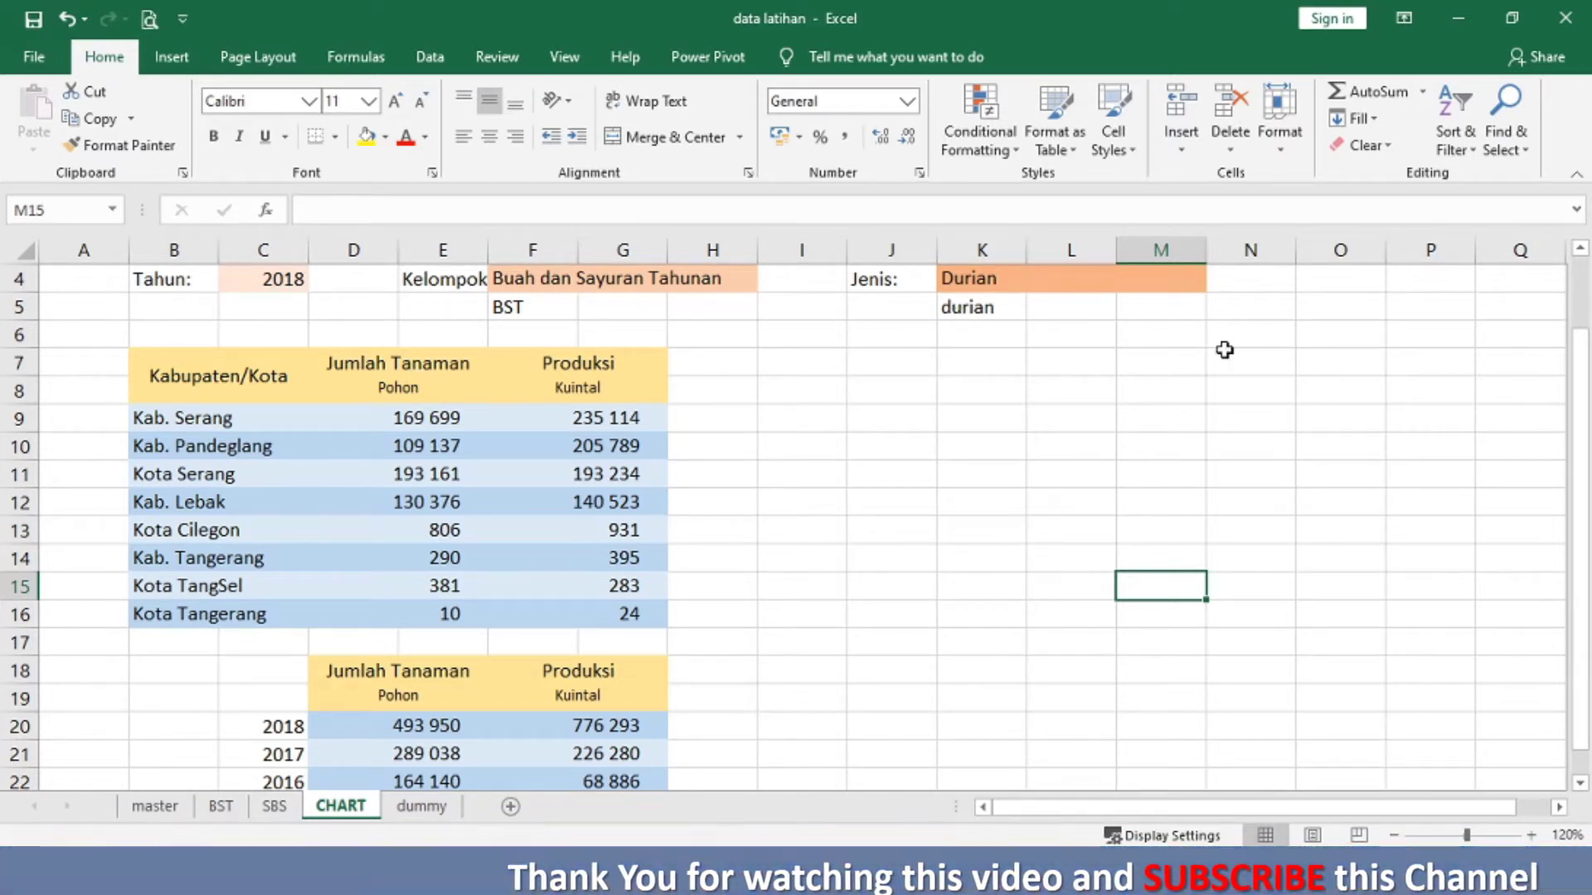
Step: Enter the notes BUBBLE CHART in cell O5 and KOORDINAT in cell O6 of the CHART sheet
click(1325, 309)
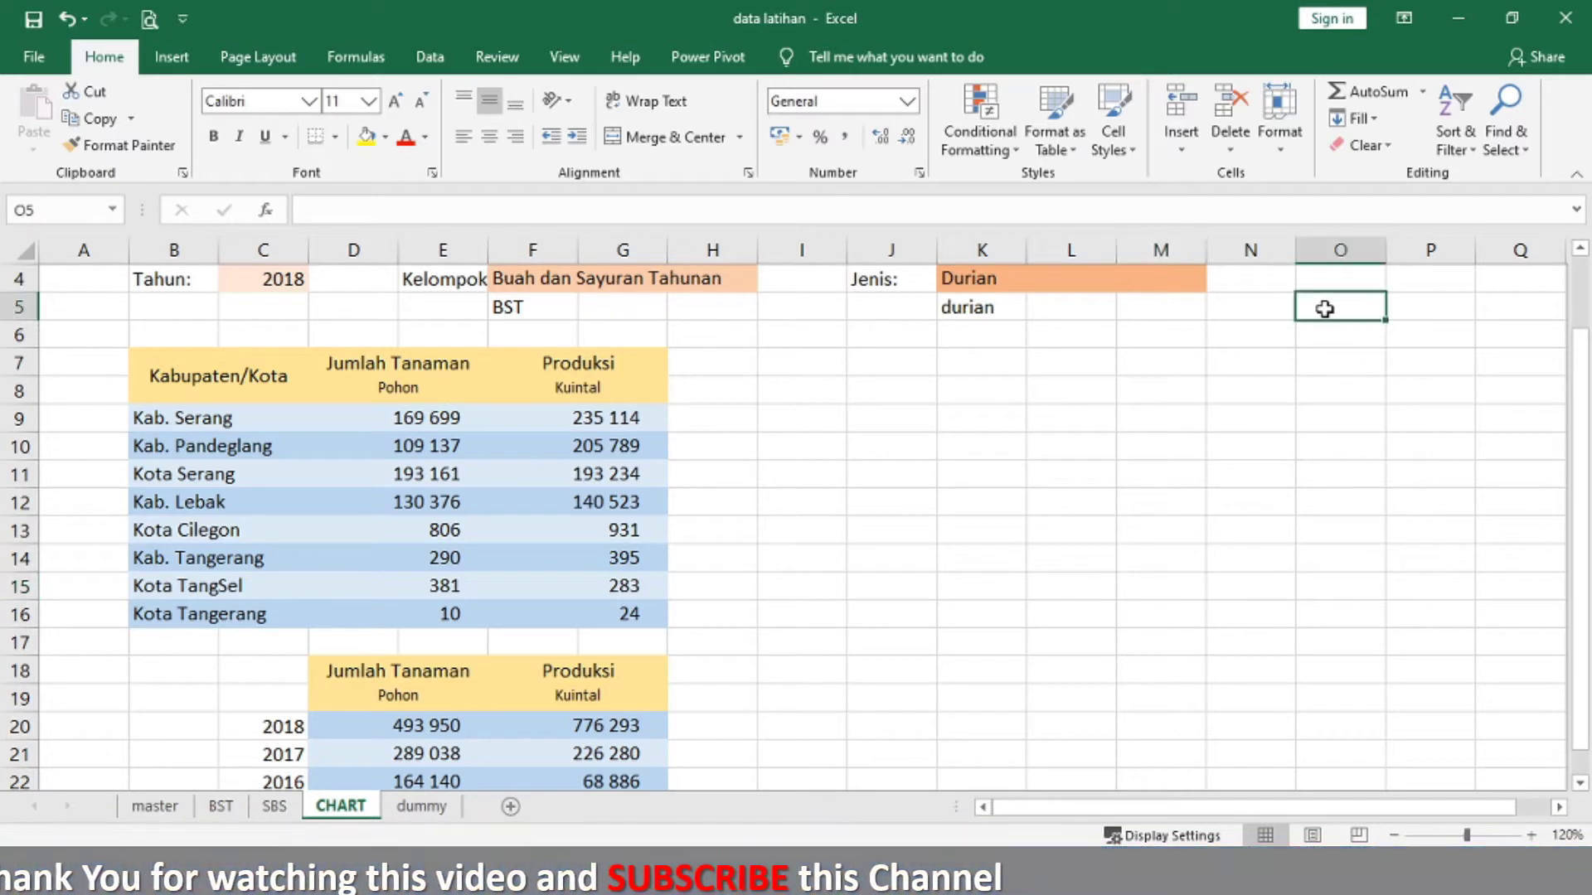
text(BUB)
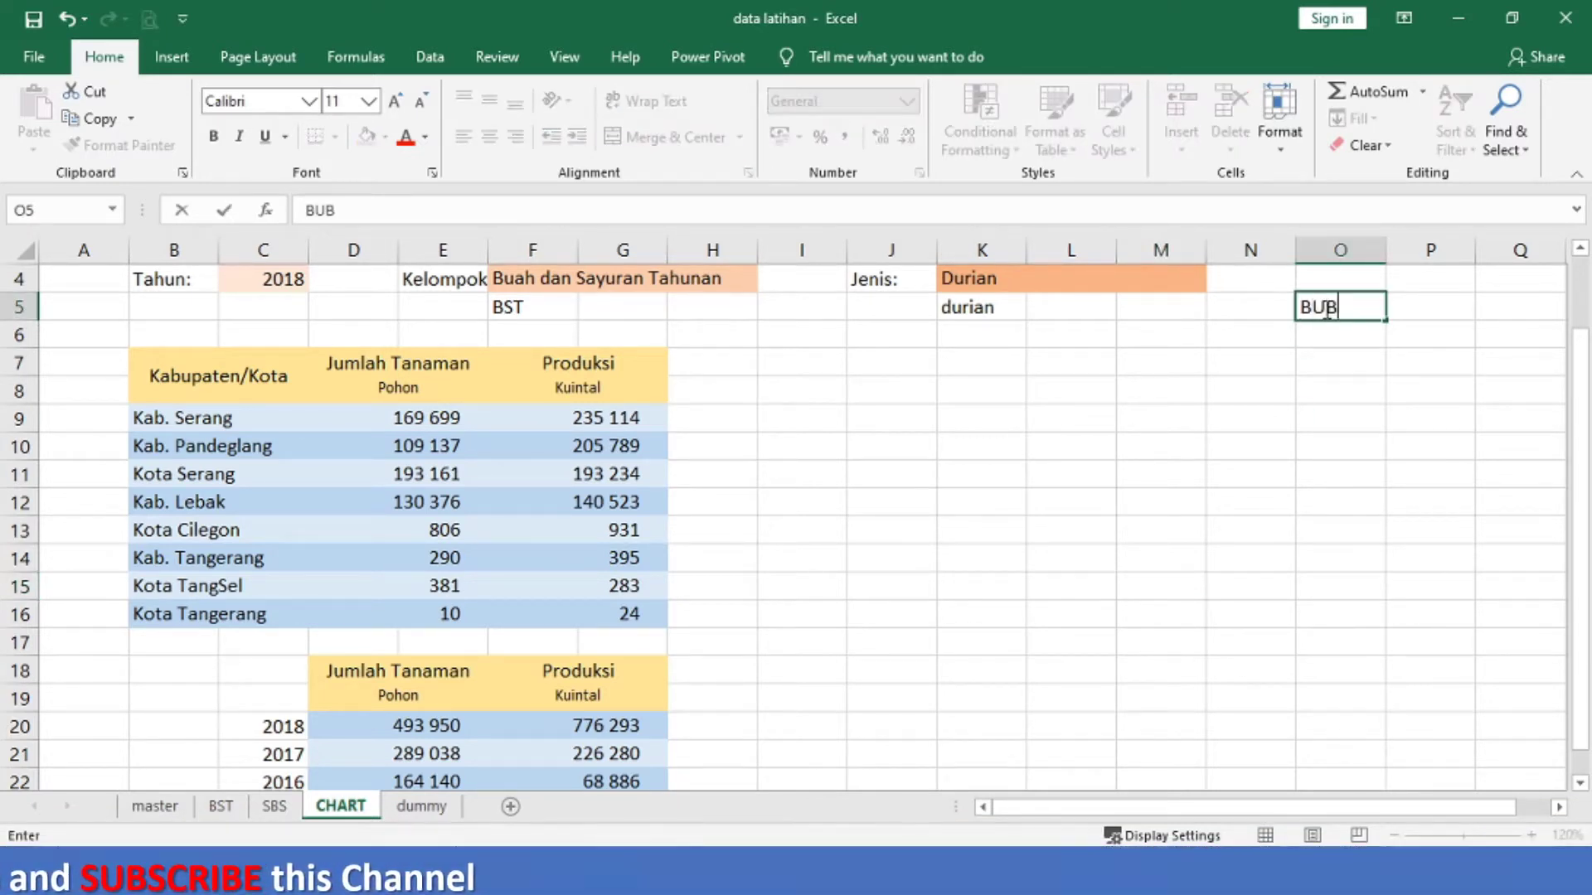
text(BLE CHART)
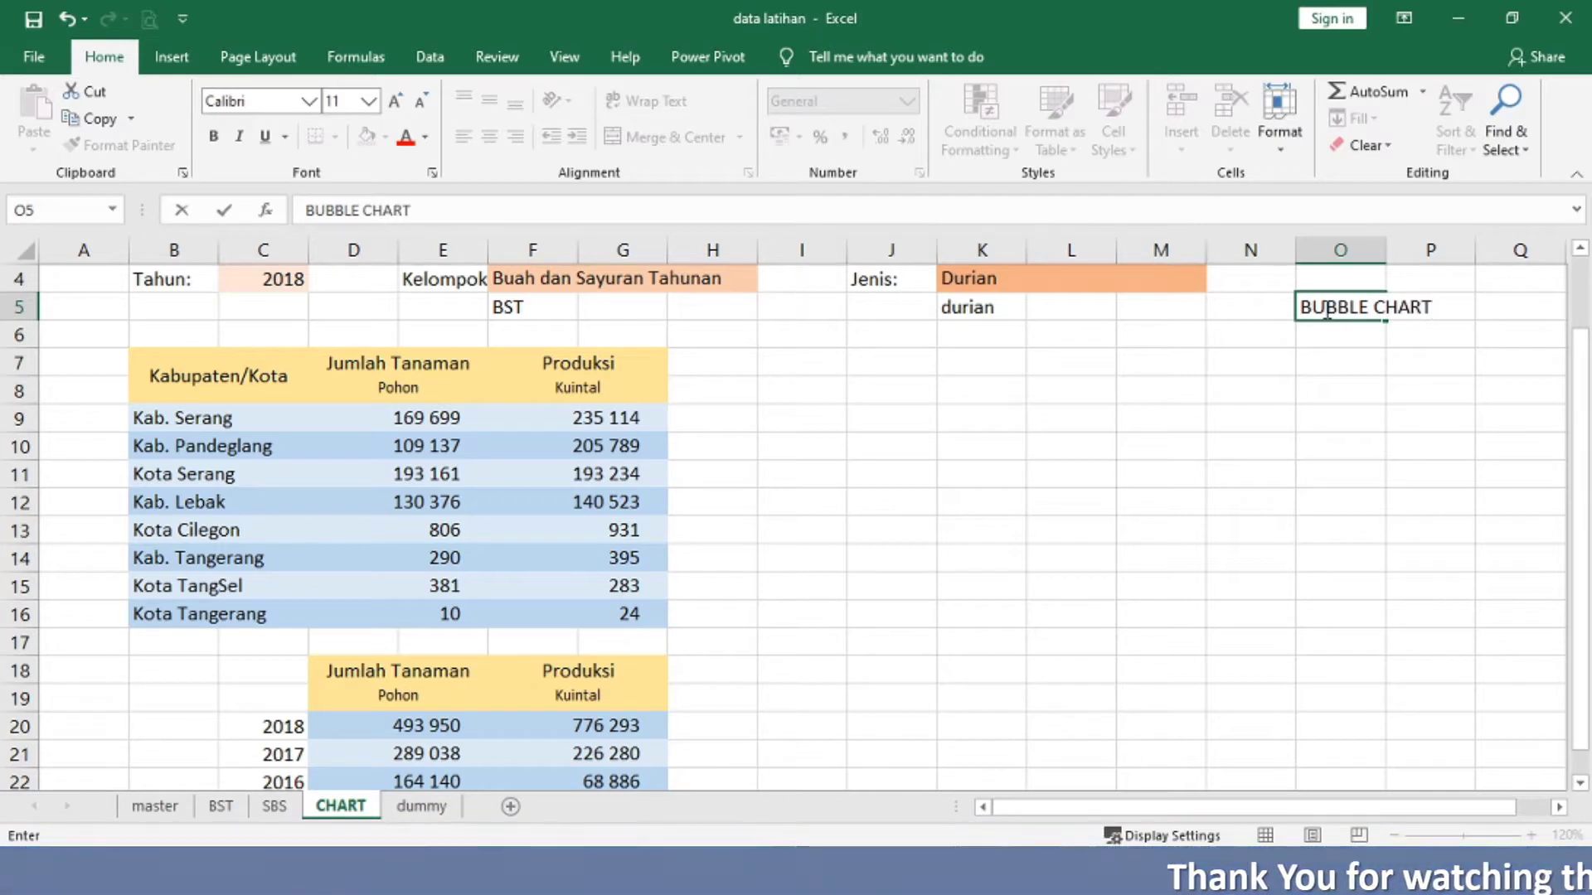
key(Return)
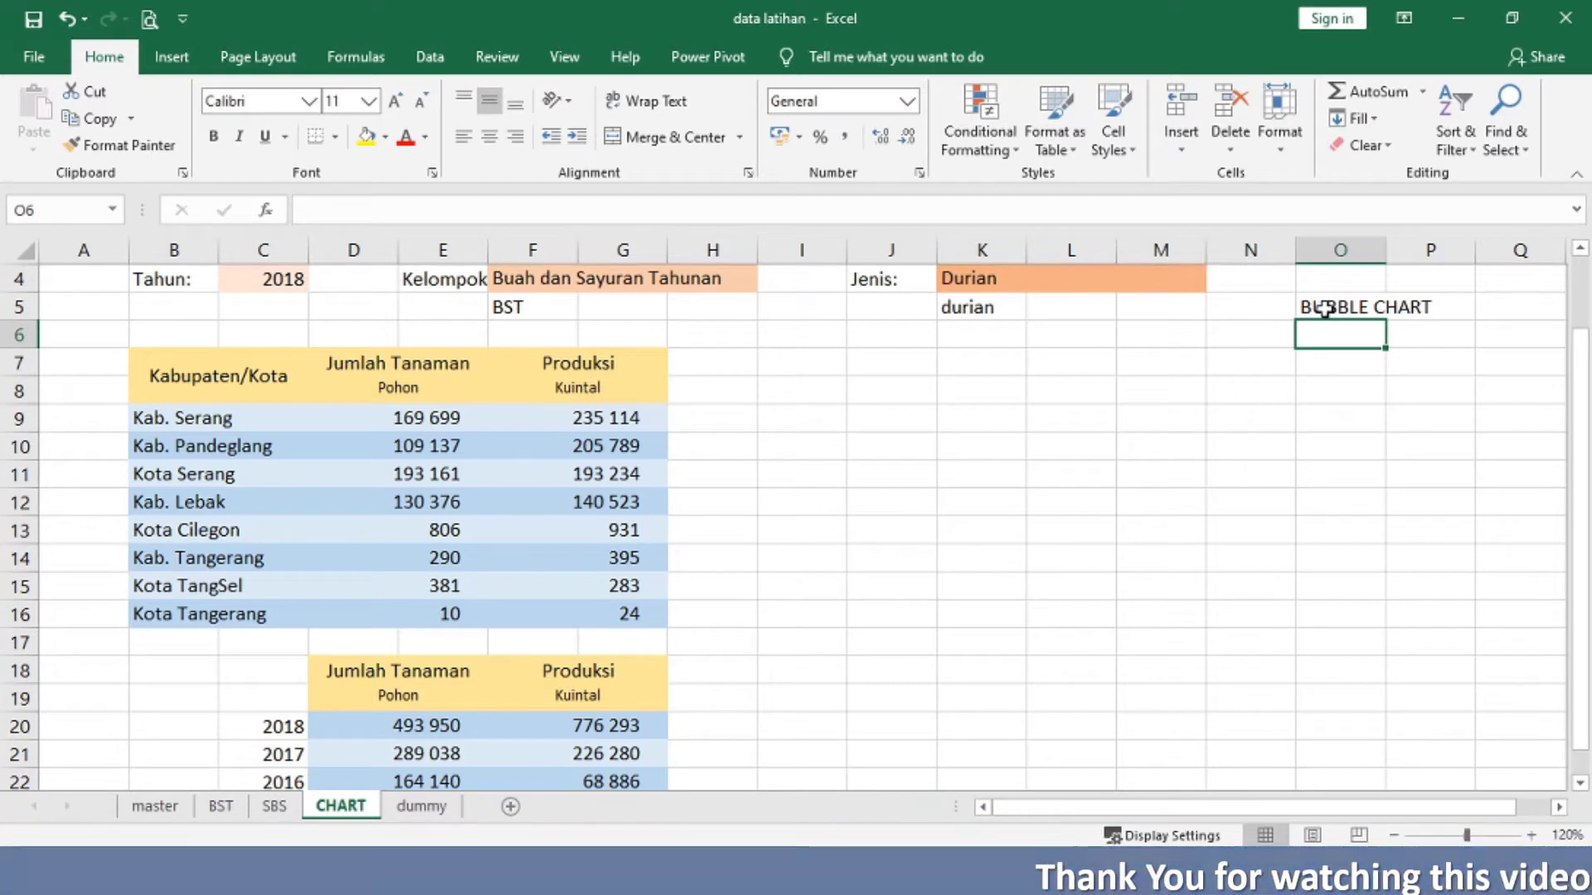
text(KOORDINAT)
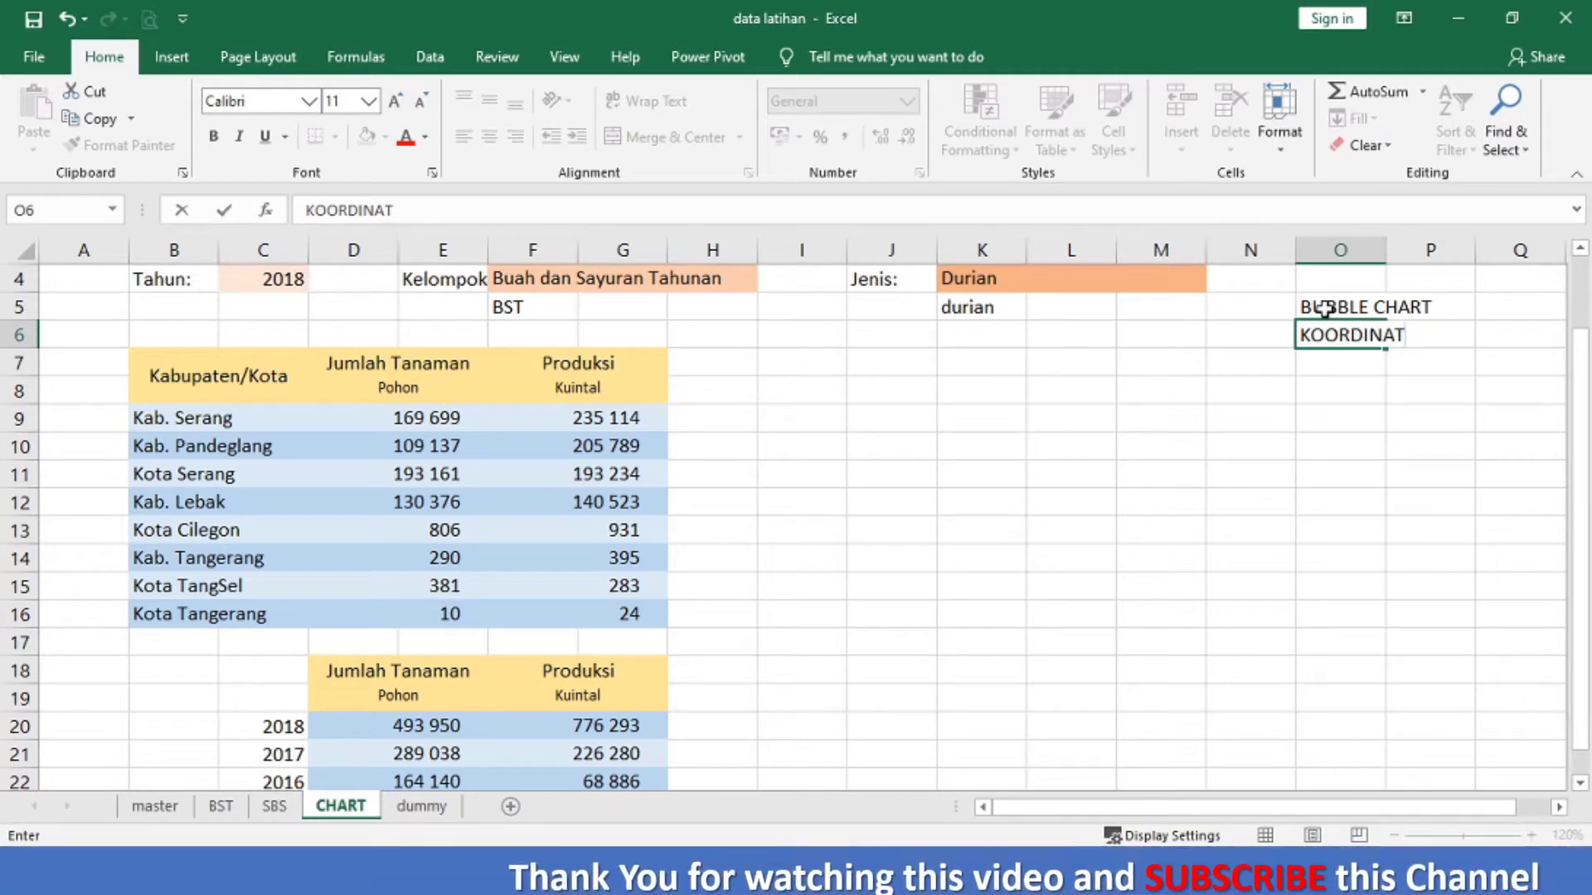
key(Return)
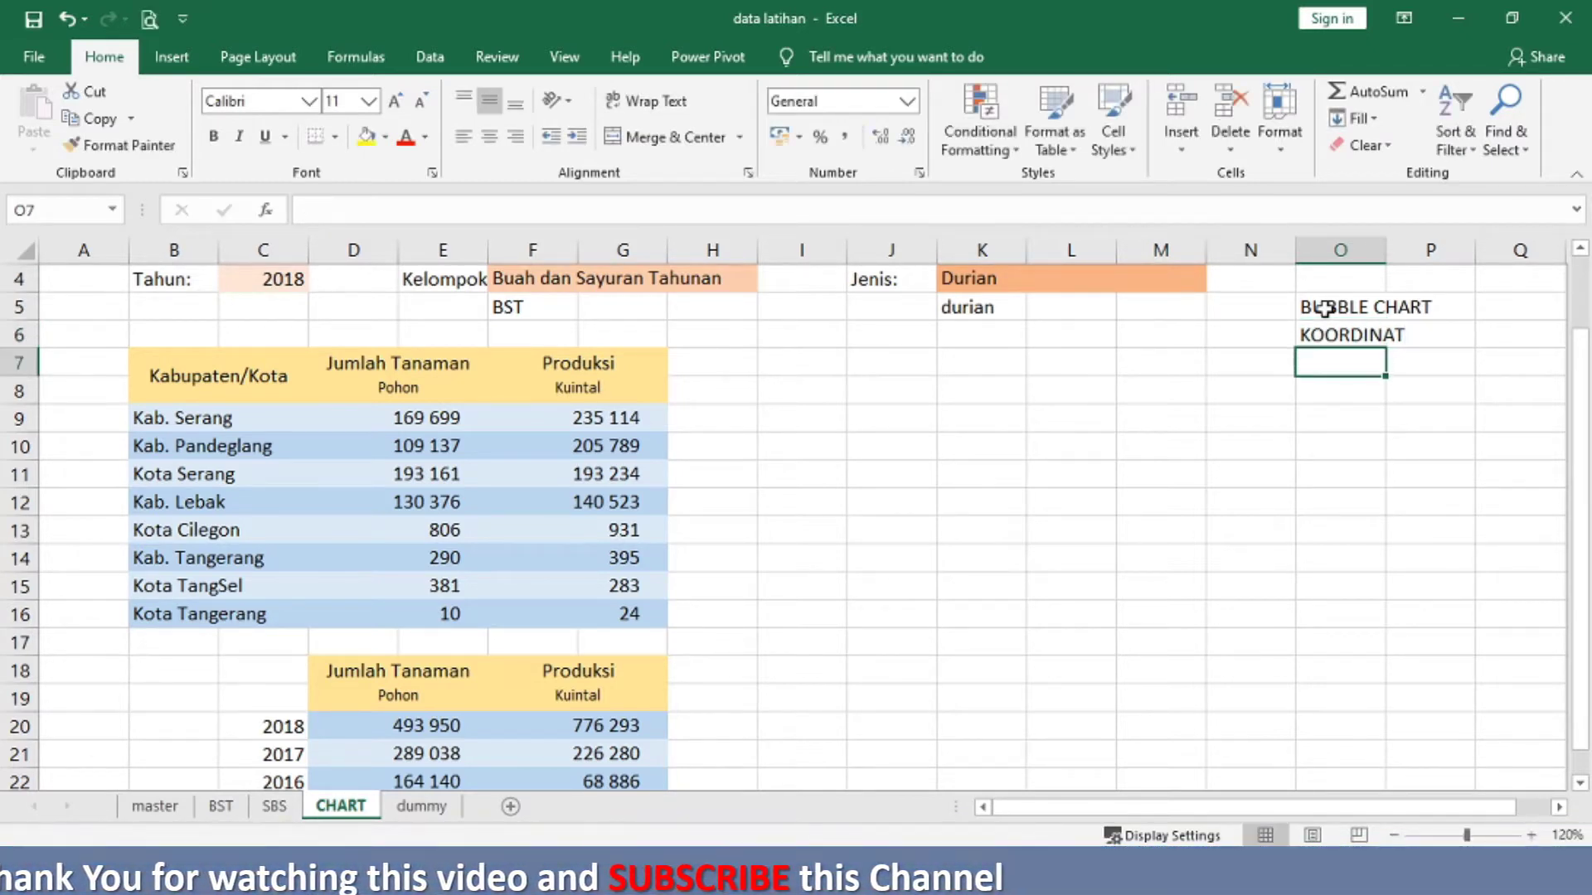
Step: Clear the two notes from cells O5:O6 of the CHART sheet
click(1324, 308)
key(shift+Down)
key(Delete)
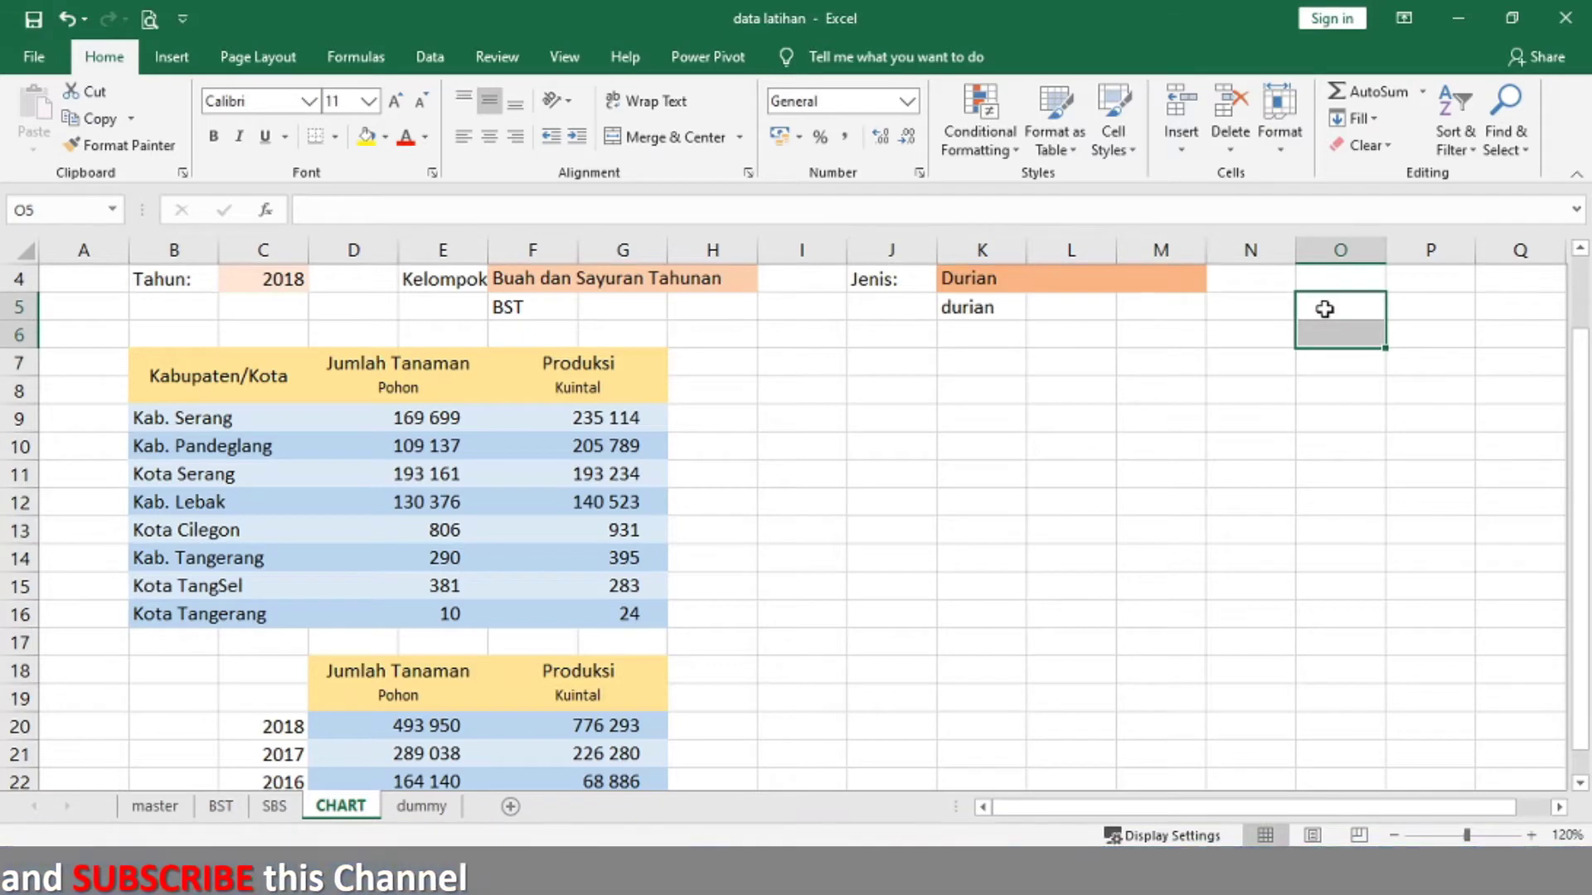
Step: On the dummy sheet, add the column headers X, Y and S in cells L2, M2 and N2
click(437, 806)
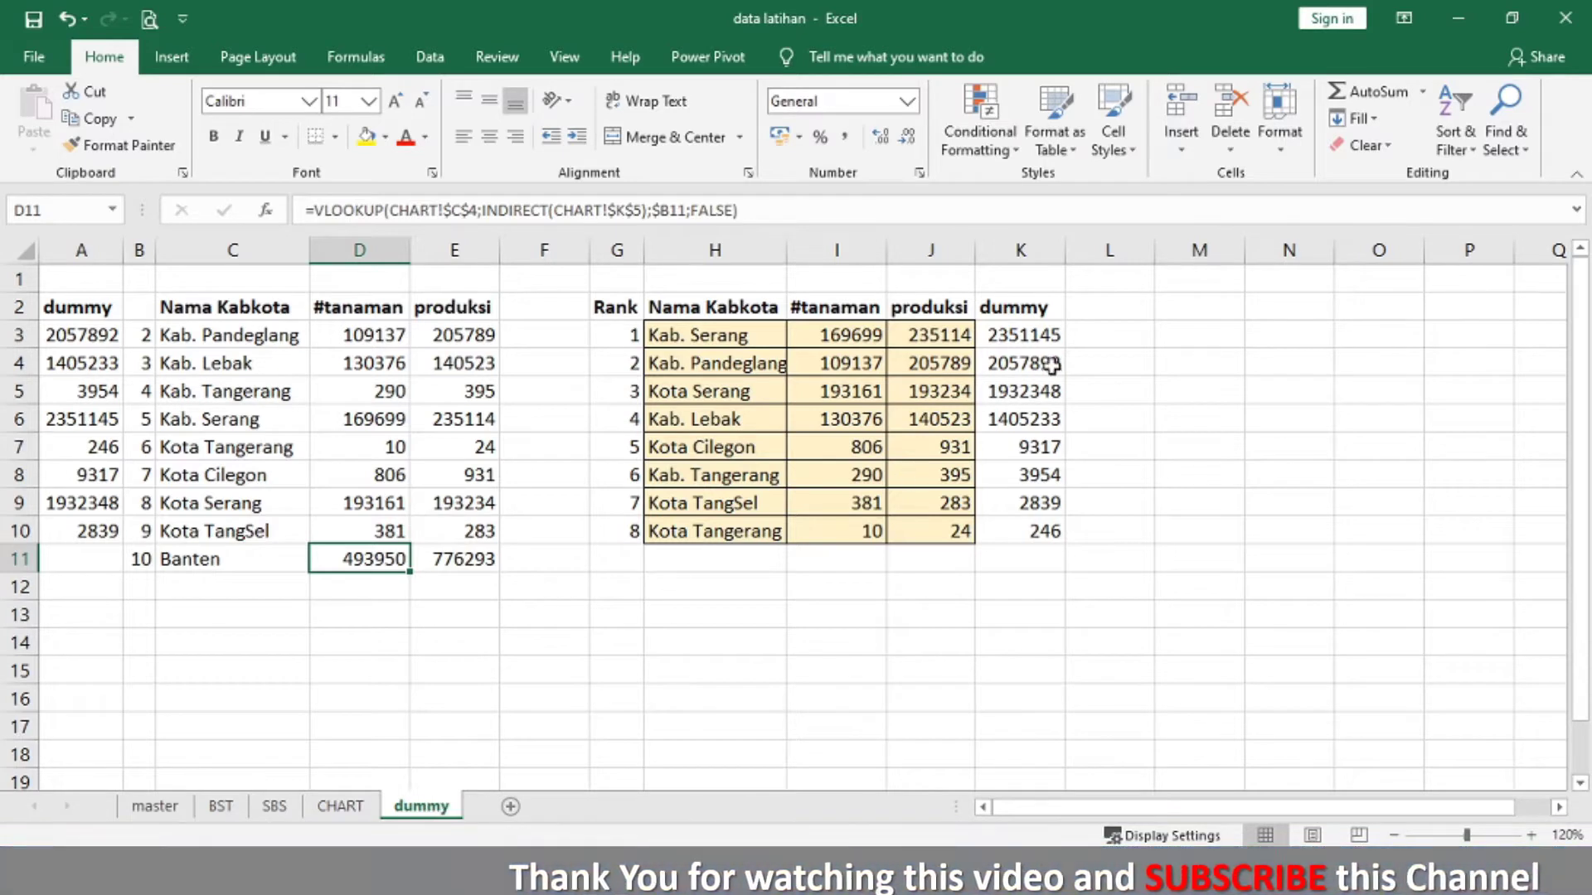
click(1115, 312)
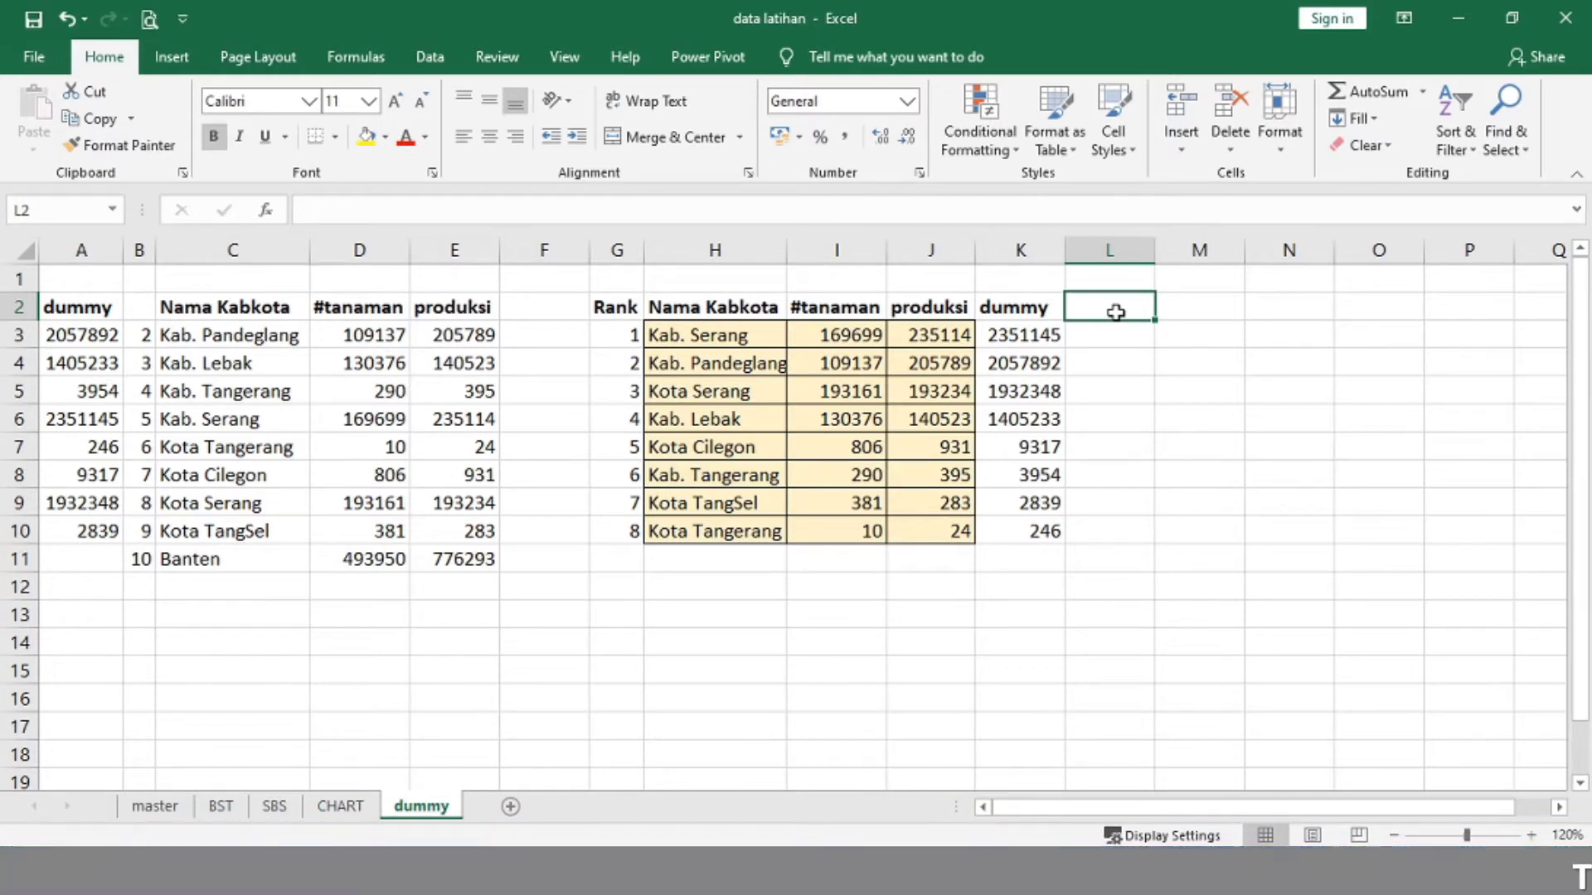
key(ctrl+c)
key(Escape)
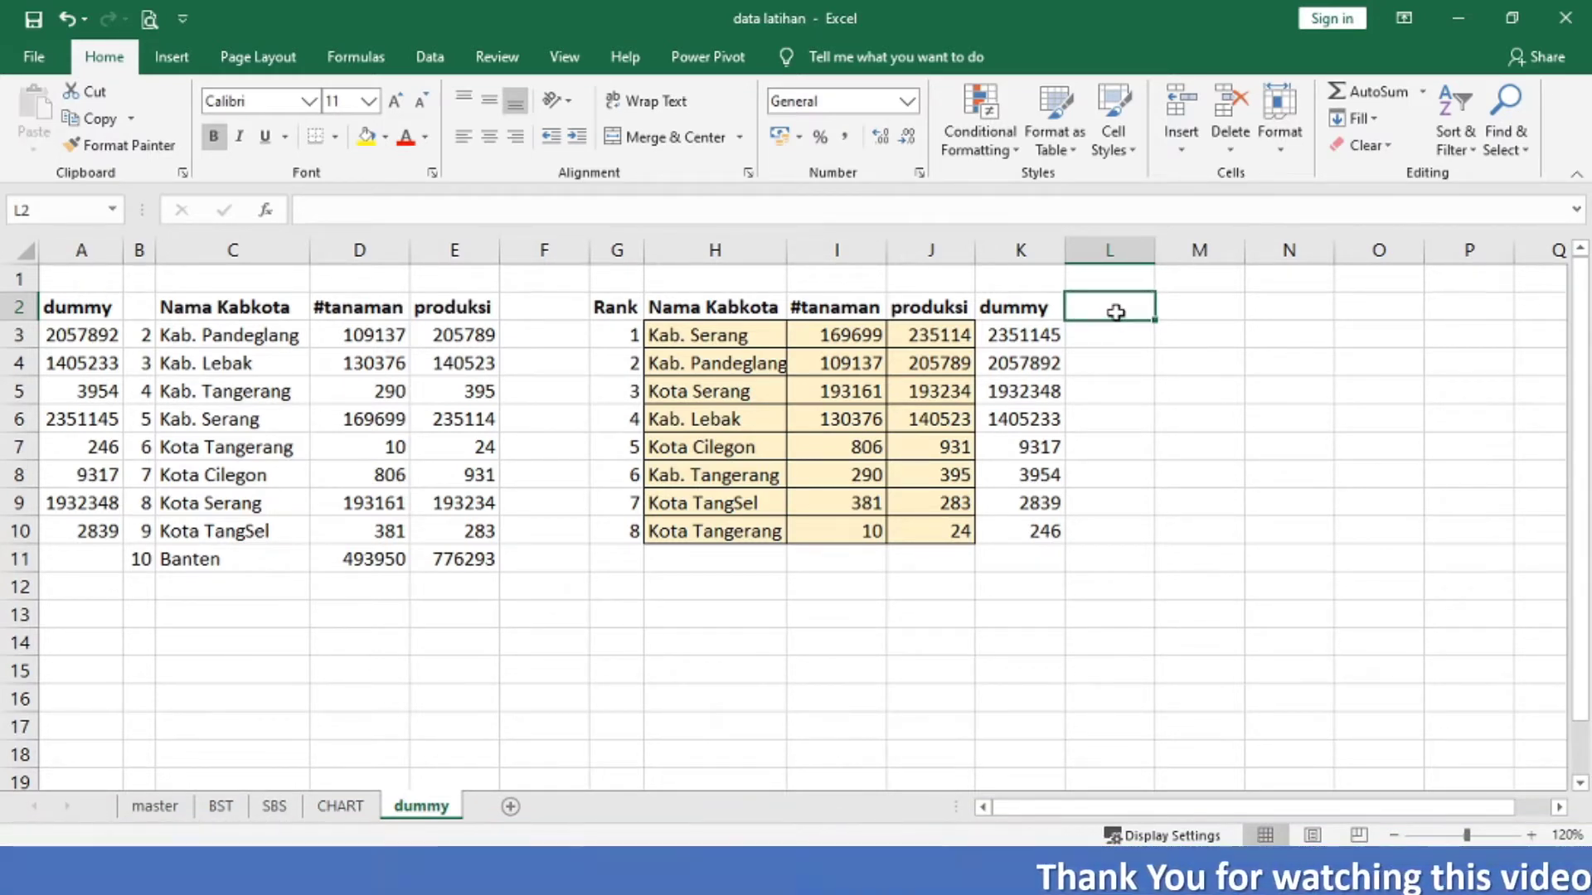
key(ctrl+c)
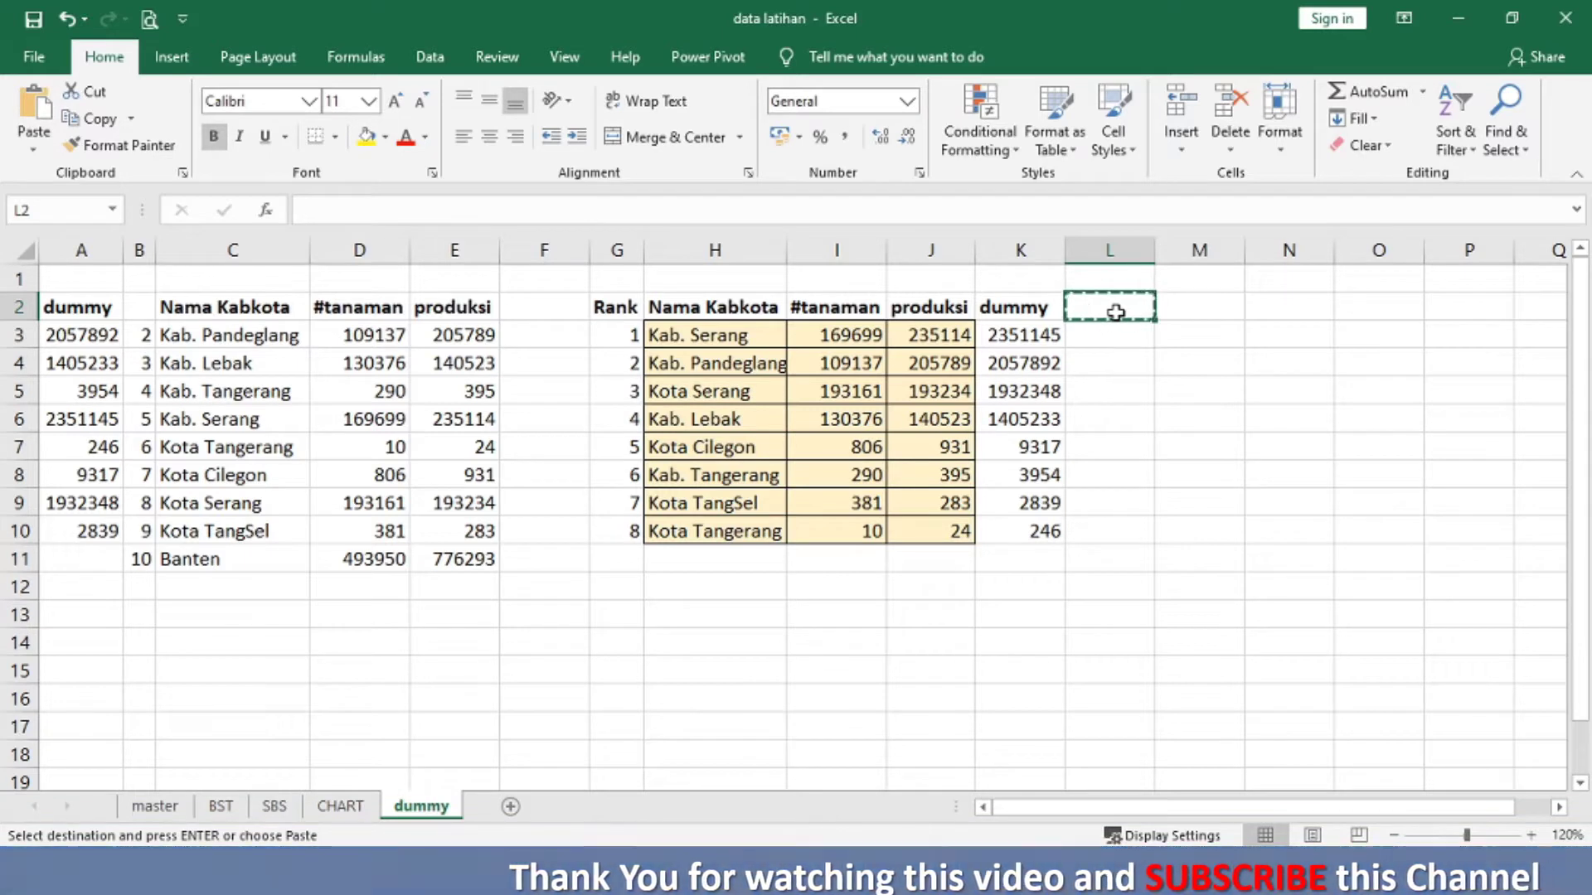
key(Escape)
text(X)
key(Tab)
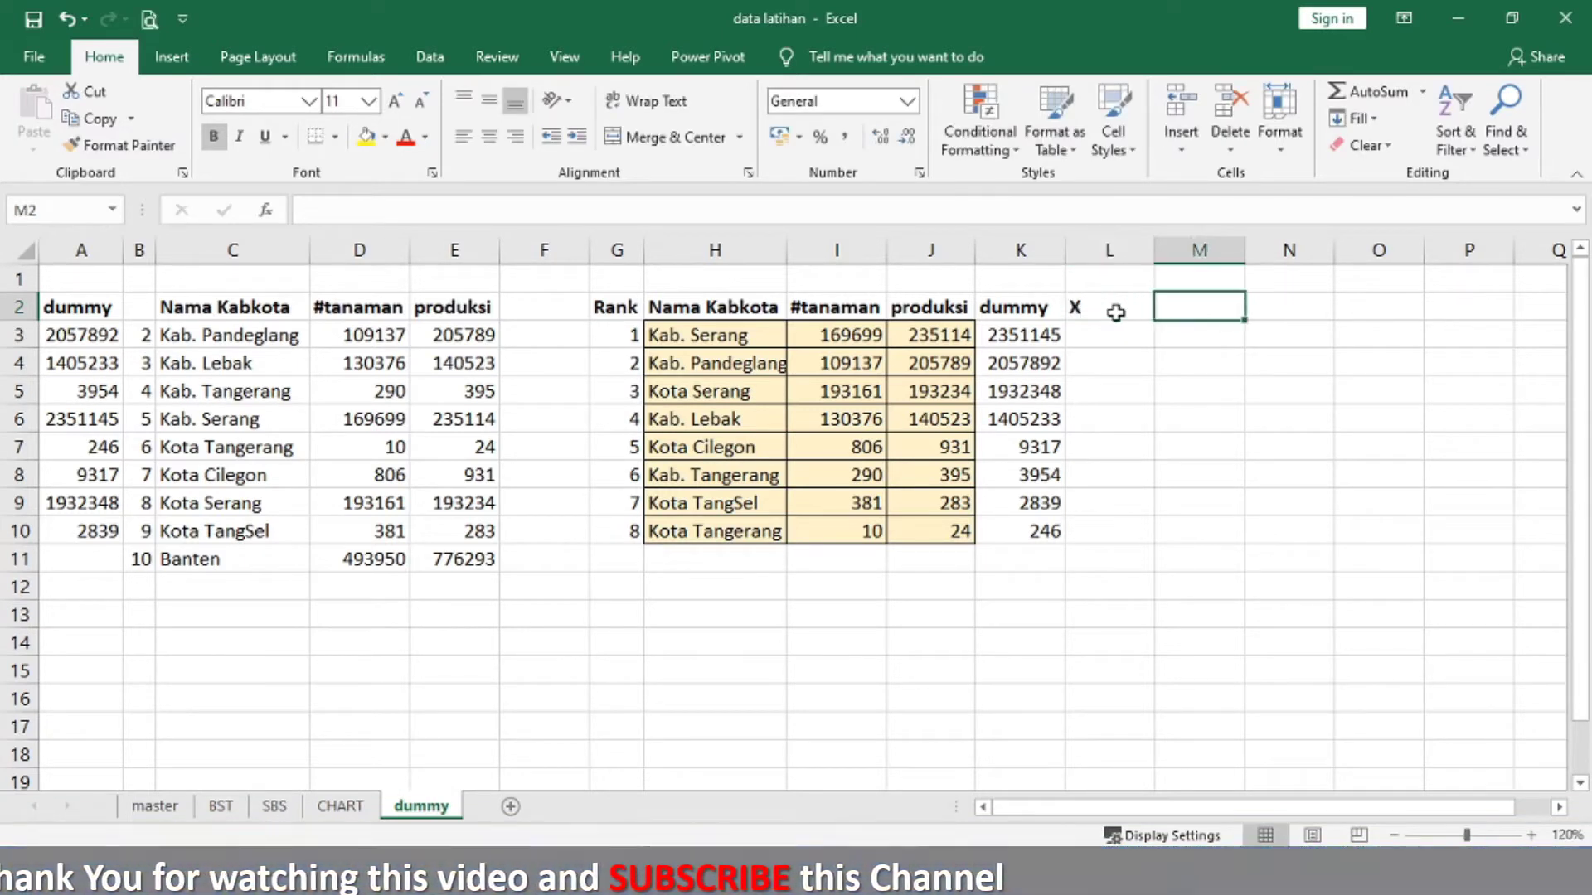
text(Y)
key(Tab)
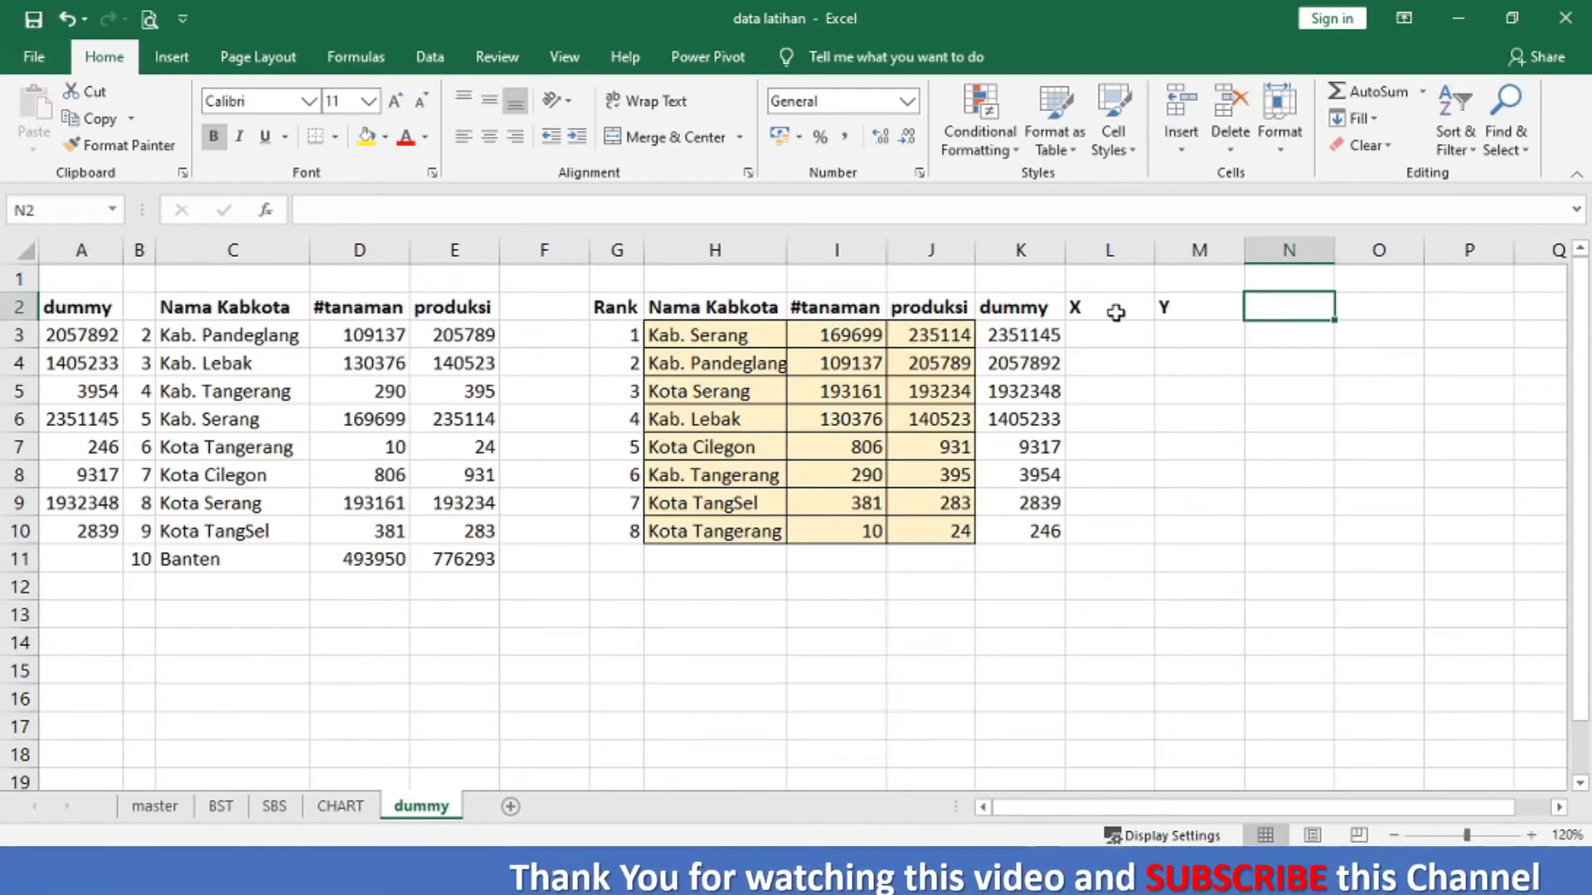
text(S)
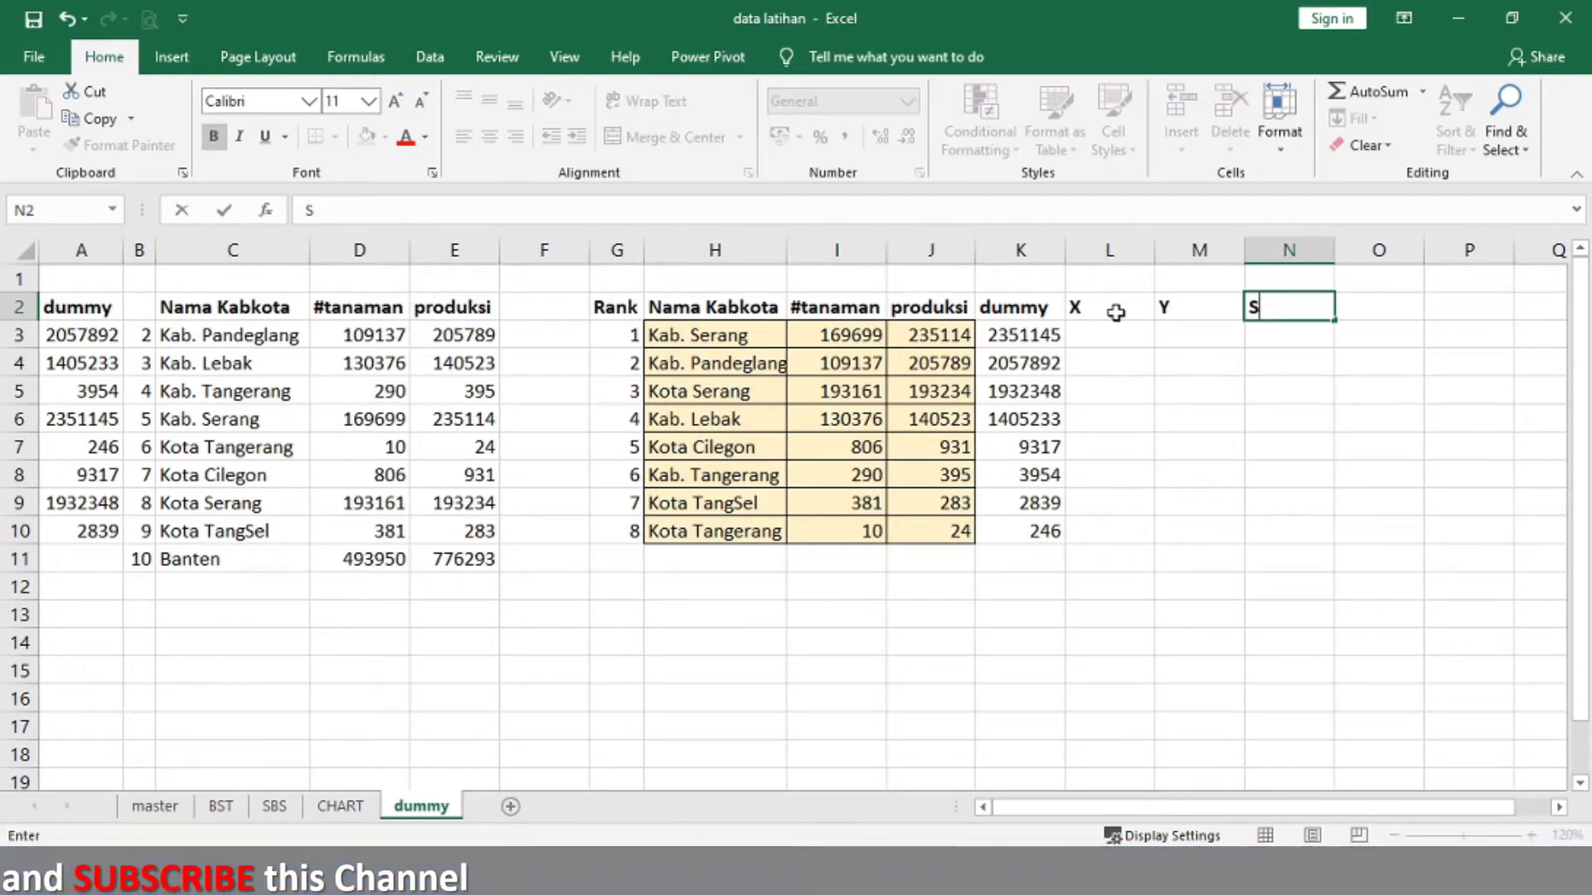
key(Return)
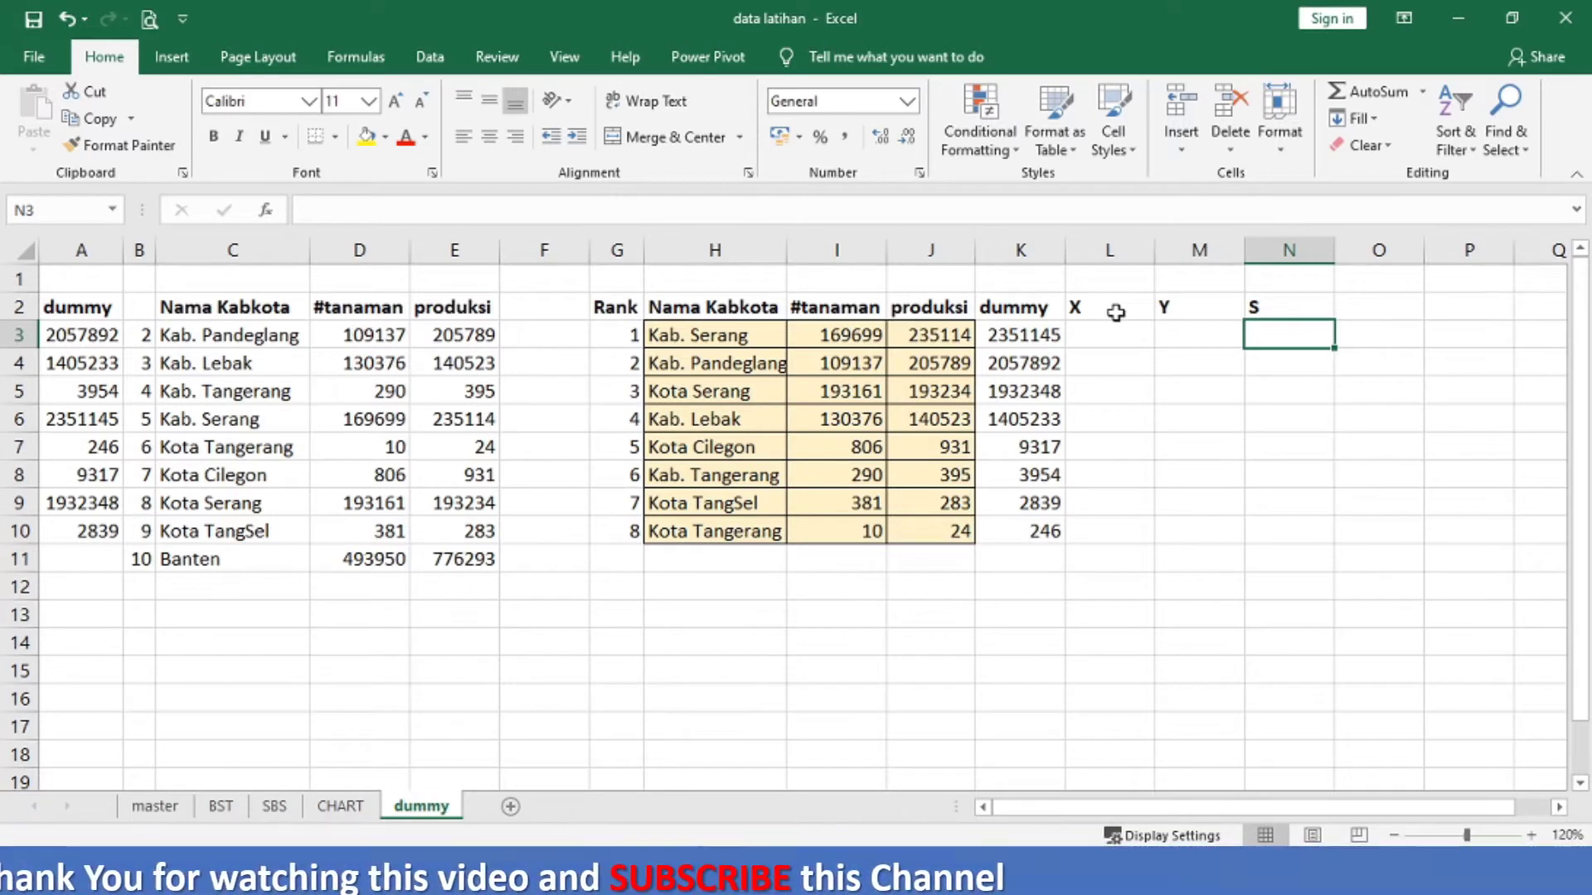
Step: Enter 10 in cell N3 of the S column and copy it down to N4:N10
text(10)
key(Return)
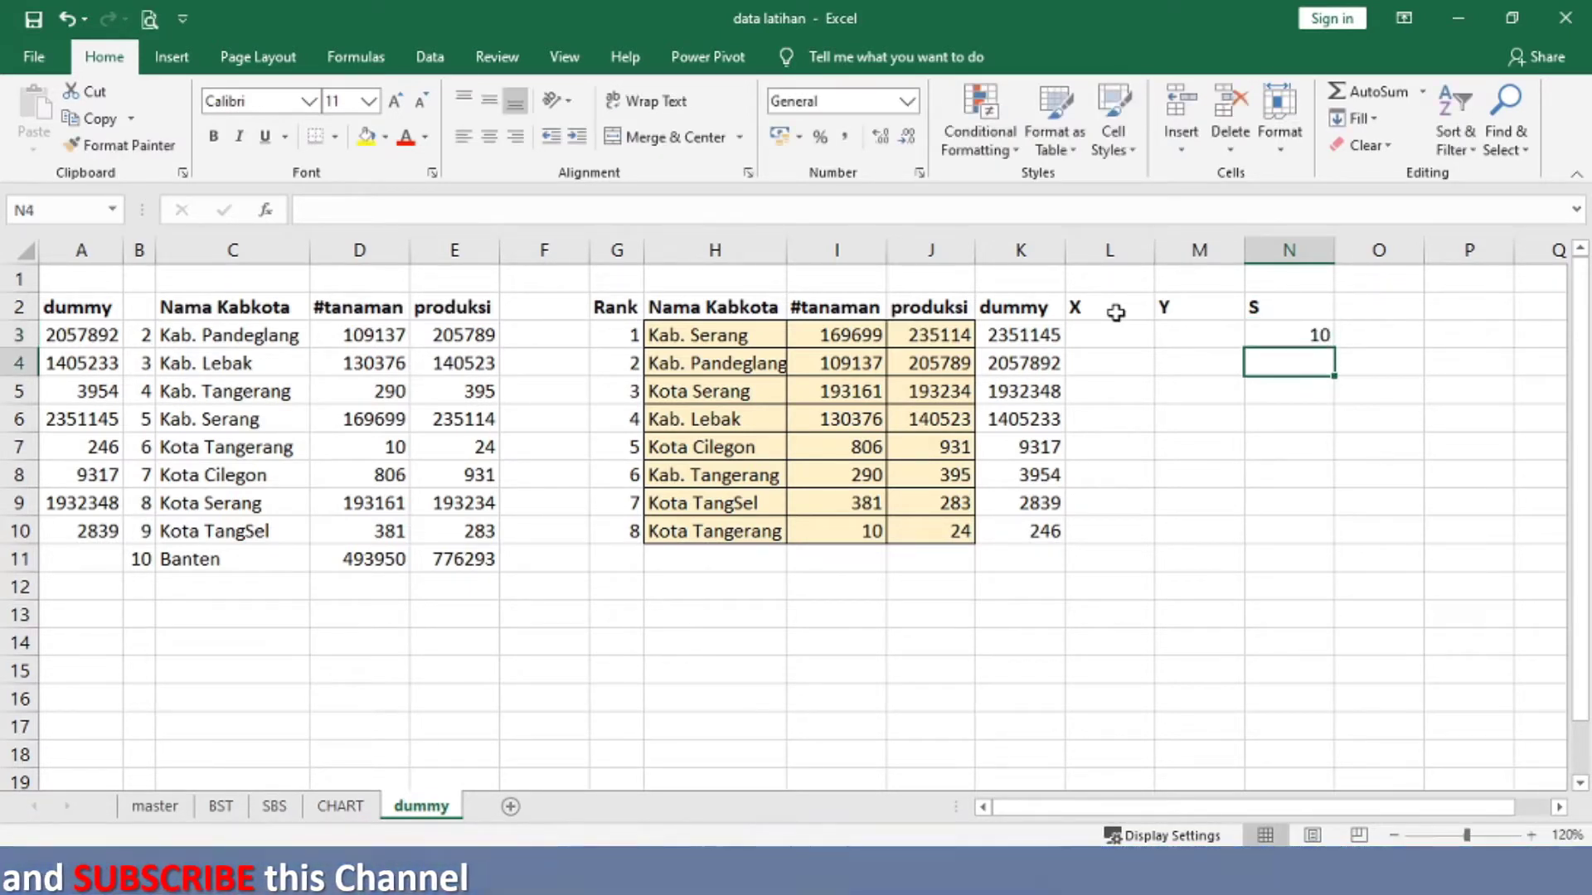
key(Up)
key(ctrl+c)
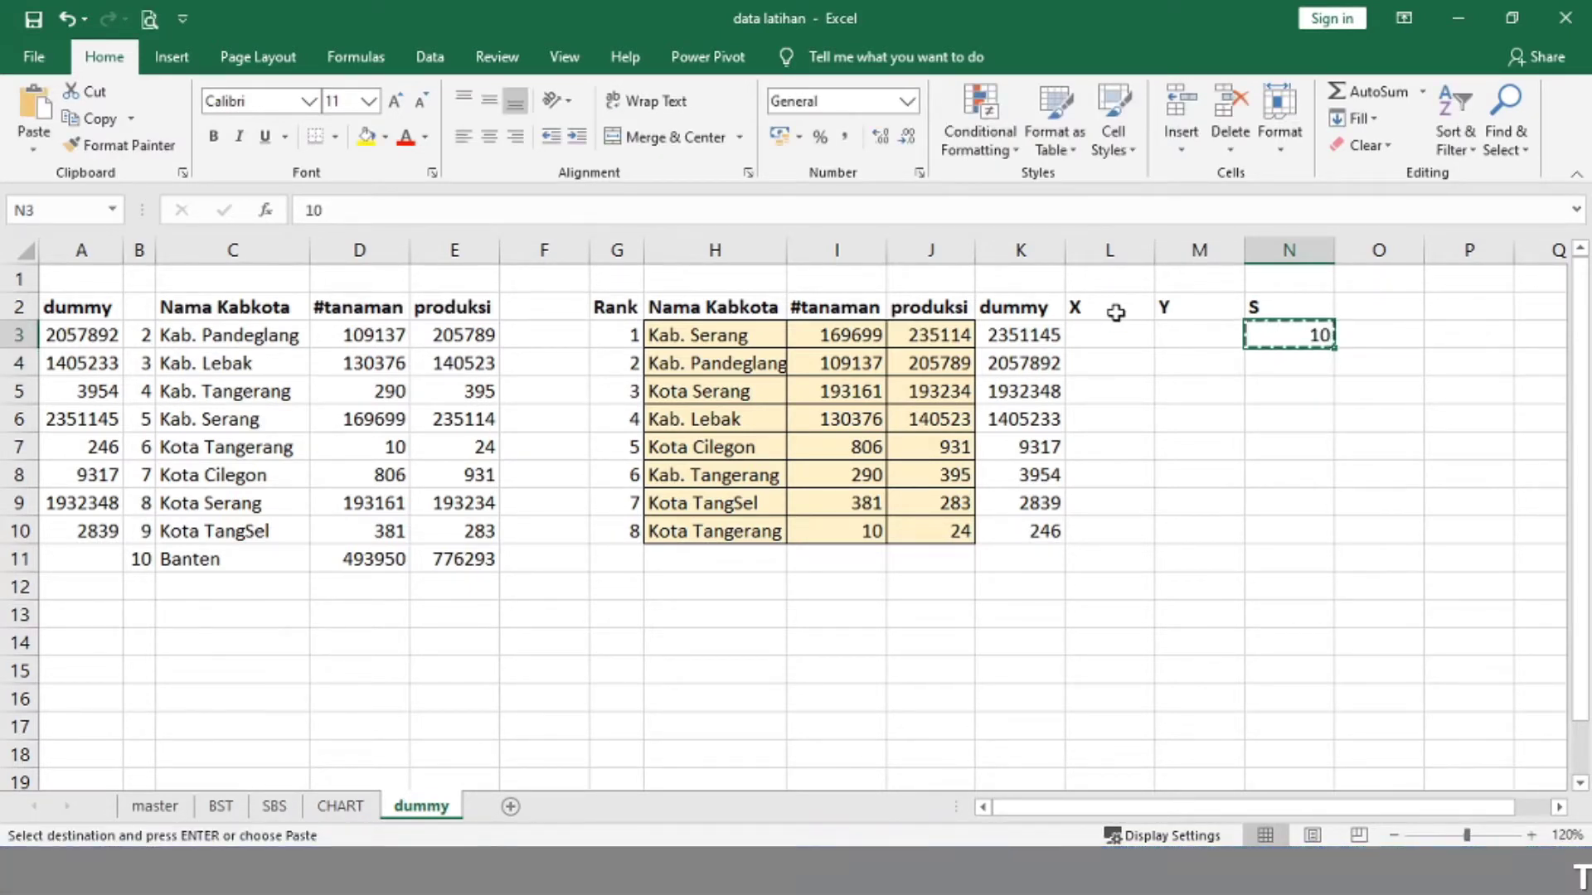
key(Down)
key(shift+Down)
key(shift+Down)
key(shift+Down)
key(shift+Down)
key(shift+Down)
key(shift+Down)
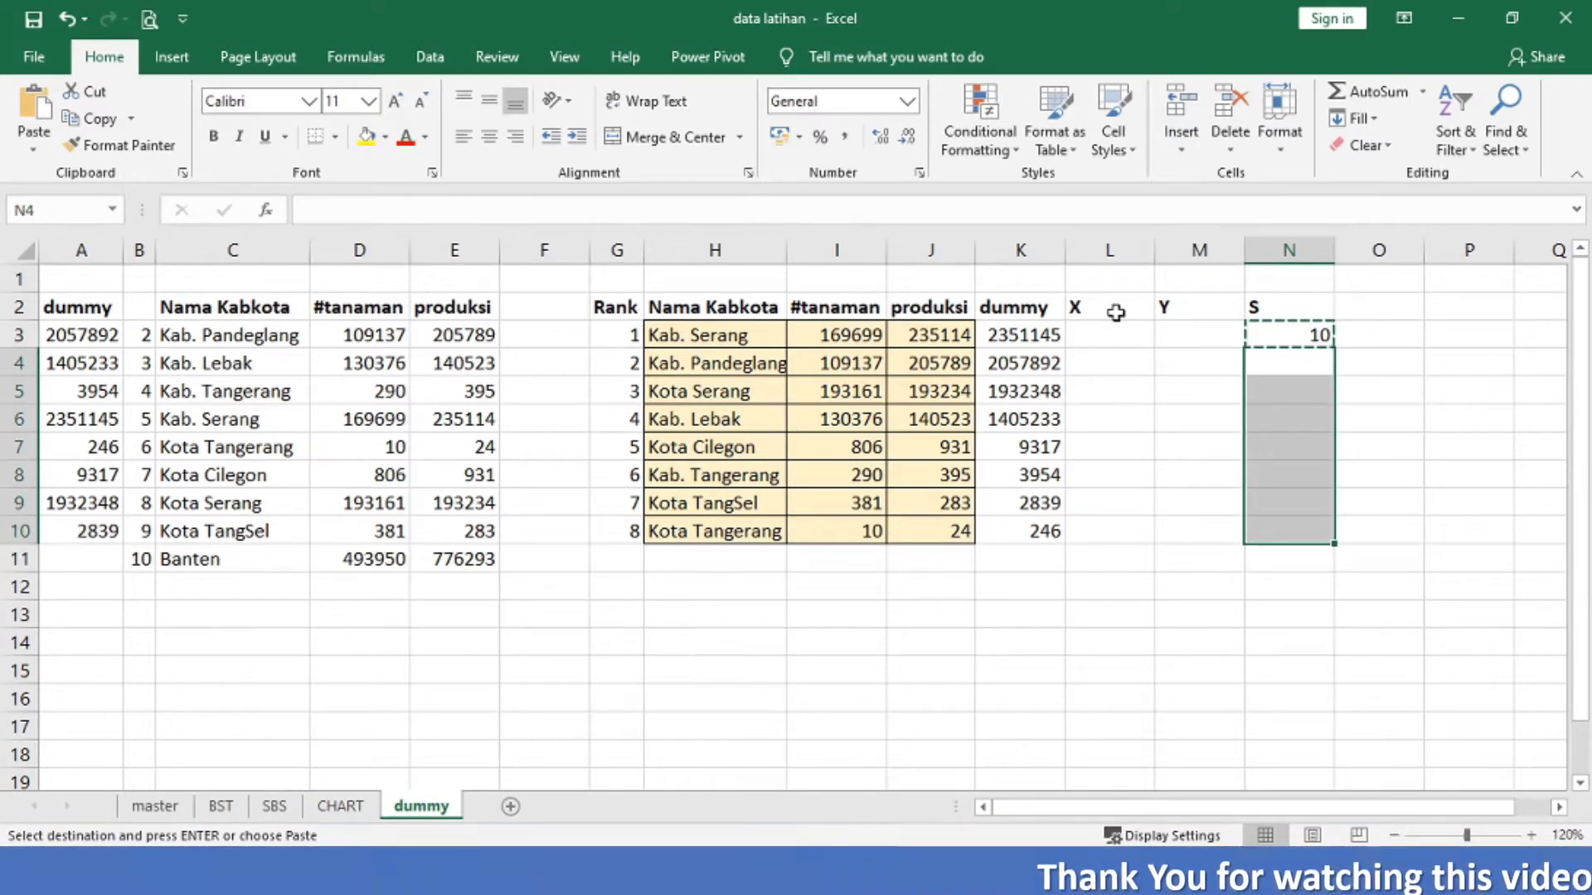
key(Return)
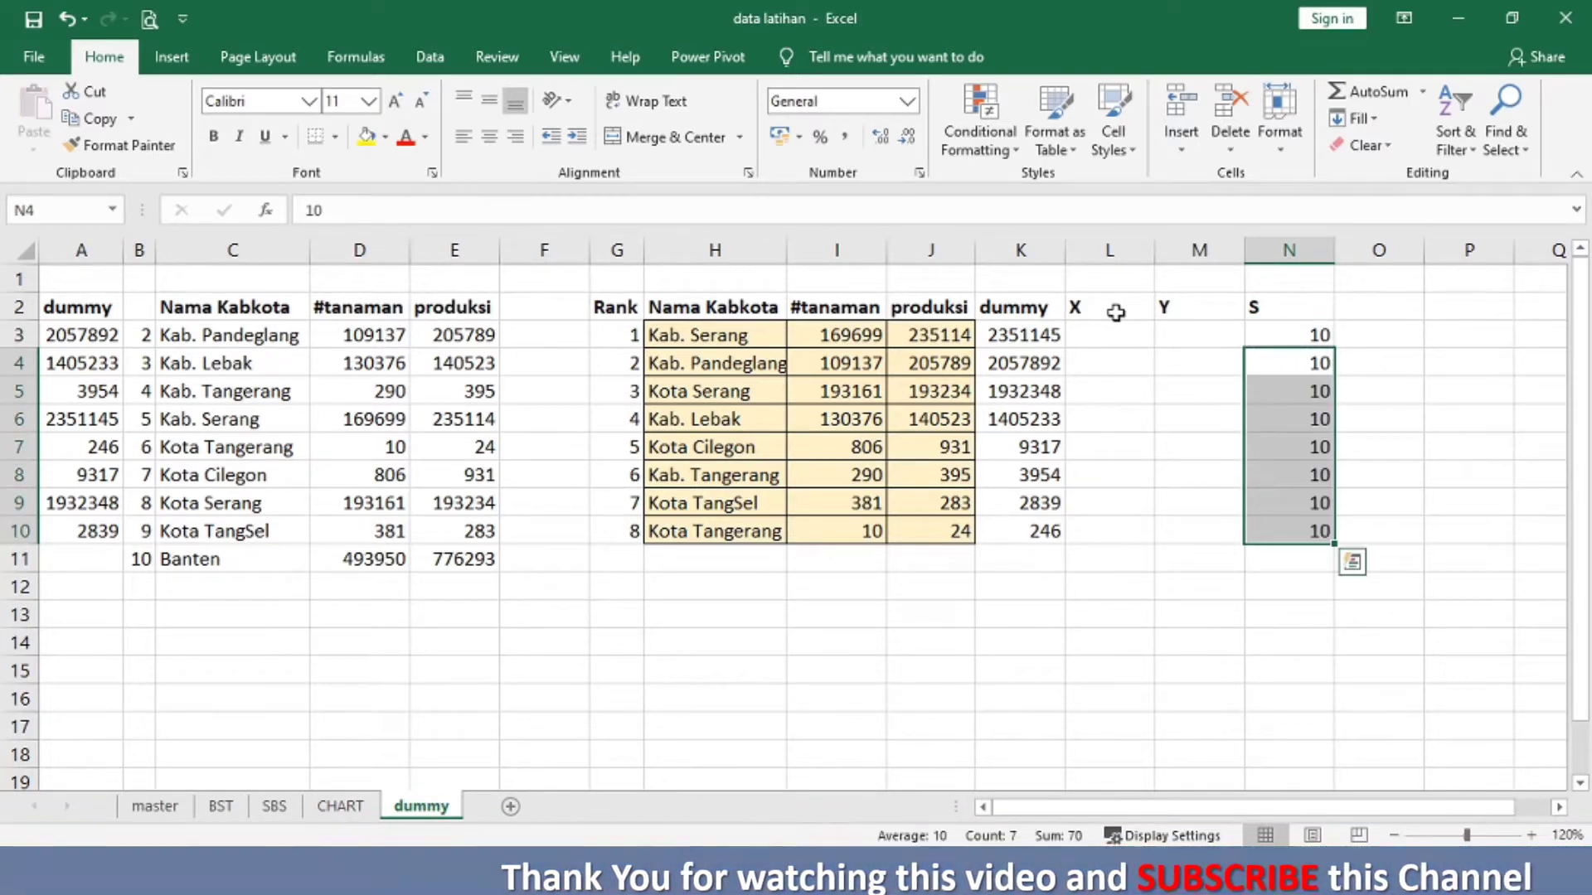
Step: Fit the width of the S column (N) to its contents
key(Left)
key(Up)
key(Right)
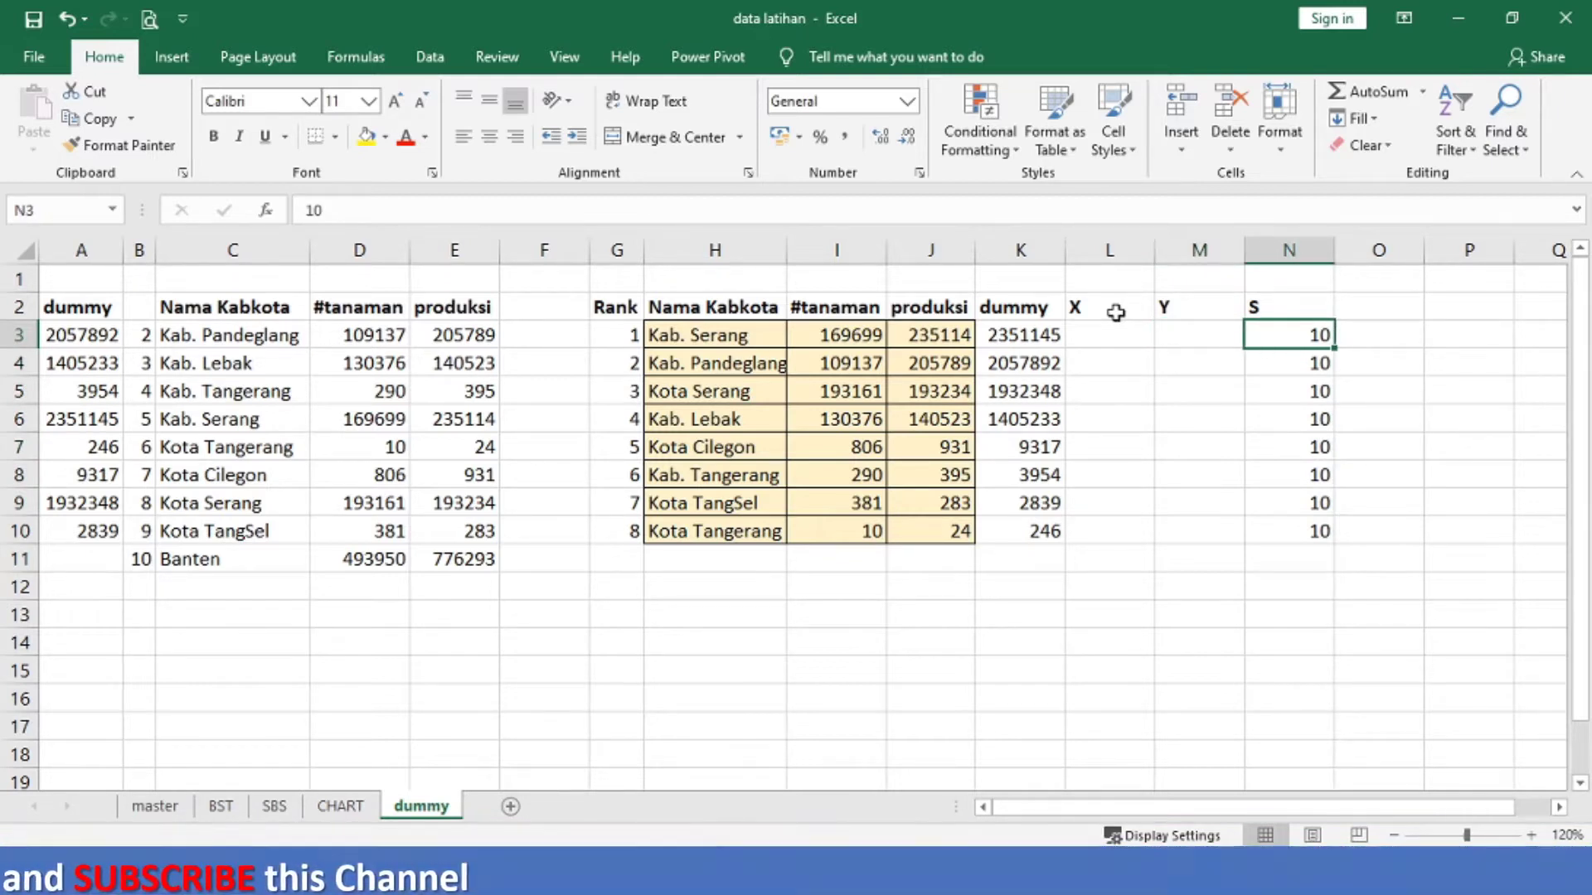
double_click(1334, 254)
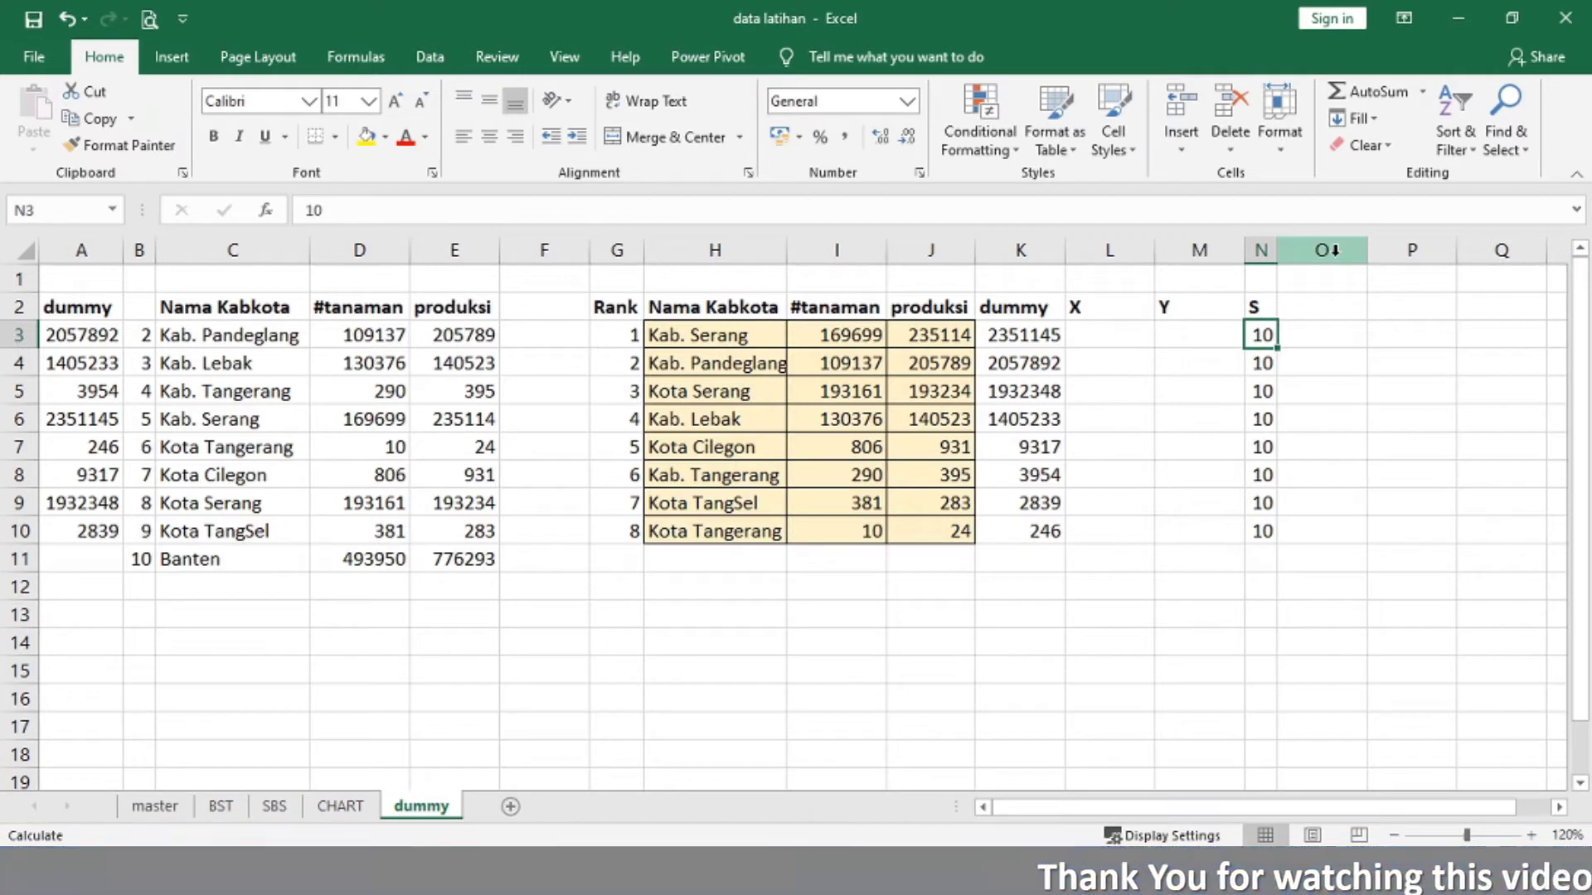
key(Up)
key(Left)
key(Left)
key(Left)
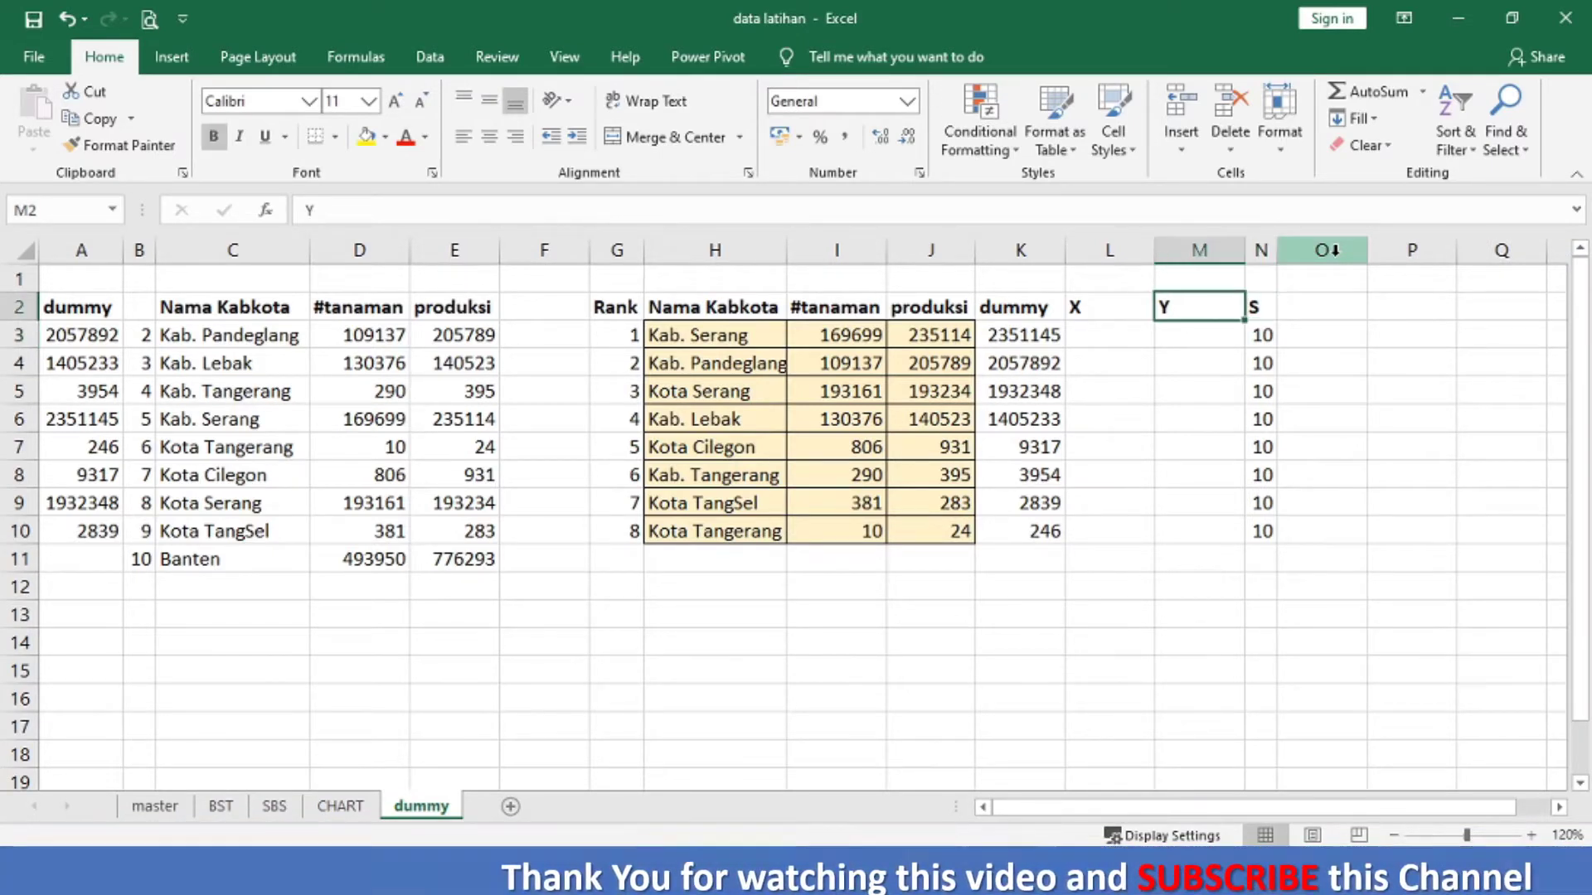
key(Right)
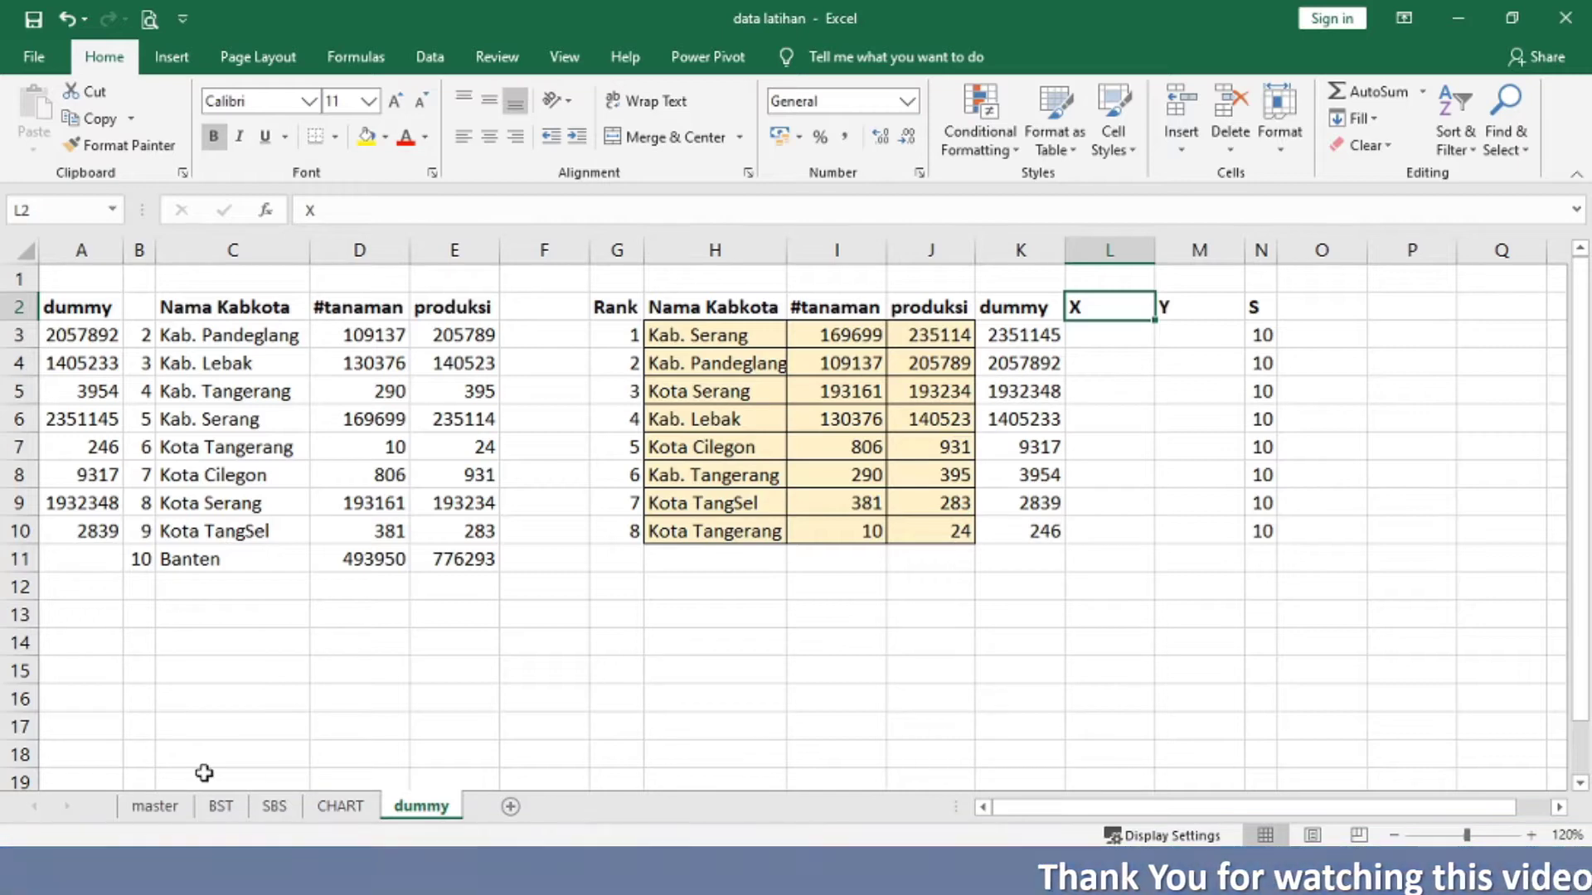
Step: On the master sheet, label the two empty columns beside Kode Kabkota X and Y in cells E9 and F9
click(154, 807)
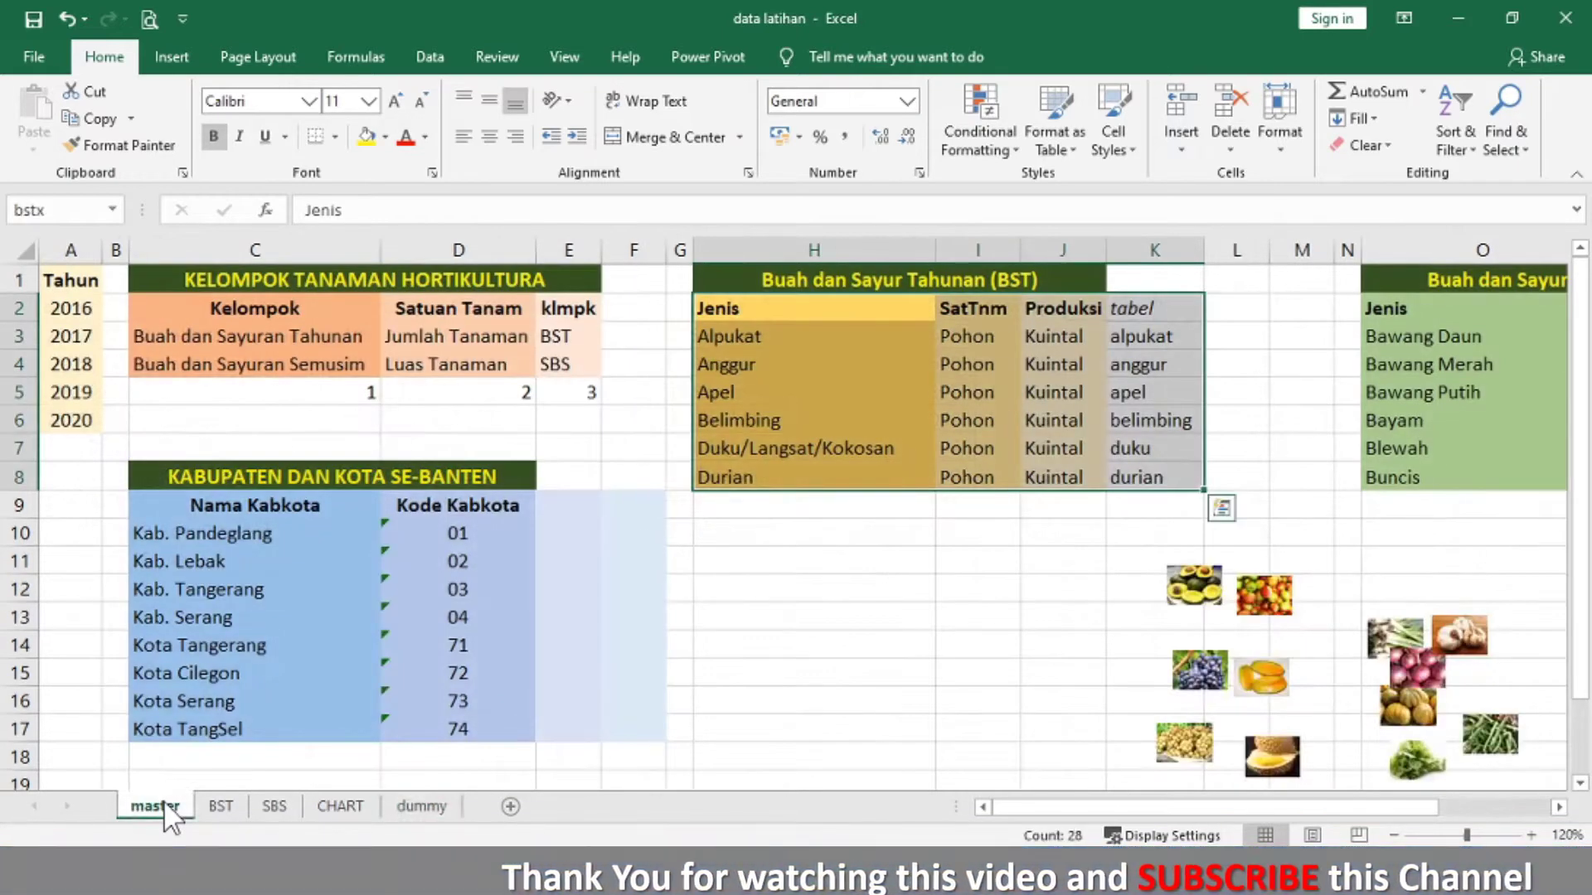
click(565, 506)
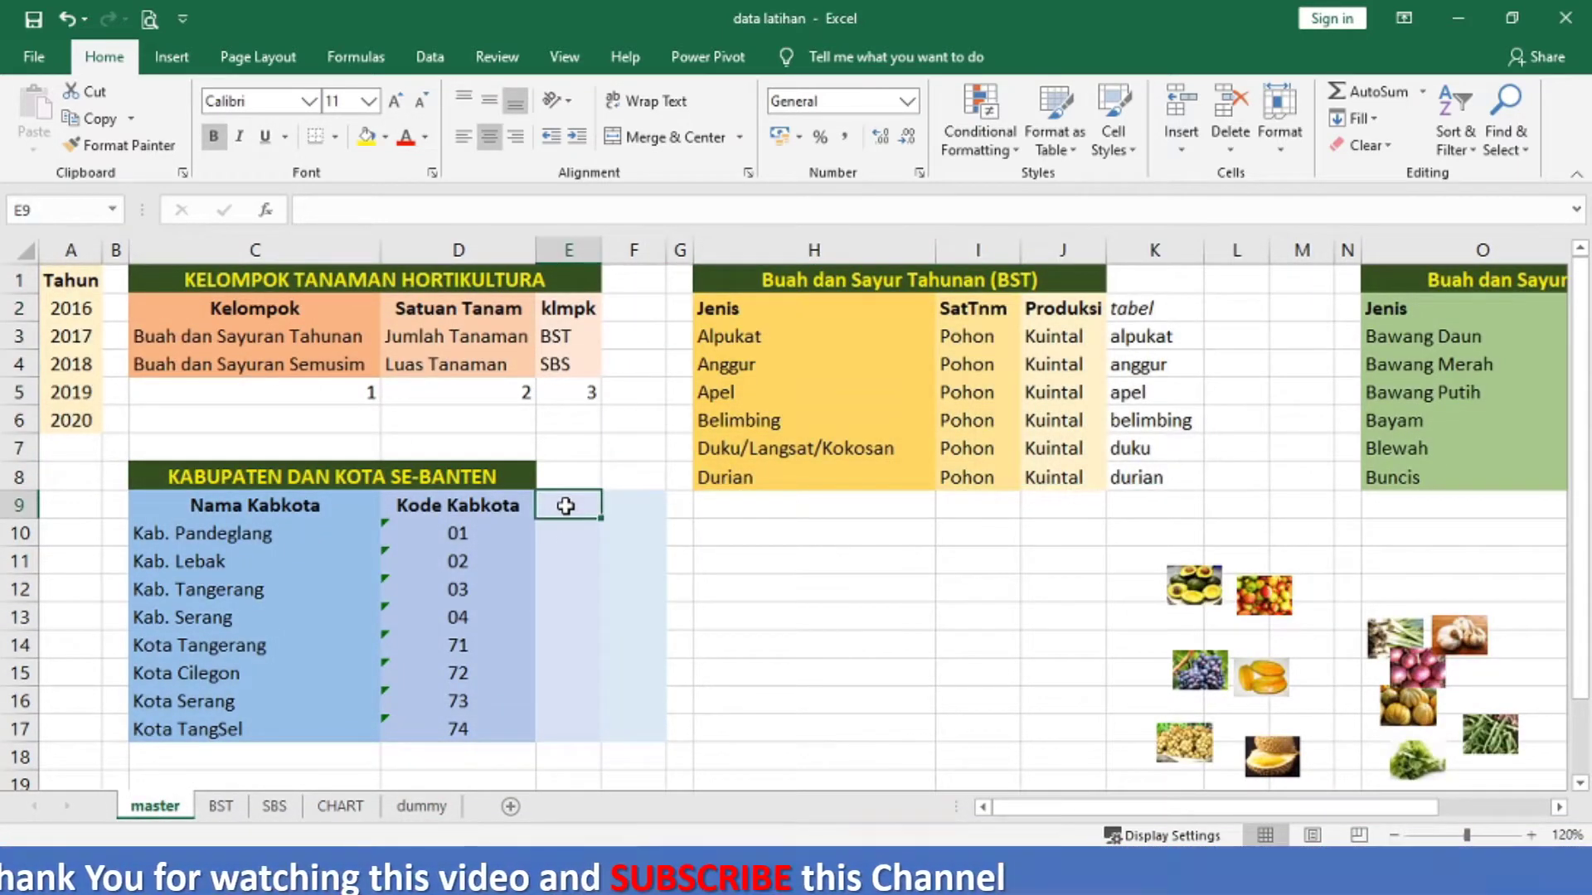
text(X)
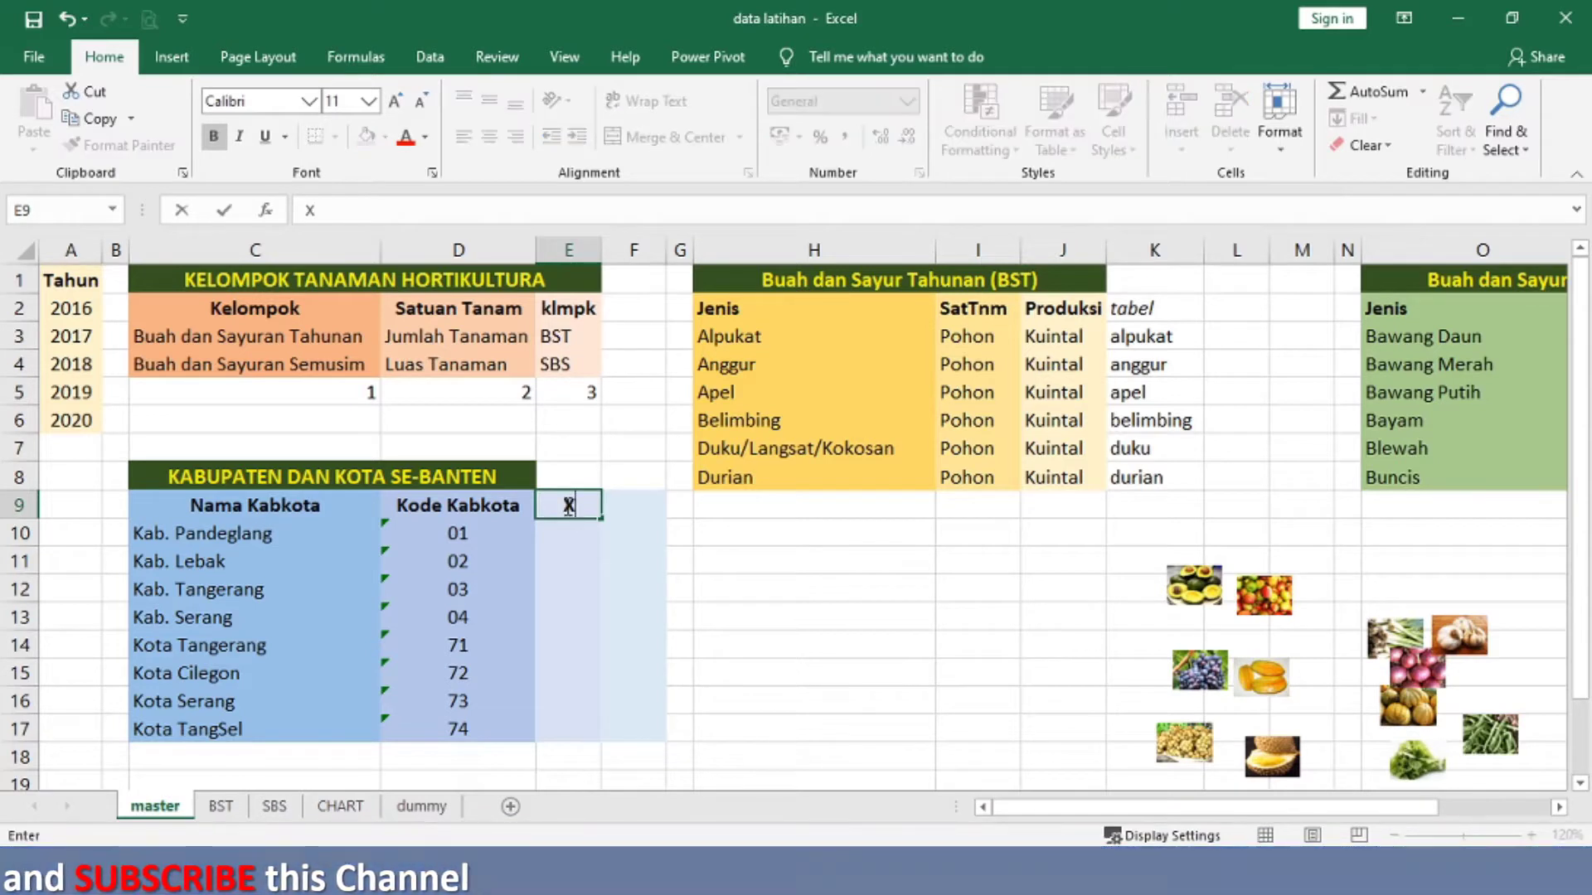
key(Tab)
text(Y)
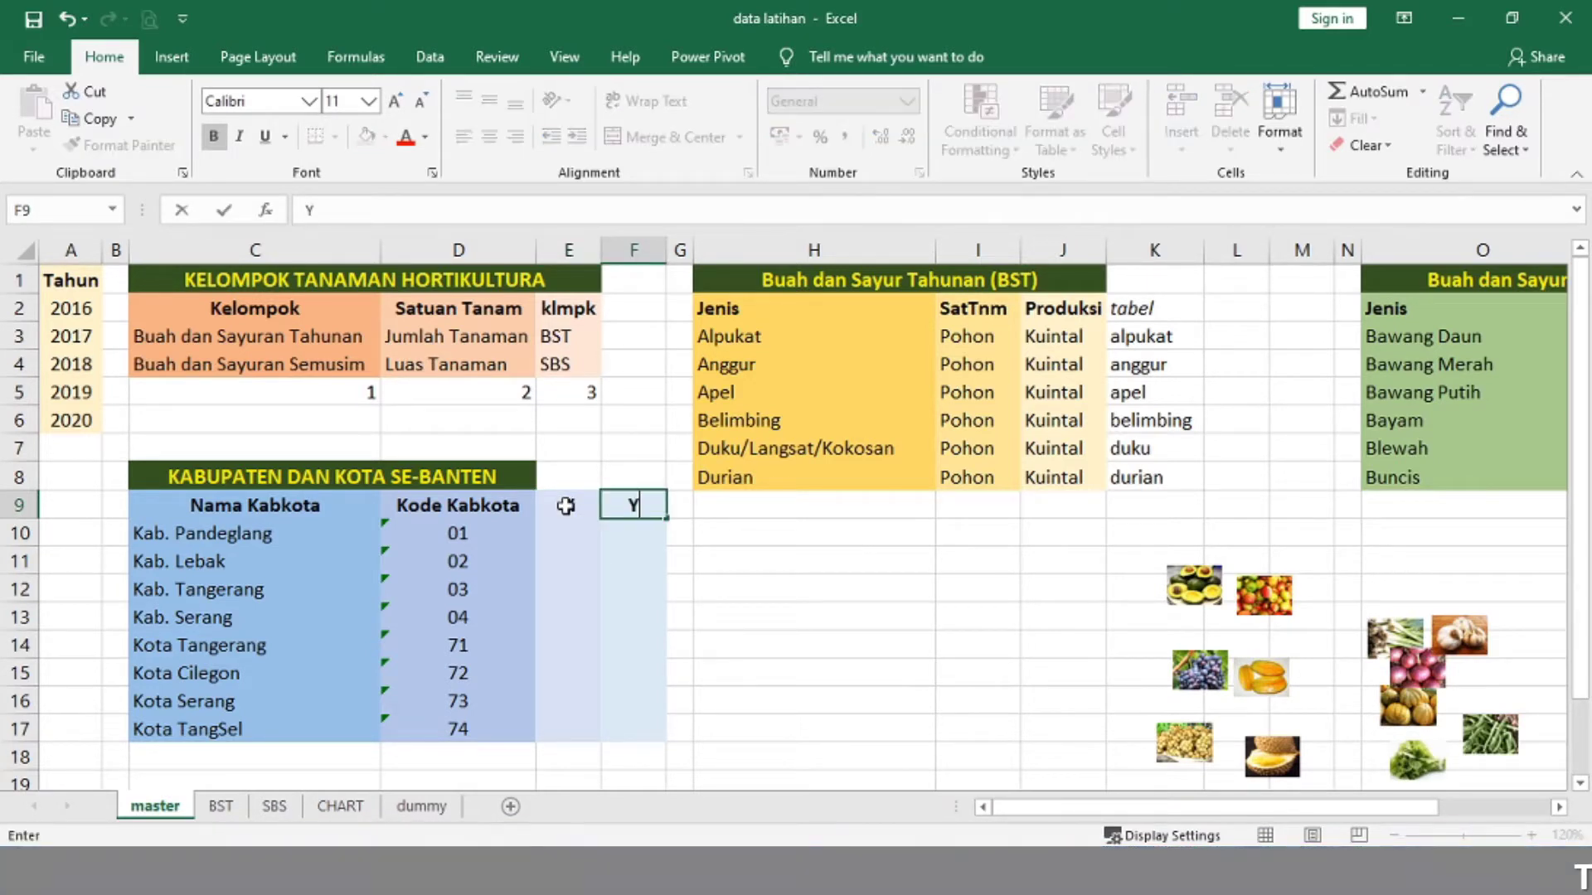
key(Return)
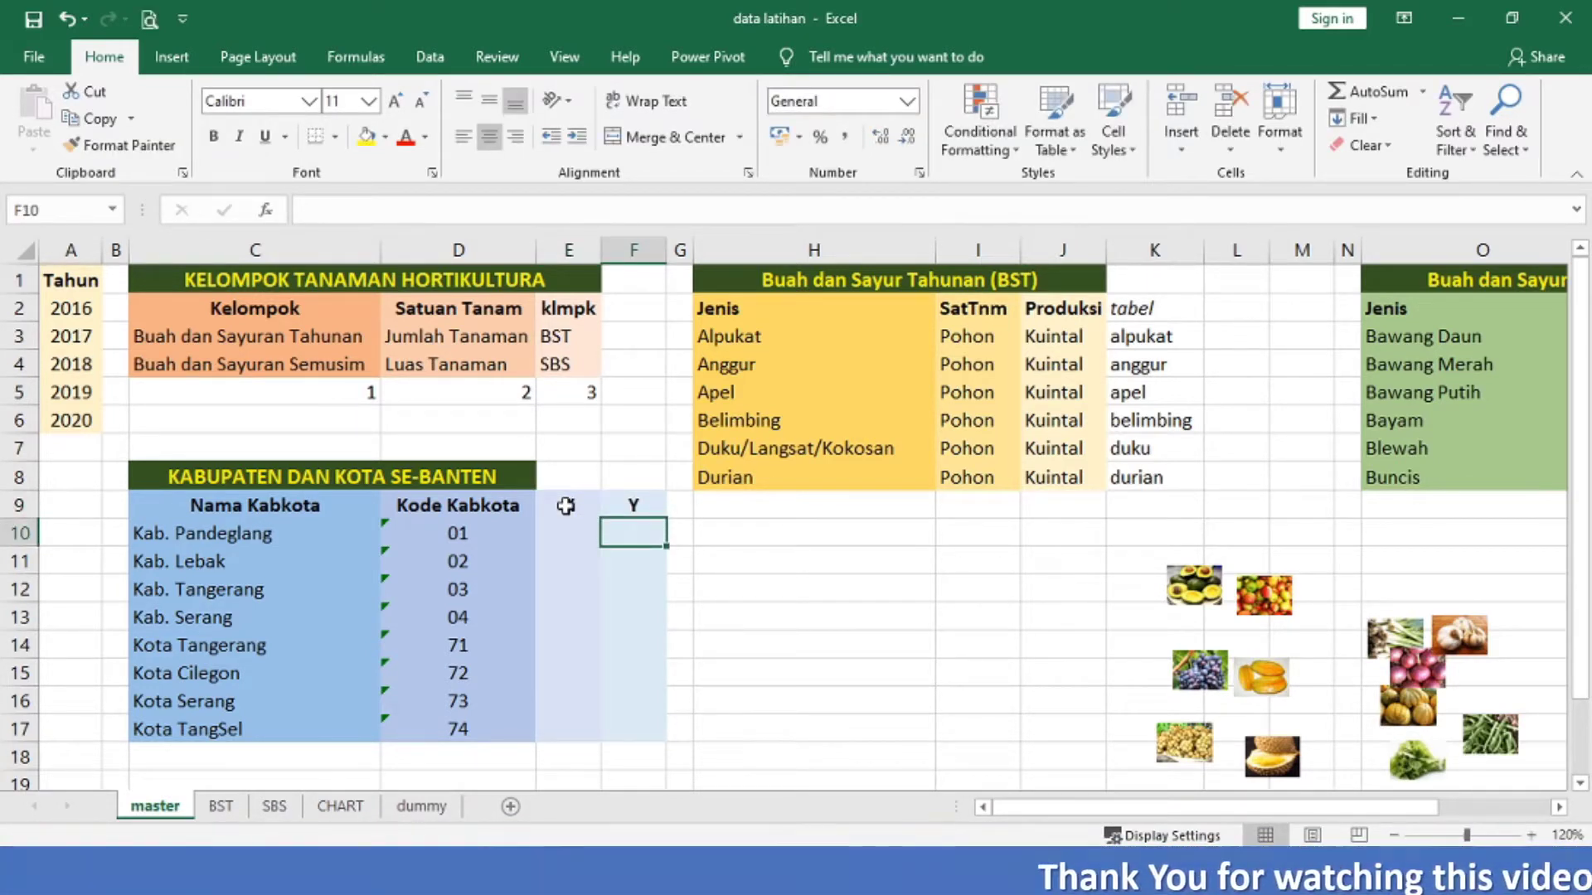
click(421, 806)
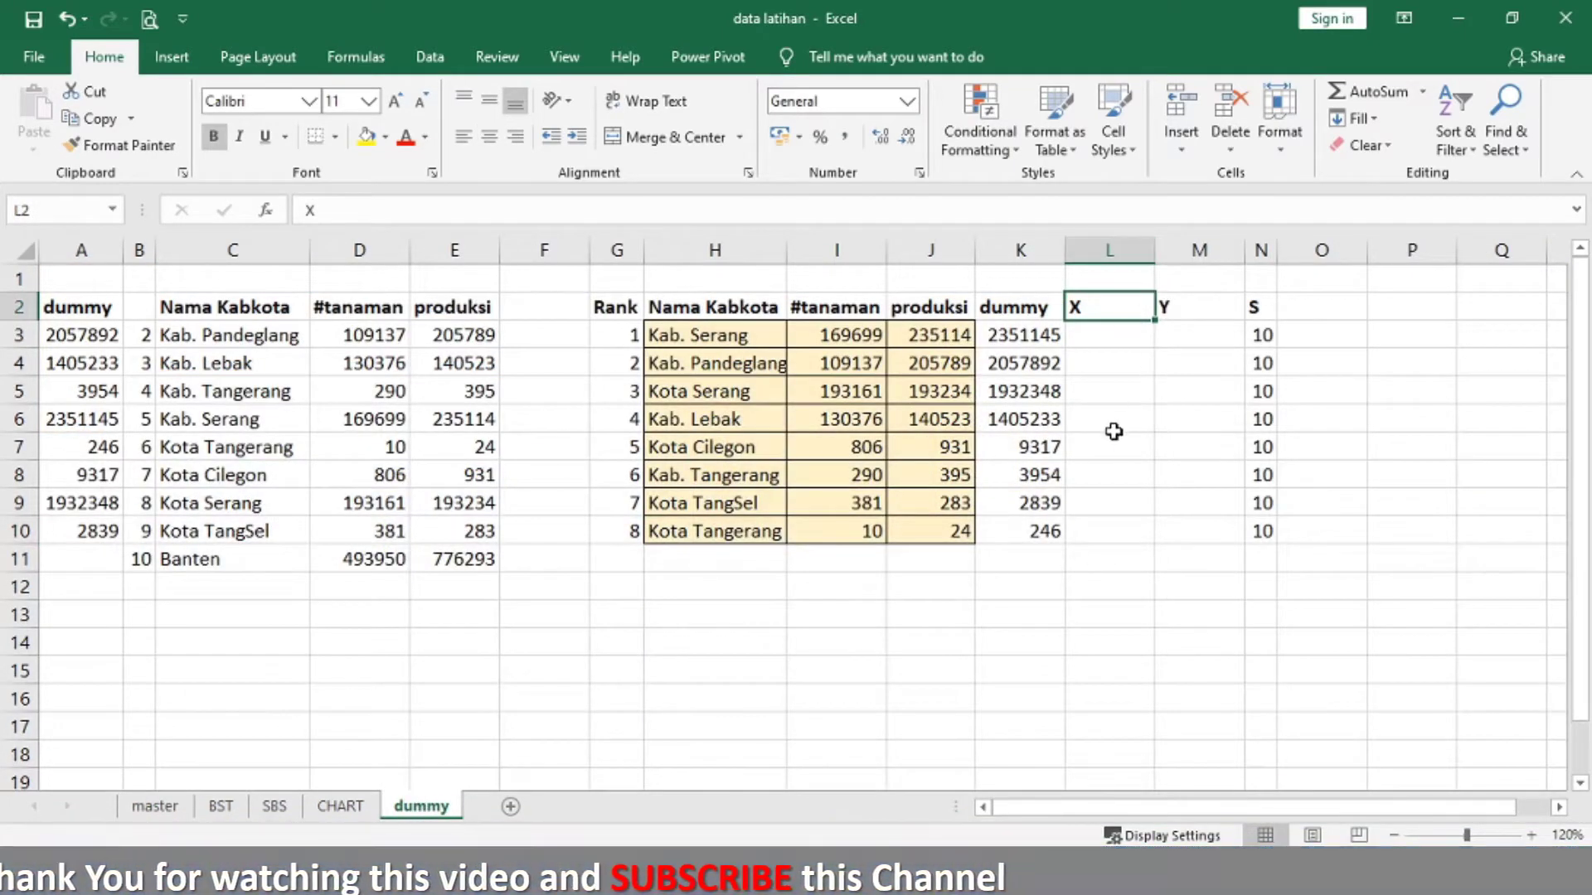
click(155, 806)
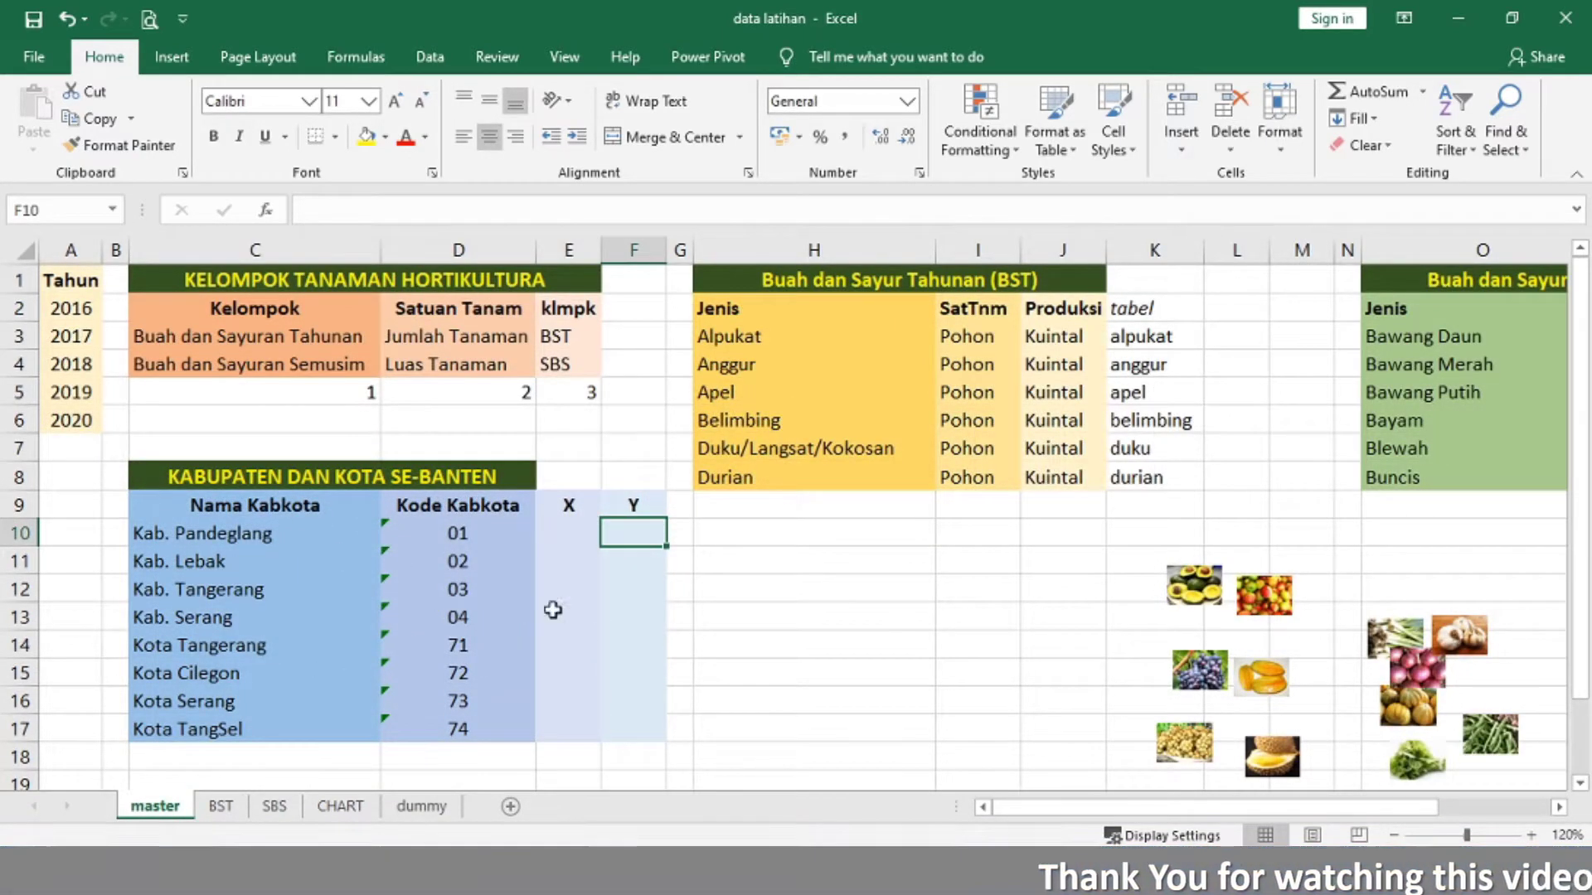
click(420, 804)
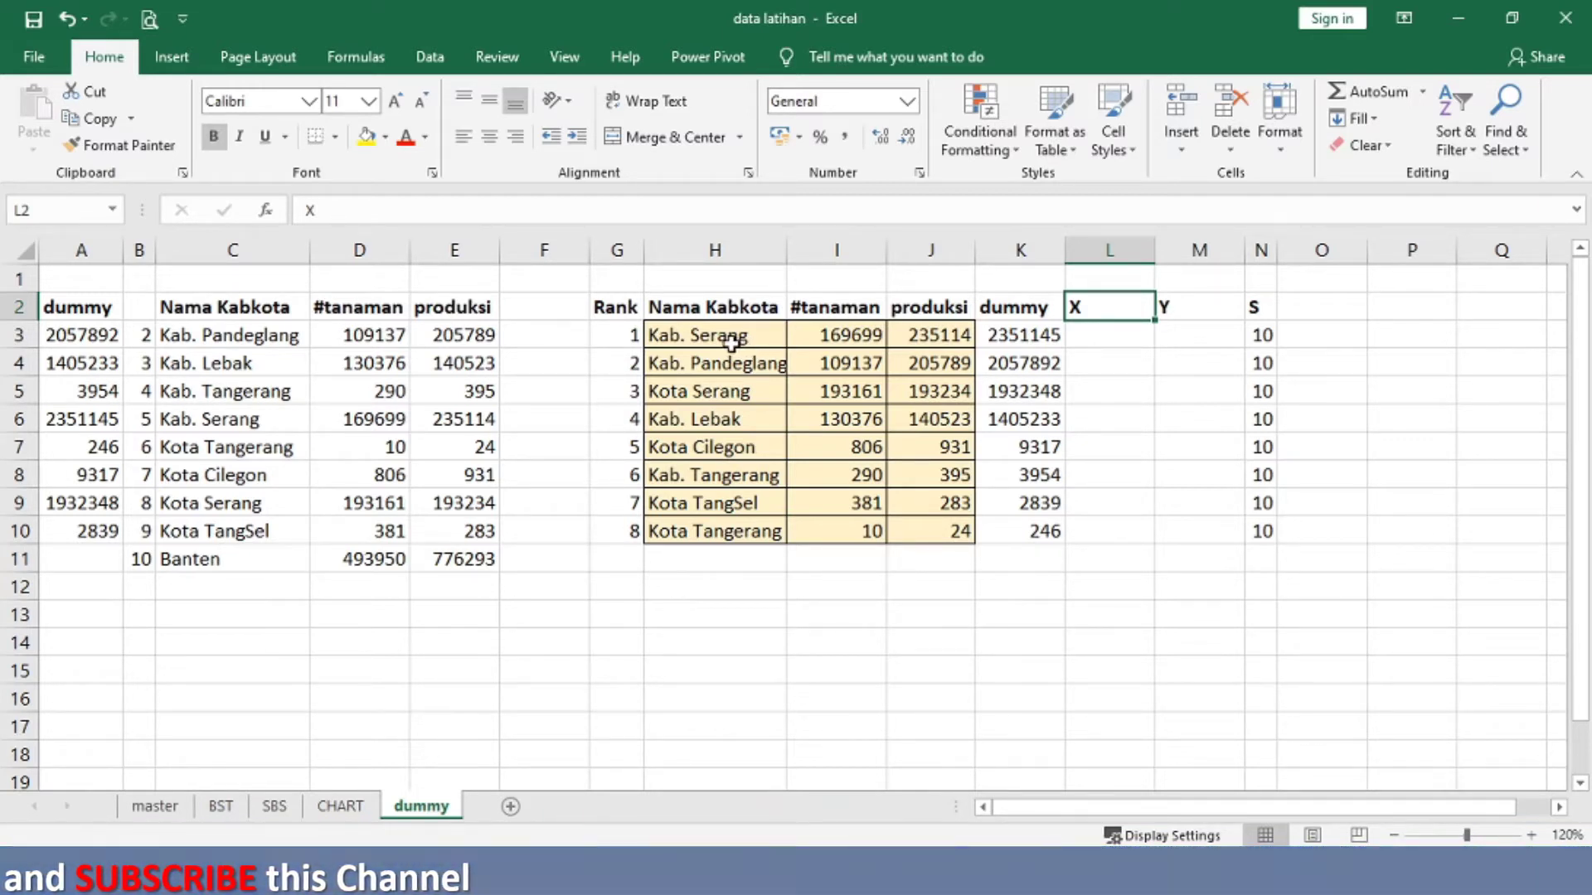
Step: On the master sheet, set the X coordinate of Kab. Pandeglang to 5 in cell E10
click(158, 807)
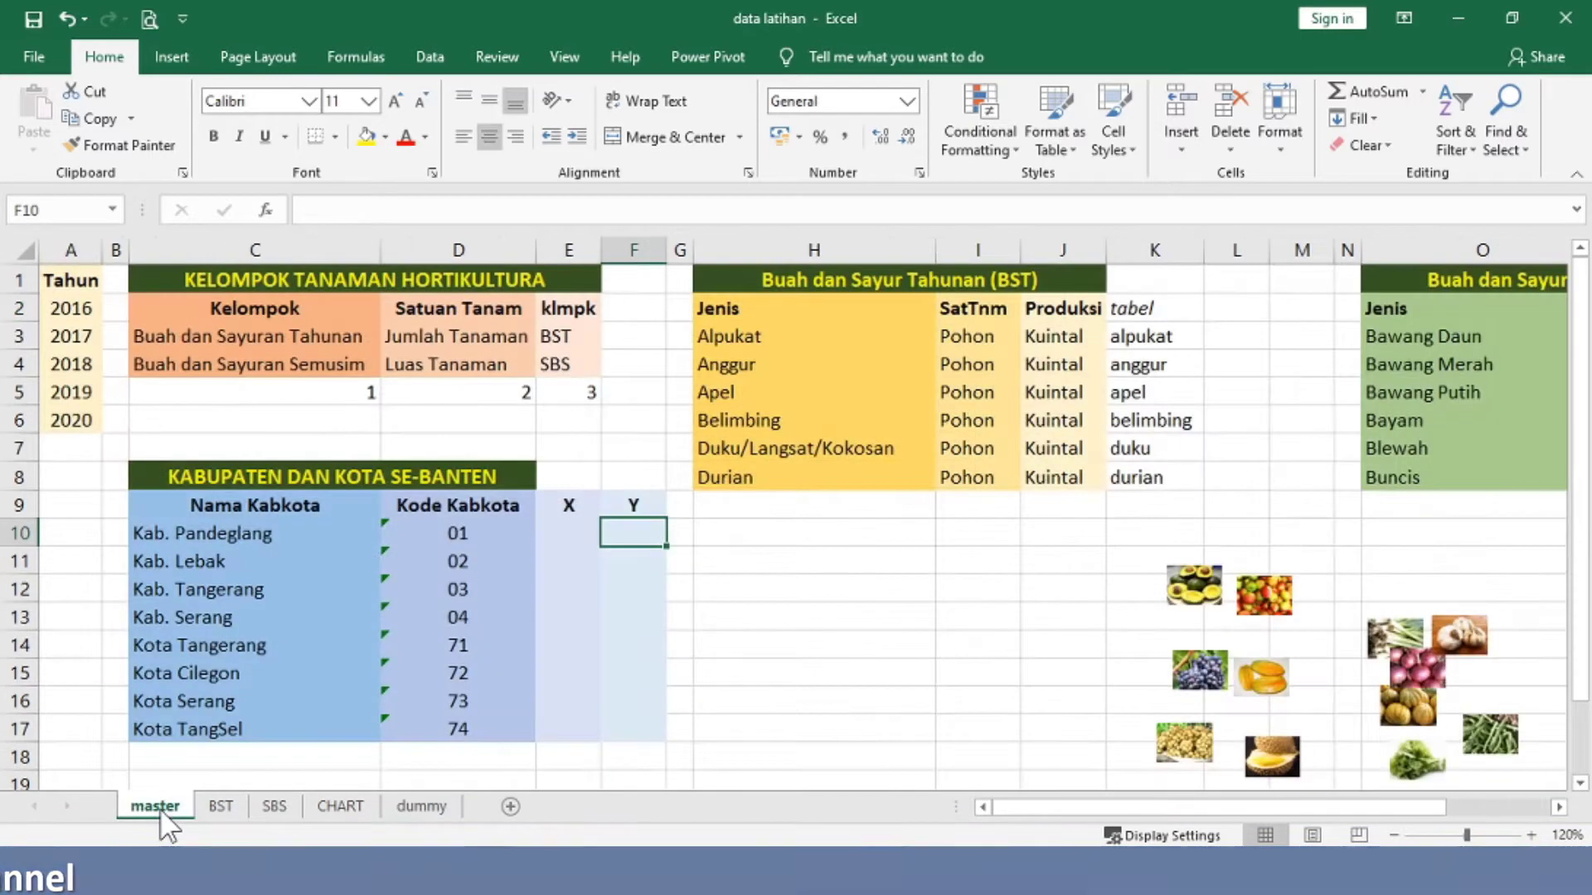
click(598, 549)
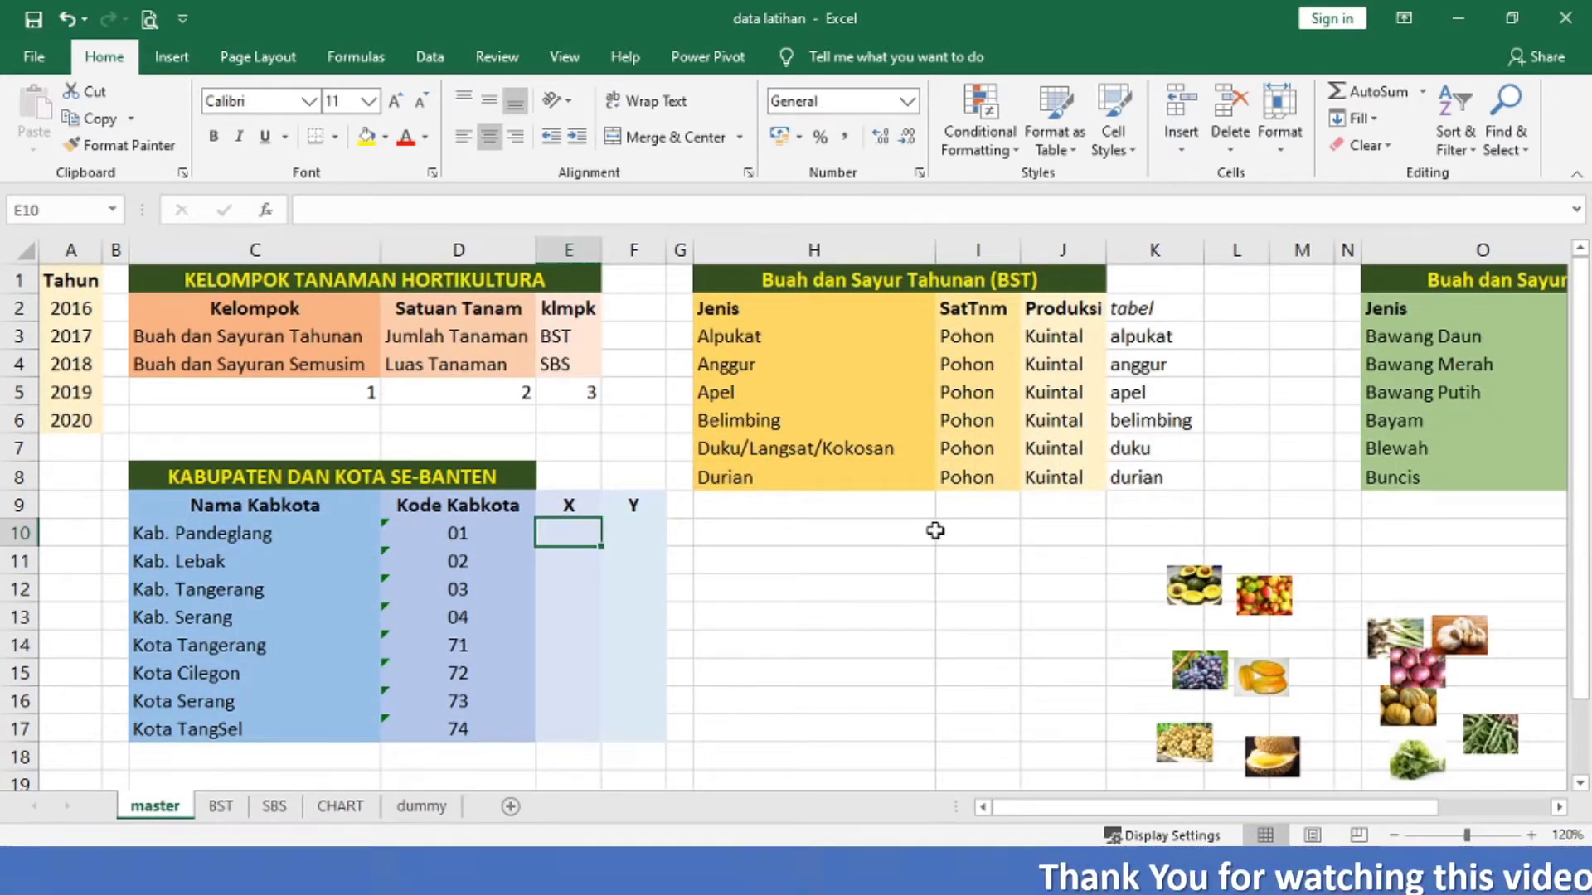
text(5)
key(Return)
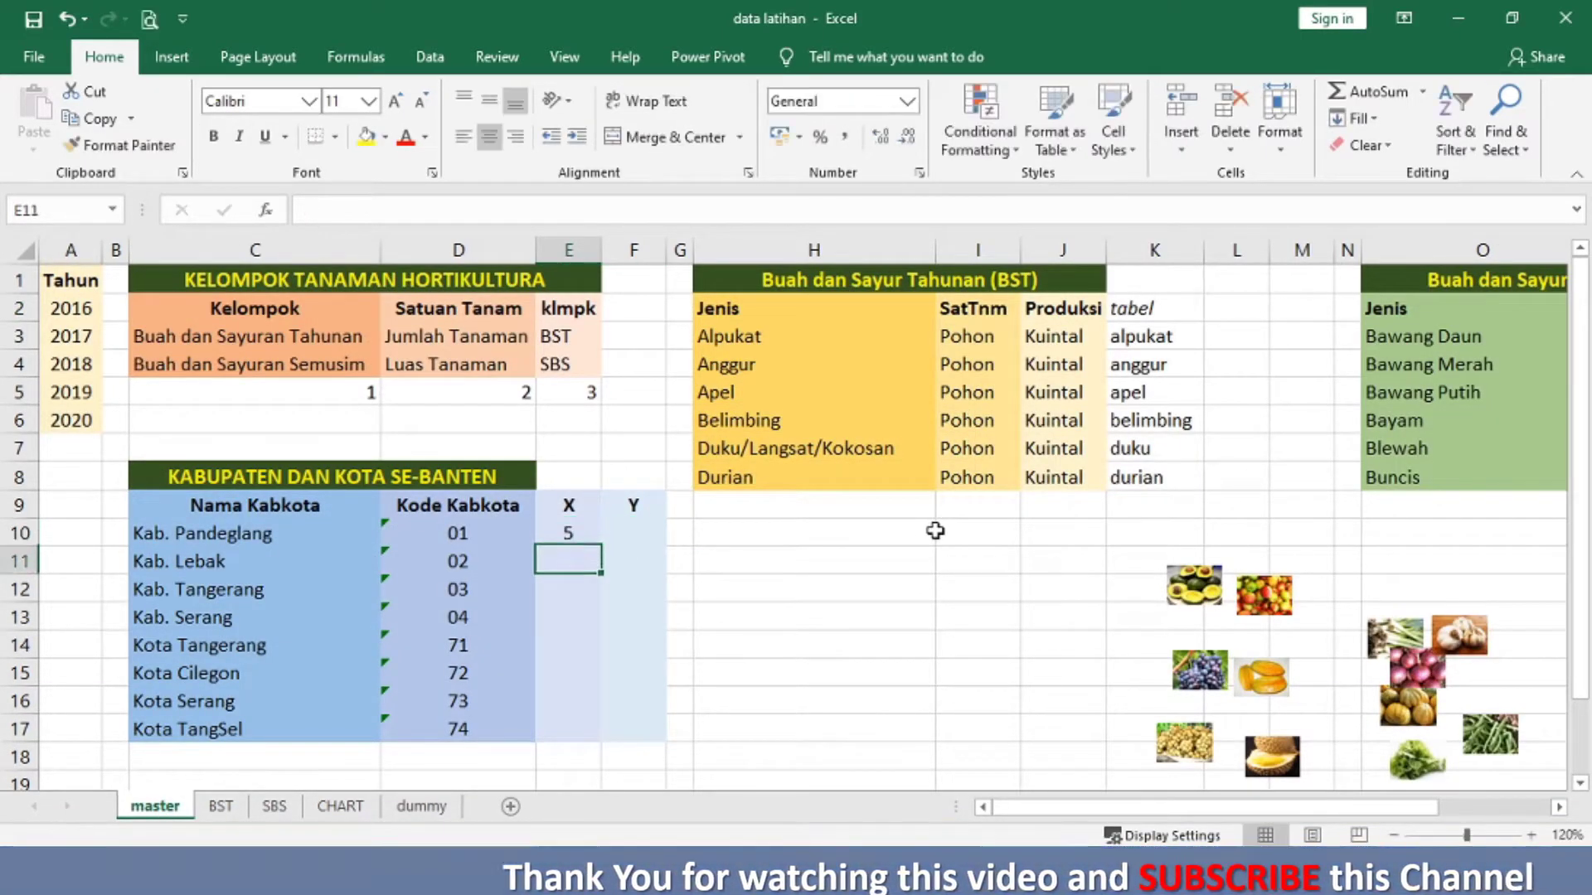
Step: On the master sheet, enter the formula =E10+5 in cell F10 as the Y coordinate of Kab. Pandeglang
key(Up)
key(Right)
text(=)
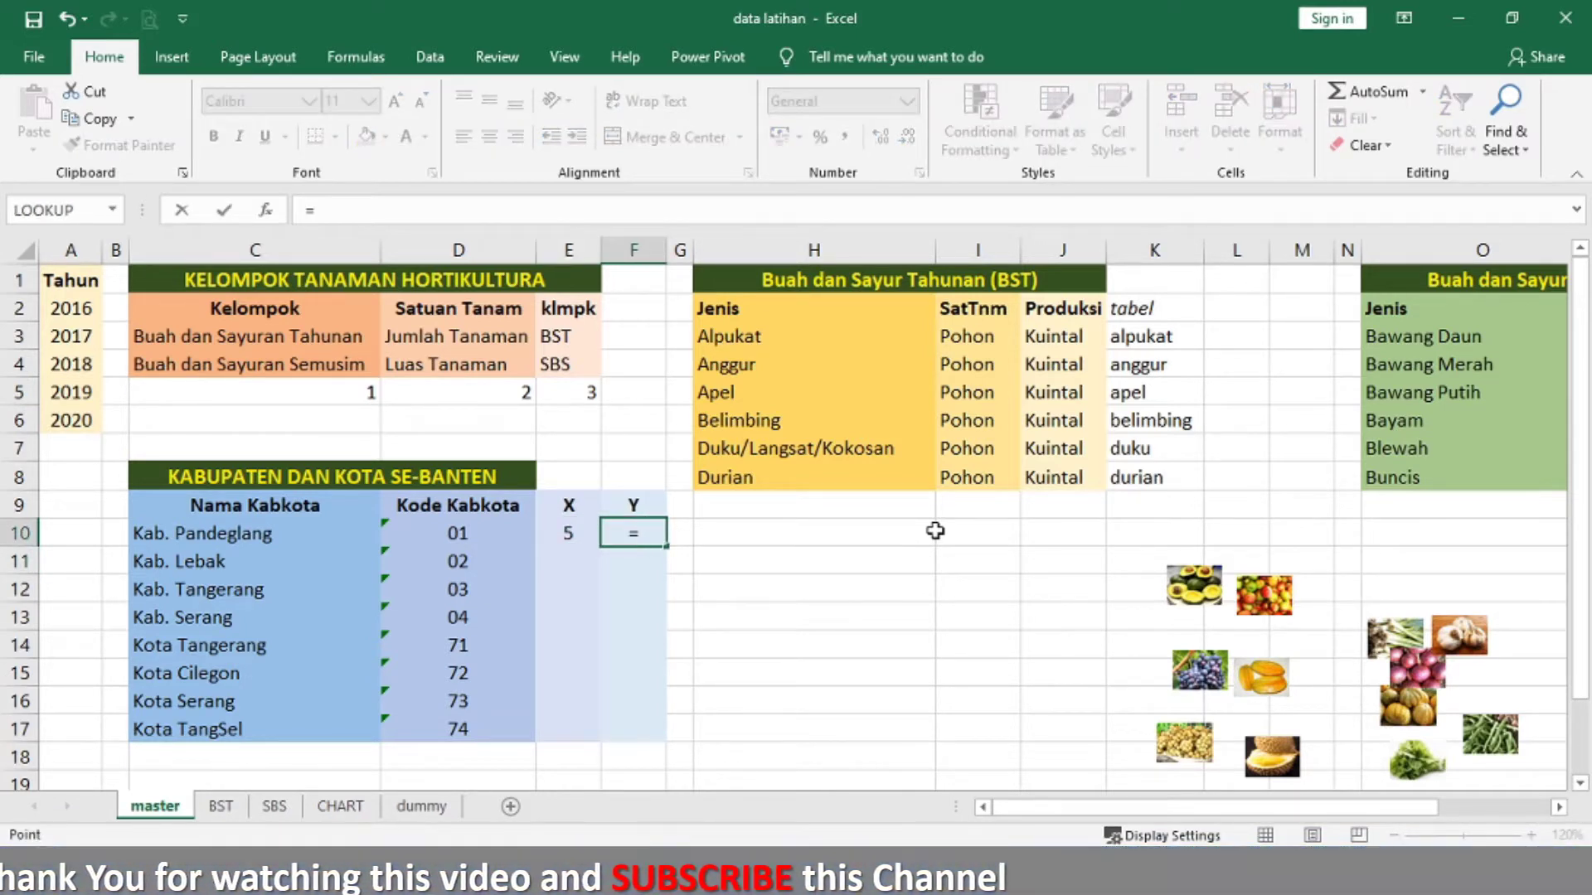
key(Left)
text(+1)
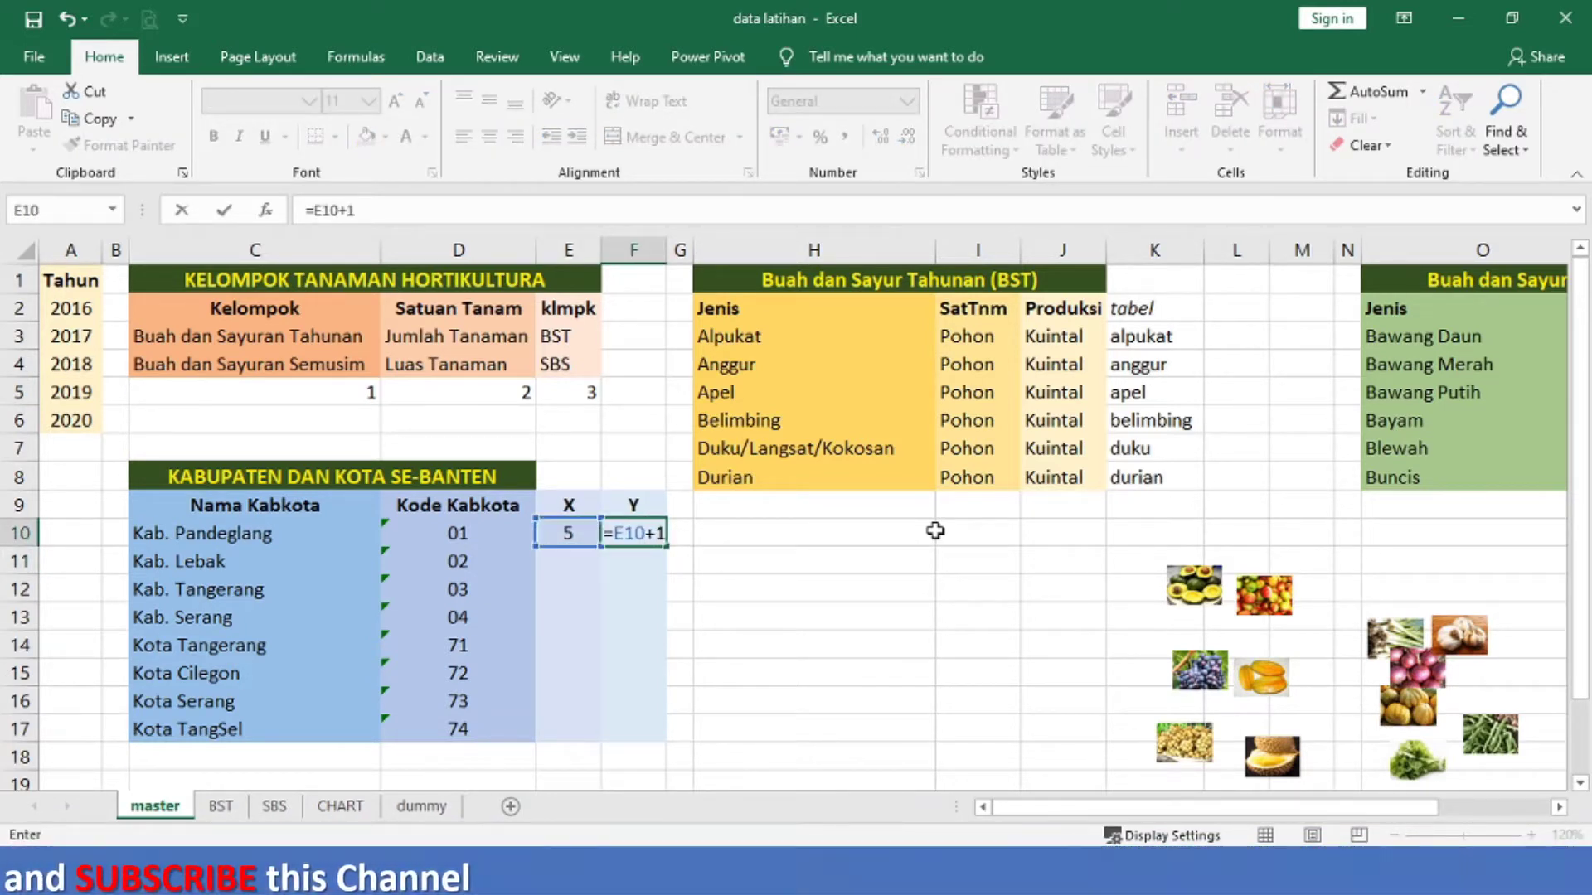
key(BackSpace)
text(5)
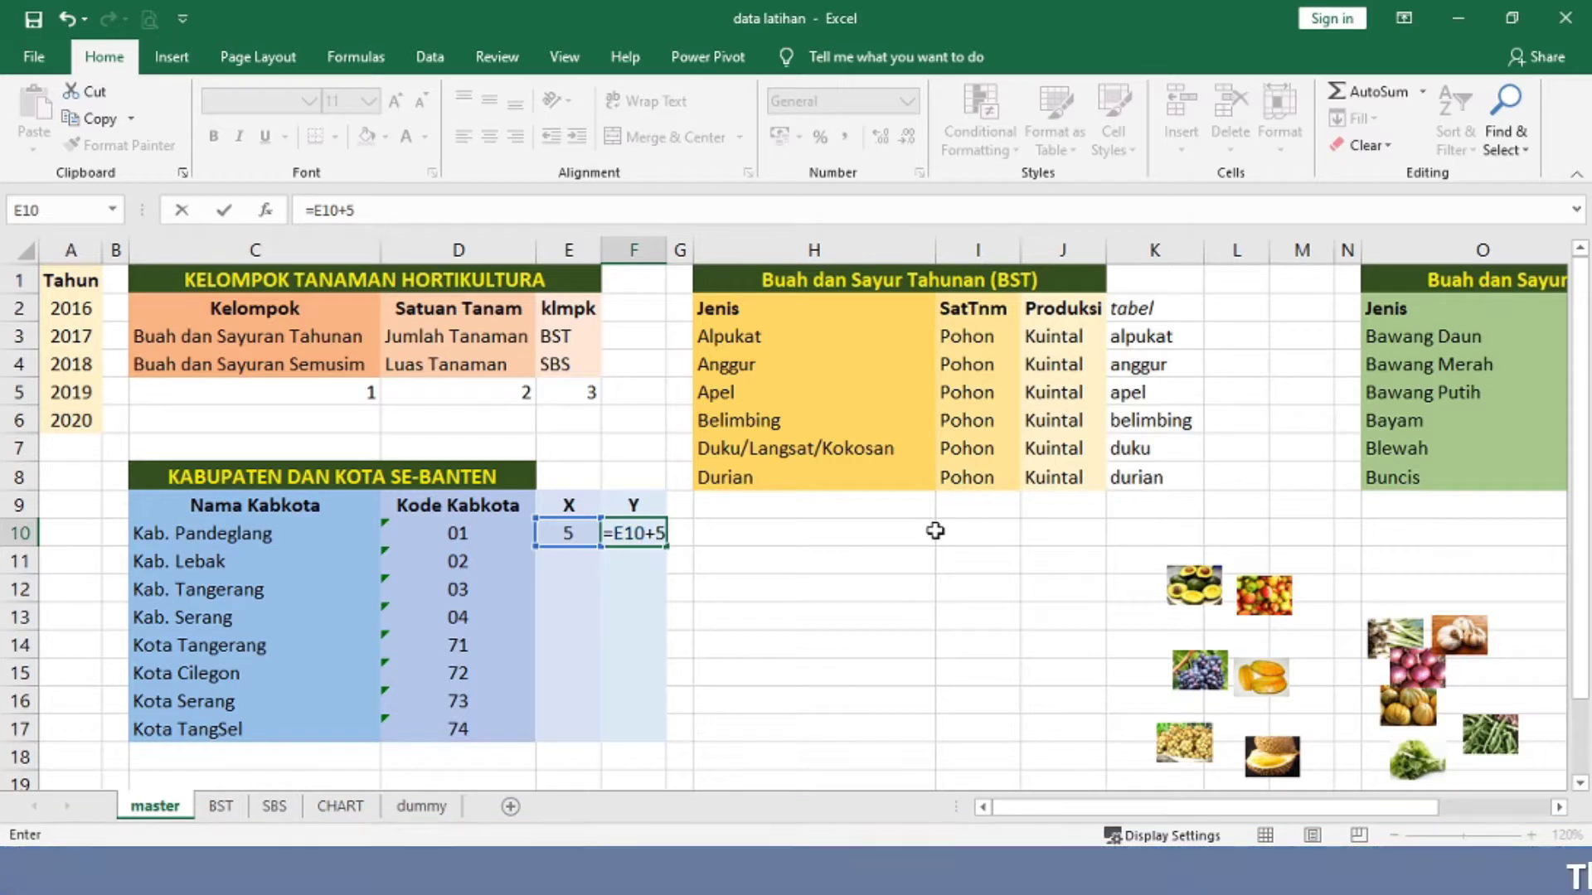
key(Return)
Step: Enter the formula =5+F10 in cell E11 as the X coordinate of Kab. Lebak
text(=5+)
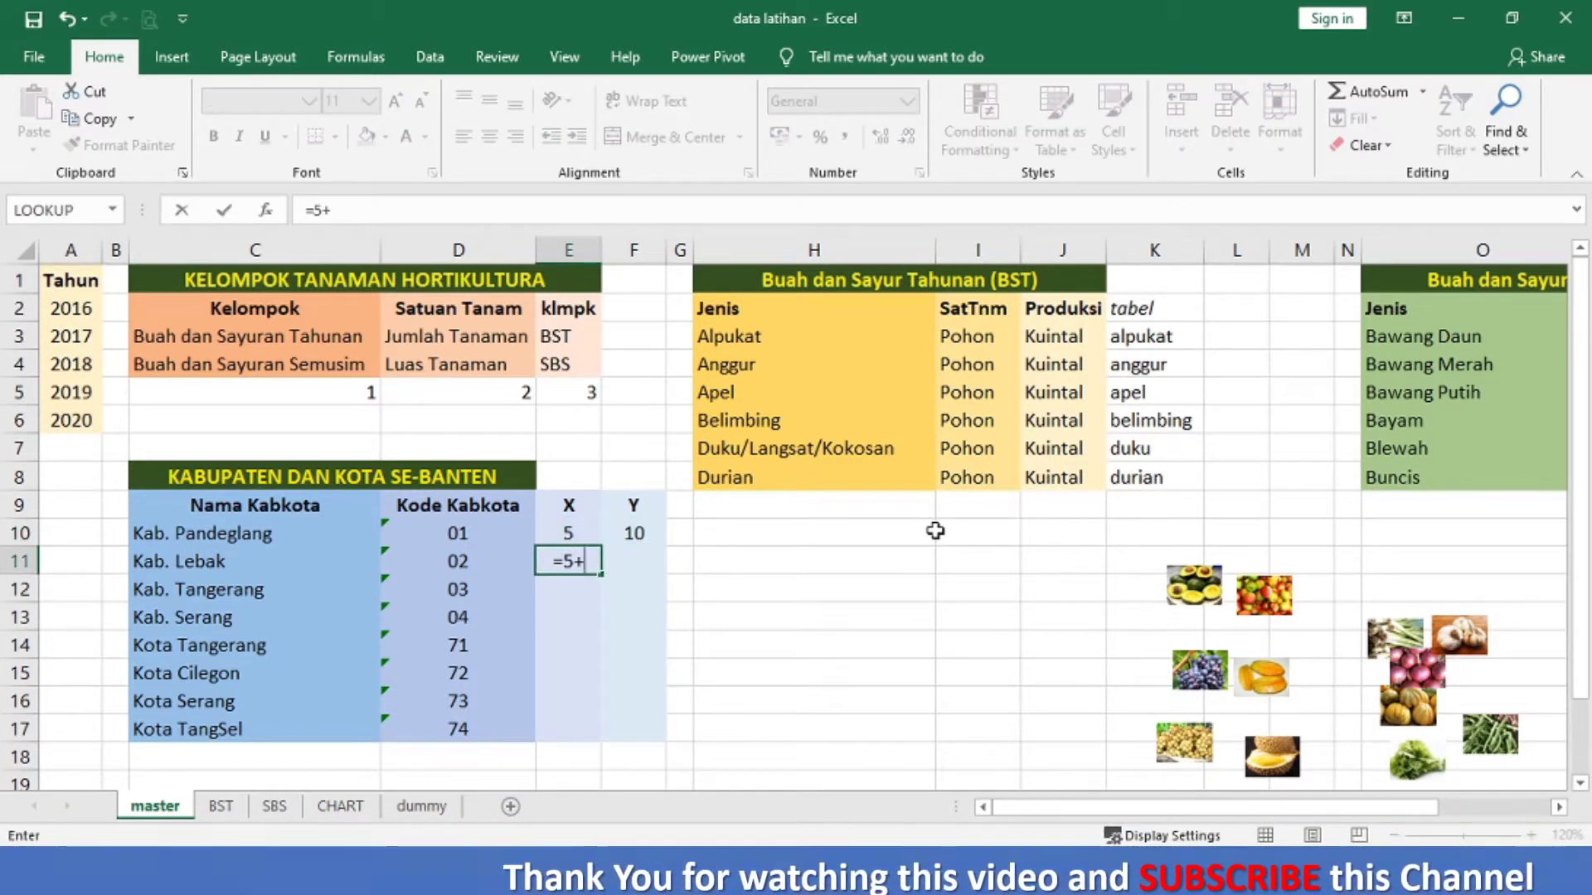
key(Up)
key(Right)
key(Return)
Step: Copy the Y formula from cell F10 into F11 for Kab. Lebak
key(Up)
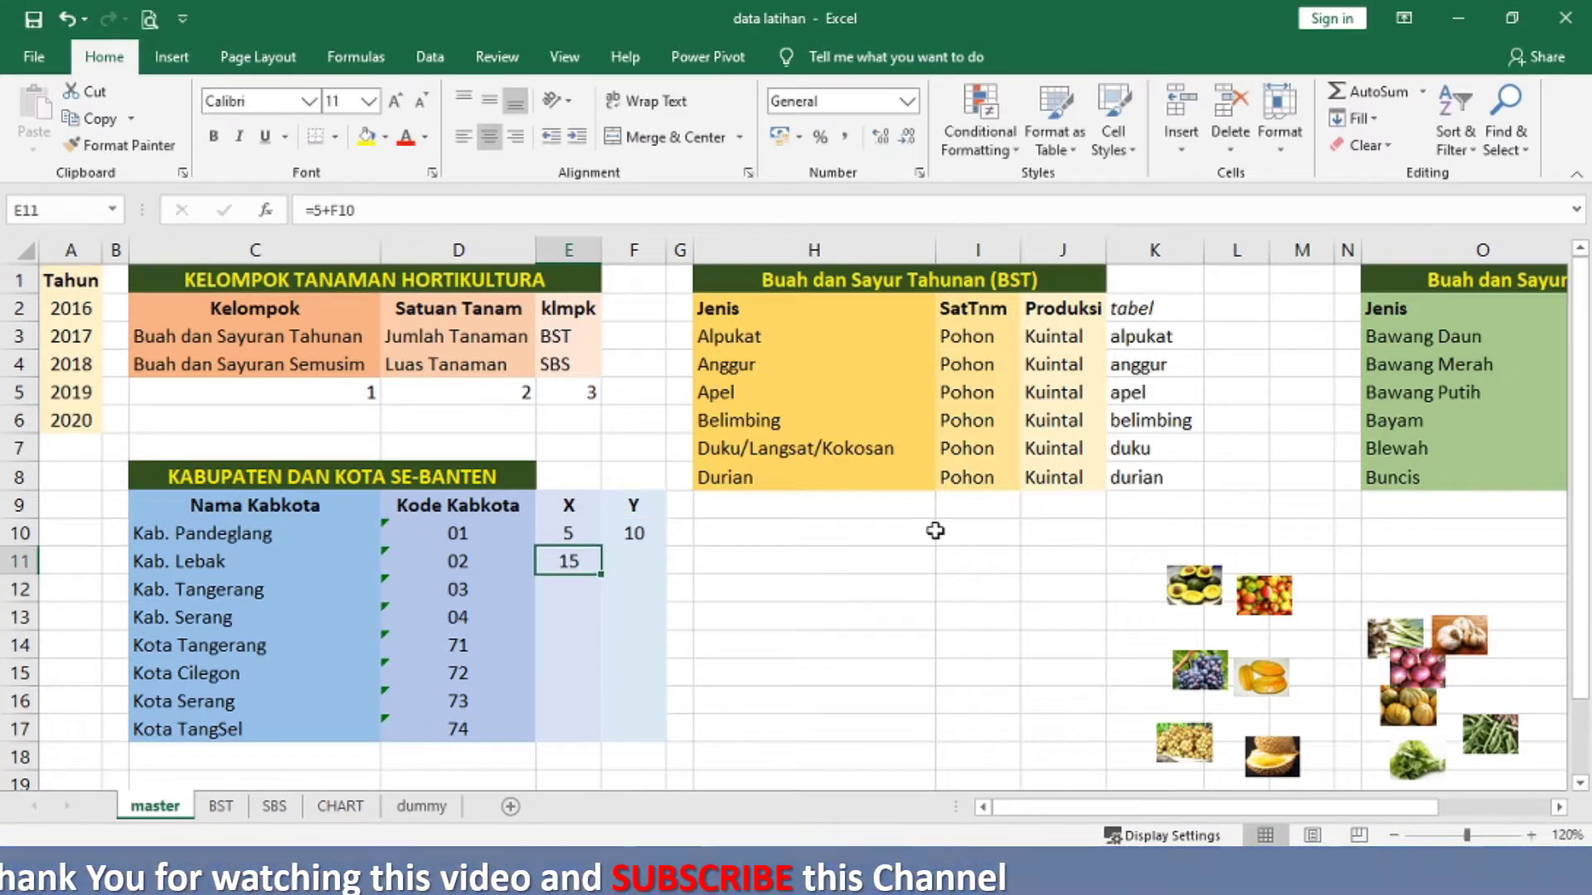
key(Up)
key(Right)
key(ctrl+c)
key(ctrl+v)
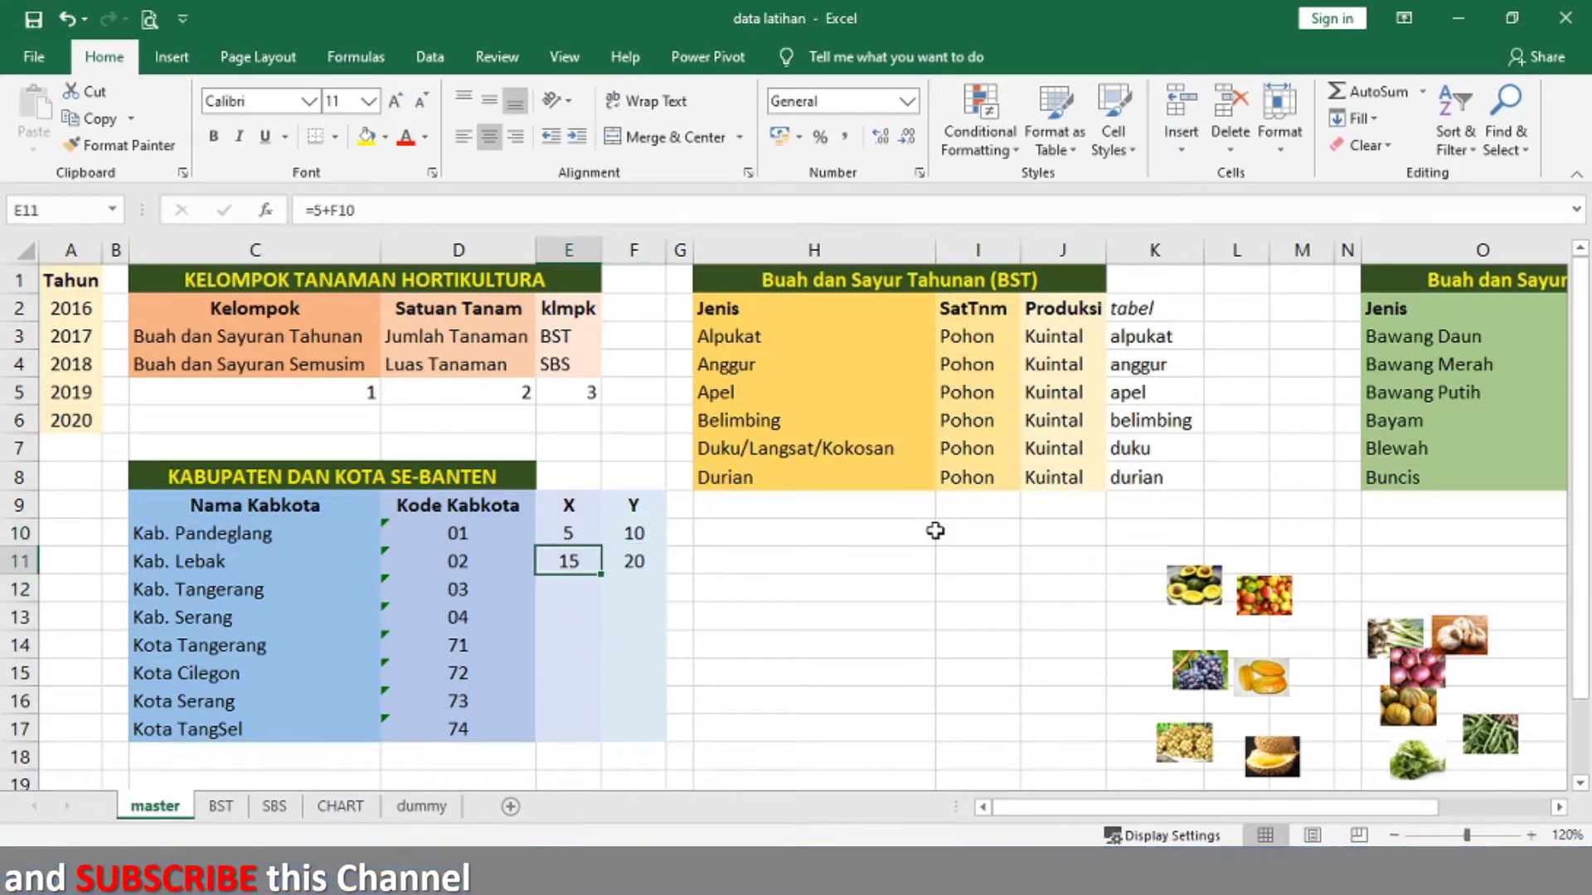
Step: Copy the X and Y formulas in E11:F11 down to E12:F17 for the remaining regencies and cities
key(Left)
key(shift+Right)
key(ctrl+c)
key(Down)
key(shift+Down)
key(shift+Down)
key(shift+Down)
key(shift+Down)
key(shift+Down)
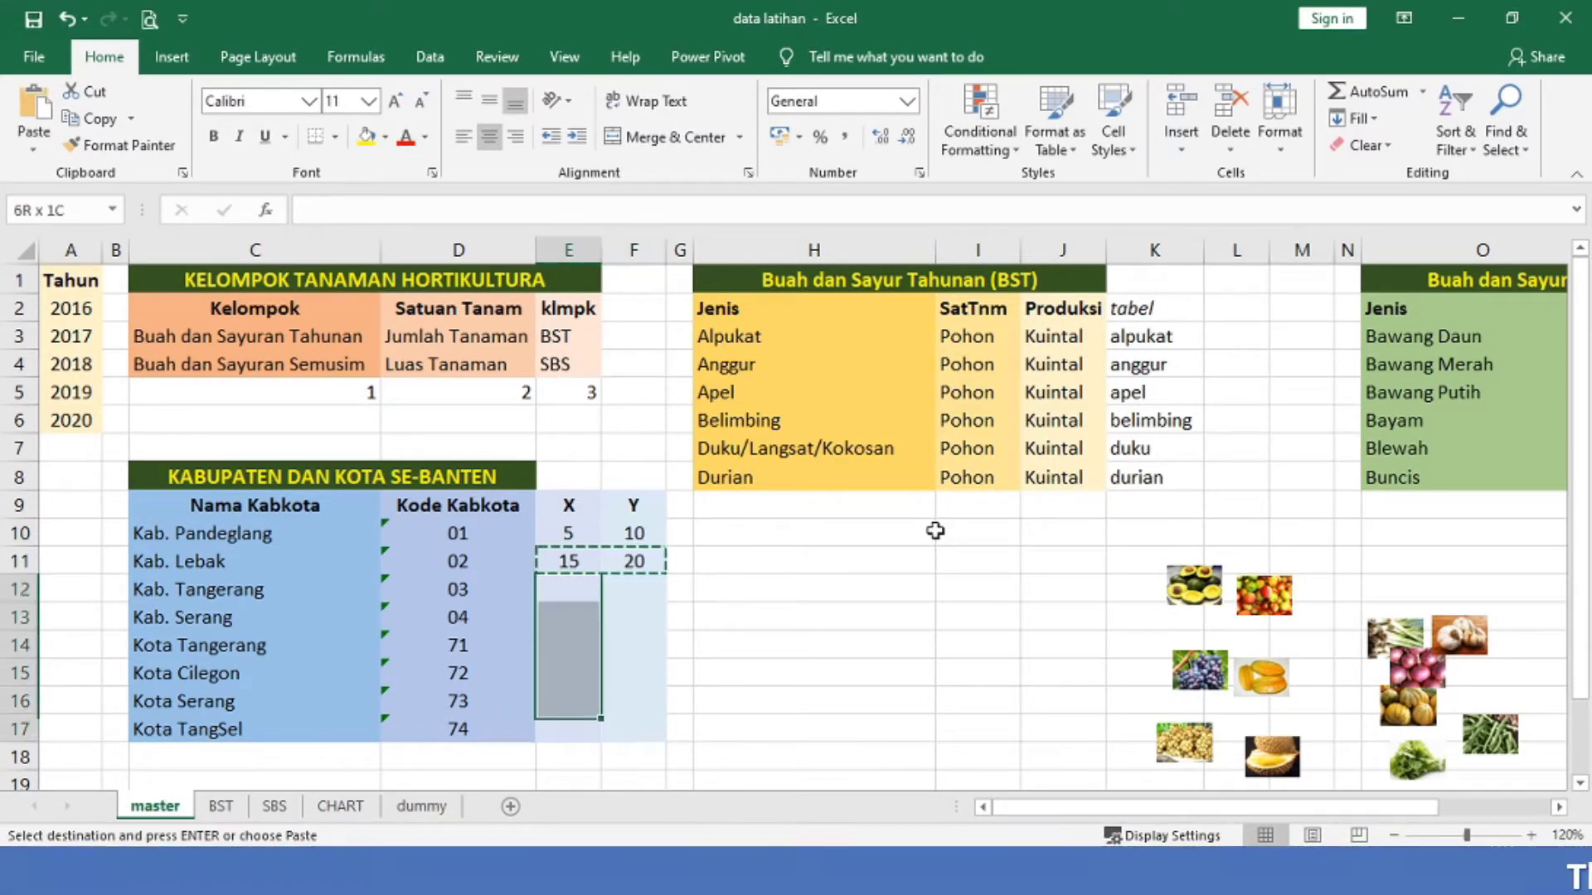
key(shift+Right)
key(ctrl+v)
key(Escape)
Step: Convert the X and Y coordinate formulas in E10:F17 to fixed values by pasting them over themselves as values
key(Up)
key(Up)
key(shift+Right)
key(shift+Down)
key(shift+Down)
key(shift+Down)
key(shift+Down)
key(shift+Down)
key(shift+Down)
key(shift+Down)
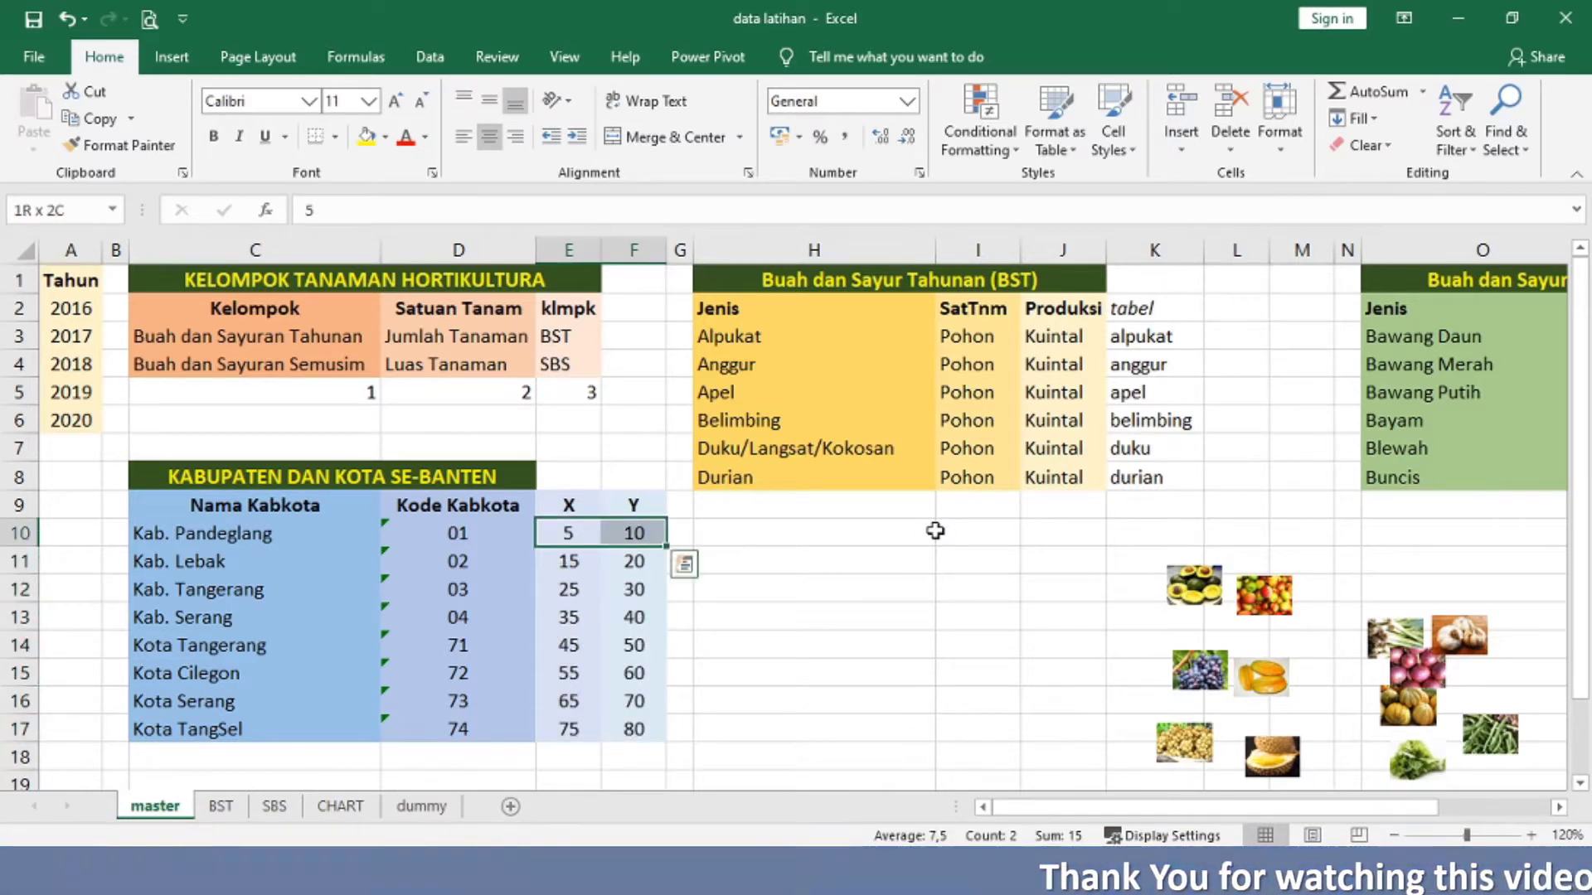
key(ctrl+c)
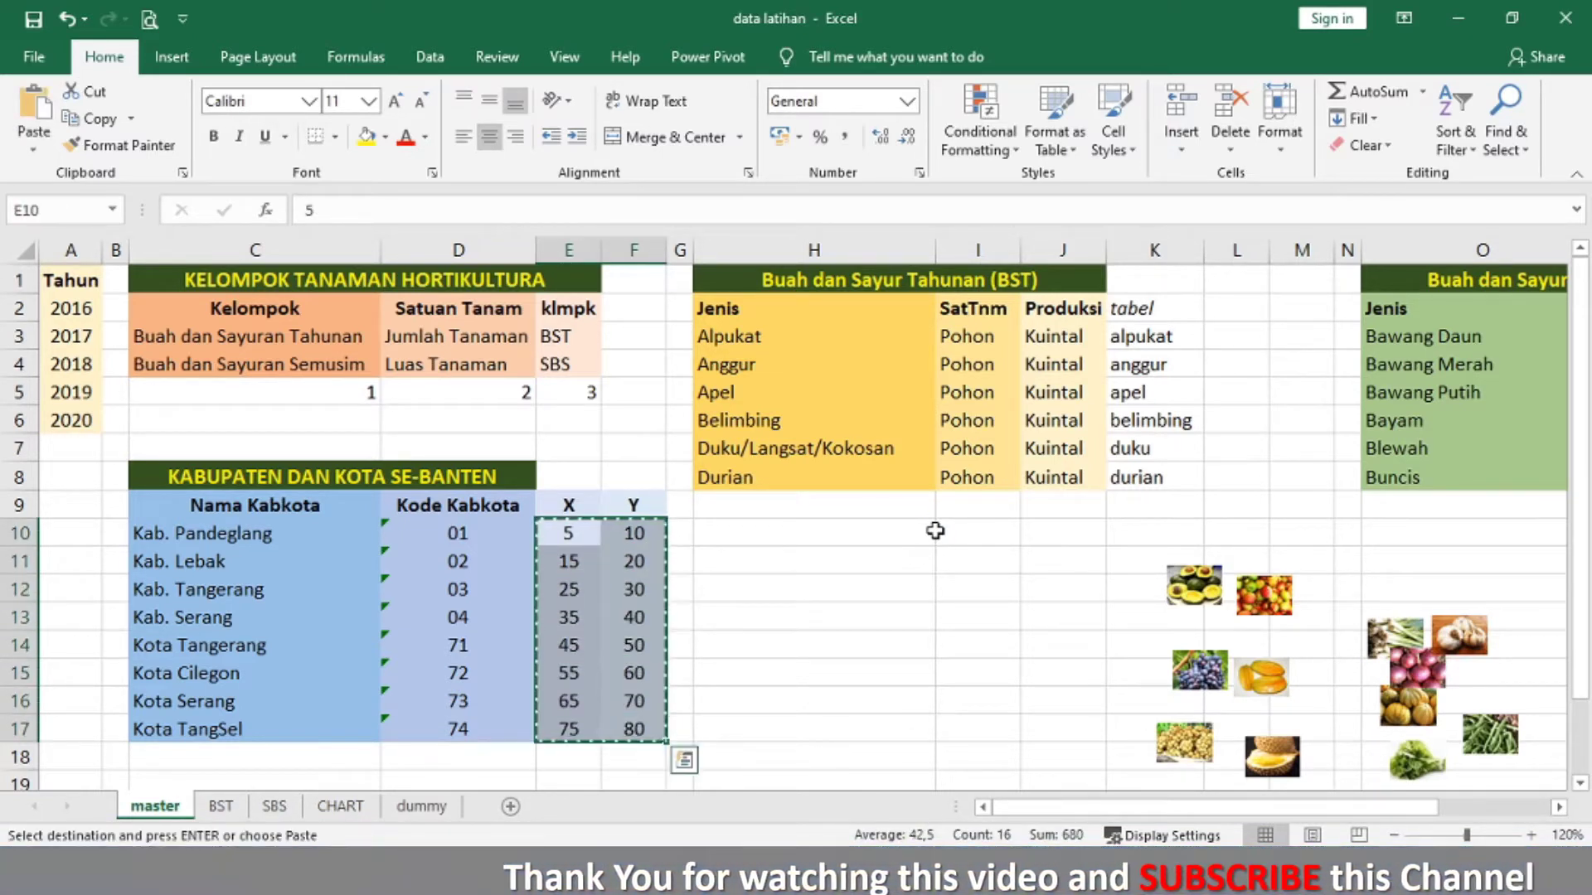
click(32, 152)
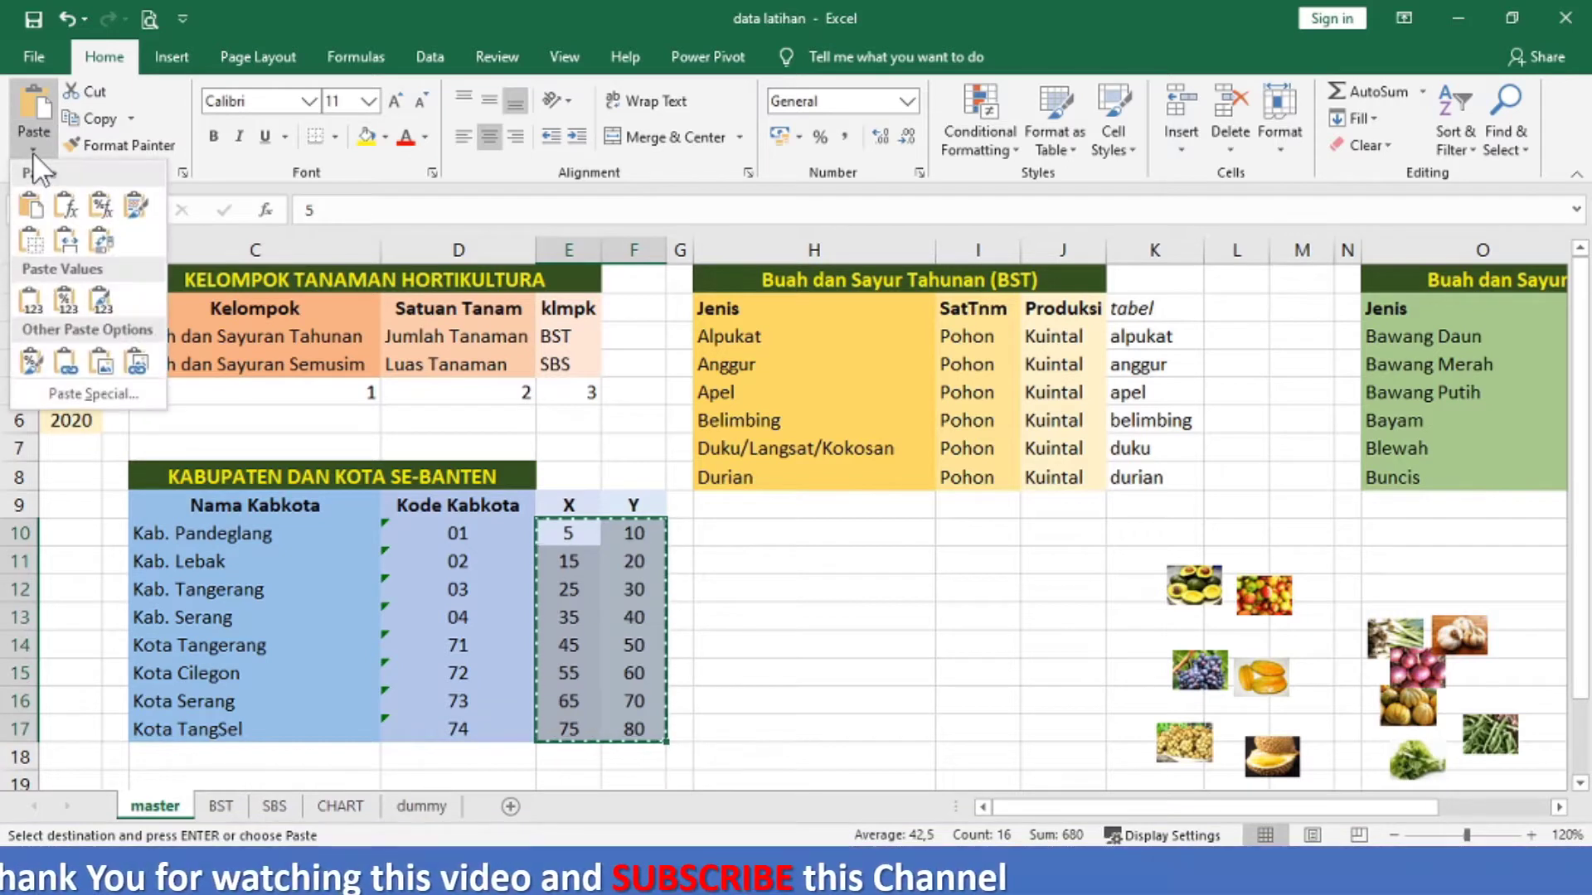
click(32, 291)
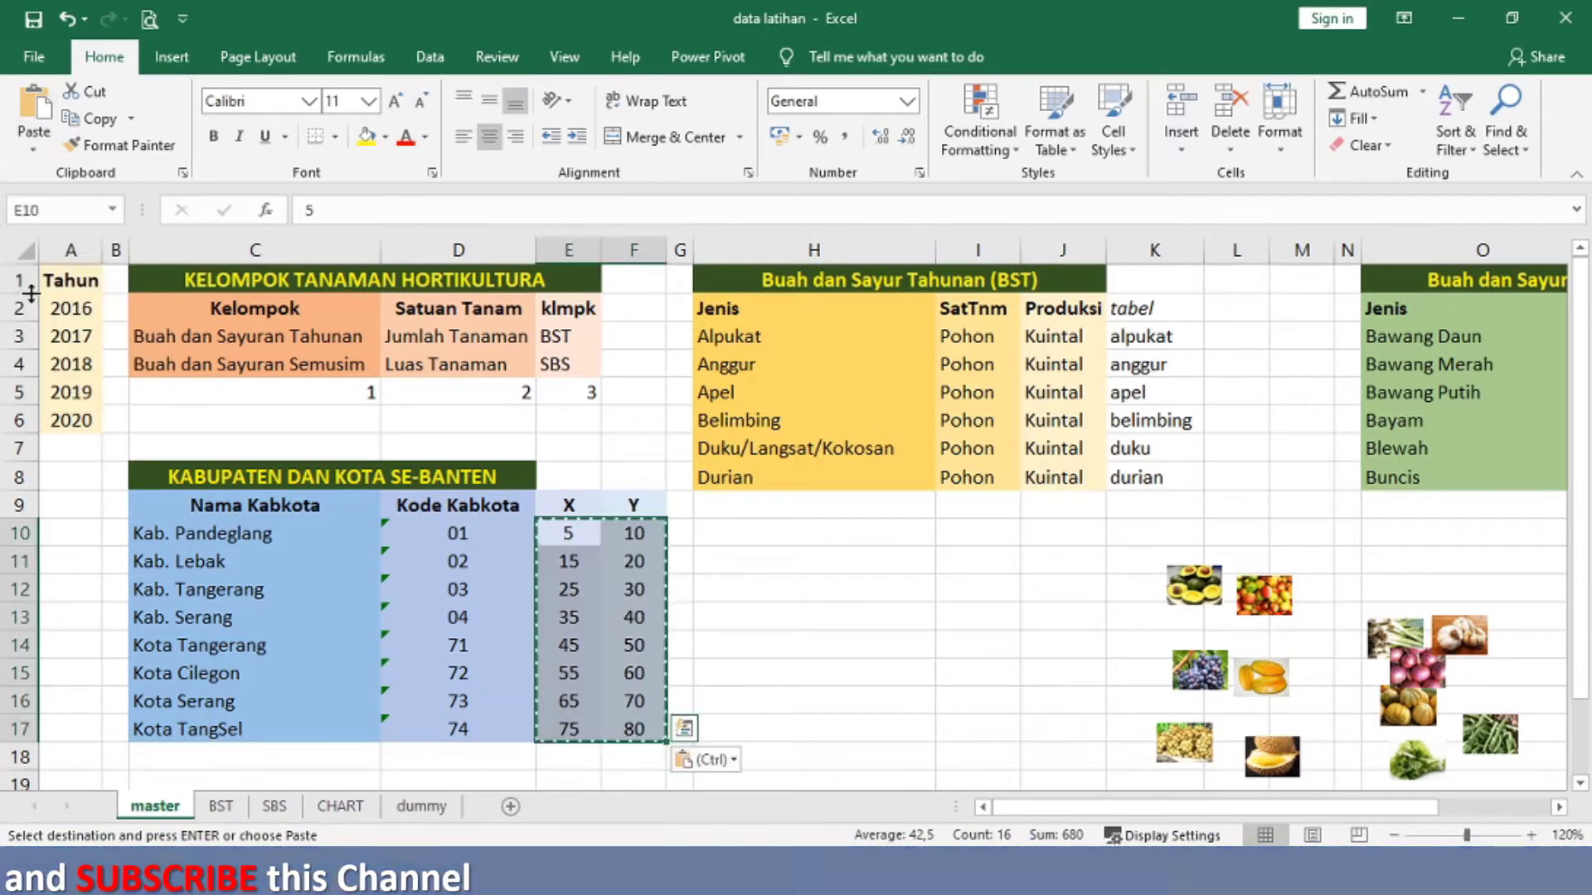
key(Escape)
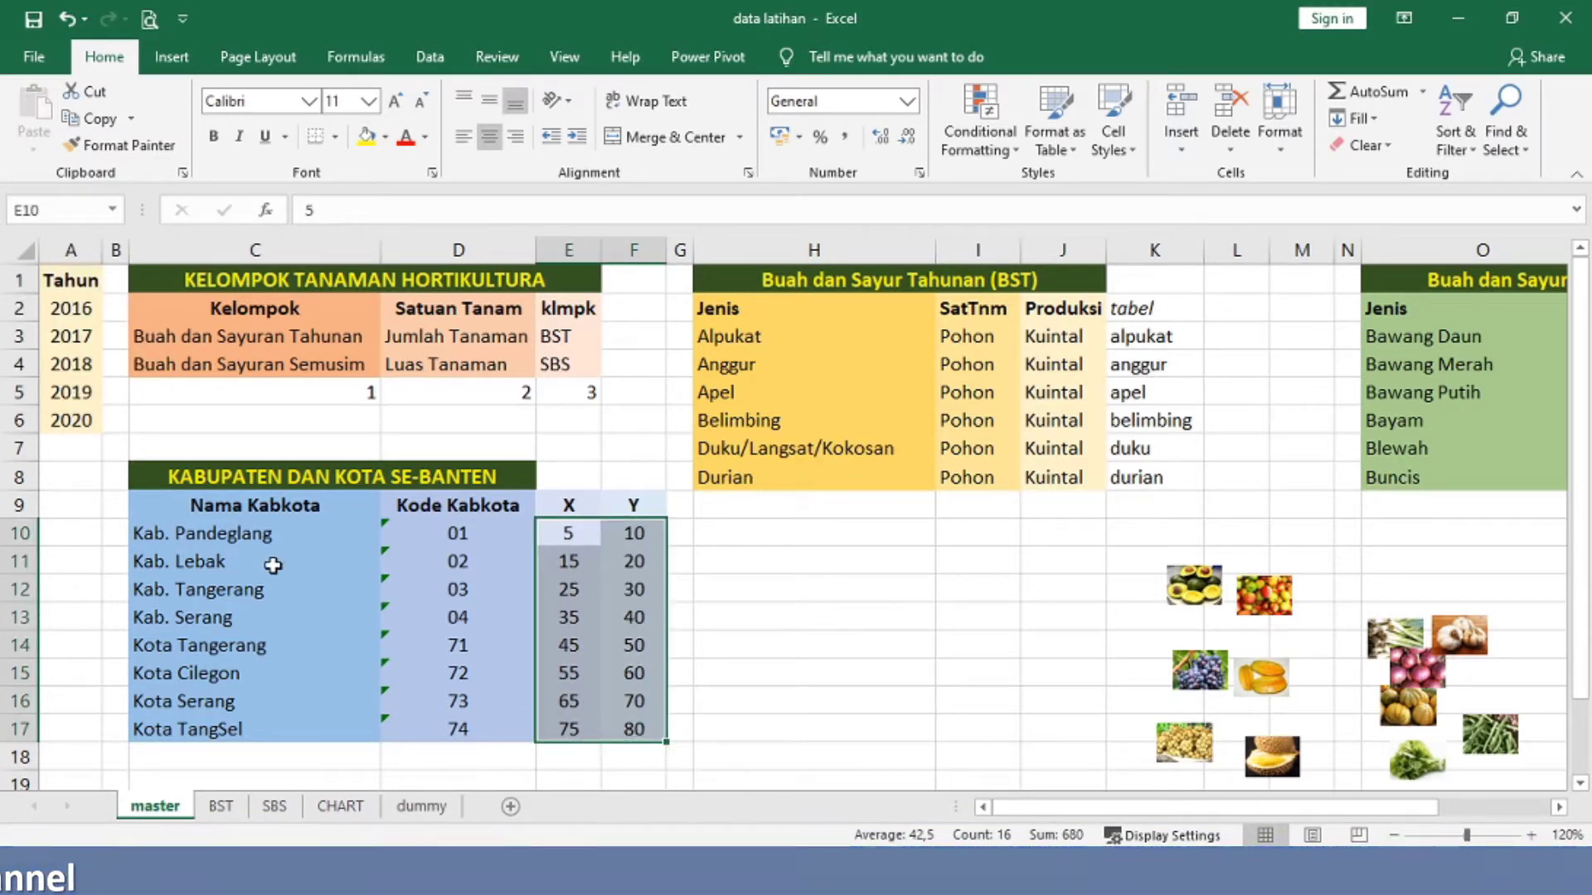
click(743, 647)
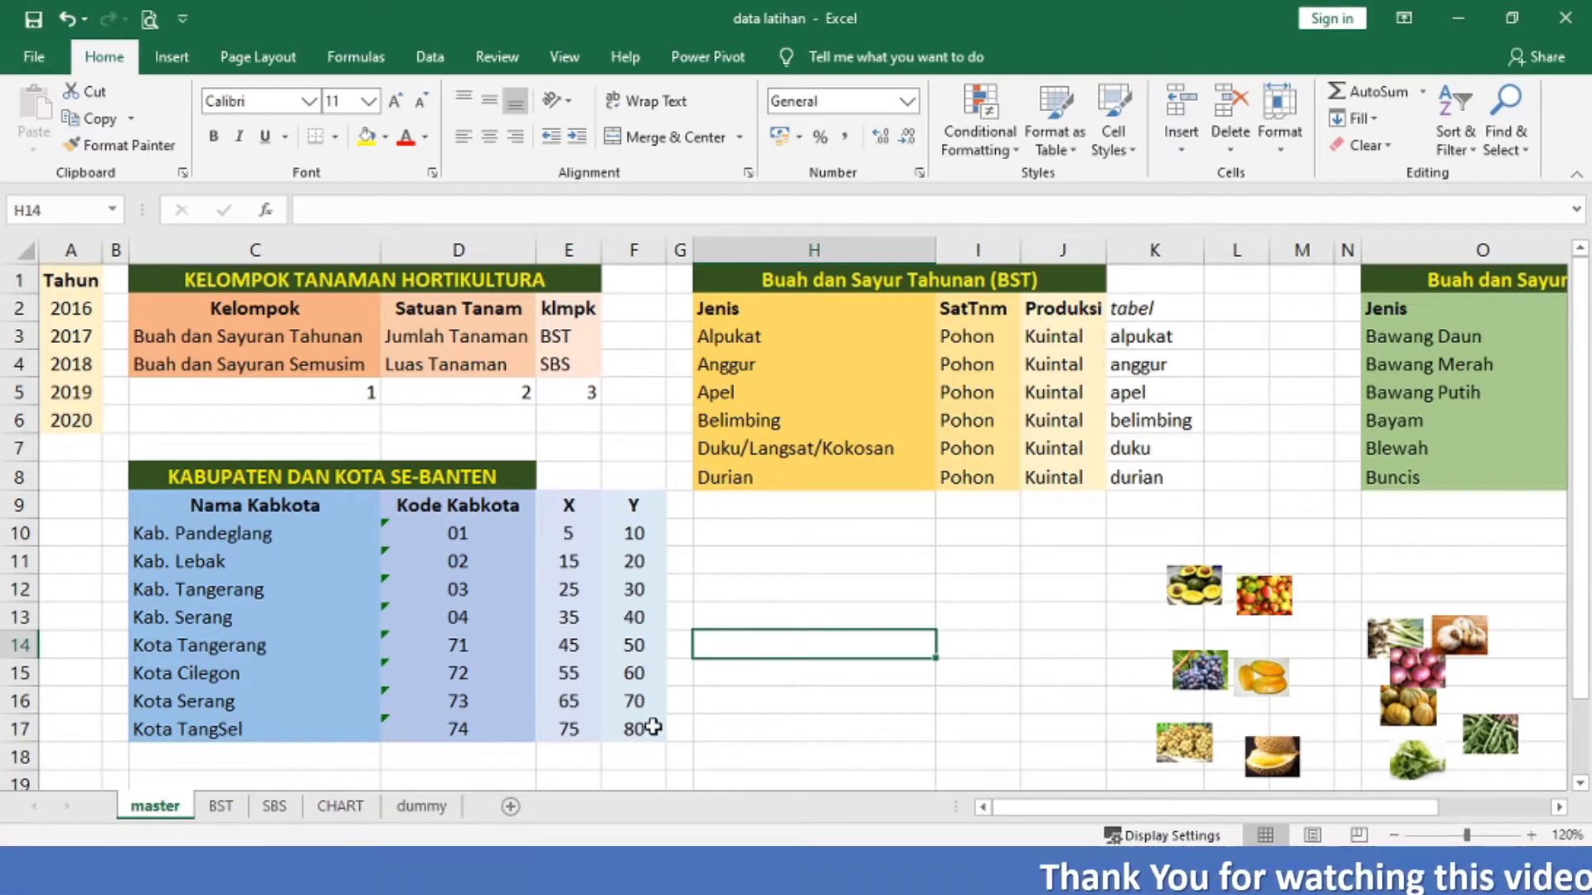
Step: Return to the dummy sheet and select the first cell under the X heading, L3
click(444, 807)
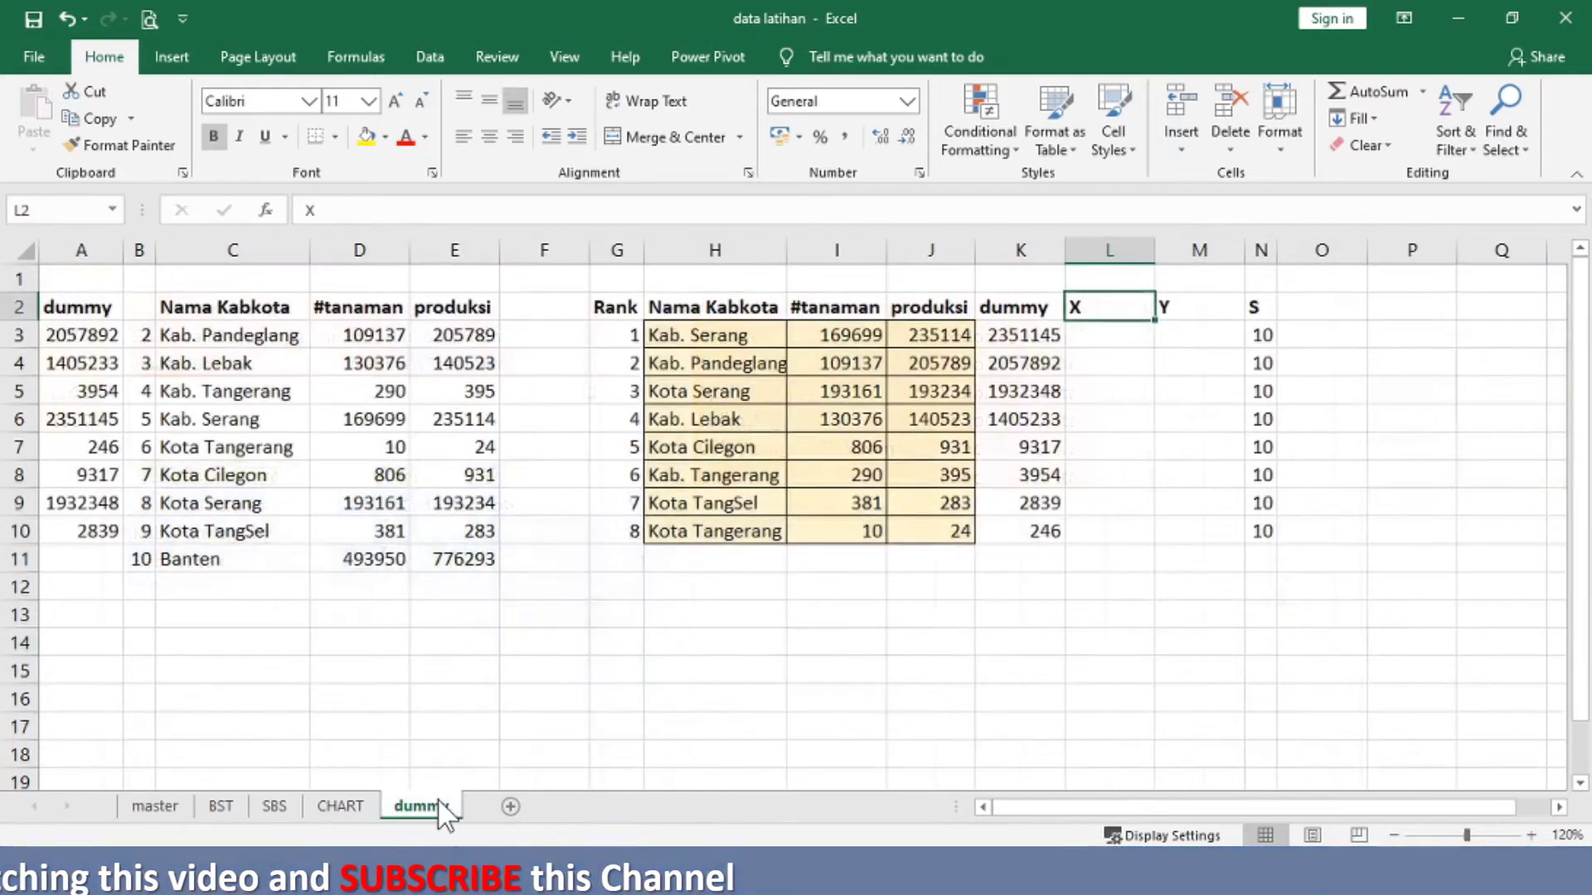
click(1090, 345)
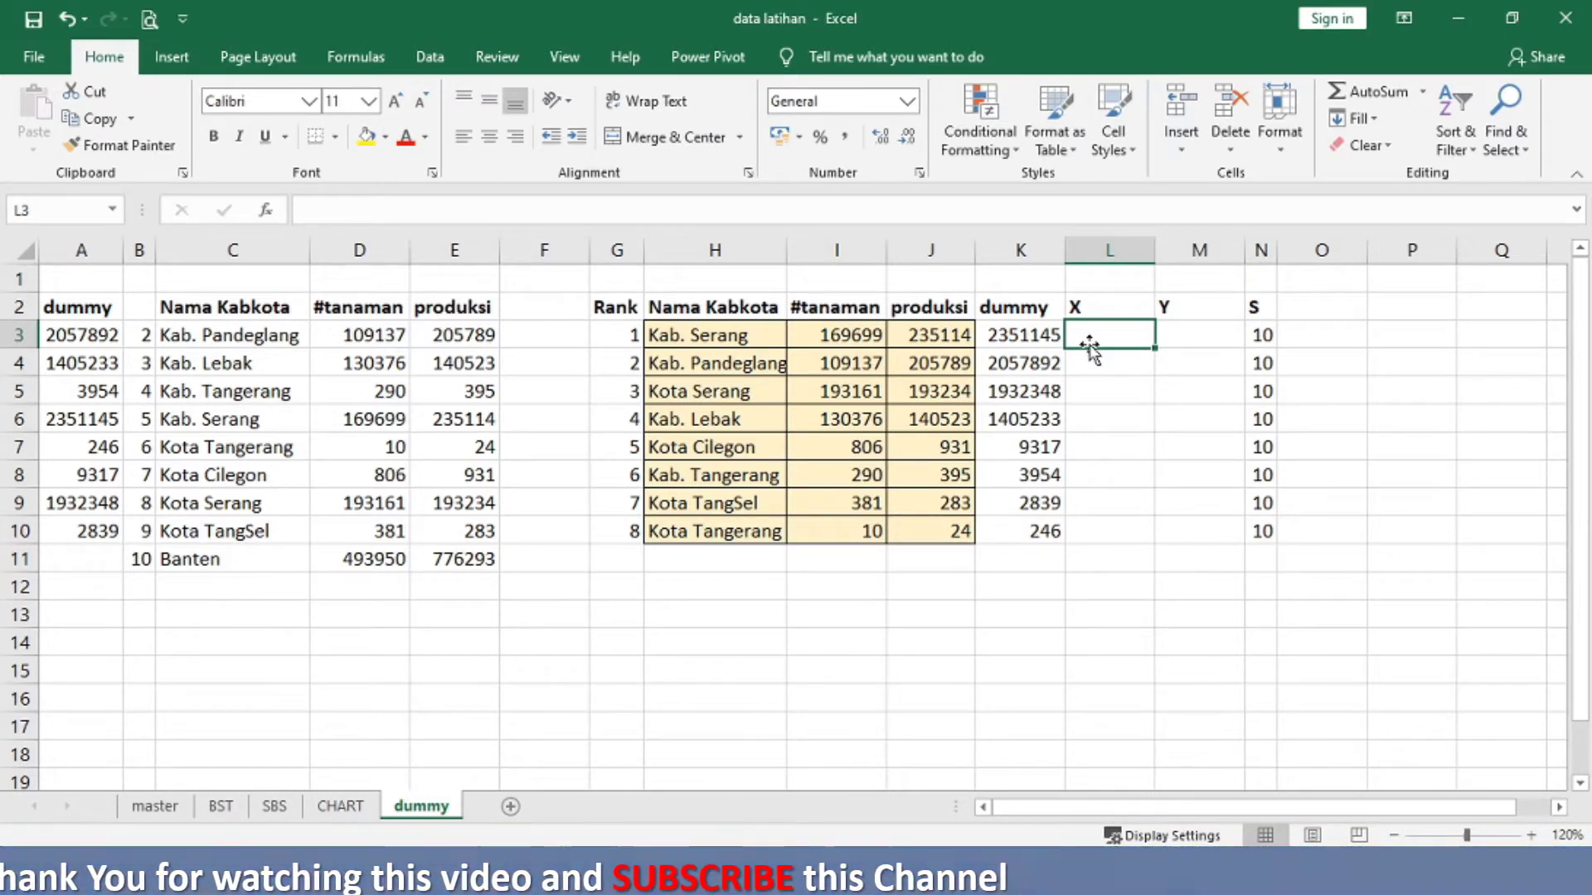
text(=v)
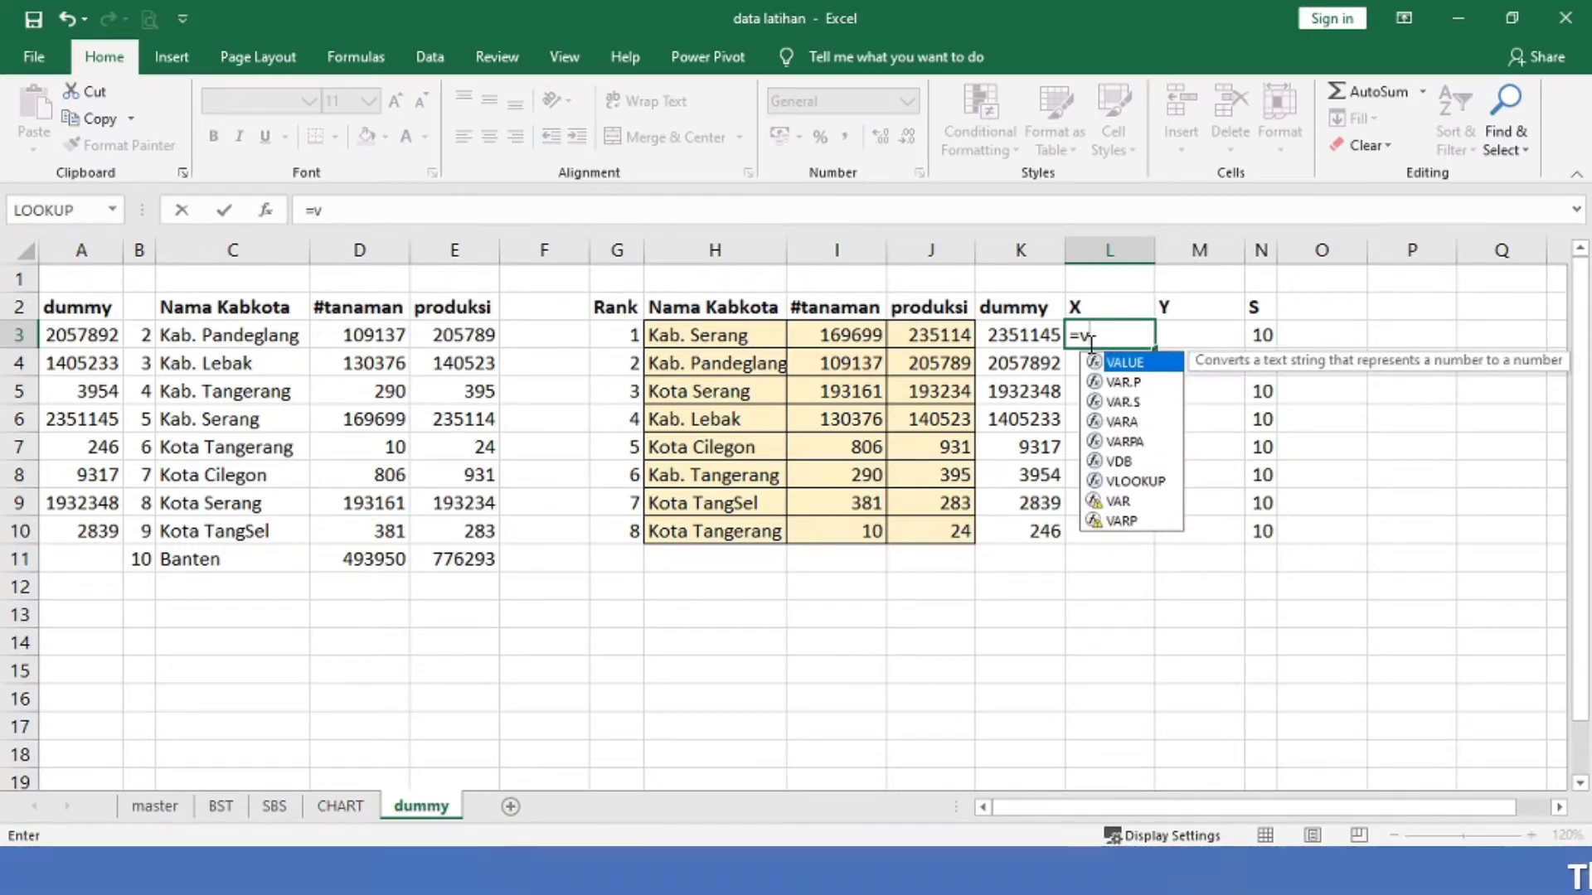
text(loo)
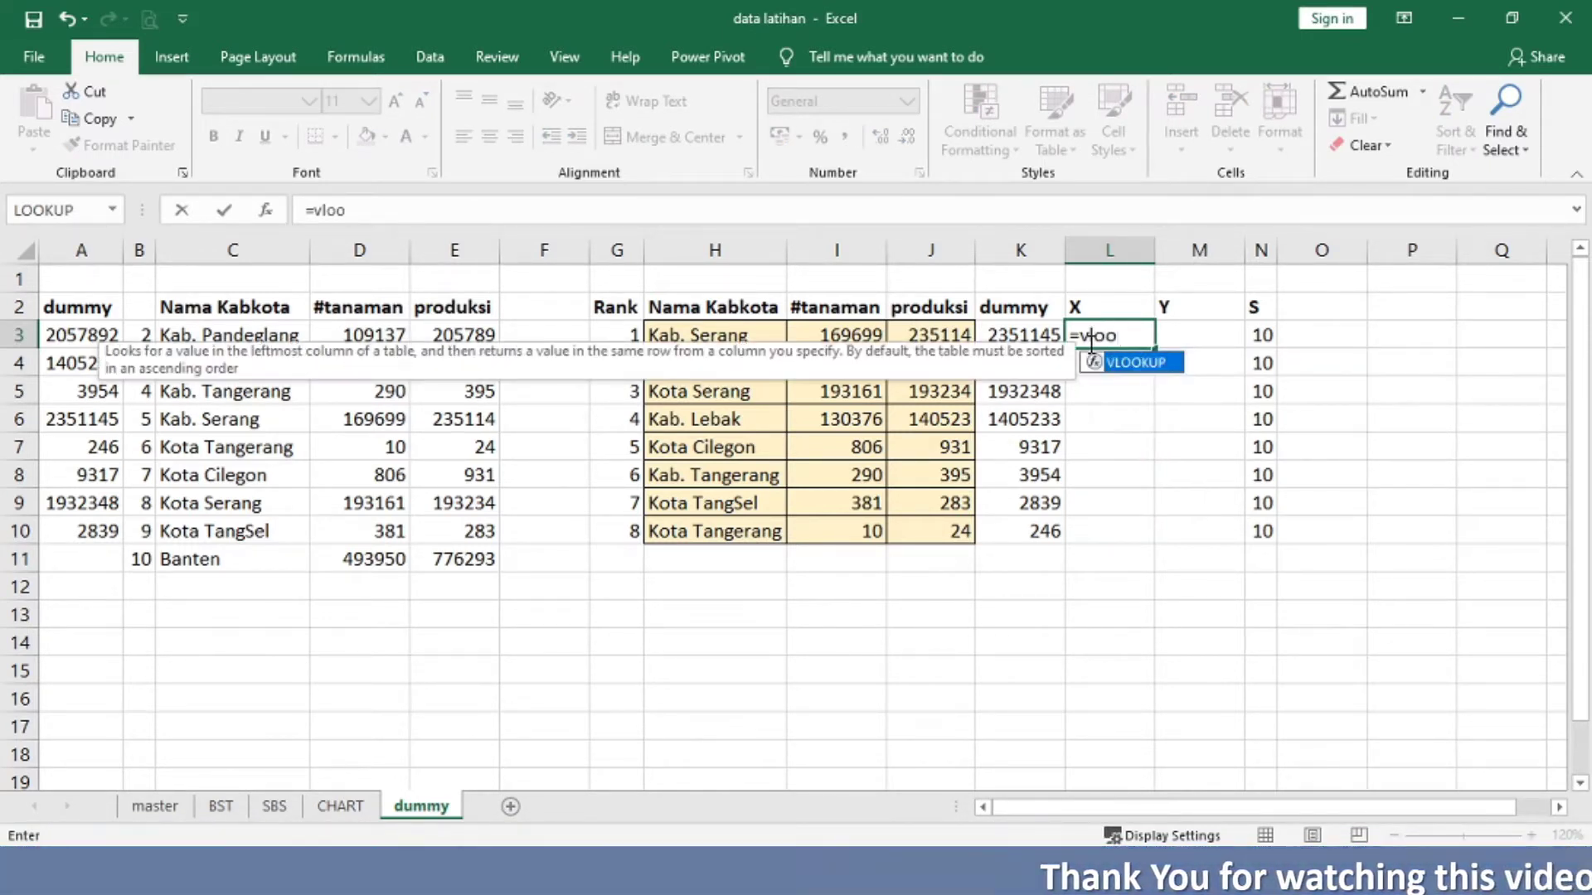
text(kup()
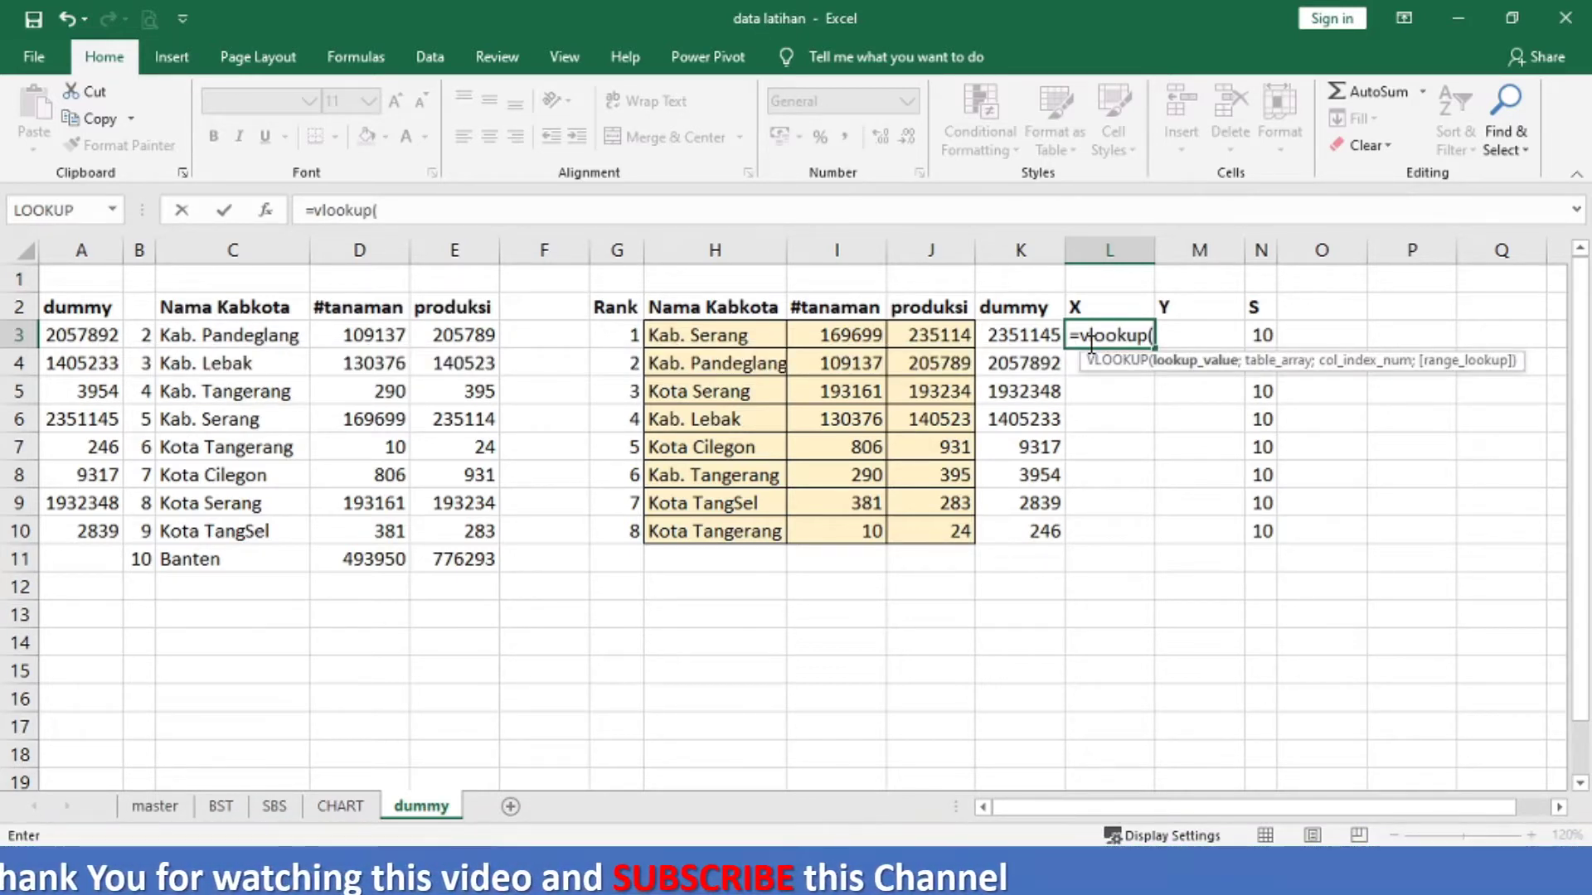
key(Escape)
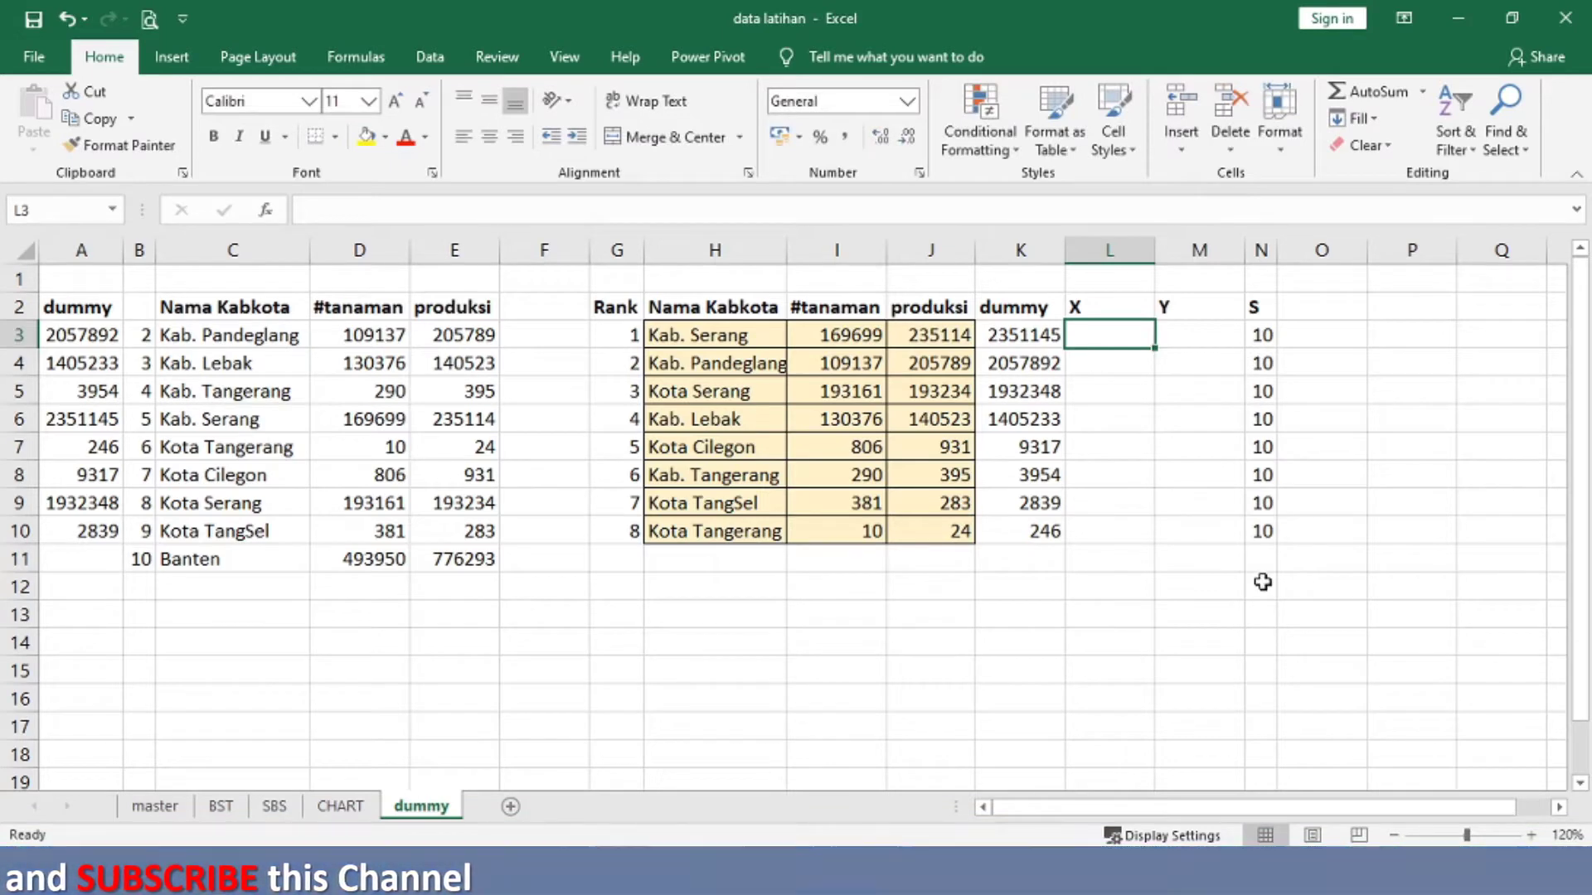
Step: Start a VLOOKUP formula in cell L3 of the dummy sheet with the Nama Kabkota in H3 as its lookup value
click(1530, 836)
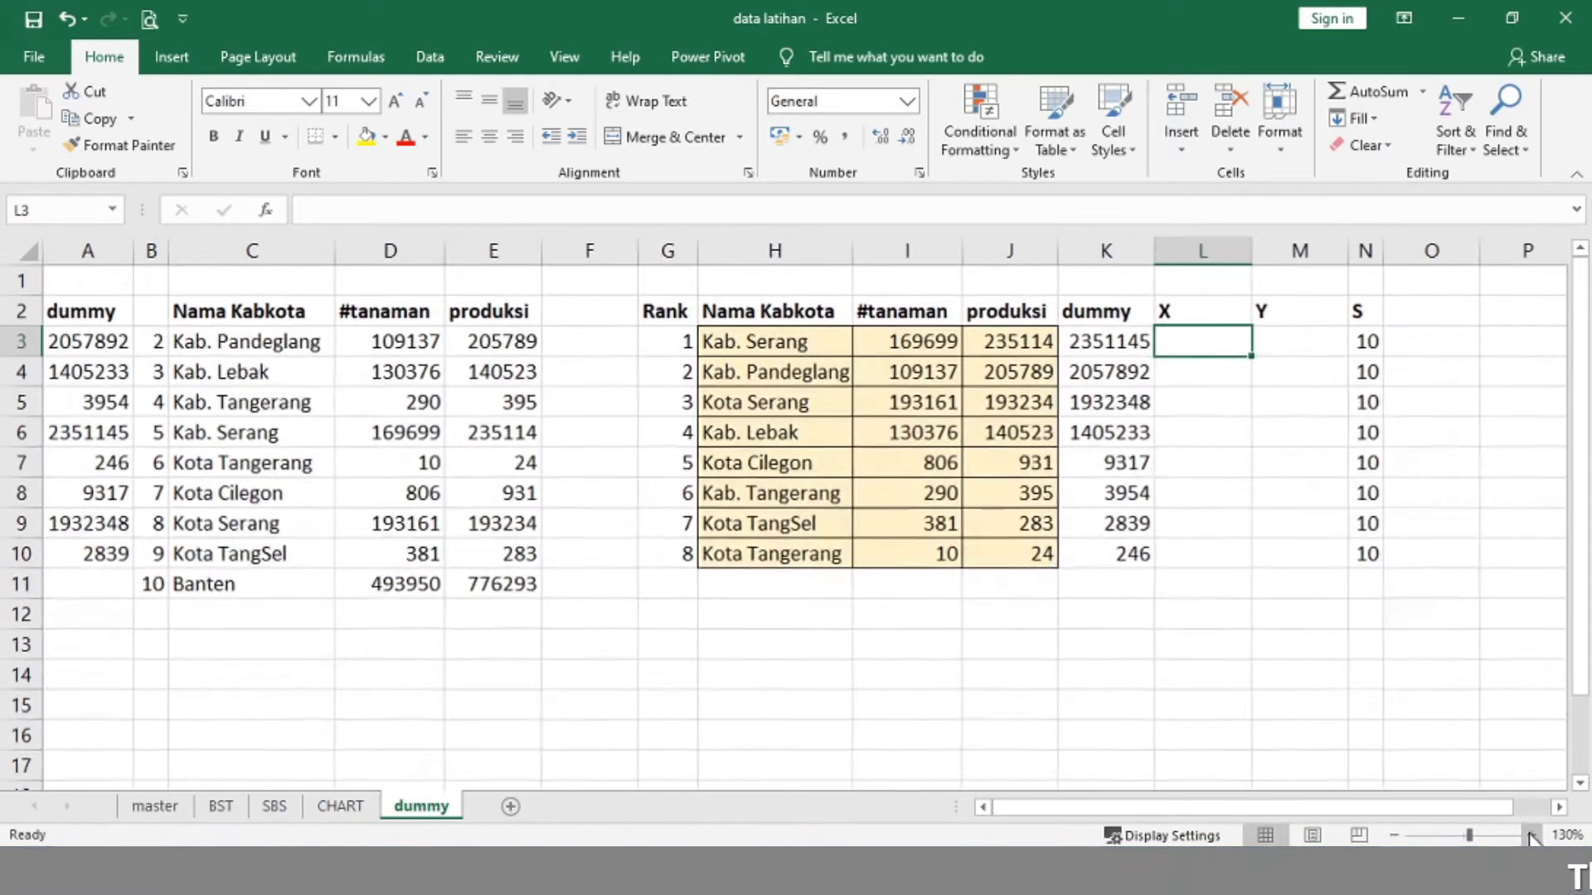
click(1531, 836)
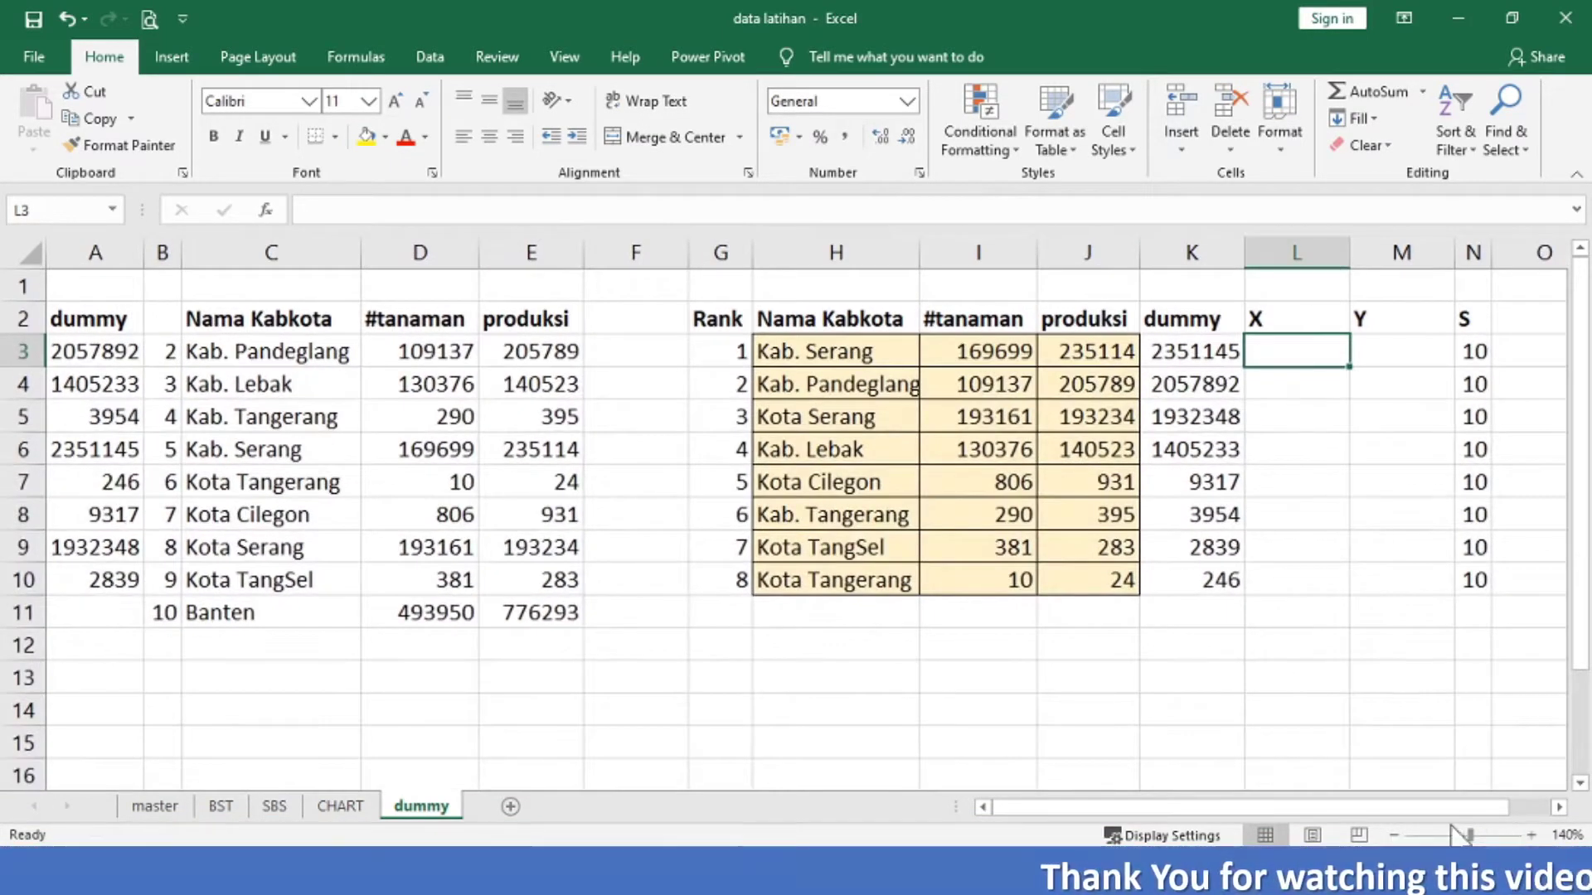
scroll(1555, 804, right, 3)
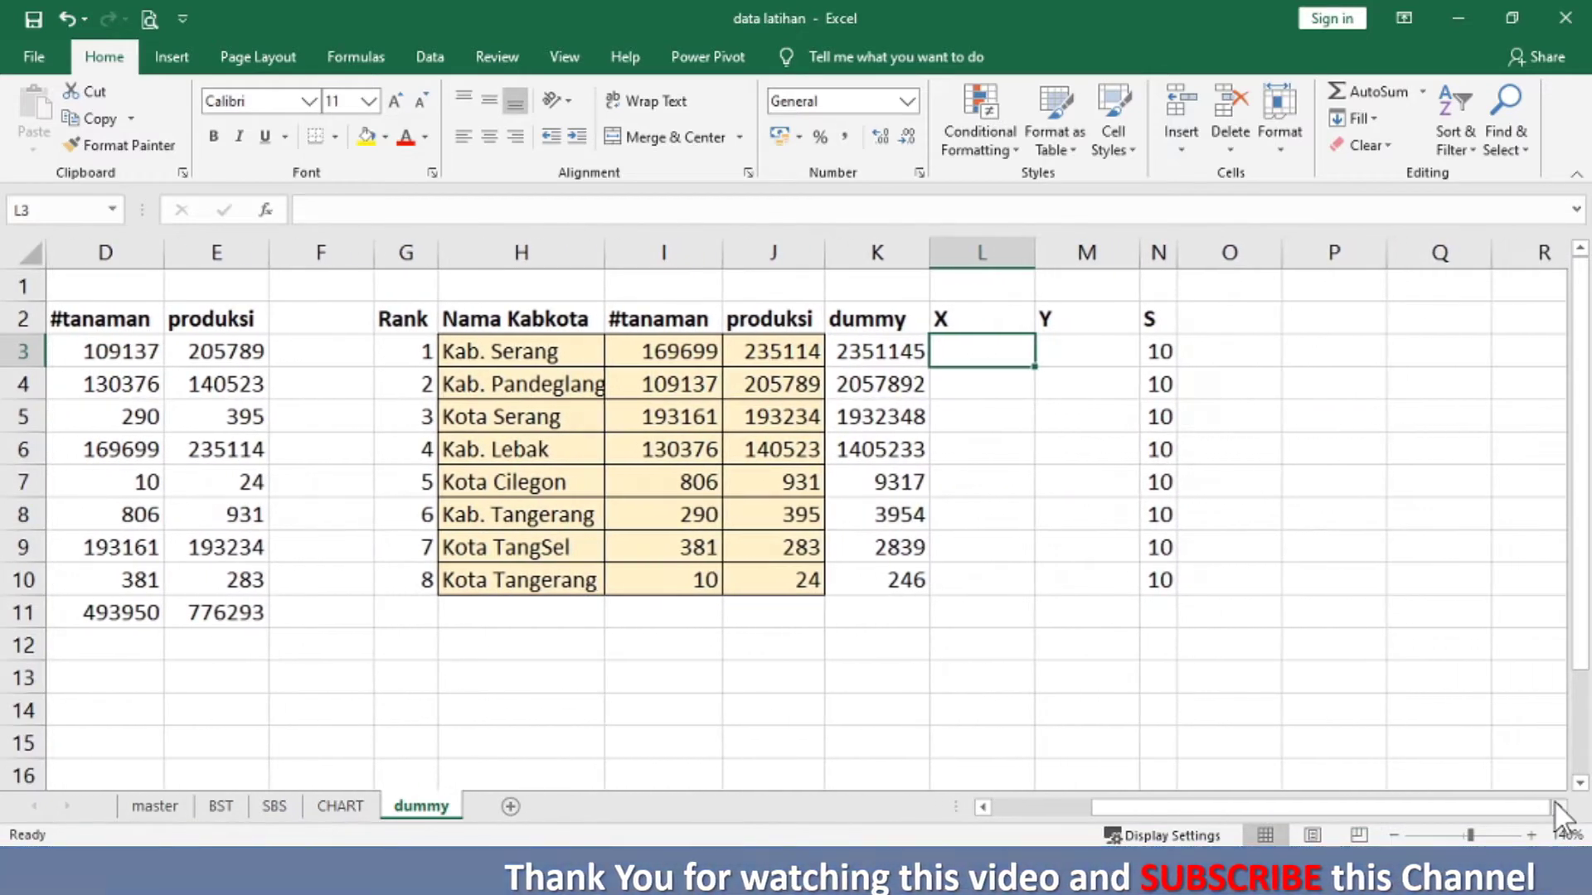
text(=)
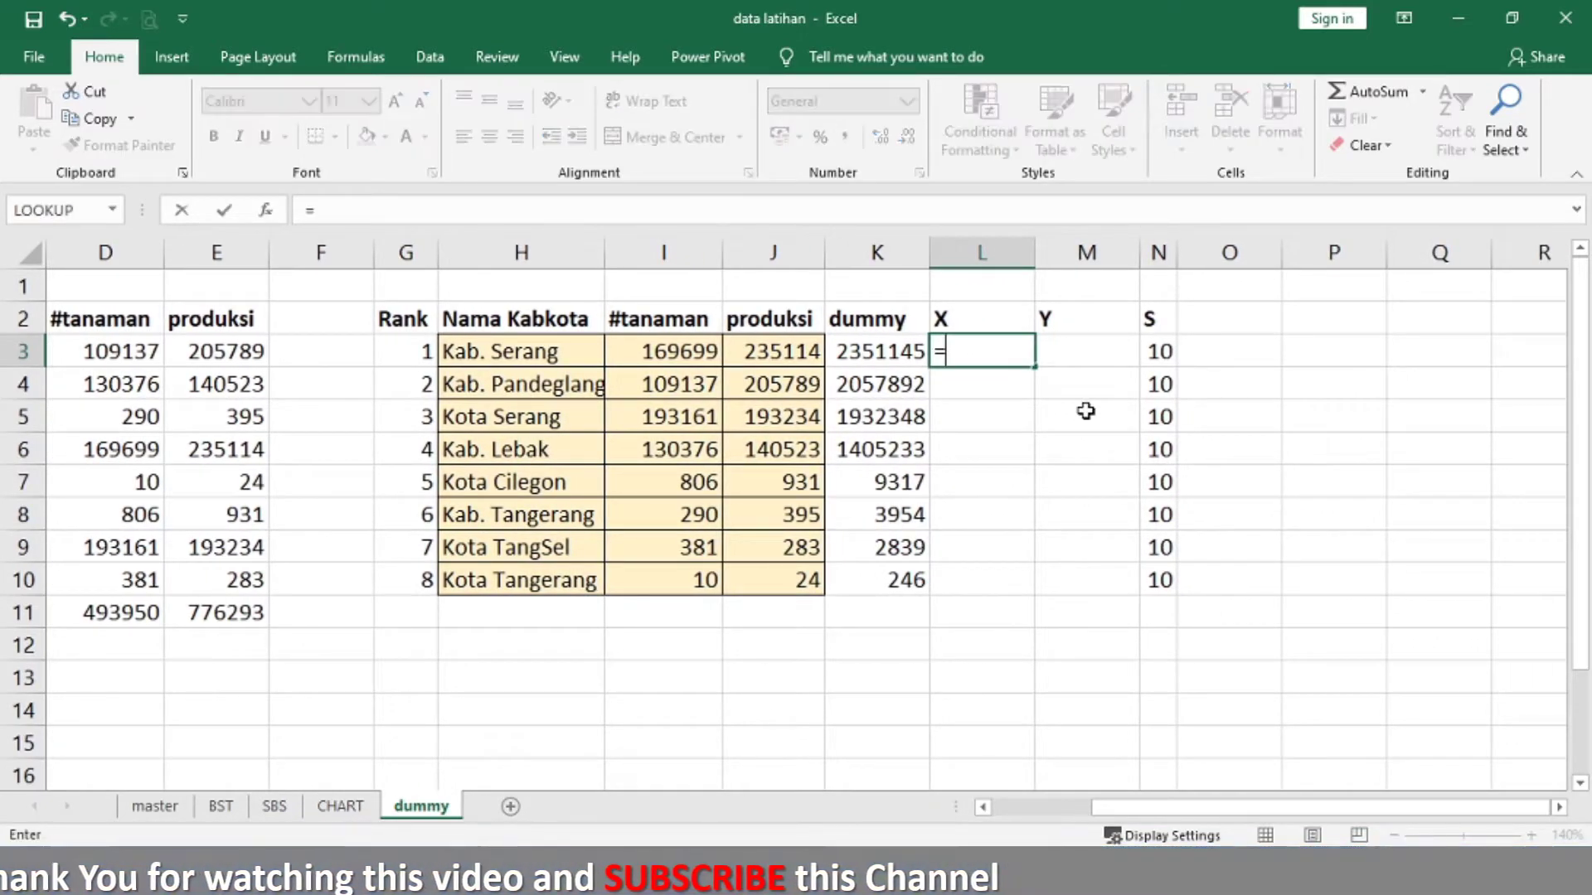
text(vlookup()
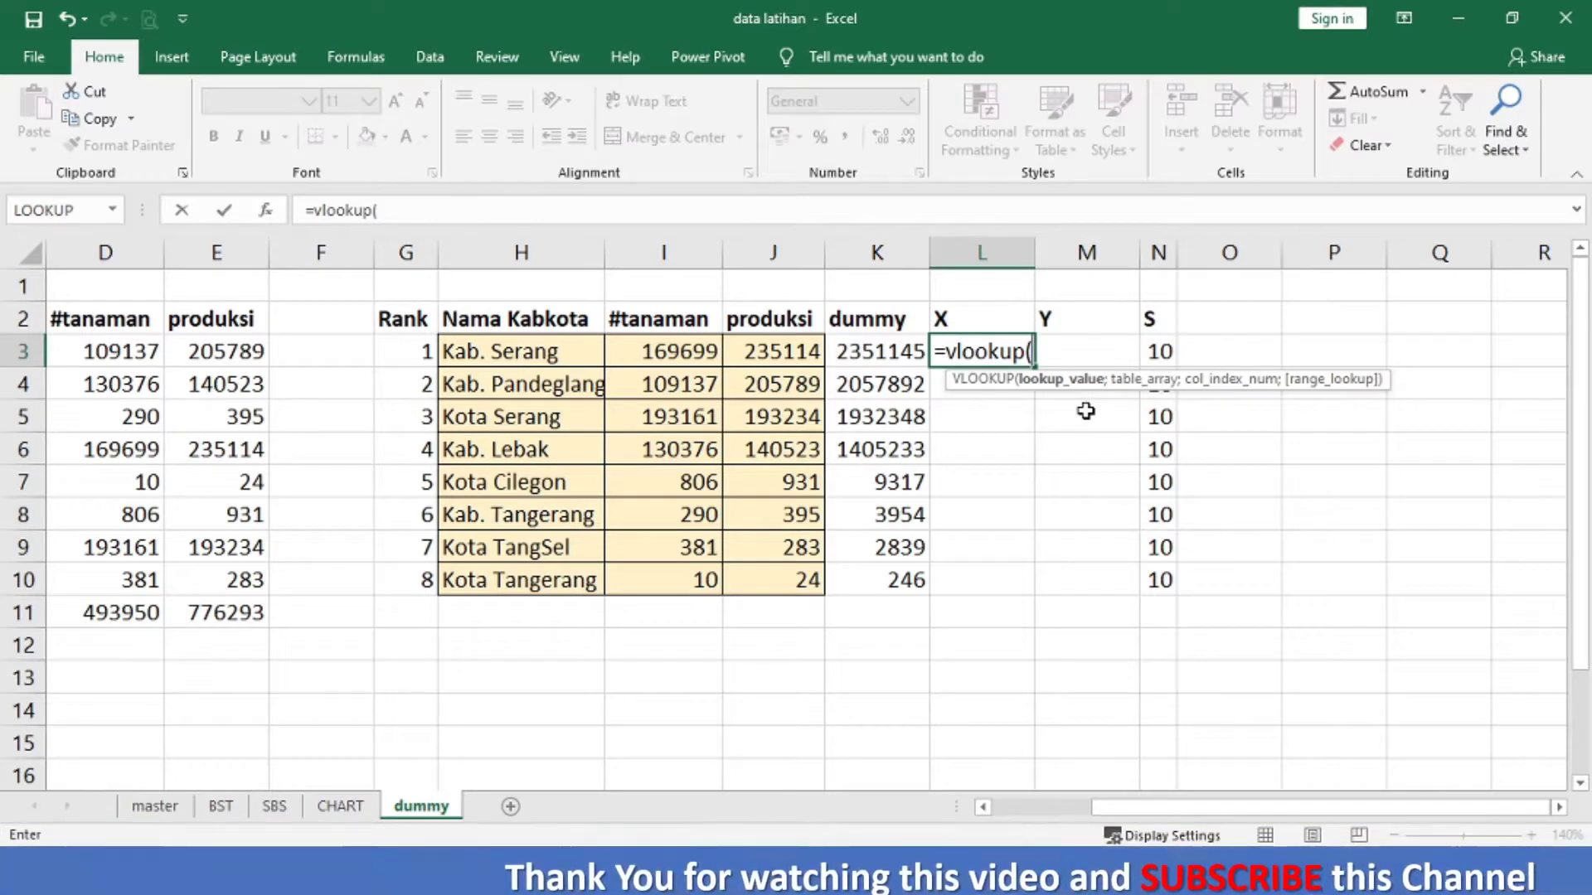
key(Left)
key(Left)
key(Left)
key(Left)
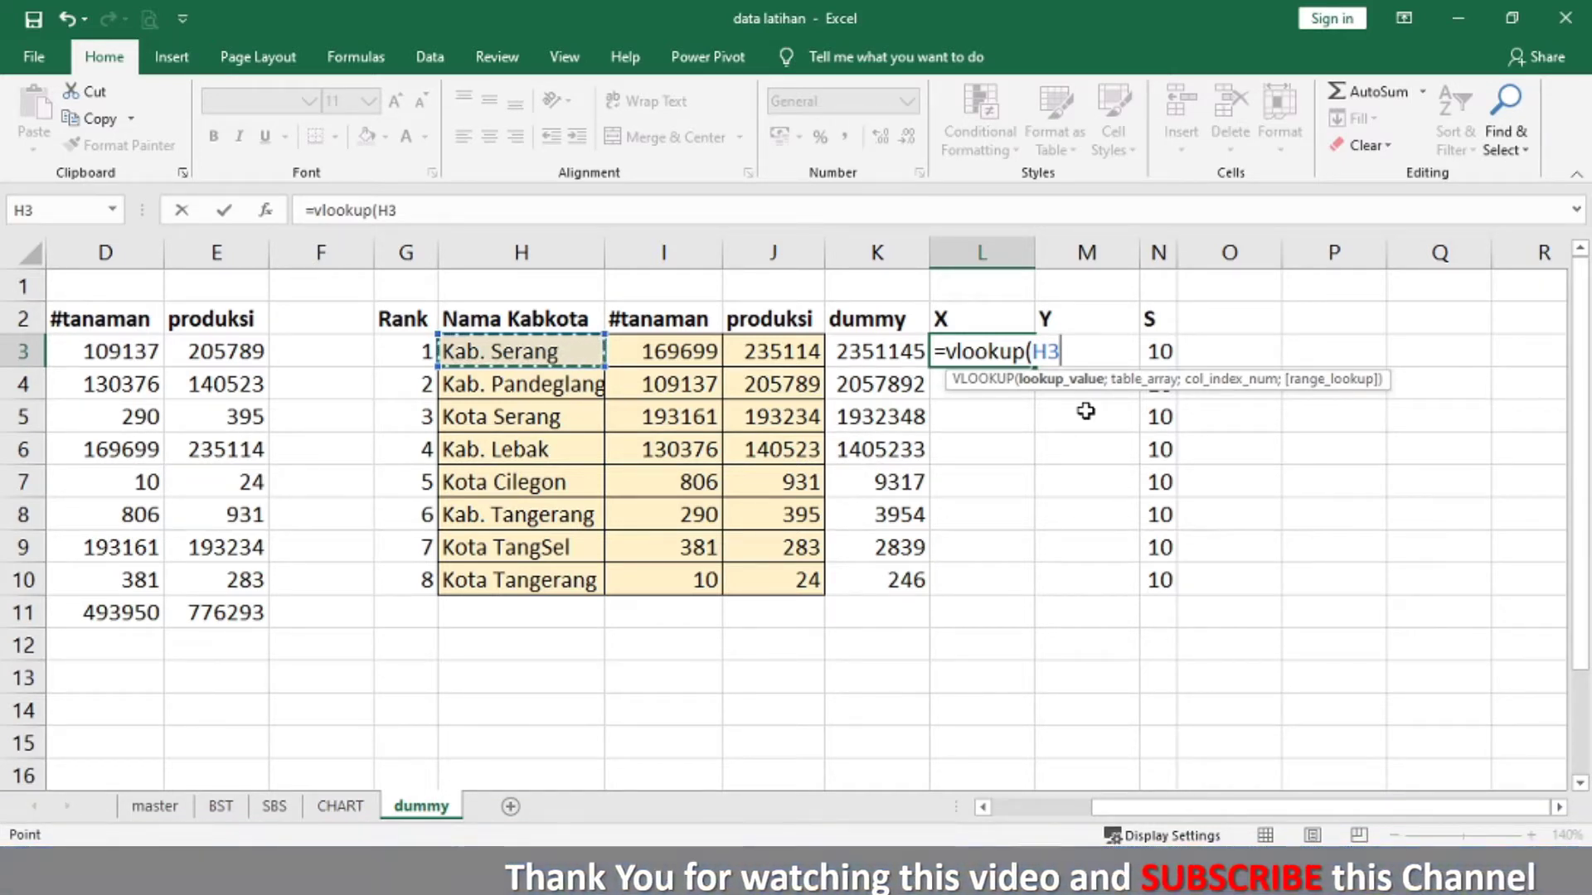
text(;)
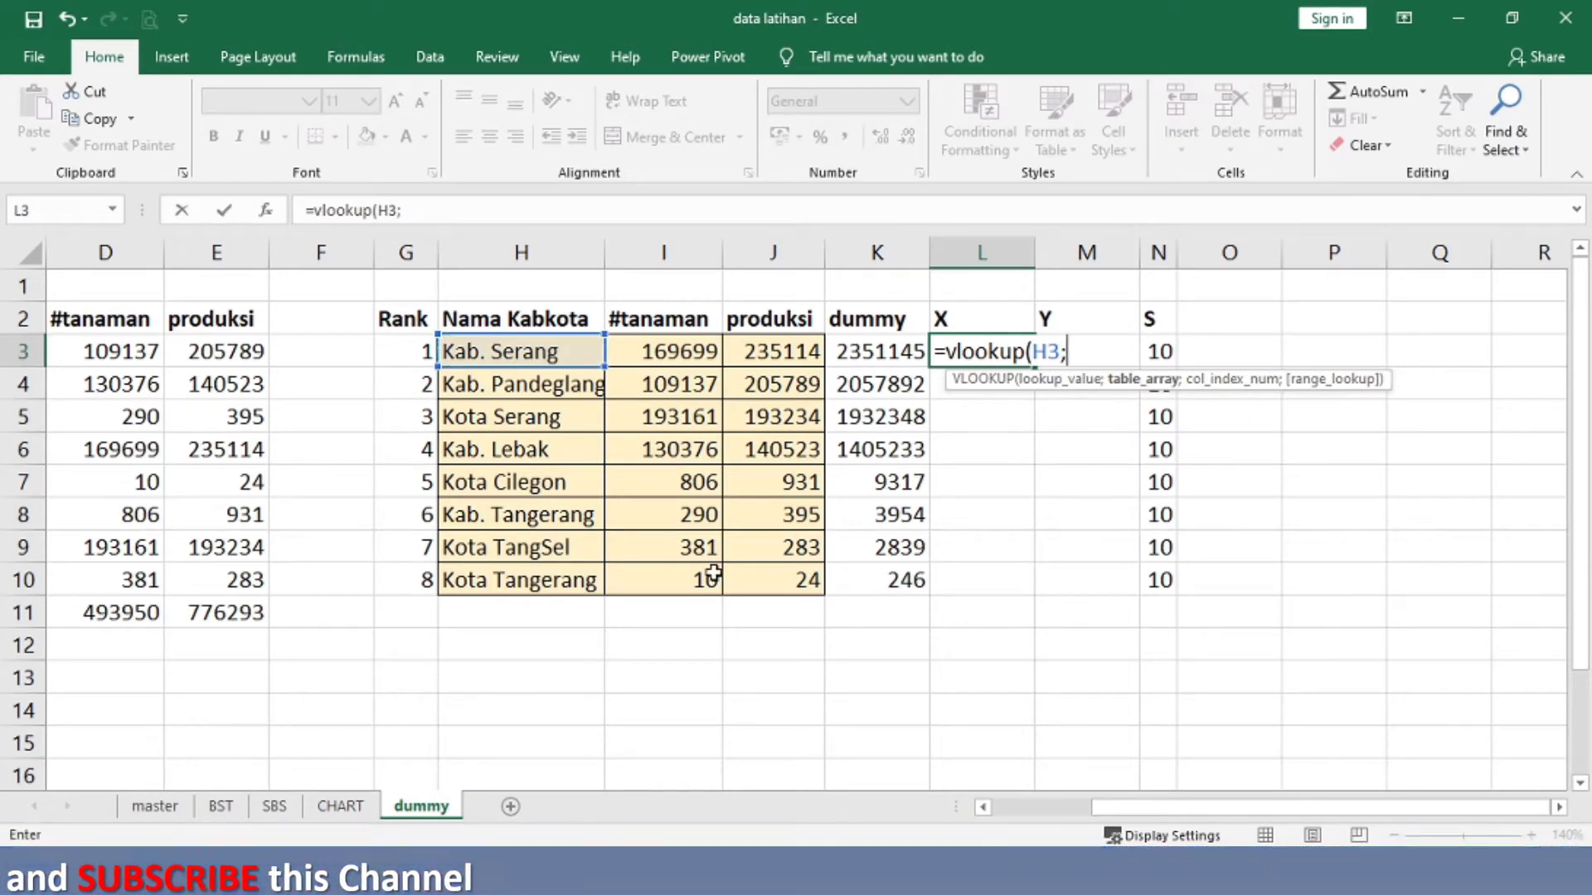
Step: Complete the VLOOKUP in L3 with table master!C10:F17, column 3 and FALSE, and fill it down to L10
click(150, 806)
drag(232, 534, 655, 647)
key(shift+Down)
key(shift+Down)
key(shift+Down)
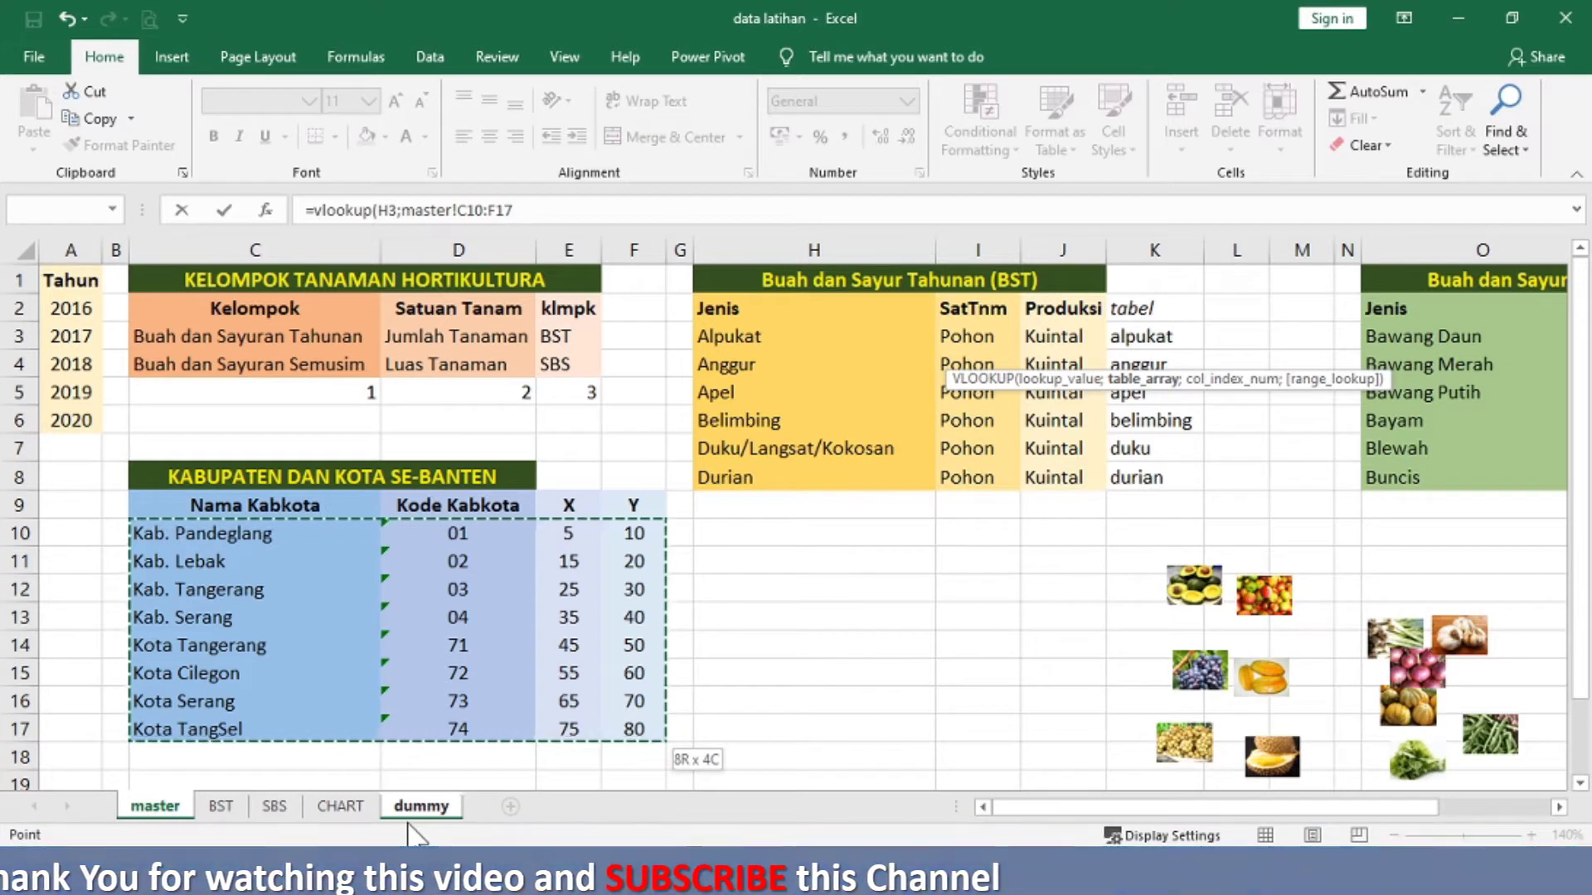
text(;)
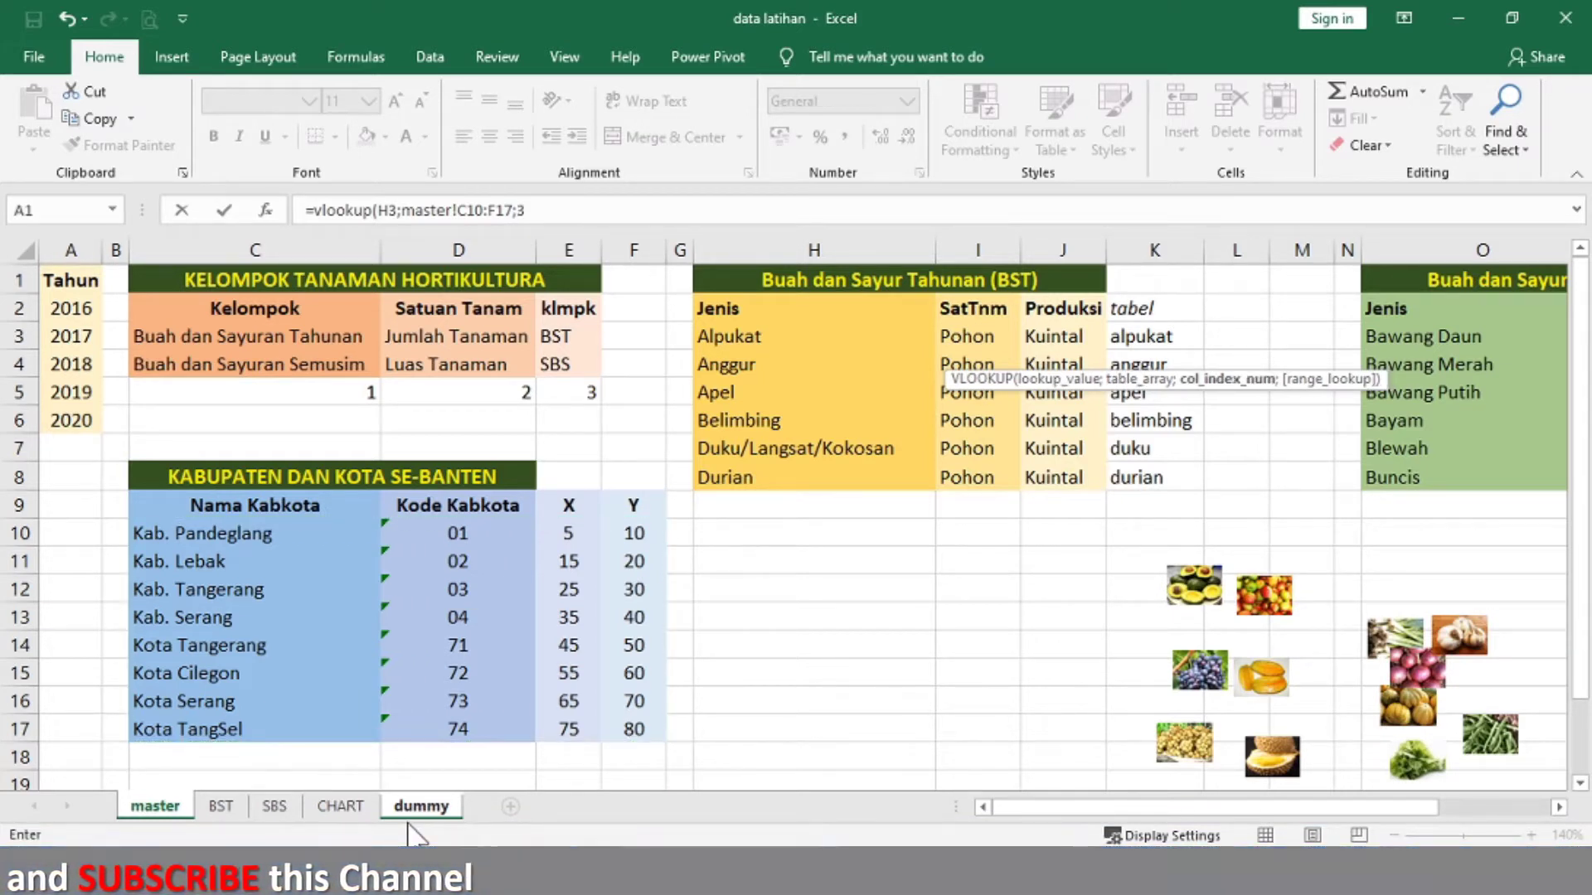
text(3;false))
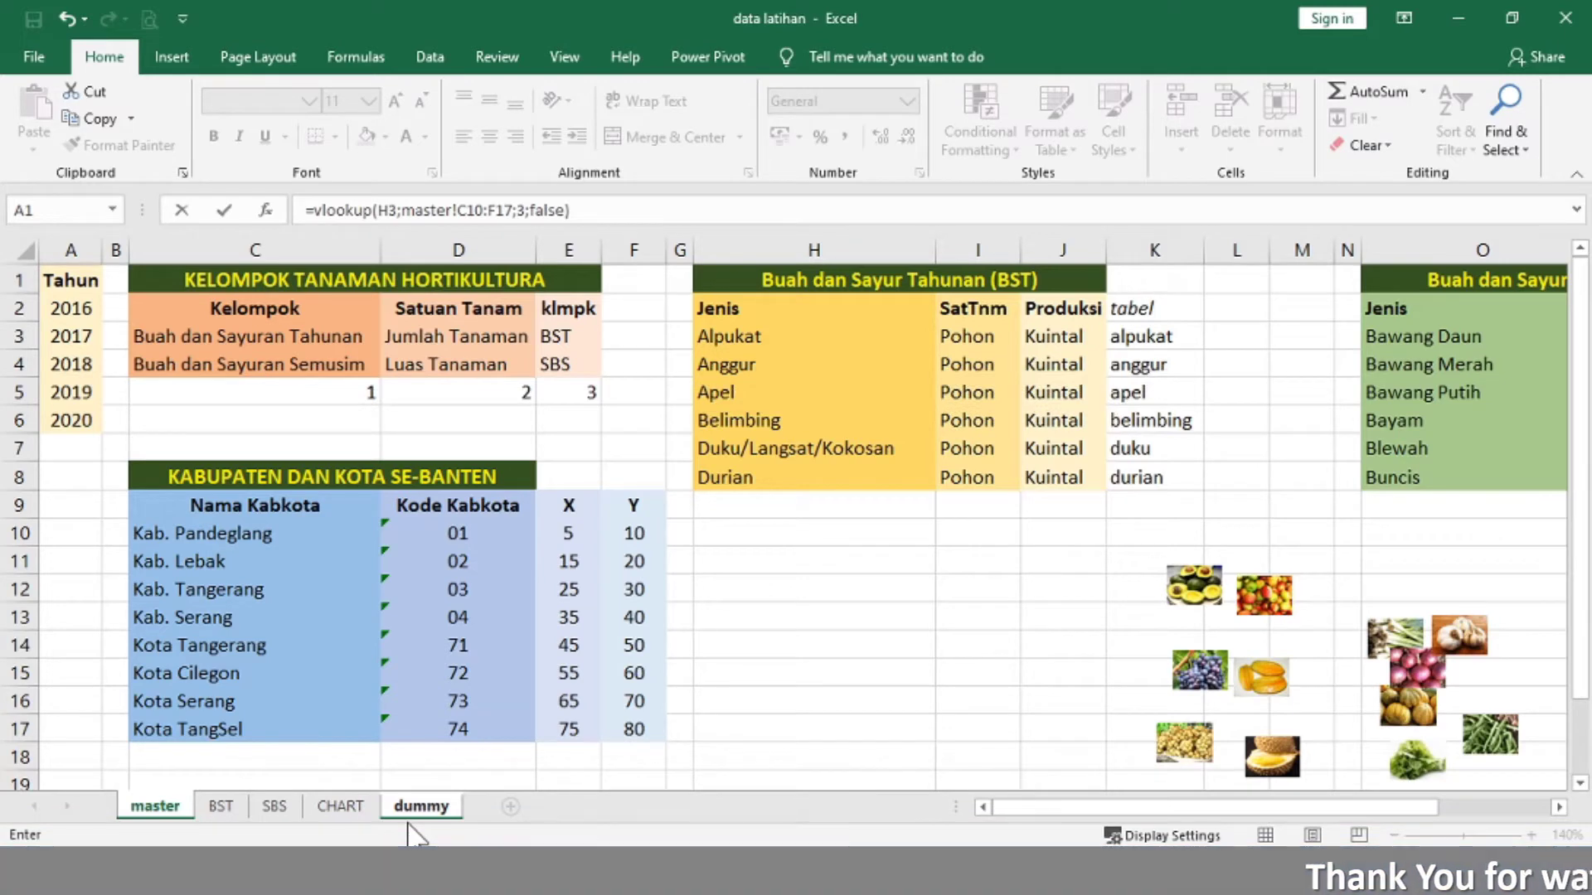
key(Return)
key(Up)
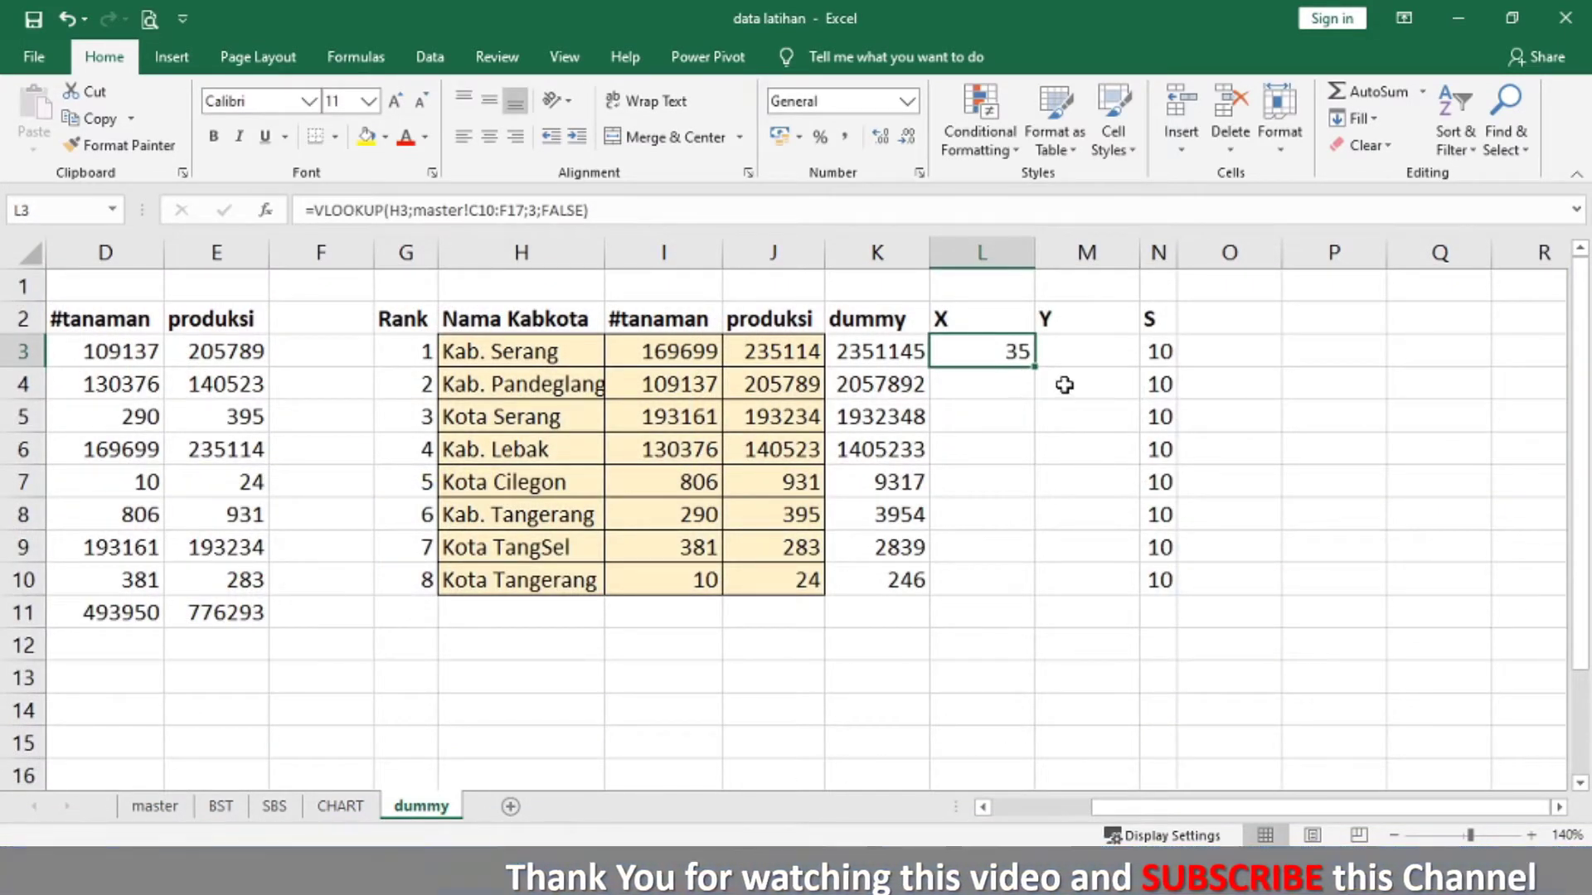
double_click(1037, 366)
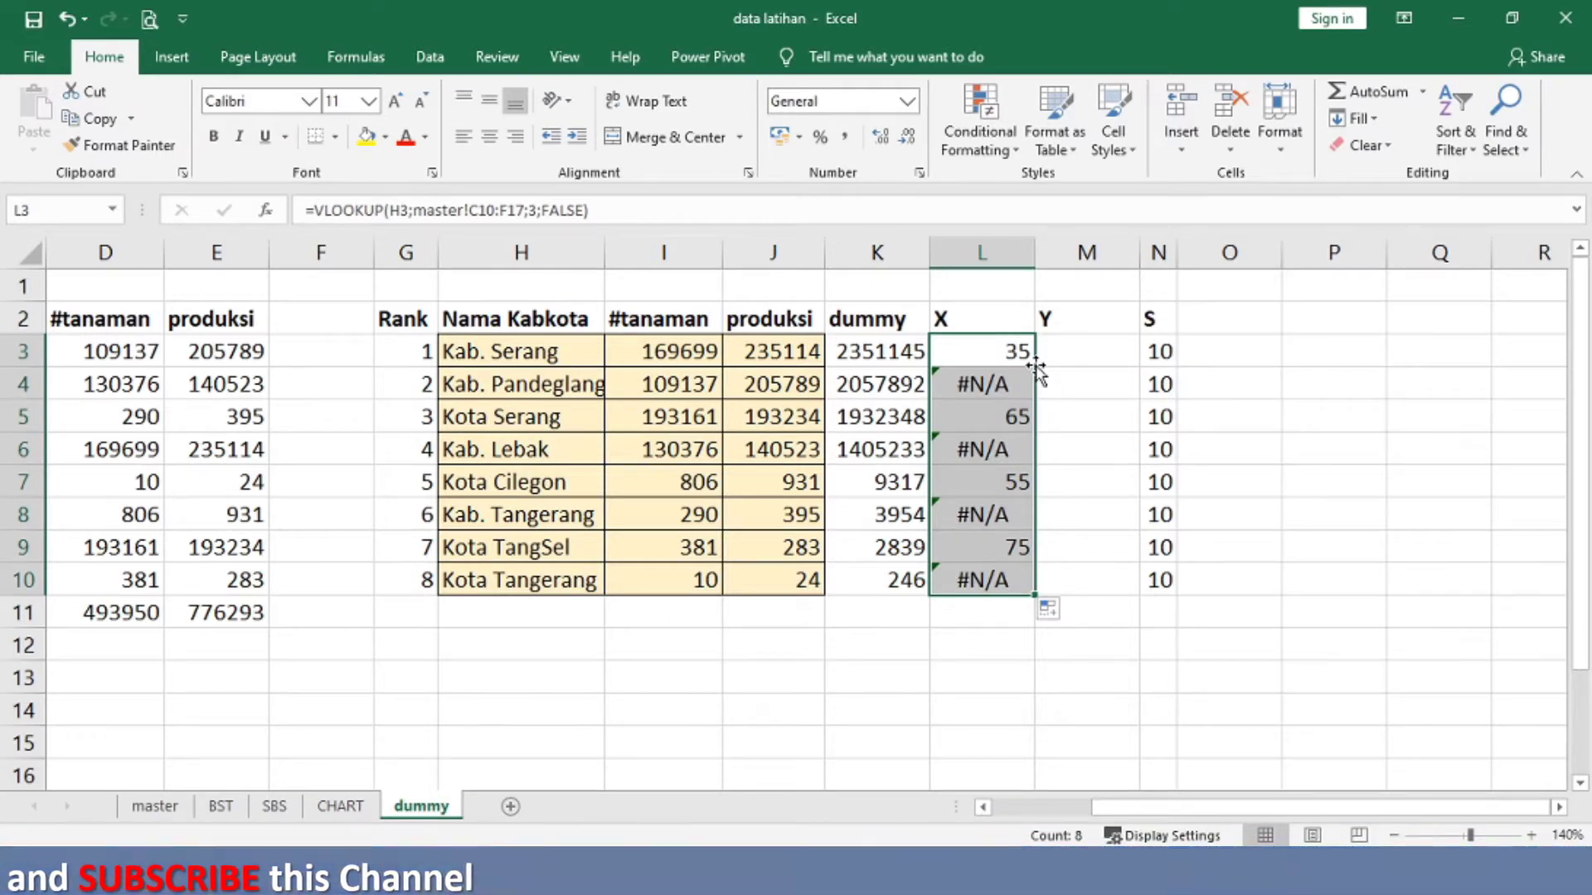
Step: Examine the table ranges used by the VLOOKUP formulas down the X column, from L3 to L10
click(1025, 355)
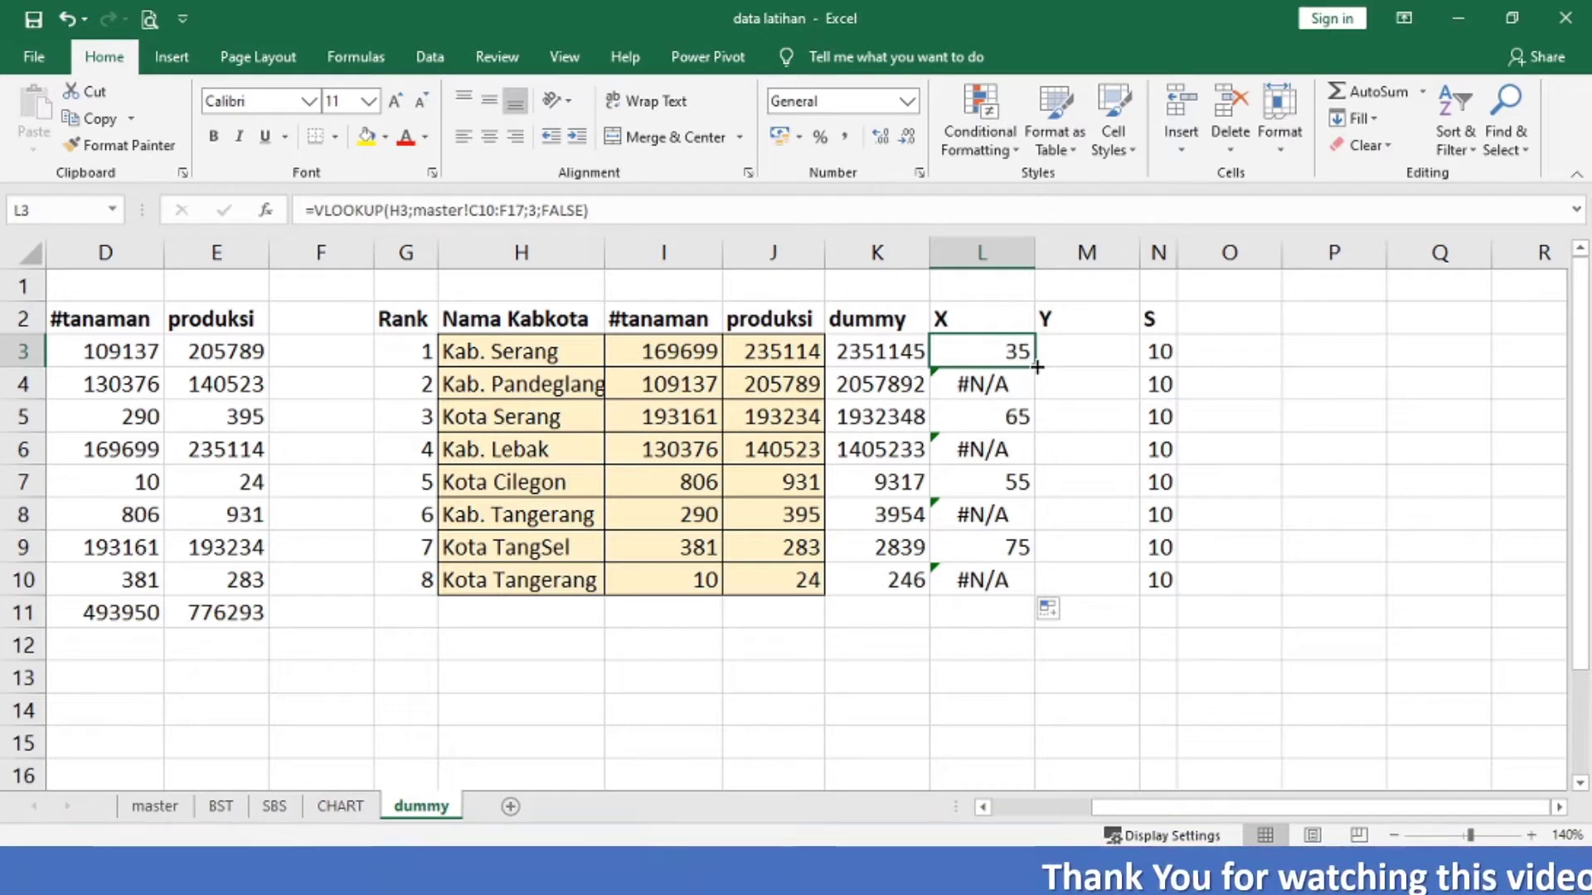
key(Down)
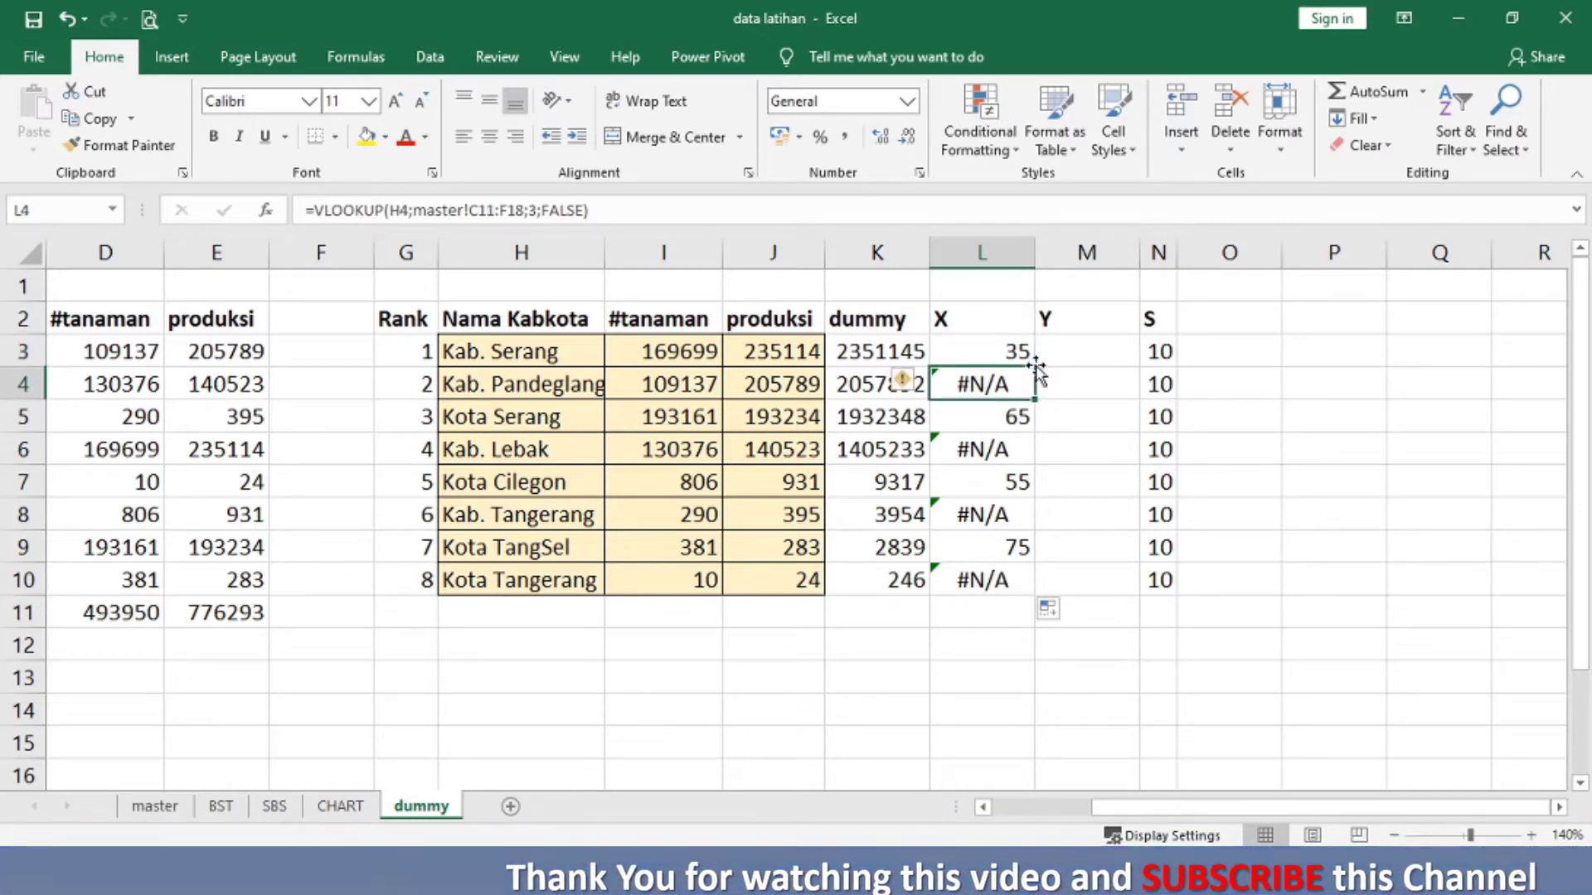
key(Down)
key(Down)
key(Down)
key(Down)
key(Down)
key(Down)
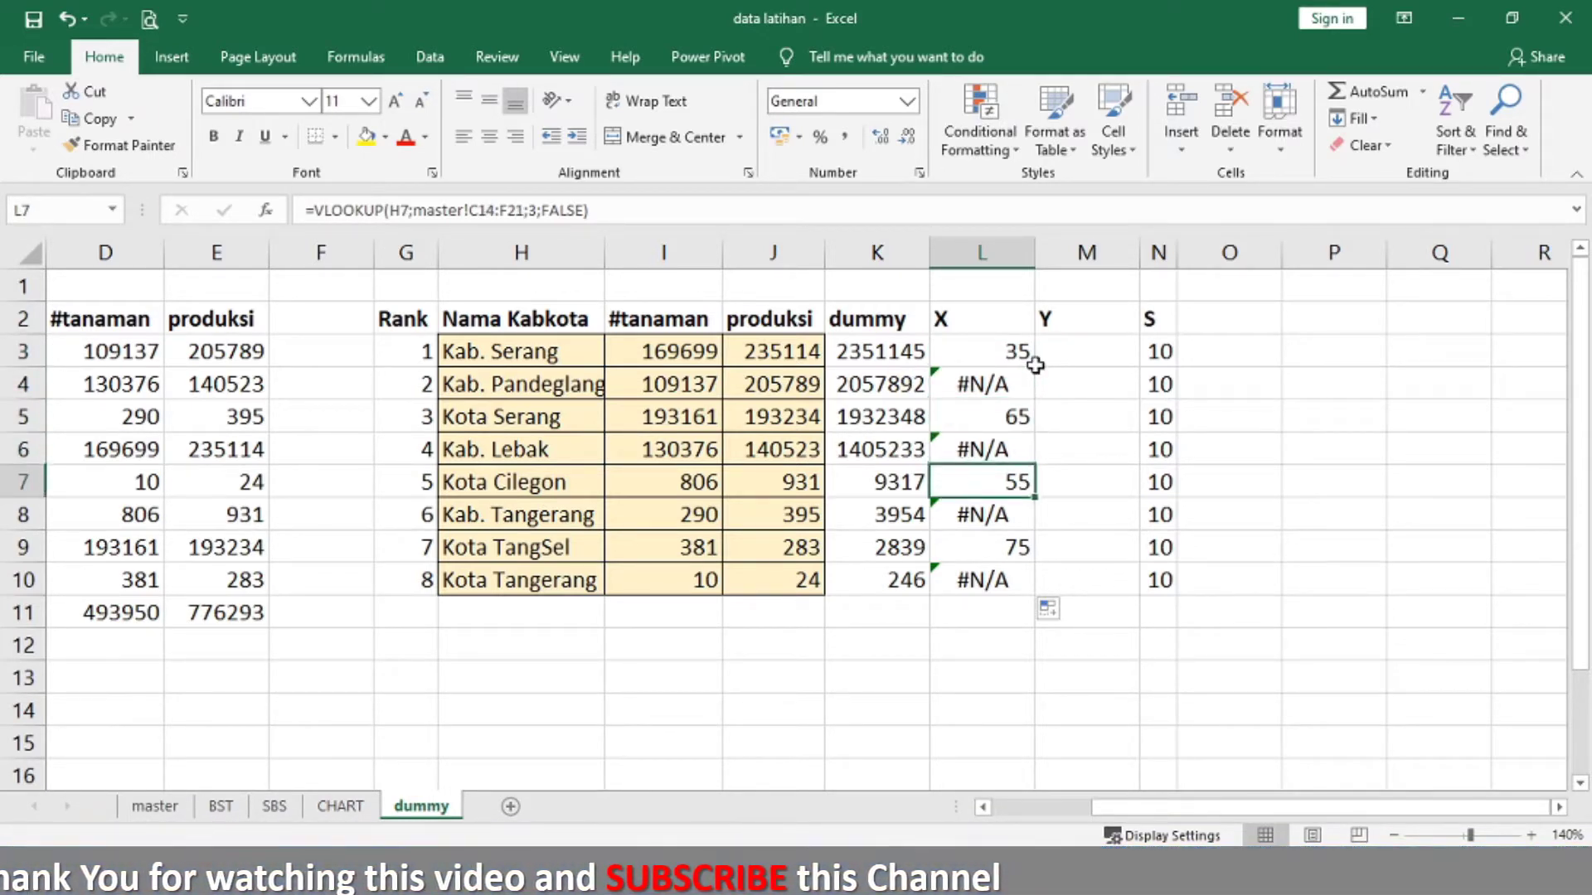
key(Up)
key(Up)
key(Up)
key(Up)
key(Up)
key(Up)
key(Up)
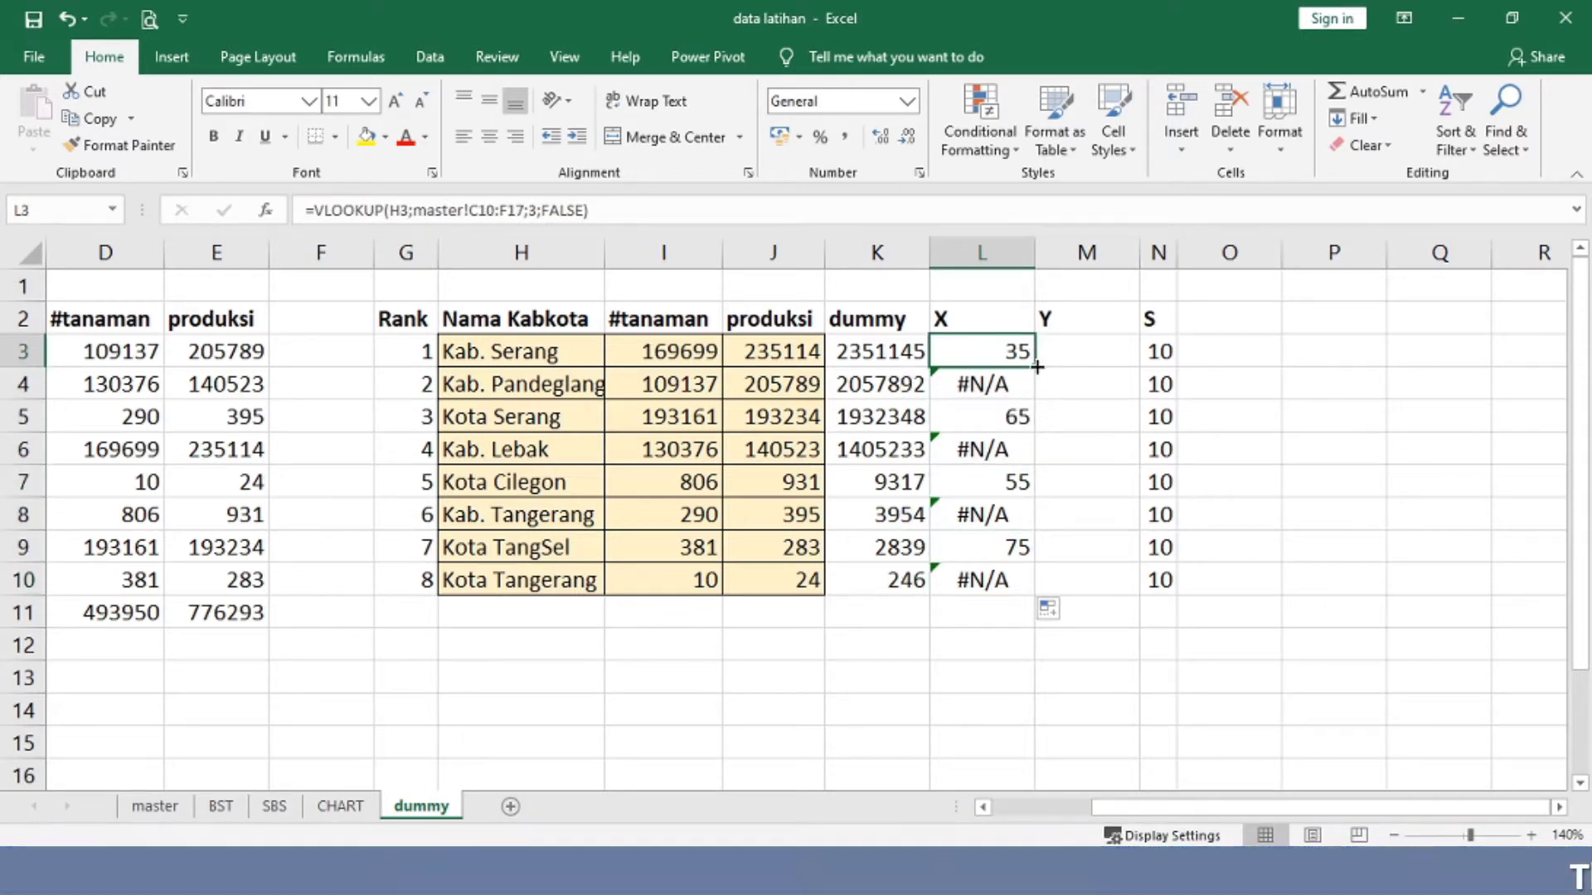
Step: Make the VLOOKUP table range in L3 absolute as master!$C$10:$F$17 and refill the formula down to L10
key(F2)
key(Left)
key(Left)
key(Left)
key(Left)
key(Left)
key(Left)
key(Left)
key(Left)
key(Left)
key(Left)
key(Left)
key(Left)
key(Left)
key(Left)
key(Left)
key(Left)
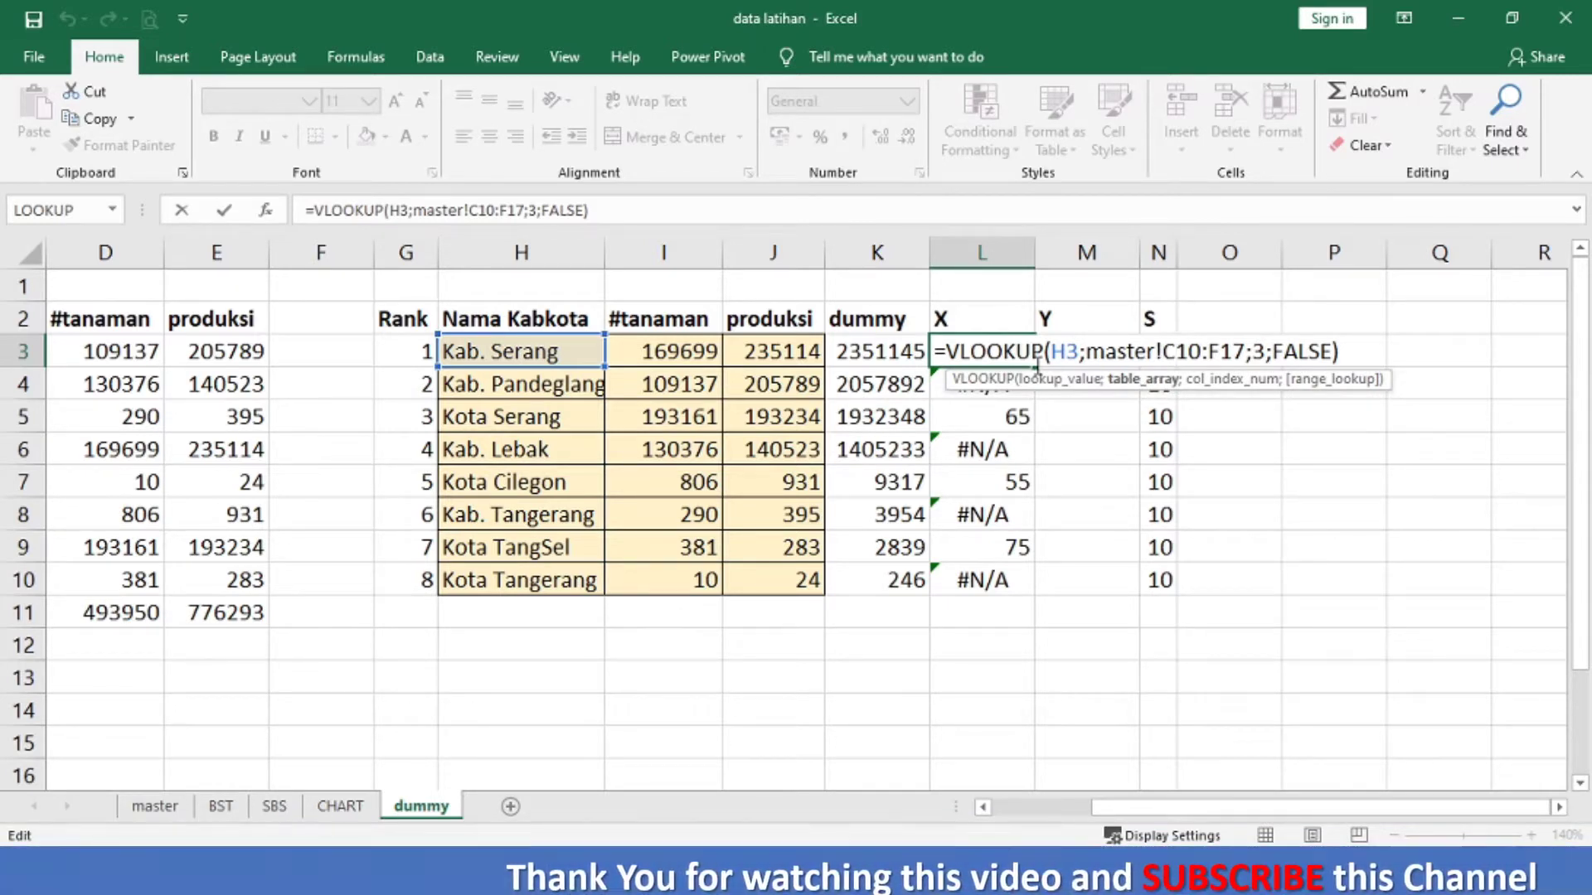
key(F4)
key(Right)
key(Right)
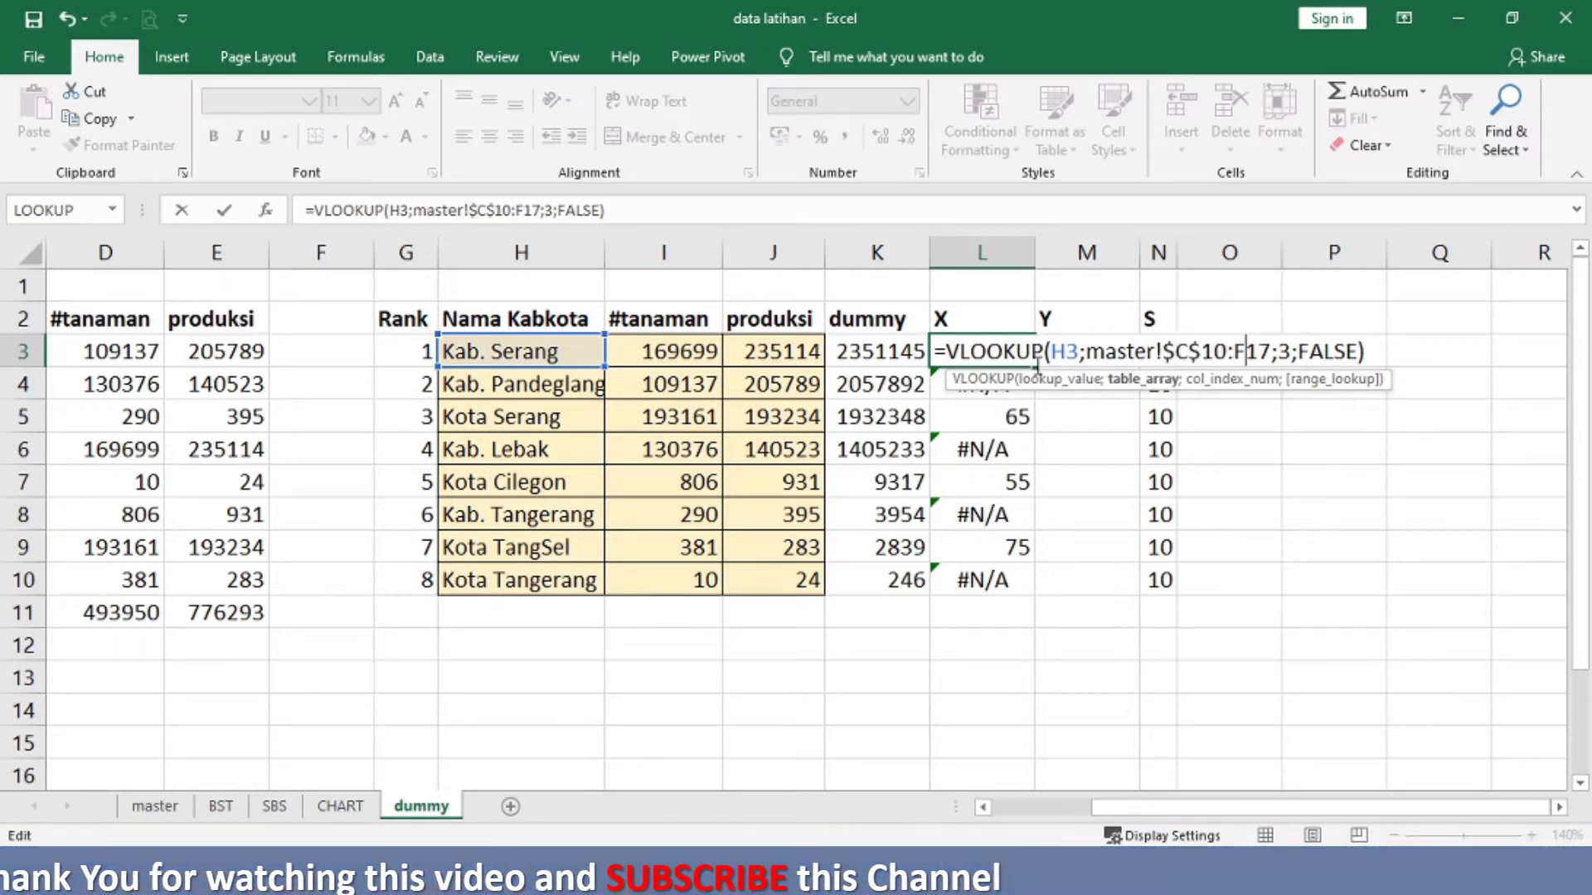
key(F4)
key(ctrl+Return)
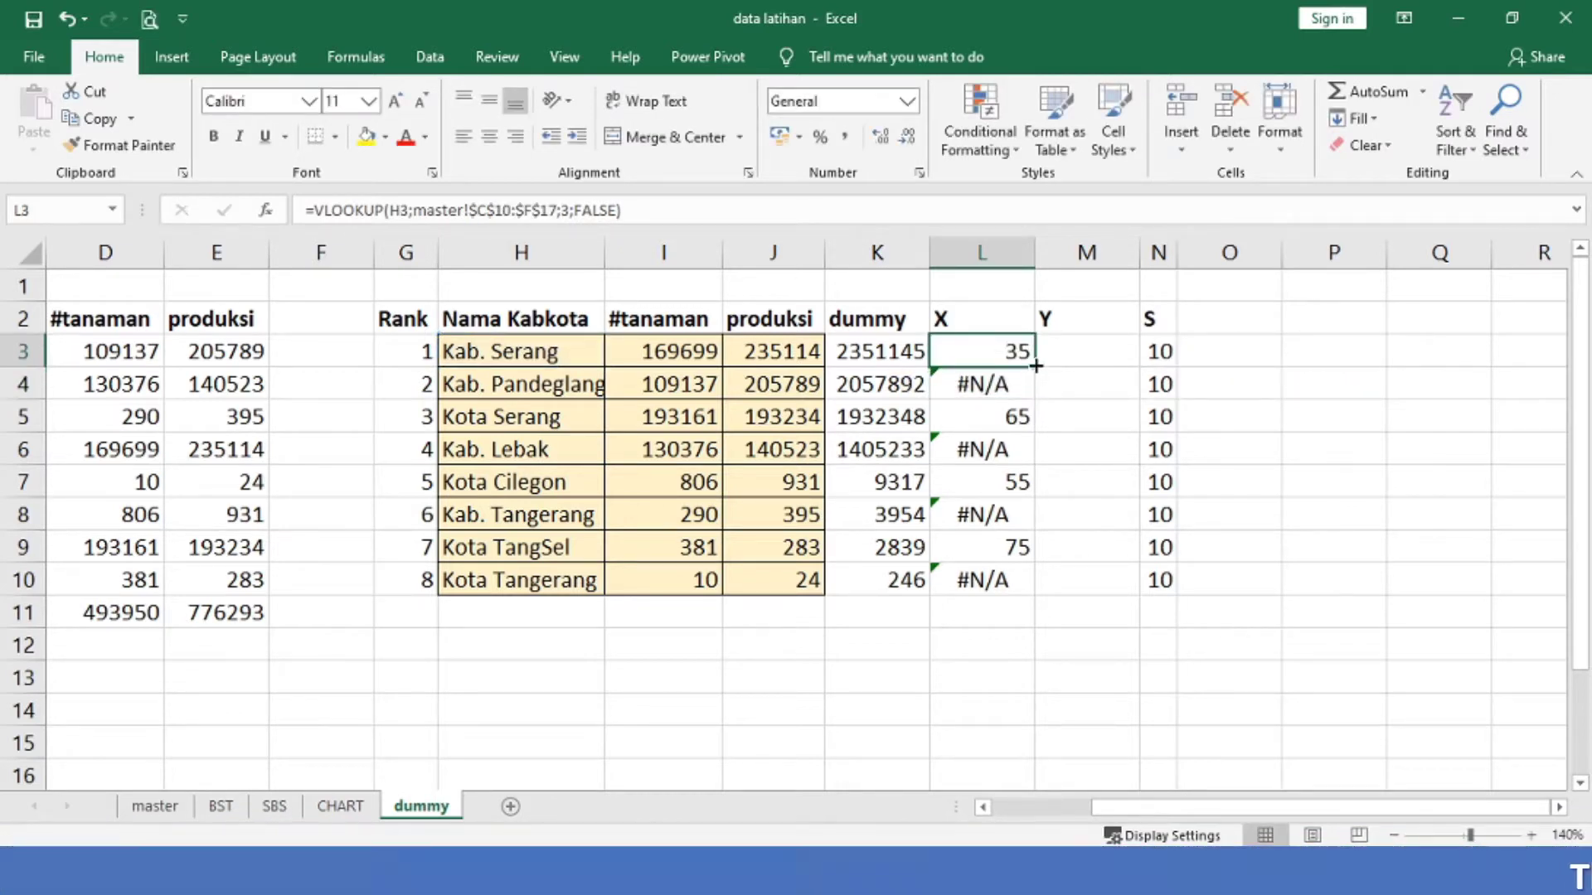
double_click(1036, 366)
click(1035, 365)
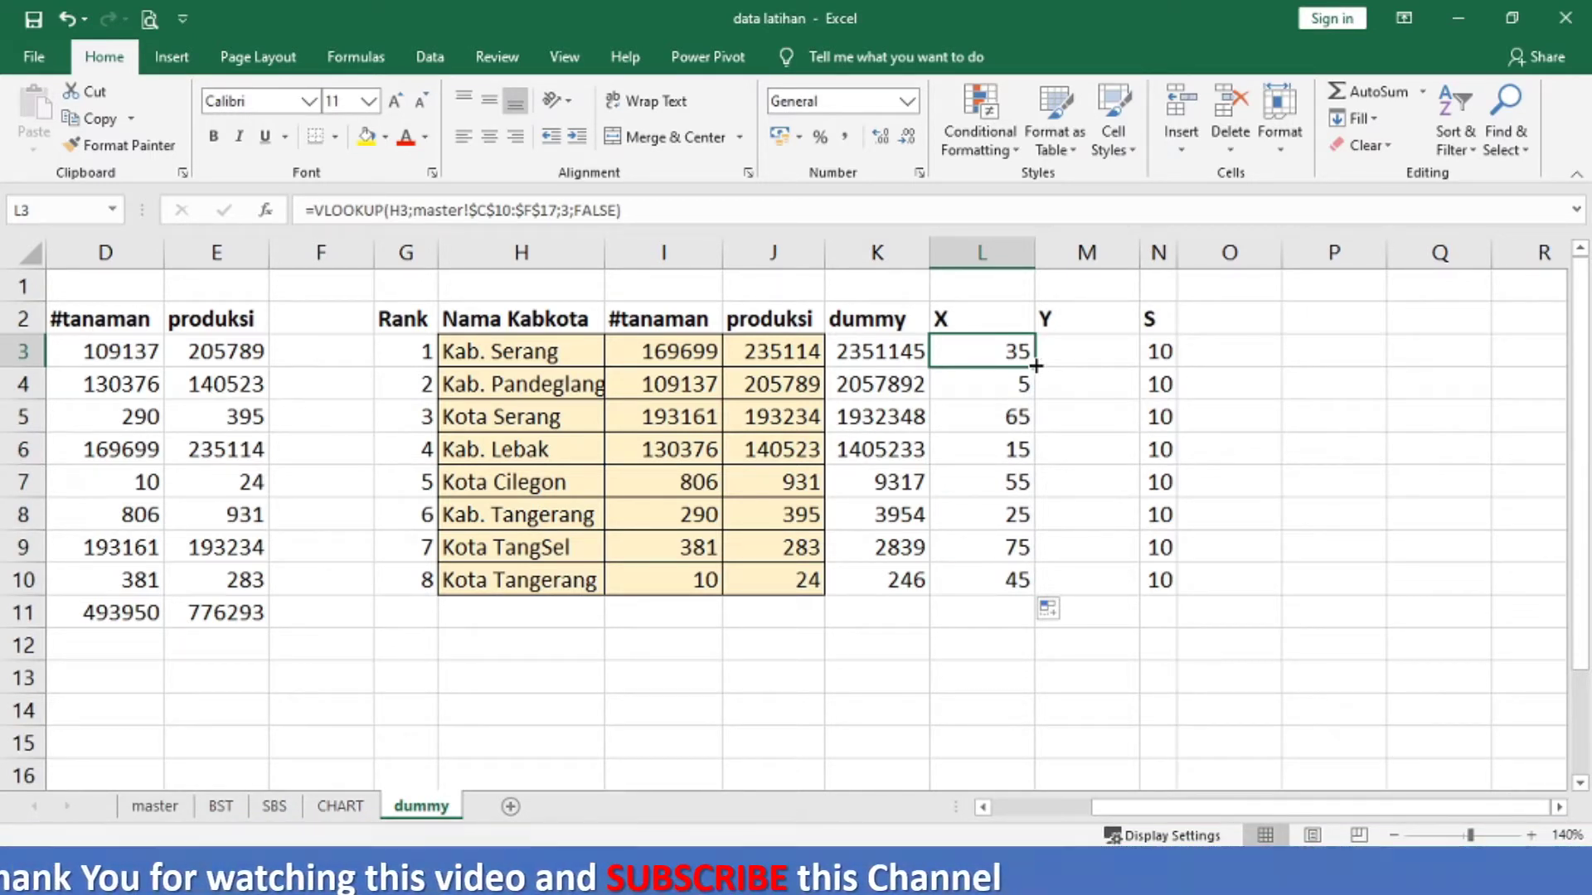
Step: Lock only the column of the lookup value in L3 as $H3 and refill the formula down to L10
key(F2)
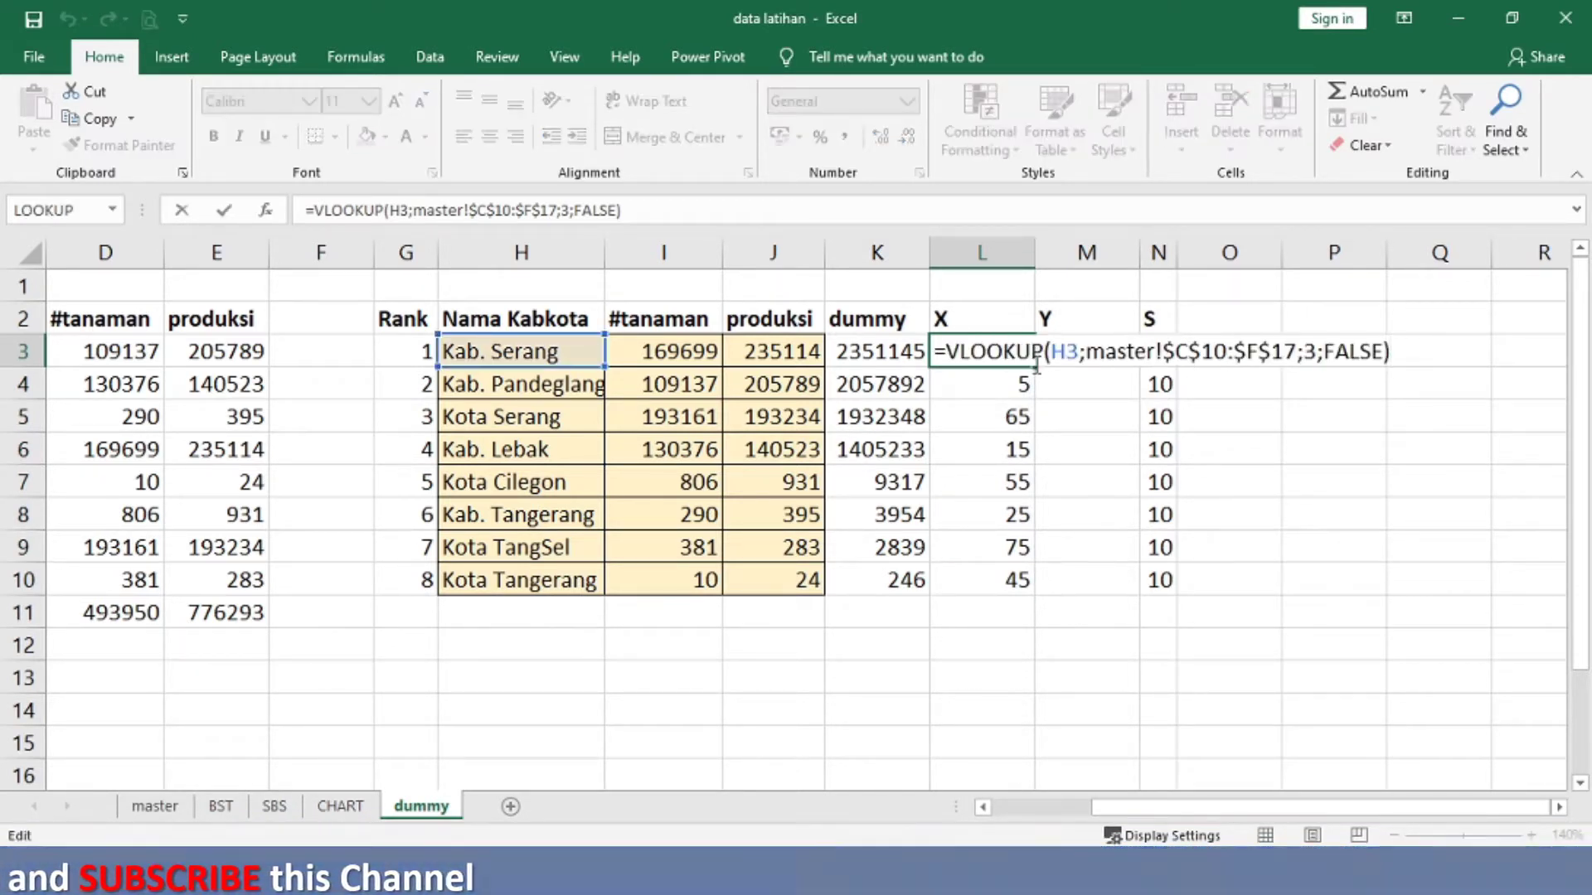
key(Left)
key(Left)
key(Left)
key(Left)
key(Left)
key(Left)
key(Left)
key(Left)
key(Left)
key(Left)
key(Left)
key(Left)
key(Left)
key(Left)
key(Left)
key(Left)
key(Left)
key(Left)
key(Left)
key(Left)
key(Left)
key(Left)
key(Left)
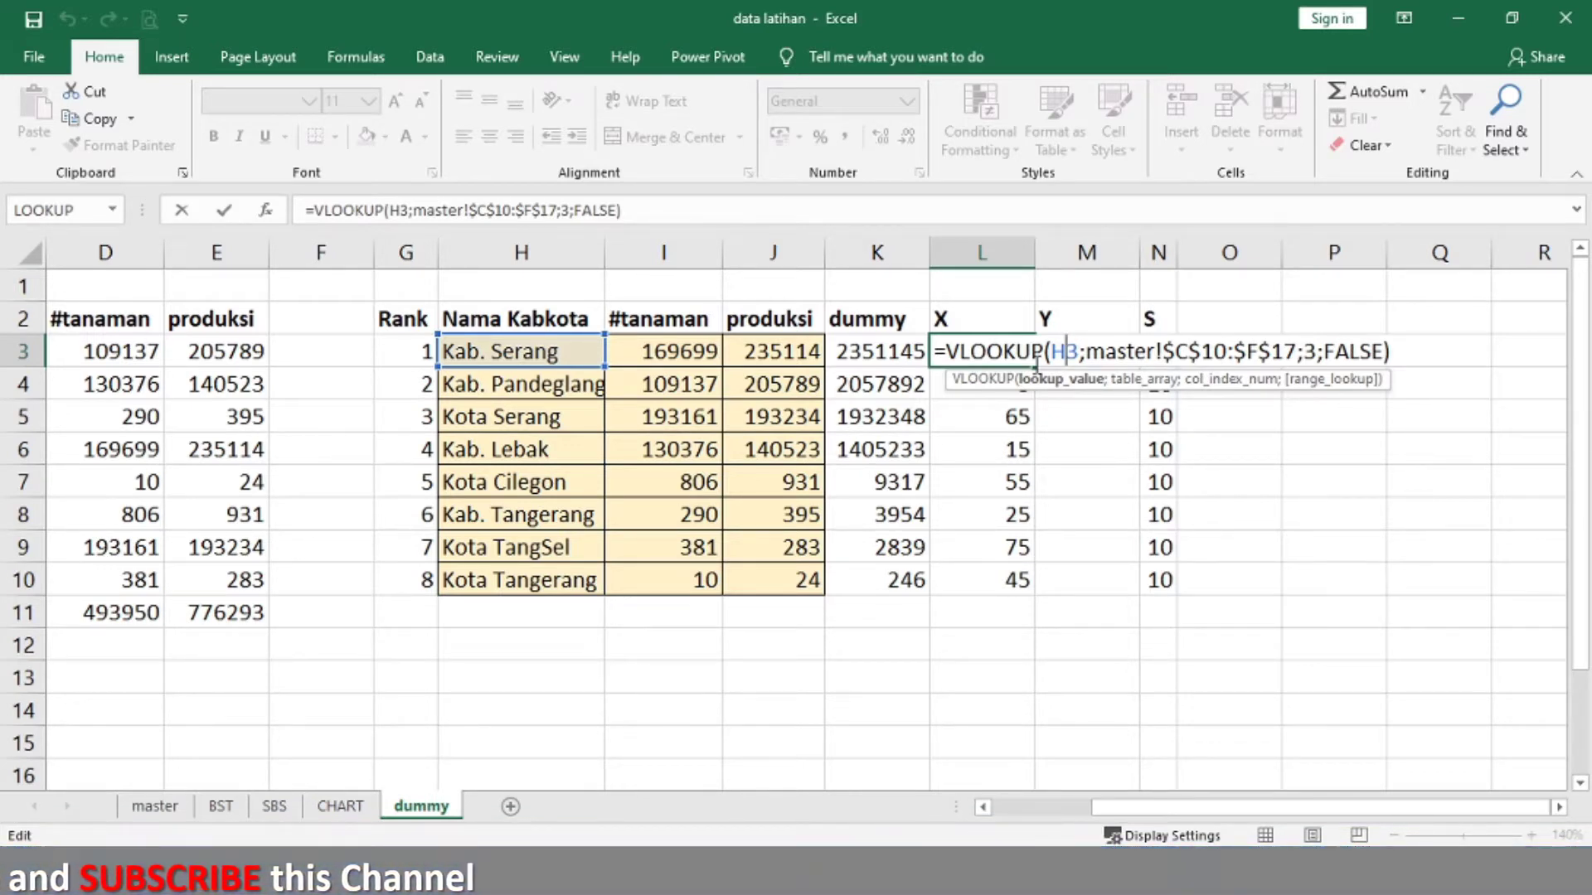
key(F4)
key(F4)
key(F4)
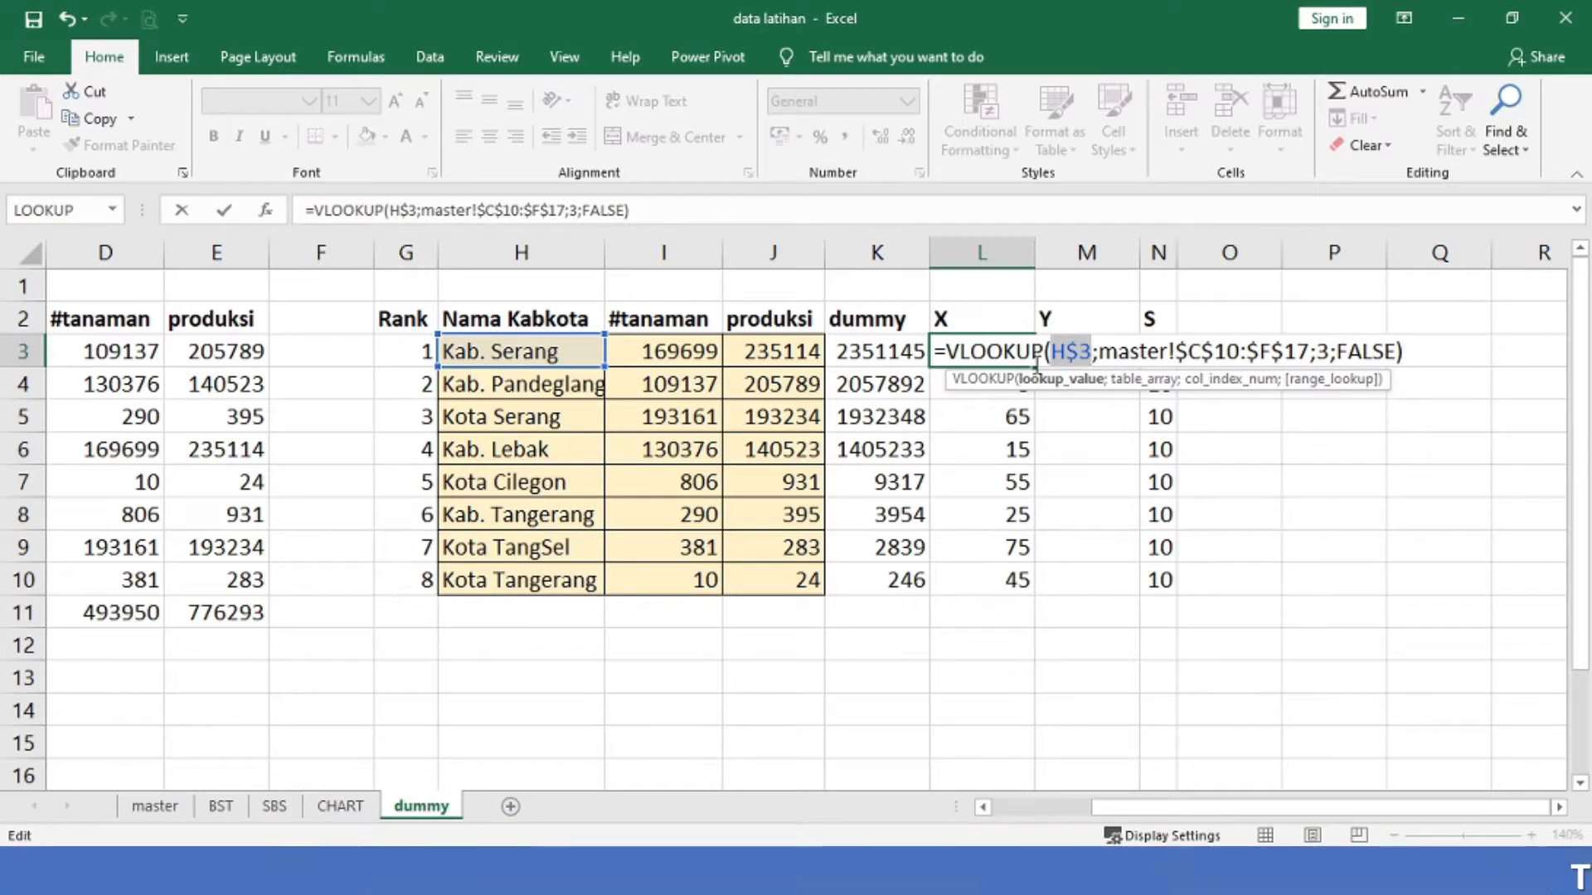
key(Return)
key(Up)
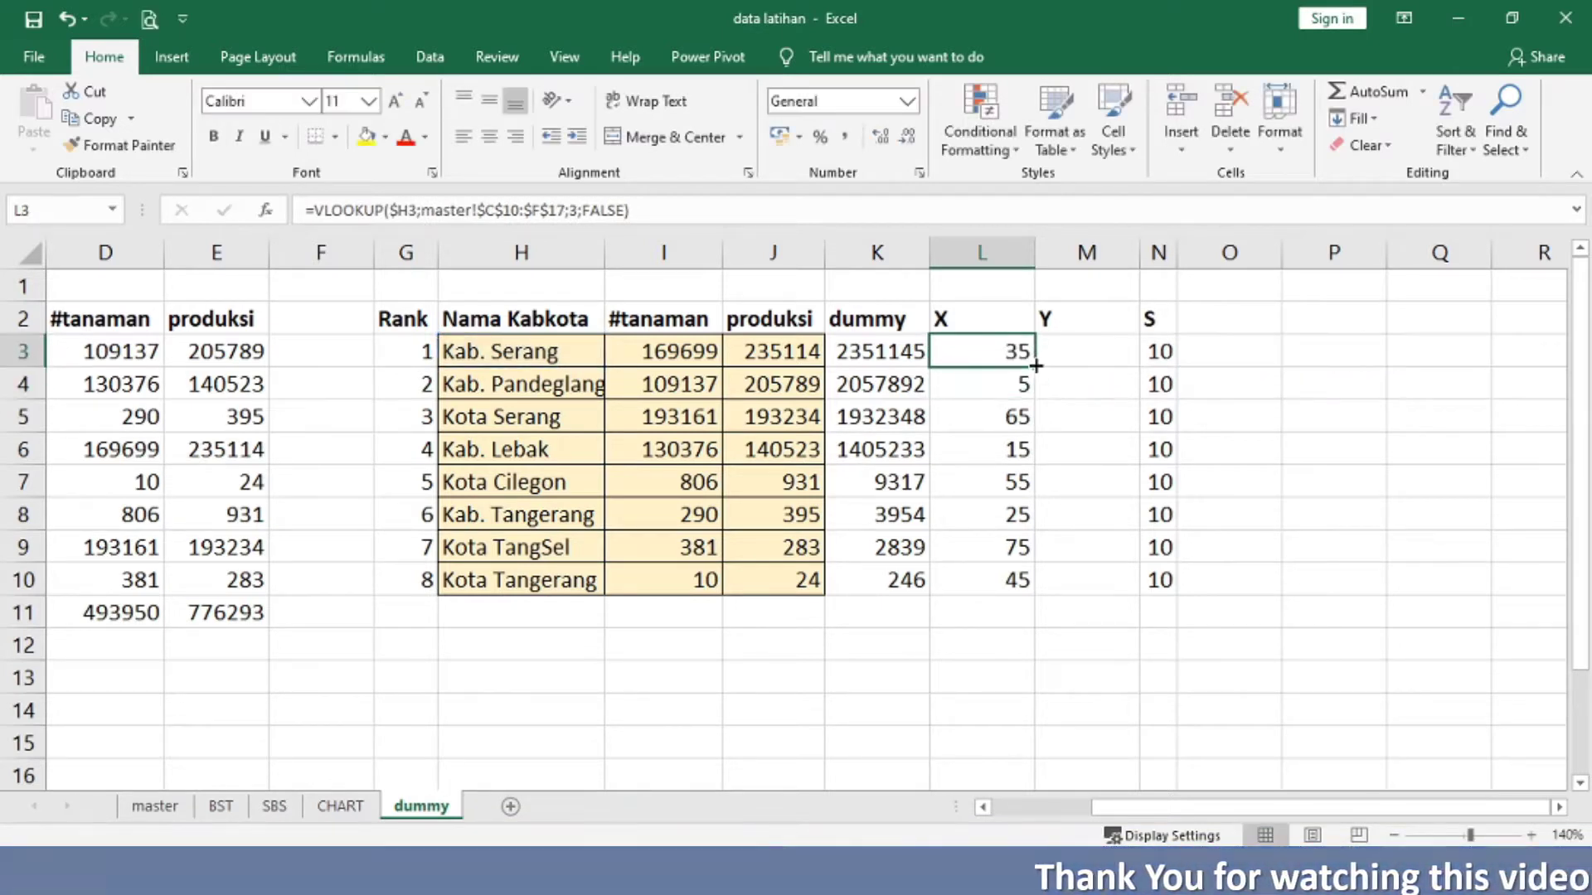
double_click(1035, 365)
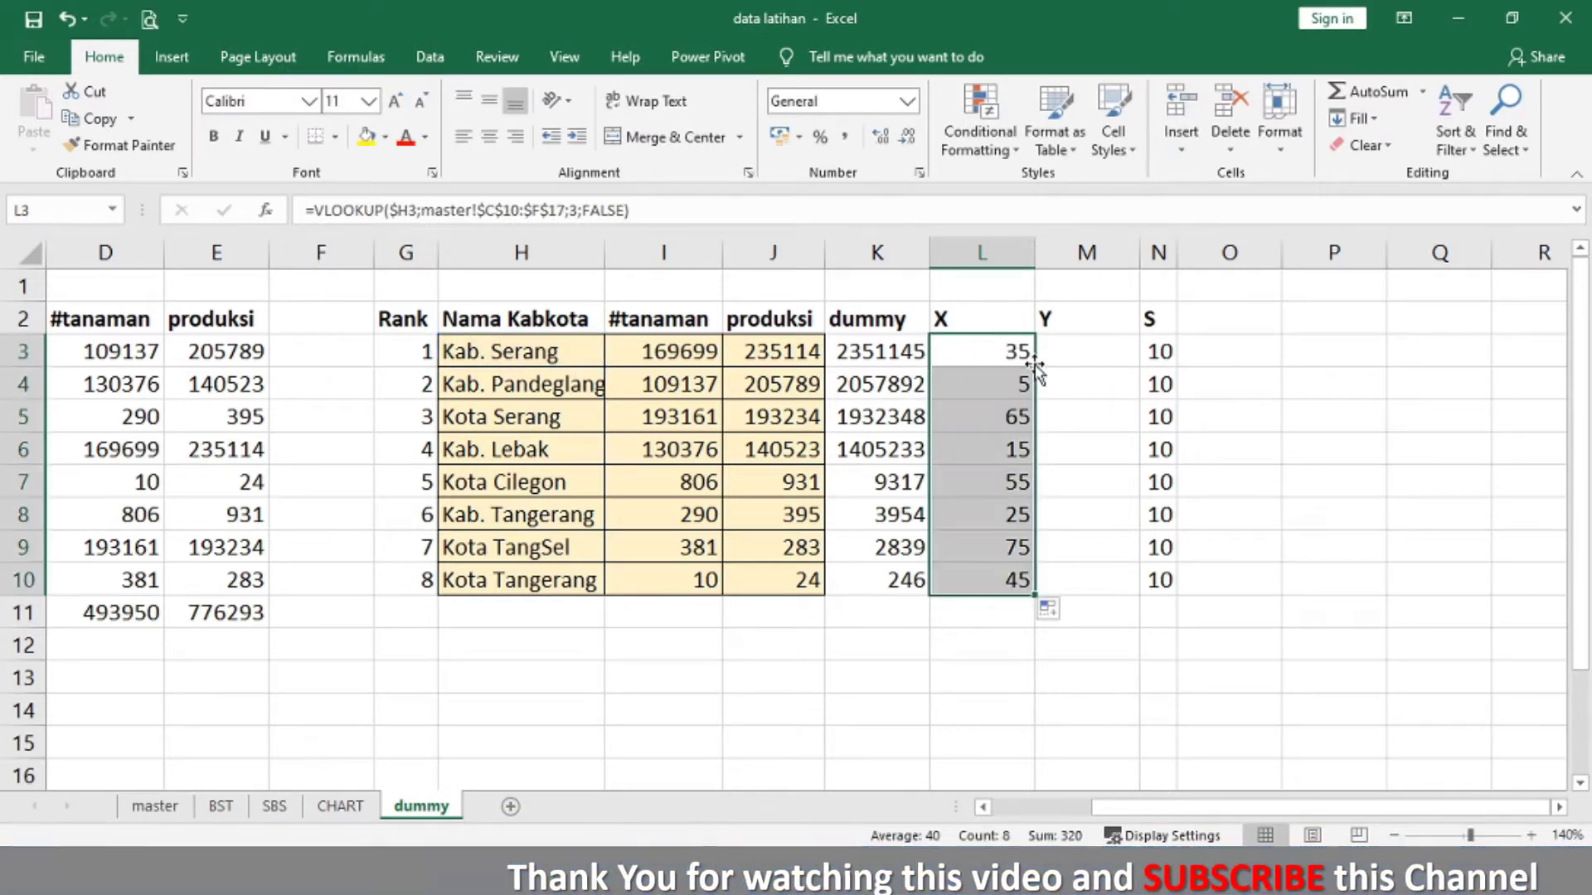
Step: Copy the X column formulas in L3:L10 into the Y column, starting at M3
key(ctrl+c)
key(Right)
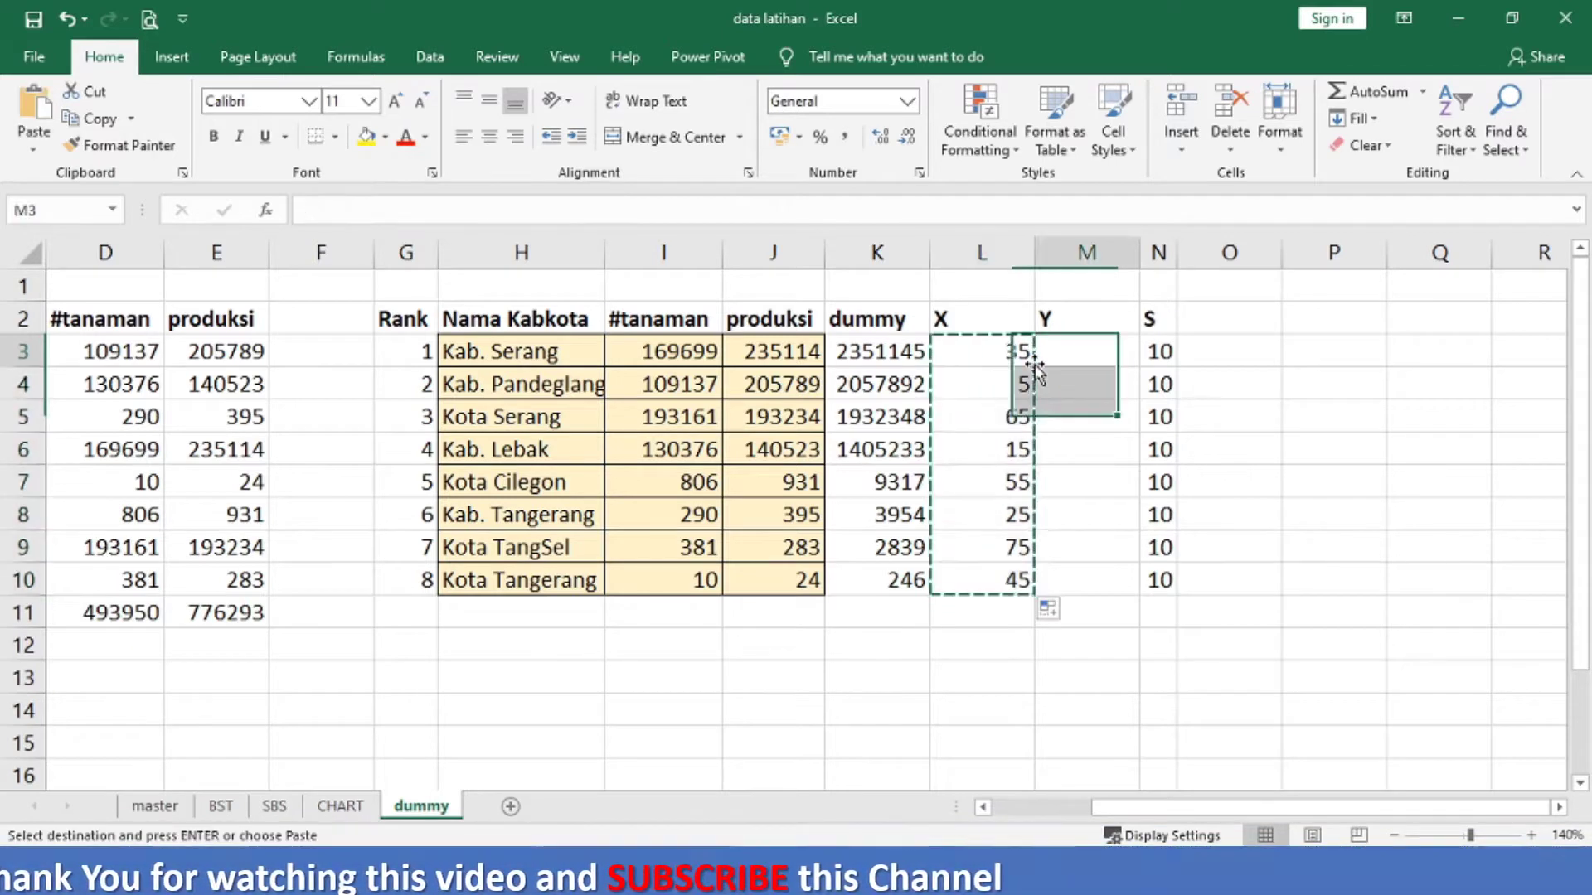
key(ctrl+v)
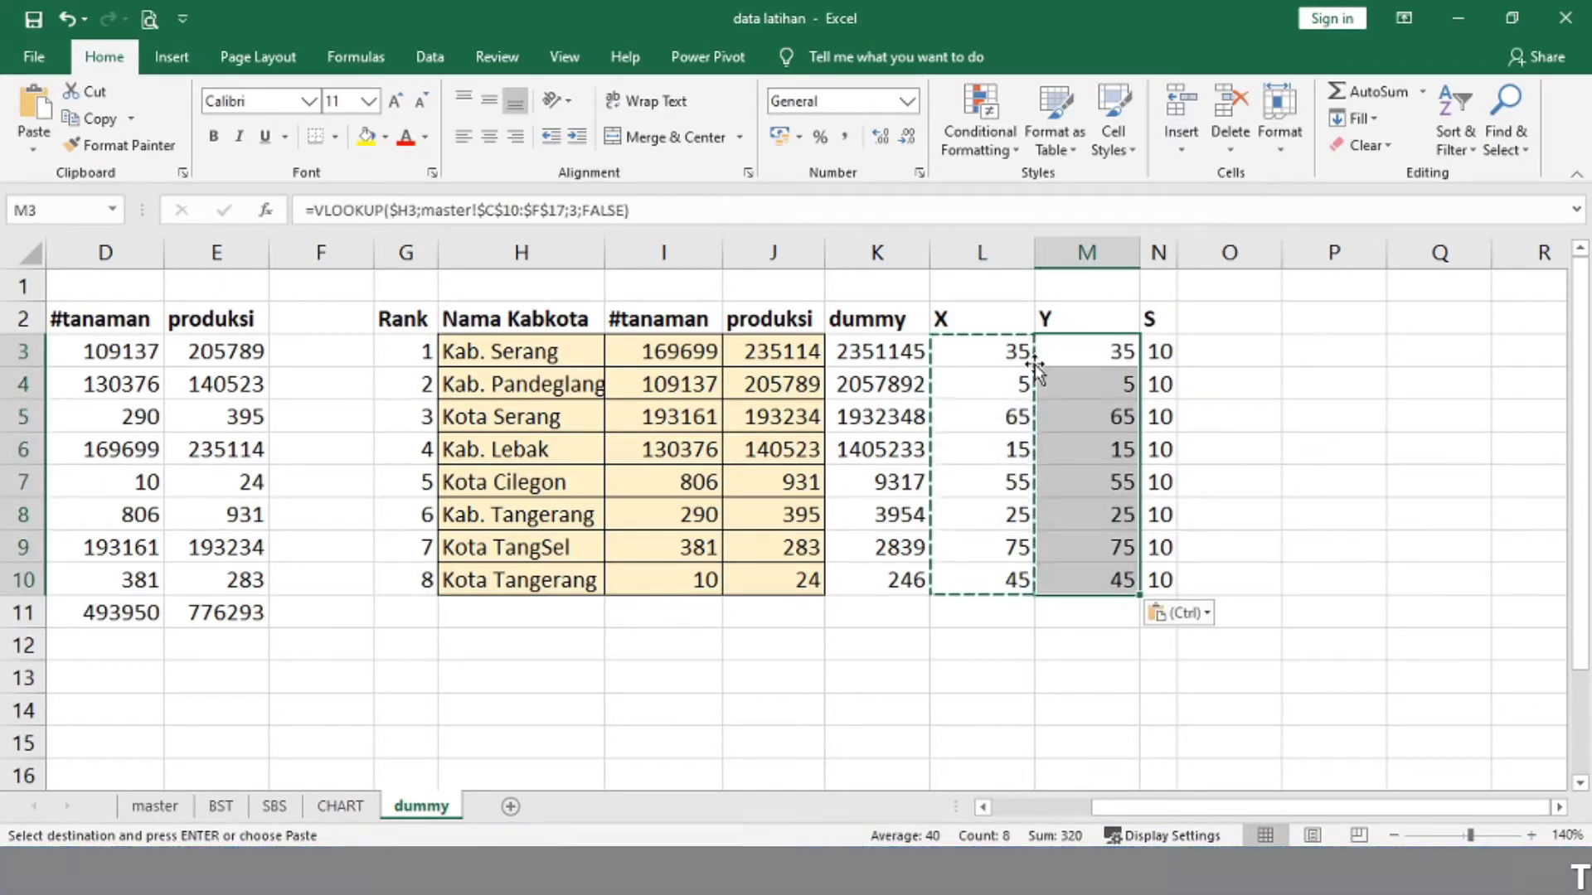
key(Escape)
click(1036, 362)
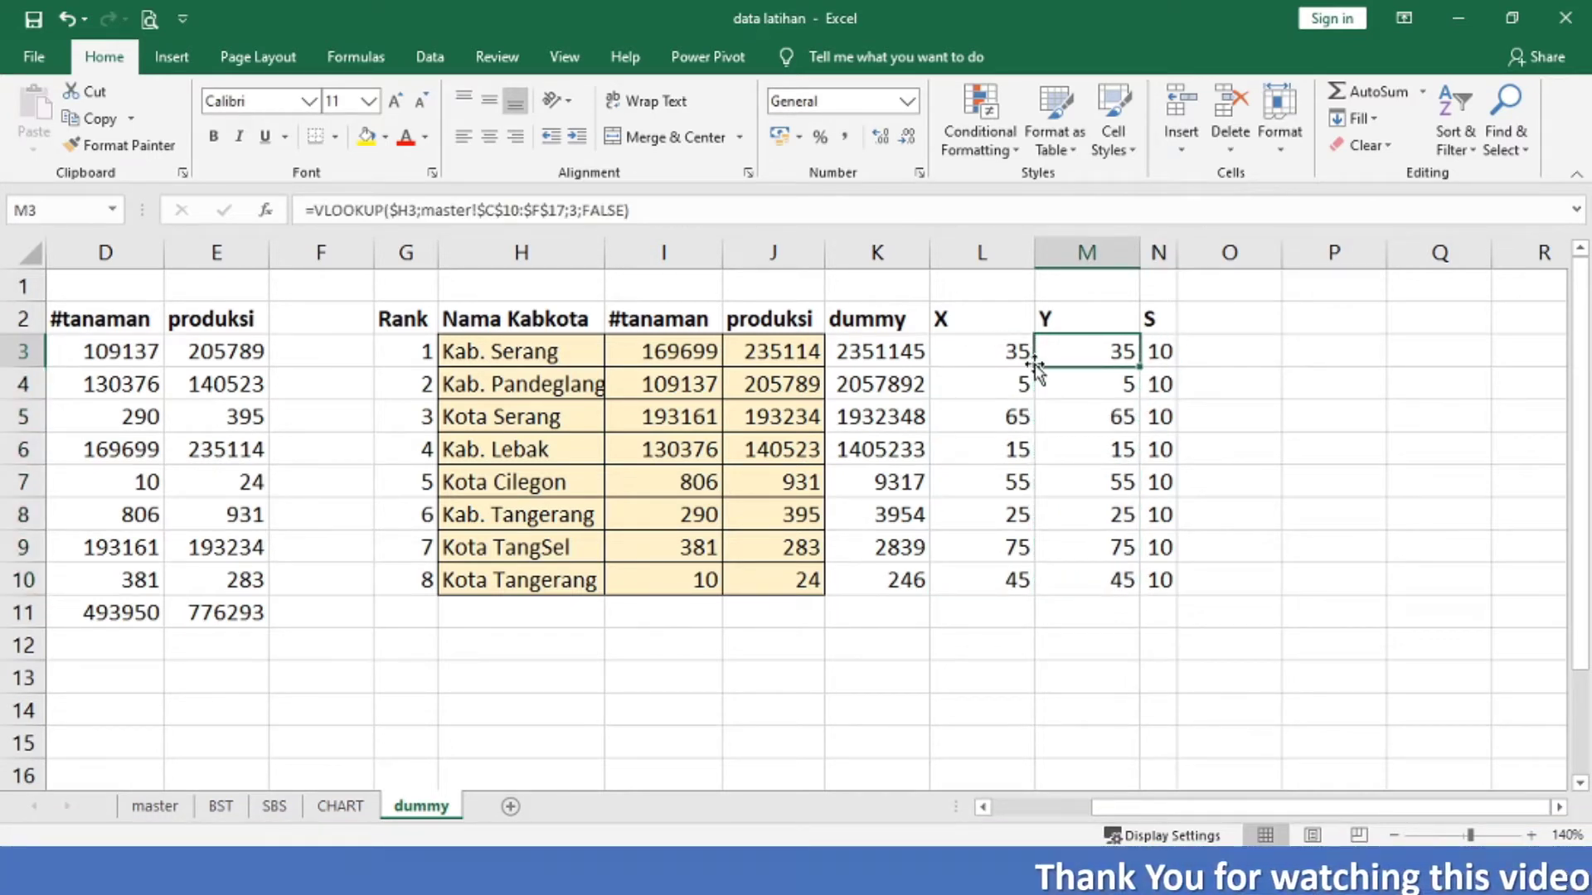
Step: Change the VLOOKUP column index in M3 to 4 and fill the formula down to M10
key(F2)
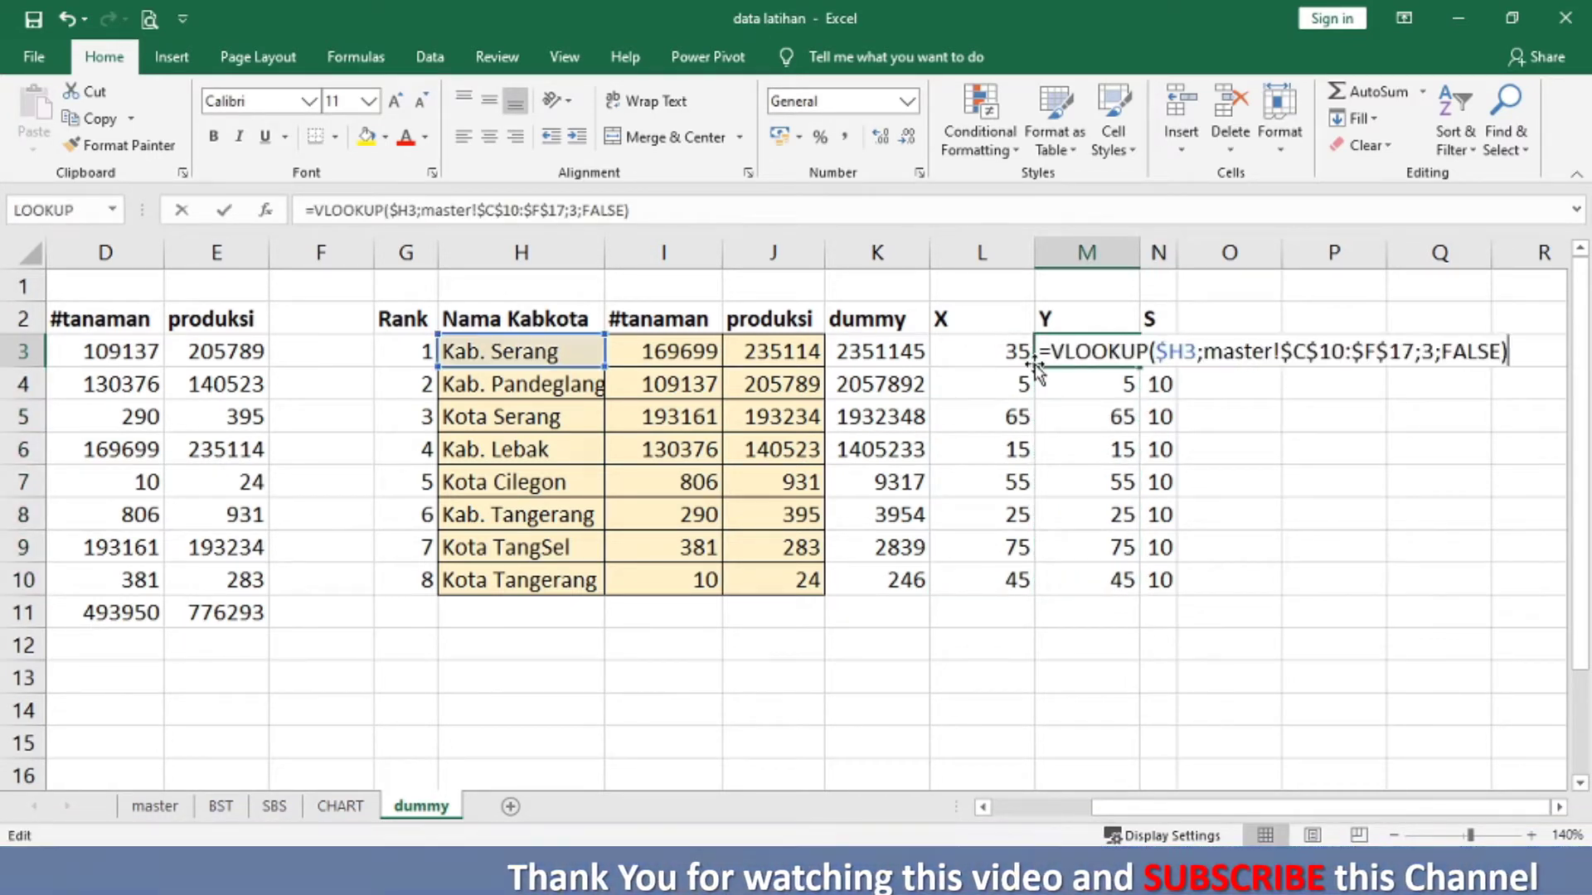
key(Left)
key(Left)
key(Left)
key(Left)
key(Left)
key(Left)
key(Left)
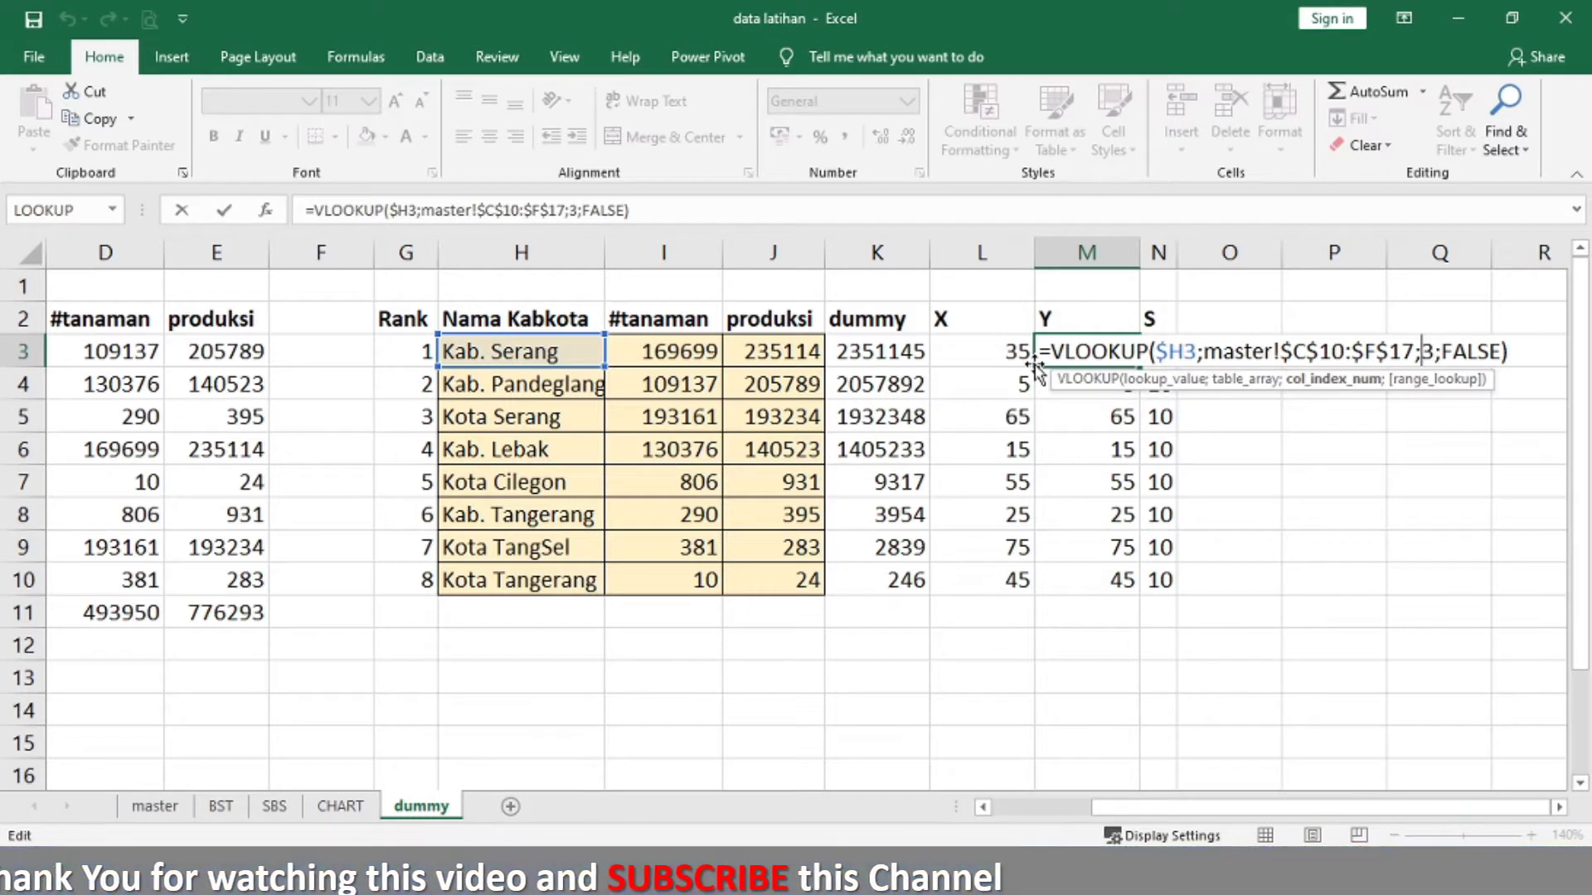
key(shift+Left)
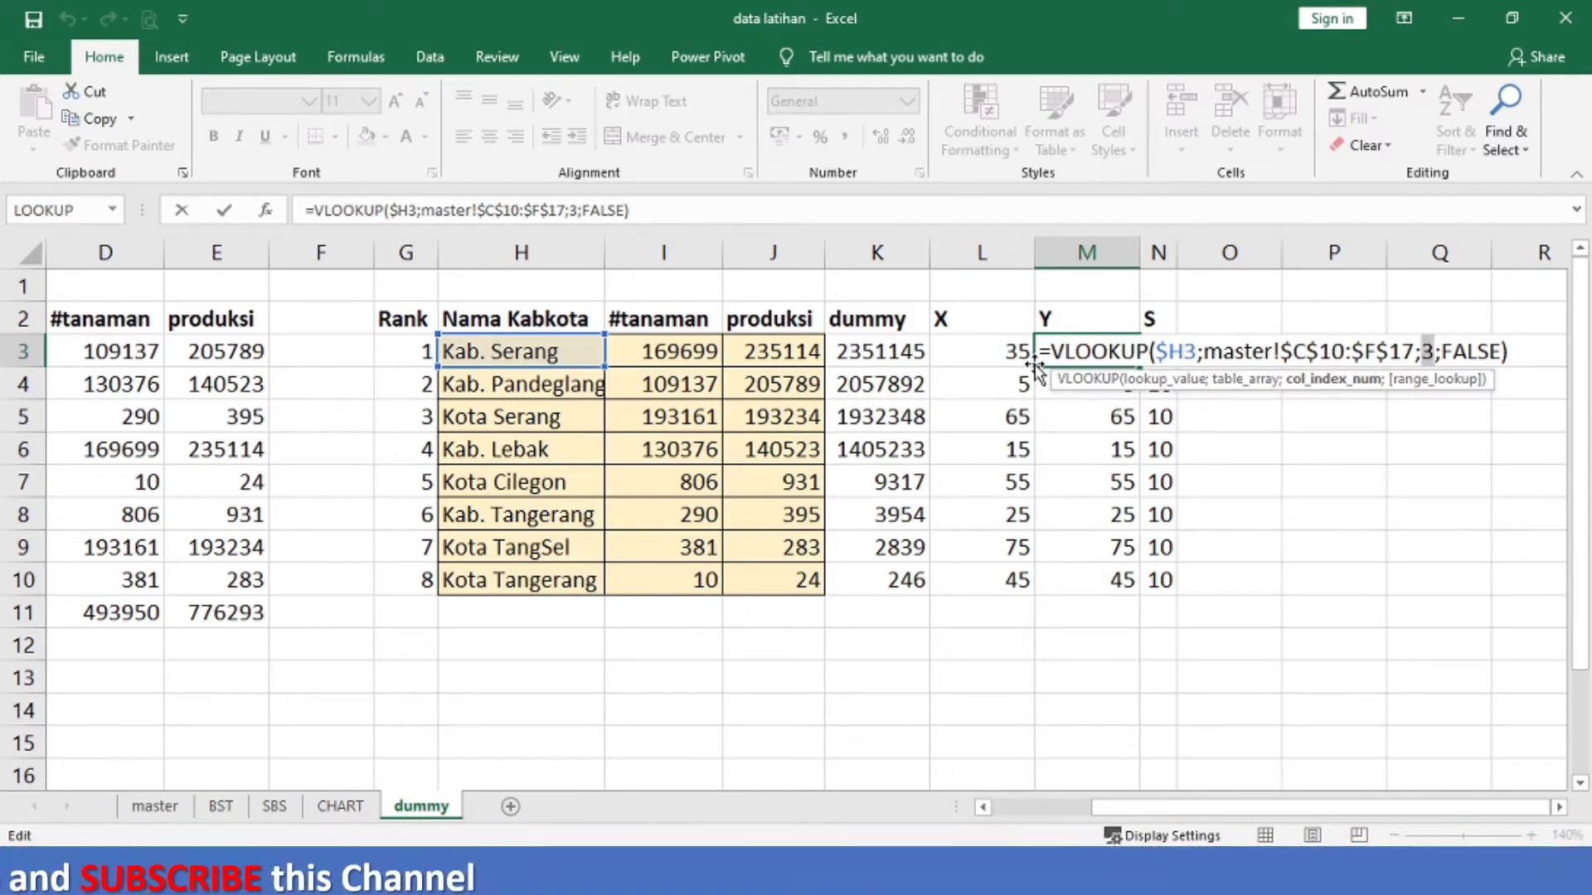
text(4)
key(Return)
key(Up)
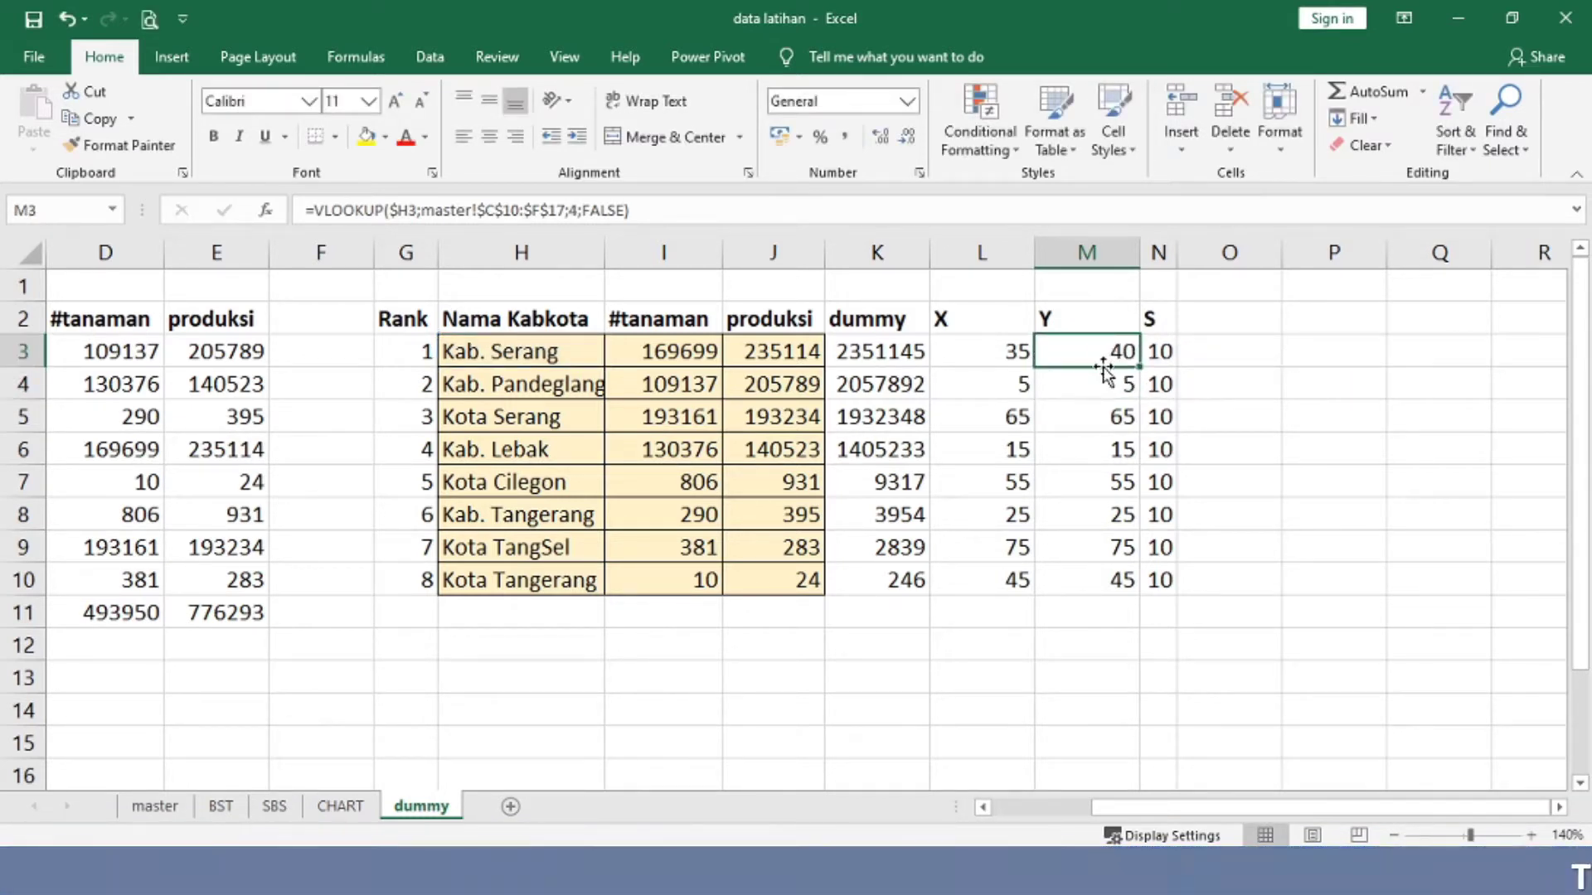
double_click(1138, 366)
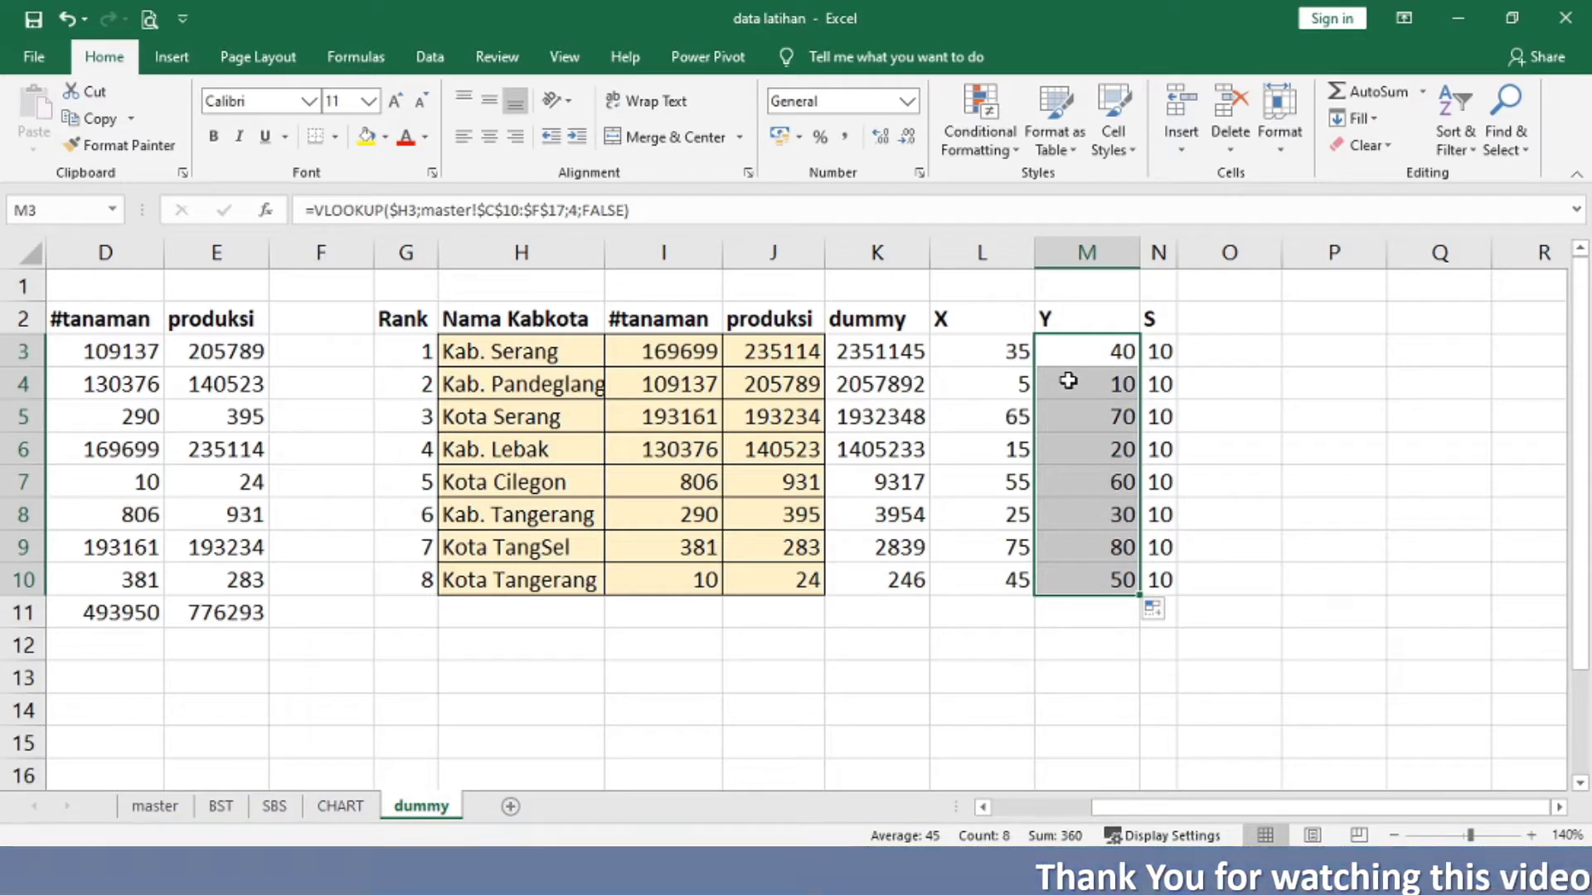
click(495, 353)
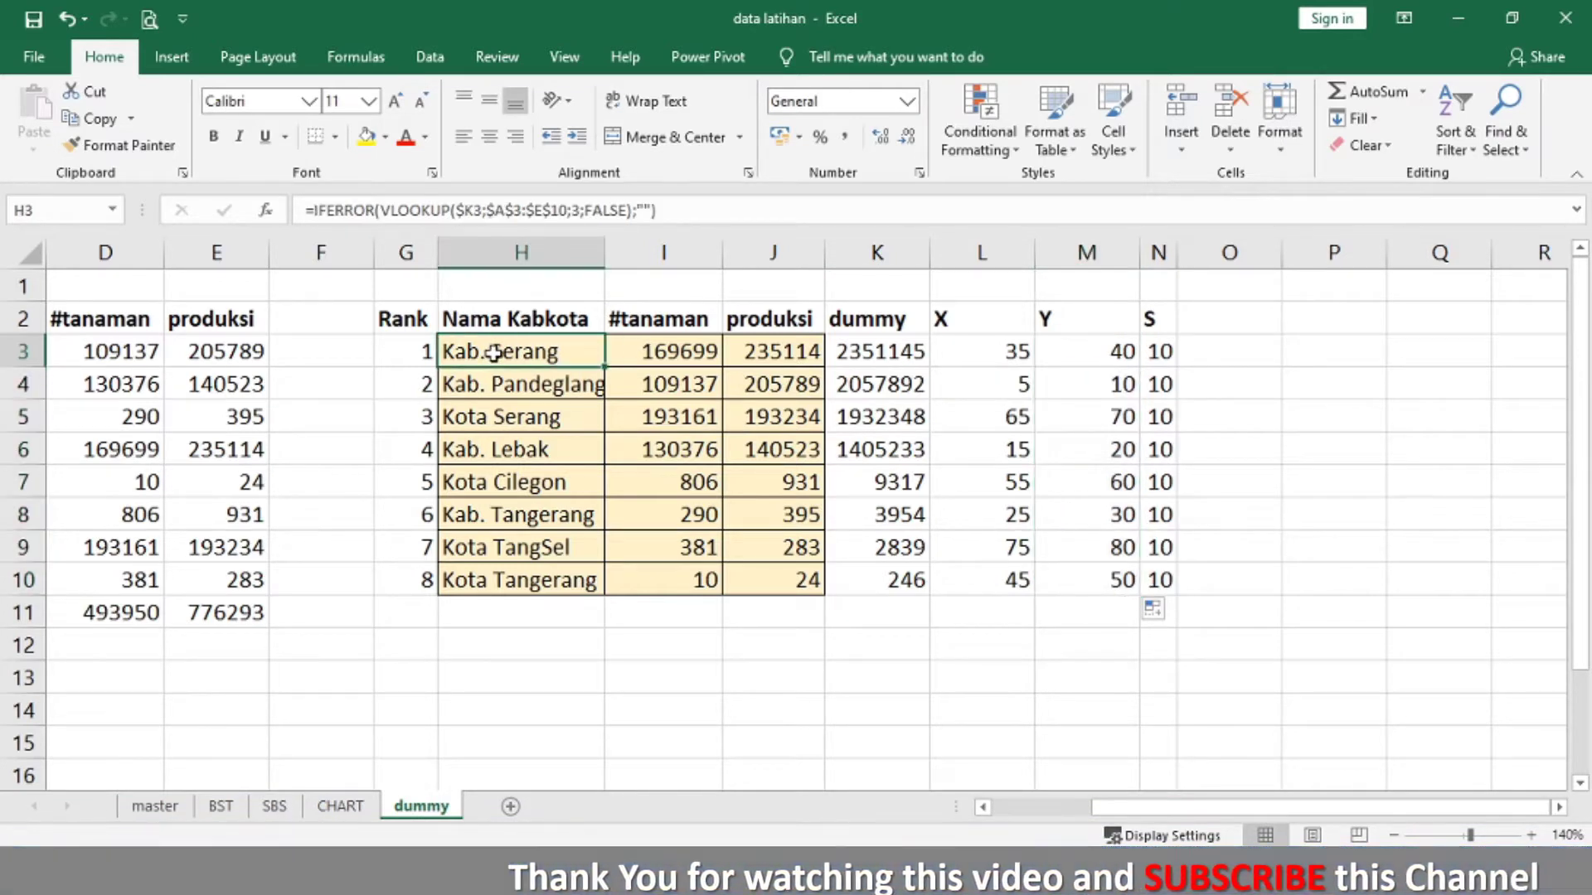
key(shift+Down)
key(shift+Down)
key(shift+Down)
key(shift+Down)
key(shift+Down)
key(shift+Down)
key(shift+Down)
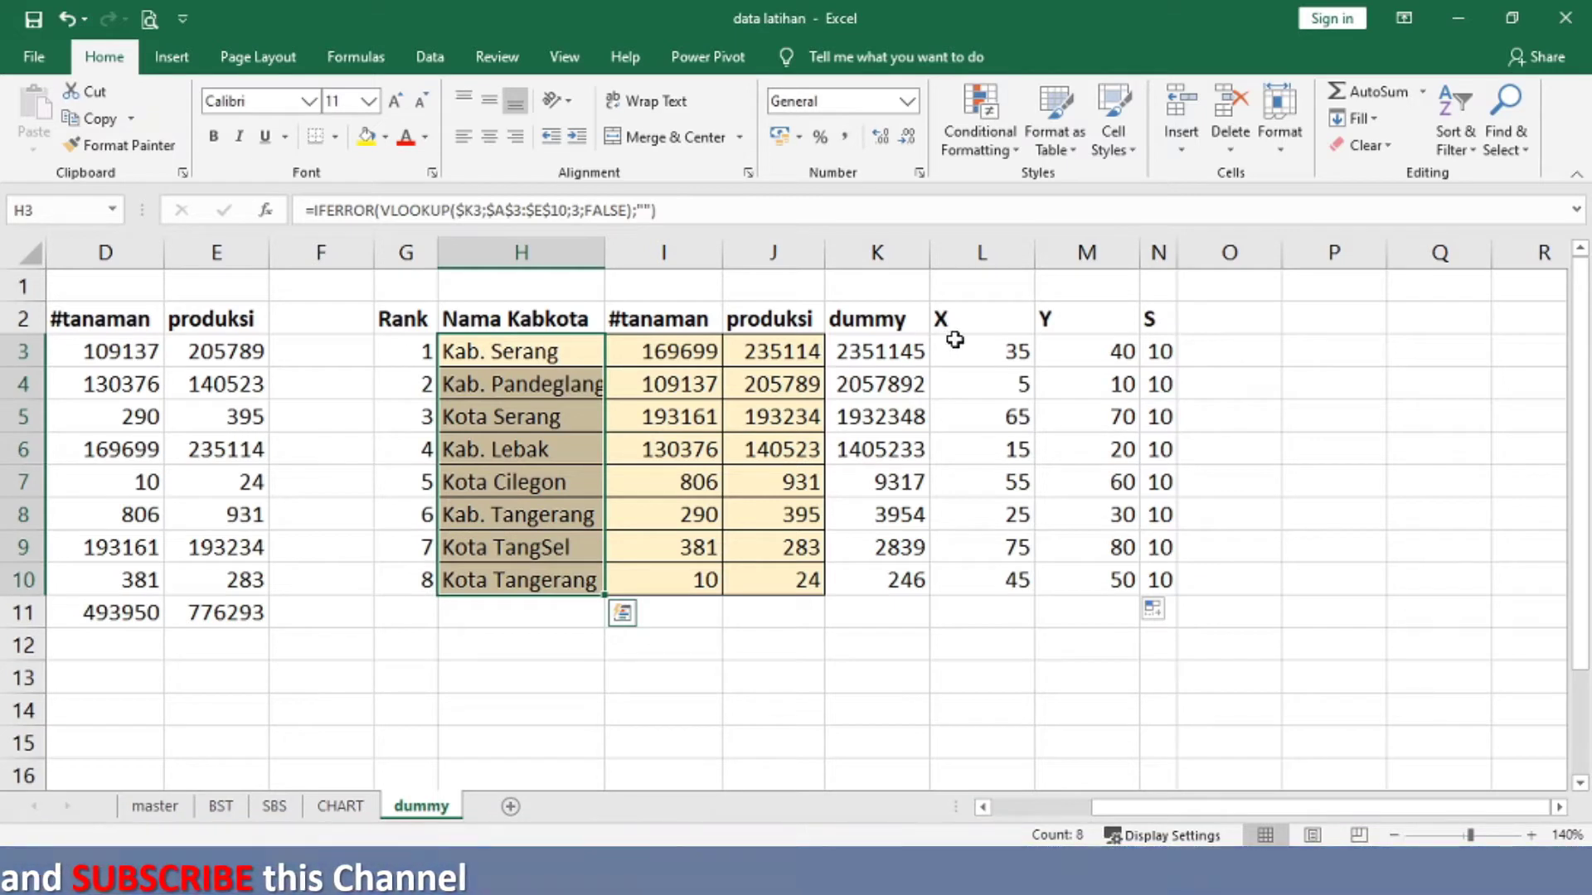
drag(956, 340, 1130, 497)
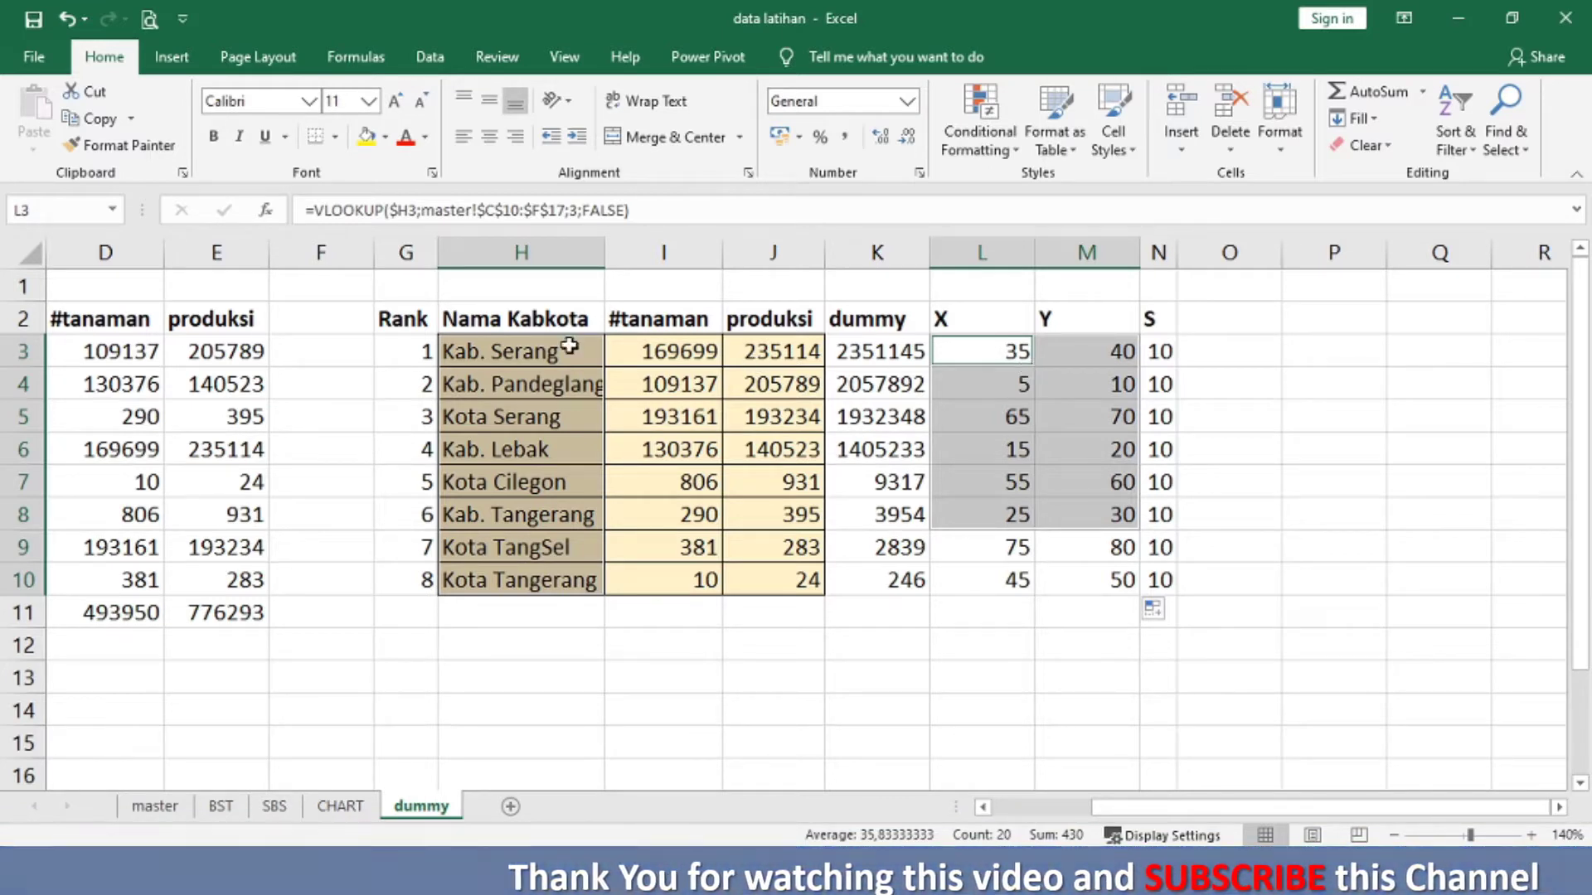
Step: Insert a 2-D bubble chart from the Nama Kabkota names in H3:H10 and the X, Y and S values in L3:N10
drag(533, 350, 540, 582)
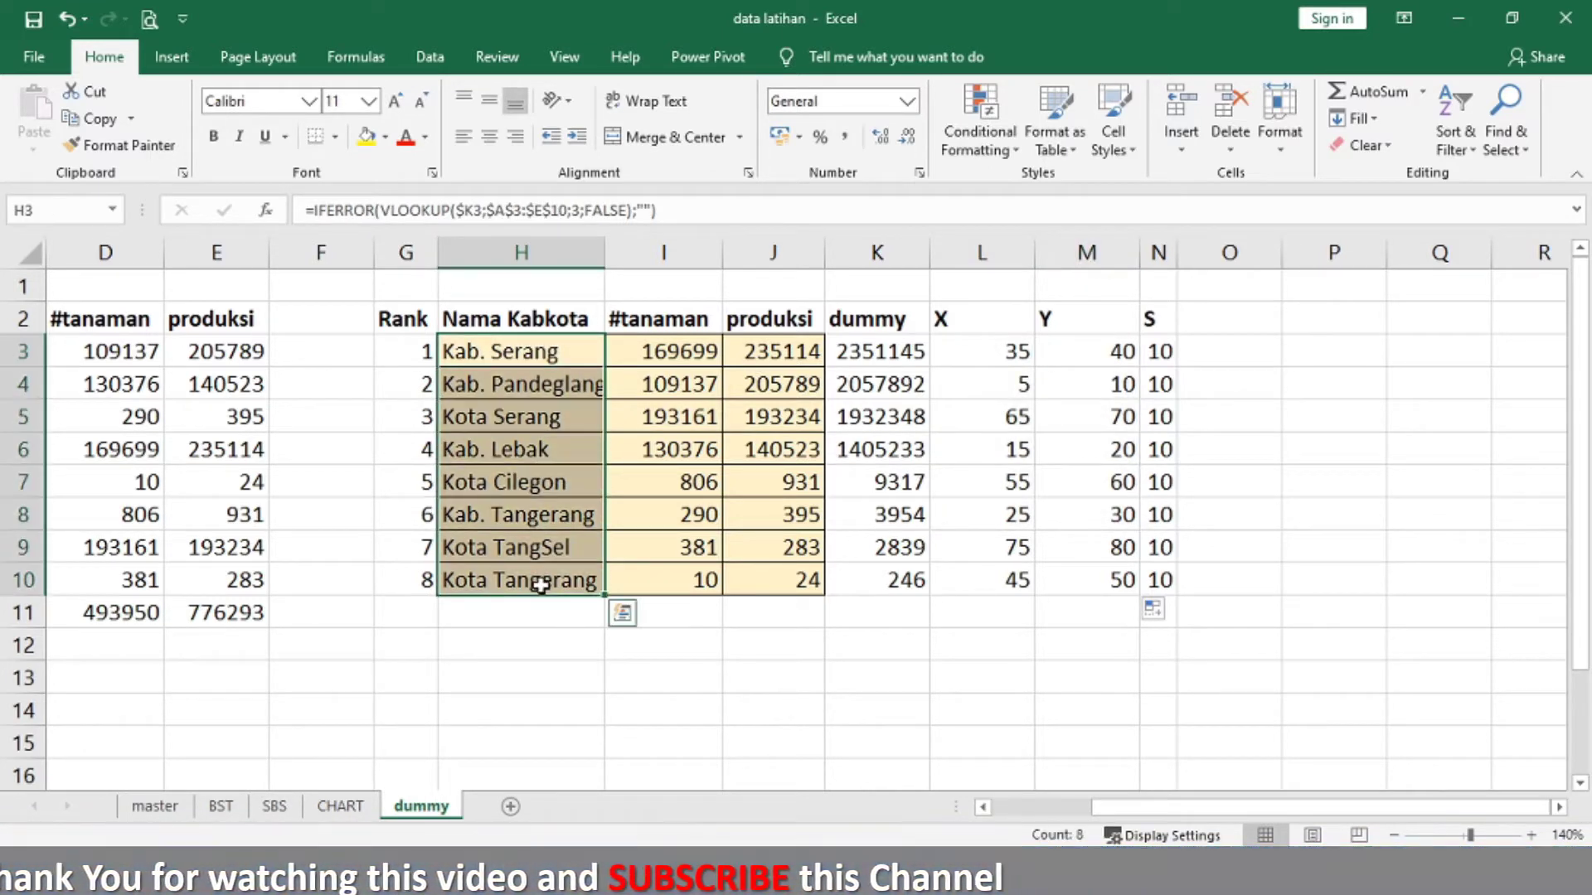
drag(1102, 401, 1147, 572)
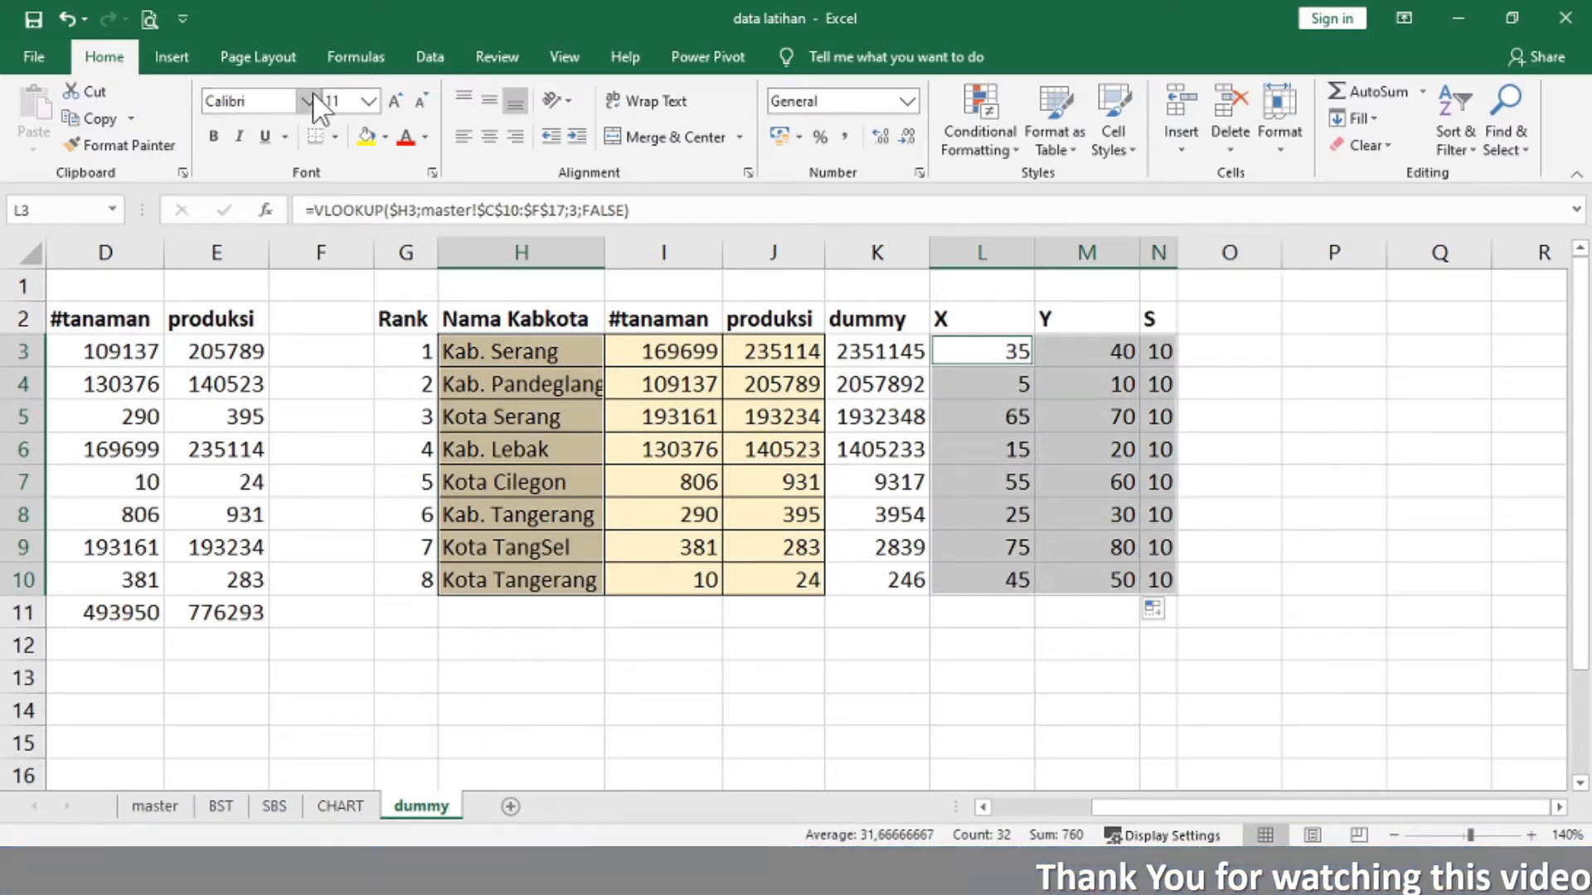
click(171, 57)
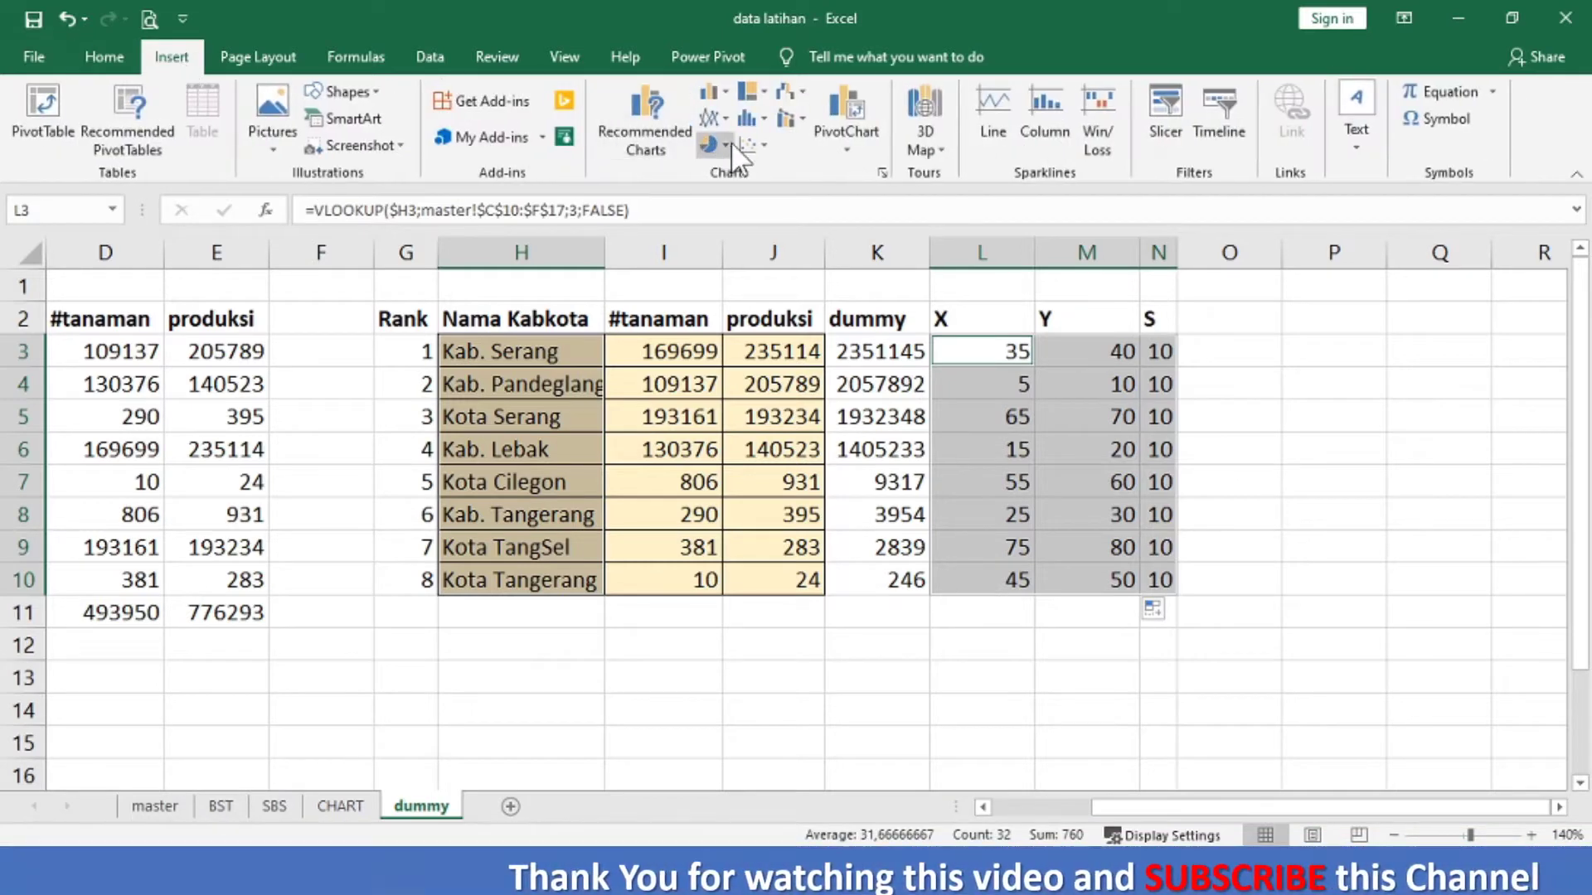
click(756, 146)
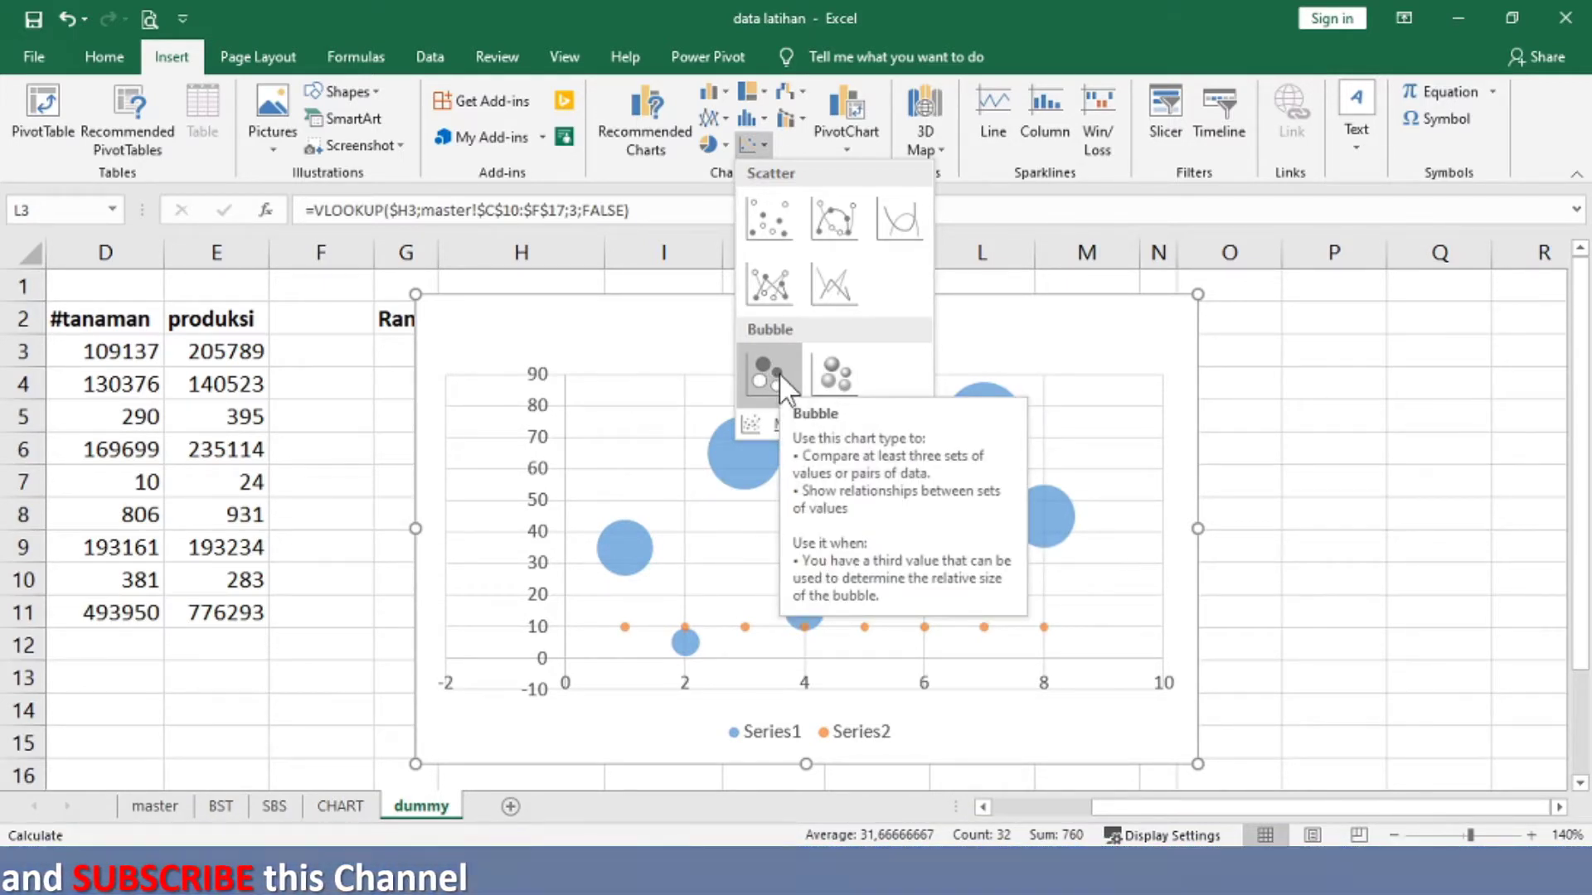
click(778, 372)
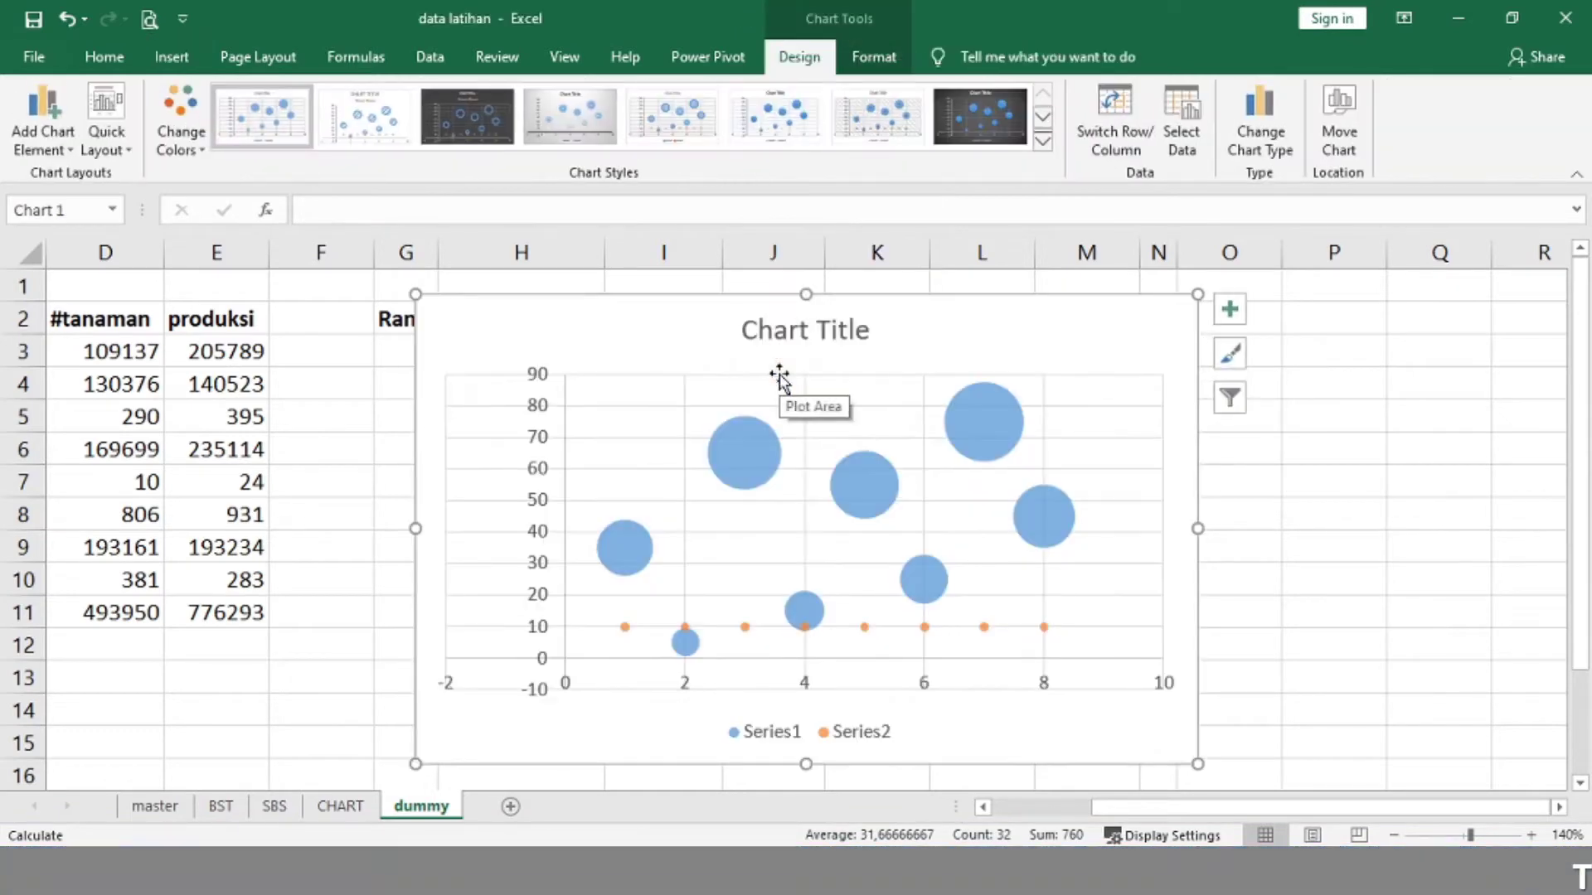
Step: Remove the title and the legend from the bubble chart
click(824, 337)
key(Delete)
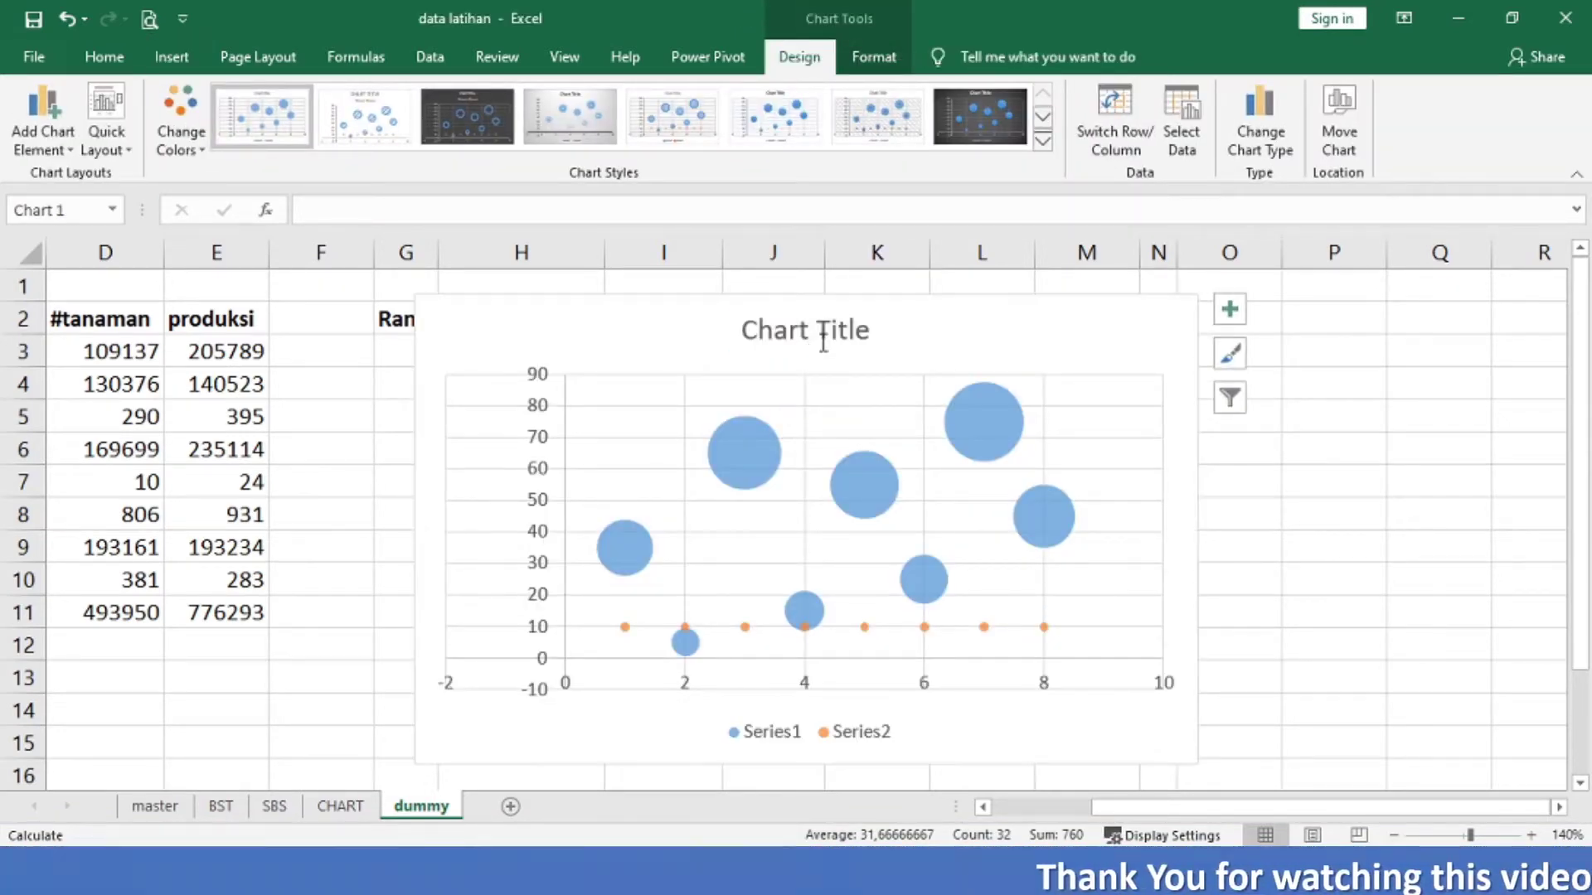
click(810, 738)
key(Delete)
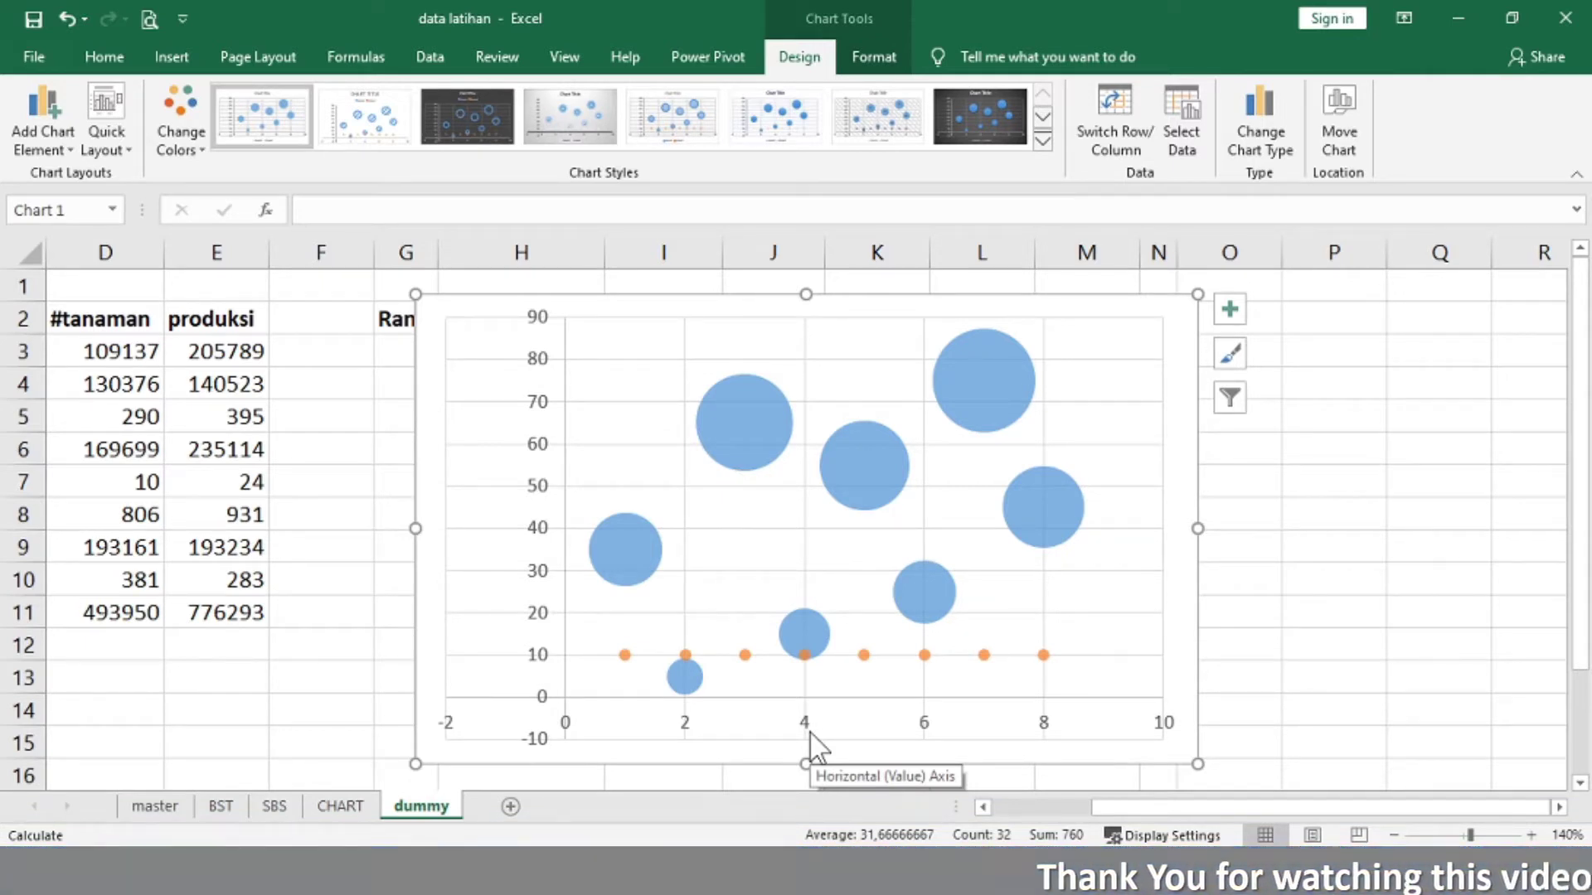
Step: Delete the horizontal and vertical gridlines of the bubble chart
click(633, 360)
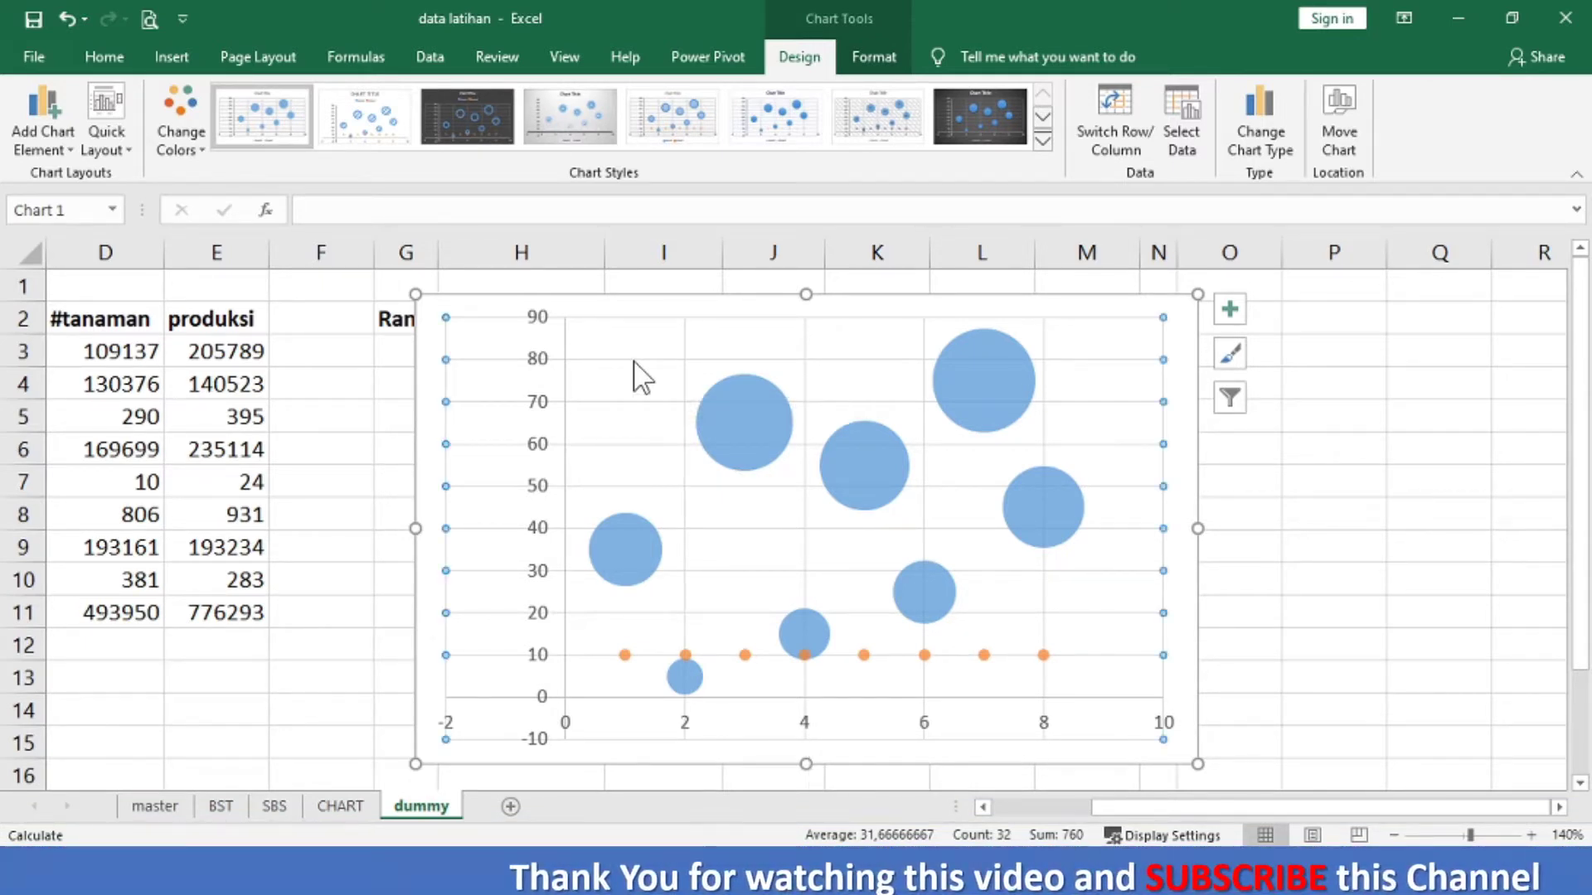
key(Delete)
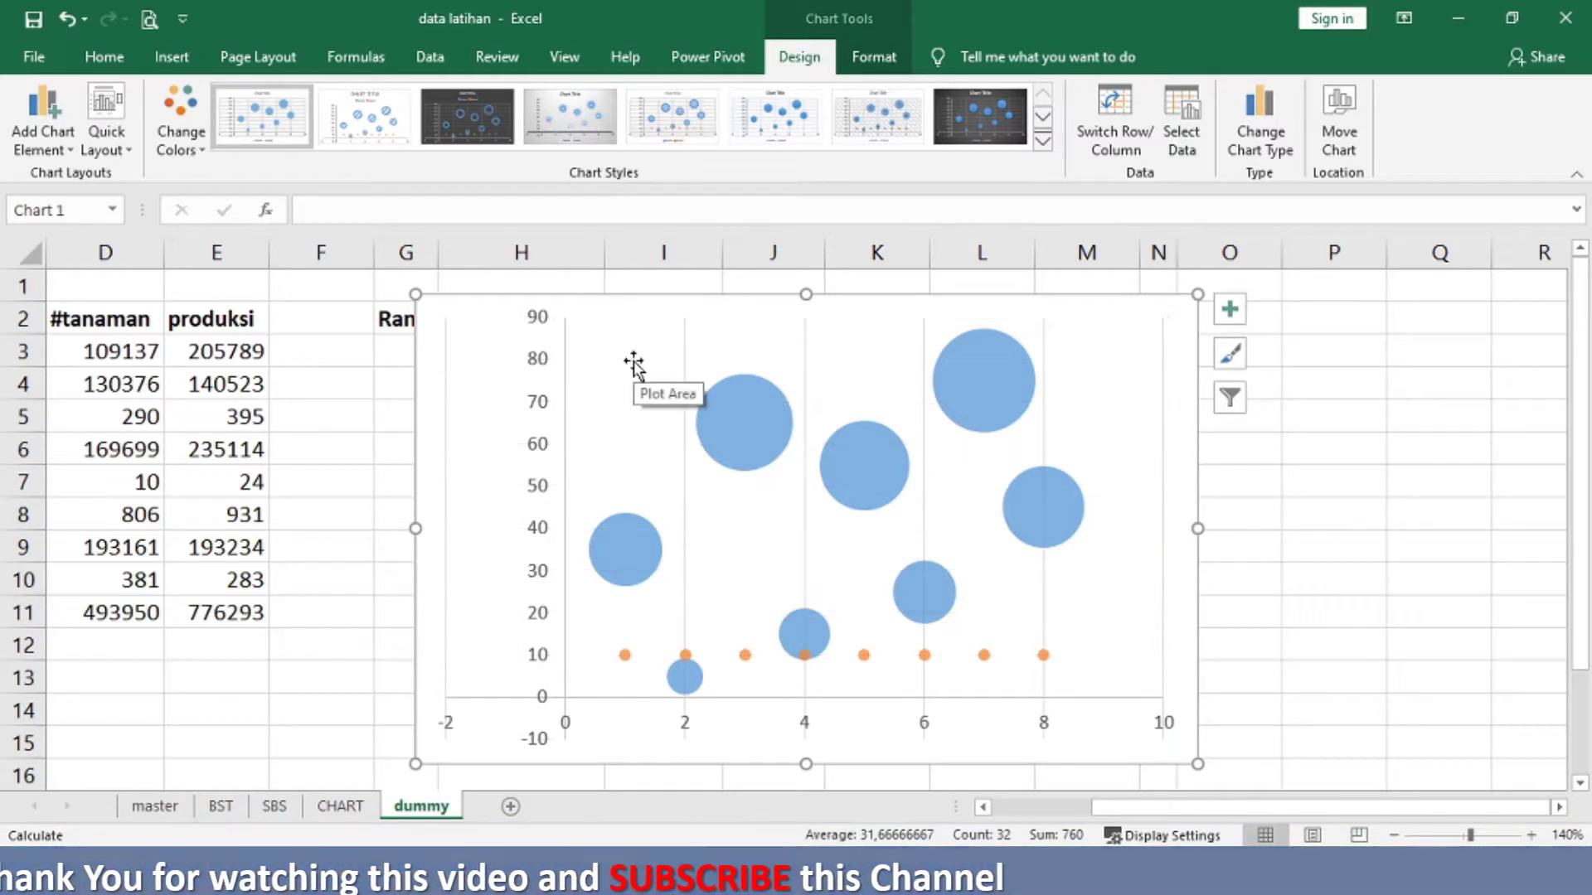
click(685, 359)
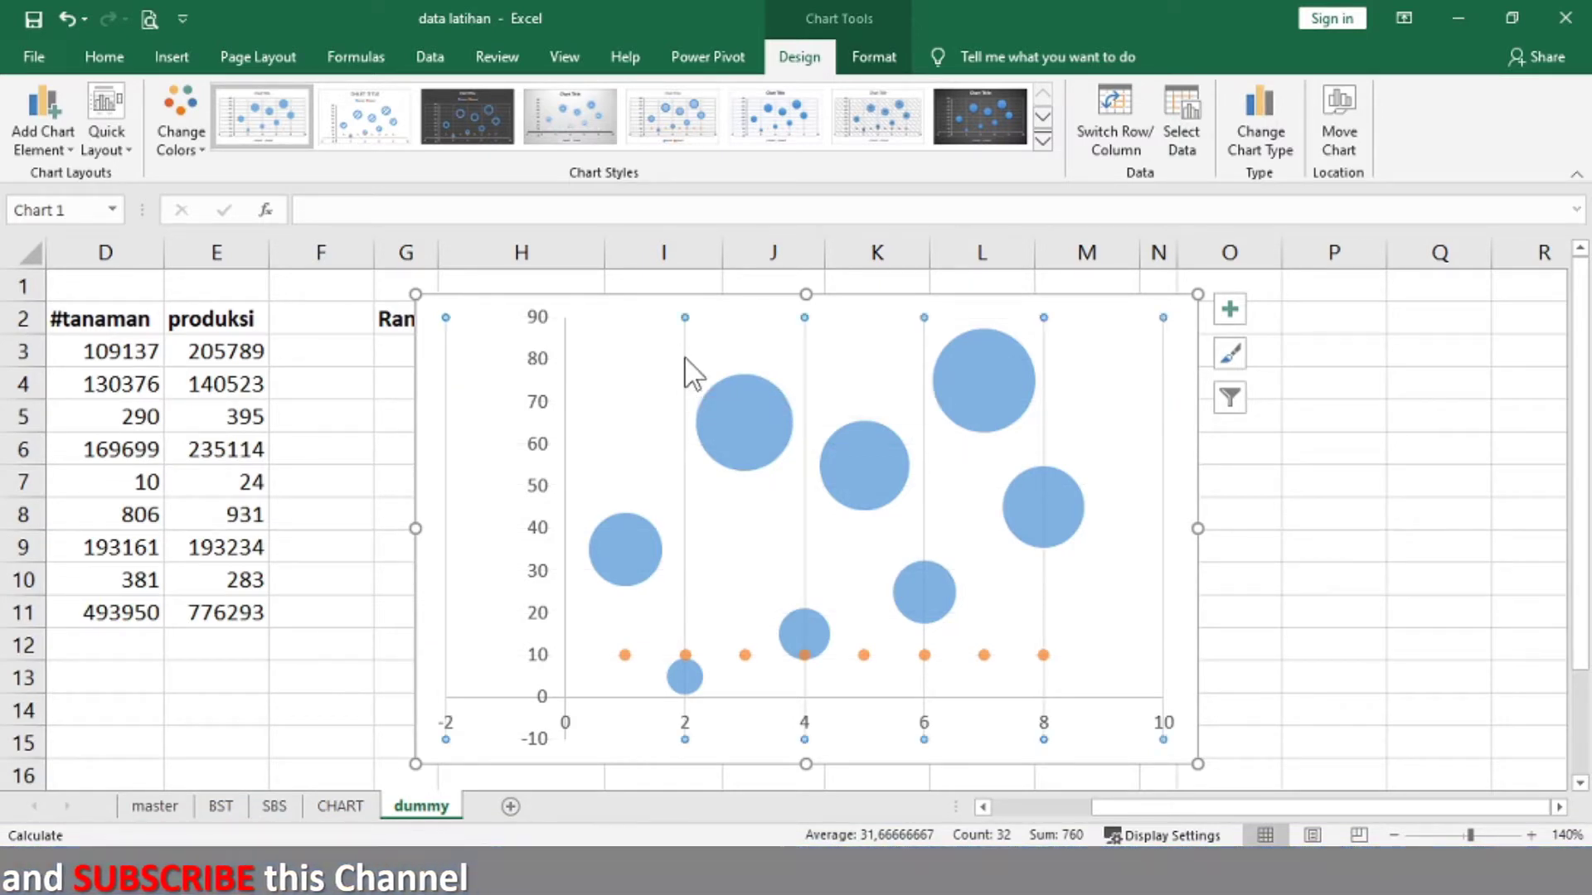
key(Delete)
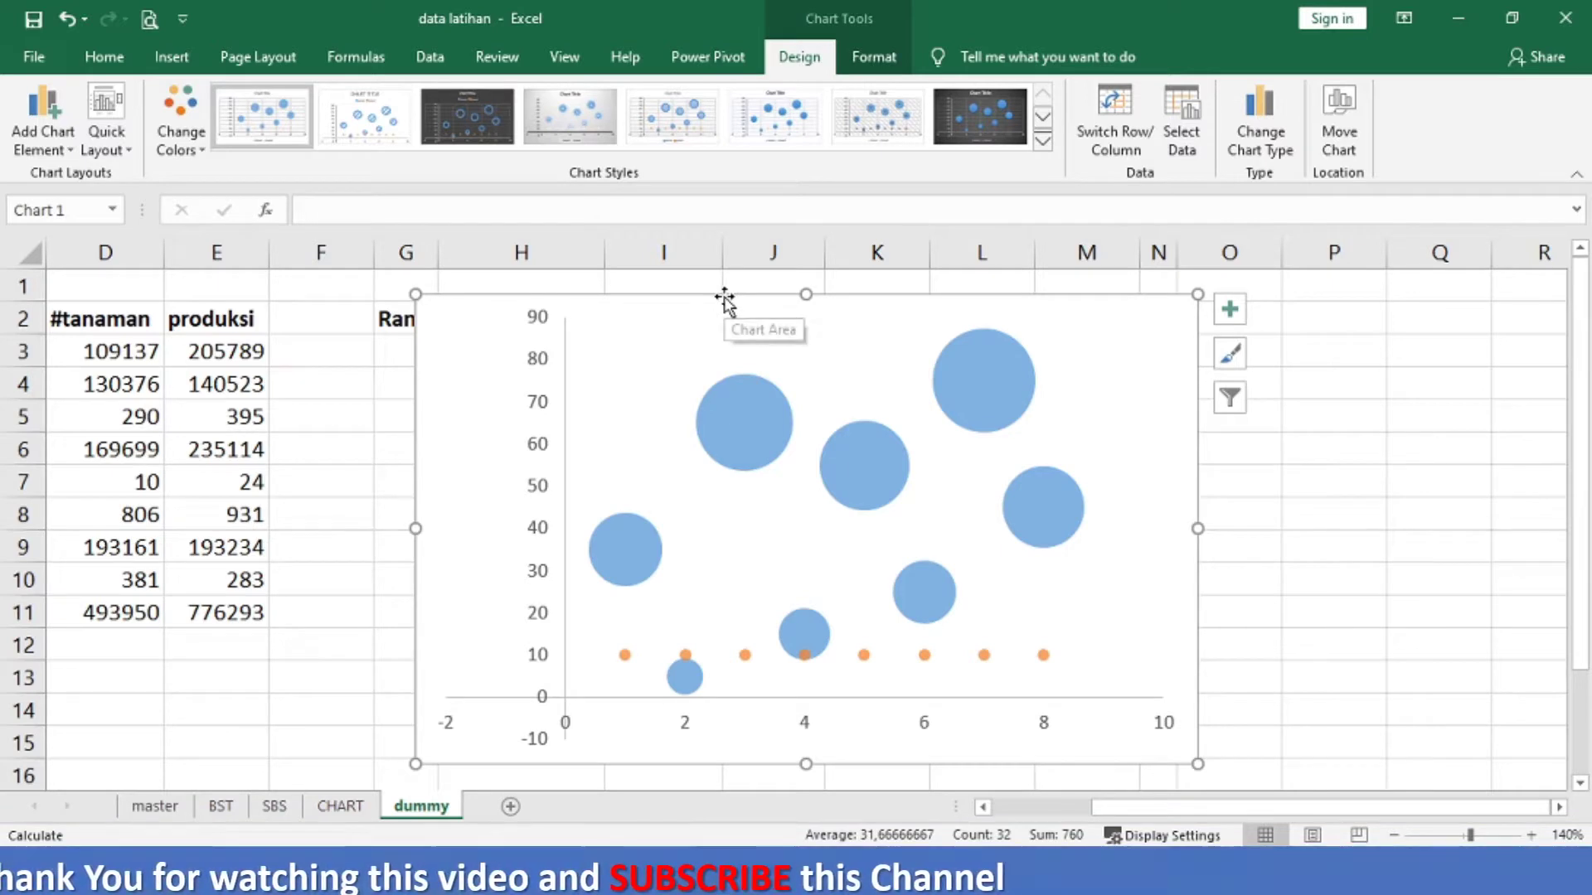
Step: Move the bubble chart just below the data table and exclude Series2 in its data source
drag(724, 297, 749, 600)
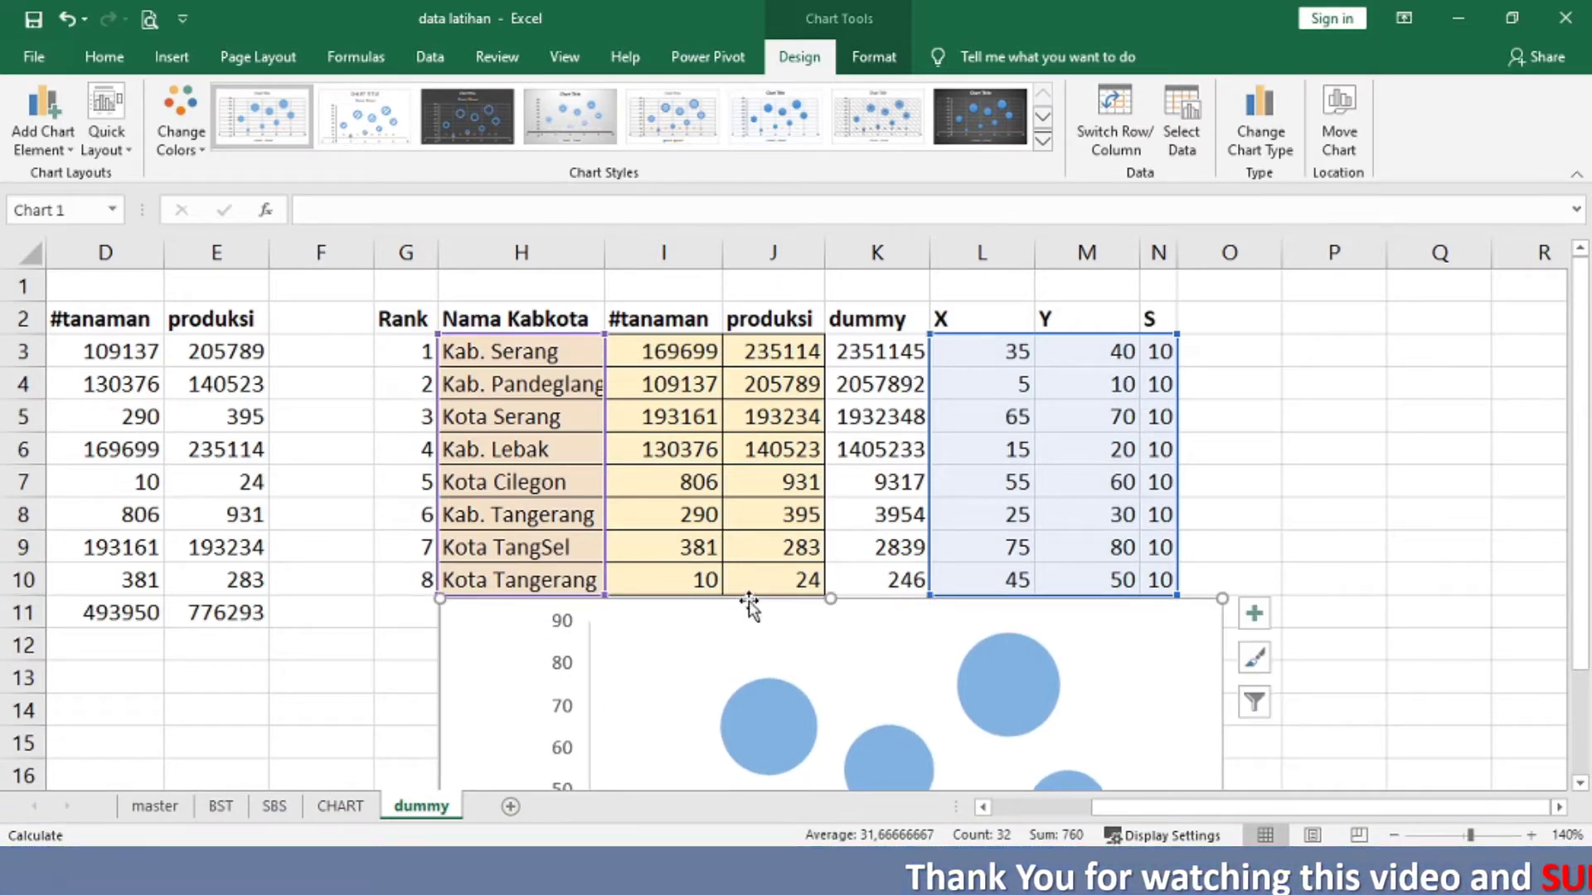
click(1180, 116)
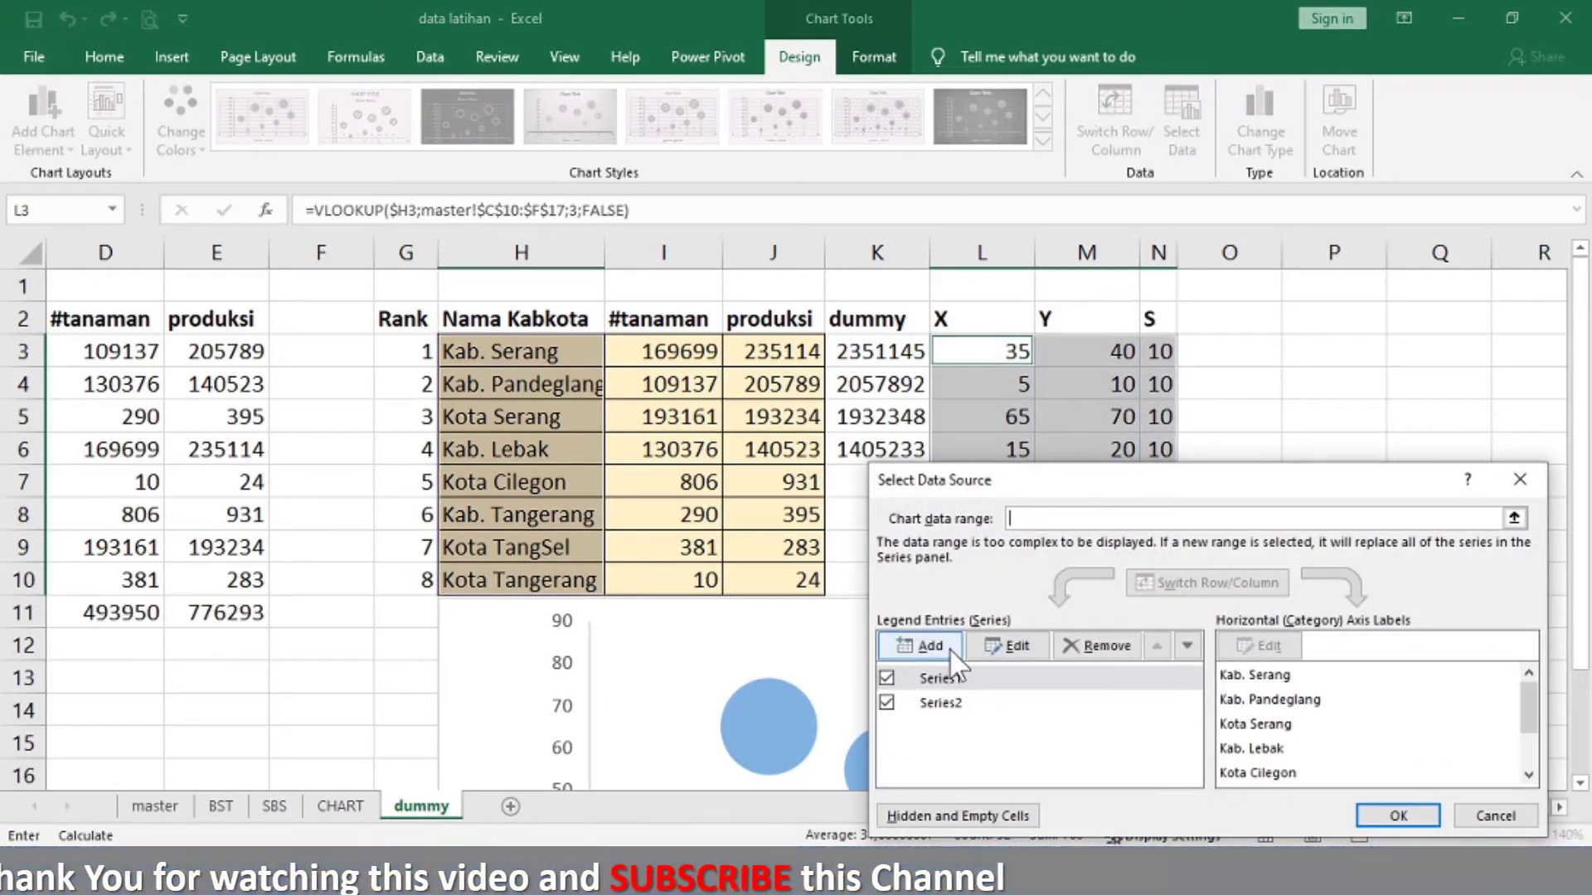
click(888, 703)
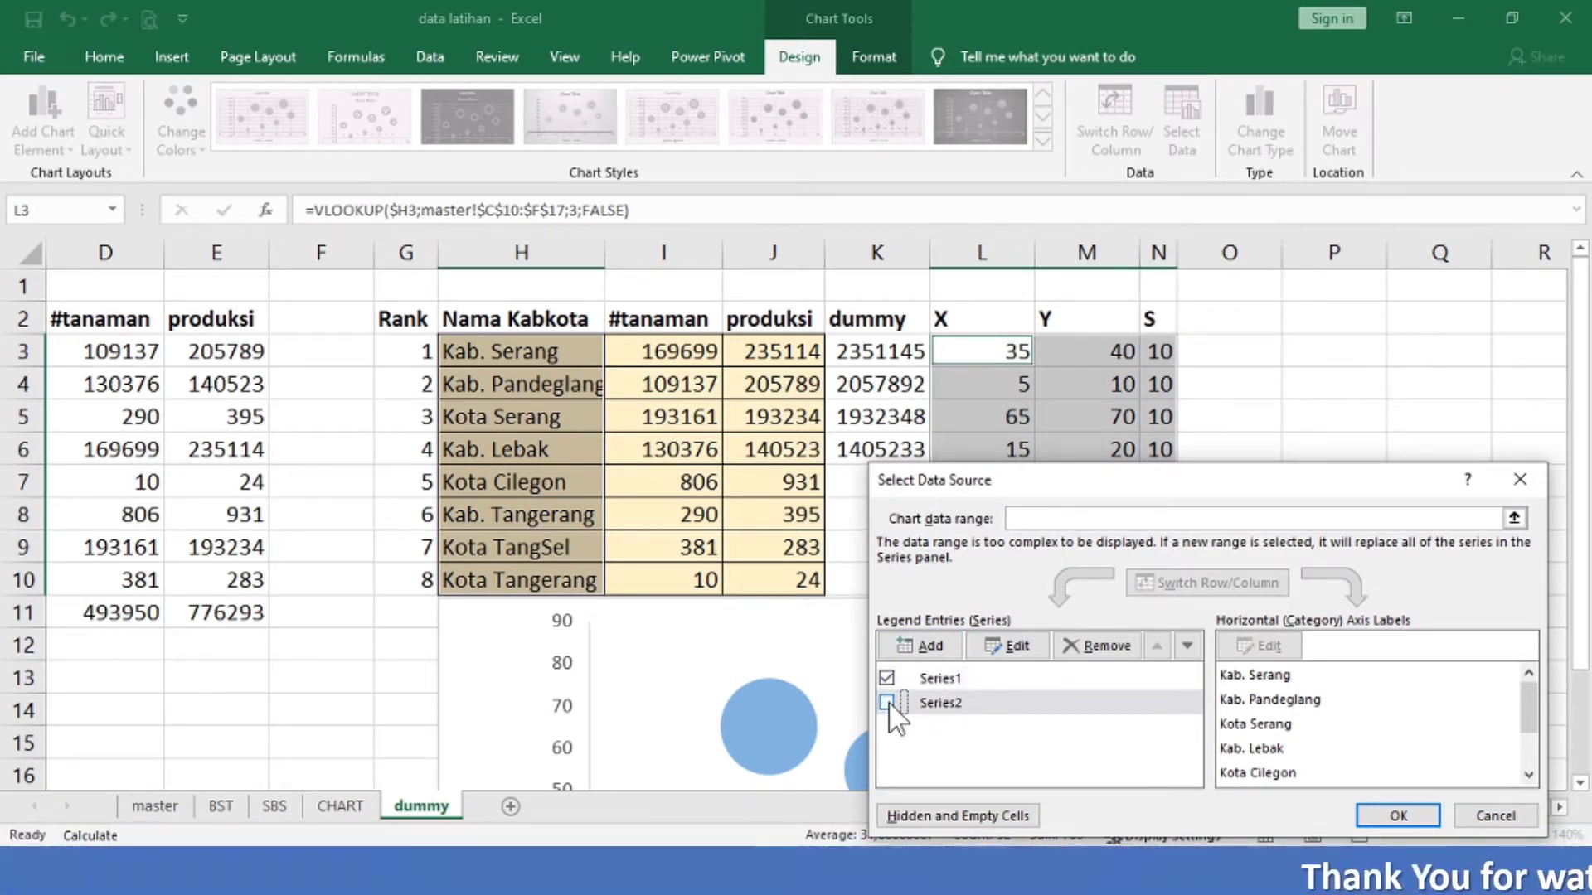
Step: Edit Series1 and set its series name to the Nama Kabkota range H3:H10 on the dummy sheet
click(939, 680)
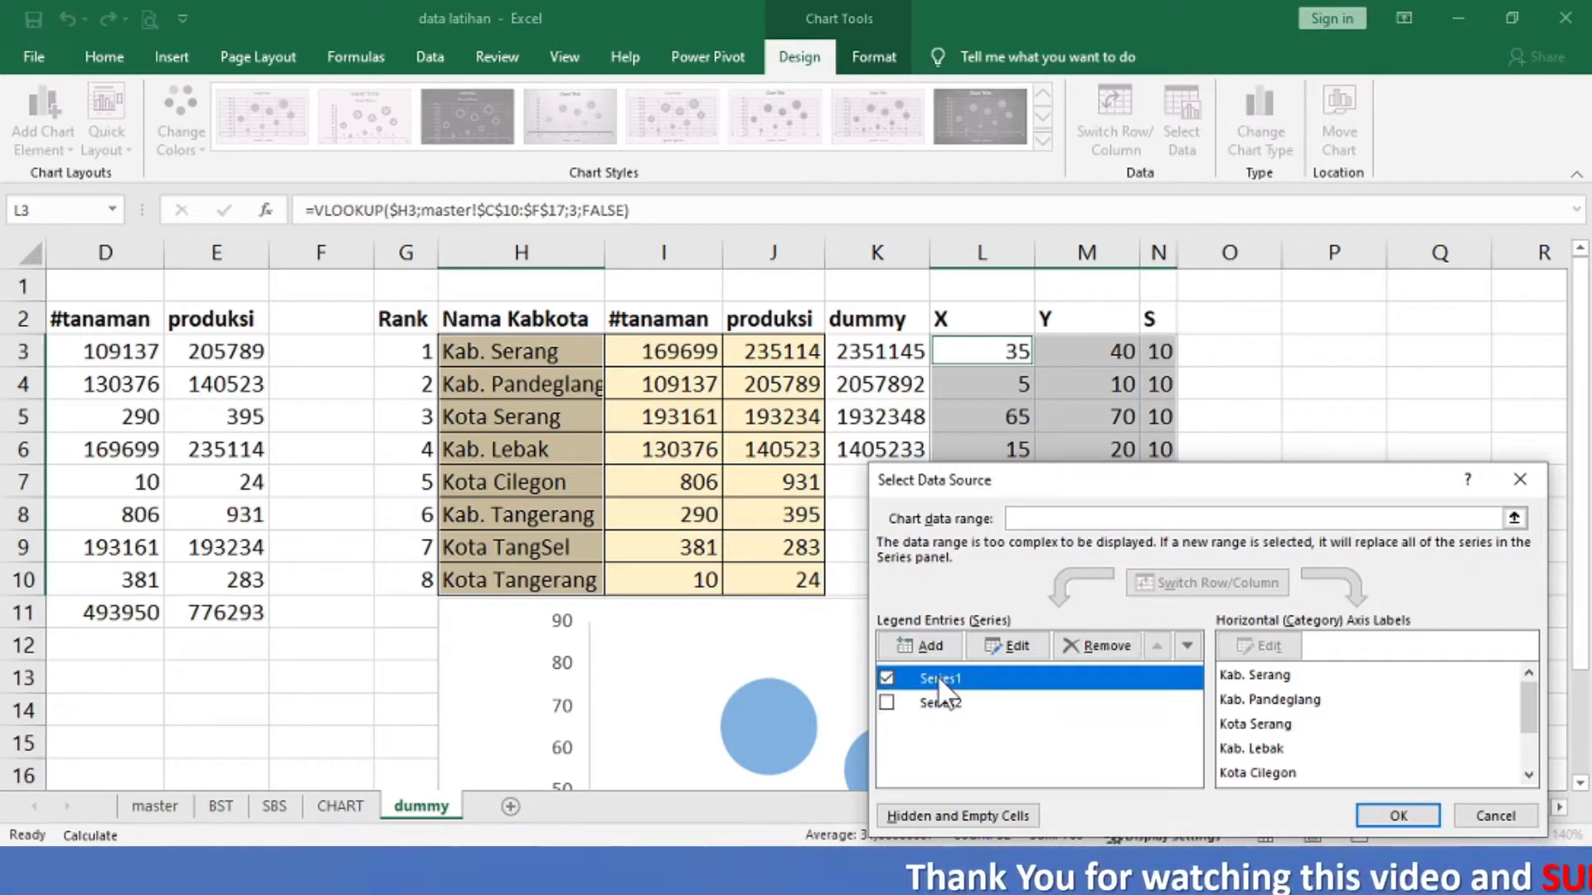
click(1013, 643)
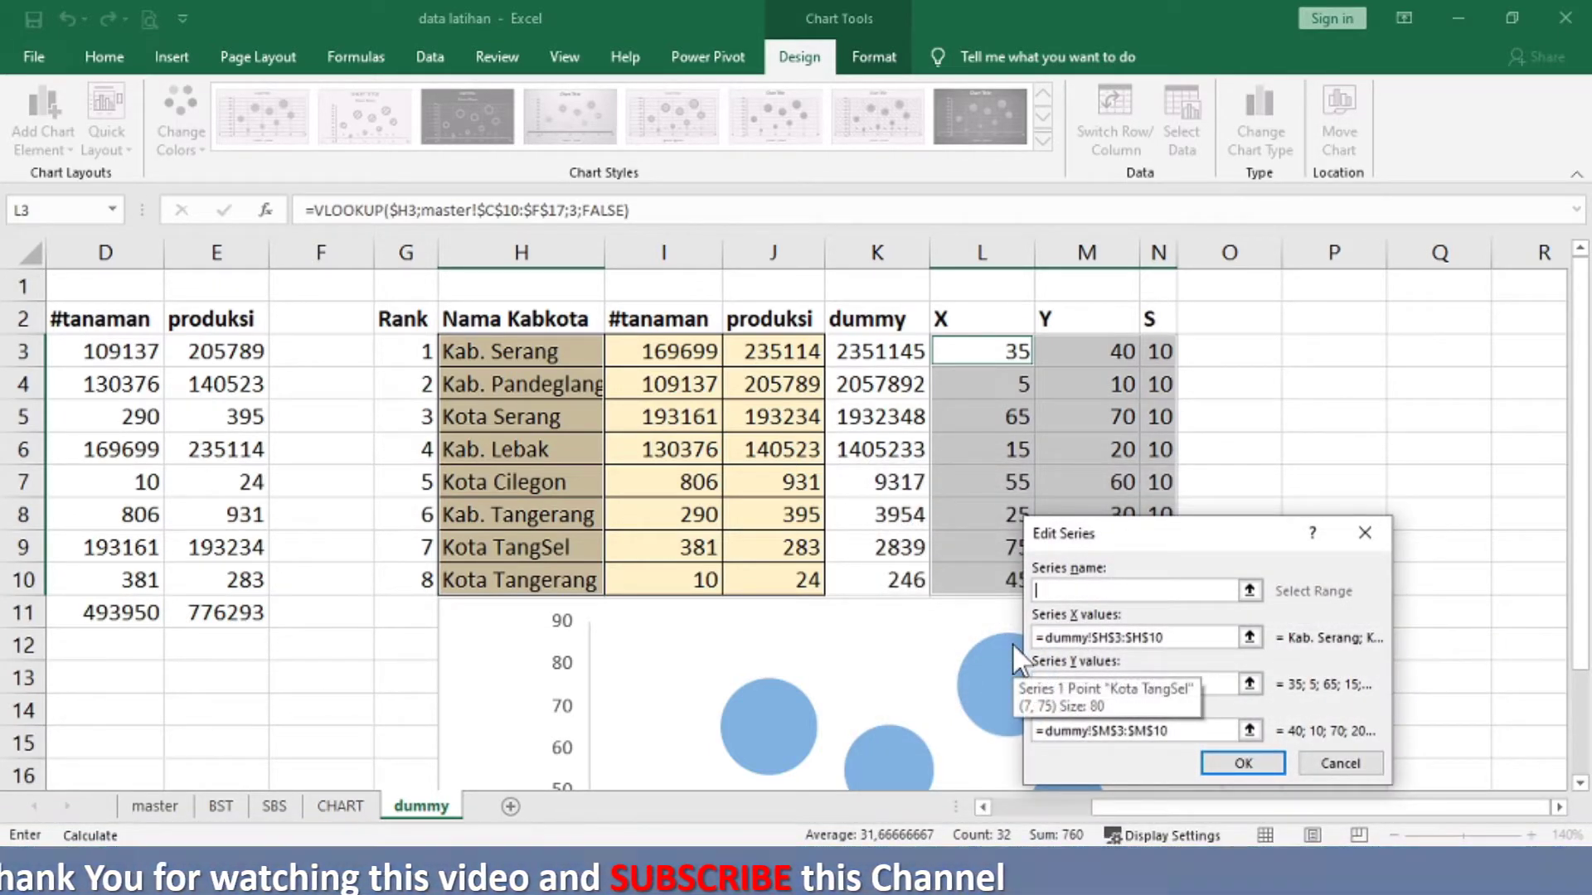
click(507, 350)
key(shift+Down)
key(shift+Down)
key(shift+Down)
key(shift+Down)
key(shift+Down)
key(shift+Down)
key(shift+Down)
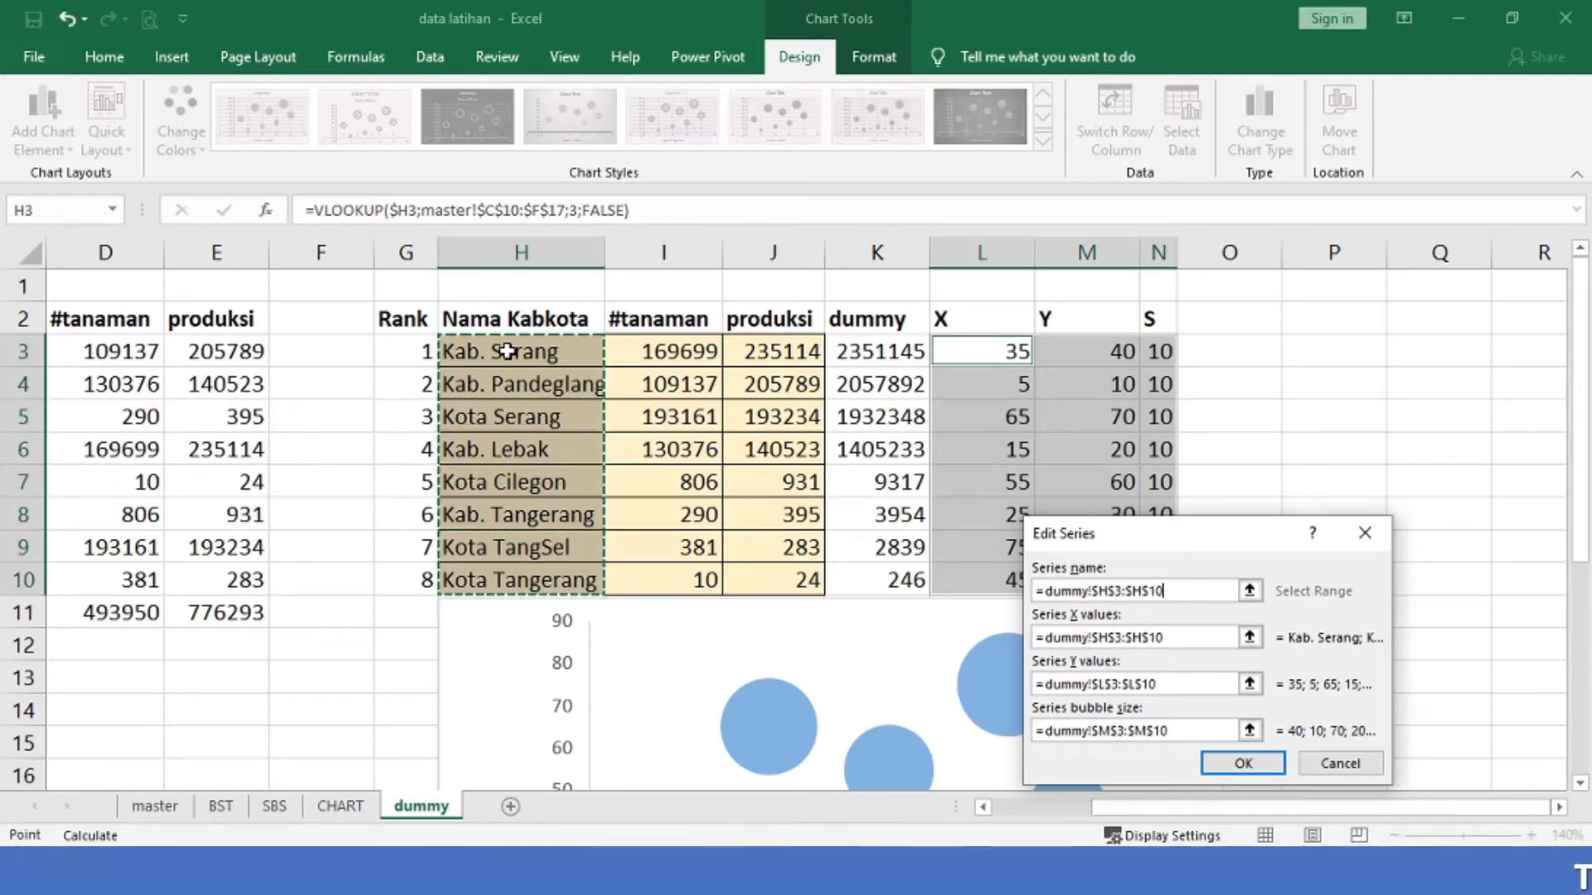
Step: Replace the series X values with the X column range L3:L10
click(1170, 637)
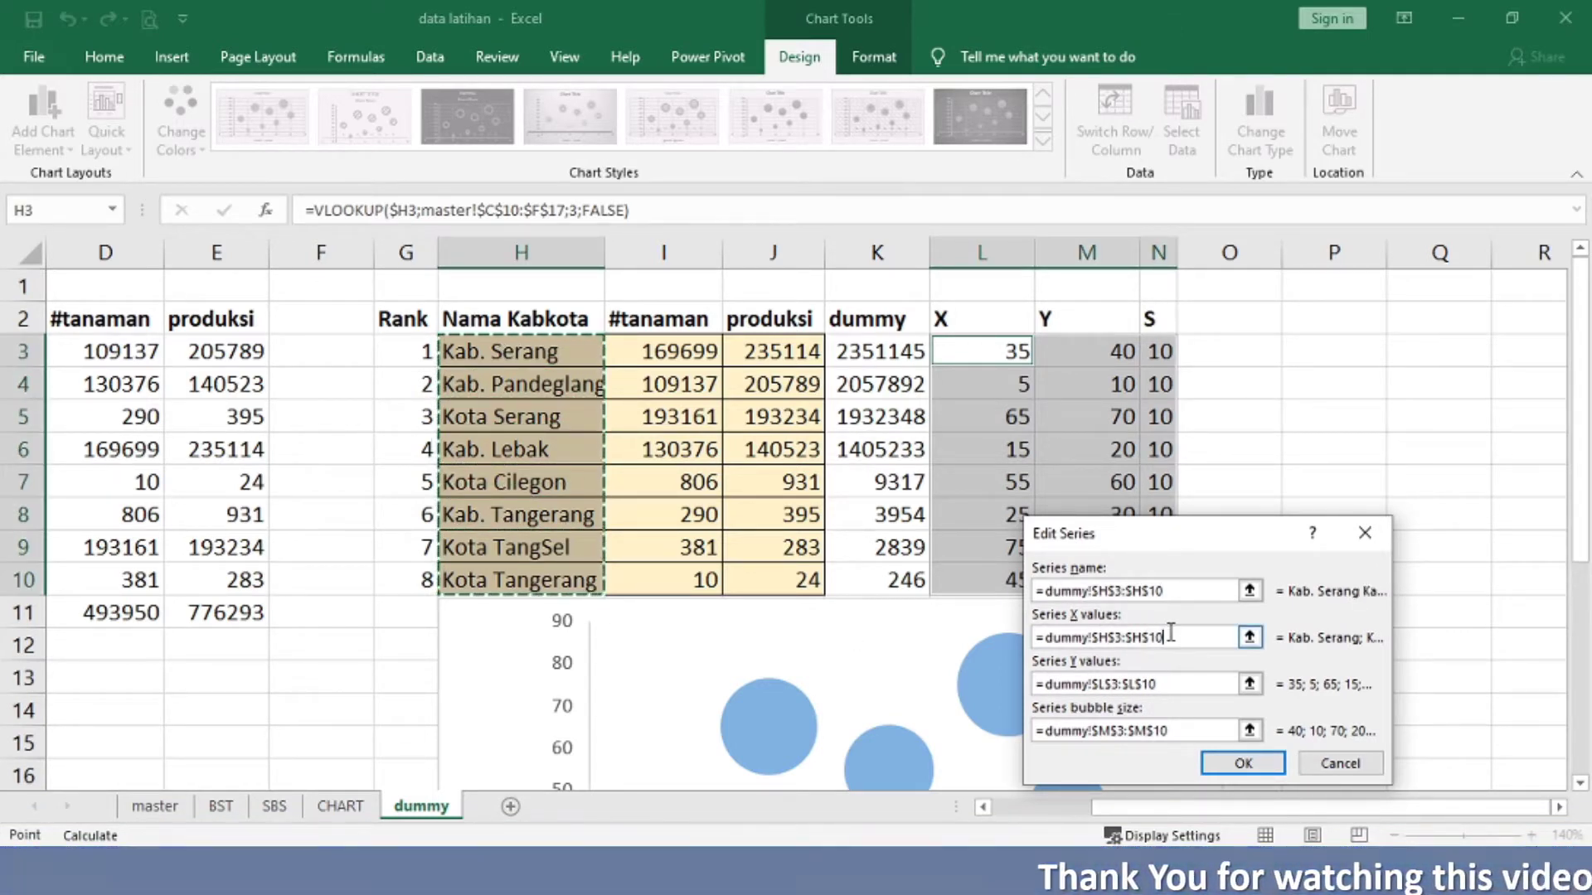
drag(1170, 637, 1013, 633)
key(BackSpace)
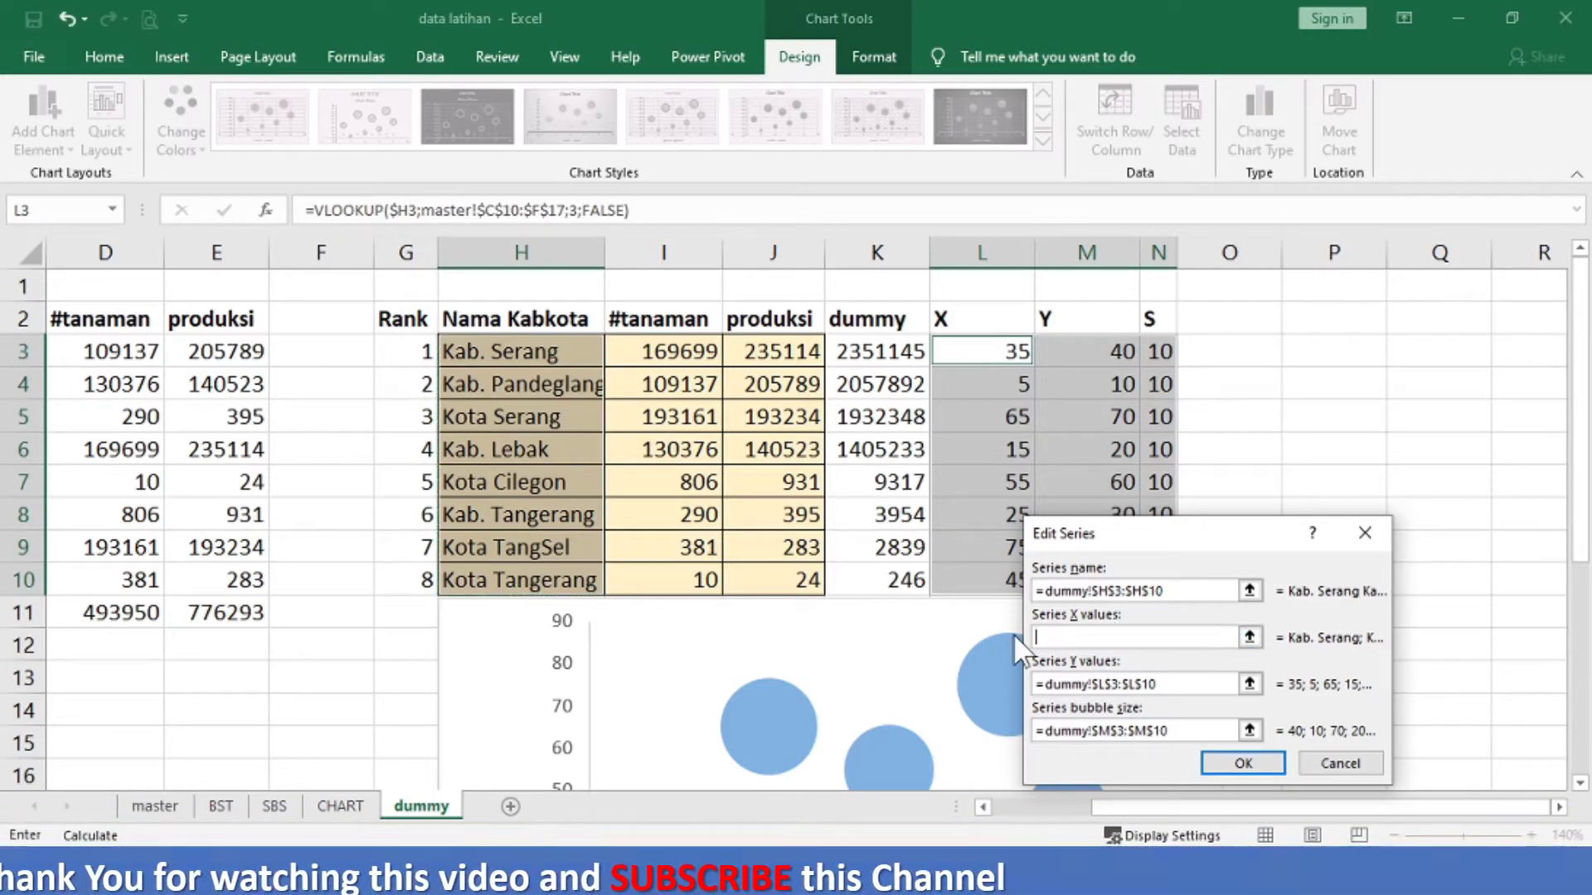
click(989, 347)
key(shift+Down)
key(shift+Down)
key(shift+Down)
key(shift+Down)
key(shift+Down)
key(shift+Down)
key(shift+Down)
key(shift+Down)
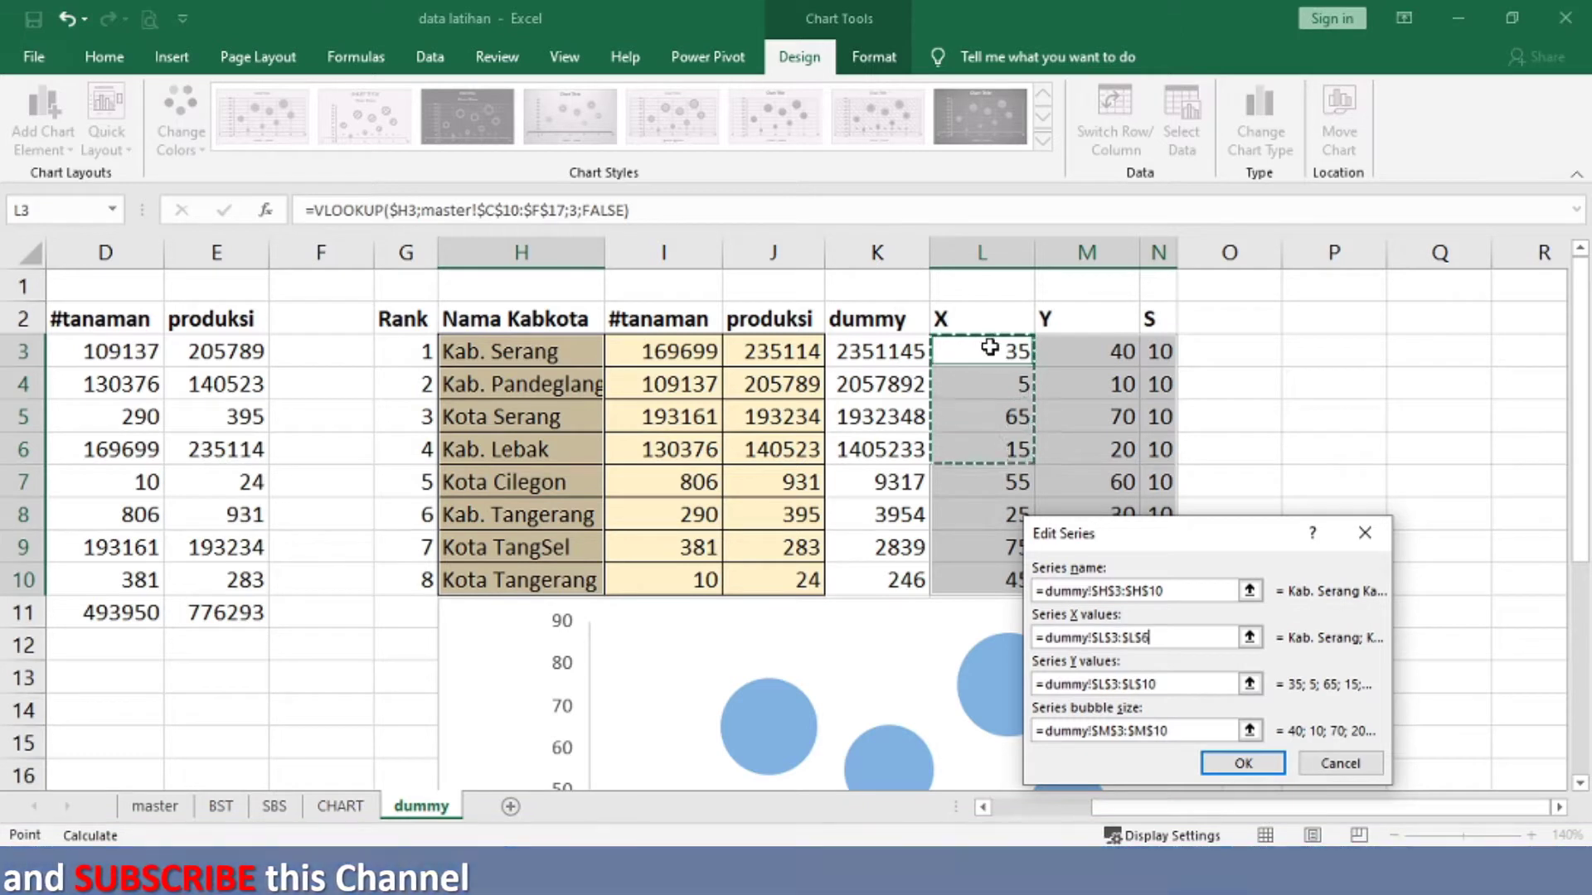
key(shift+Up)
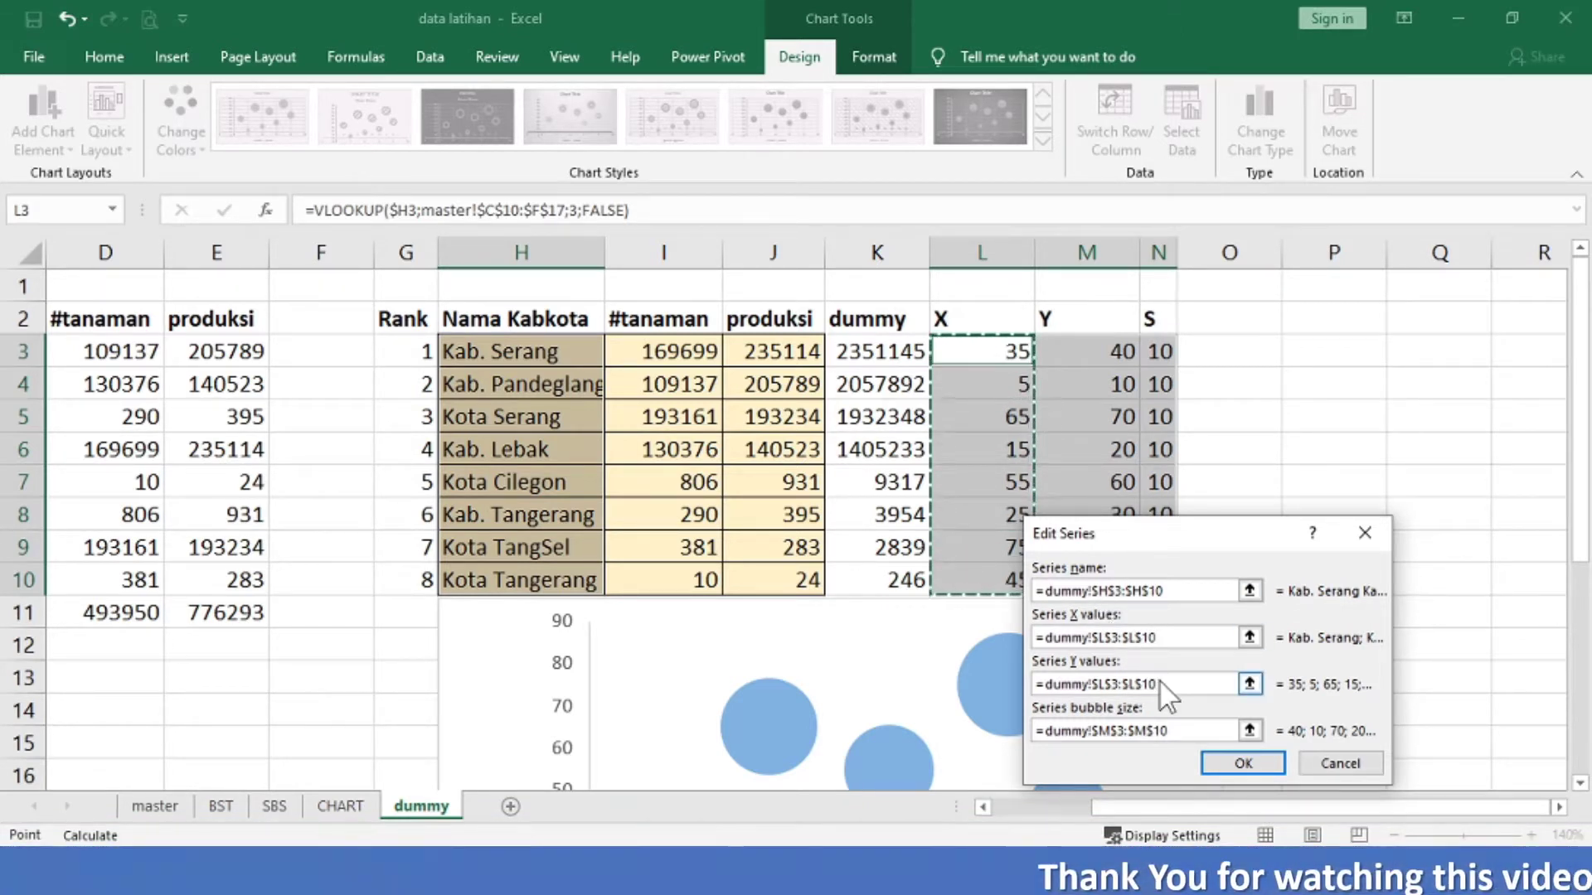
Step: Replace the series Y values with the Y column range M3:M10
double_click(1049, 685)
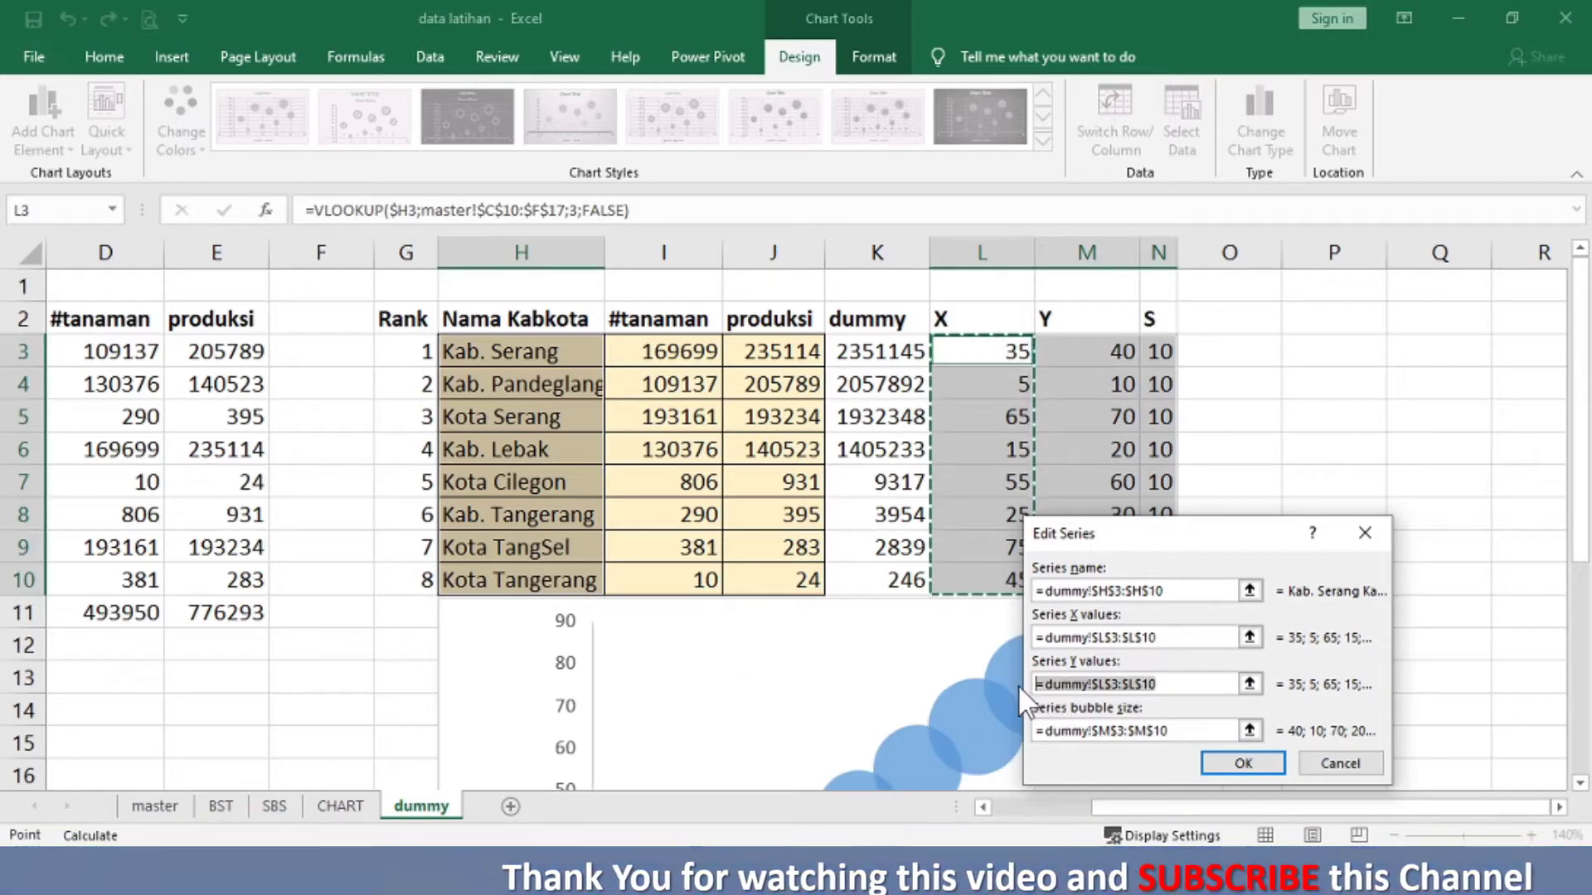
key(BackSpace)
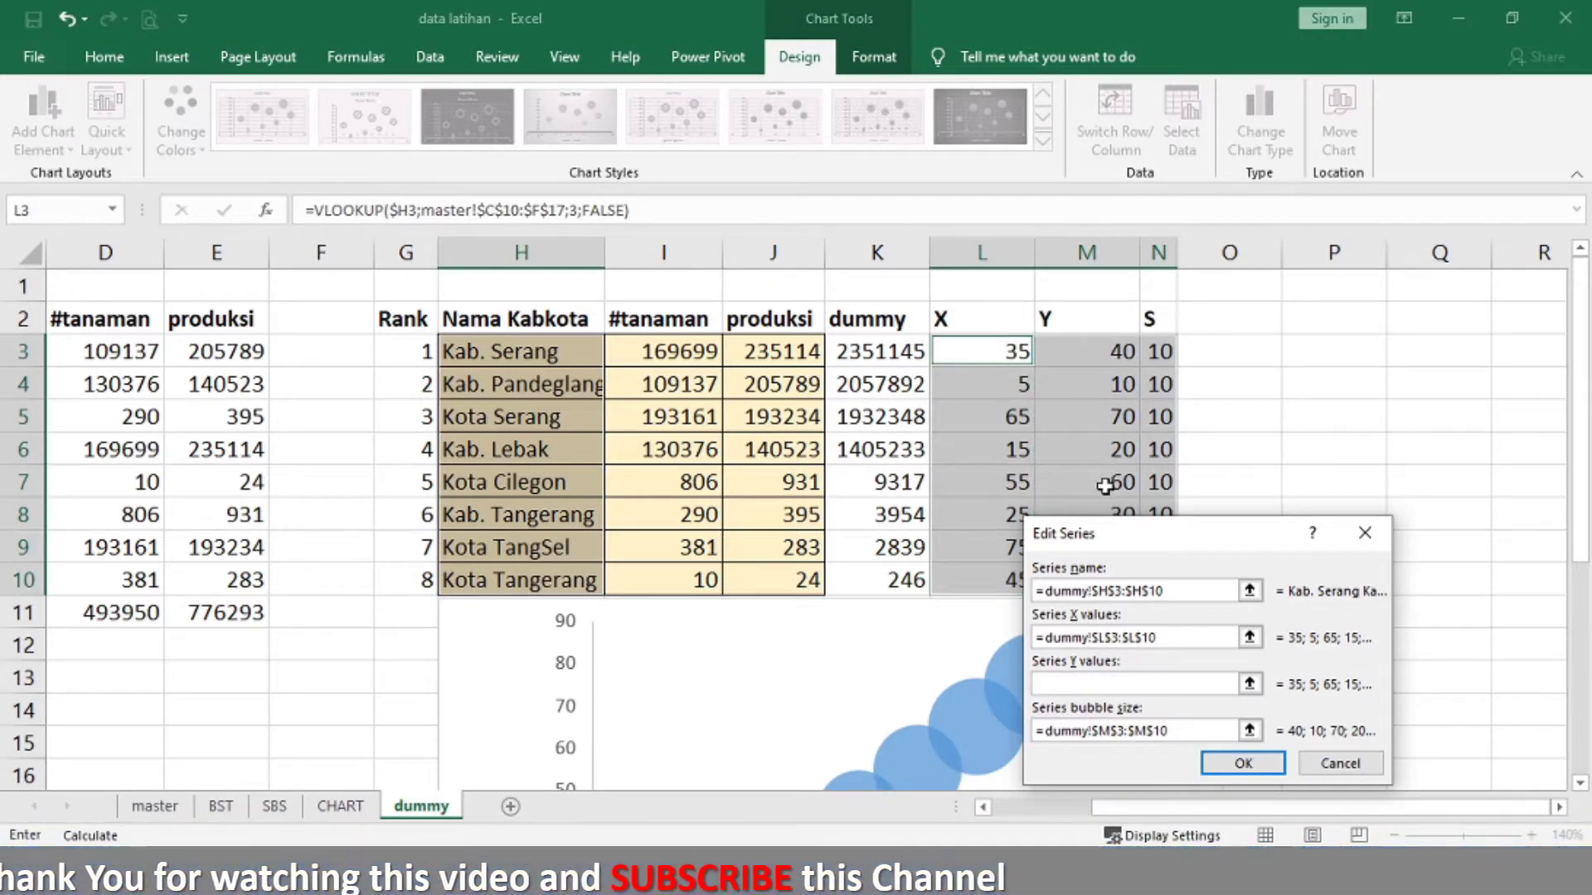
drag(1147, 544, 1308, 519)
click(1098, 352)
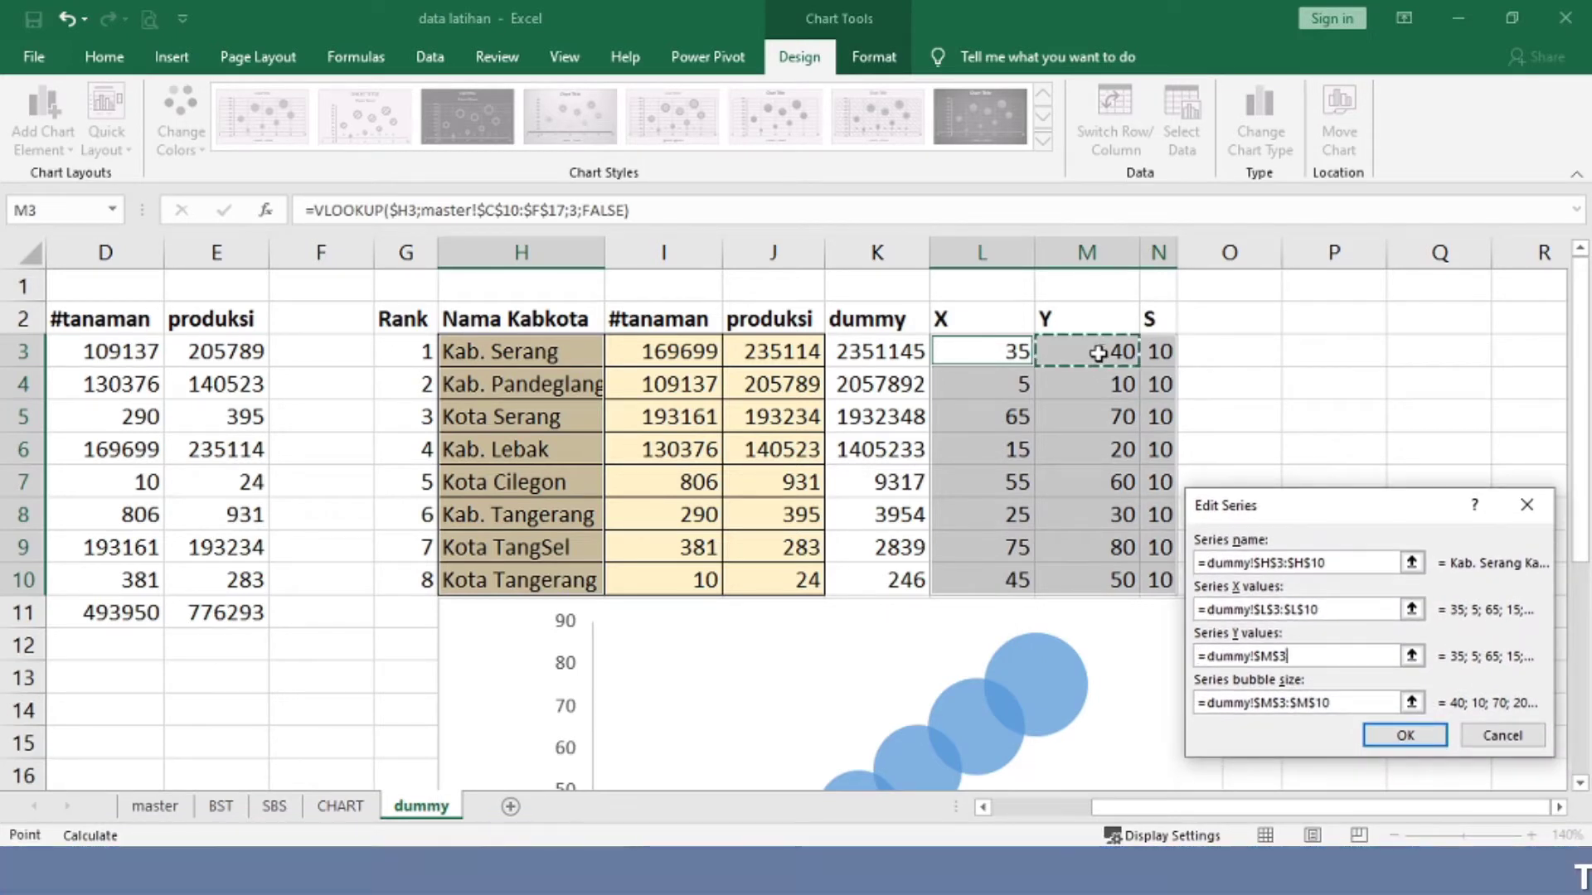
key(shift+Down)
key(shift+Down)
key(shift+Down)
key(shift+Down)
key(shift+Down)
key(shift+Down)
key(shift+Down)
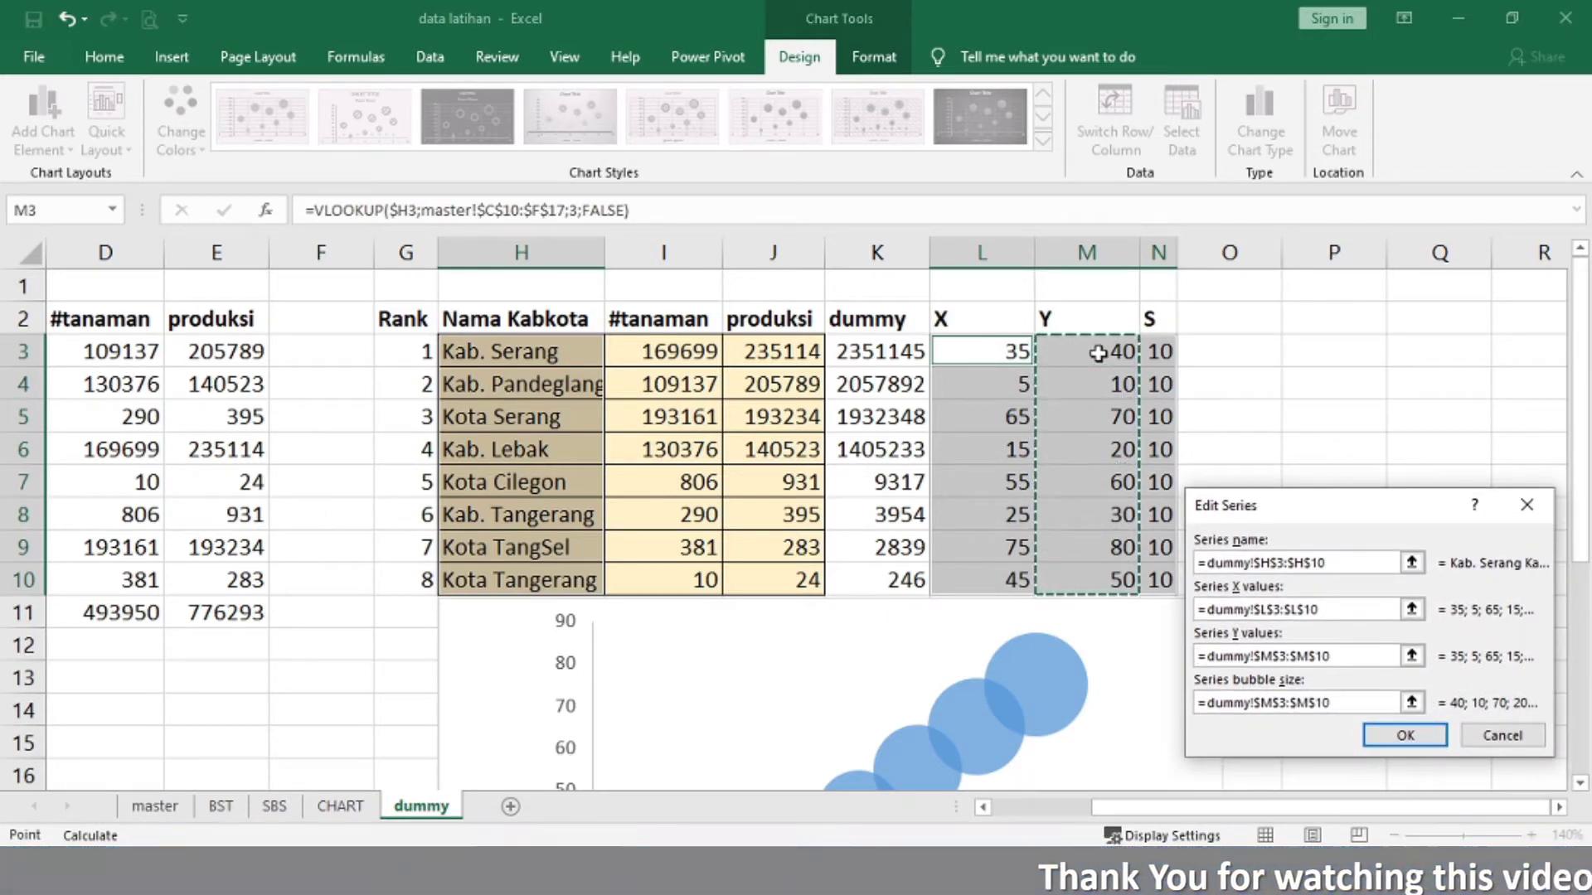
Step: Replace the series bubble size with the S column range N3:N10 and accept the series changes
click(1320, 705)
drag(1318, 707, 1194, 704)
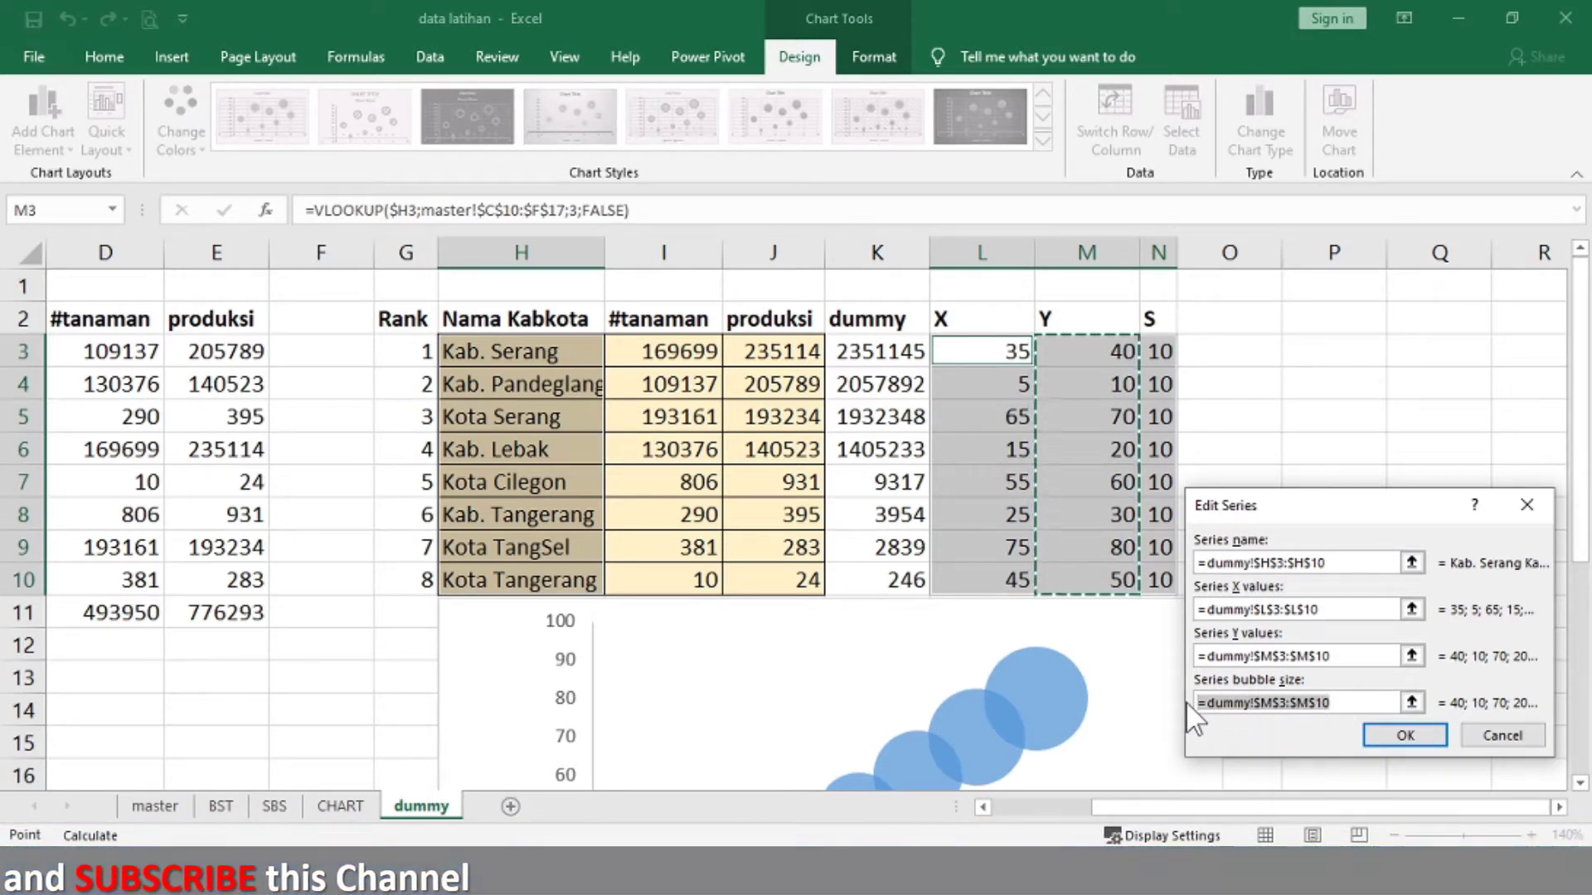
key(BackSpace)
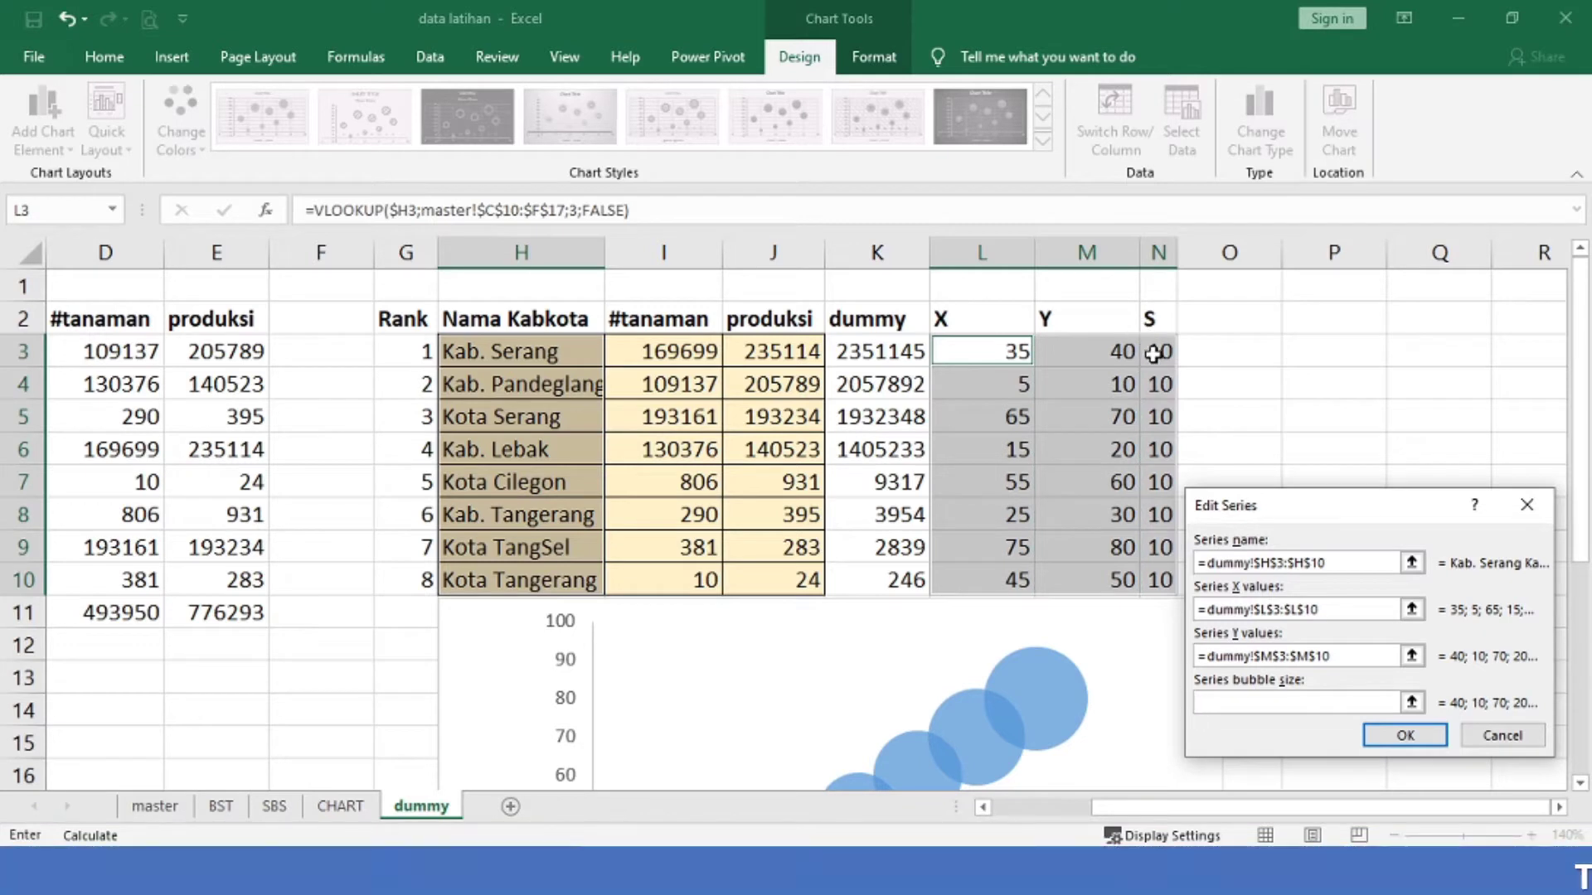
drag(1149, 345, 1161, 568)
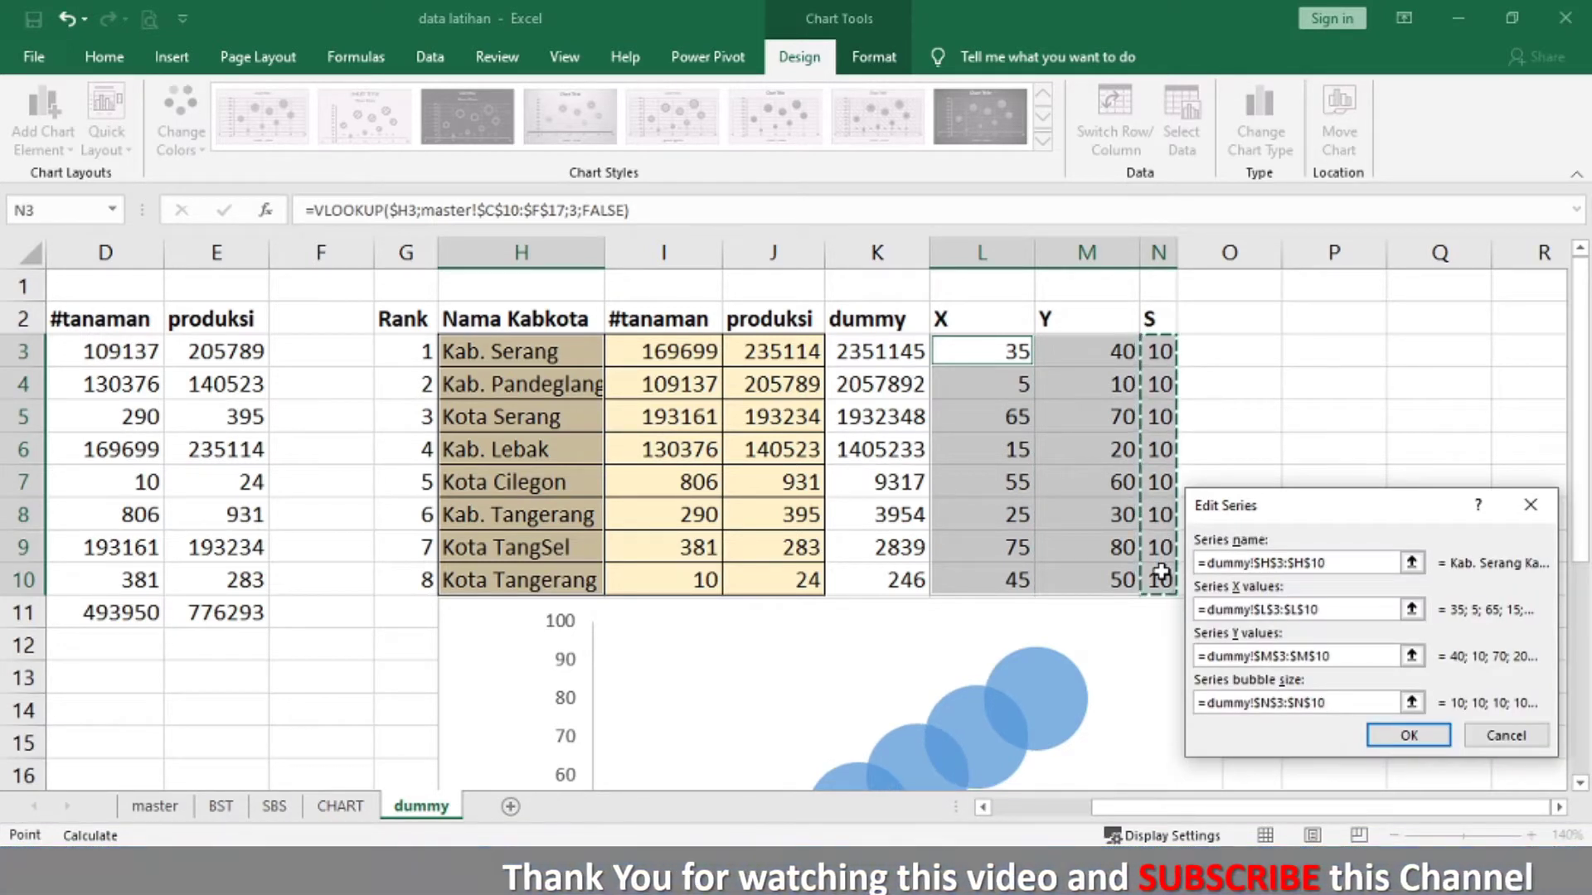
click(1413, 735)
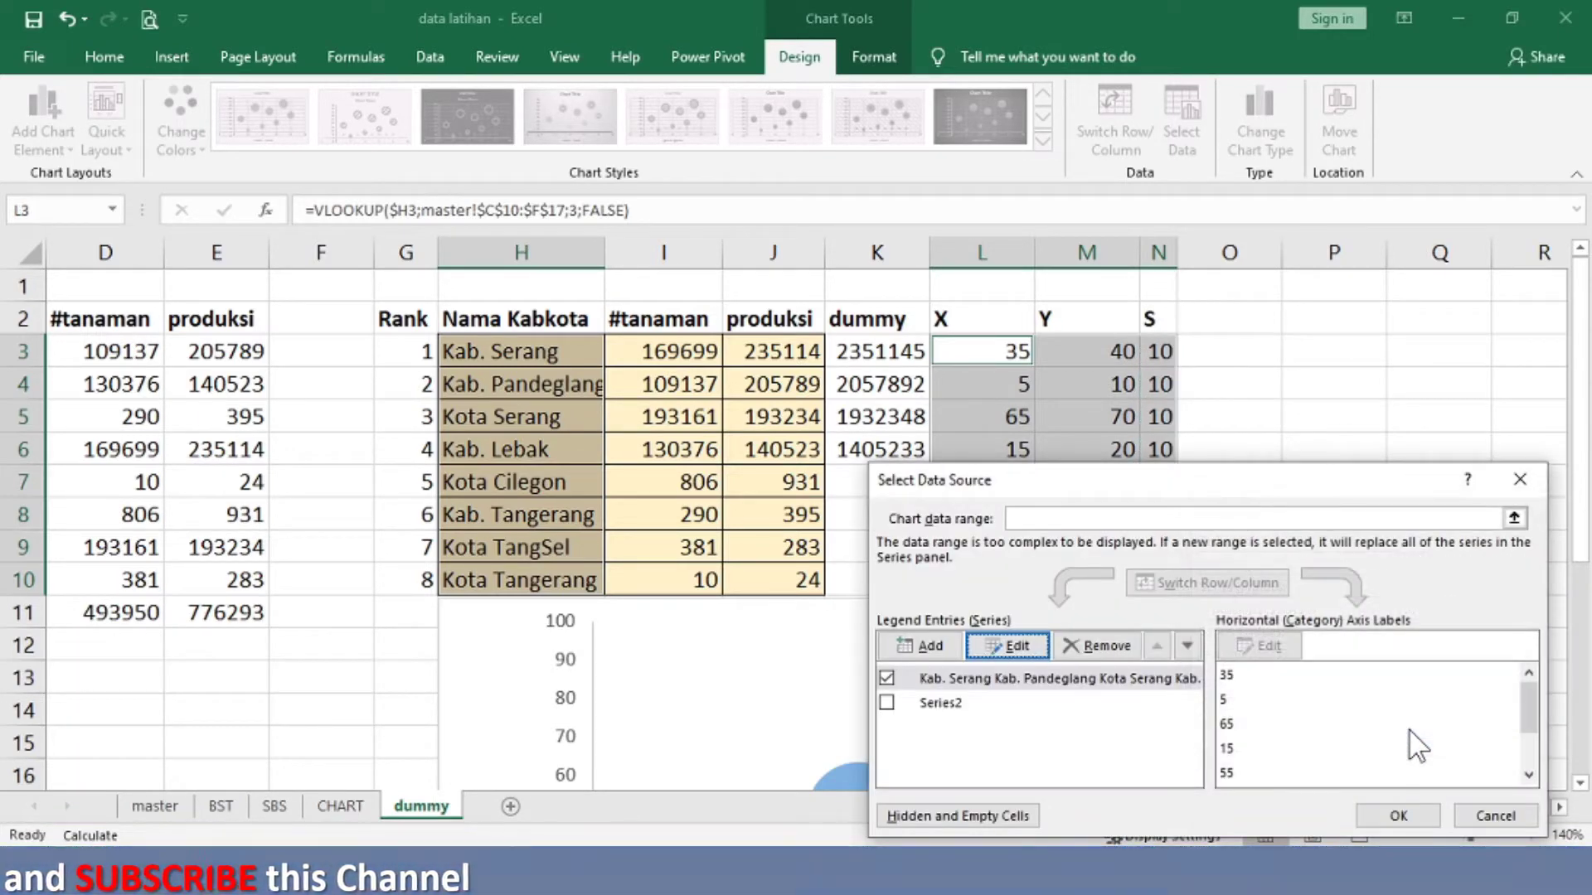
Step: Remove Series2 from the chart's data source and apply the changes
click(1066, 703)
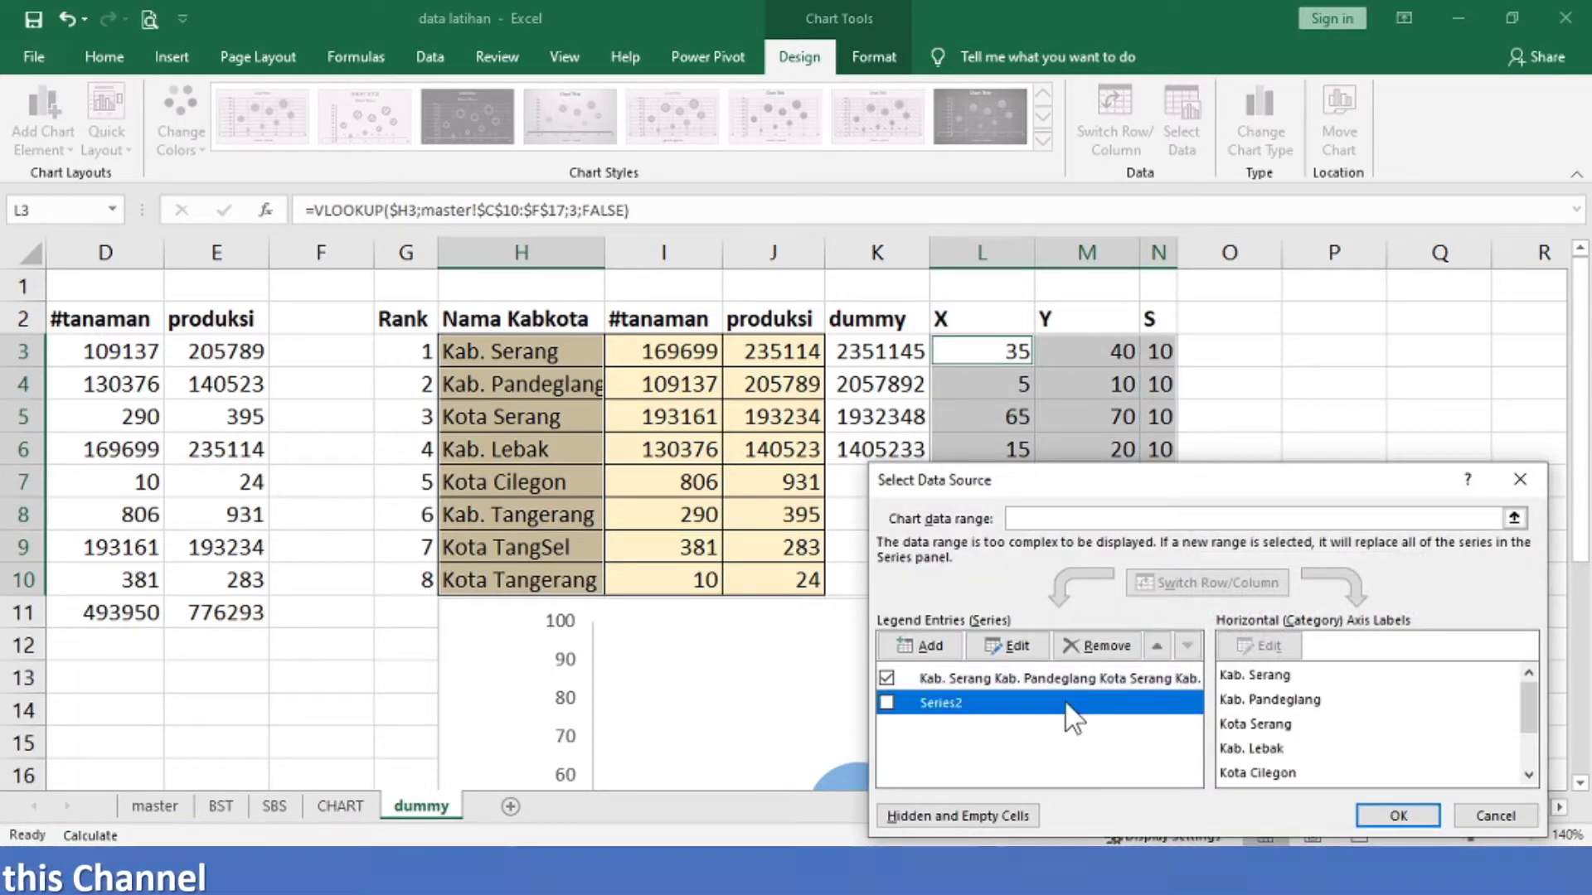
click(1113, 646)
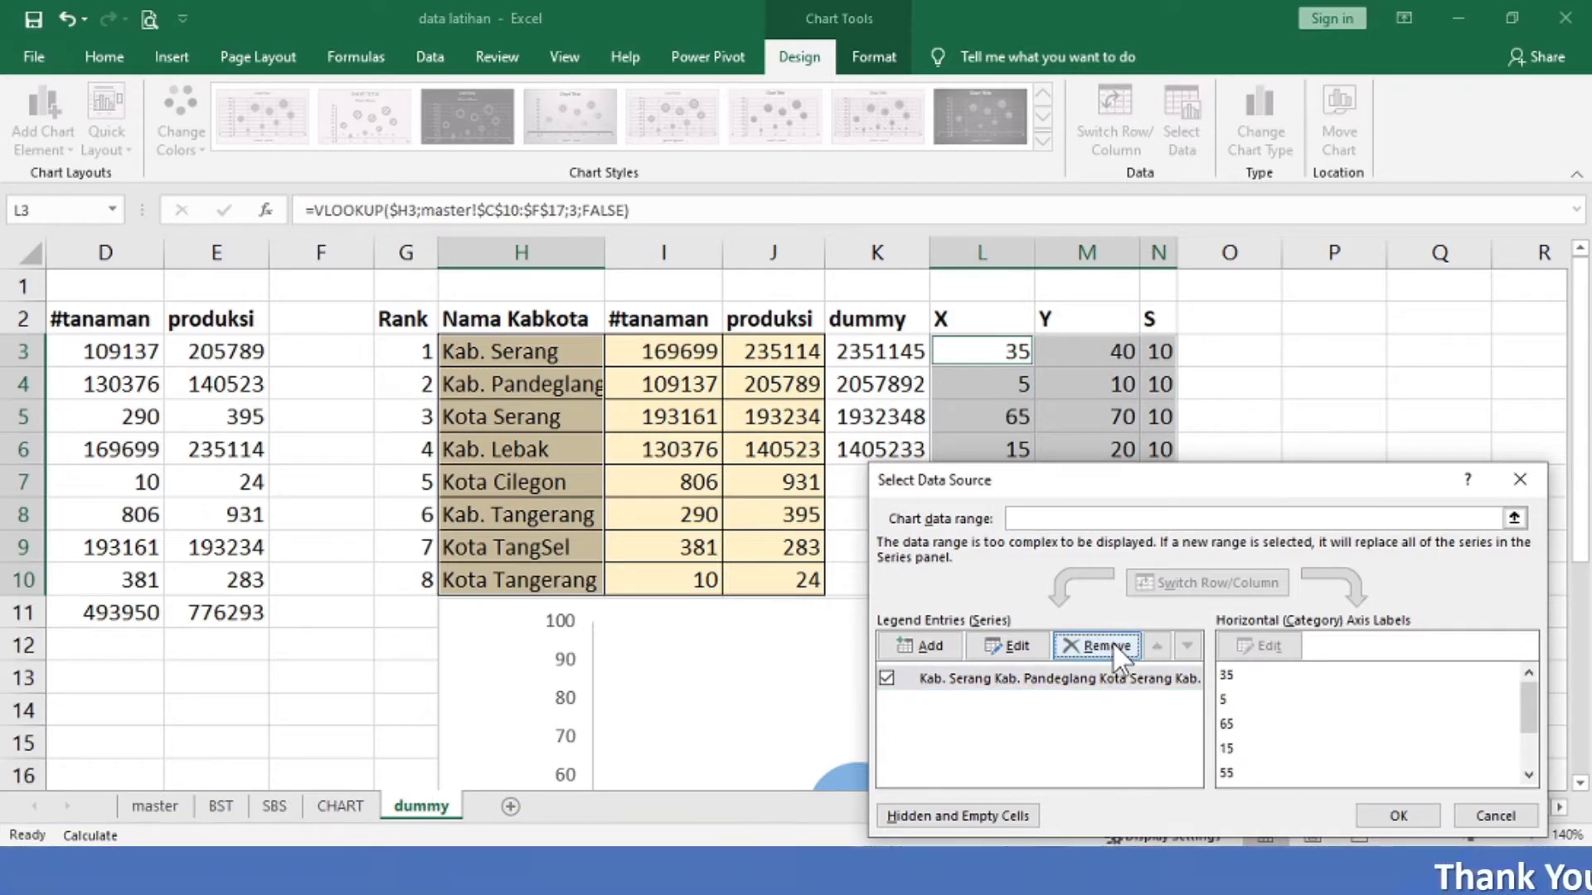
click(1396, 816)
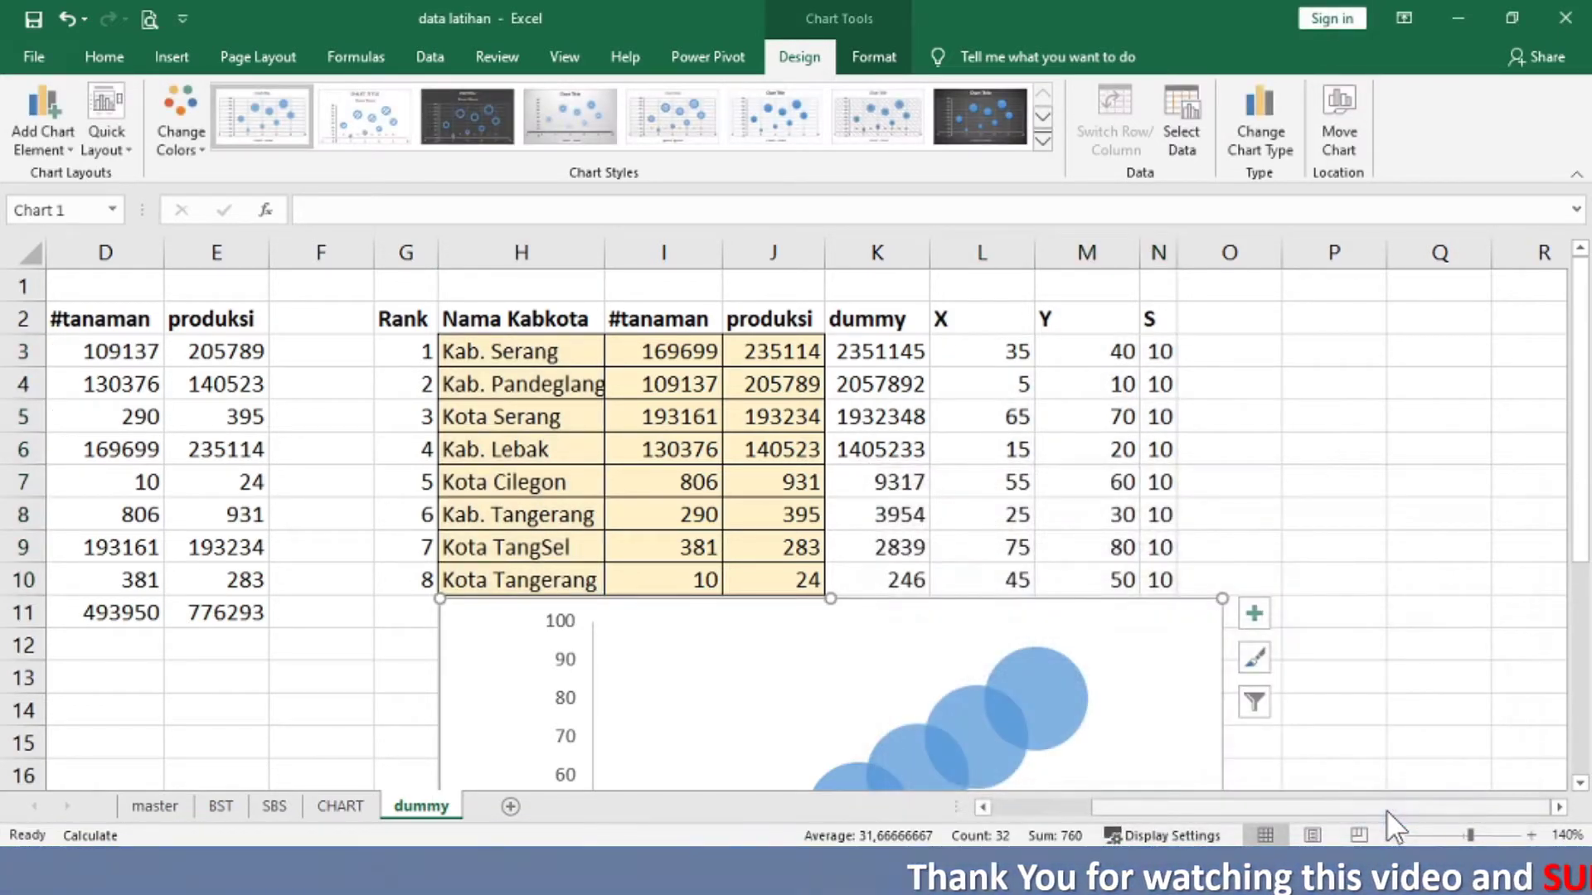
Step: Set the bounds of the chart's vertical axis to a minimum of 0 and a maximum of 100
click(1580, 783)
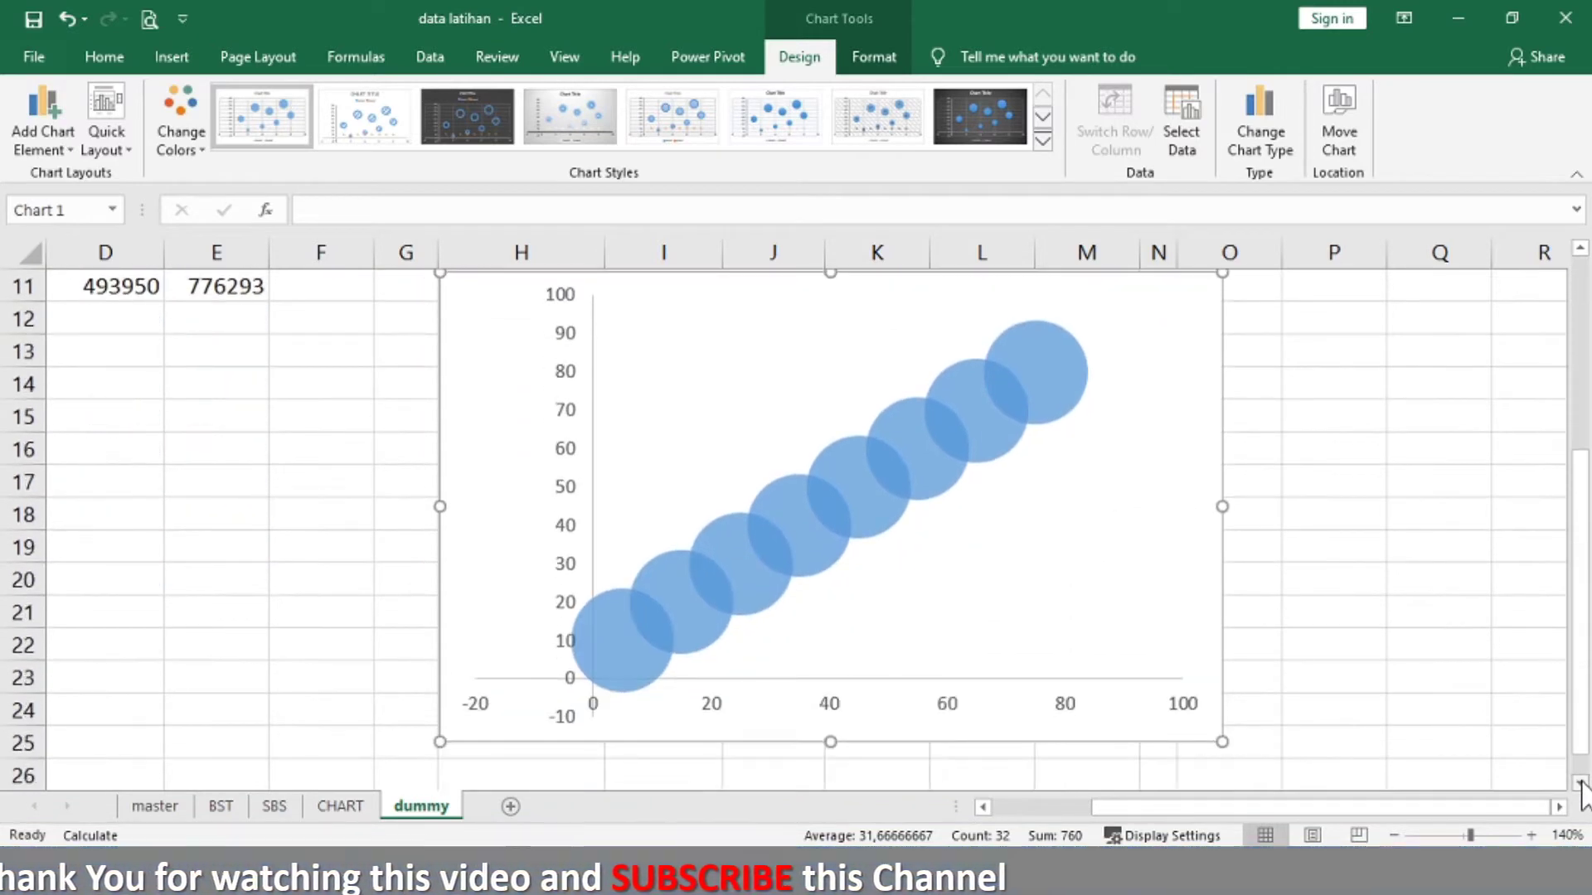
click(1581, 253)
click(1580, 252)
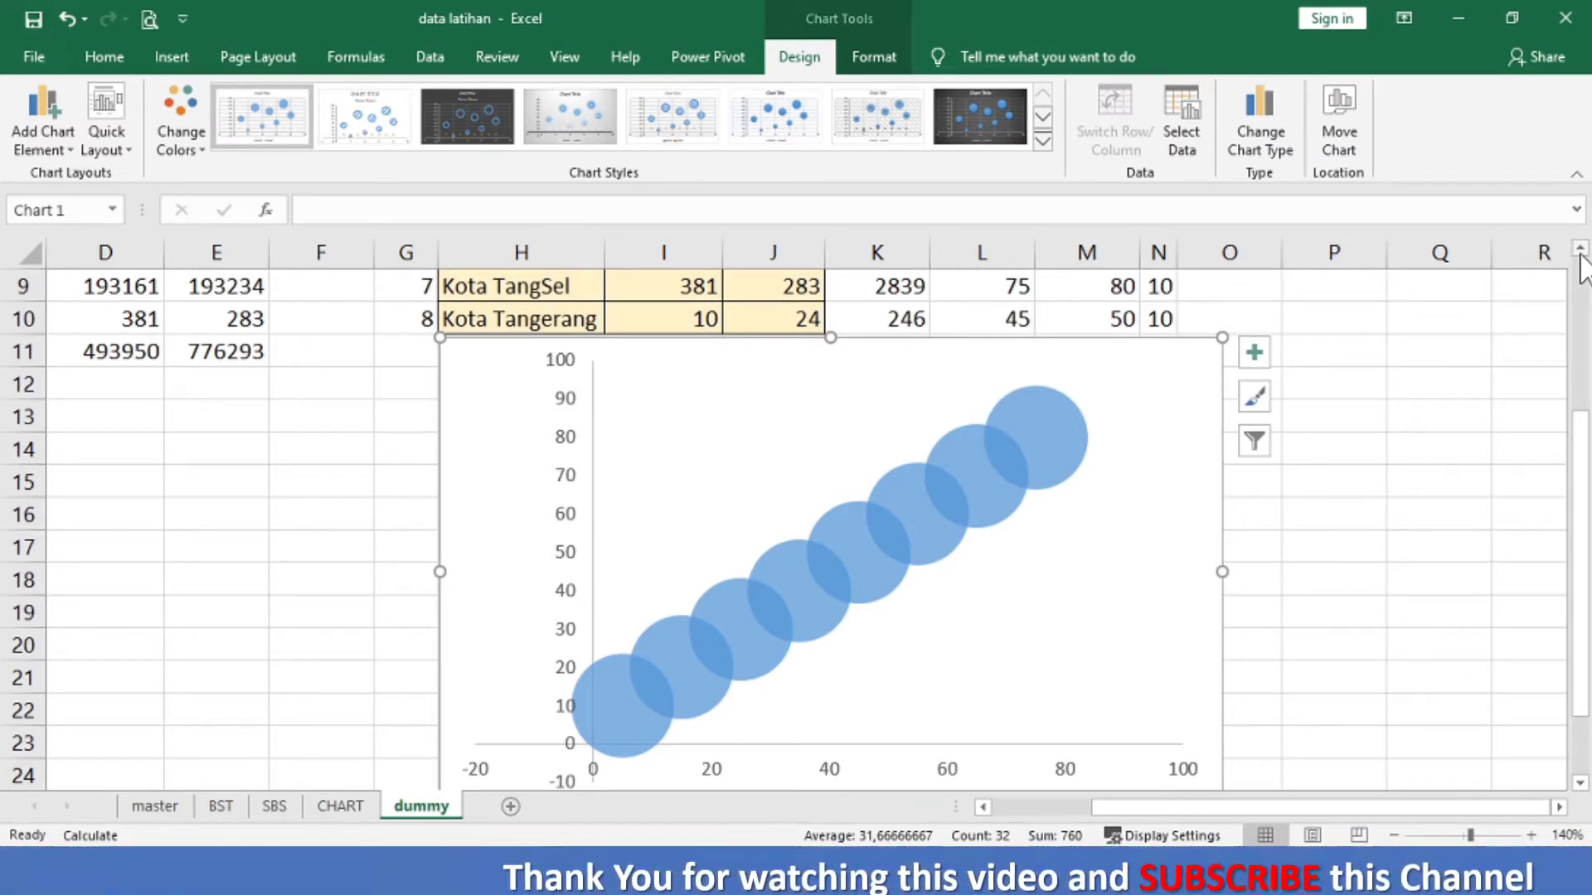
click(568, 476)
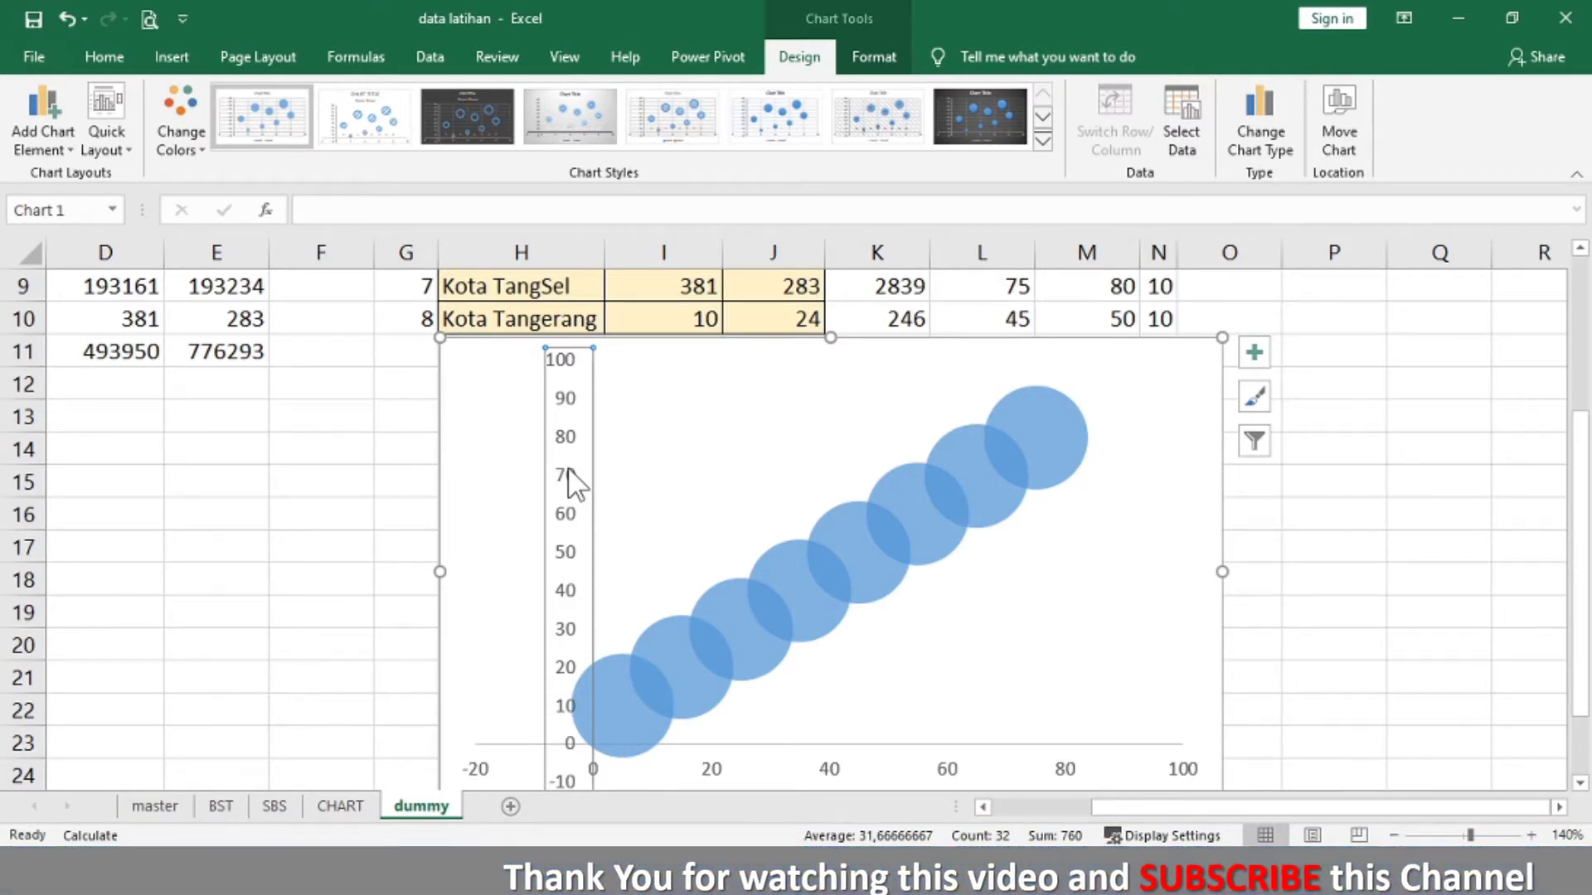
double_click(569, 476)
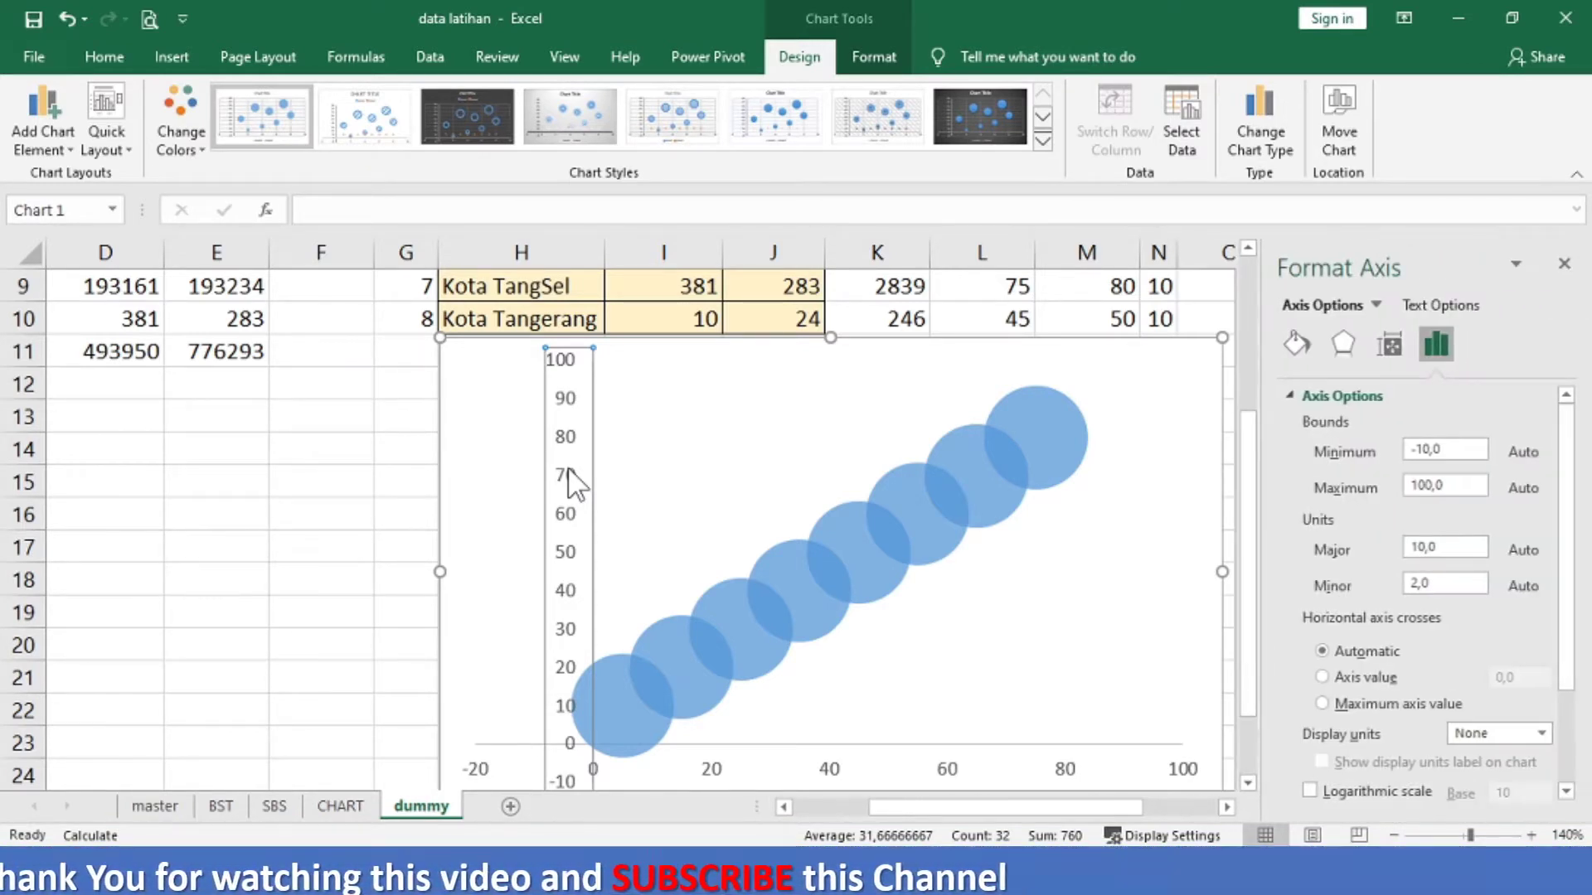
drag(1455, 451, 1330, 472)
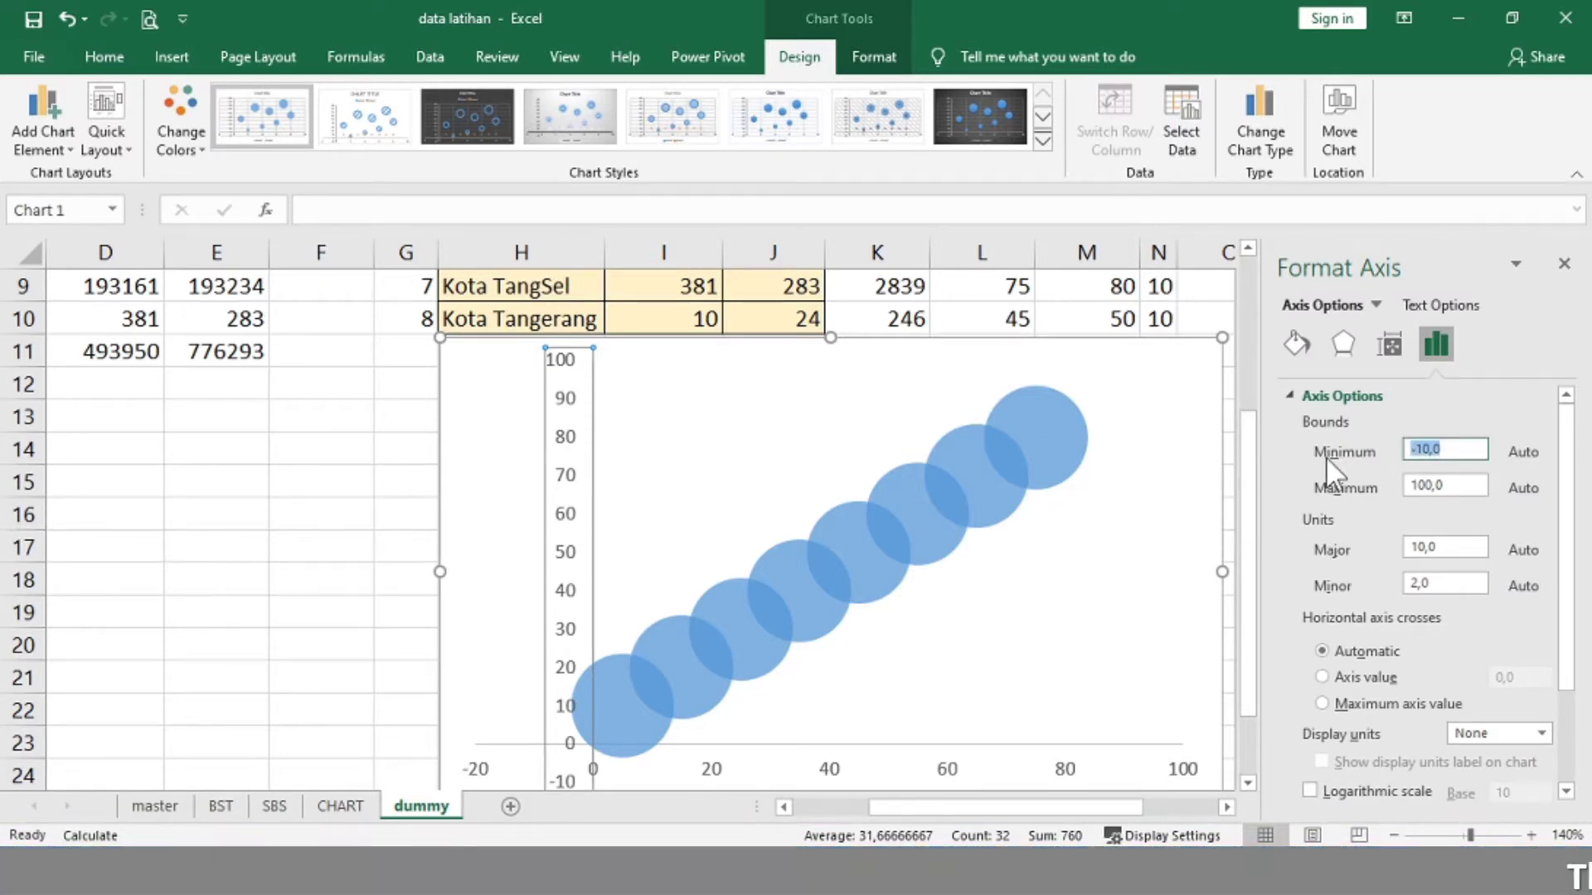
text(0)
key(Tab)
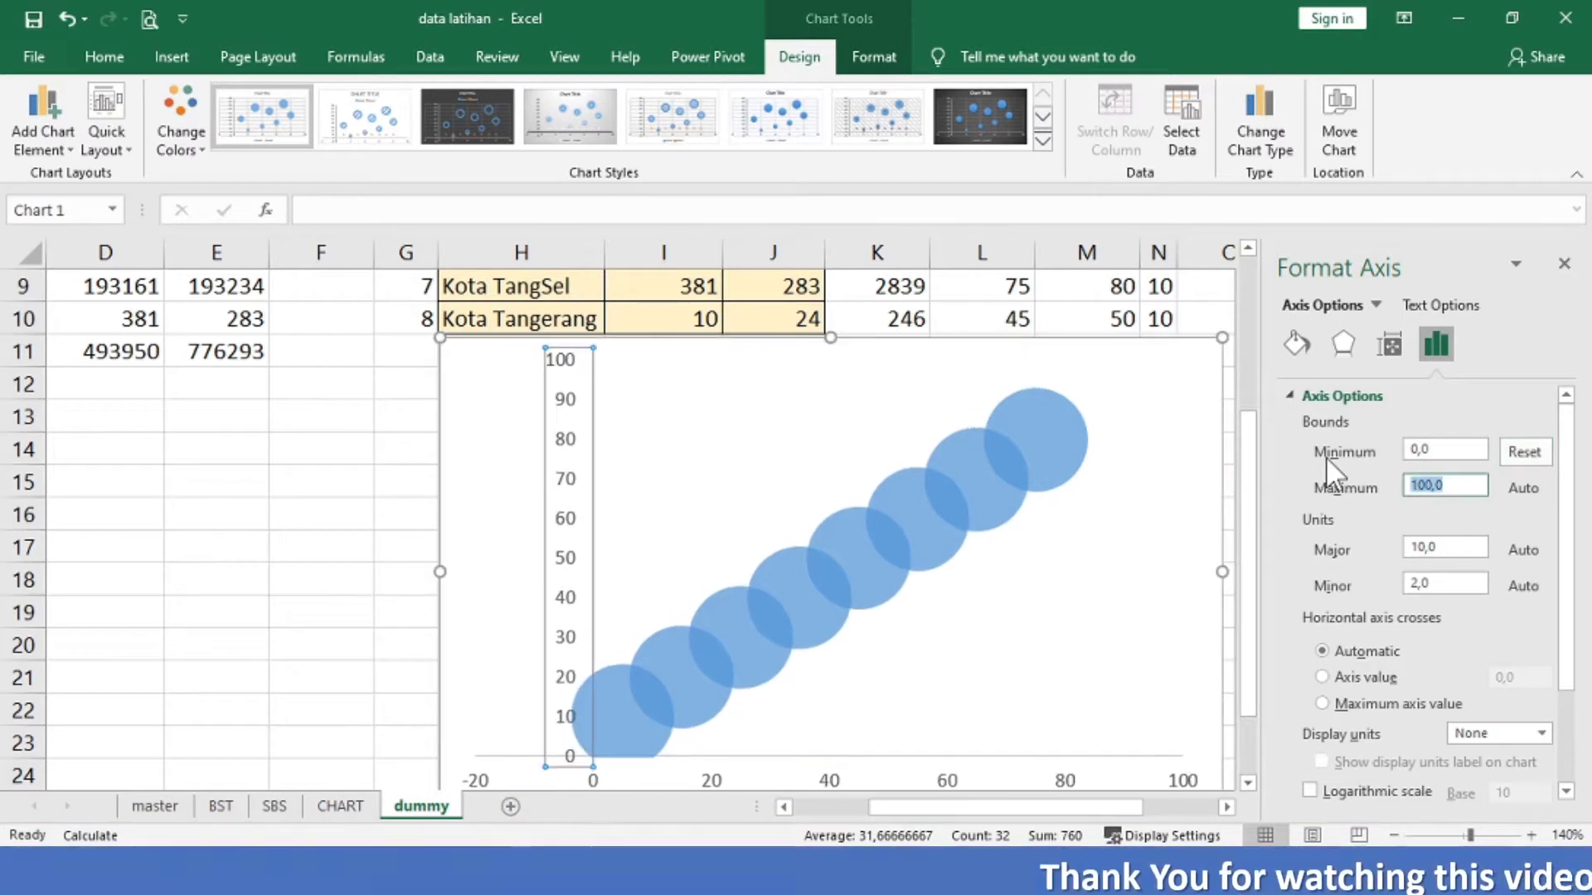
text(100)
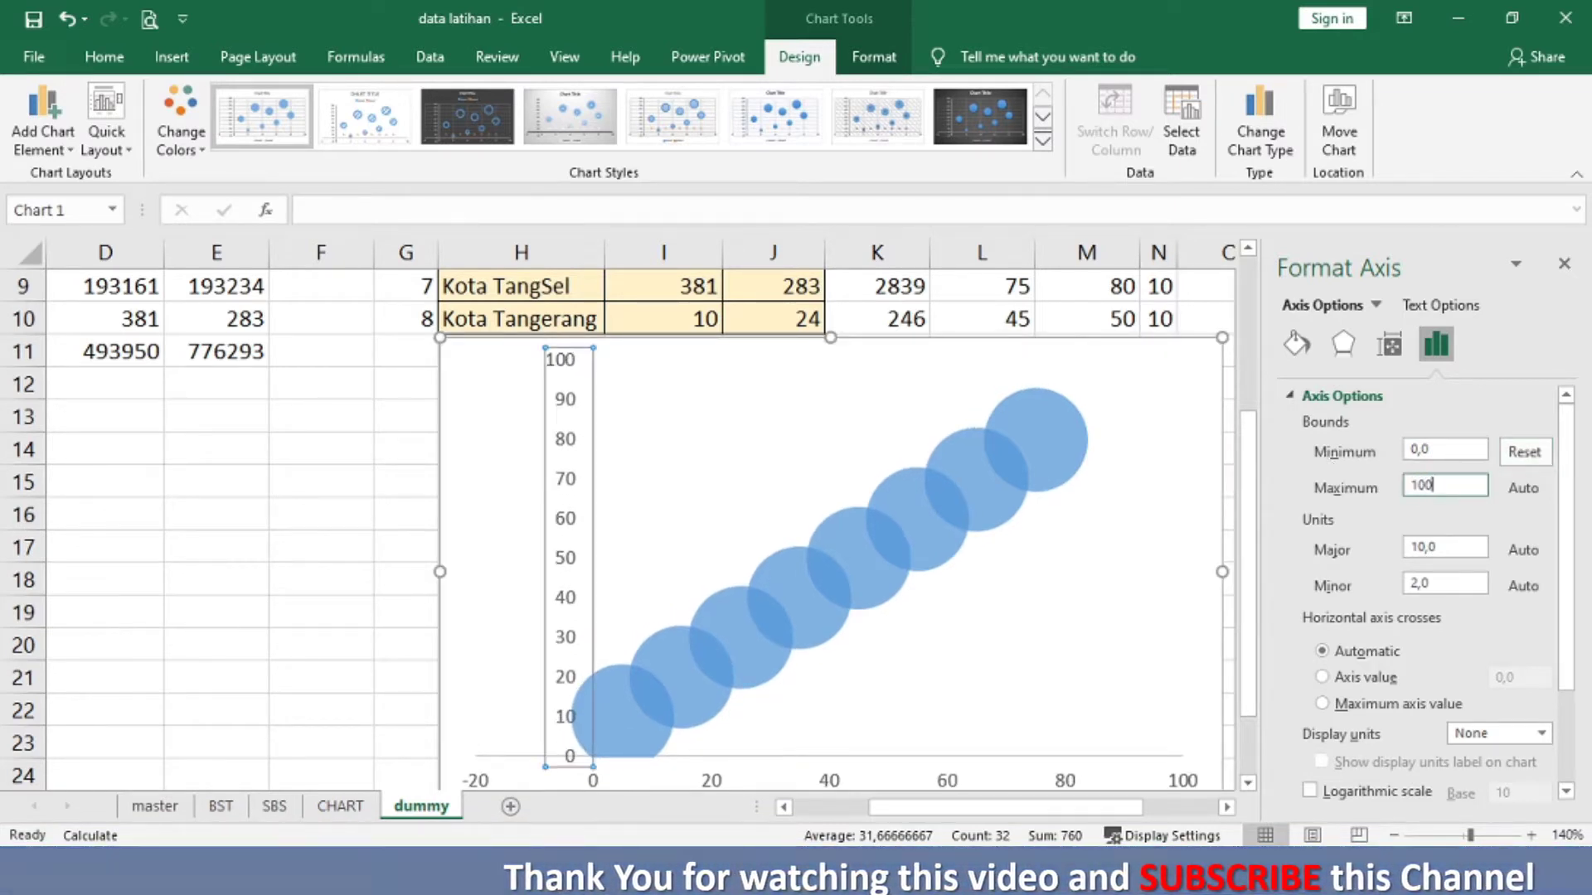
key(Return)
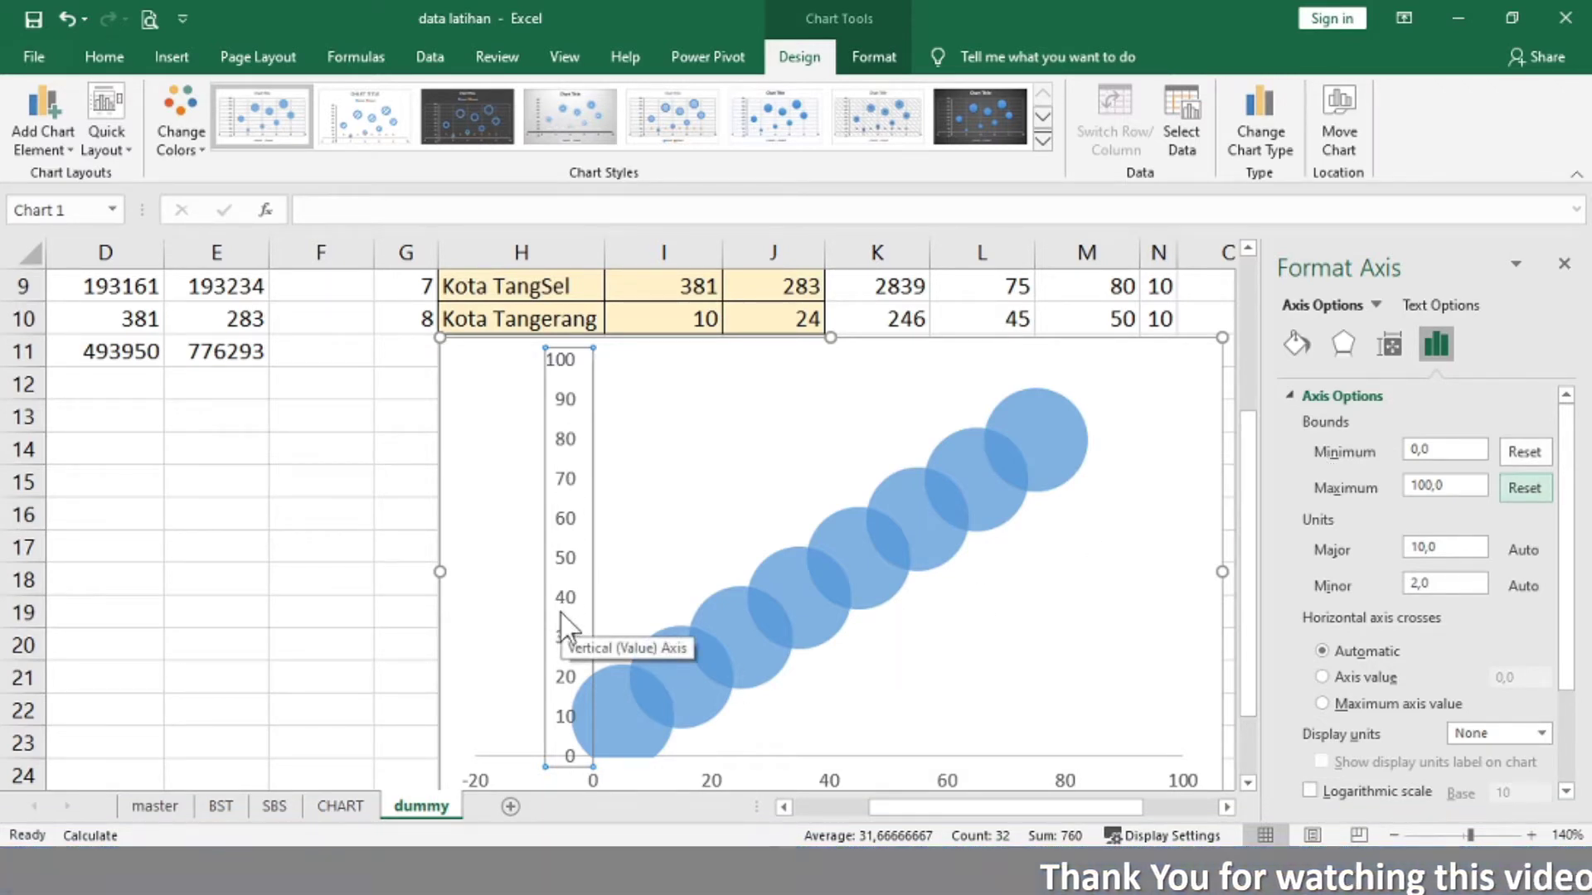
Step: Set the horizontal axis bounds to a minimum of 0 and a maximum of 100
click(707, 775)
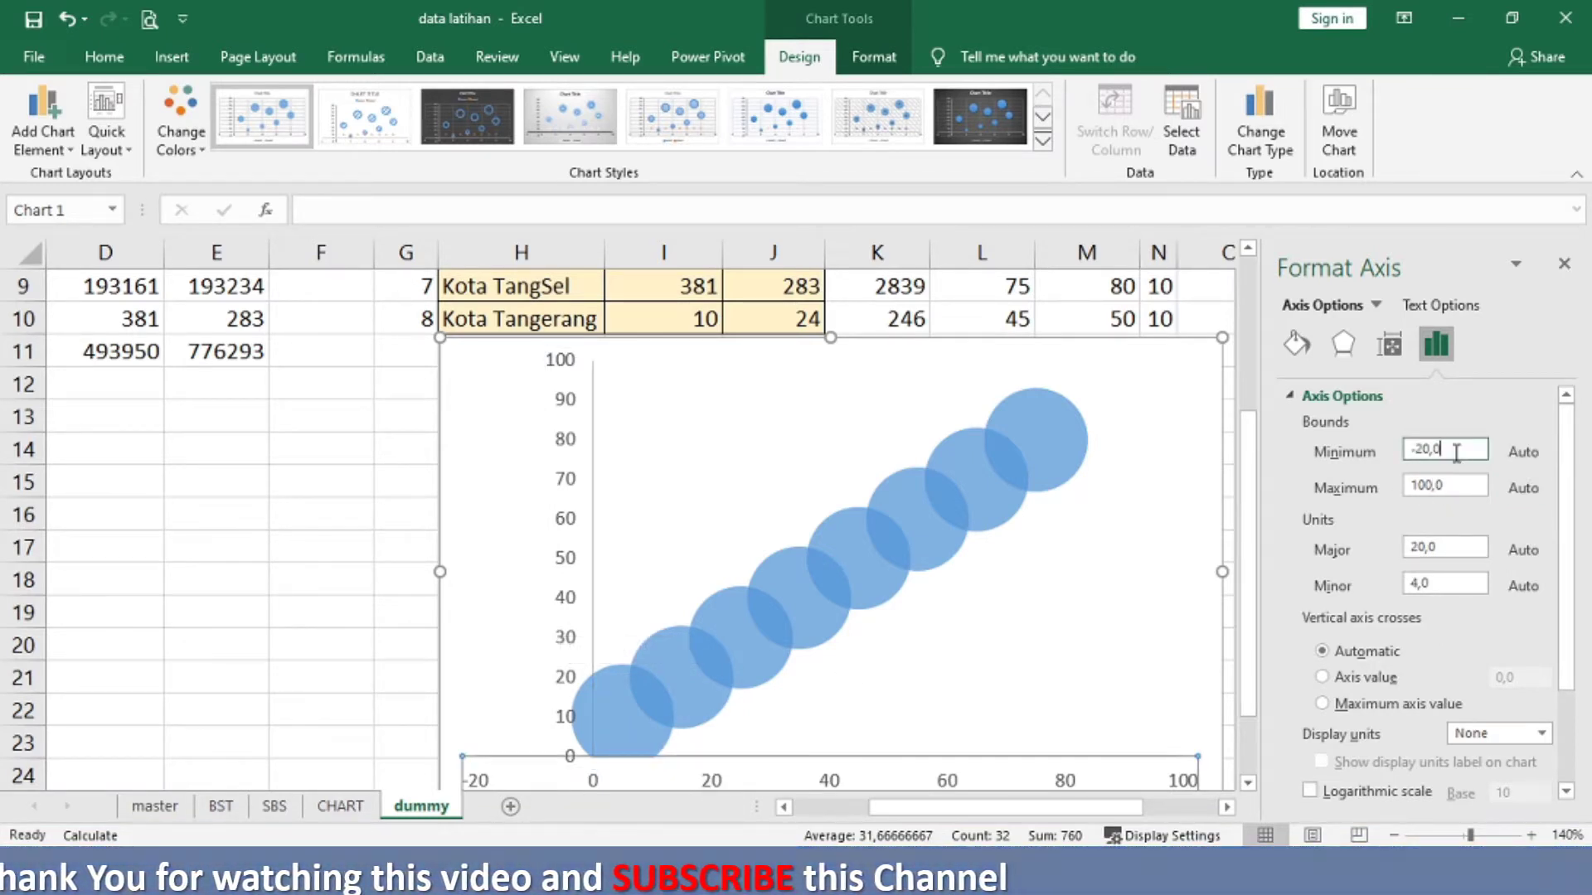
double_click(1428, 448)
text(0)
key(Tab)
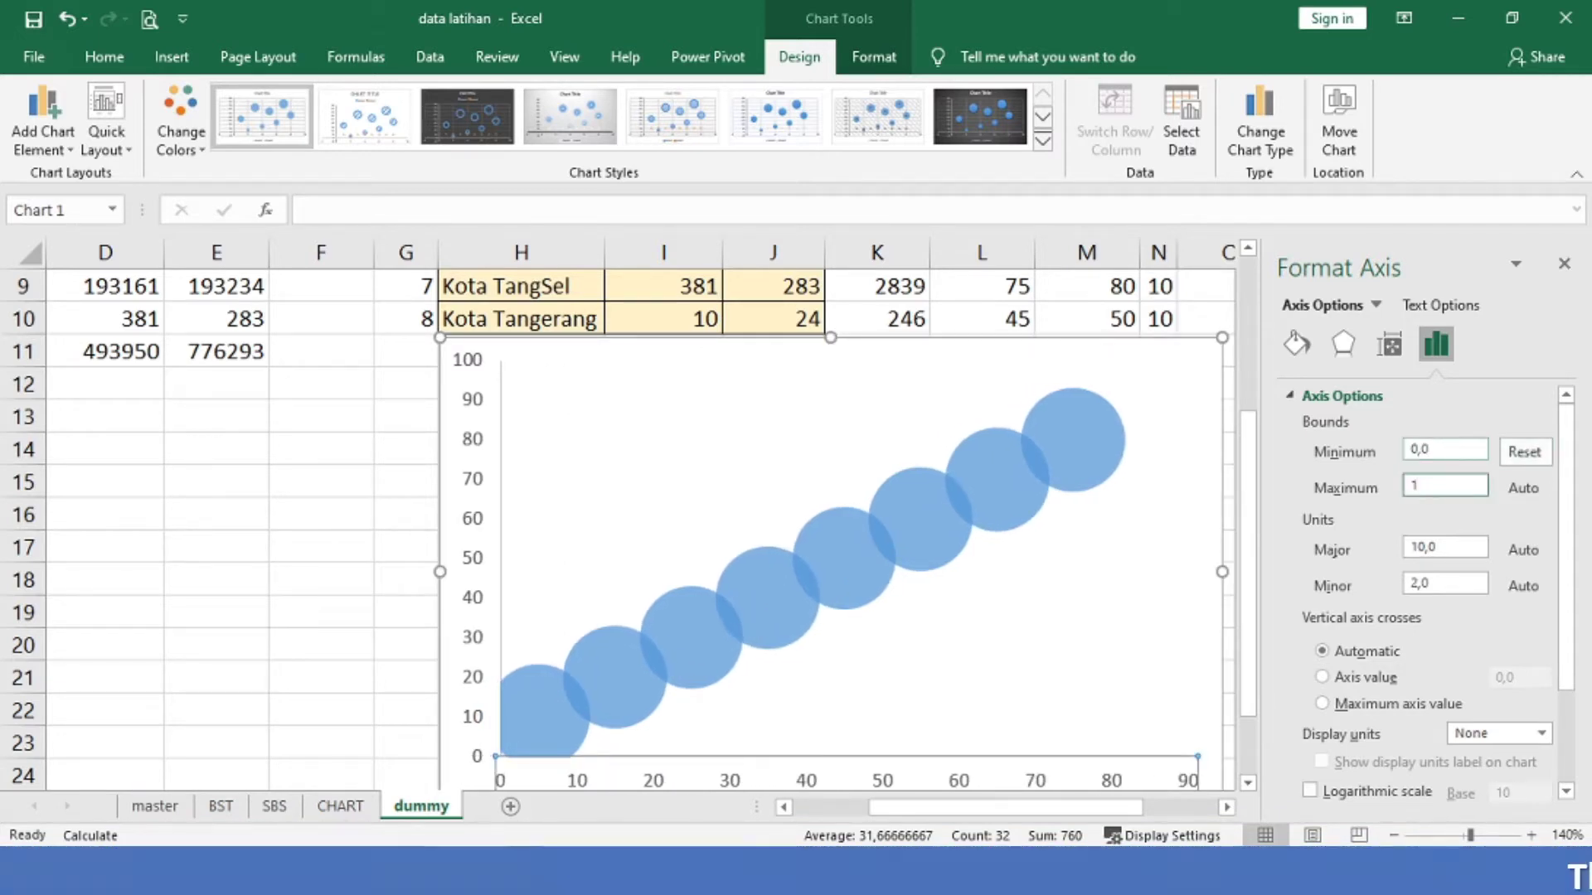
text(100)
key(Return)
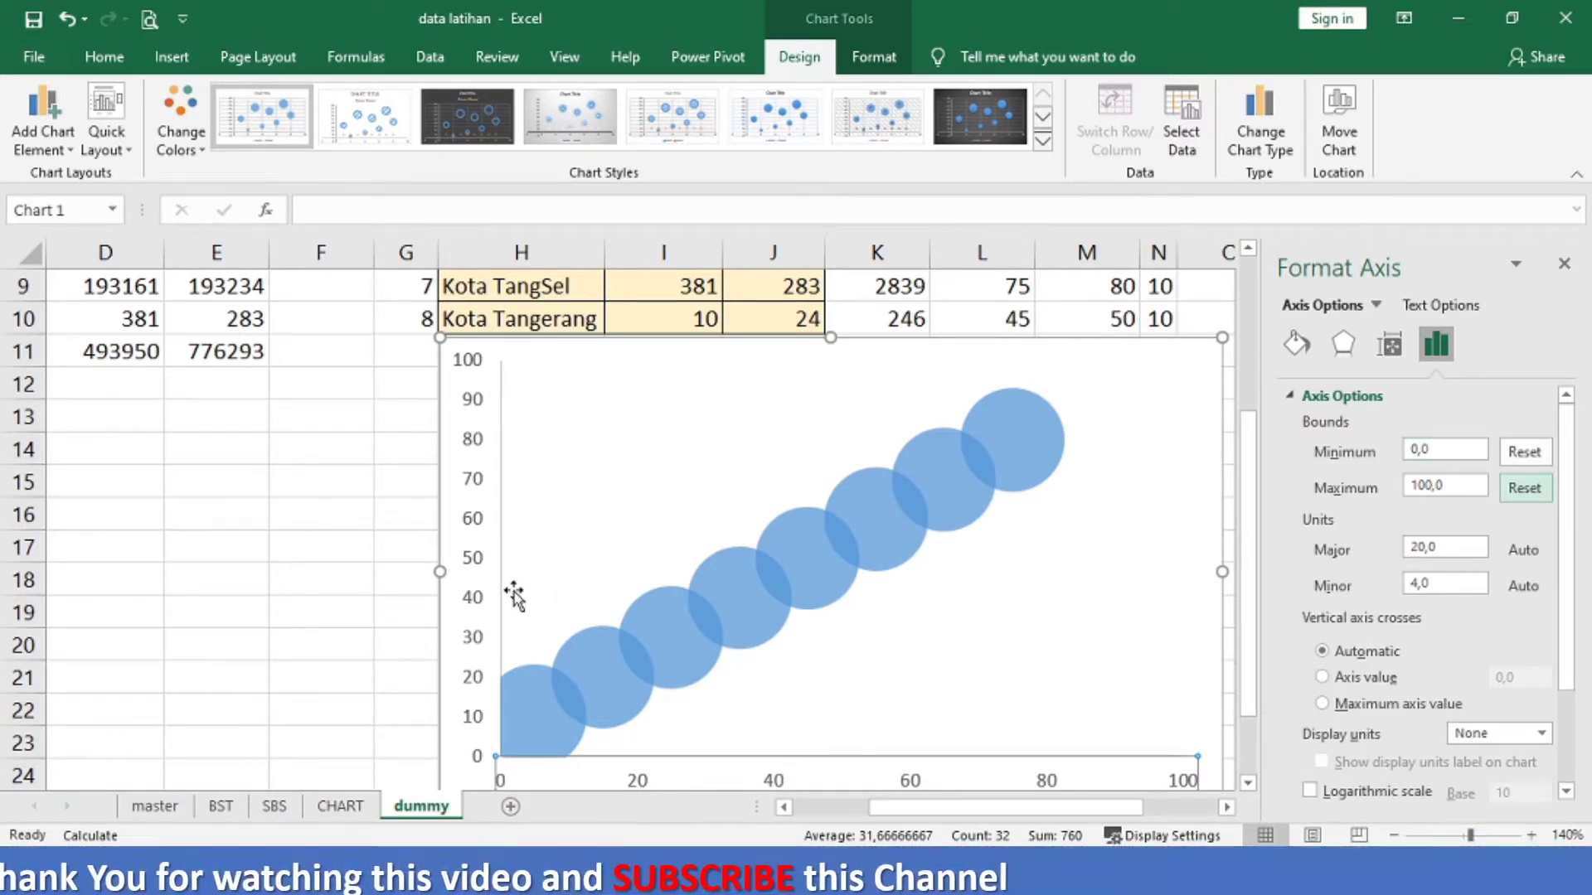
Step: Delete the vertical and horizontal axes from the bubble chart
click(467, 595)
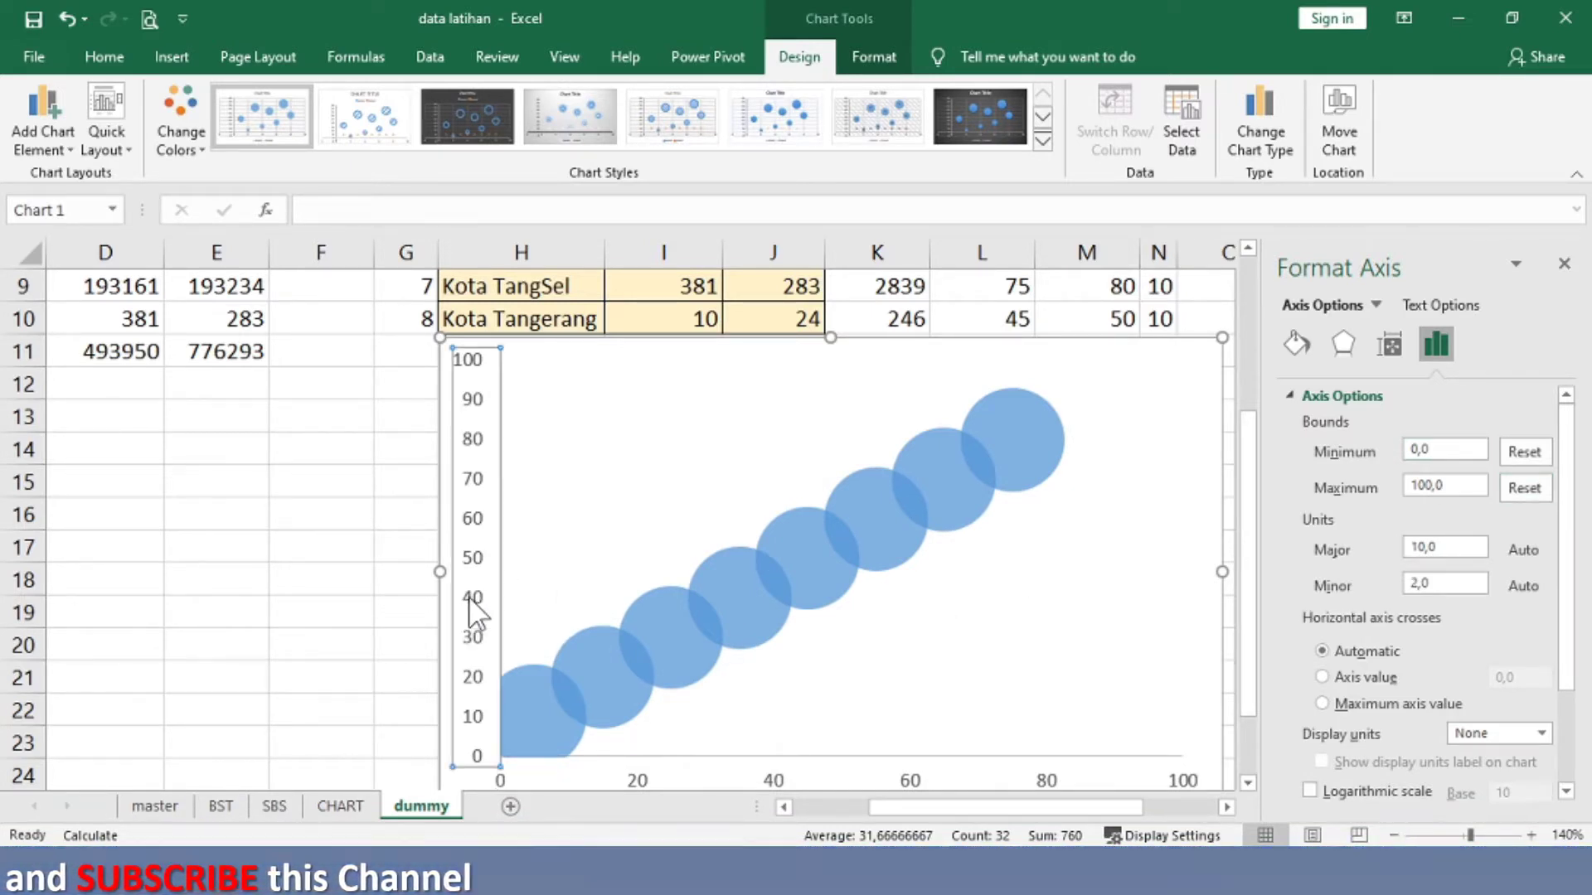
key(Delete)
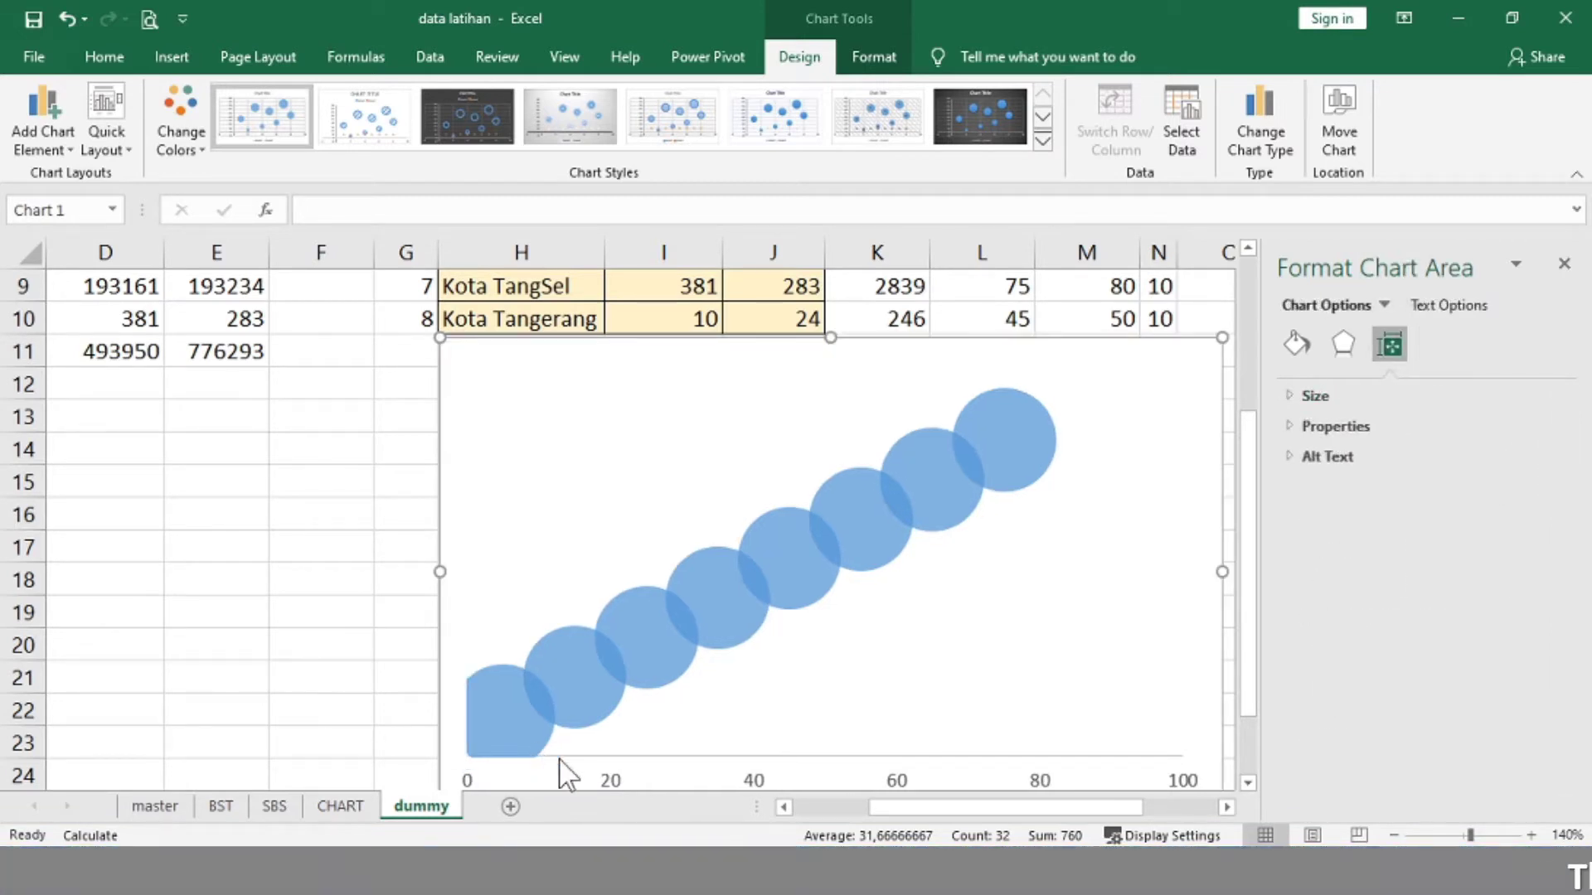
click(607, 778)
key(Delete)
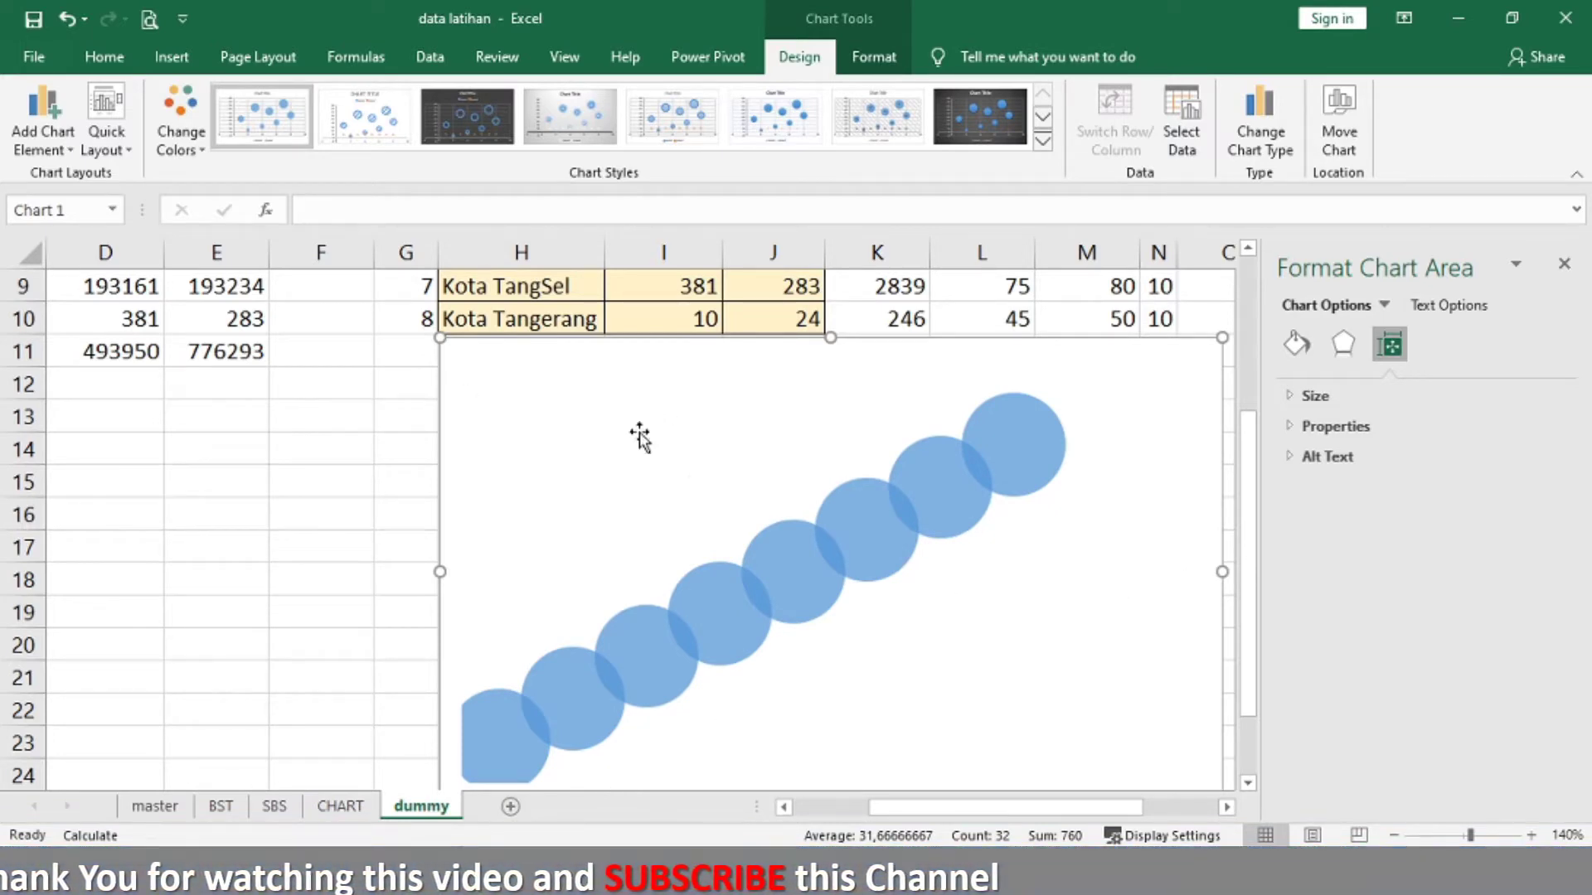
Step: Open the fill formatting options for the whole chart area of the bubble chart
click(1394, 835)
click(1394, 834)
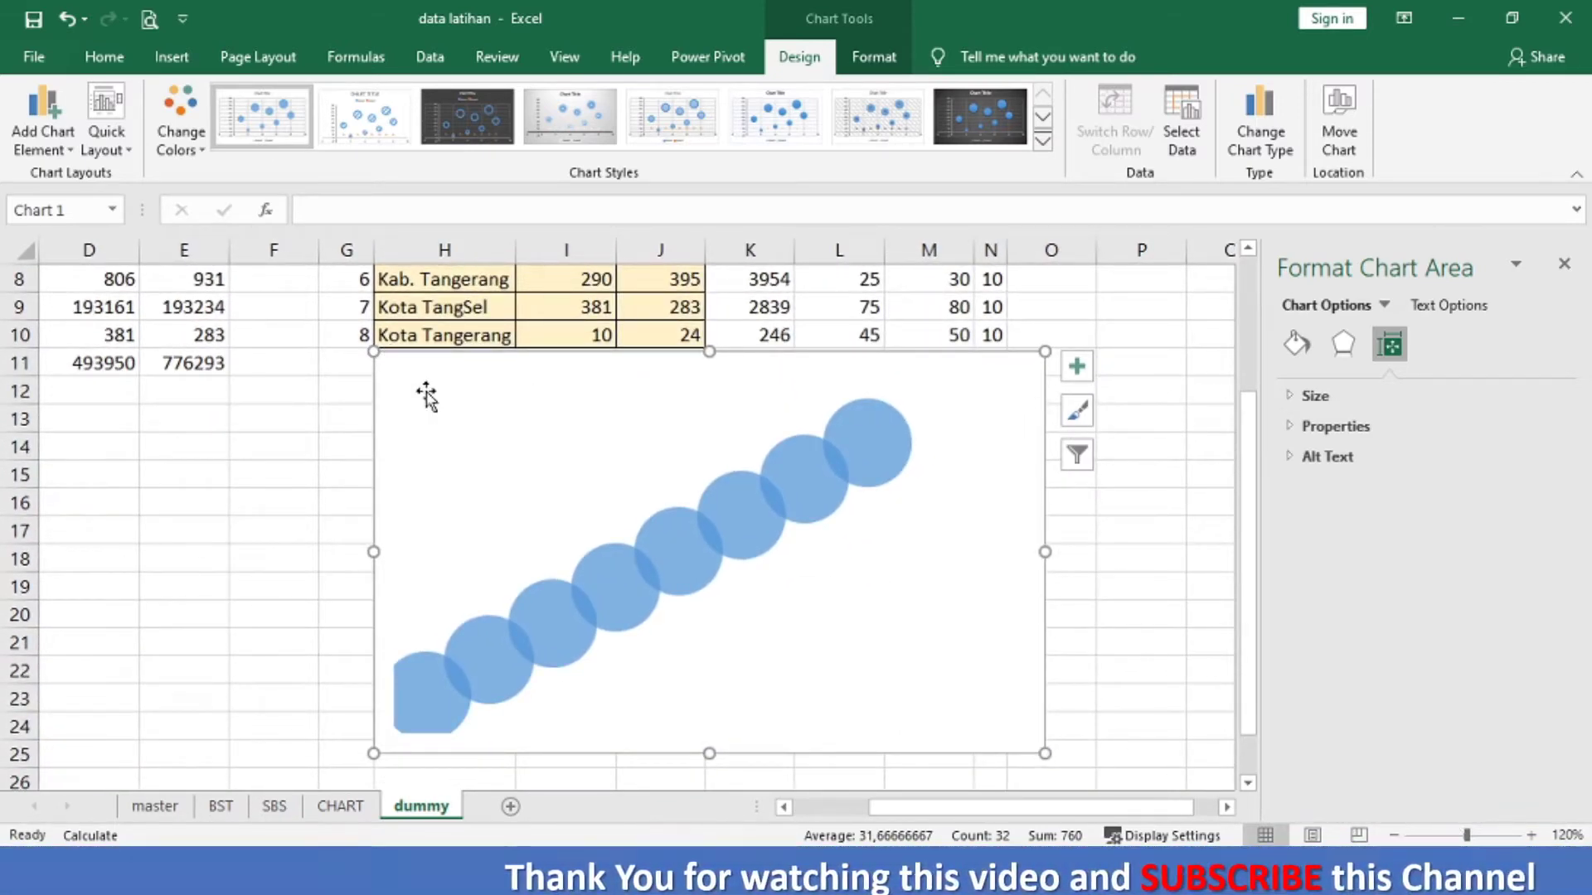
click(441, 418)
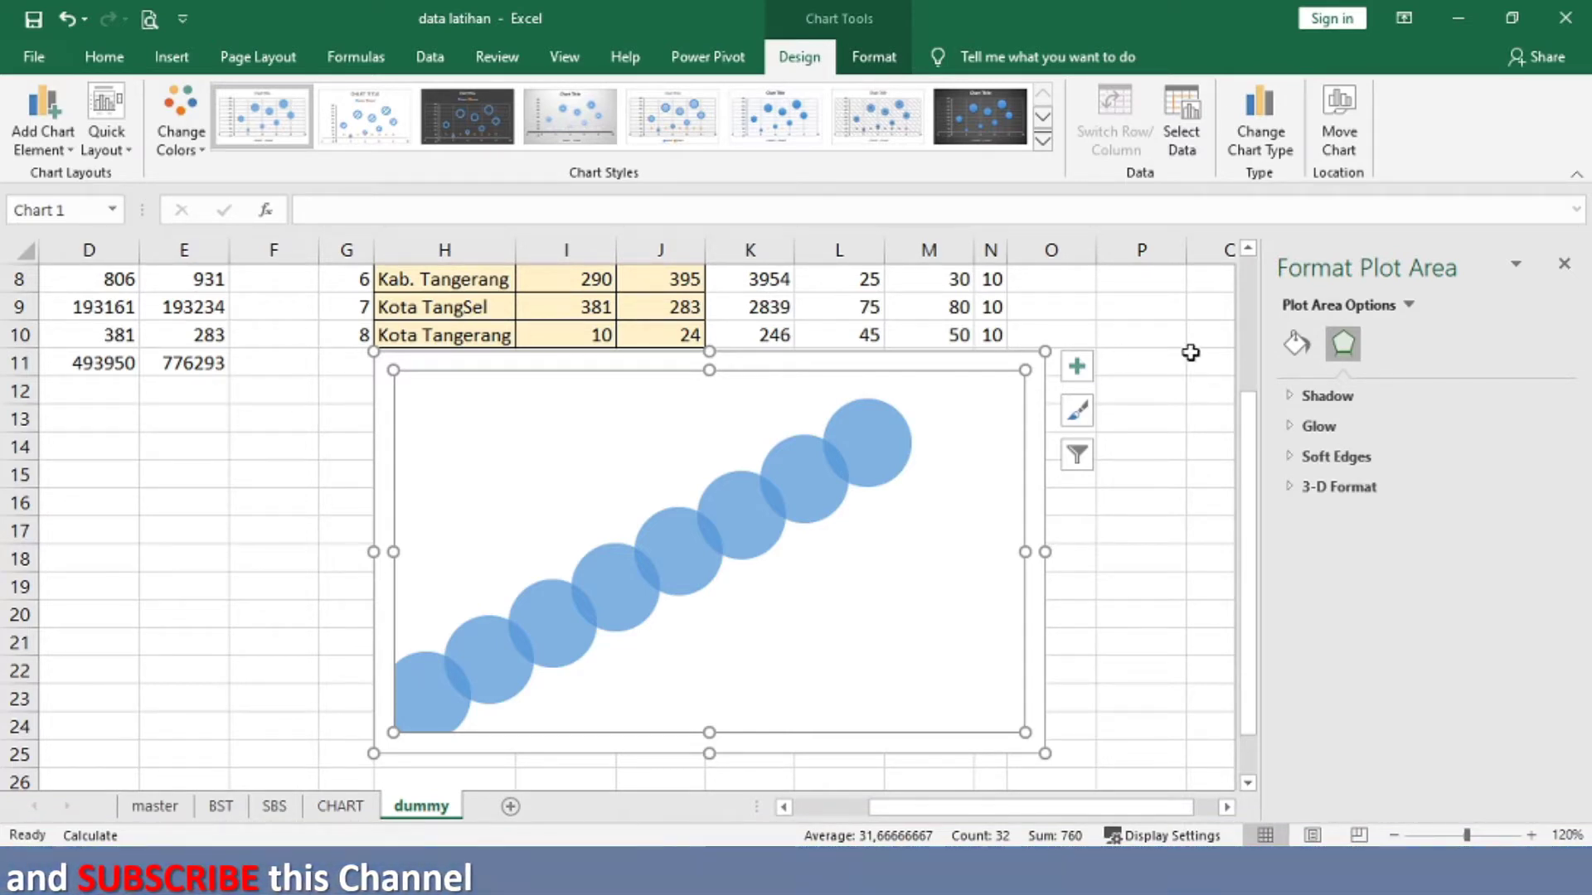
click(1296, 345)
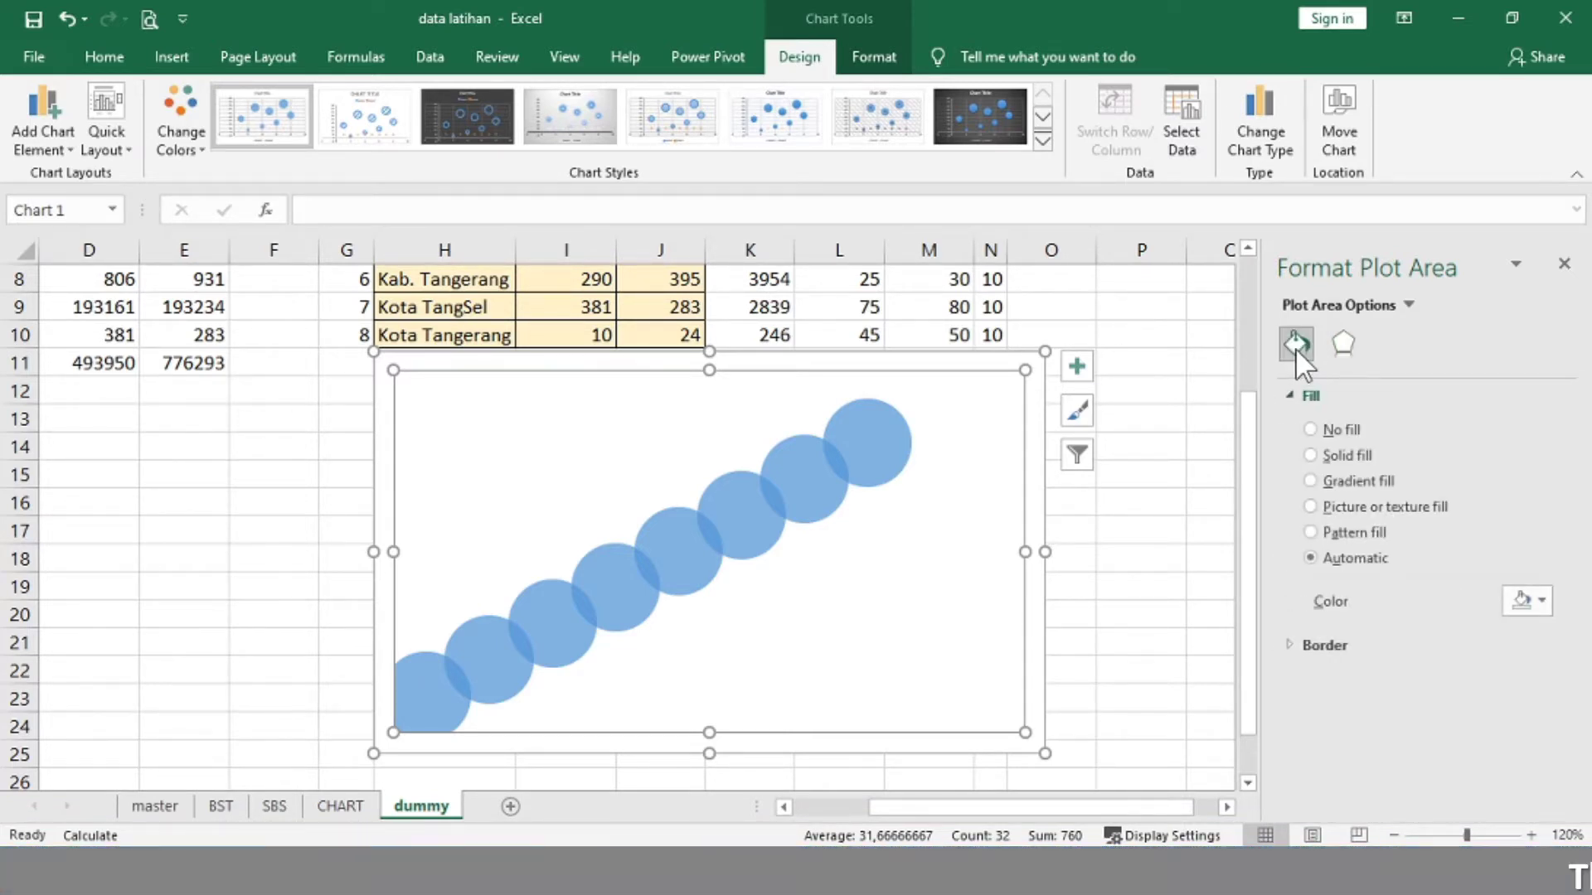
click(1046, 526)
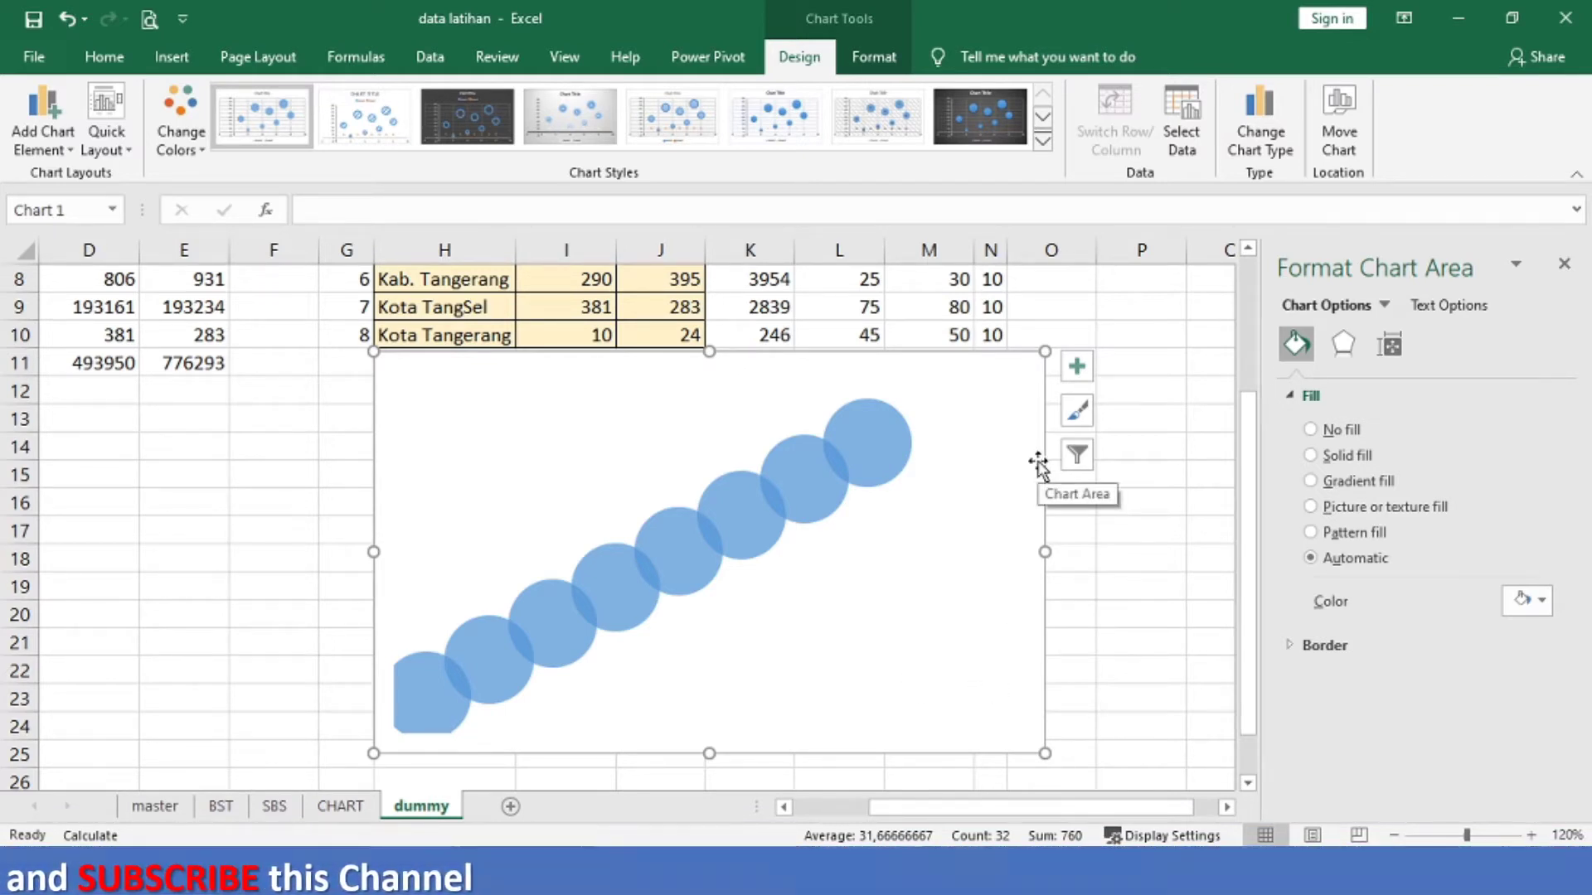
click(984, 480)
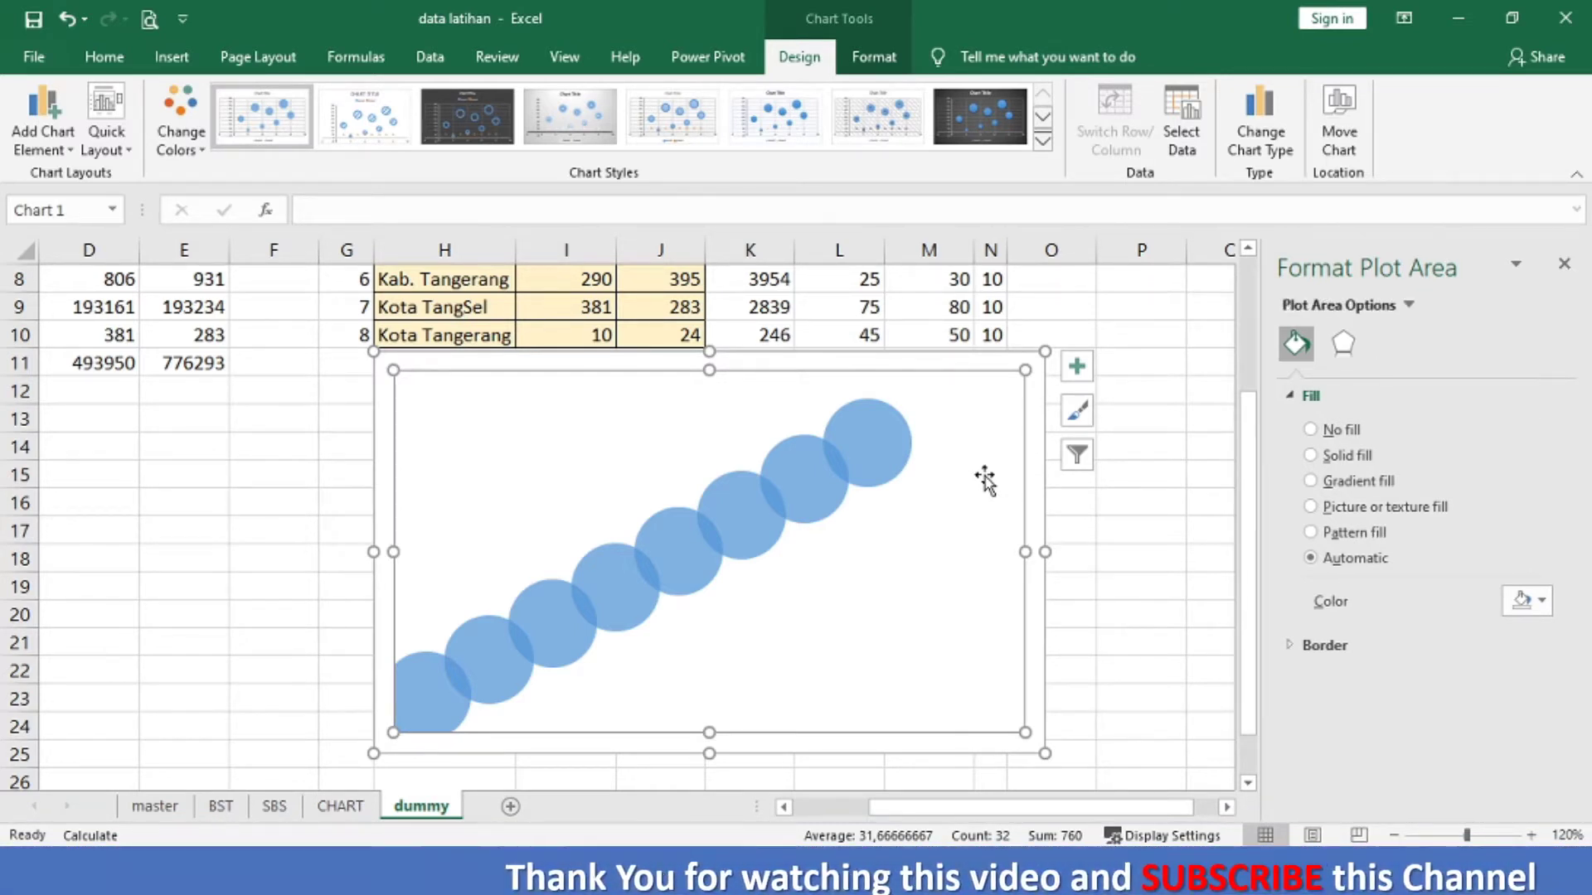
click(1044, 470)
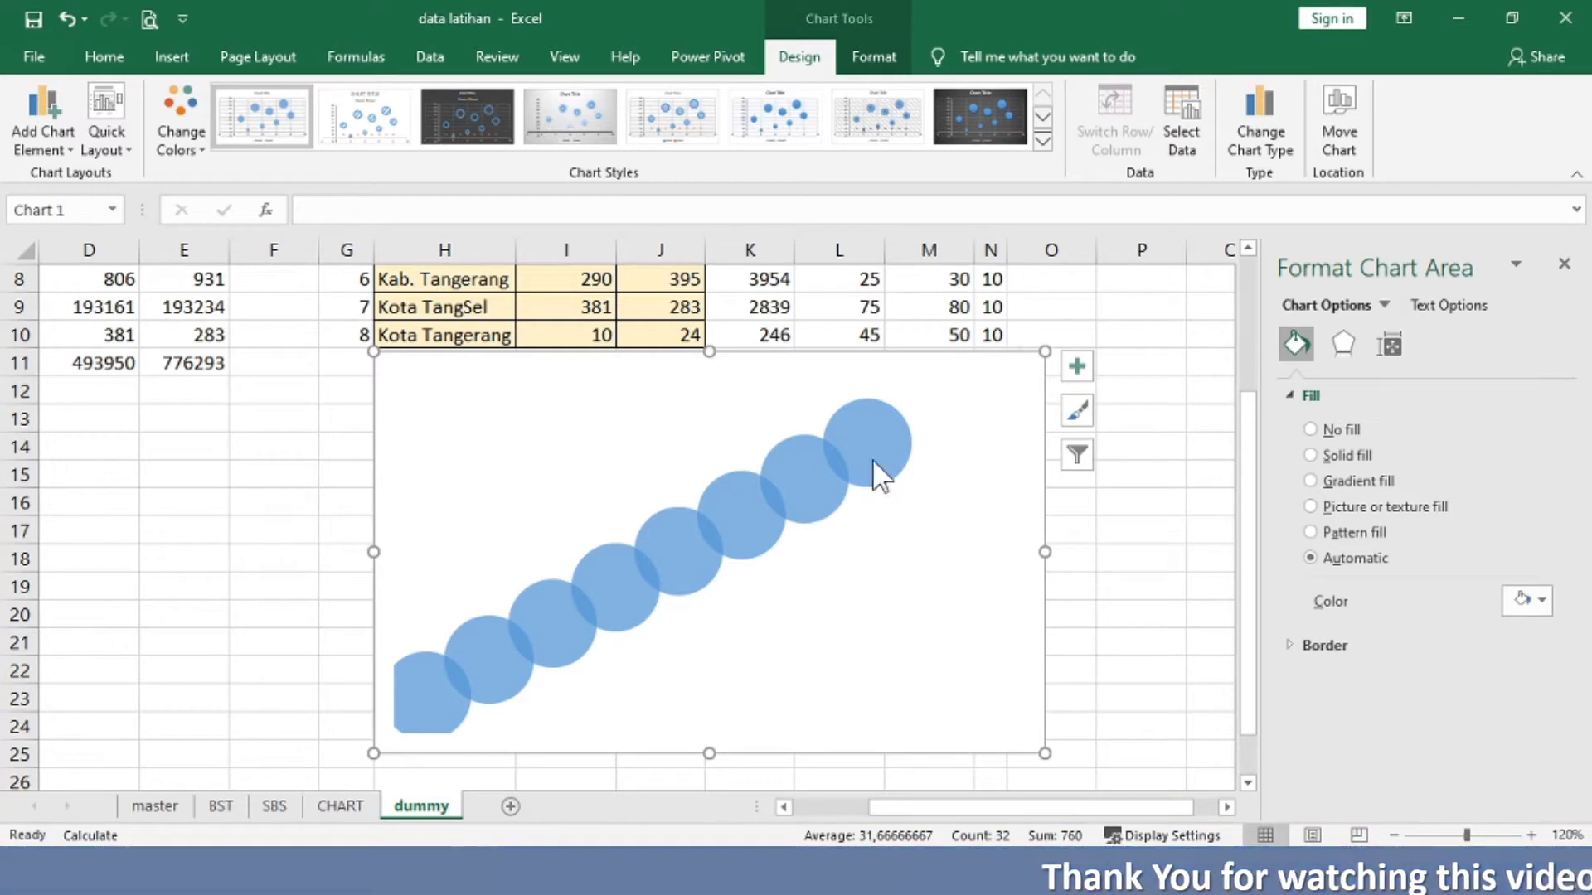
mouse_move(620, 632)
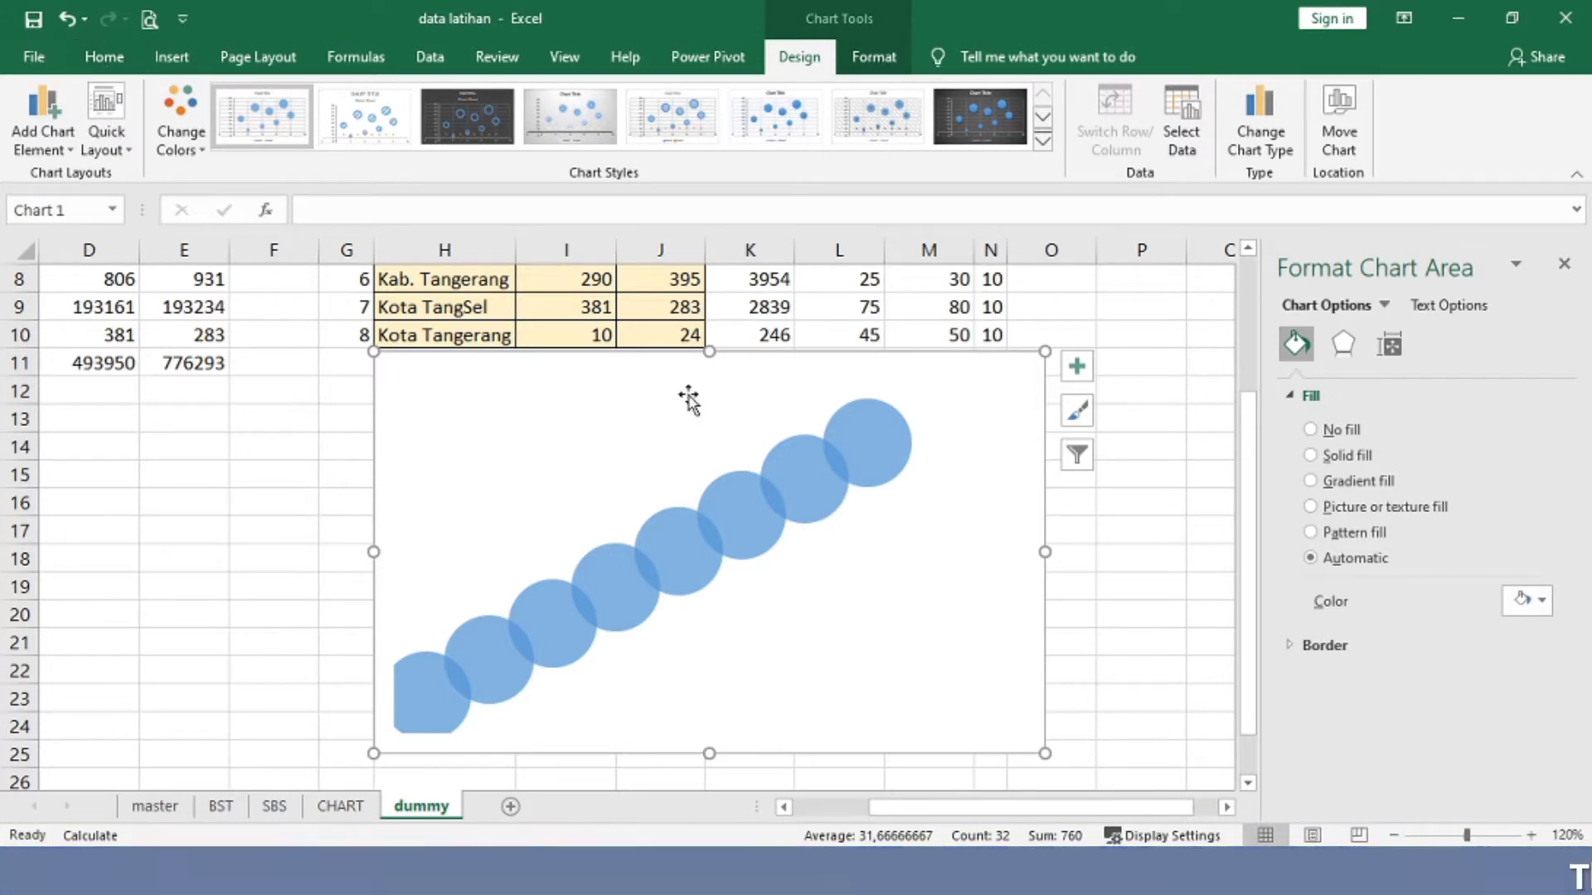
Step: Fill the chart area with the map picture 3600 (1566x1125) from the BAHAN DynChart folder, working offline
click(1325, 506)
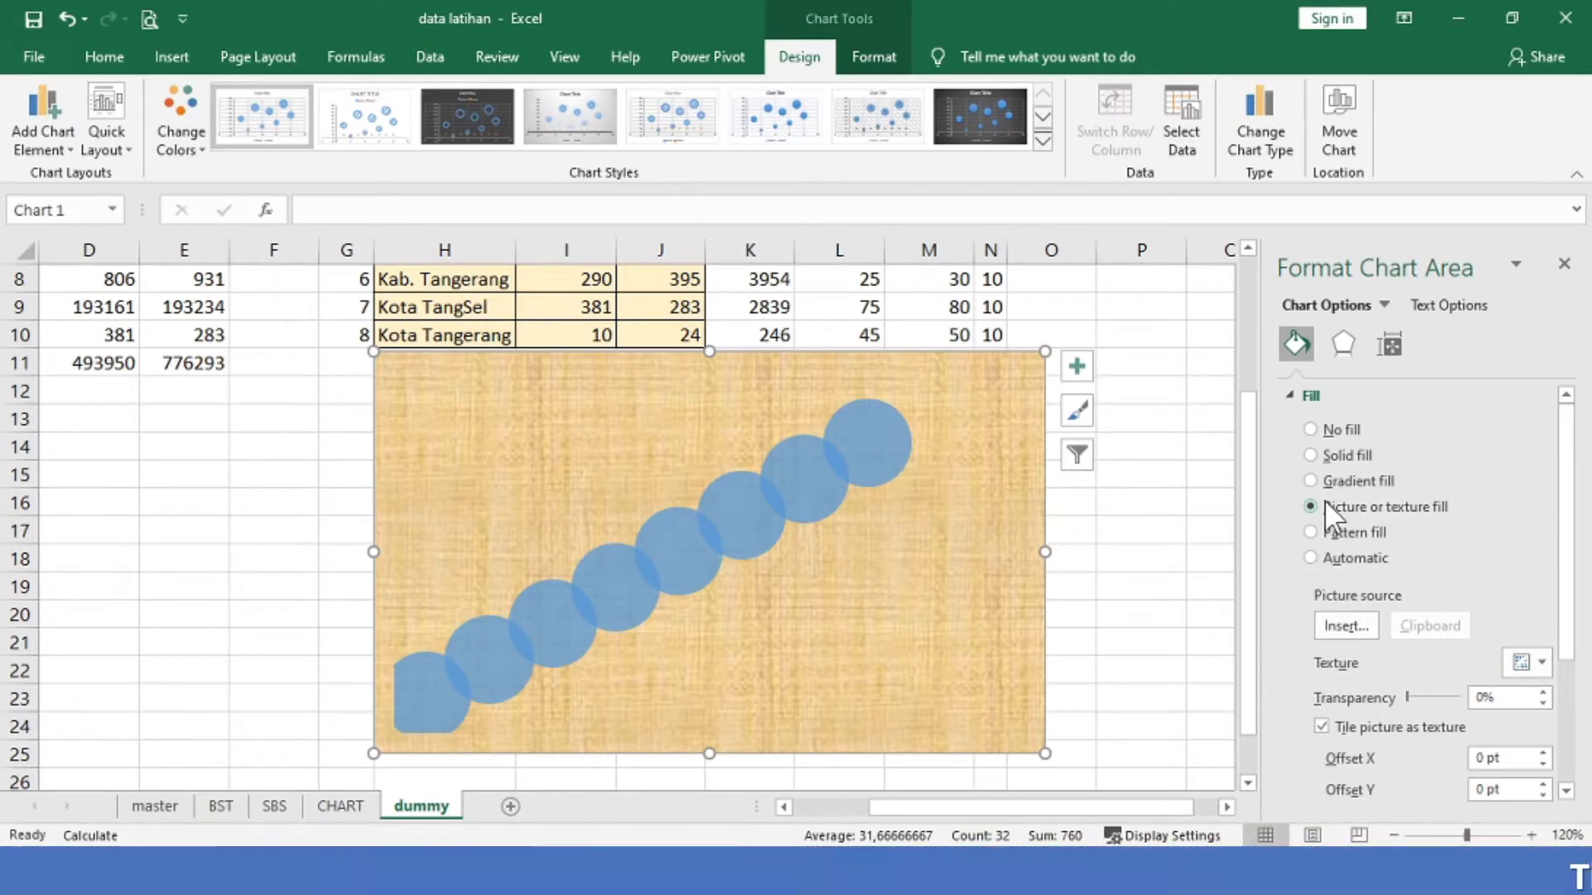
click(1337, 624)
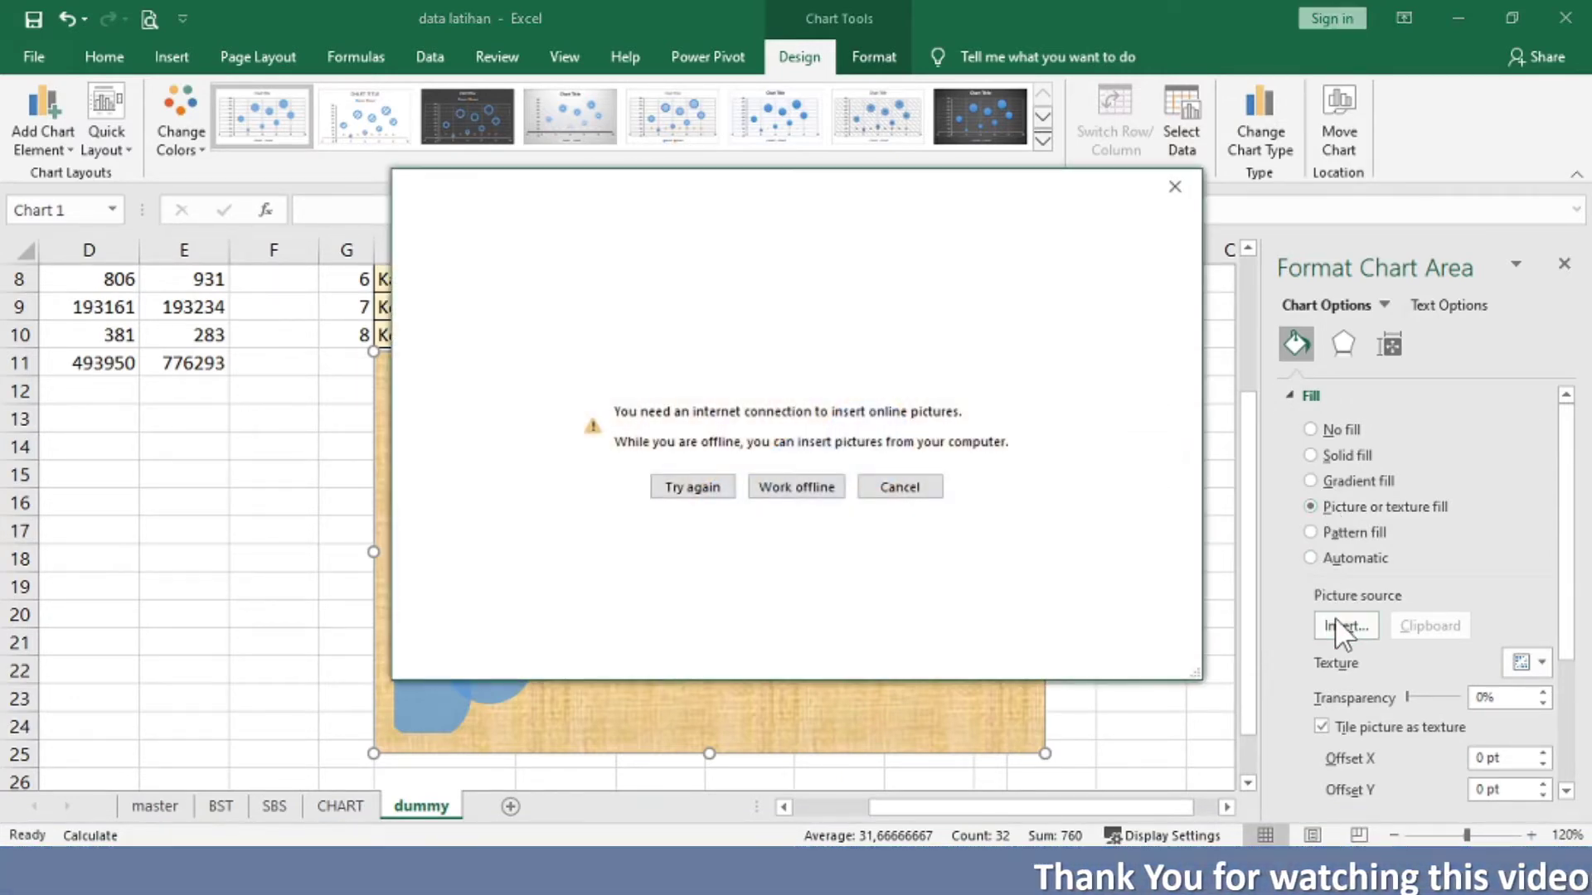
click(797, 490)
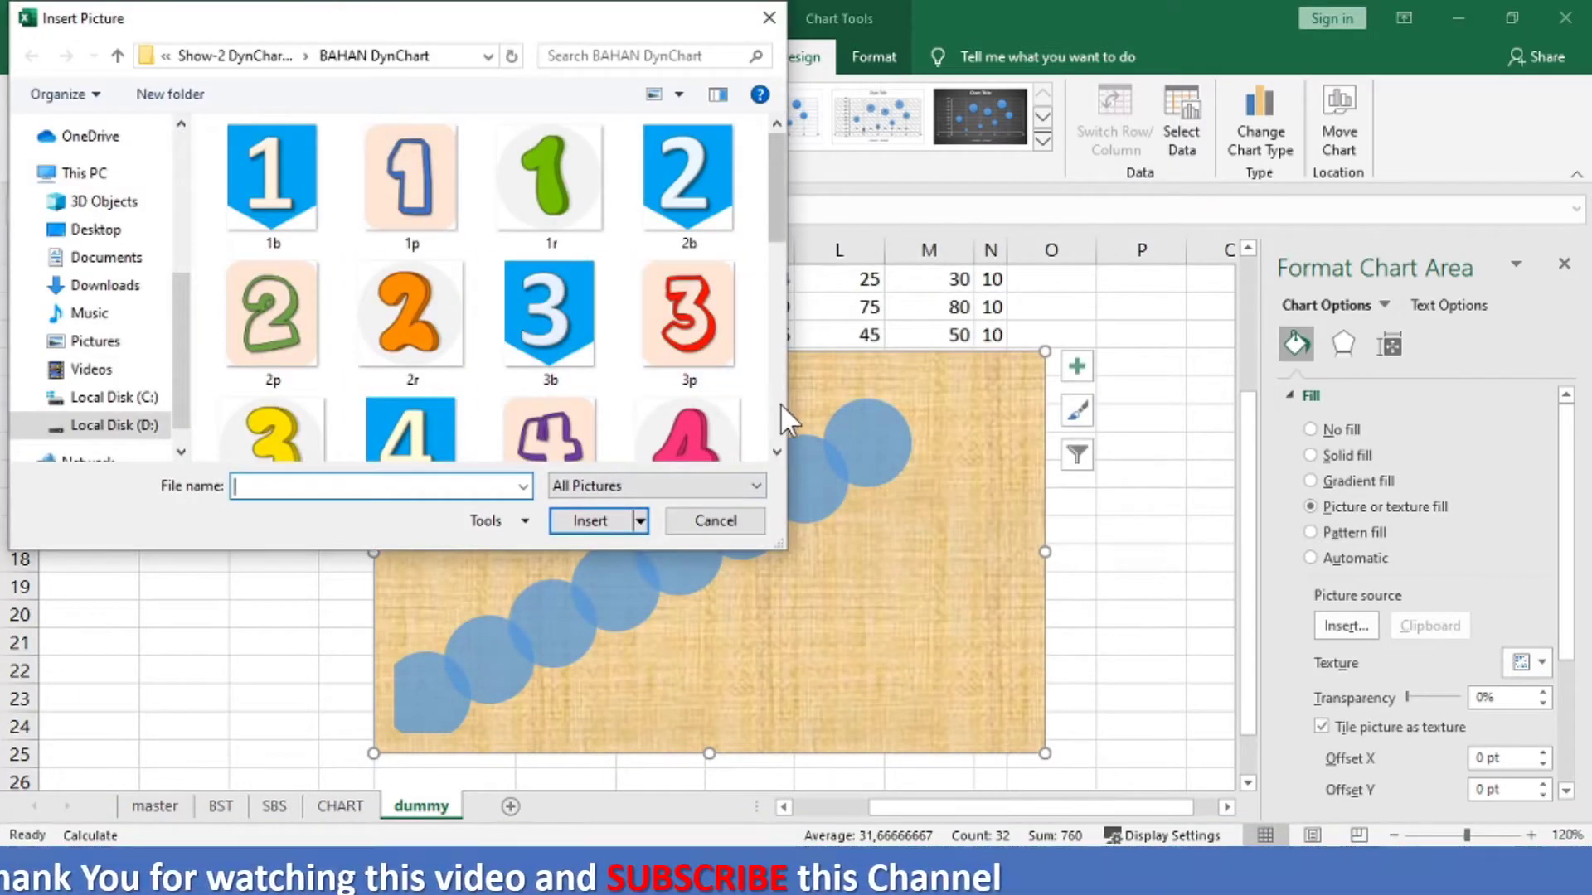
scroll(782, 418, down, 2)
scroll(781, 419, down, 2)
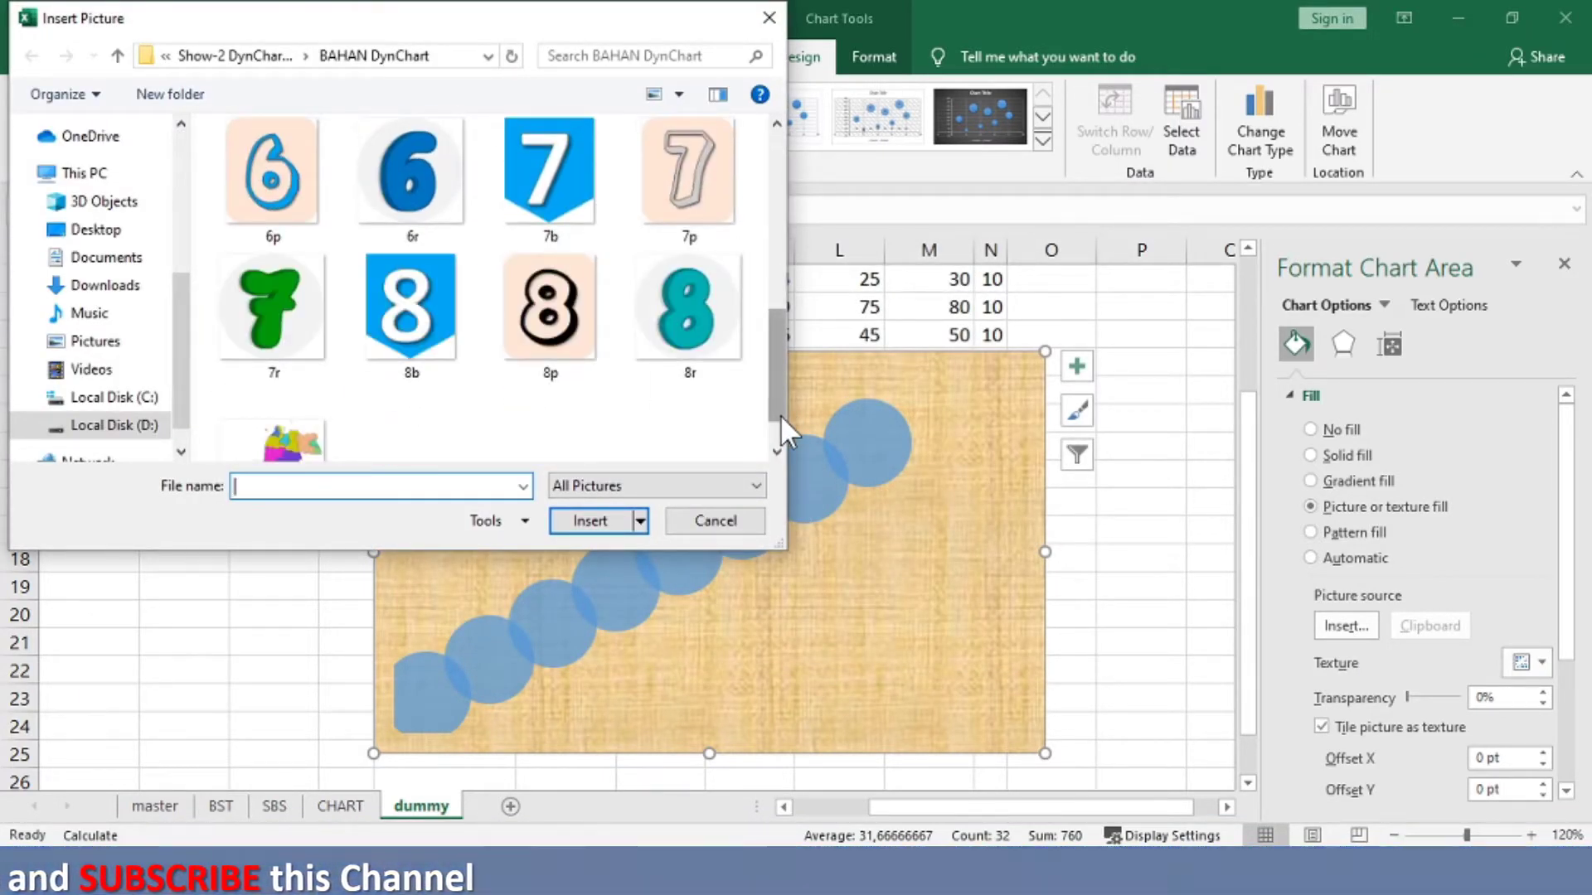
scroll(780, 414, down, 1)
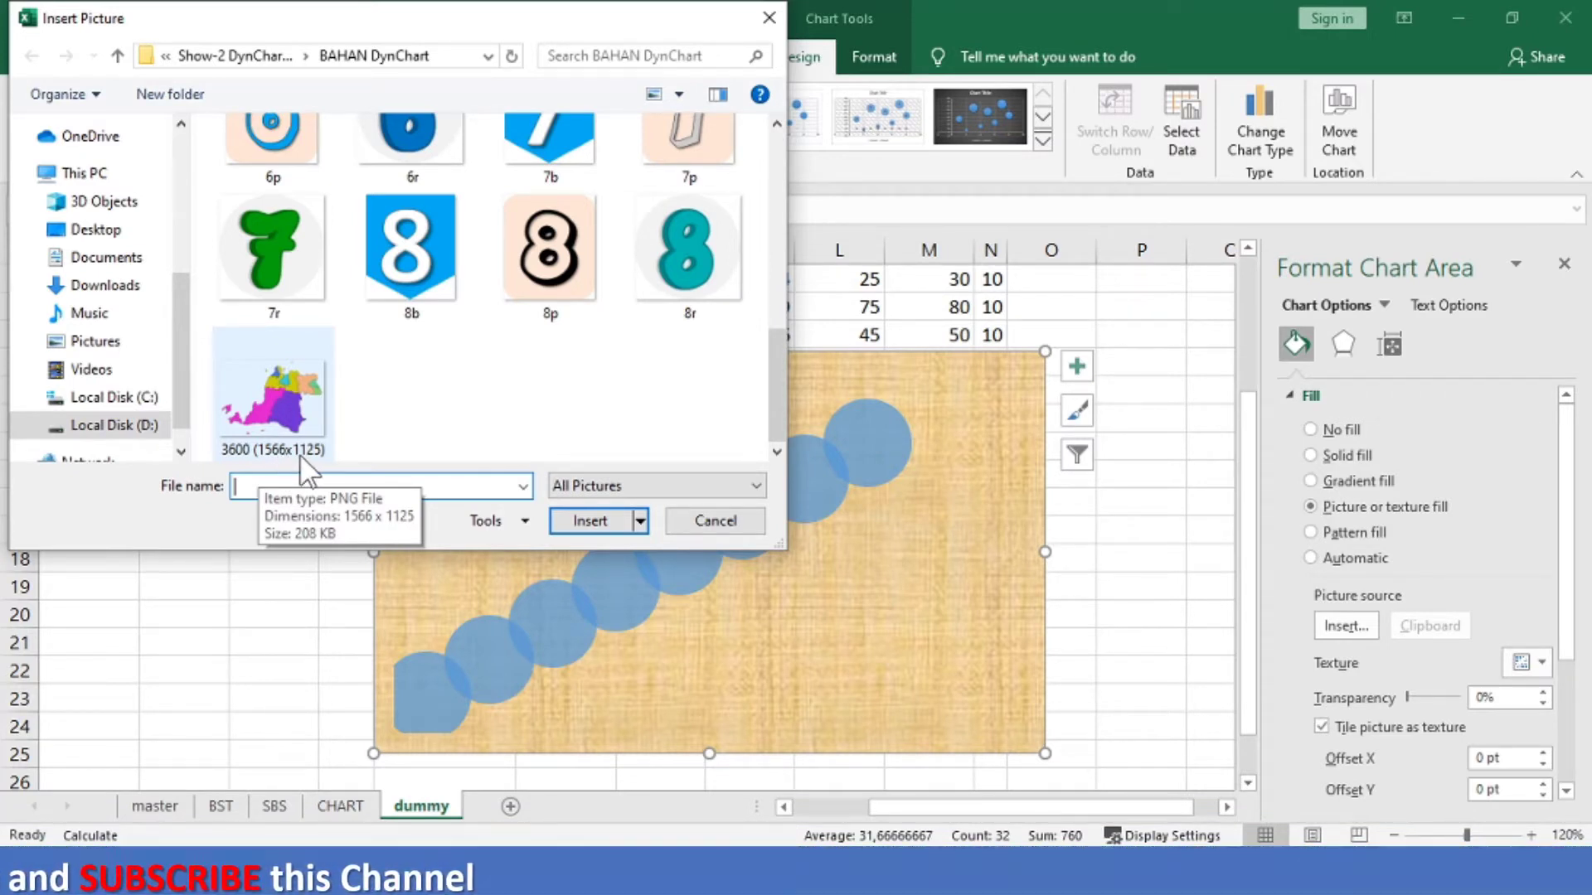
click(286, 409)
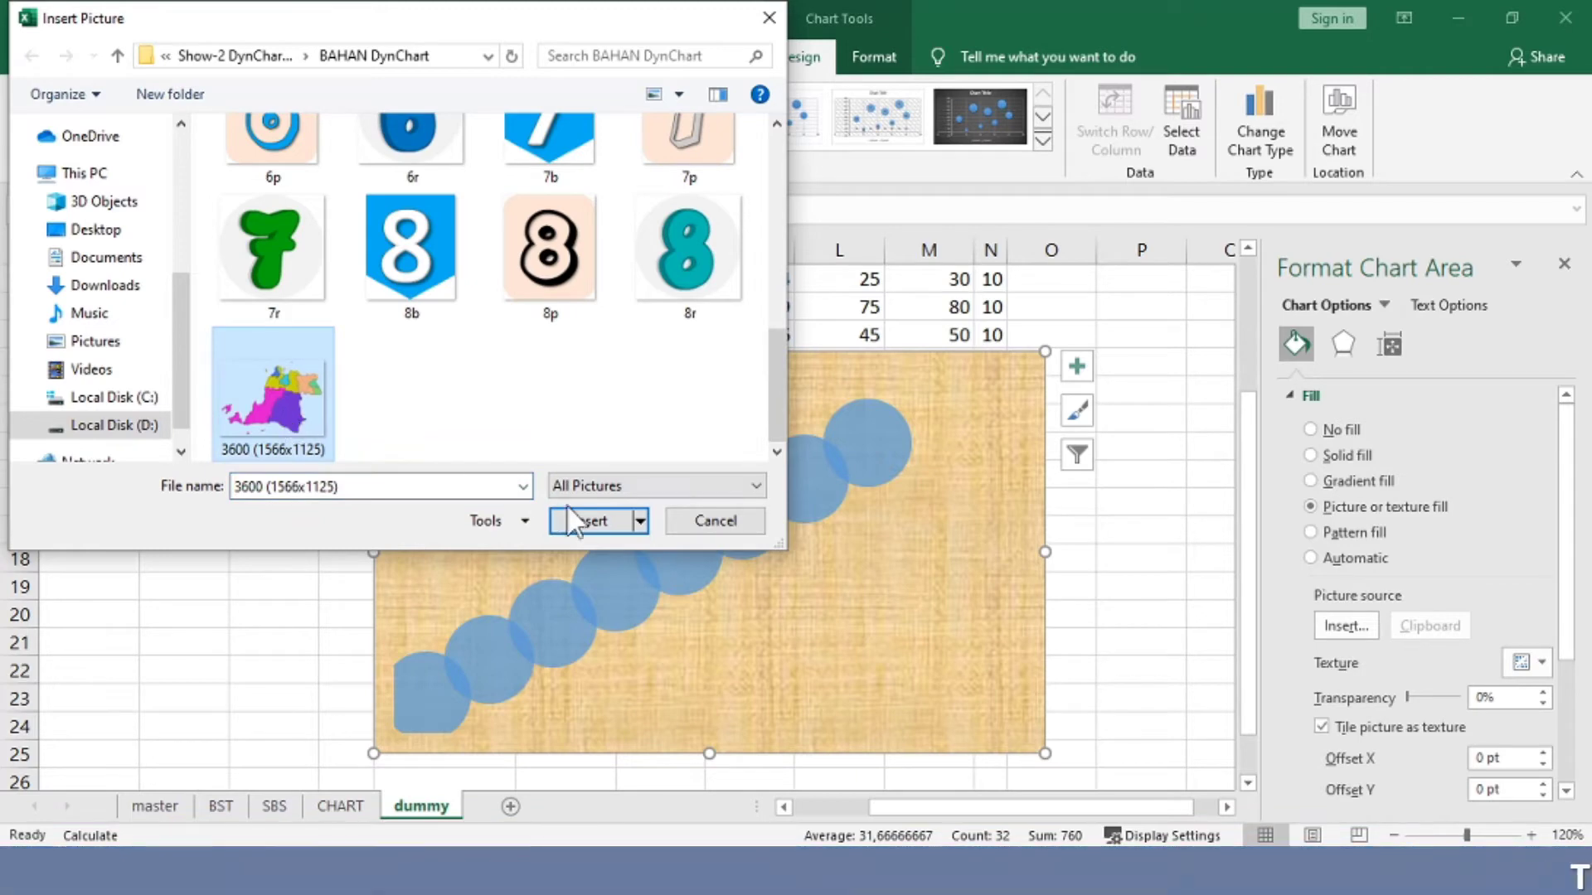
click(583, 518)
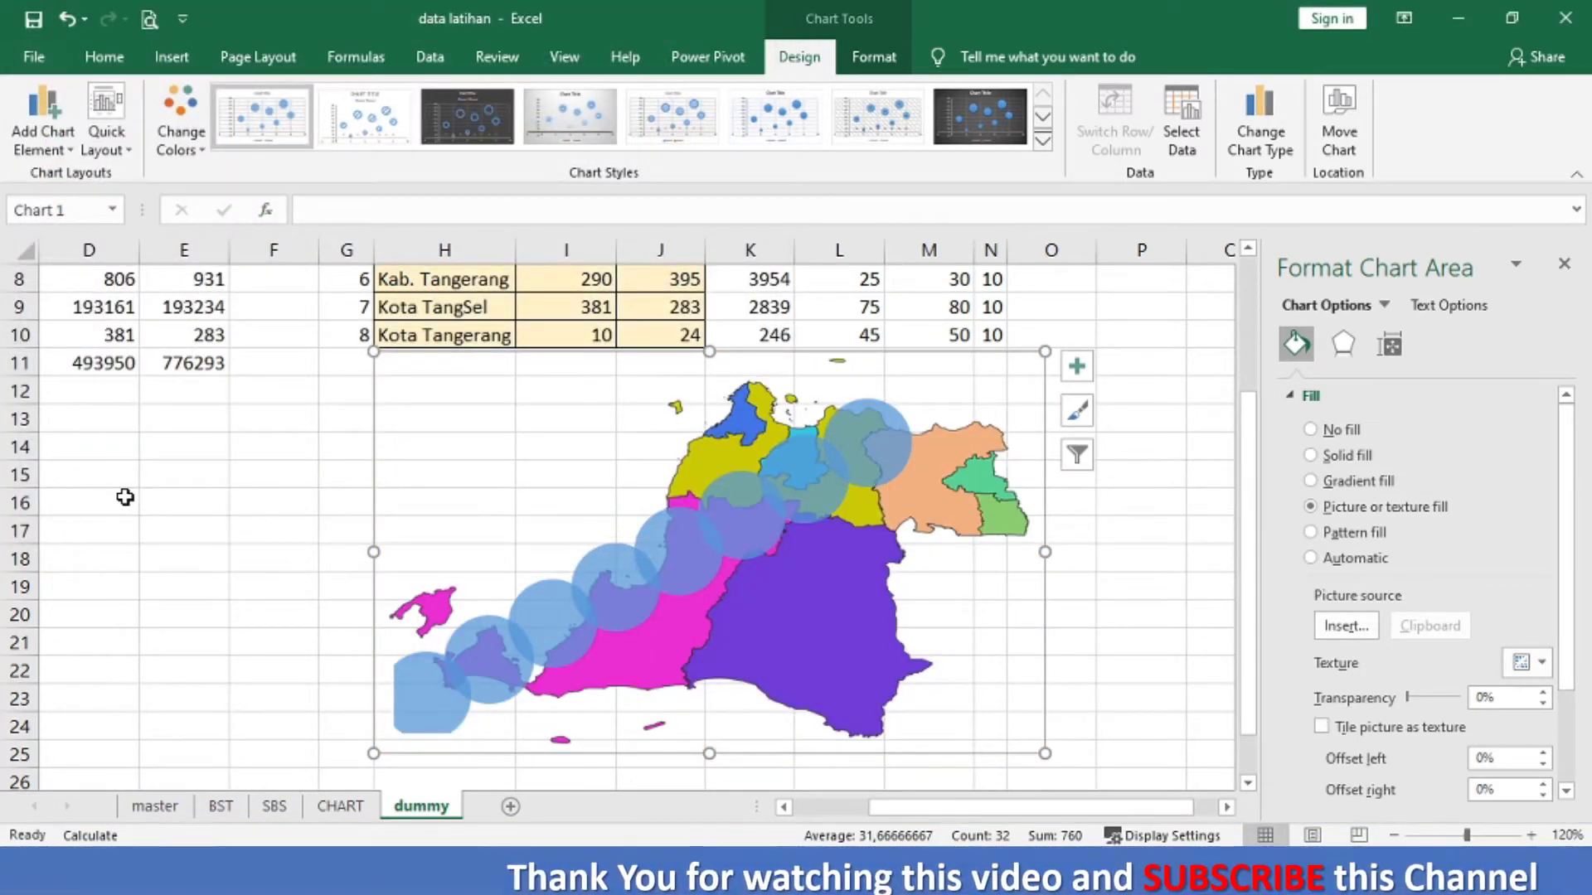
Step: Enter the map picture's width, 1566, in cell D16
click(124, 497)
text(1566)
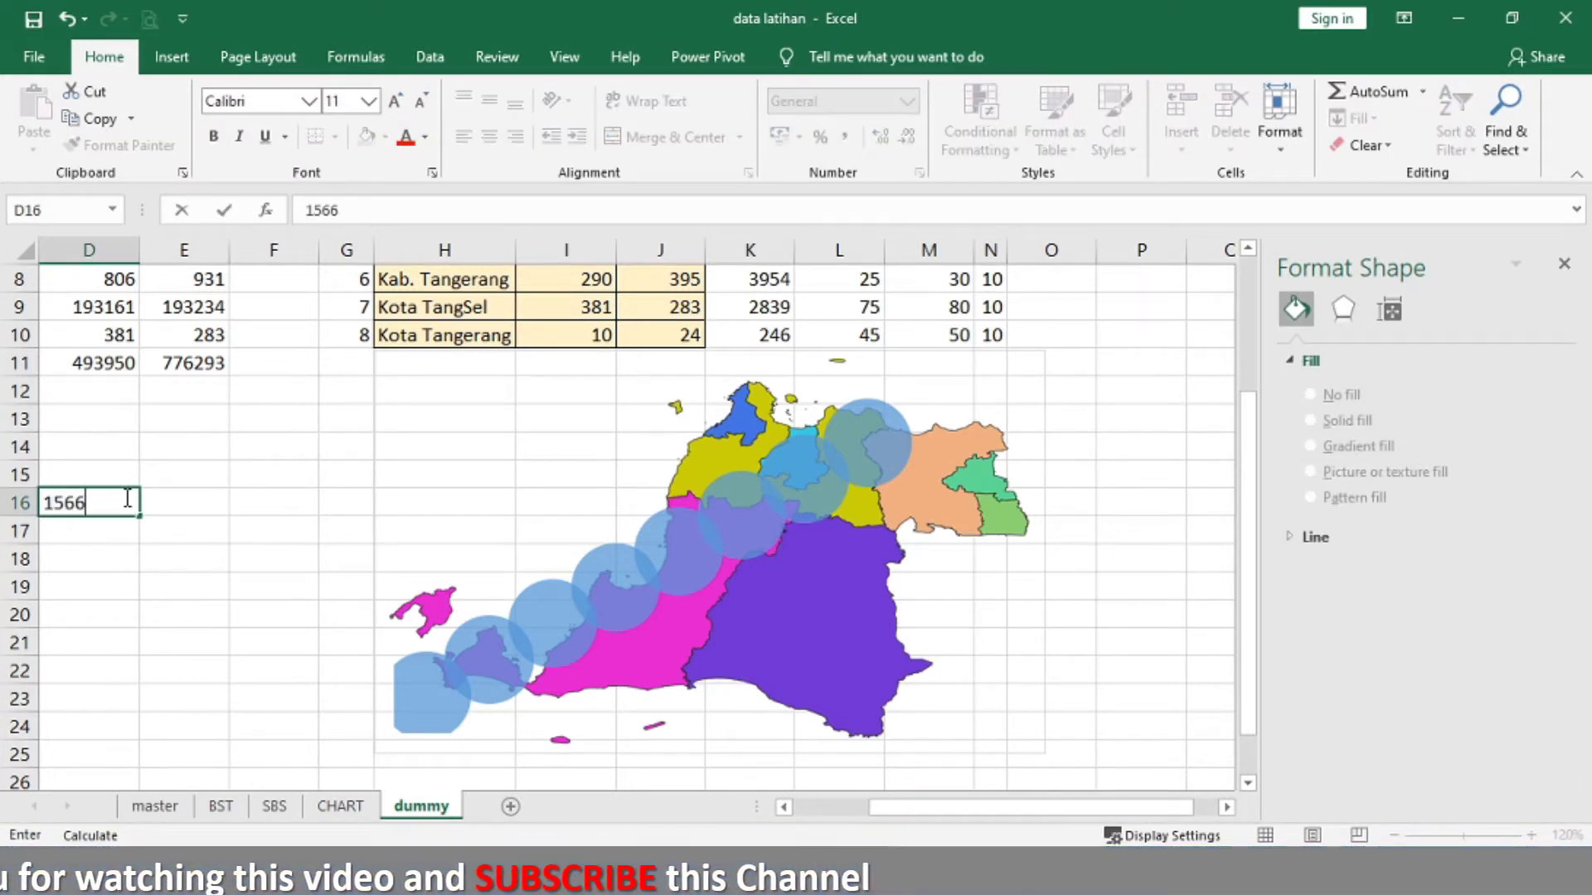
key(Return)
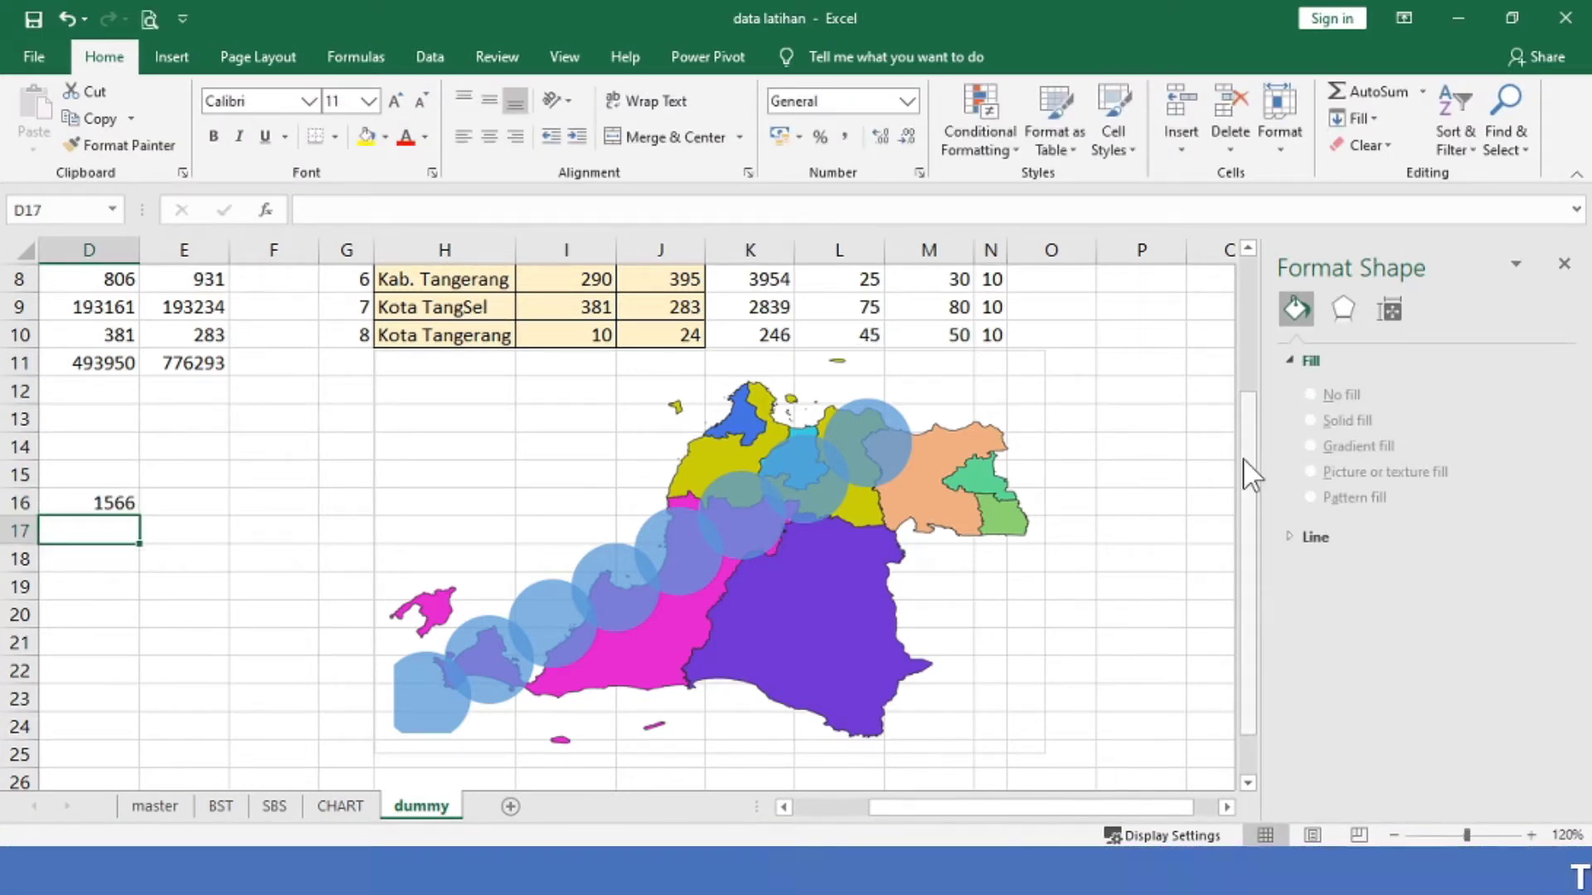
Step: Check the map picture's pixel dimensions in its file name among the insertable pictures, without inserting it again
click(1041, 500)
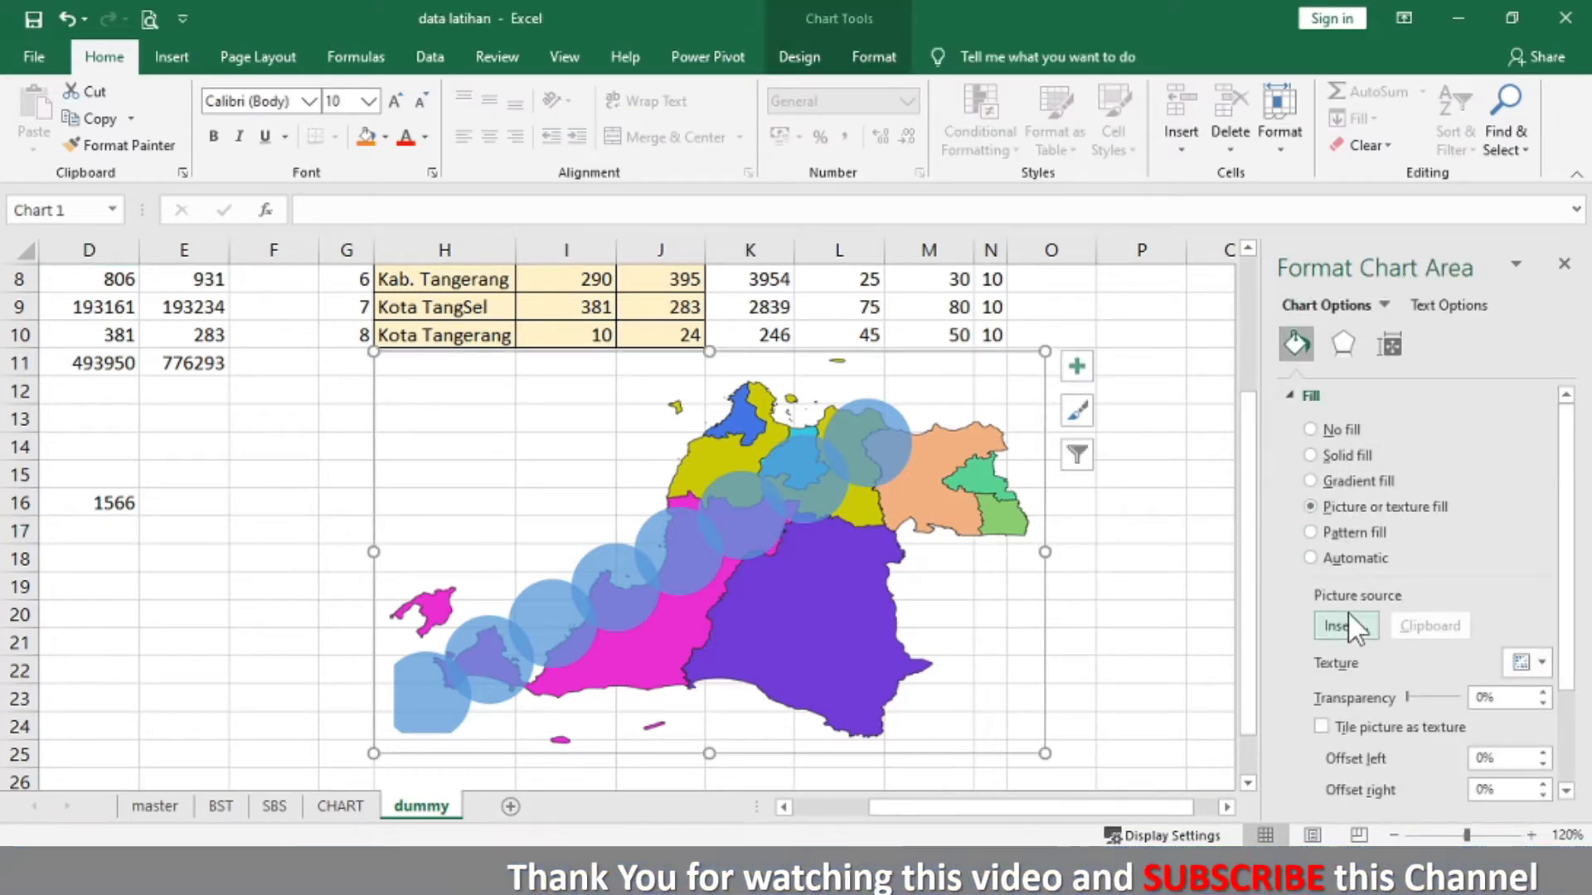
click(1349, 618)
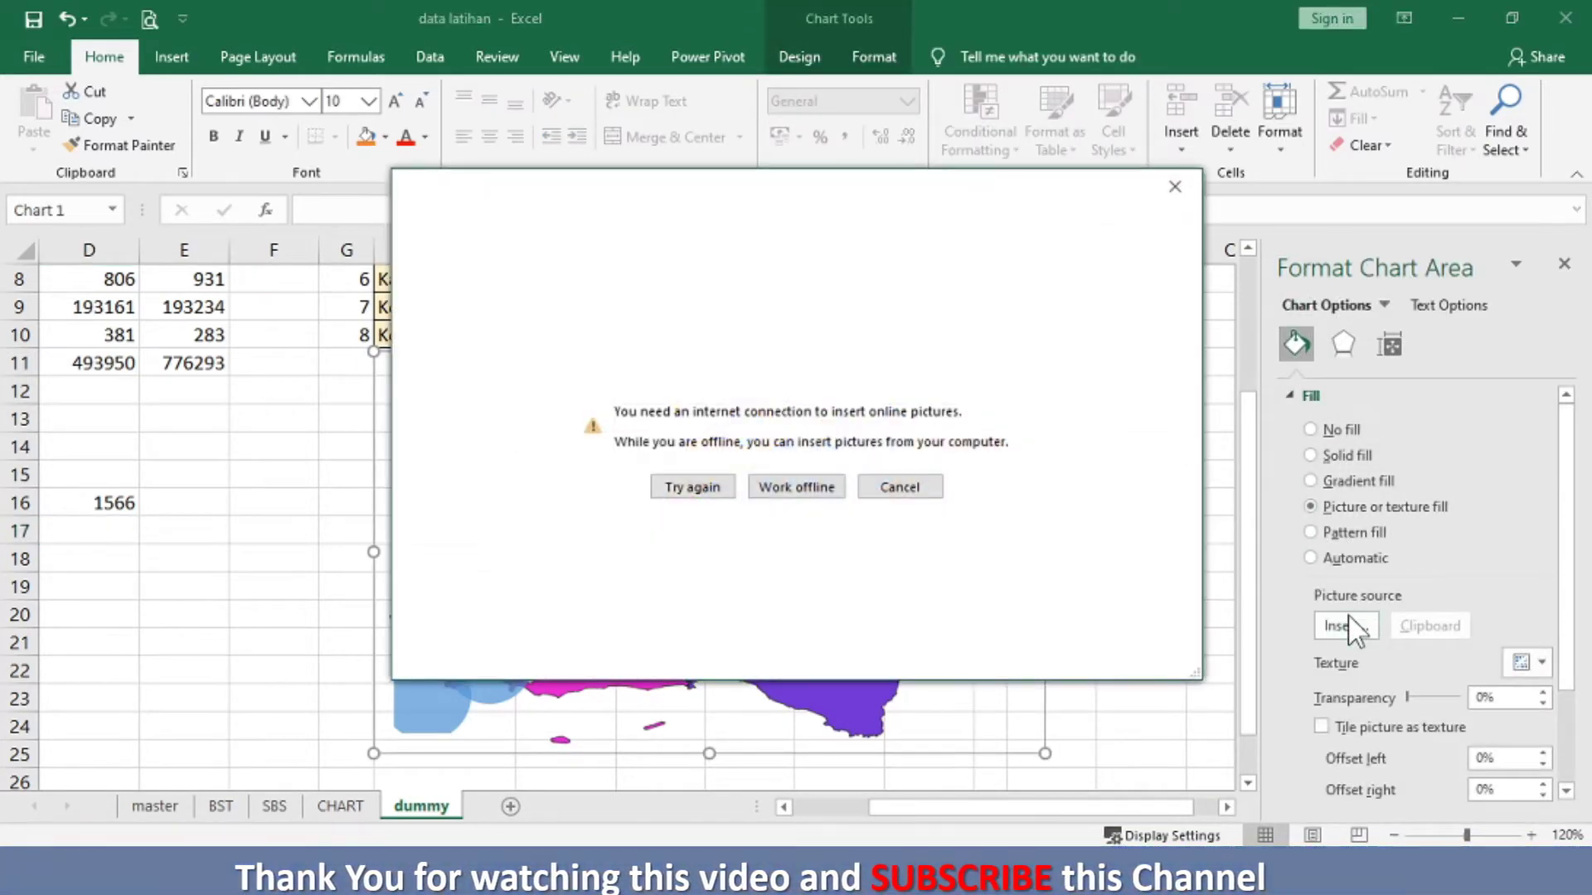
click(807, 488)
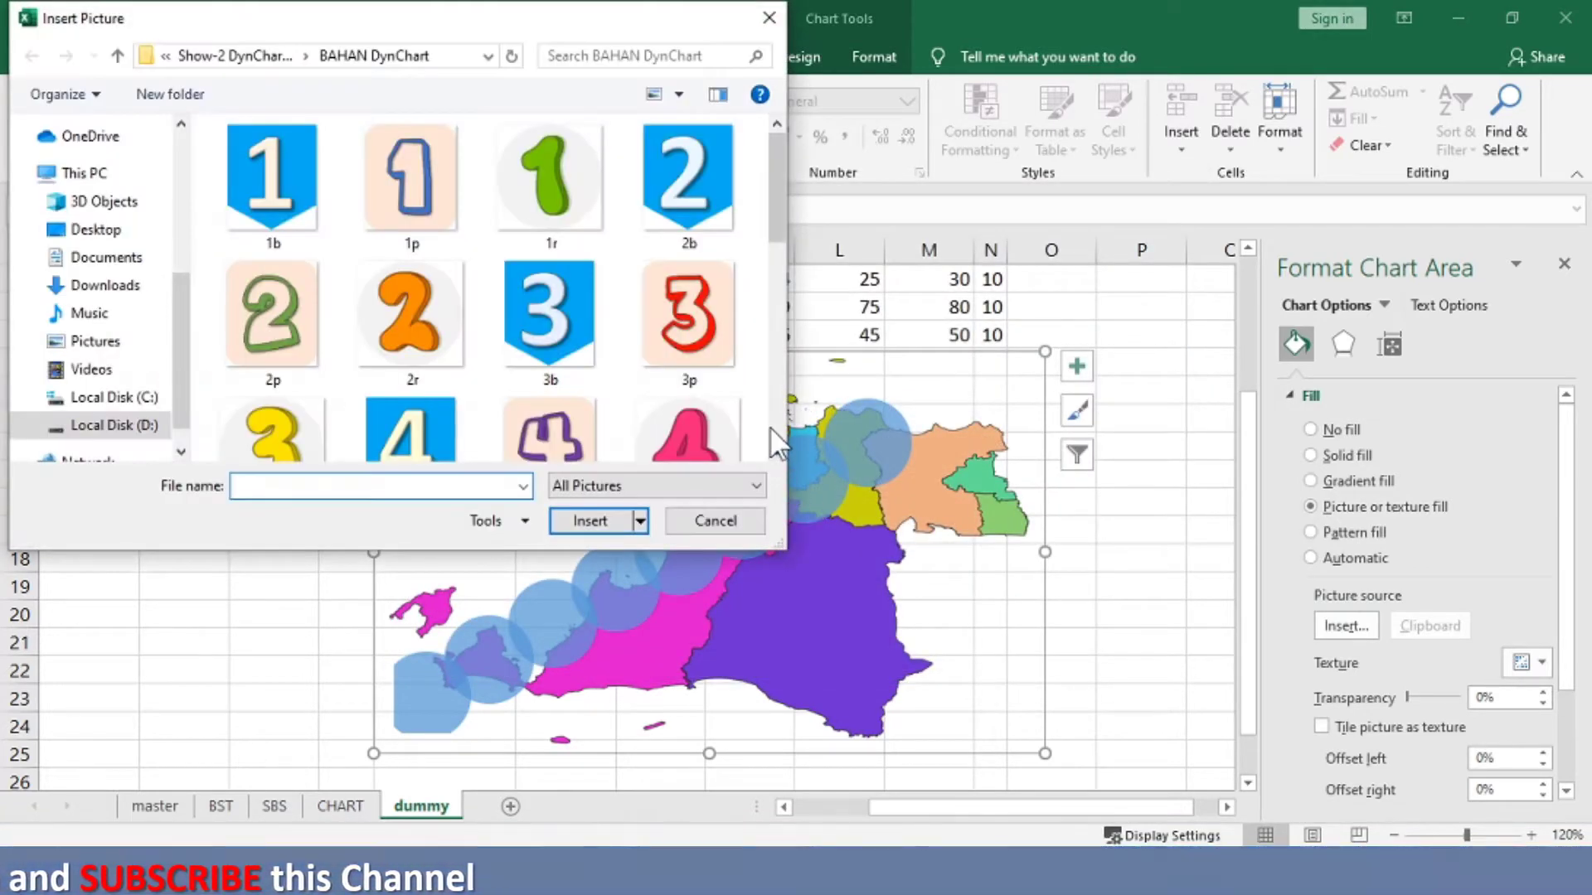
scroll(771, 430, down, 3)
scroll(771, 424, down, 5)
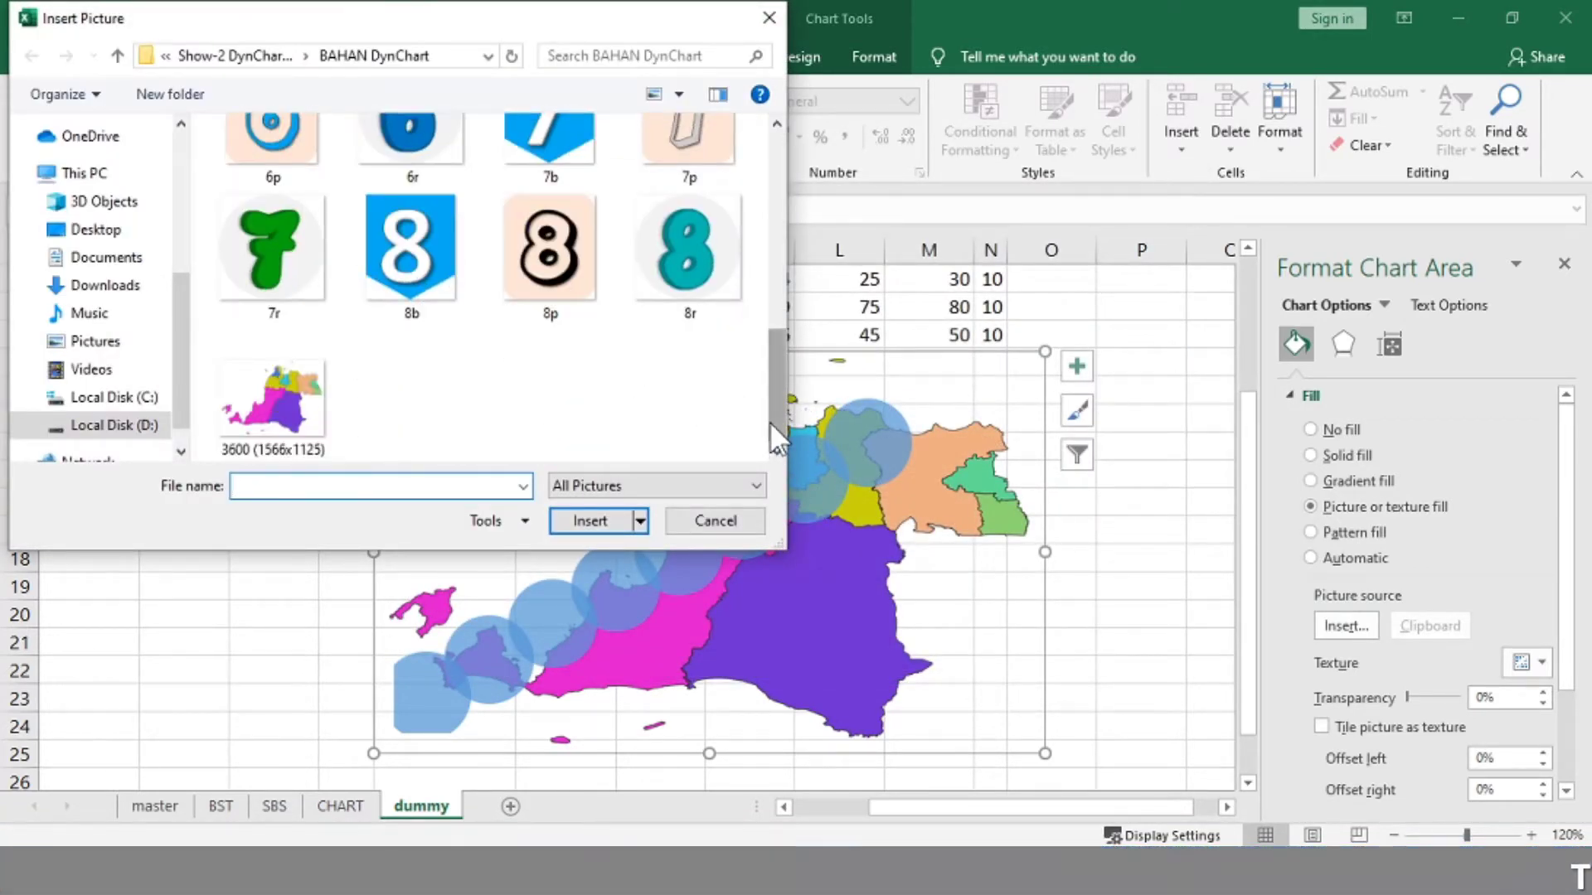
click(709, 515)
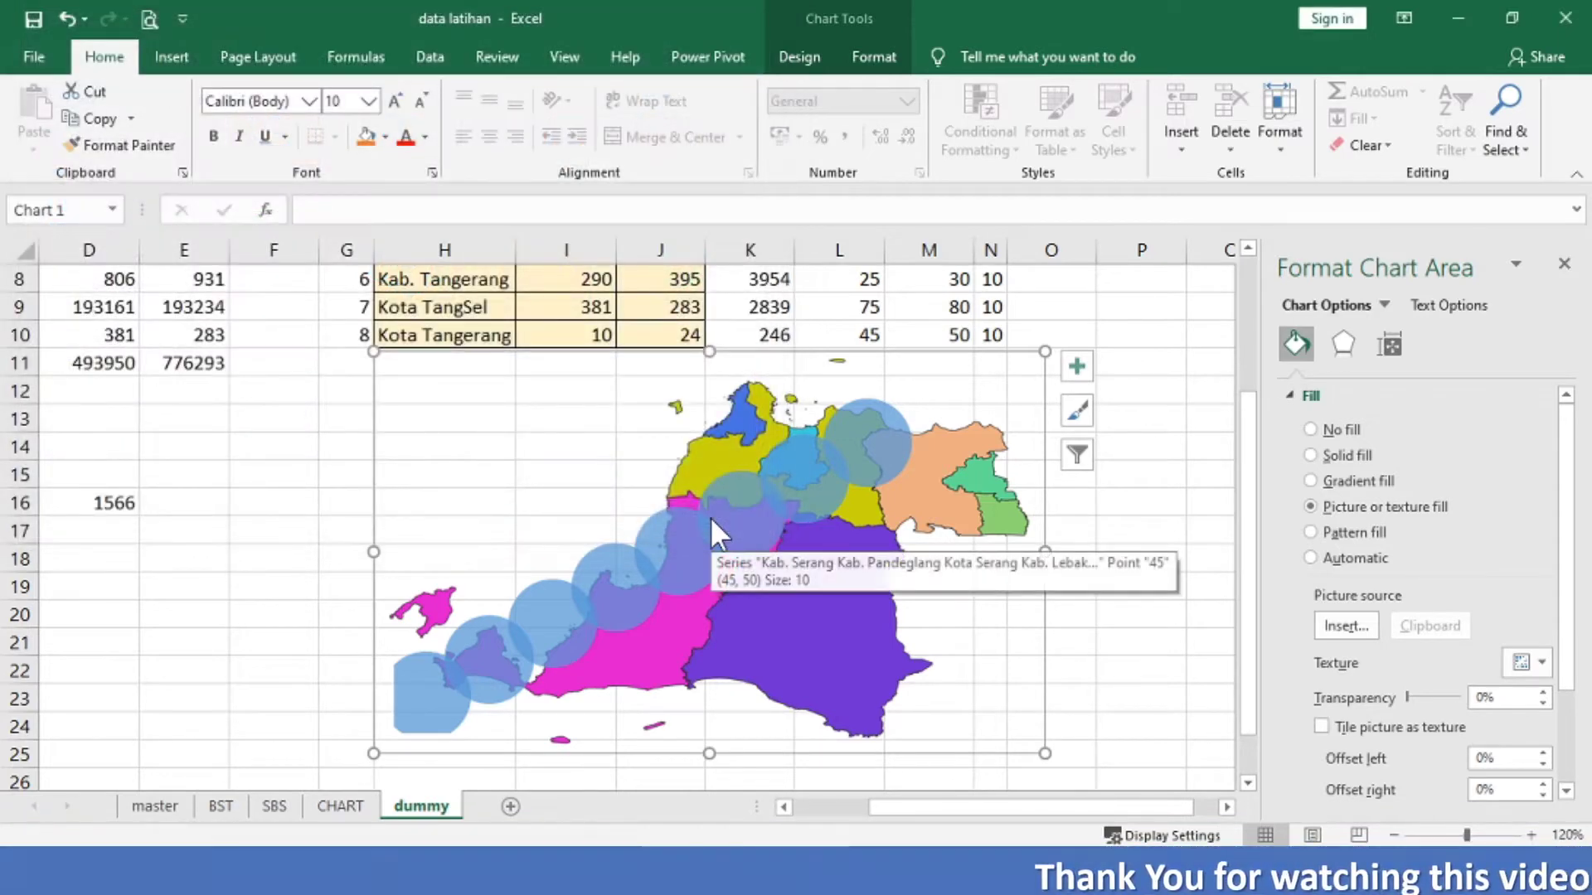
Step: Enter the map picture's height, 1125, in cell D17
click(103, 537)
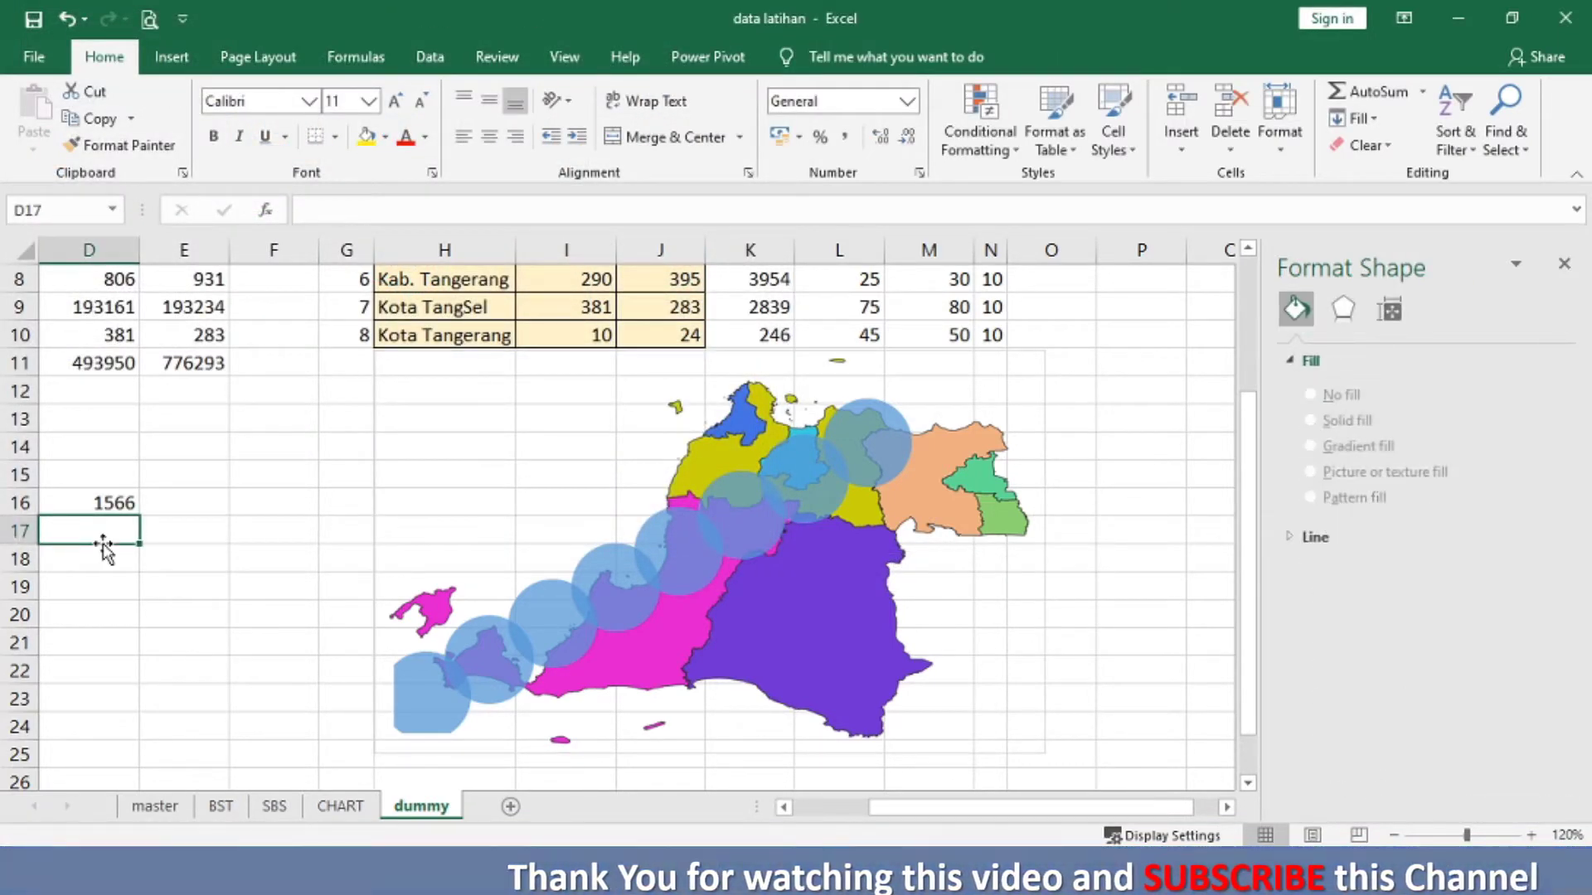
text(1125)
key(Return)
key(Up)
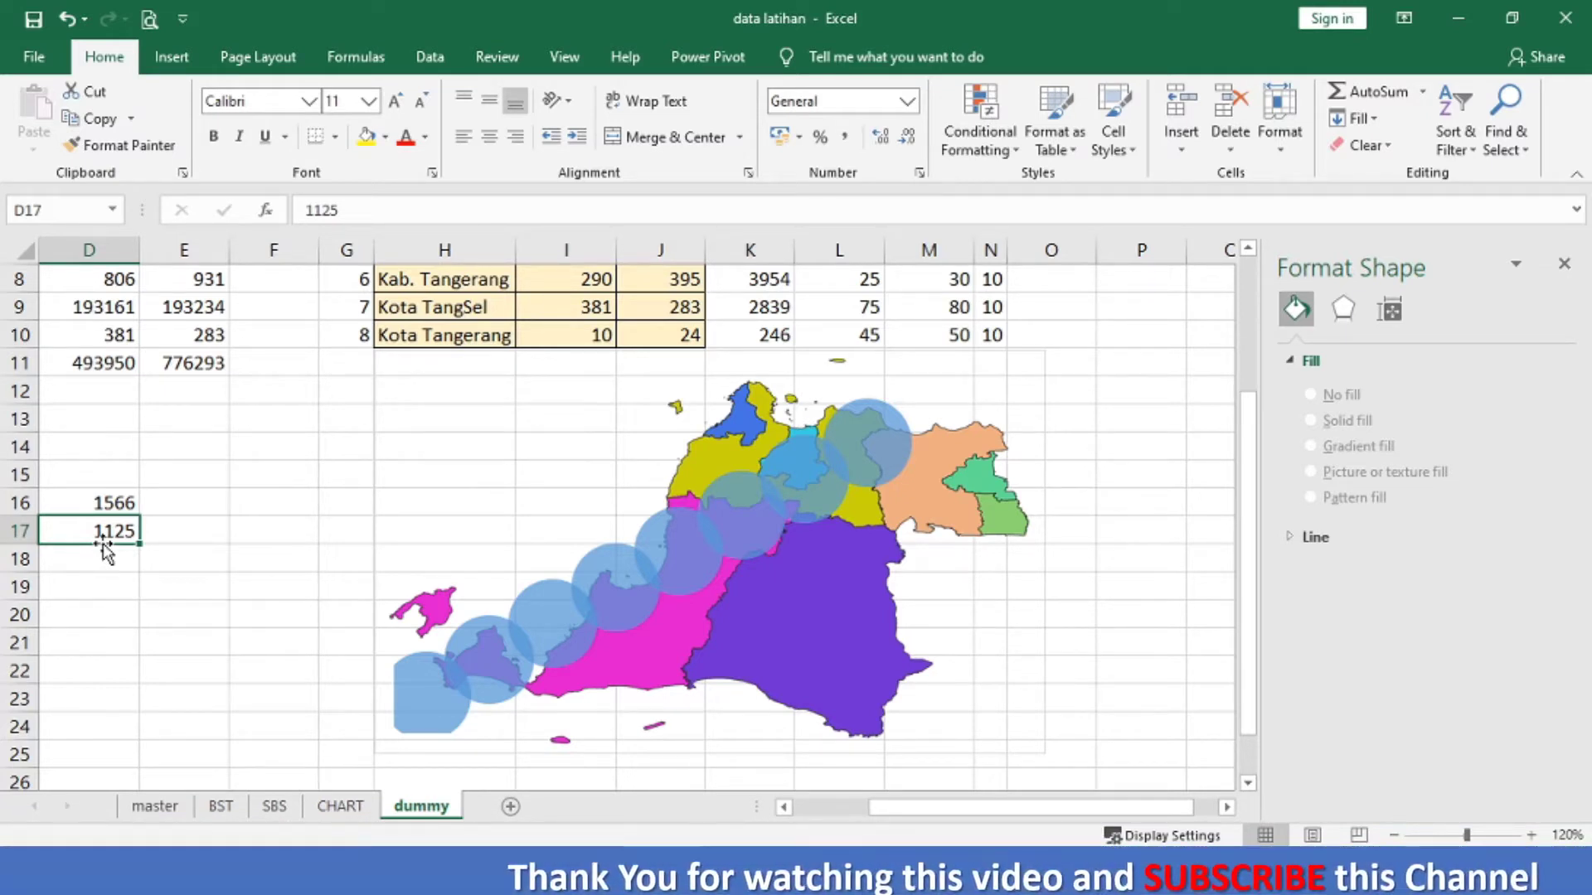
Step: Label the picture dimensions with W in cell C16 and H in cell C17
key(Right)
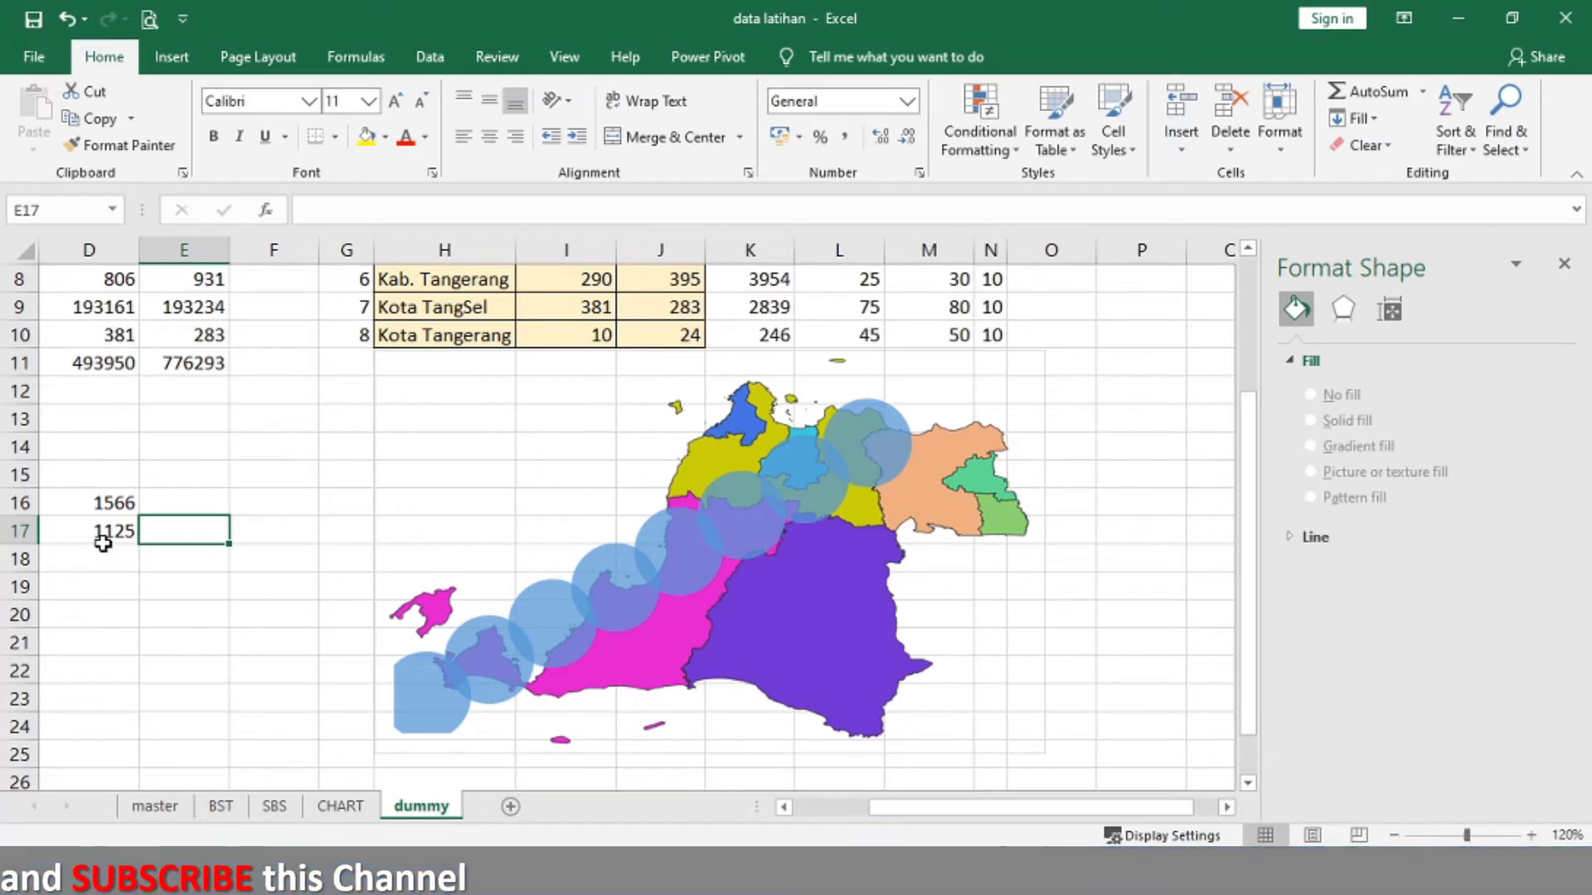
key(Left)
key(Left)
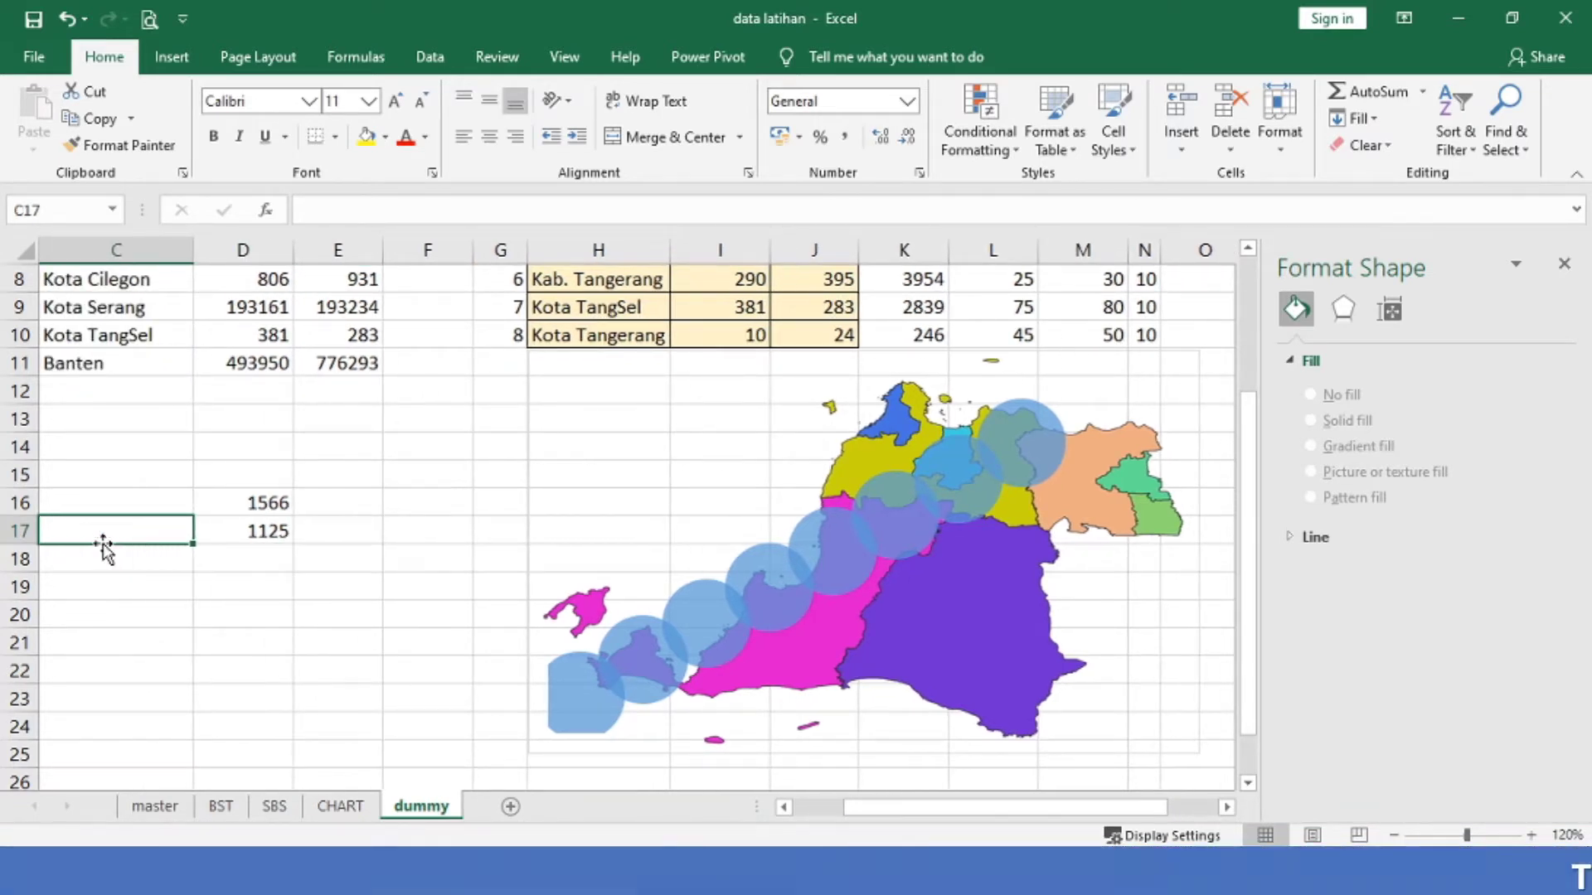
text(H)
key(Up)
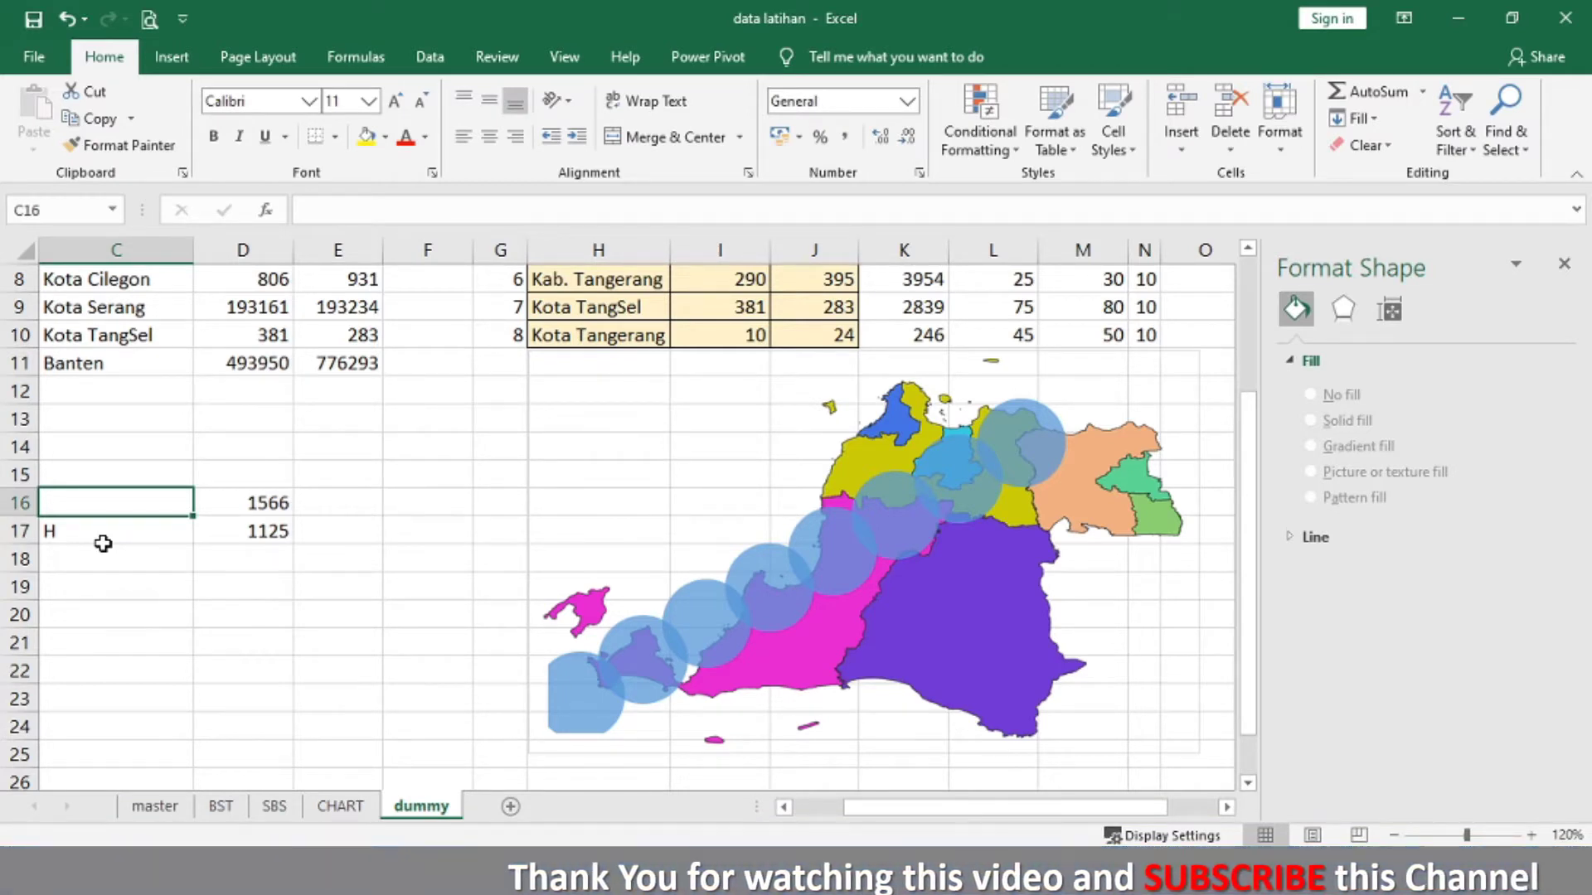
text(L)
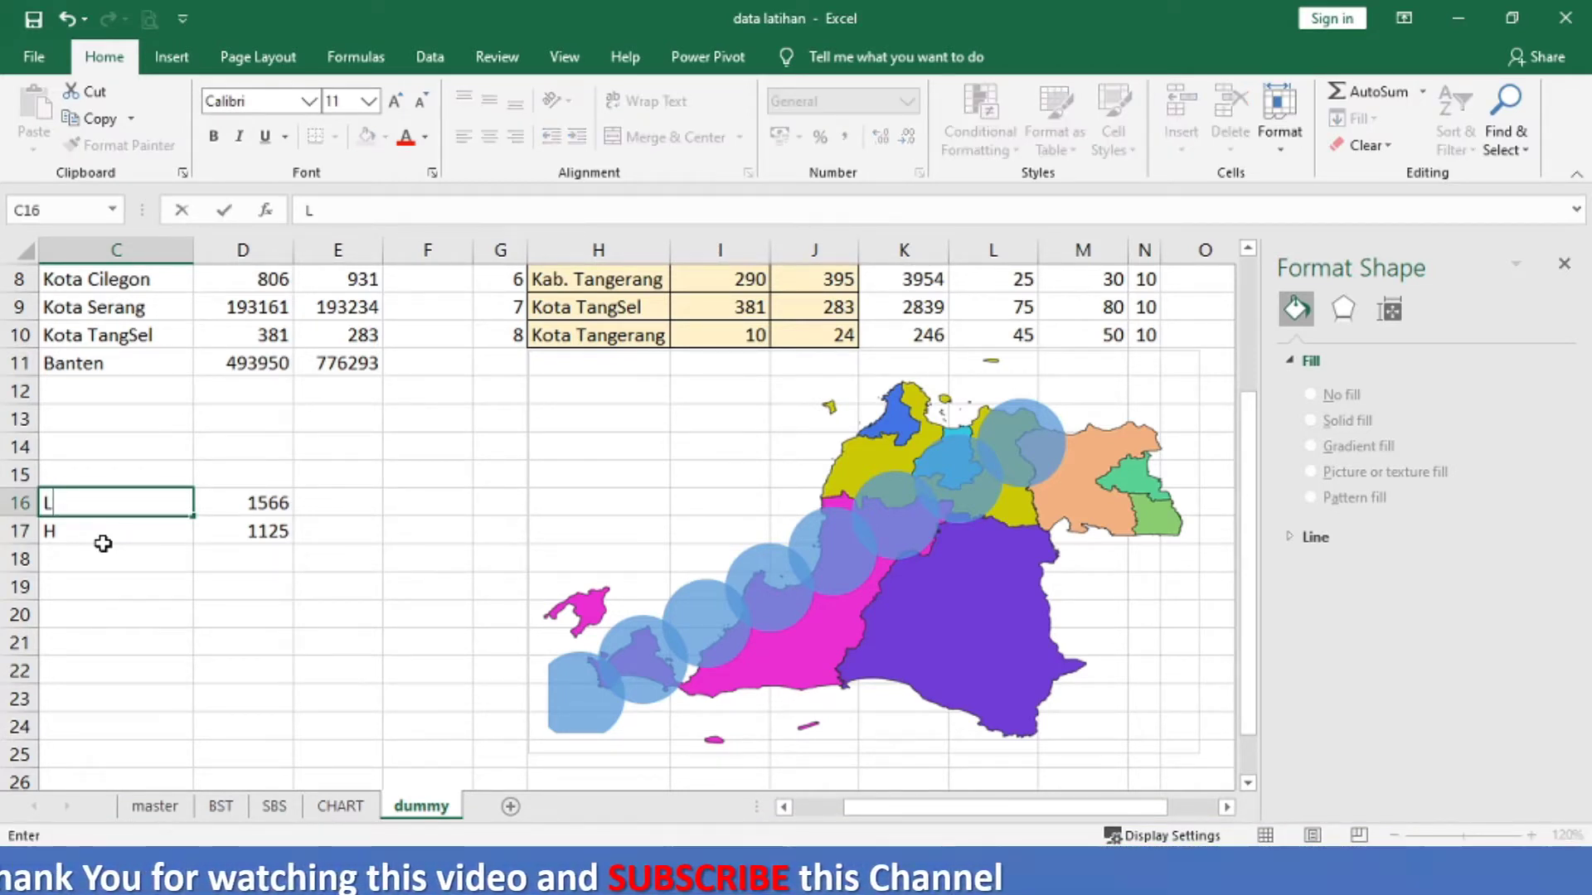
key(BackSpace)
text(W)
key(Return)
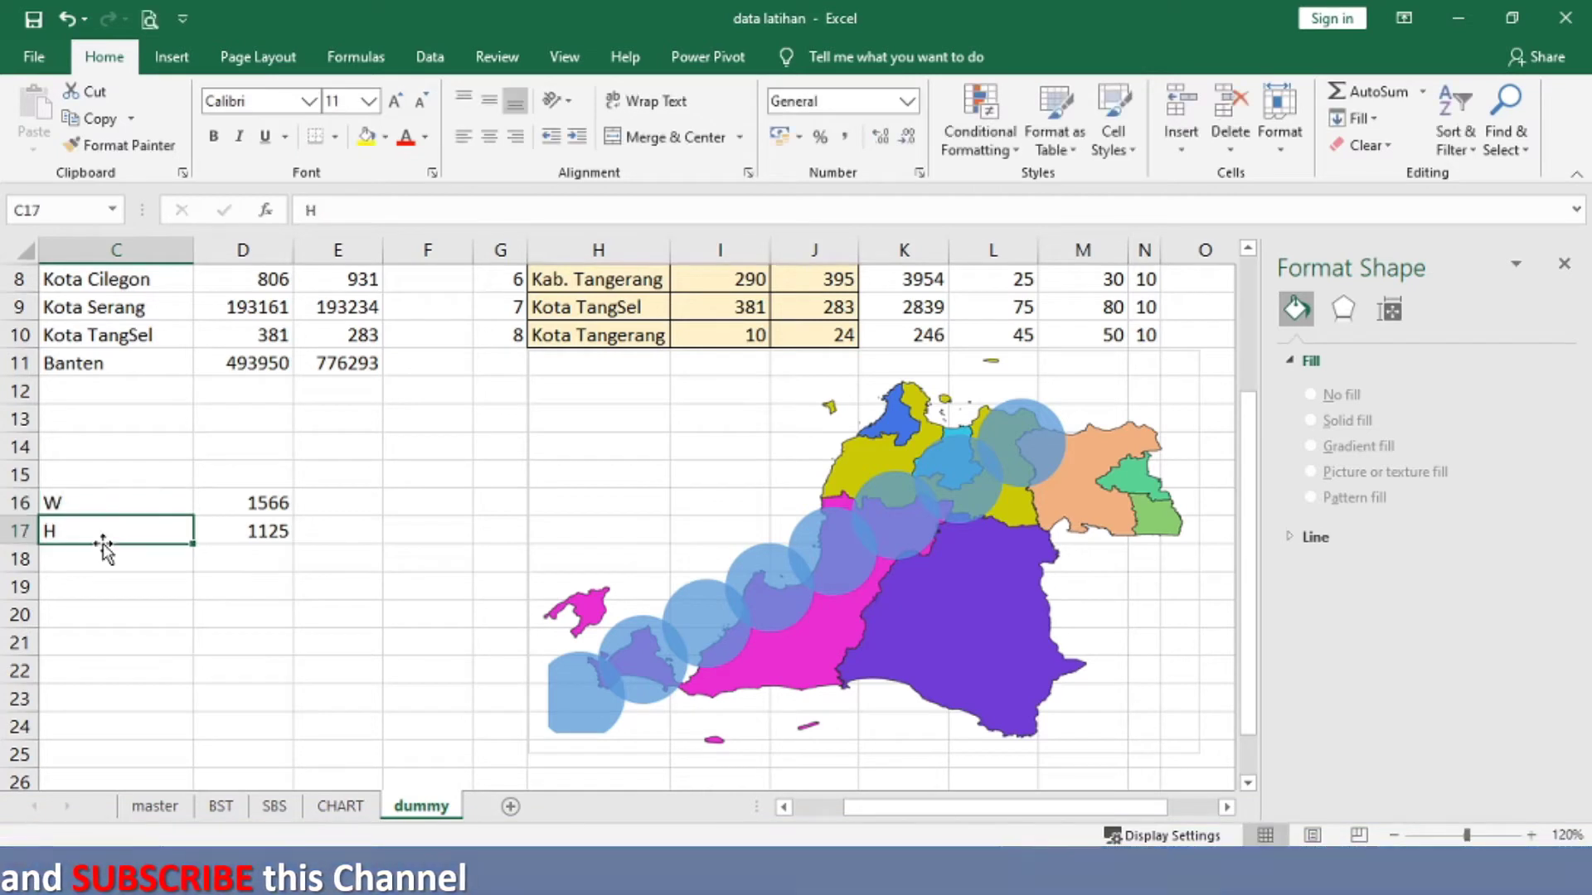
Step: Right-align the W and H labels in cells C16:C17
key(Up)
shift+click(103, 539)
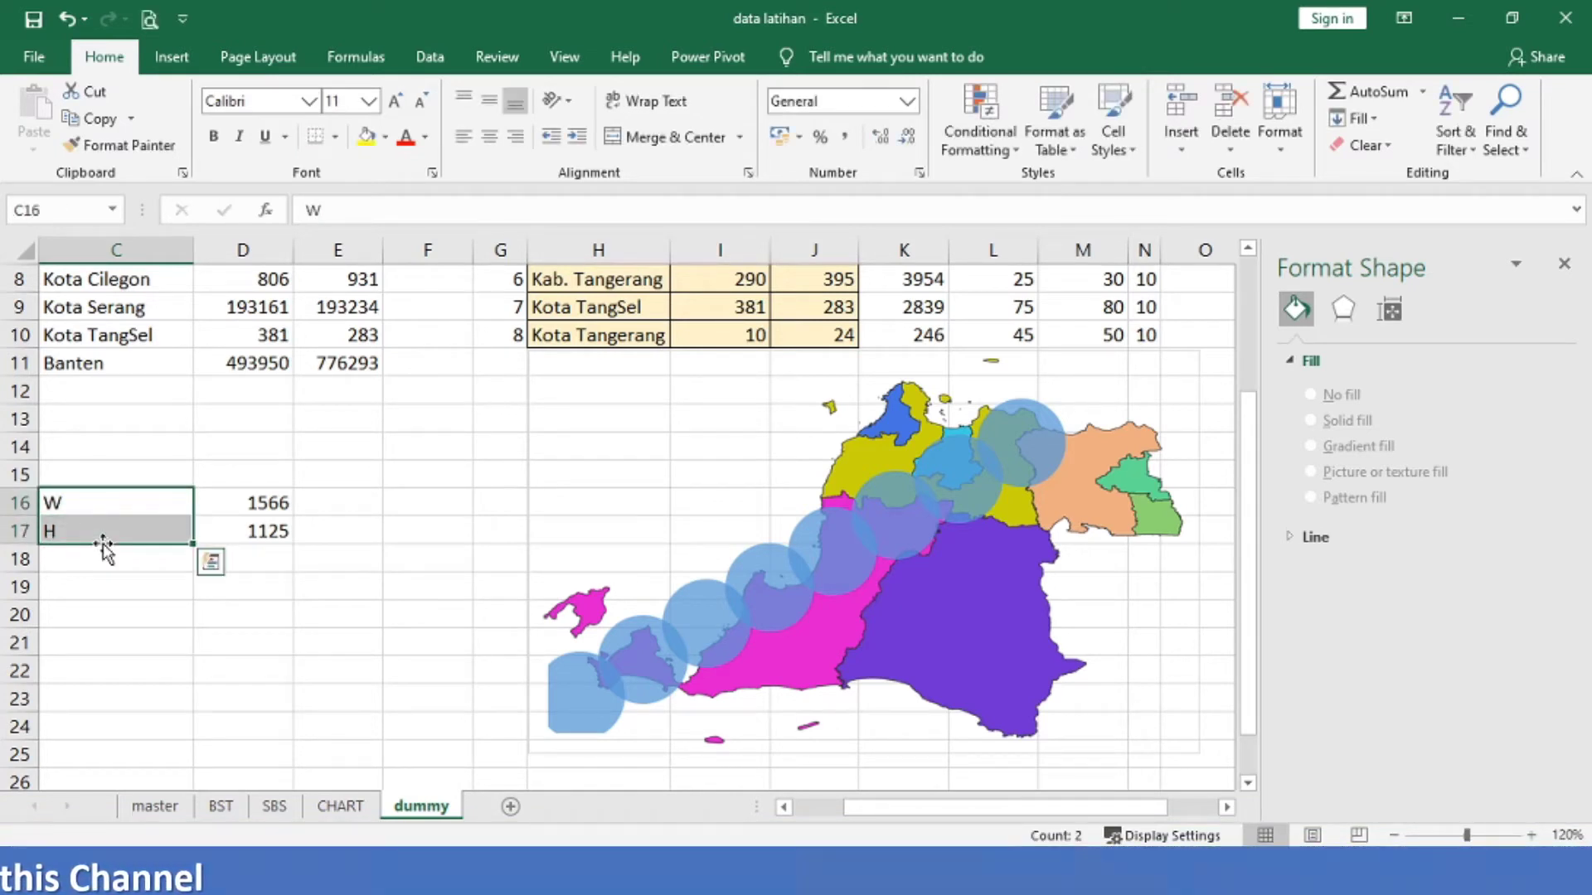
click(514, 138)
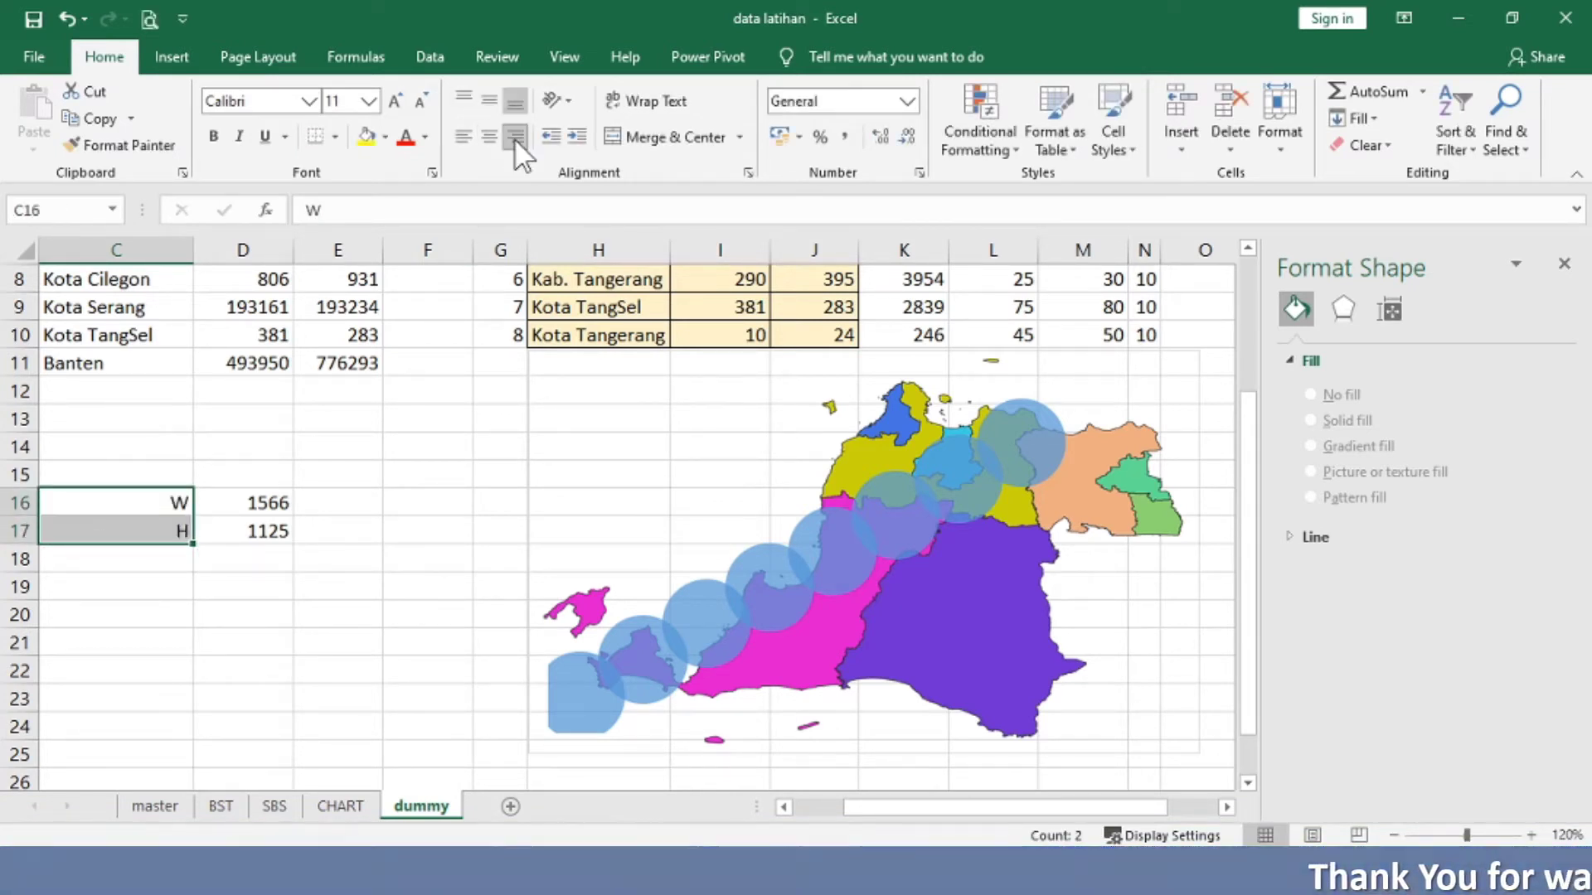
Step: Enter 800 in cell E17 beside the picture's height
click(1226, 808)
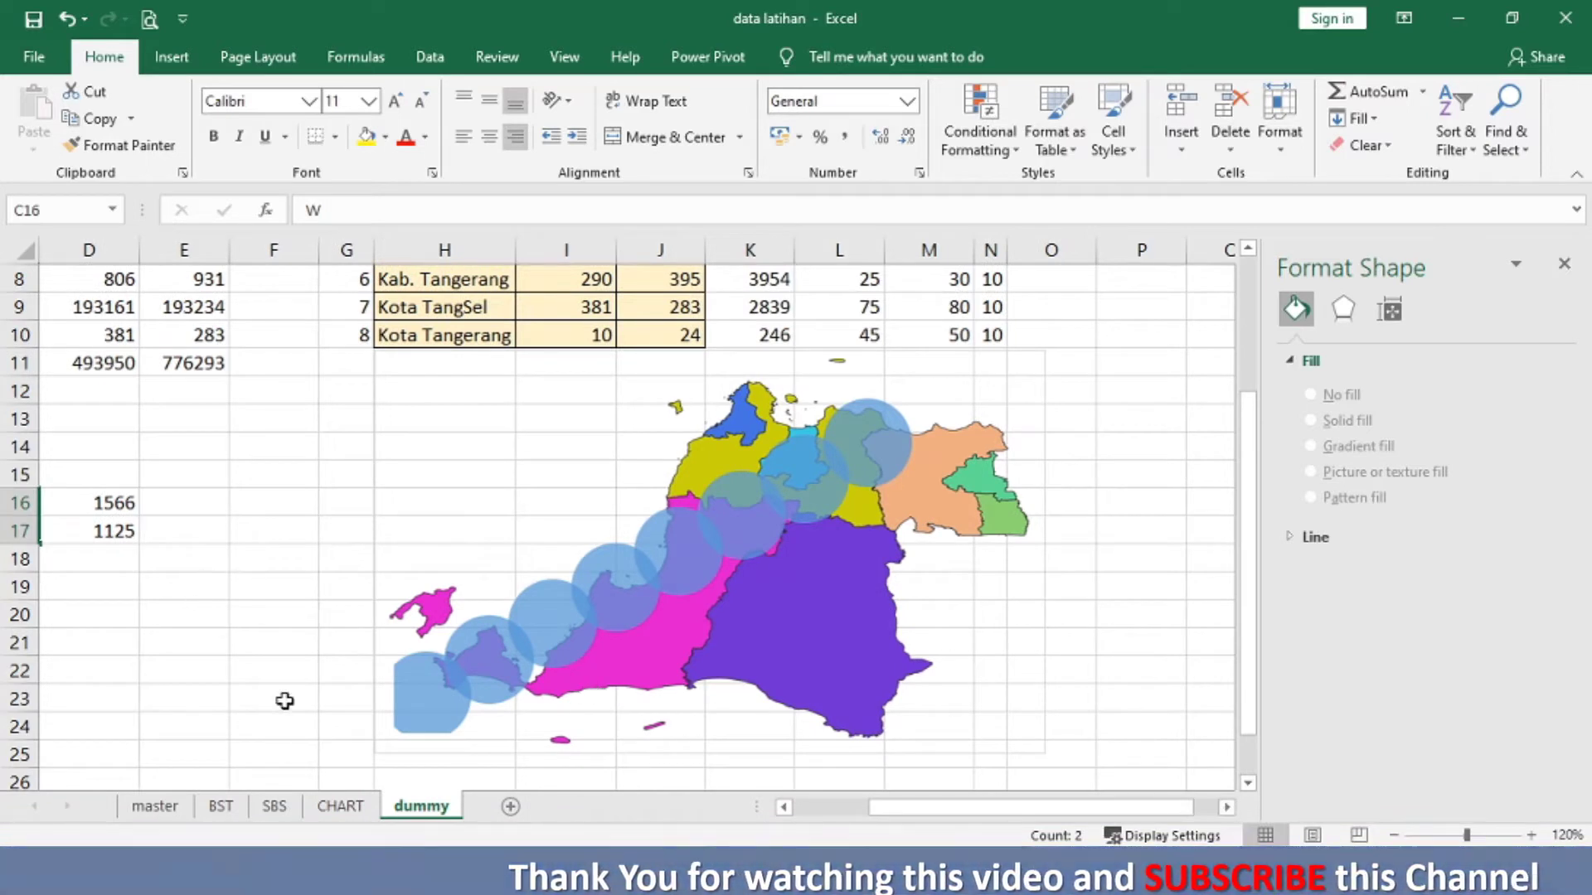
click(785, 808)
click(323, 529)
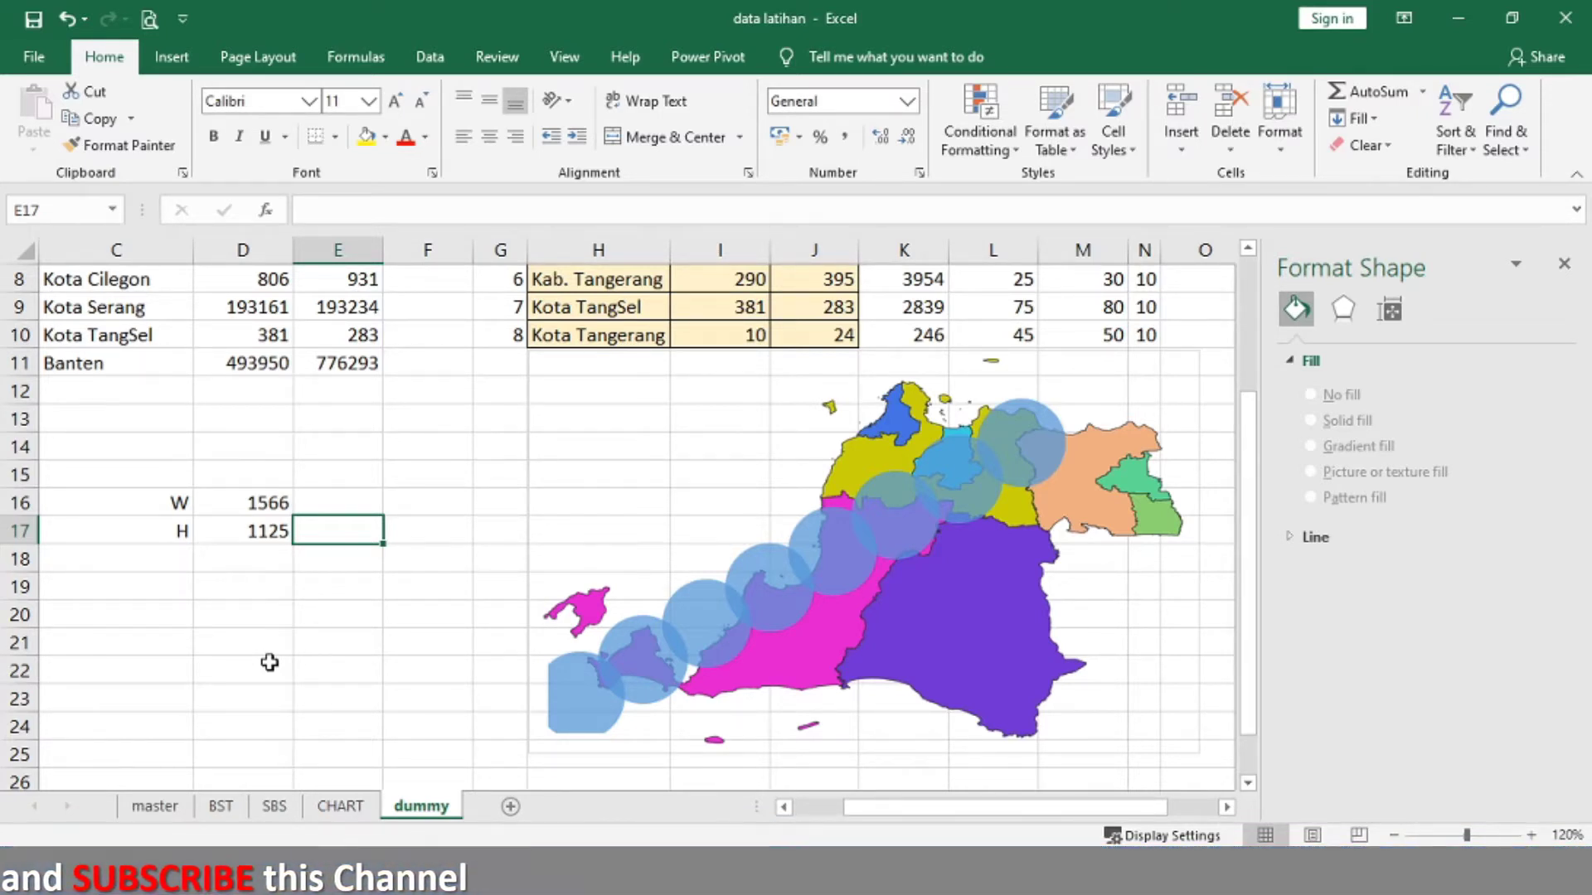
text(8)
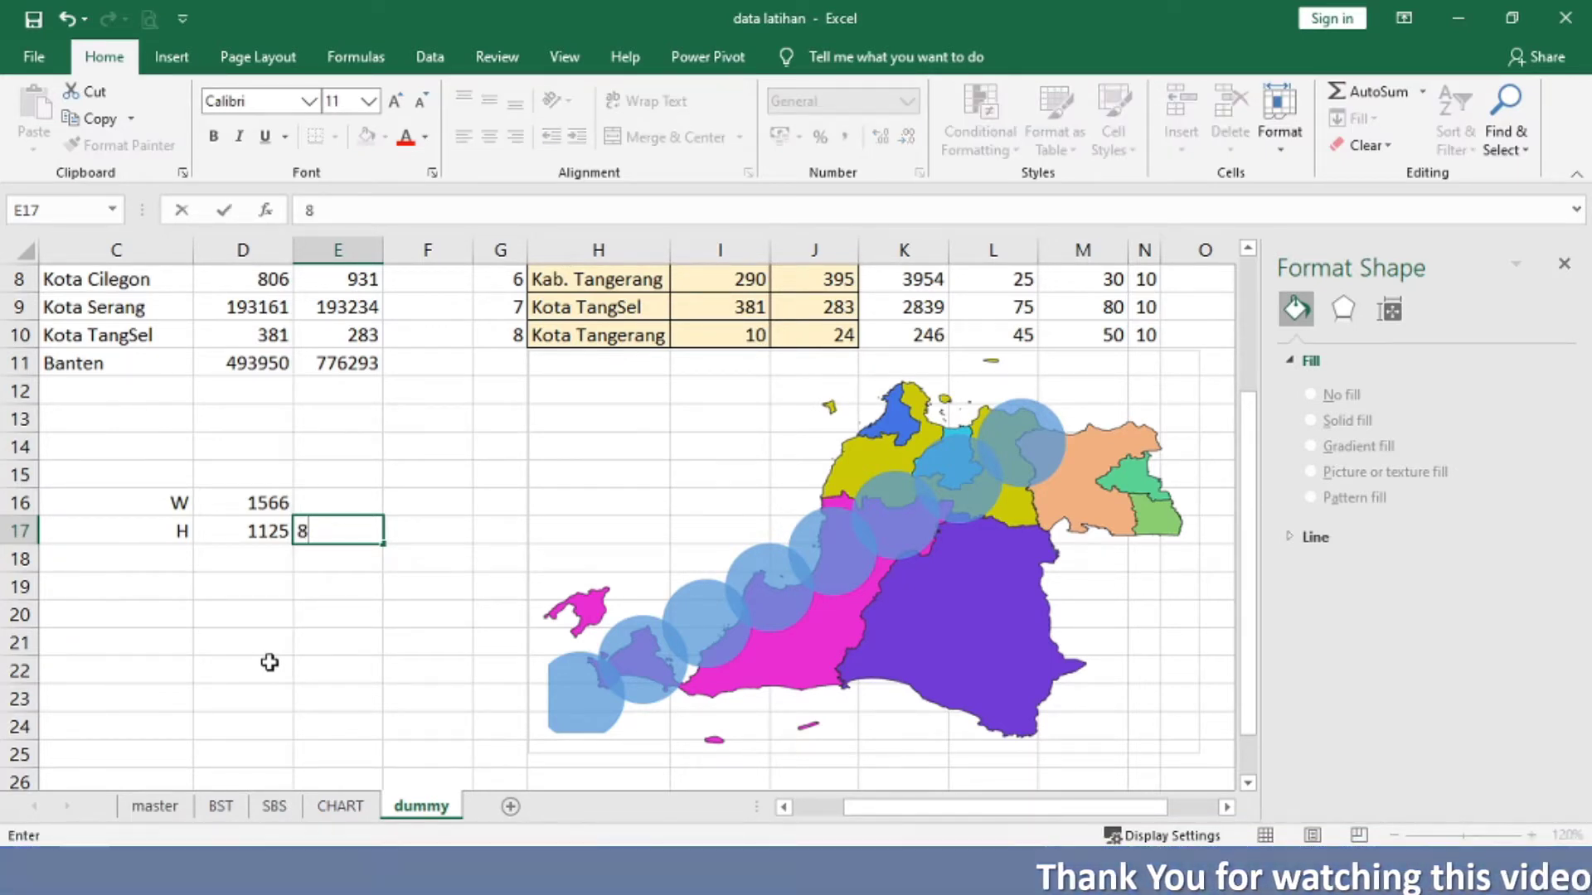
text(00)
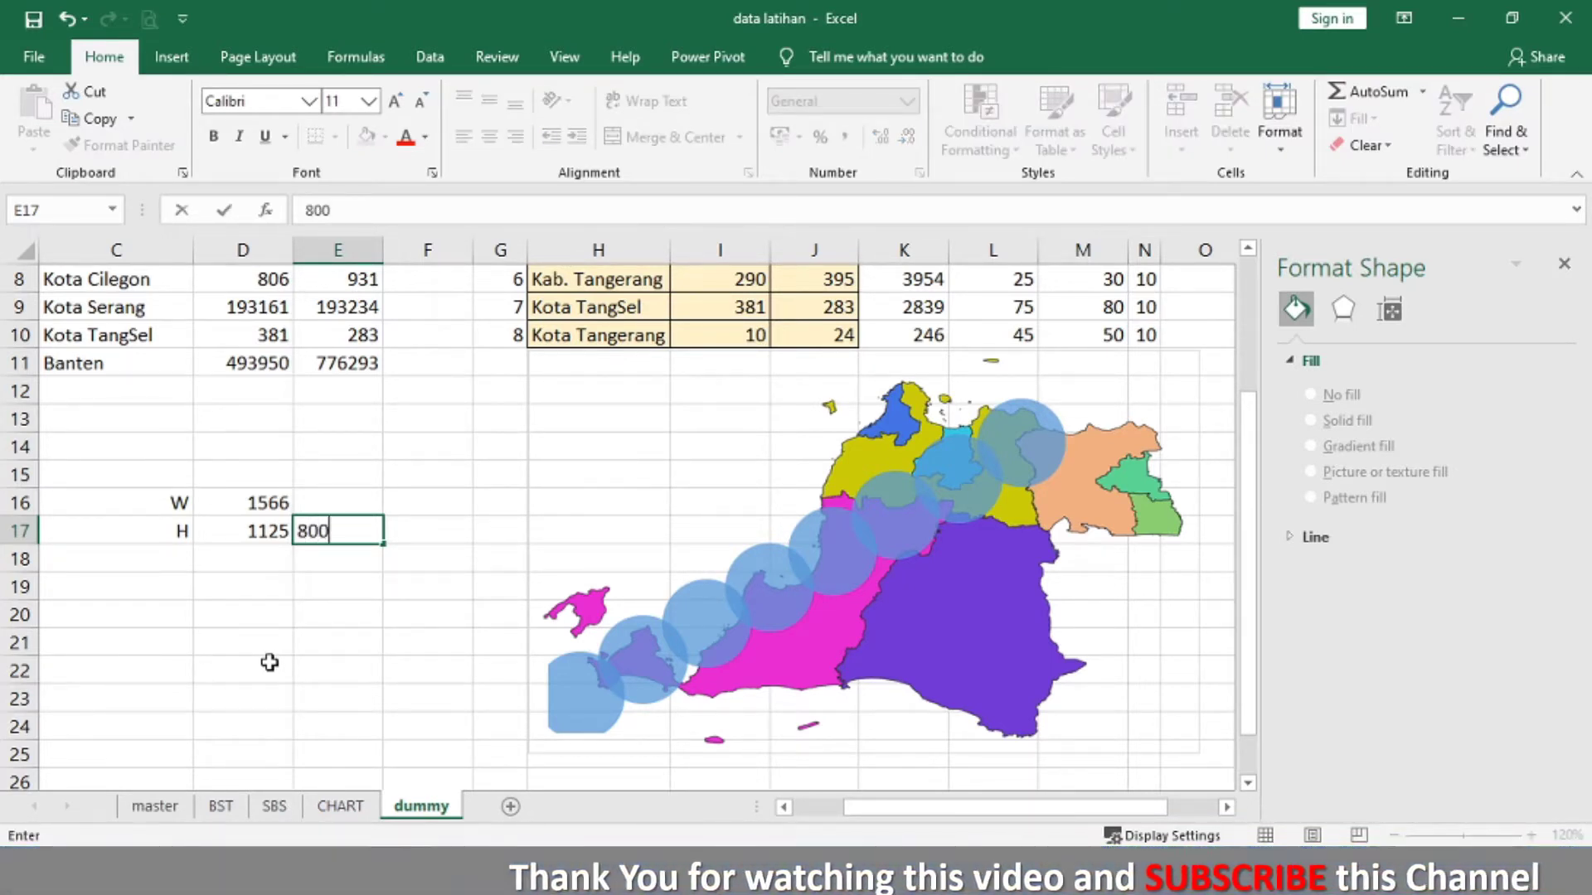
key(Tab)
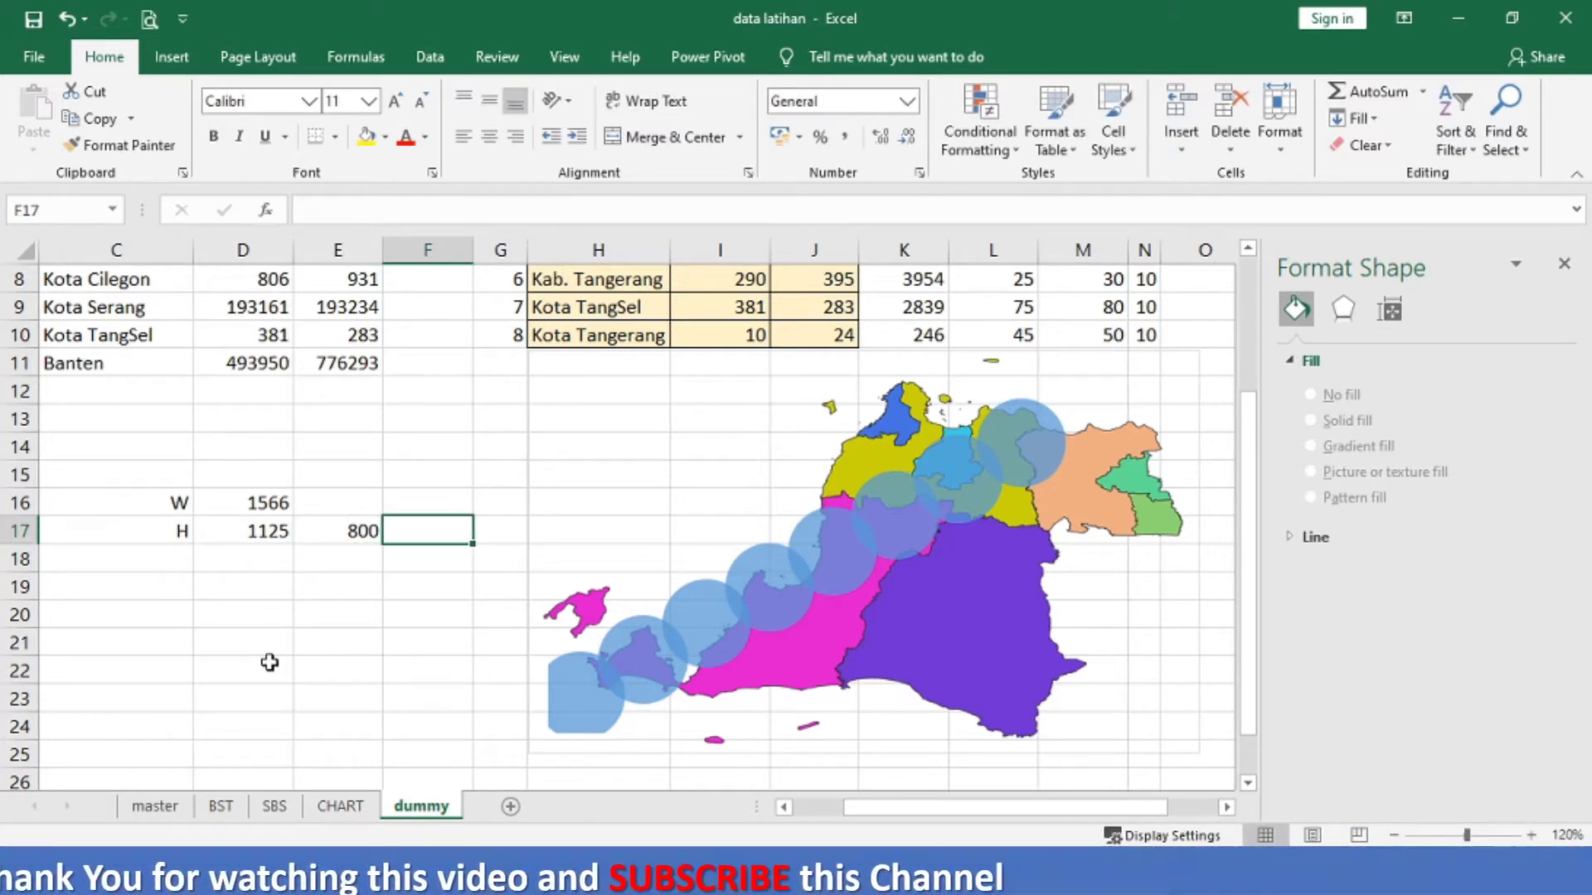
Step: Enter 8,00 in cell F17 beside the scaled height of 800
text(8,00)
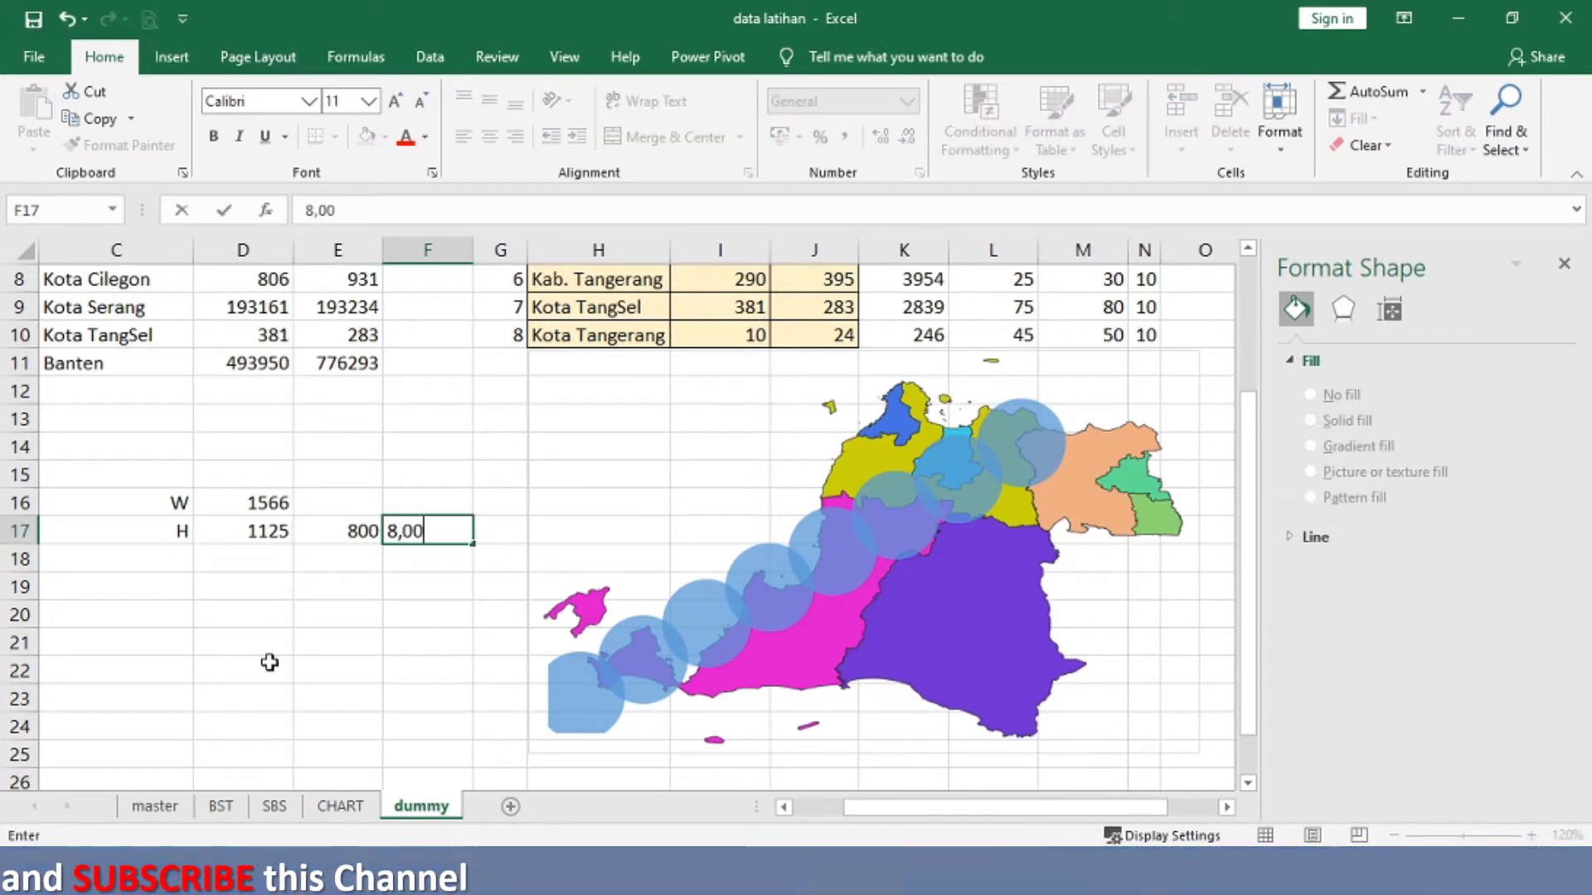
key(Return)
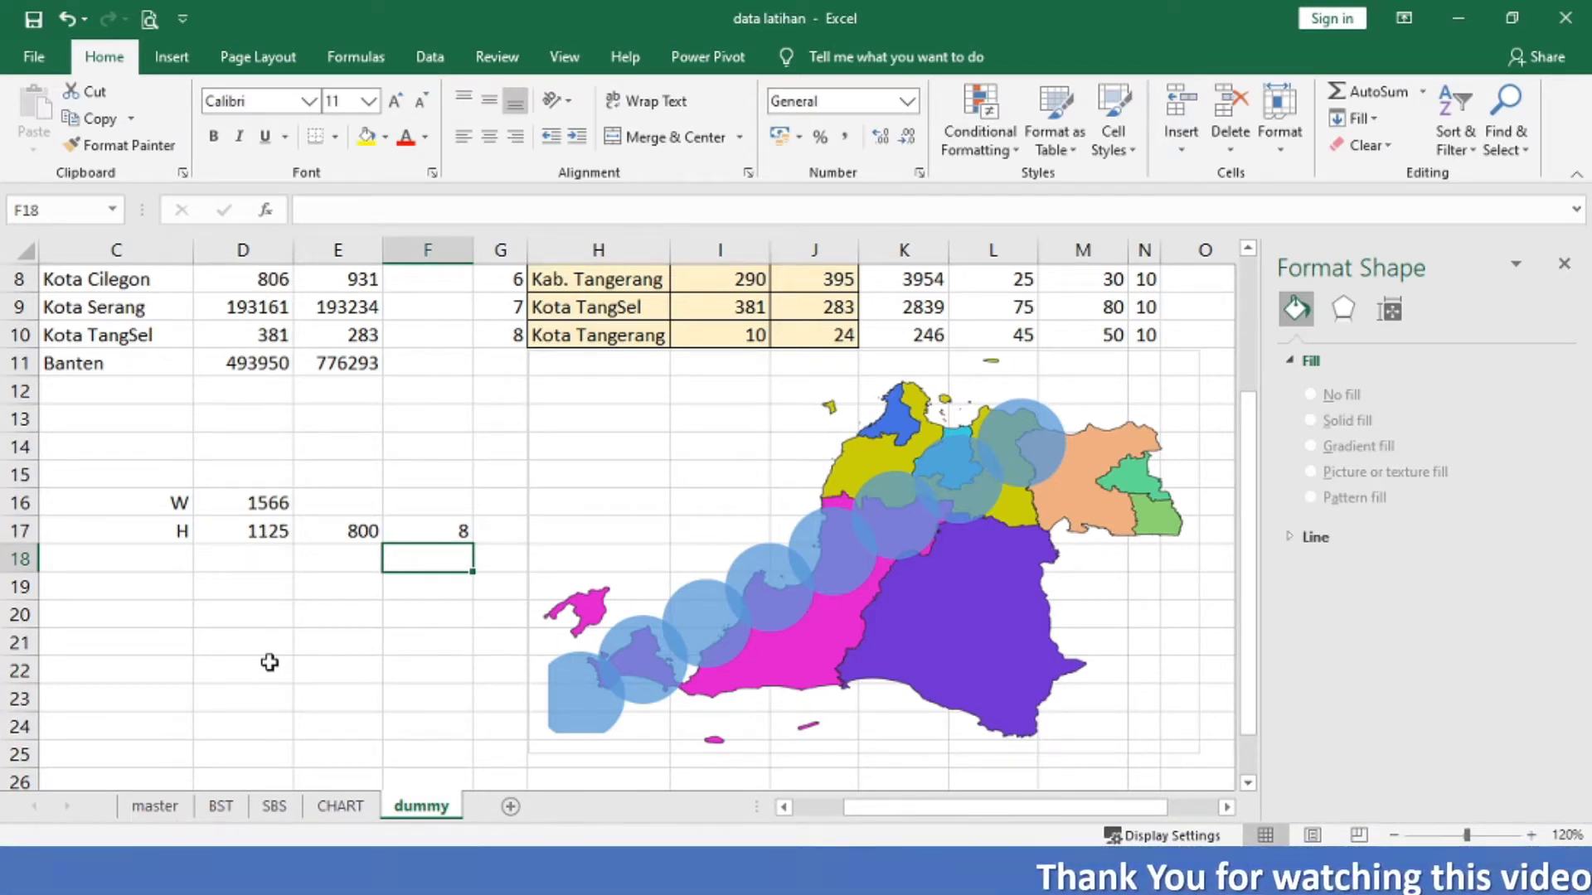
Step: Calculate the proportional width in cell E16 with the formula =(E17*D16)/D17
key(Up)
key(Up)
key(Left)
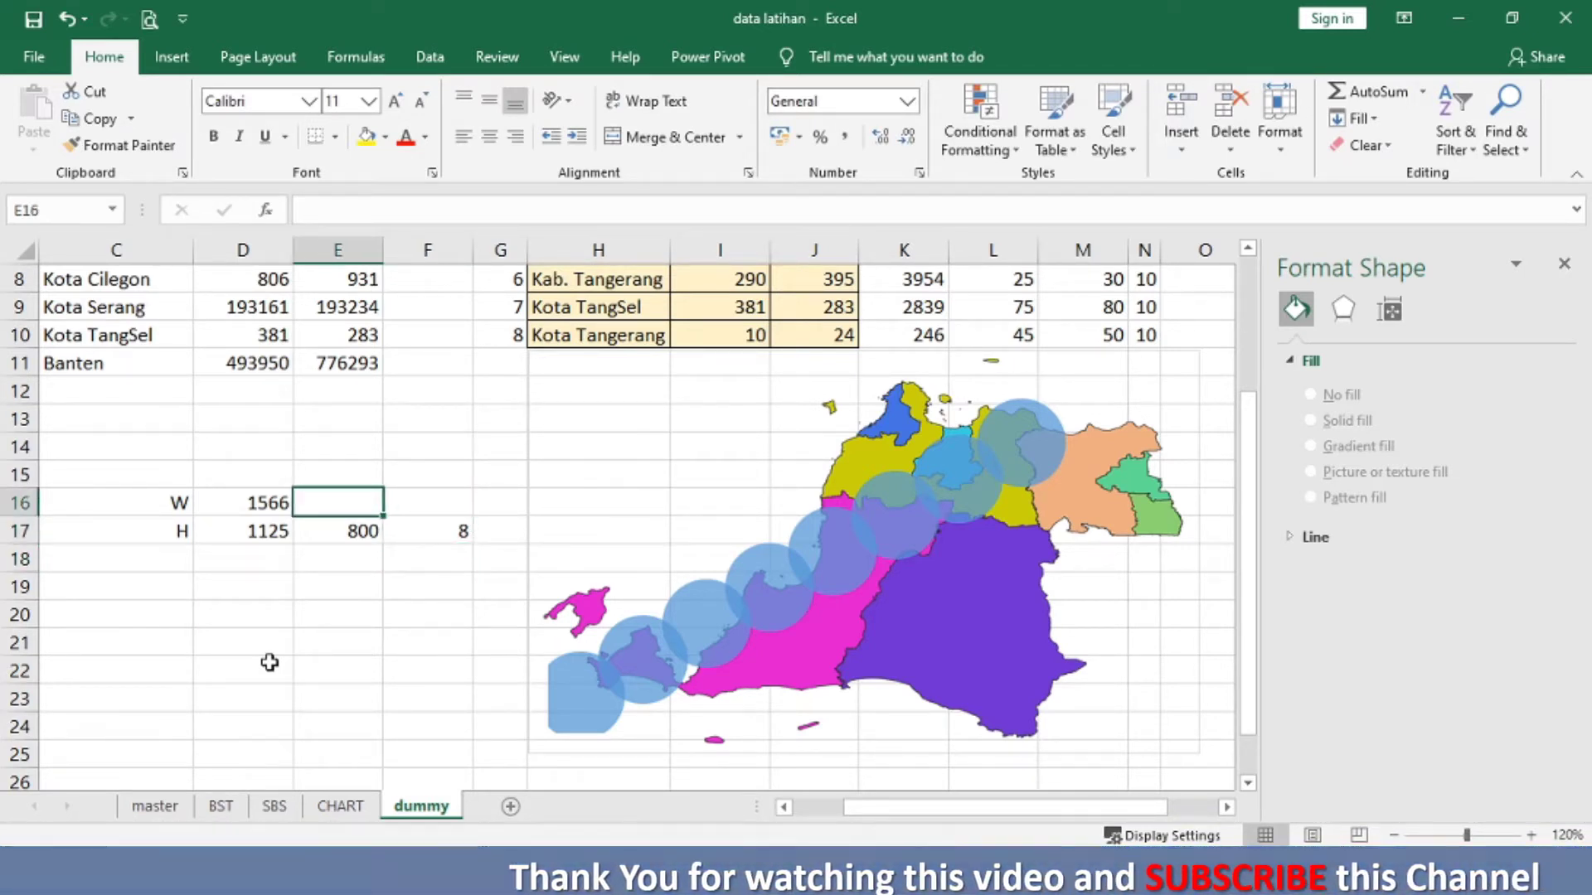
key(Down)
key(Up)
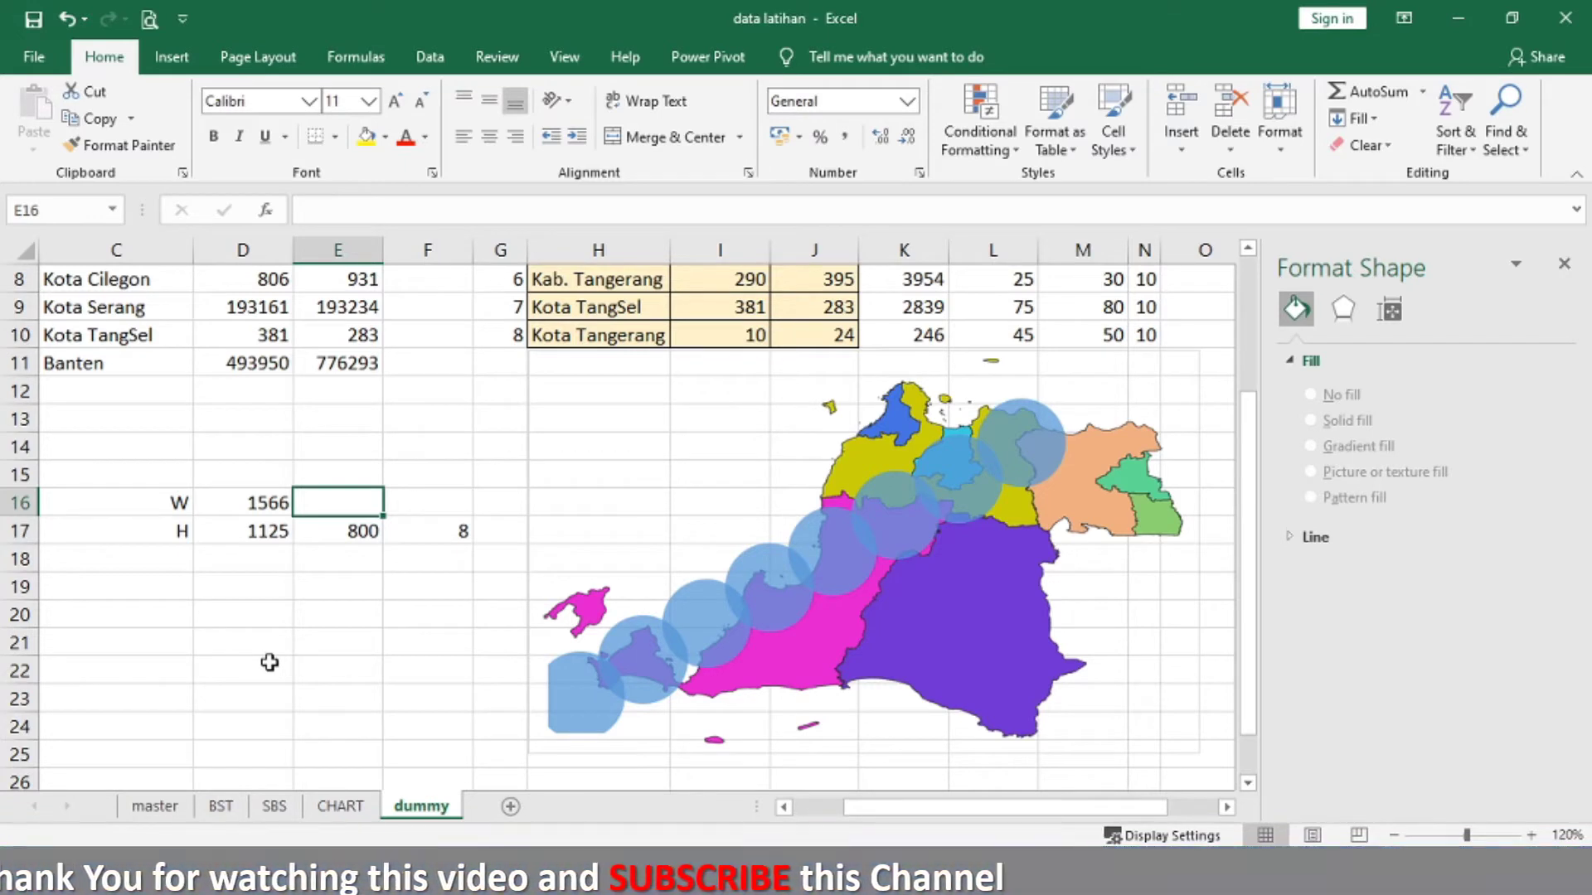
text(=)
key(Down)
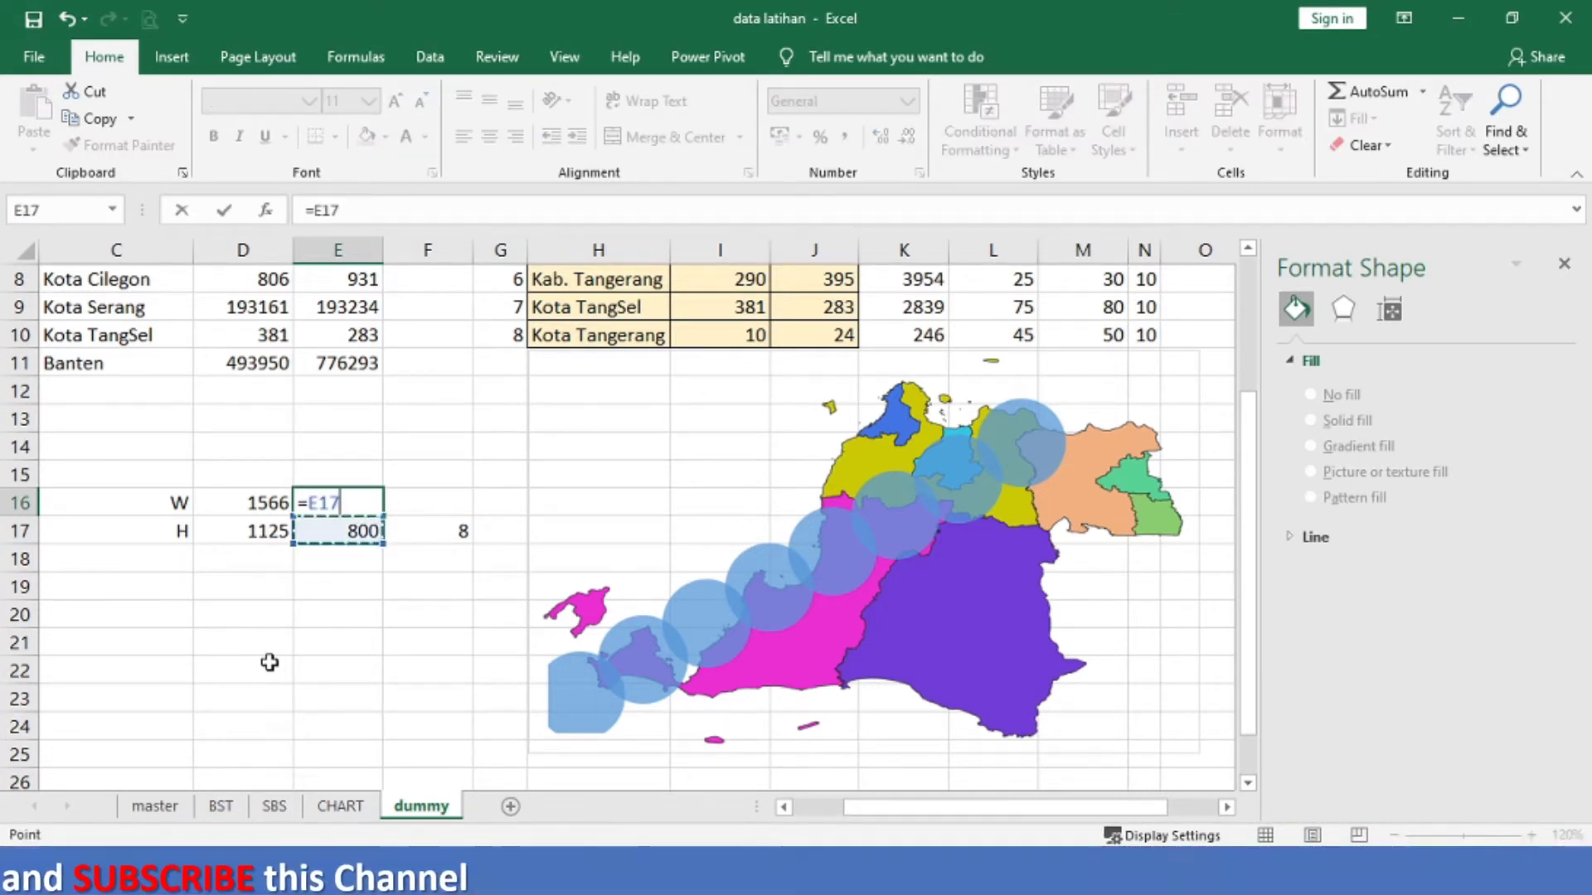
key(BackSpace)
key(BackSpace)
key(BackSpace)
text(()
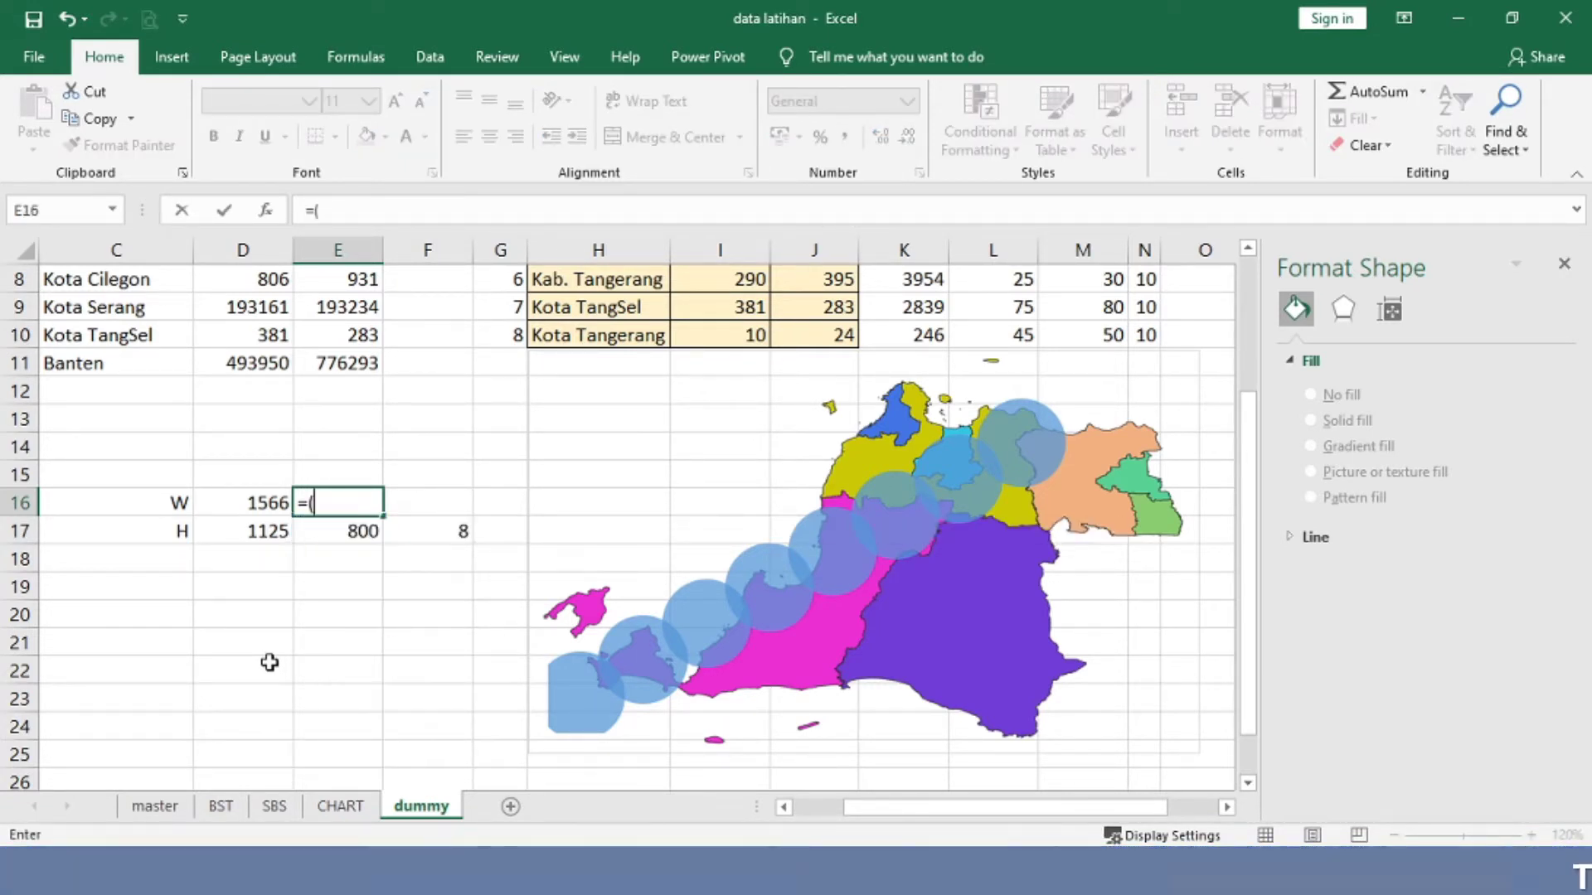
key(Down)
text(*)
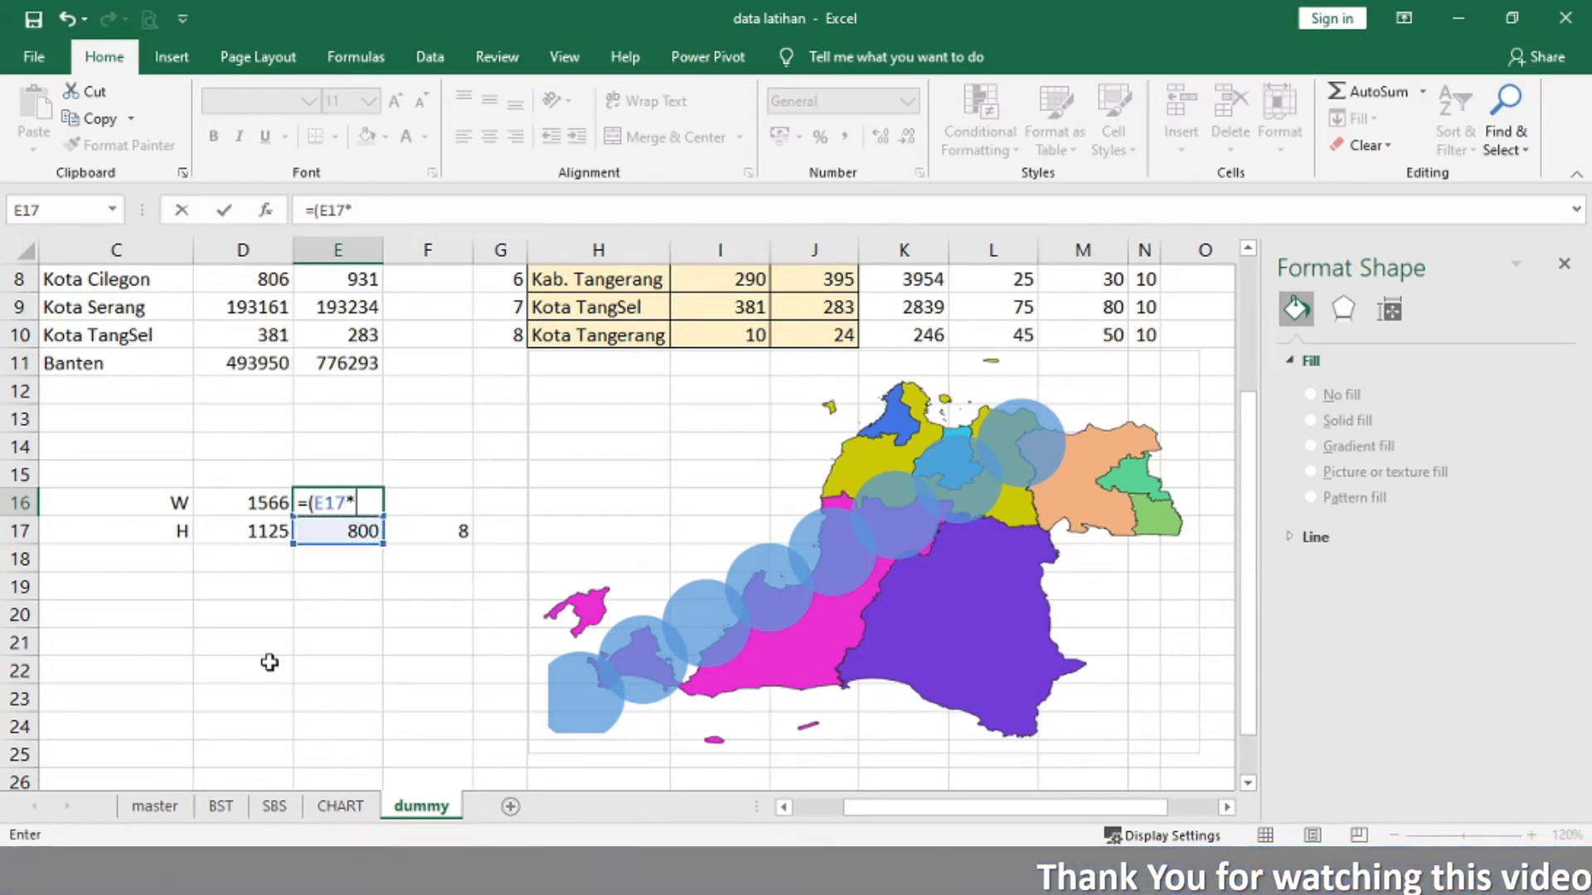
key(Up)
key(Left)
key(Down)
text())
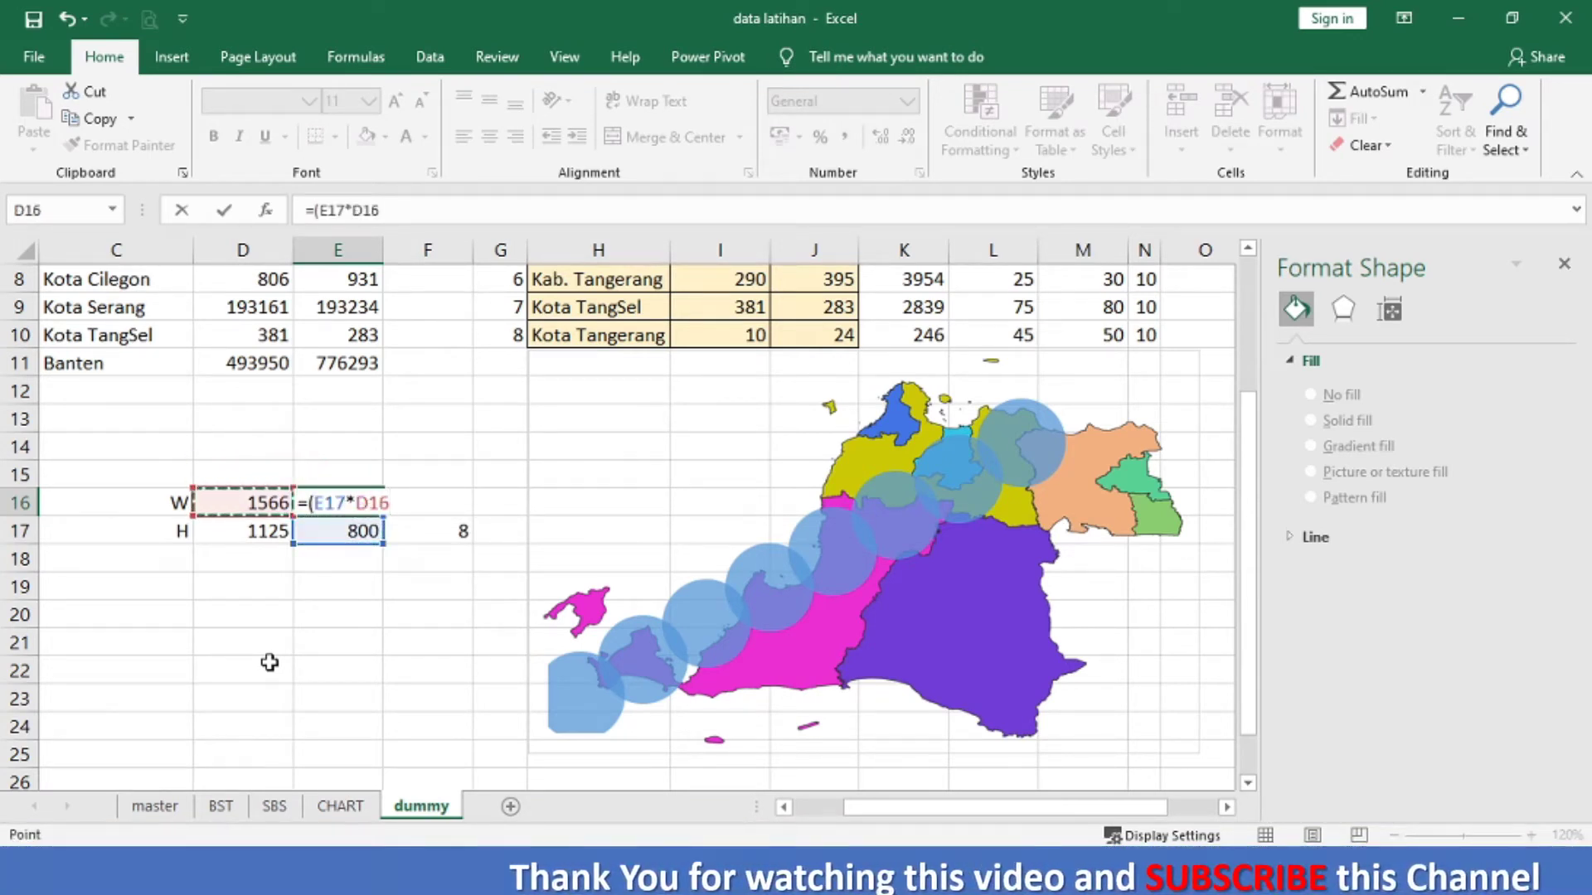
text(/)
key(Left)
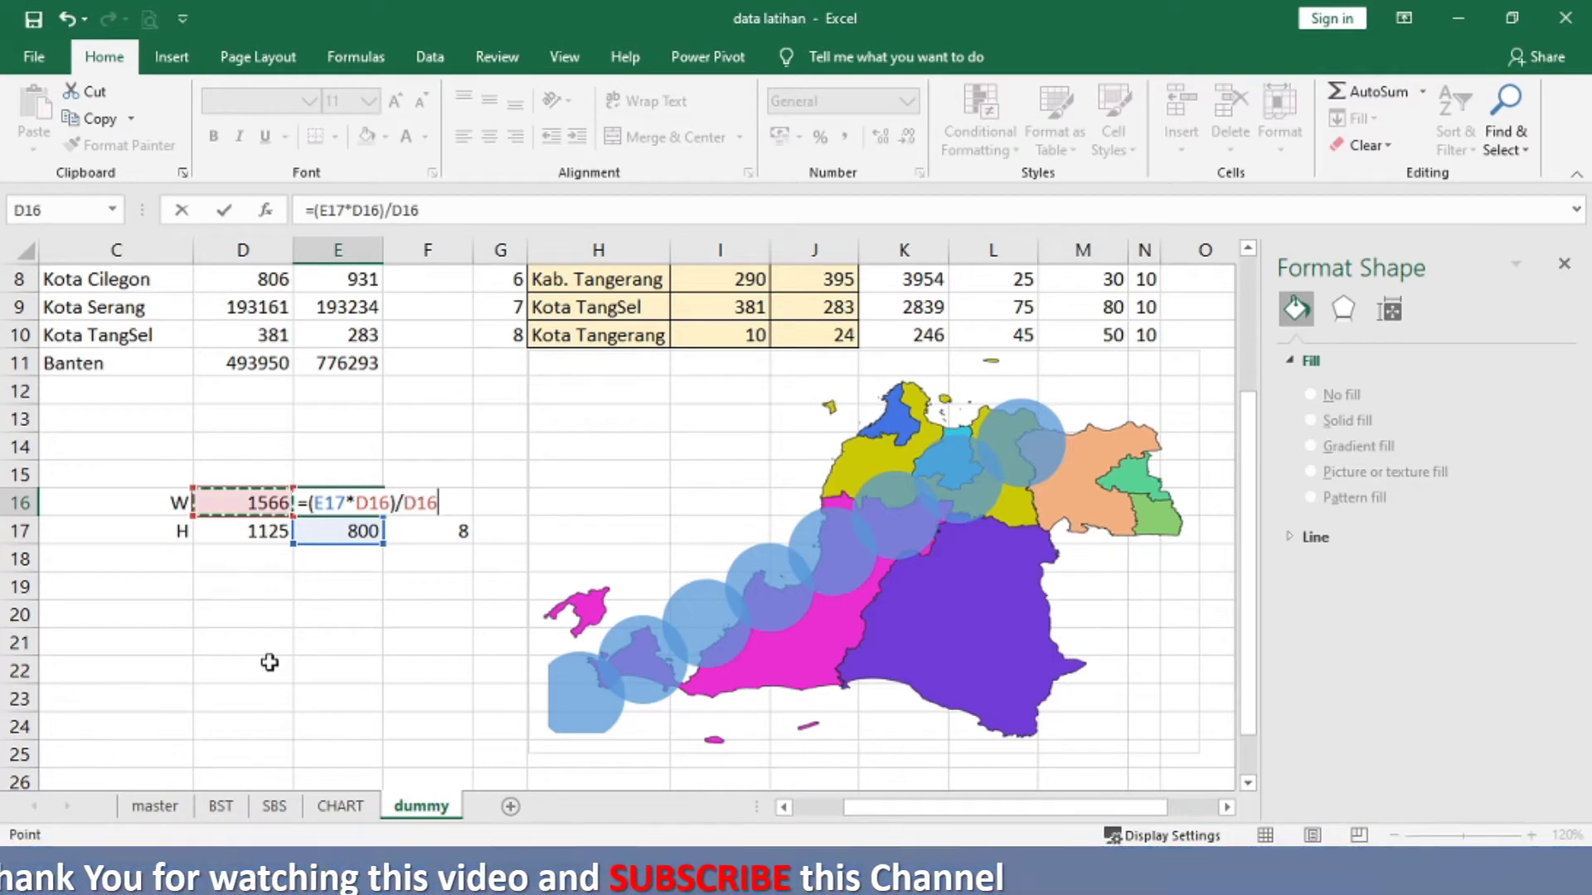
key(Down)
key(Return)
key(Up)
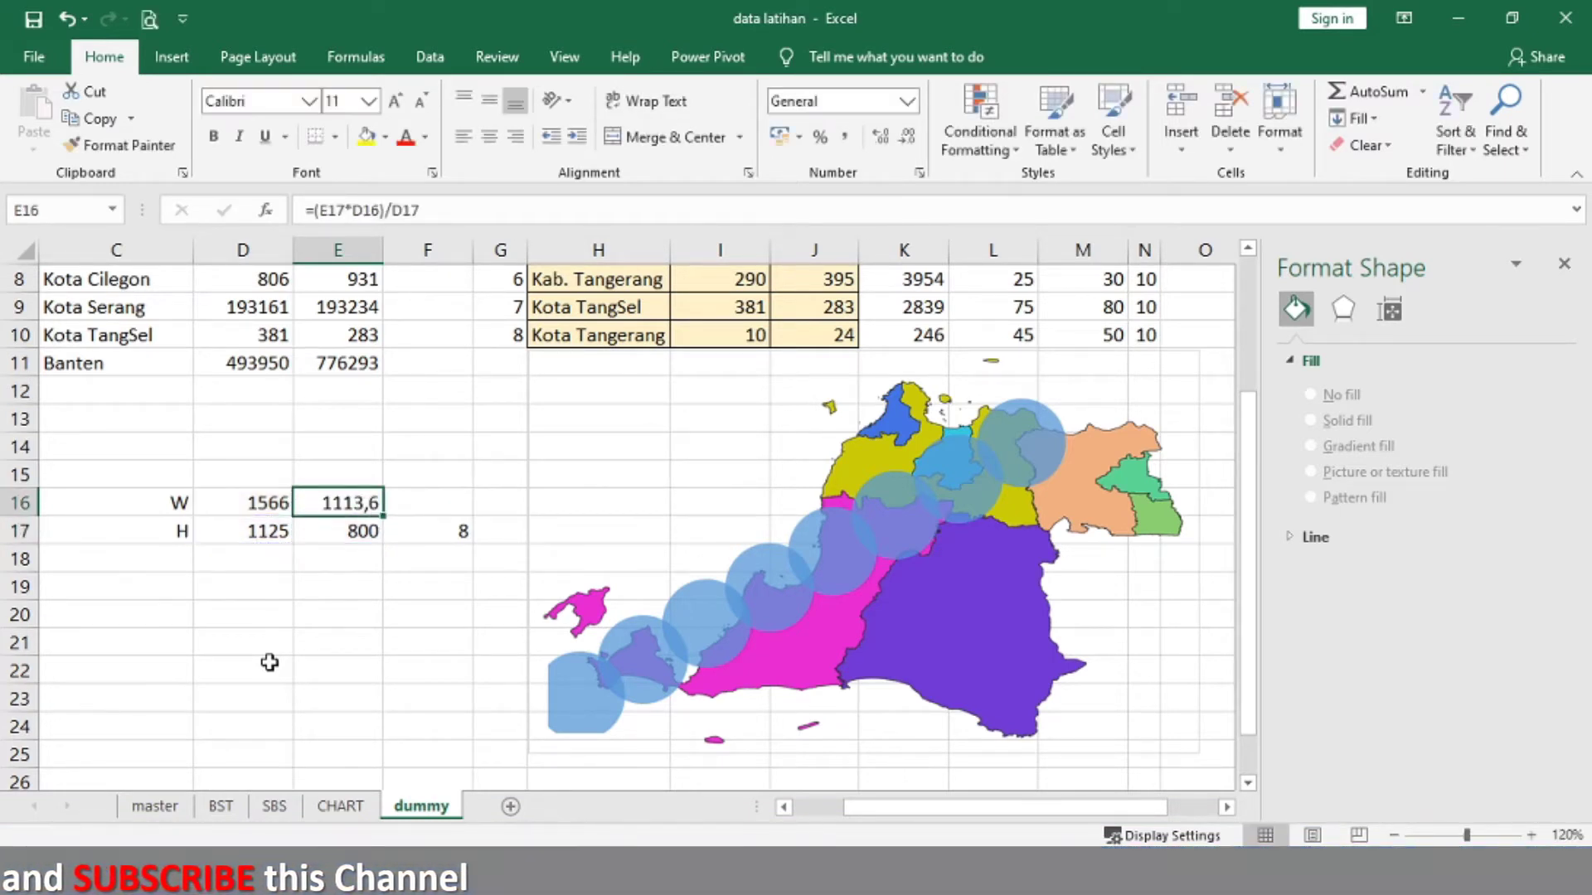
Step: Enter 11,14 in cell F16 beside the calculated width
key(Right)
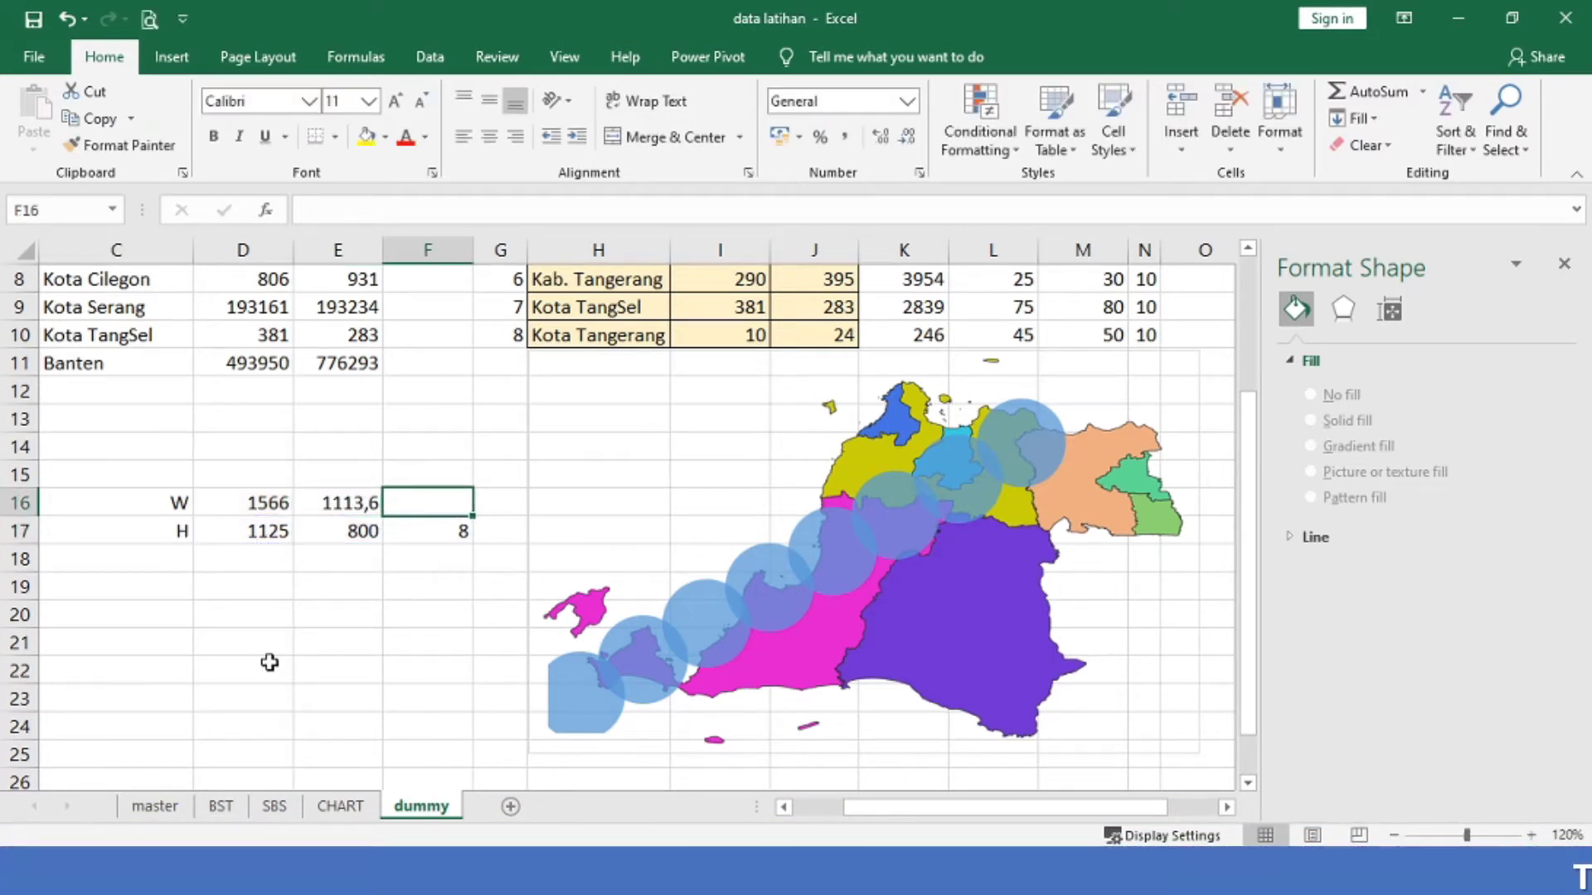
text(11)
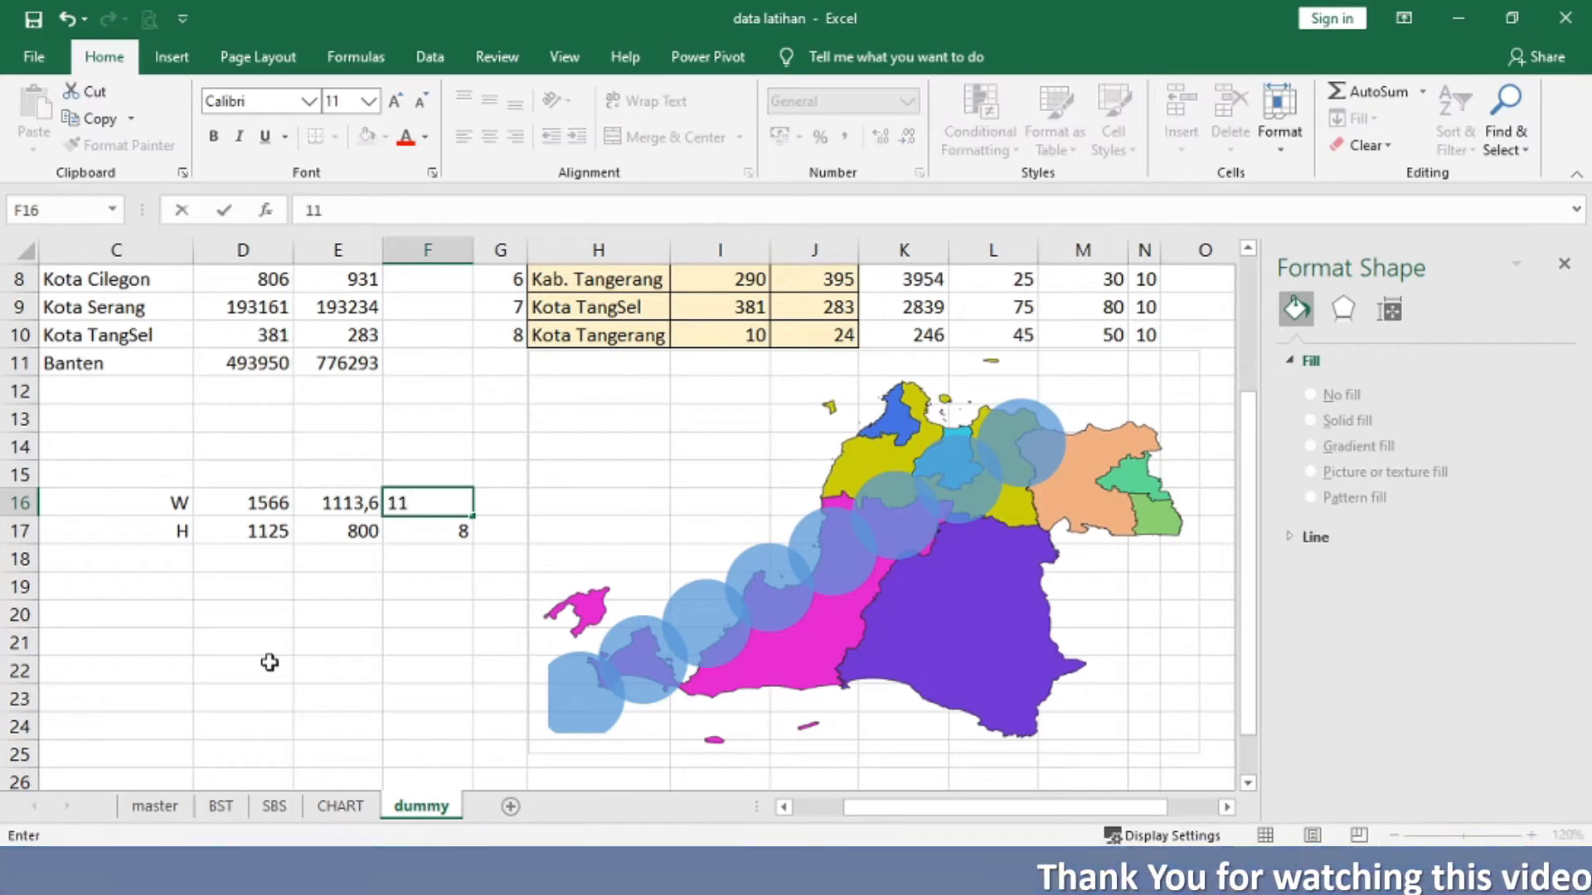
text(,14)
key(Return)
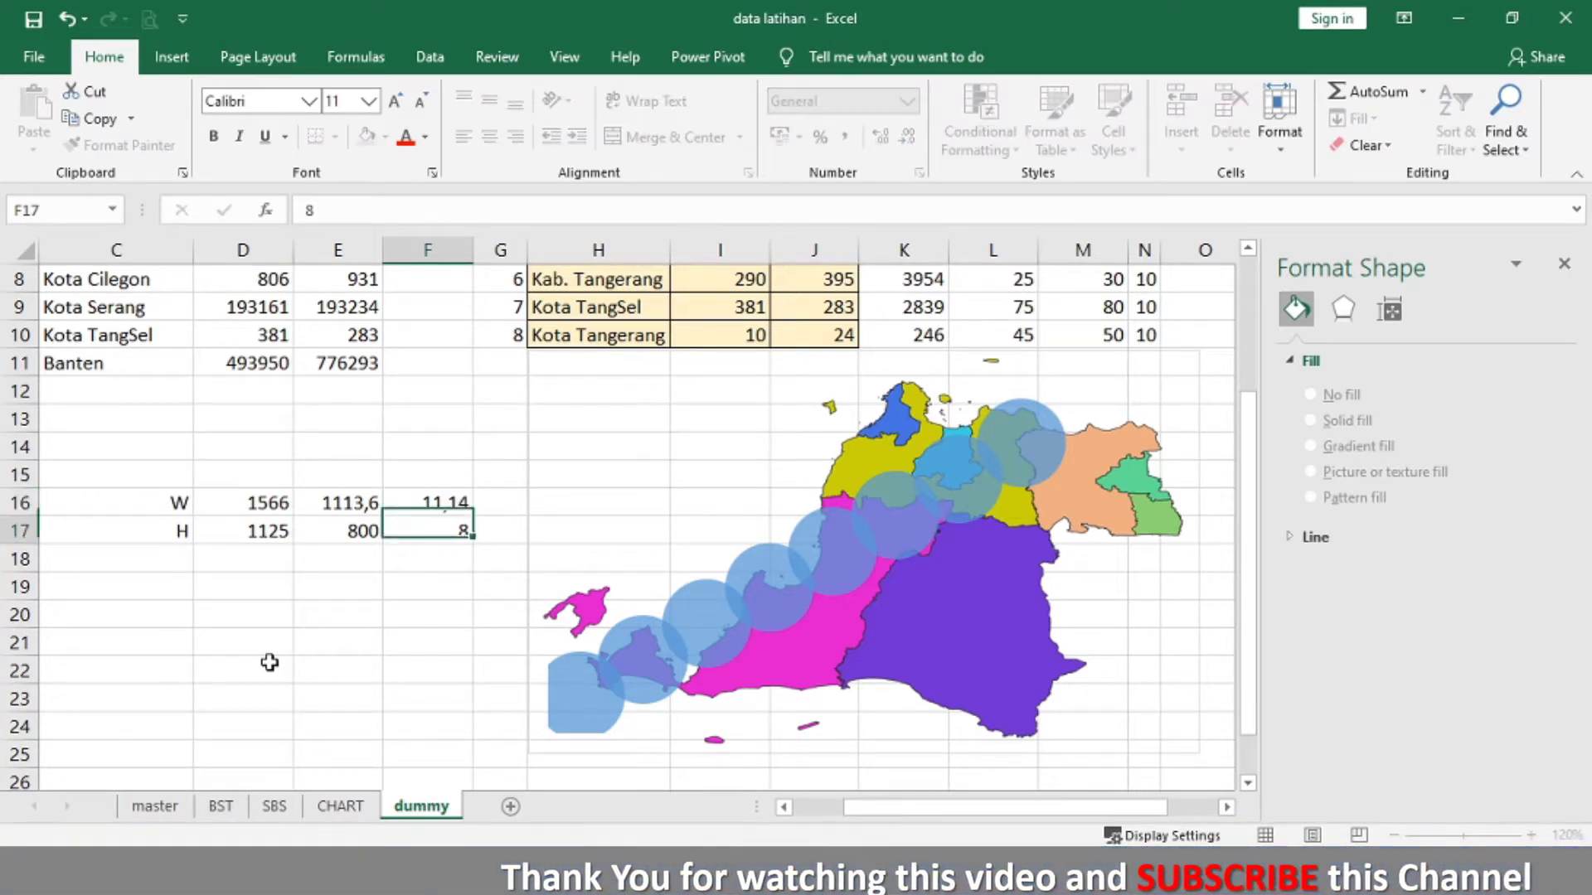
Step: Set the map bubble chart's height to 8 cm and its width to 11,14 cm
click(528, 699)
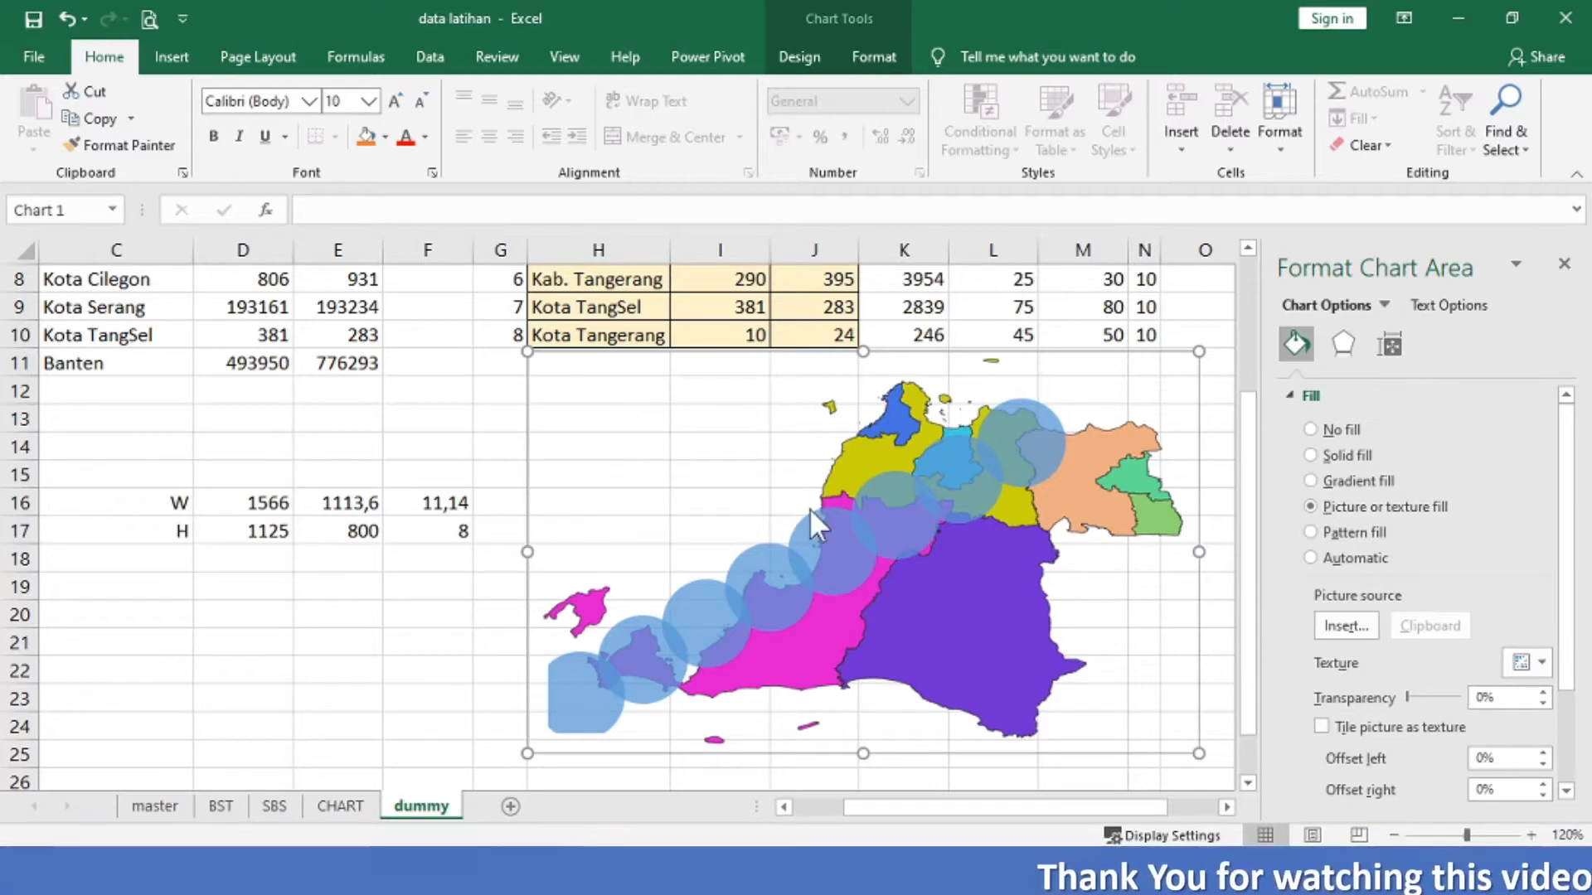
click(876, 56)
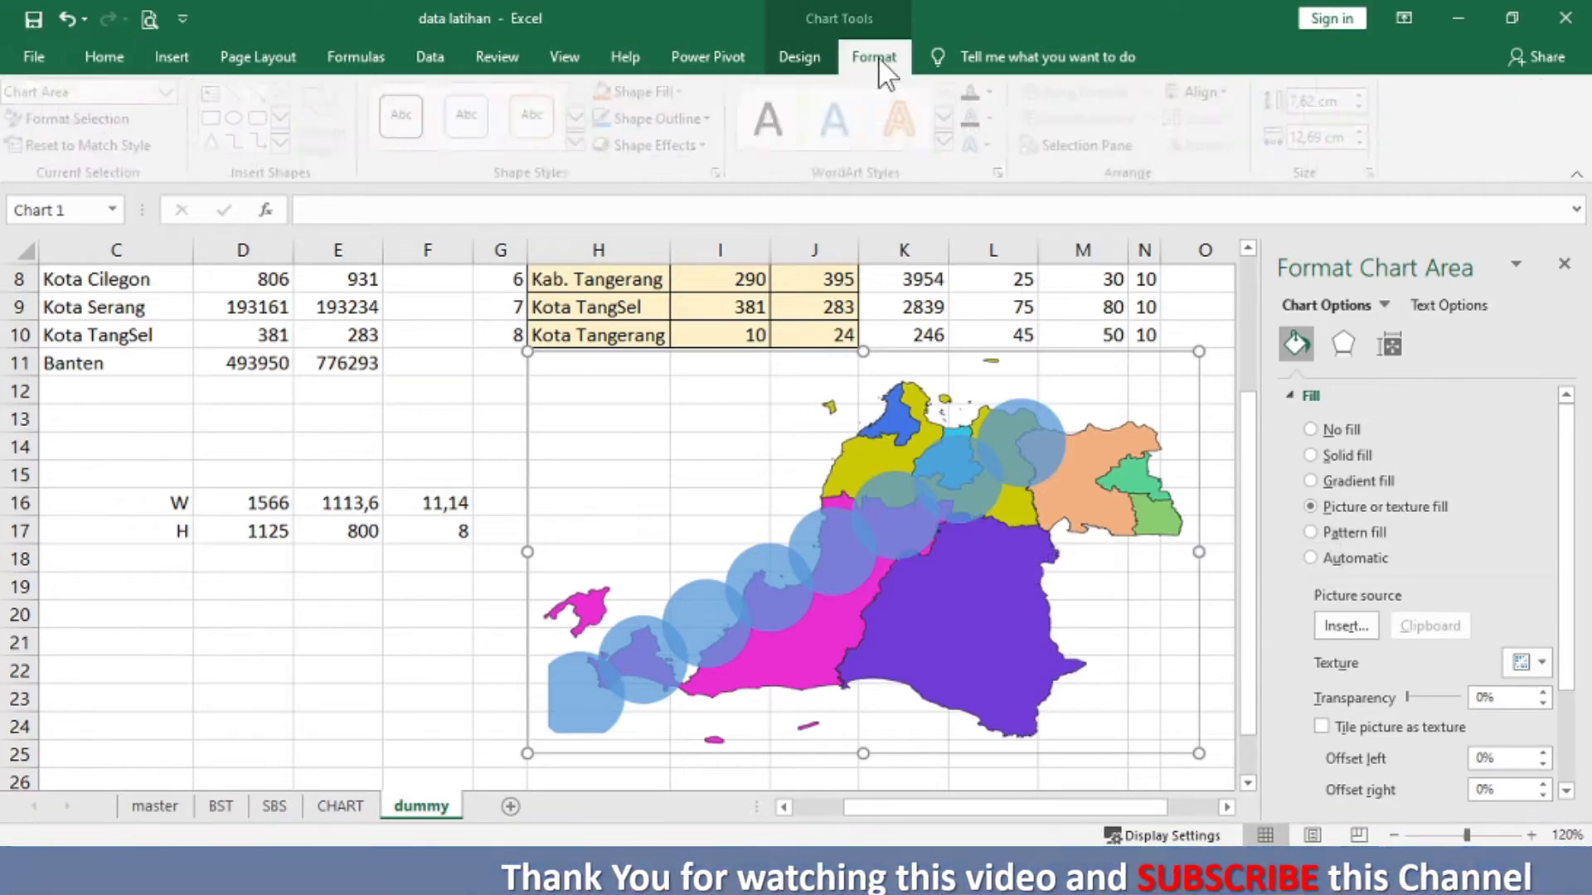
click(1324, 102)
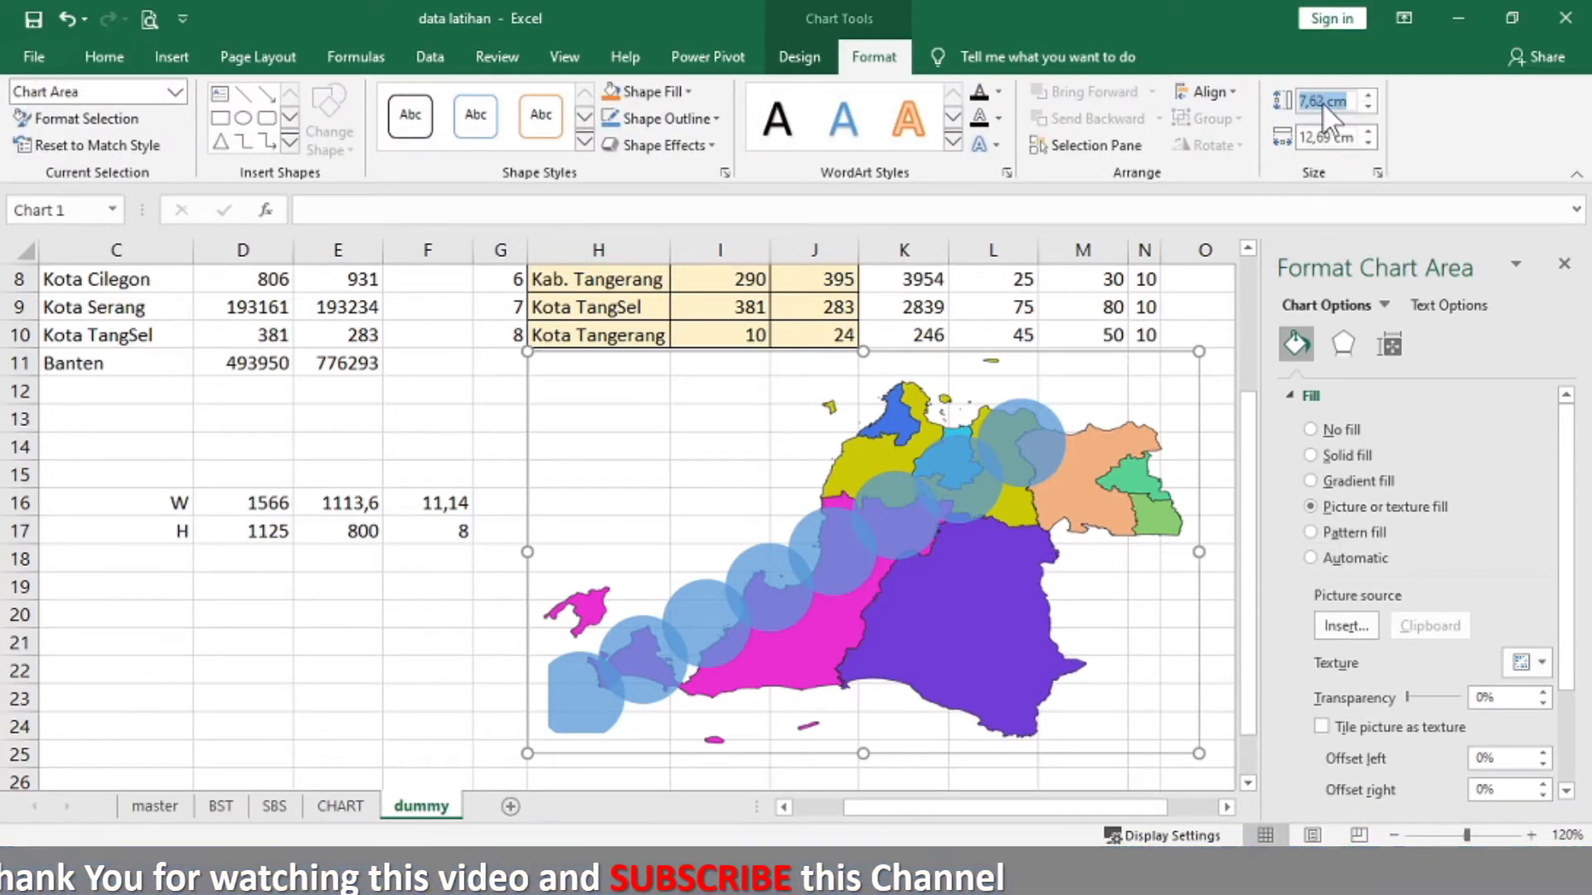
text(8)
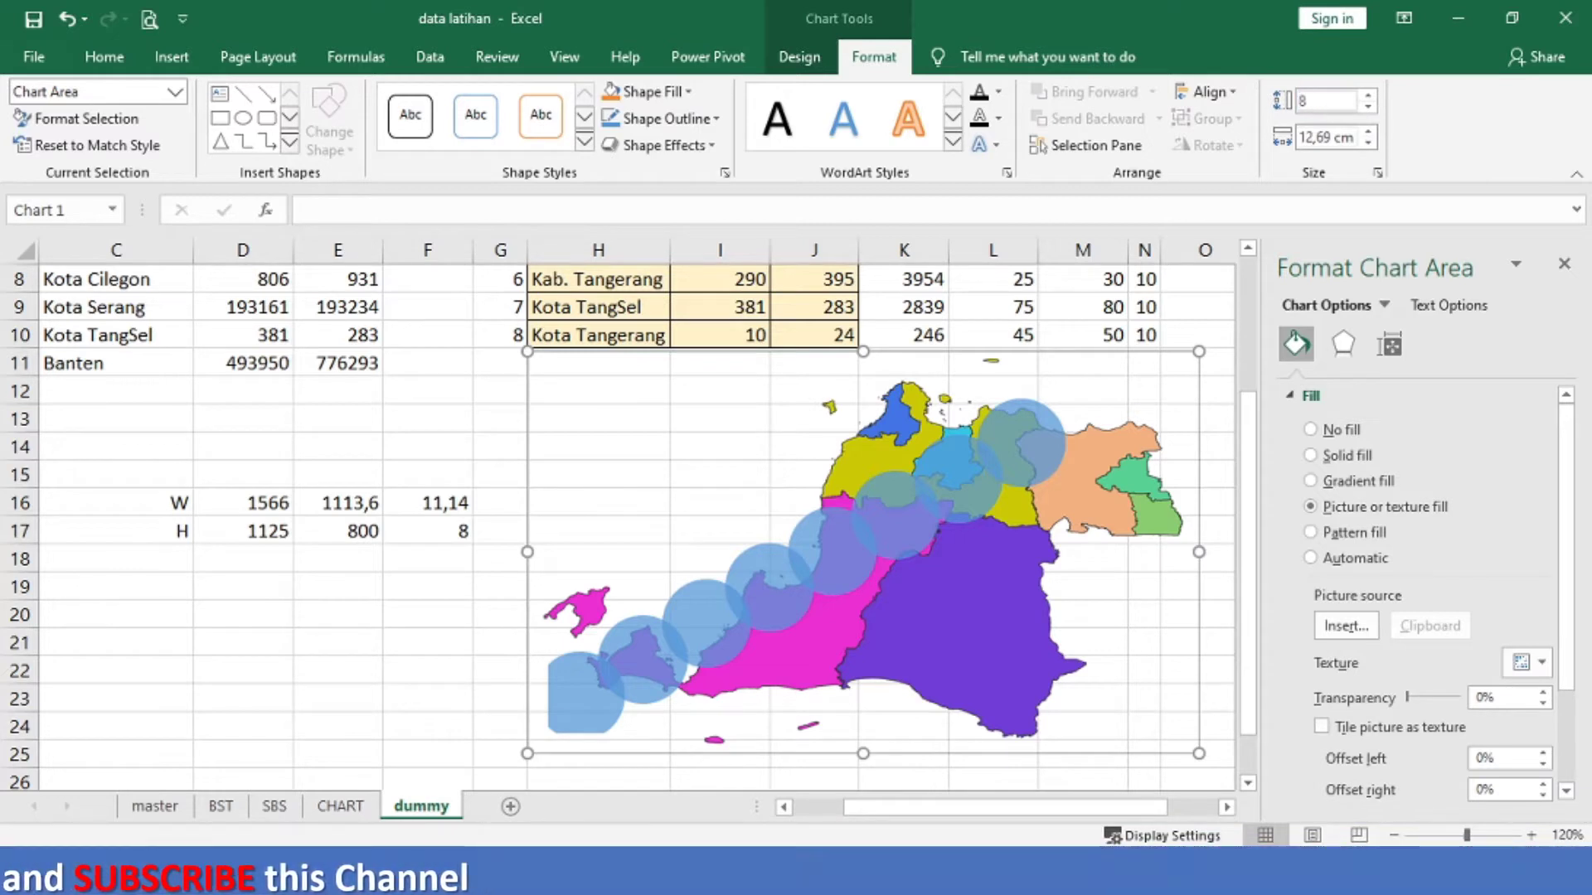
key(Return)
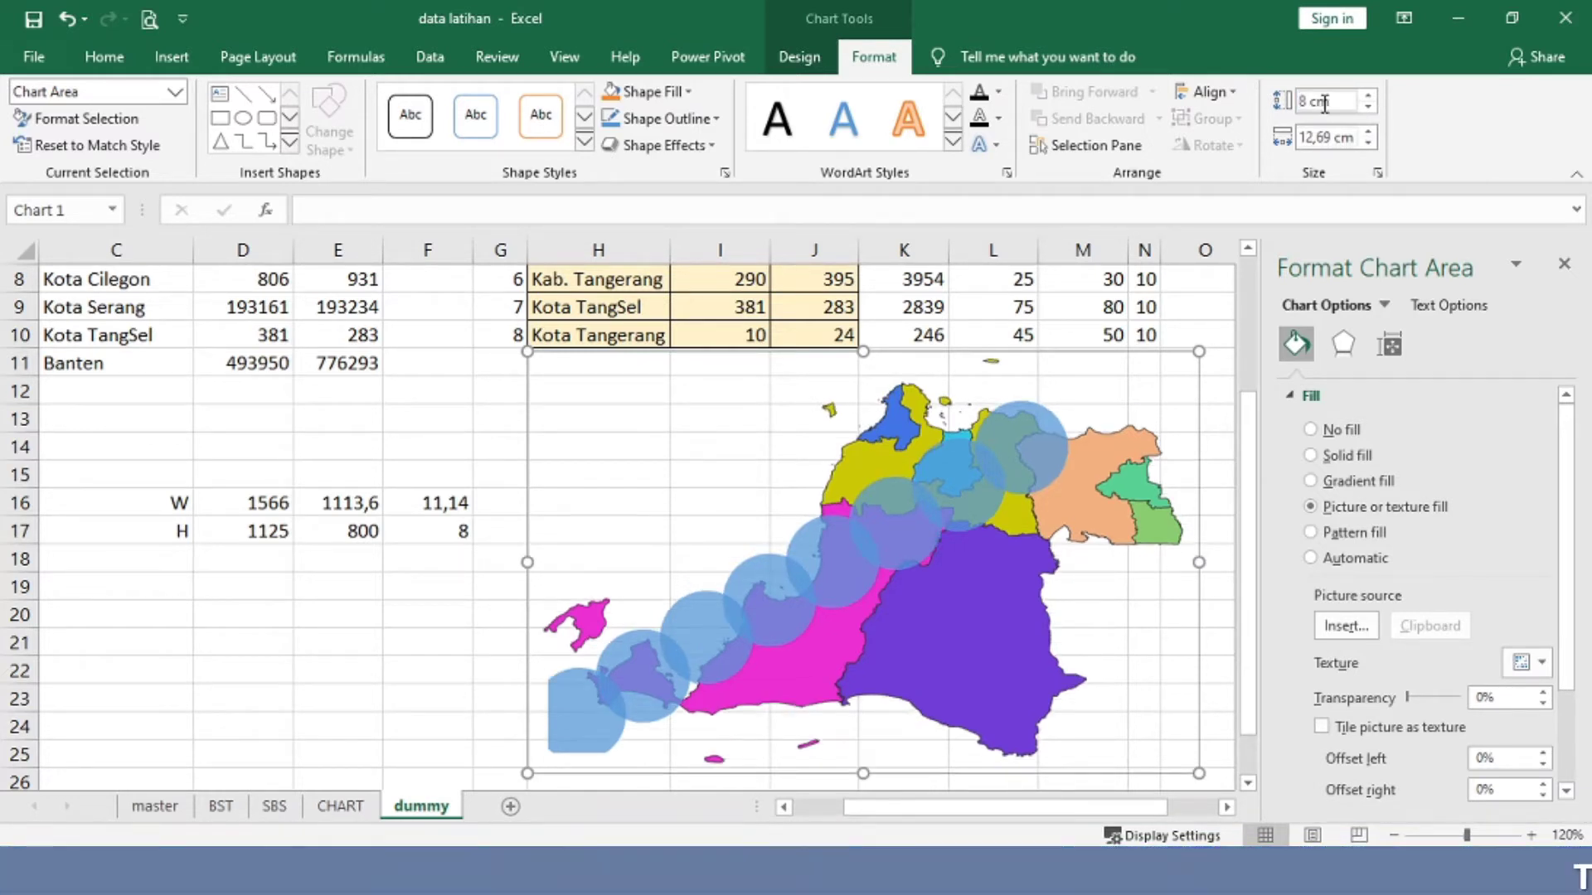
click(1324, 137)
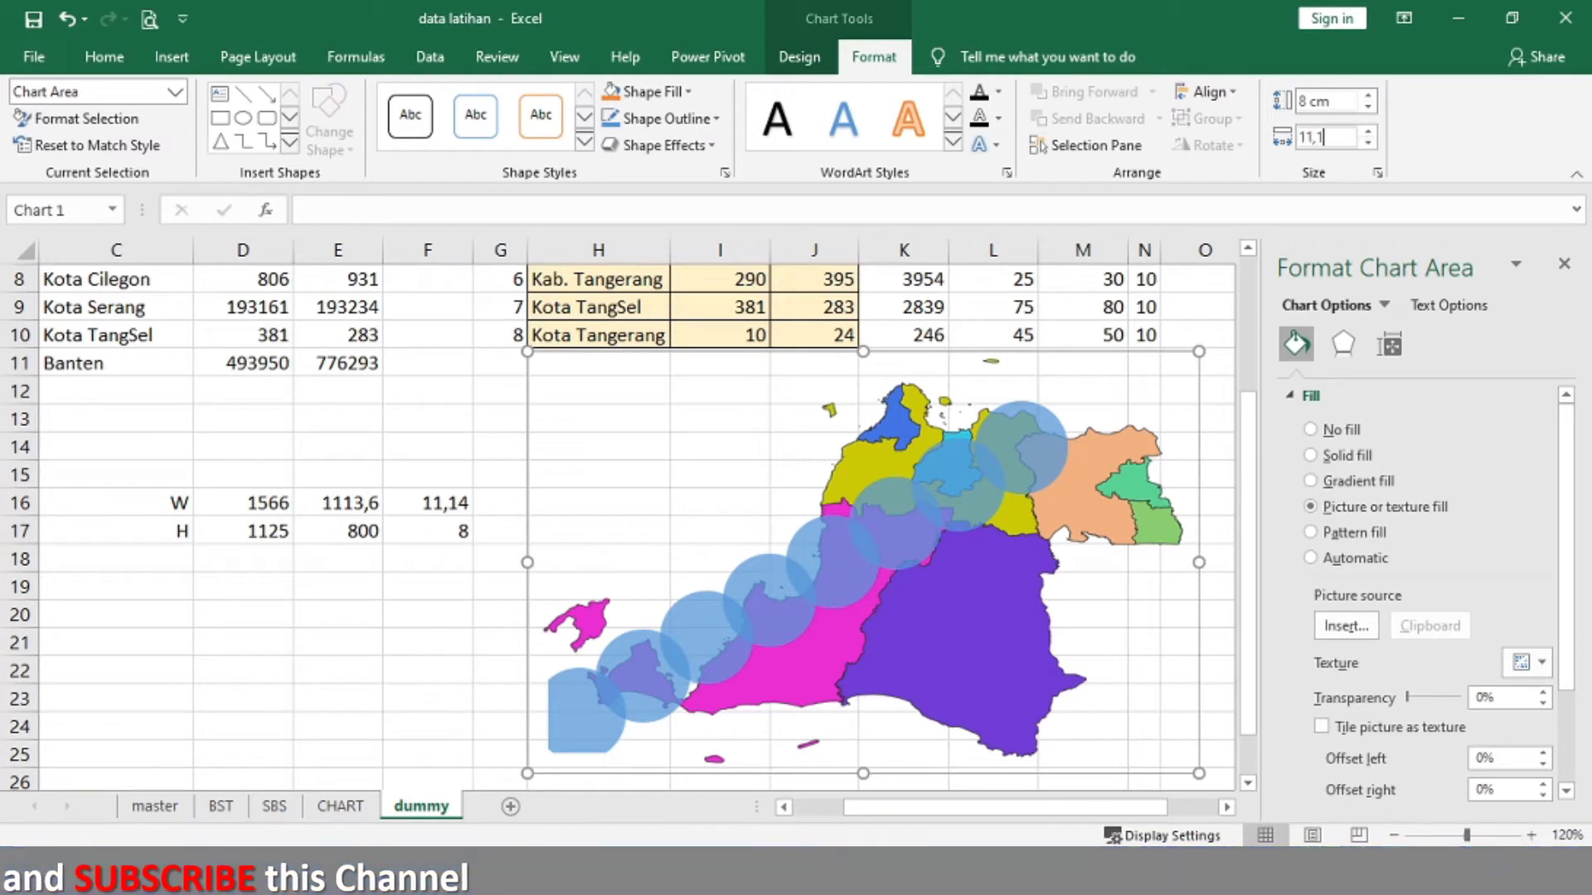
key(Return)
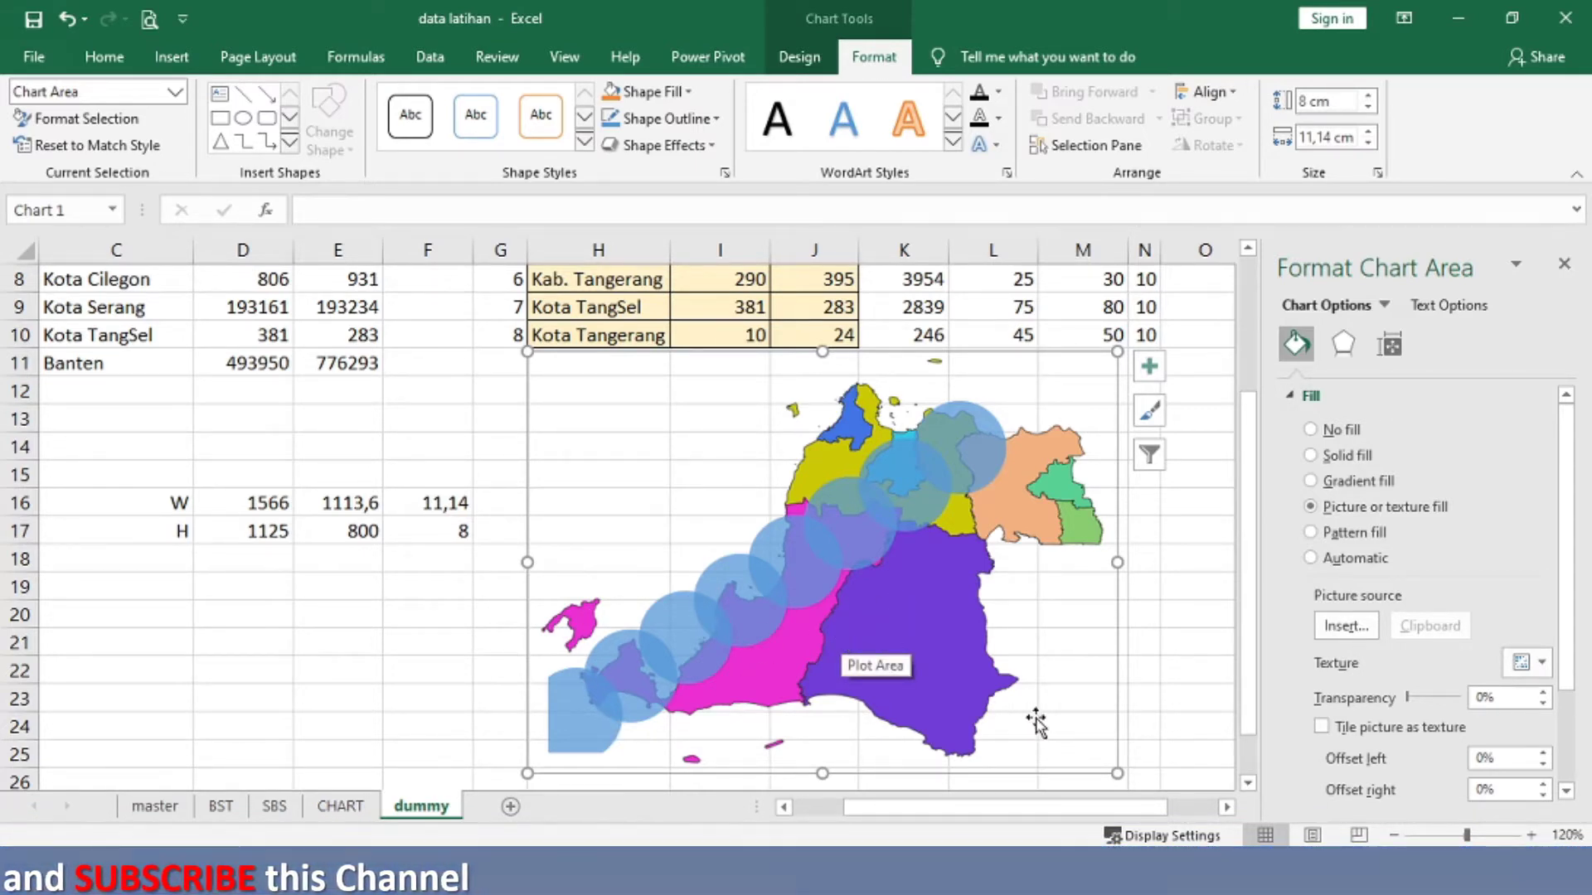
Step: Lock the chart's aspect ratio and enlarge the chart proportionally to about 8,52 cm high by 11,86 cm wide
click(1401, 350)
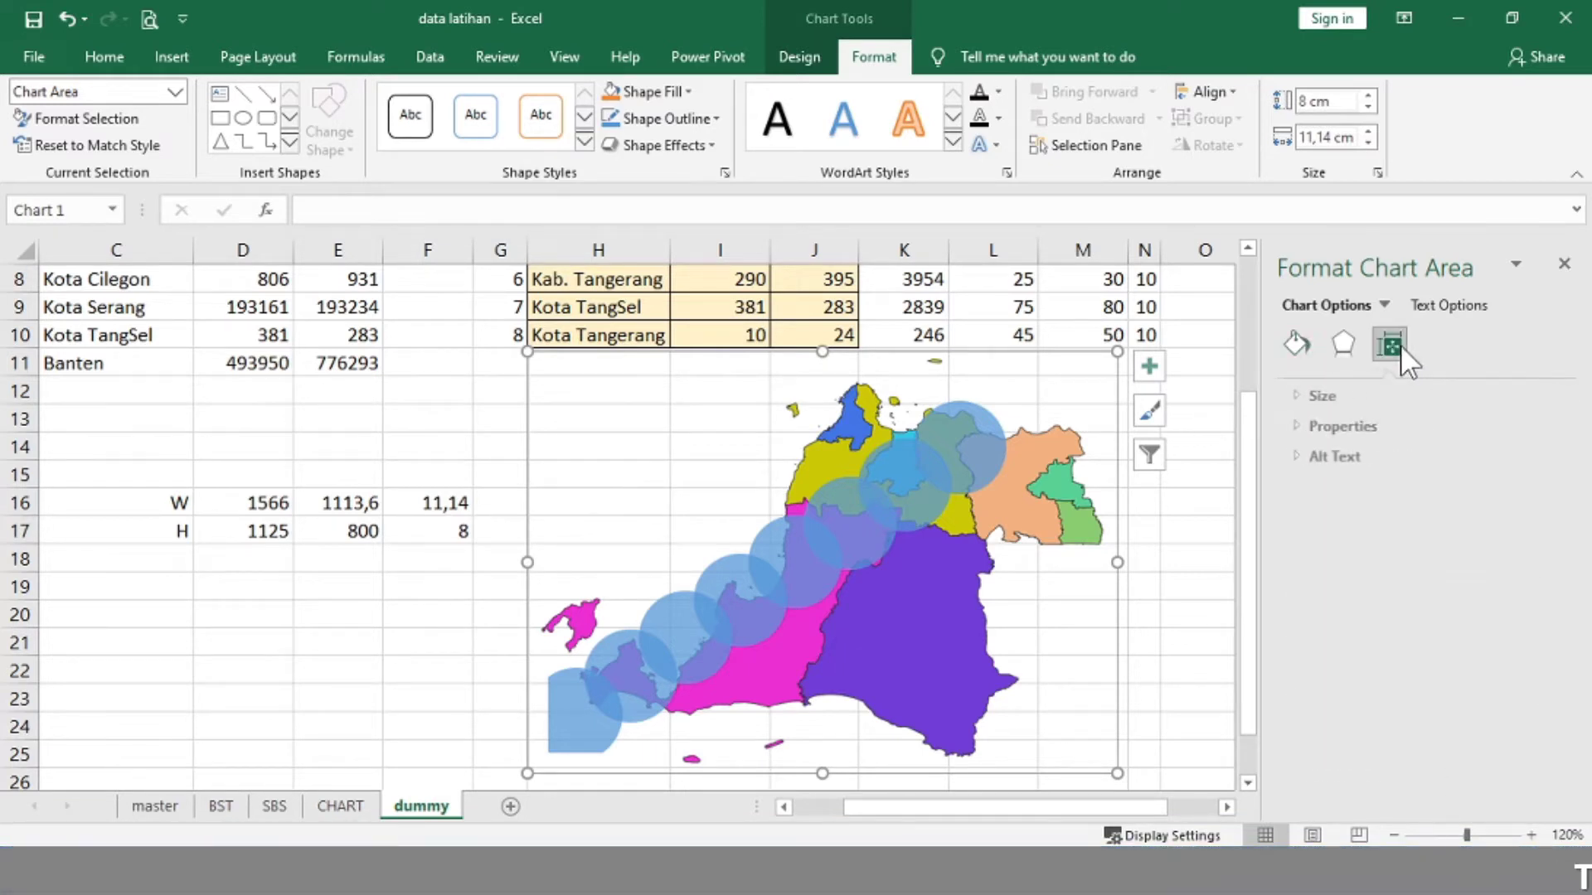
click(1350, 396)
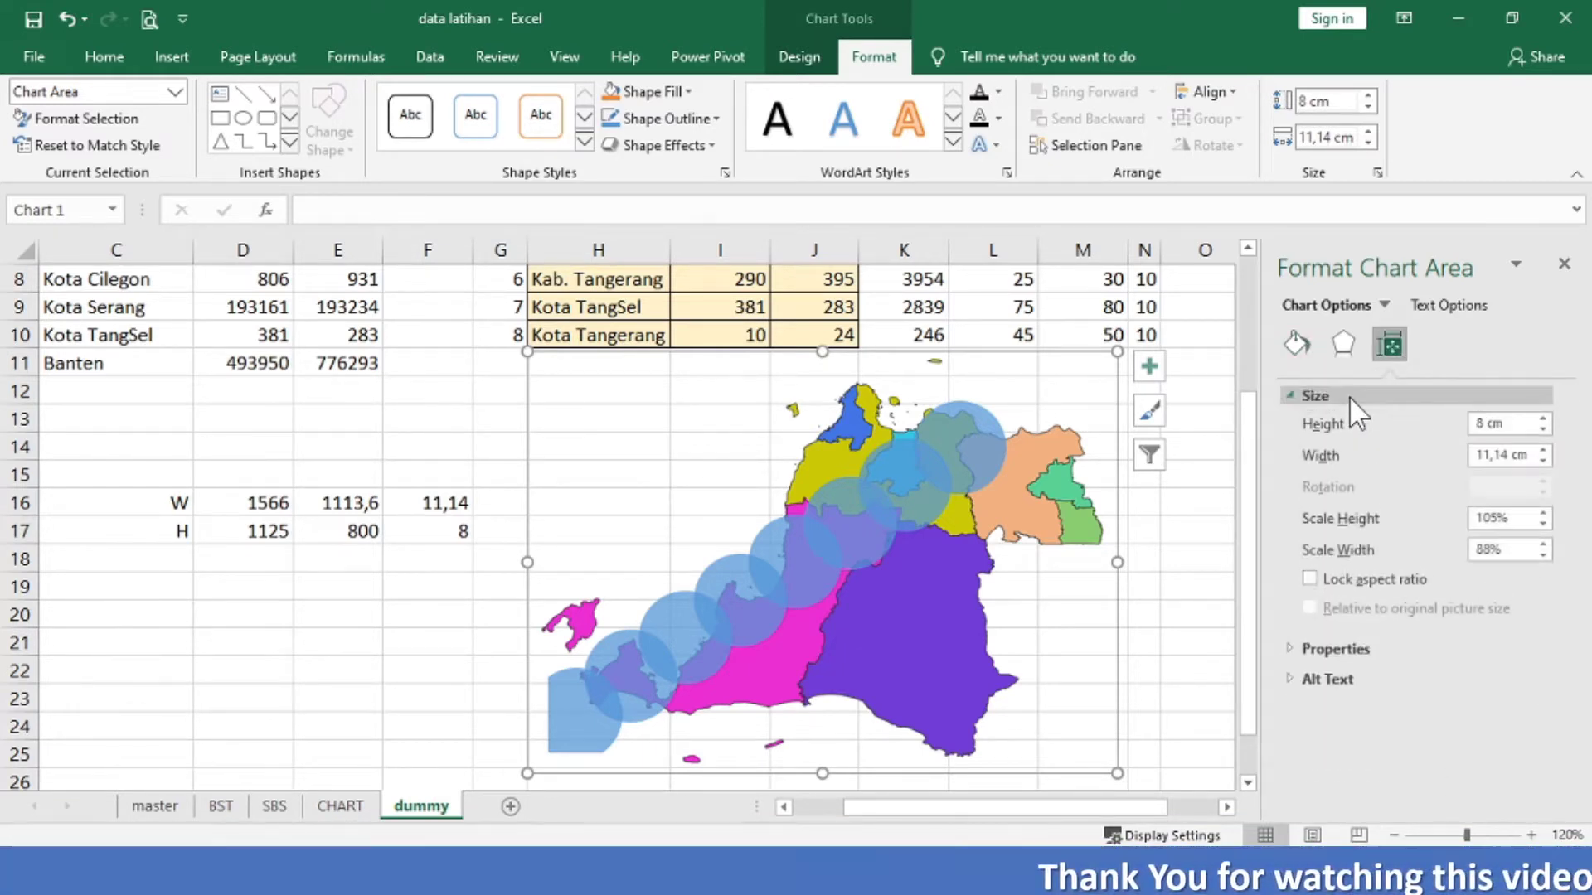
click(1383, 579)
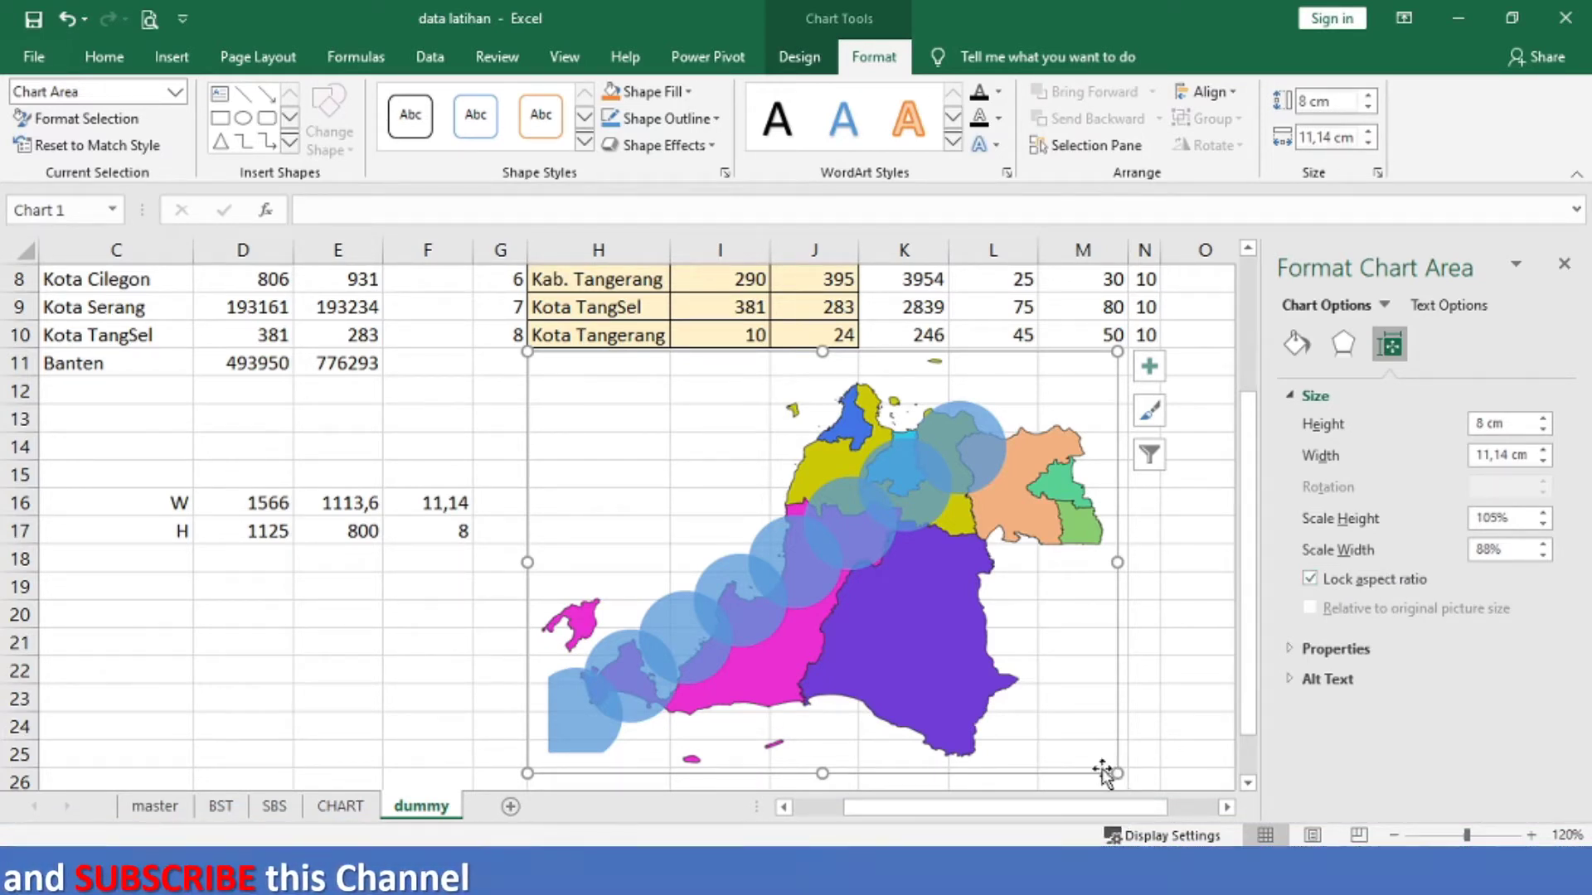
drag(527, 352, 490, 324)
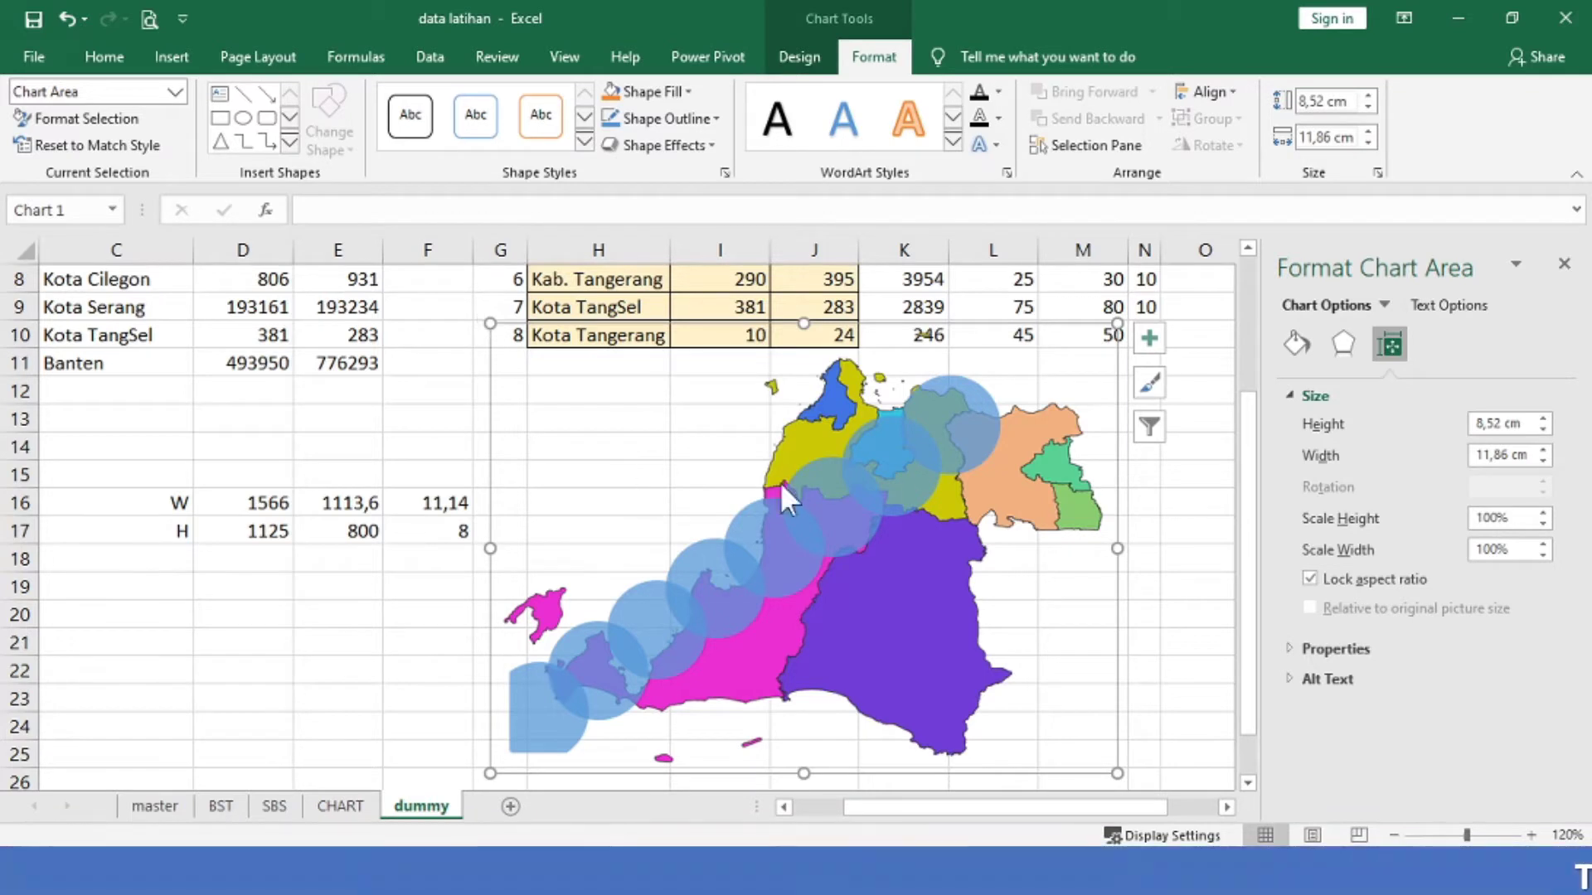
Step: Scale the bubble size of the chart's data series to 30
click(957, 441)
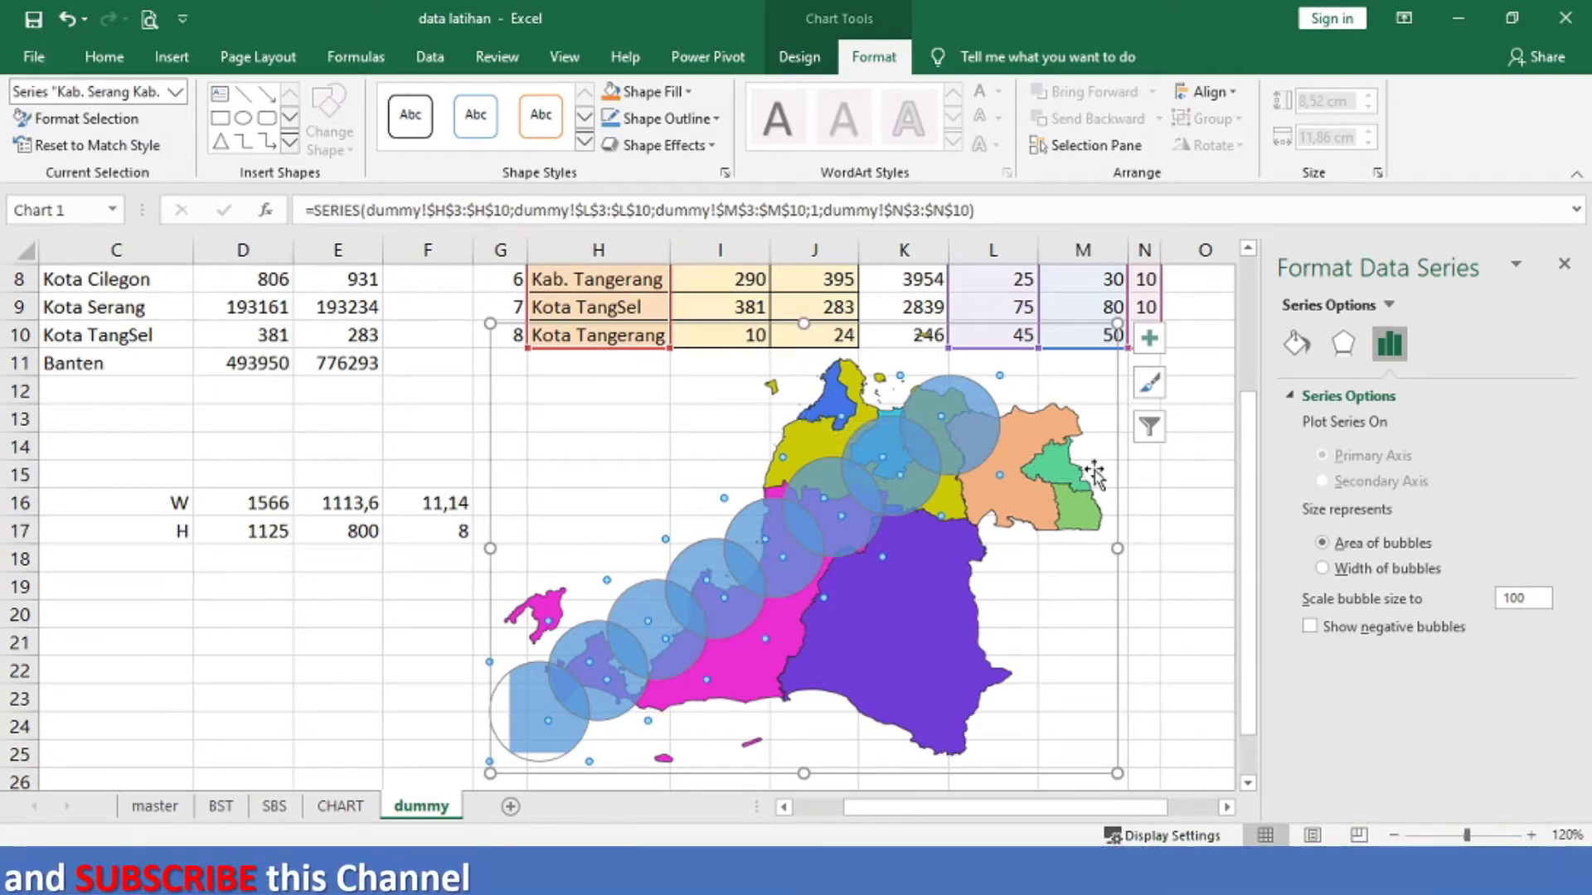
click(1536, 599)
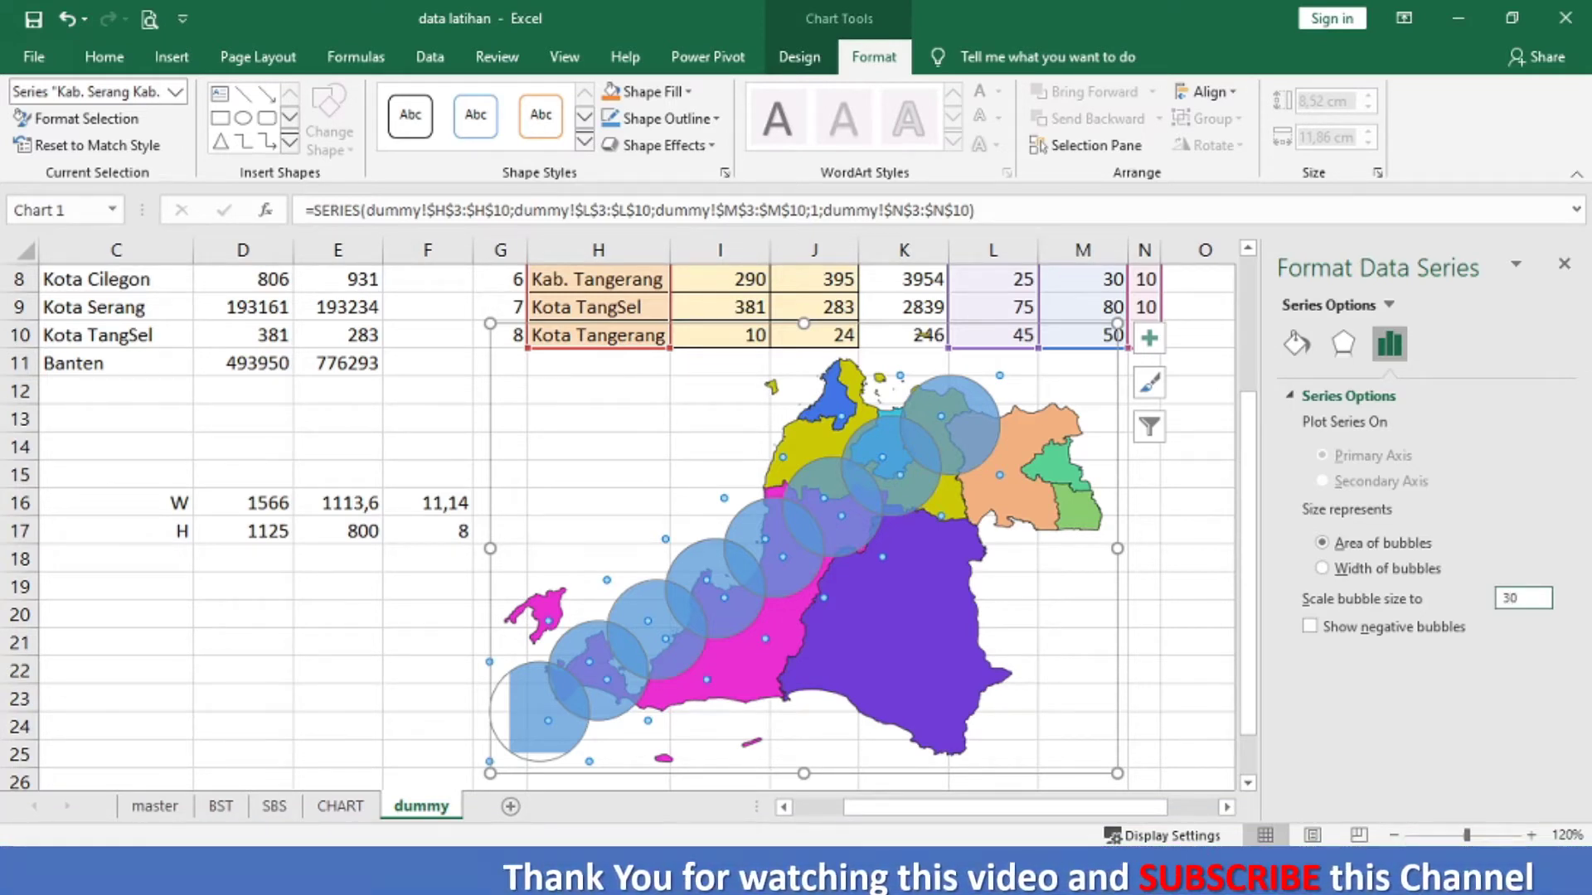
key(Return)
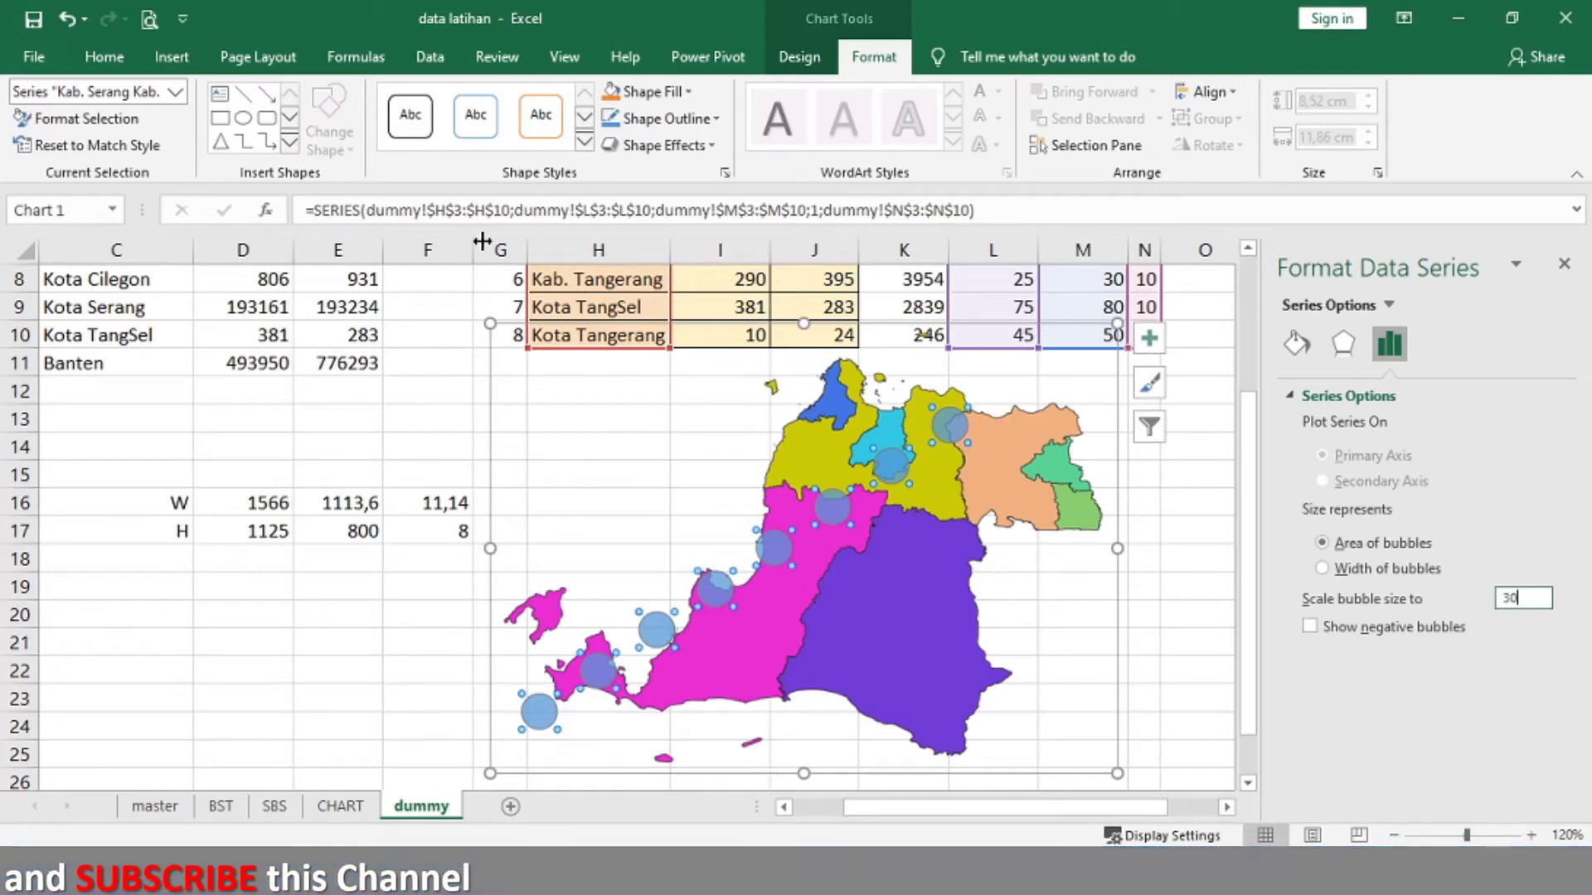
Step: Fill the bubbles of the data series with black
click(685, 91)
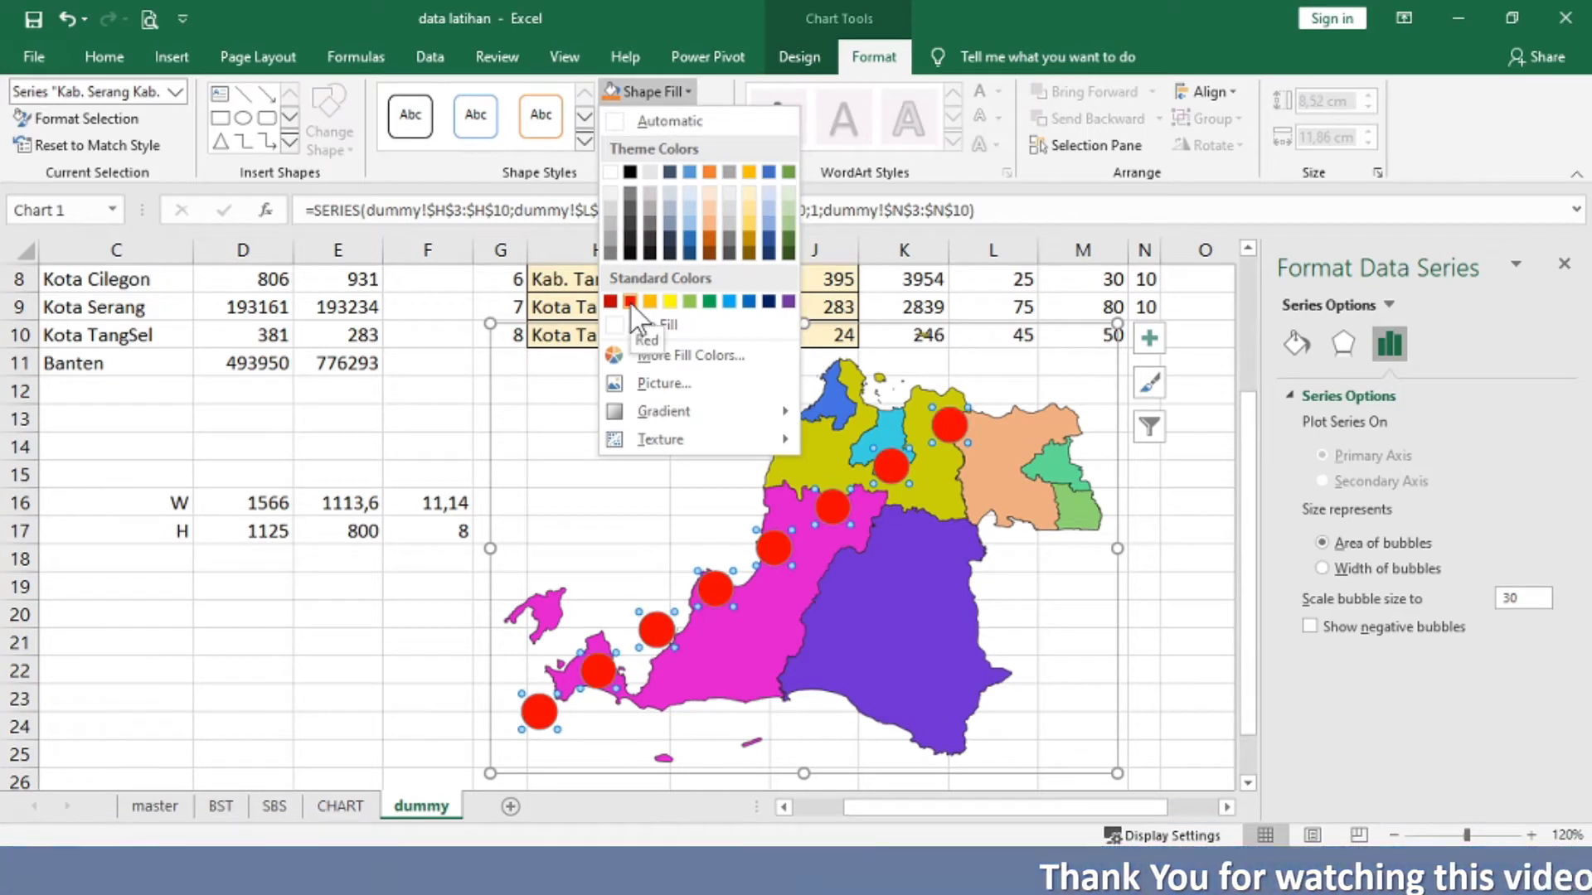
click(630, 172)
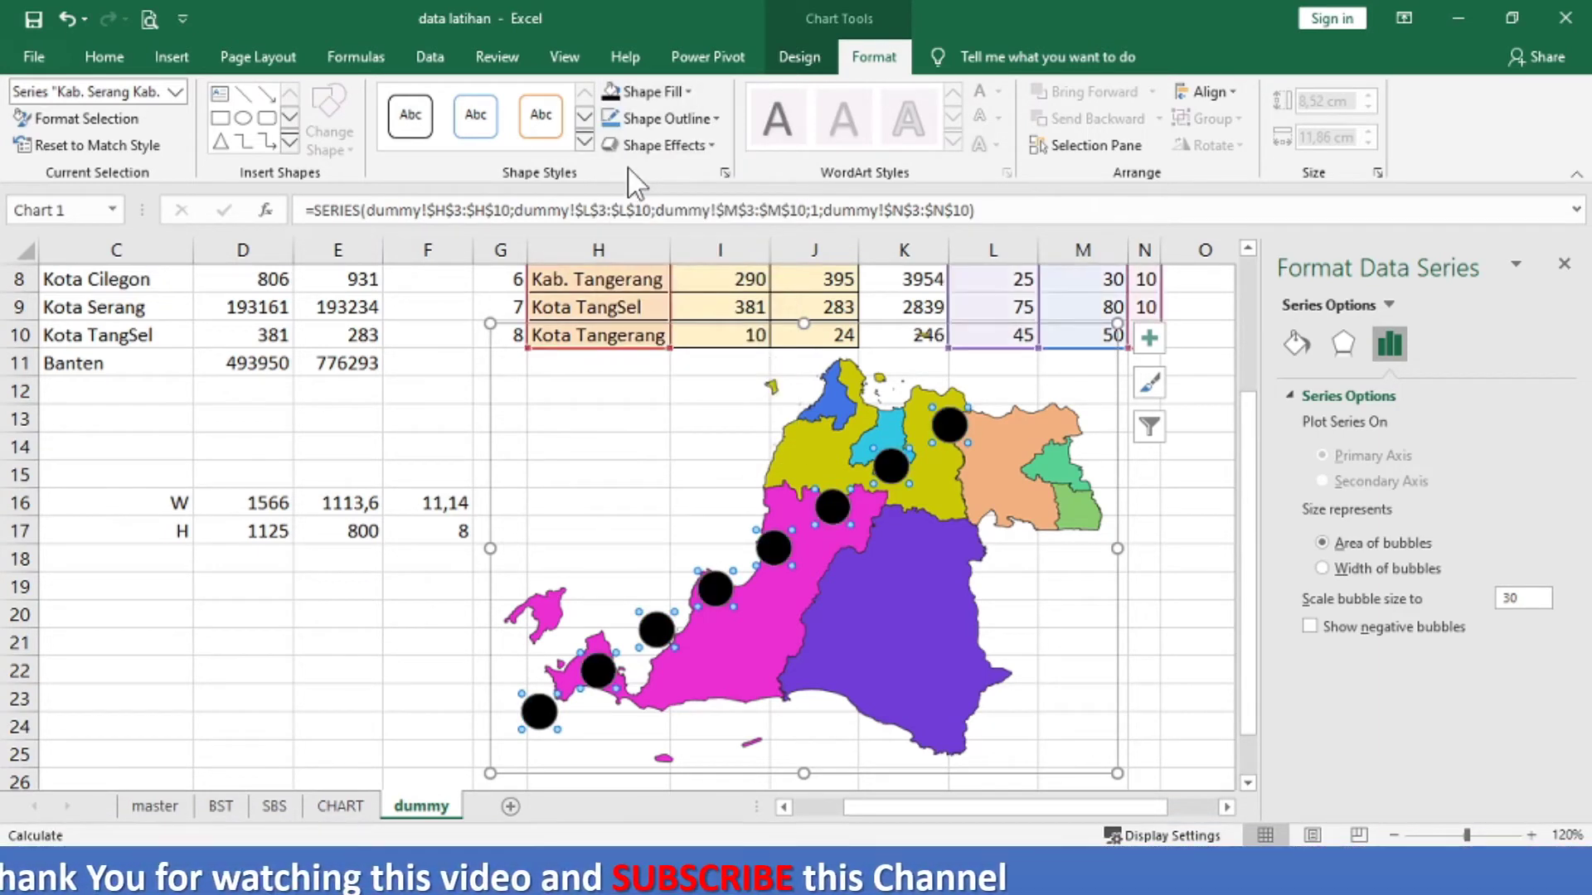
click(465, 441)
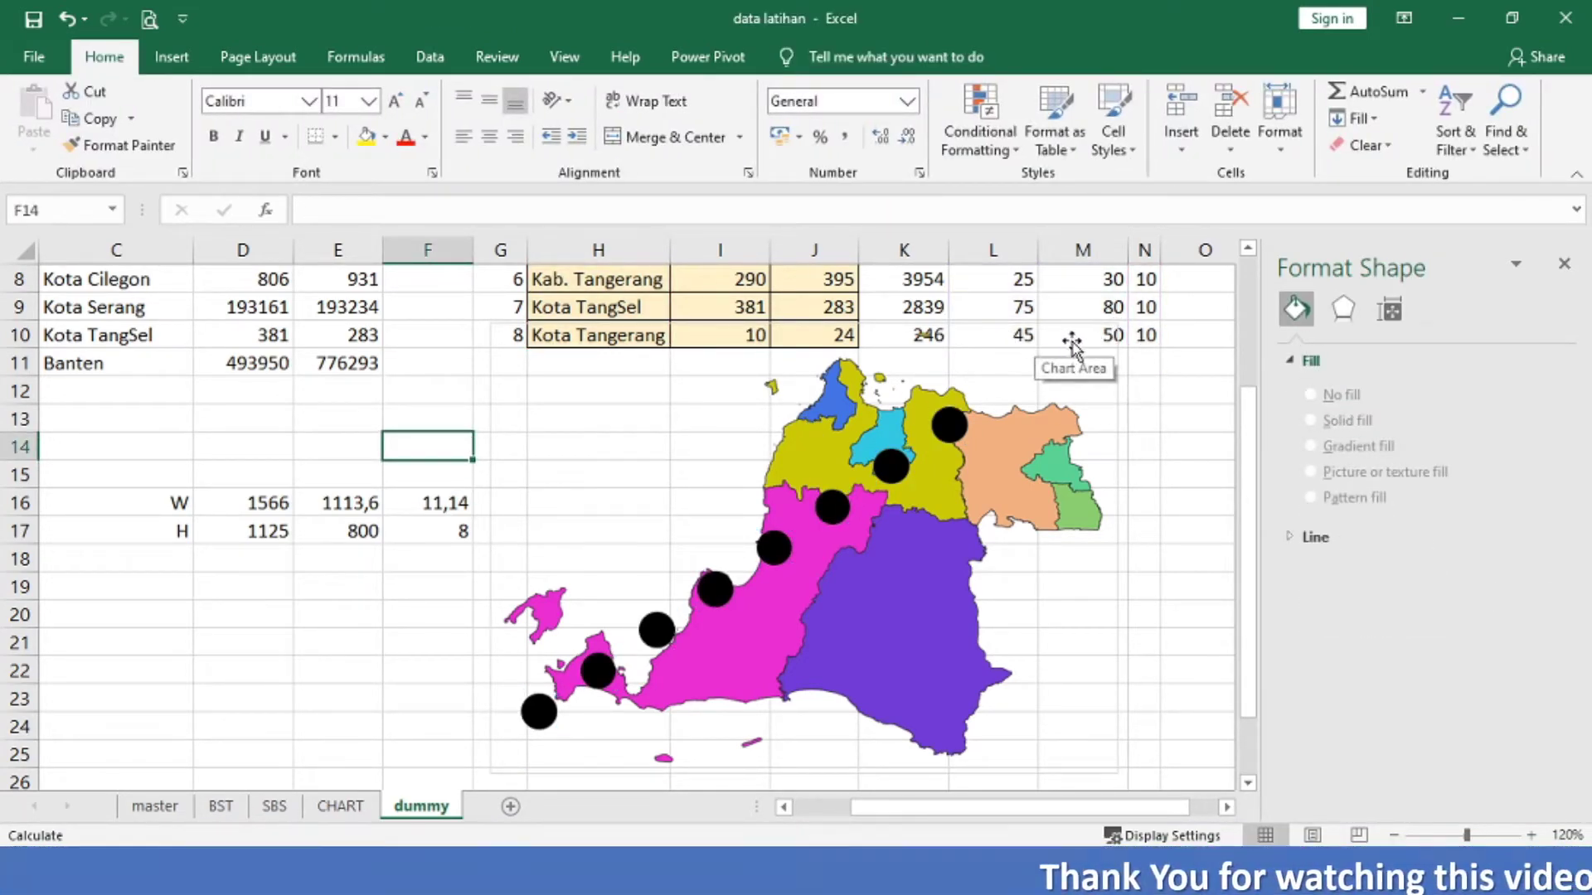
Step: View the X and Y coordinates on the master sheet and remove the map bubble chart from the dummy sheet
click(1117, 415)
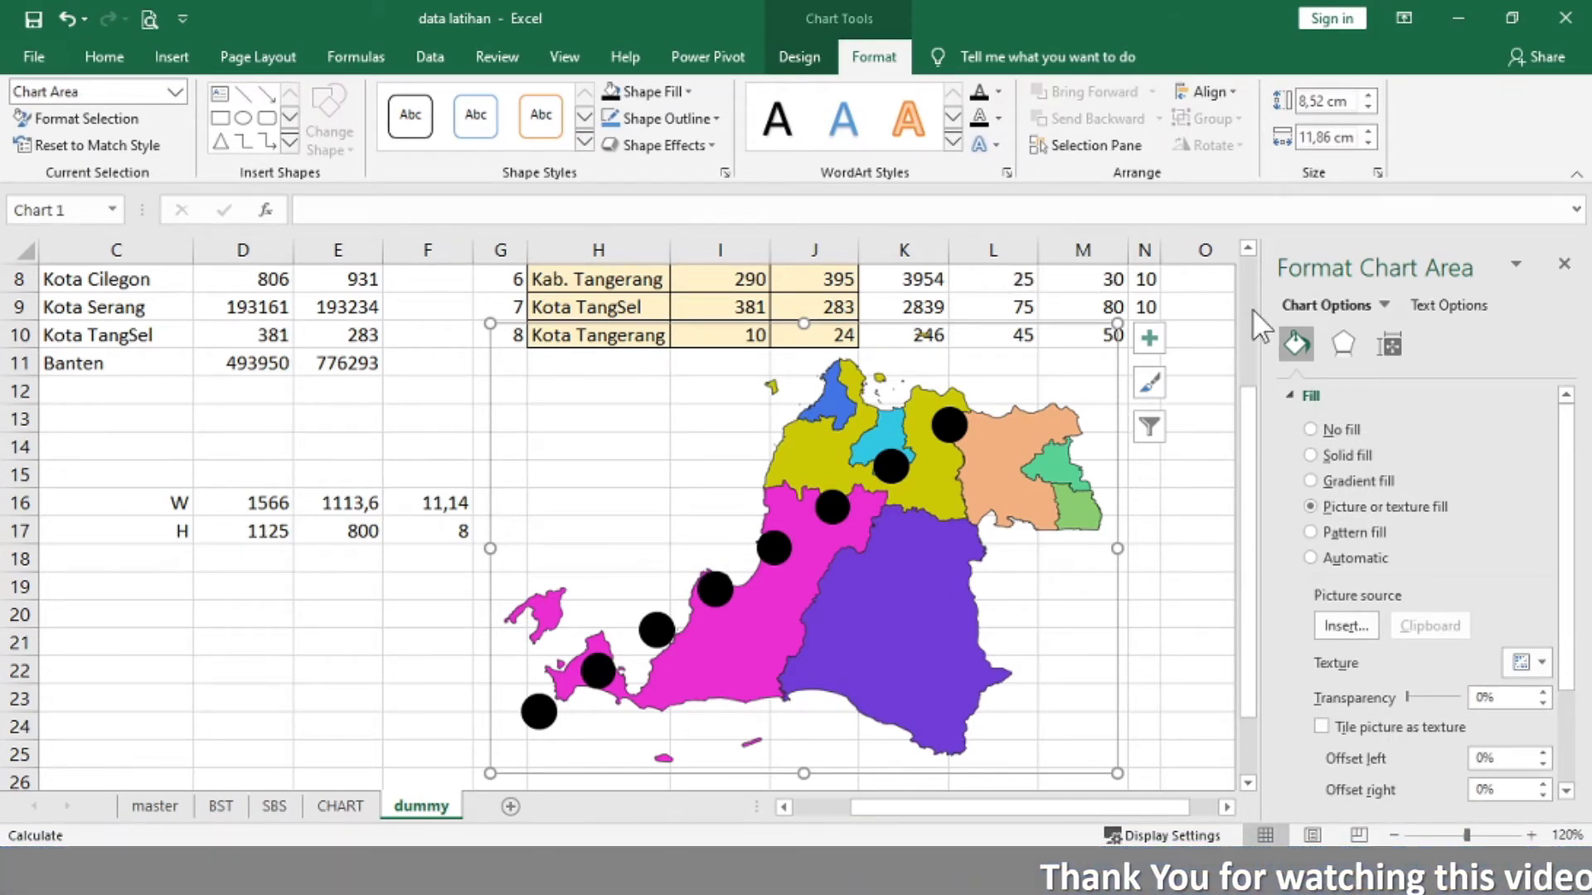
scroll(1252, 309, up, 3)
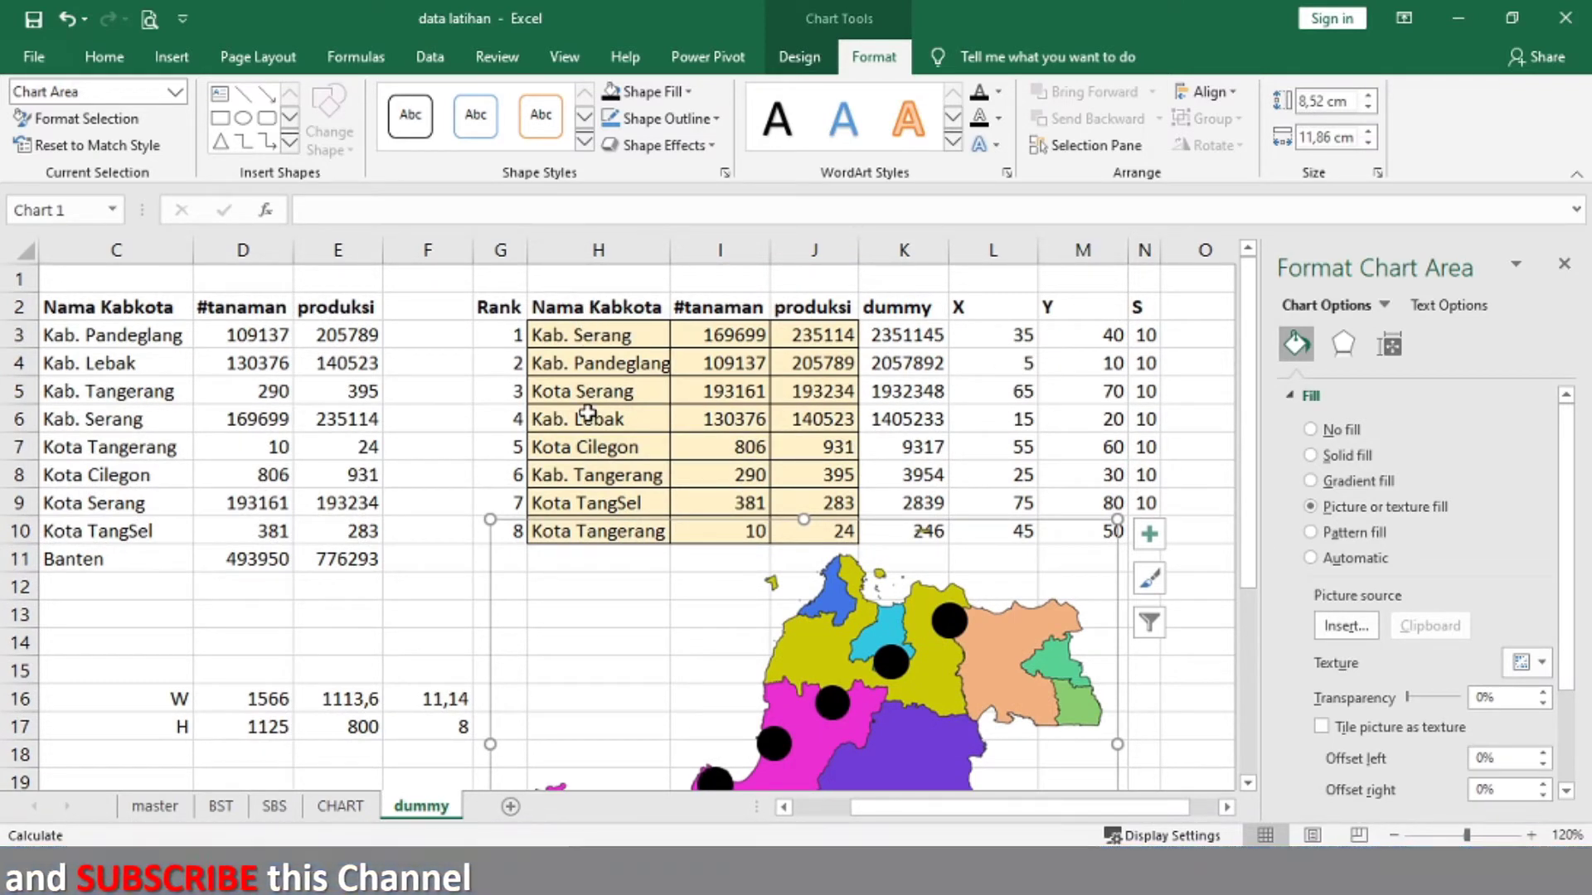
click(164, 804)
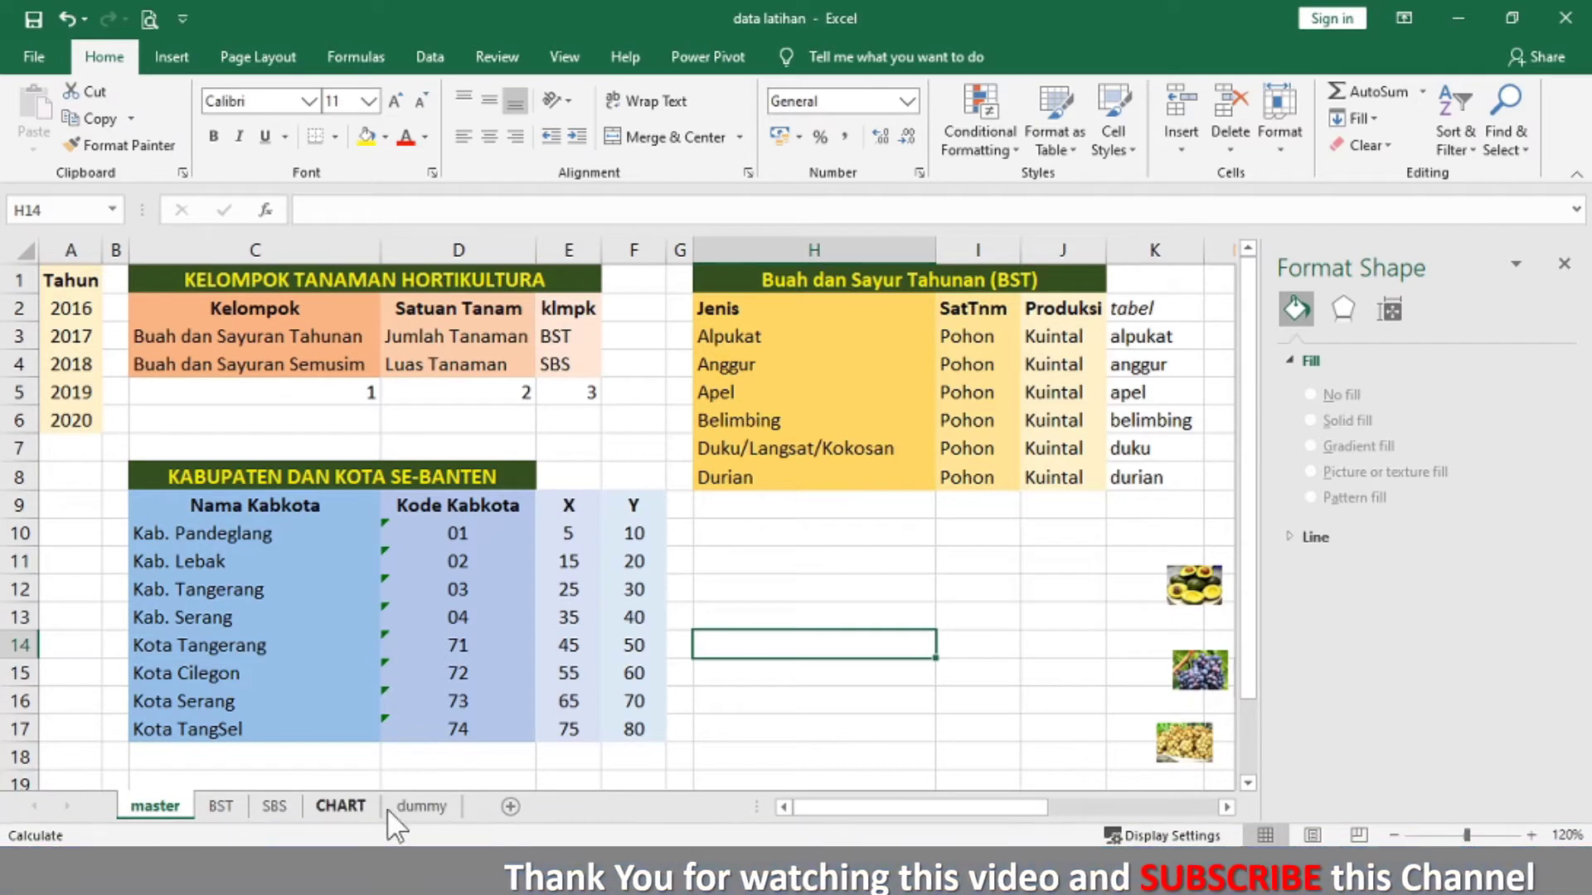
click(424, 807)
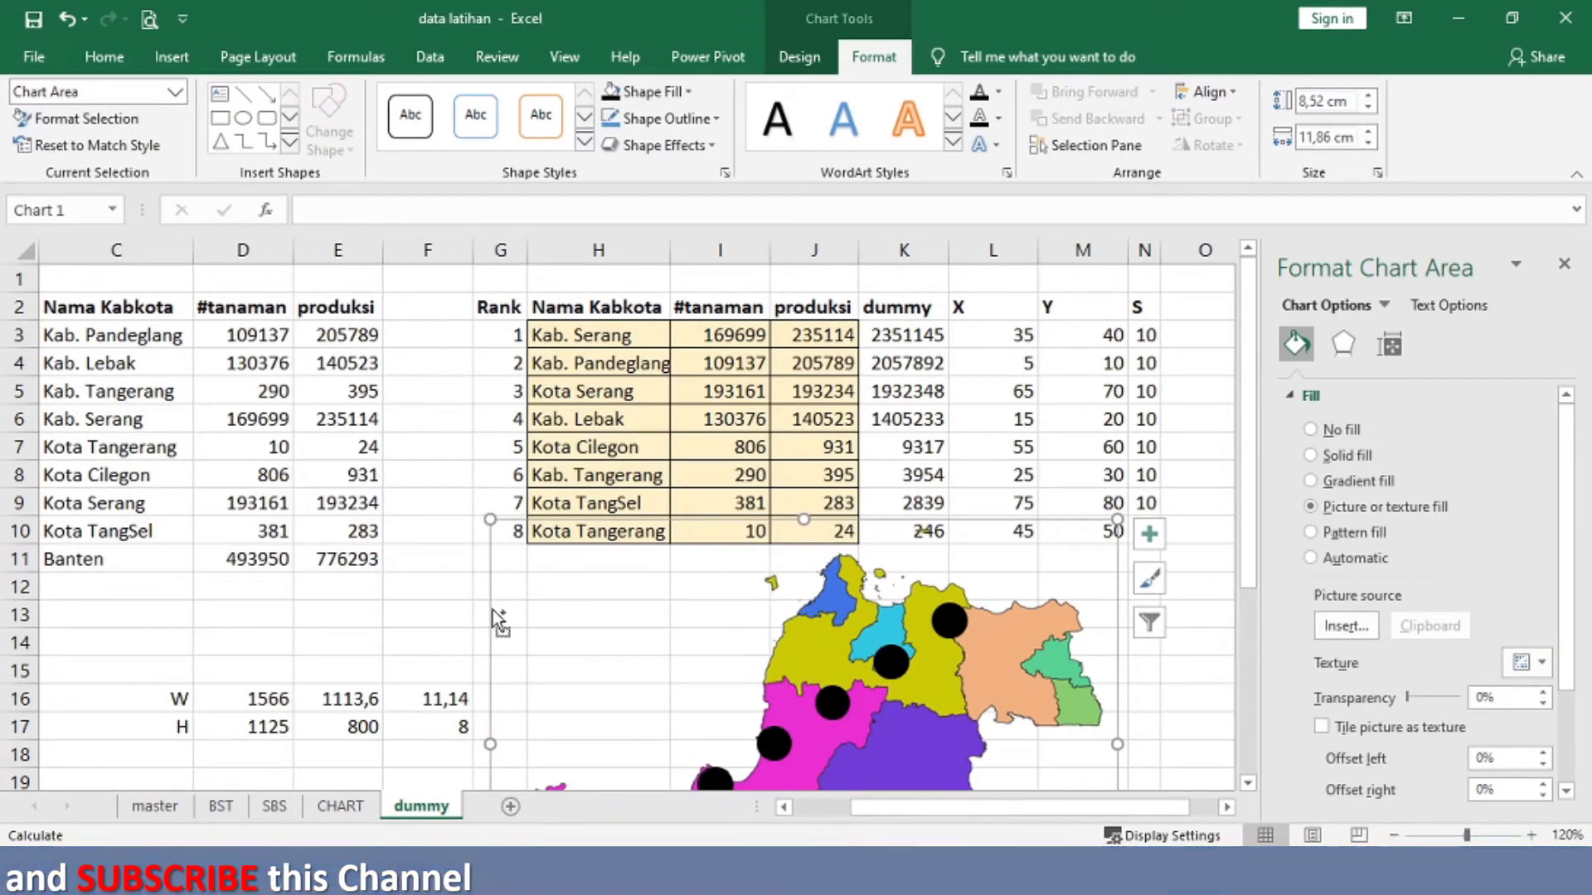
key(Delete)
click(465, 640)
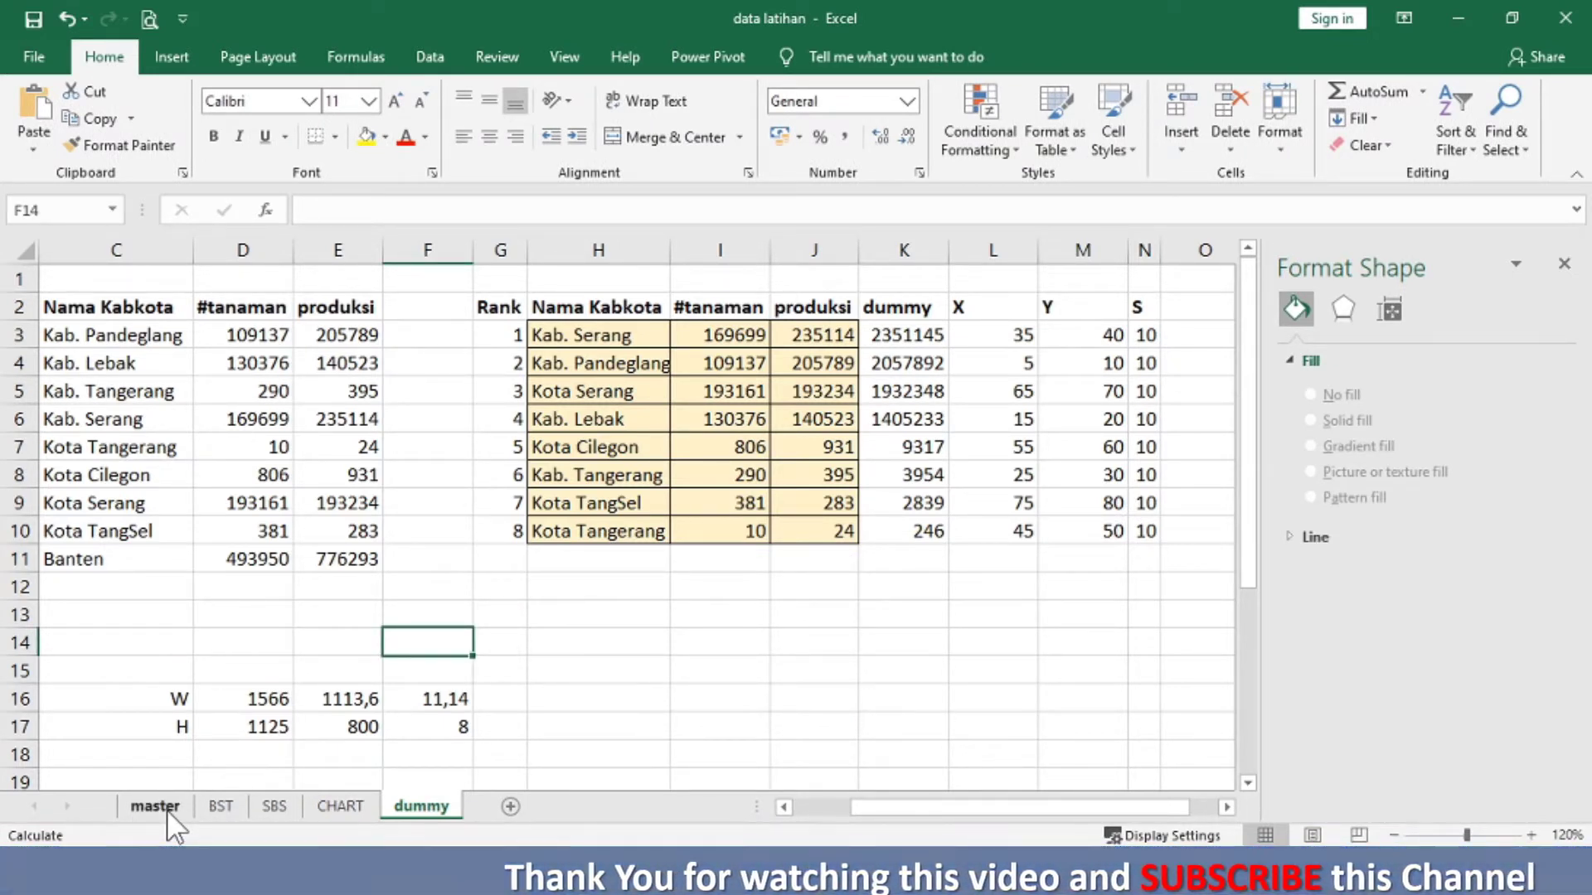
Step: Restore the removed map bubble chart on the dummy sheet and move it to the master sheet at cell G3
key(ctrl+z)
click(446, 586)
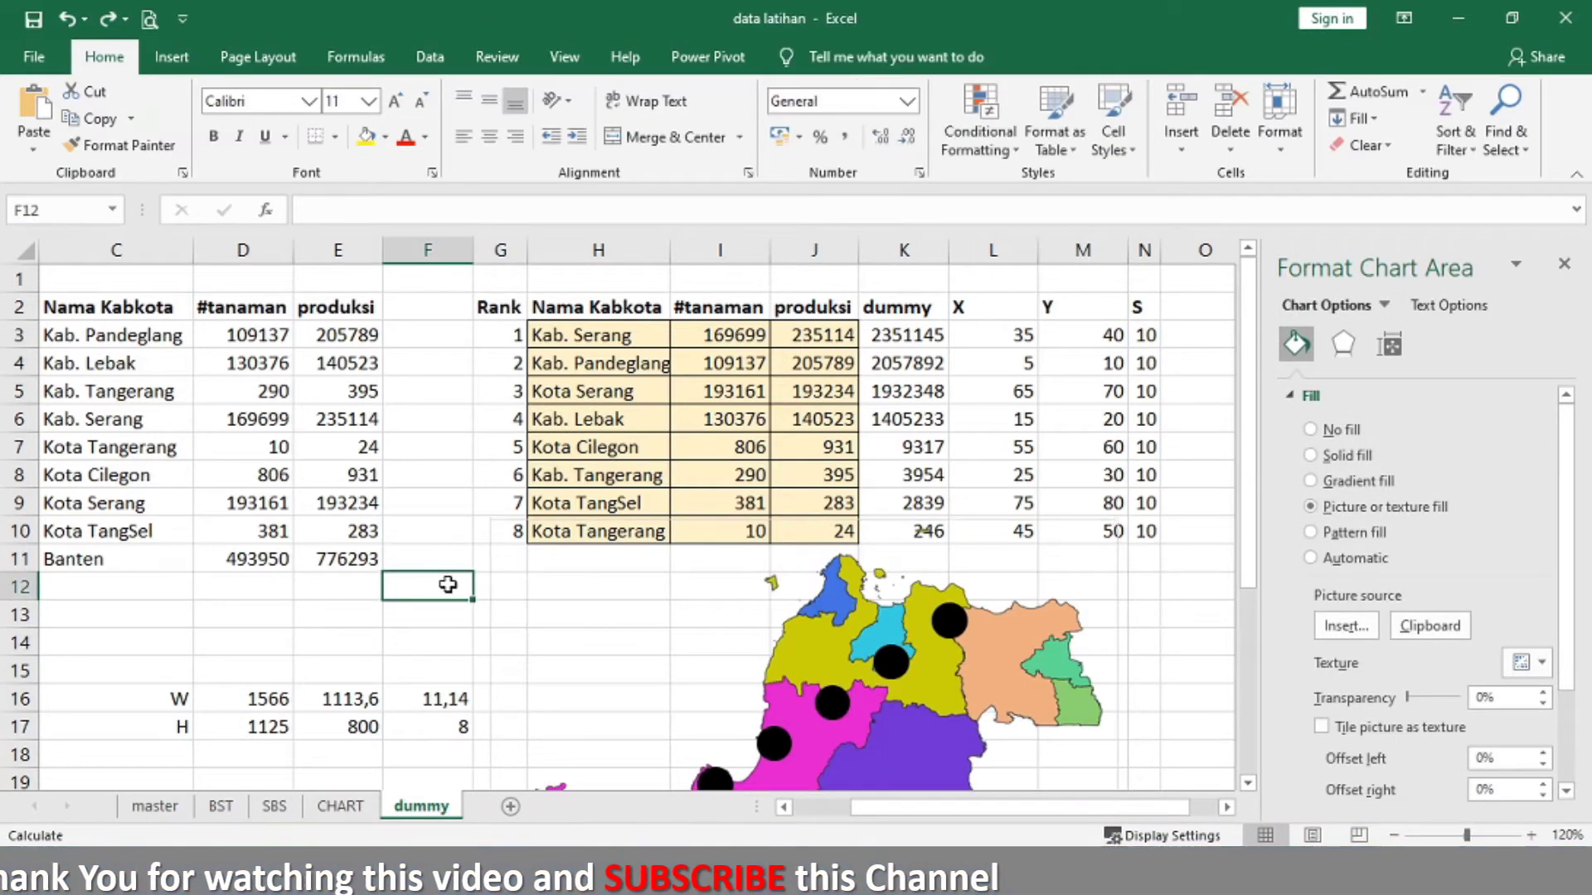
click(491, 596)
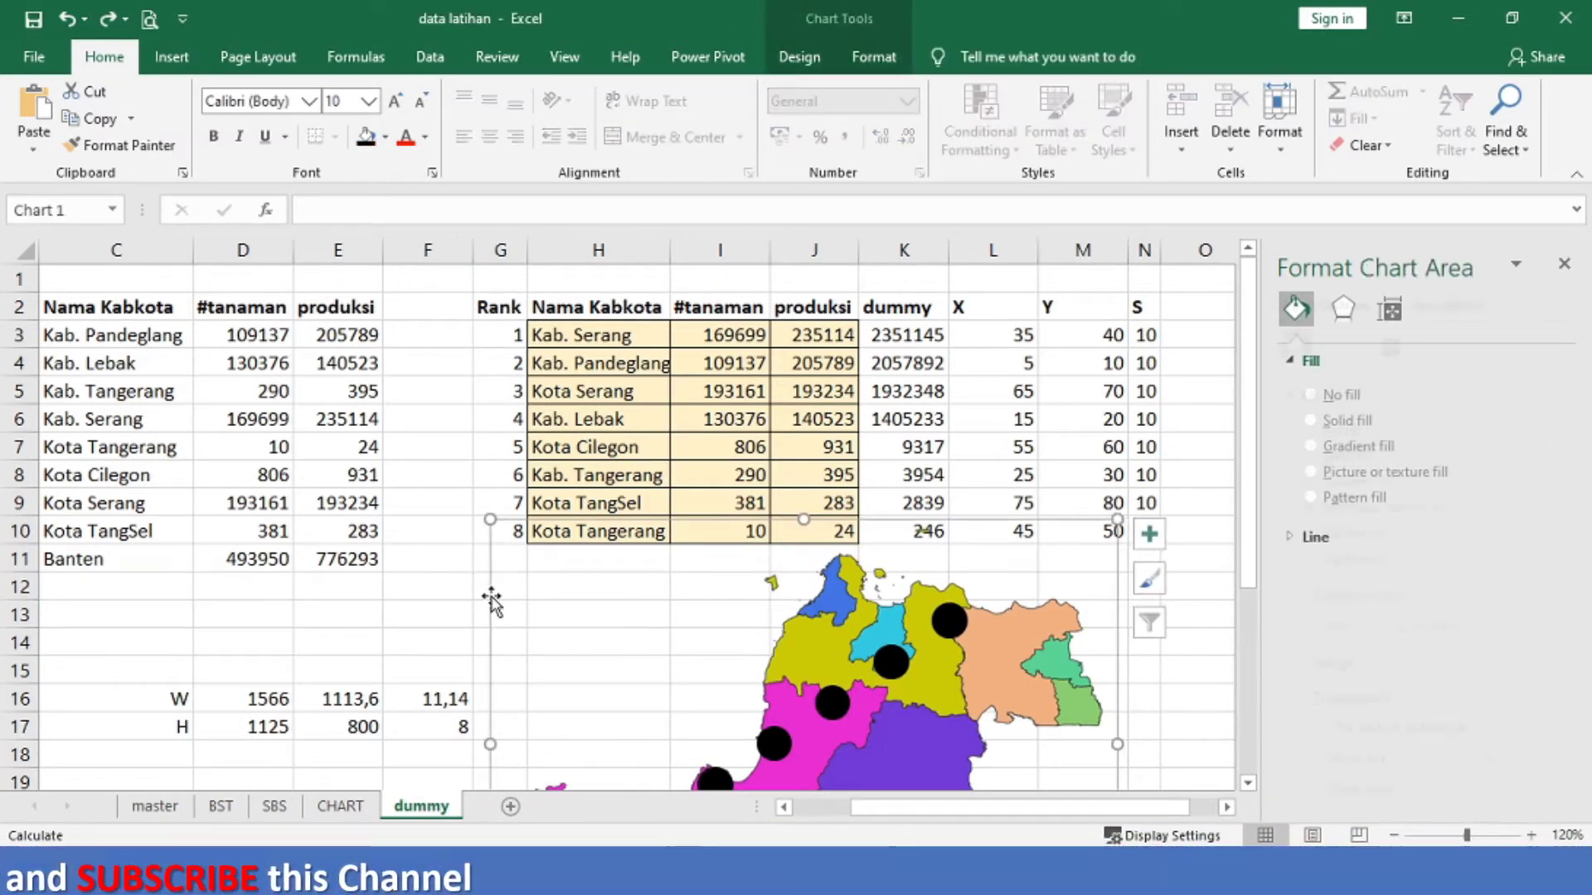
key(Delete)
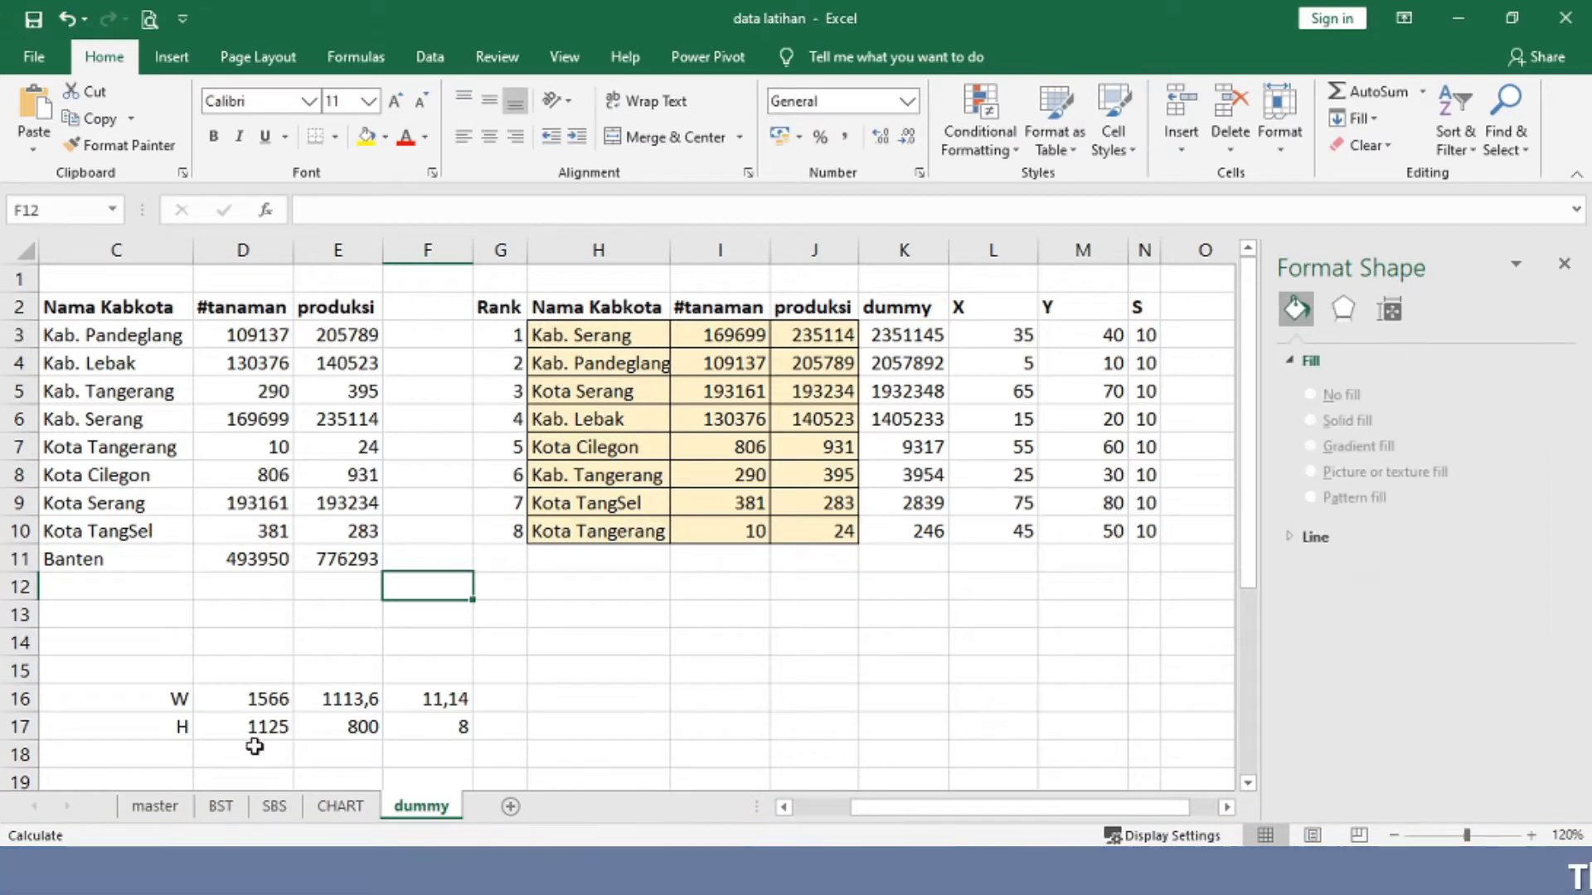
click(173, 809)
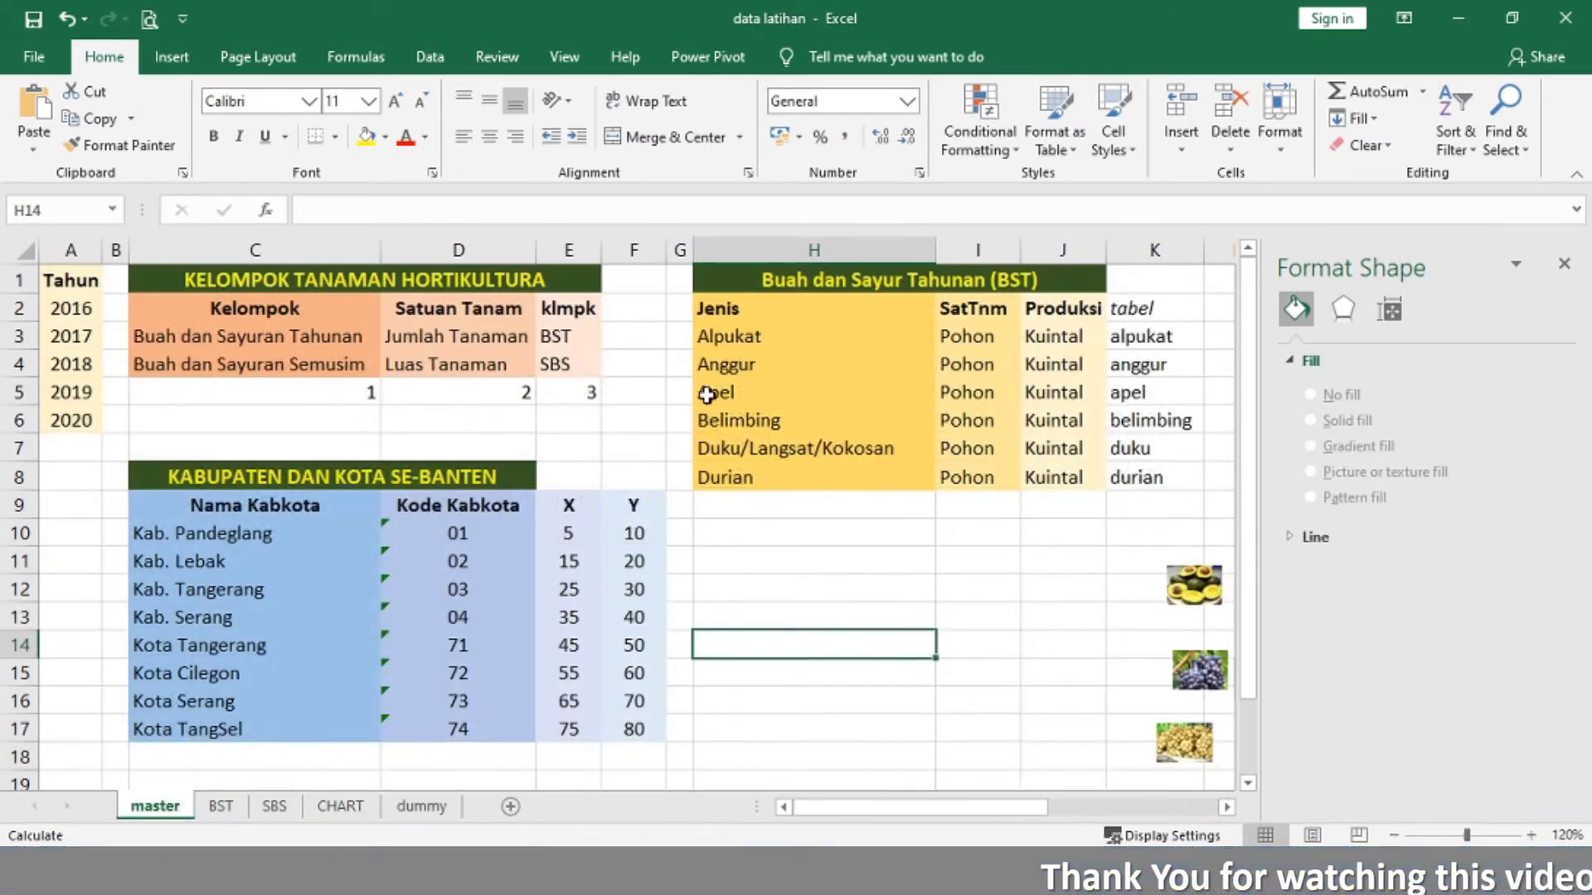
click(687, 337)
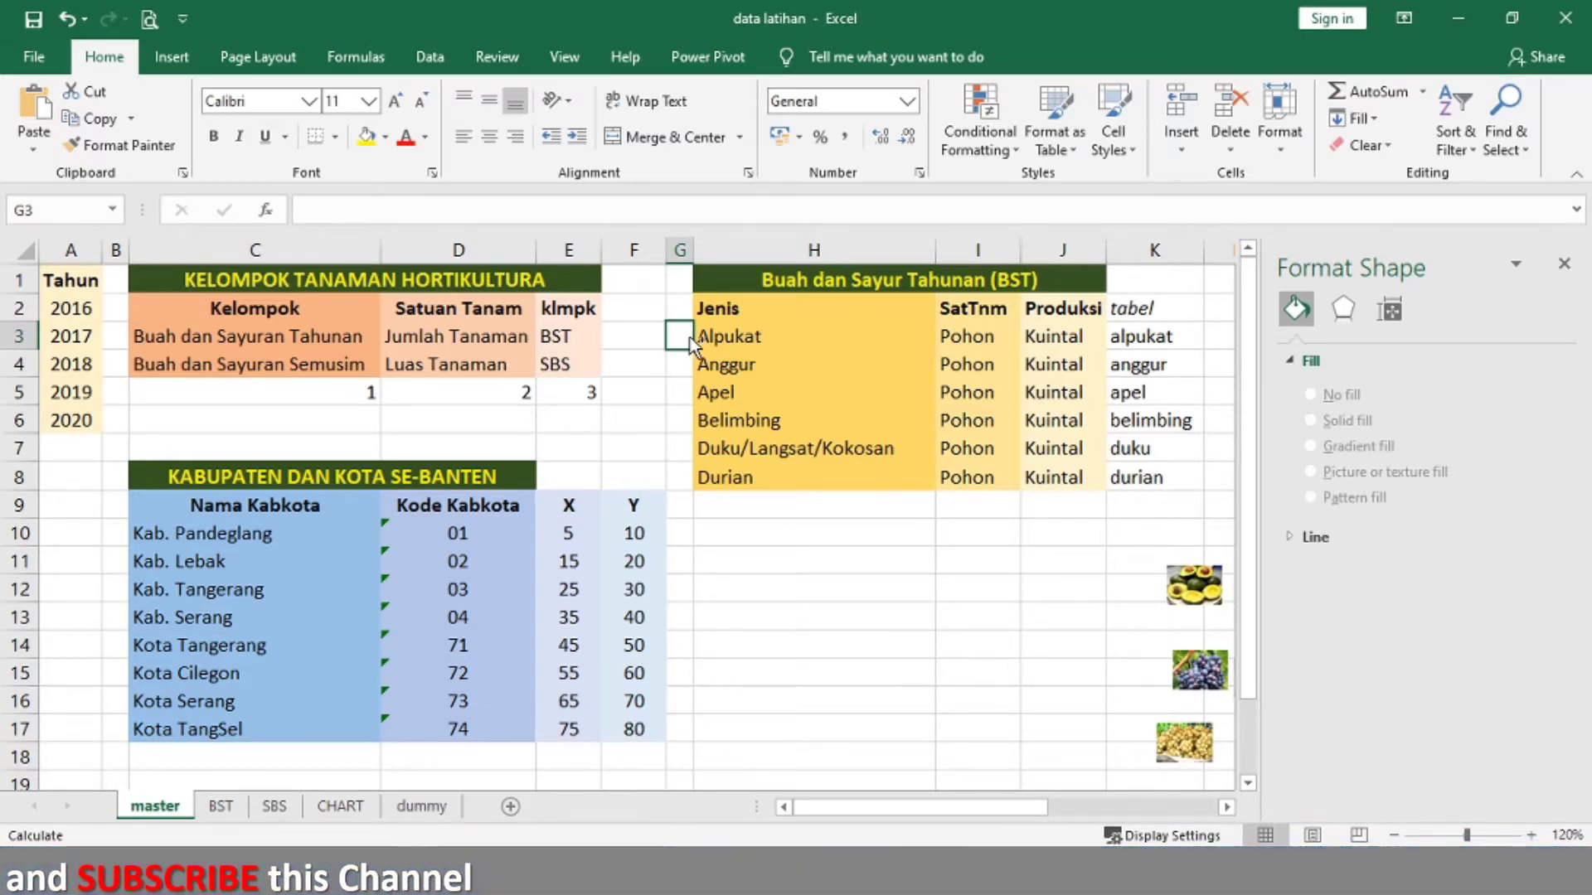
key(ctrl+v)
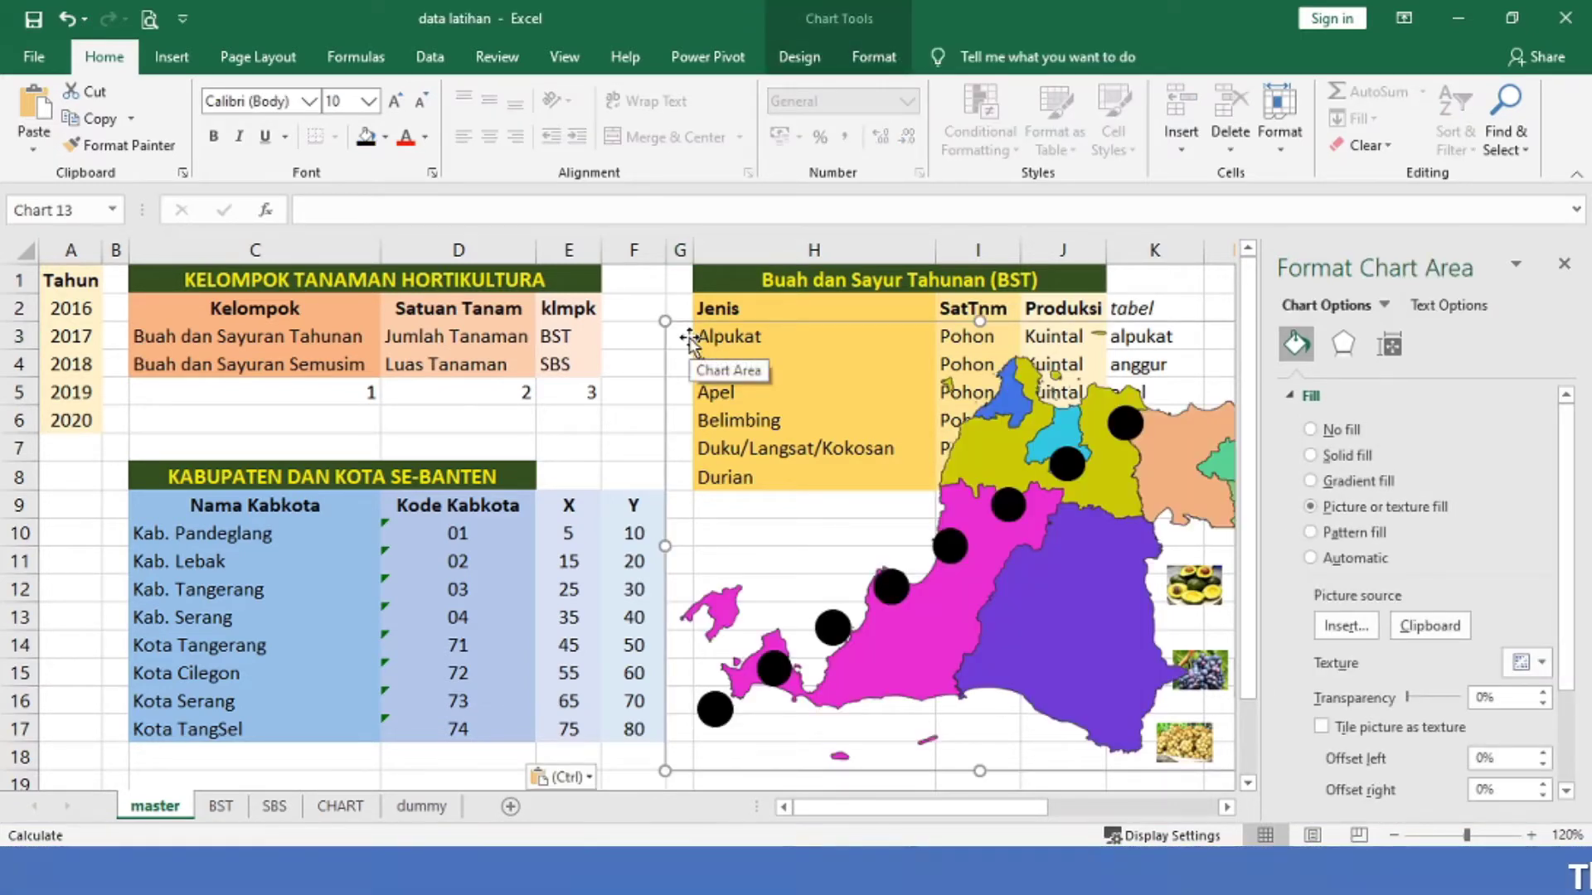
click(1564, 265)
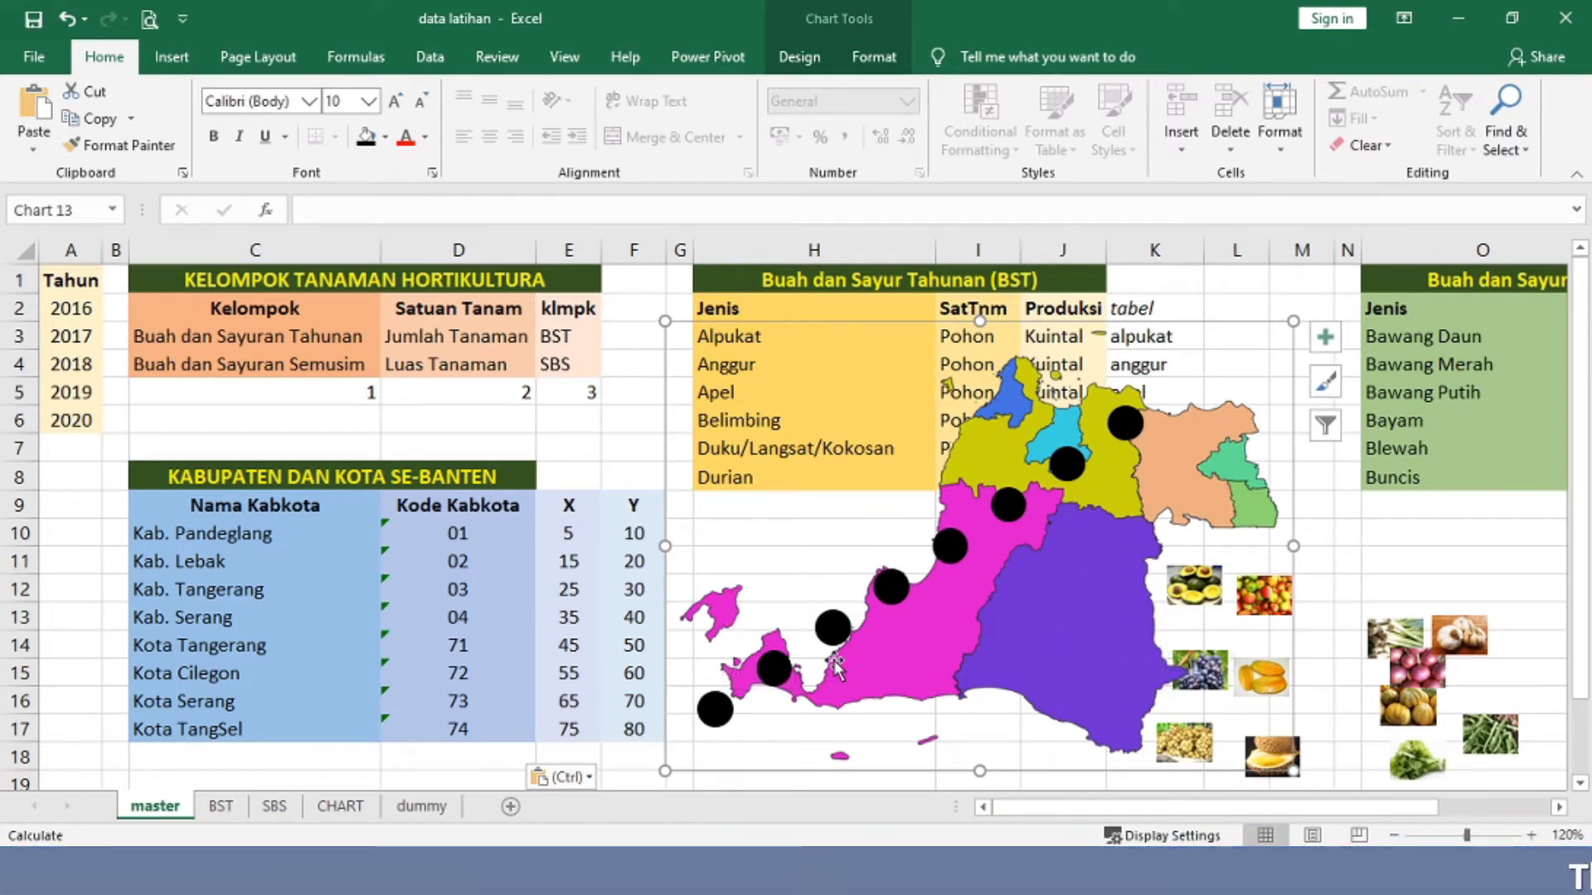
Step: Try X coordinates of 85 and 93 for Kota TangSel in the master sheet's coordinate table
click(621, 729)
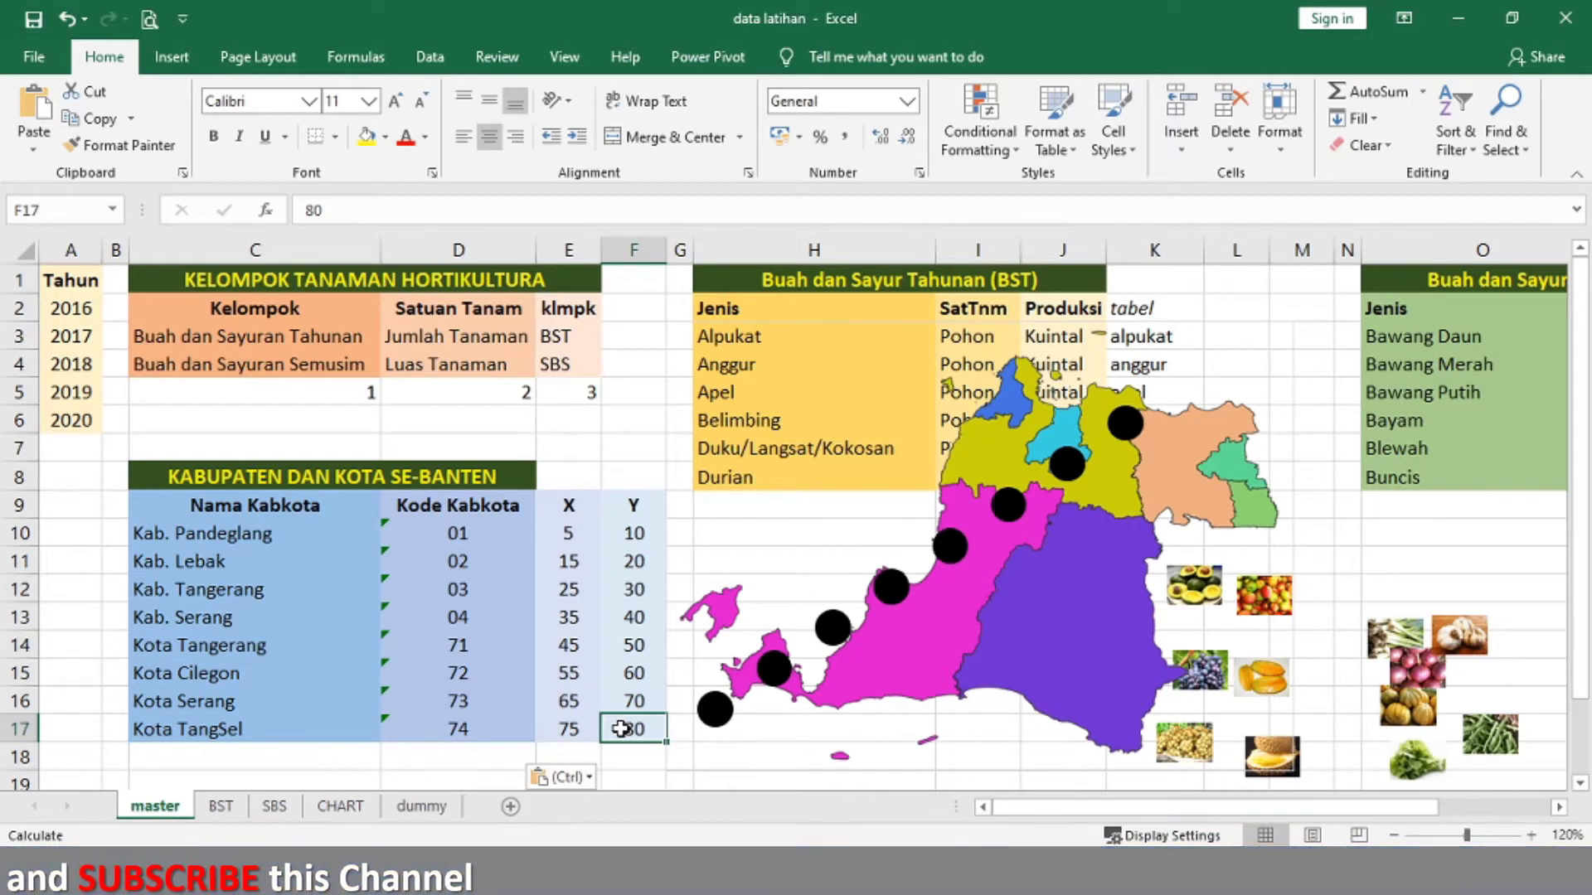
key(Left)
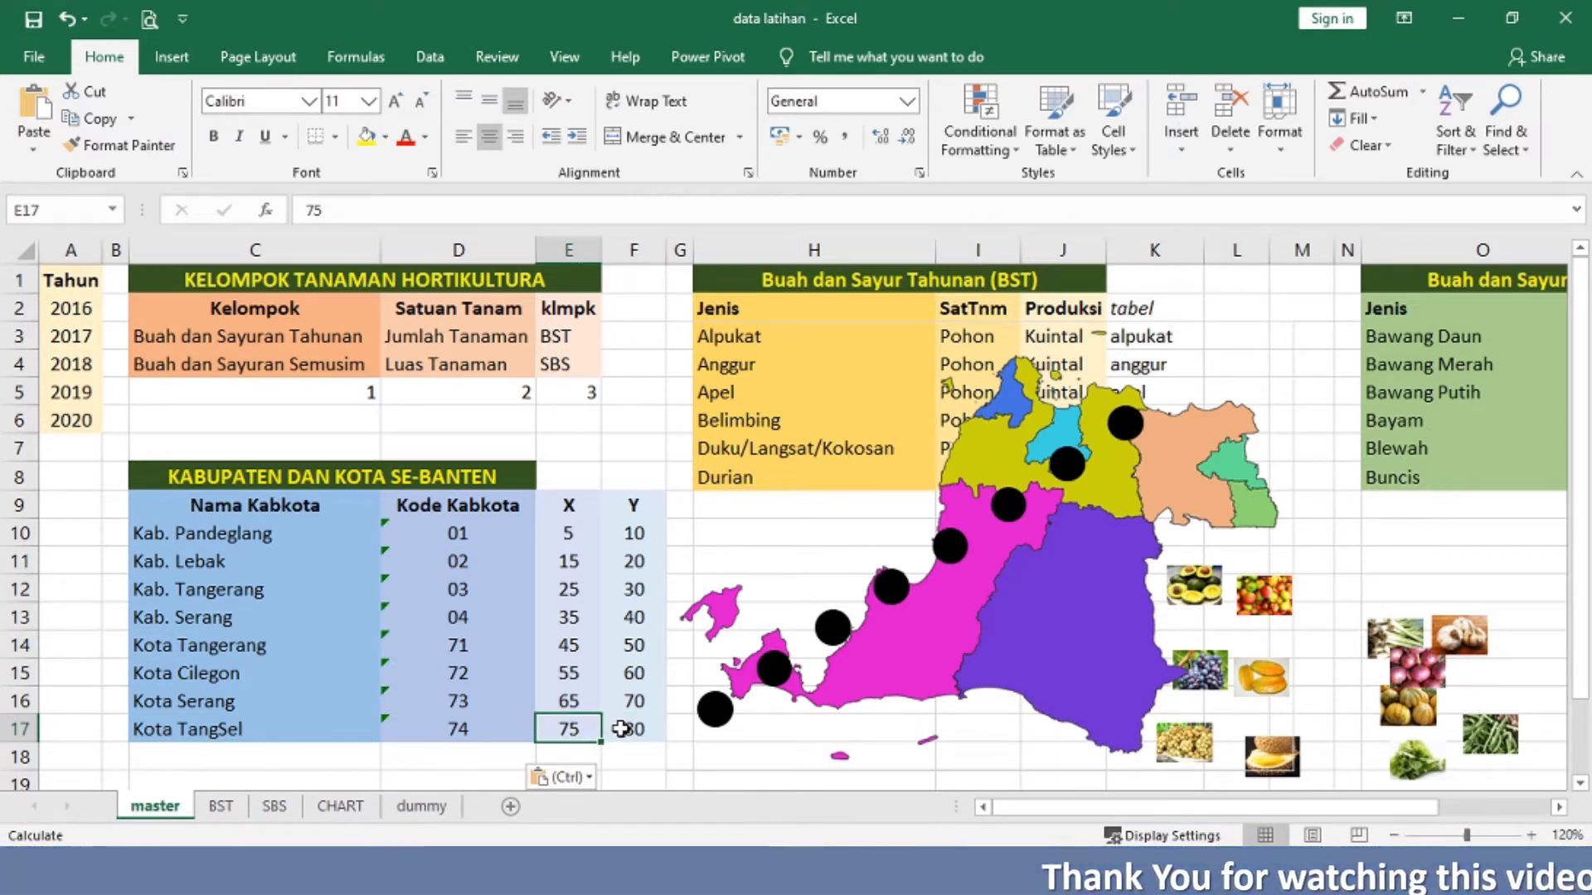
text(85)
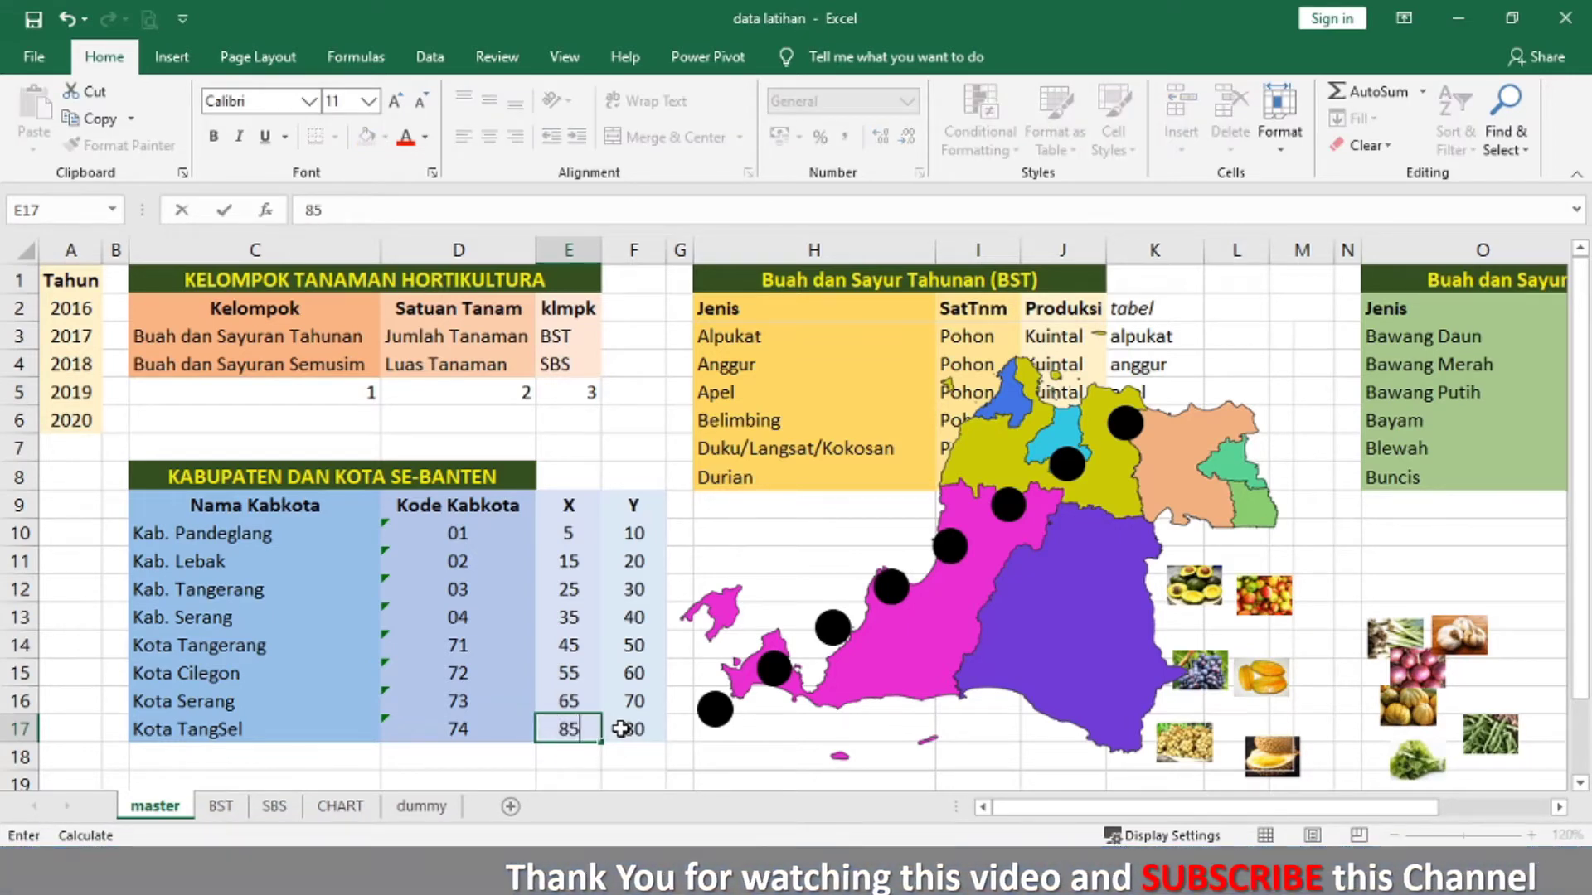
key(Return)
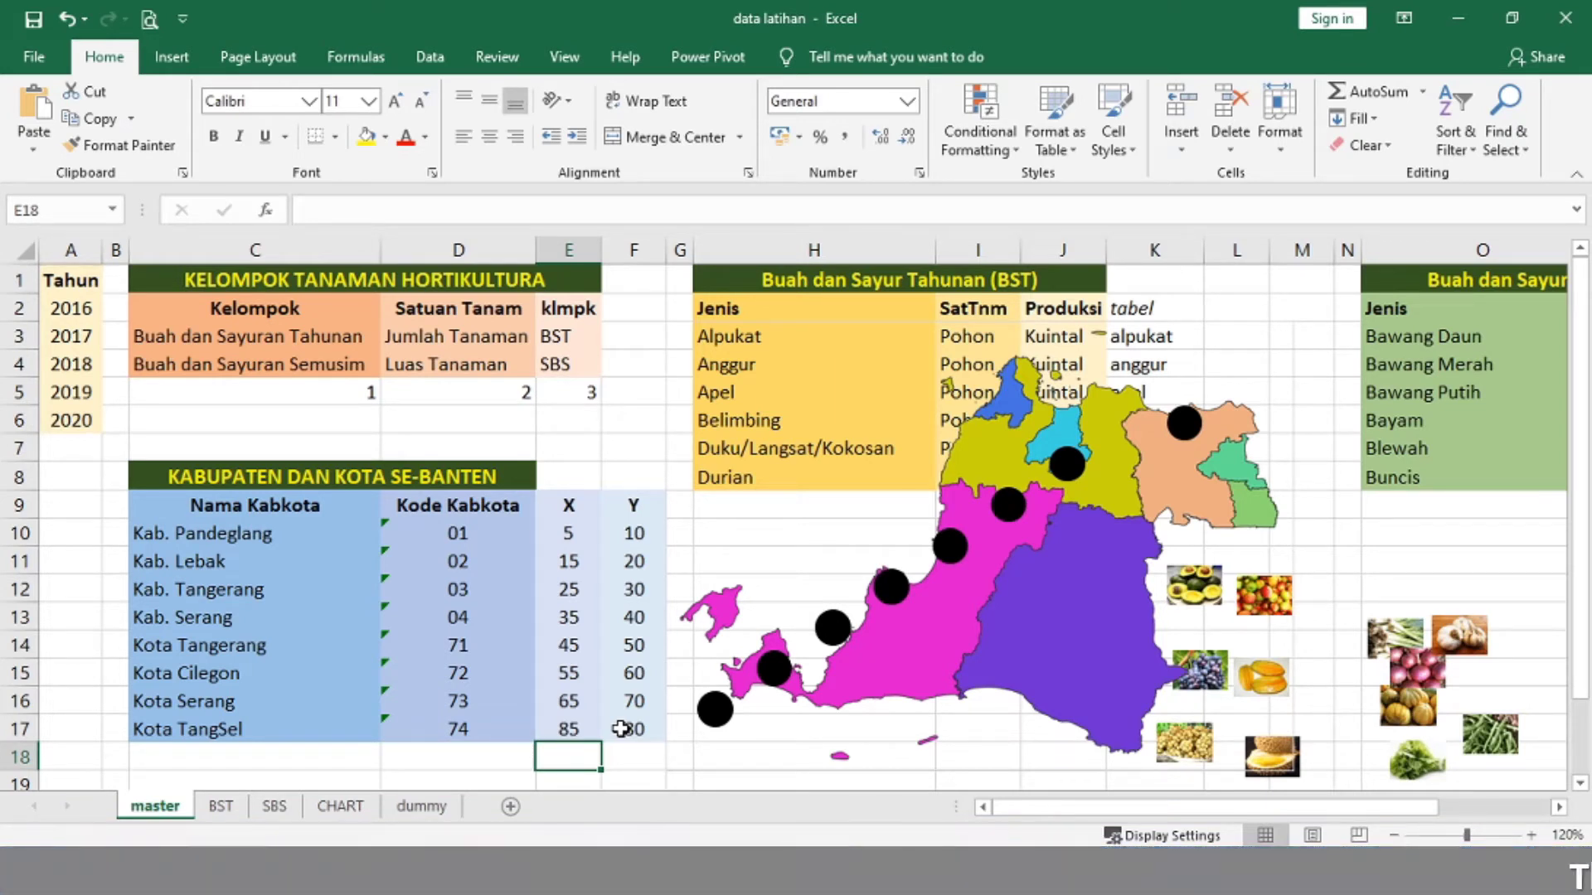
key(Up)
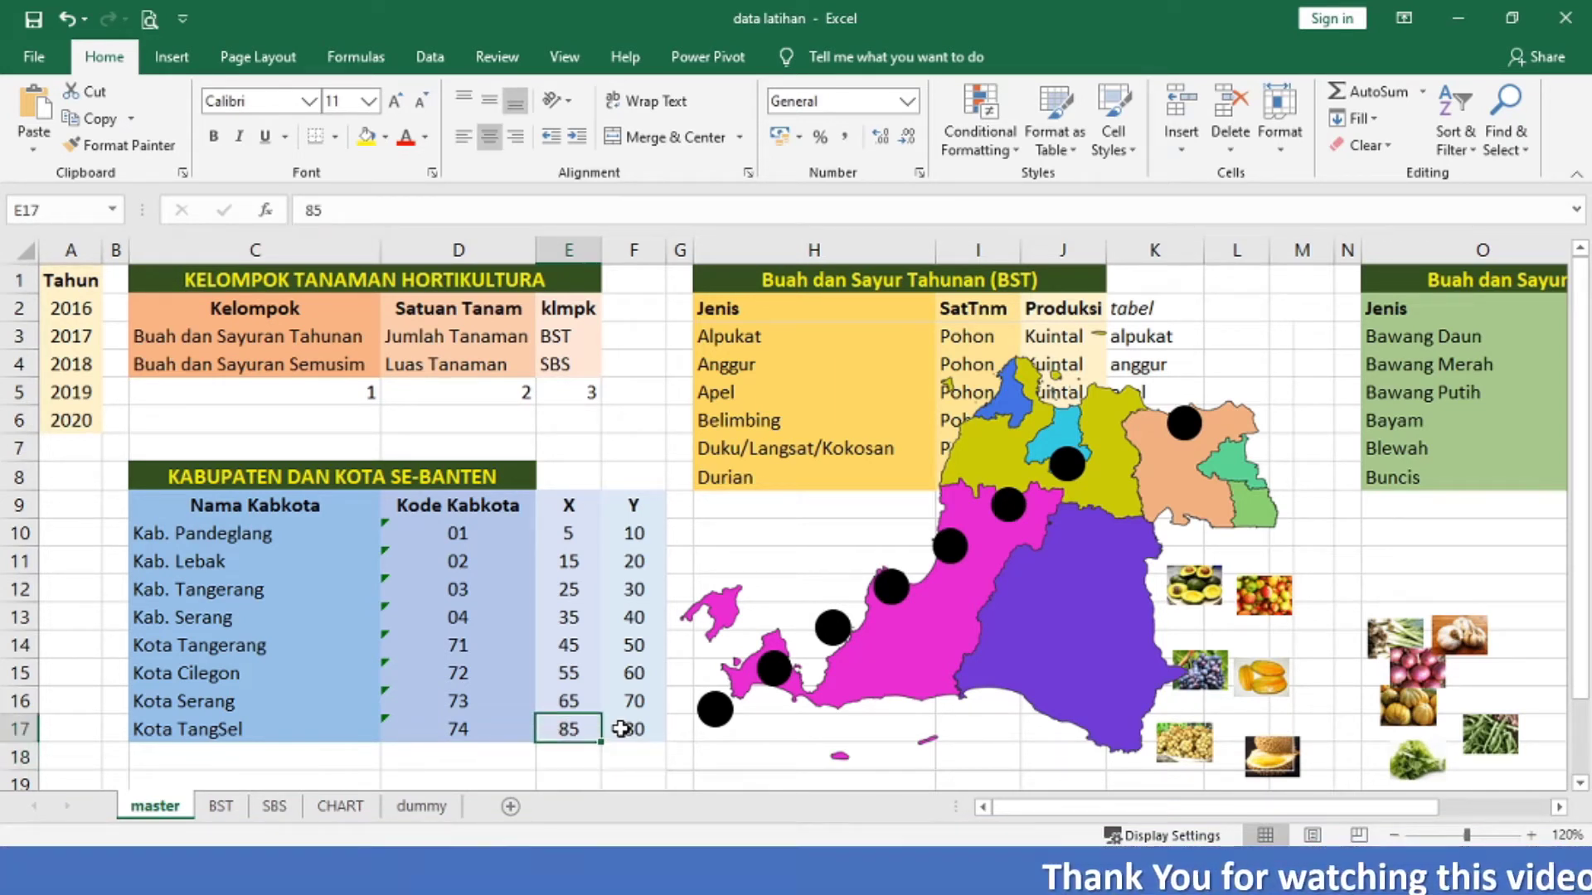
text(93)
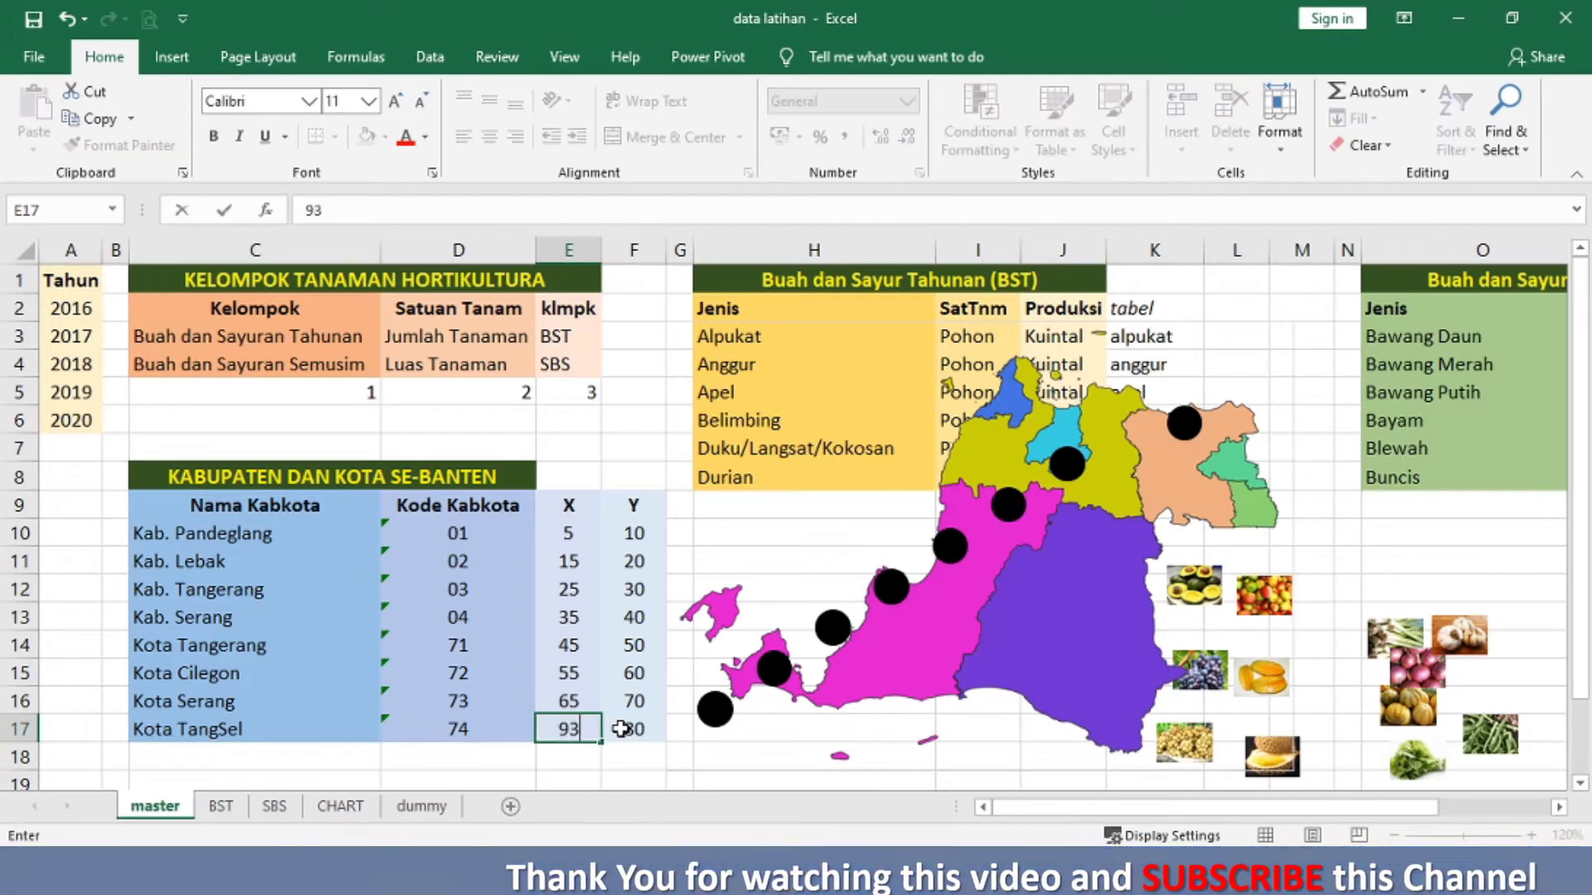
key(Return)
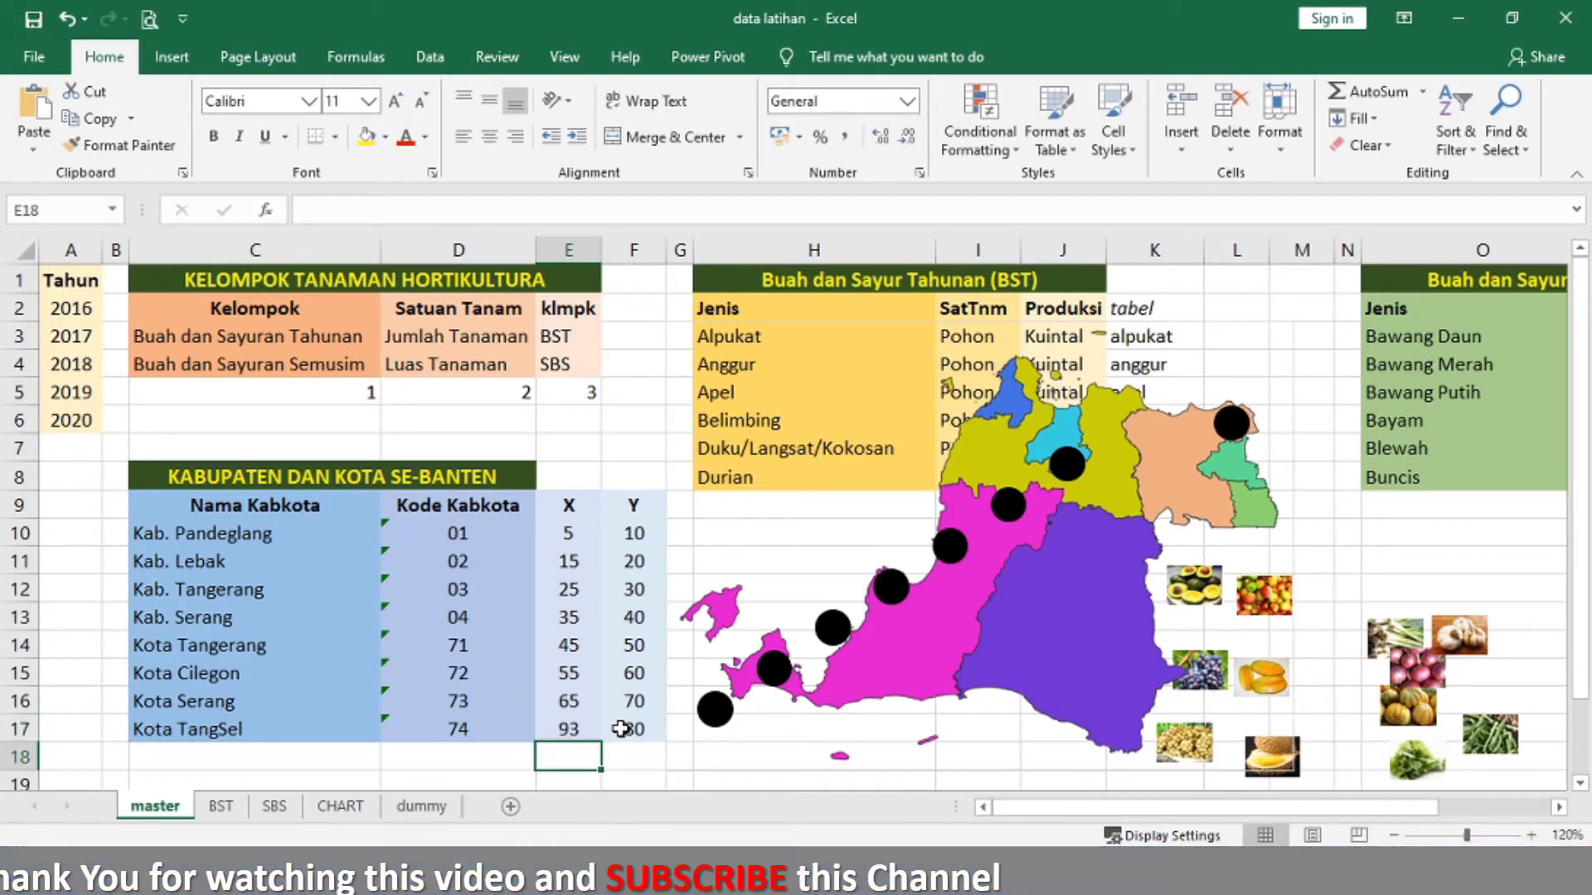
Step: Try Kota TangSel's X coordinate at 95 and at 96
key(Up)
text(95)
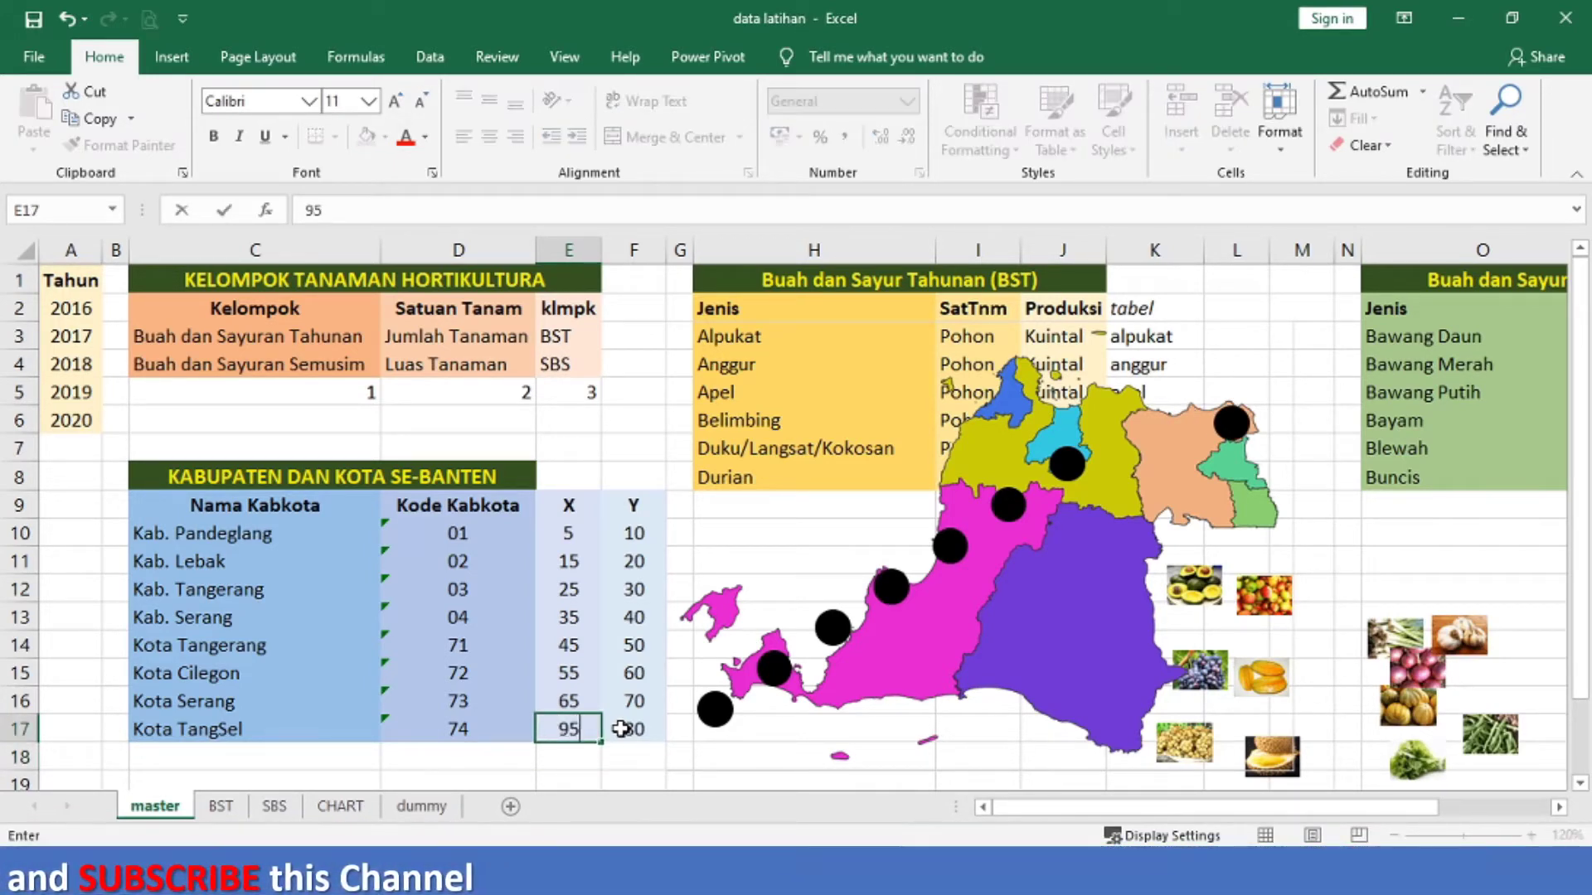
key(Return)
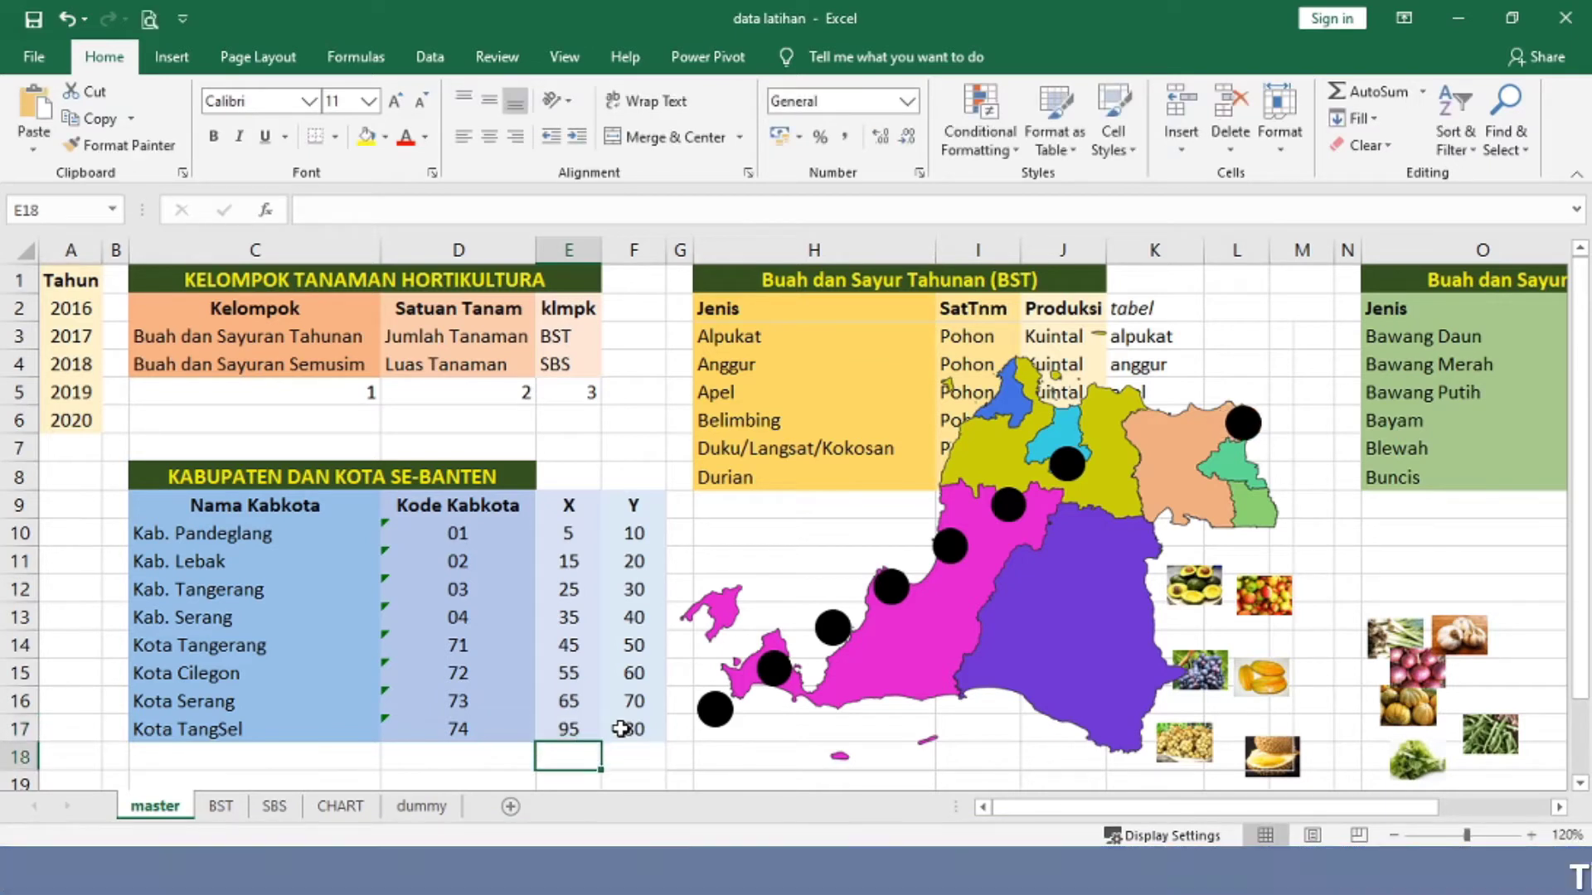
key(Up)
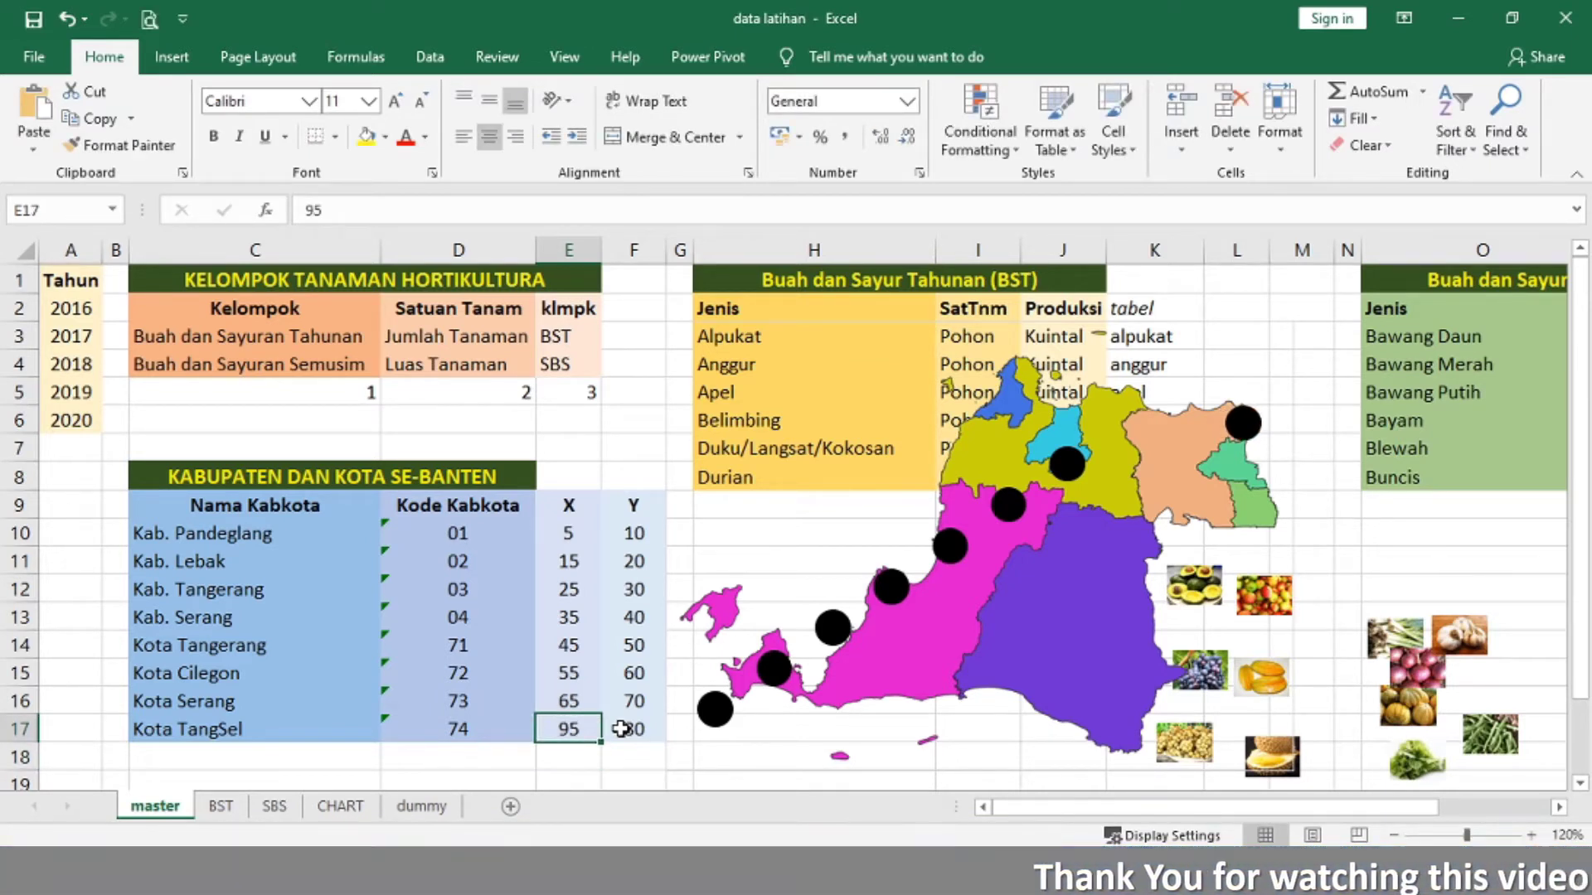
text(96)
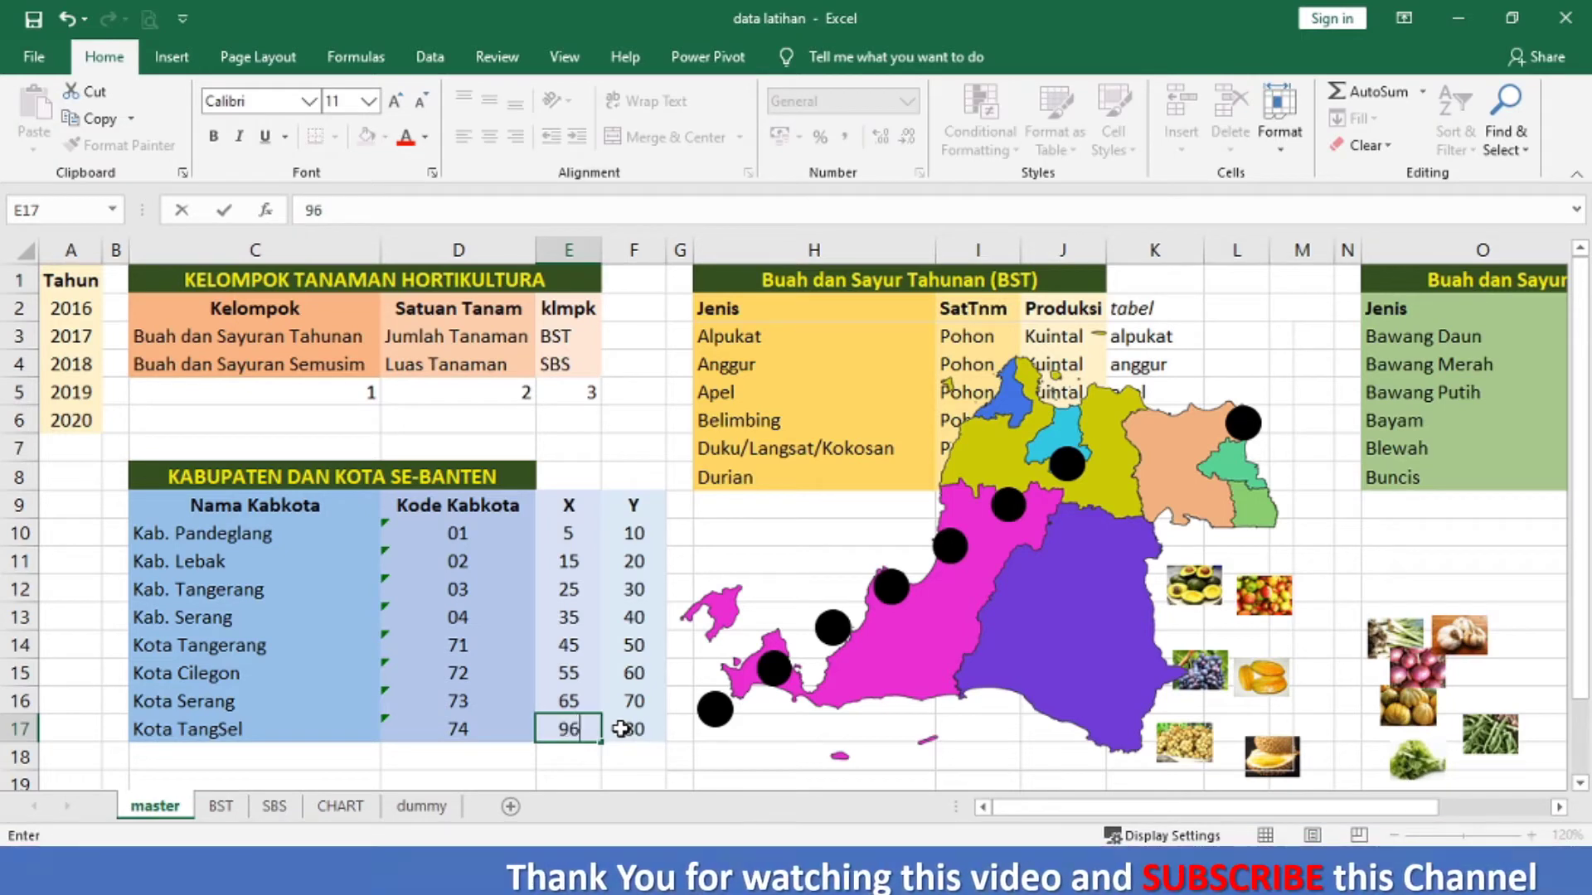
key(Return)
Step: Adjust Kota TangSel's Y coordinate on the master sheet, trying 60 and 58 and finishing with 59
key(Up)
key(Right)
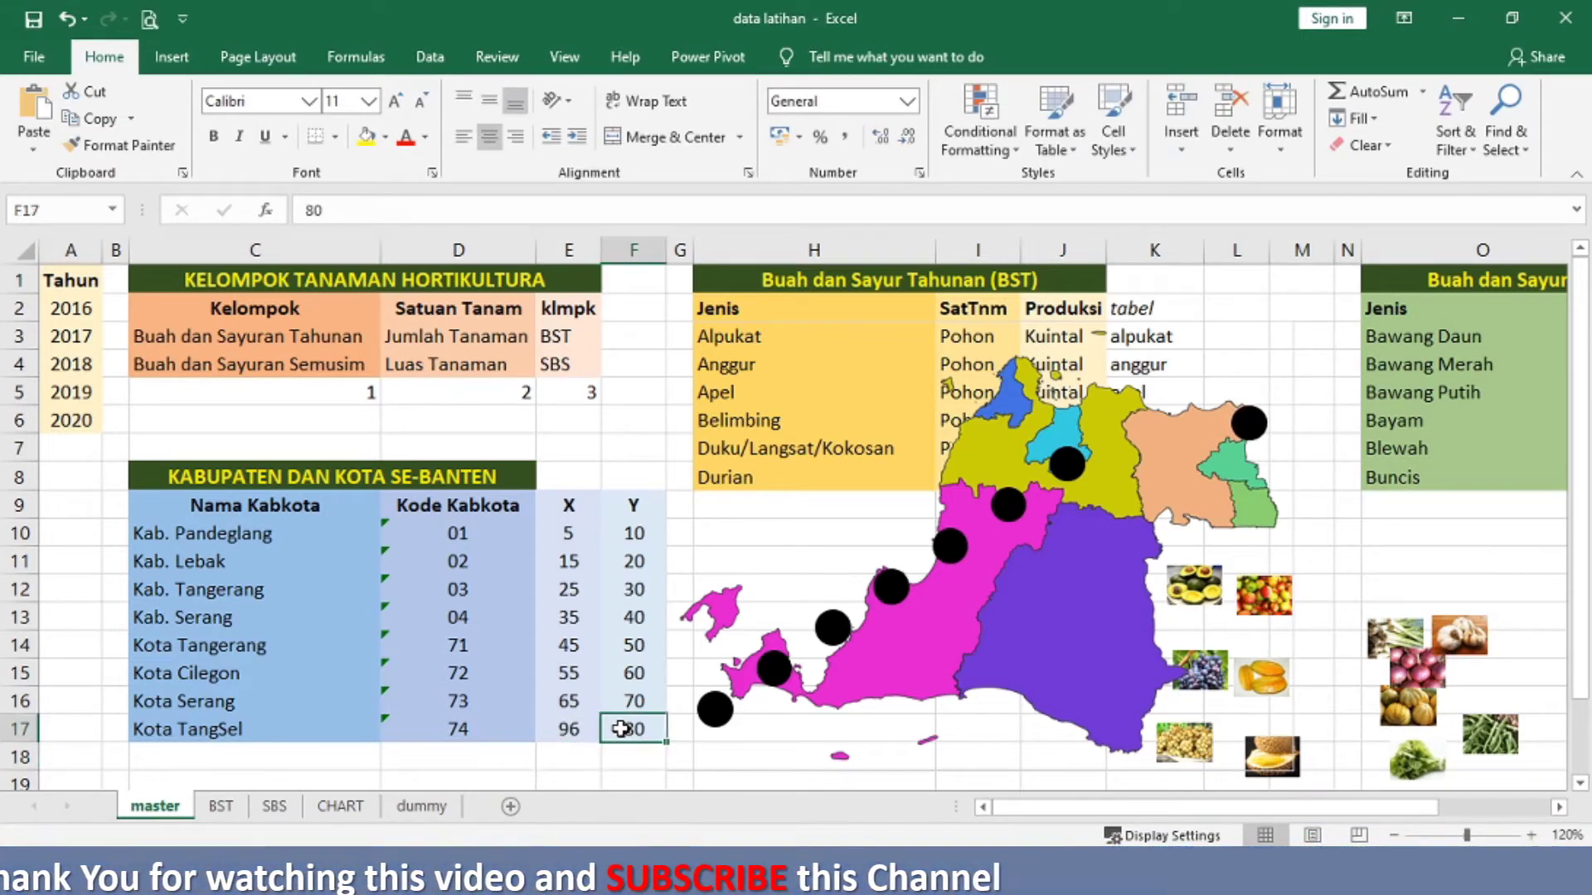
text(60)
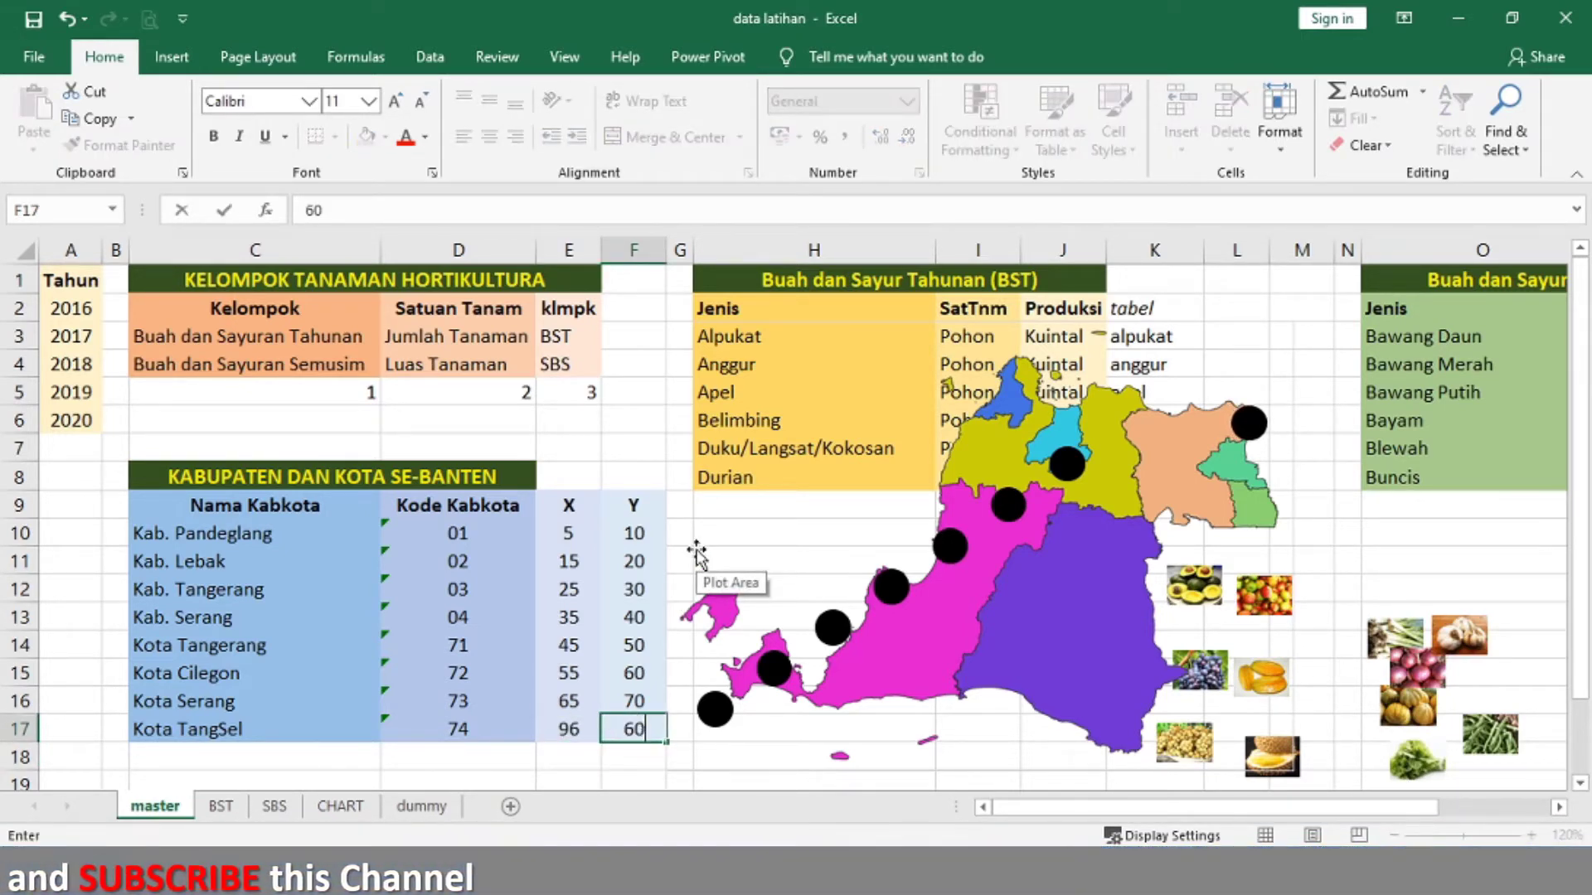
key(Return)
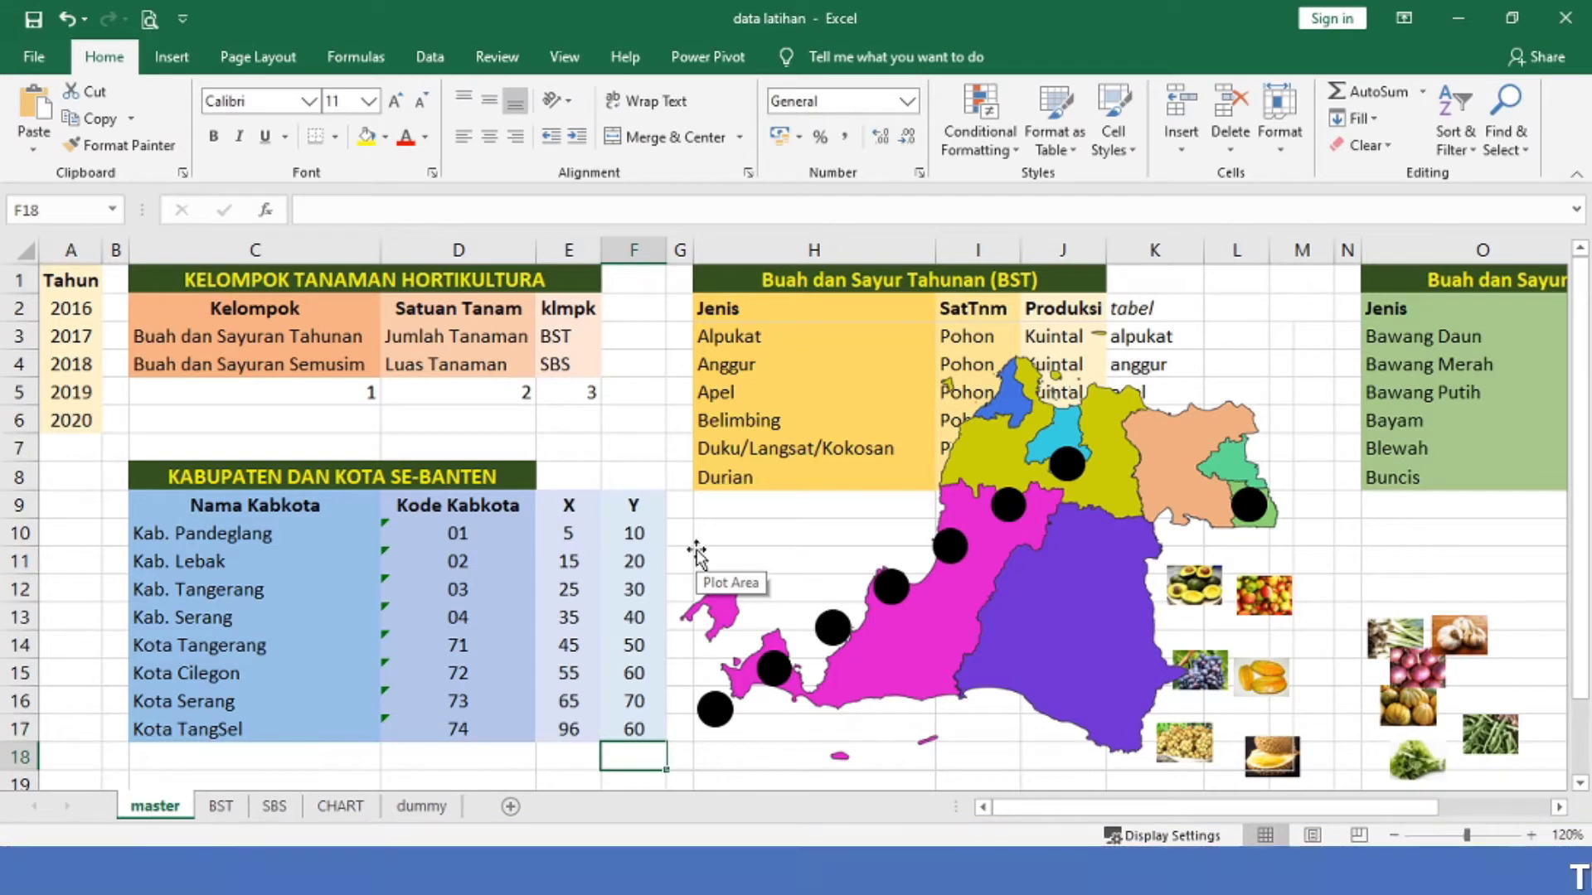
key(Up)
text(5)
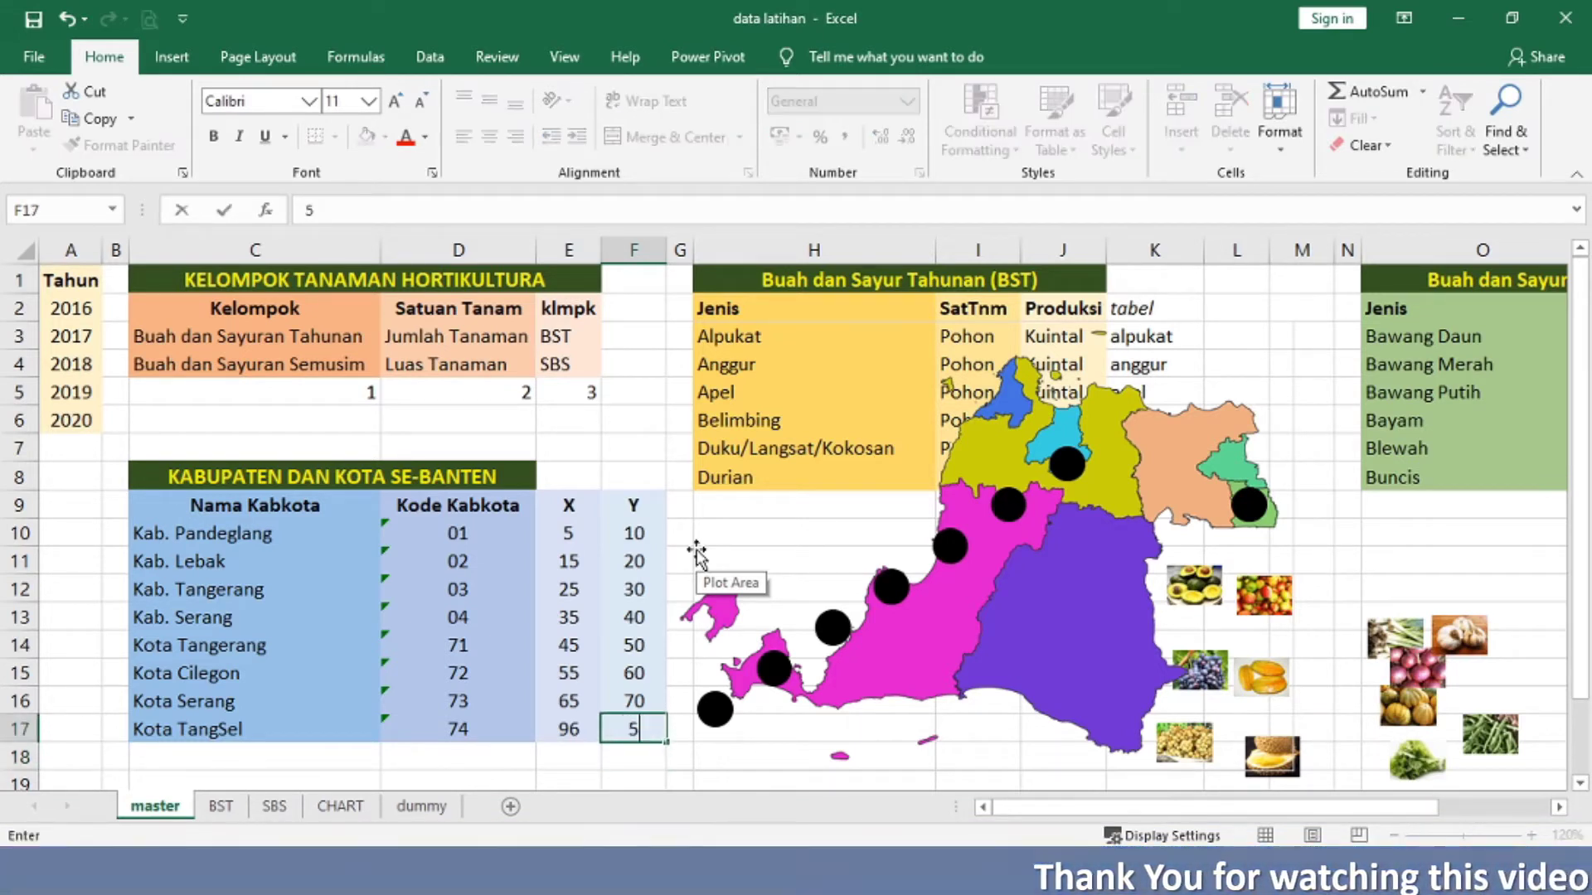
text(8)
key(Return)
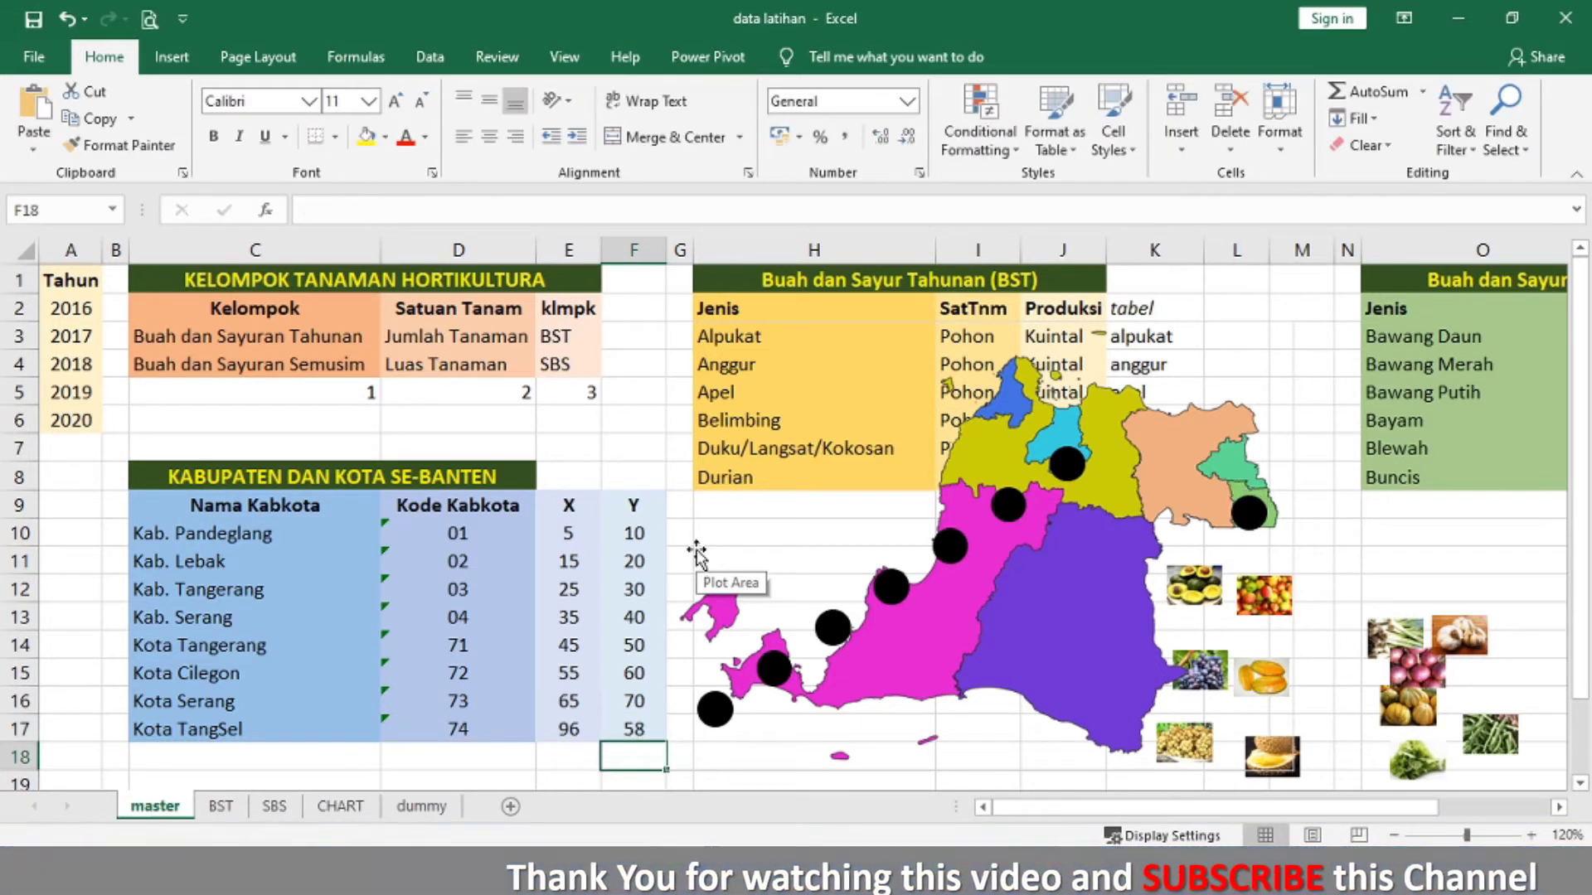
key(Up)
text(59)
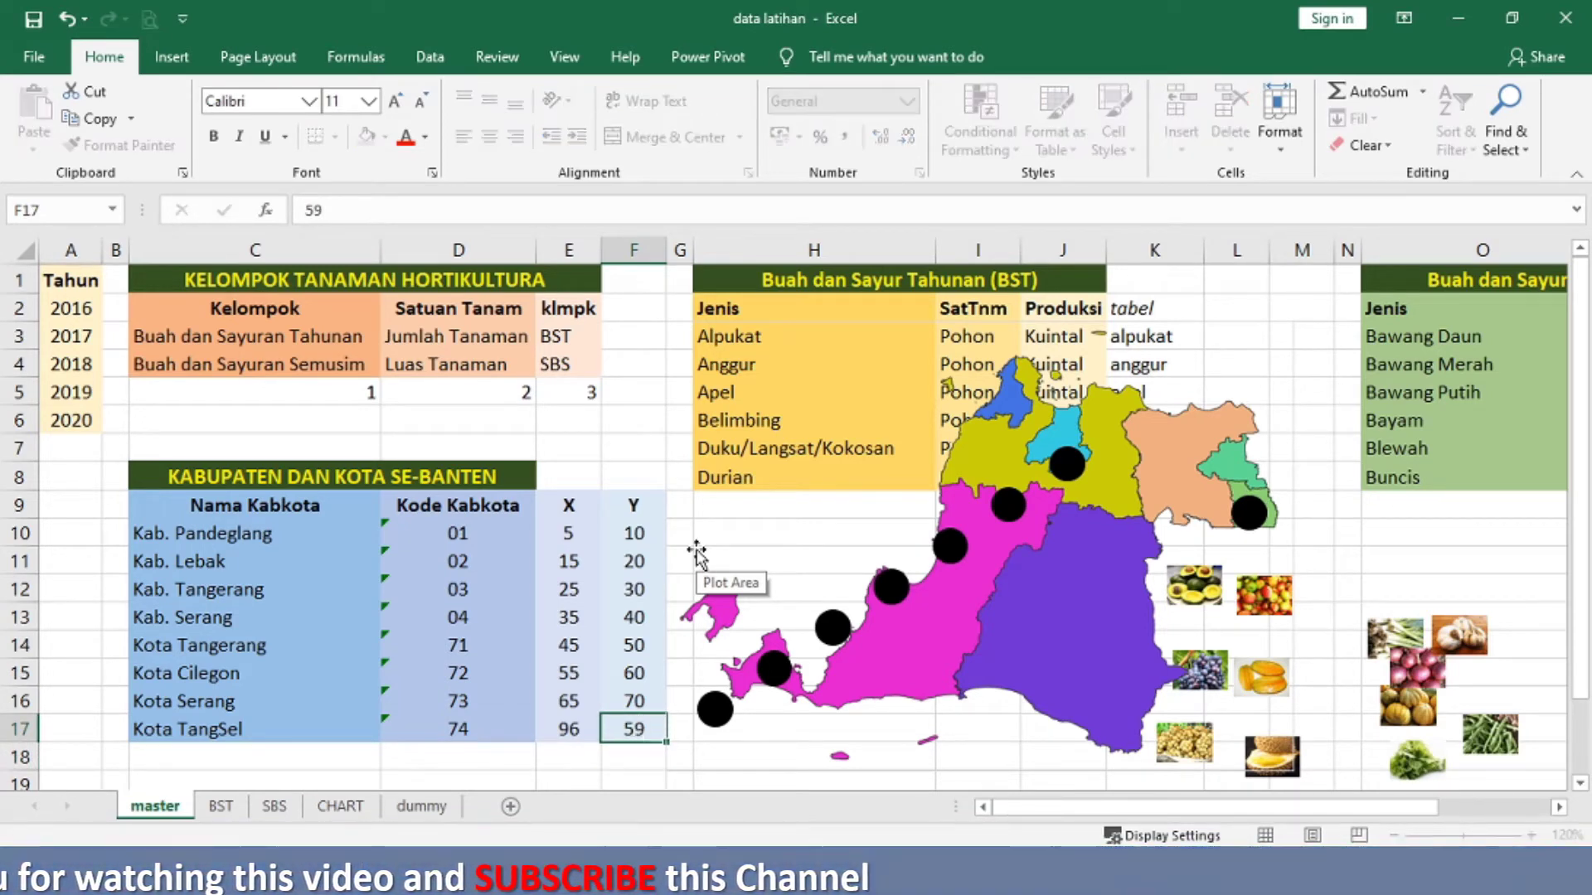
key(Return)
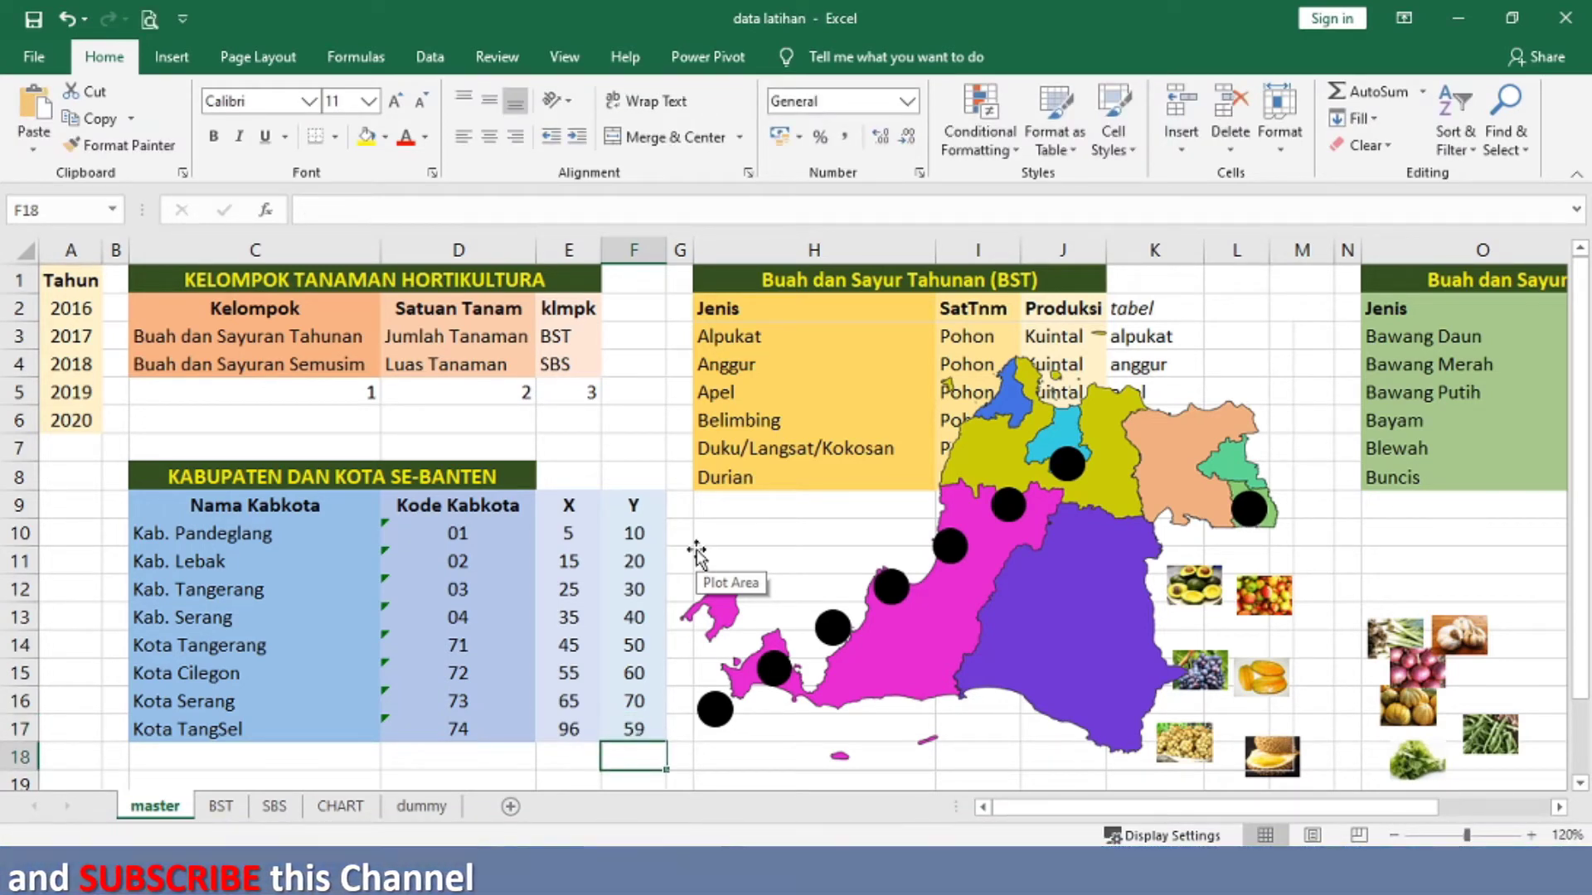
Step: Try an X coordinate of 97 for Kota TangSel to shift its bubble within the map area
key(Up)
key(Left)
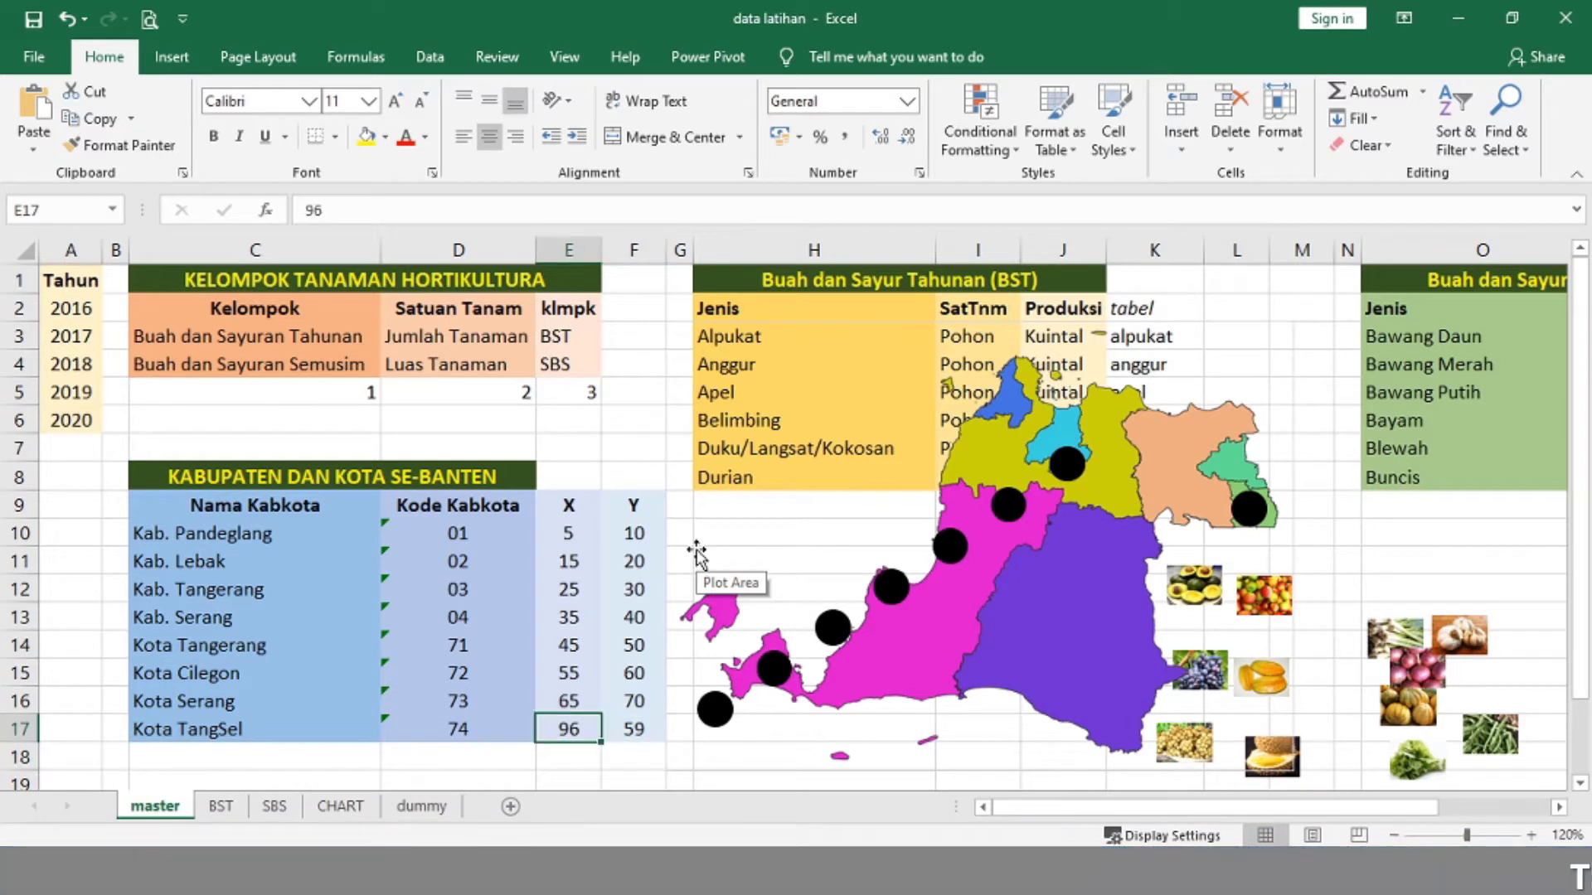
text(97)
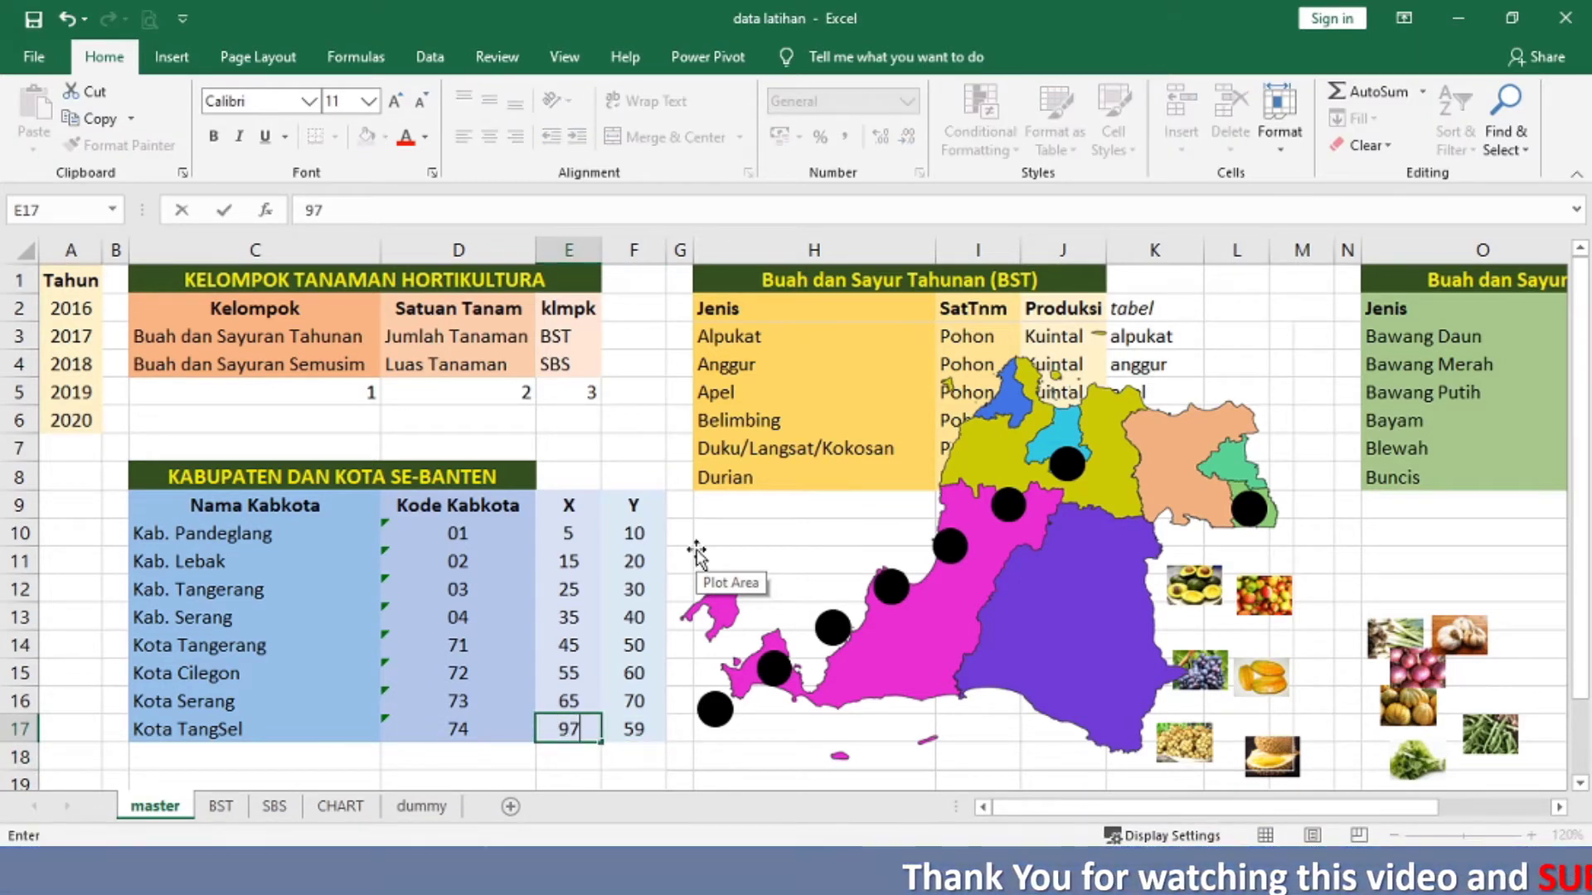
key(Return)
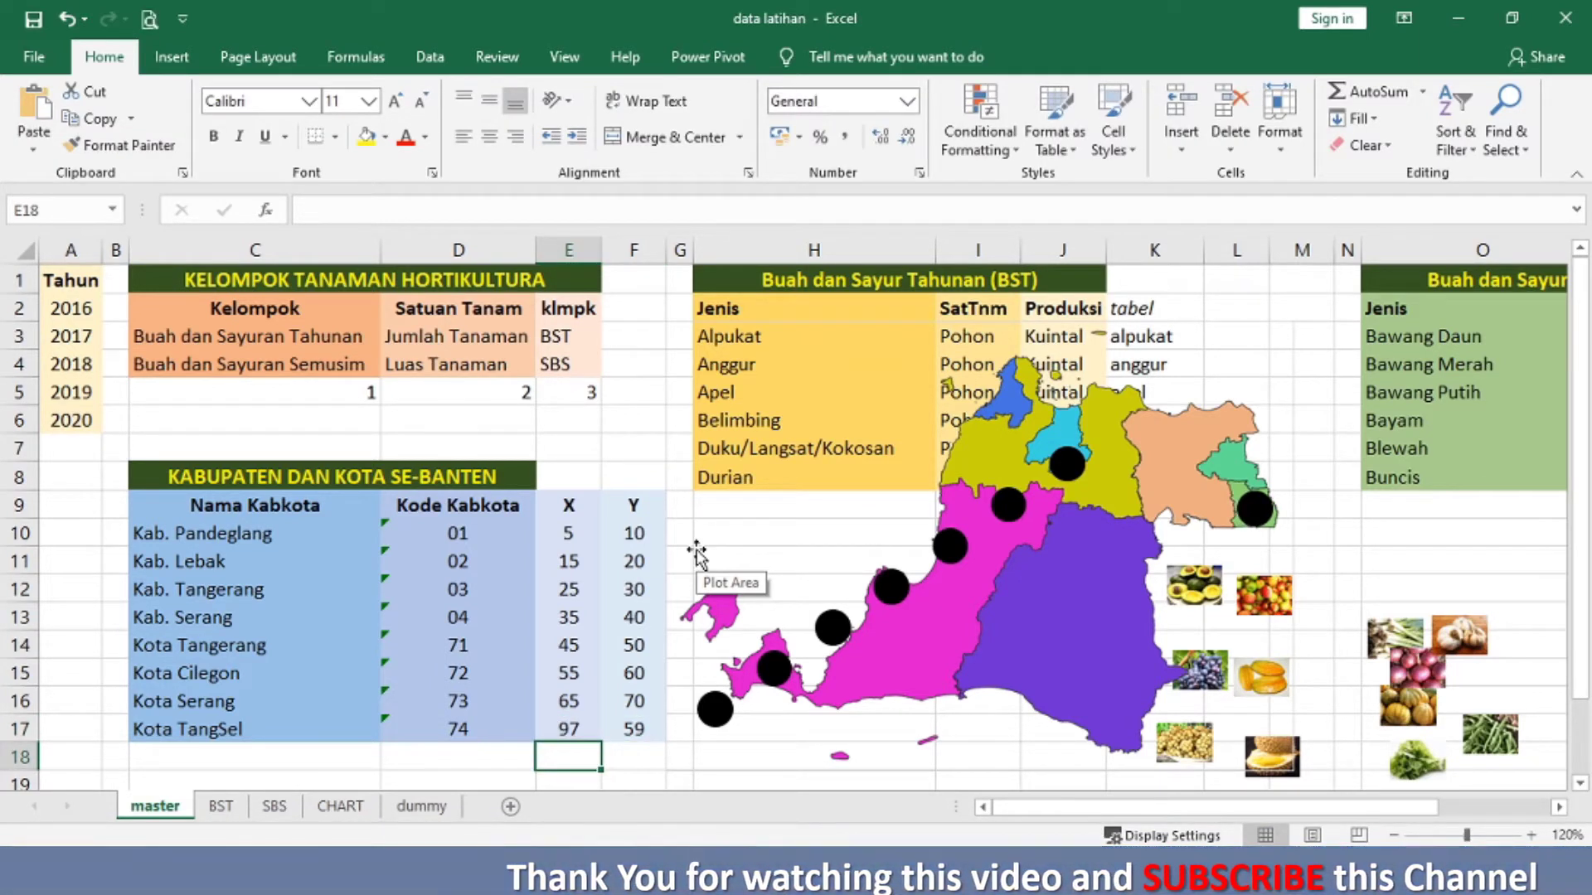
Step: Try a decimal X coordinate of 90,5 for Kota TangSel
key(Up)
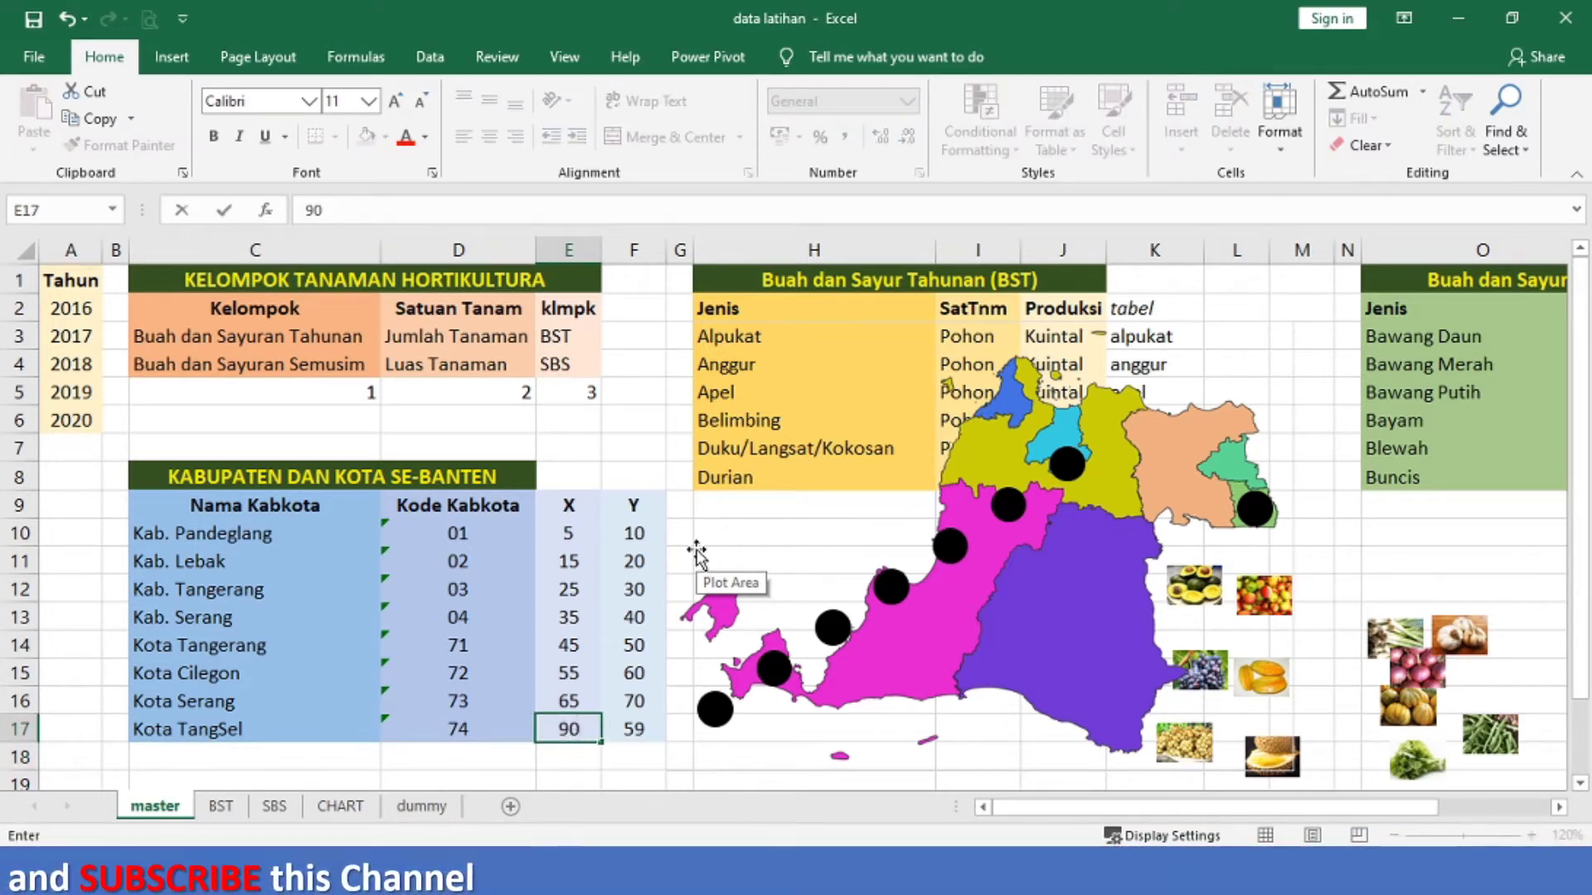
text(,)
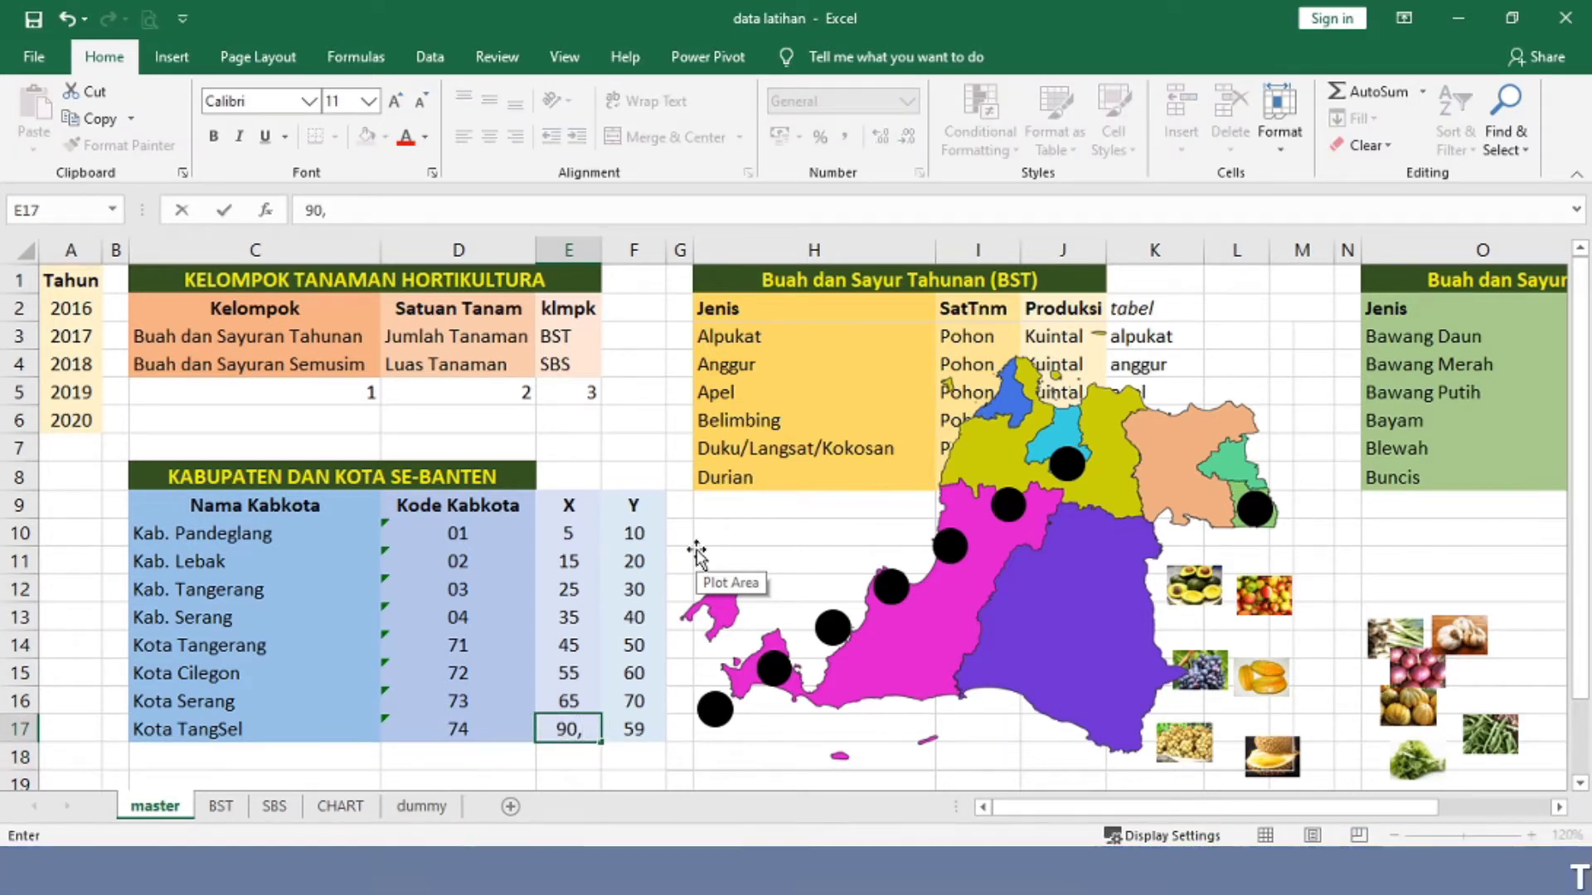
text(5)
key(Return)
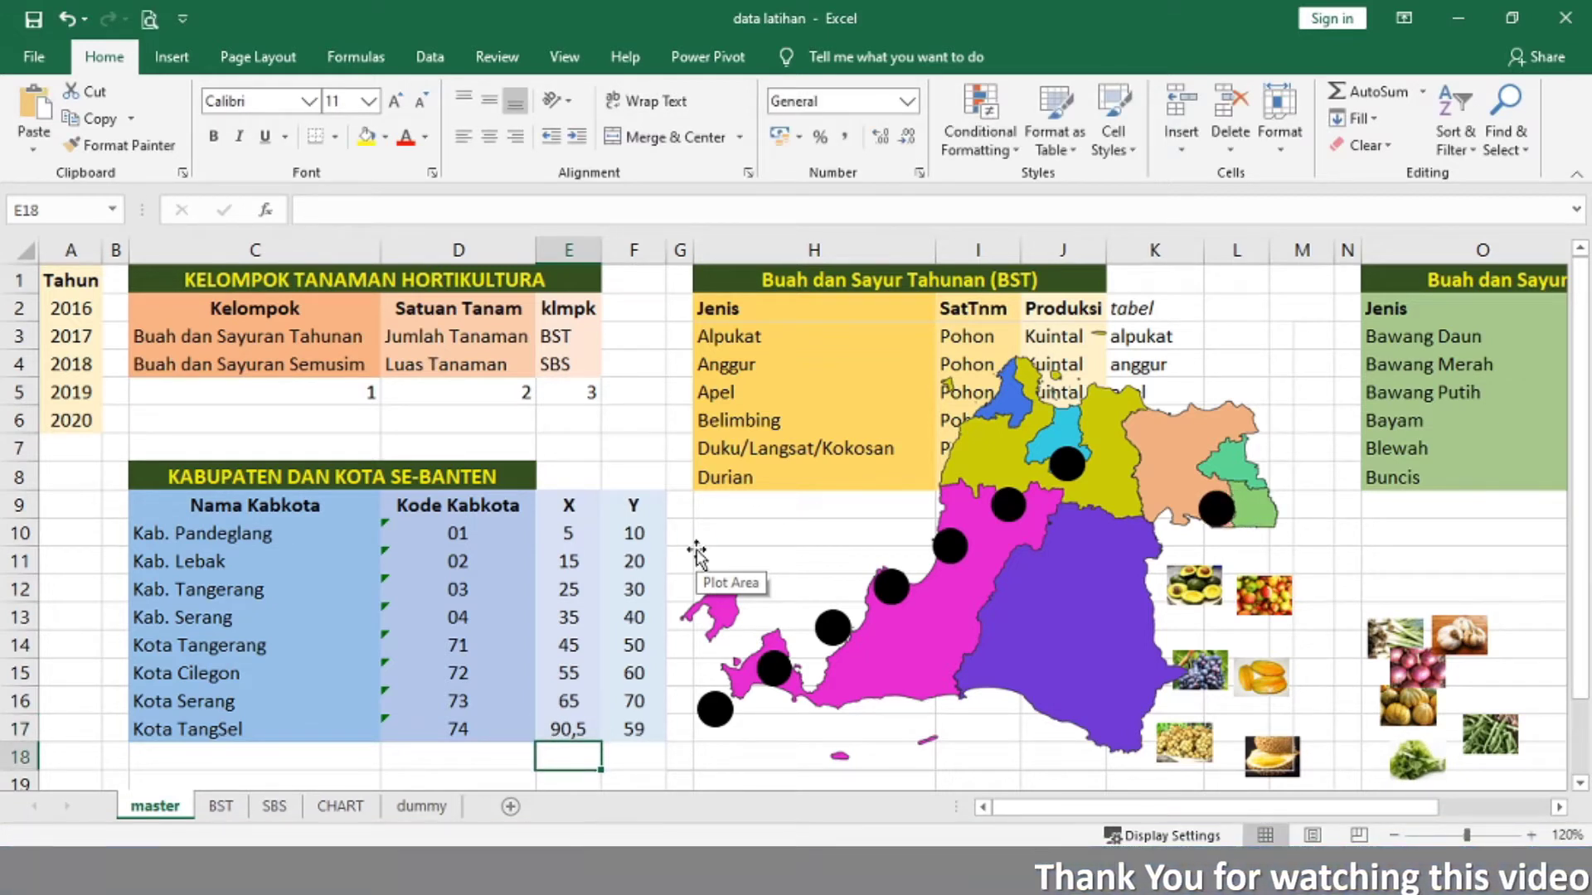
key(Up)
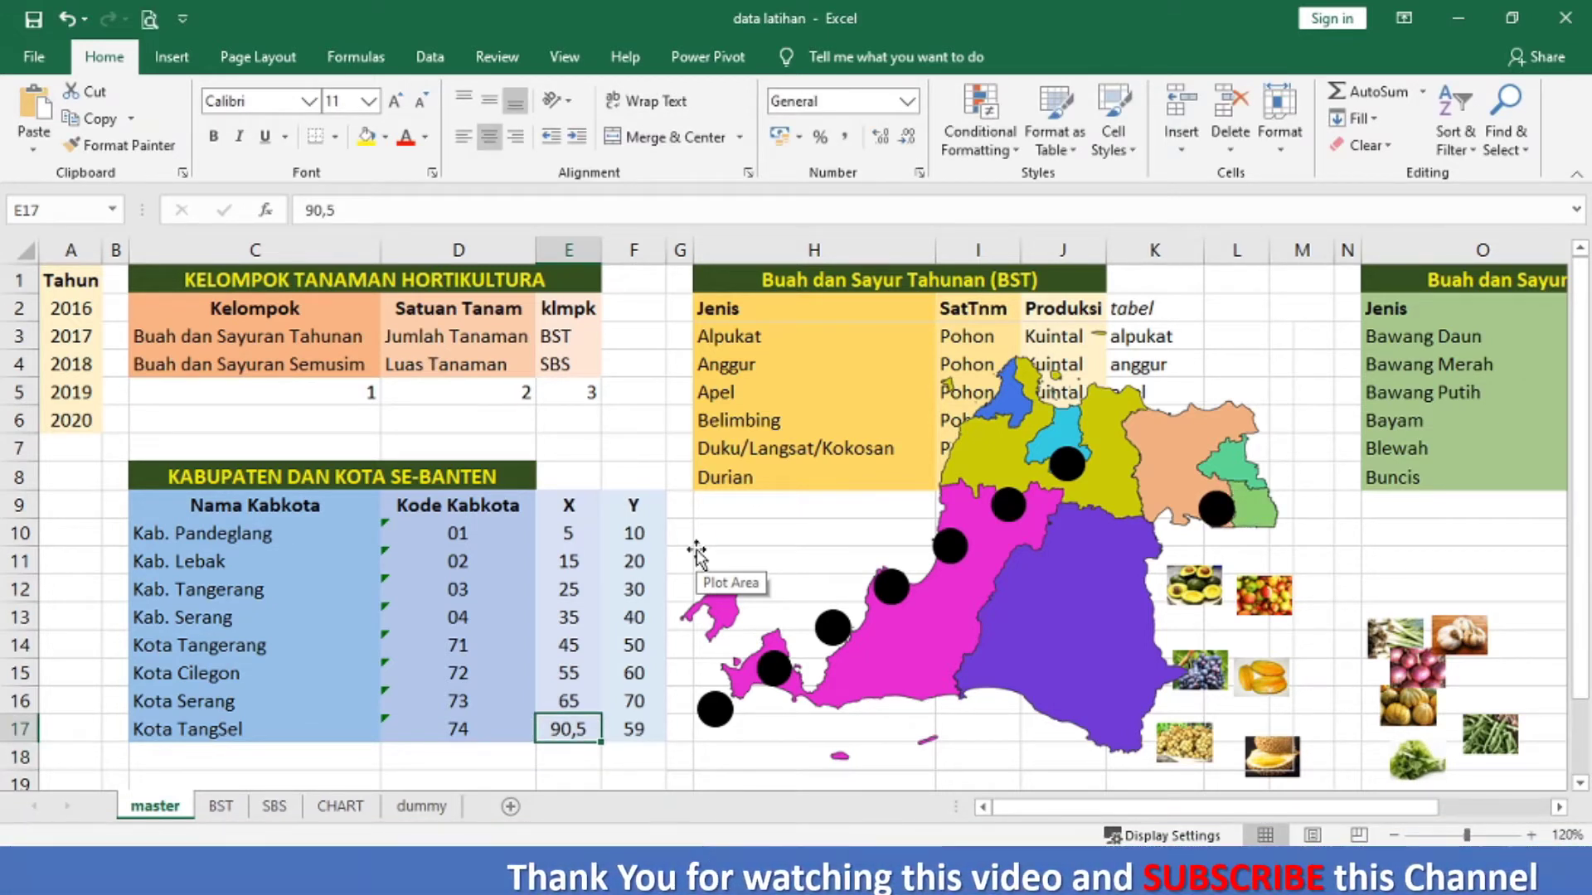
Step: Undo the decimal coordinate entry and set Kota TangSel's X coordinate to 98
key(ctrl+z)
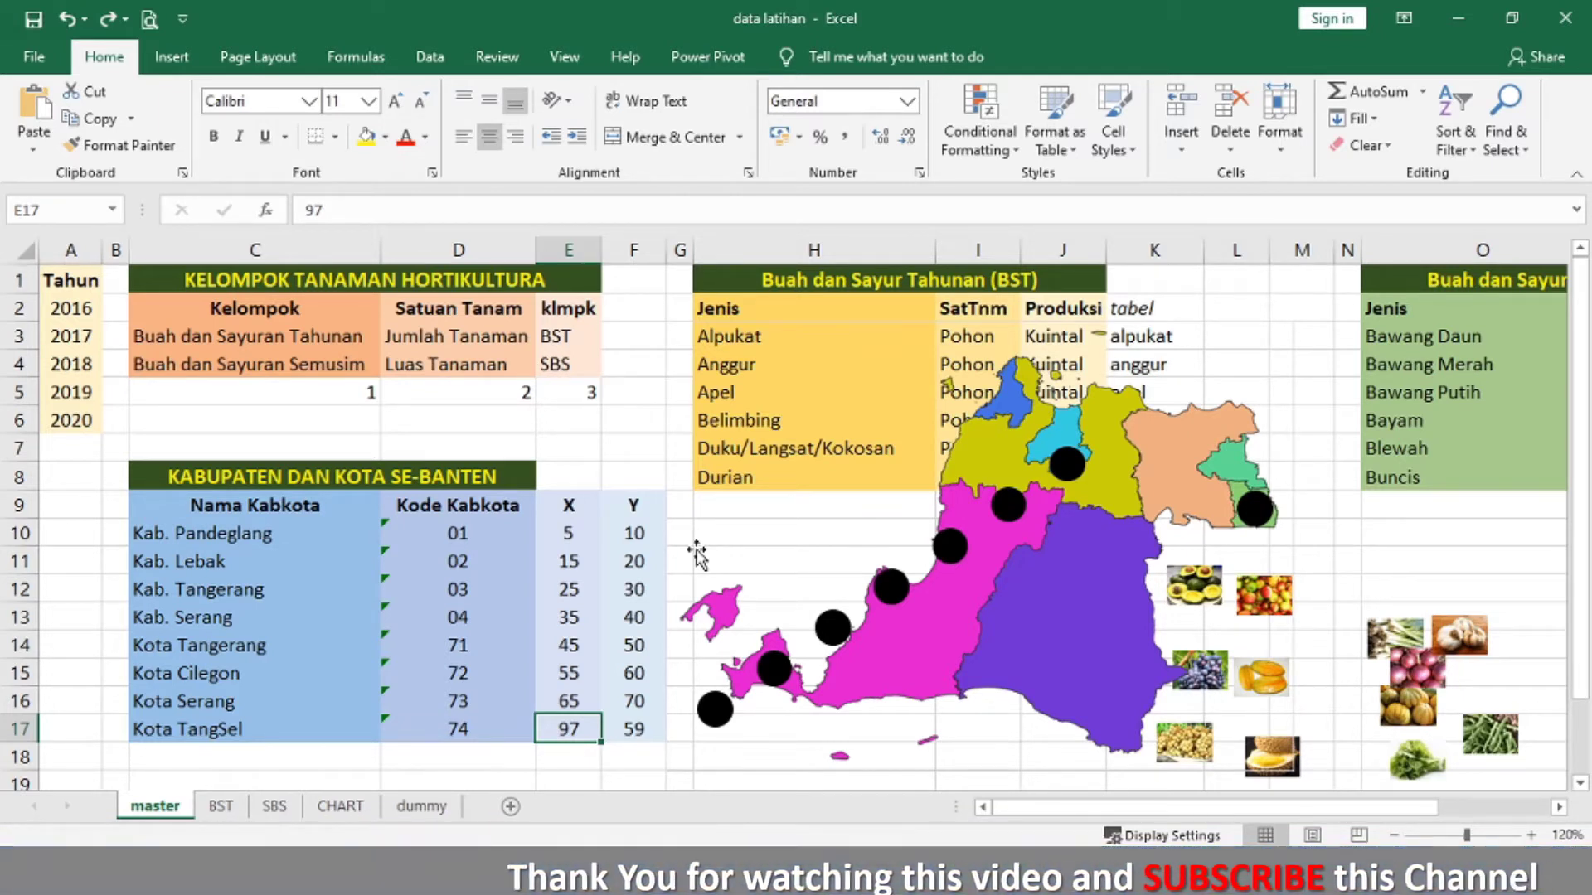
text(98)
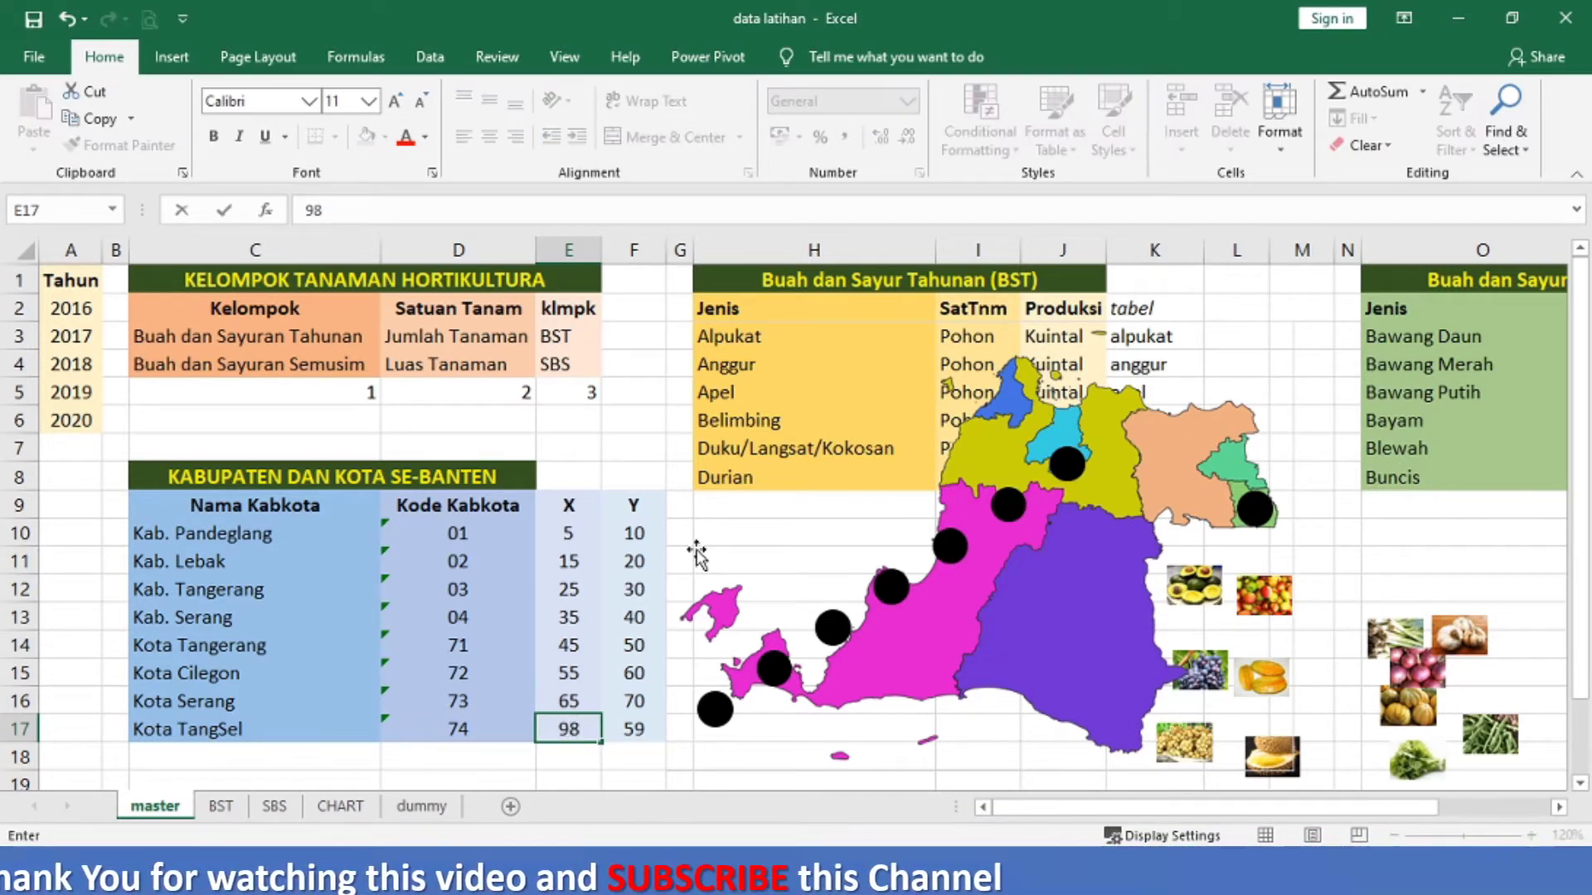
key(Return)
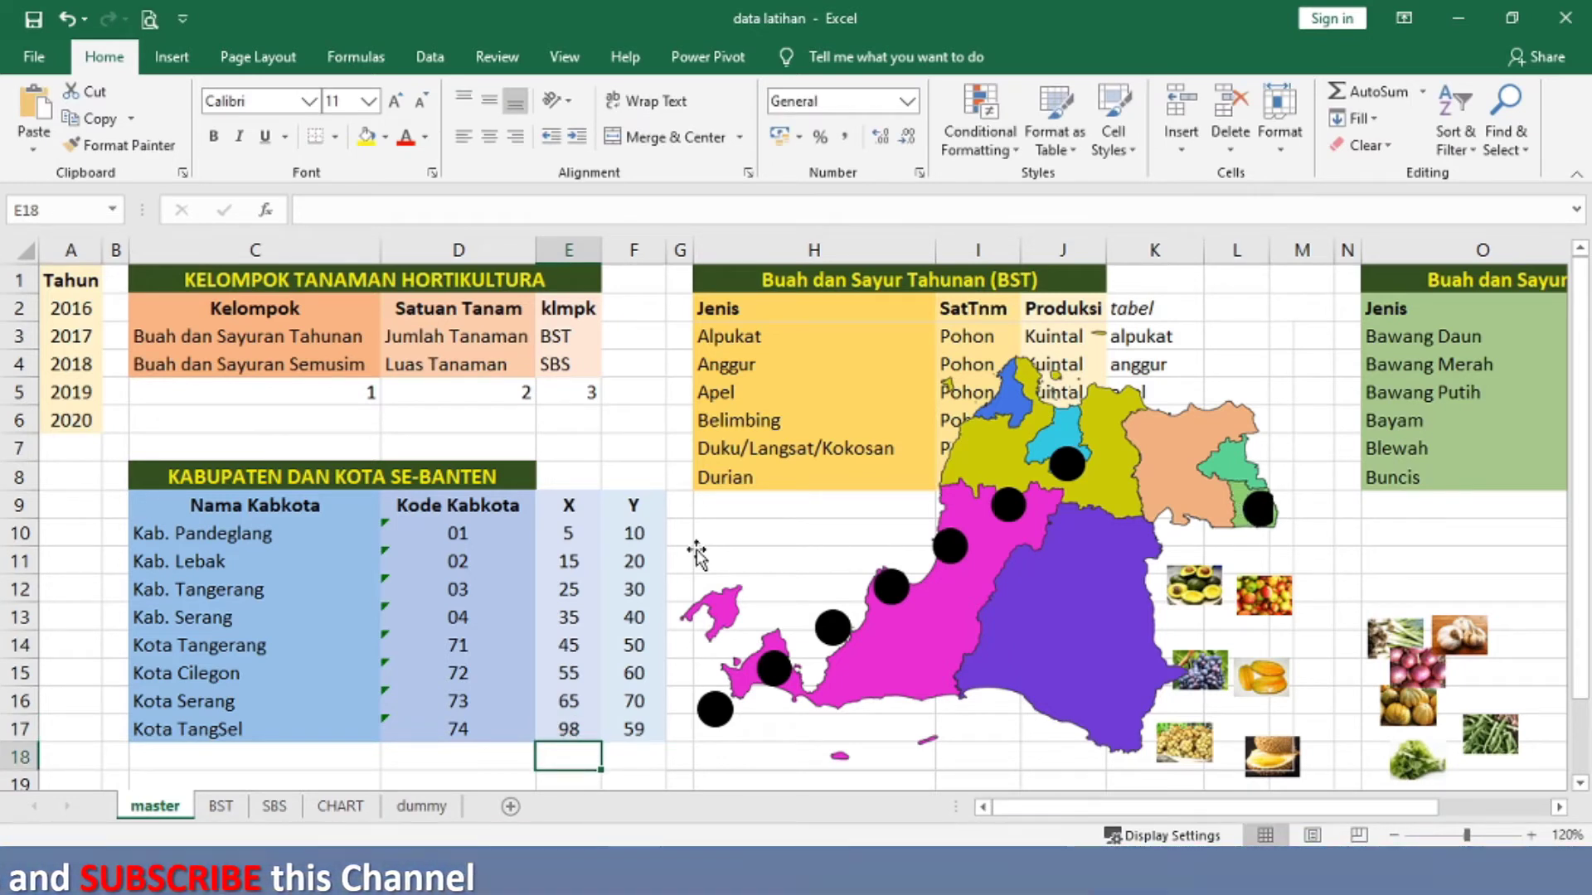
Step: Set Kota TangSel's coordinates on the master sheet to X 97 and Y 57
key(Up)
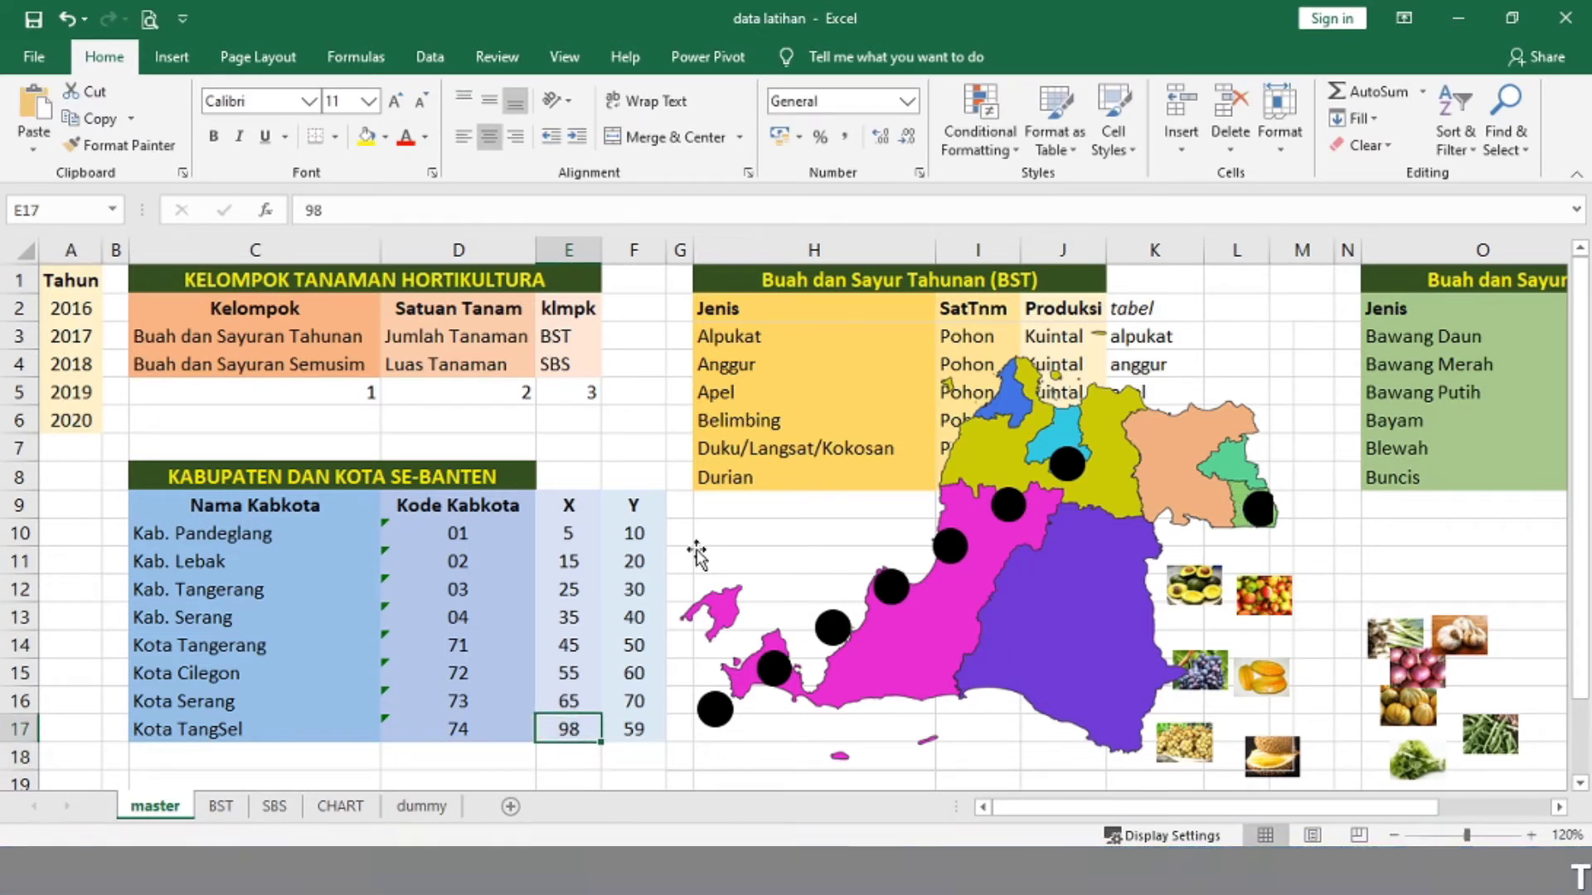
text(97)
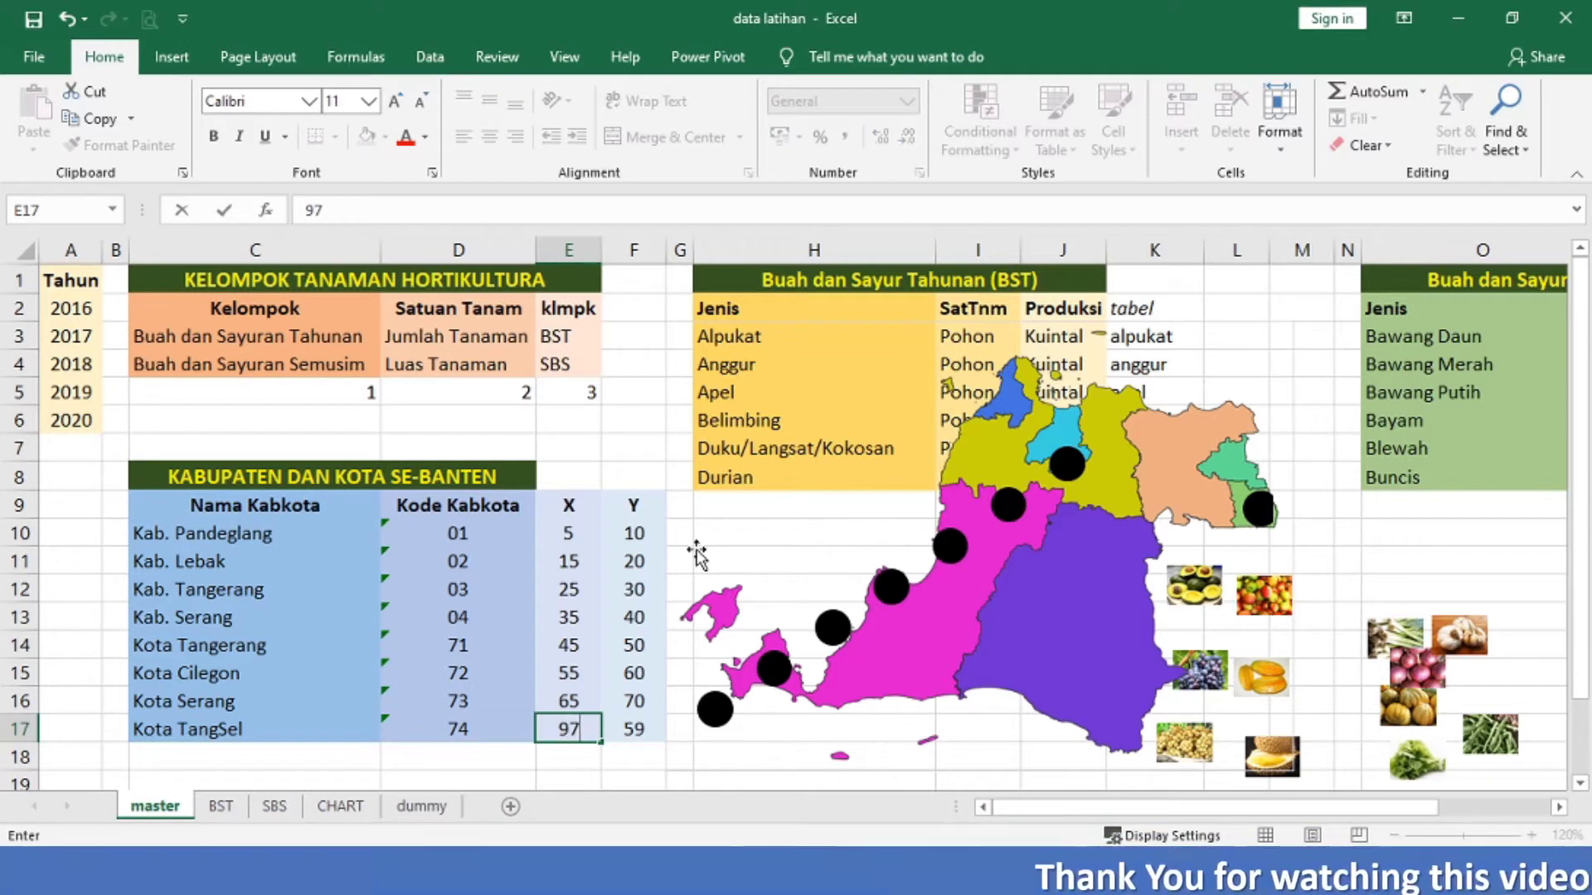
key(Return)
key(Up)
key(Right)
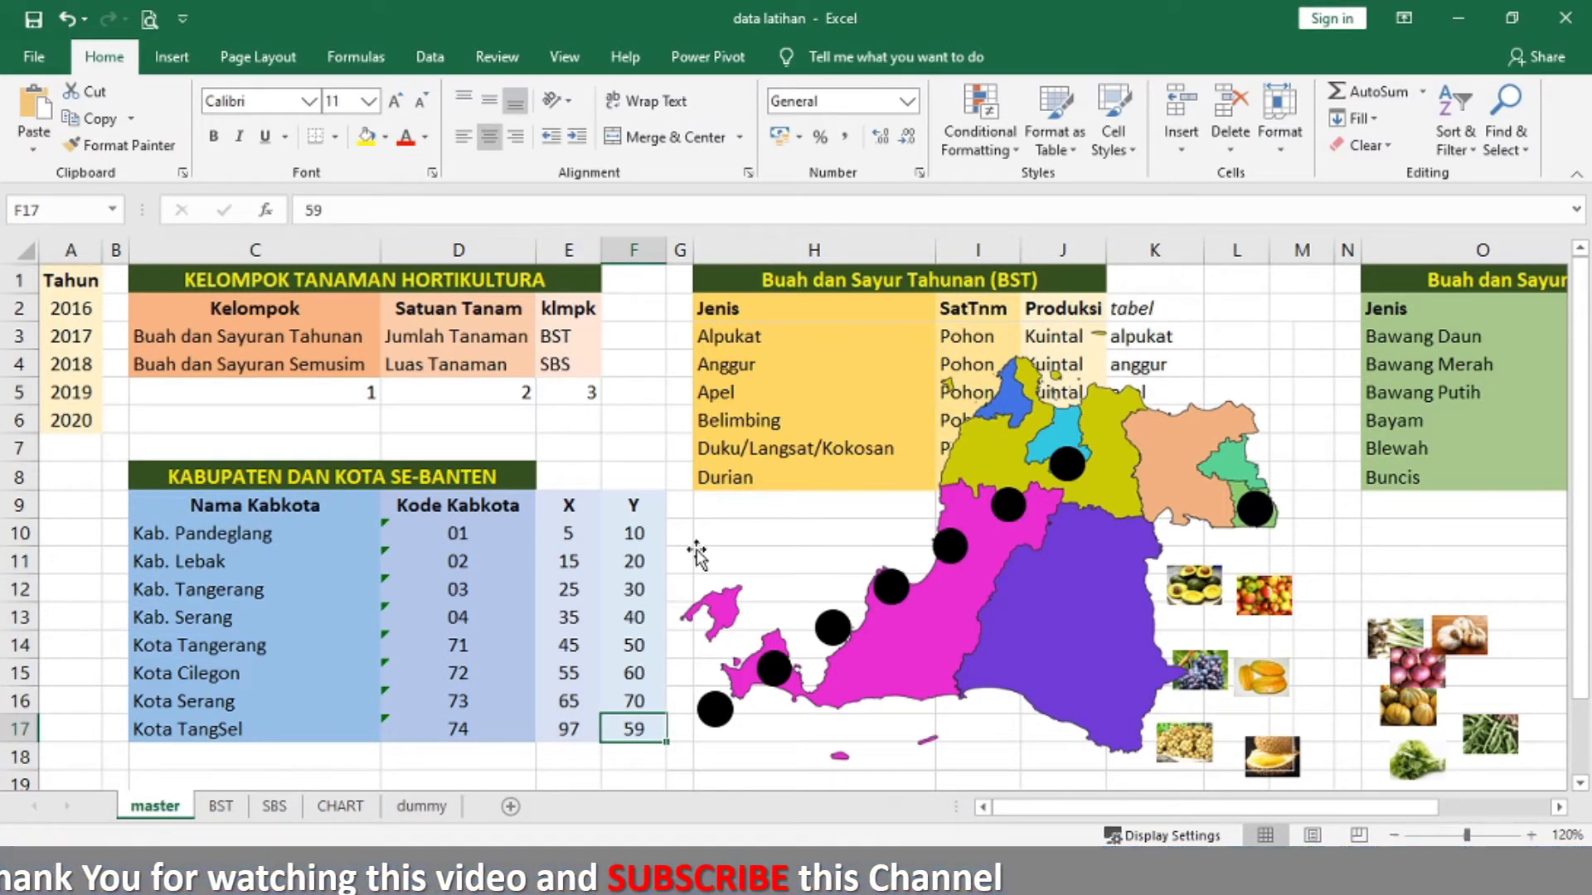
text(57)
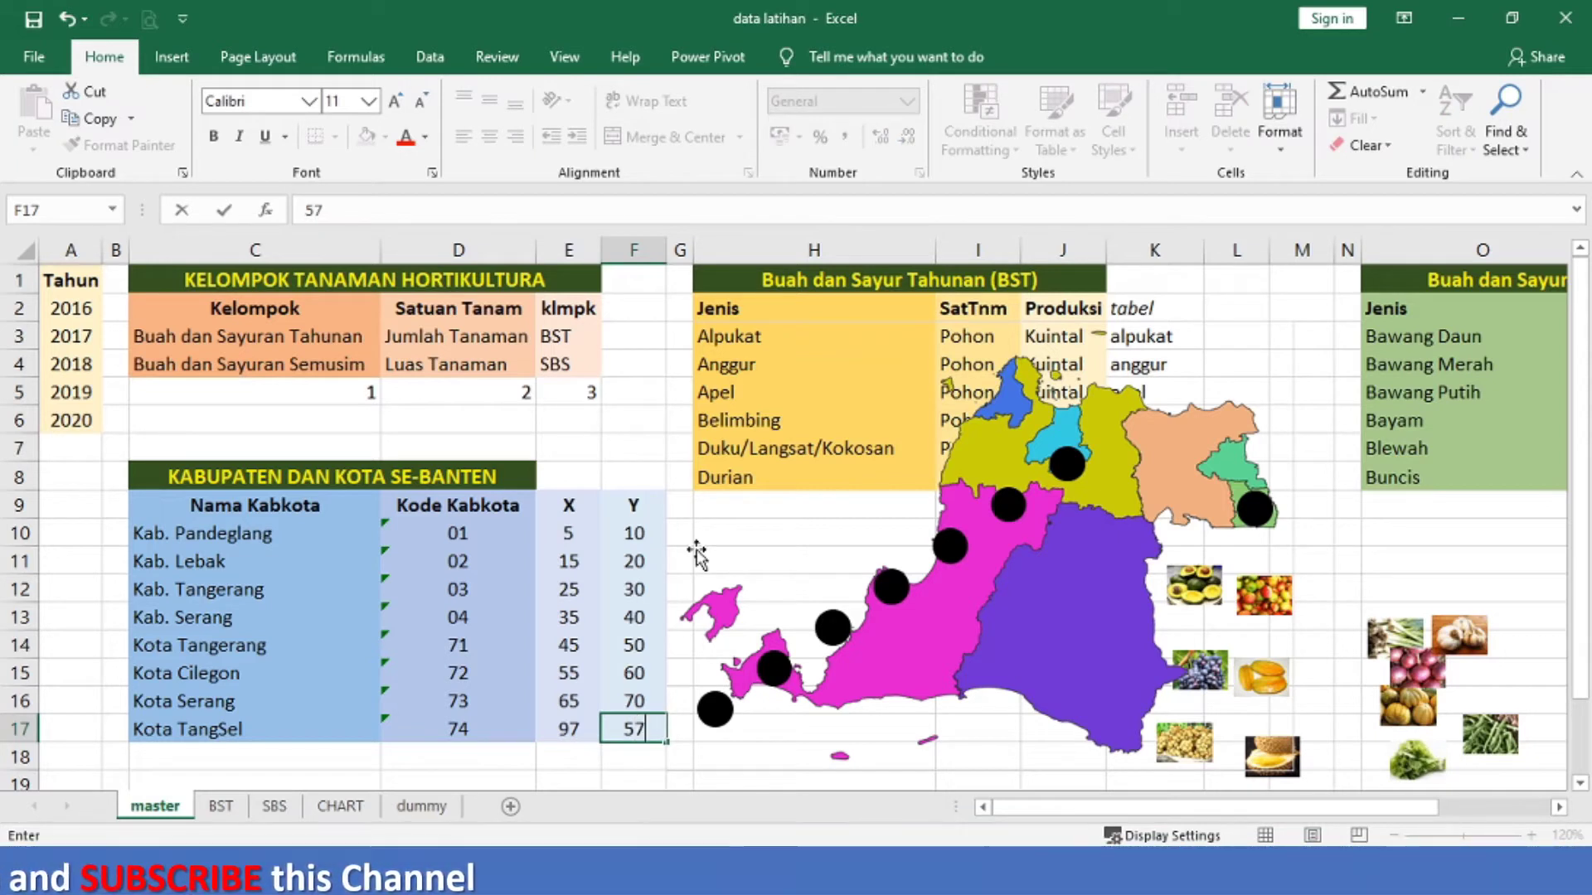
key(Return)
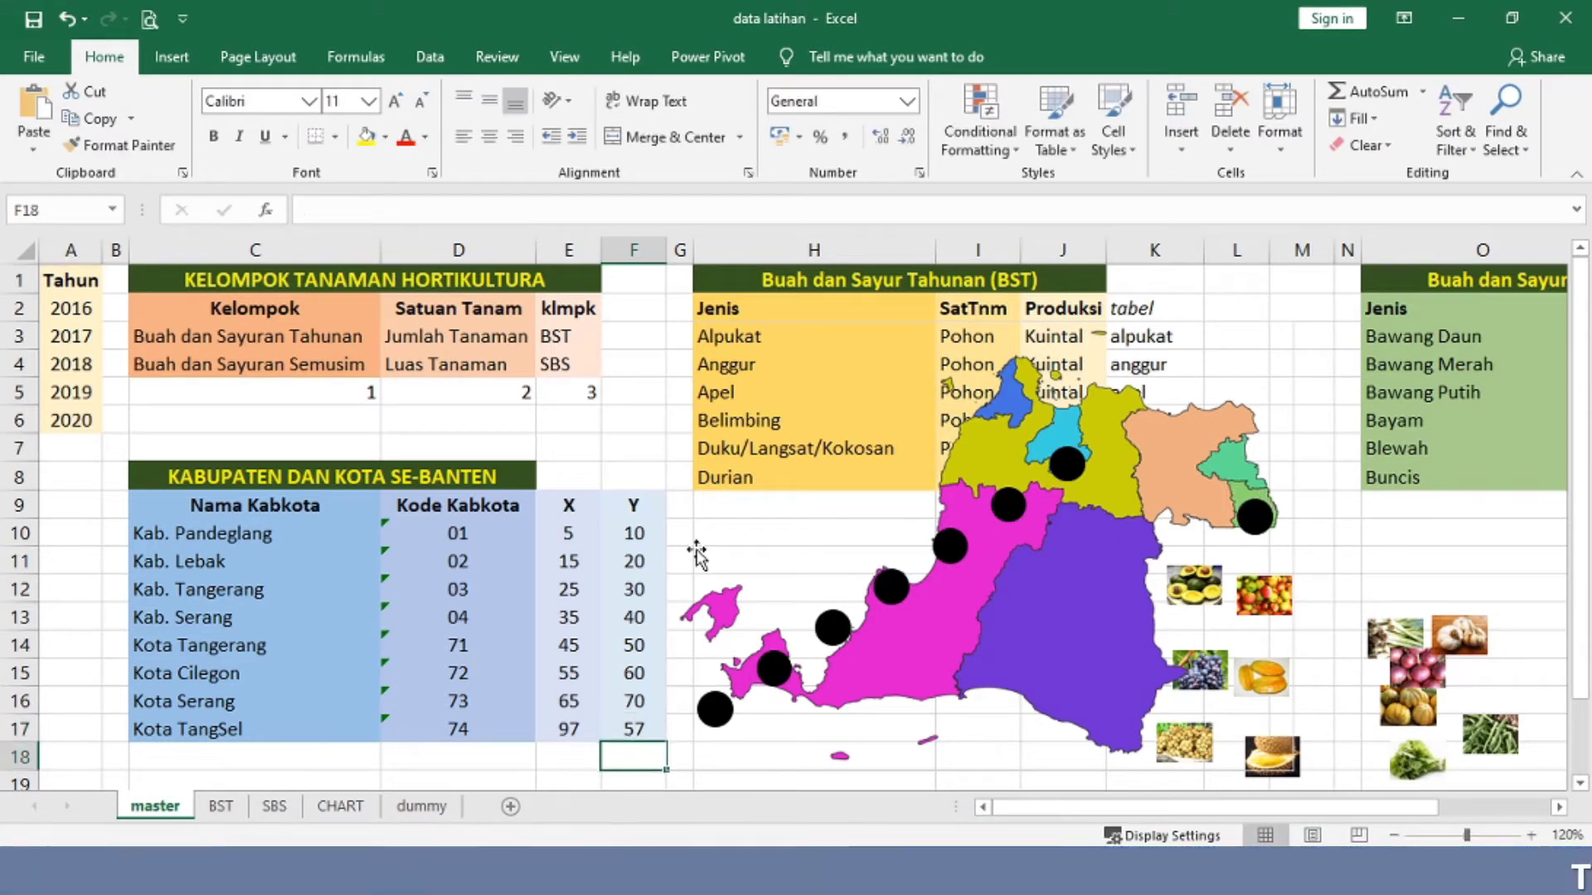
Step: Try a Y coordinate of 63 for Kota Tangerang on the master sheet
key(Up)
key(Up)
key(Up)
key(Up)
key(Left)
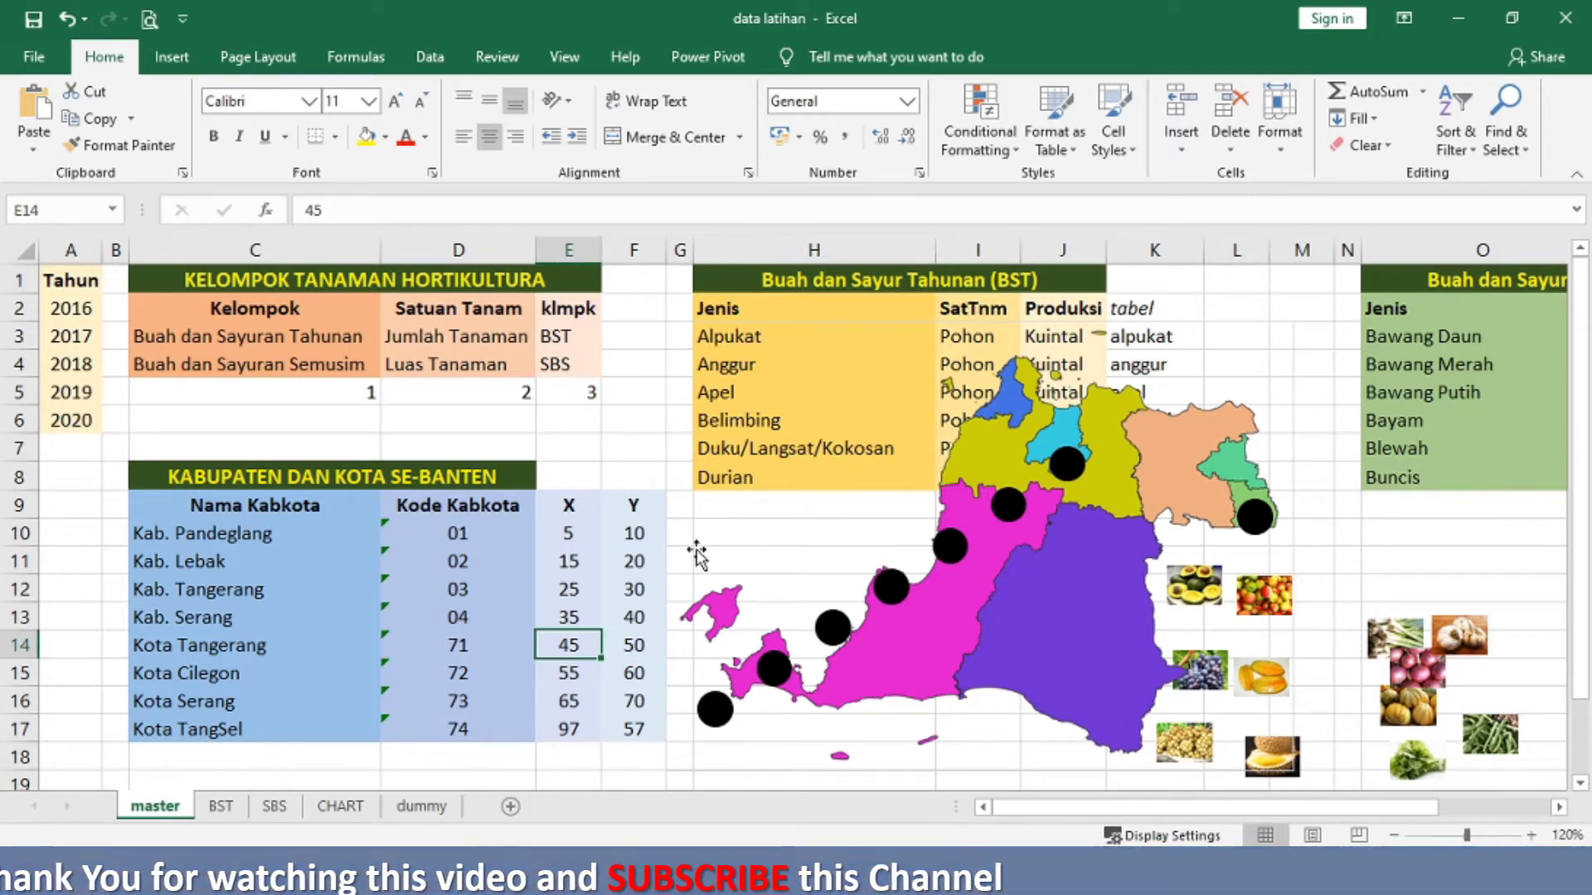
key(Right)
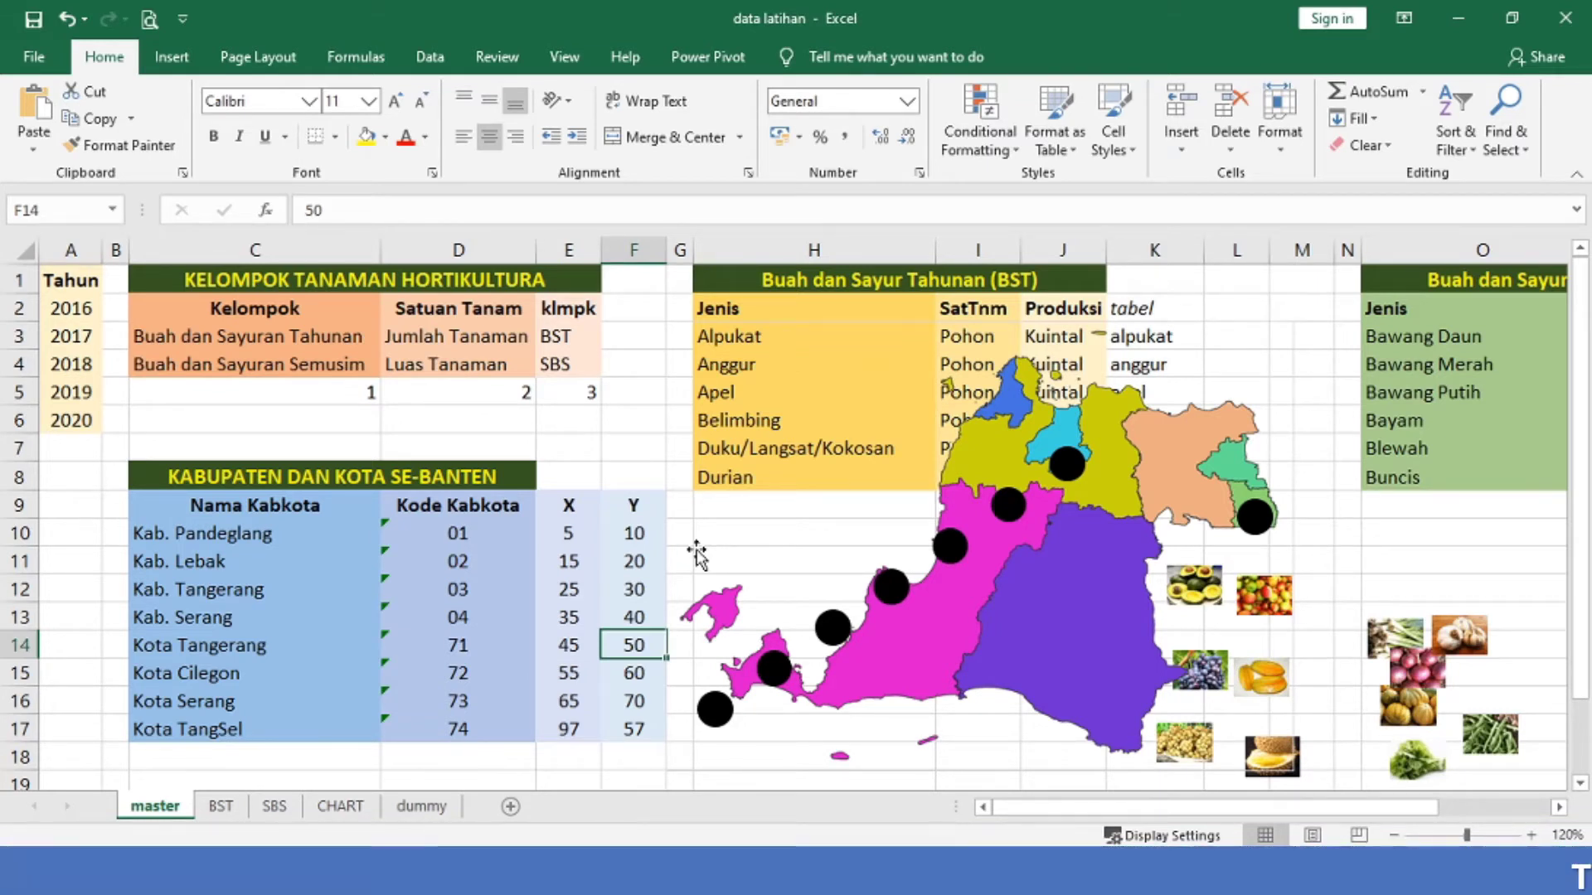
text(63)
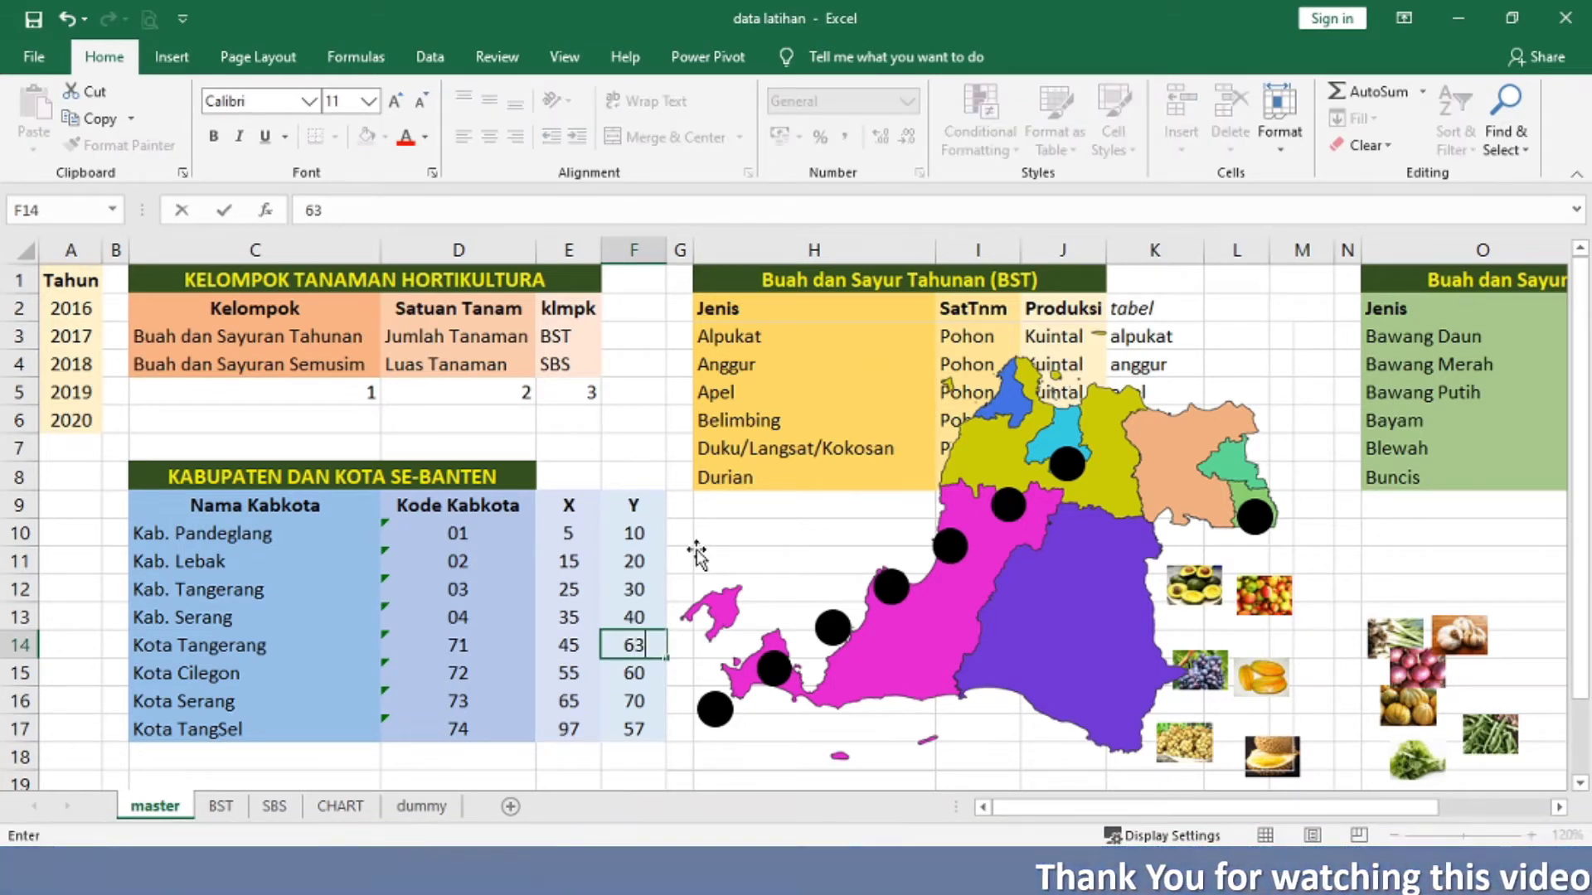
key(Return)
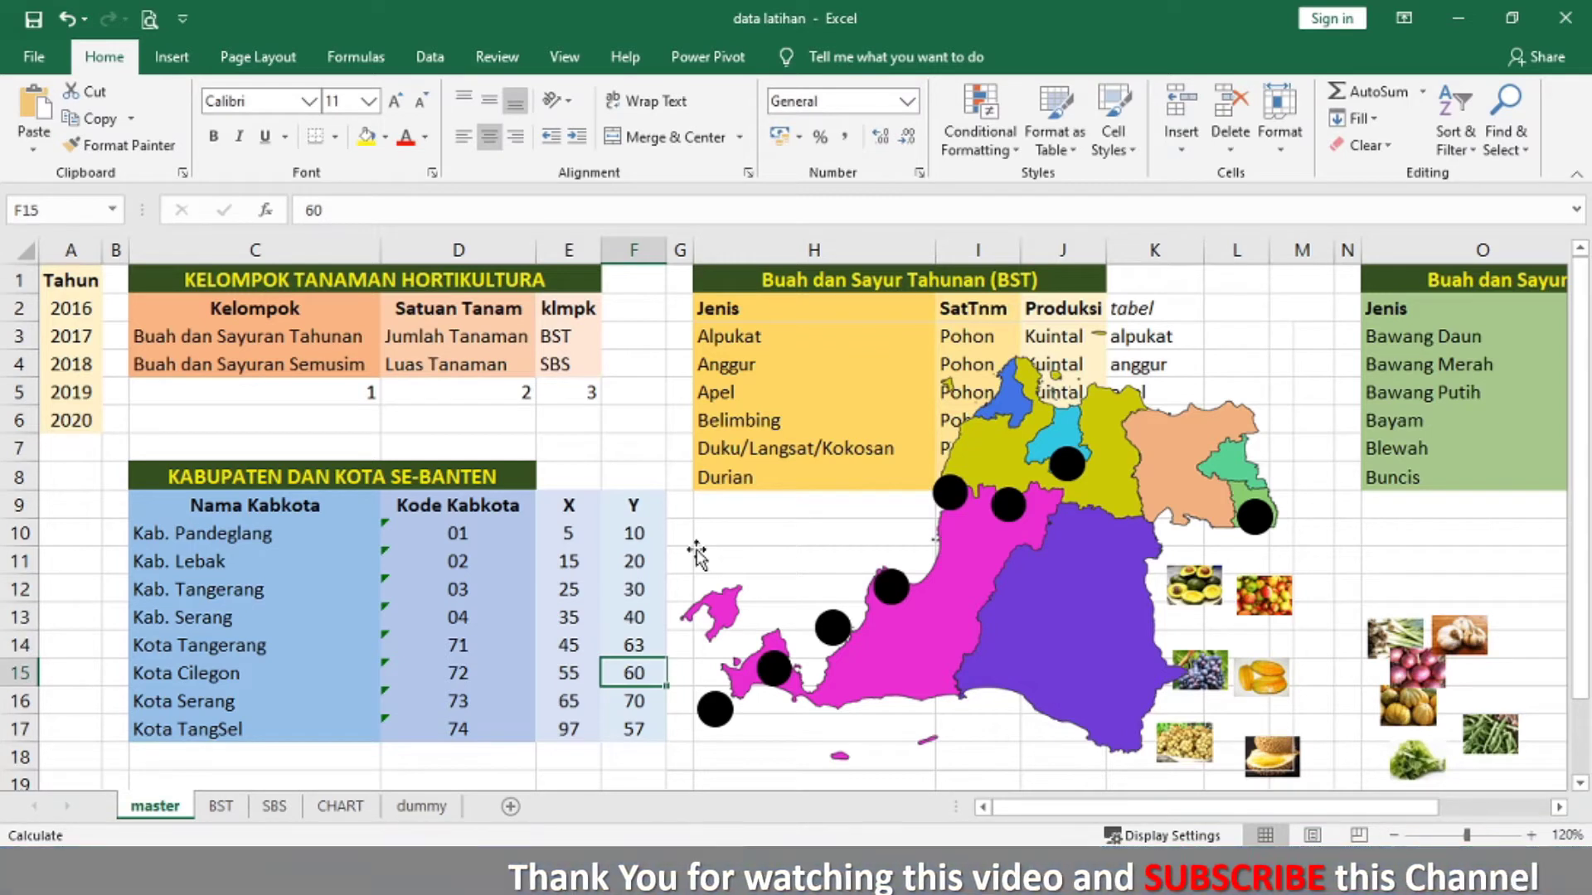
Step: Set Kota Tangerang's X coordinate to 94 and its Y coordinate to 70 to place its bubble within the city's area
key(Up)
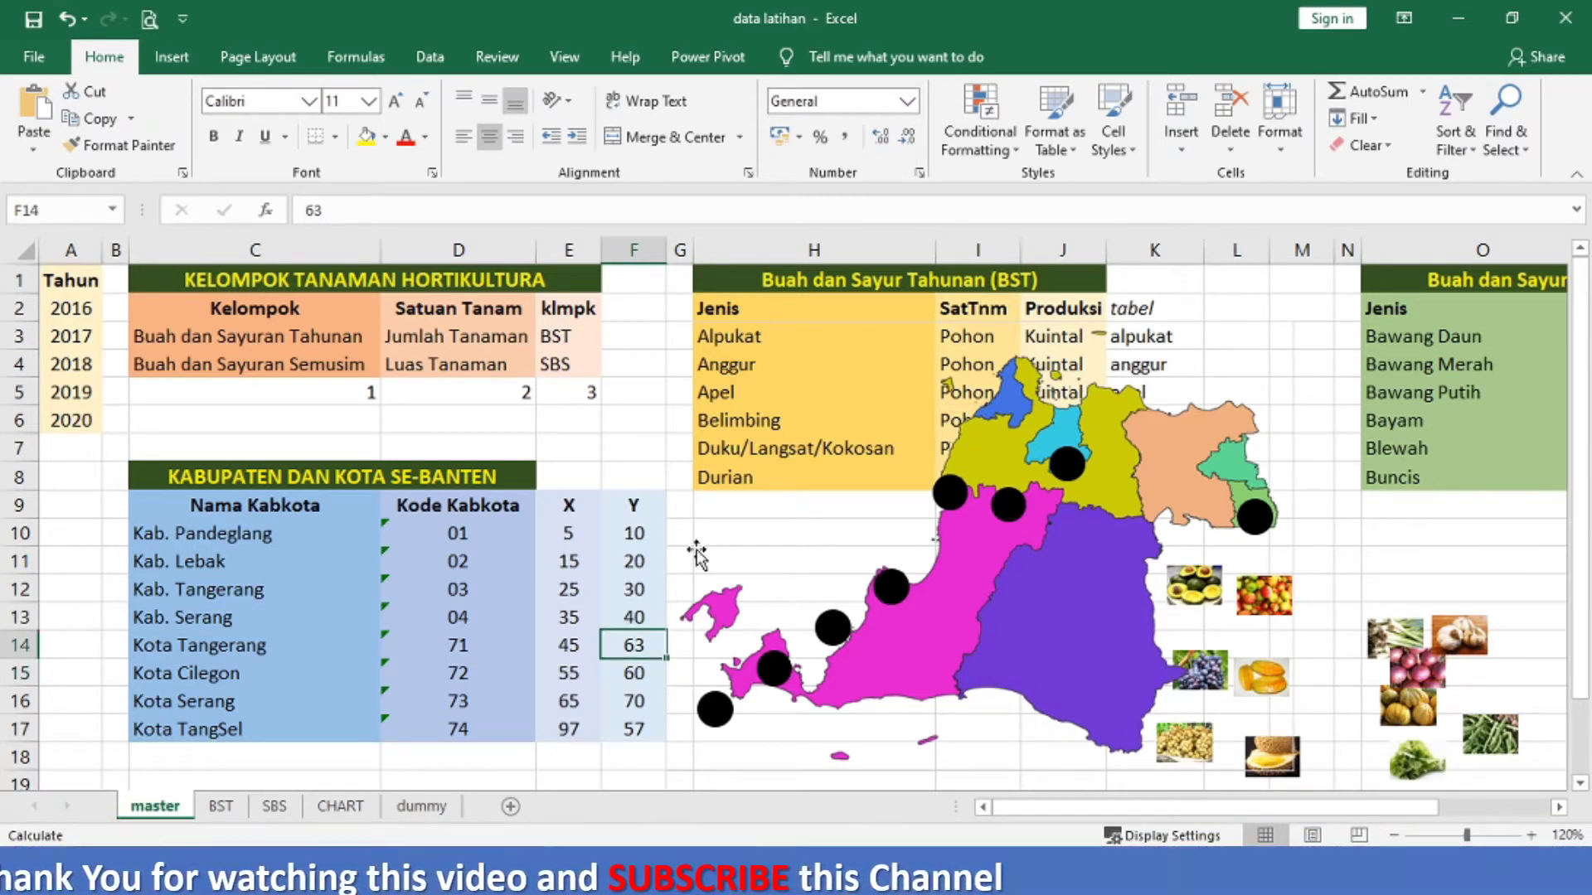
key(Left)
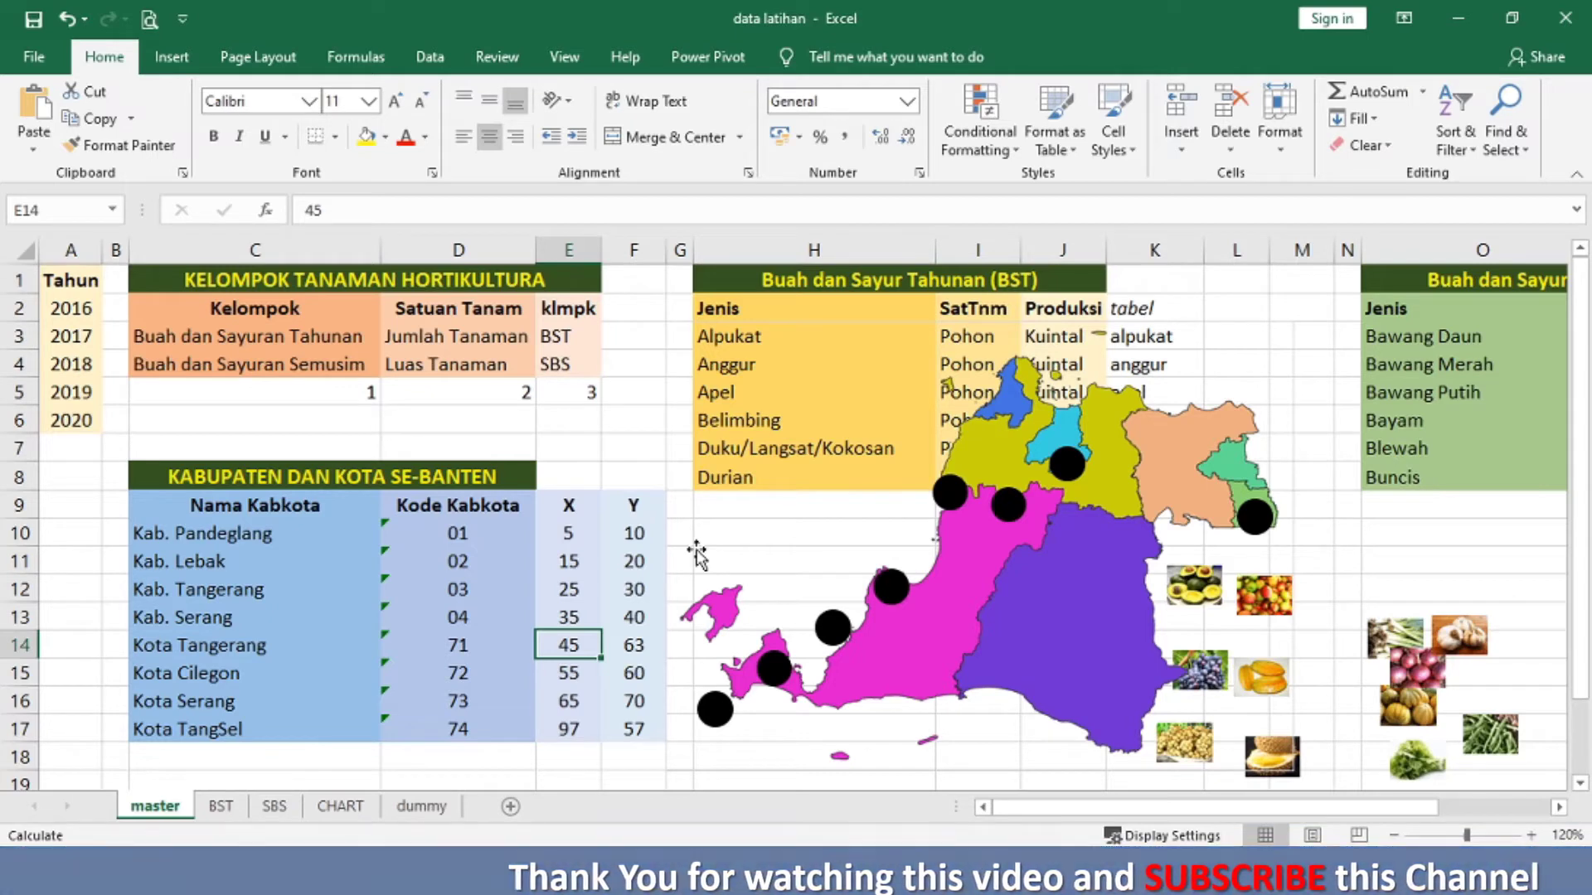
text(94)
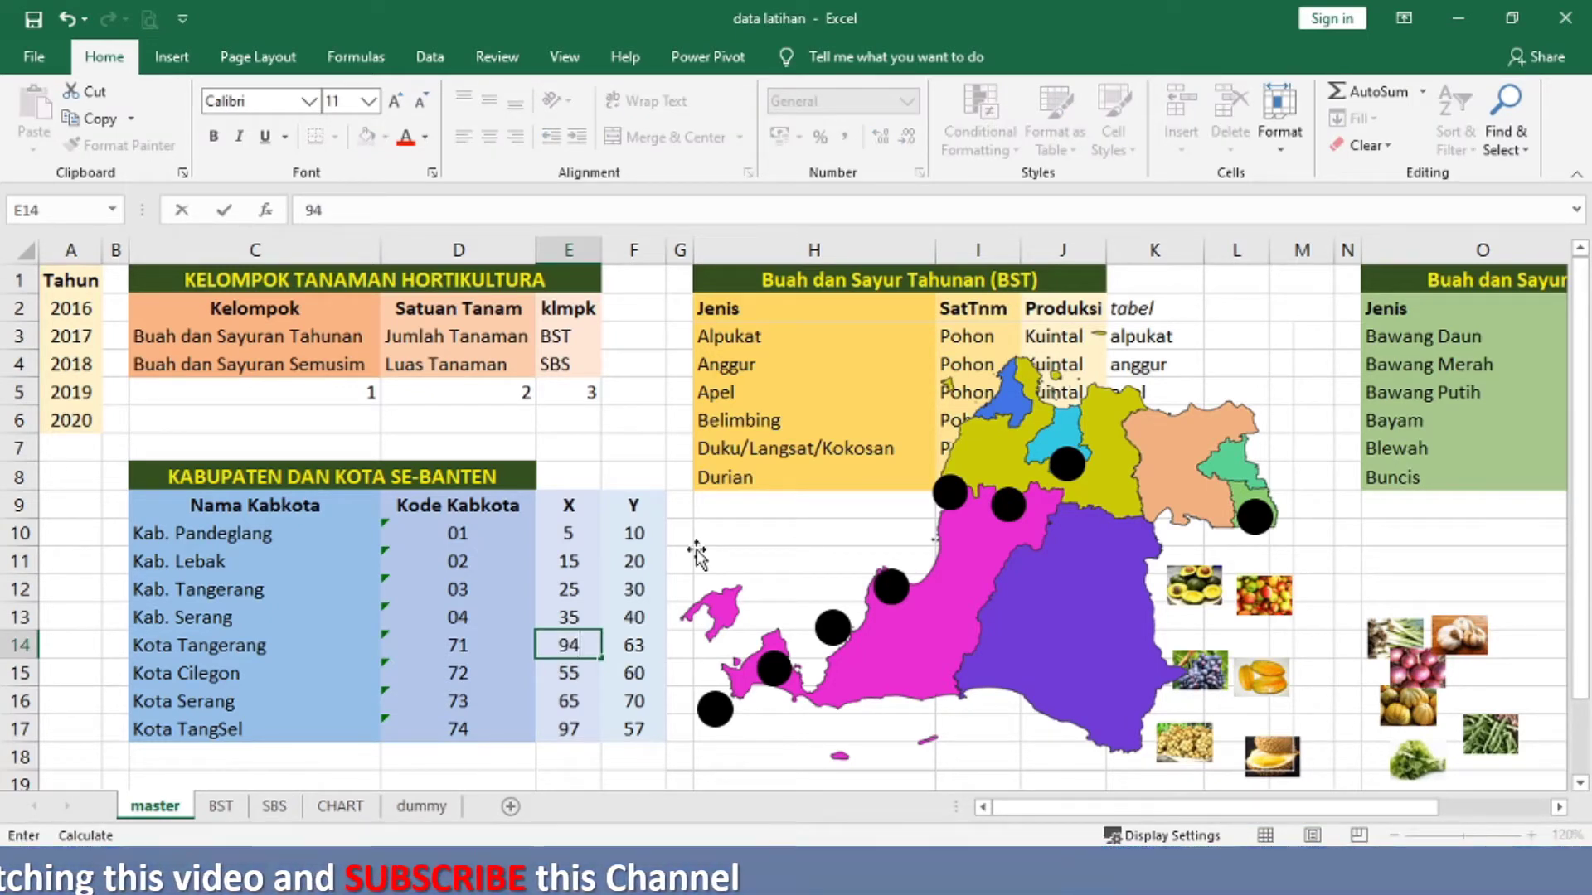
key(Return)
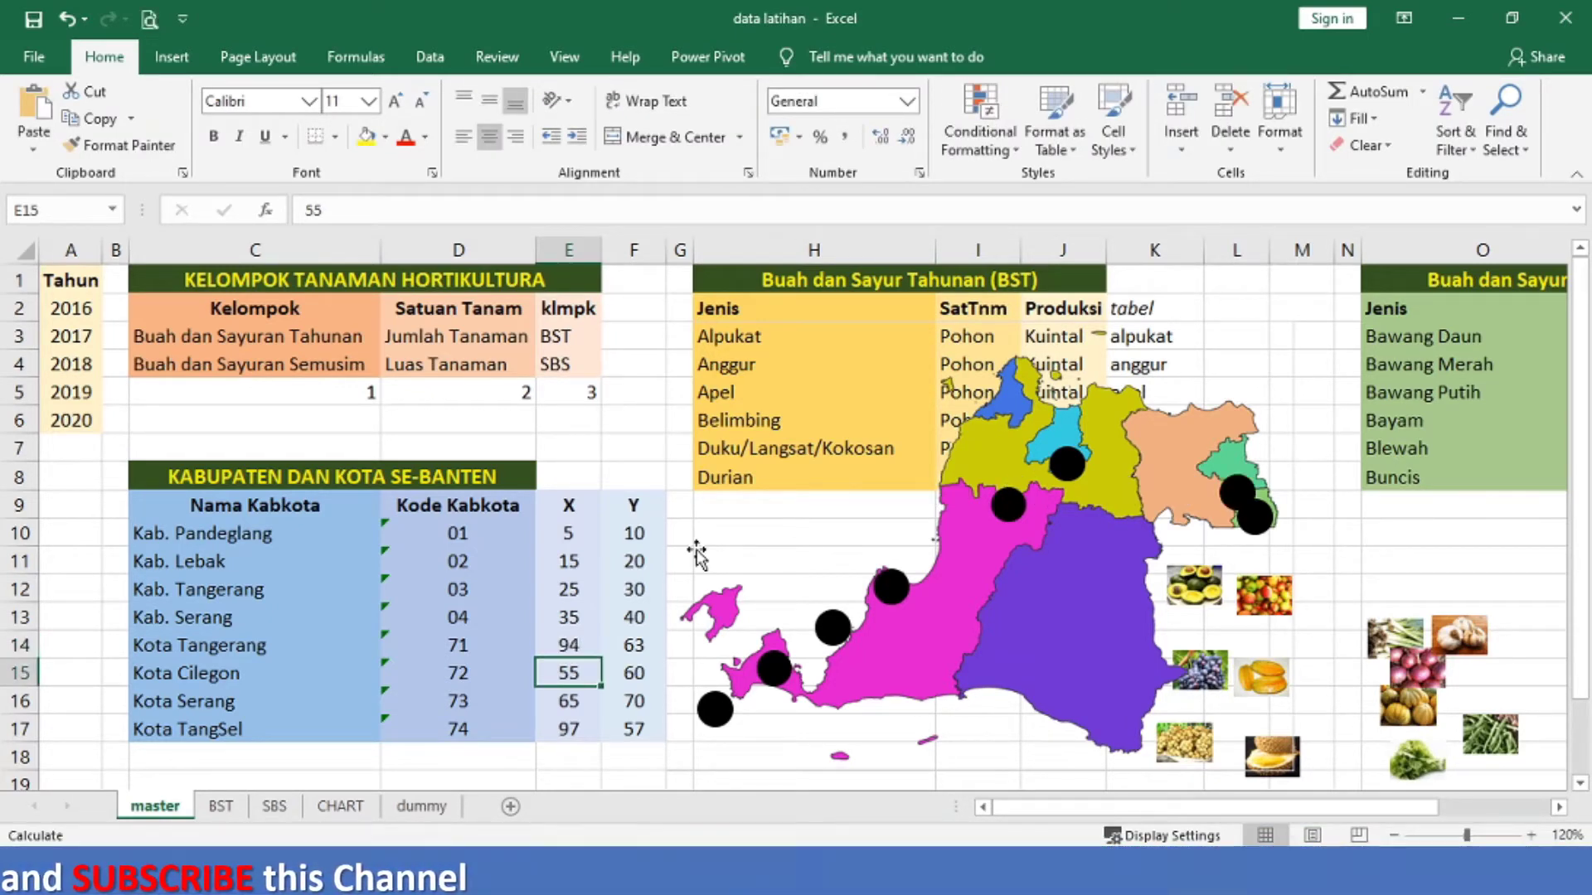
key(Up)
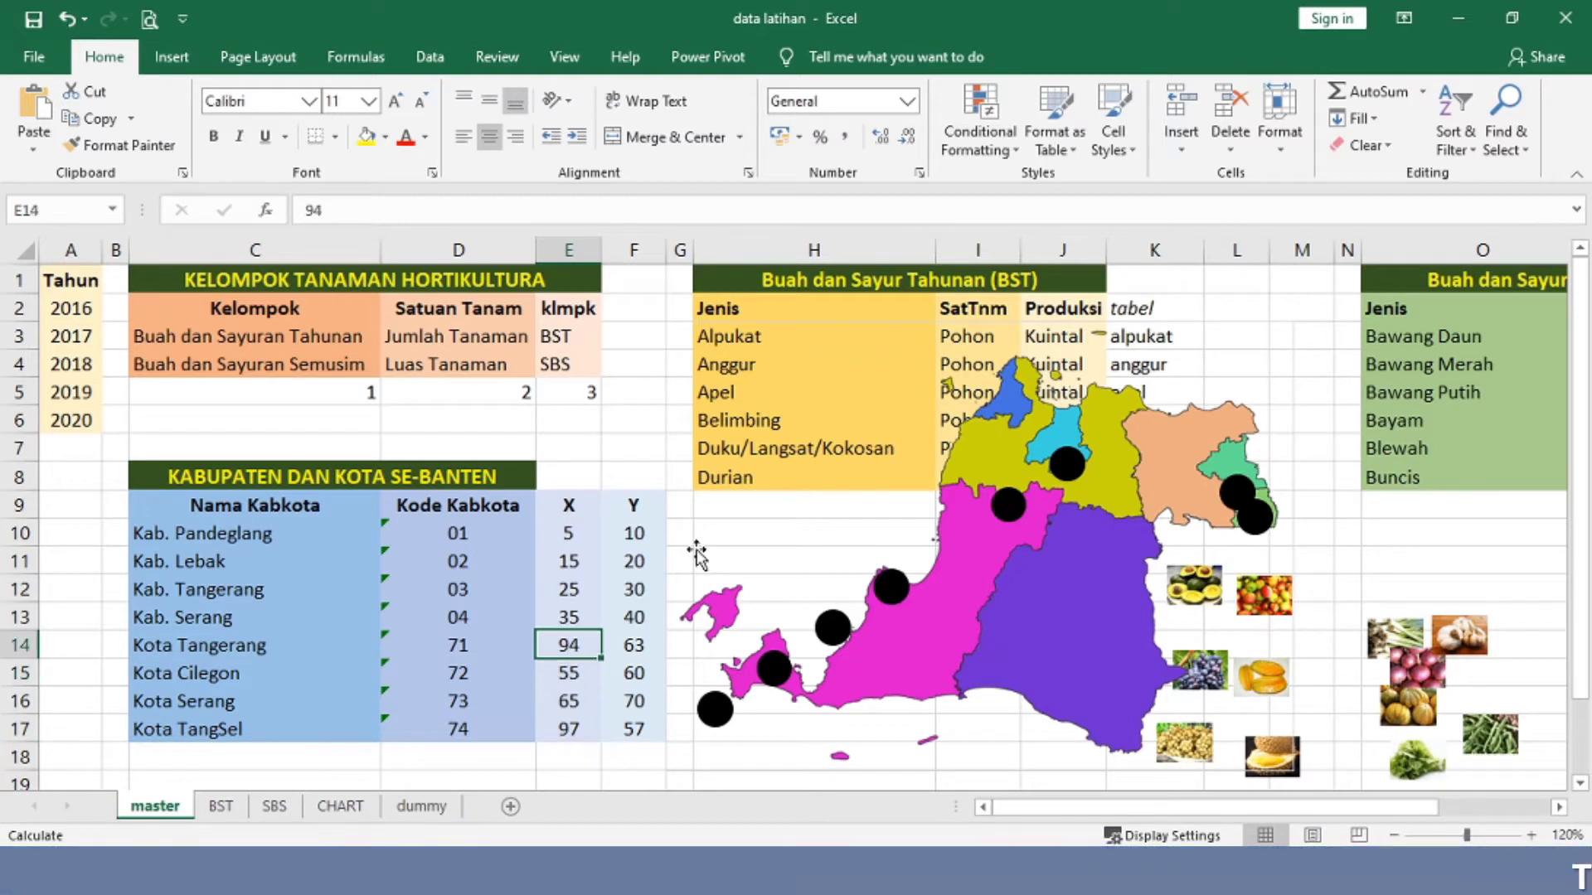
key(Right)
text(70)
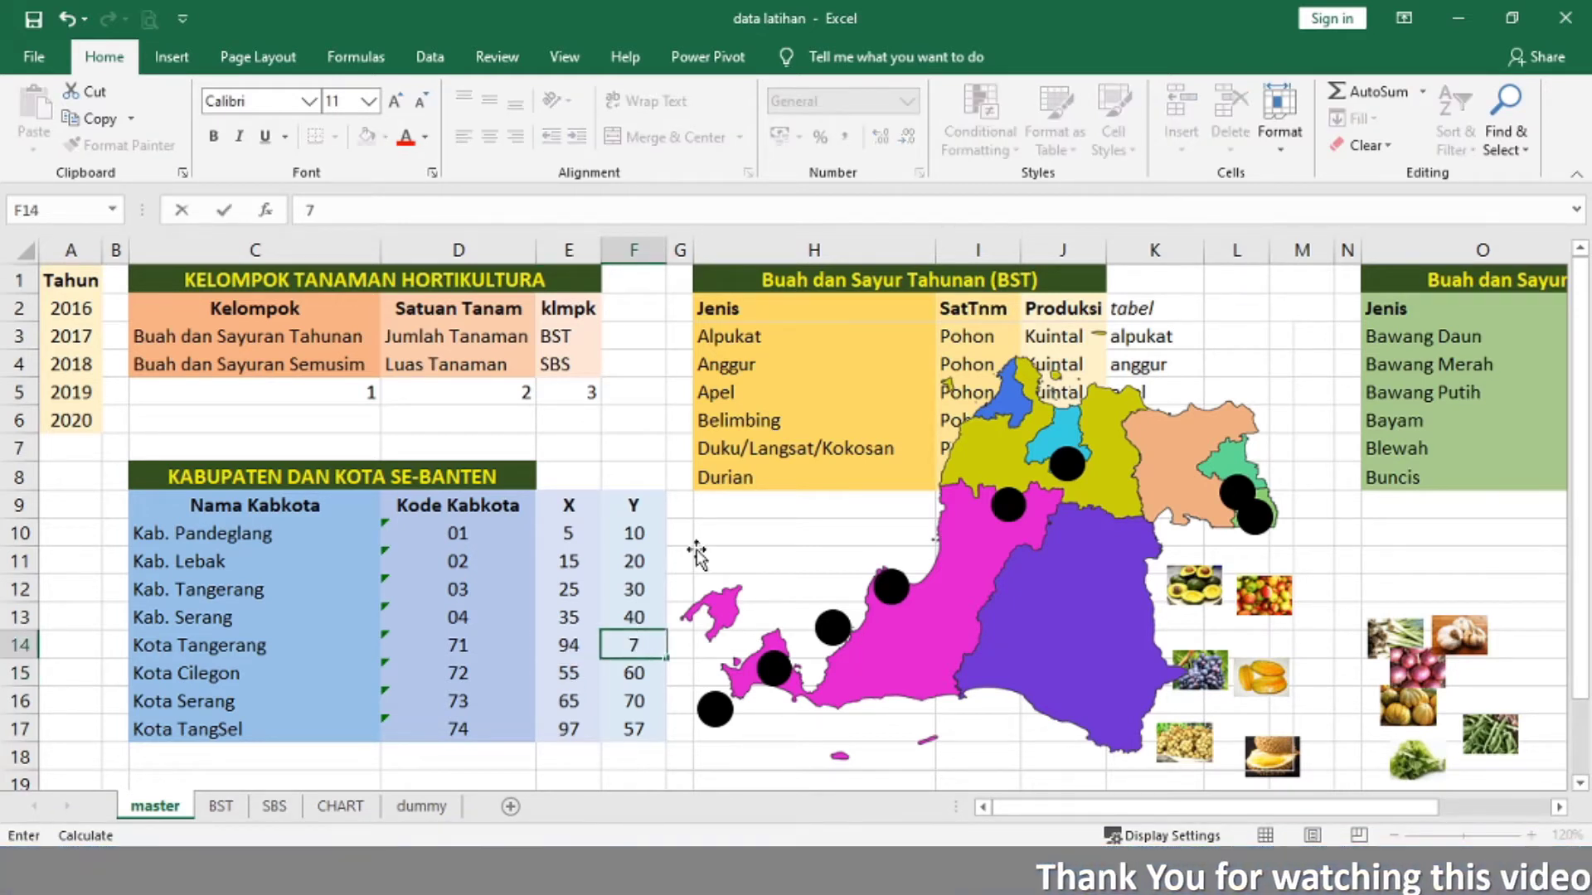
key(Return)
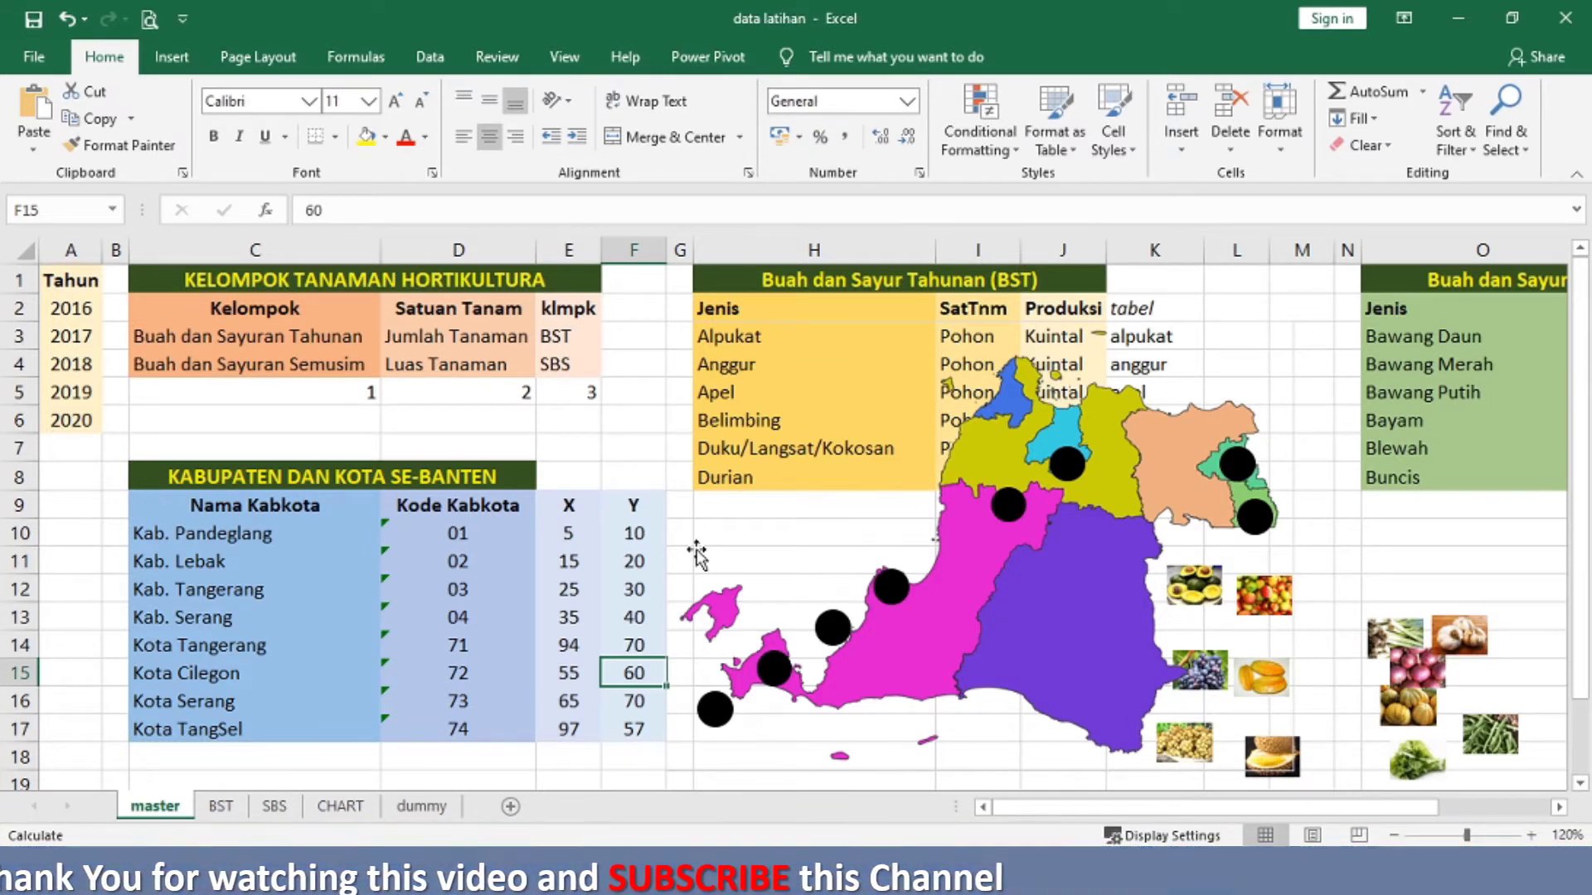
Step: Set the Y coordinate of Kab. Tangerang to 73 in the regency and city table
key(Up)
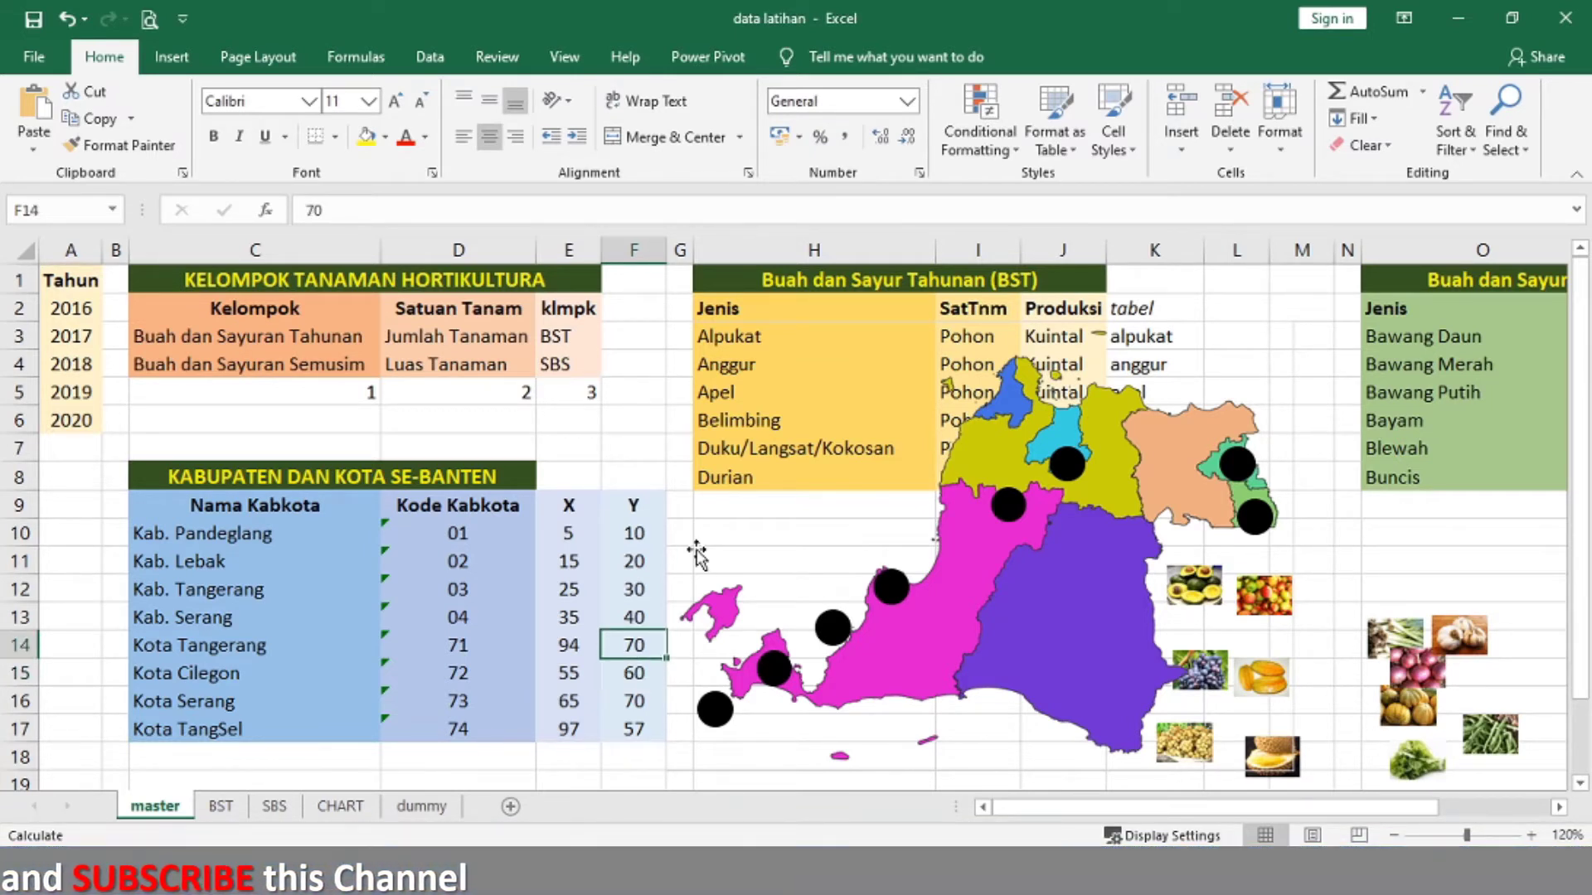
key(Up)
key(Up)
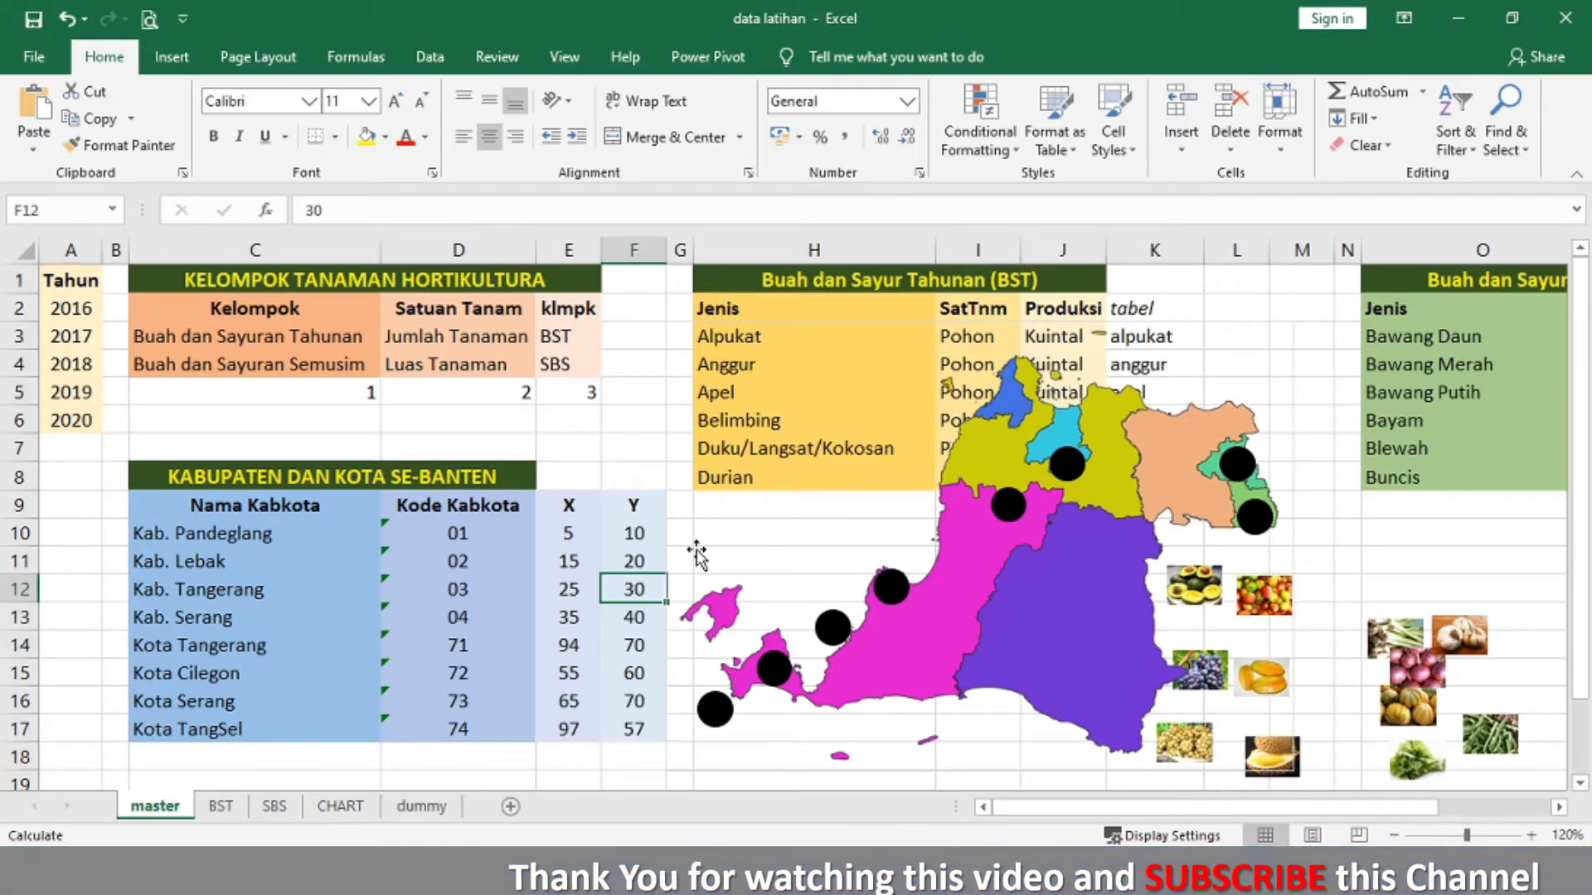
text(73)
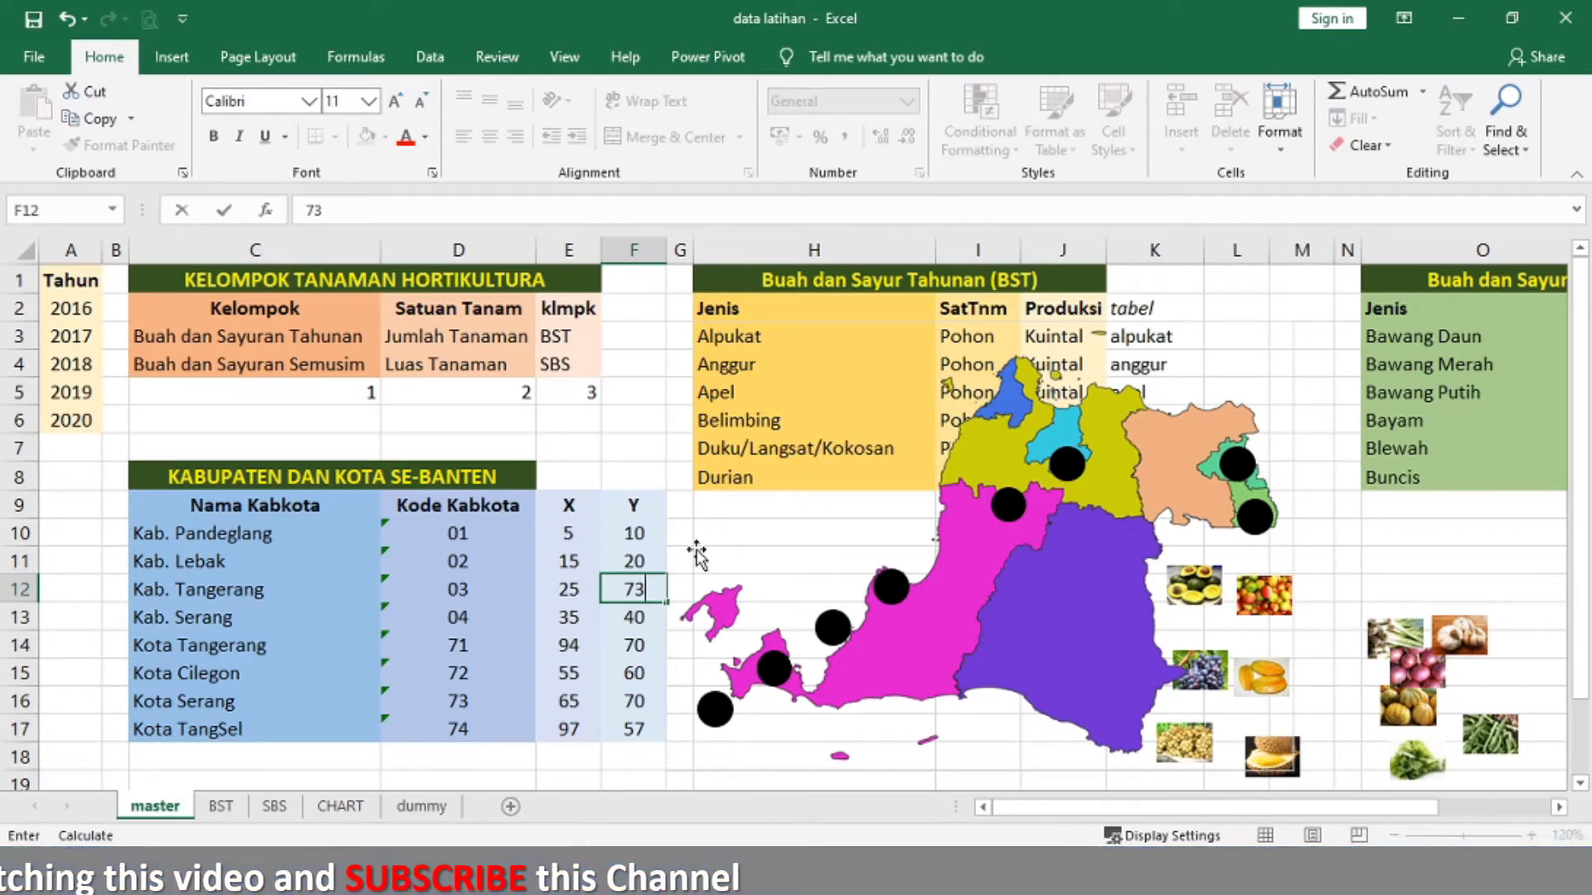
key(Return)
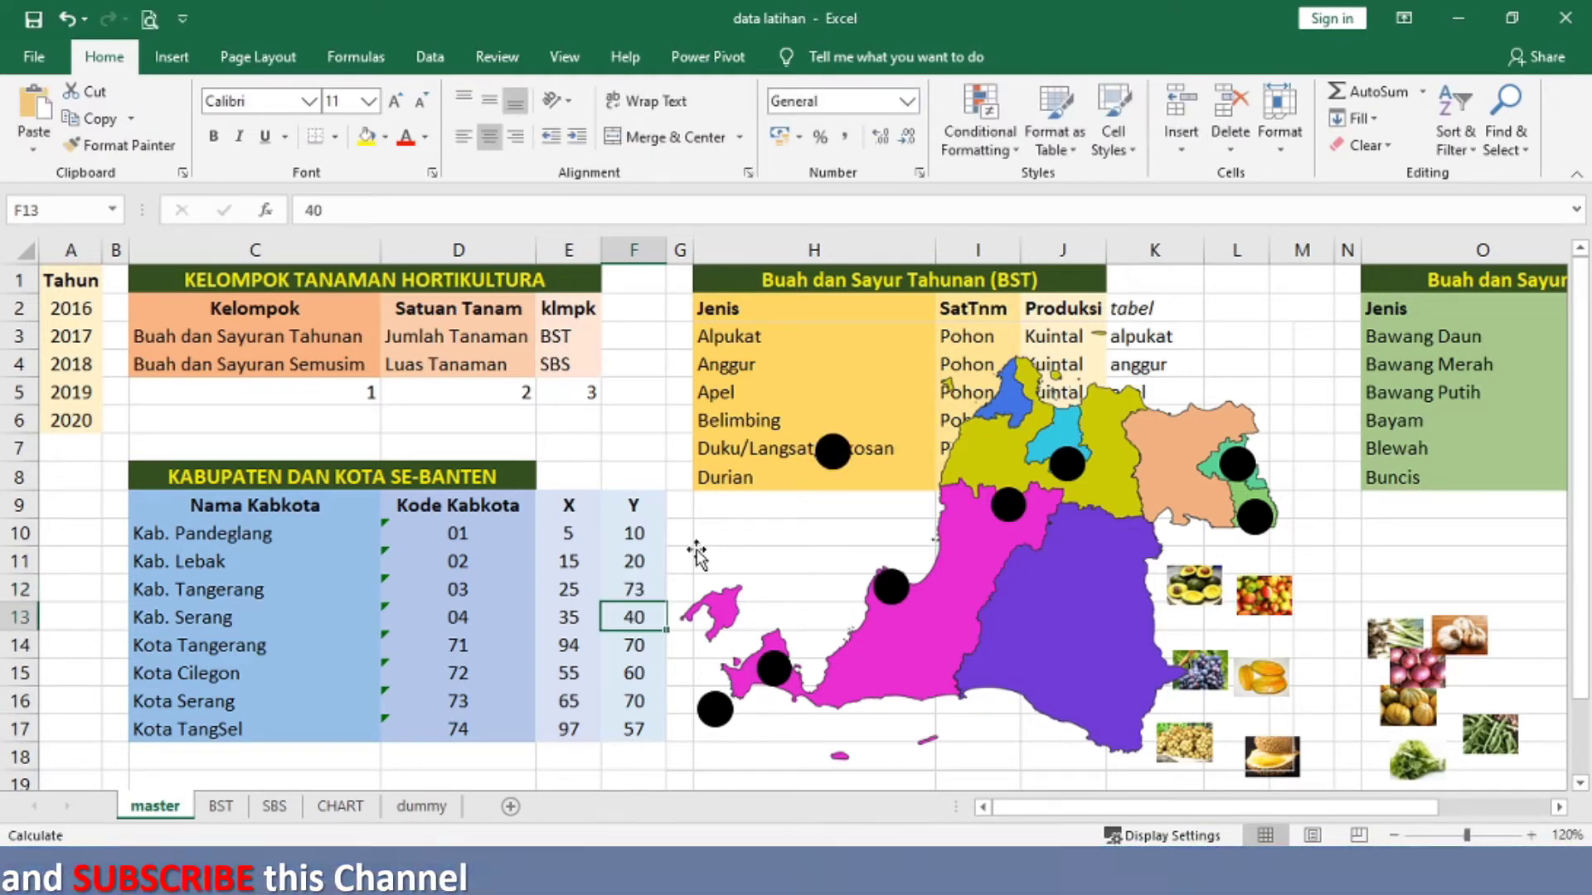
Step: Adjust Kab. Tangerang's X coordinate to center its bubble on the orange area, trying 85 and finishing with 83
key(Up)
key(Left)
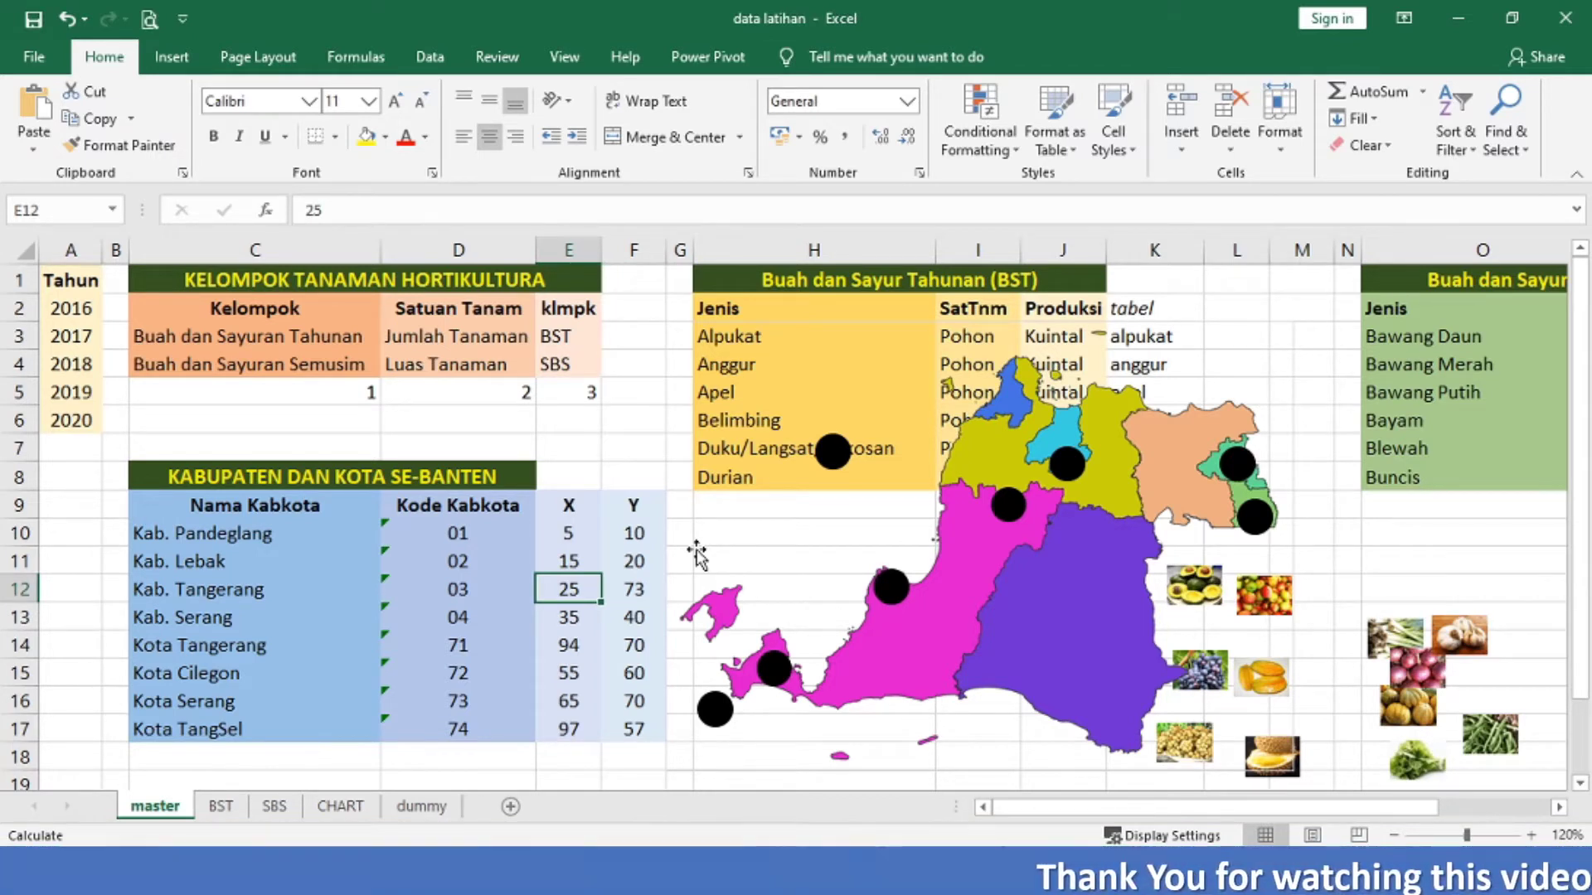
text(85)
key(Return)
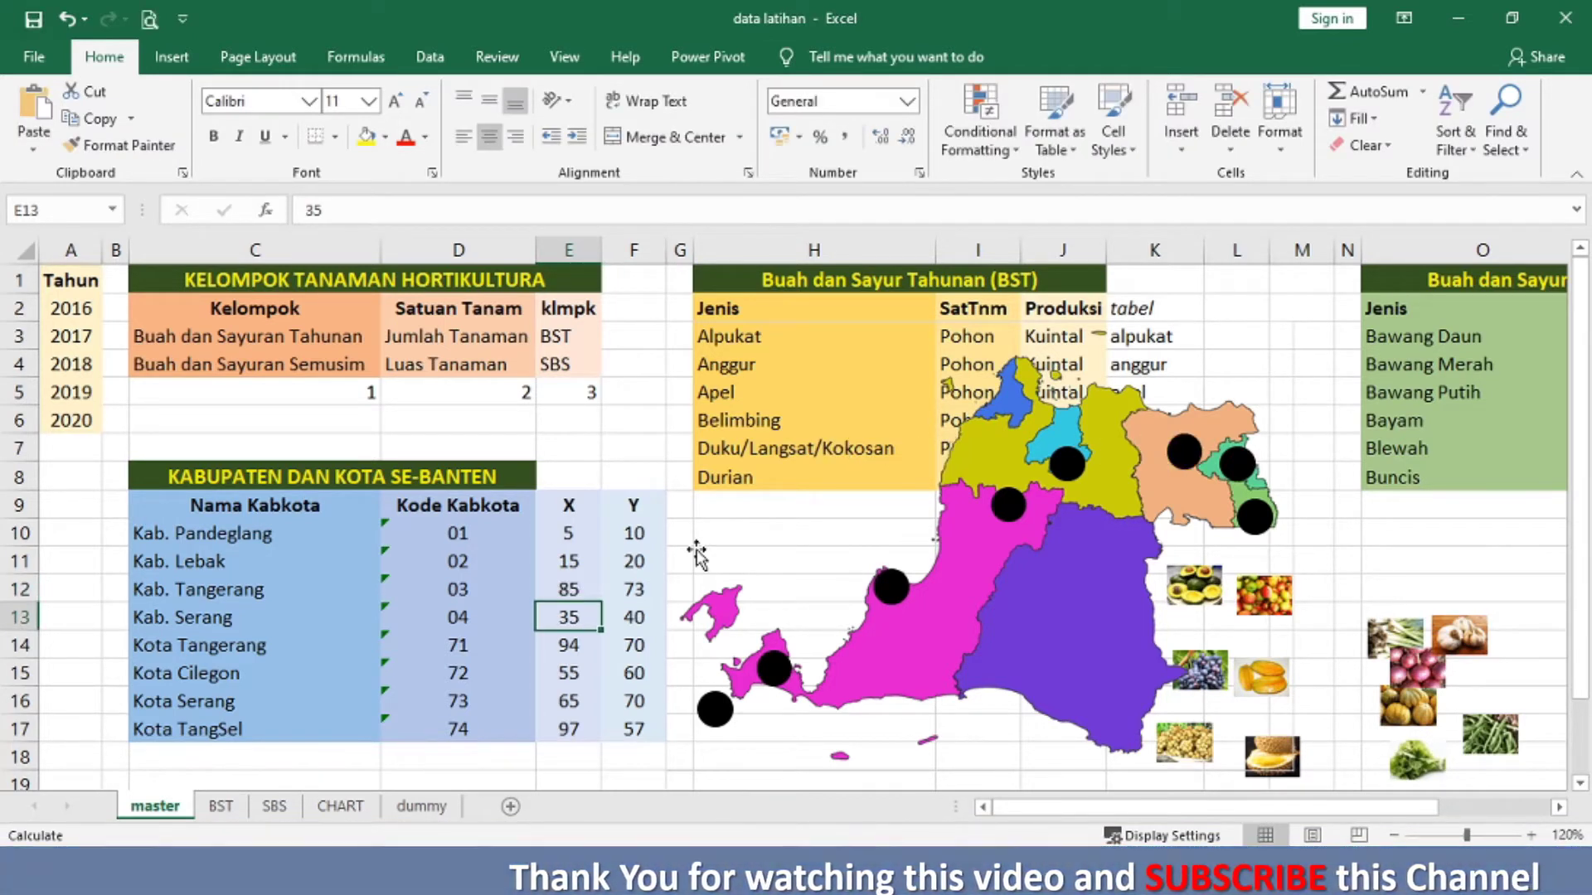
key(Up)
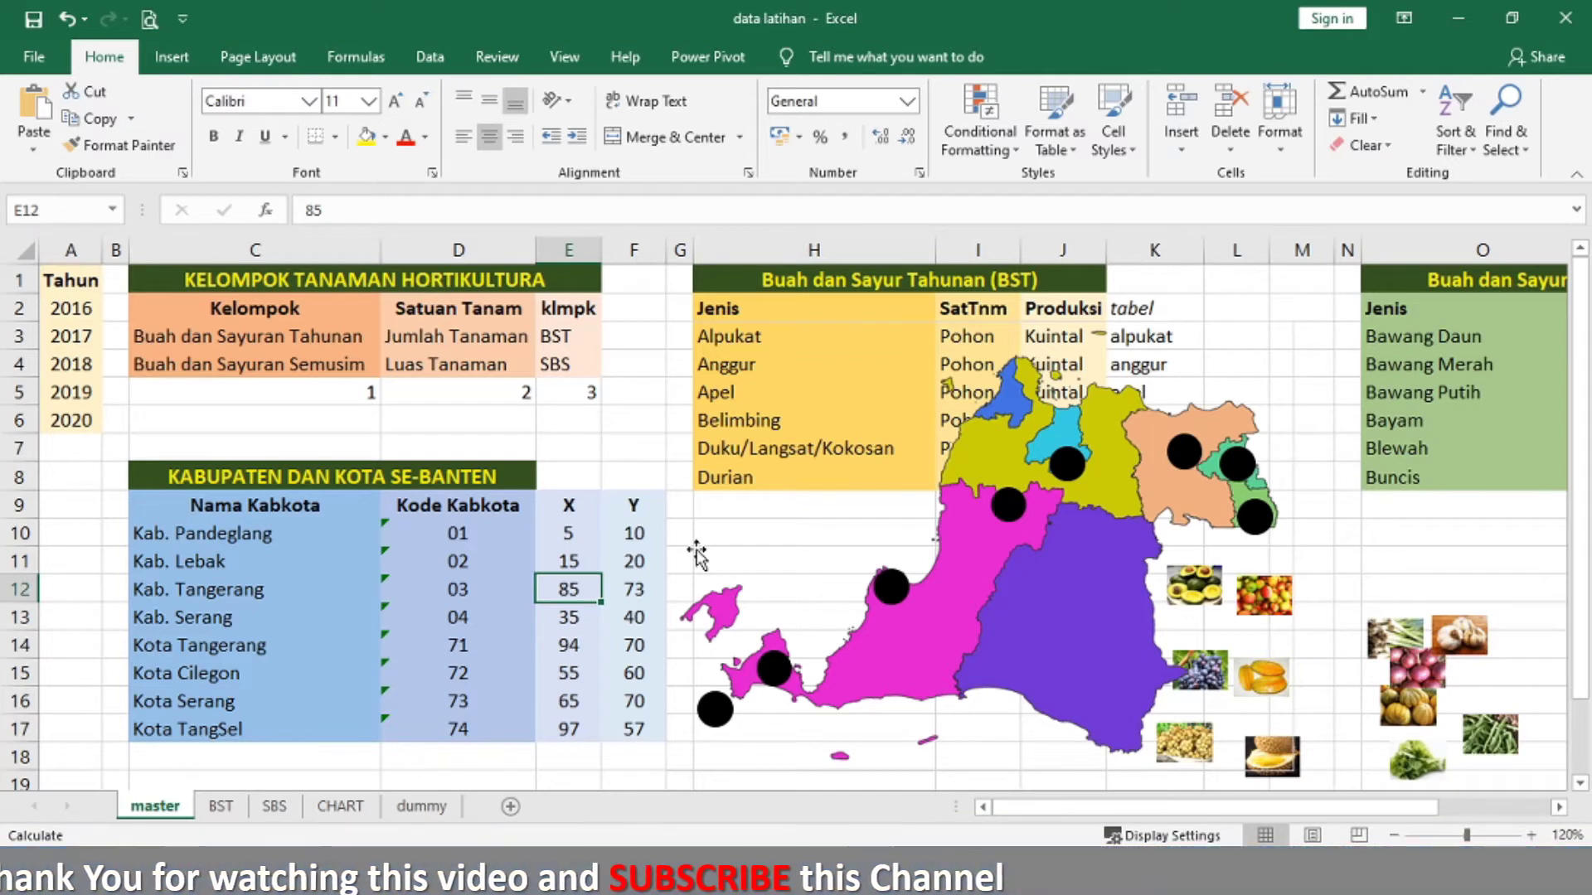
text(83)
key(Return)
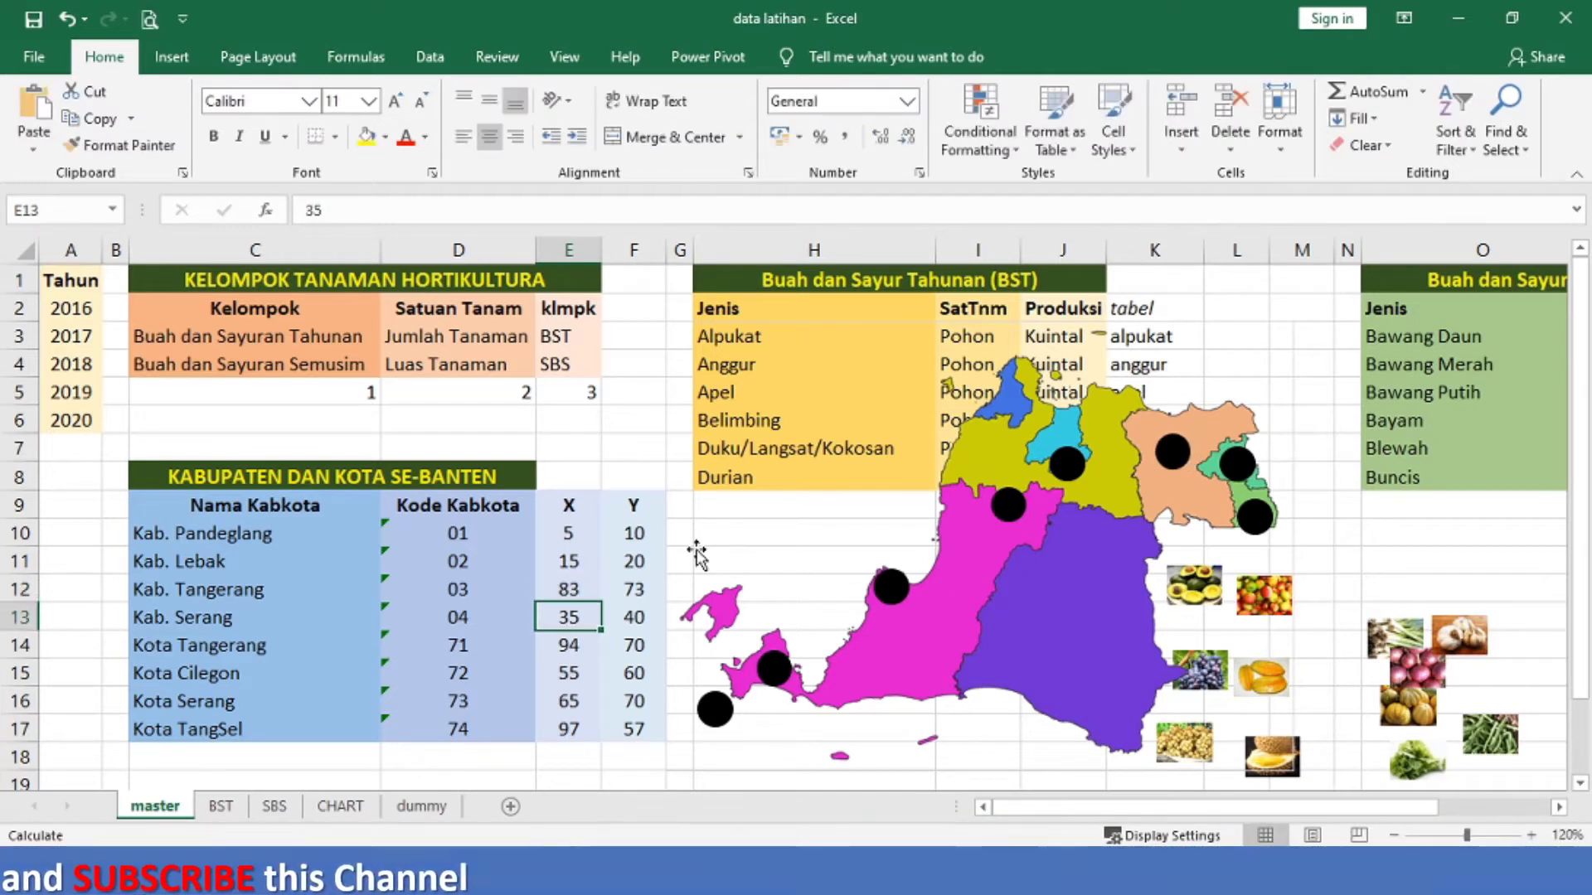
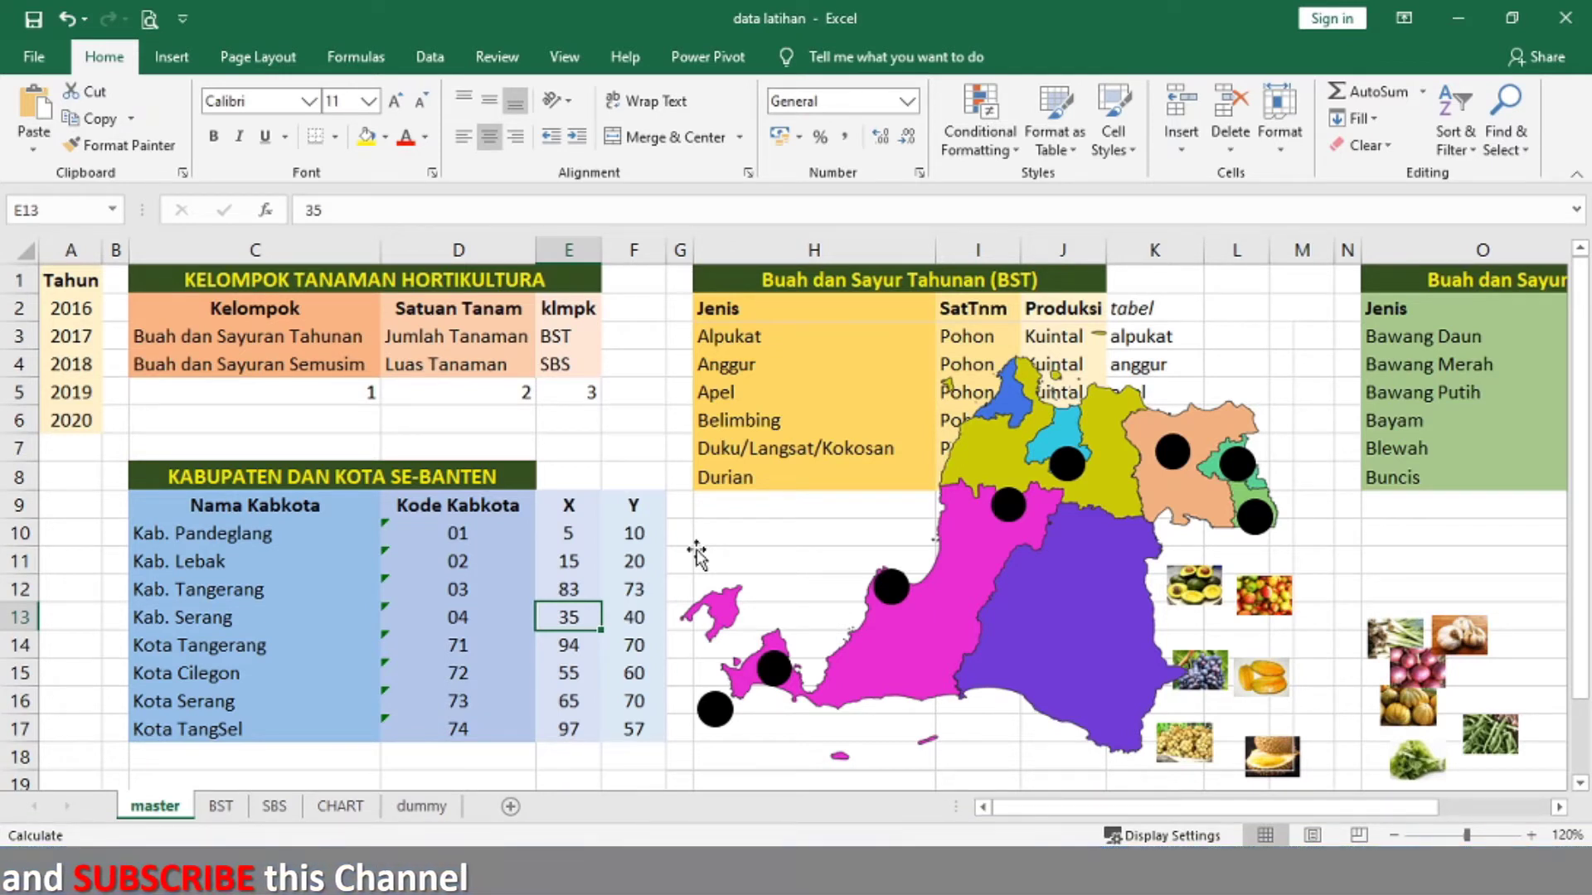
Step: Set Kab. Serang's X coordinate to 73 and its Y coordinate to 70 on the master sheet
text(73)
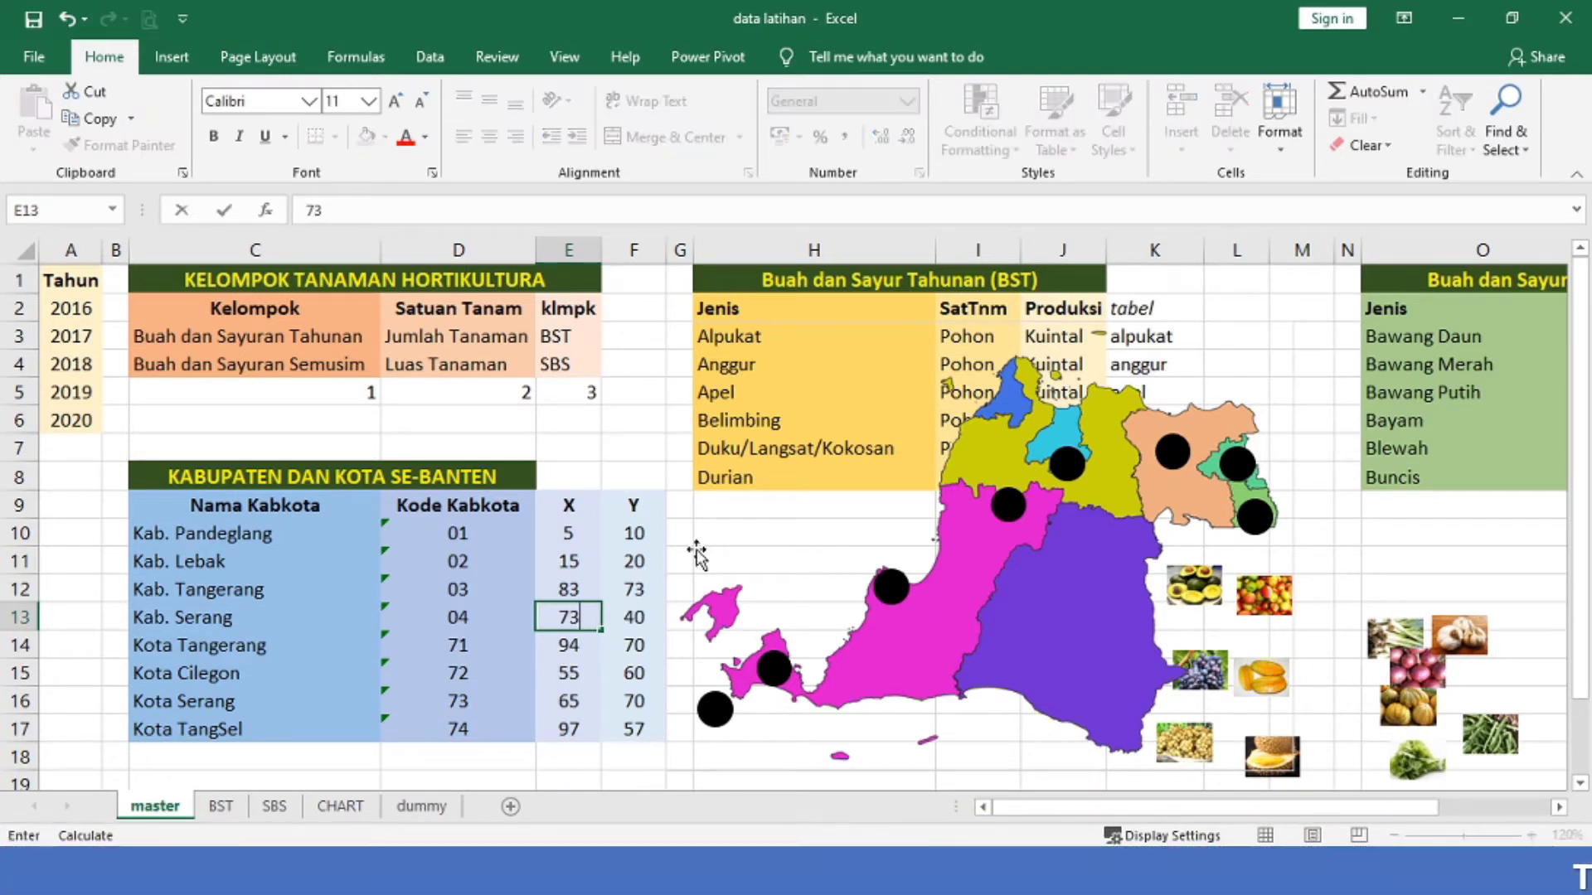
key(Return)
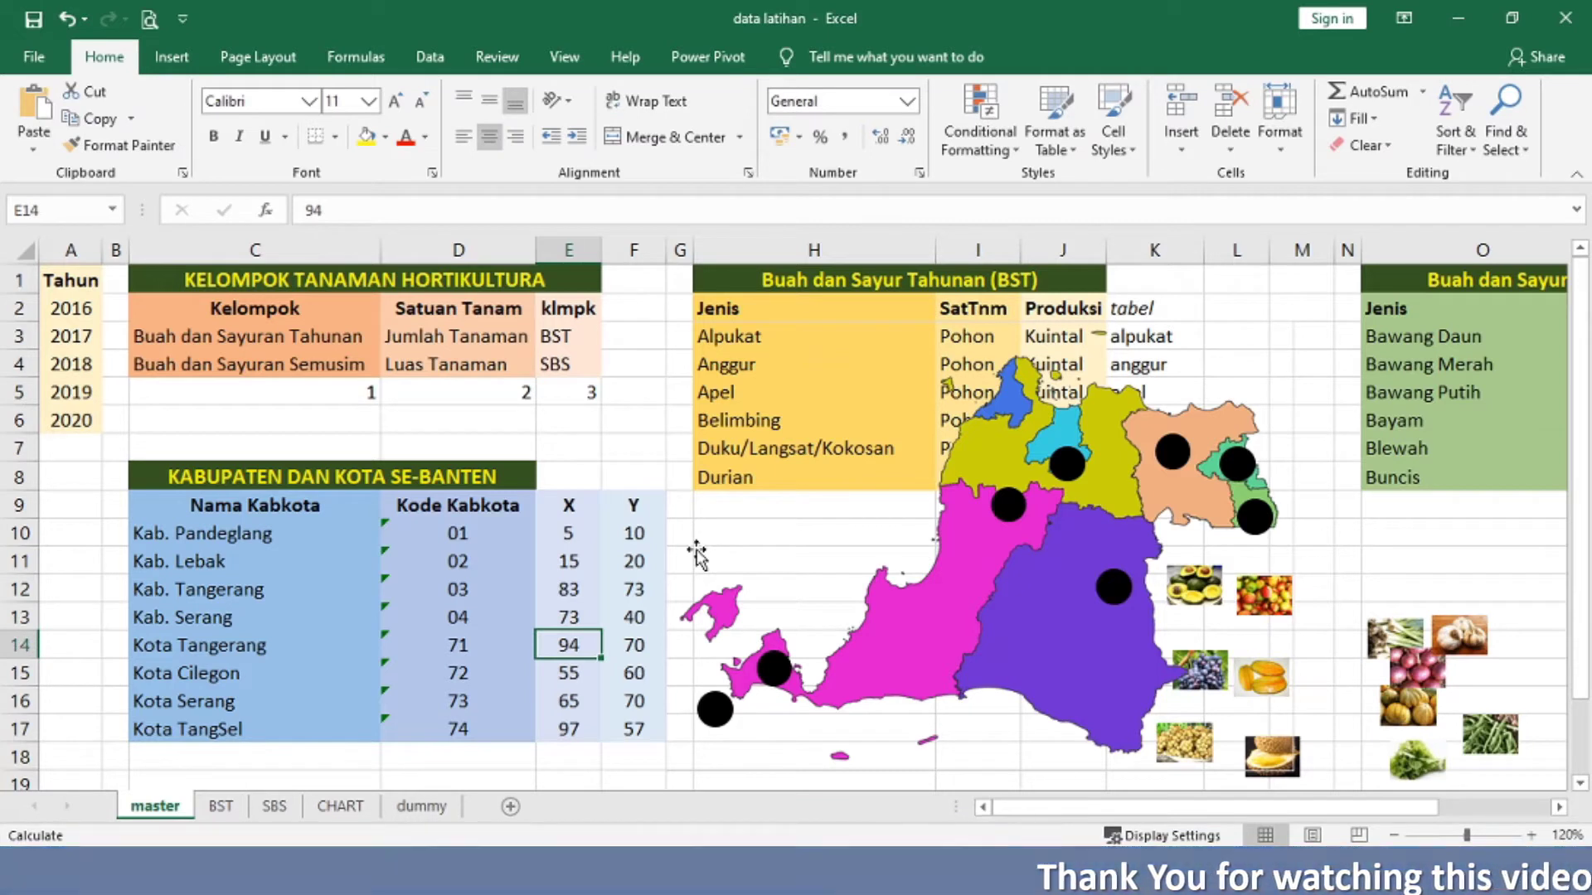
key(Up)
key(Right)
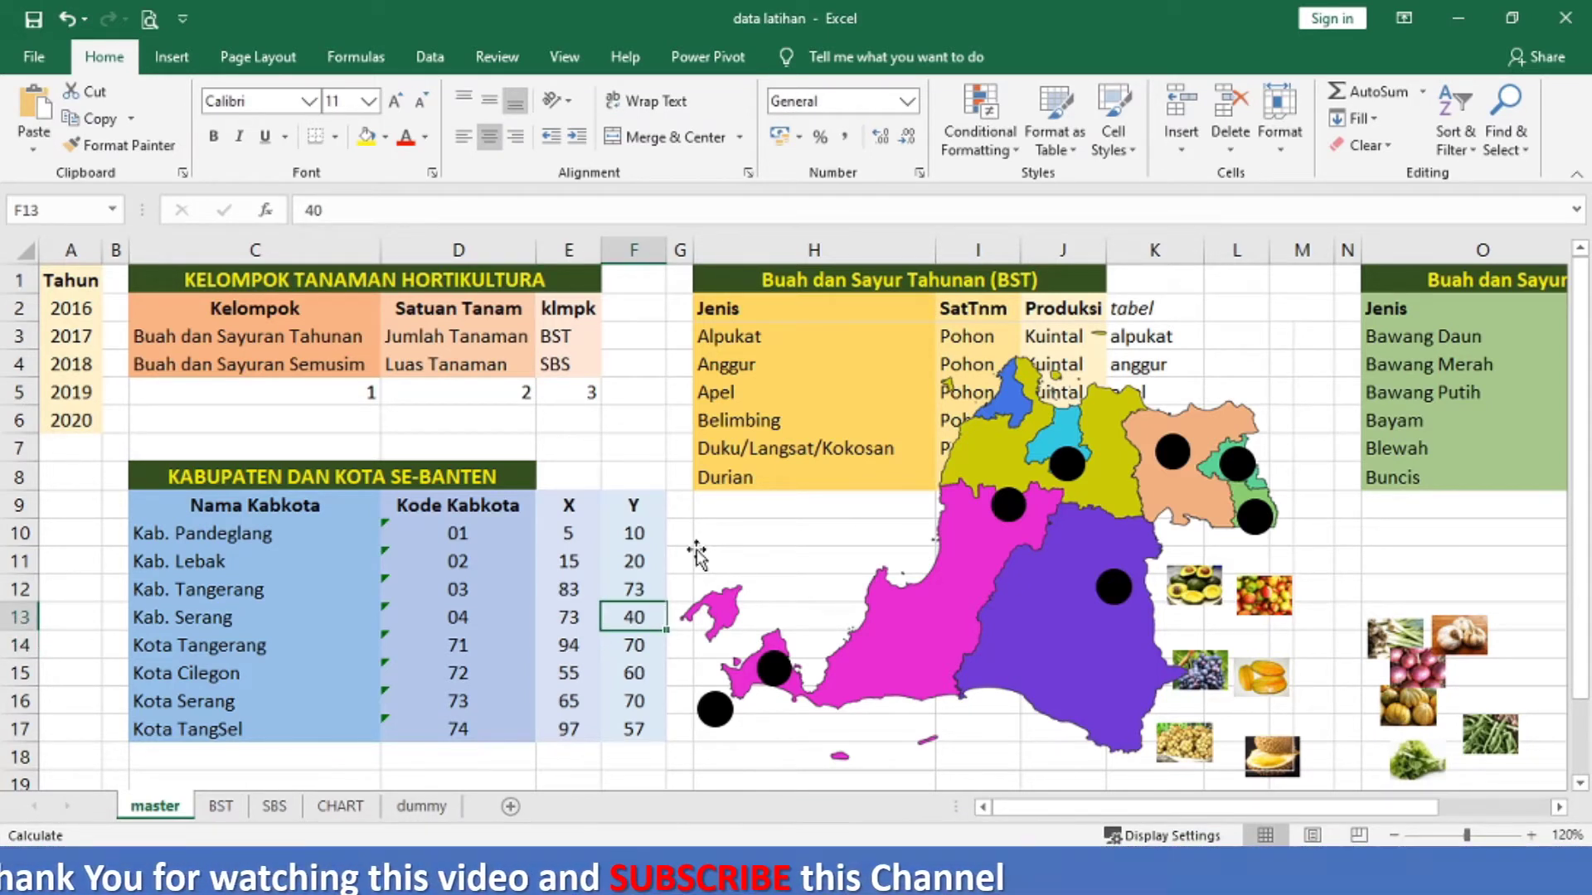
text(70)
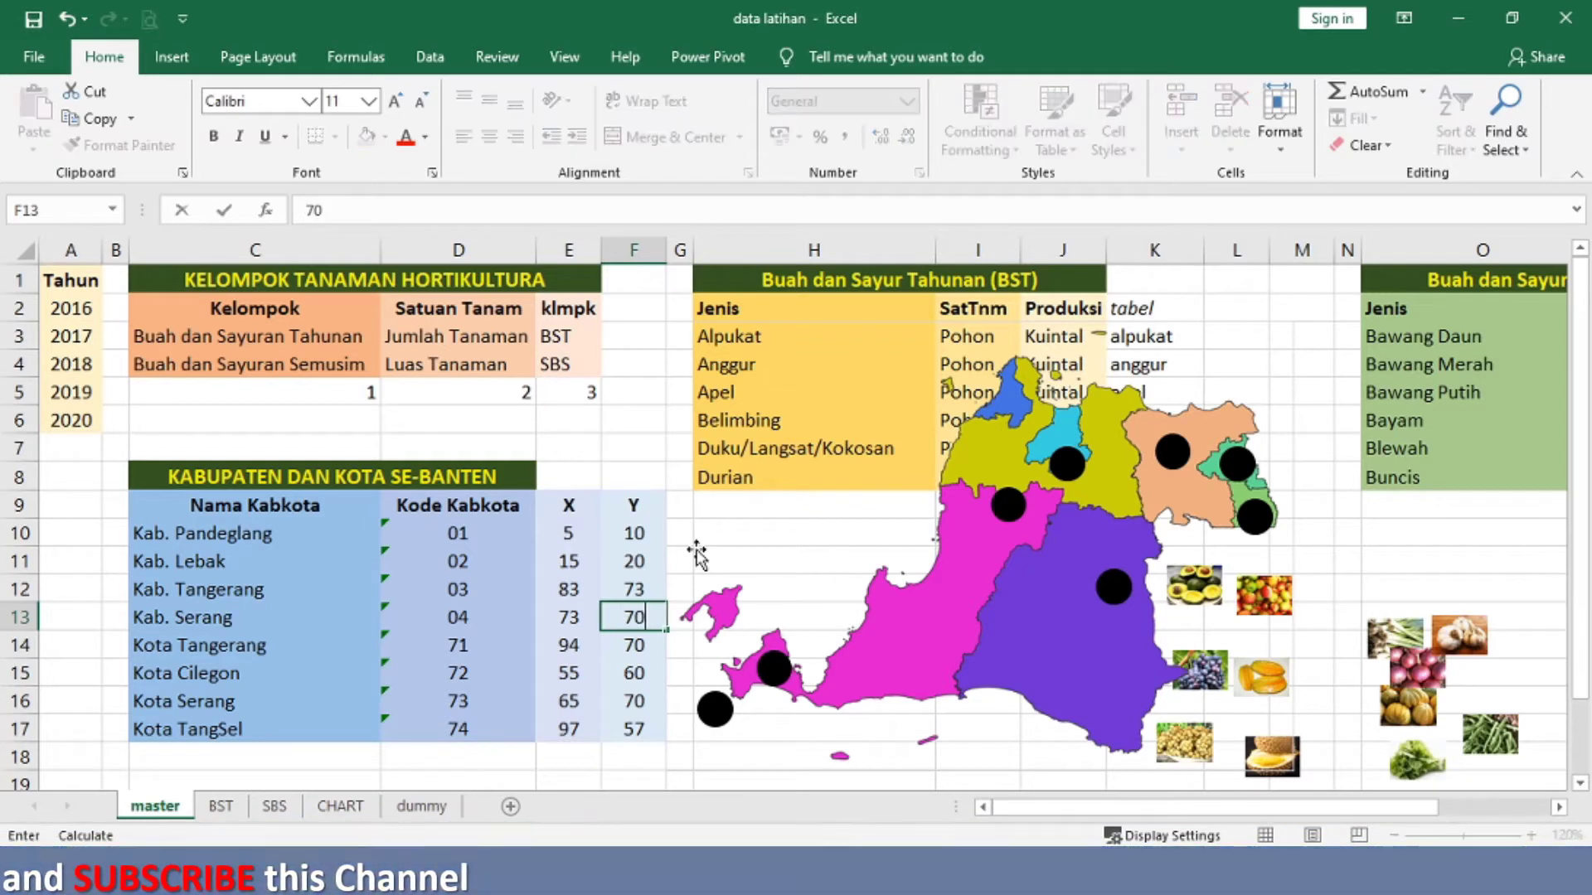
key(Return)
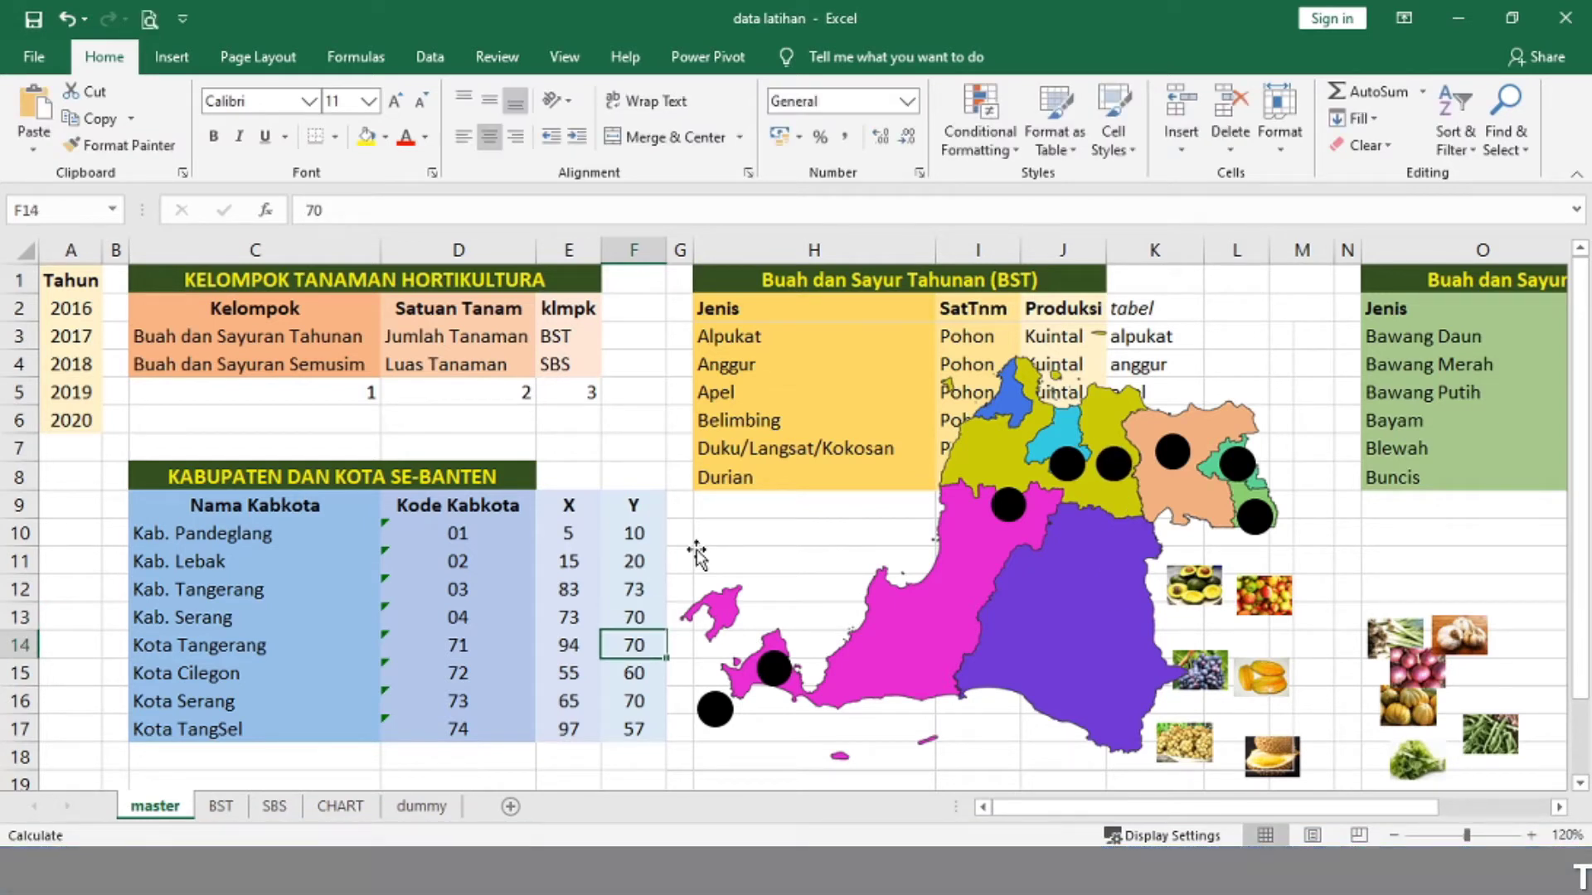
Step: Shift Kab. Serang's bubble slightly west by setting its X coordinate to 72
key(Up)
key(Left)
text(7)
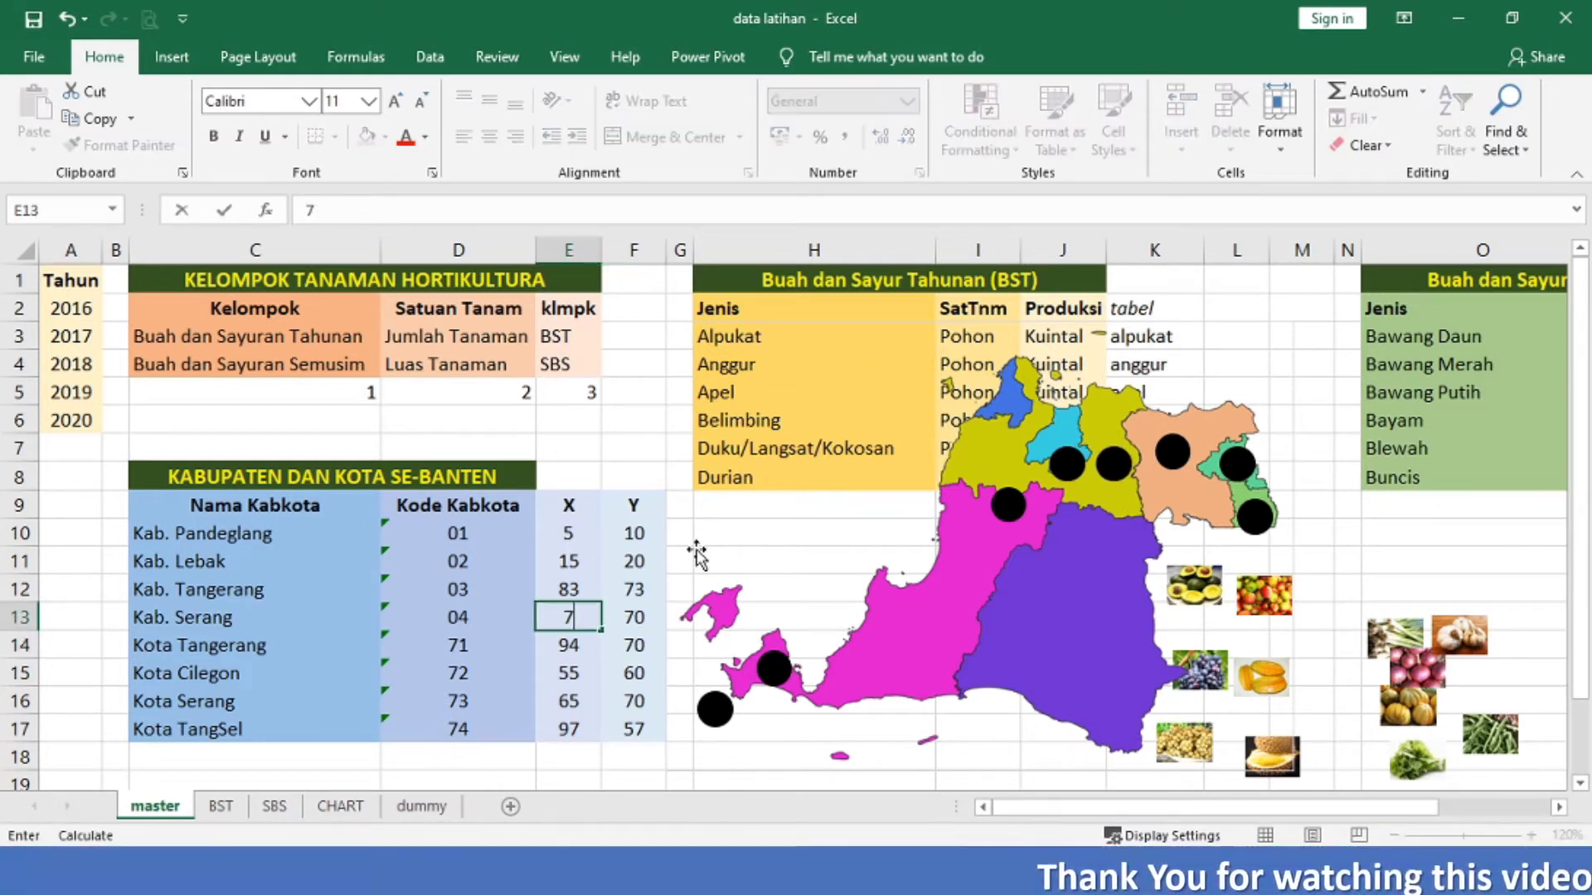
text(2)
key(Return)
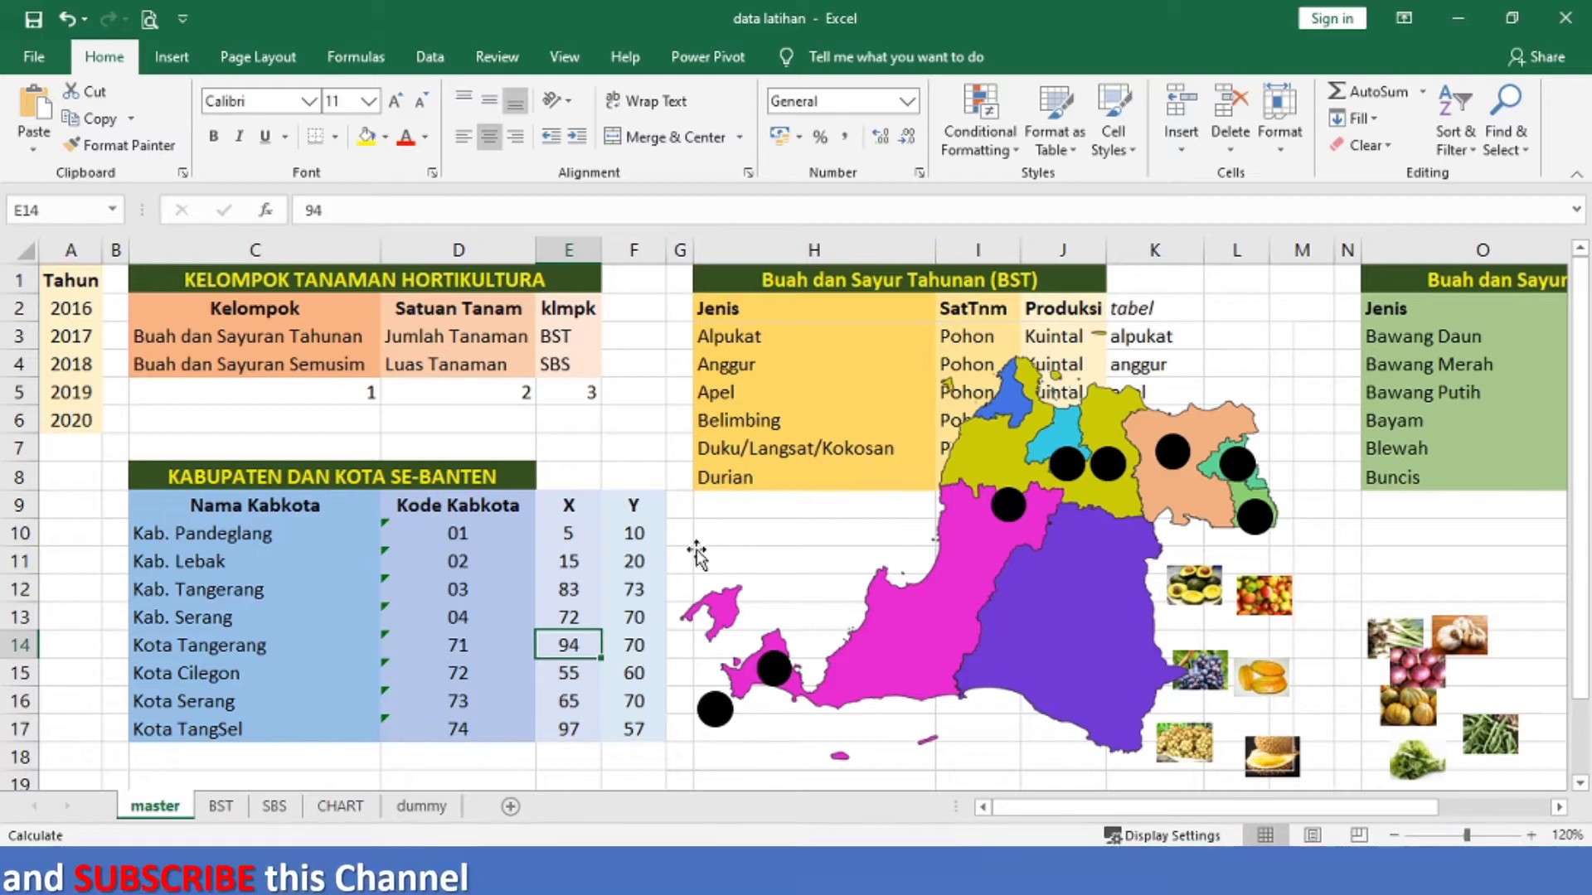
Step: Set Kota Serang's X coordinate to 67 in the regency and city table
key(Down)
key(Down)
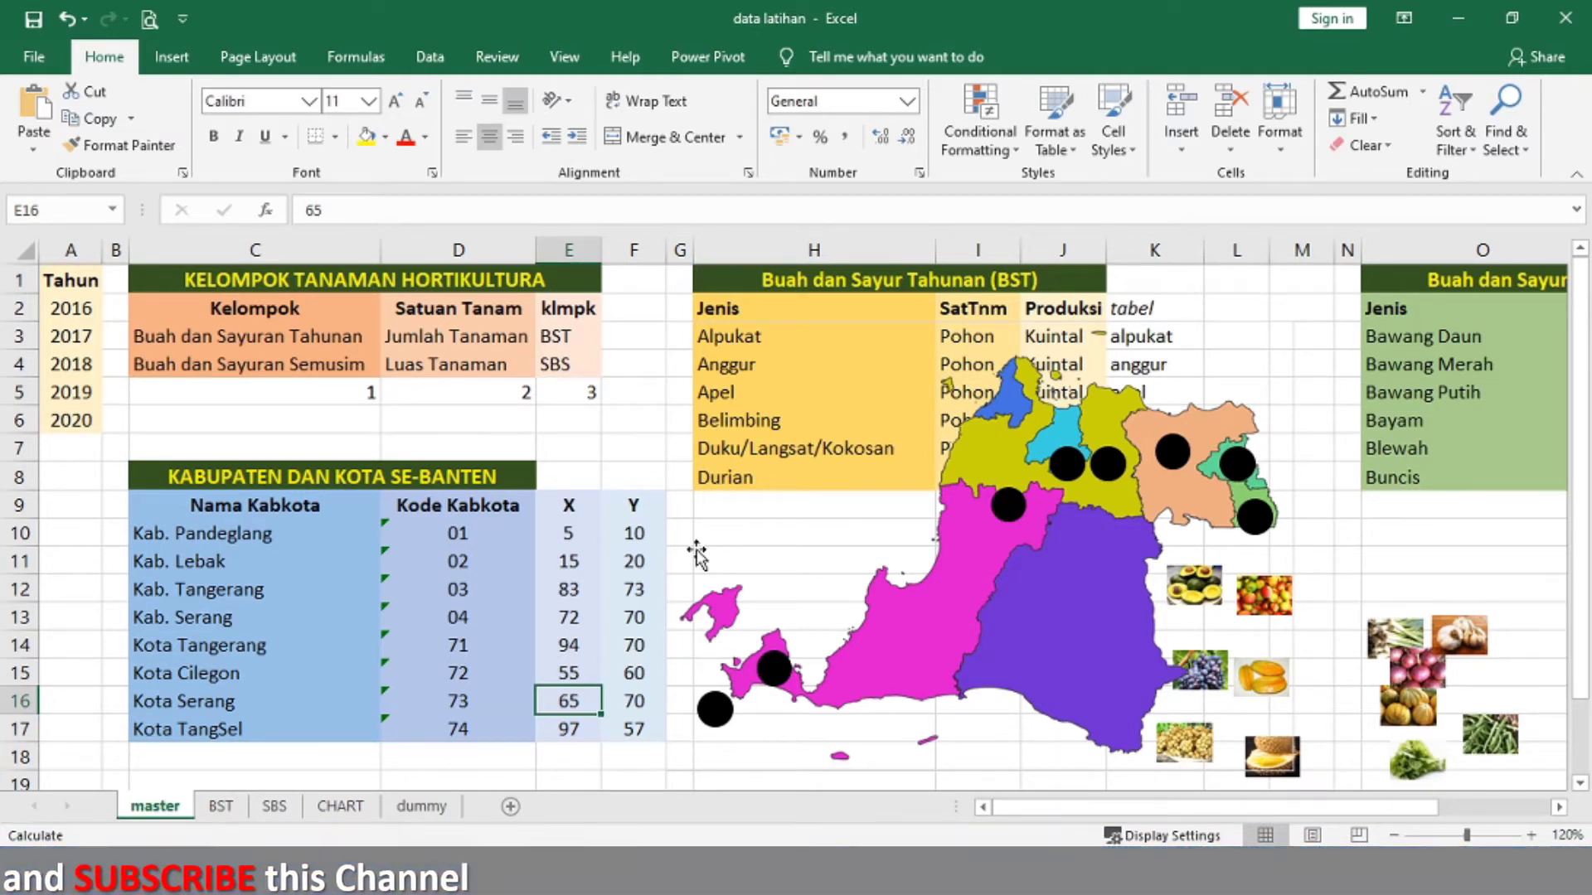
text(67)
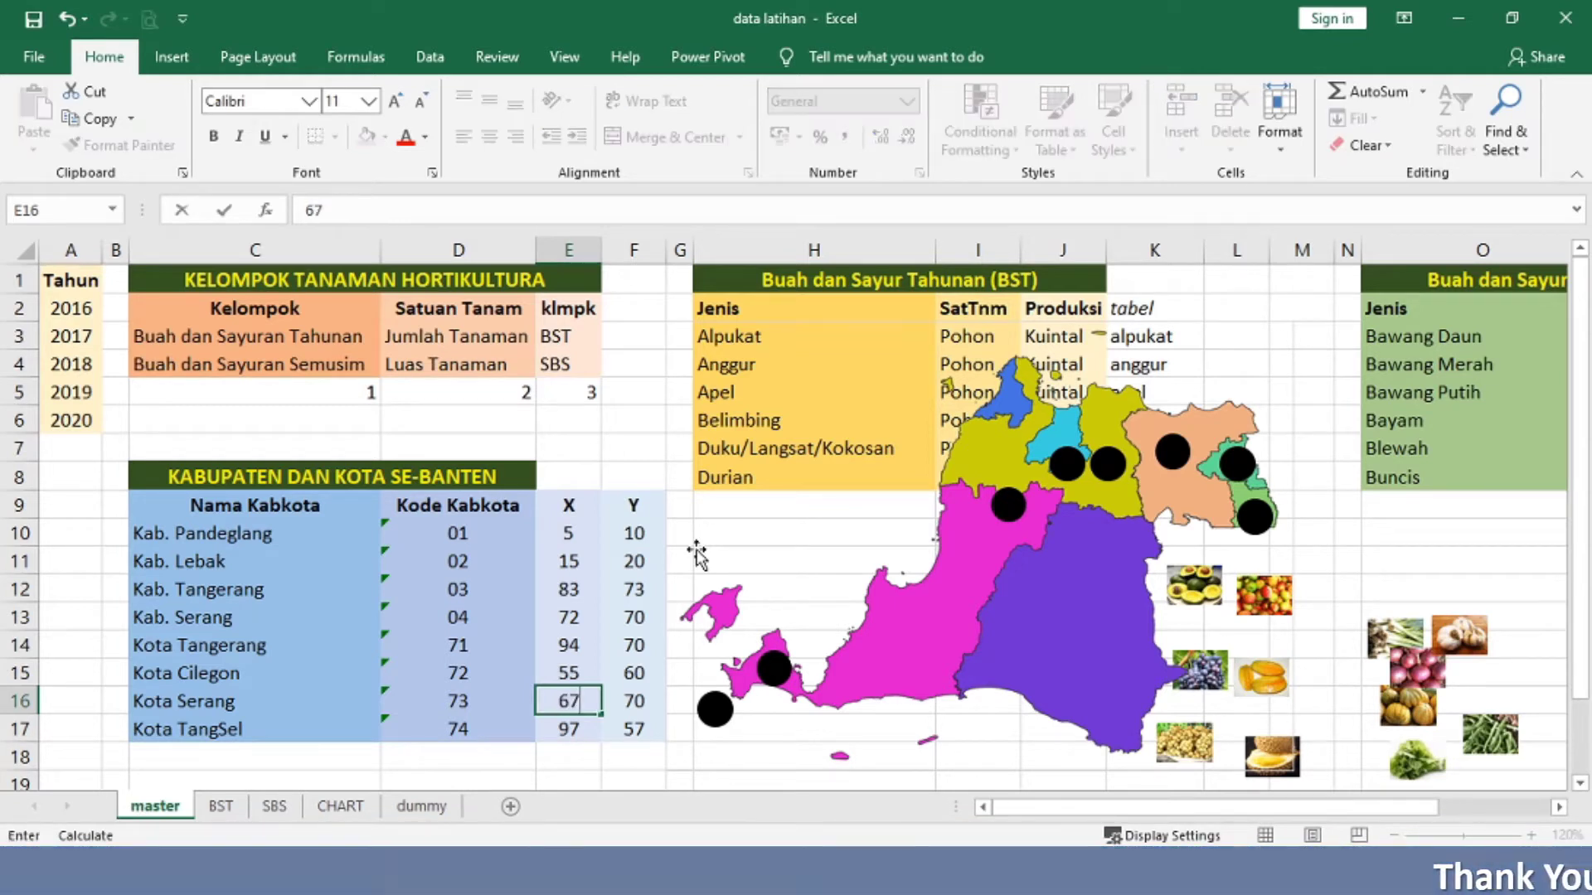
key(Return)
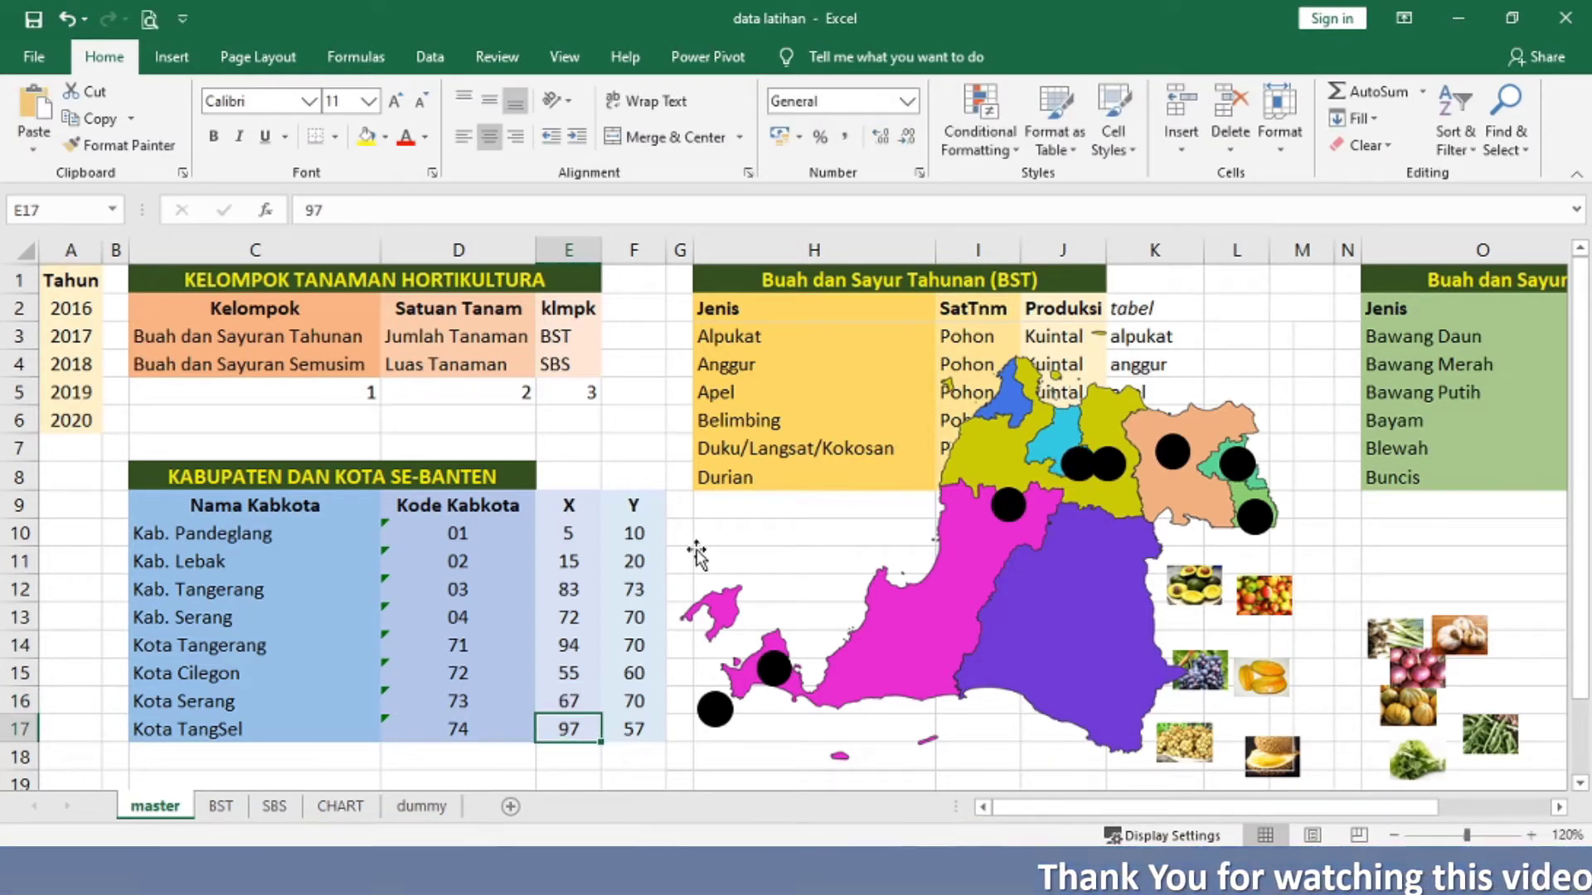
Step: Move Kota Serang's bubble west toward the light-blue area by setting its X coordinate to 63
key(Up)
text(63)
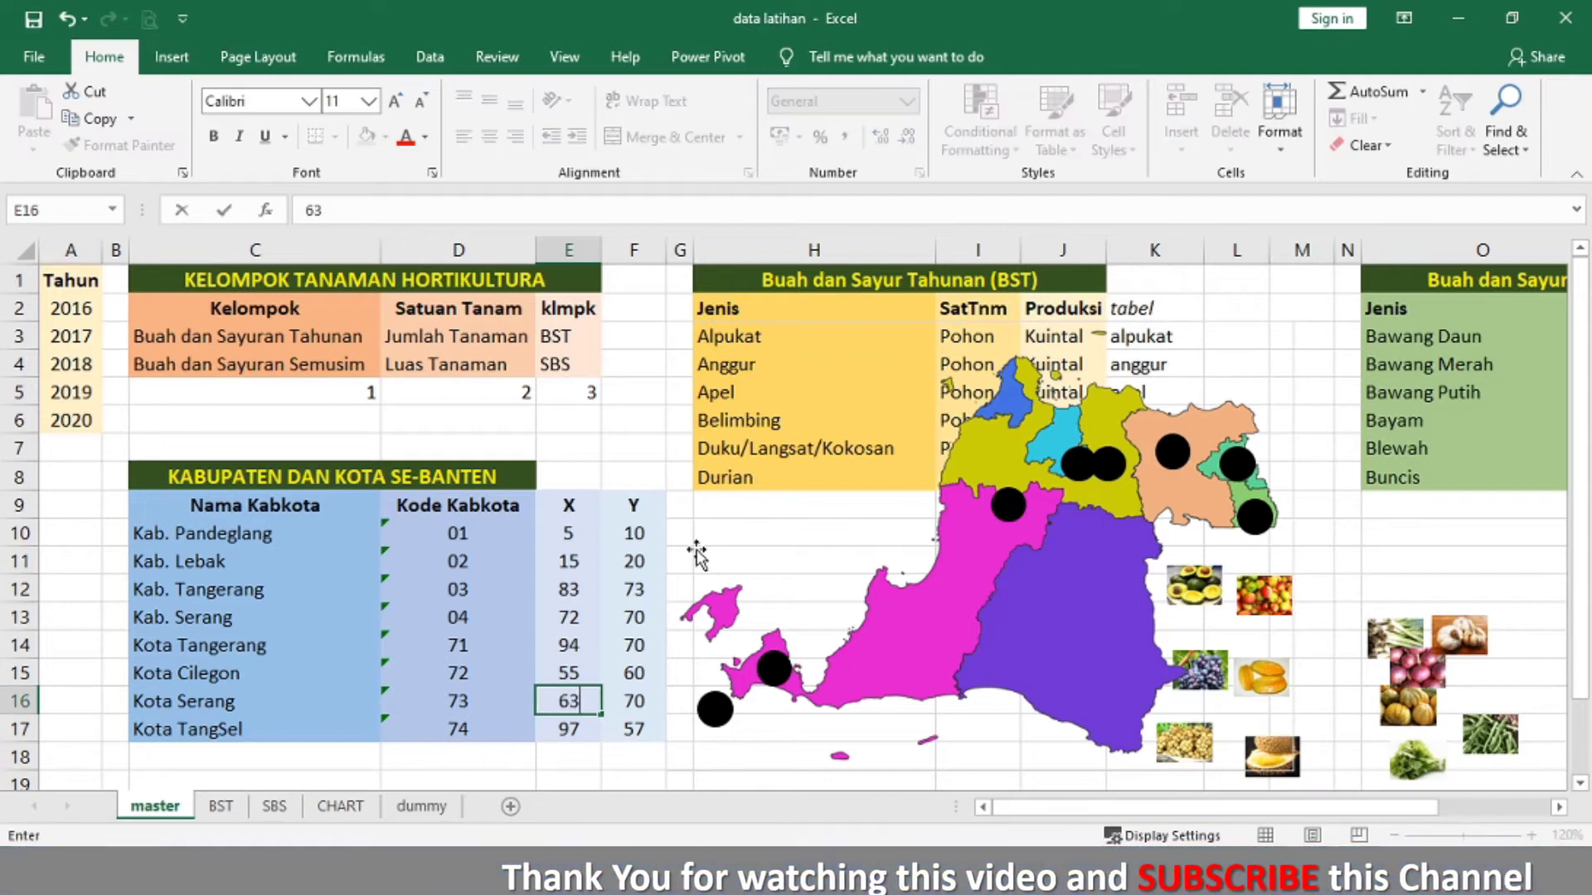
key(Return)
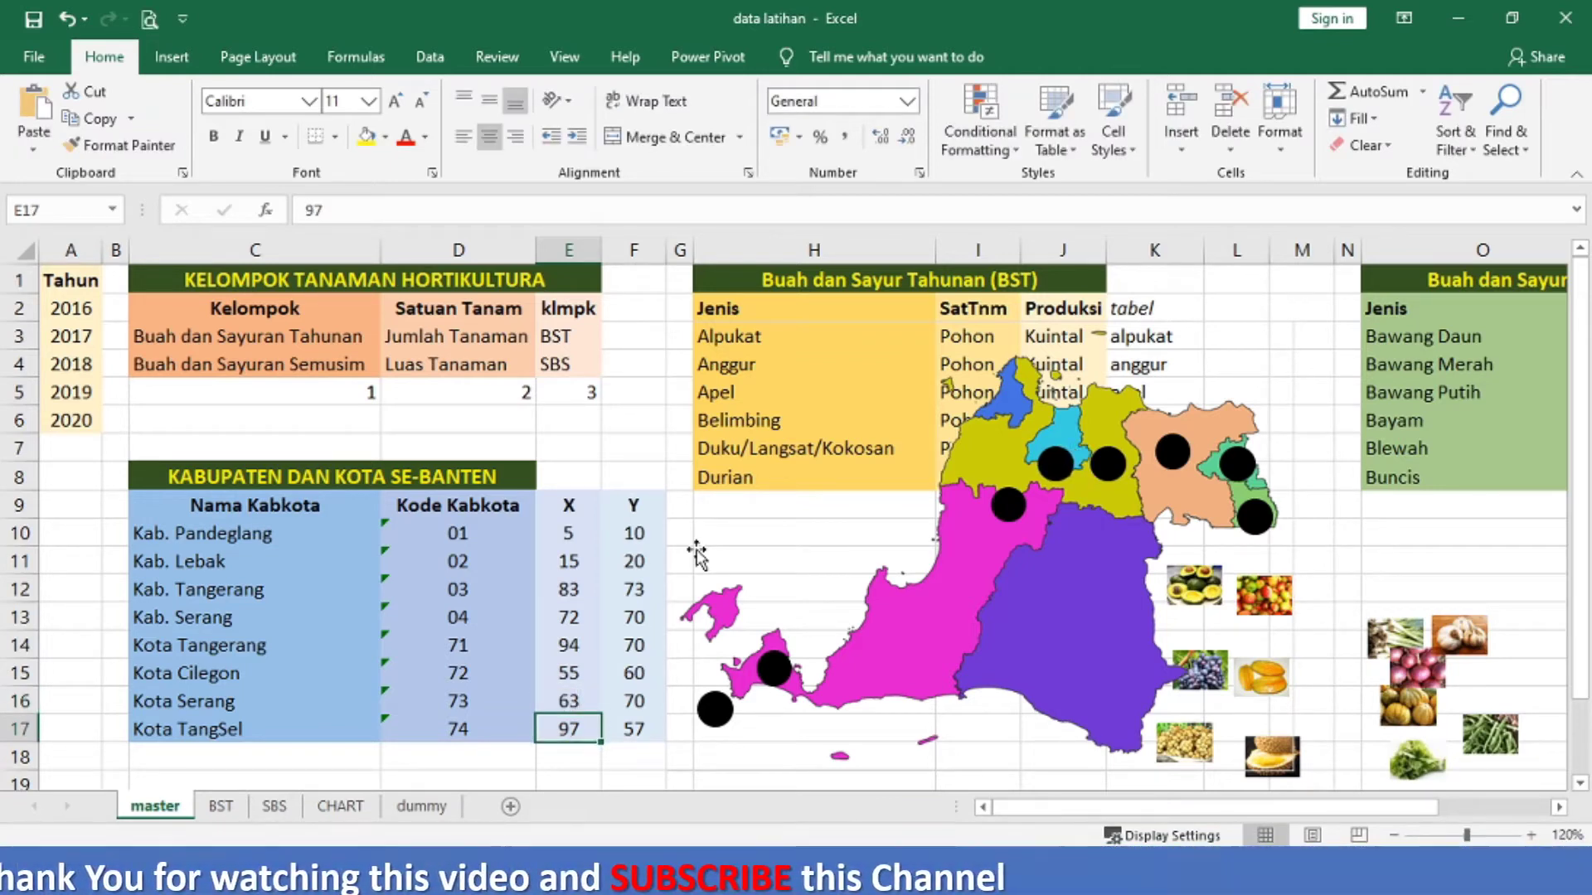
Step: Raise Kota Serang's bubble into the light-blue area by adjusting its Y coordinate, trying 73 and finishing with 75
key(Up)
key(Right)
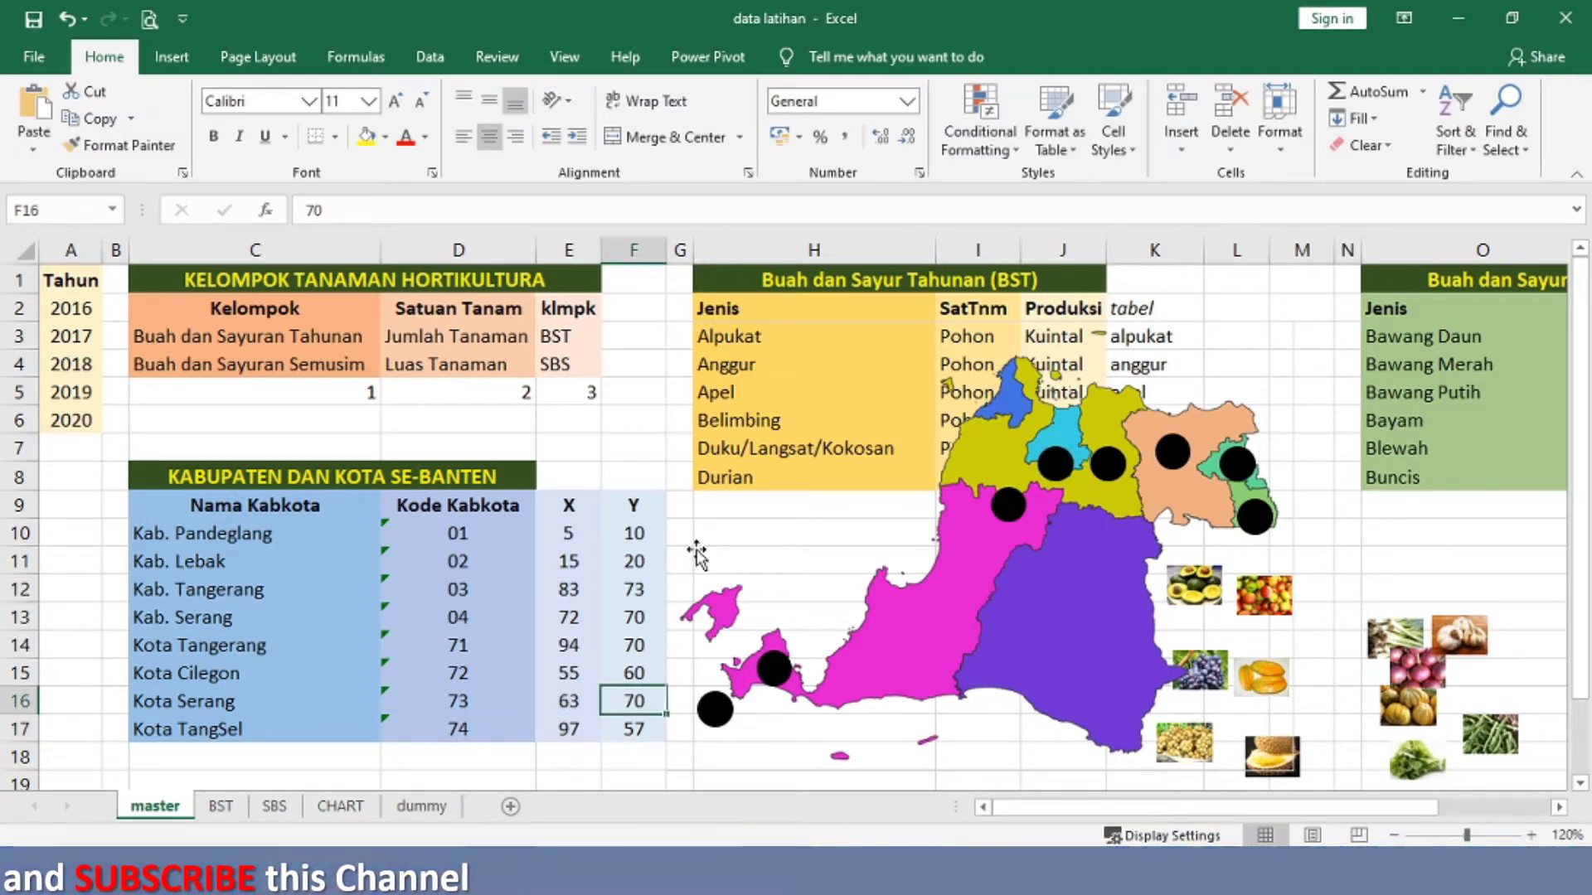
text(73)
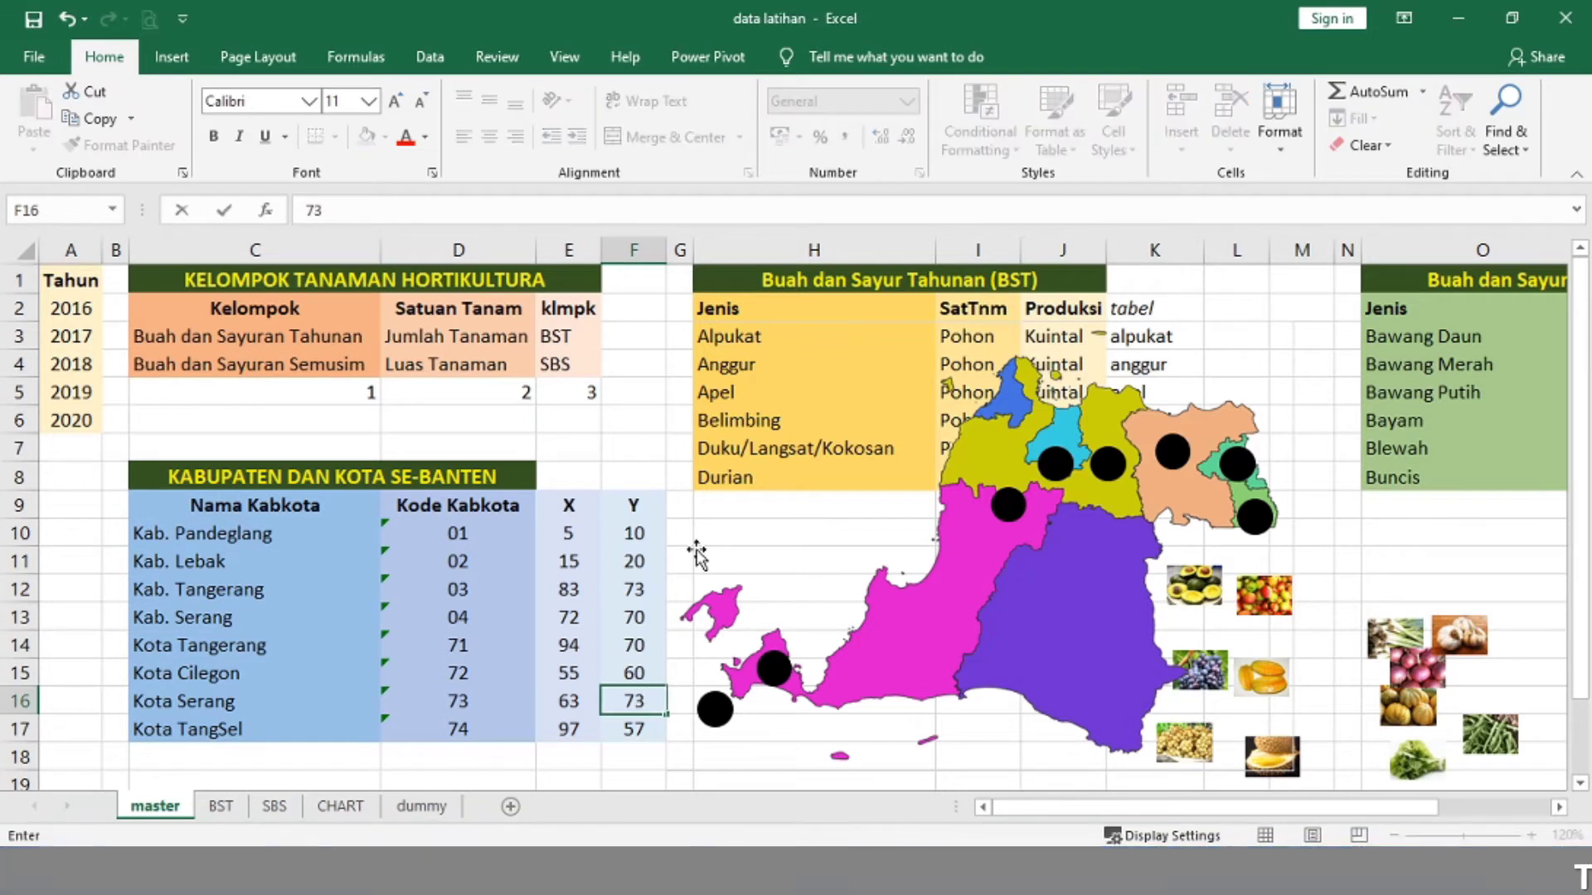
key(Return)
key(Up)
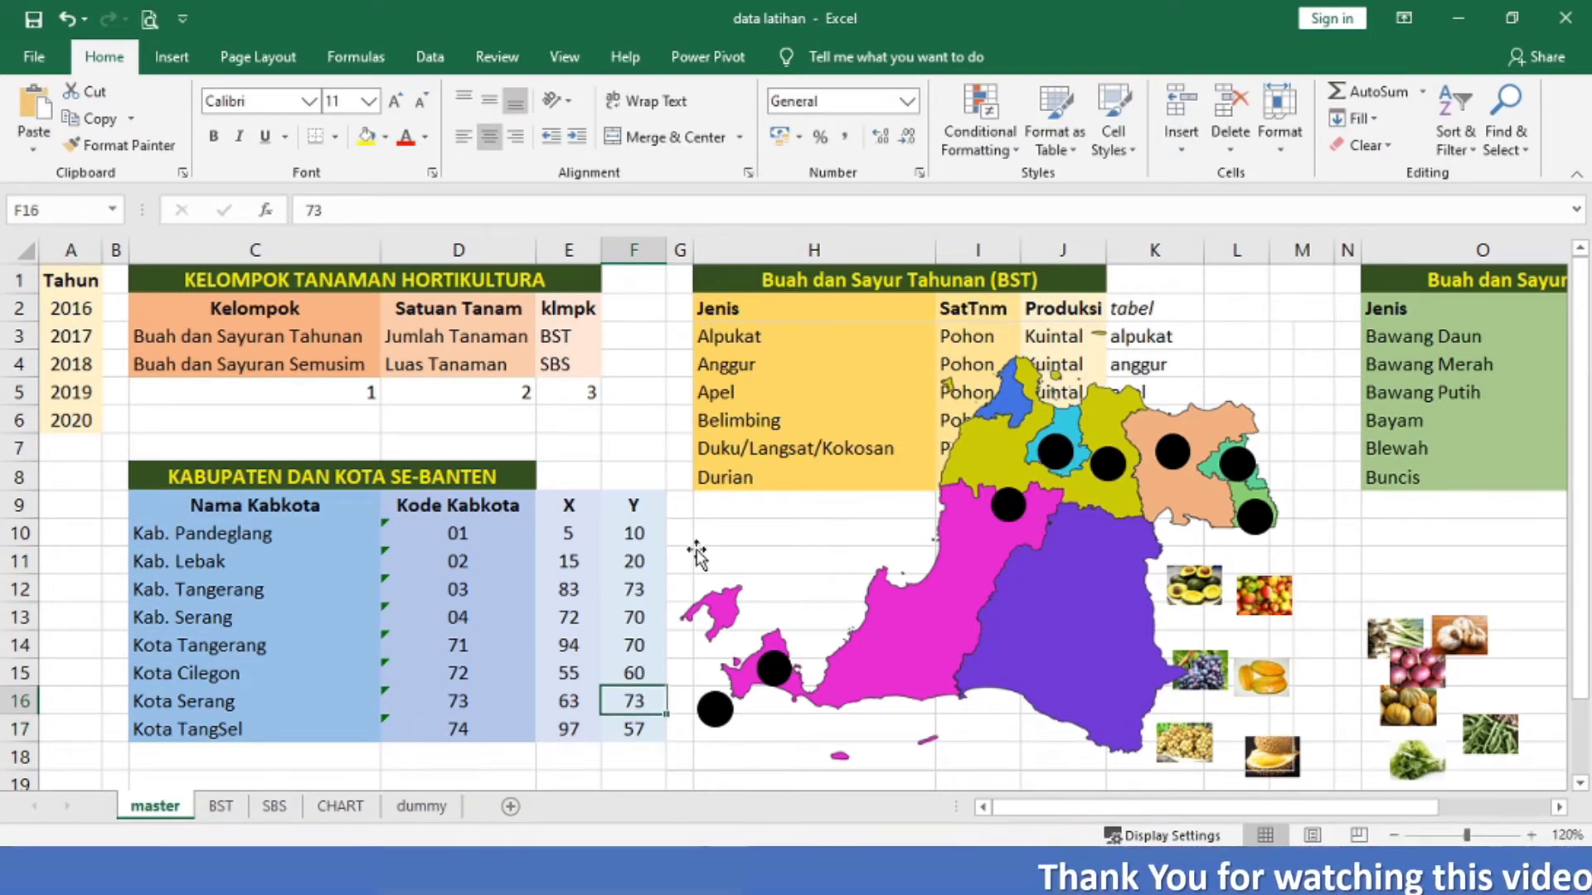
text(75)
key(Return)
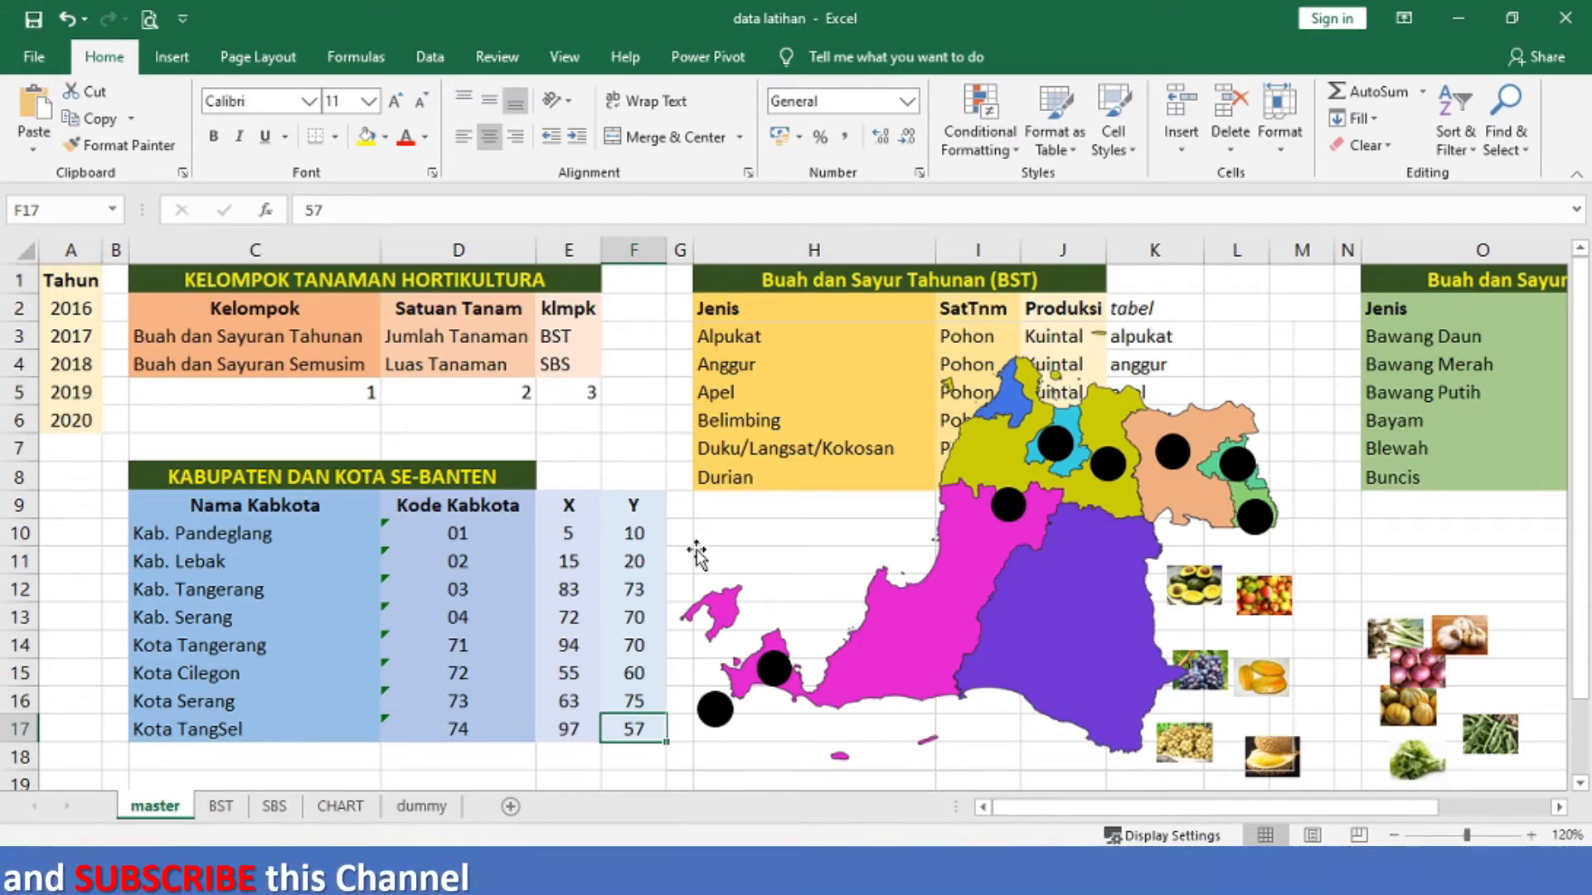
Step: Adjust Kota Cilegon's X coordinate on the master sheet, trying 60 and 45 and finishing with 50
key(Up)
key(Up)
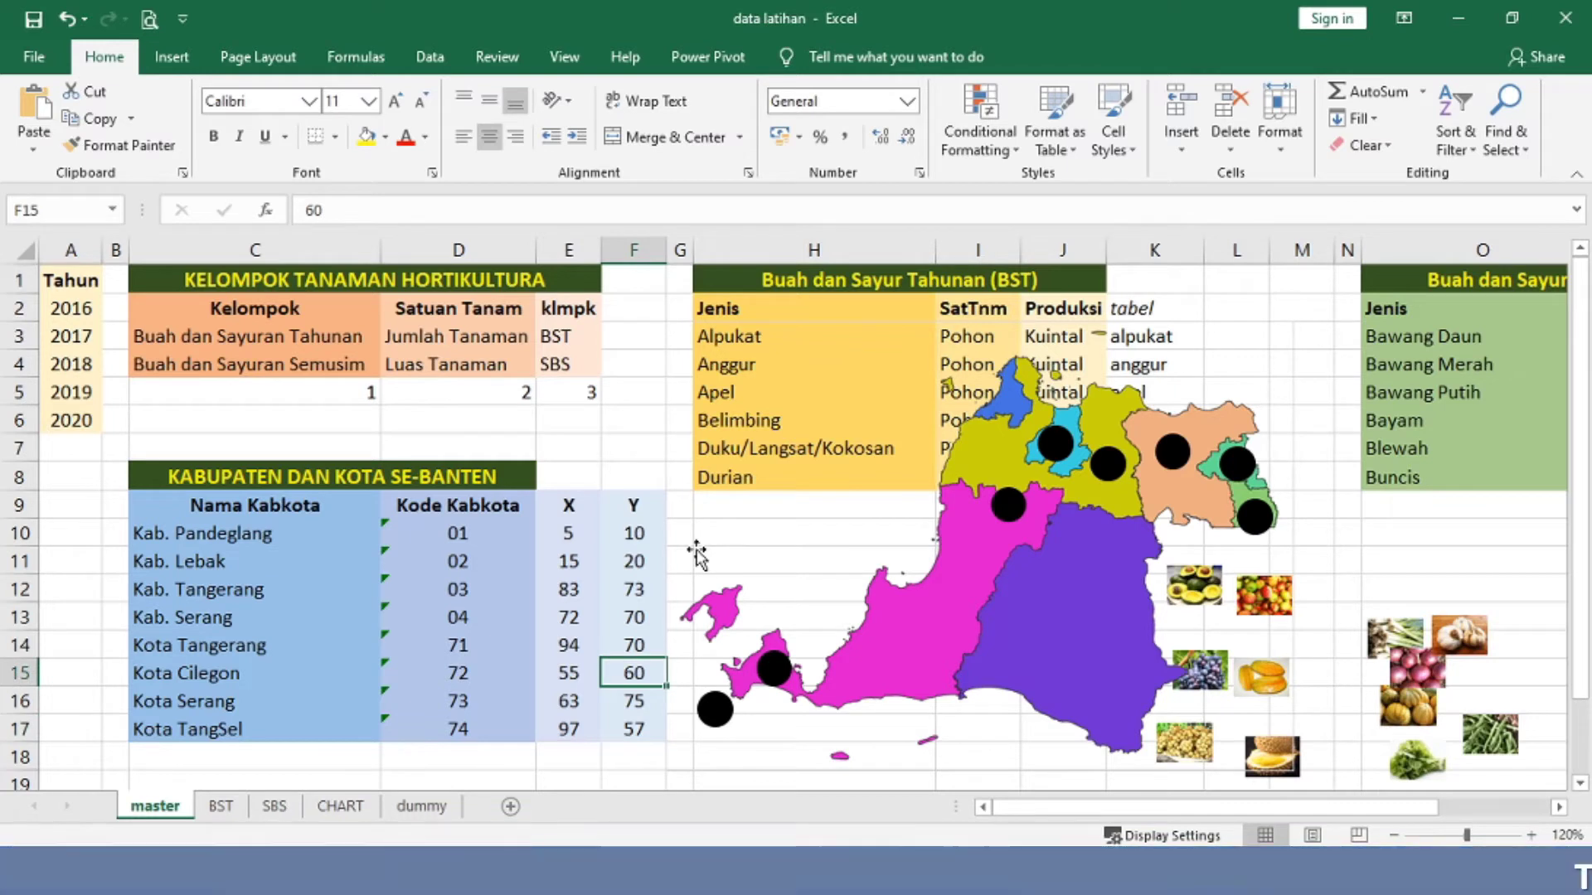
key(Left)
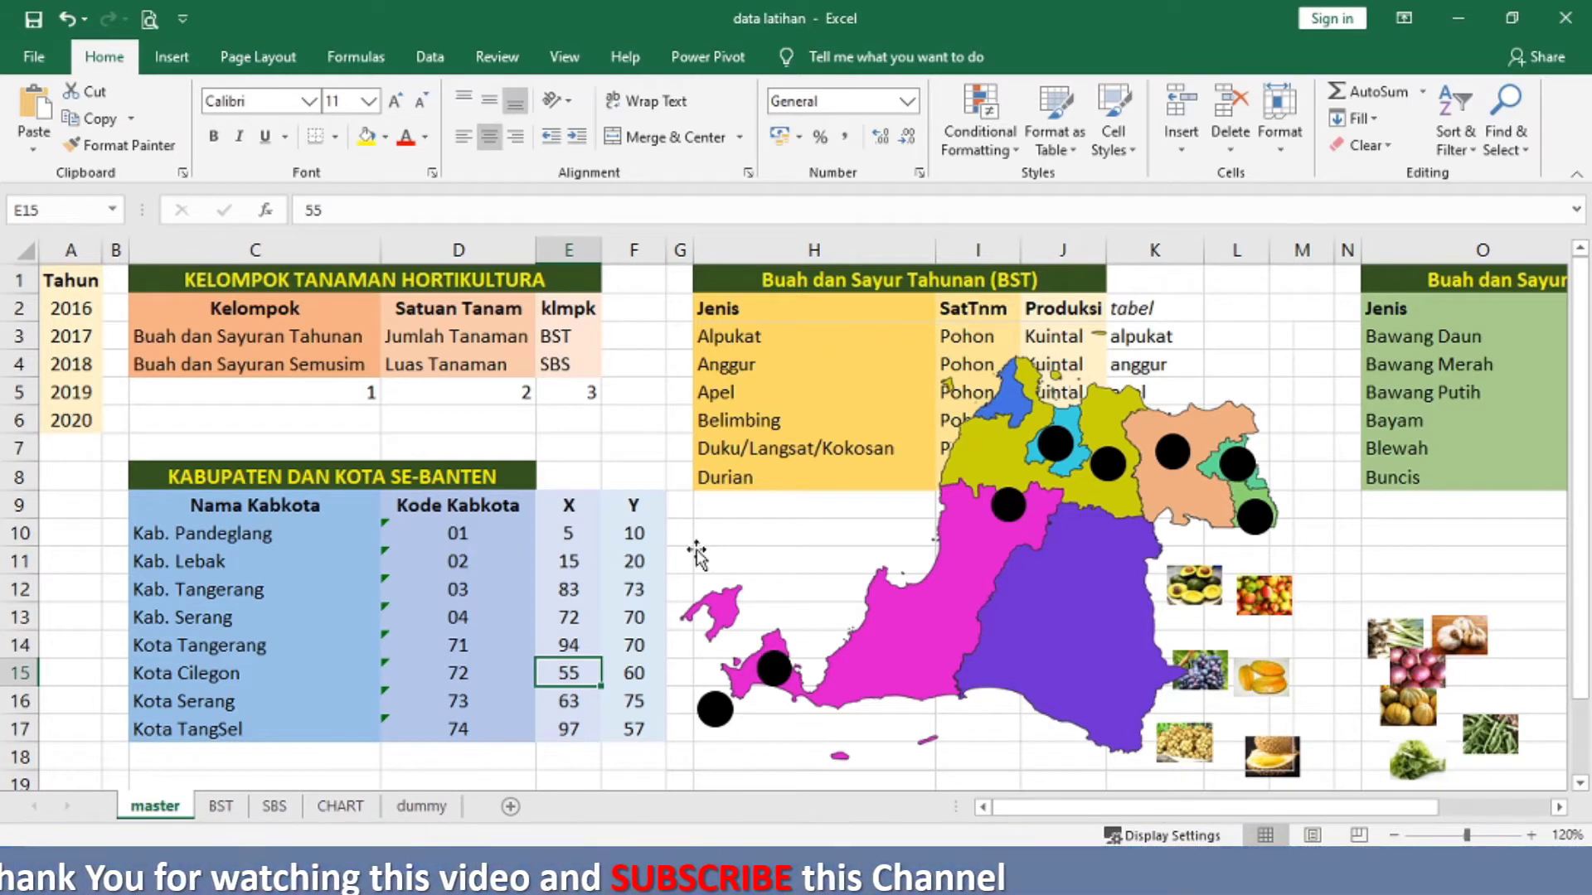
text(60)
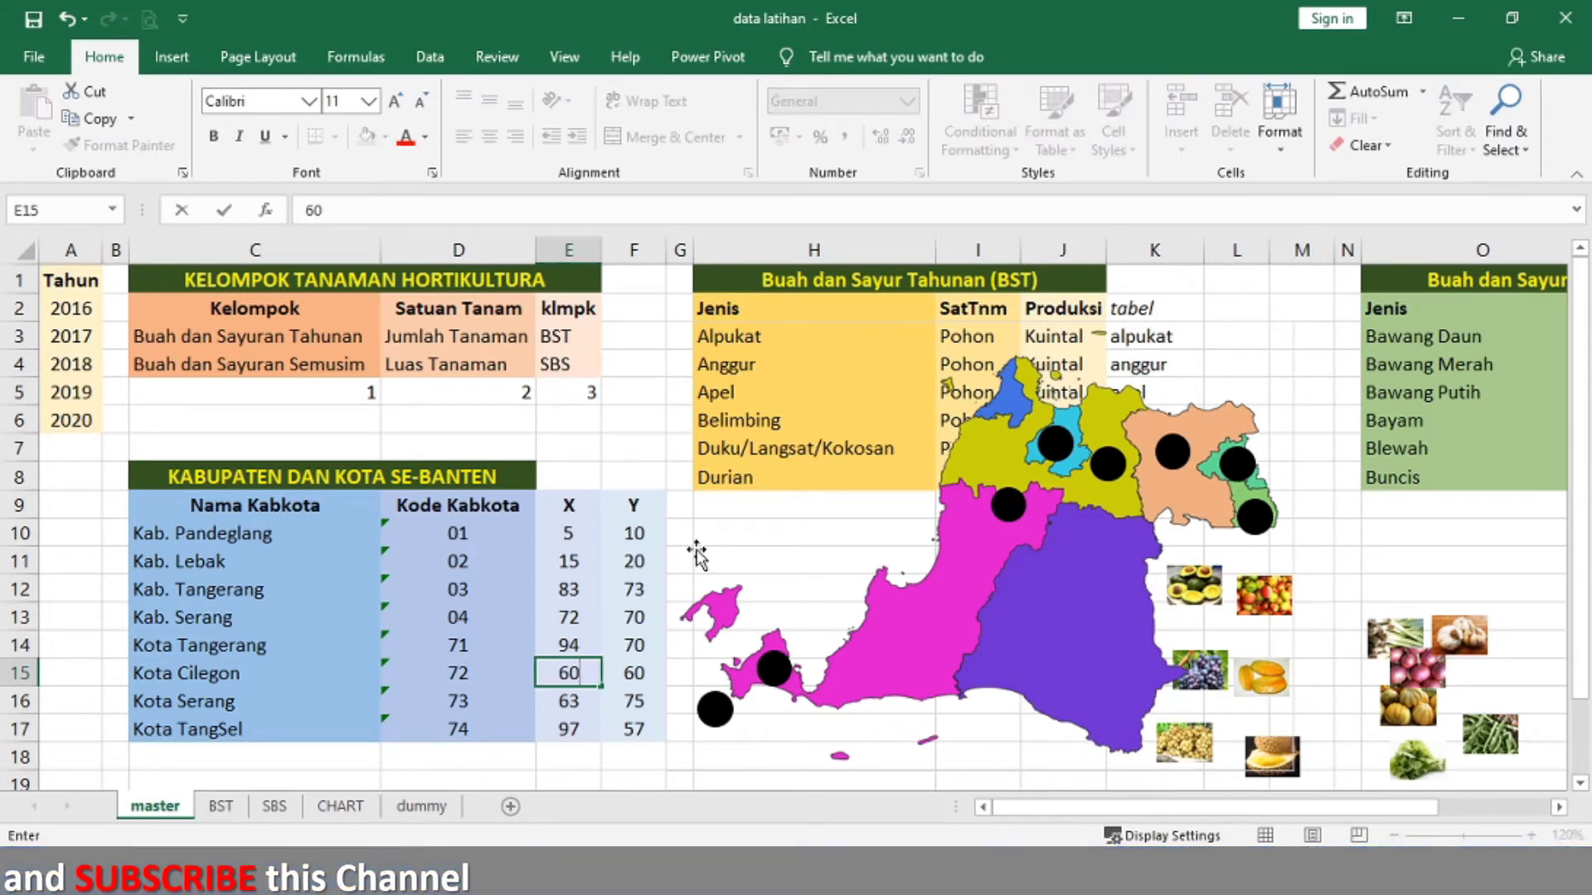
key(Return)
key(Up)
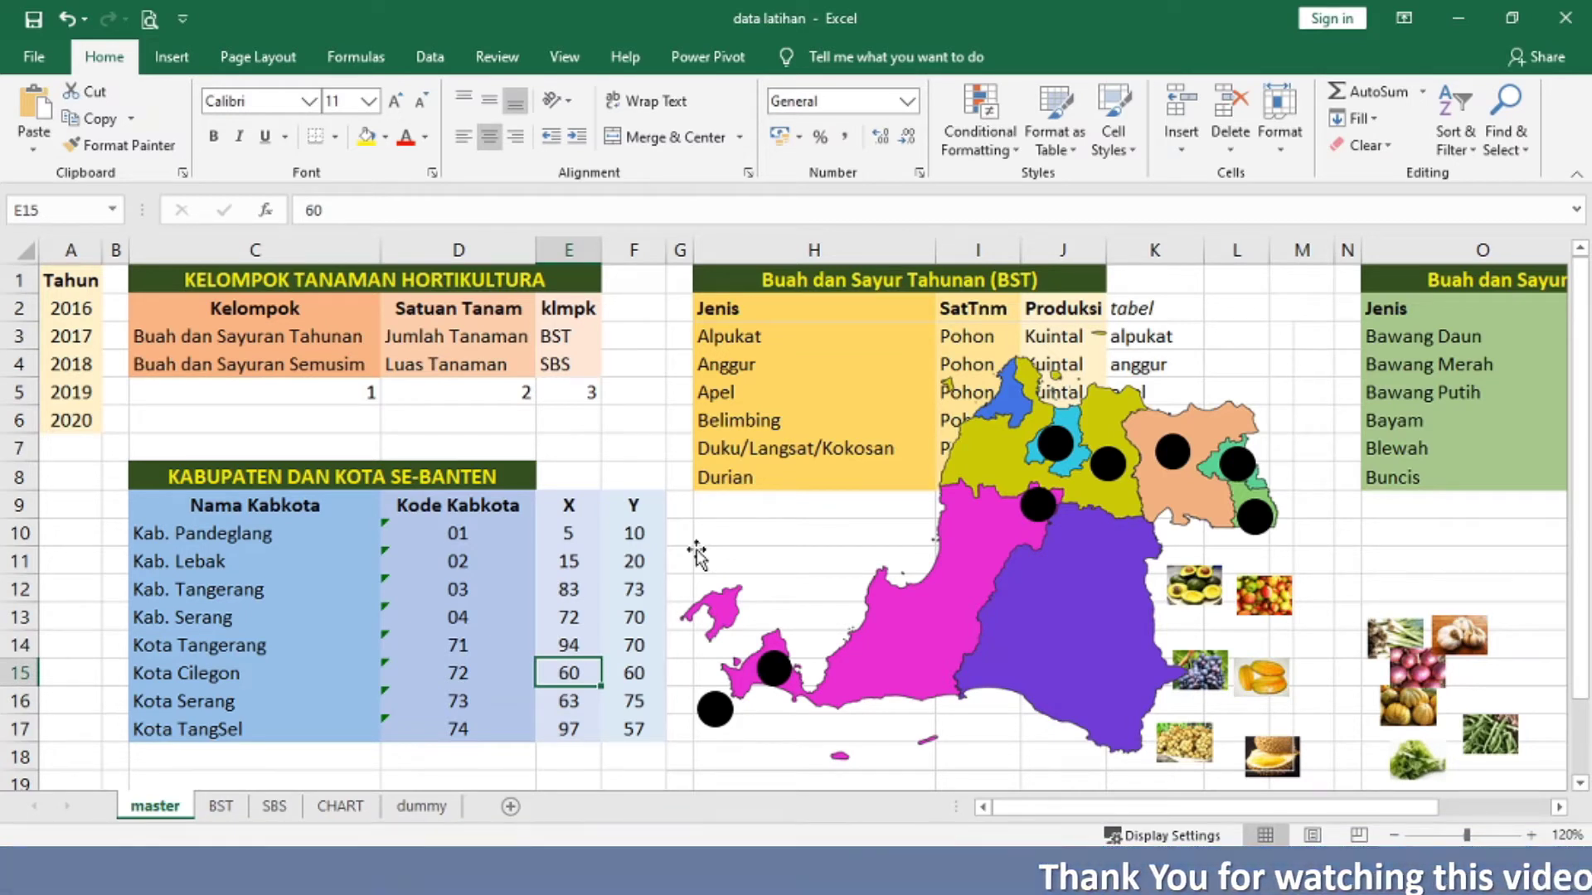
text(45)
key(Return)
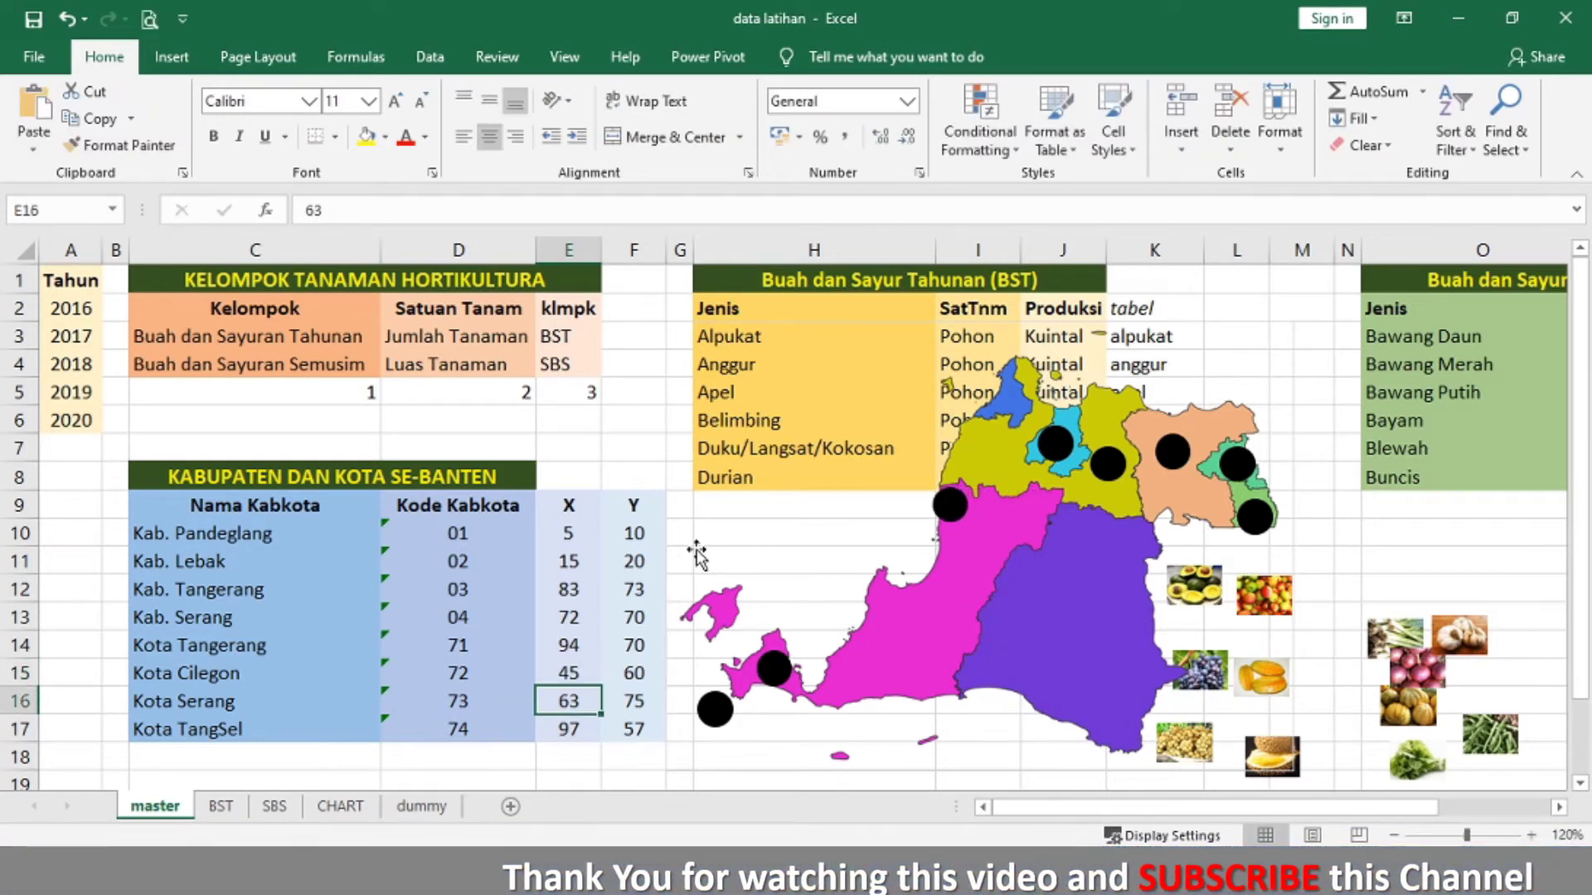
key(Up)
text(50)
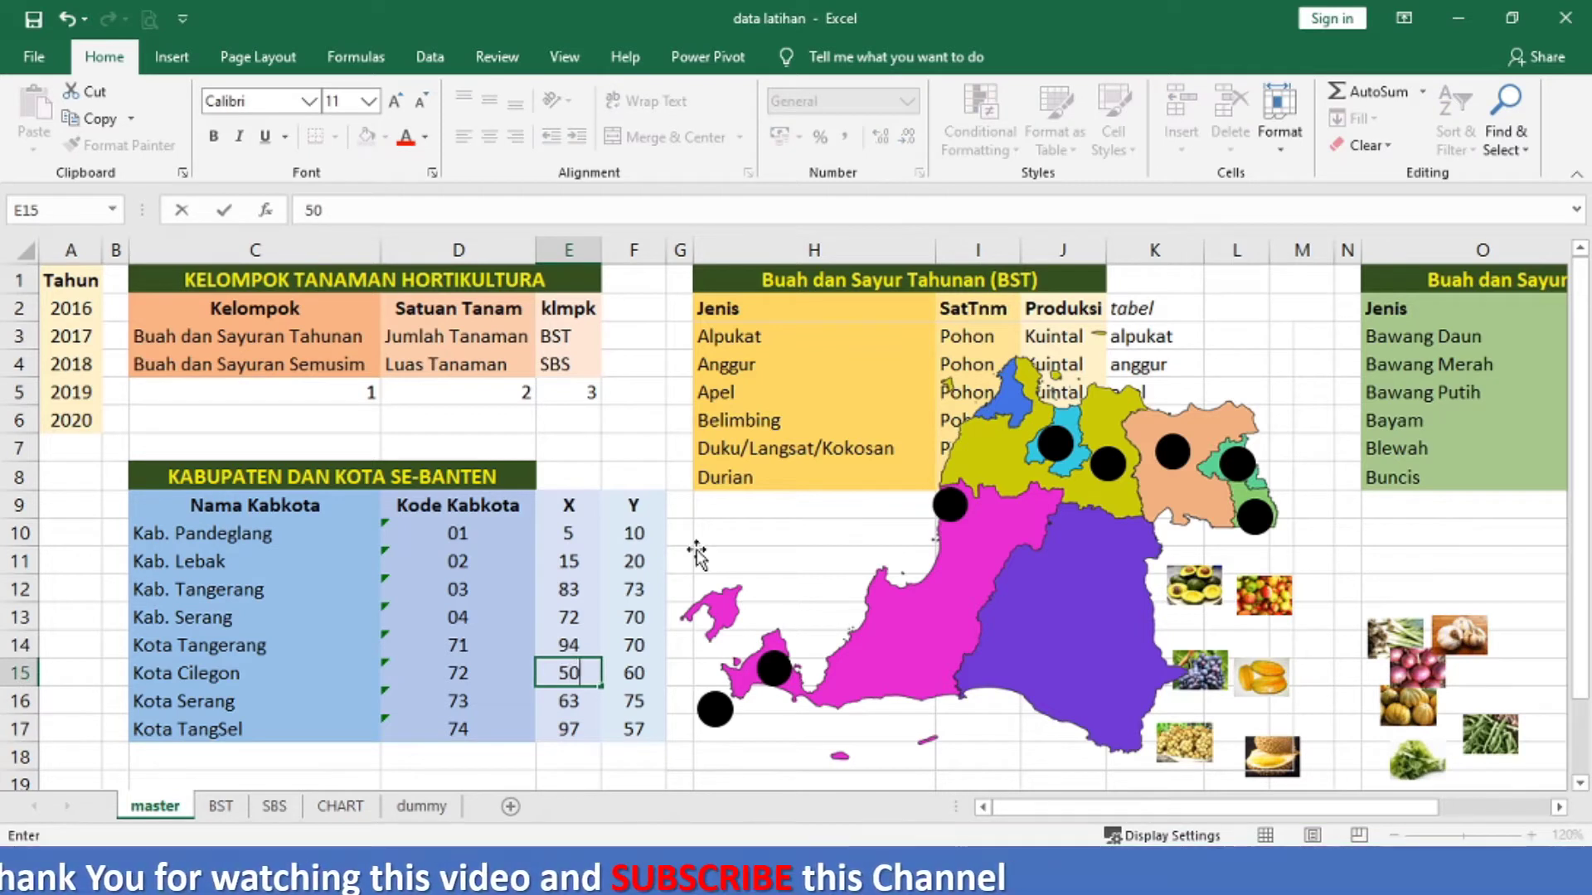
key(Return)
key(Up)
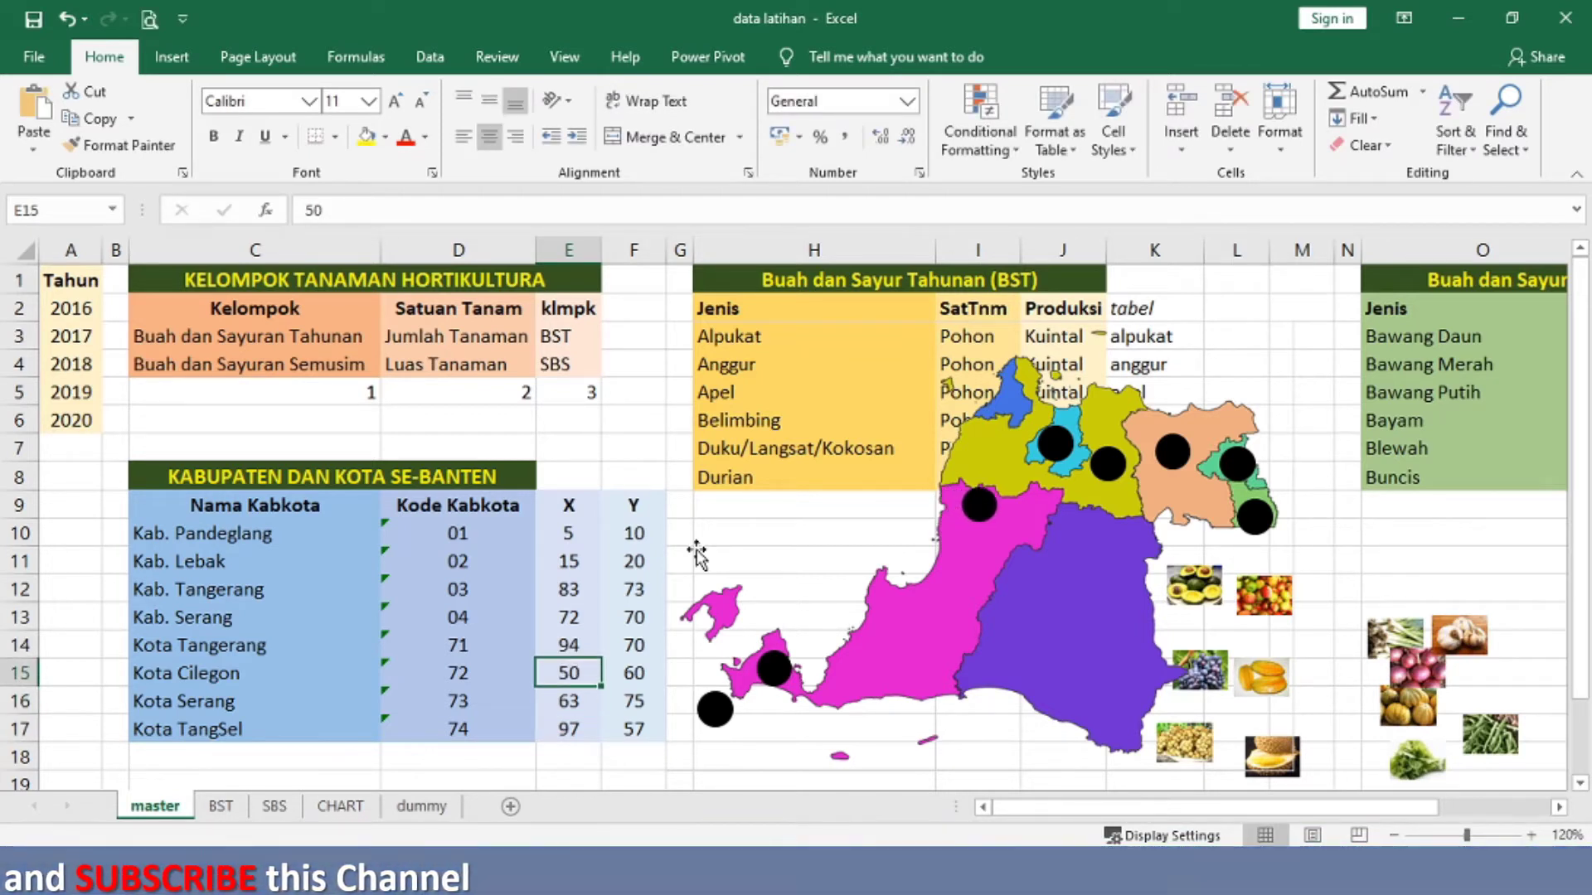
Step: Try an X value of 52 for Kota Cilegon in the Banten coordinates table
text(52)
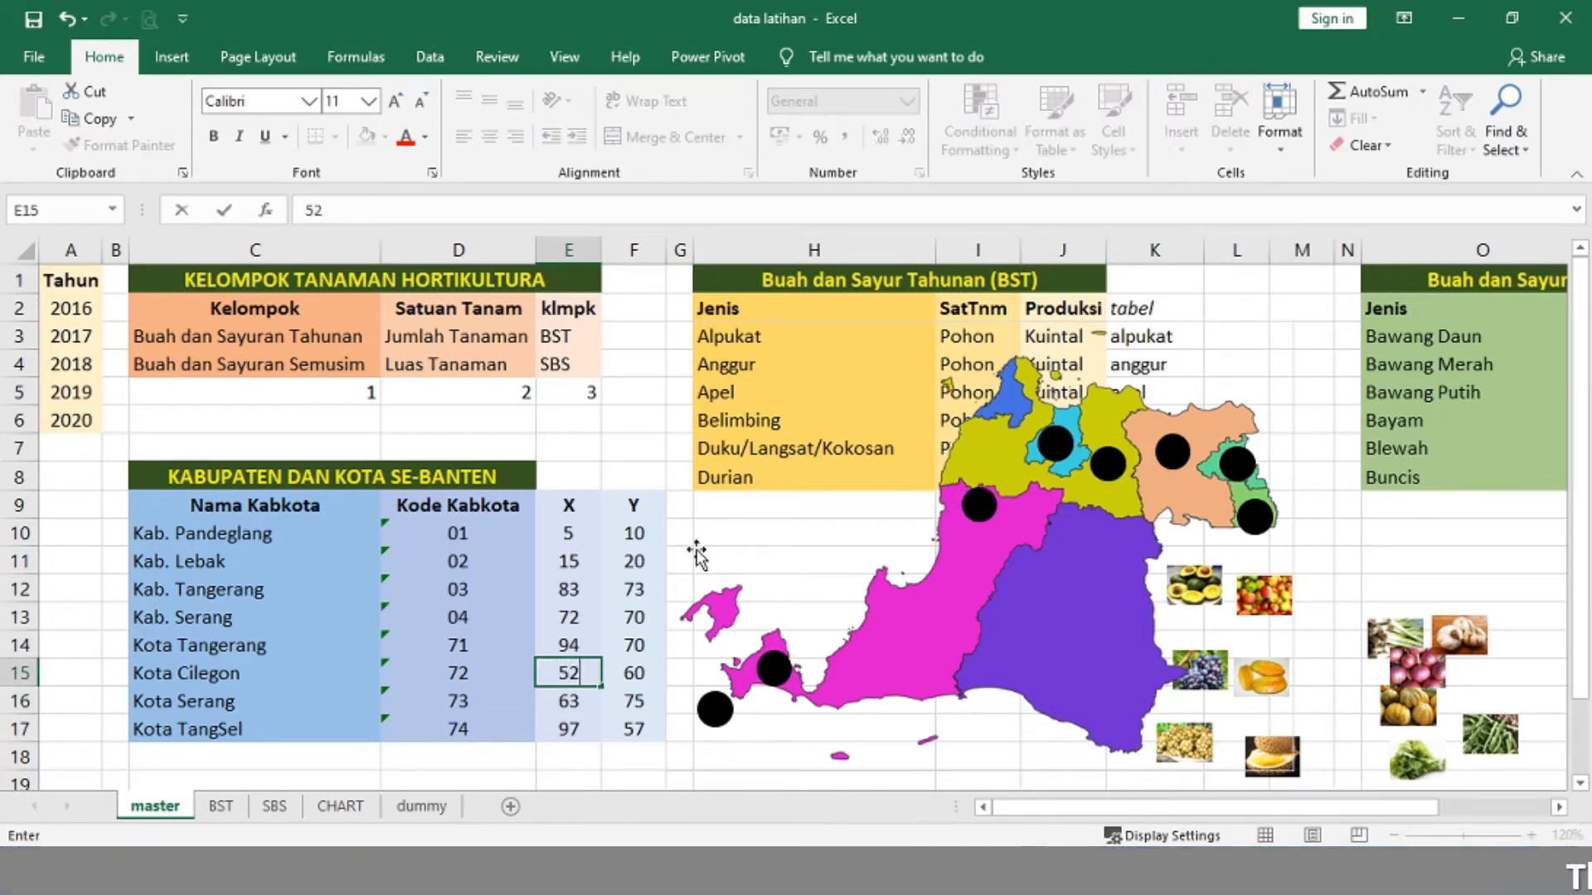
key(Return)
key(Up)
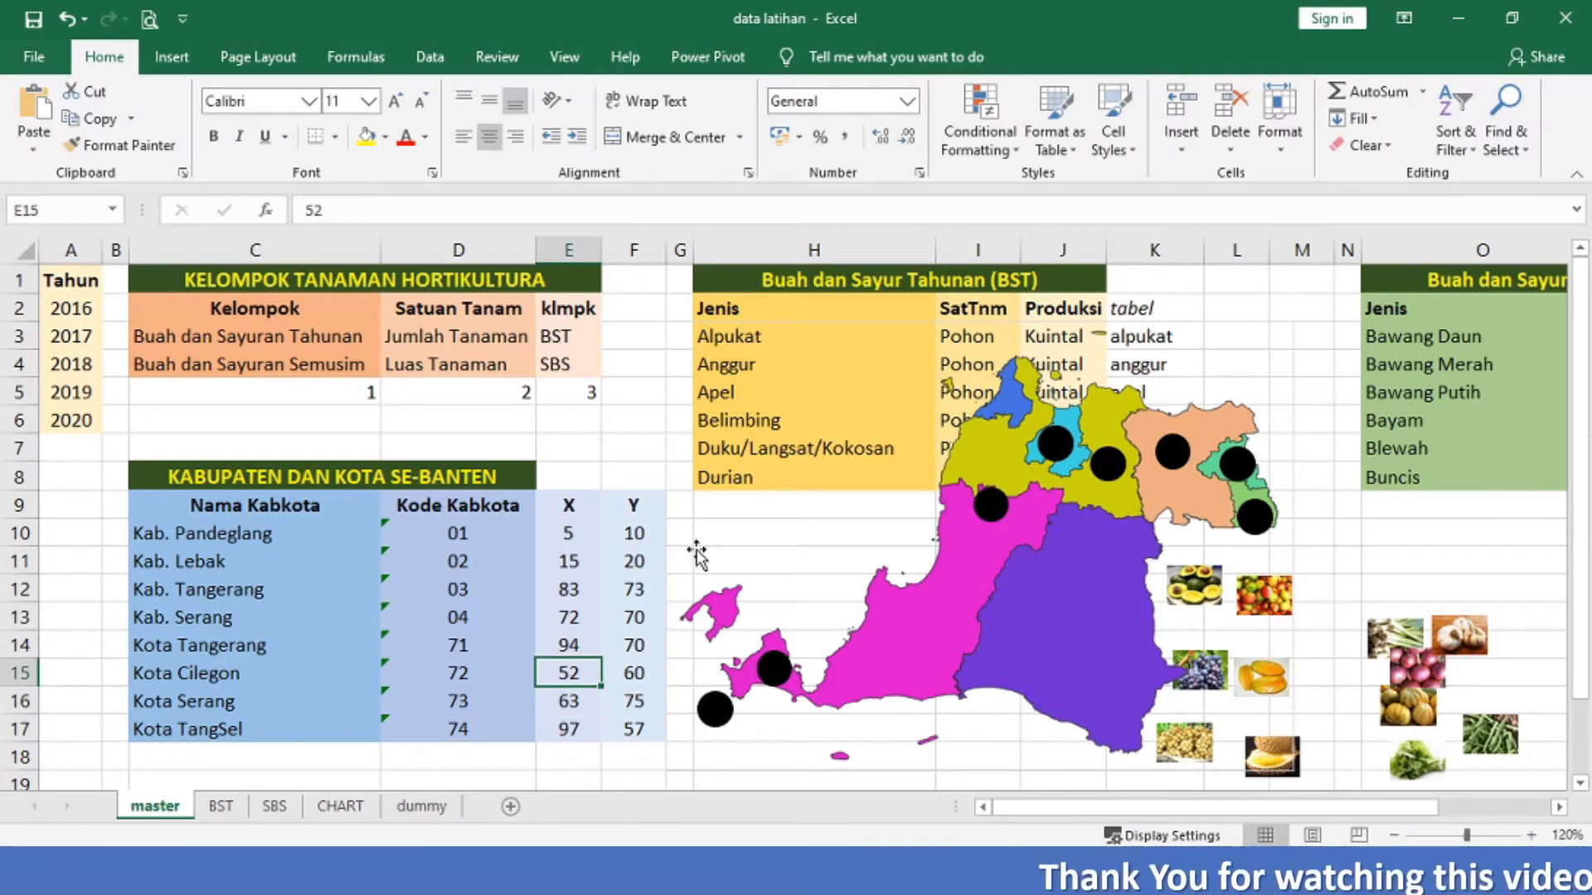
Step: Try Y values of 77 and 80 for Kota Cilegon to raise its bubble on the map
key(Right)
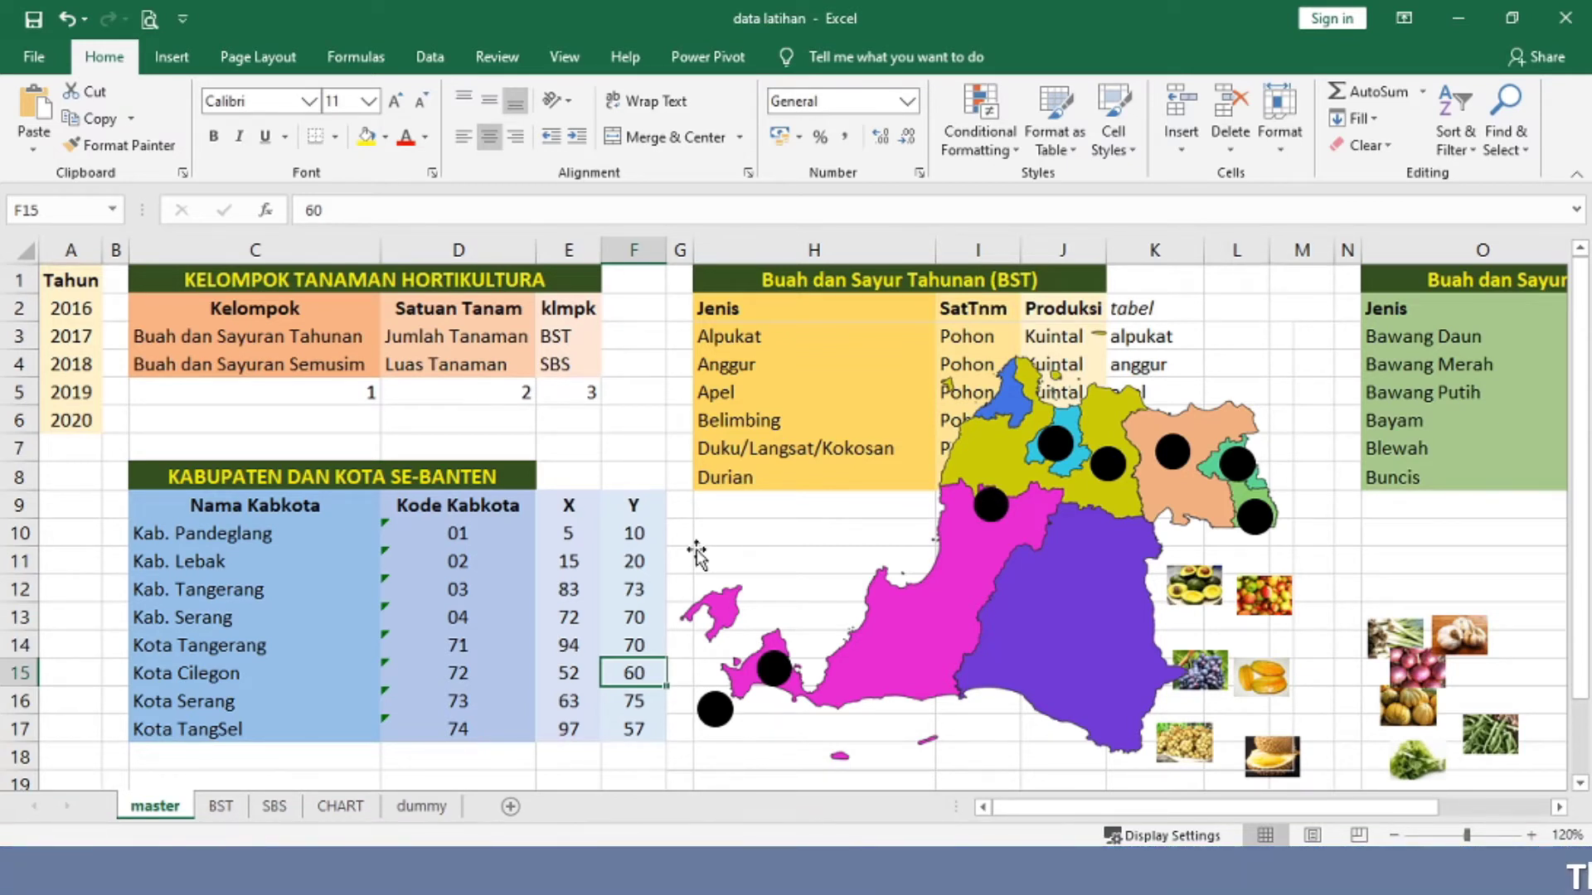
text(77)
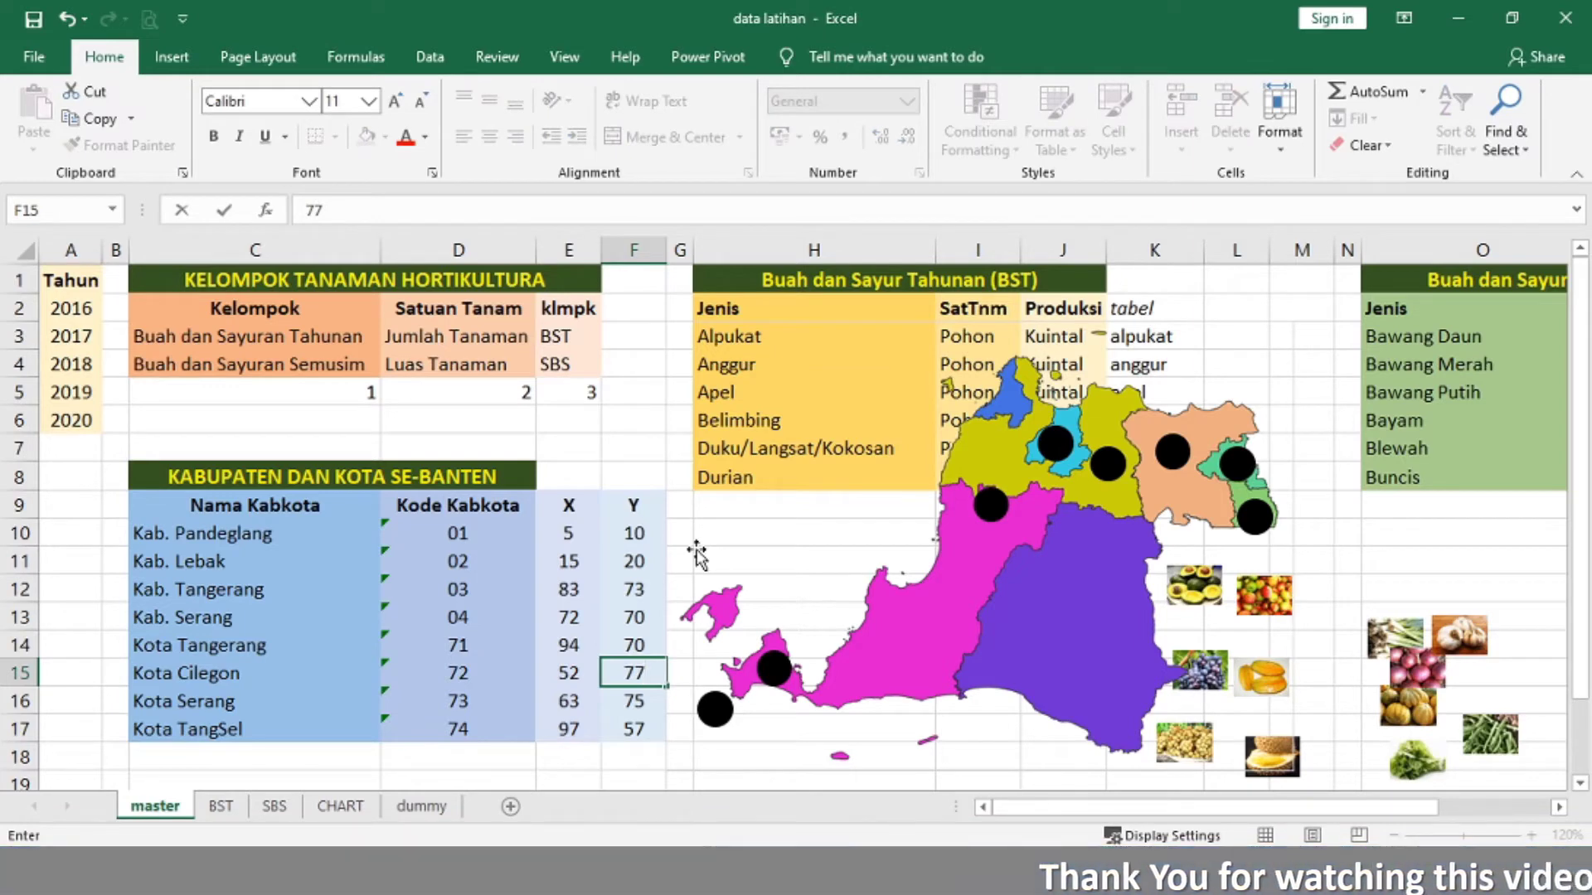
key(Return)
key(Up)
text(80)
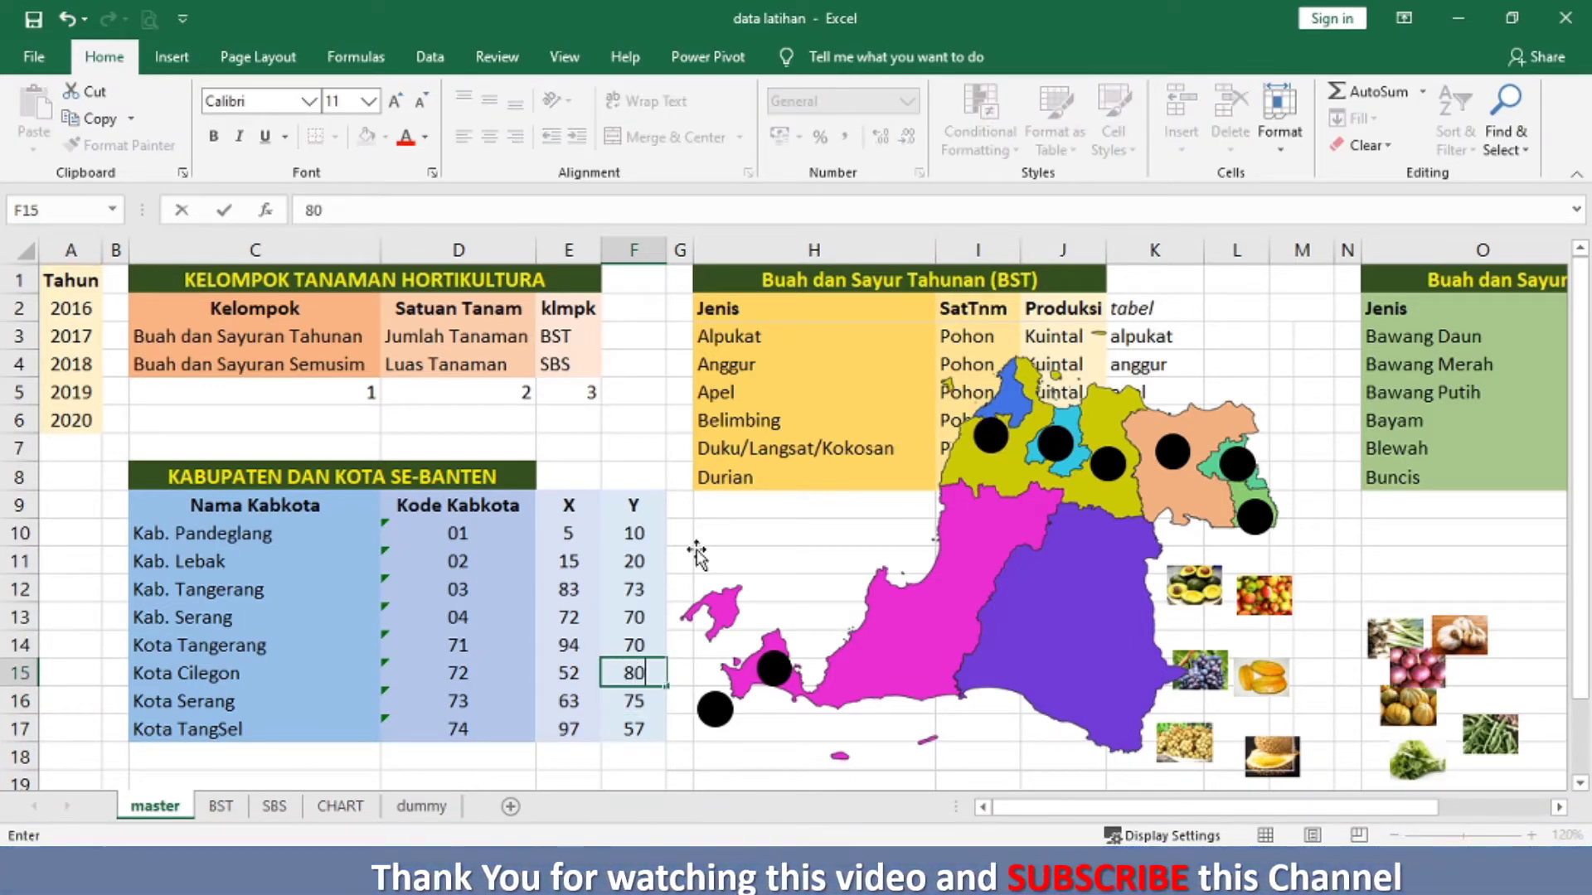
key(Return)
Step: Try Y values of 85 and 87 for Kota Cilegon, and settle on 88
key(Up)
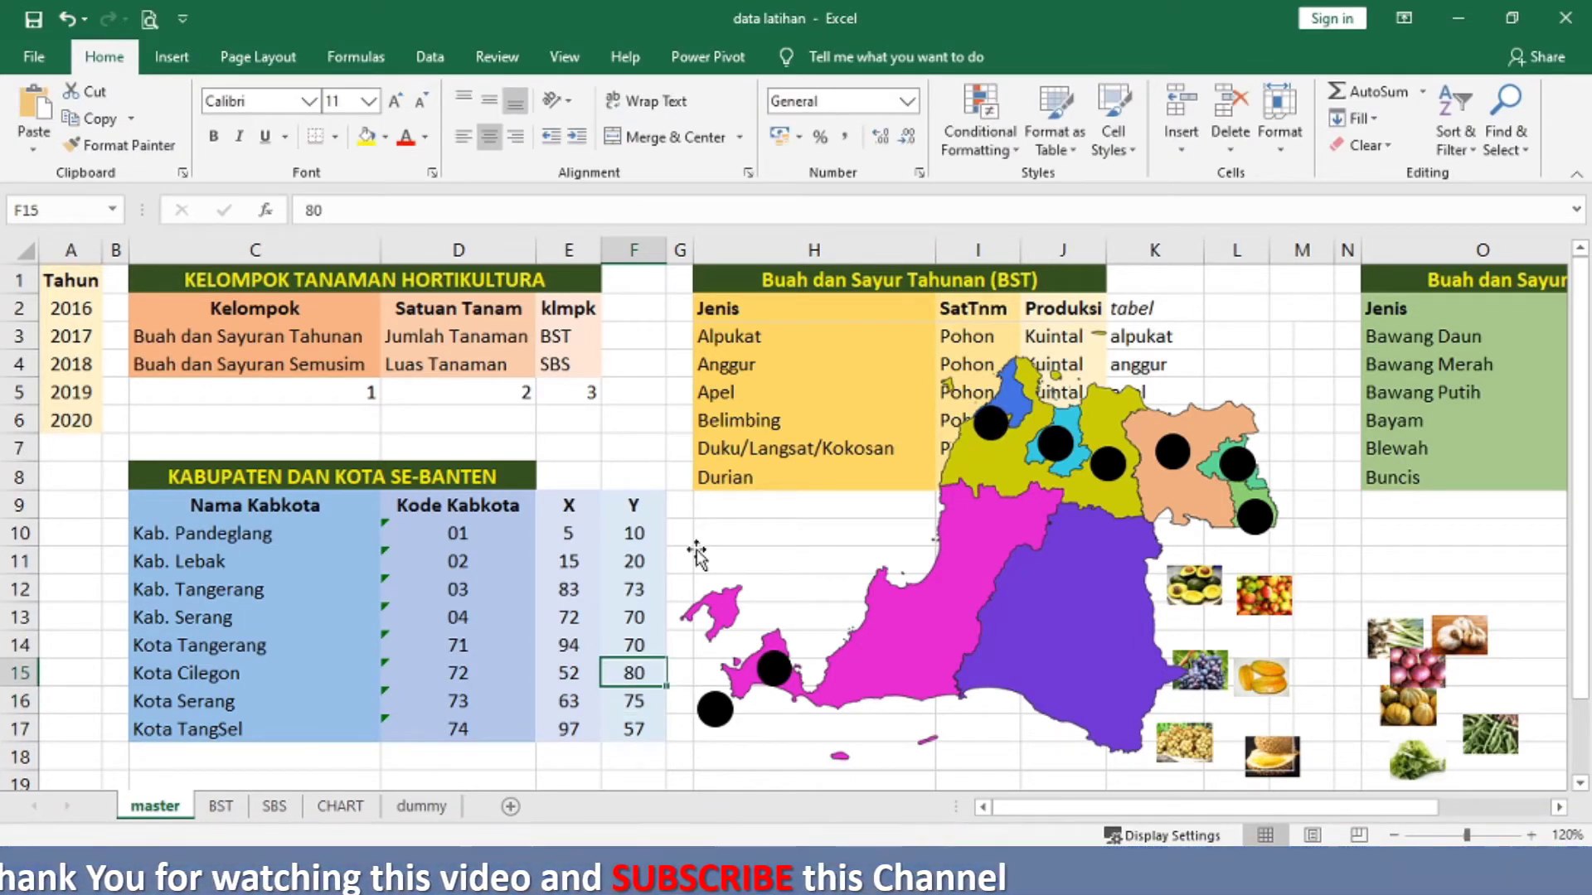
text(85)
key(Return)
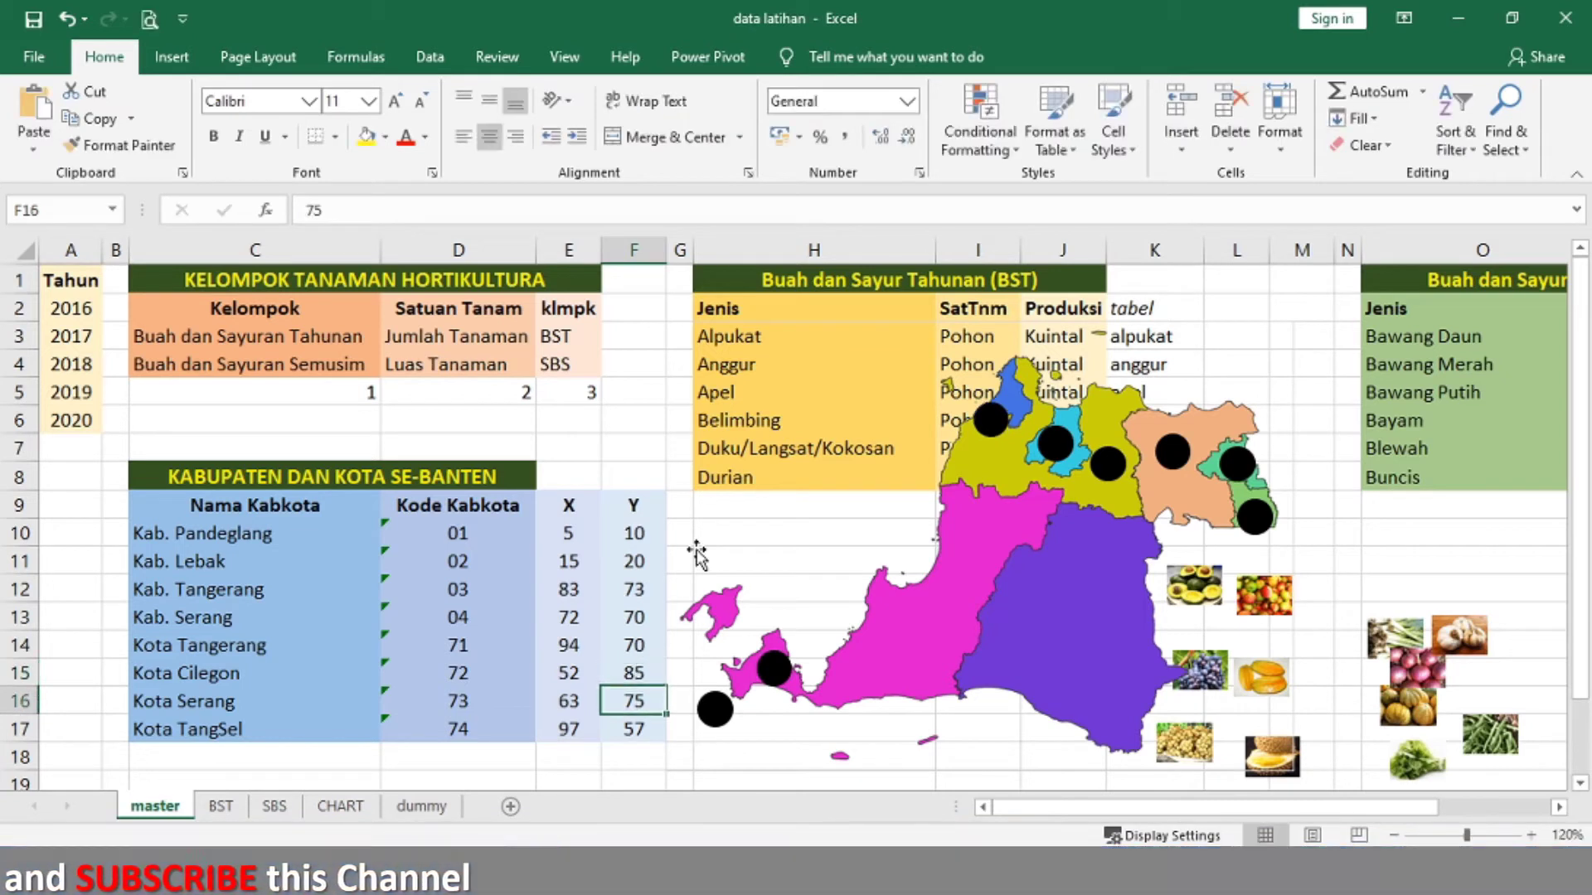
key(Up)
text(87)
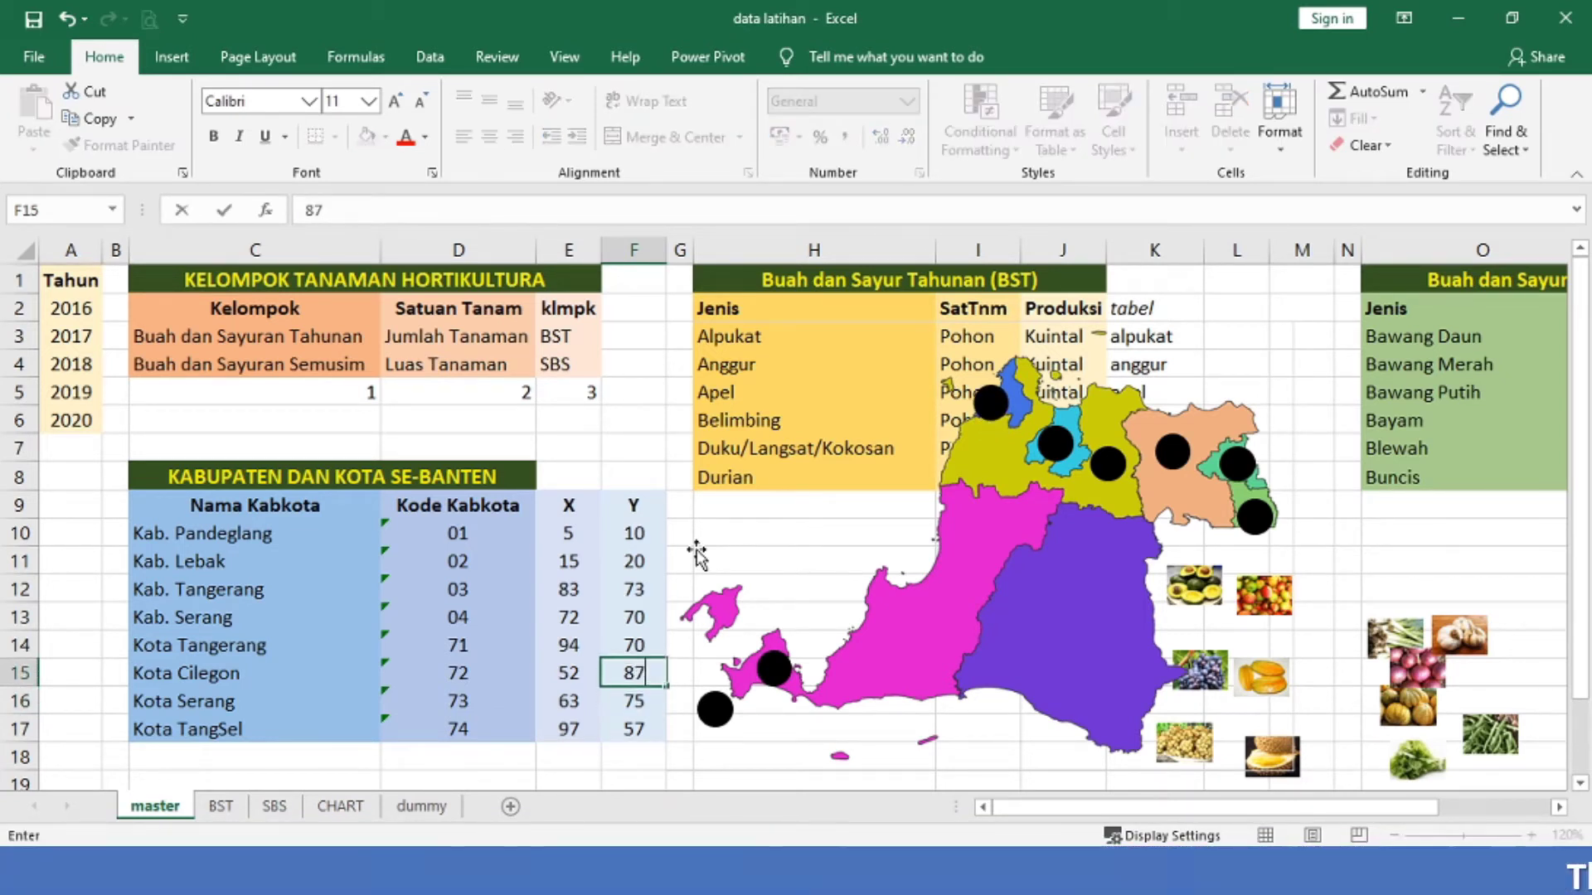
key(Return)
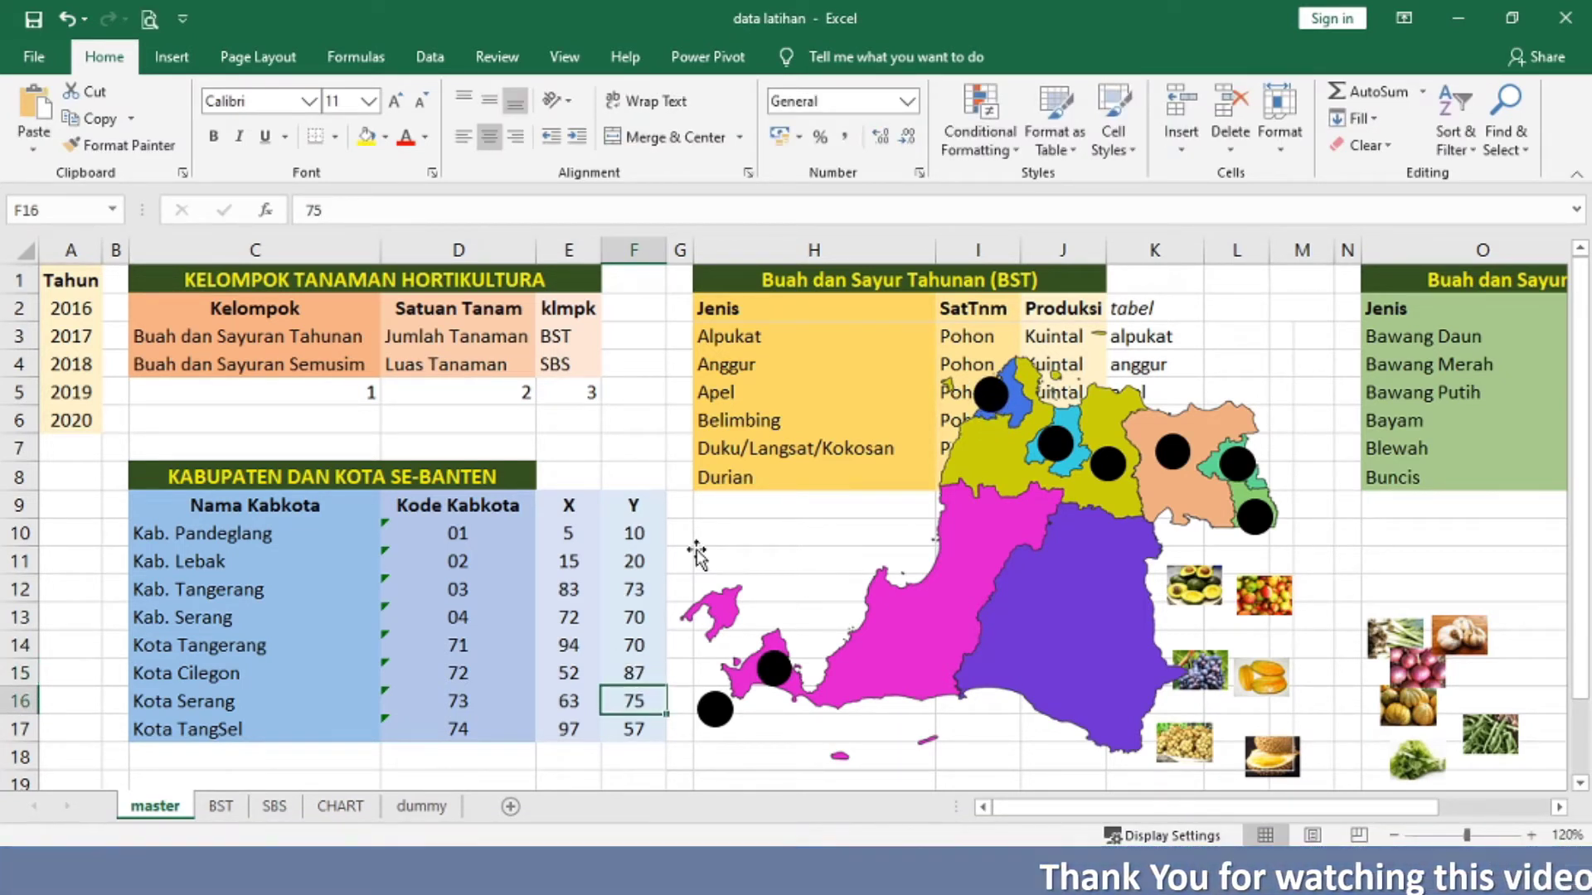
key(Up)
text(88)
key(Return)
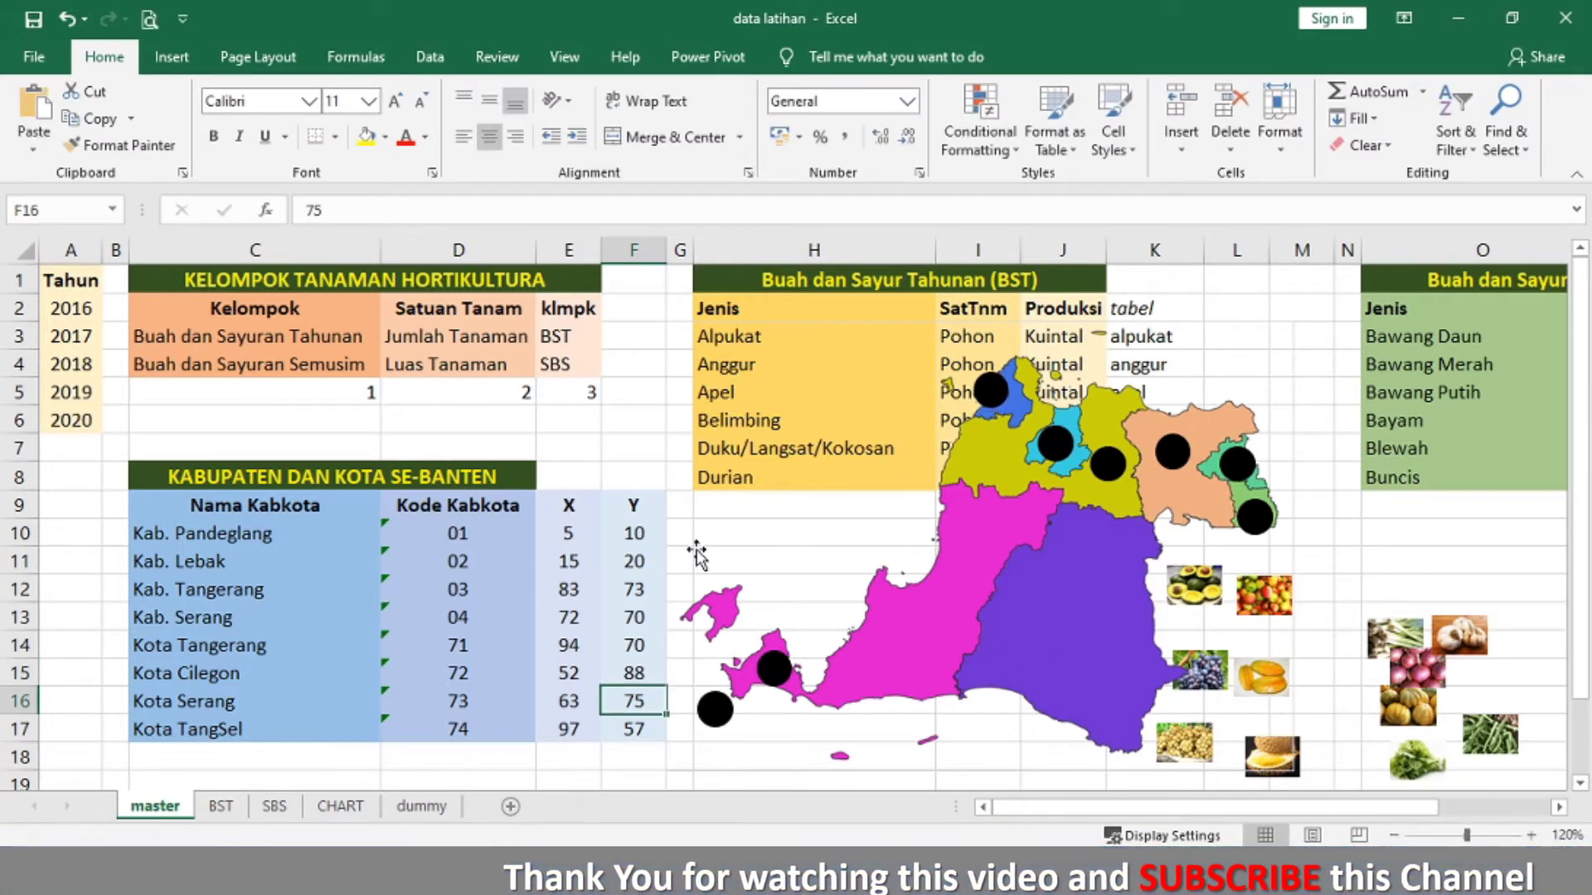
Step: Set Kota Cilegon's X value to 53 to shift its bubble slightly right on the map
key(Up)
key(Left)
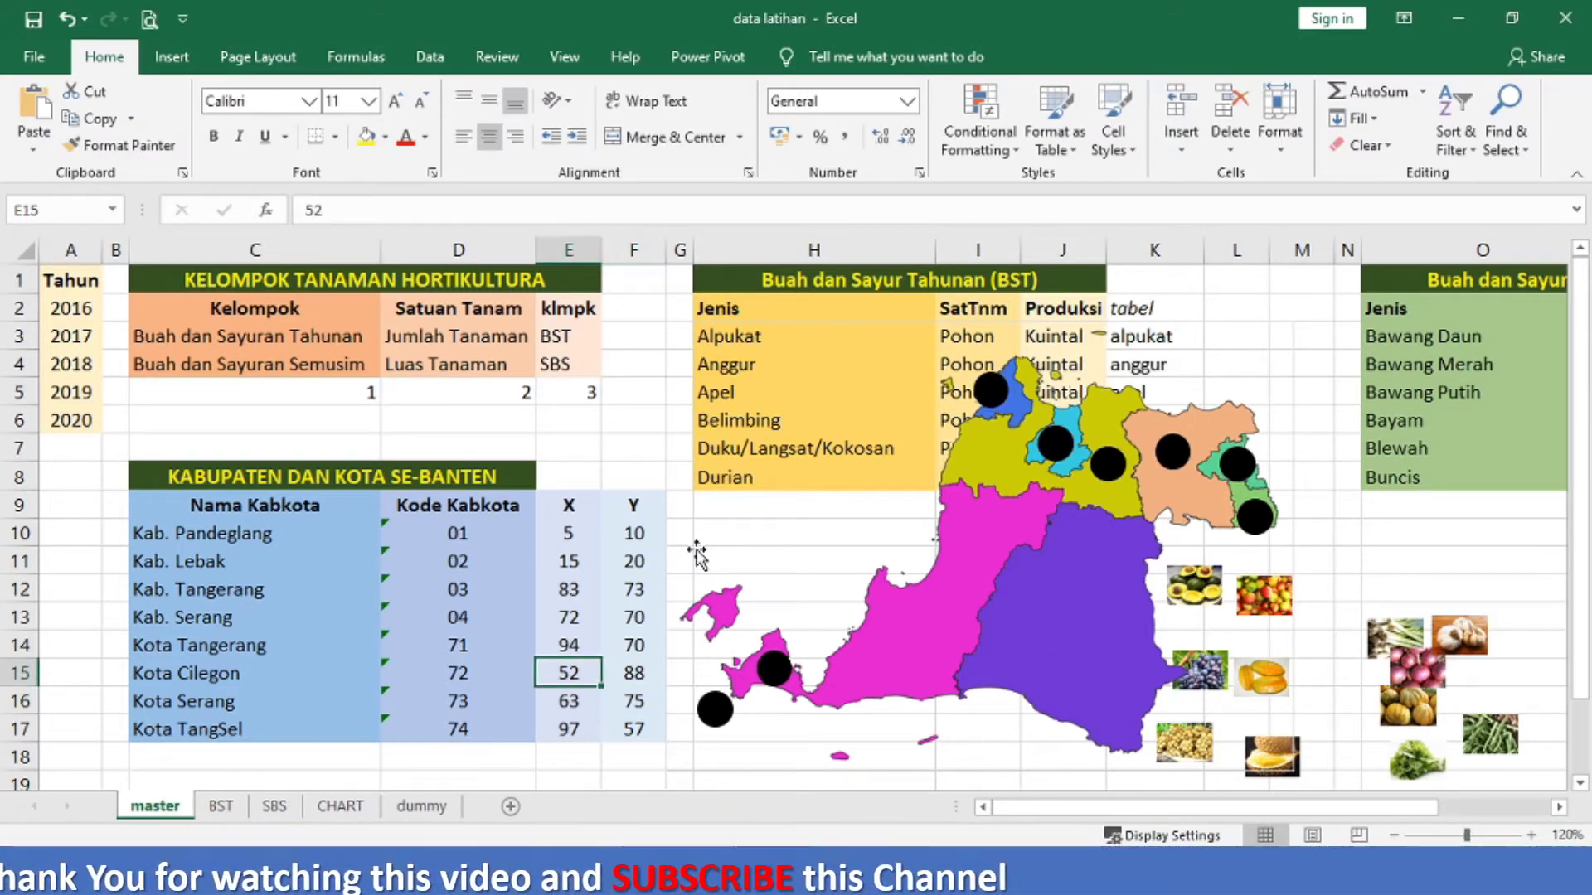
text(5)
key(Return)
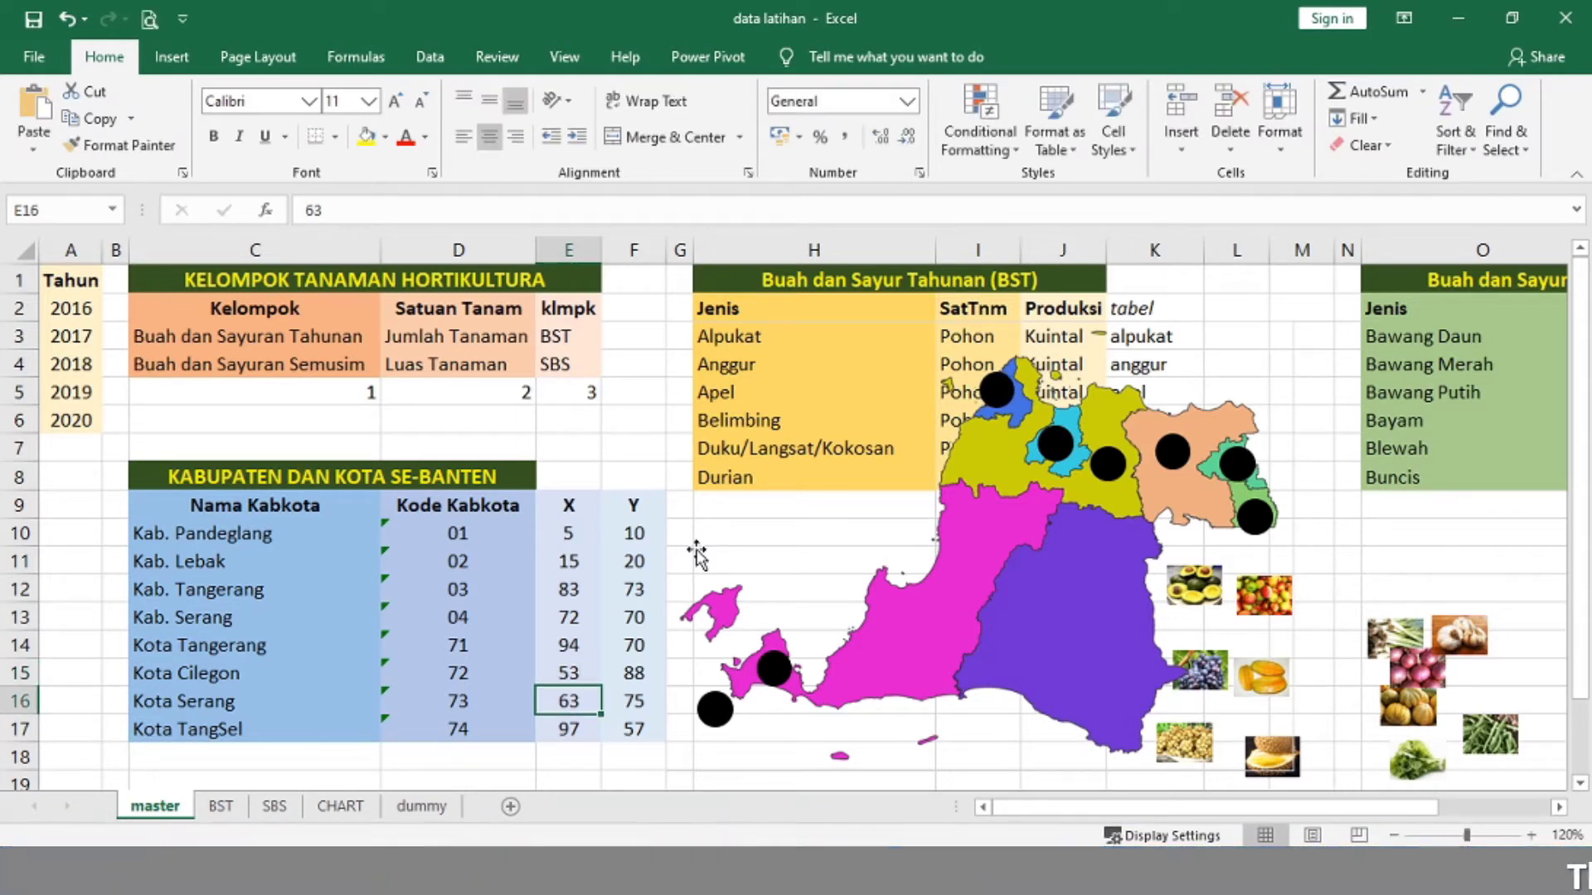
Step: Try an X value of 50 for Kab. Lebak
key(Up)
key(Up)
key(Up)
key(Up)
key(Up)
key(Up)
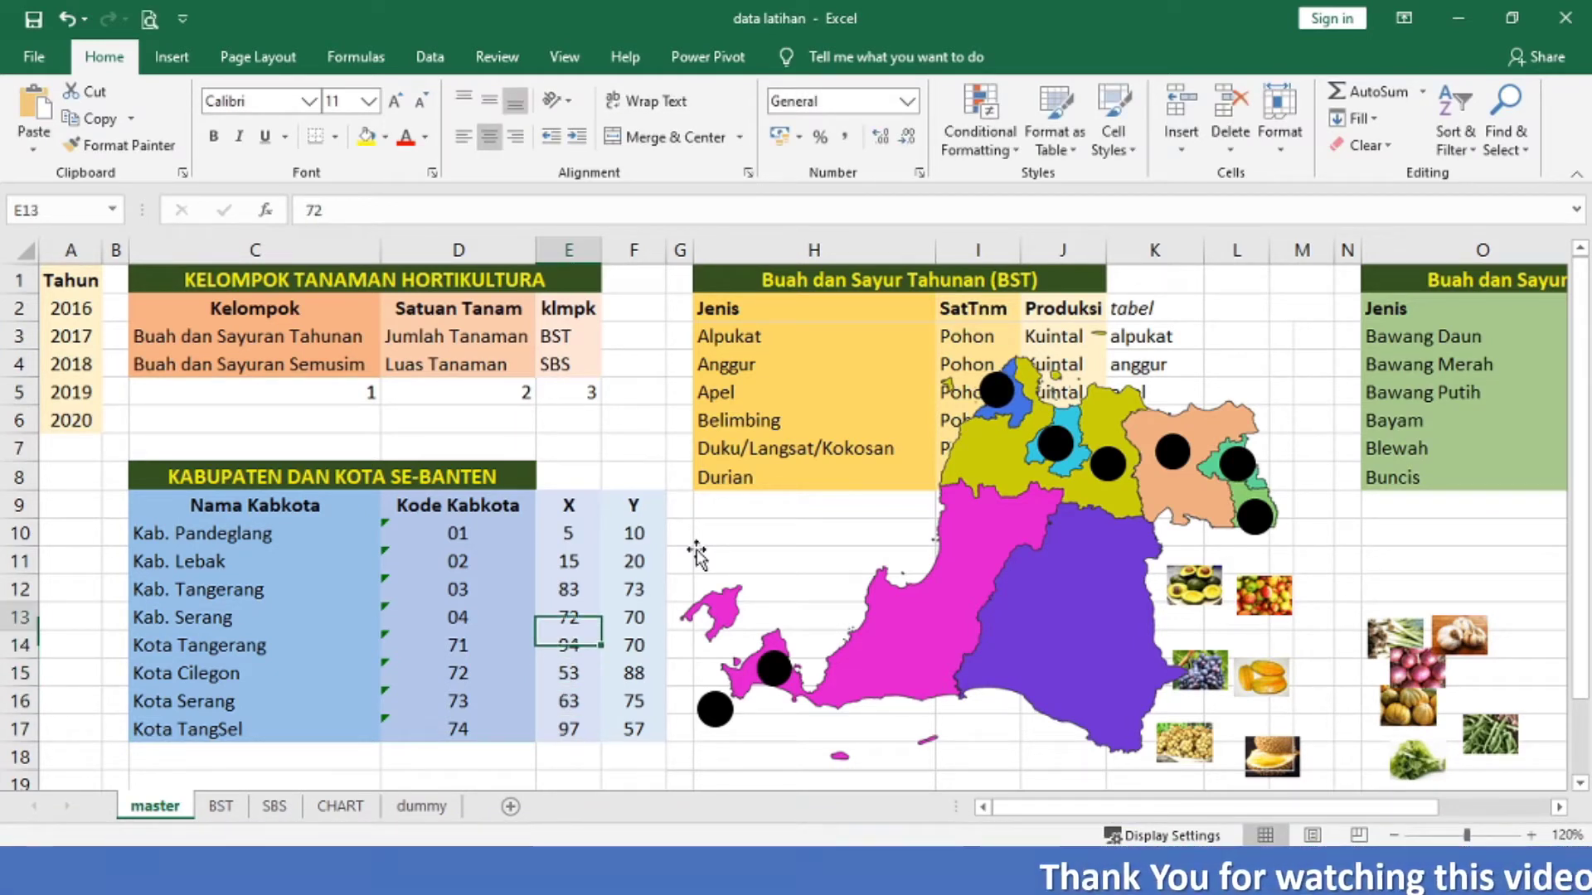
key(Down)
key(Down)
key(Down)
key(Down)
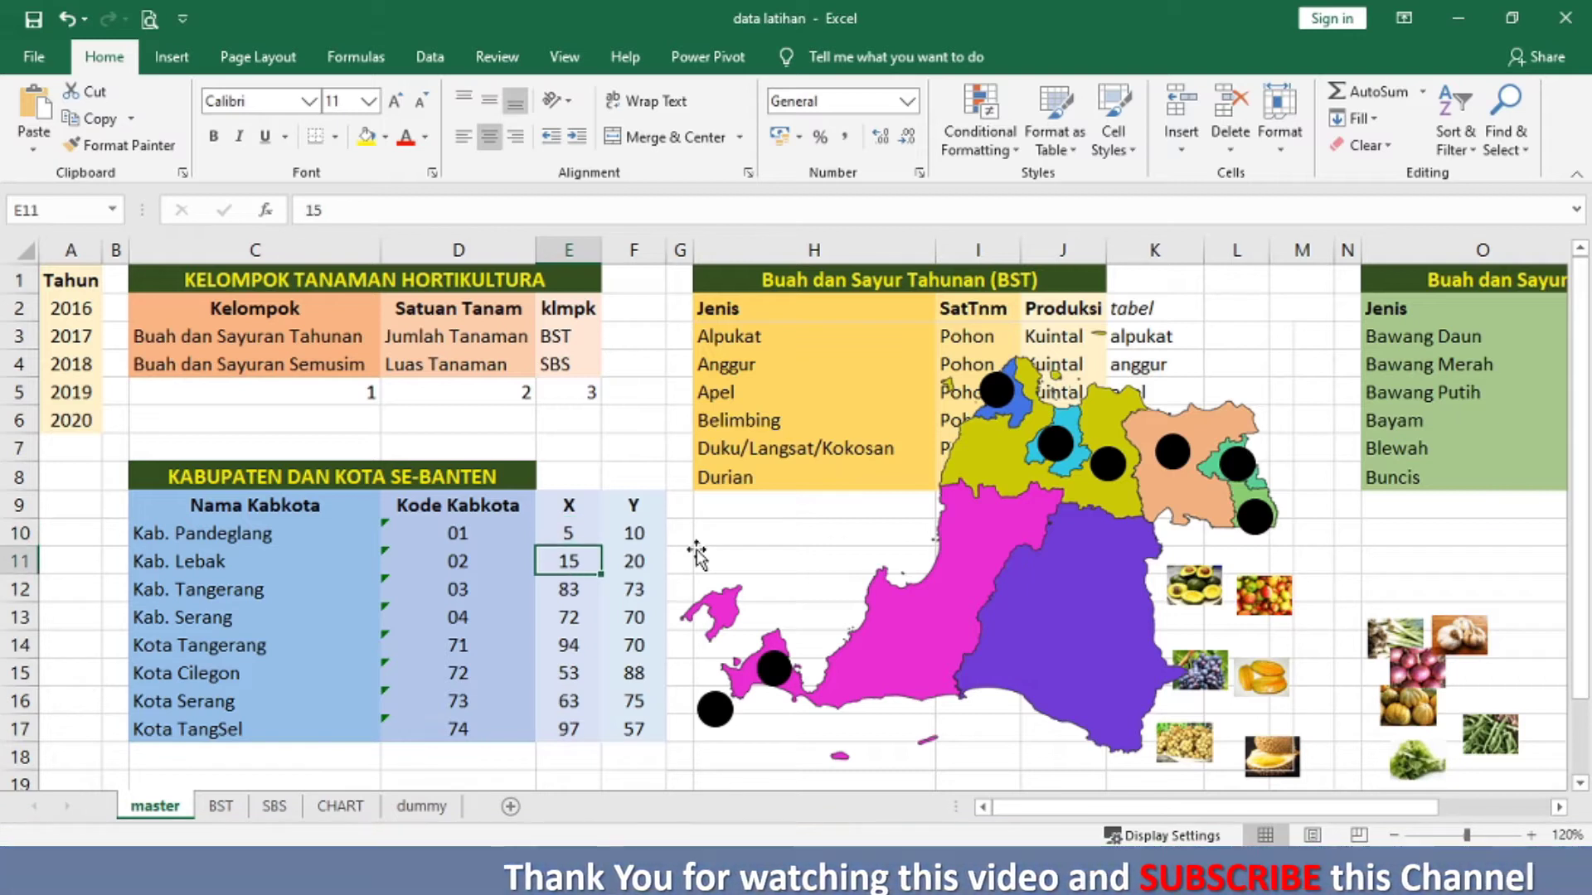
key(Up)
key(Up)
key(Up)
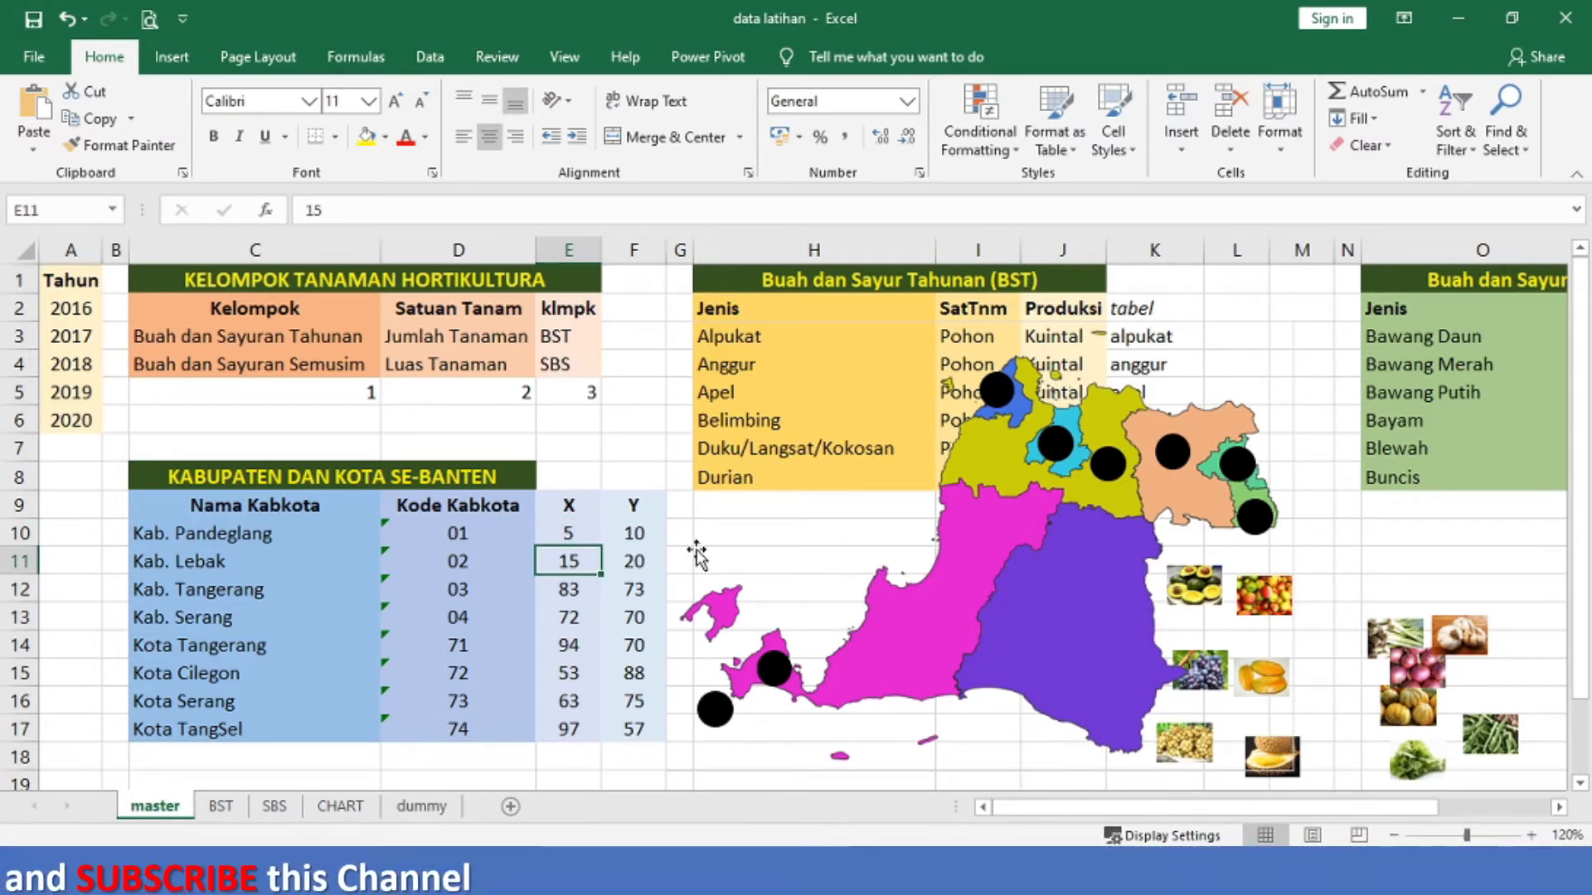
text(50)
key(Return)
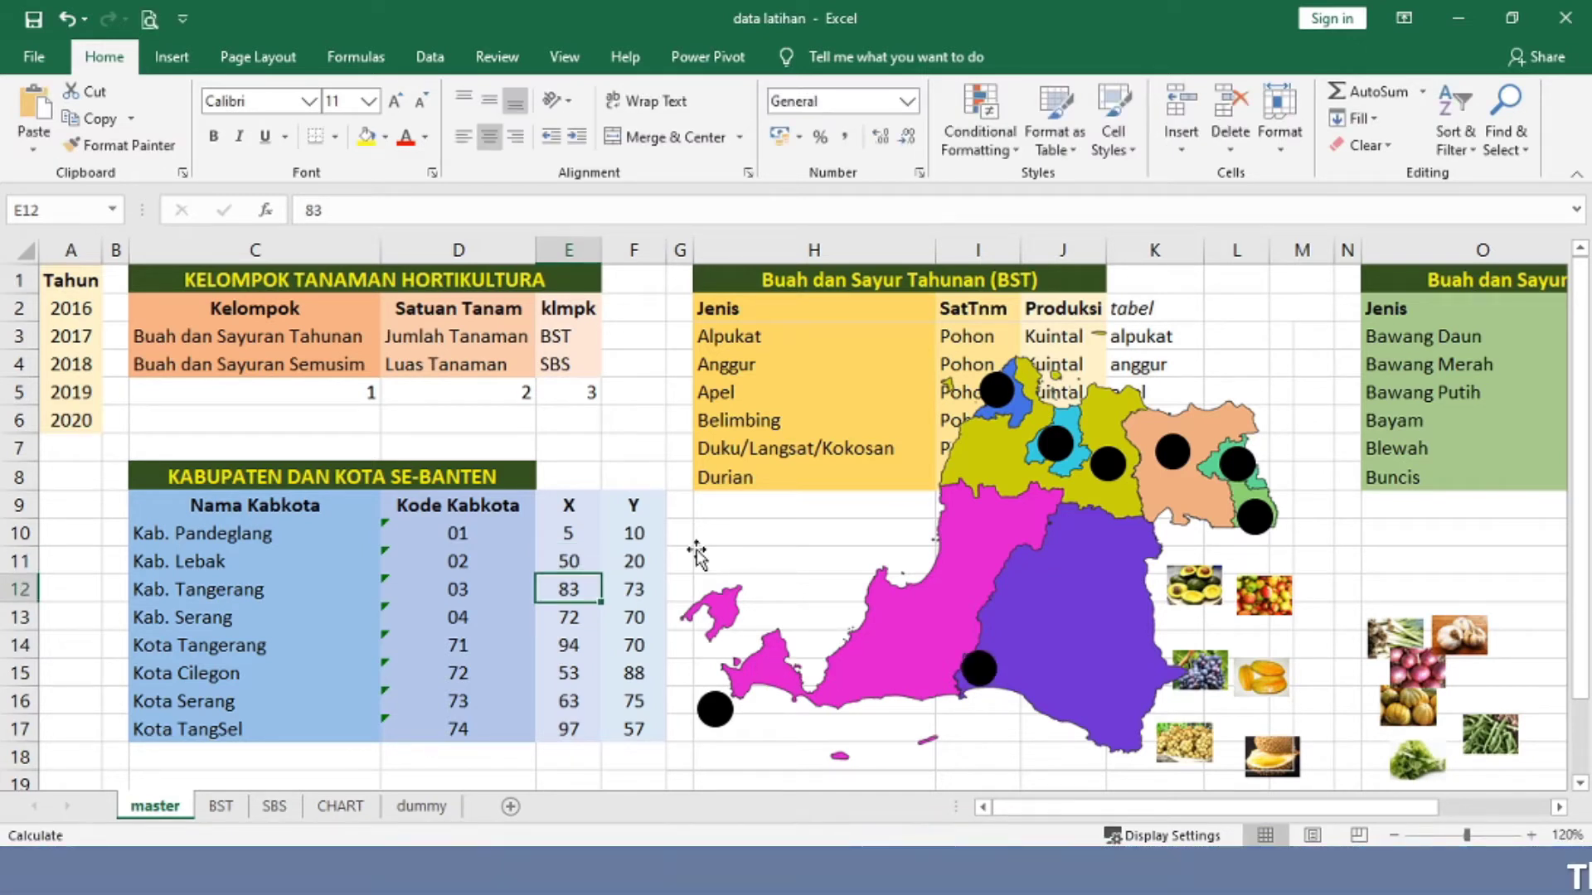
Step: Try X values of 60 and 70 for Kab. Lebak, and settle on 67
key(Up)
text(60)
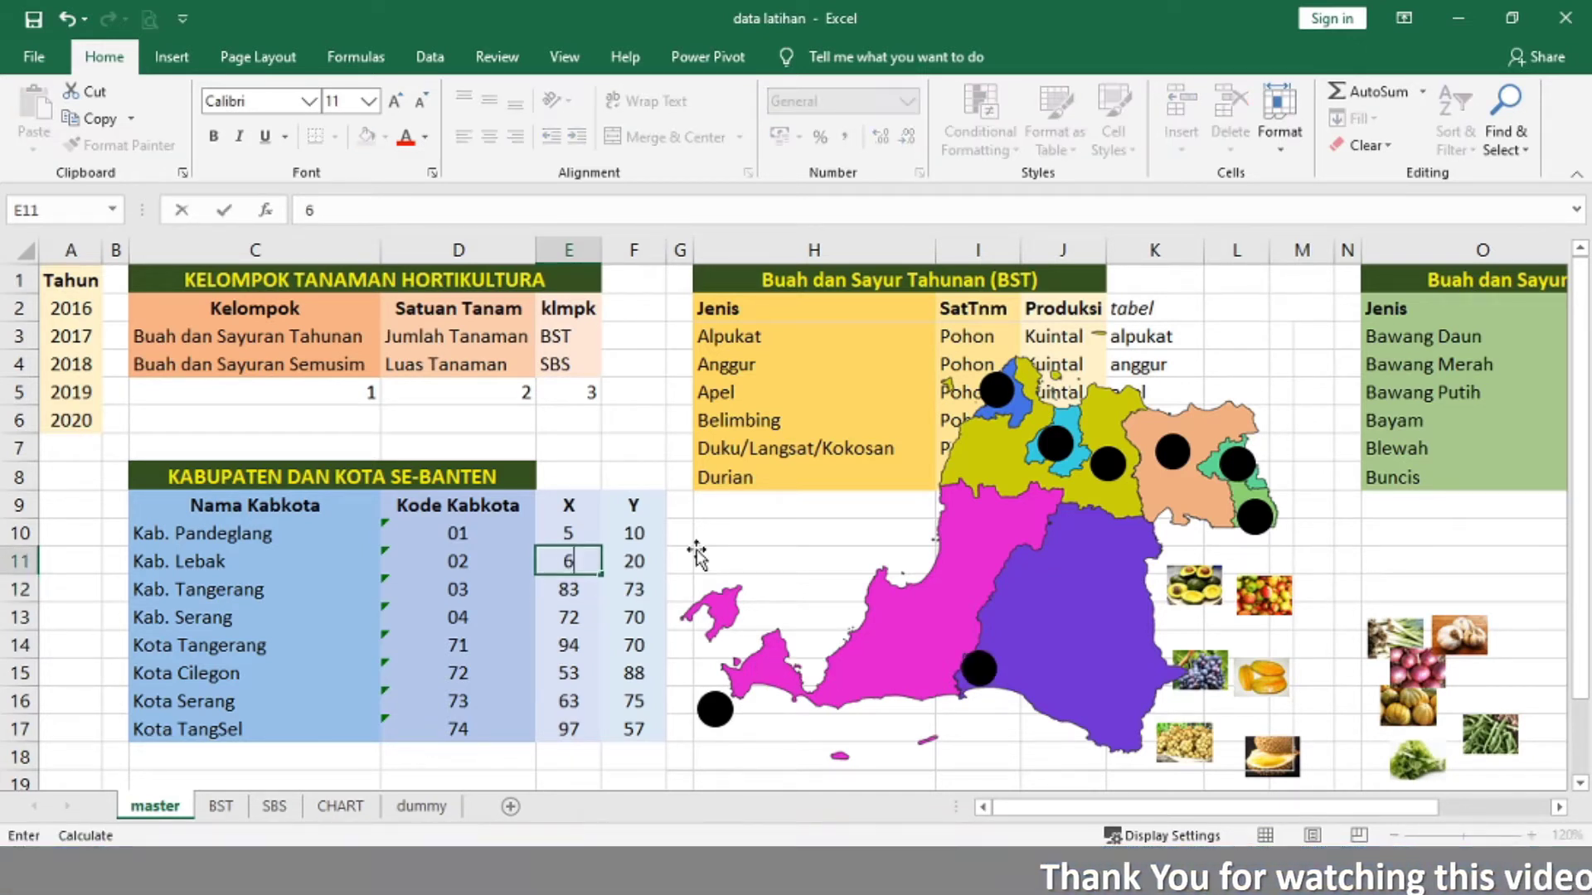
key(Return)
key(Up)
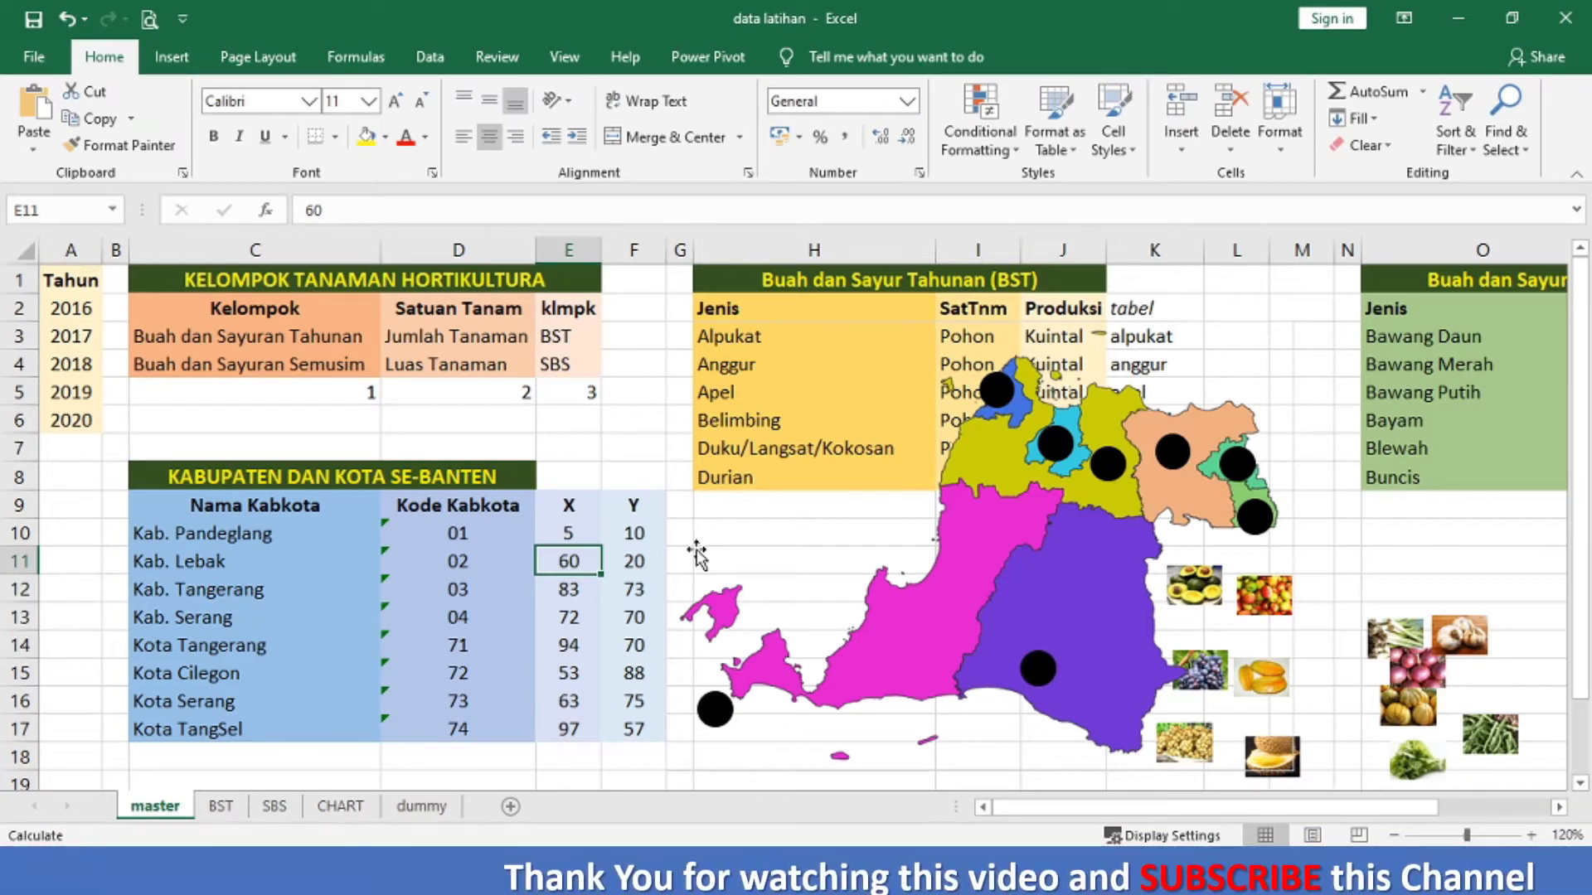
text(70)
key(Return)
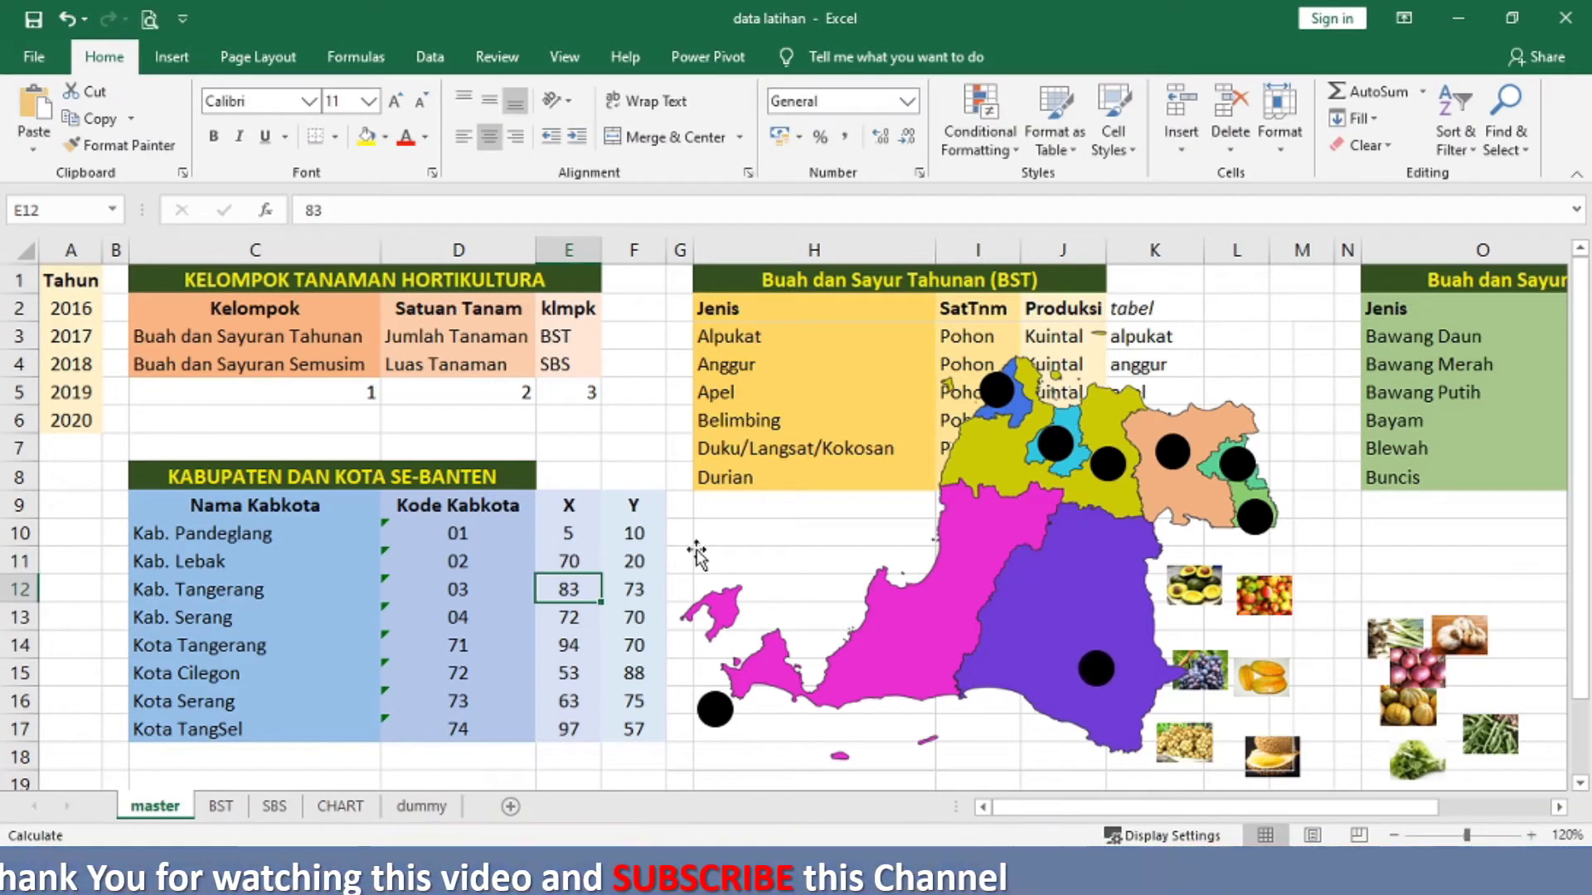
key(Up)
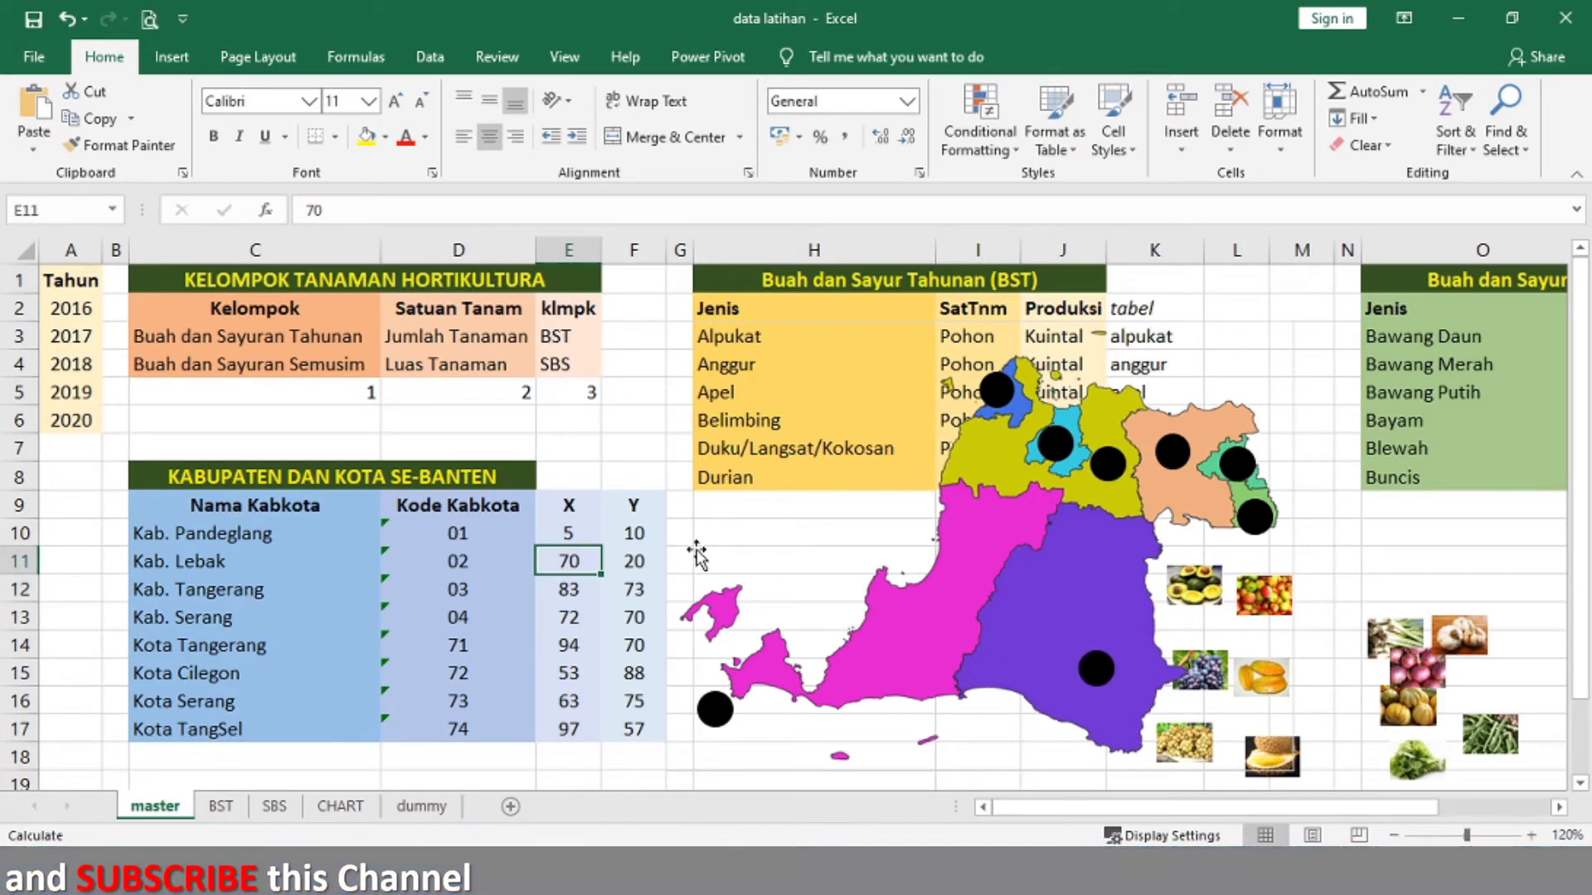
text(67)
key(Return)
Step: Try a Y value of 50 for Kab. Lebak, and settle on 45
key(Up)
key(Right)
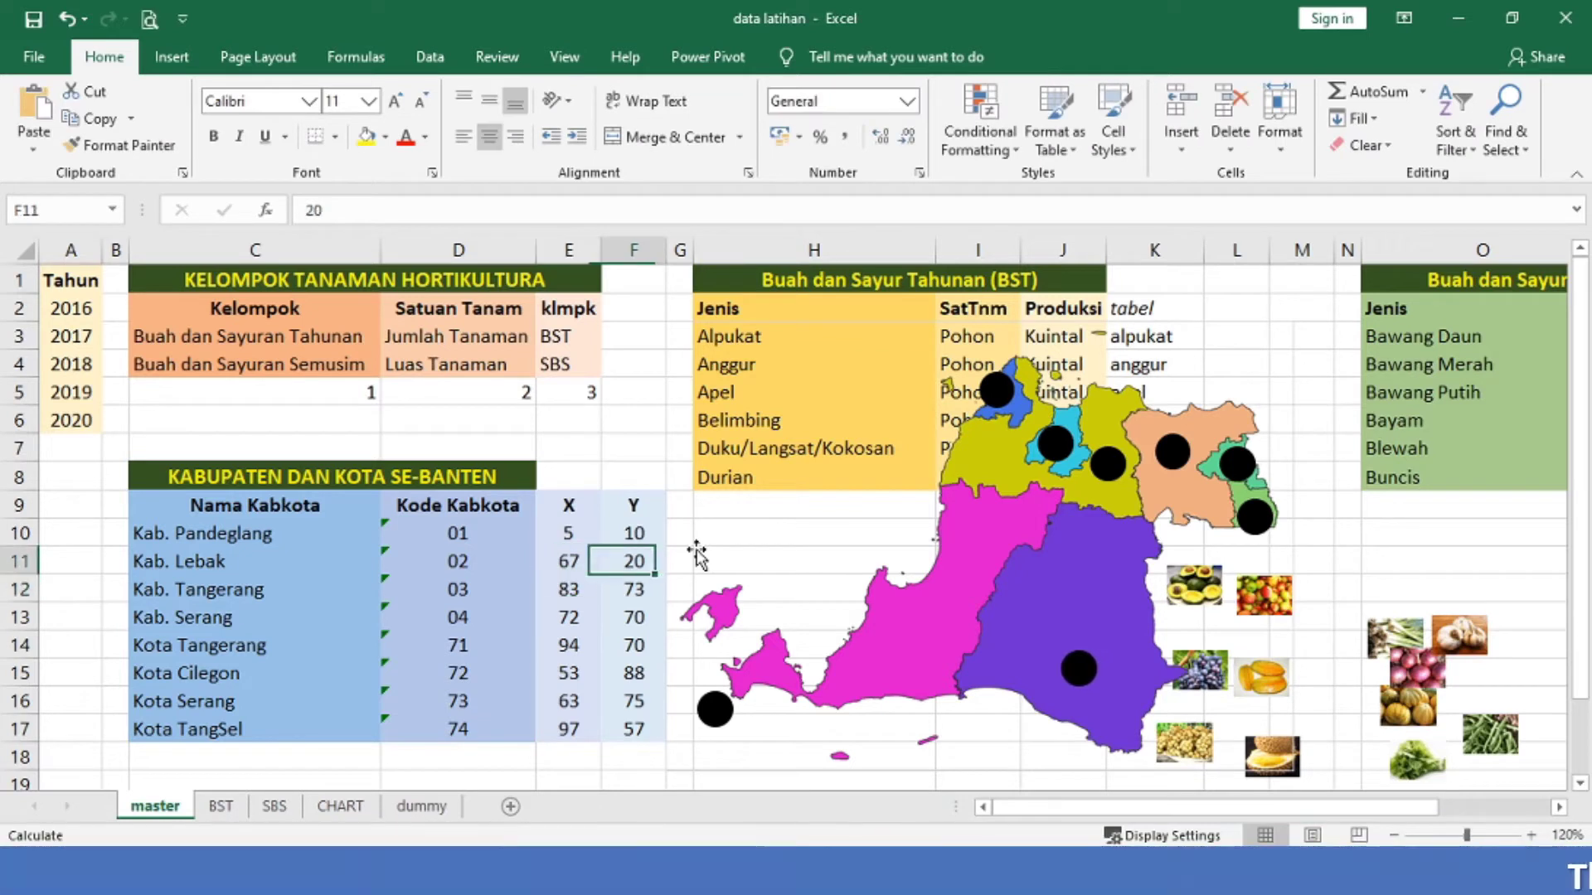
text(50)
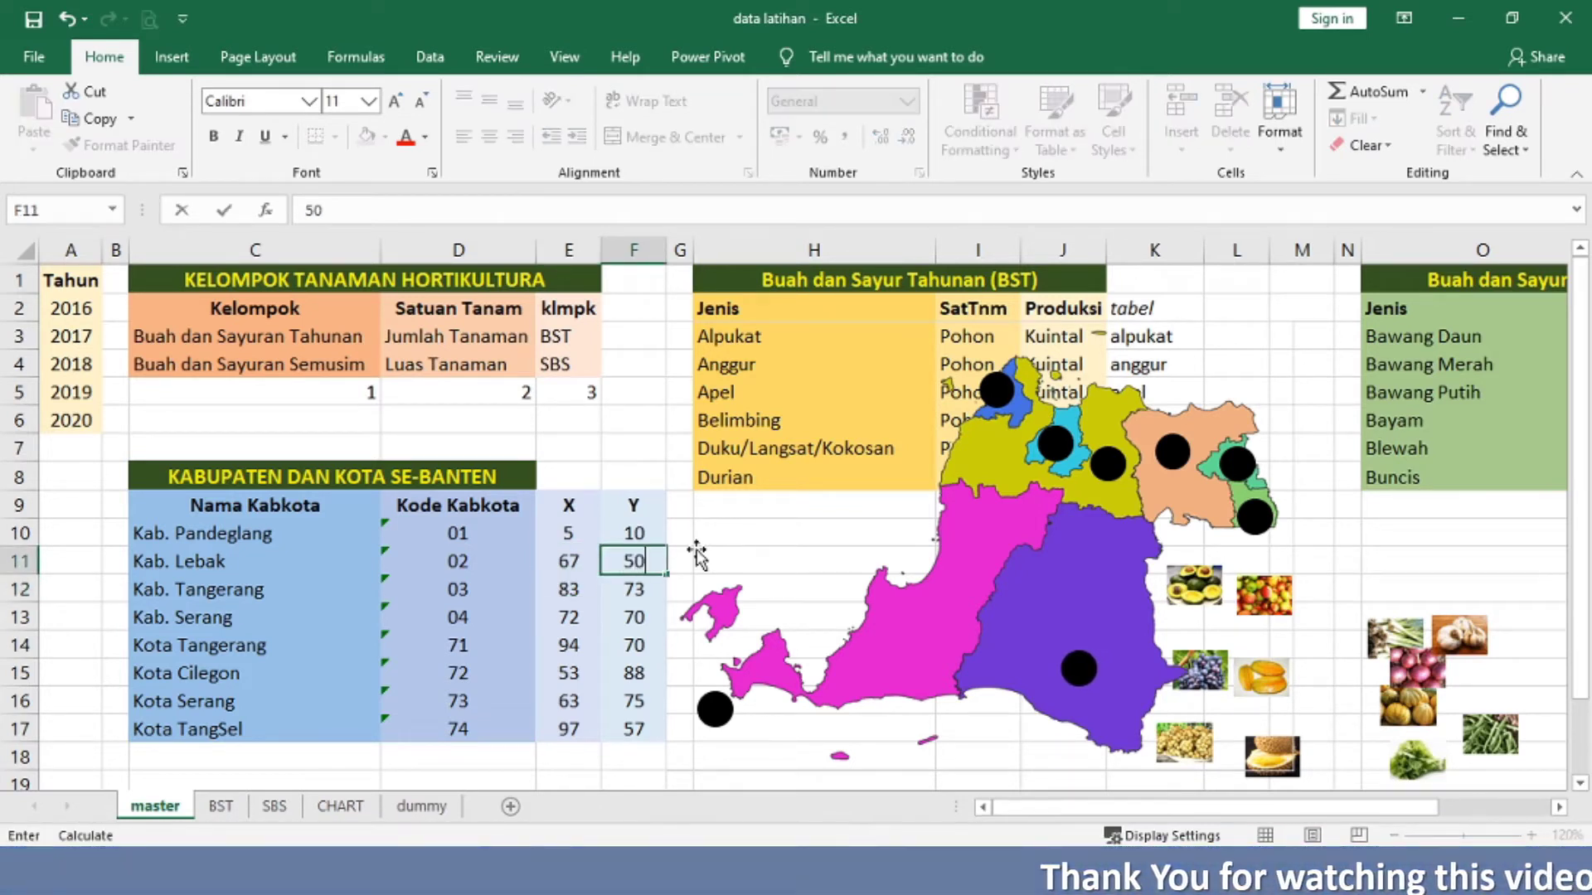
key(Return)
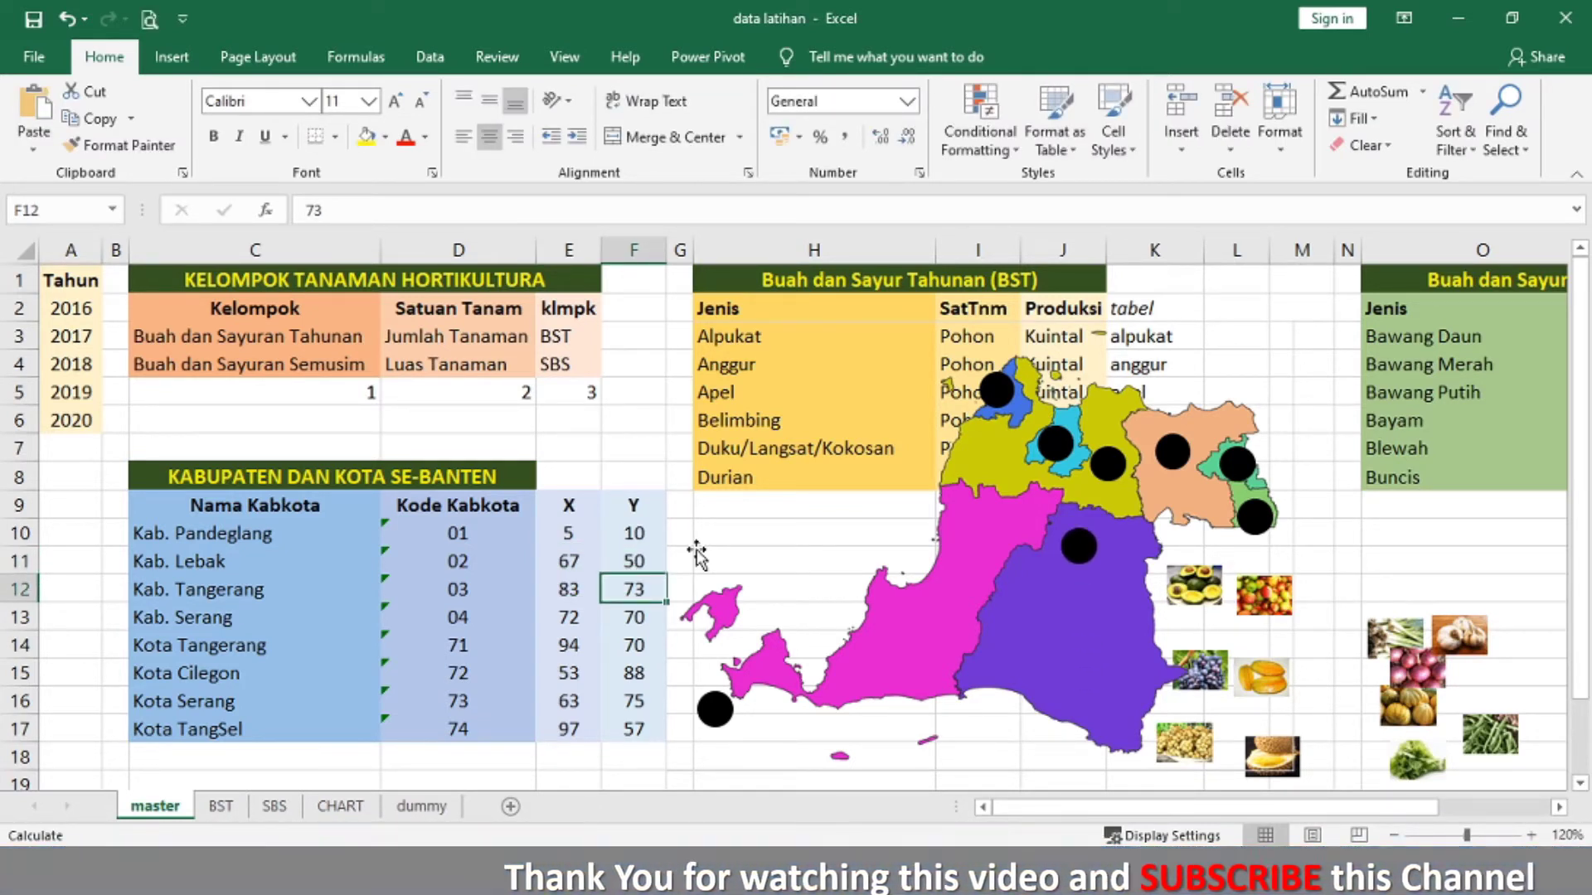
key(Up)
text(45)
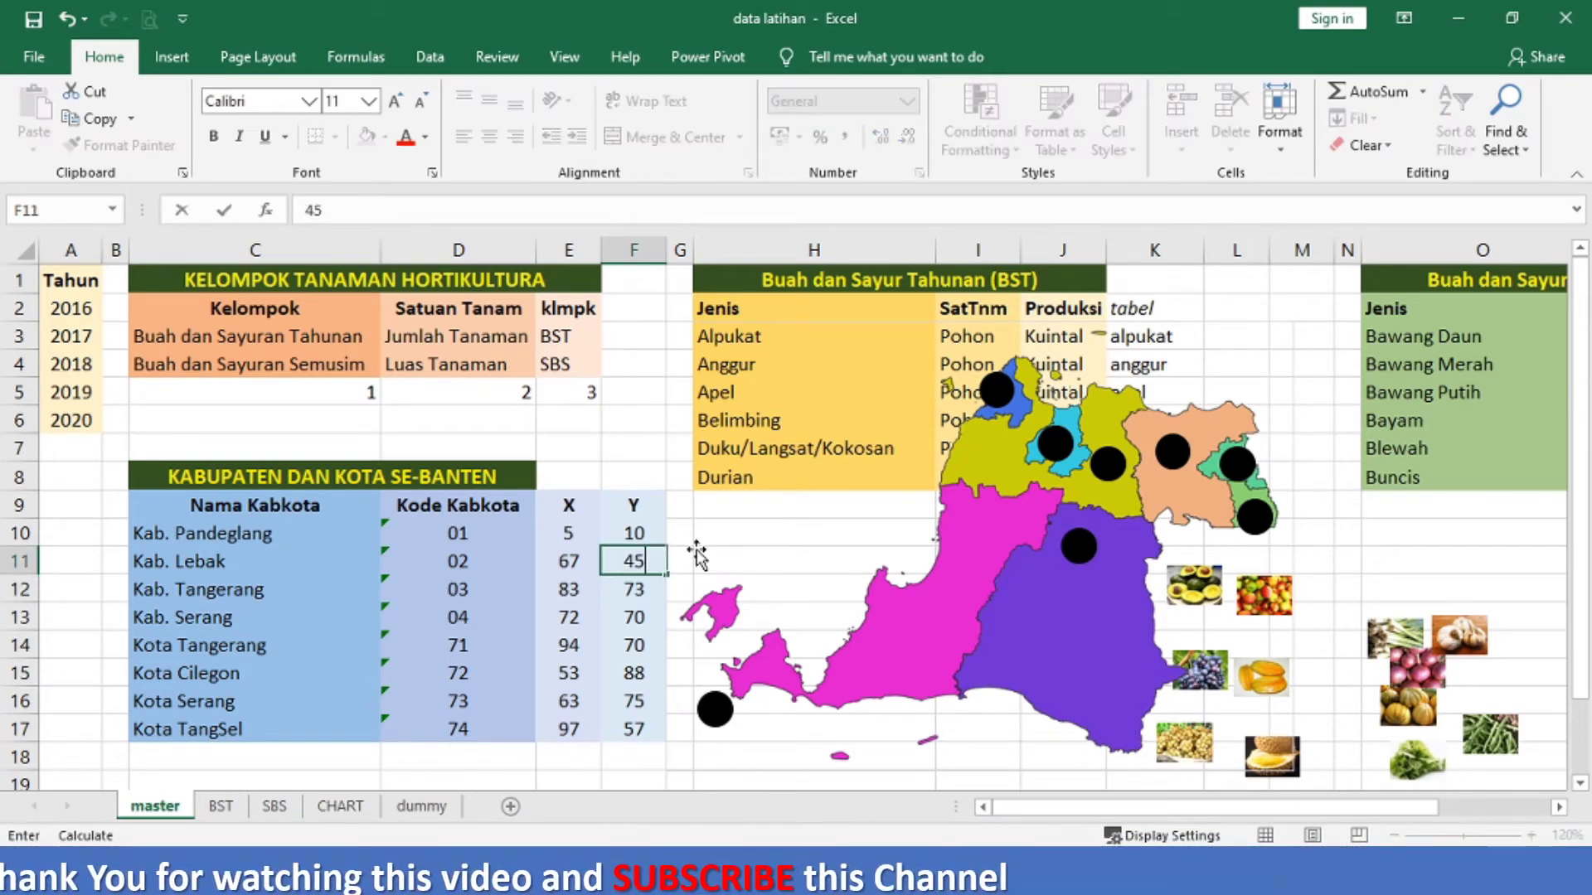
key(Return)
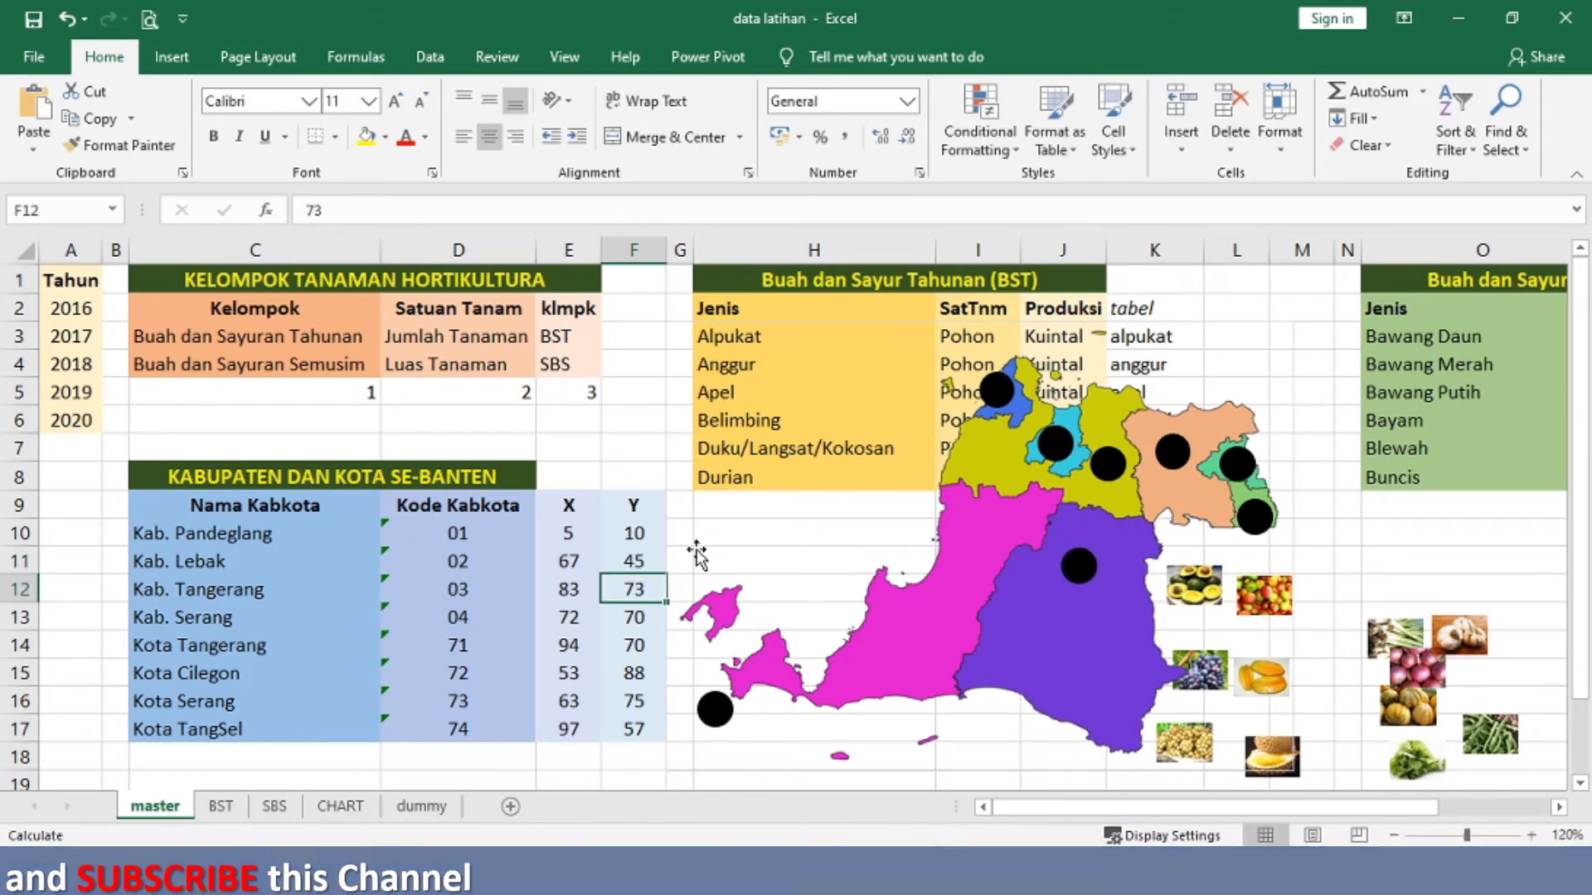
Step: Set Kab. Pandeglang's Y value to 45
key(Up)
key(Up)
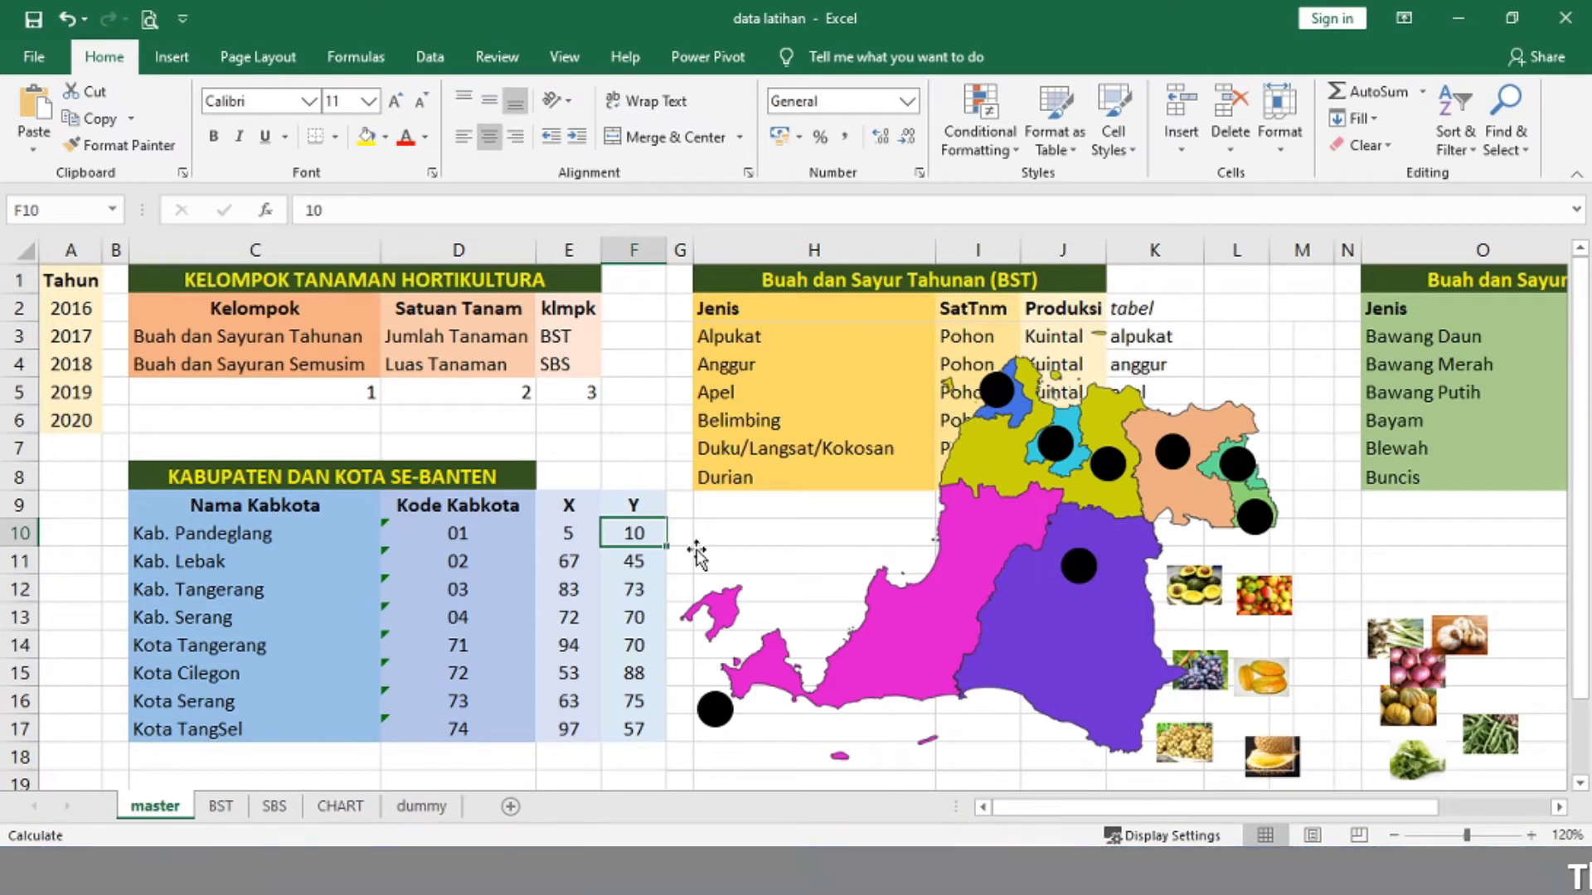
text(45)
key(Return)
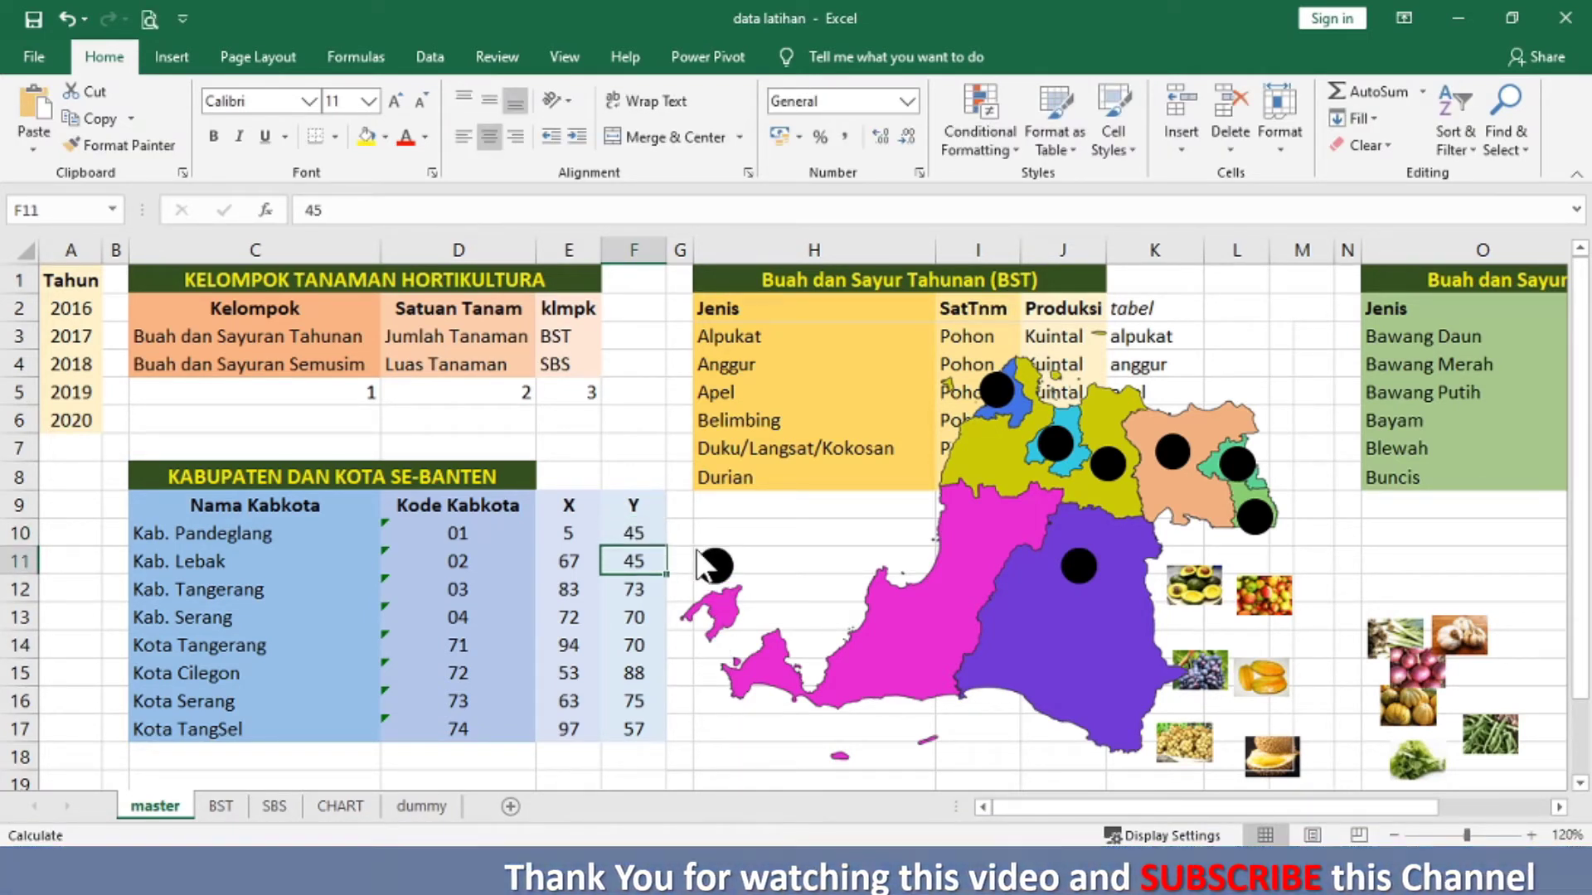
Step: Try X values of 55 and 50 for Kab. Pandeglang to bring its bubble over its region
key(Up)
key(Left)
mouse_move(699, 552)
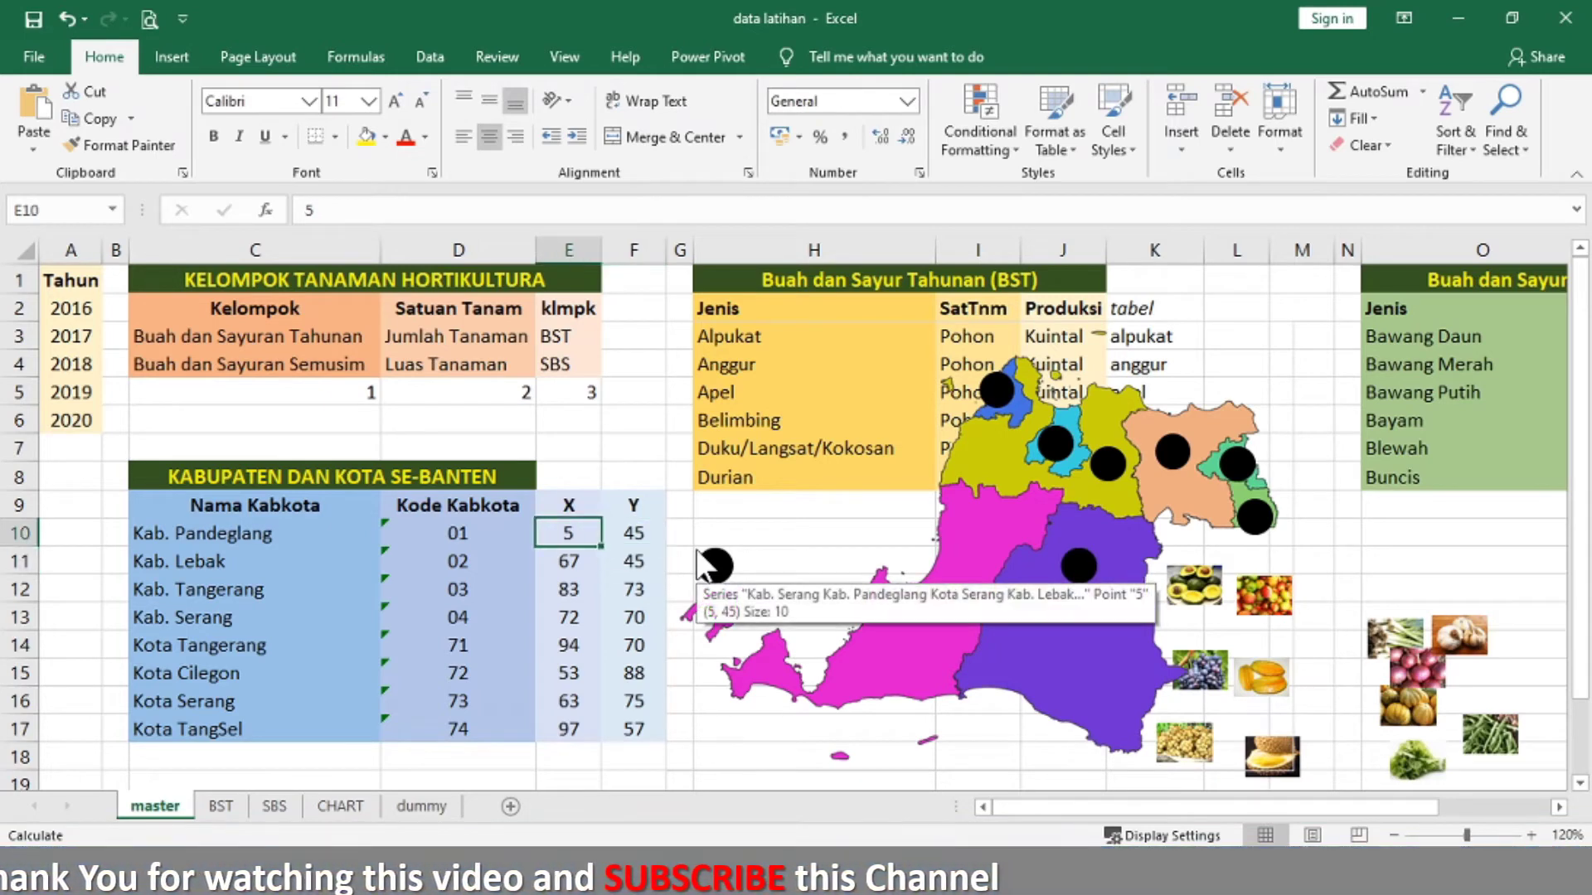
text(55)
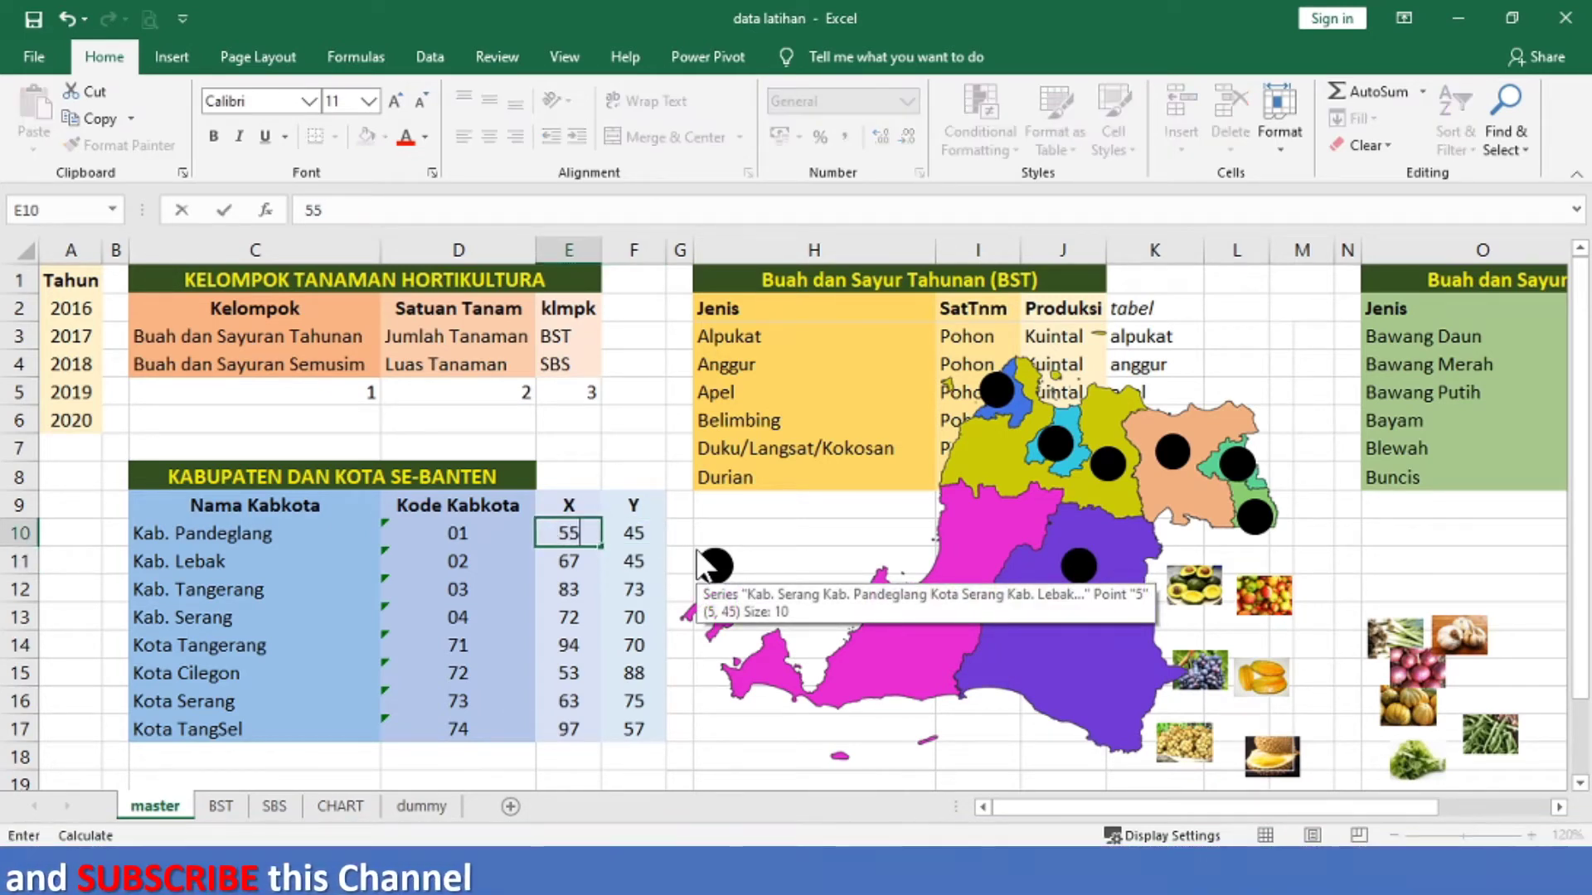
key(Return)
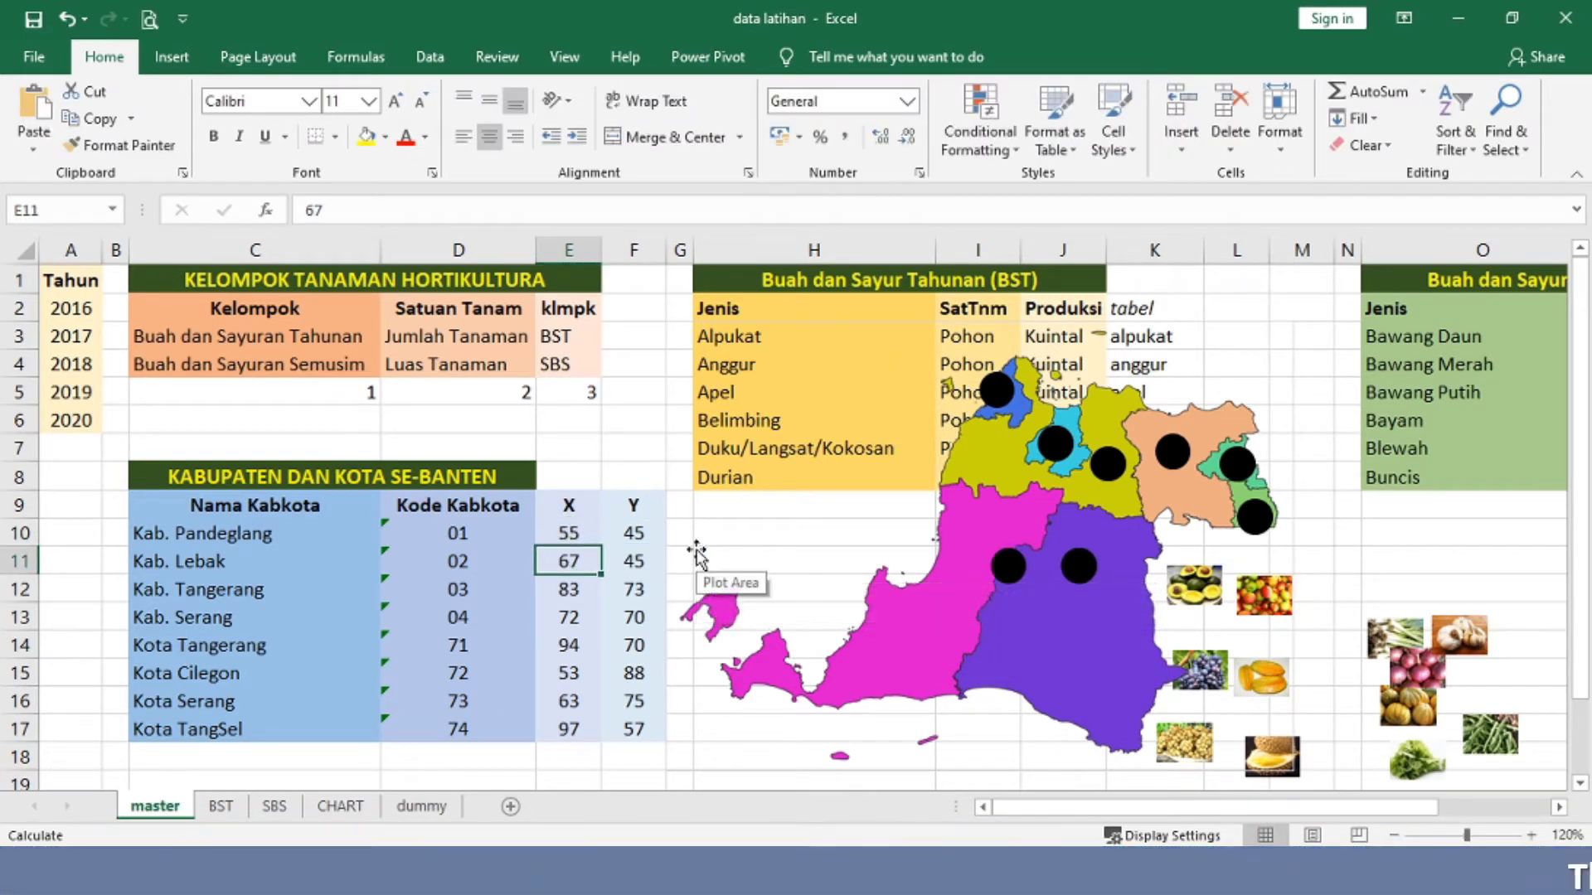
key(Up)
text(50)
key(Return)
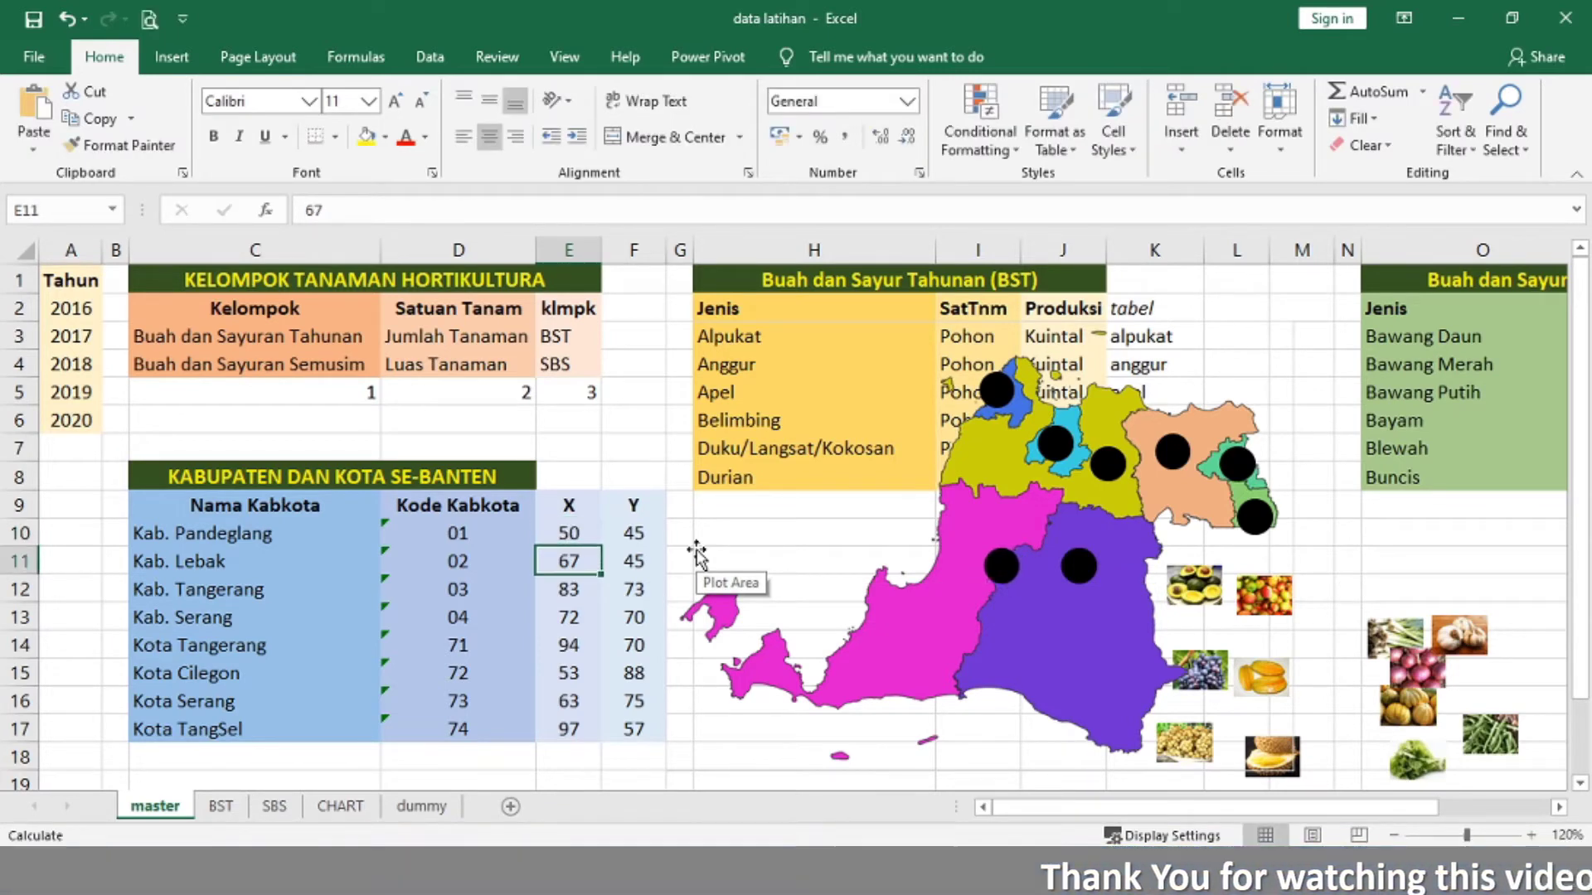
Step: Try an X value of 45 for Kab. Pandeglang, and settle on 48
key(Up)
text(45)
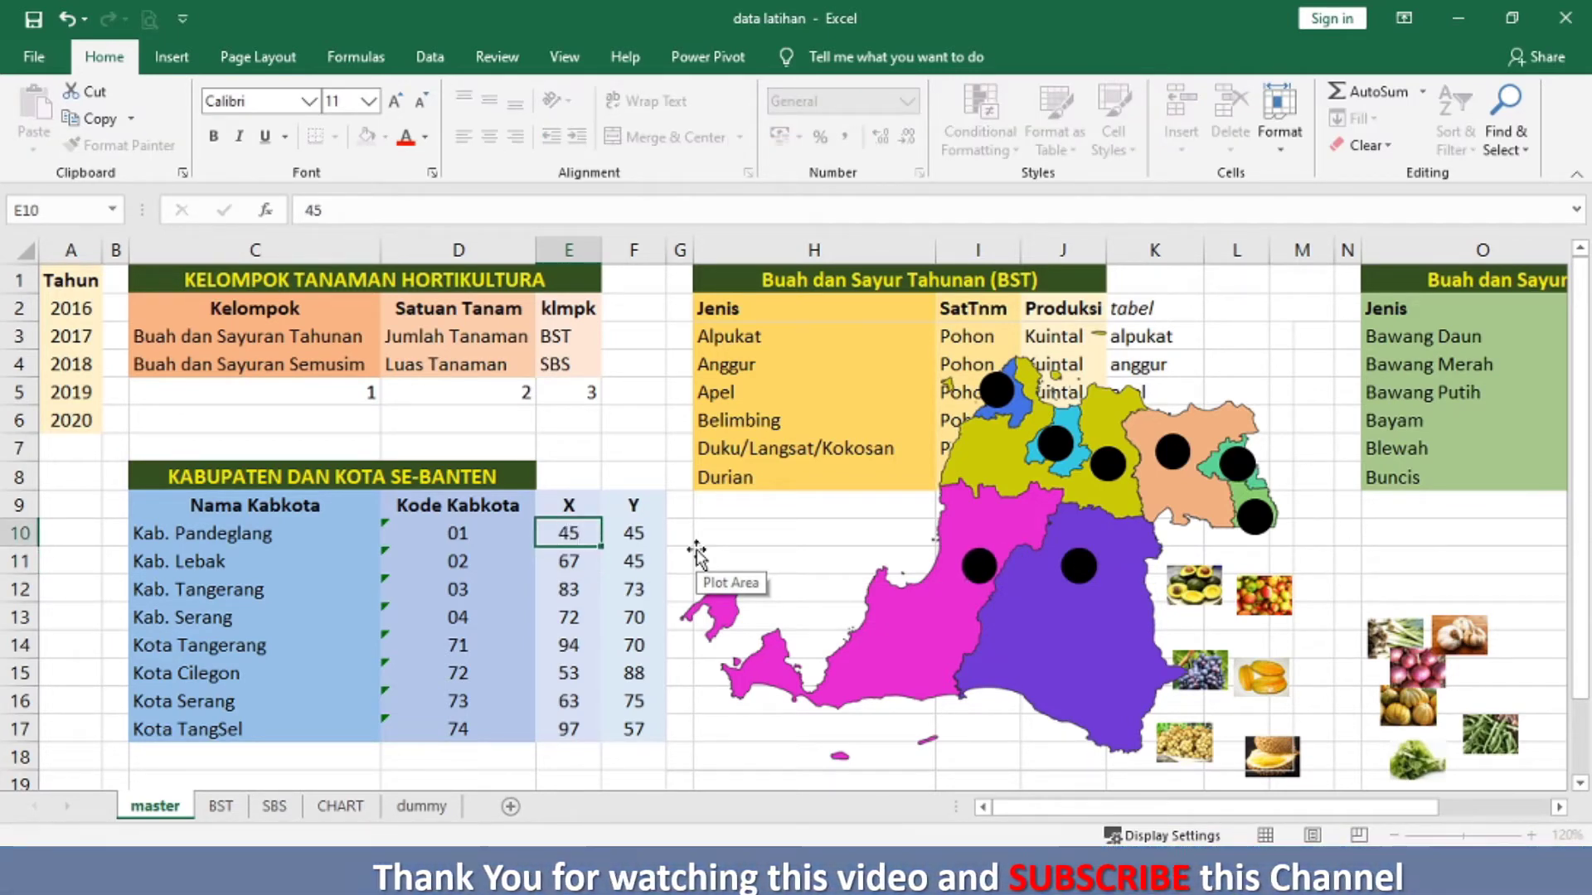
key(Return)
key(Up)
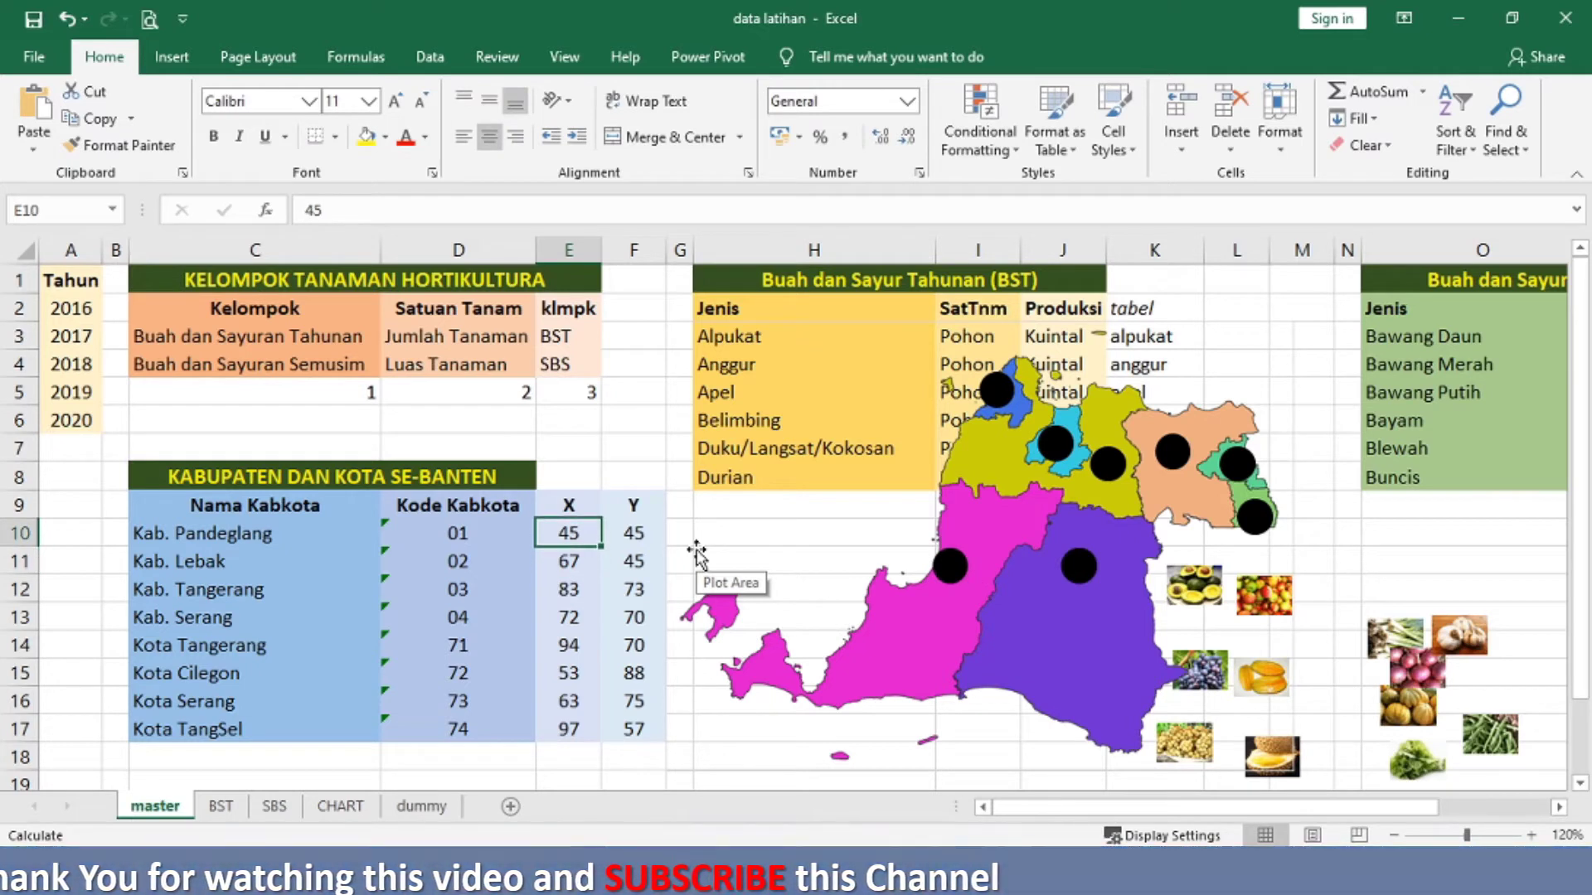
text(48)
key(Return)
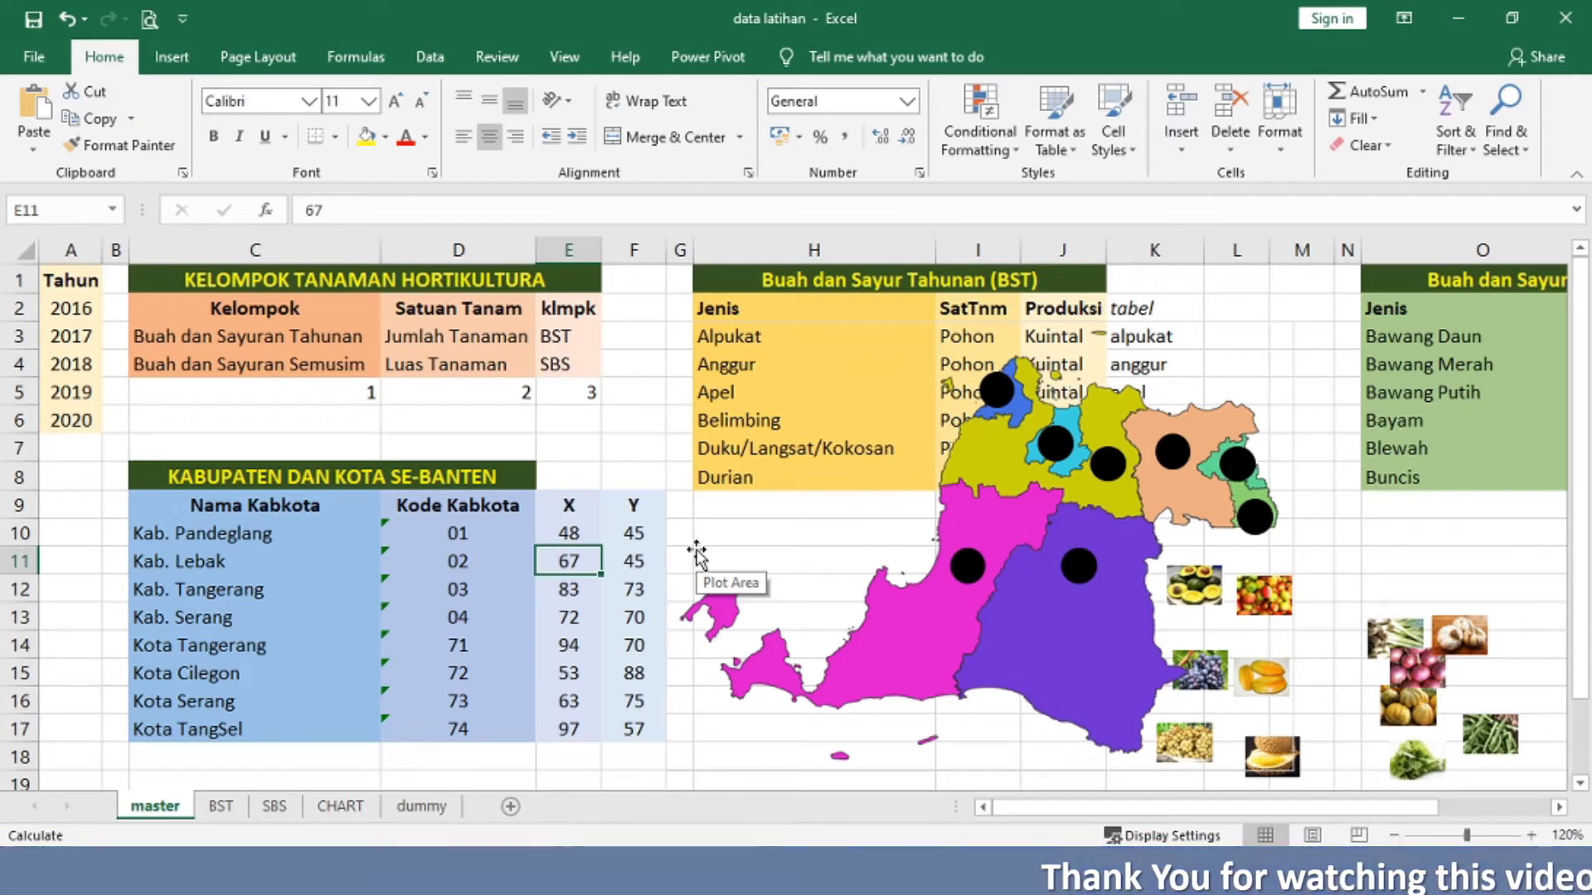
Step: Move the map bubble chart from the master sheet to cell K3 of the dummy sheet
click(696, 554)
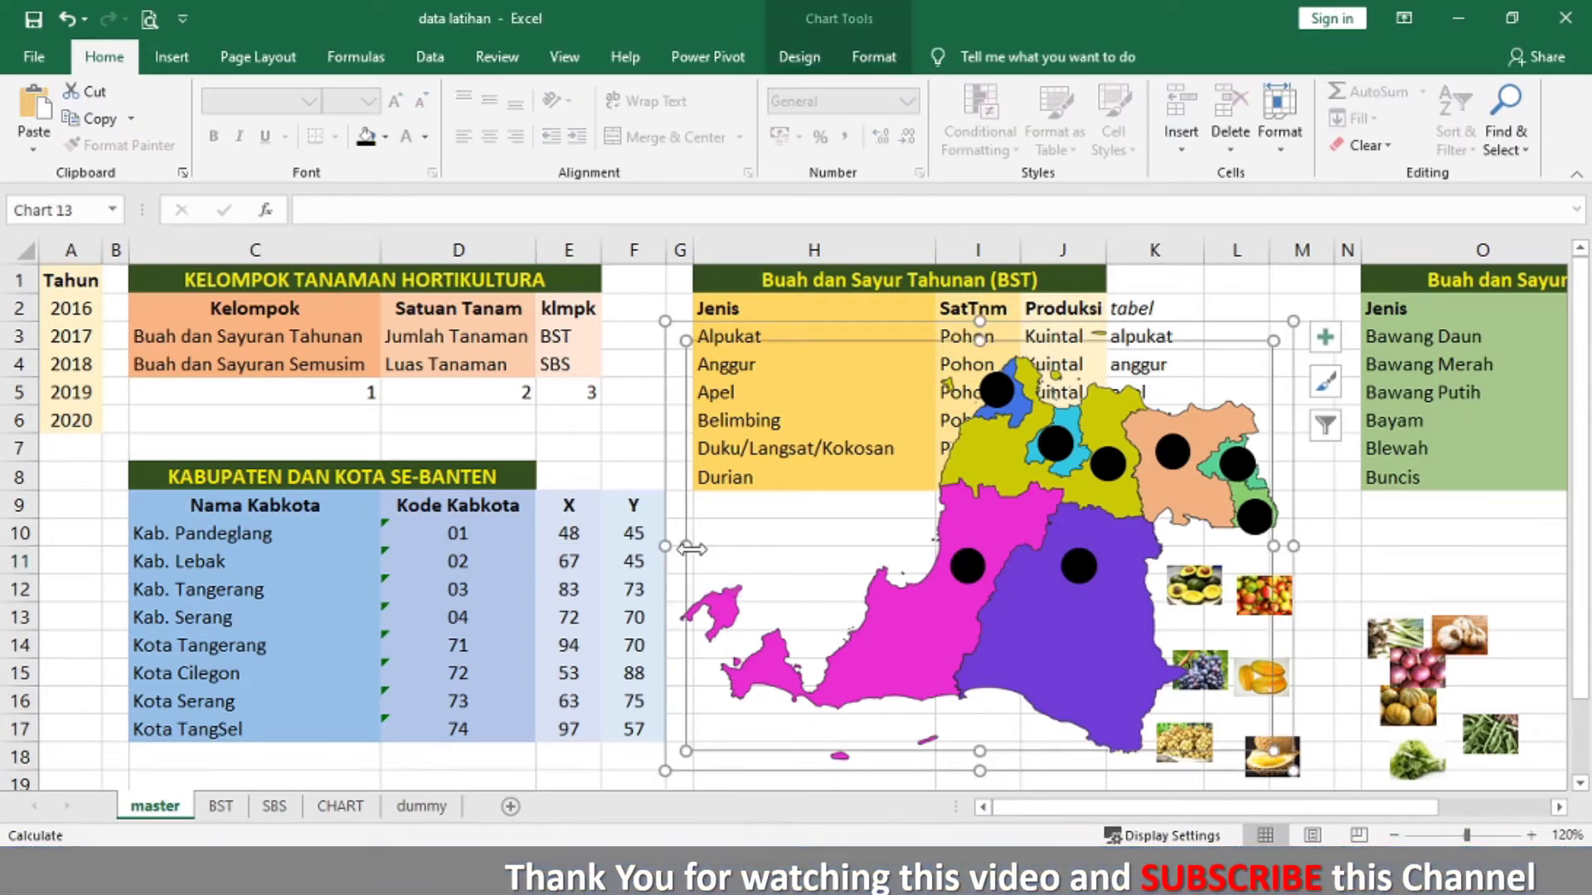
click(668, 592)
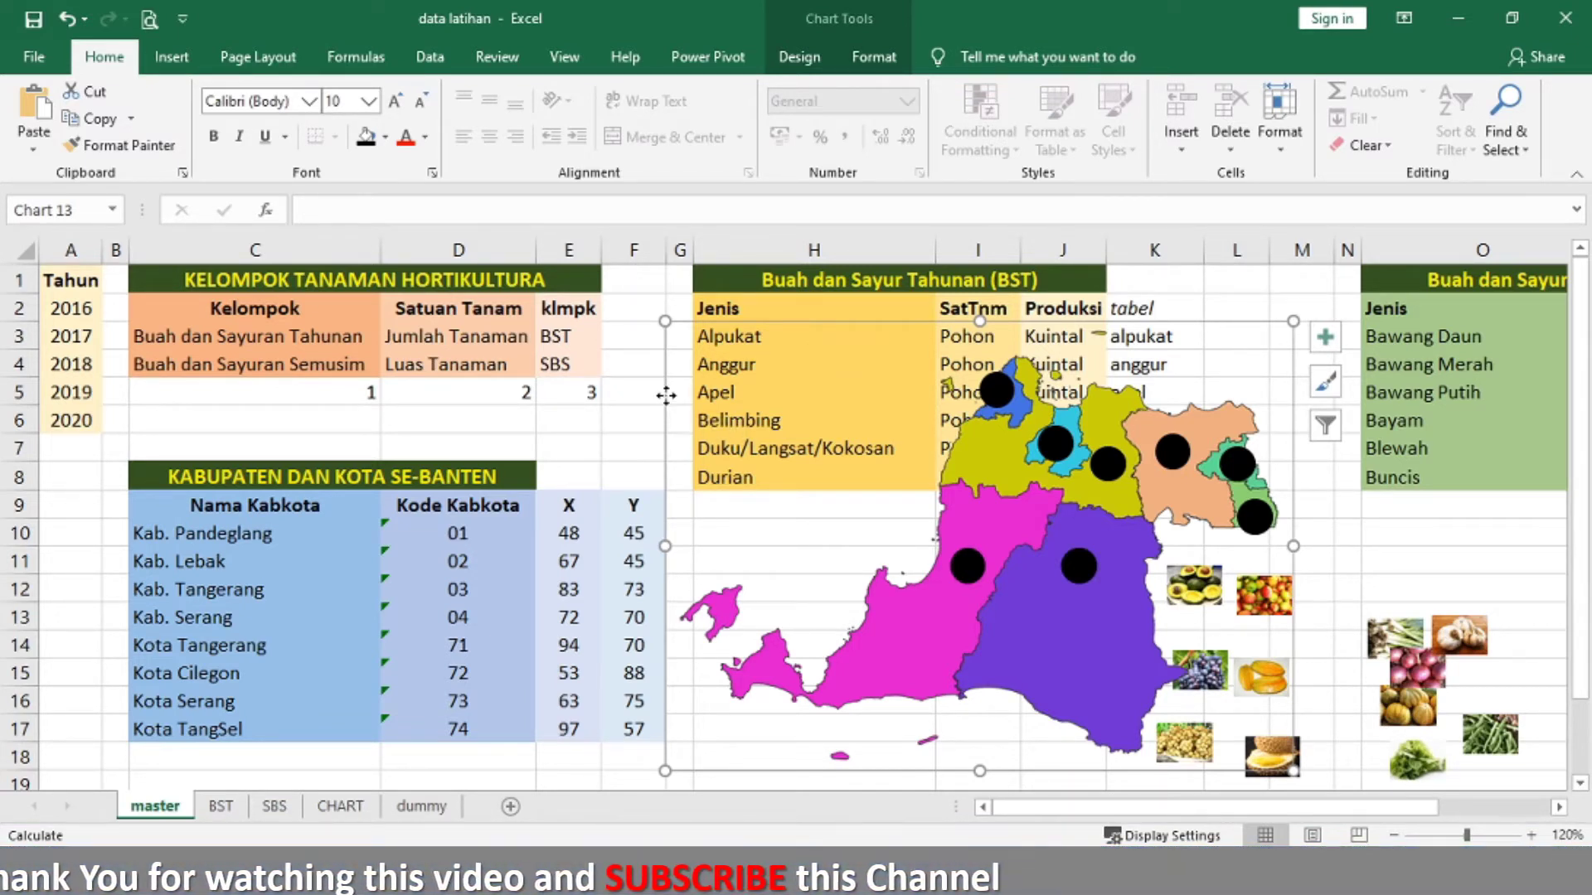
key(Delete)
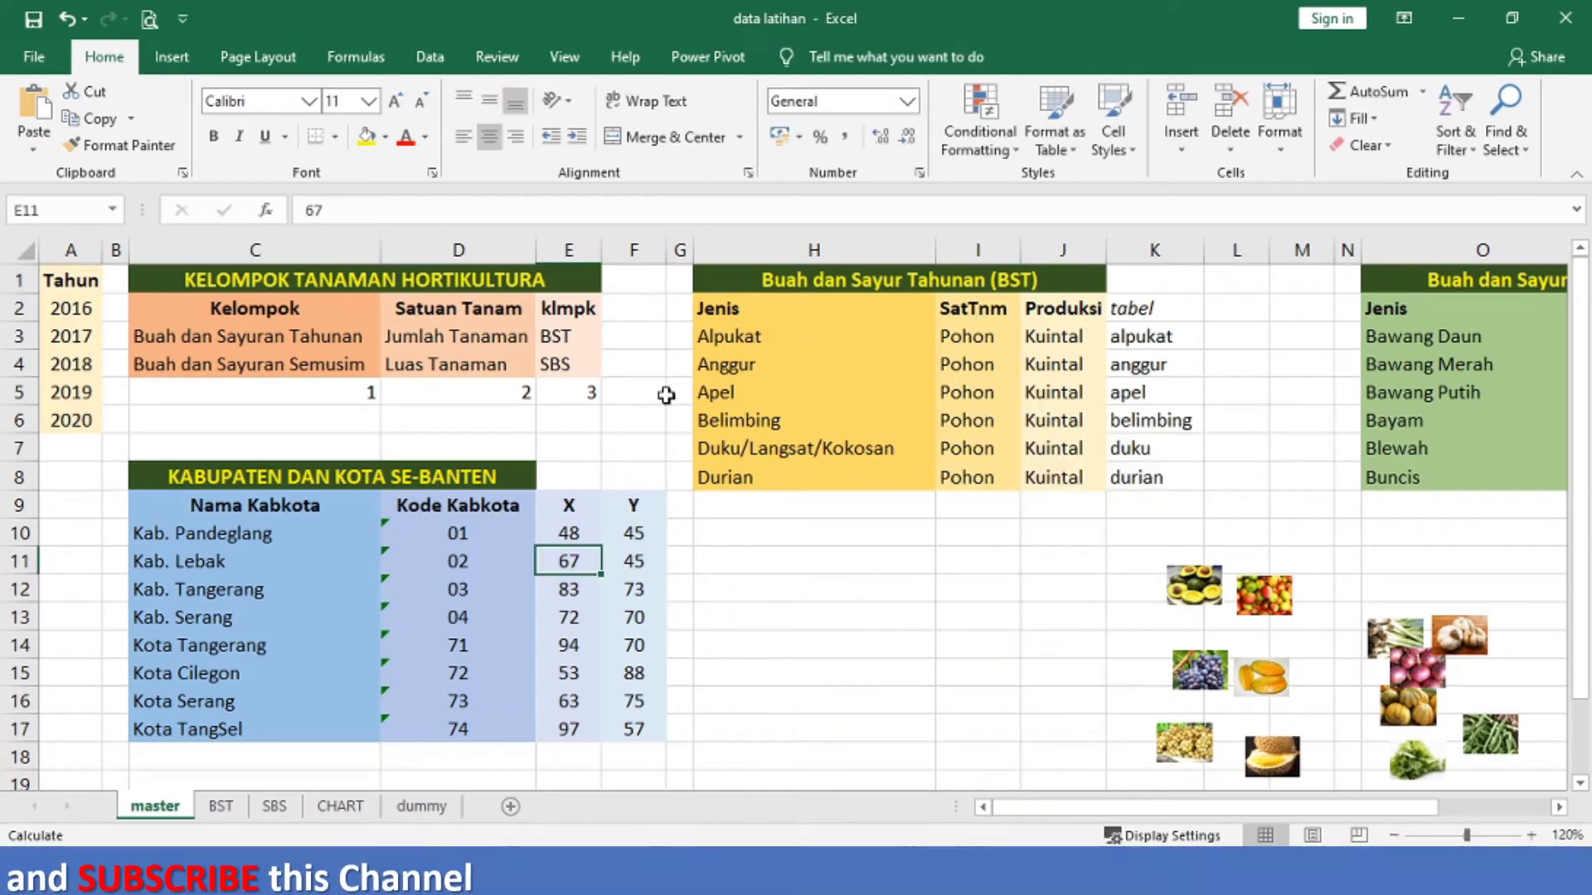
click(421, 809)
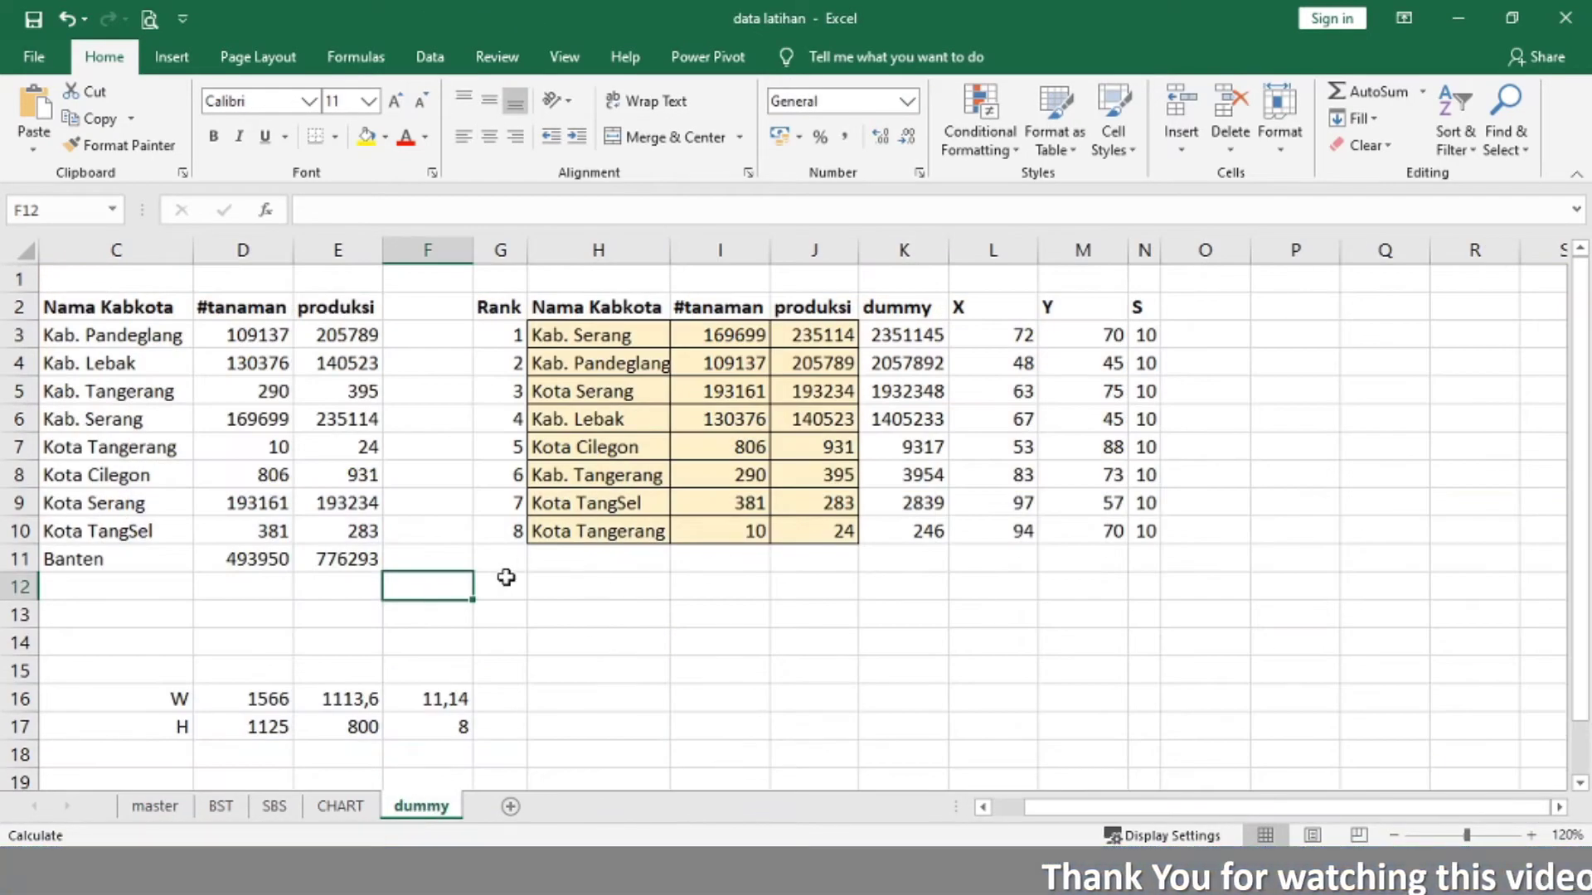
click(544, 560)
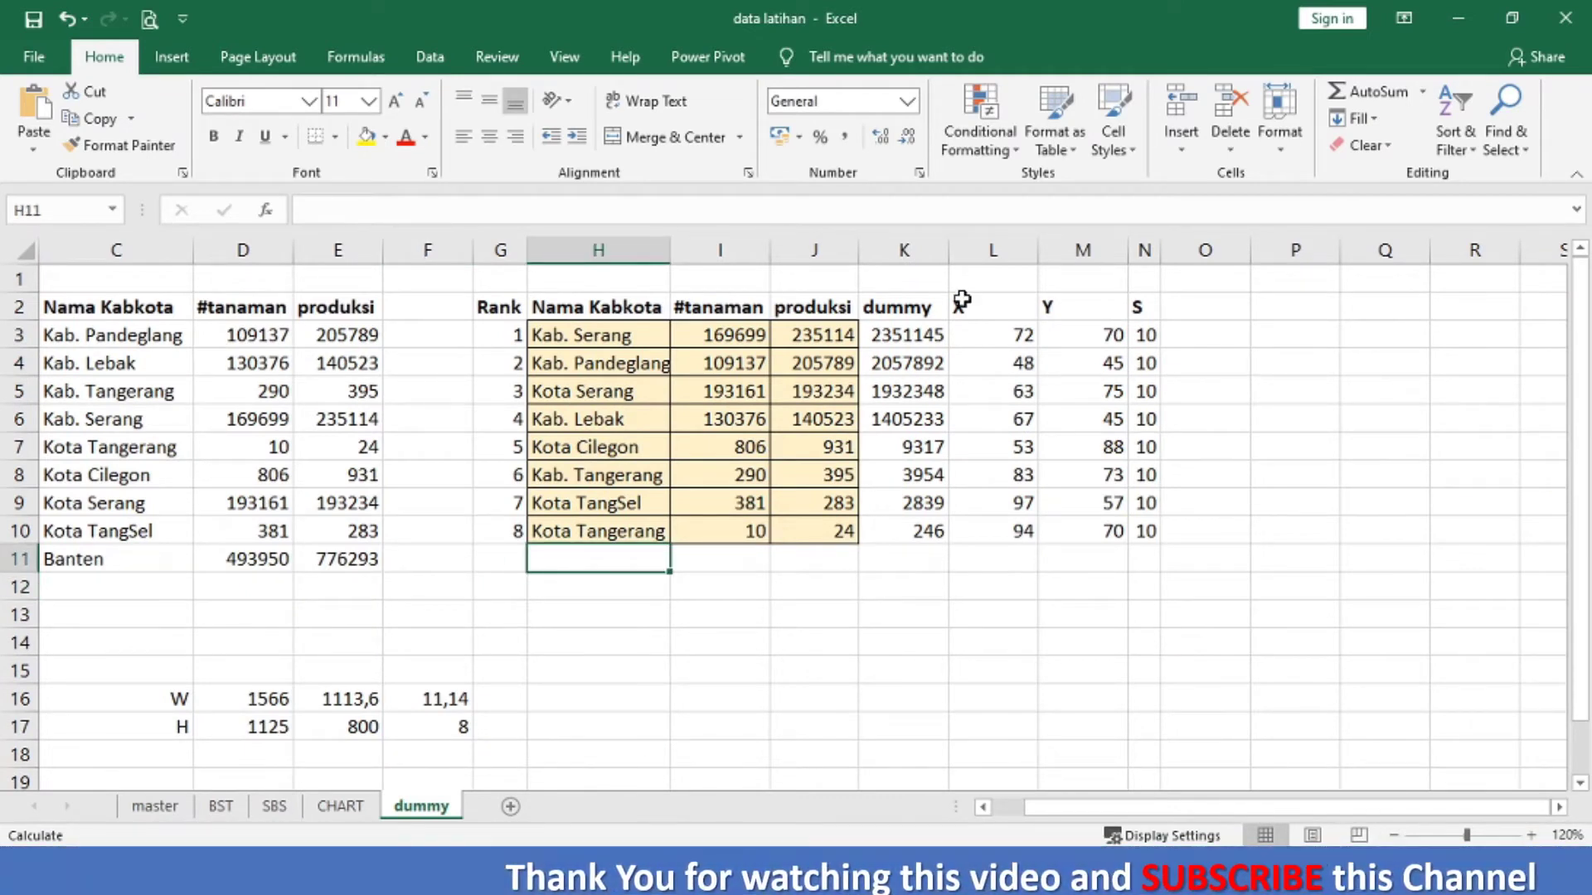
click(897, 332)
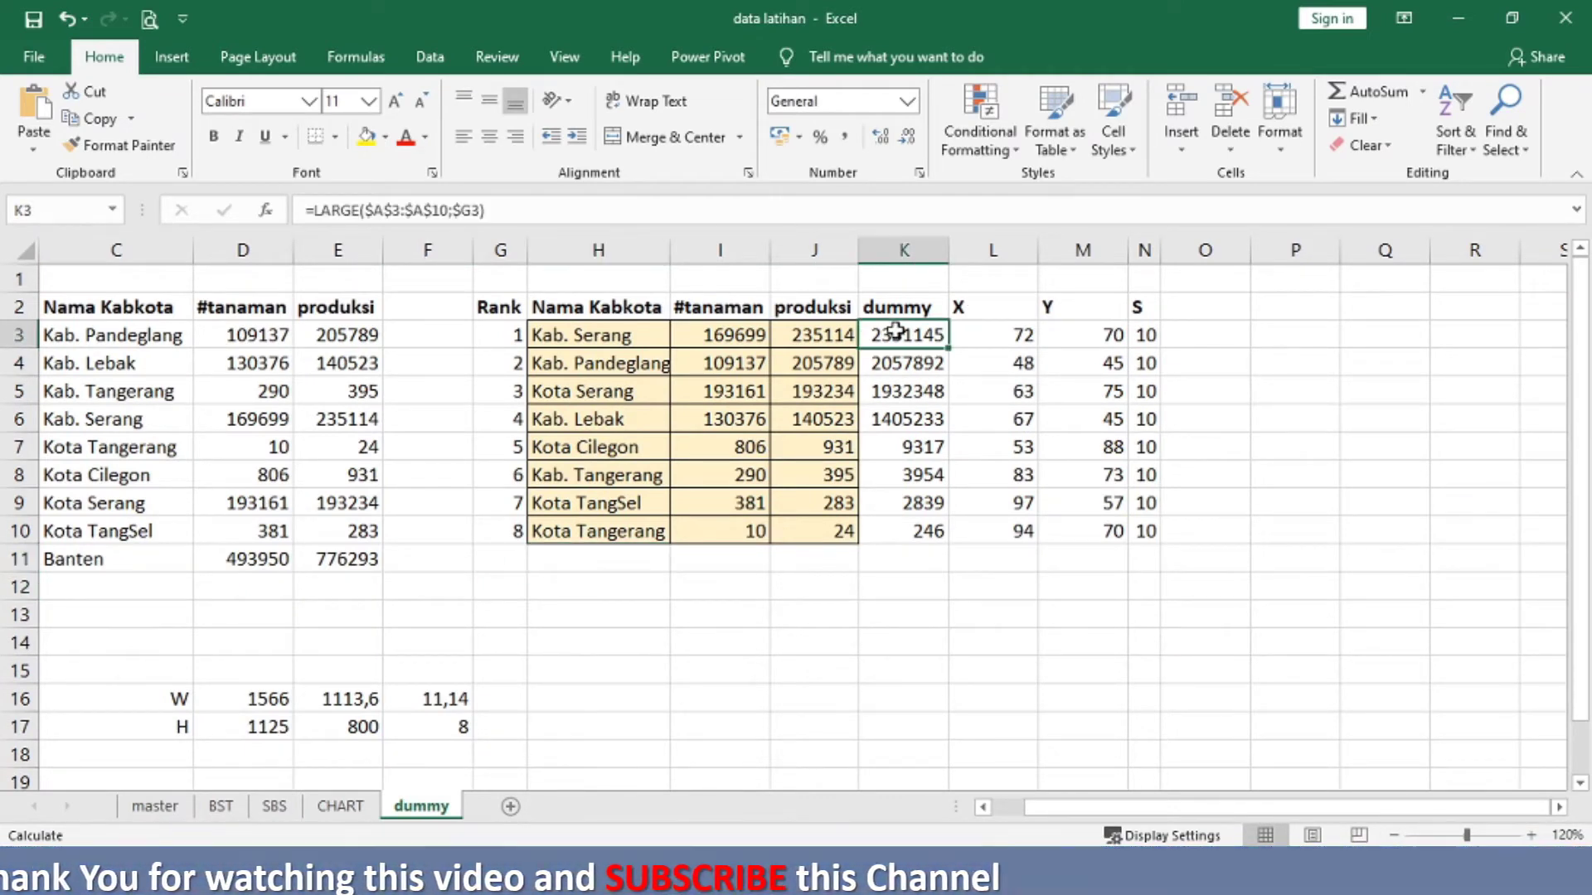
key(ctrl+v)
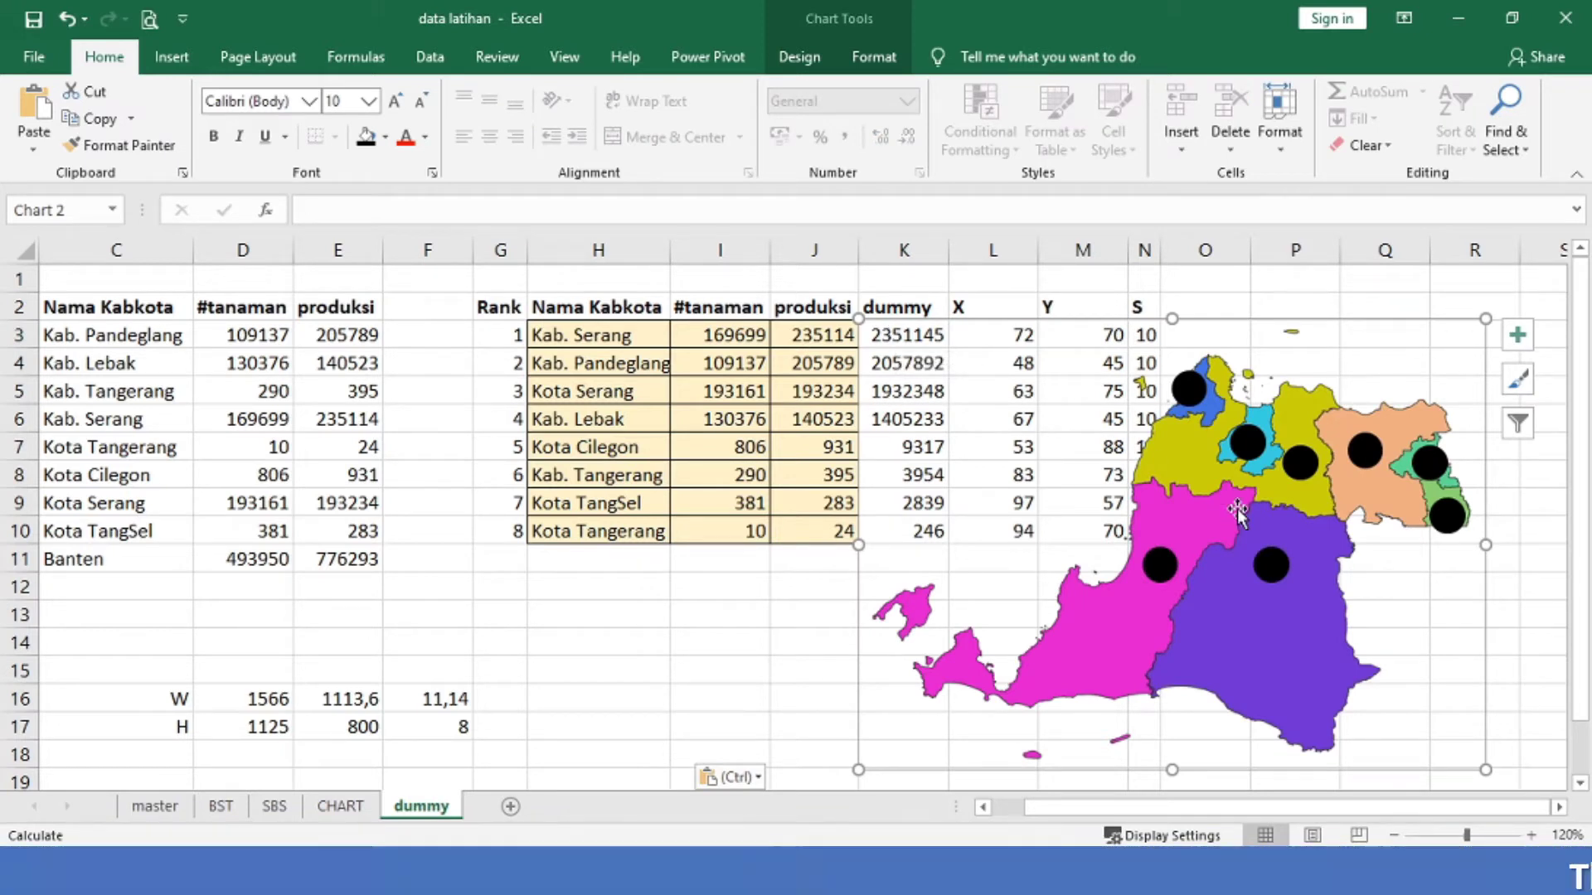
Step: Open the formatting settings of the pasted map chart and select its whole bubble series
click(1558, 807)
click(1558, 806)
click(1558, 807)
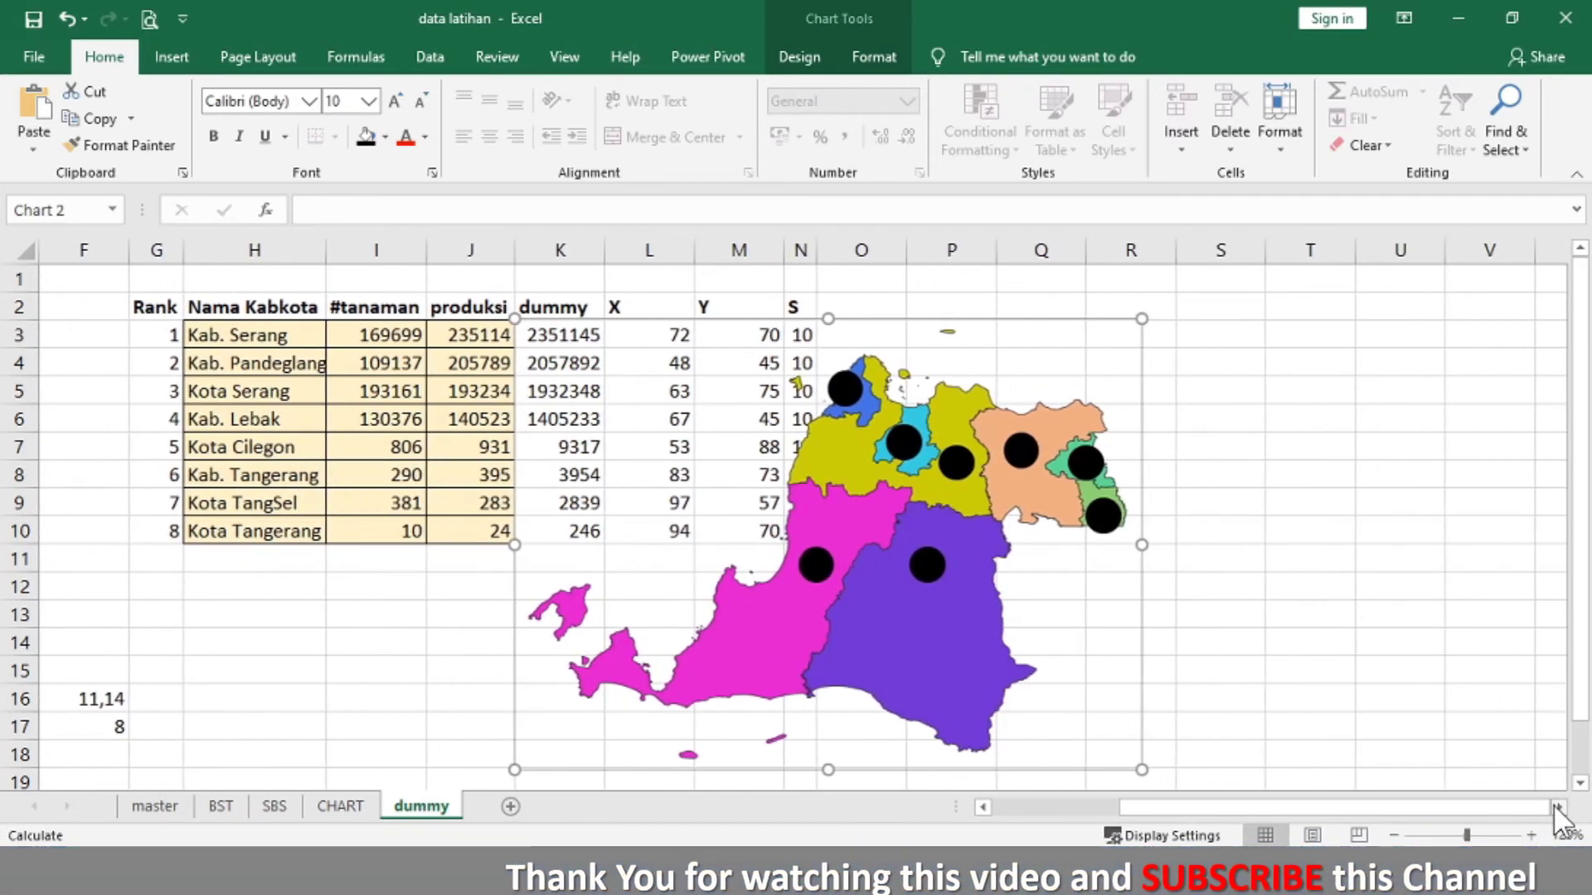
click(1558, 807)
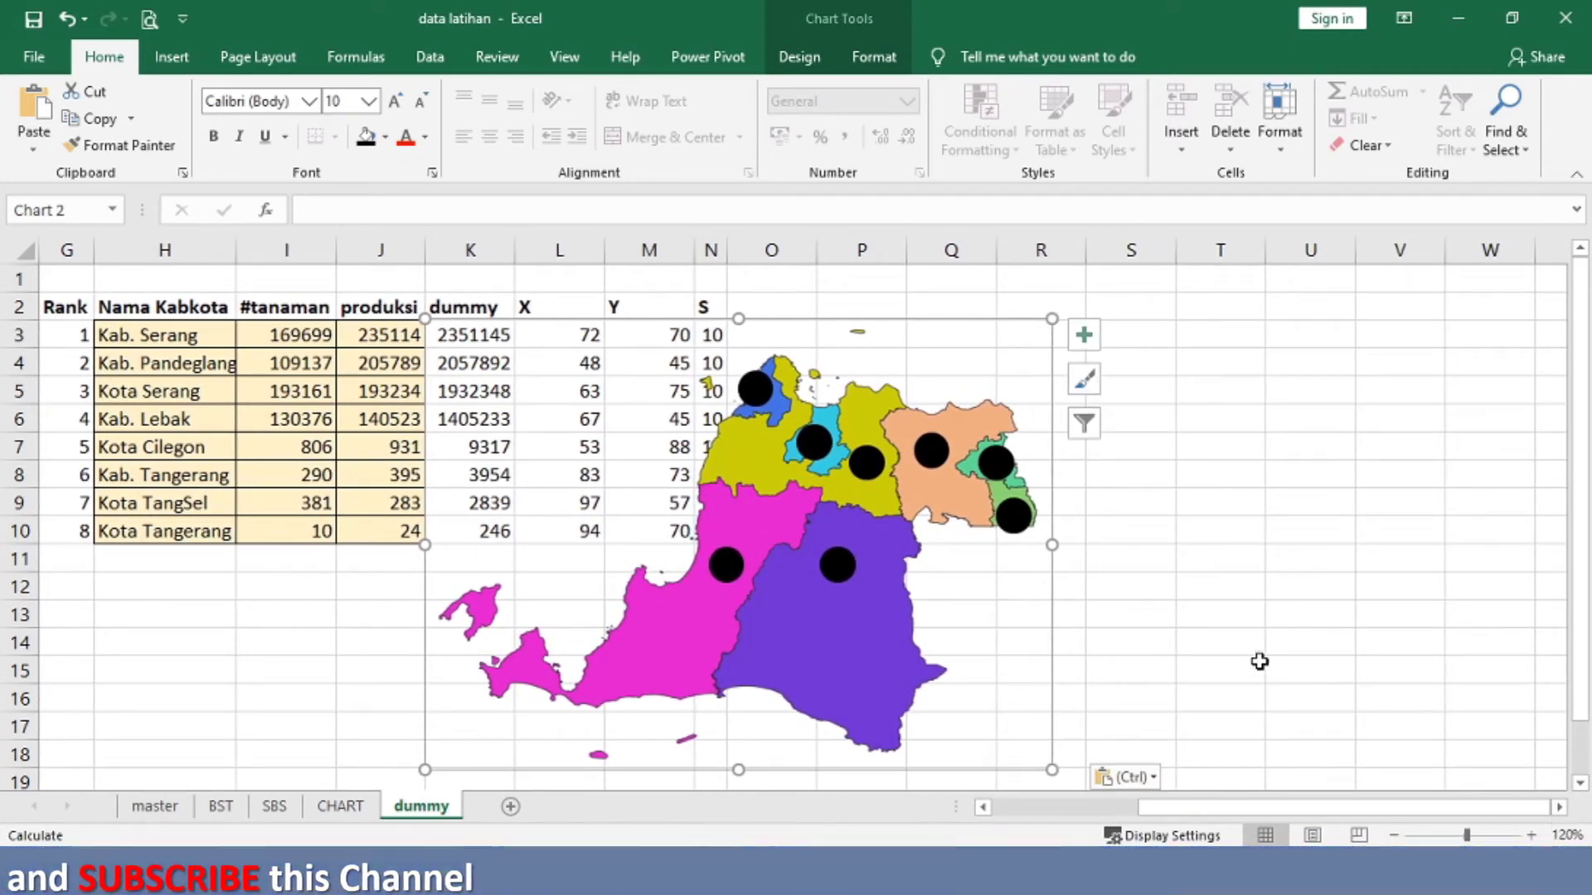
double_click(1050, 626)
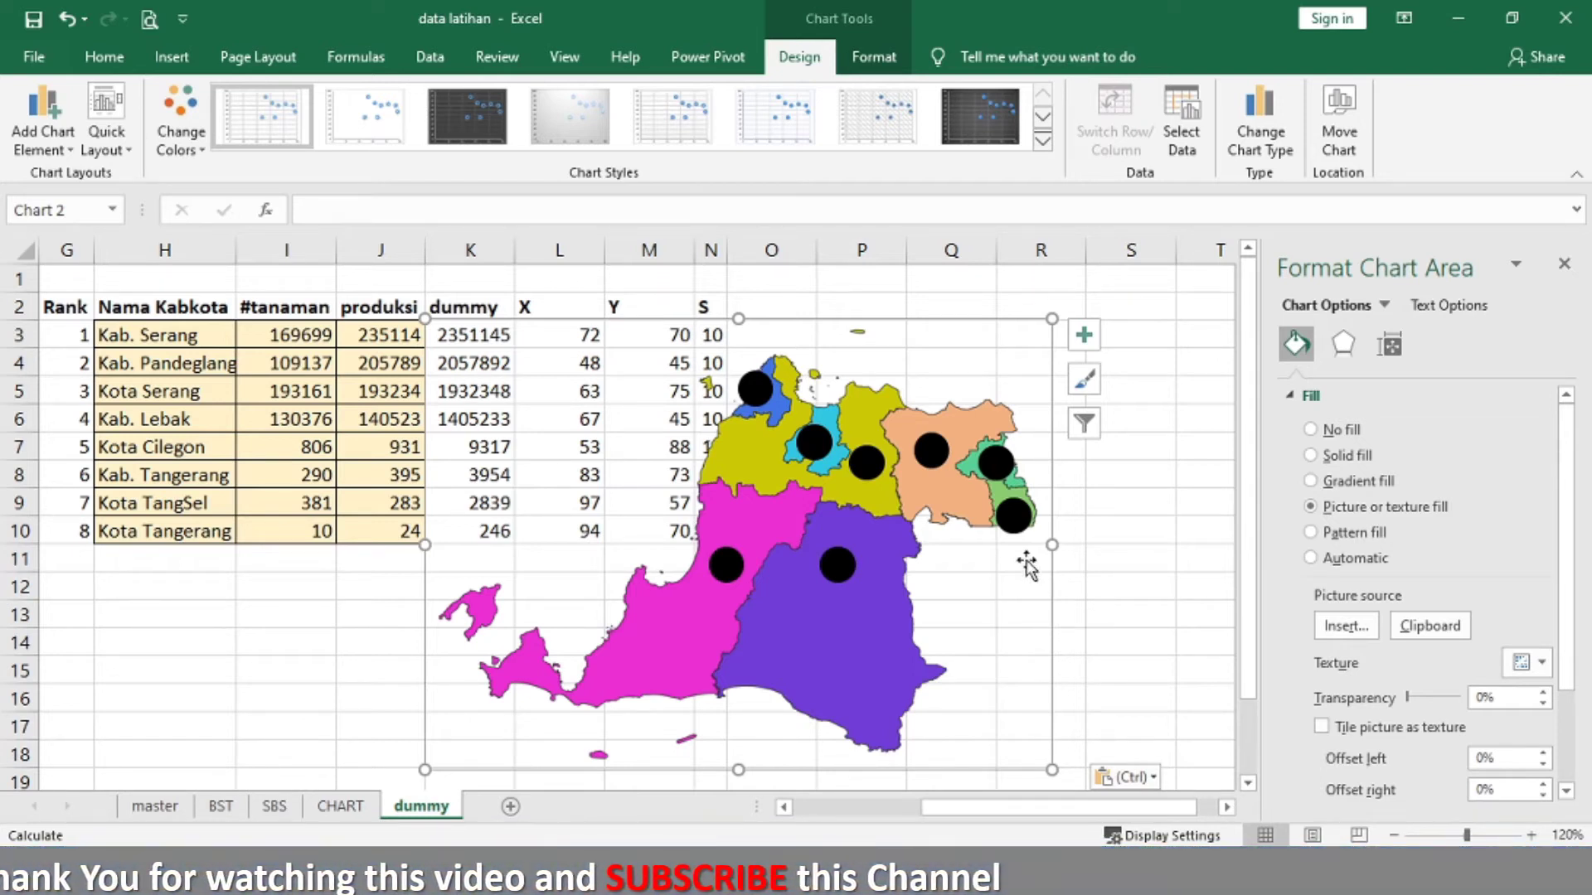
click(1013, 515)
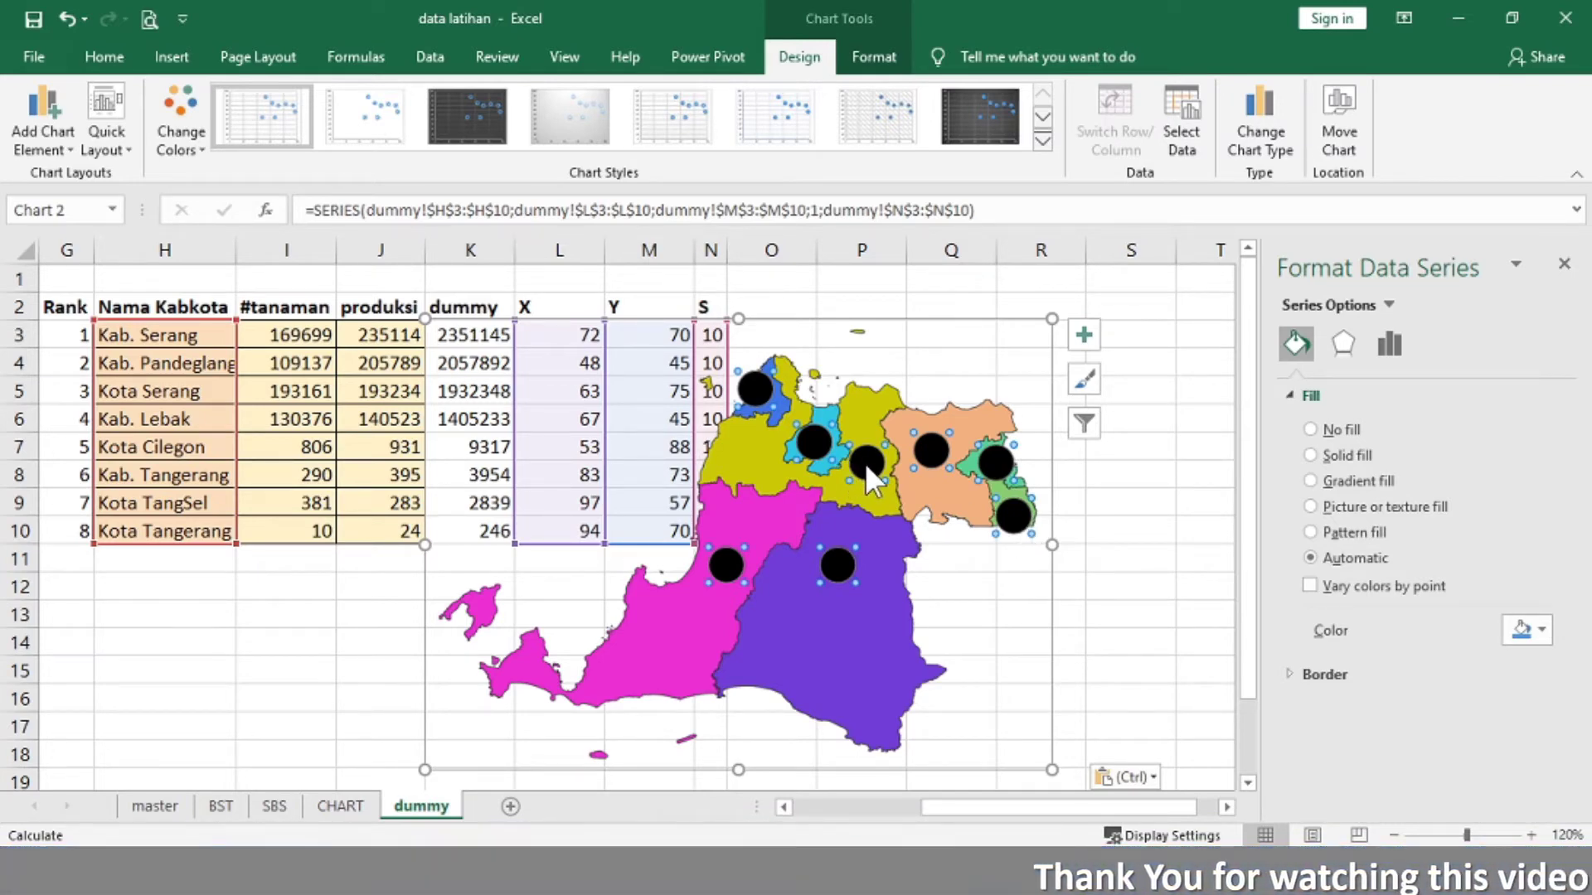
click(1126, 577)
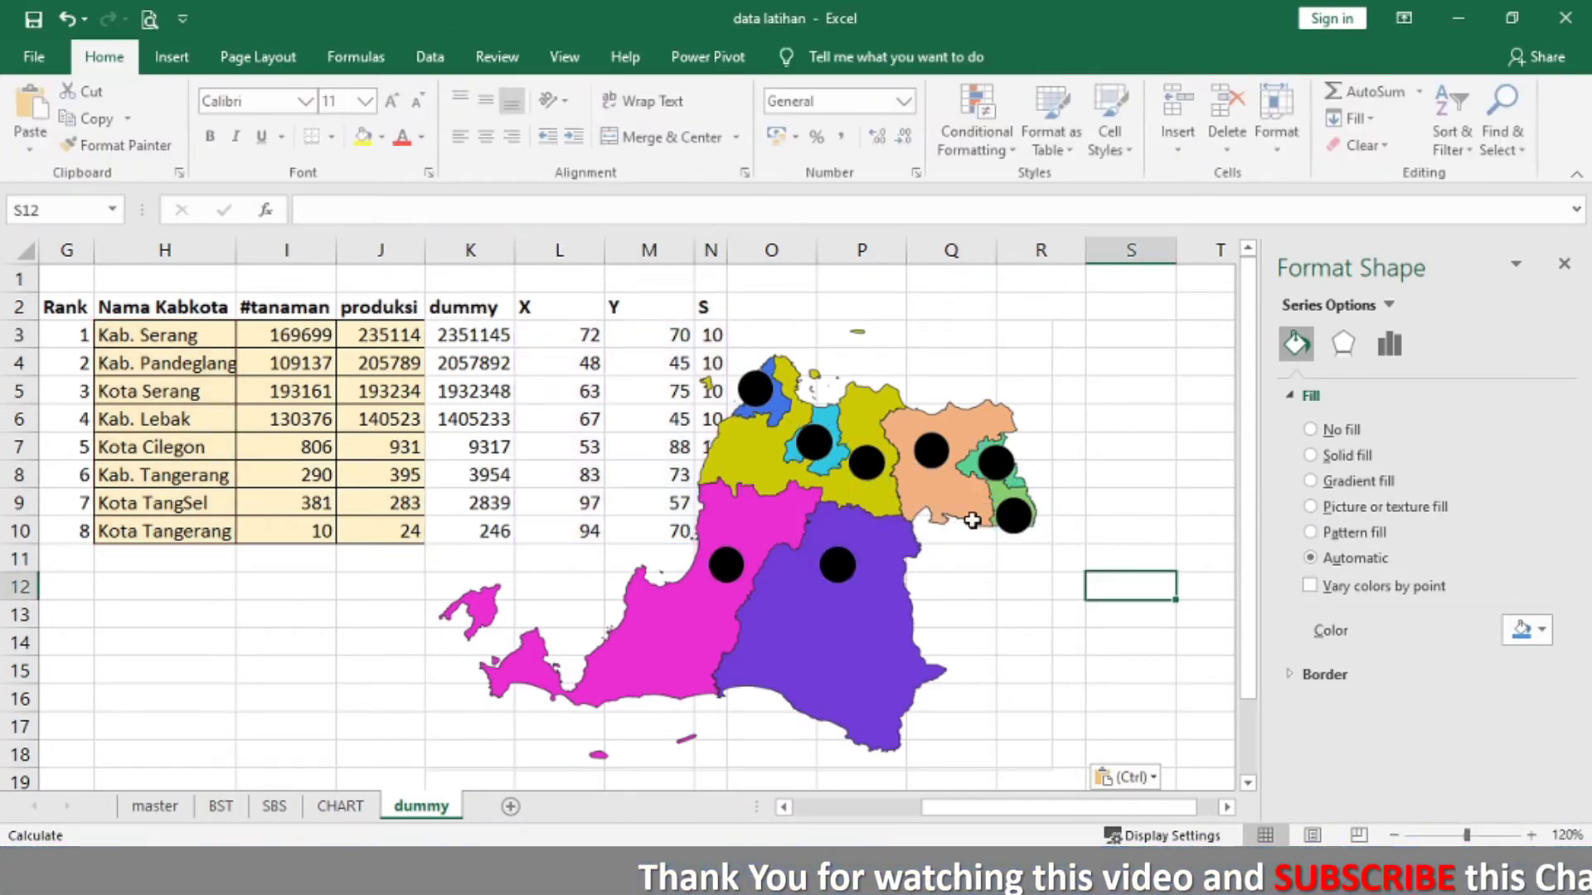
click(884, 476)
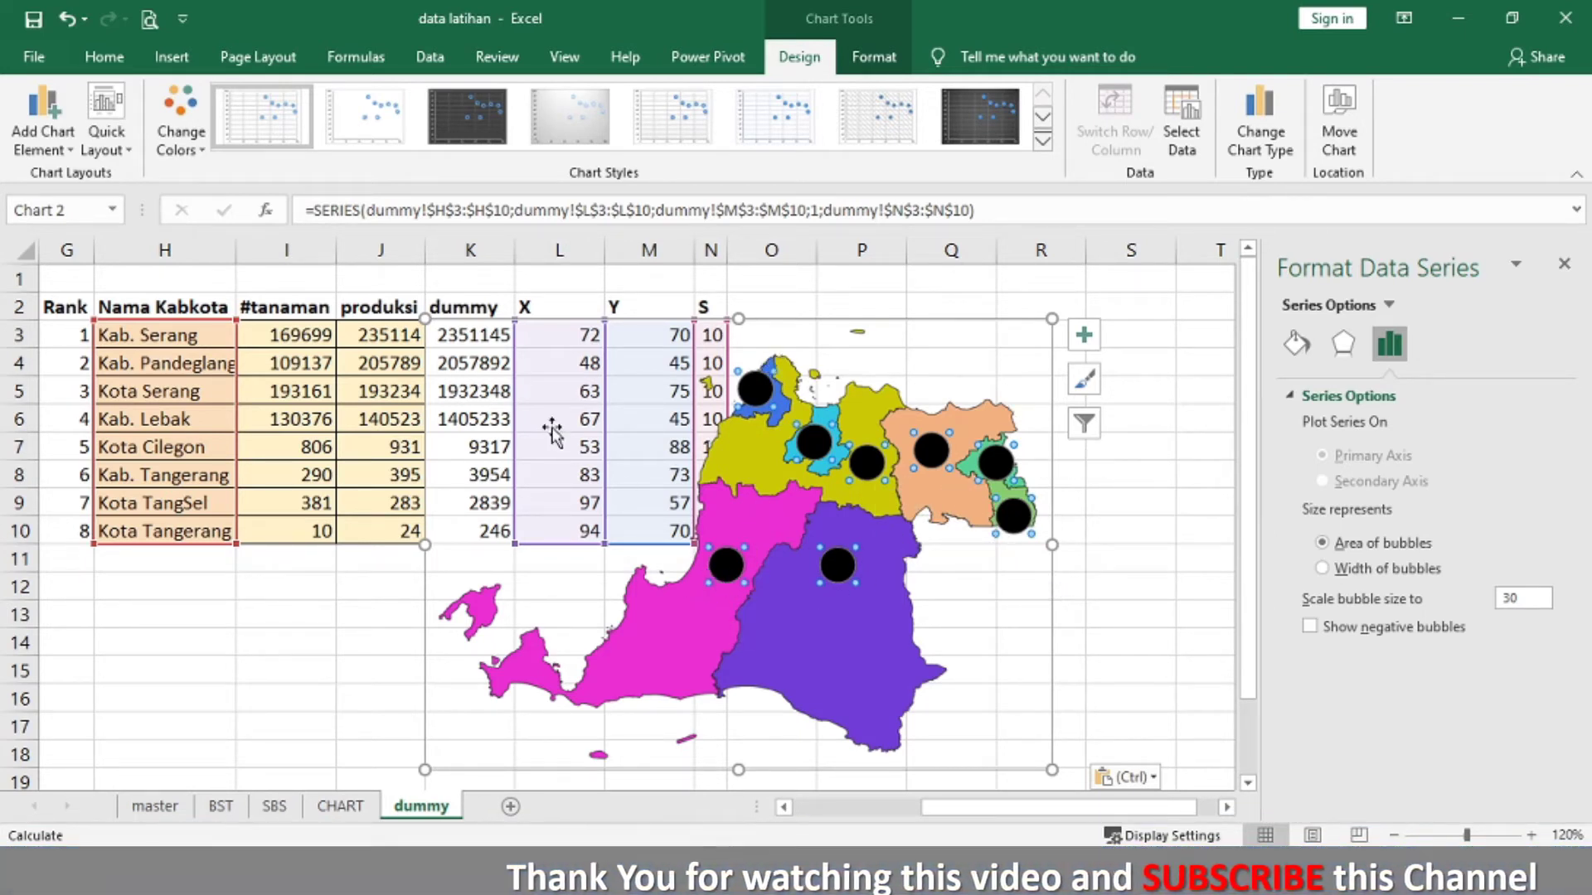
mouse_move(815, 443)
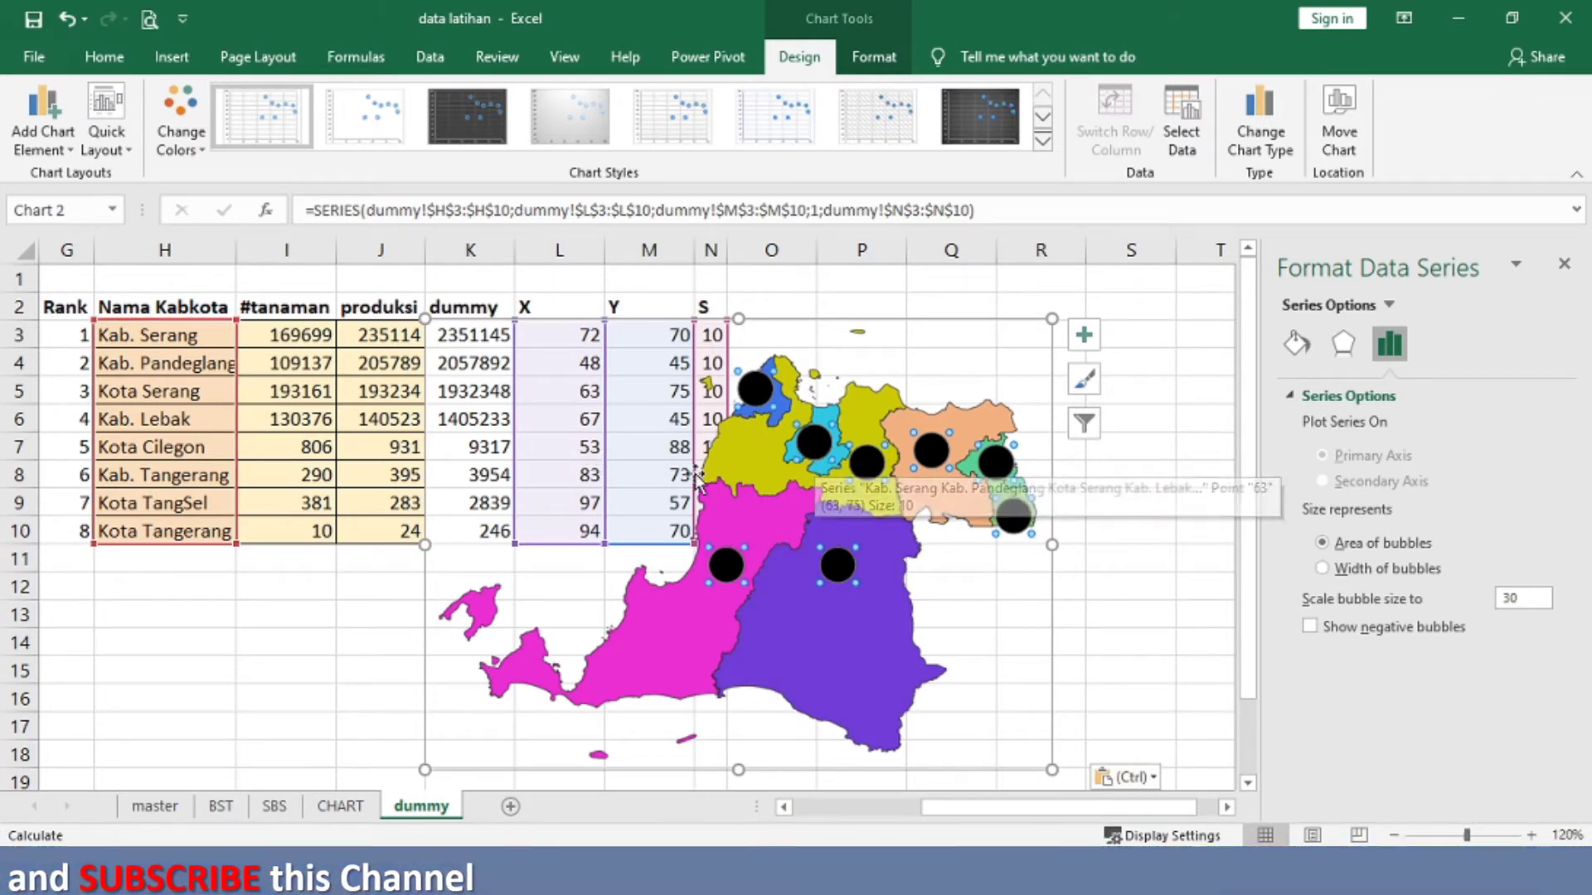
Step: Fill only Kab. Serang's bubble with the green number 1 picture, 1r, from the BAHAN DynChart folder
click(874, 466)
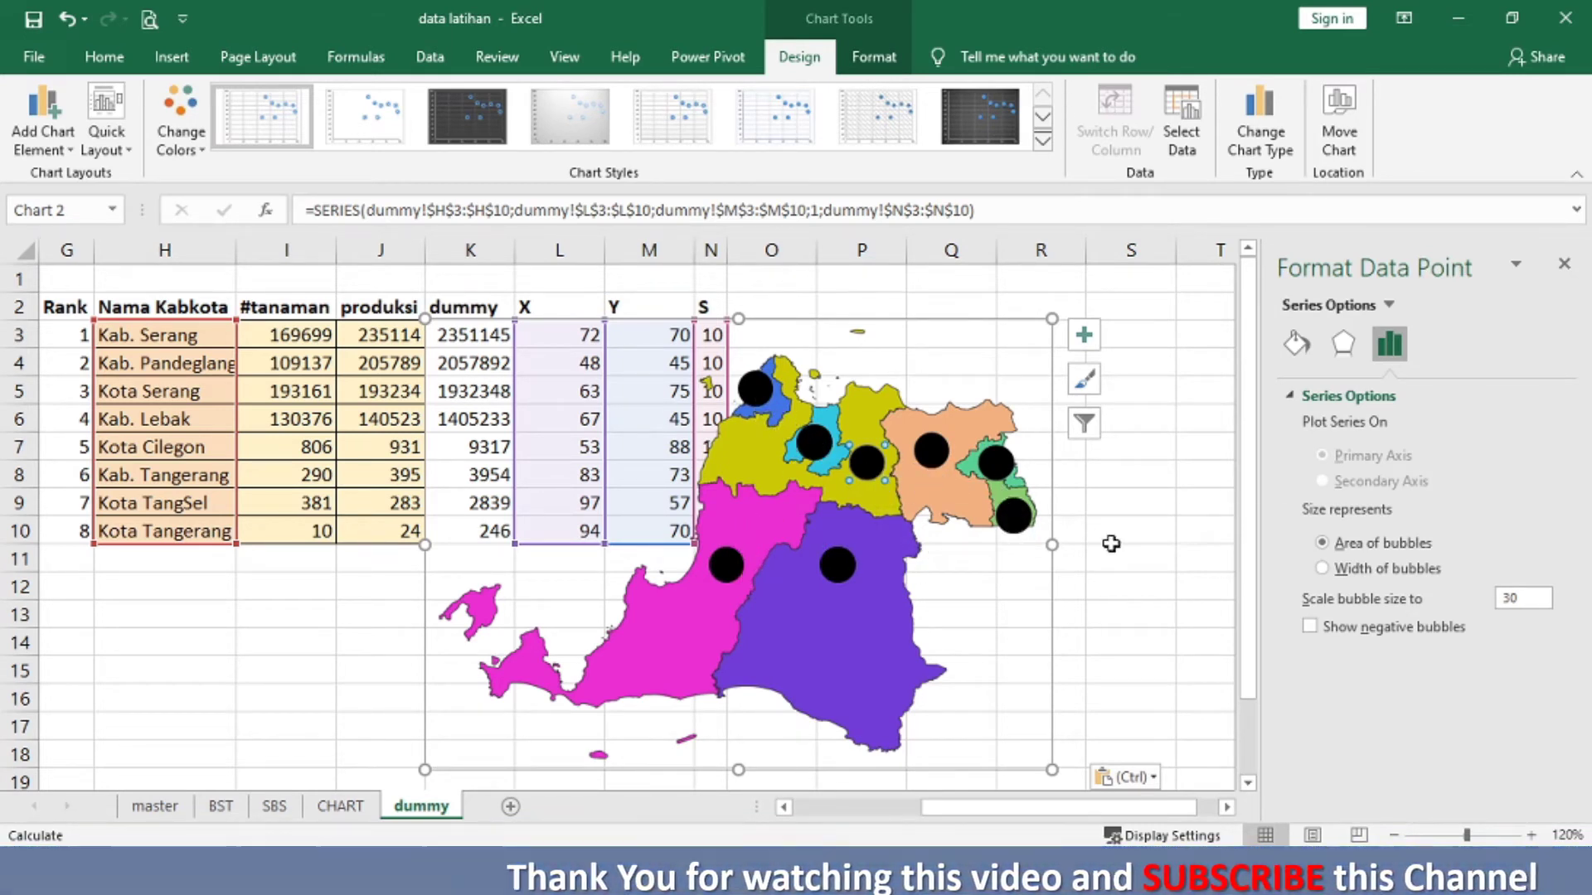
click(1297, 344)
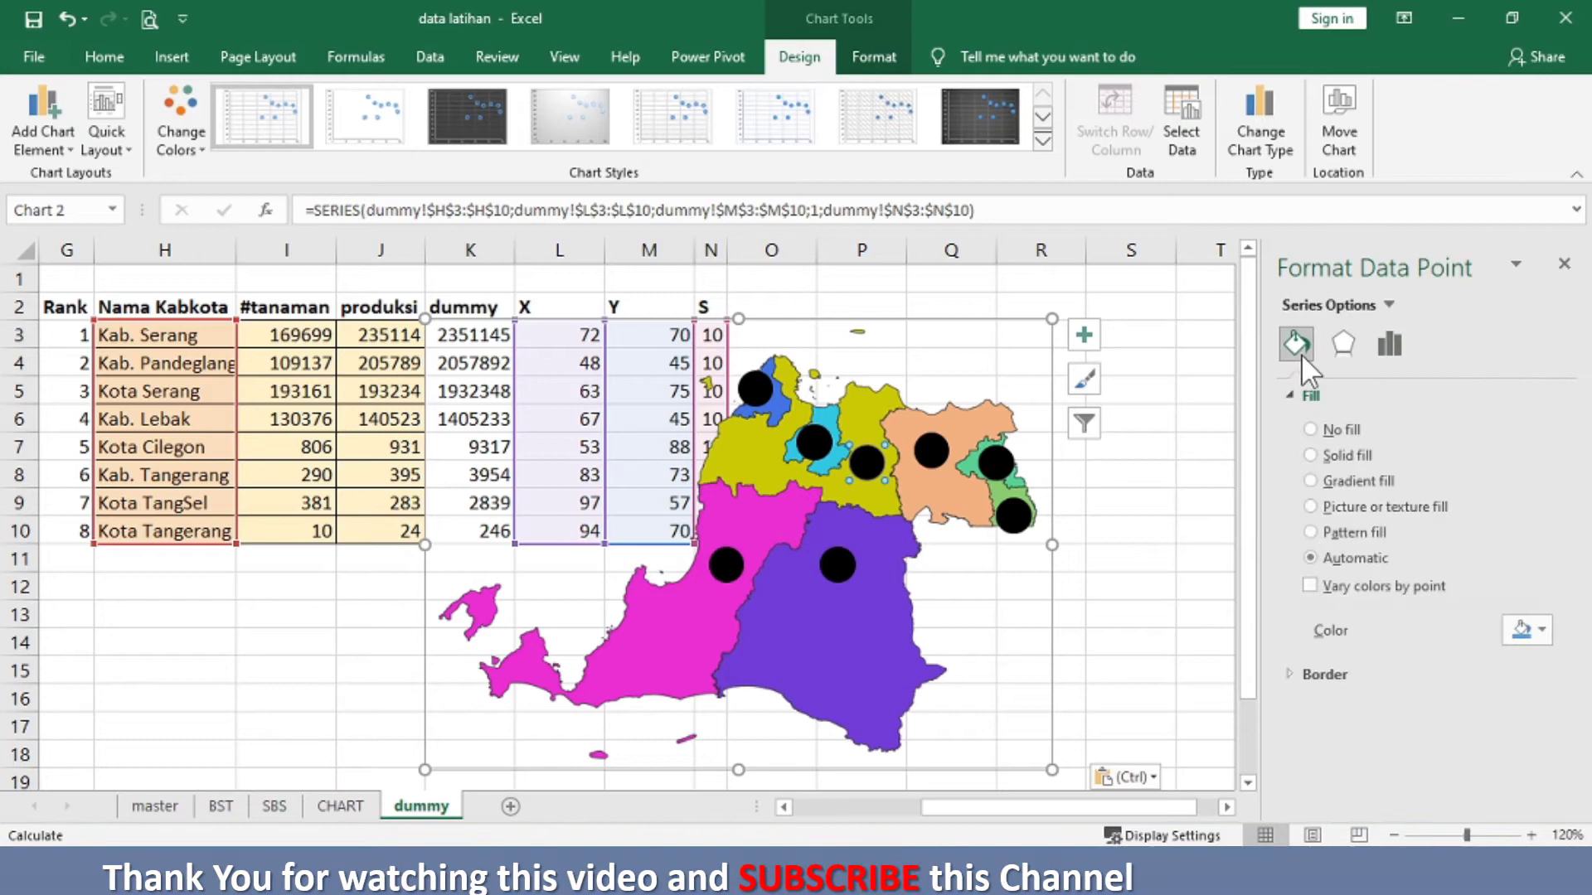
click(1326, 504)
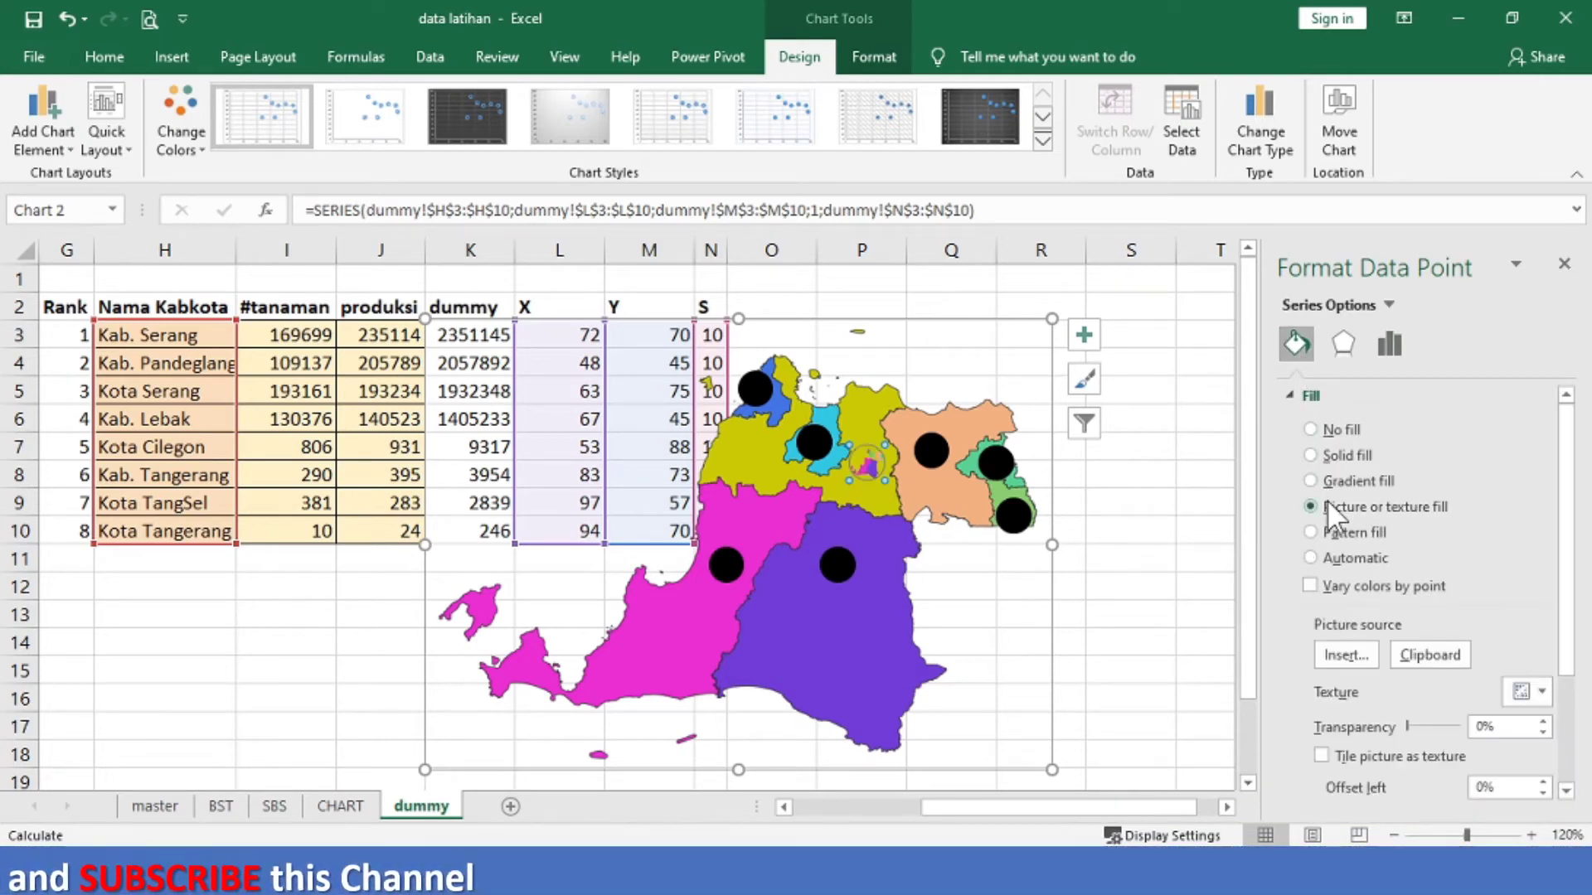
click(1339, 654)
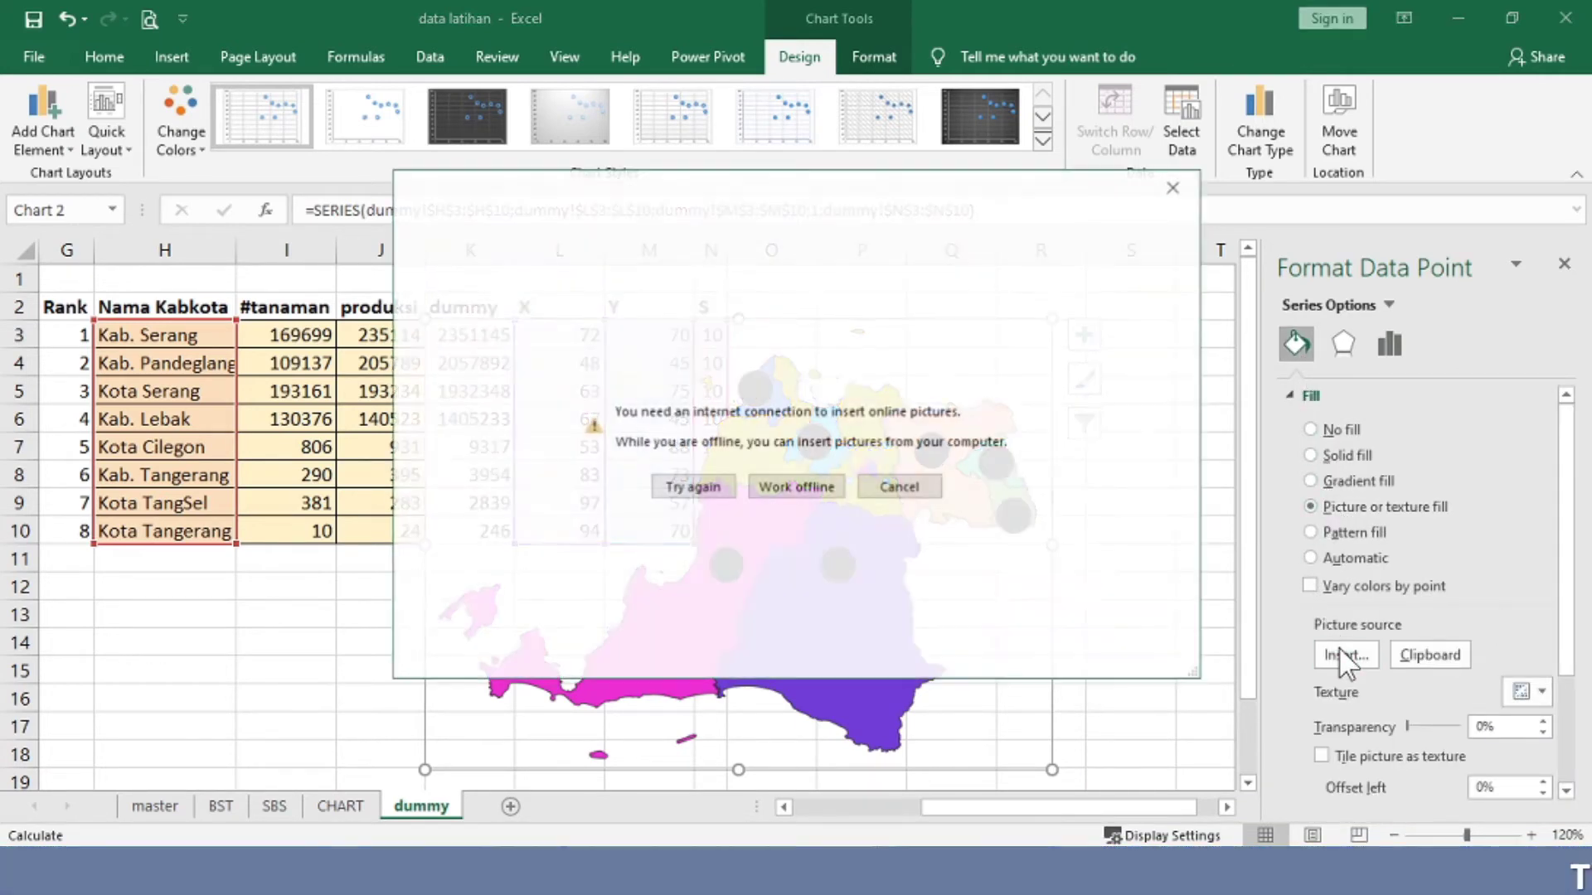
click(815, 487)
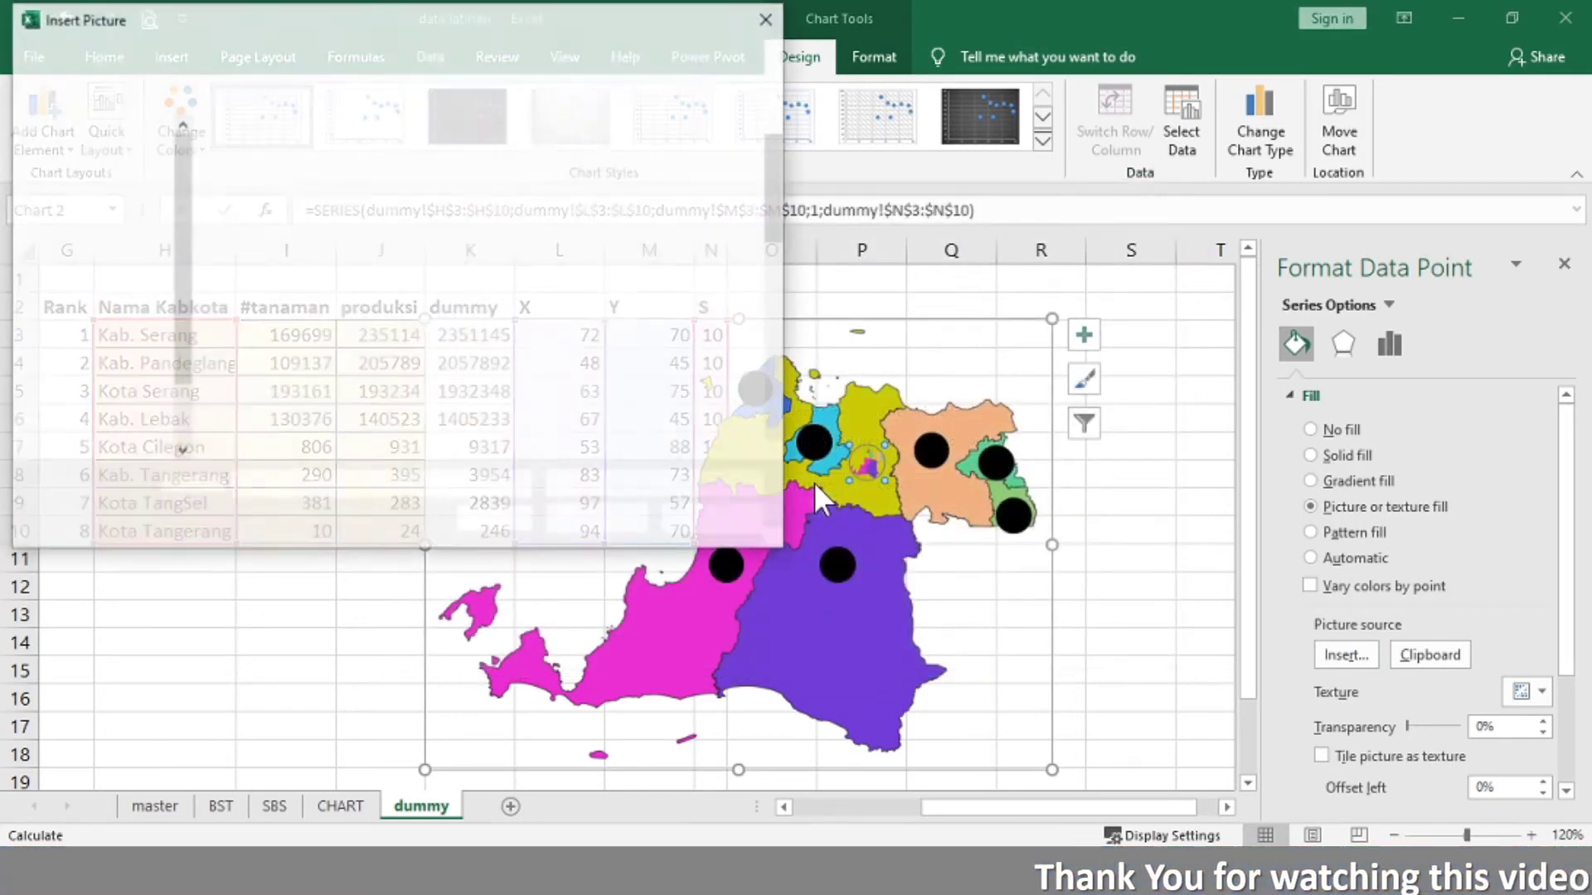
click(551, 170)
double_click(550, 170)
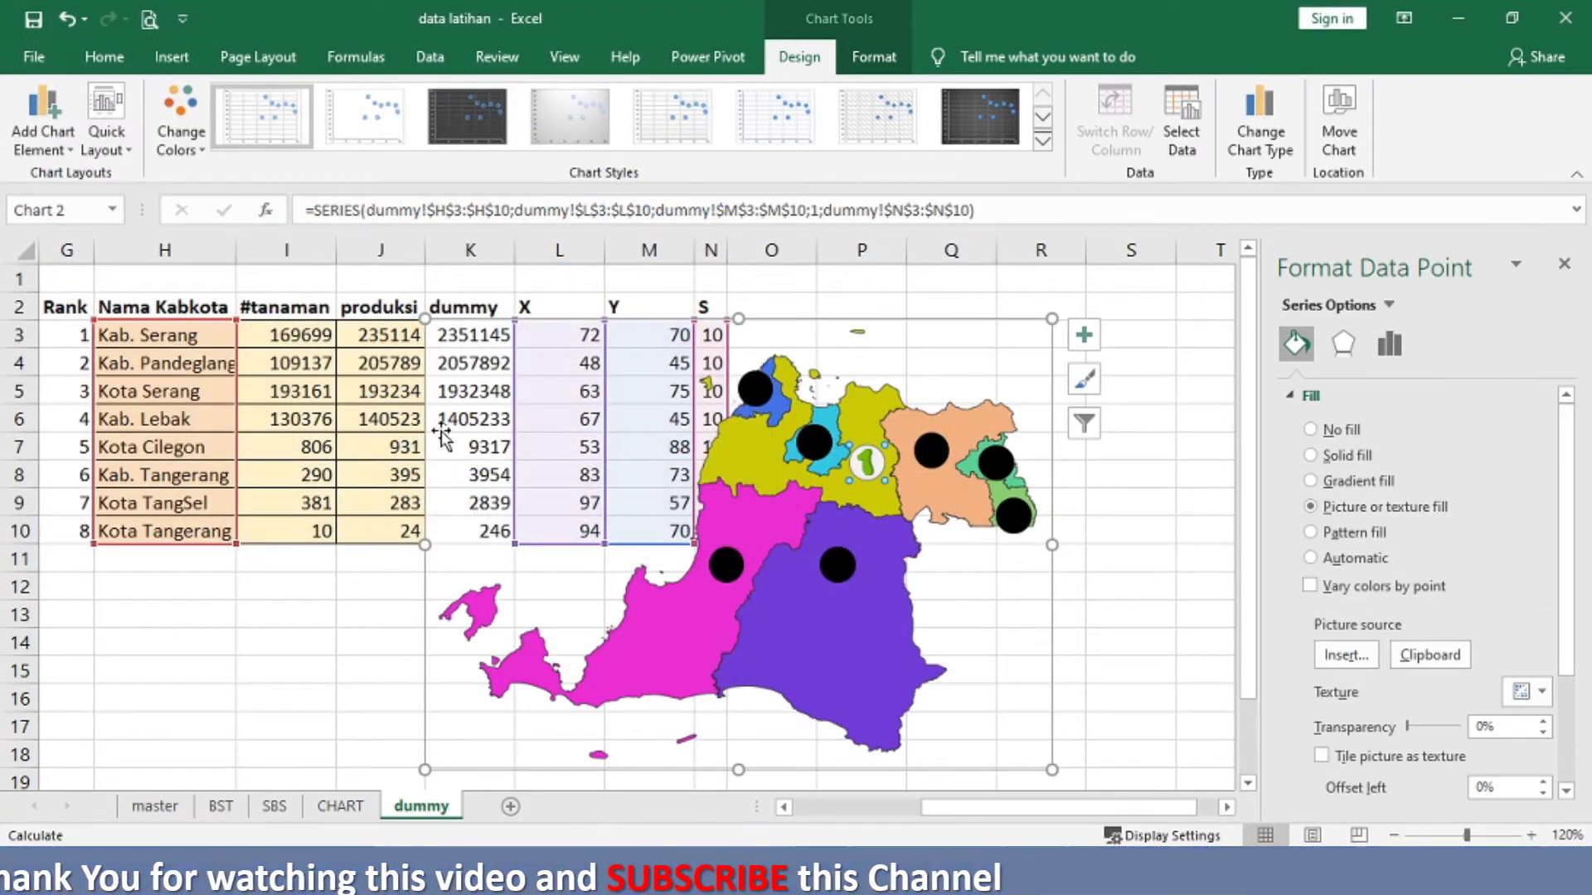
Step: Fill Kab. Pandeglang's bubble with the orange number 2 picture, 2r, from the BAHAN DynChart folder
click(720, 565)
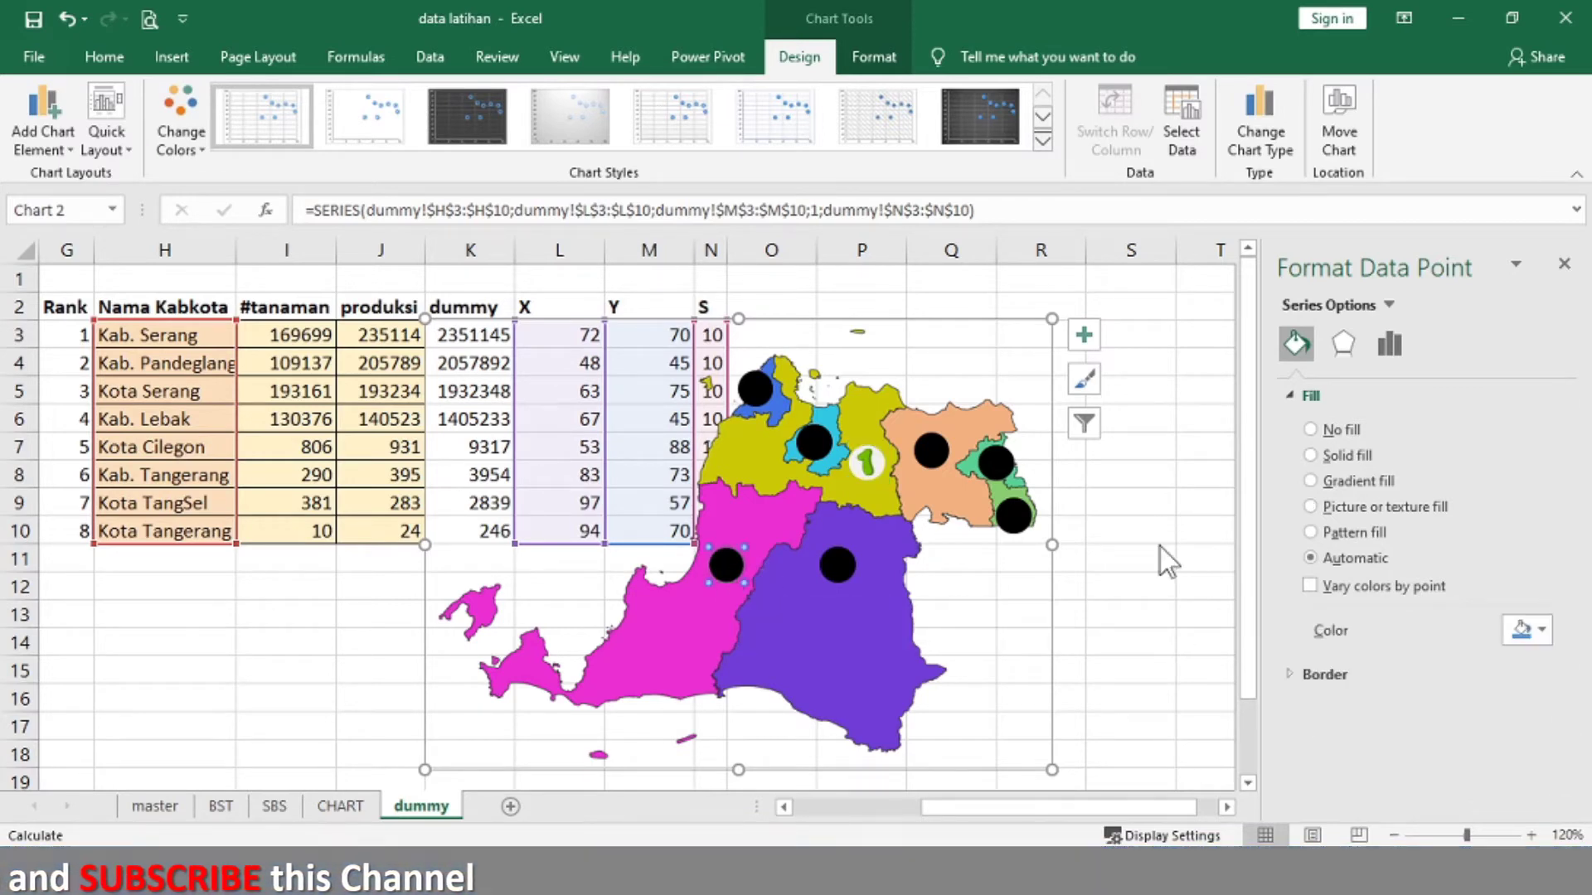
click(1401, 507)
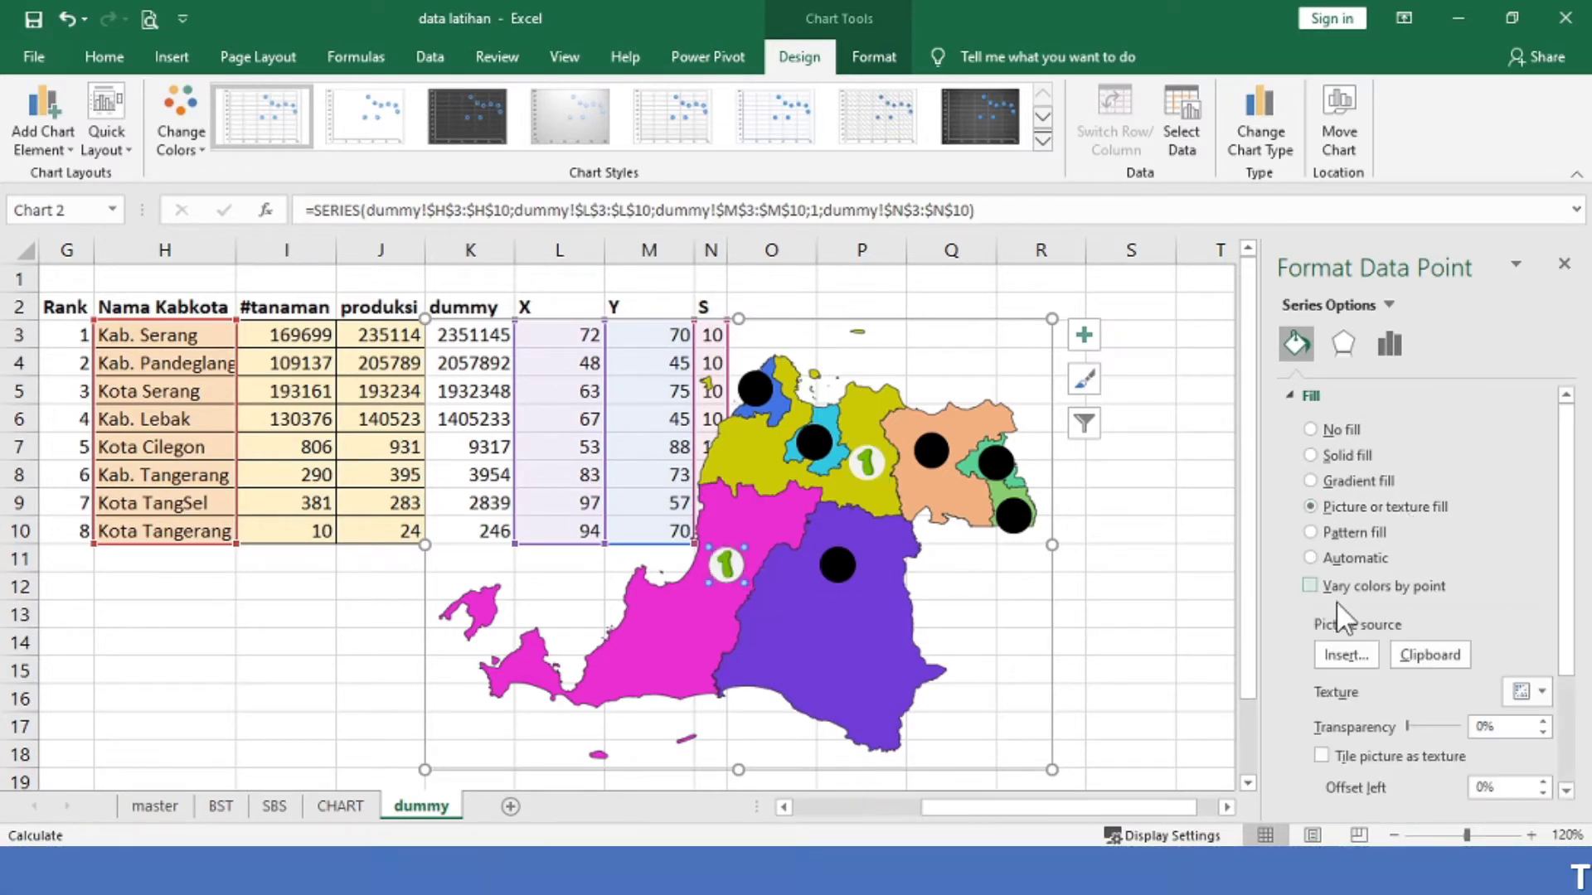
click(1338, 651)
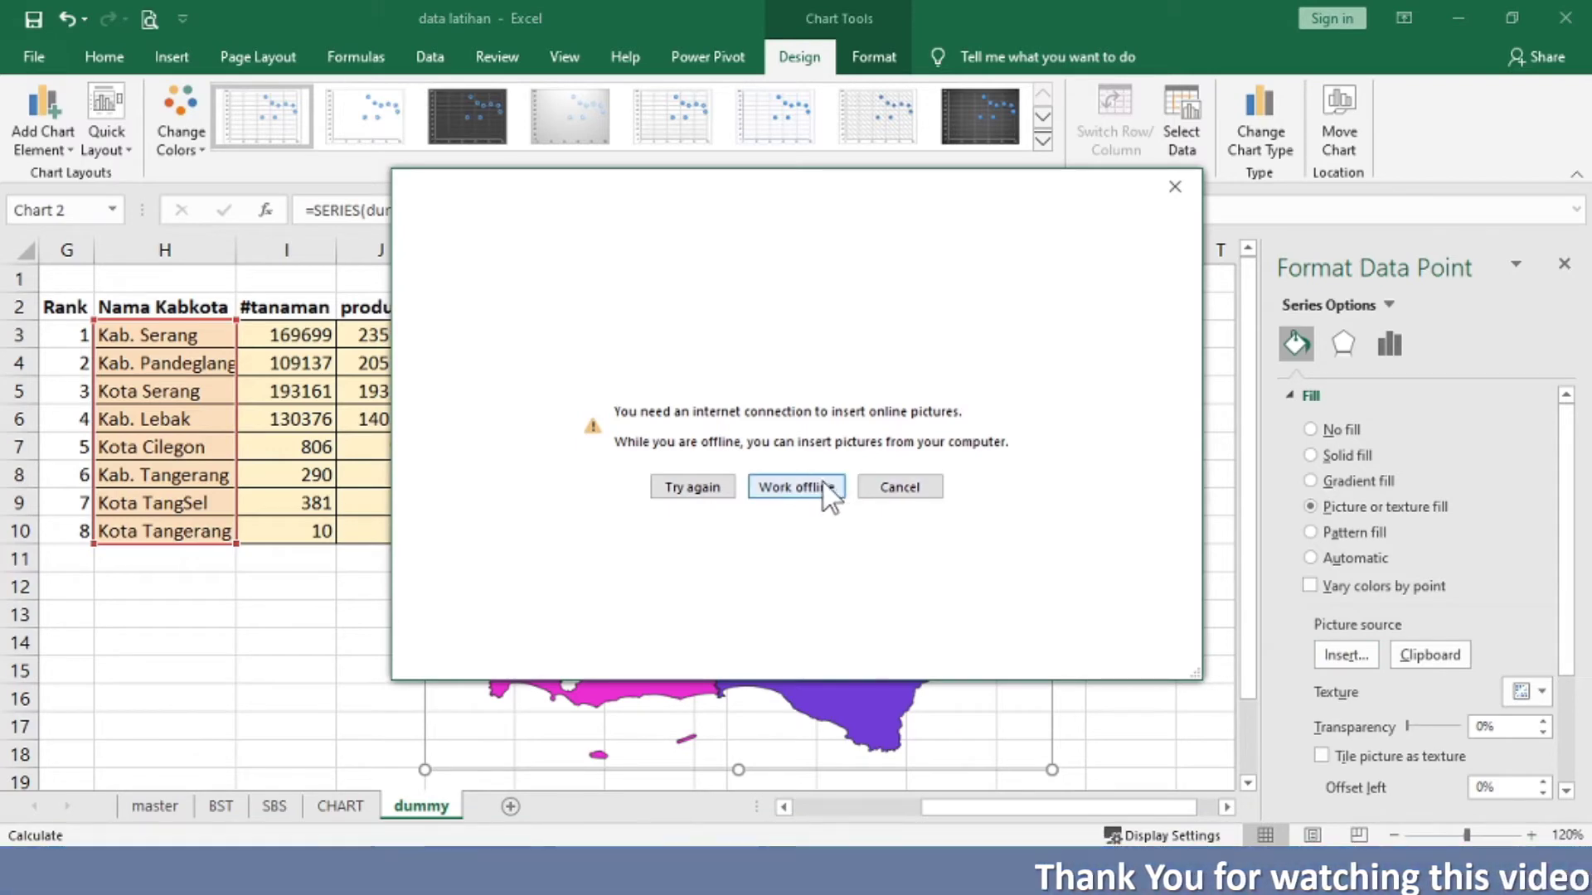
click(819, 485)
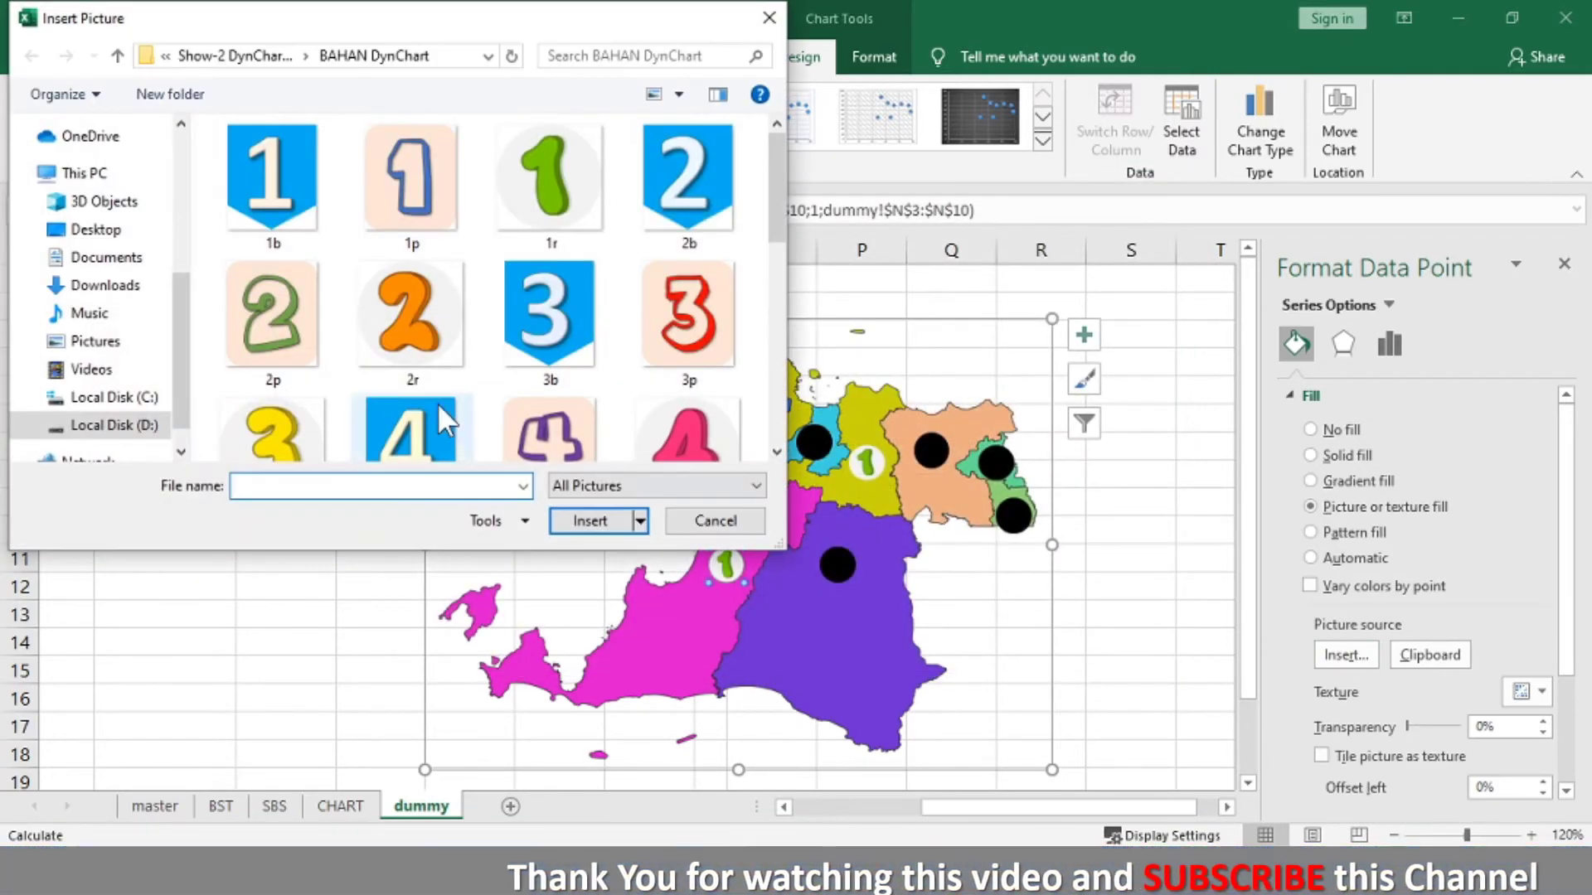
click(424, 370)
click(585, 517)
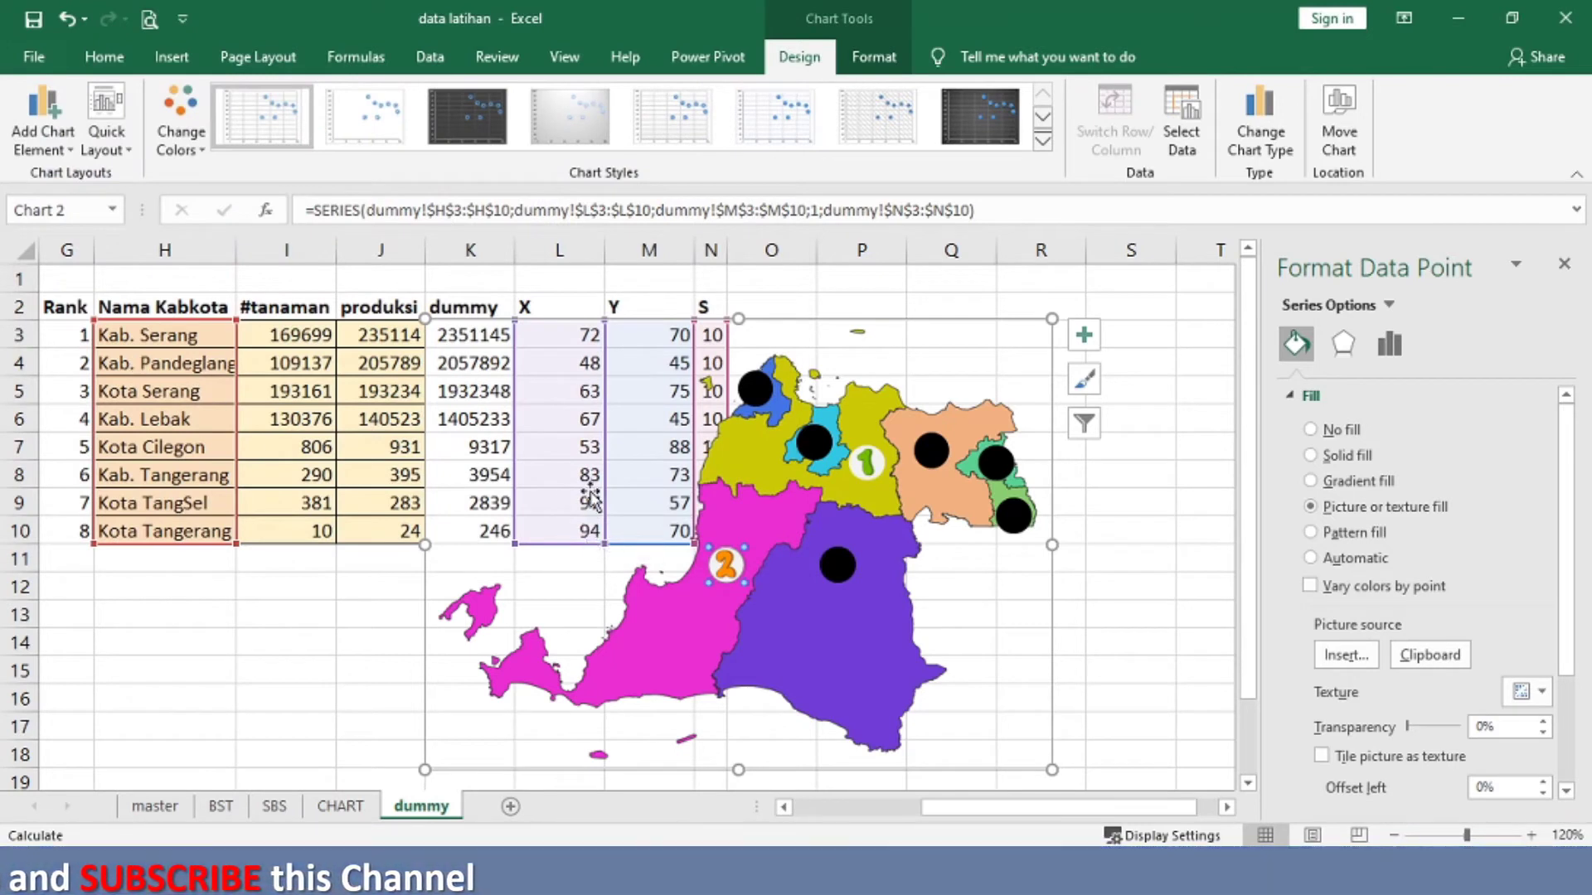
Step: Fill Kota Serang's bubble with the yellow number 3 picture from the BAHAN DynChart folder
click(810, 441)
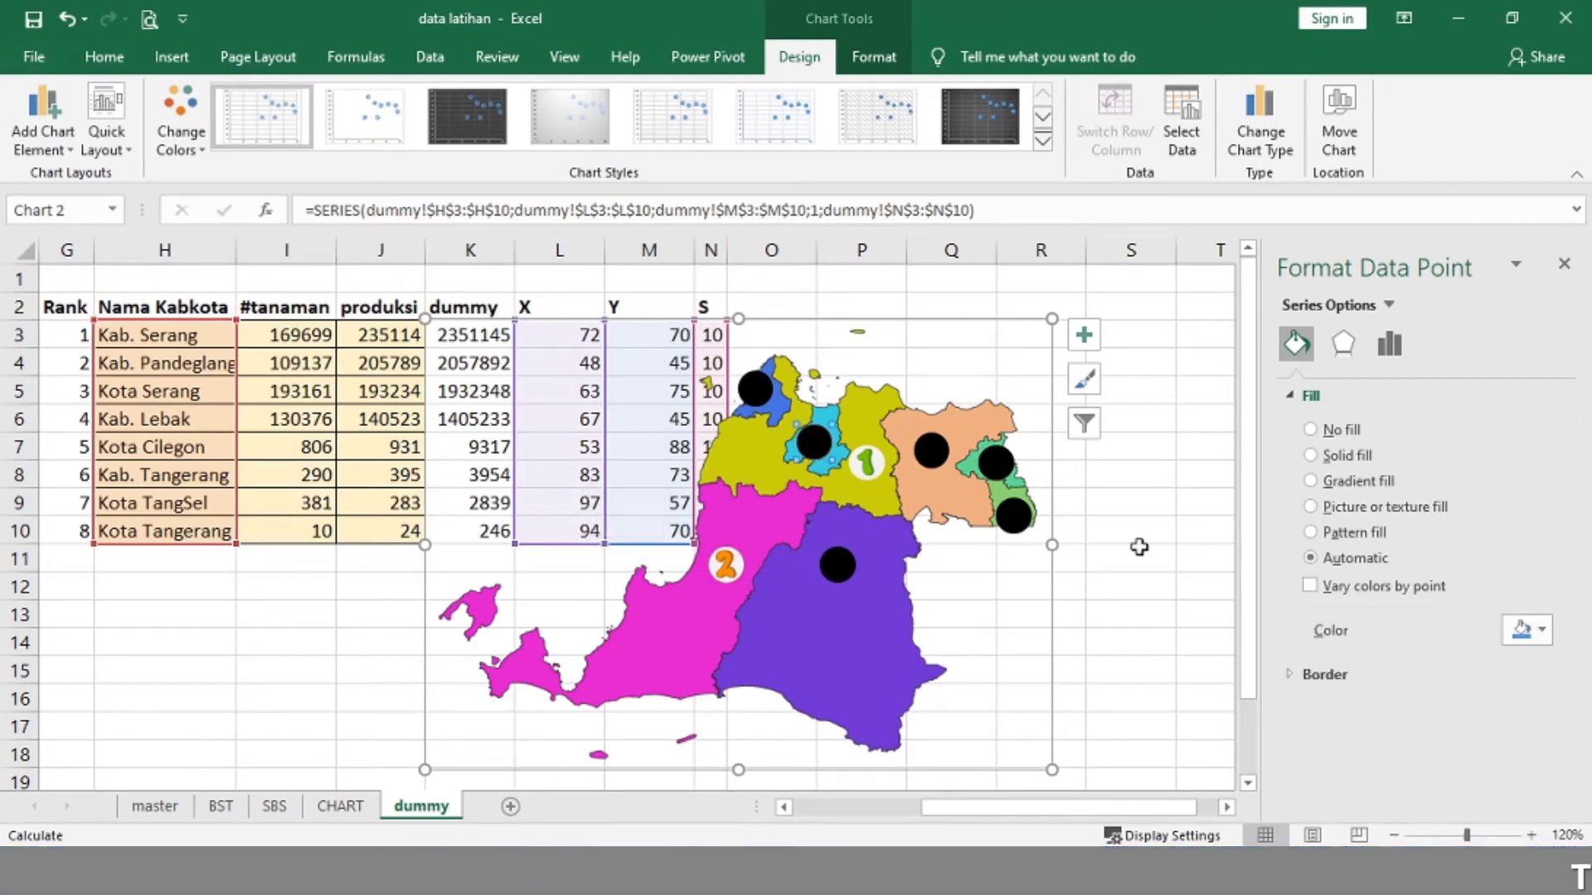
click(1362, 512)
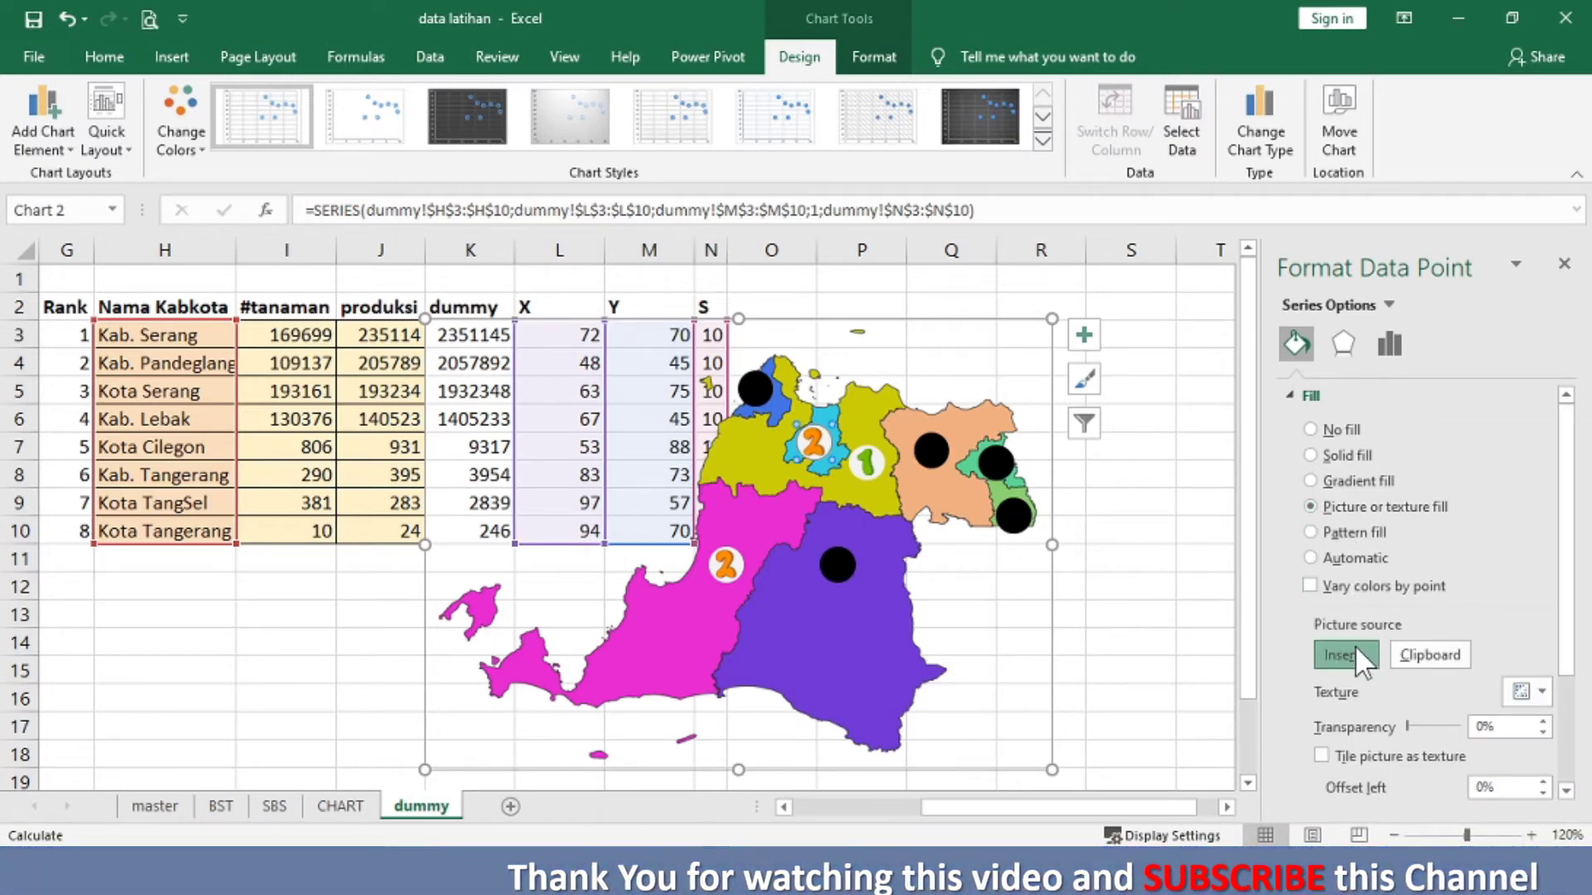
click(1355, 651)
click(795, 484)
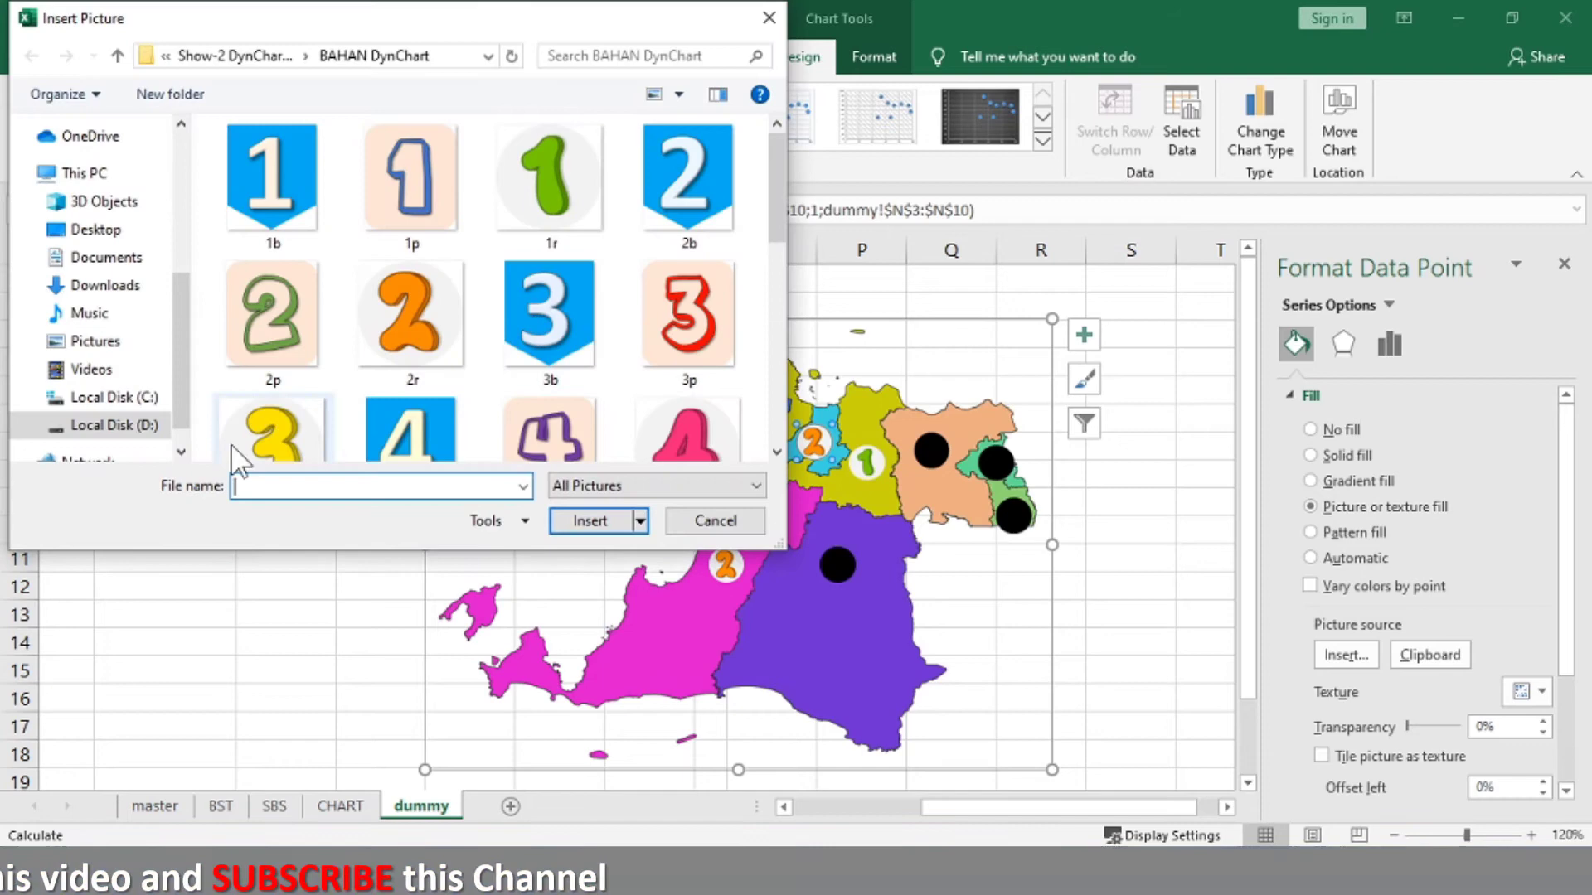
click(325, 424)
click(583, 524)
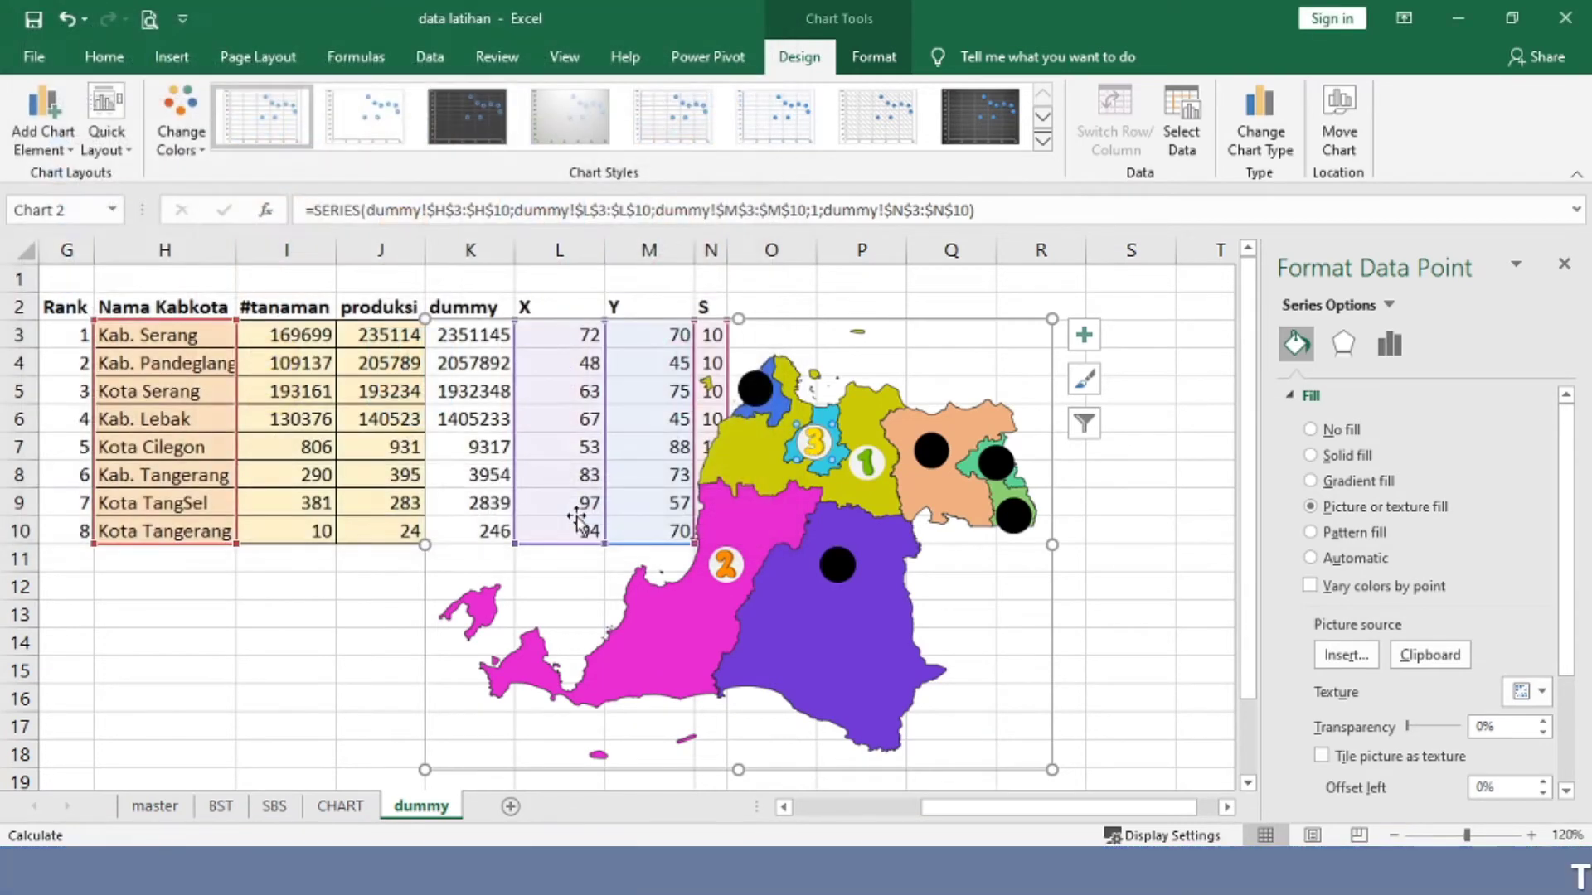
Step: Fill Kab. Lebak's bubble with the pink number 4 picture from the BAHAN DynChart folder
click(838, 567)
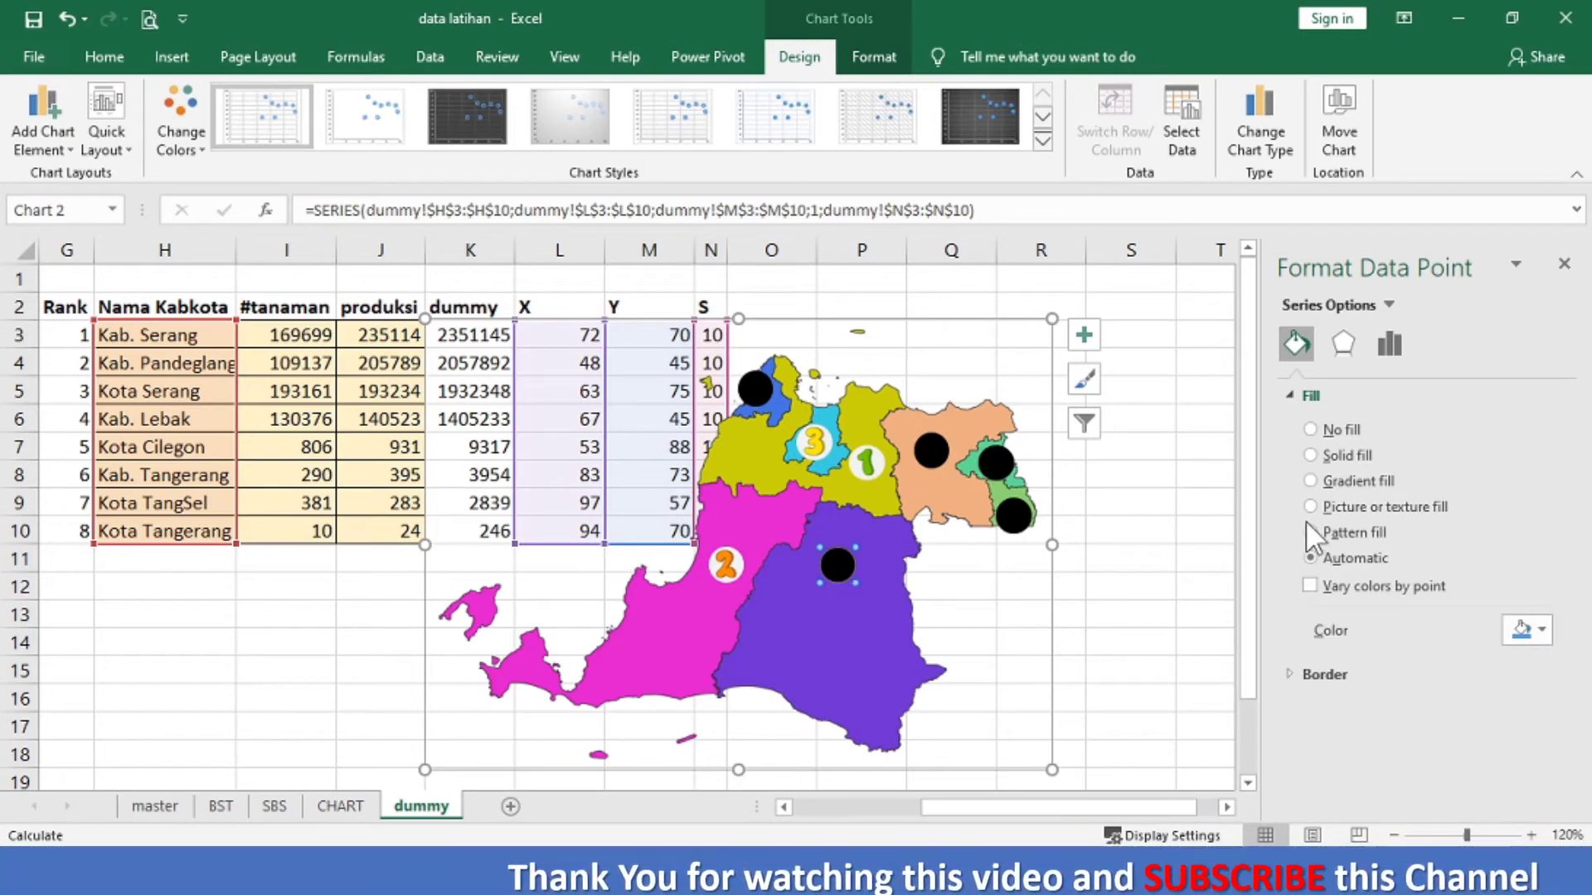
click(1343, 504)
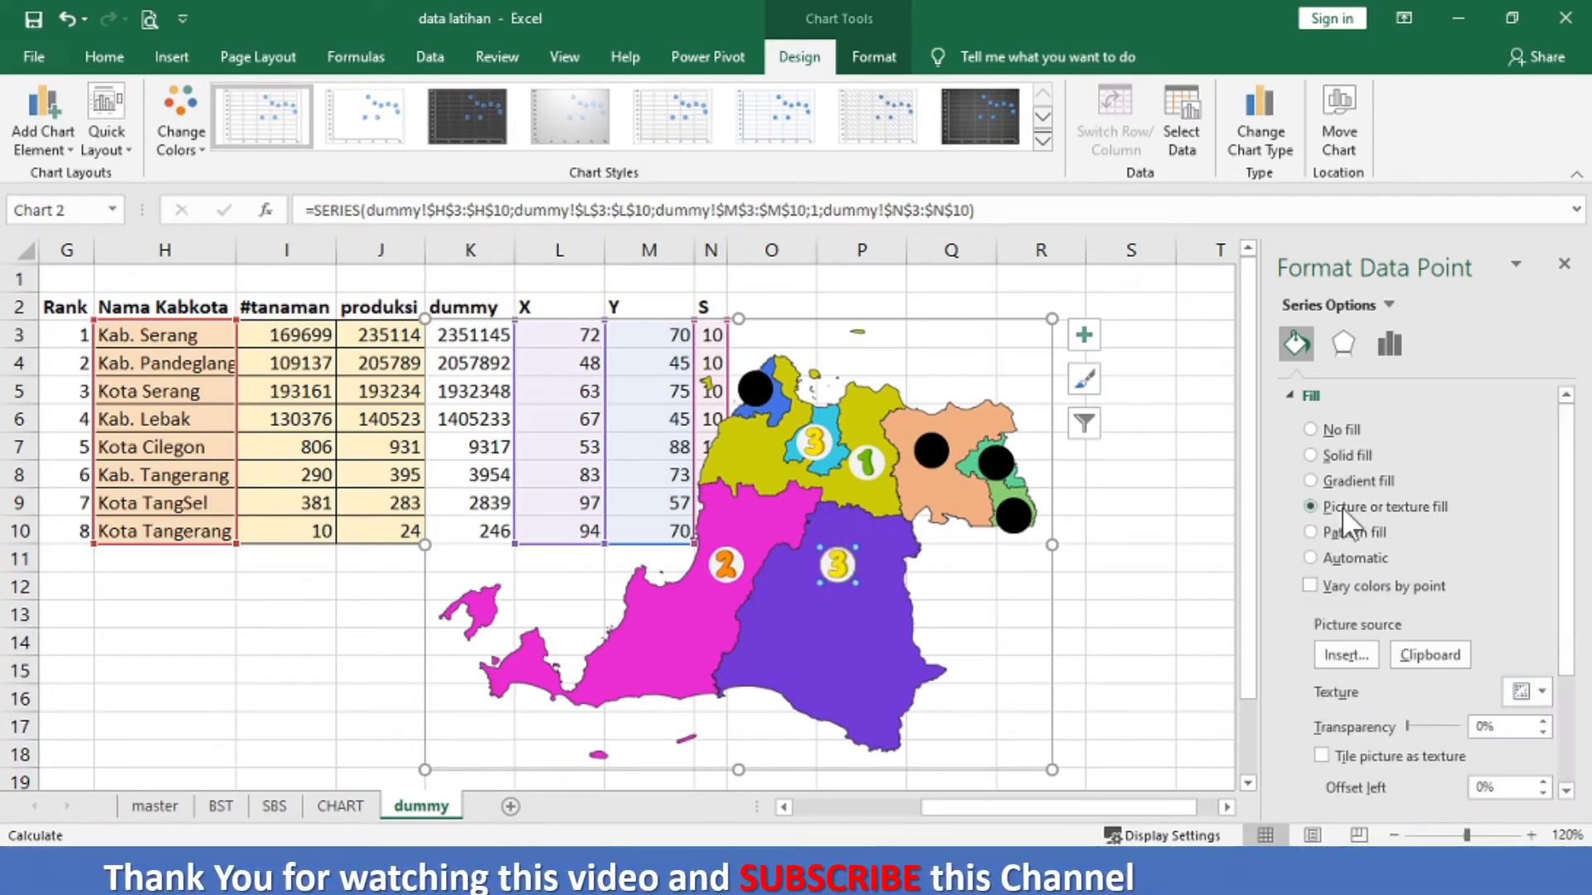
click(1337, 654)
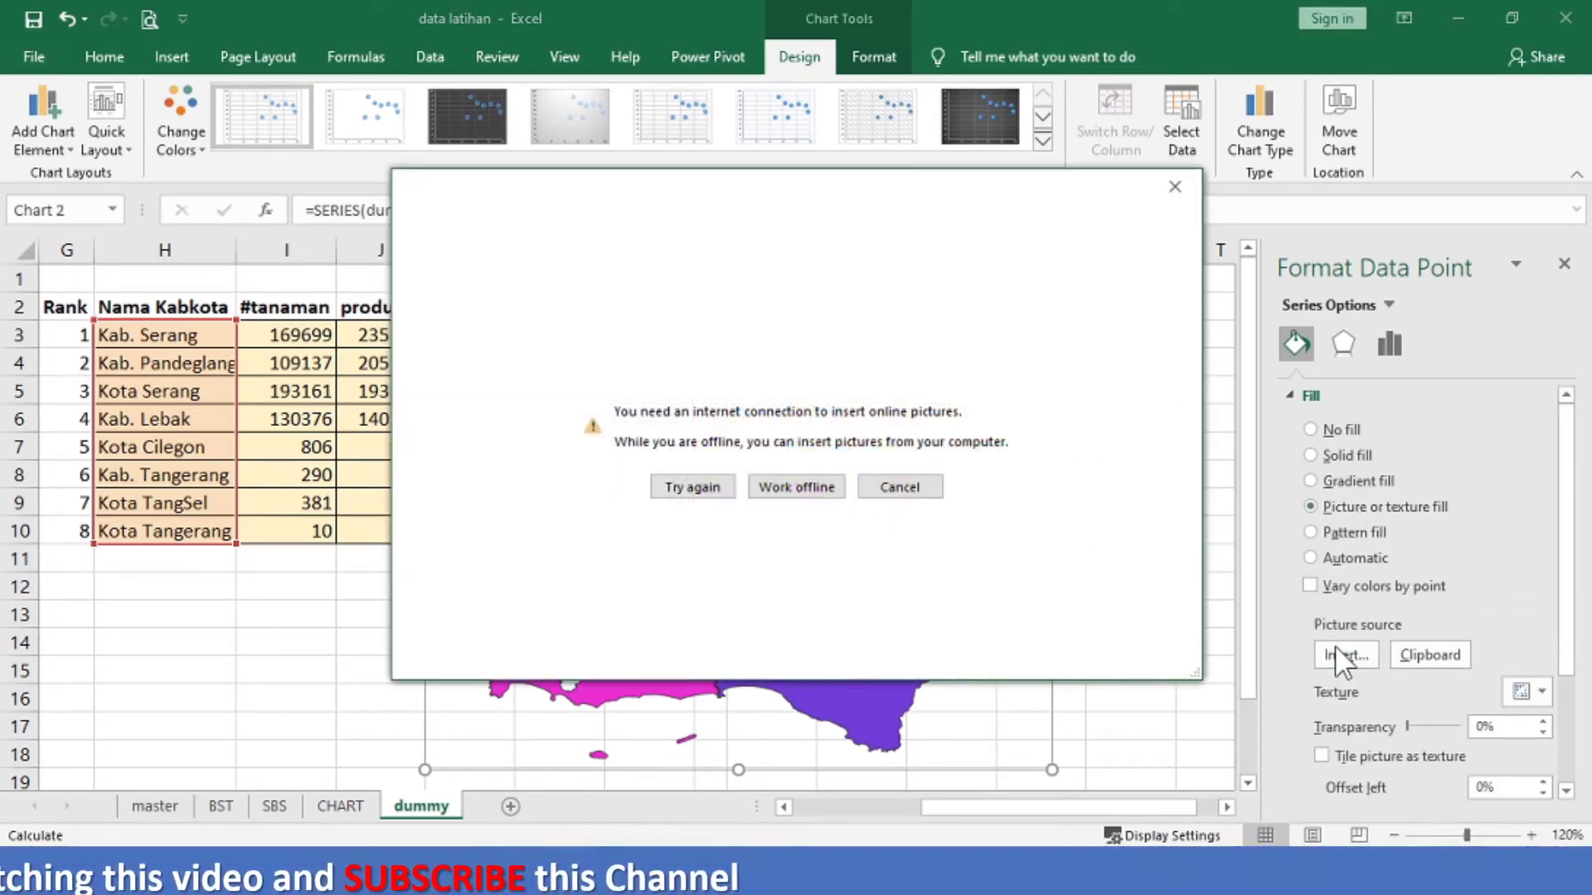
click(817, 488)
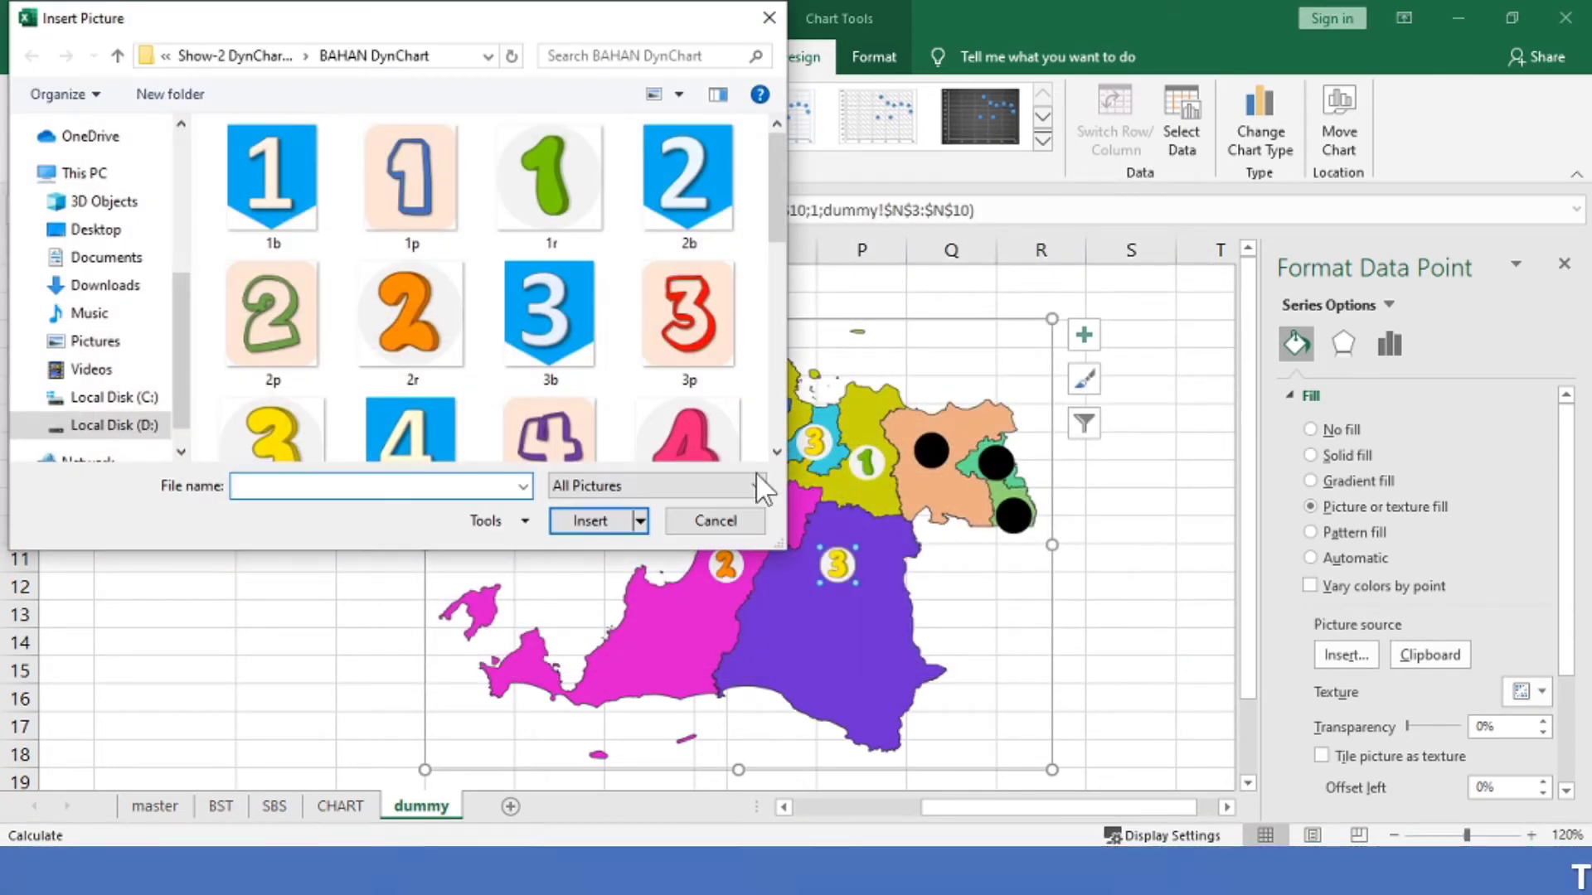
click(669, 420)
click(611, 521)
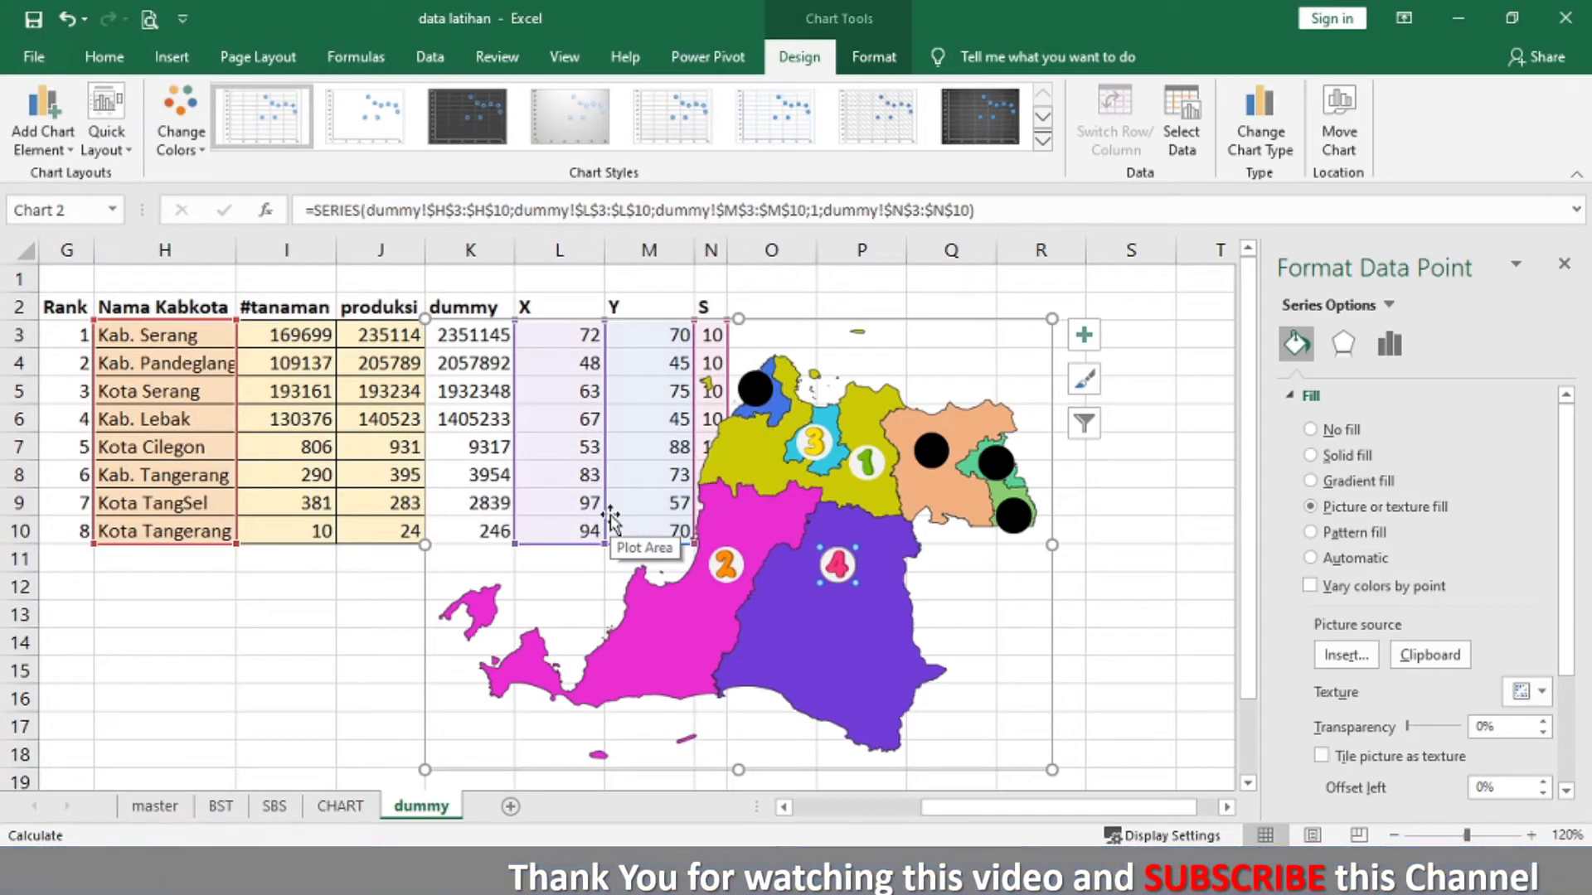
Step: Fill Kota Cilegon's bubble with the red number 5 picture, 5r, from the BAHAN DynChart folder
click(751, 386)
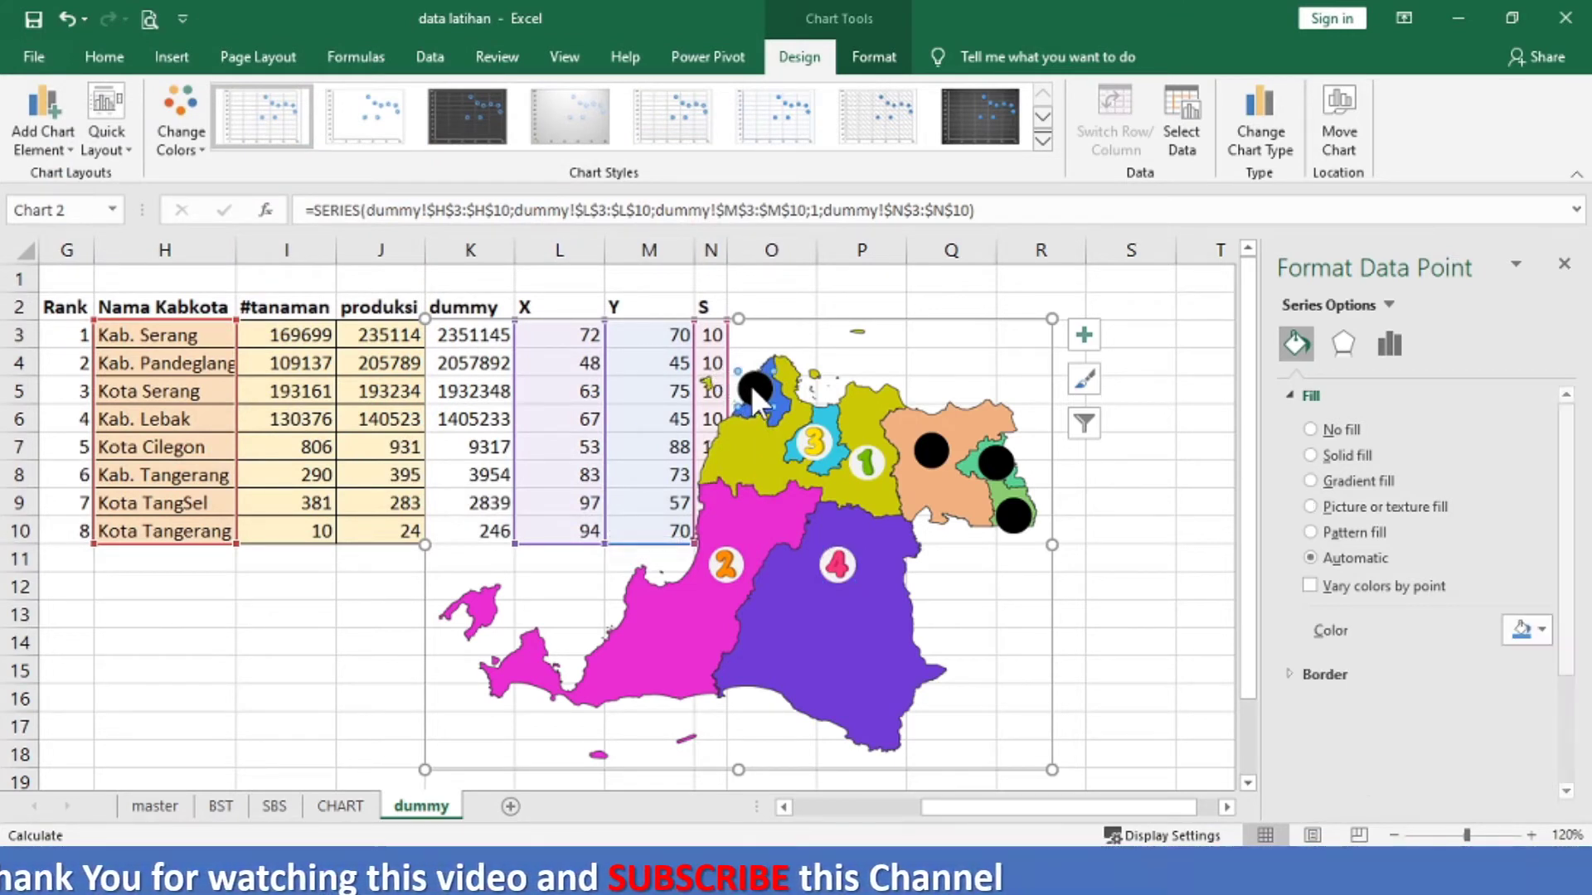
click(1347, 508)
click(1345, 654)
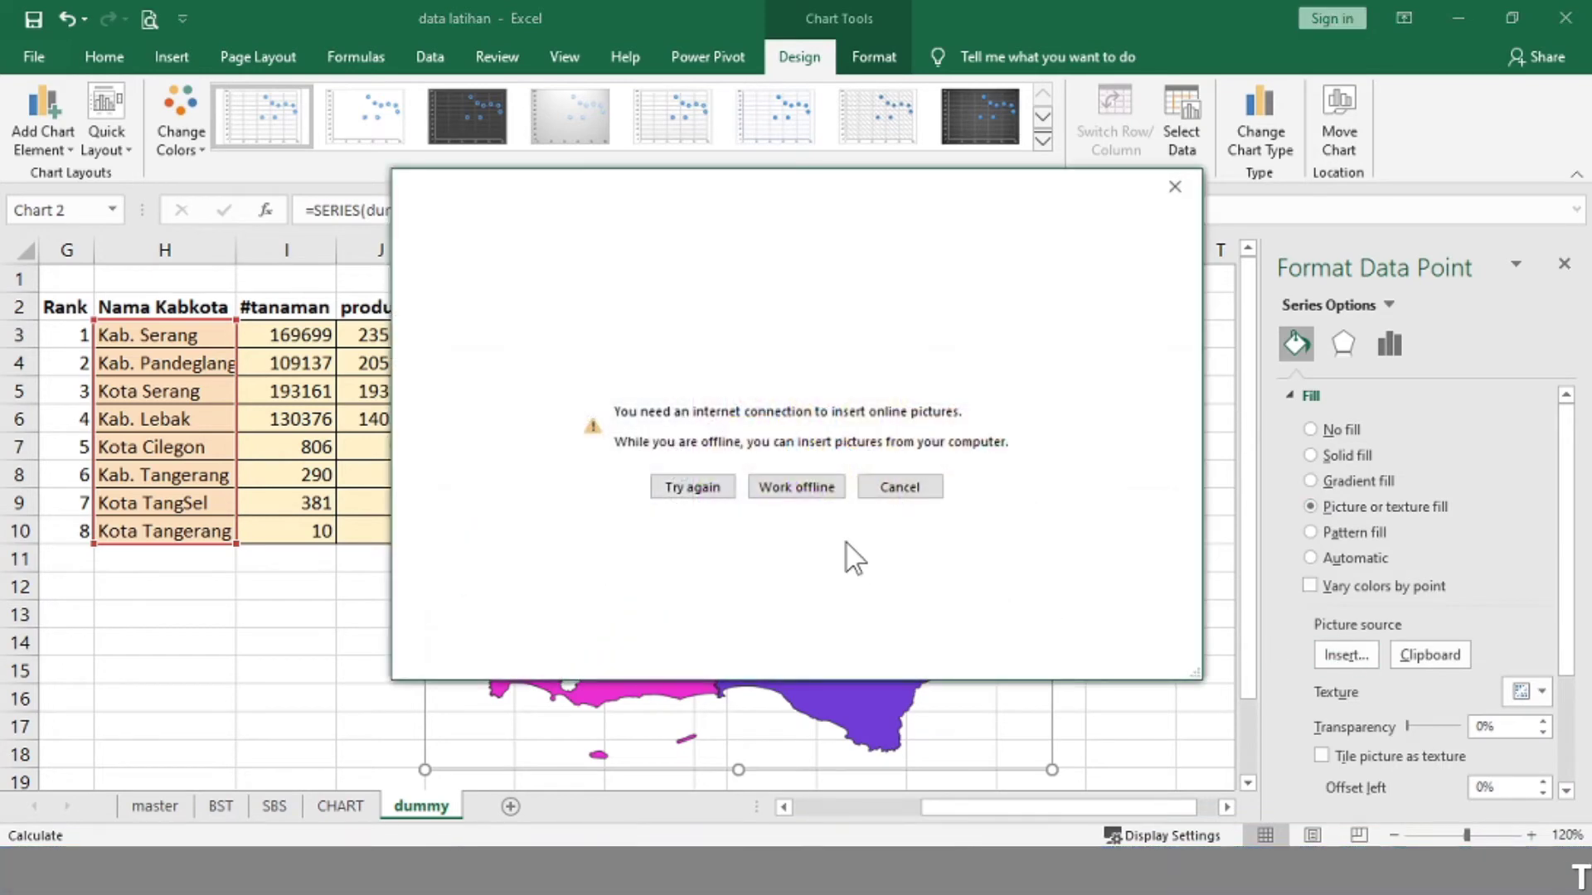
click(820, 490)
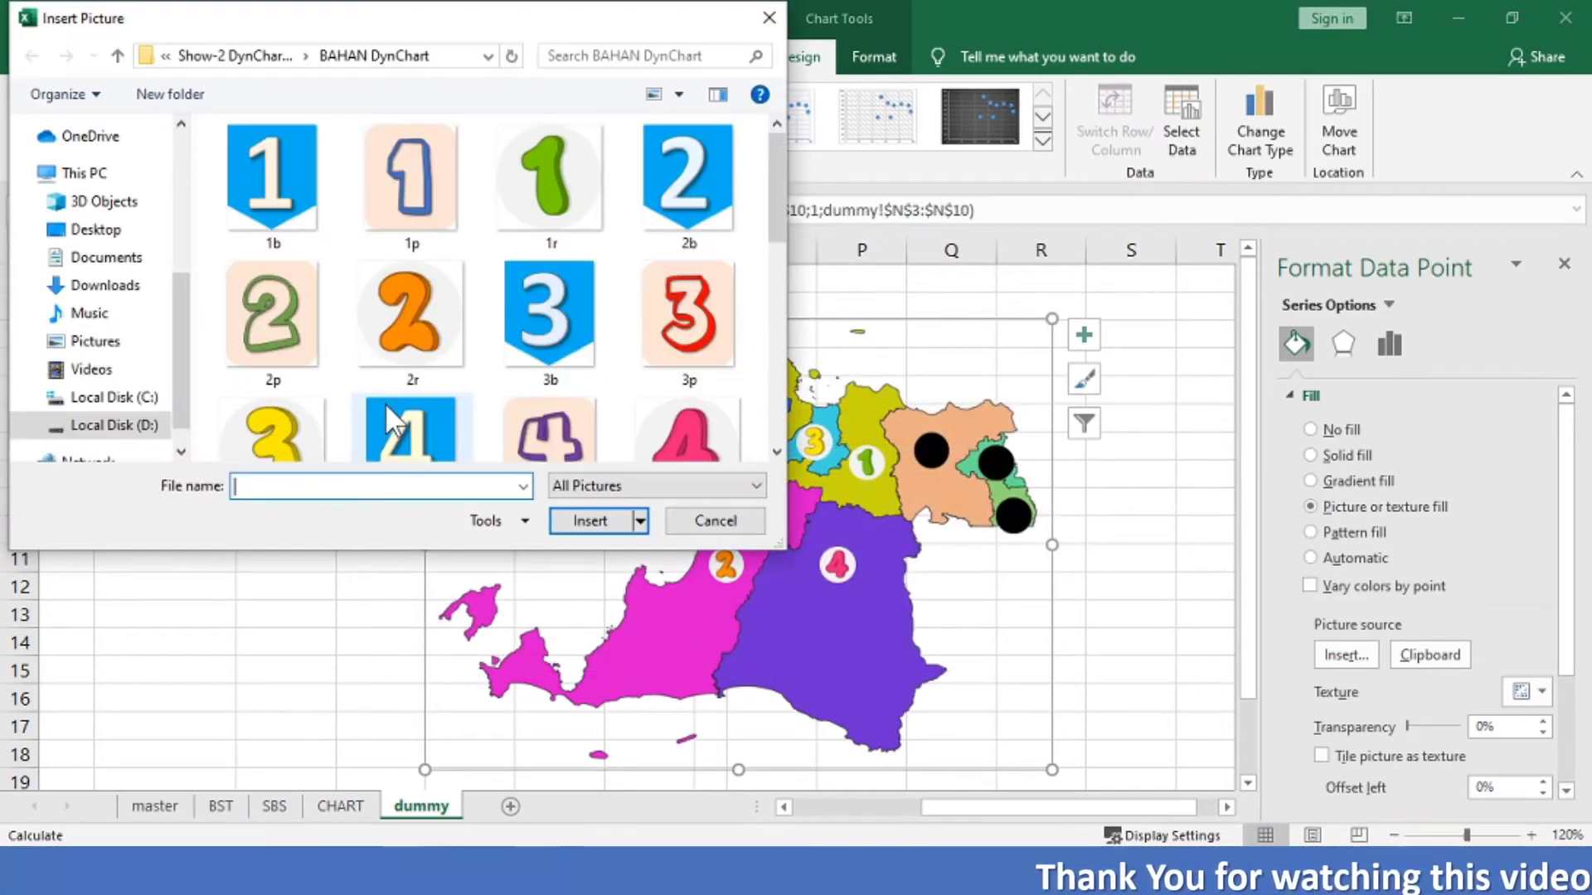
click(774, 414)
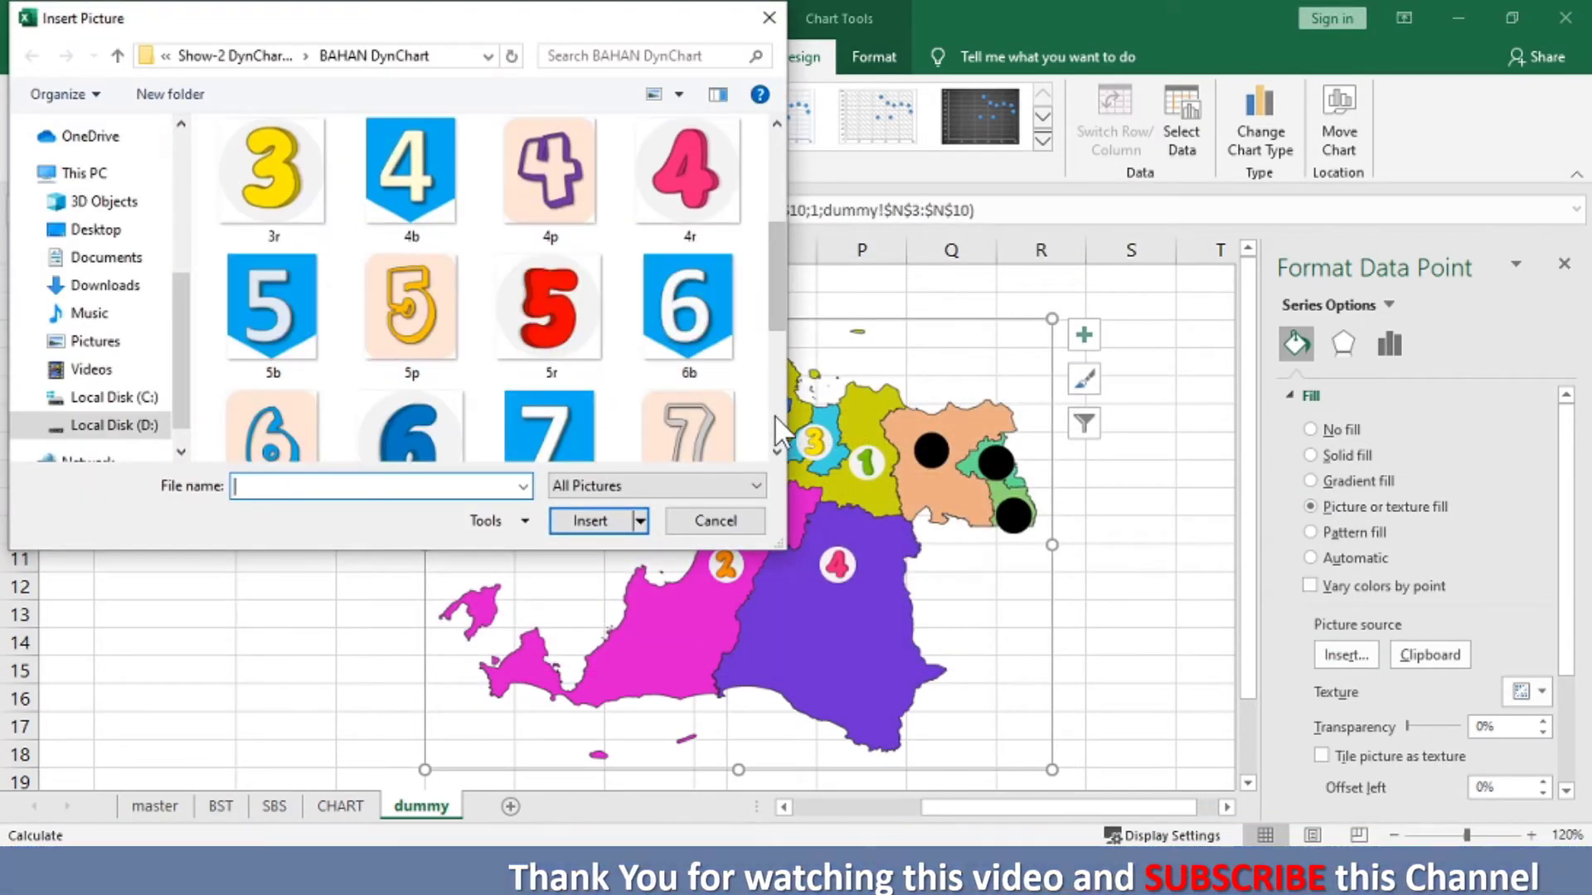
click(526, 335)
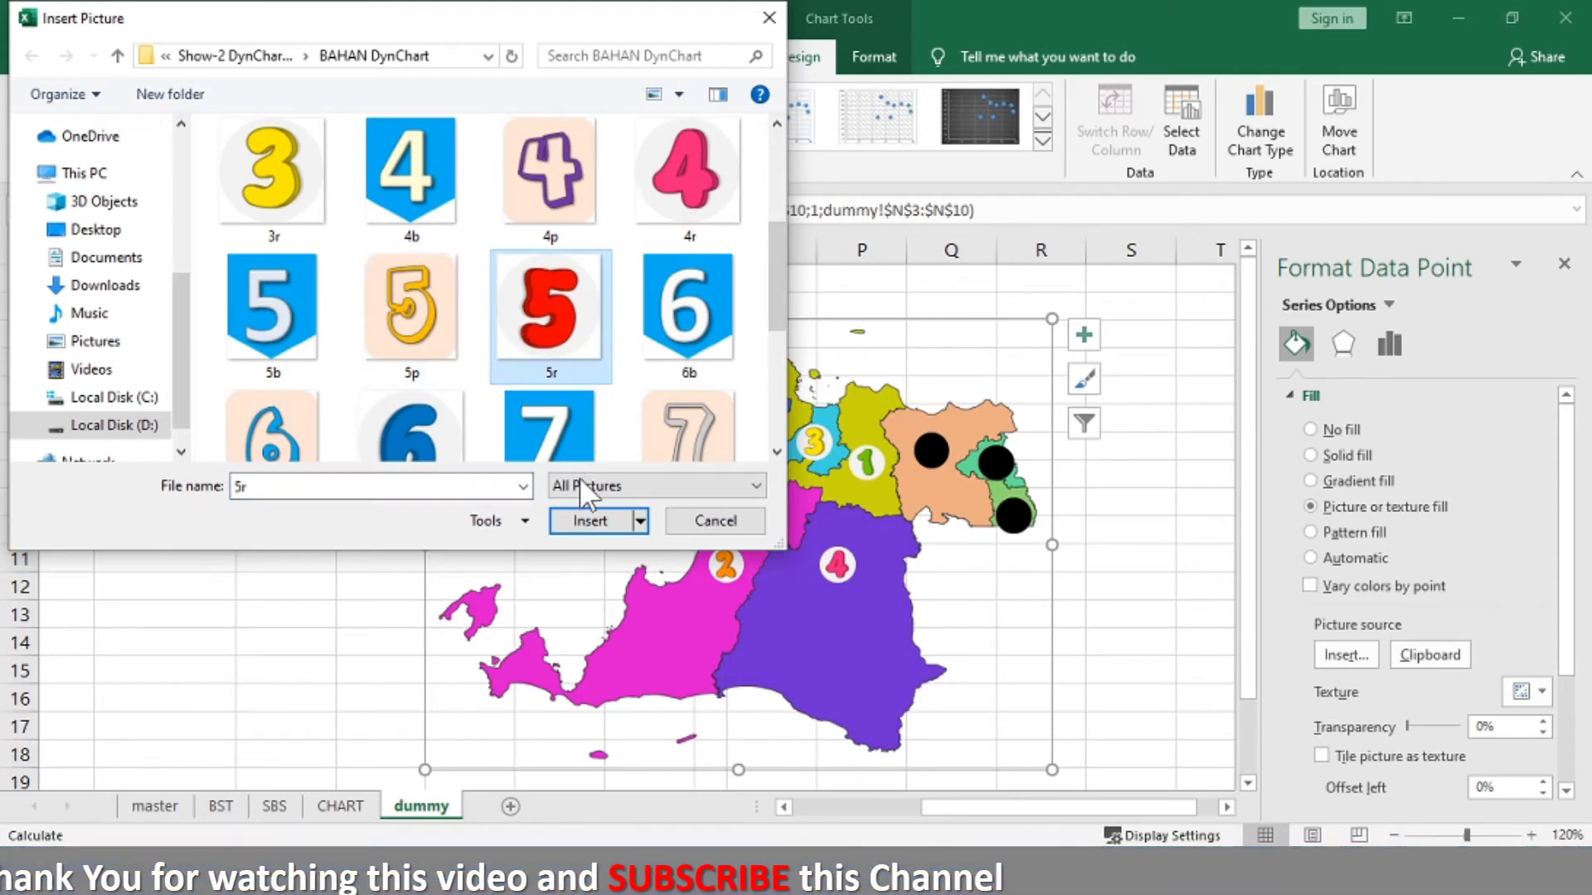
click(589, 519)
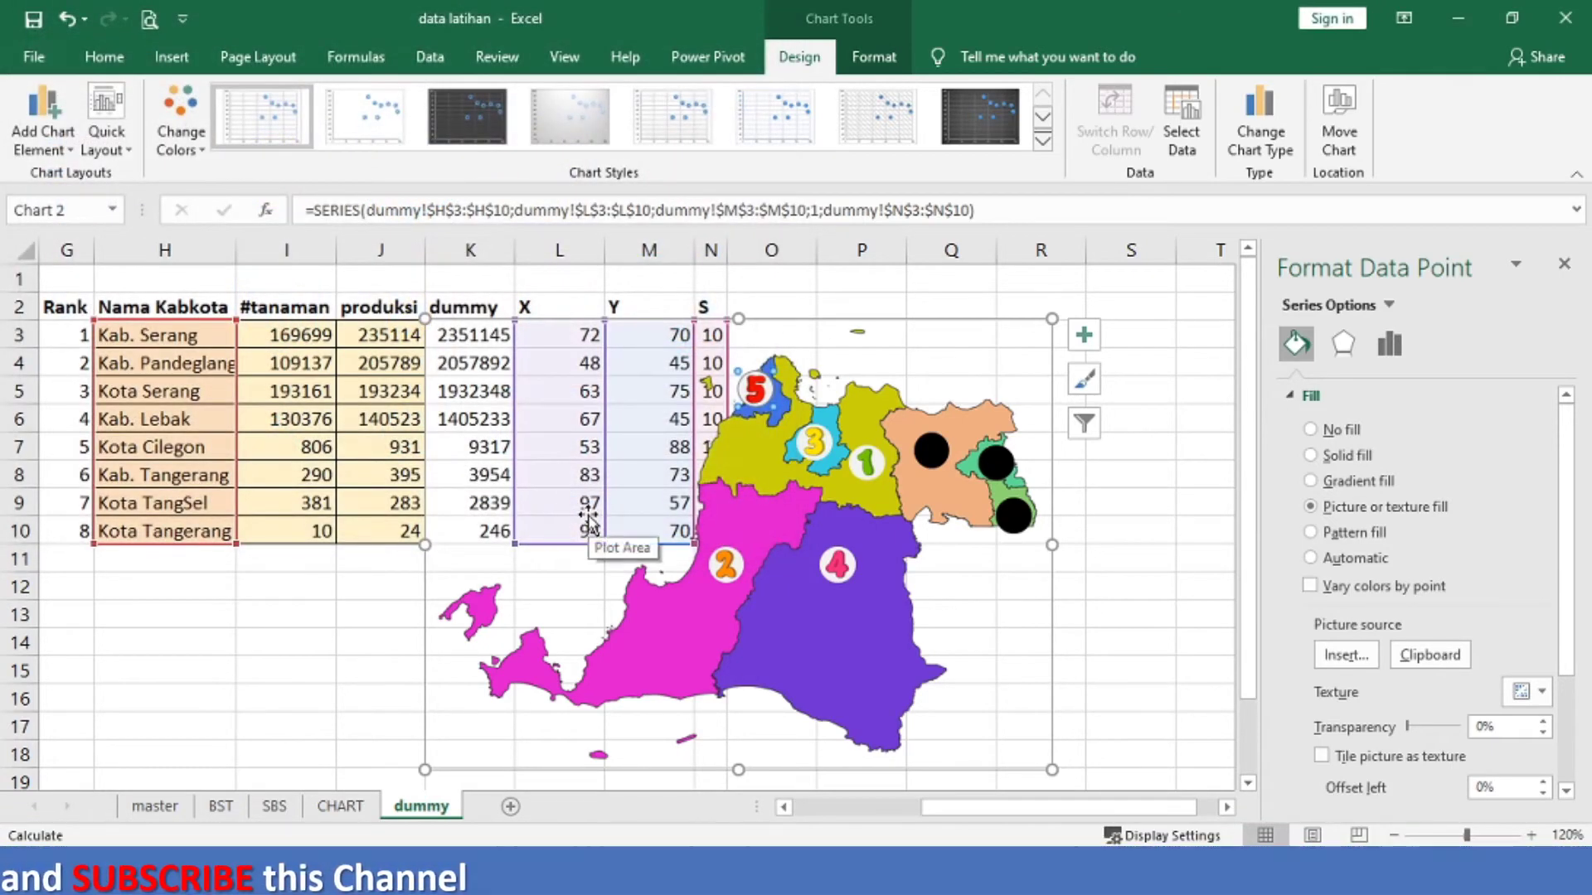
Step: Fill Kab. Tangerang's bubble with the blue number 6 picture, 6r, from the BAHAN DynChart folder
click(927, 454)
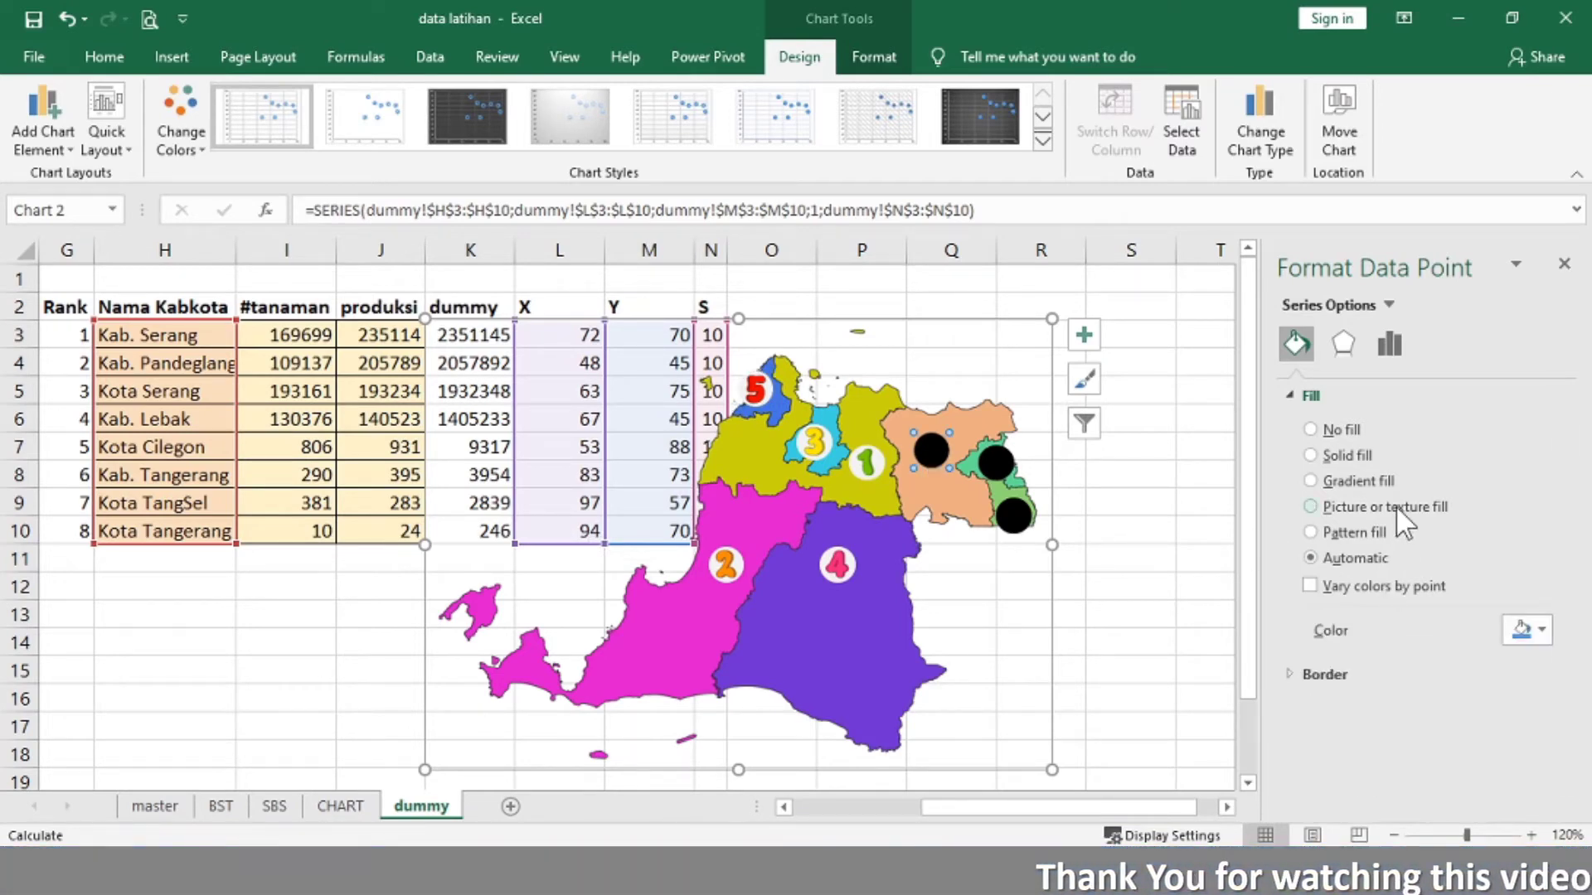
click(1347, 655)
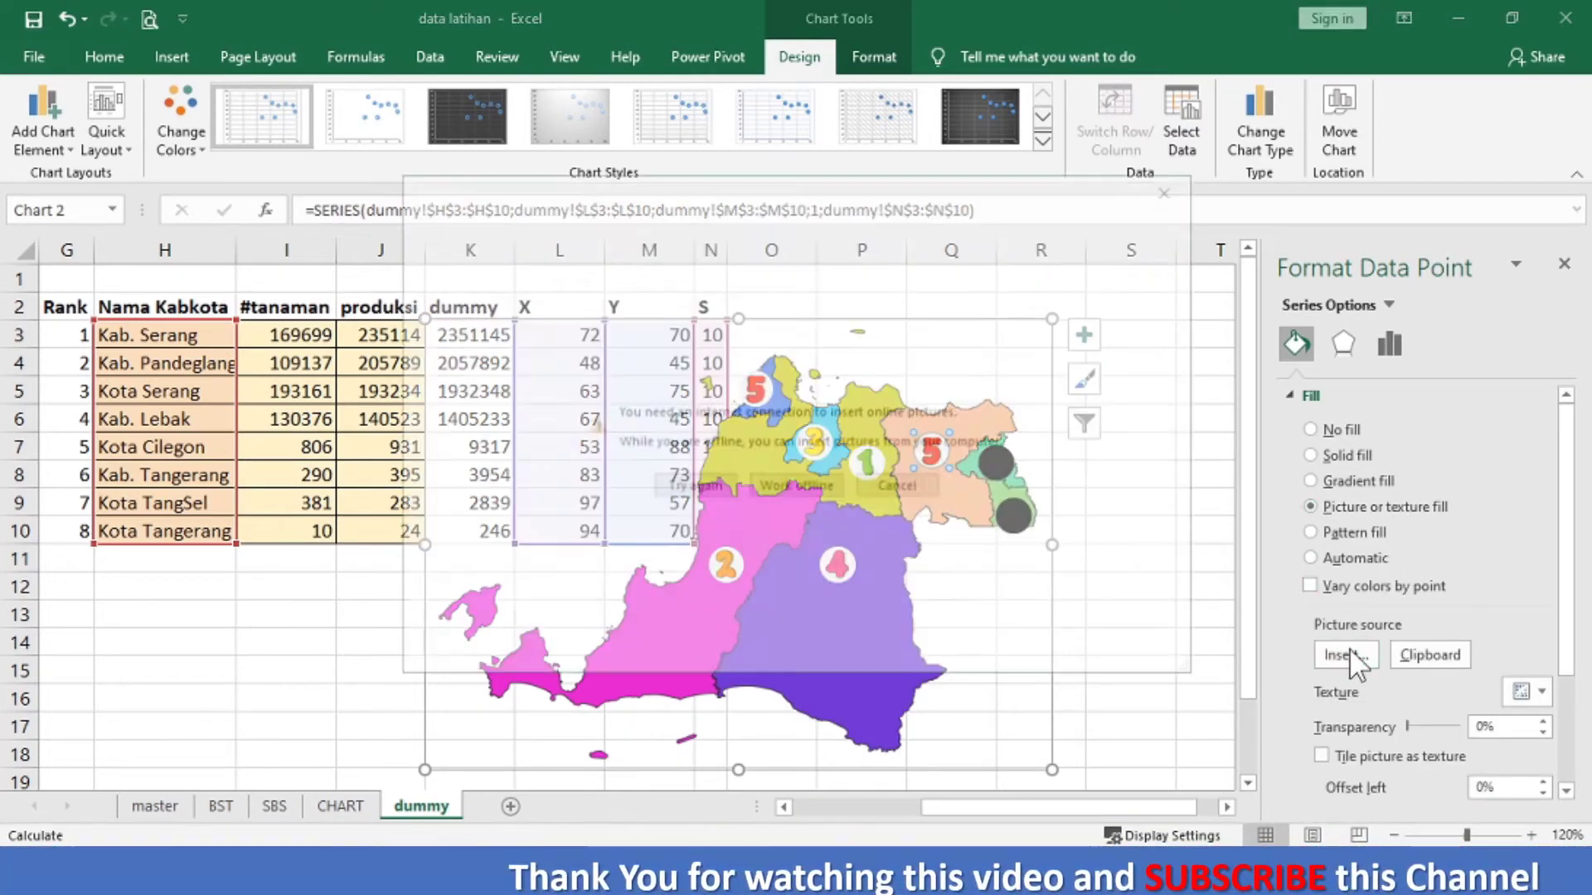
click(807, 494)
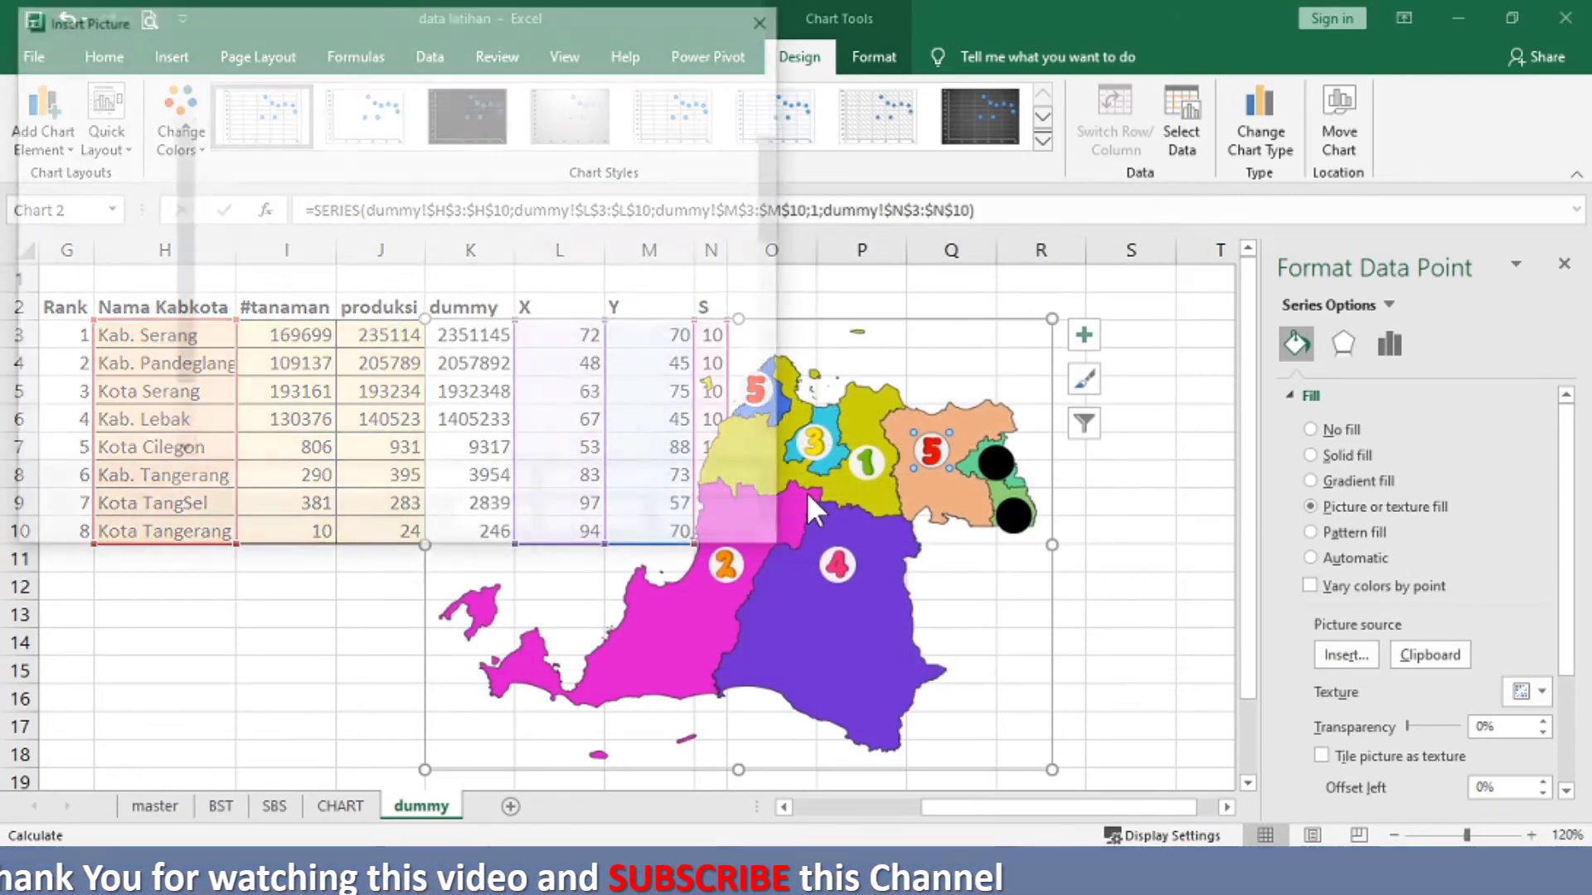
scroll(779, 425, down, 3)
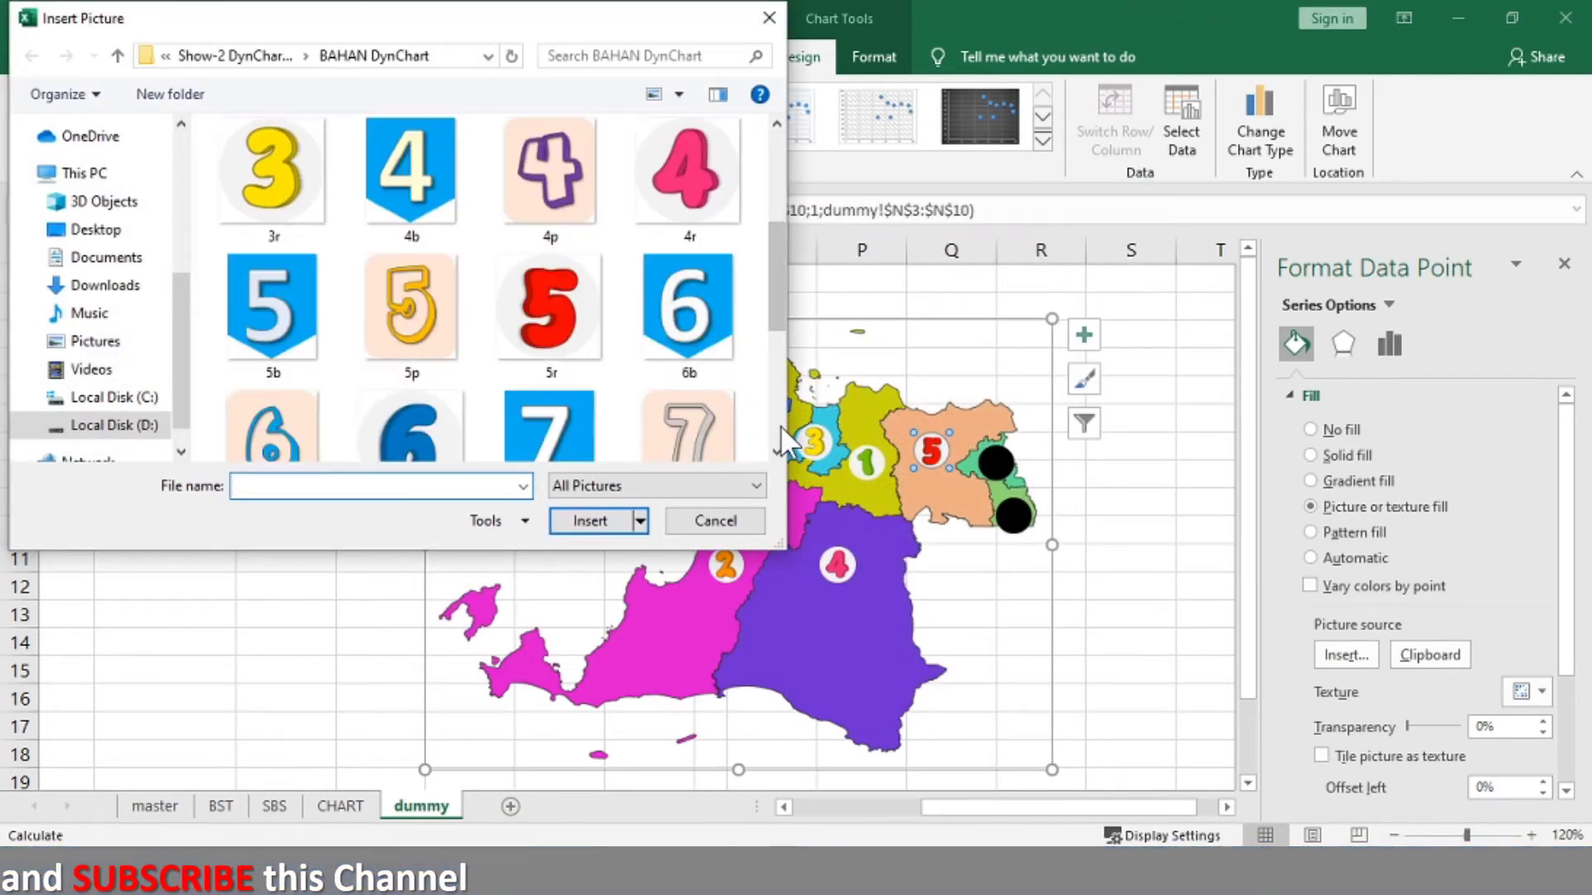
click(378, 426)
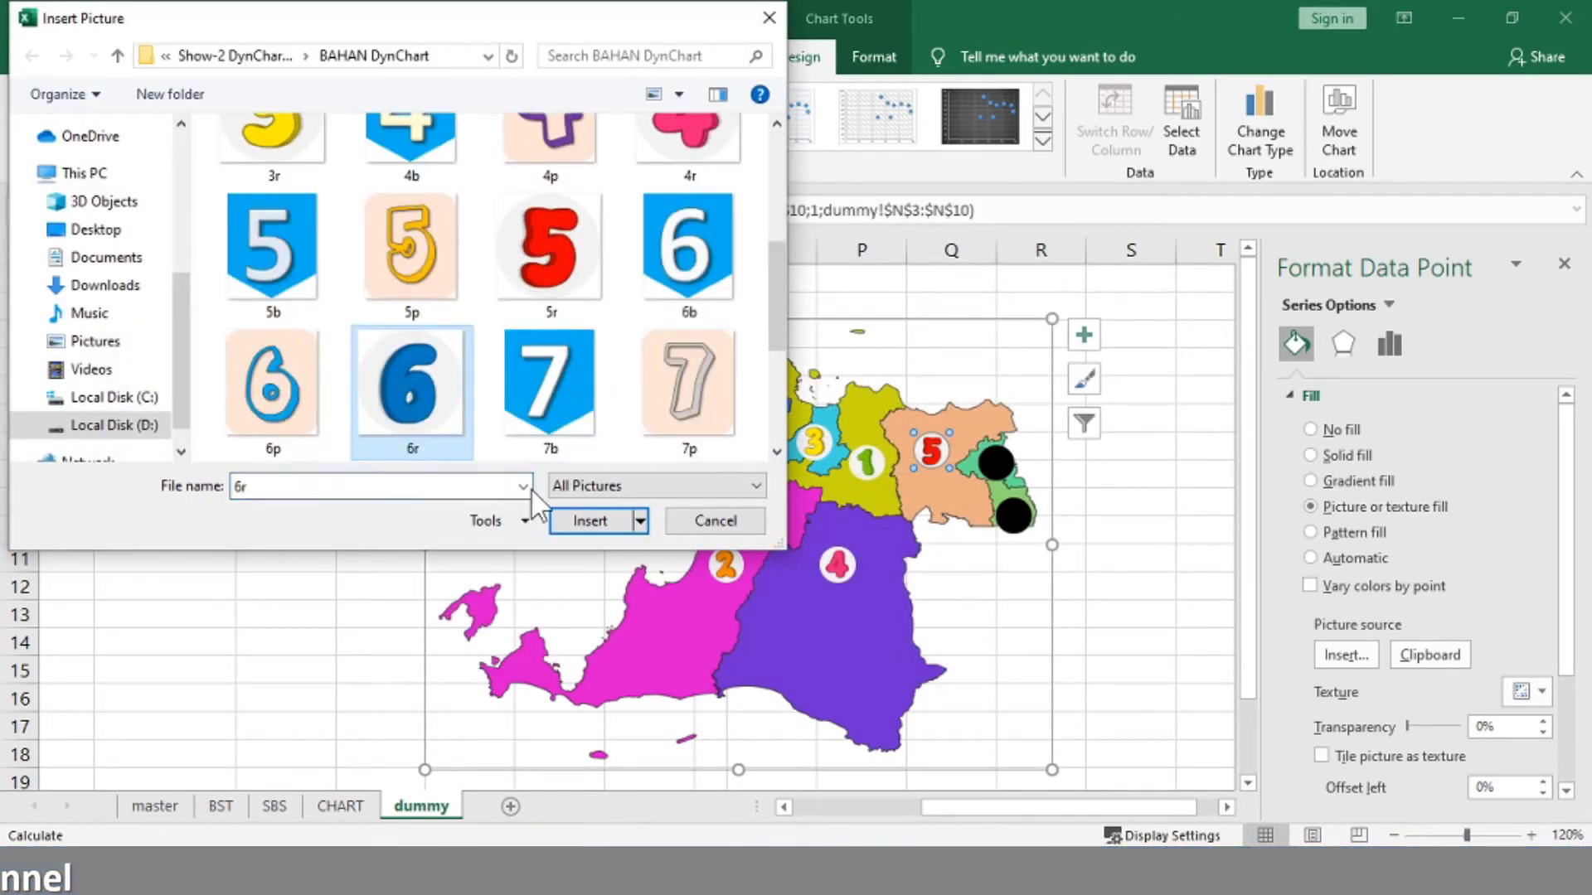
click(580, 519)
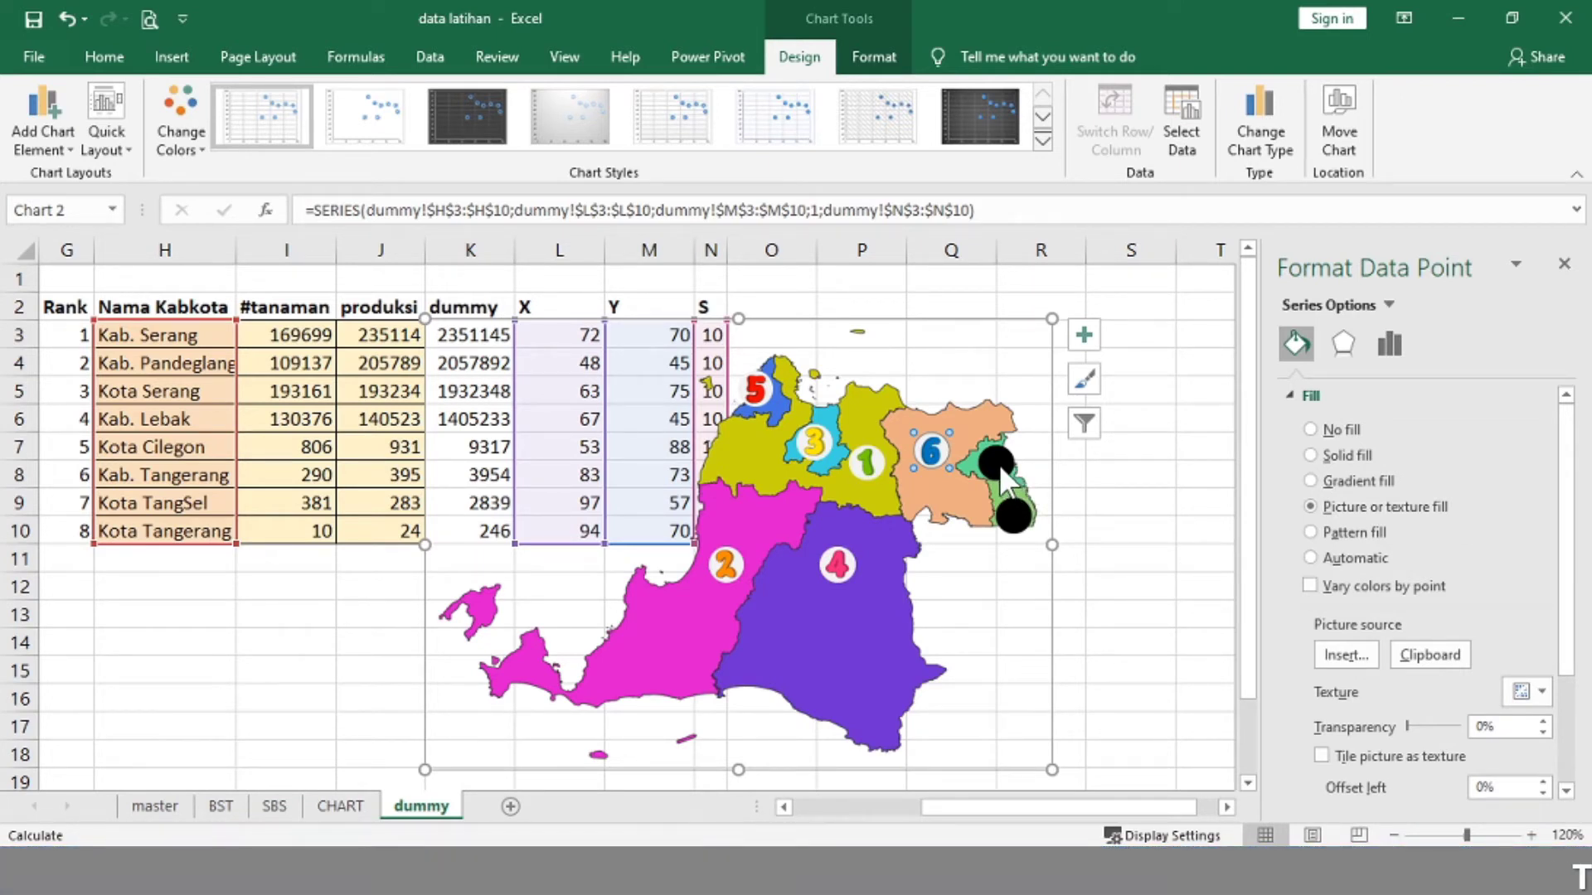
Step: Fill Kota TangSel's bubble with the green number 7 picture, 7r, from the BAHAN DynChart folder
mouse_move(999, 466)
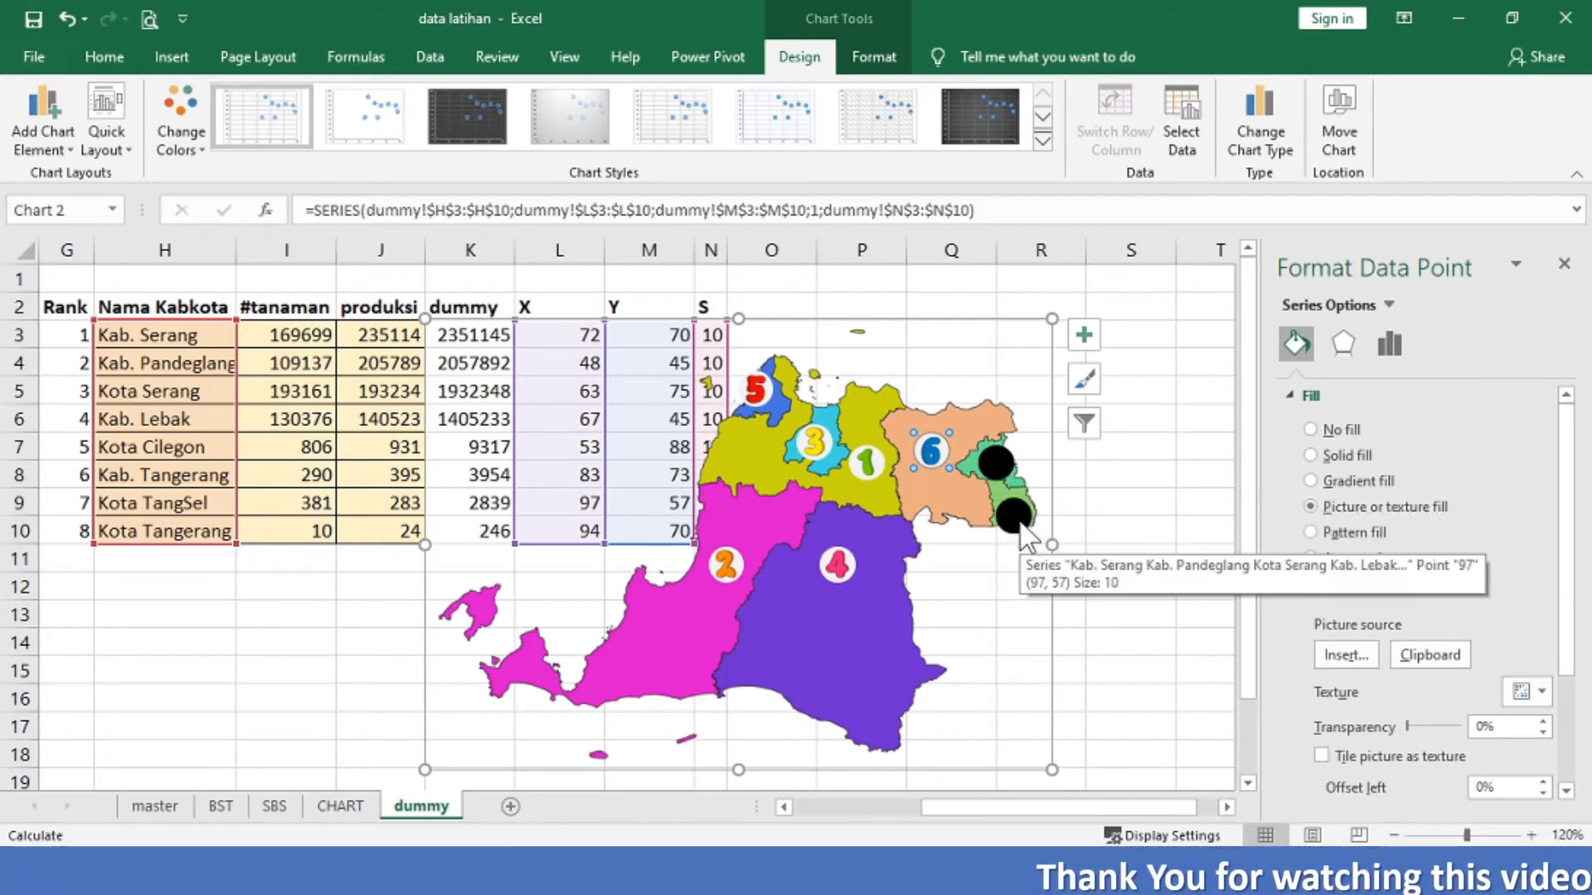
click(1013, 517)
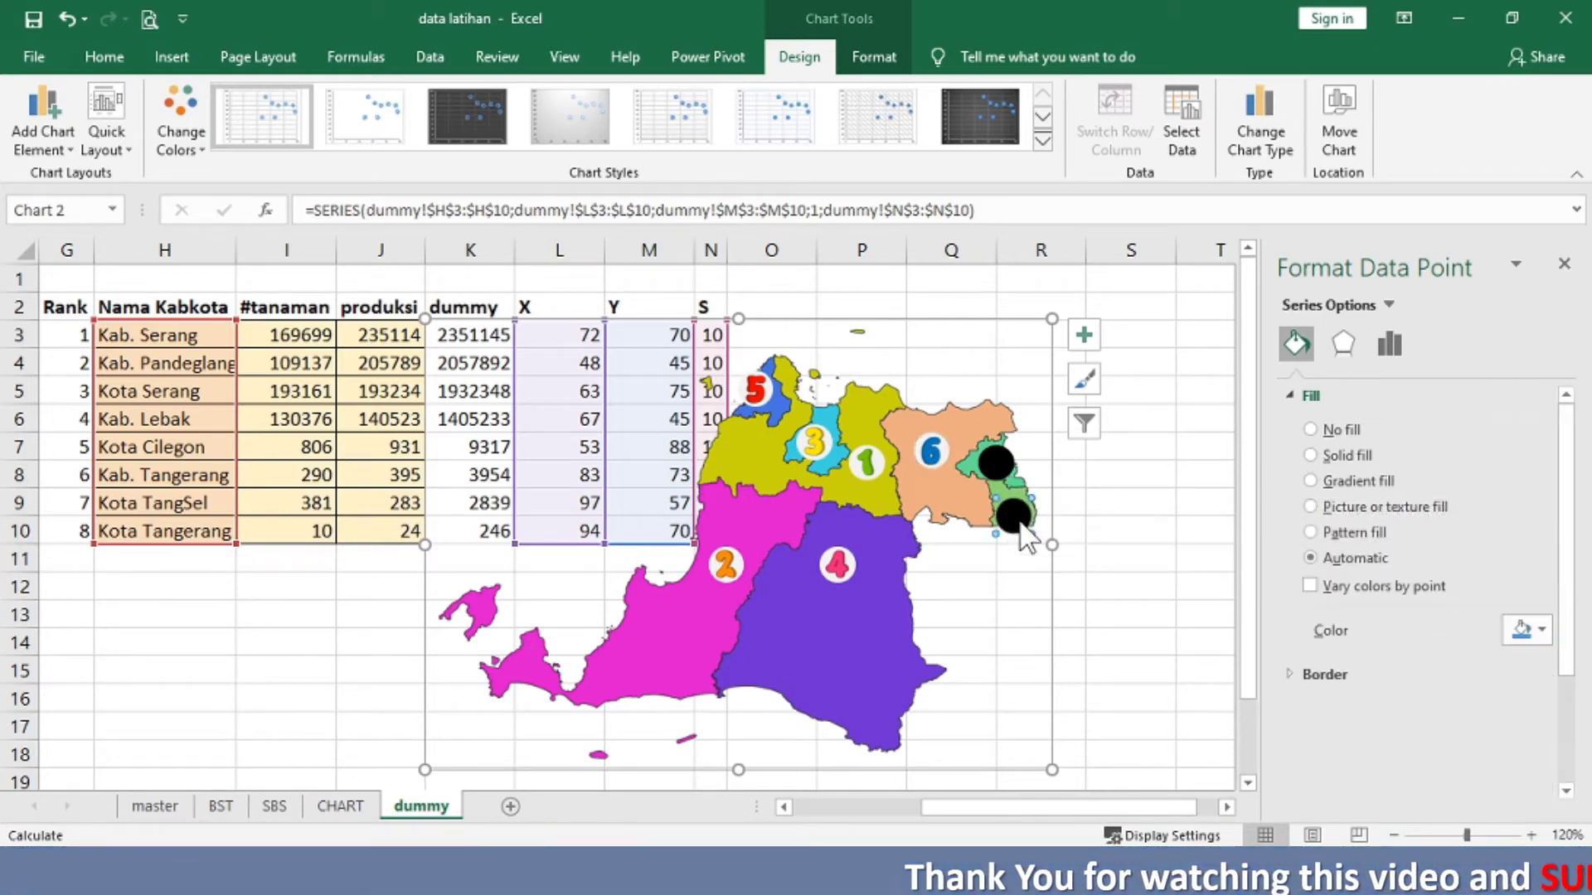
click(1349, 506)
click(1342, 650)
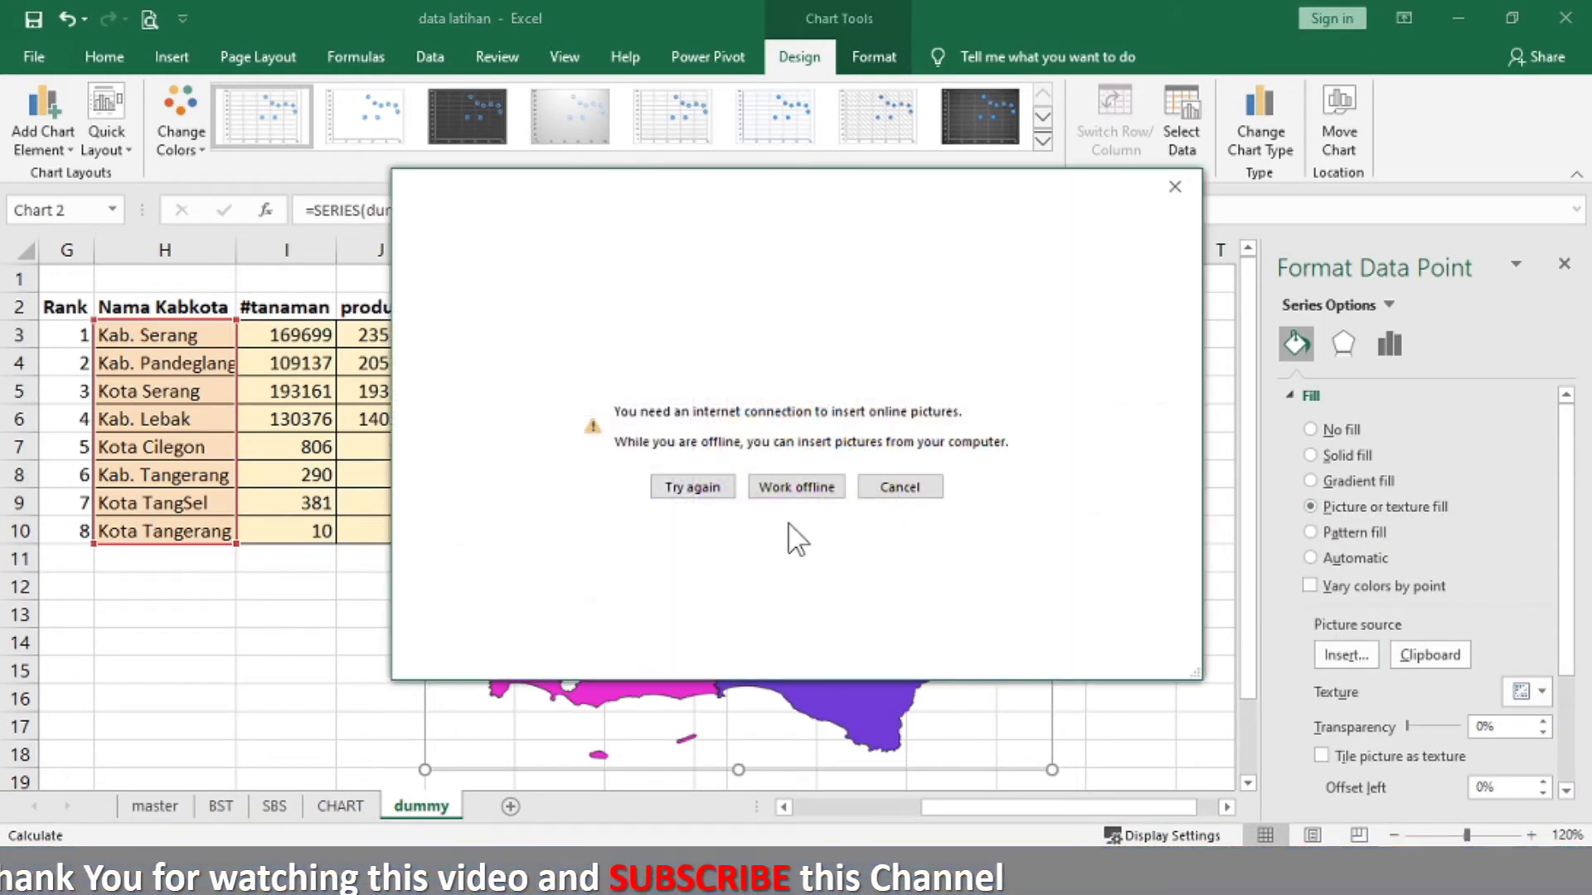
click(798, 490)
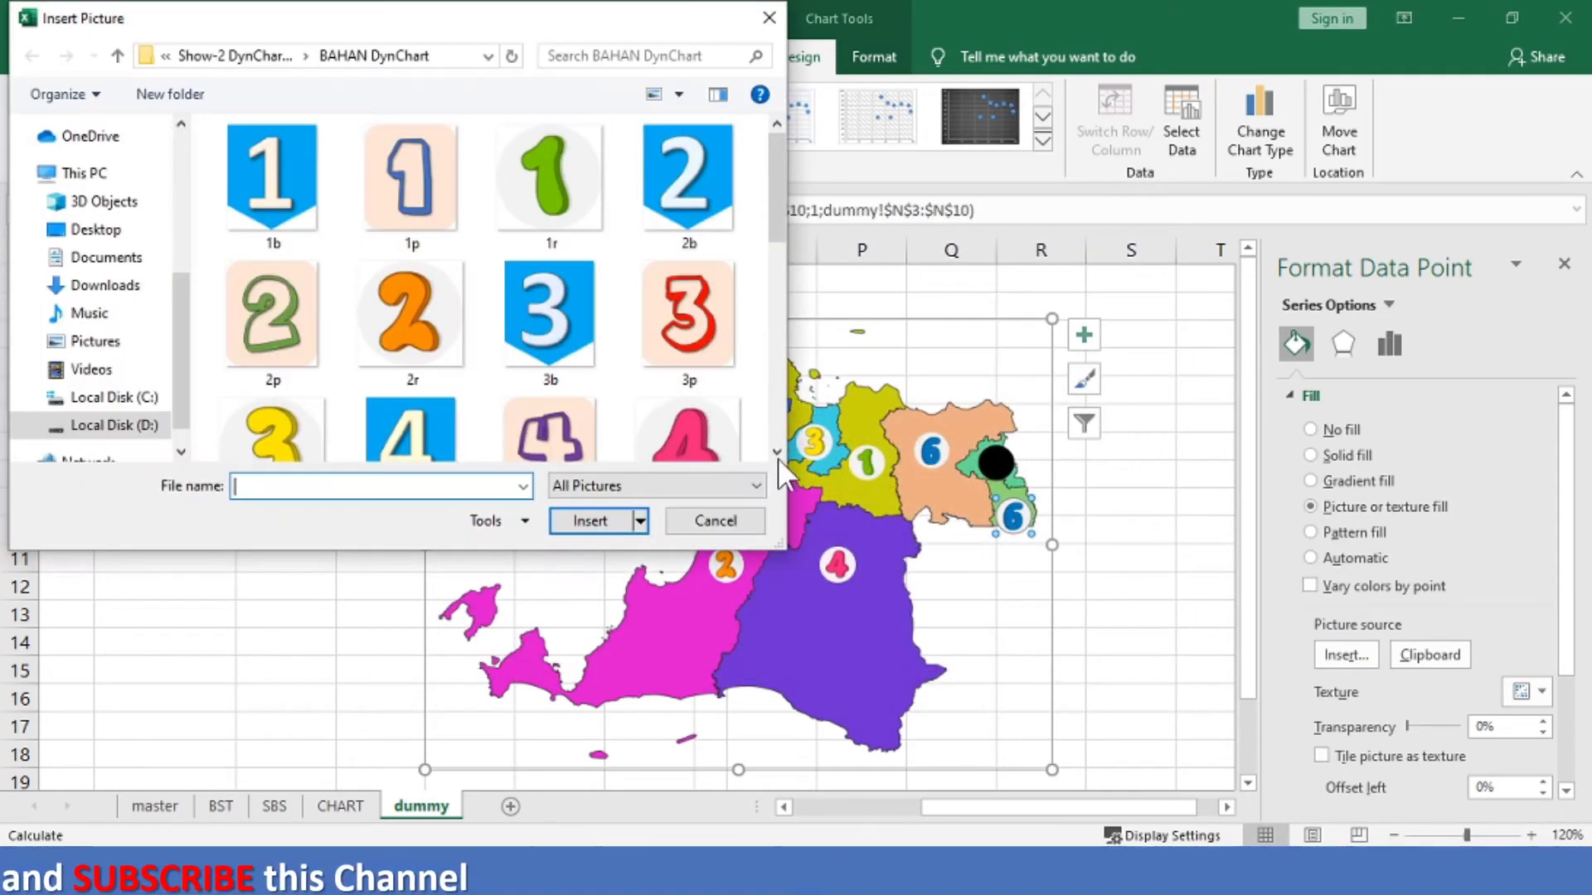
scroll(777, 420, down, 3)
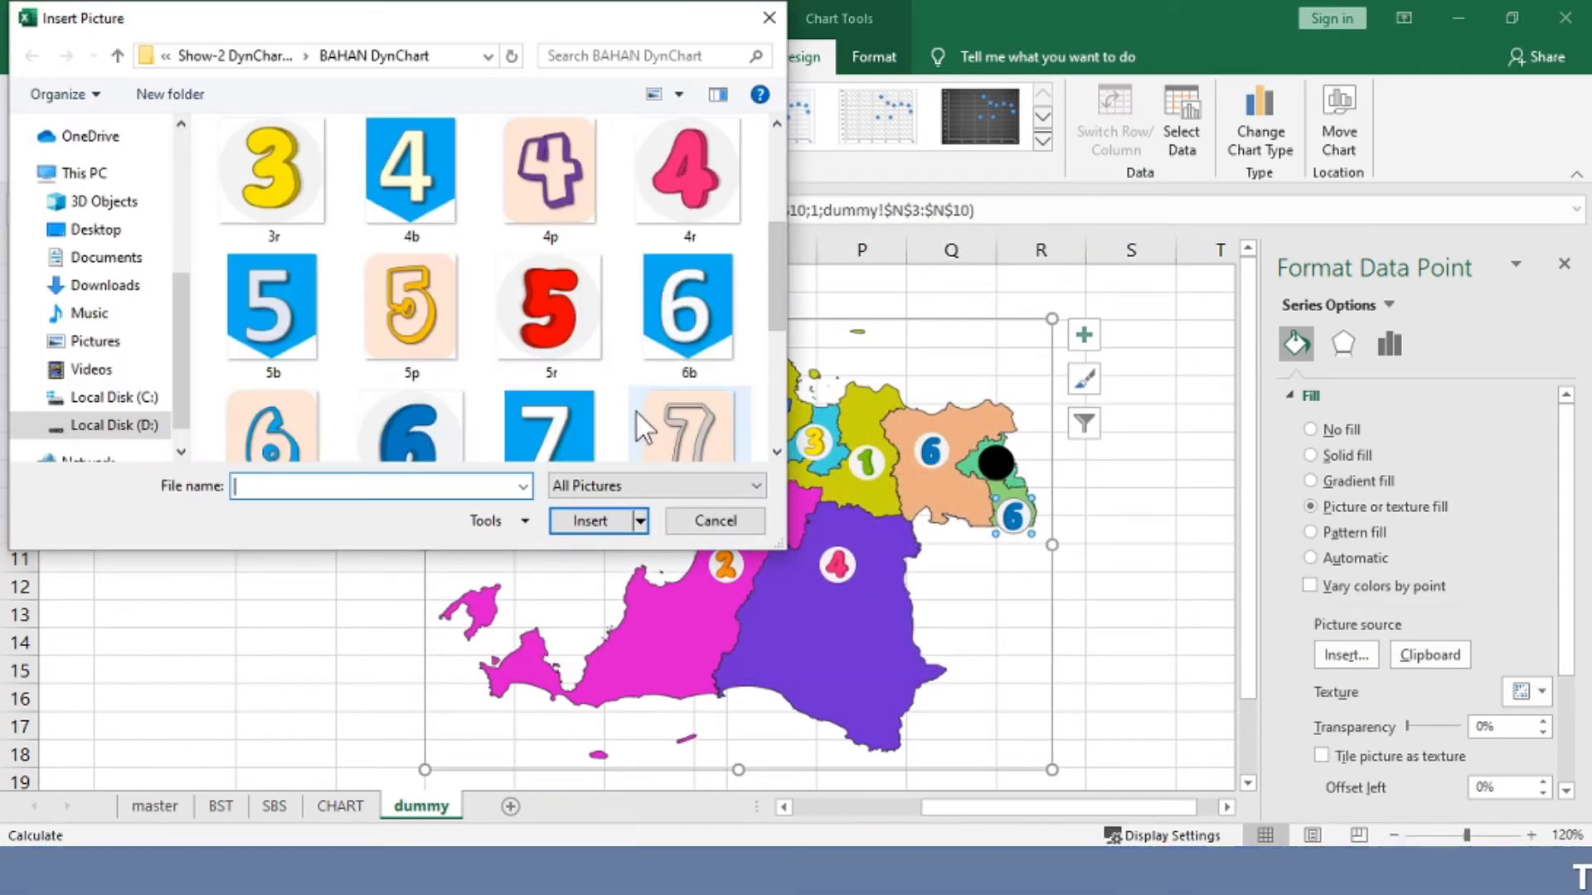
scroll(774, 421, down, 3)
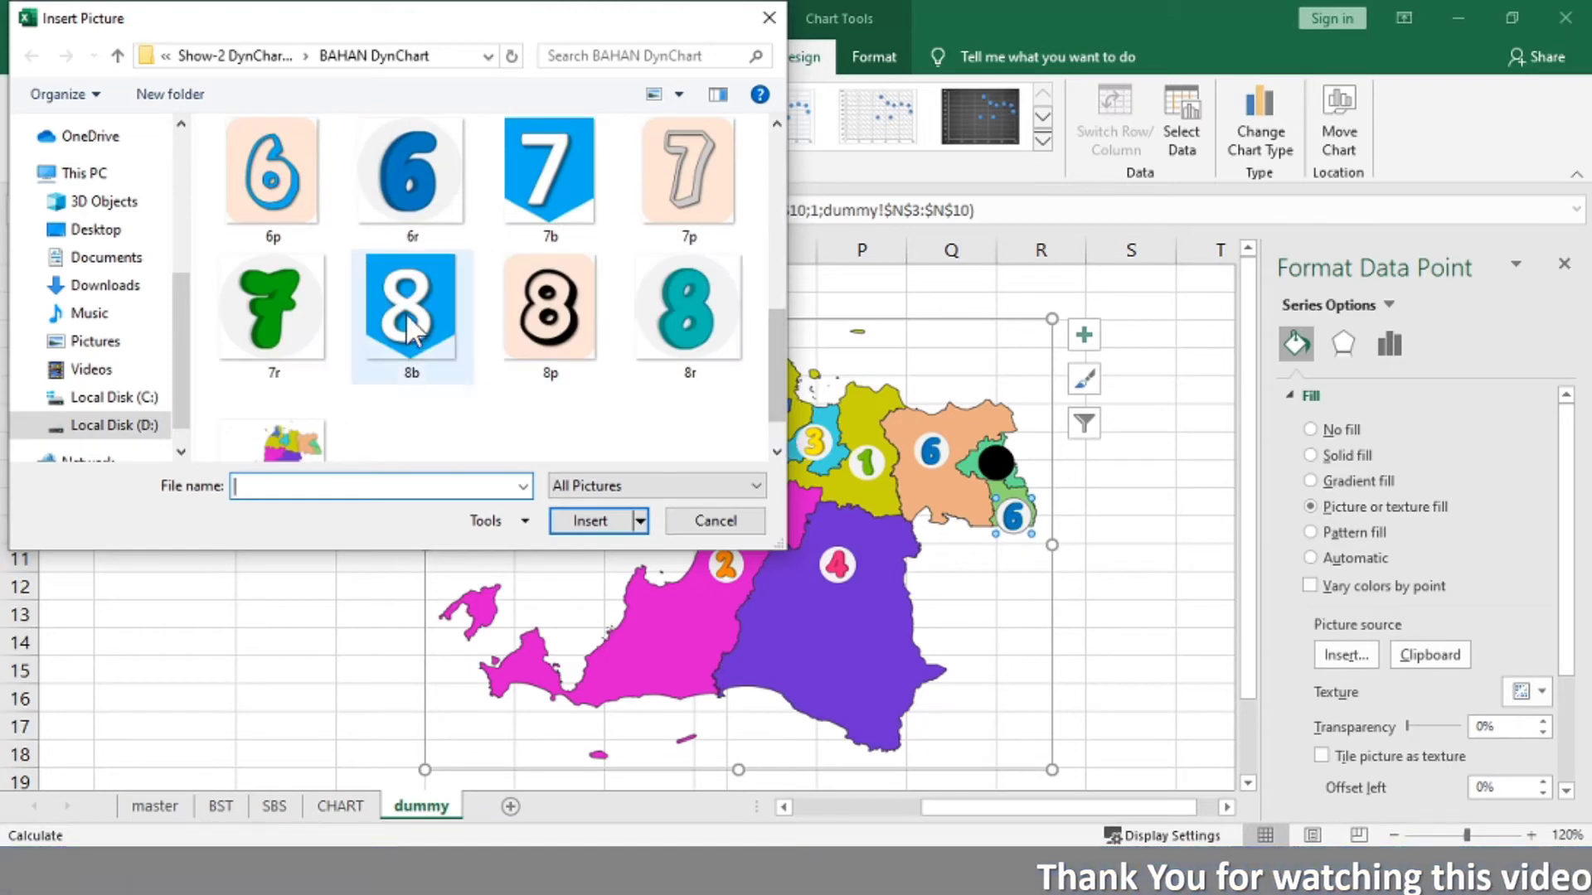
click(317, 321)
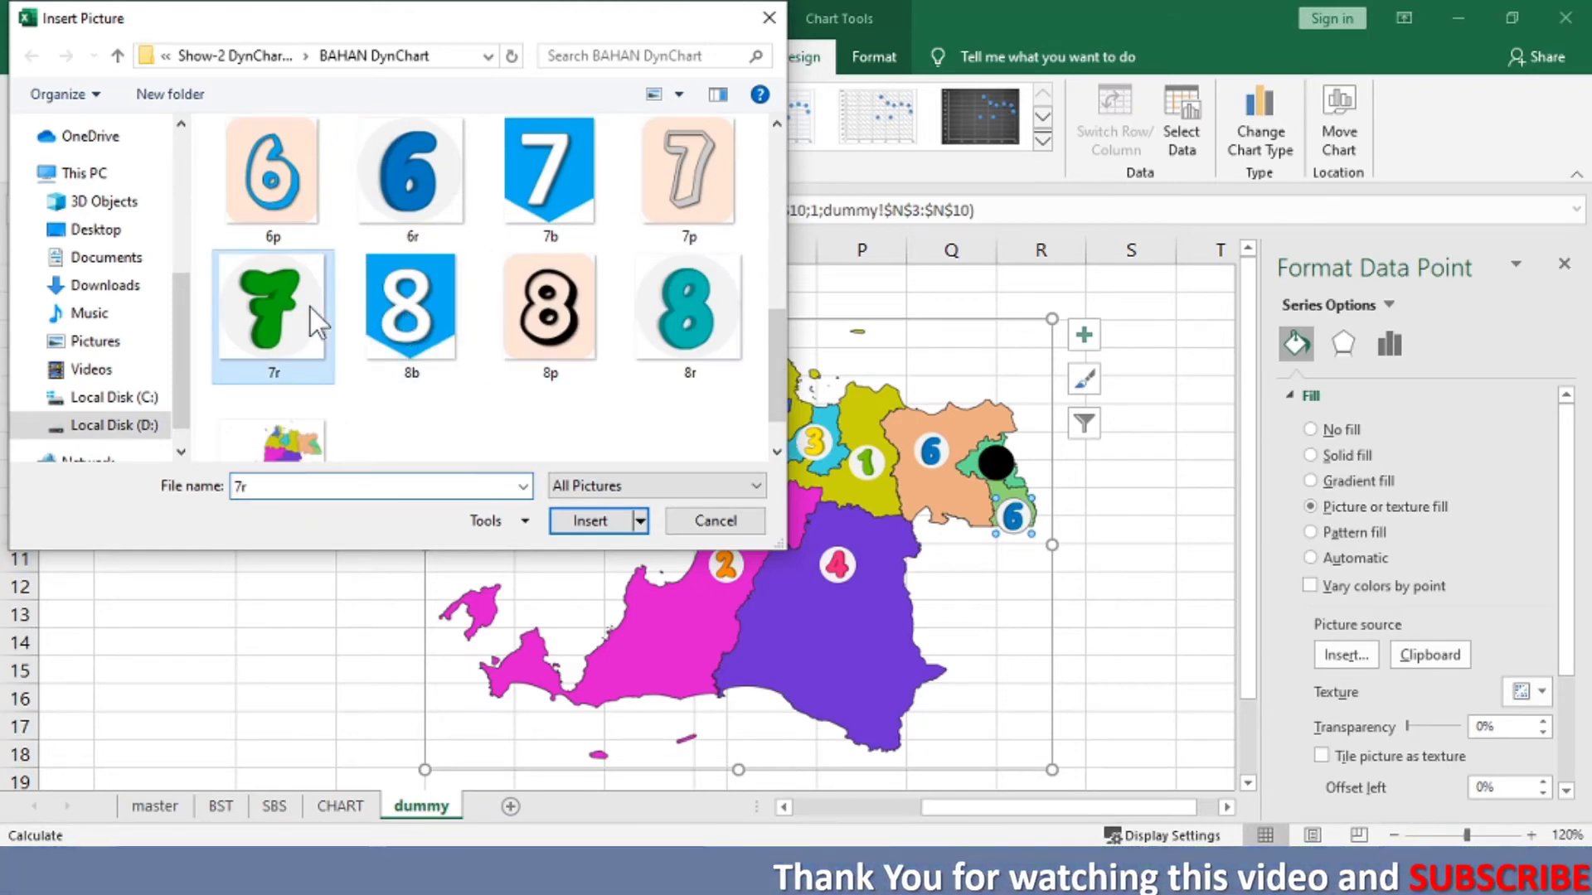
click(567, 519)
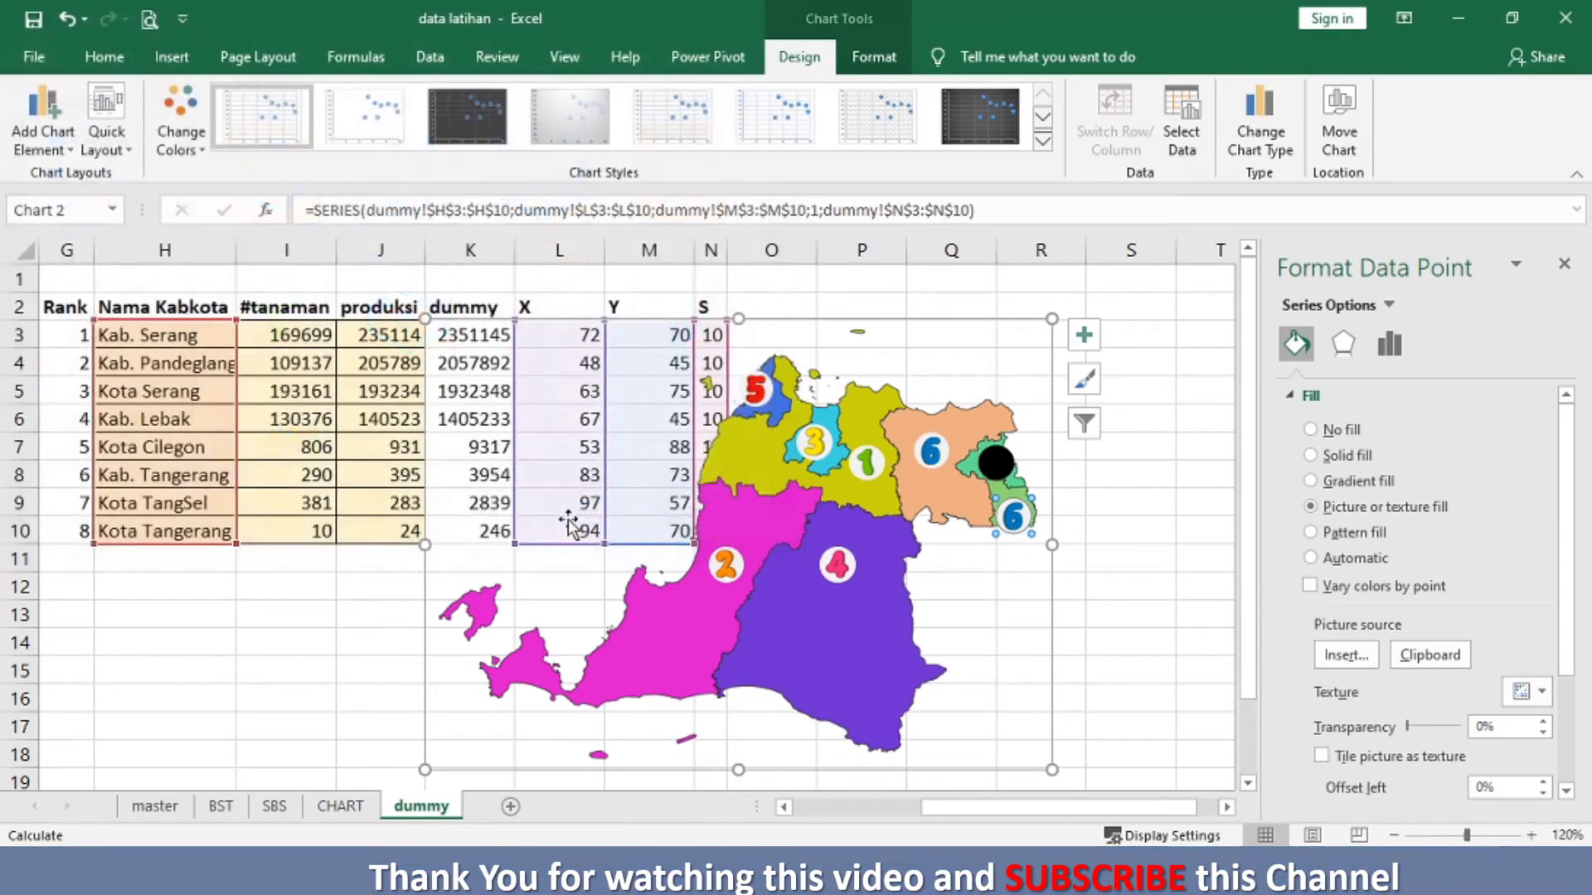
Step: Fill Kota Tangerang's bubble with the teal number 8 picture, 8r, from the BAHAN DynChart folder, and deselect the chart
click(996, 465)
click(1368, 509)
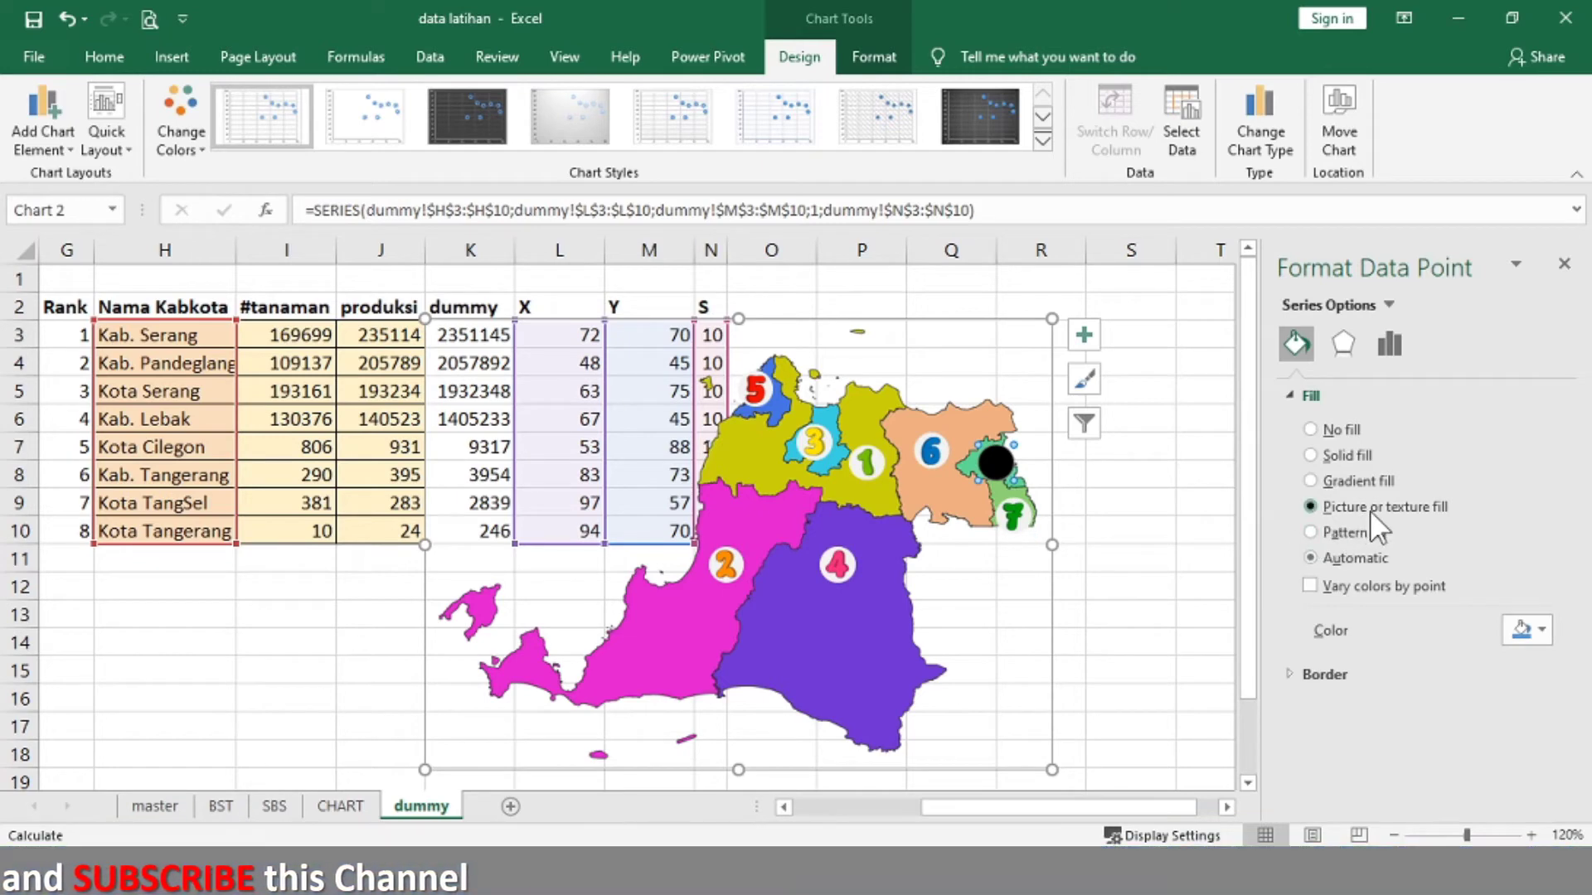
click(1351, 651)
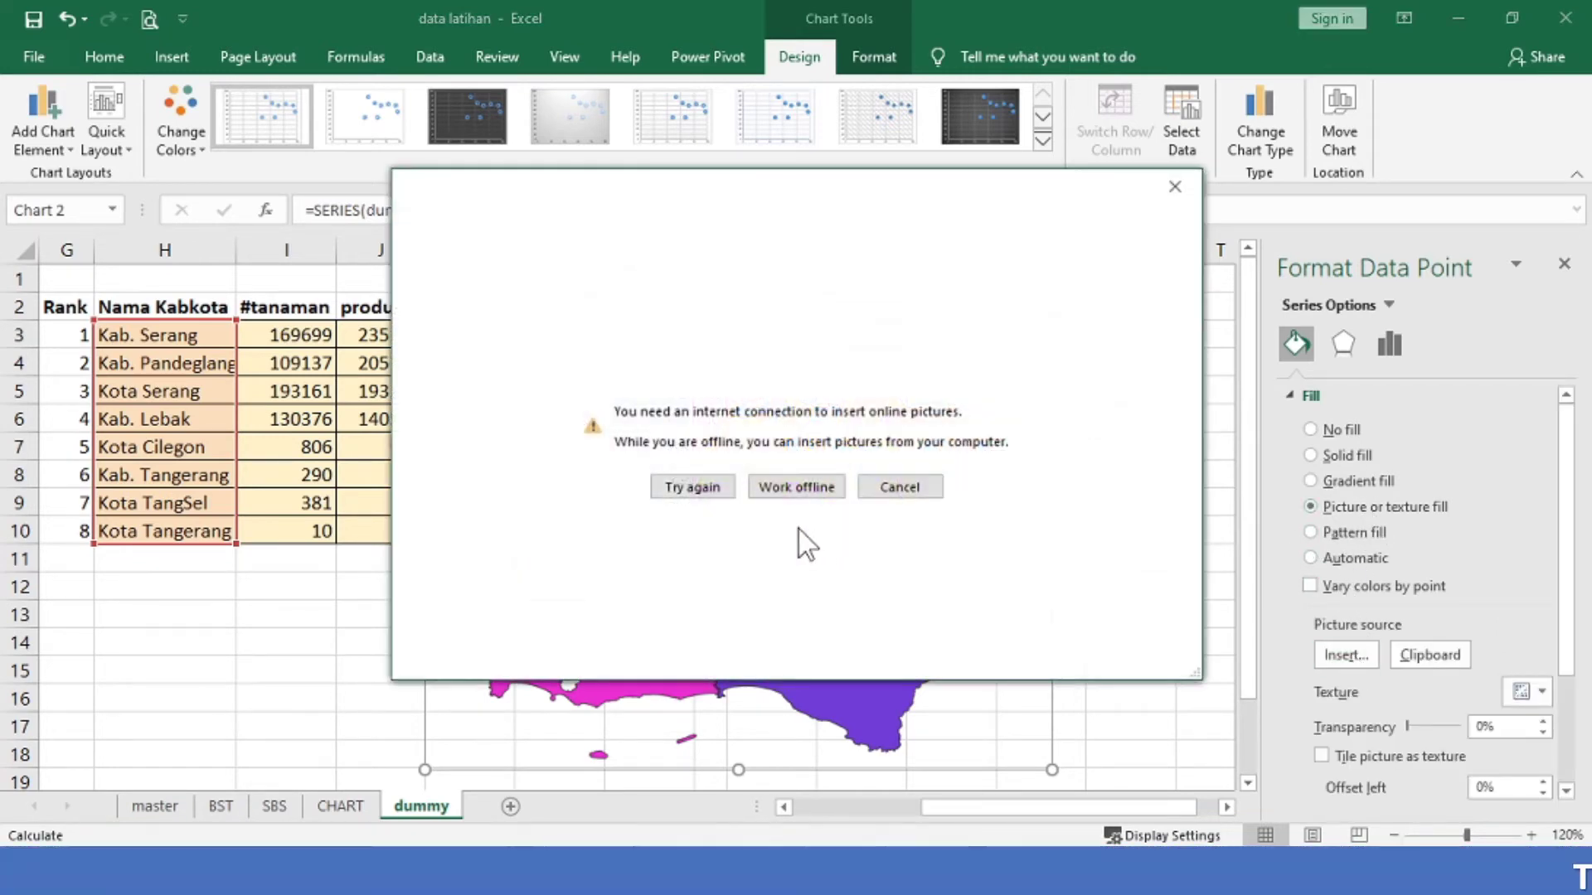
click(799, 491)
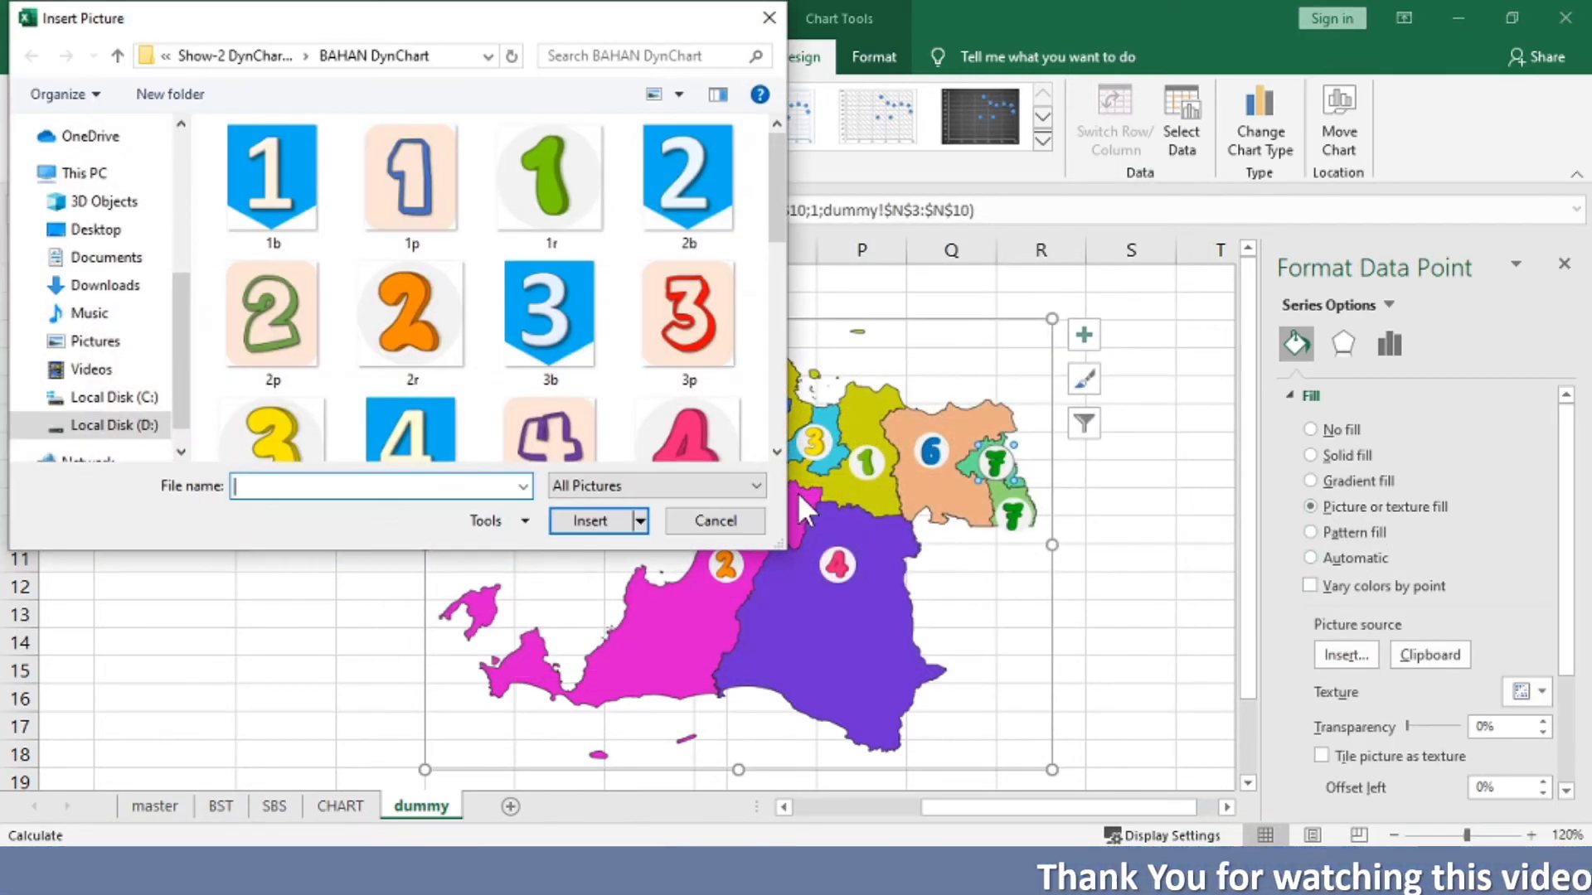
scroll(774, 421, down, 3)
scroll(774, 421, down, 3)
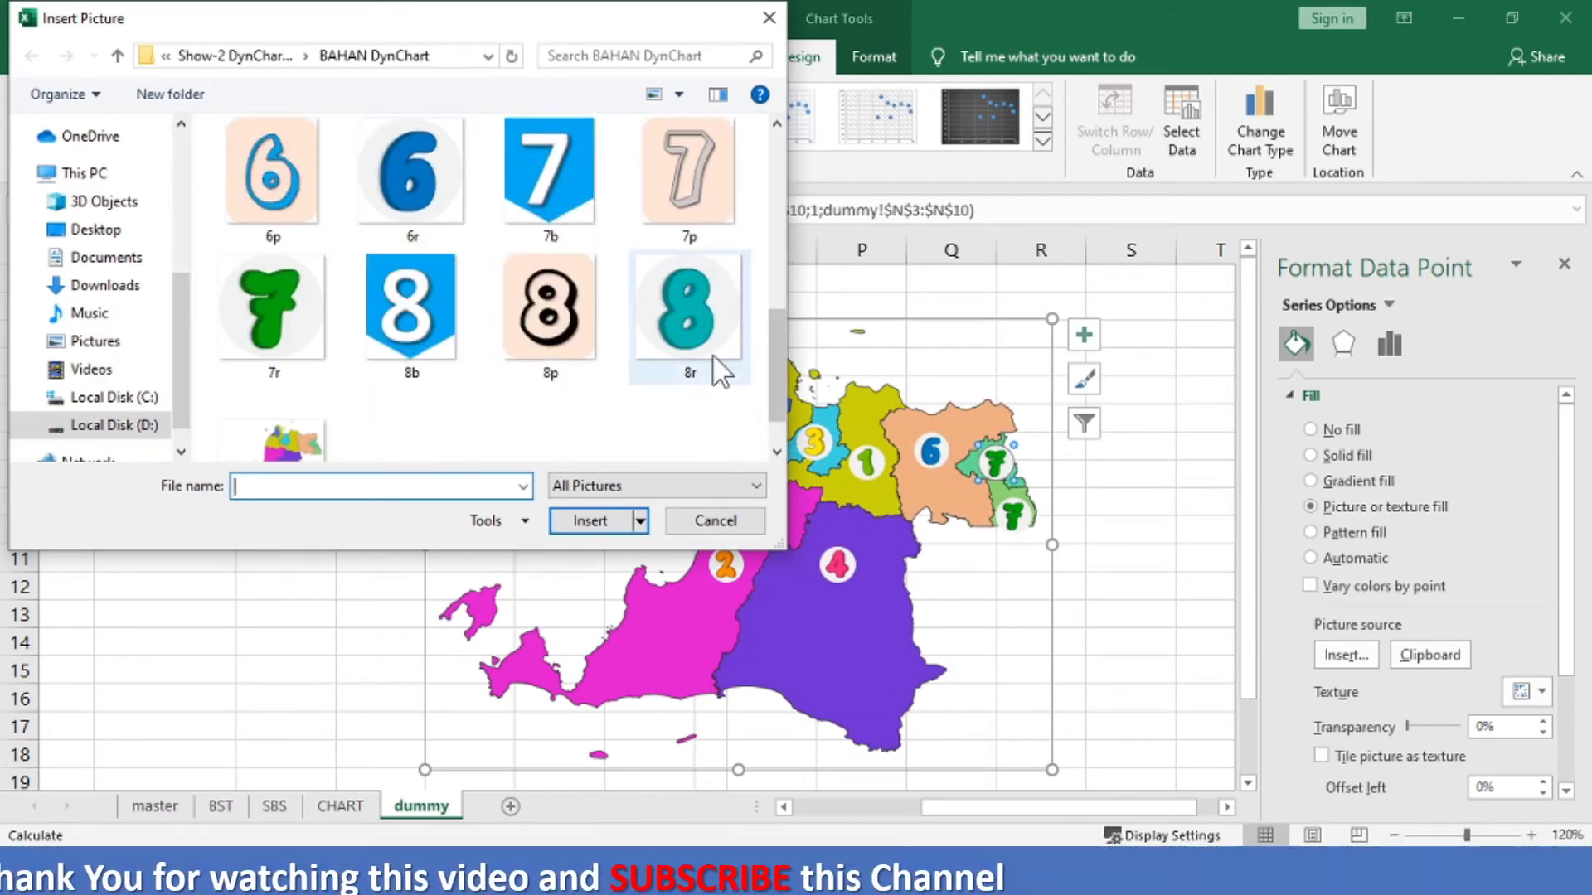
click(701, 336)
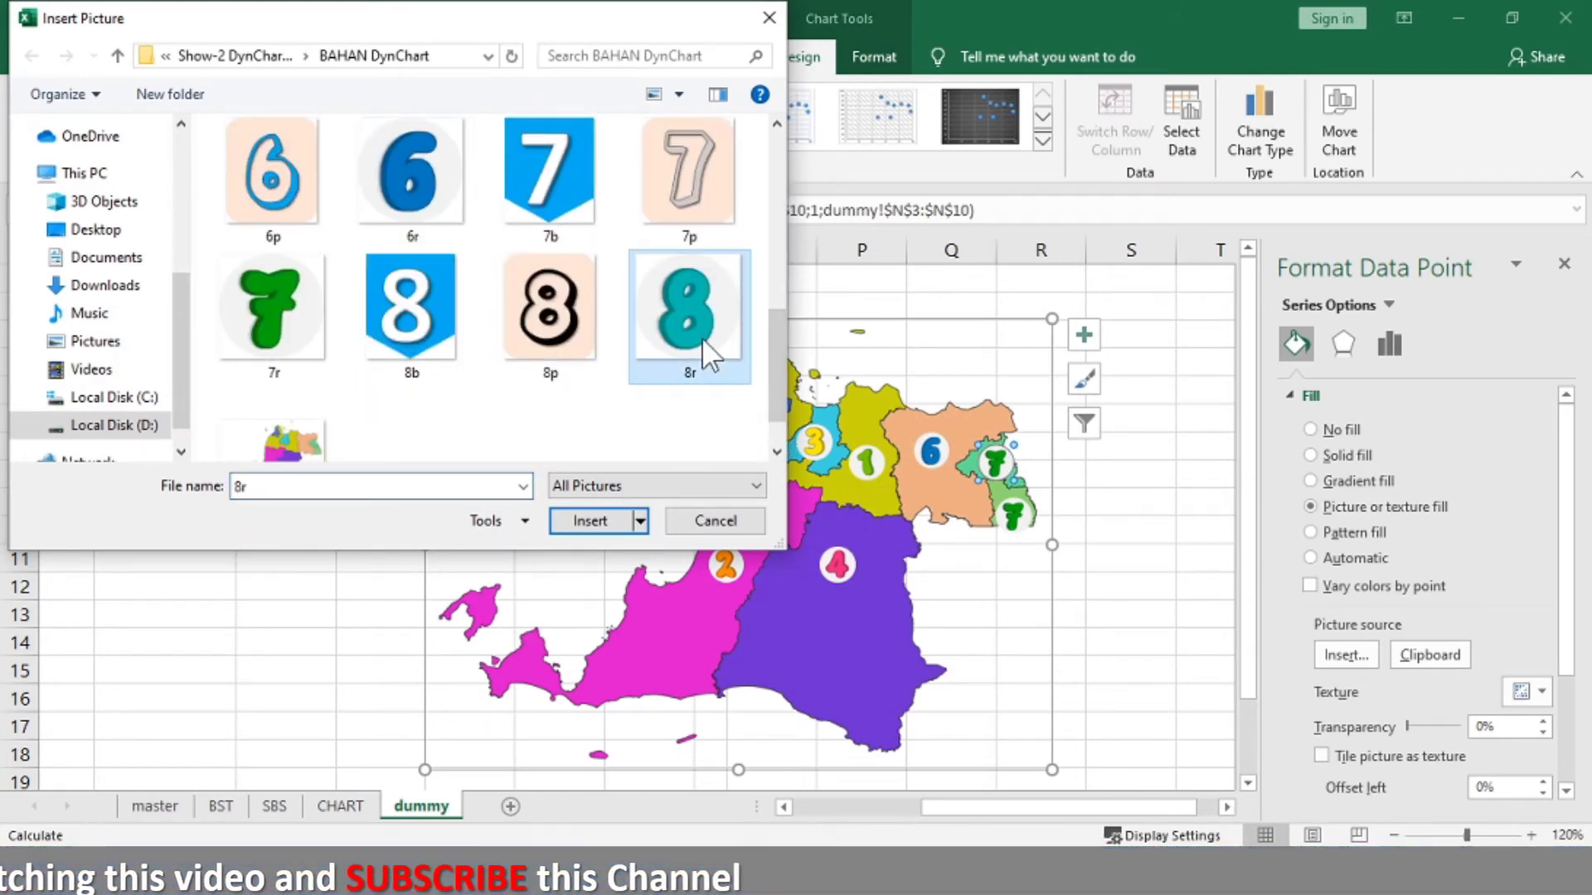
click(597, 522)
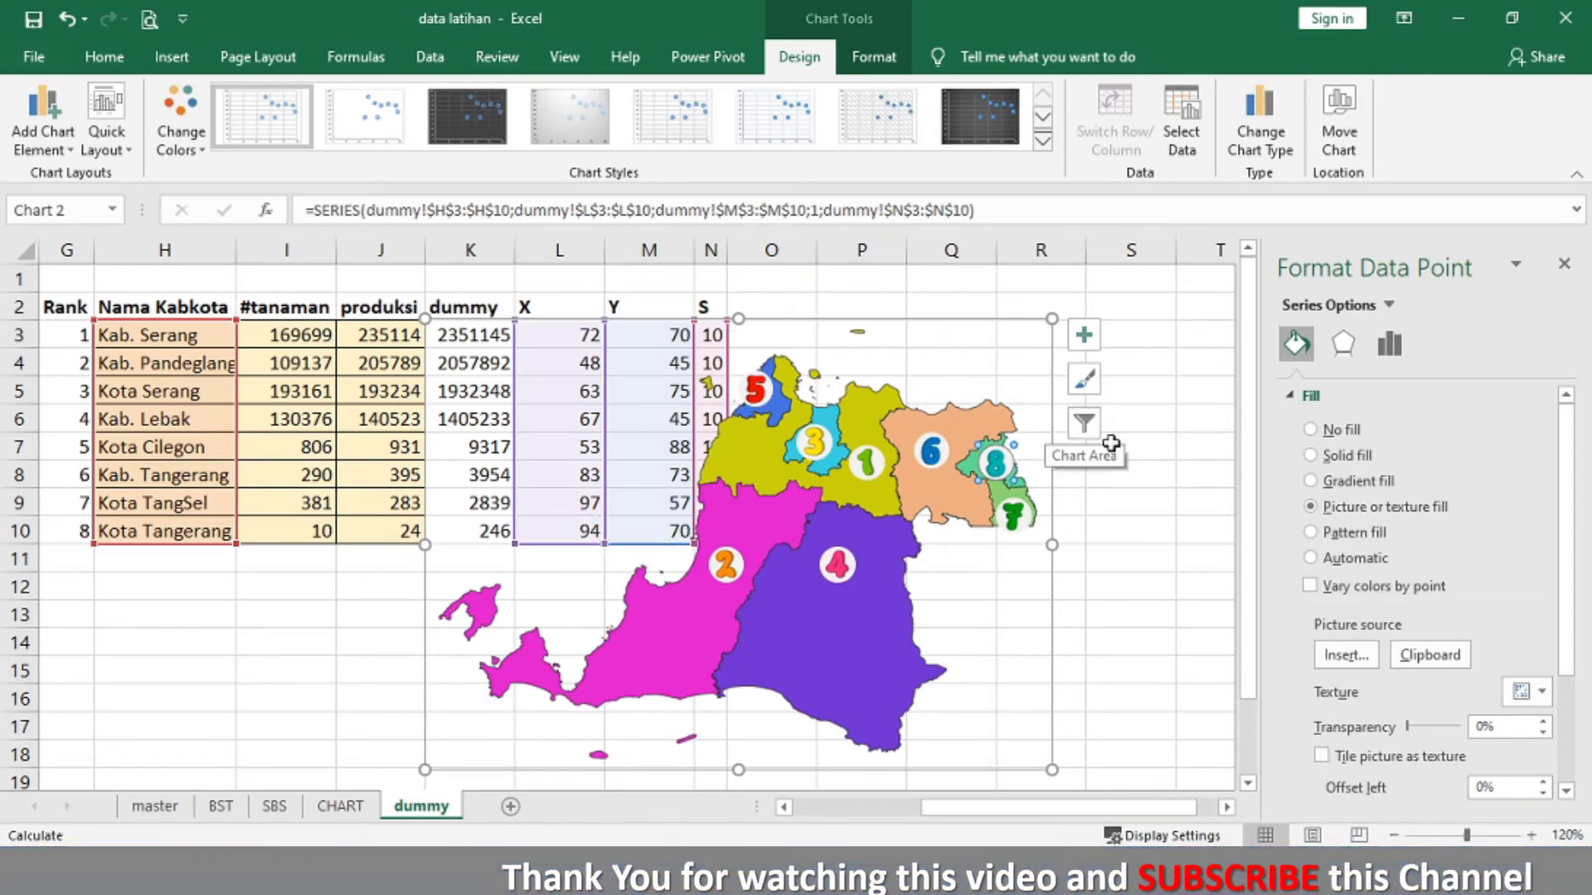
click(1120, 485)
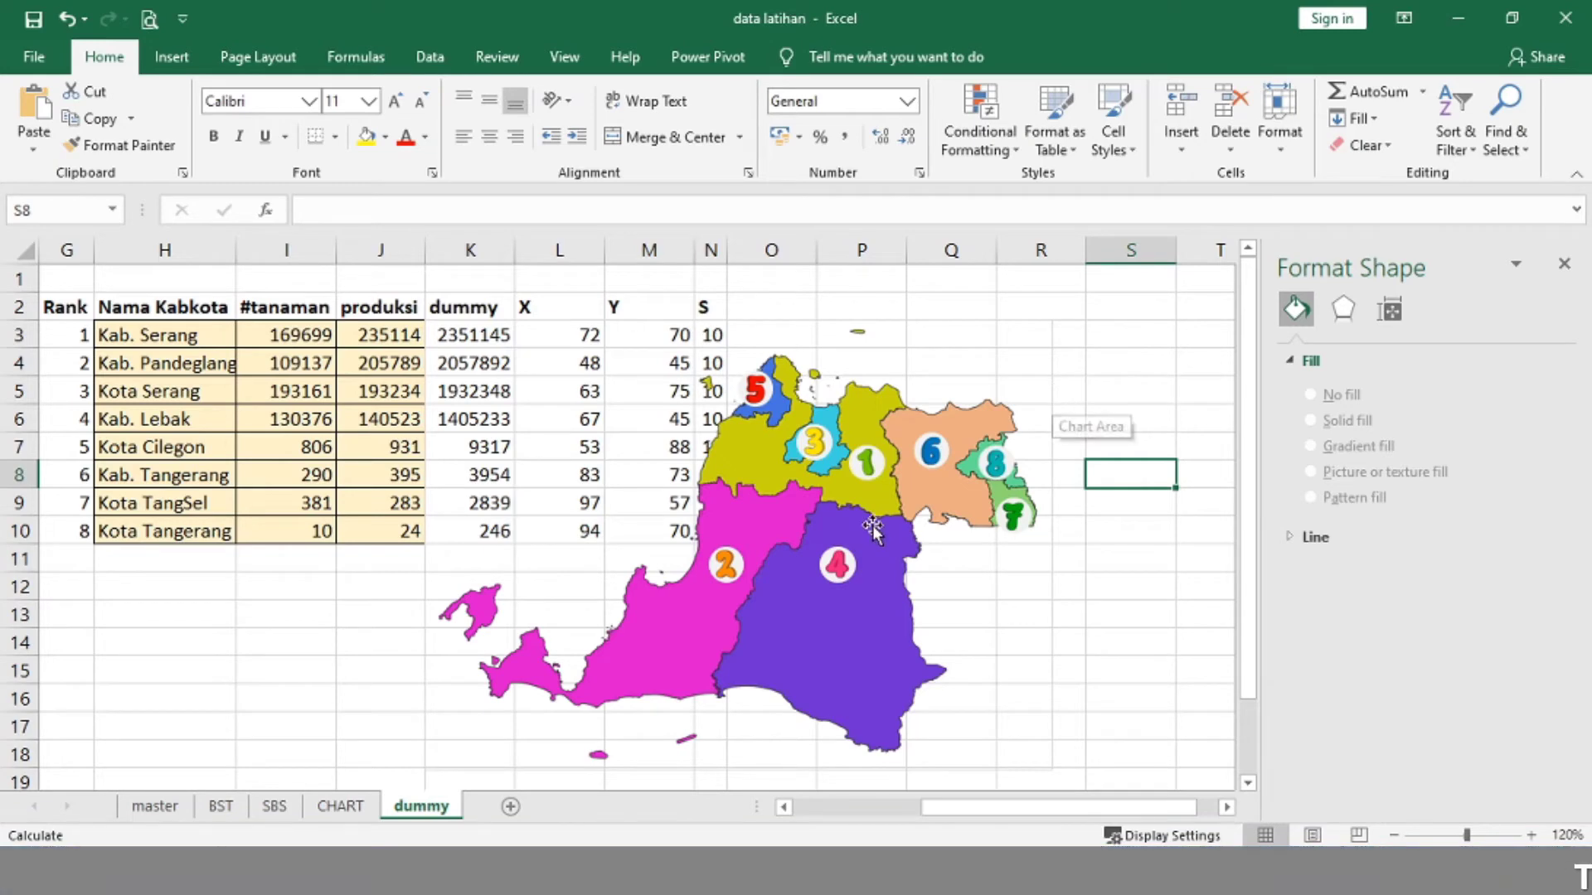
Step: Set the Jenis selection on the CHART sheet to Alpukat
click(344, 806)
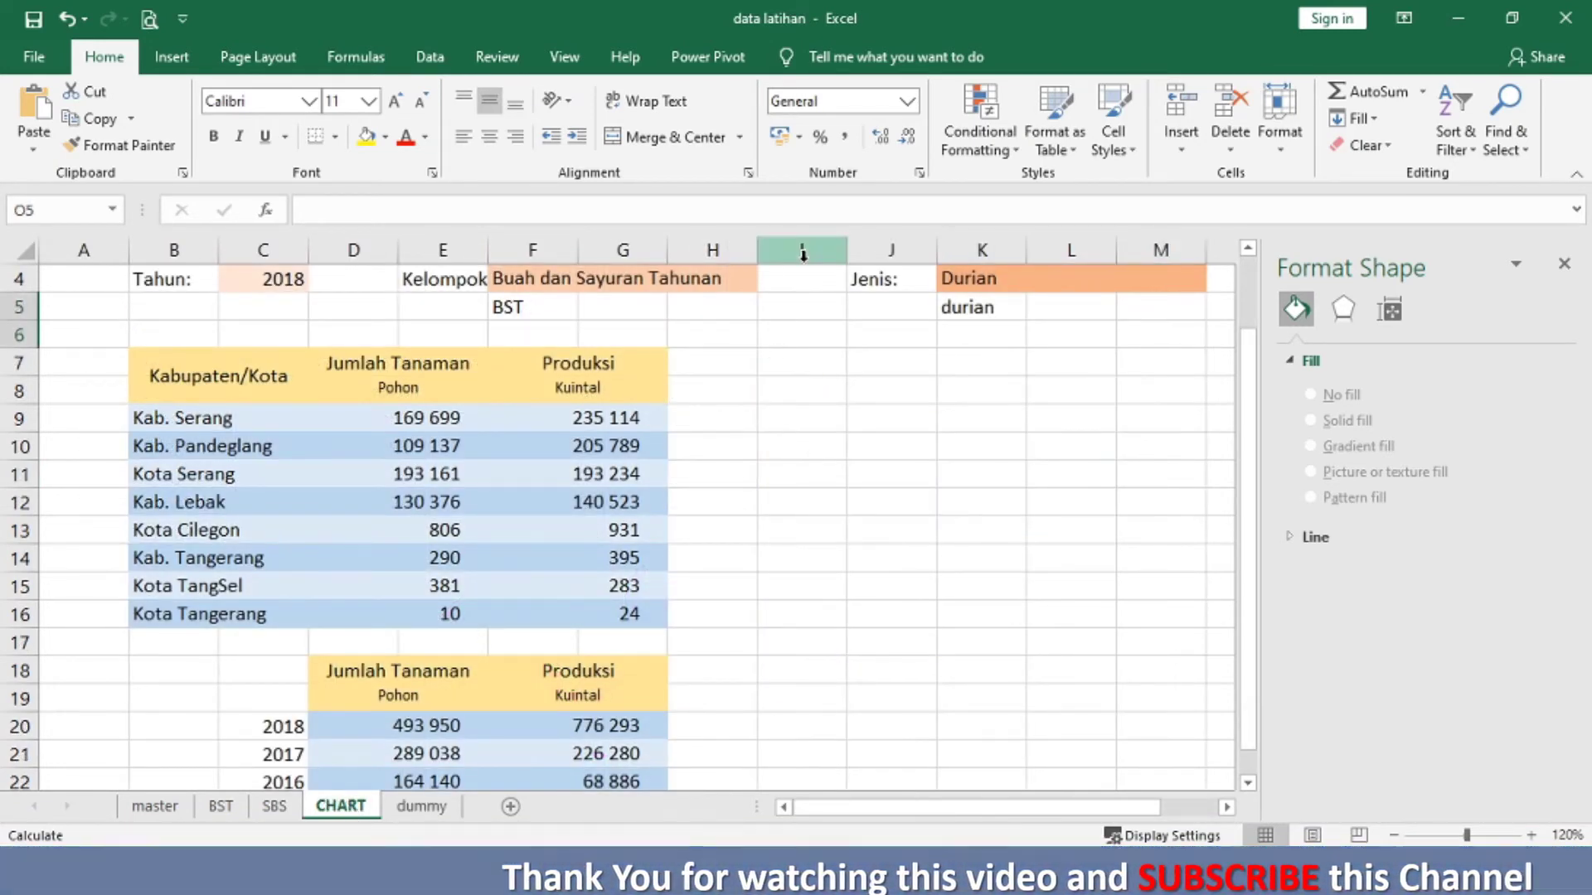
click(1020, 278)
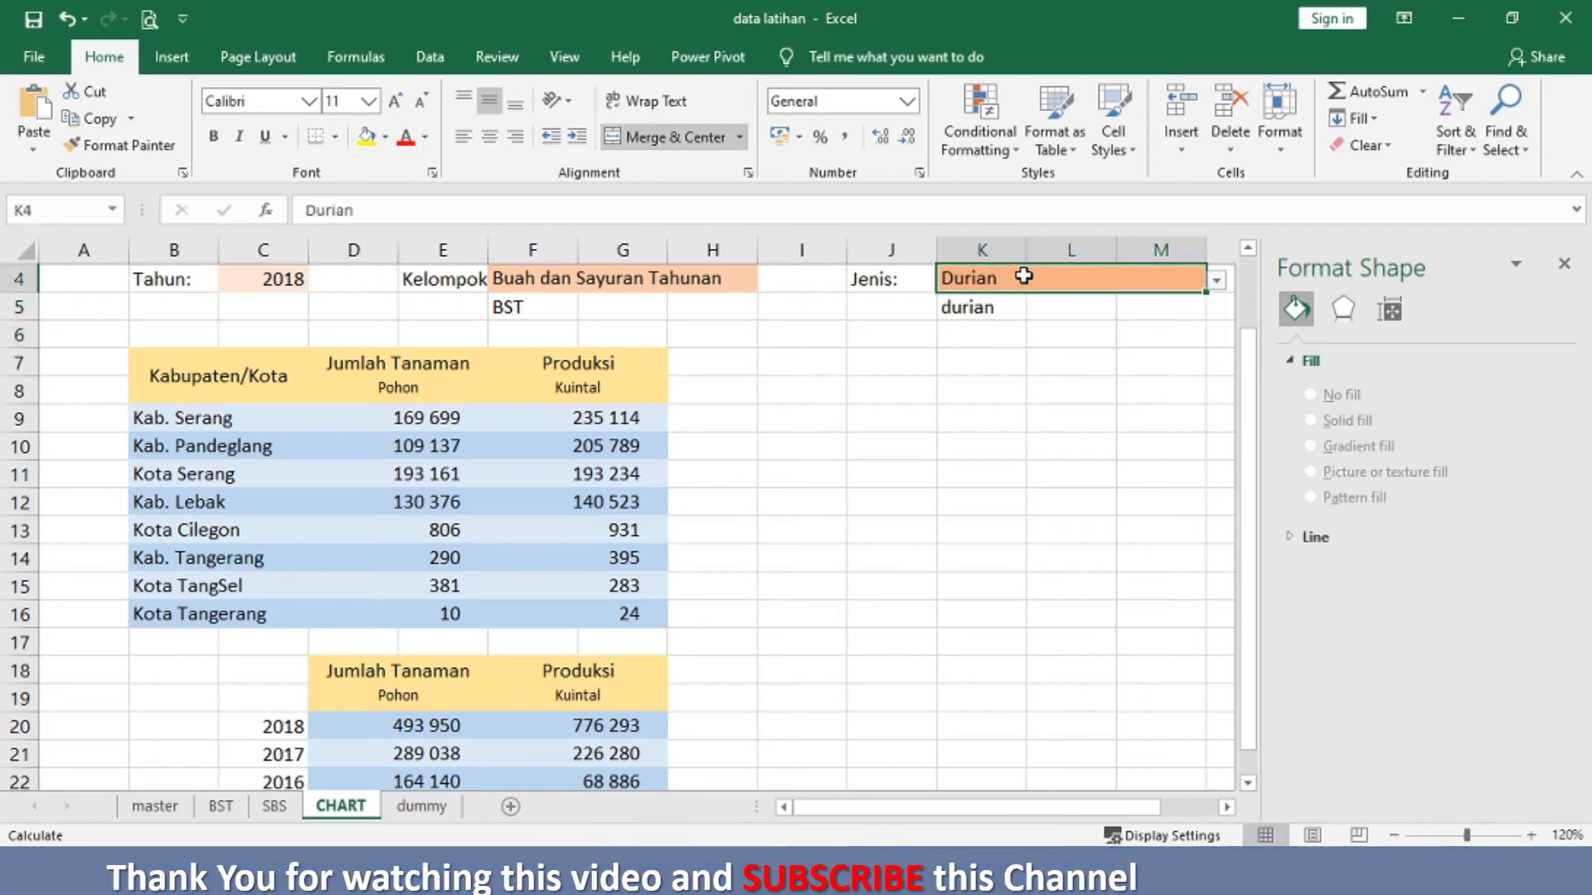
click(1217, 282)
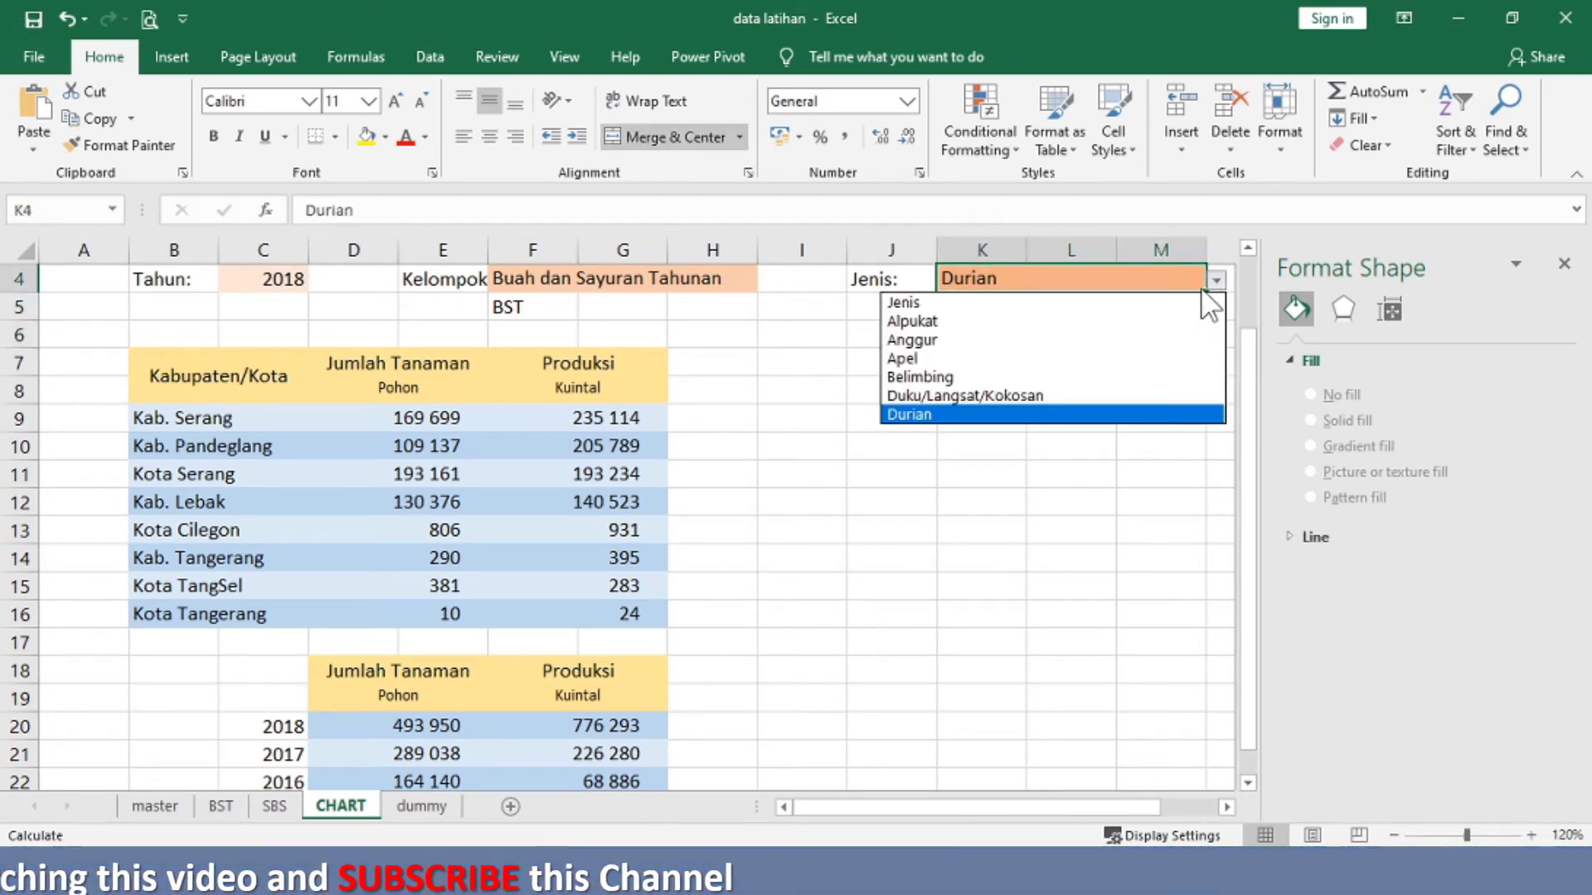
click(1072, 322)
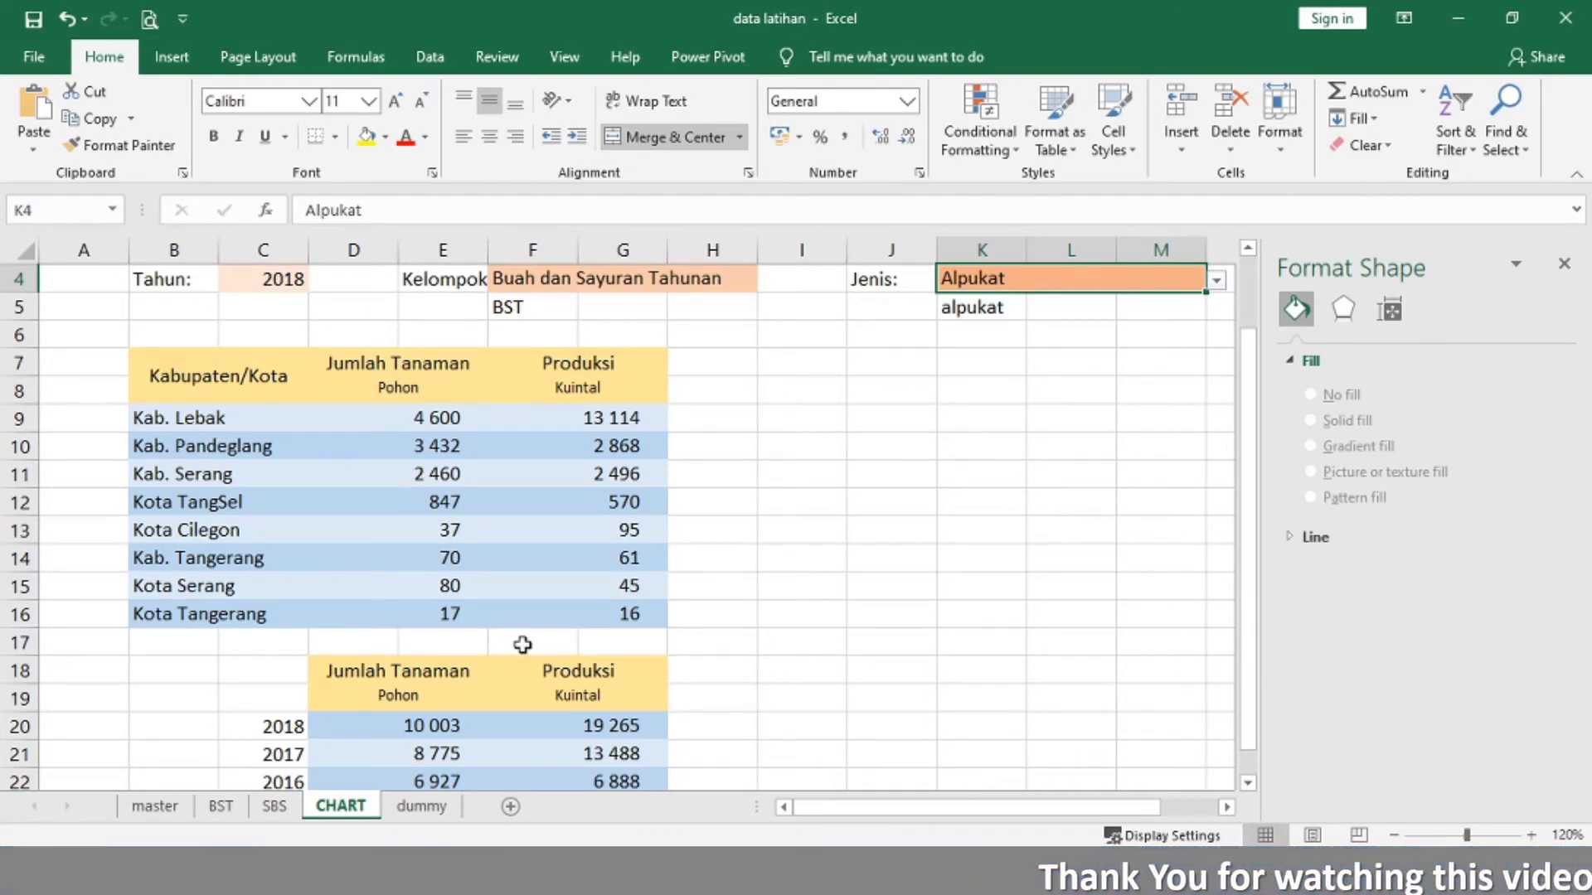
Step: Compare the map's number bubbles with the rank table on the dummy sheet, and return to the CHART sheet
click(423, 806)
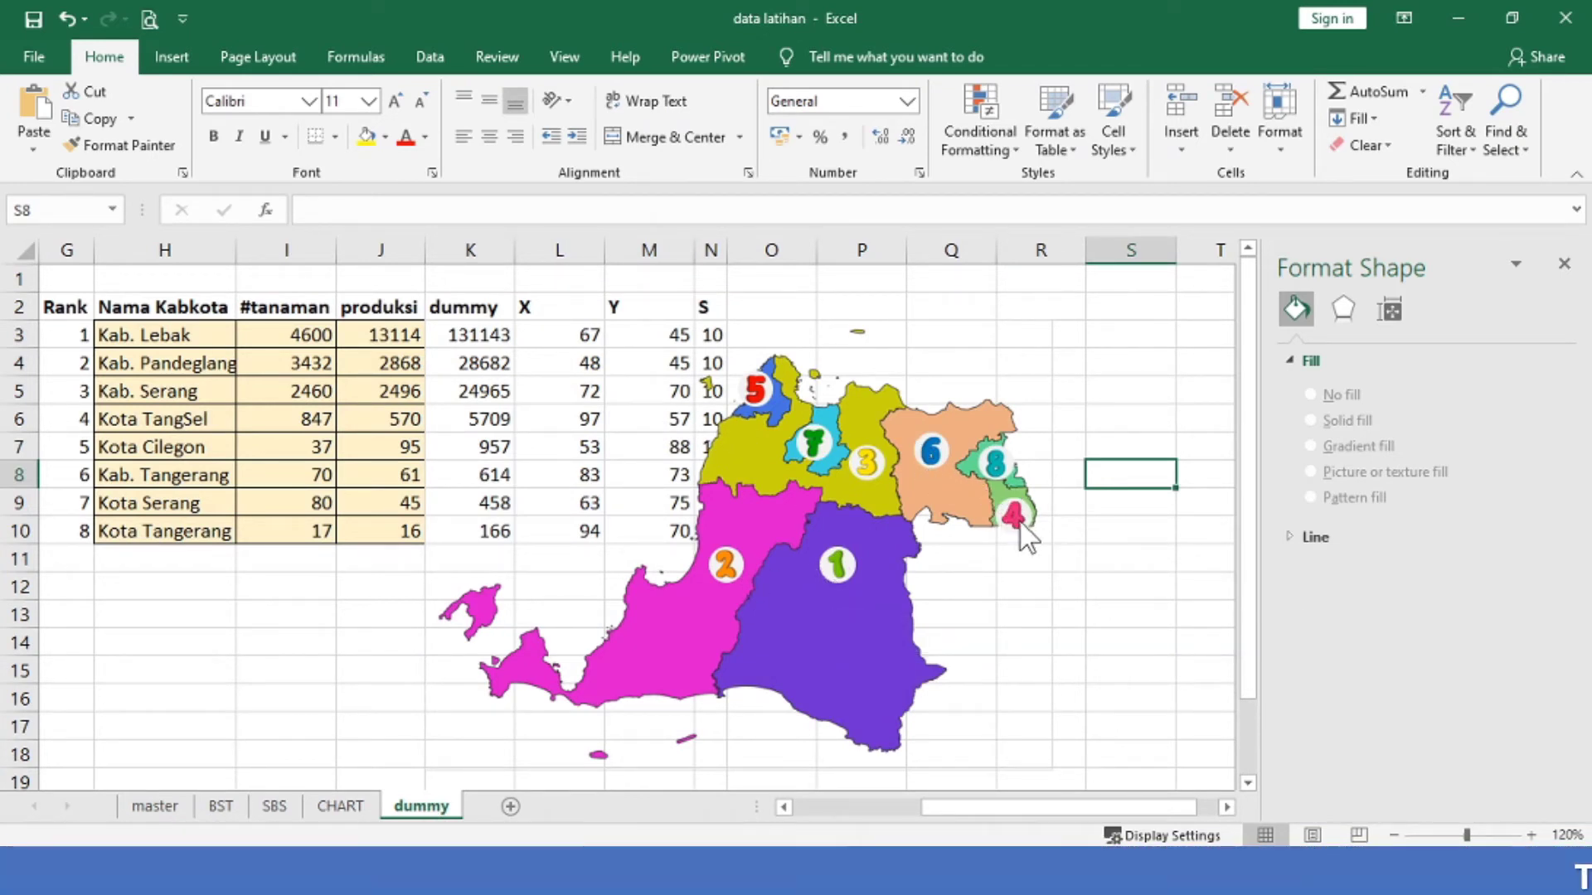
mouse_move(1028, 521)
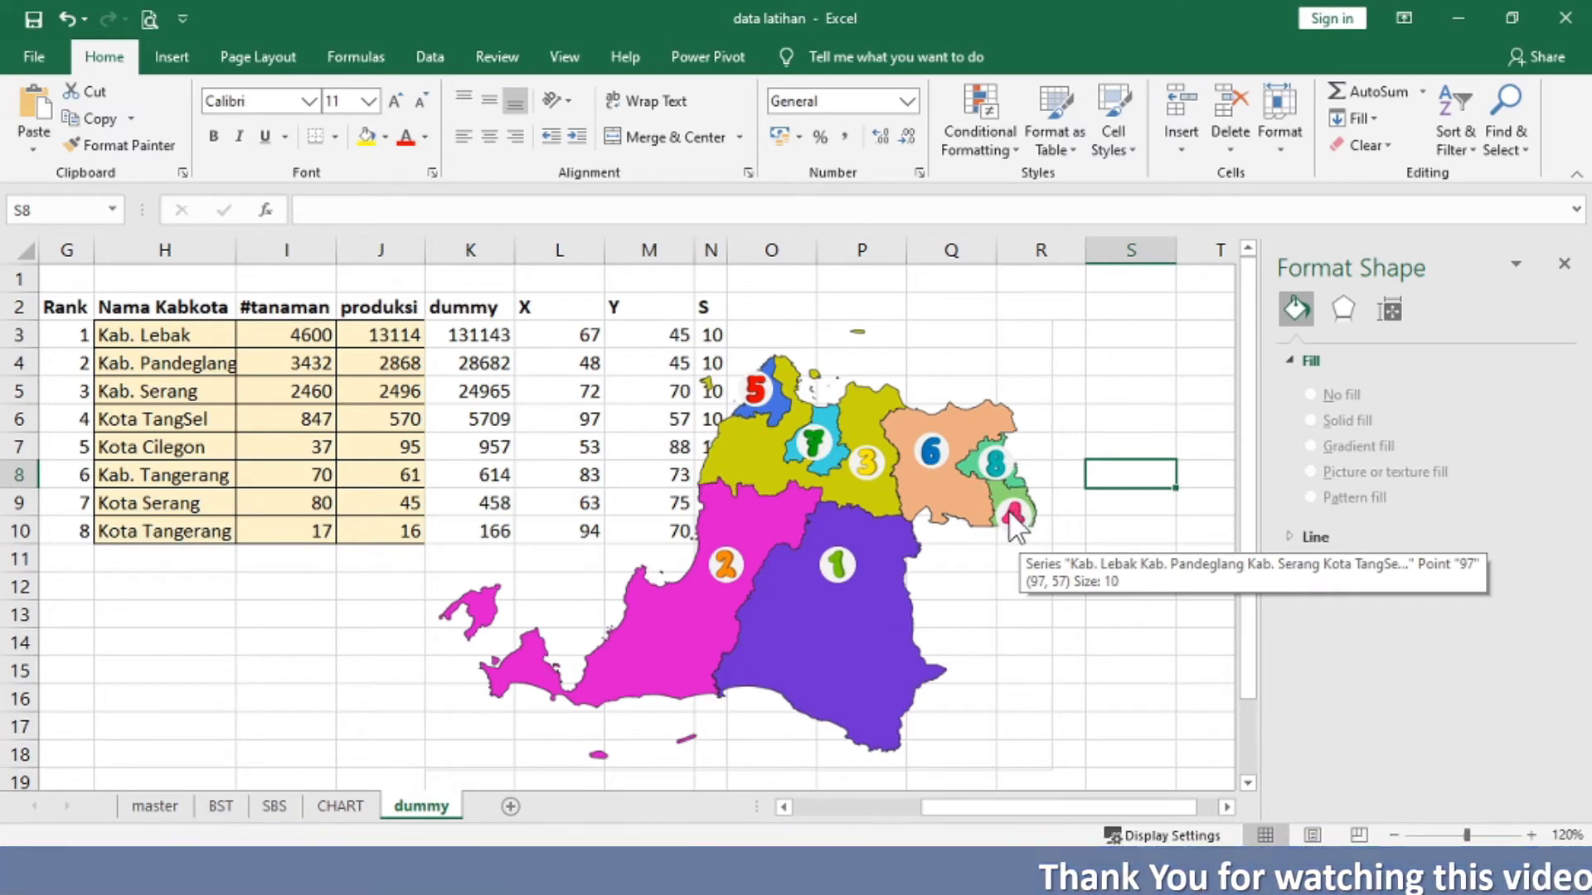
mouse_move(823, 448)
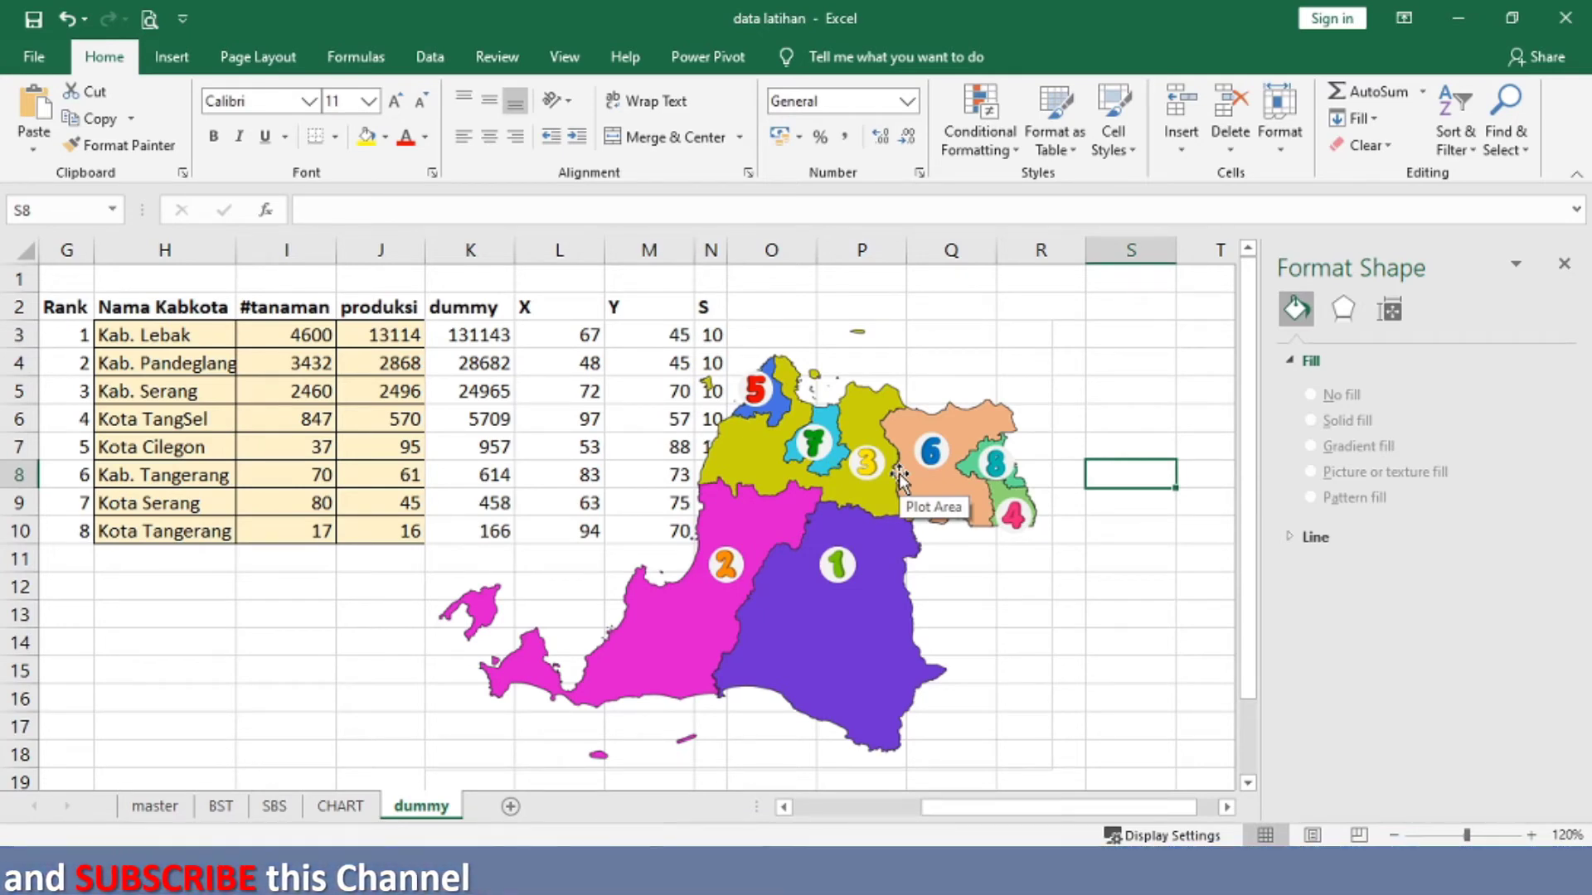
click(340, 804)
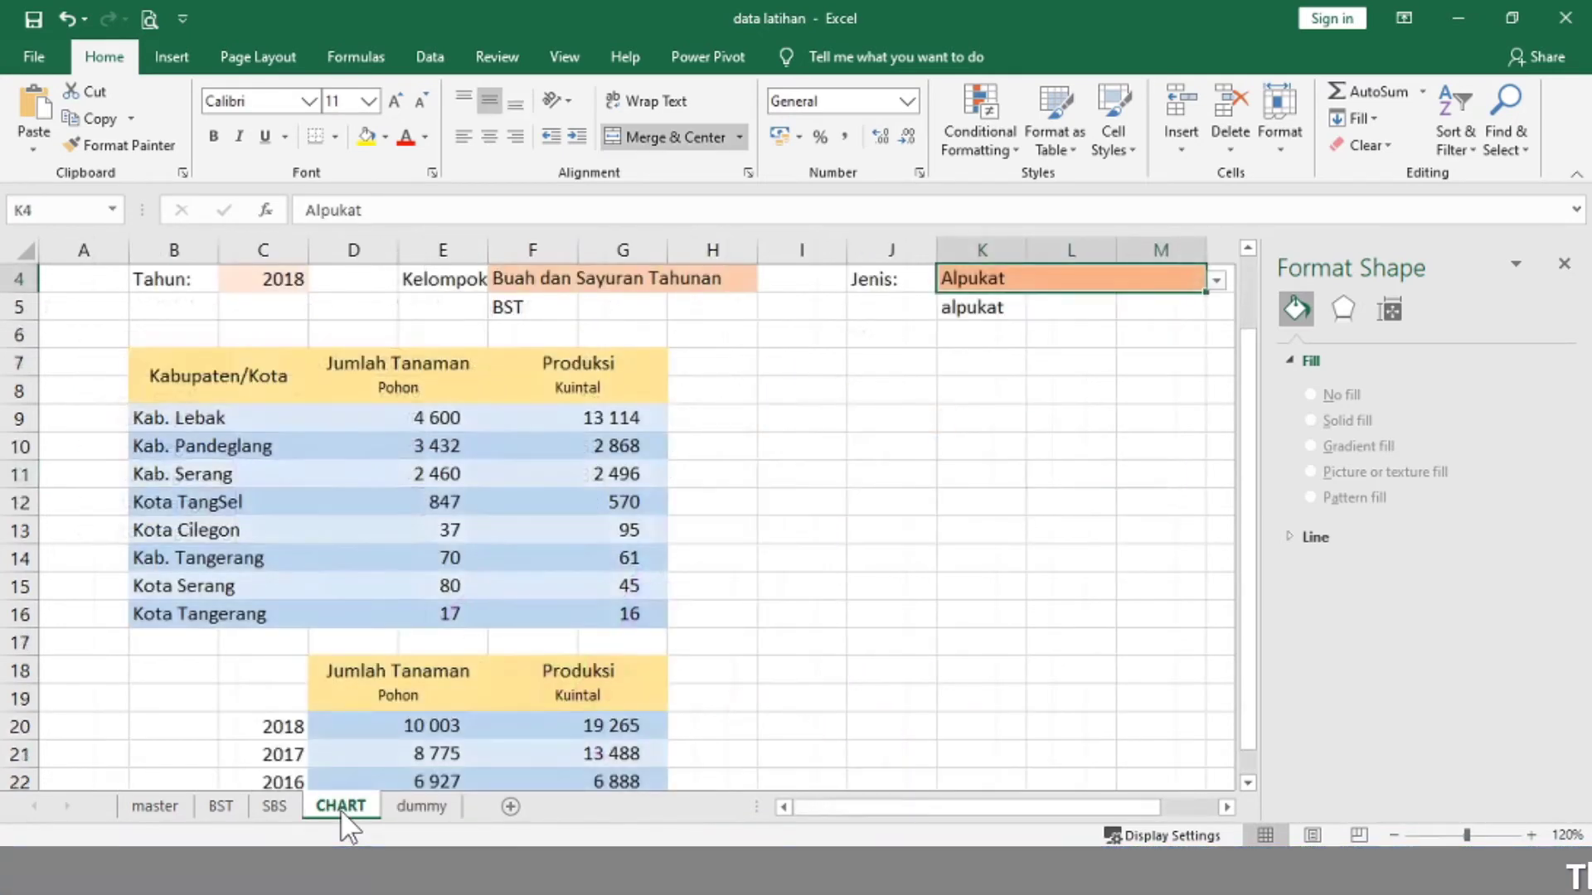
Step: Set the Jenis selection on the CHART sheet to Durian and view the map's rank bubbles on the dummy sheet
click(1216, 280)
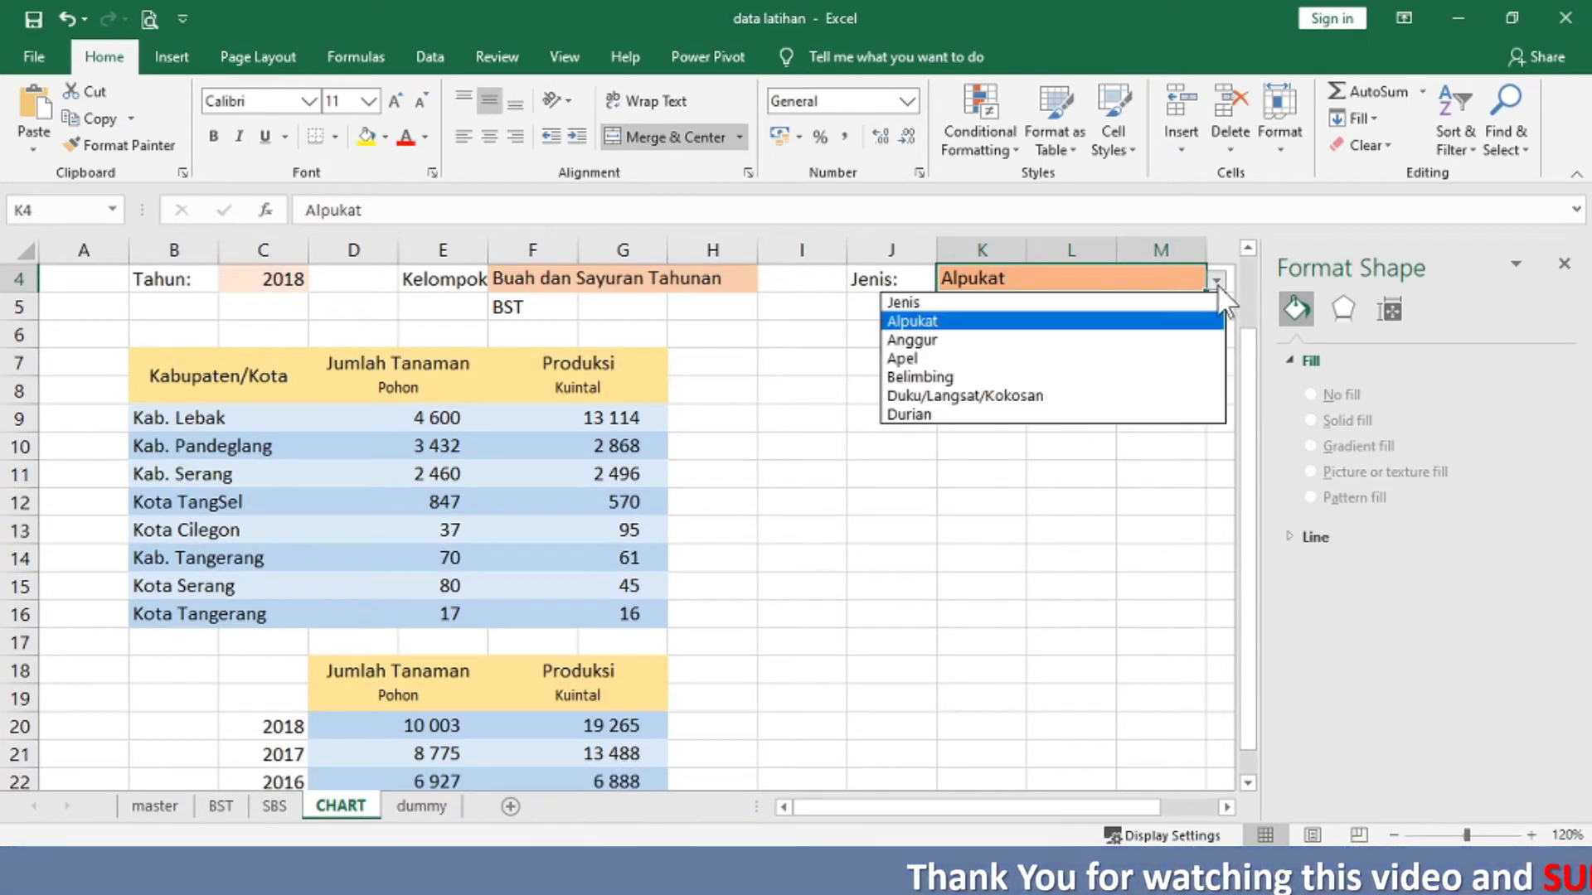
click(1098, 415)
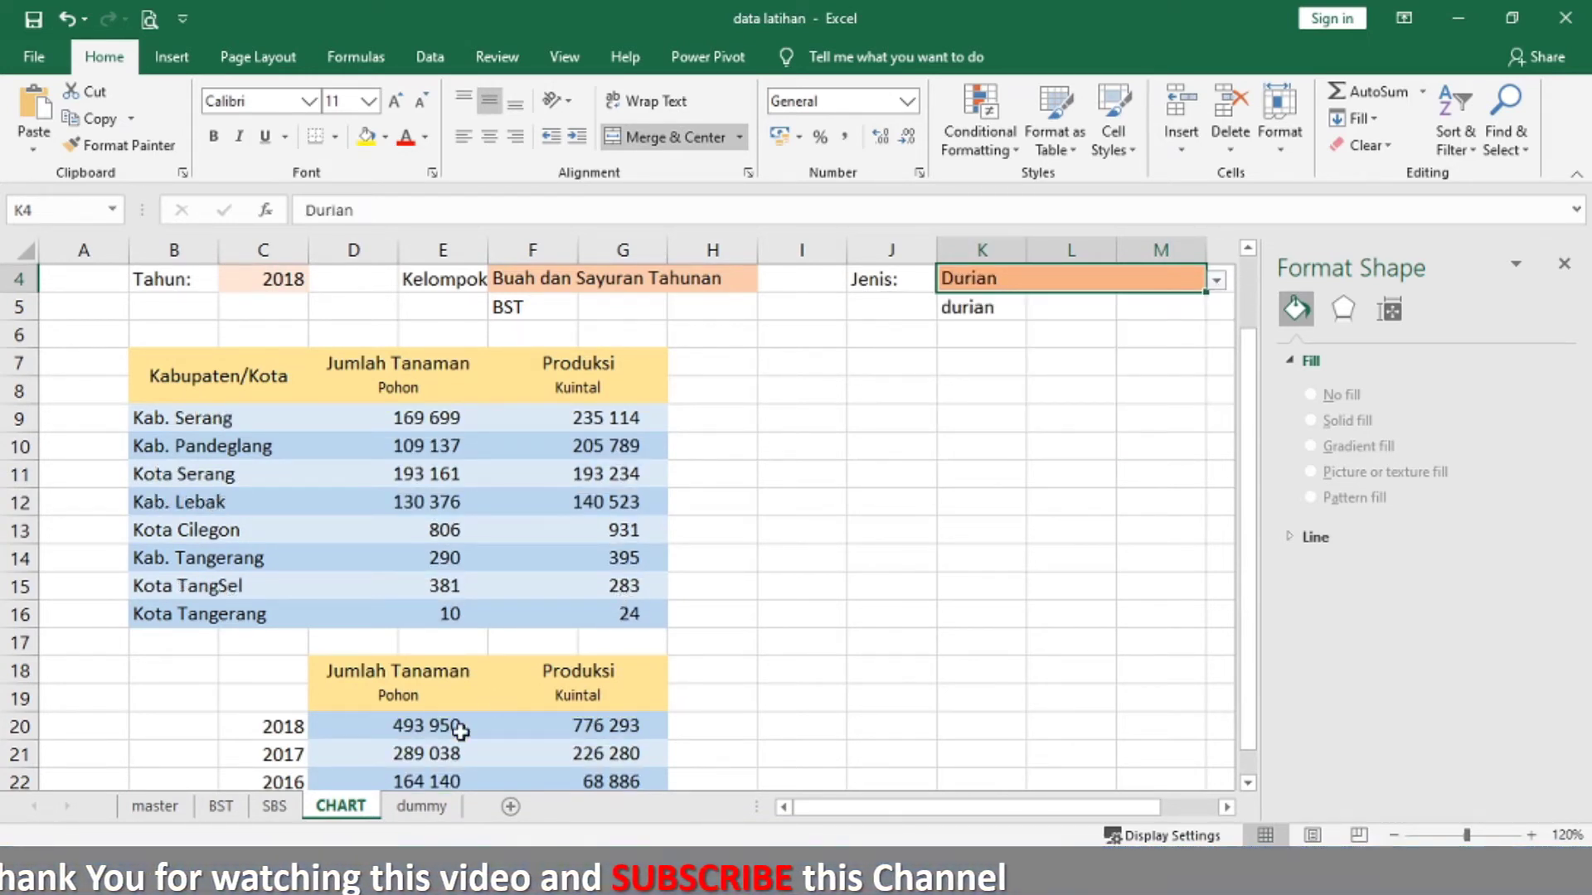
click(408, 811)
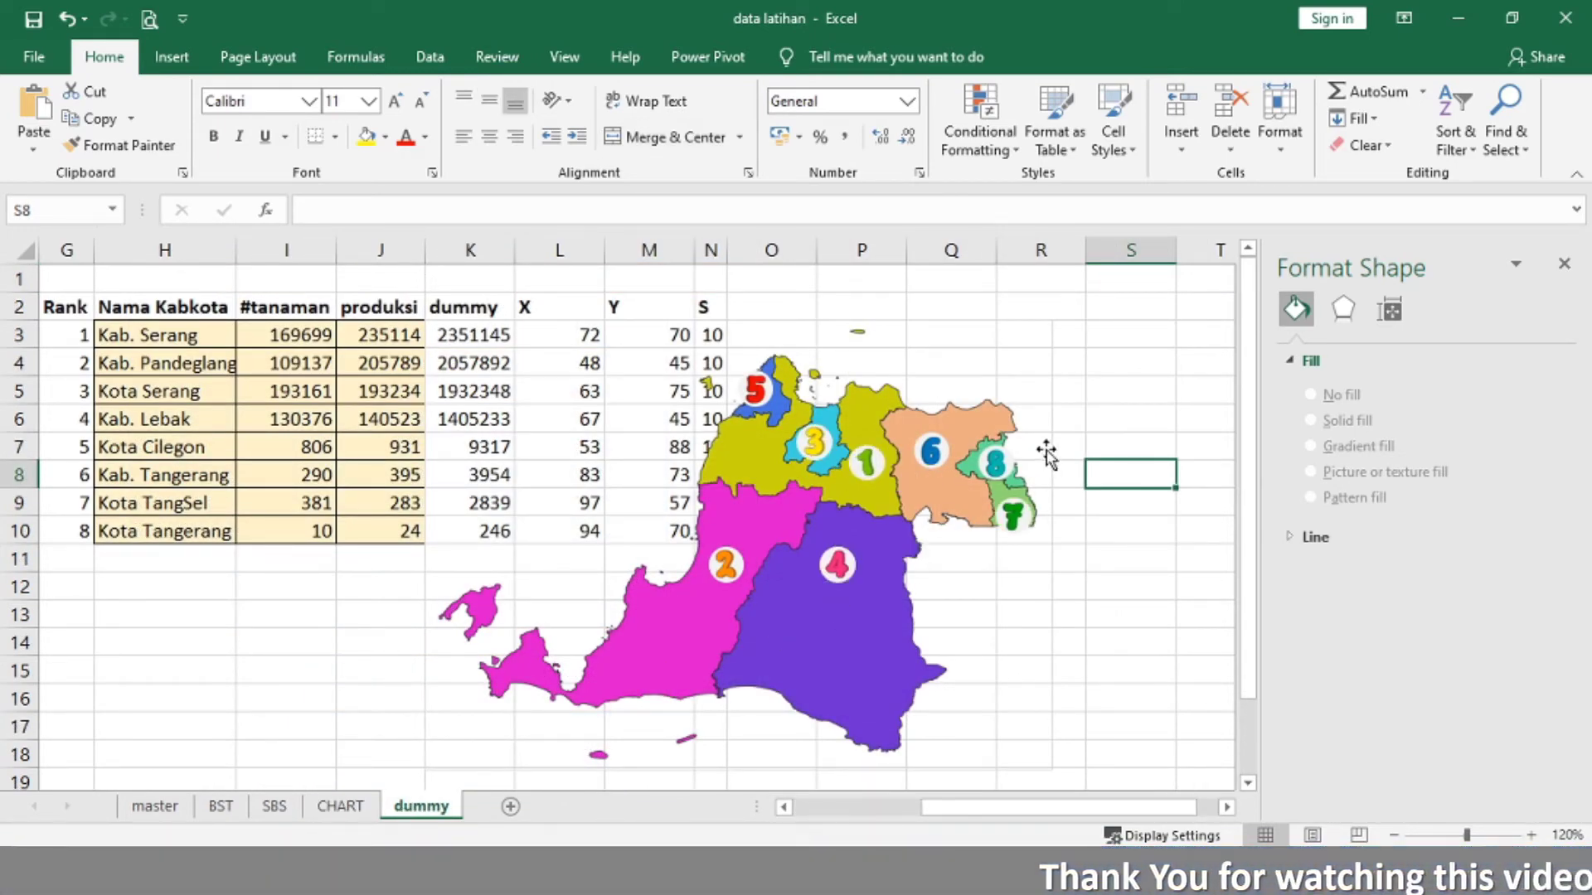
Step: Move the map chart from the dummy sheet to the CHART sheet, placing its corner at cell I7
click(1053, 406)
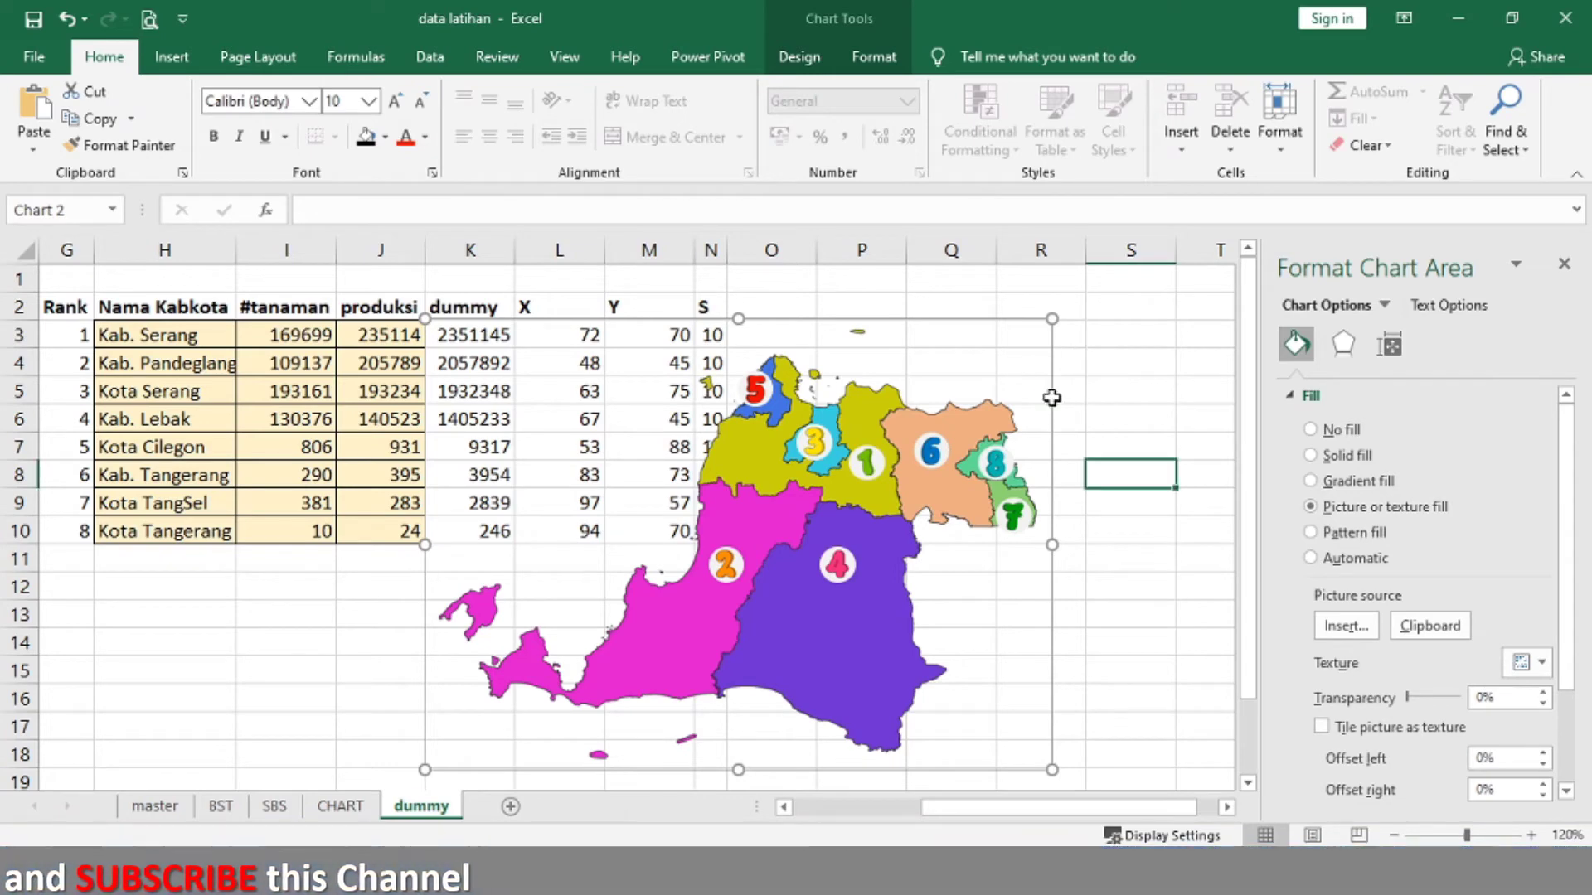
key(Delete)
click(344, 809)
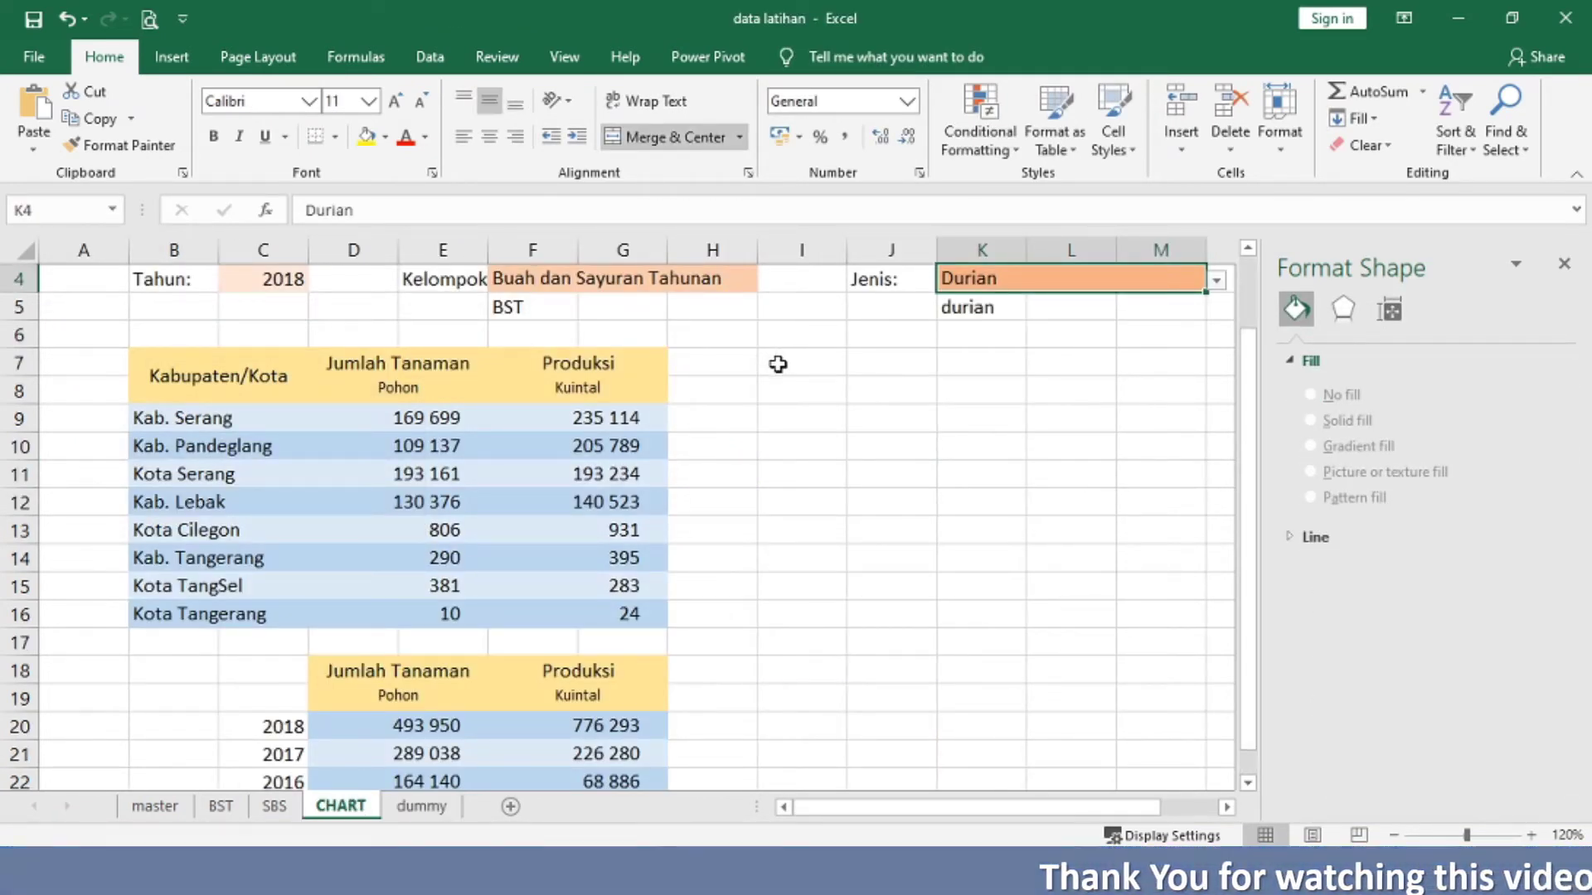
click(723, 368)
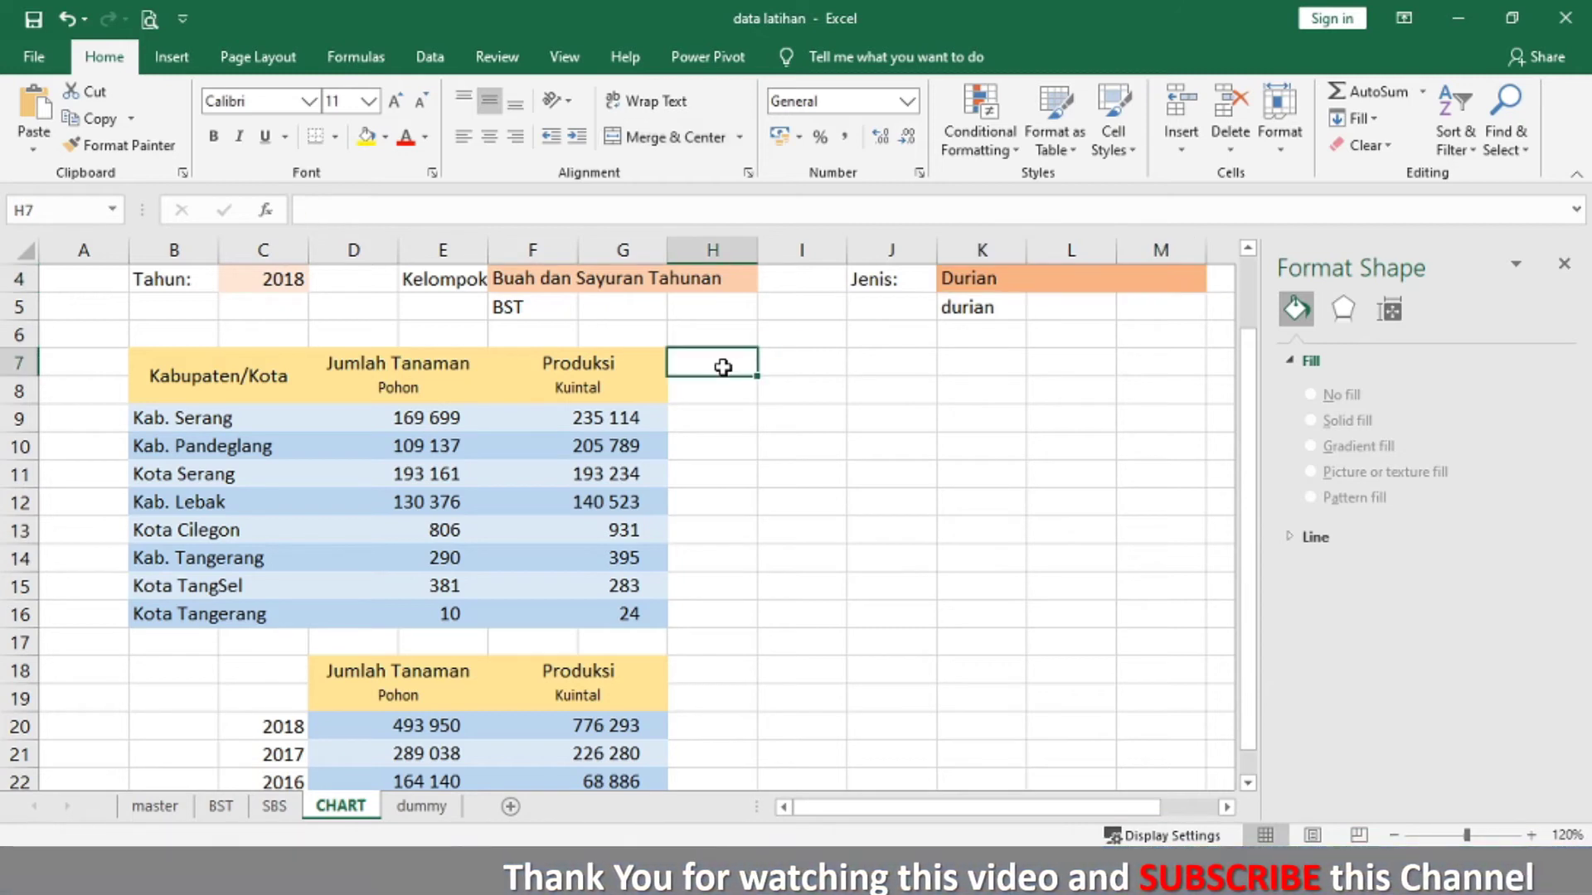
click(789, 359)
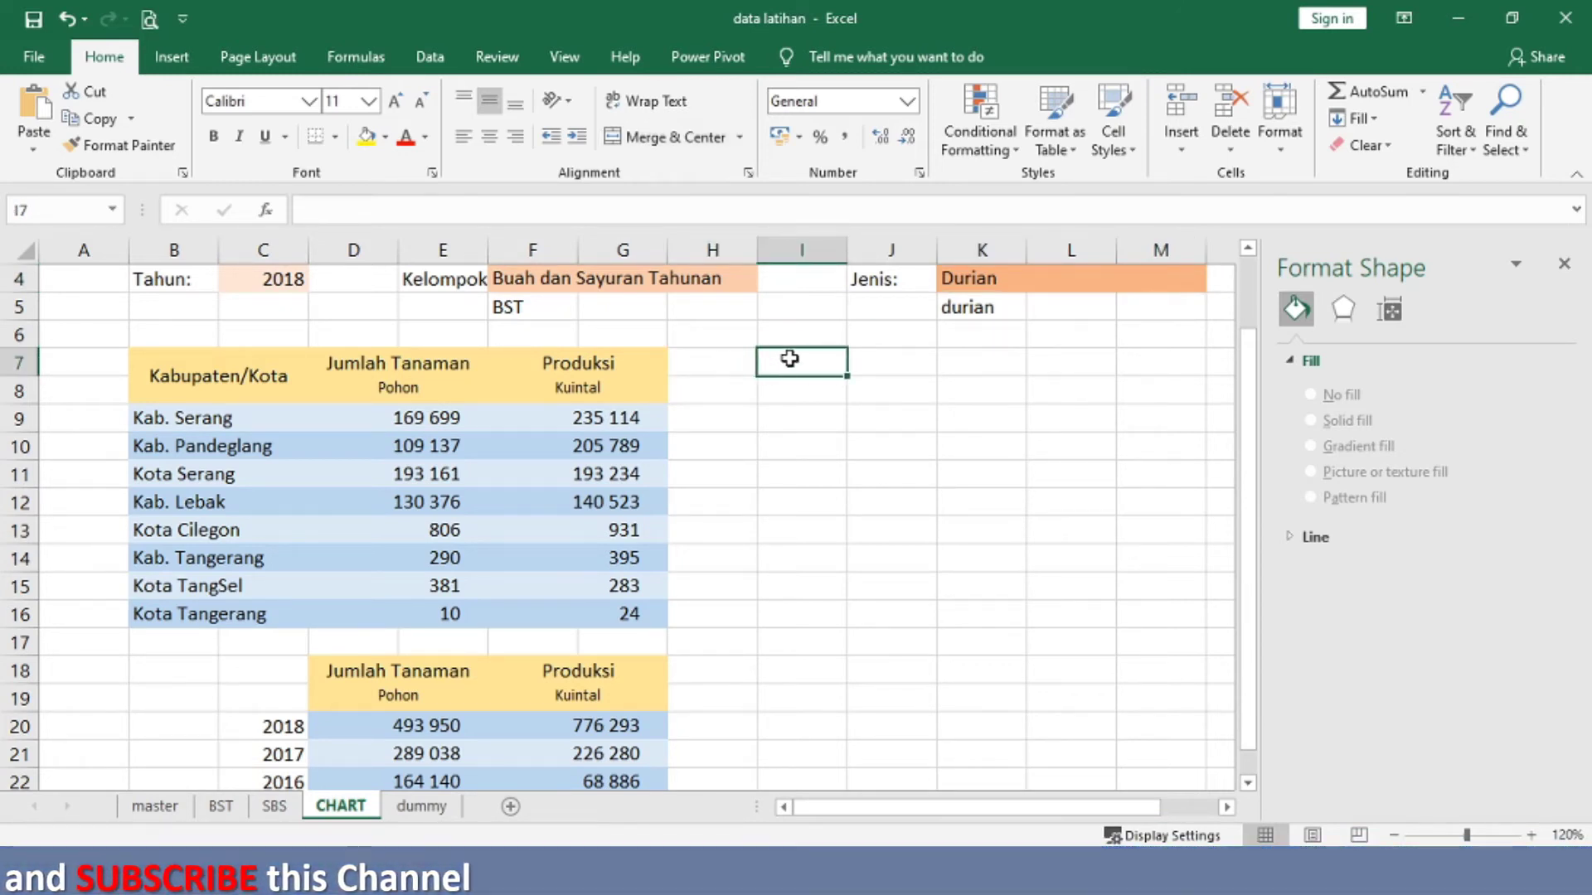
key(ctrl+v)
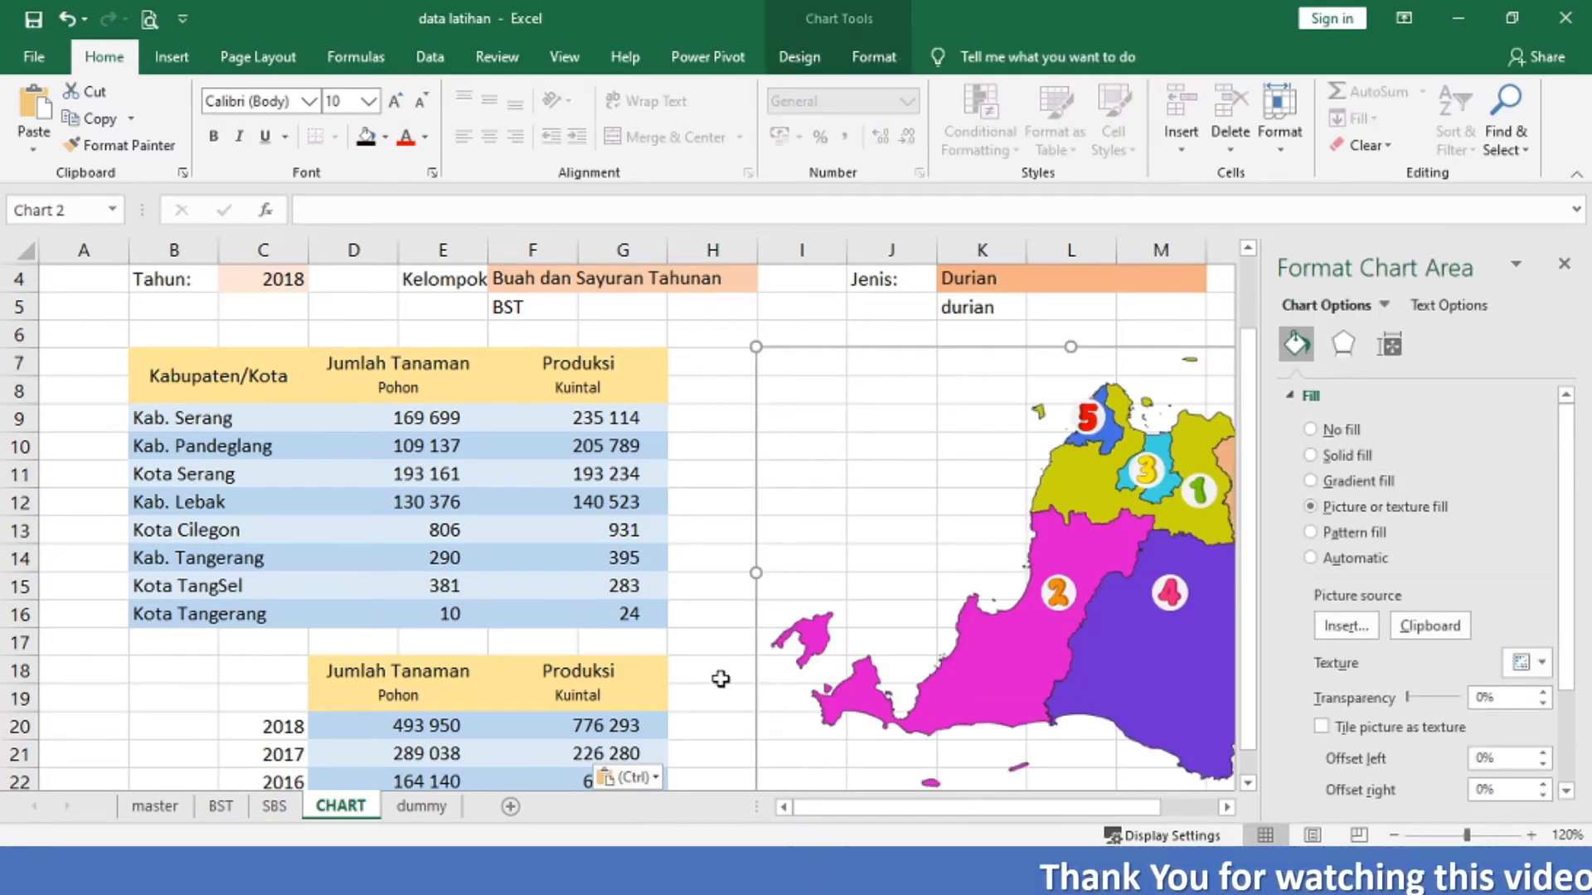
click(720, 678)
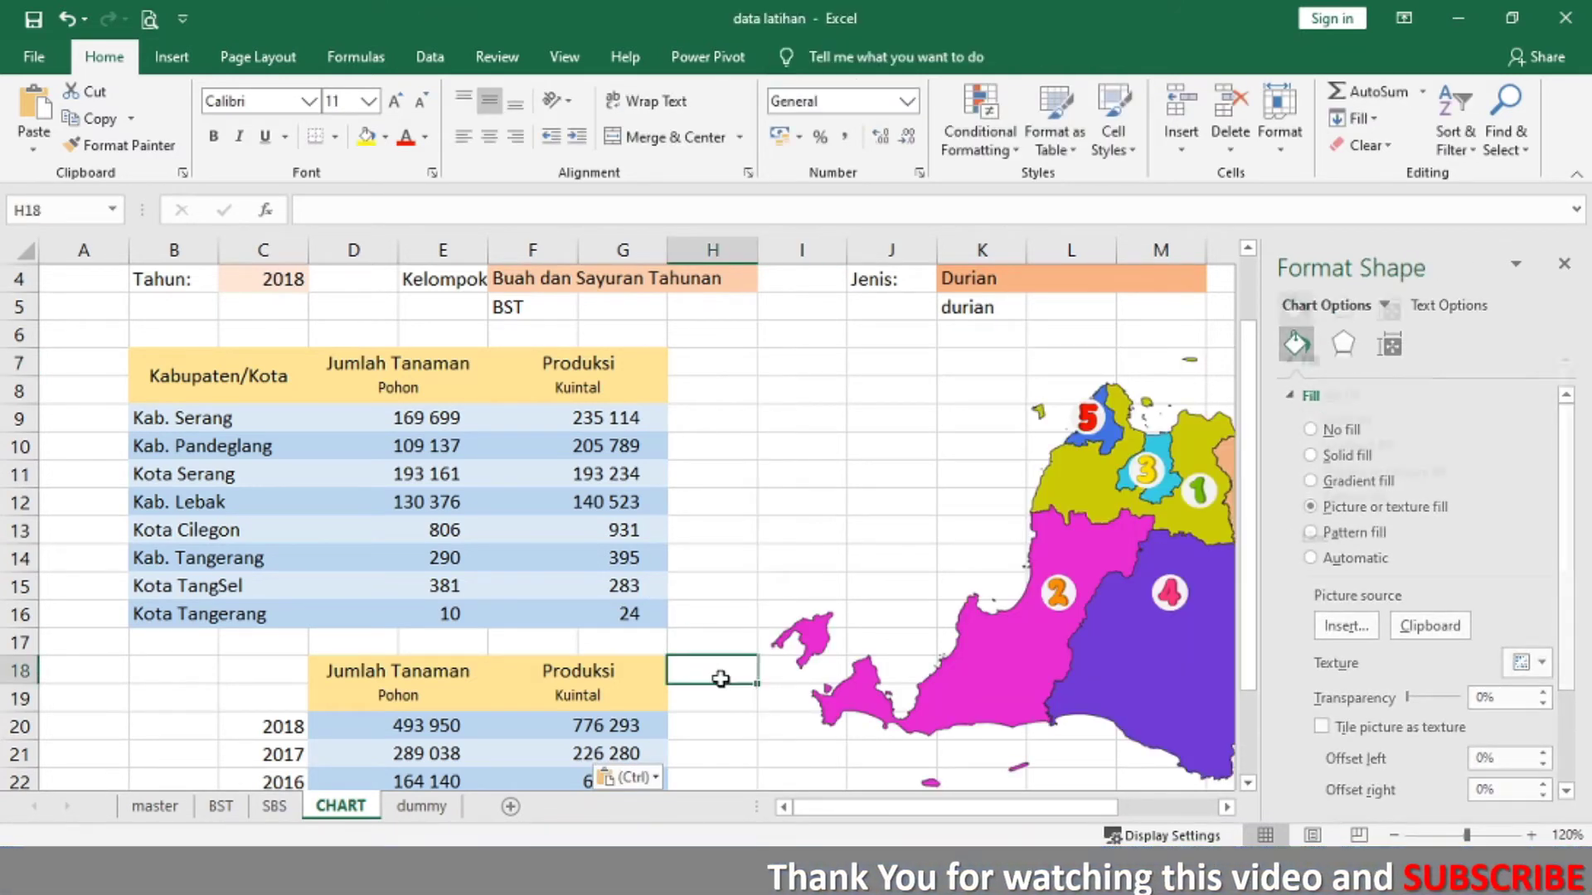
click(760, 484)
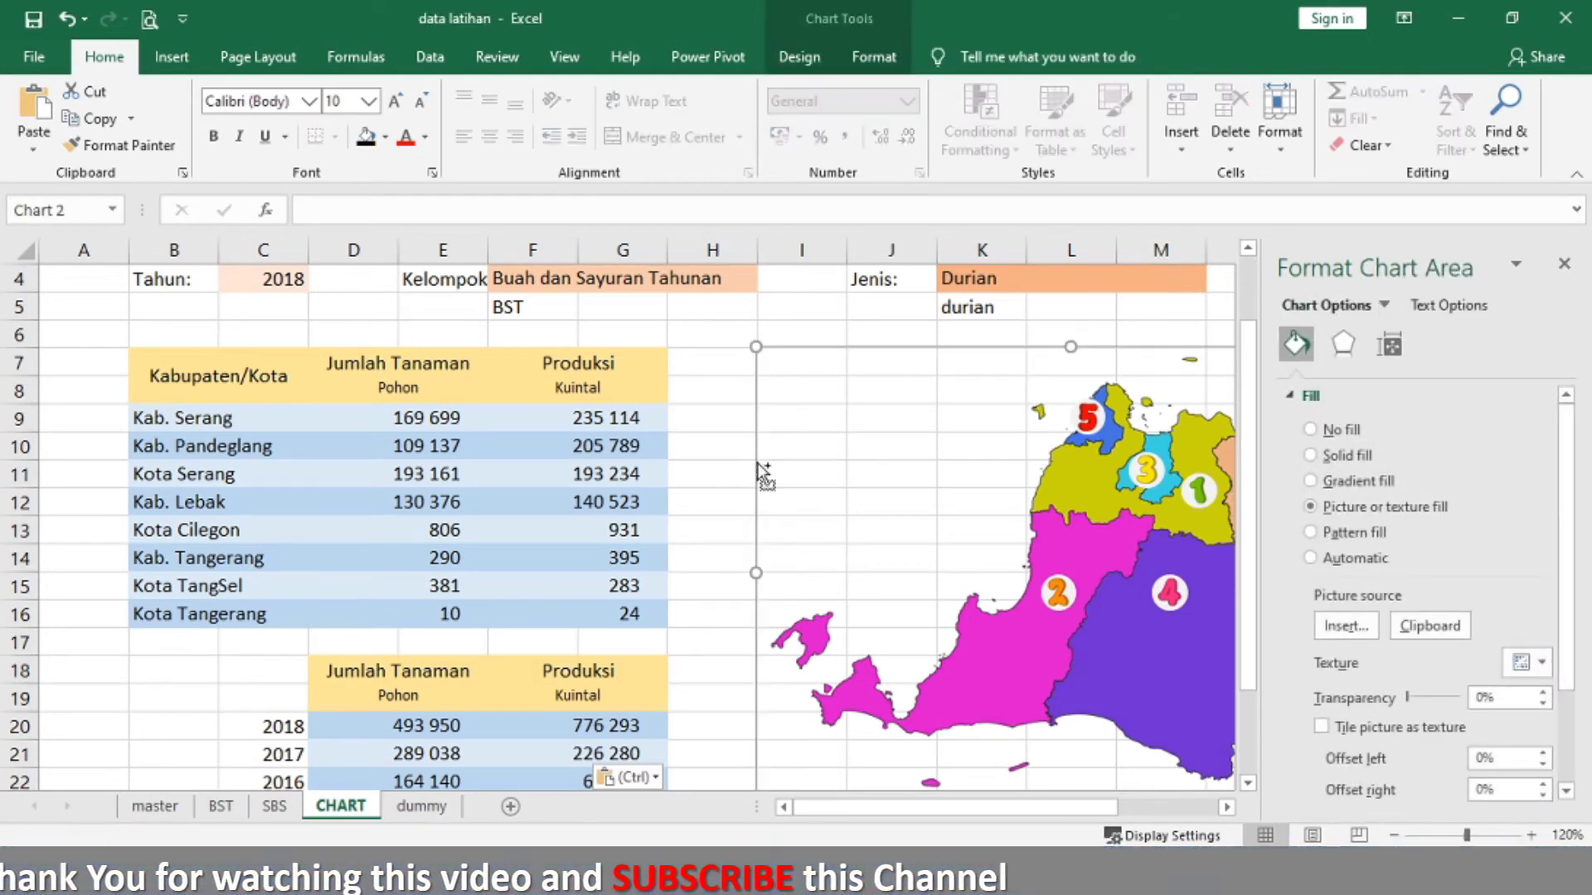
Step: Close the chart formatting pane and move the map chart on the CHART sheet so it starts at cell O6
click(1563, 263)
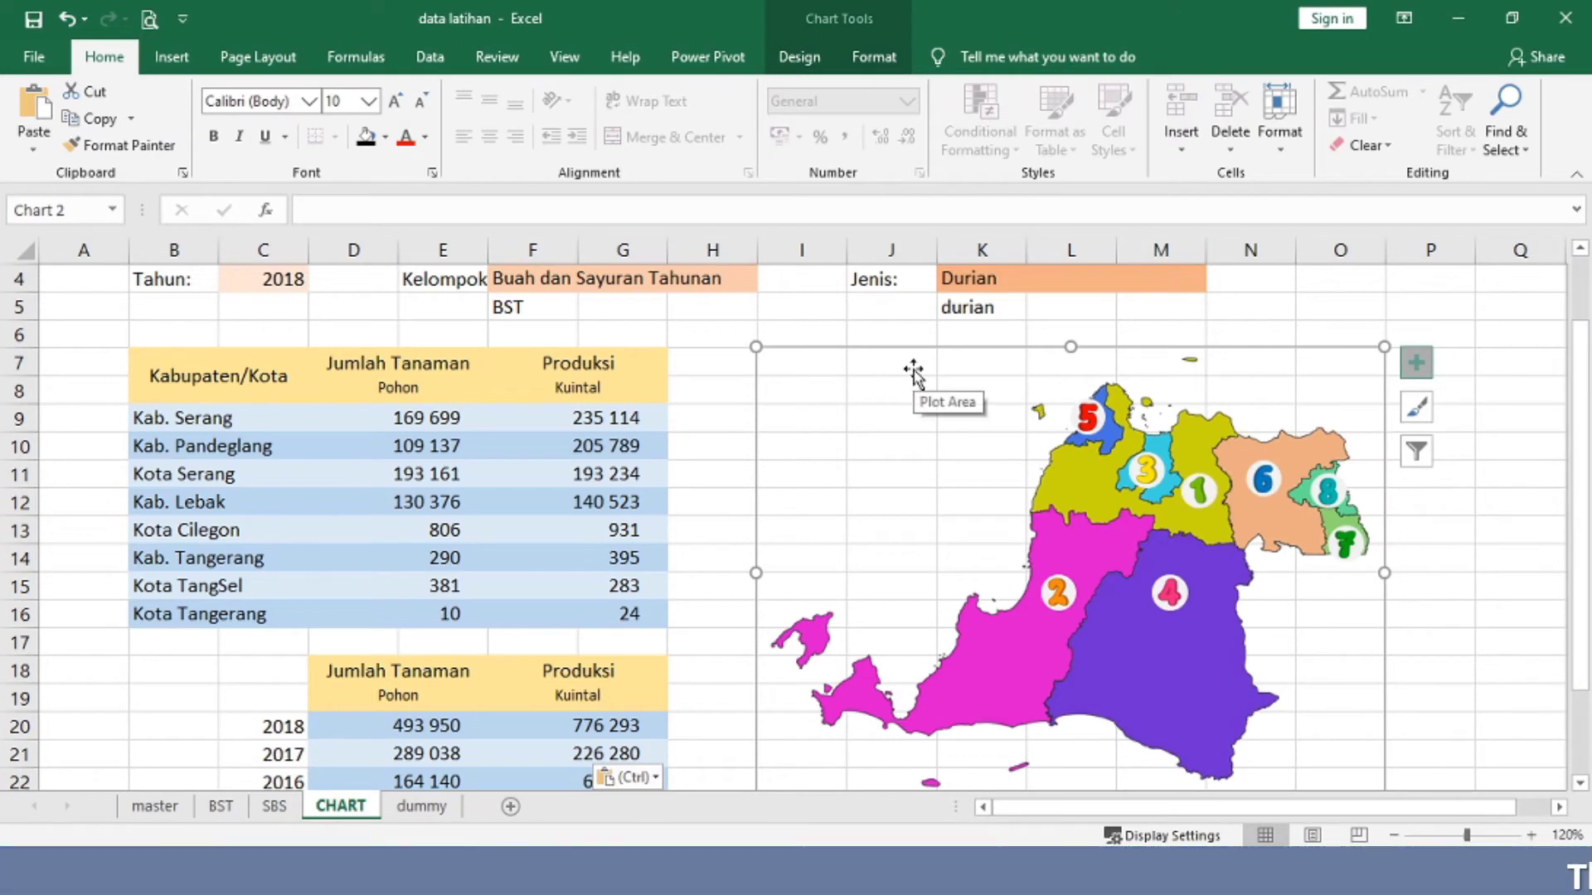
key(Delete)
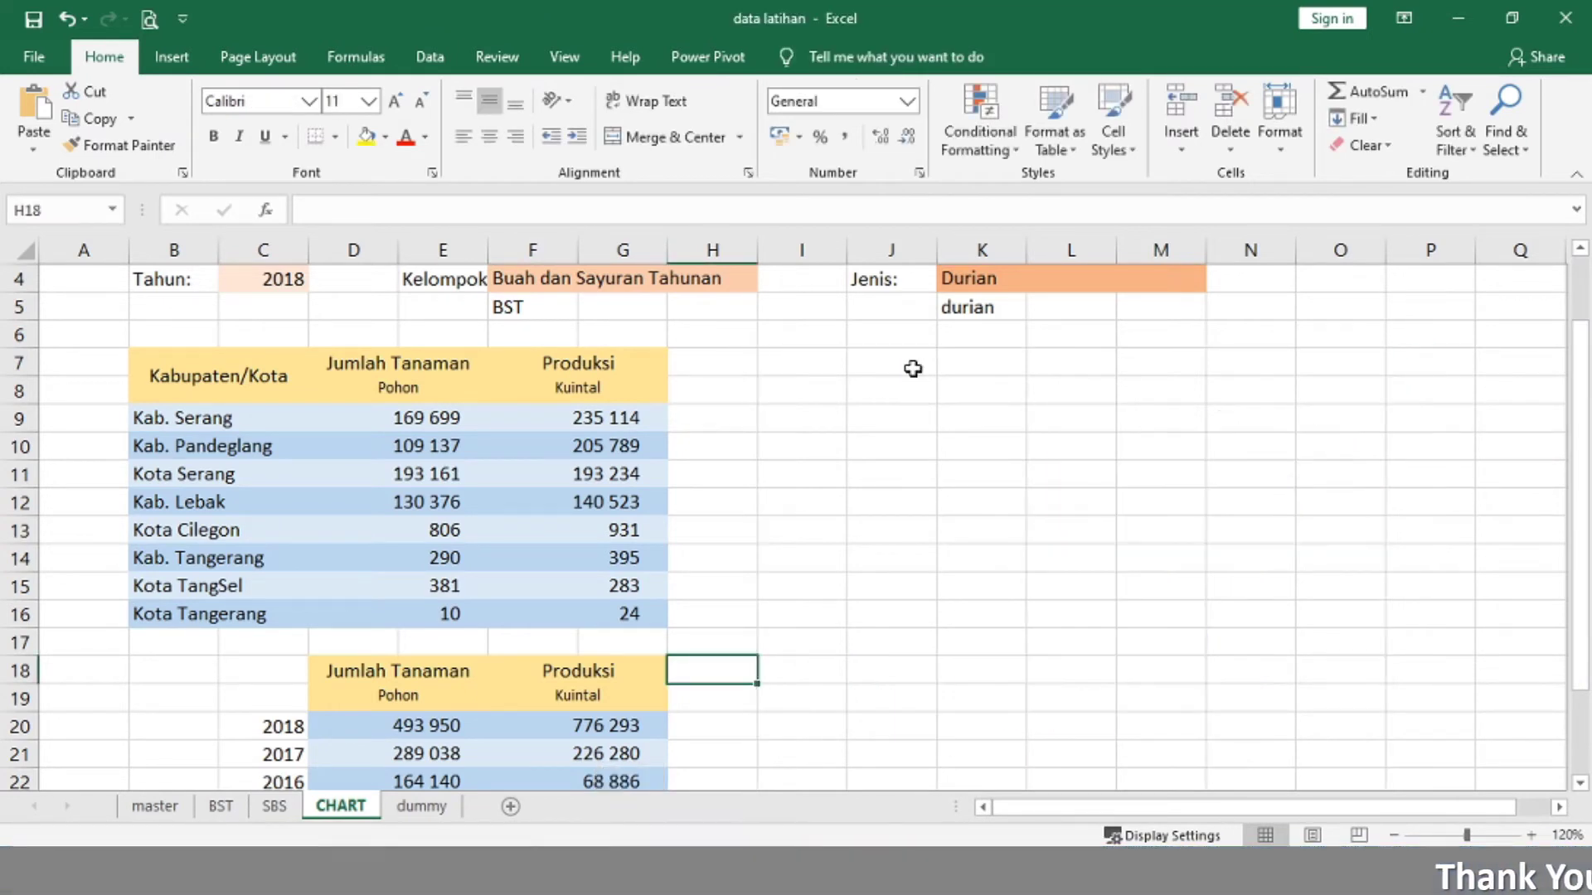
click(1347, 331)
key(ctrl+v)
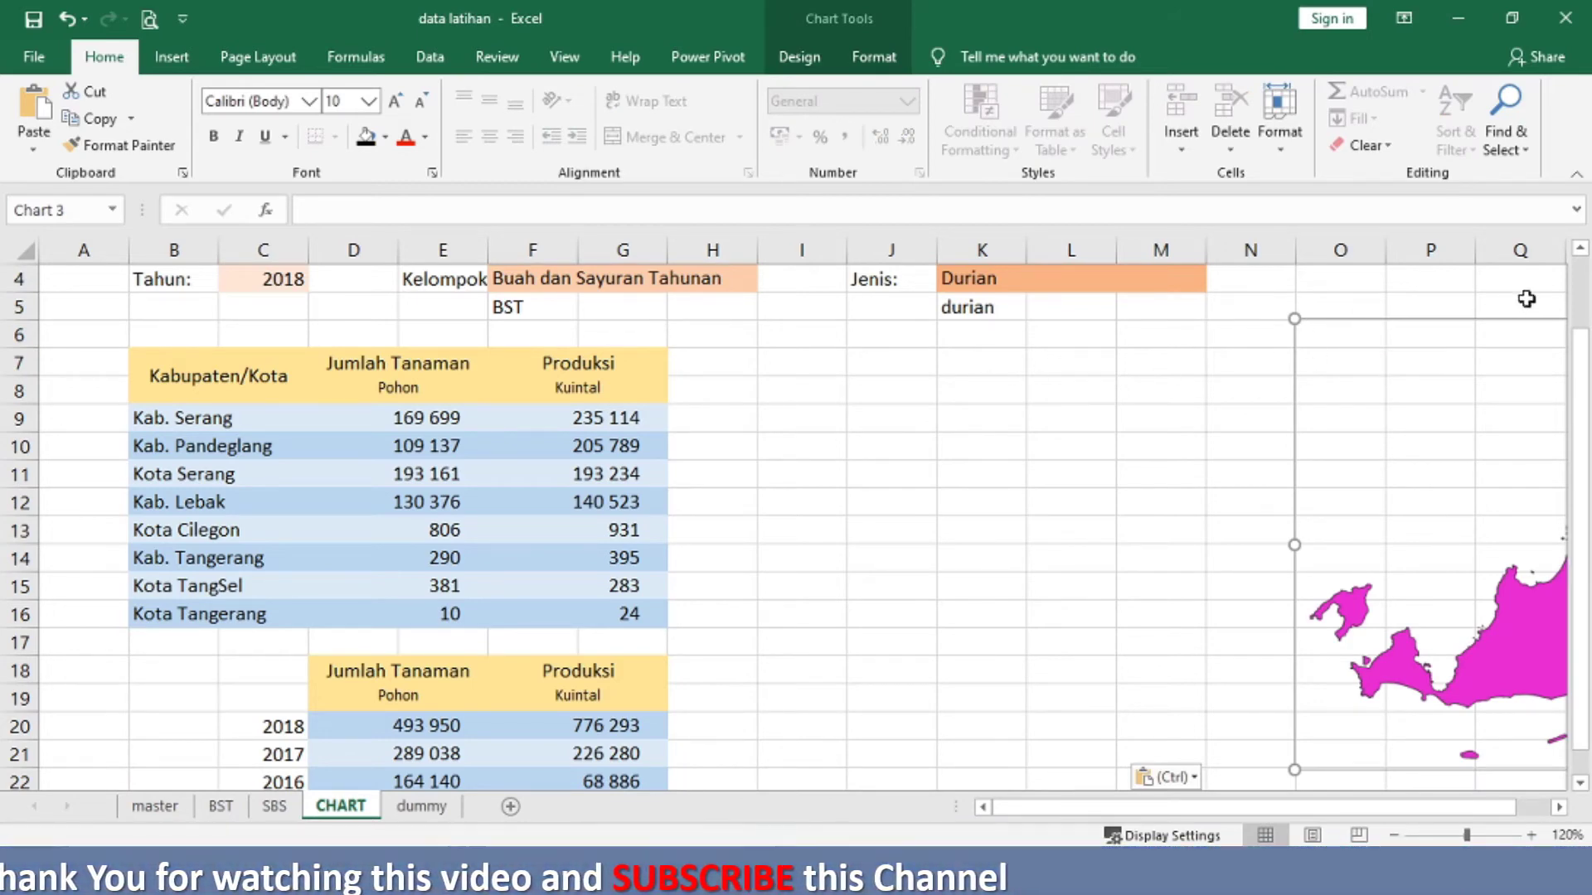
Step: Merge and center cells B2 to M2 above the selection row on the CHART sheet
scroll(1580, 307, up, 1)
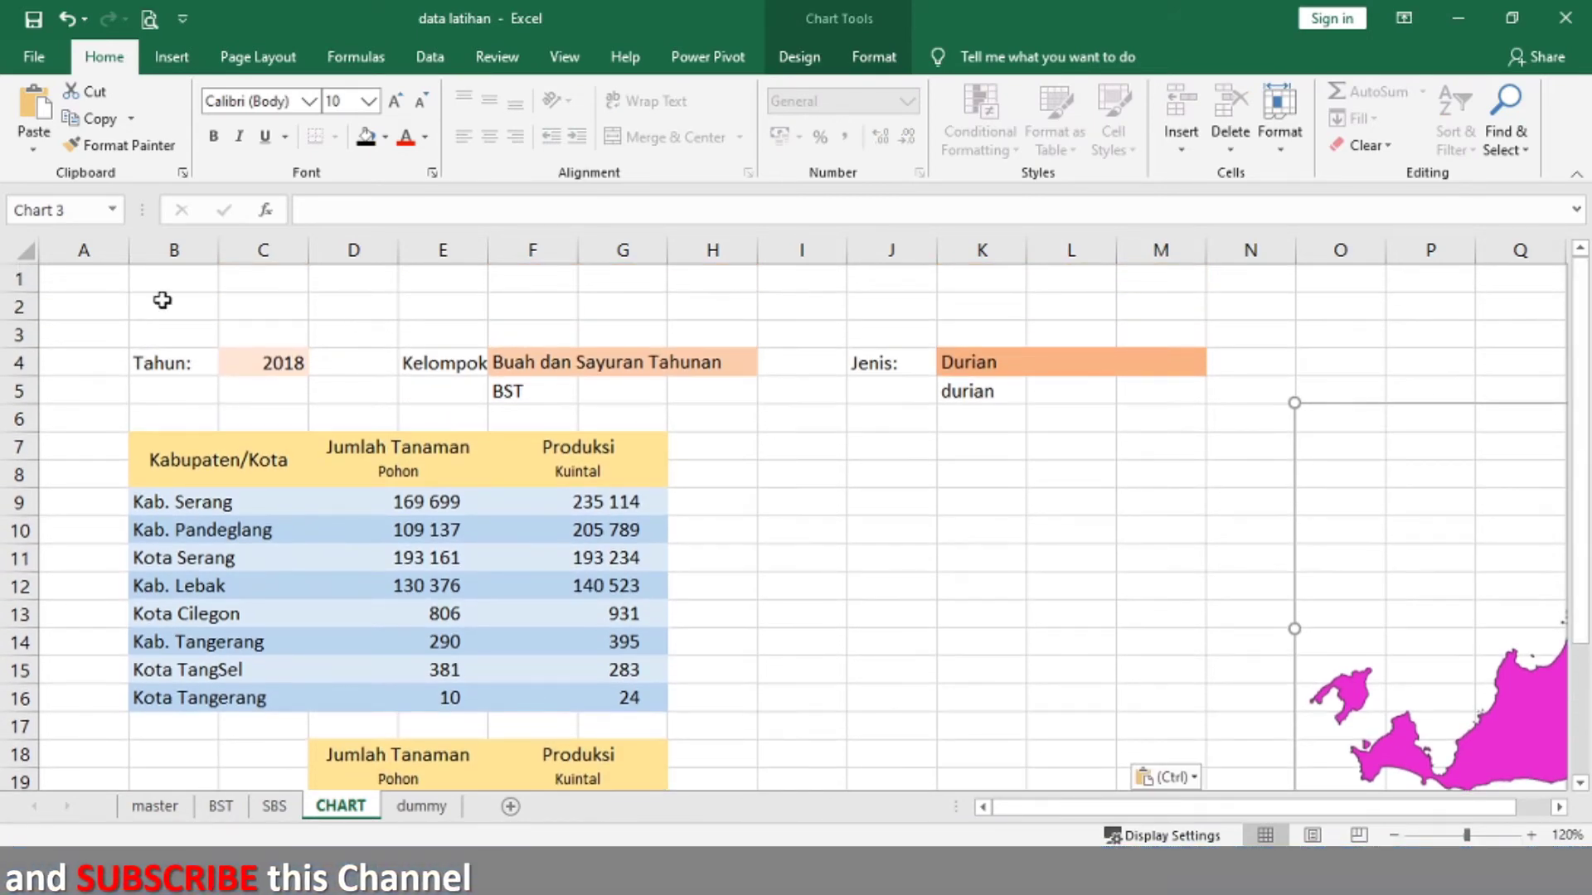
click(163, 301)
key(shift+Right)
key(shift+Right)
key(shift+Right)
key(shift+Right)
key(shift+Right)
key(shift+Right)
key(shift+Right)
key(shift+Right)
key(shift+Right)
key(shift+Right)
key(shift+Right)
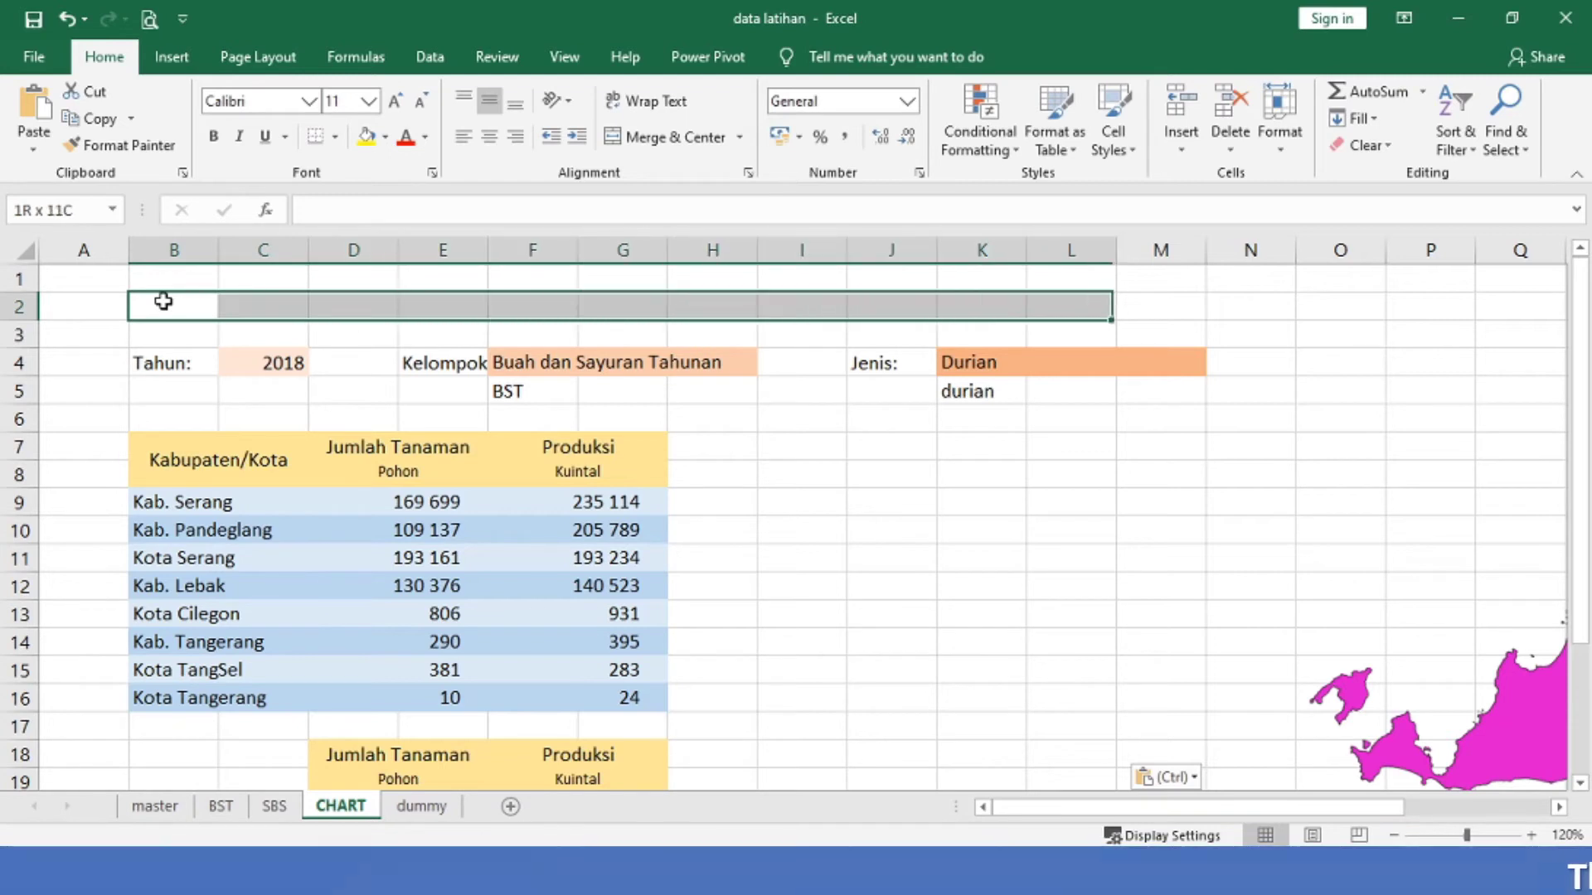
click(657, 139)
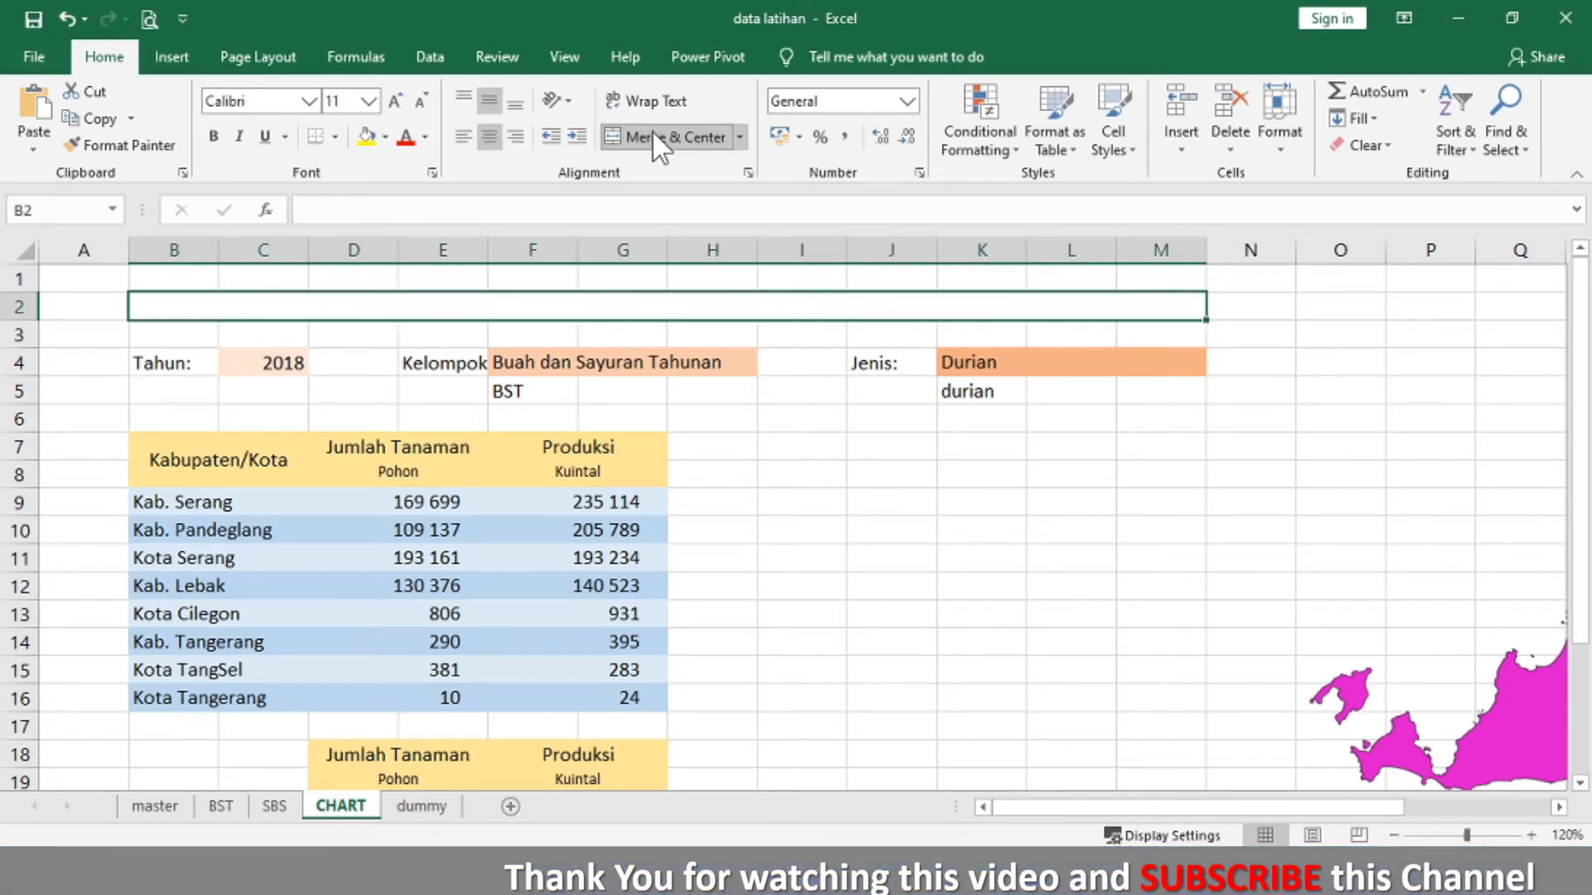
Step: Enter the title STATISTIK TANAMAN HORTIKULTURA PROVINSI BANTEN in the merged cell B2
text(STA)
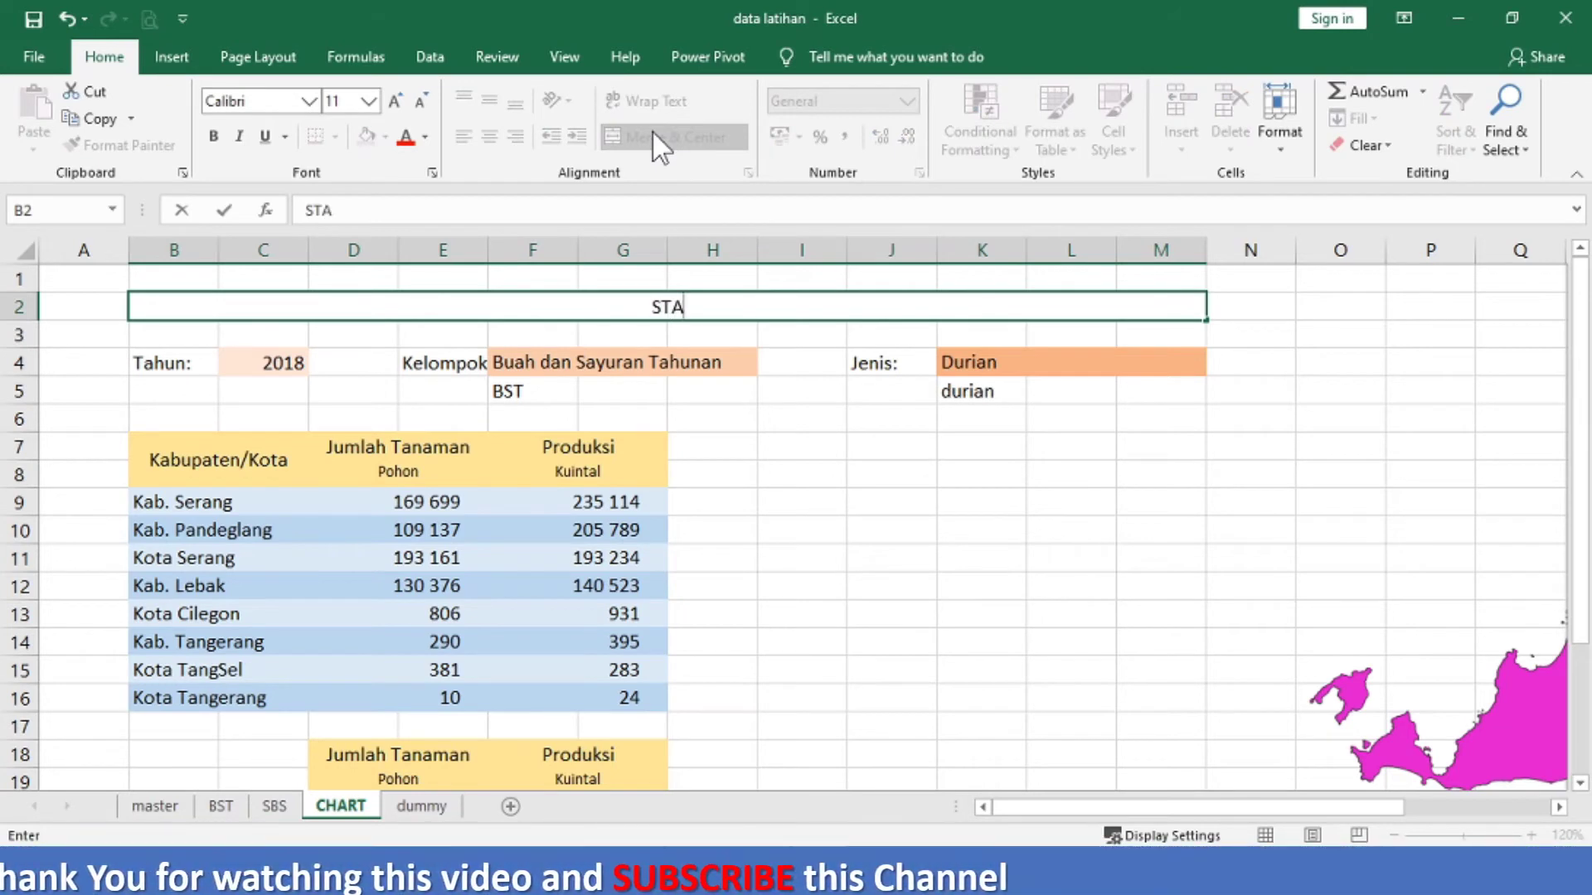
text(TIST)
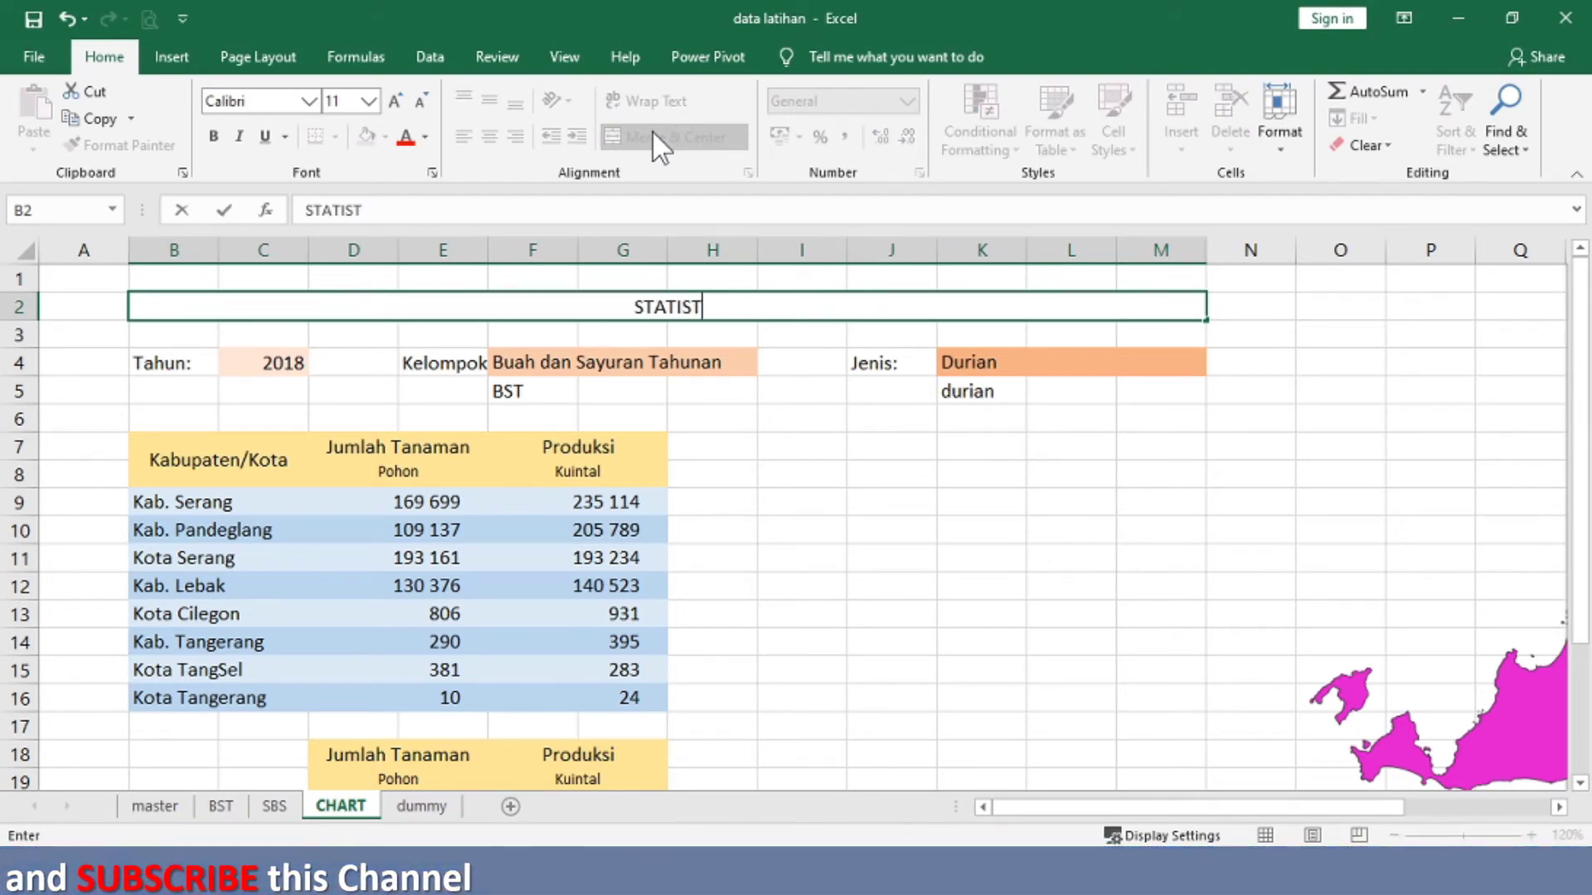
text(IK)
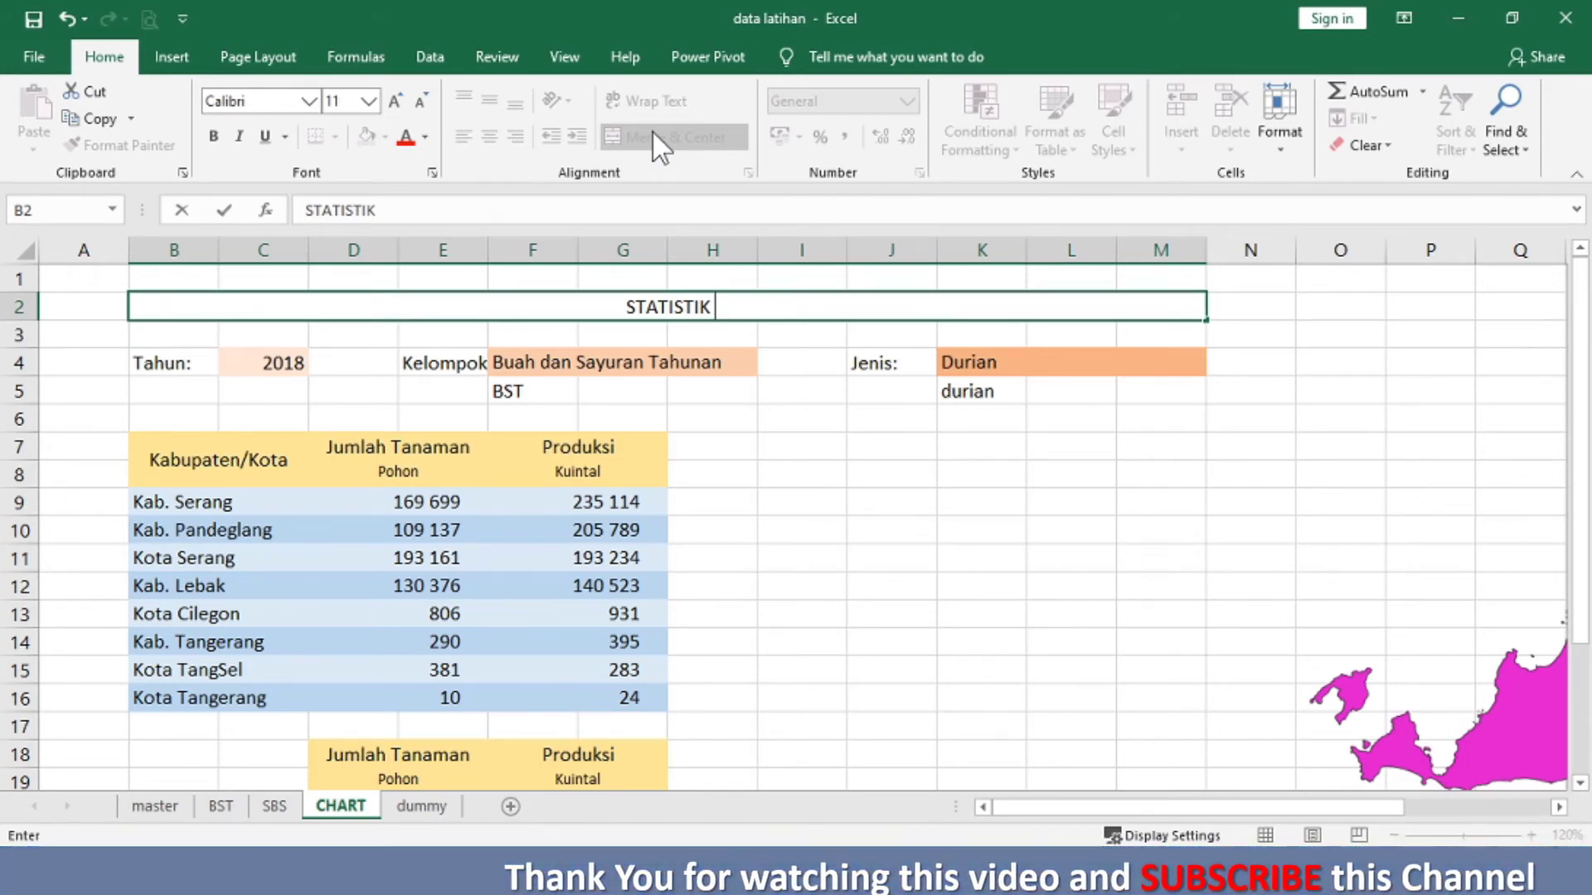
text( TANMA)
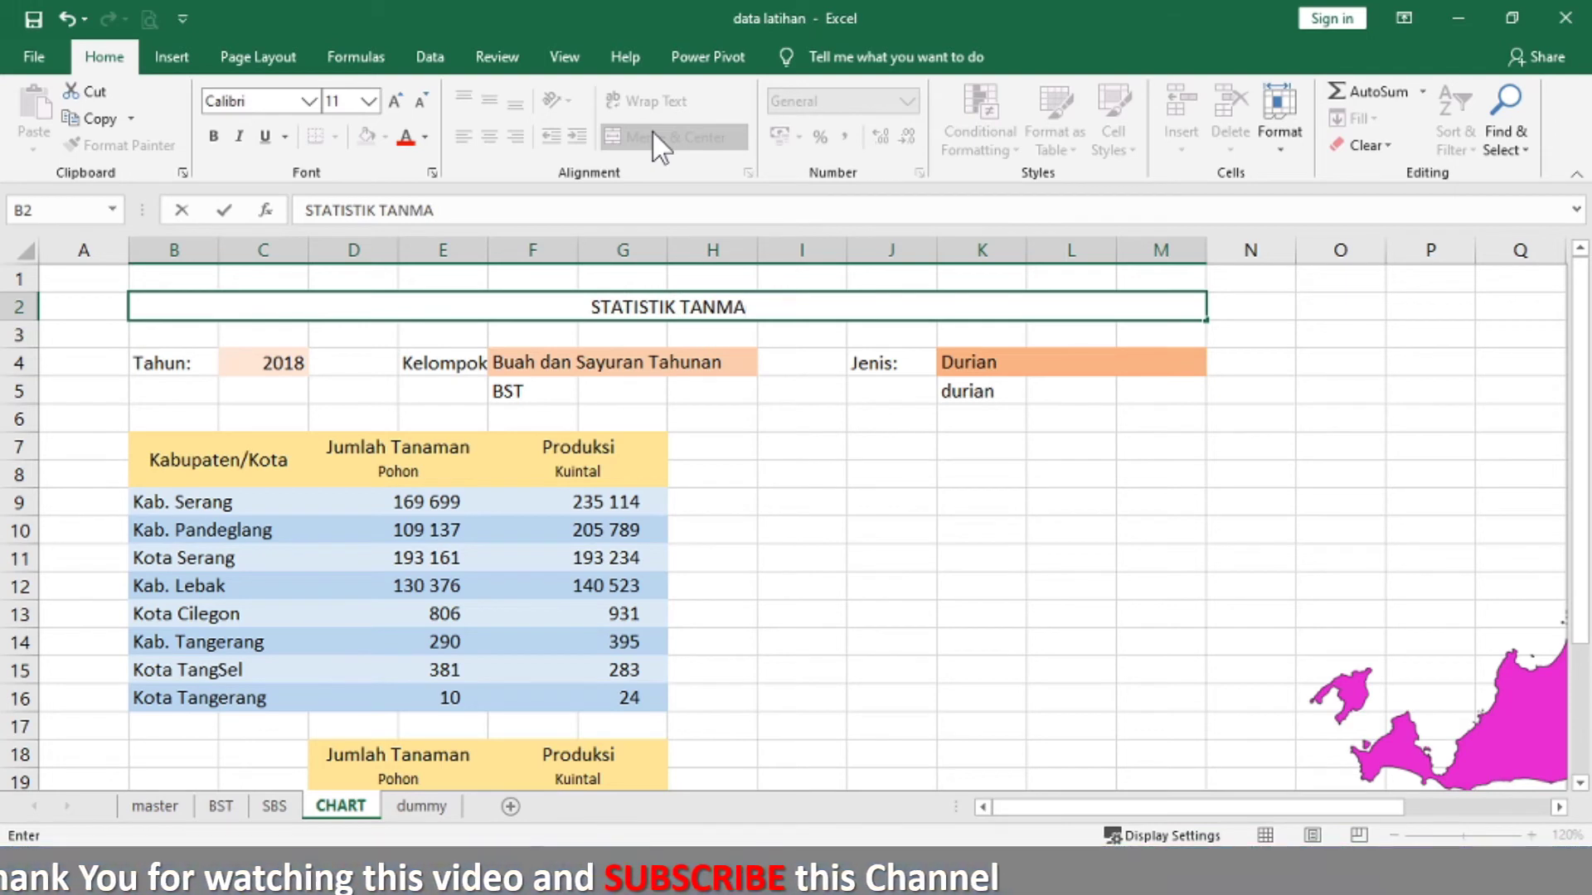
key(BackSpace)
key(BackSpace)
text(AMAN)
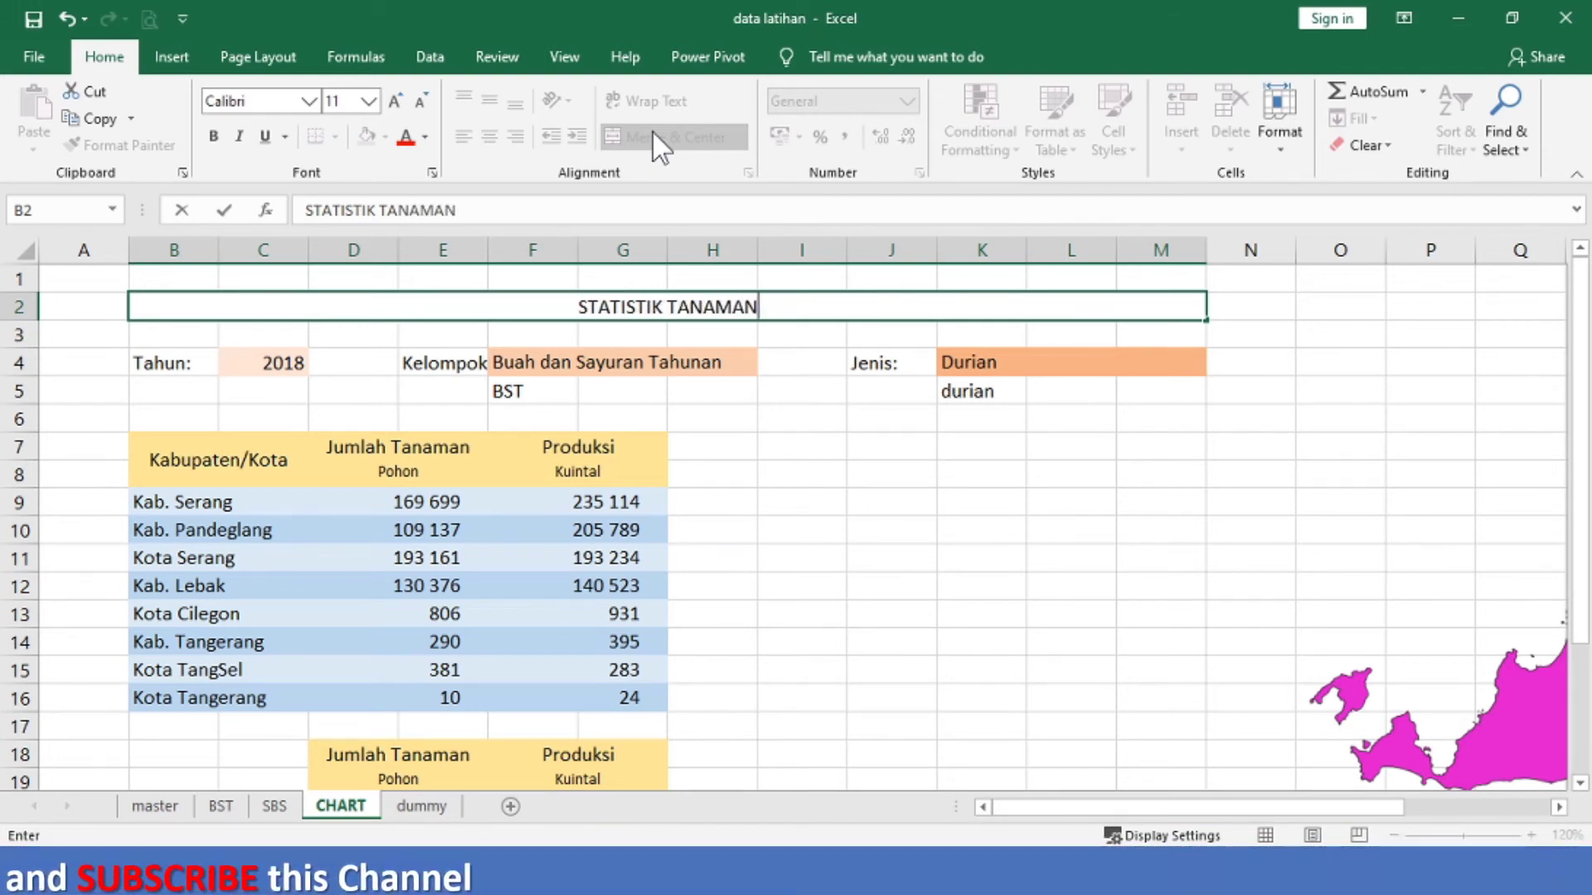
text( HORTIKU)
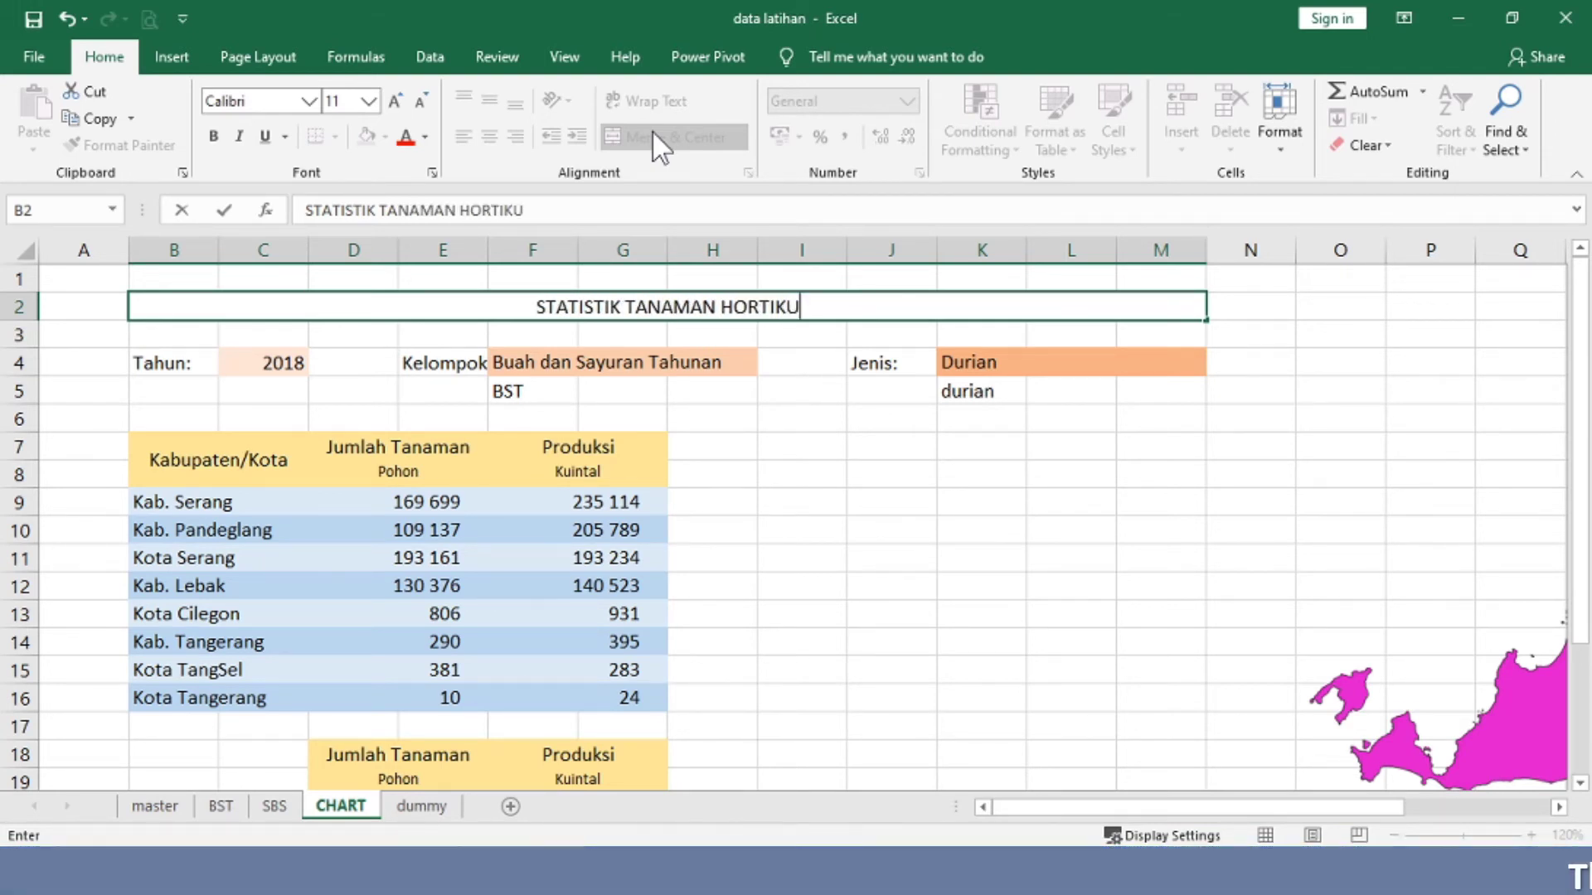
text(LTURA)
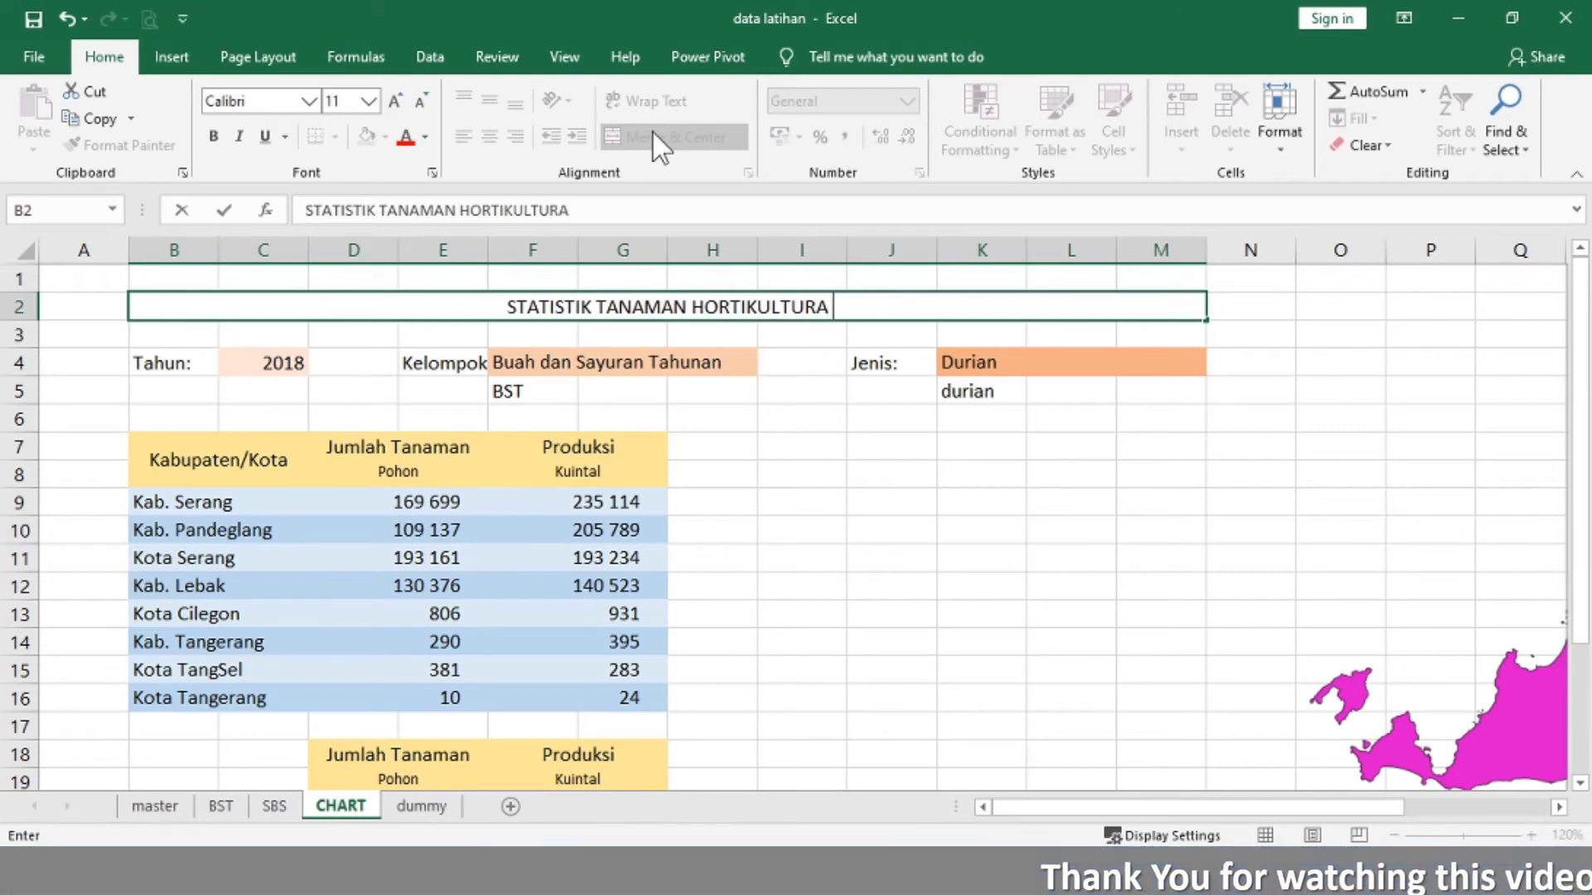
text( PROVINSI)
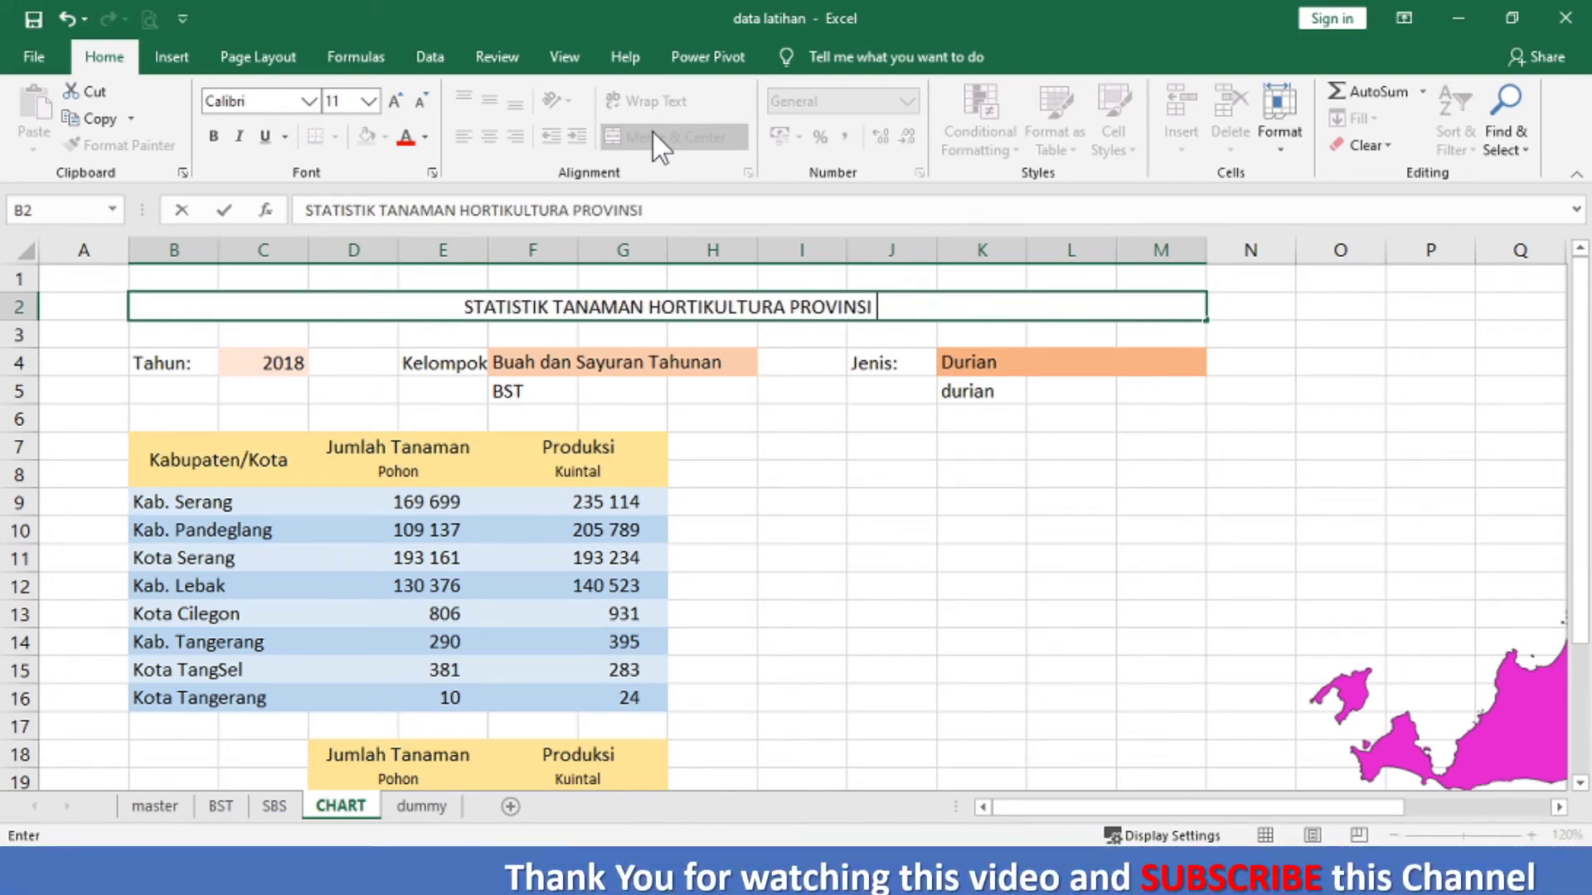
text( BANTEN)
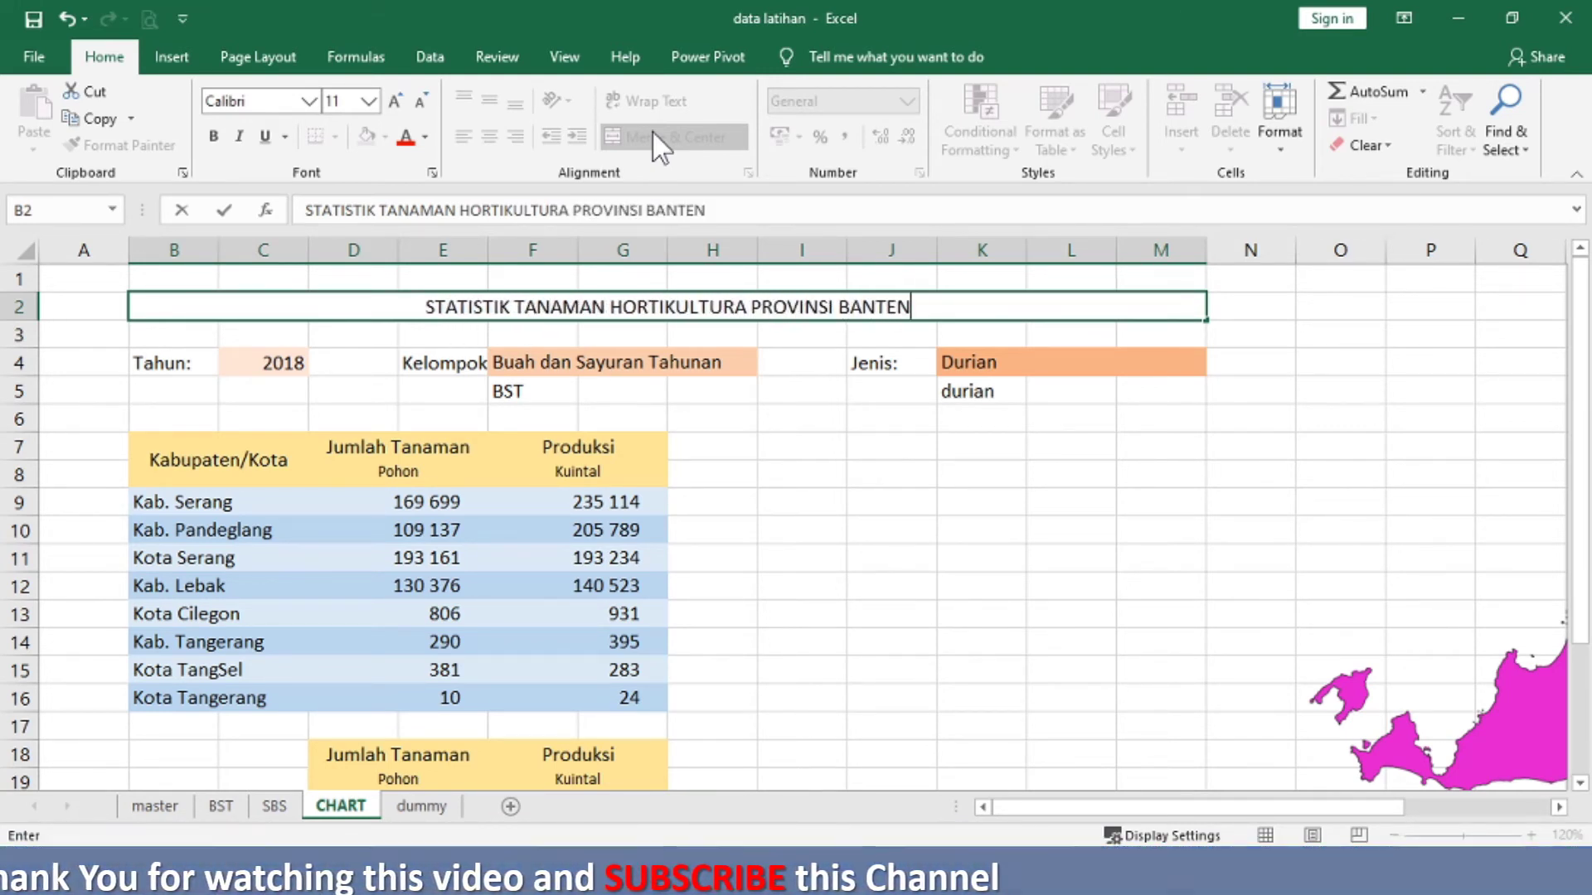
click(47, 323)
Step: Format the title in B2 as bold with a light gold font color and a dark green fill
click(152, 307)
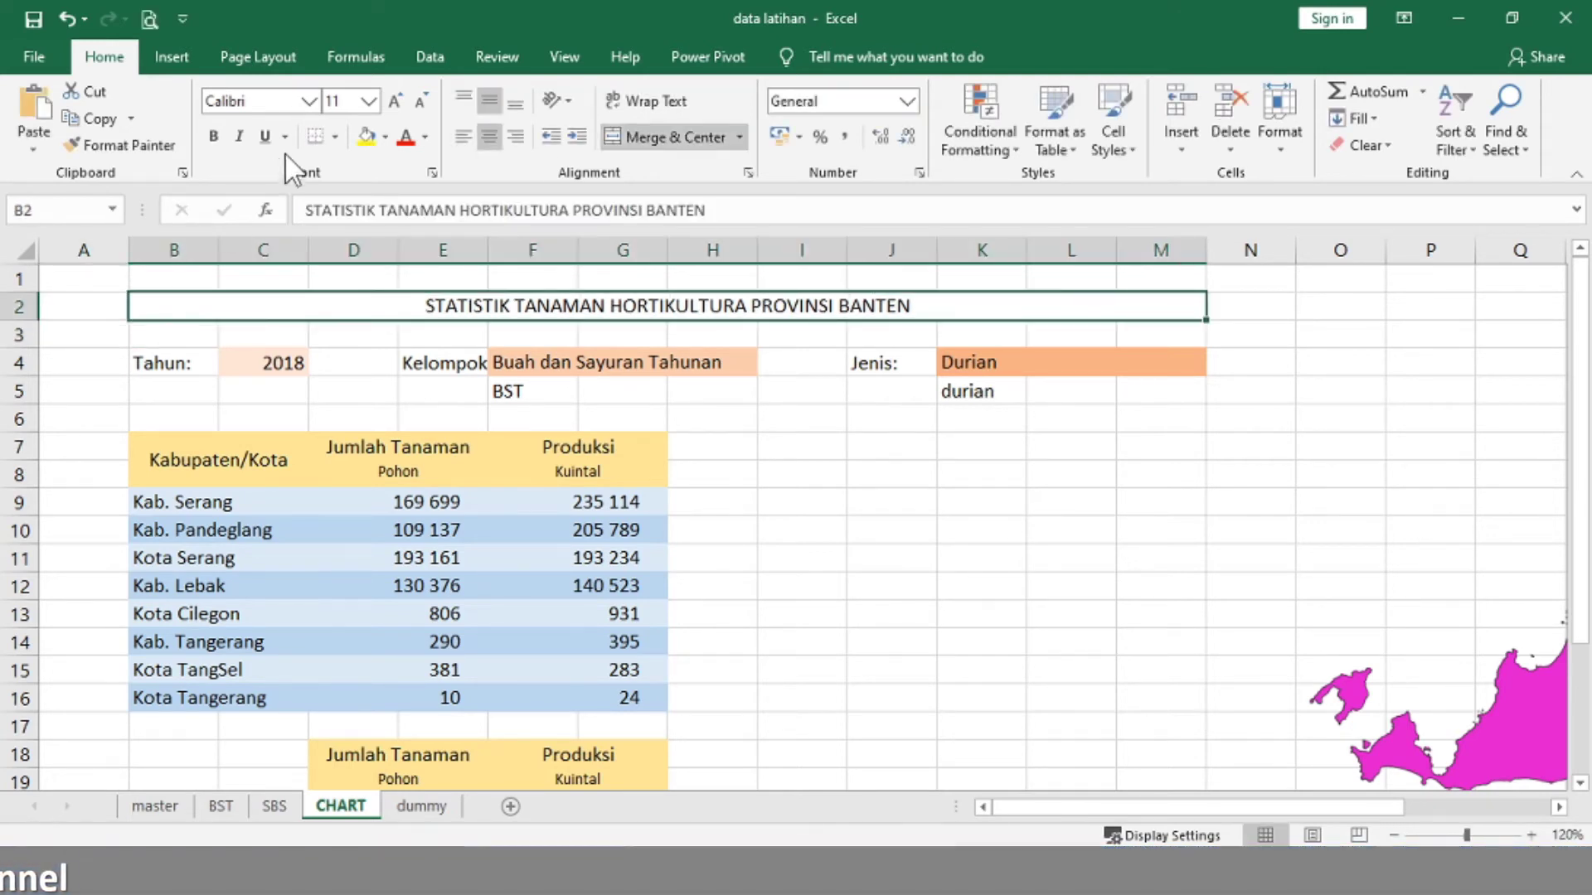
click(215, 138)
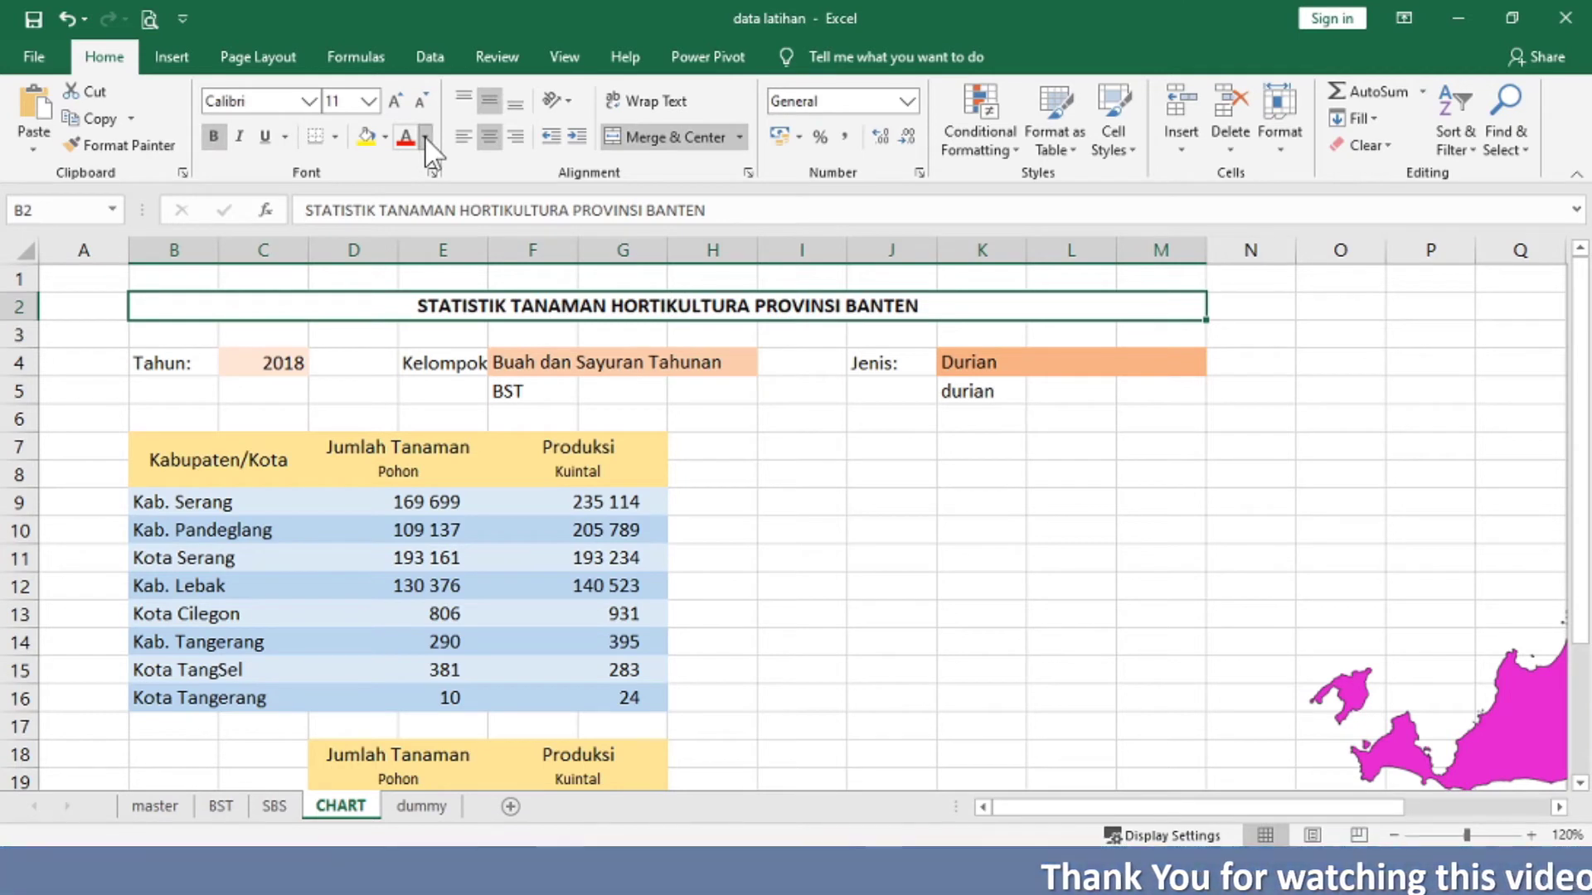
click(425, 138)
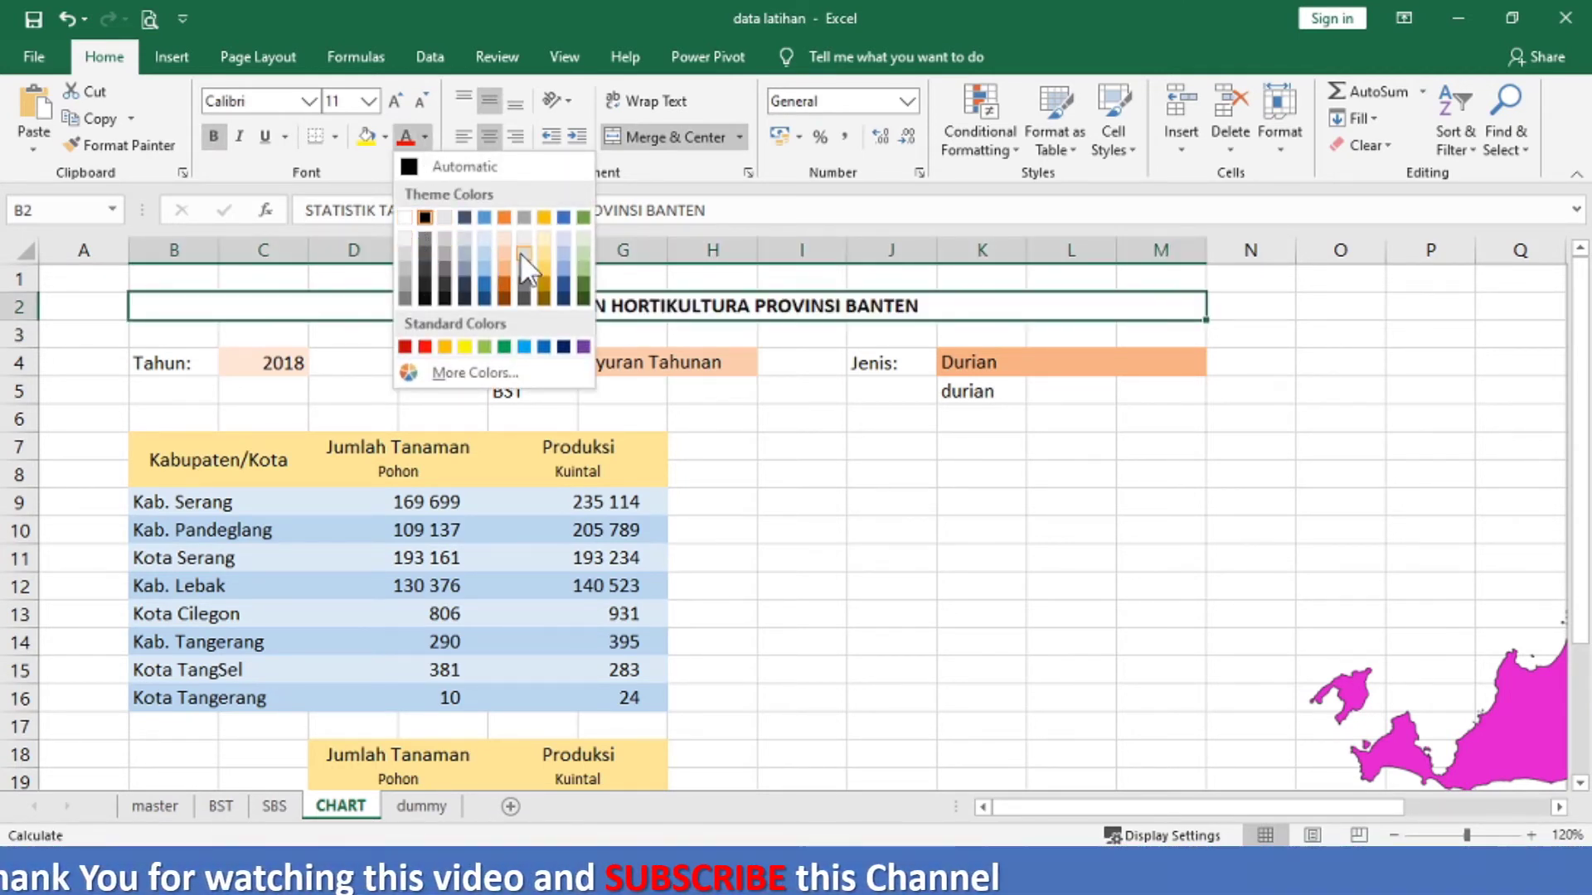
click(541, 237)
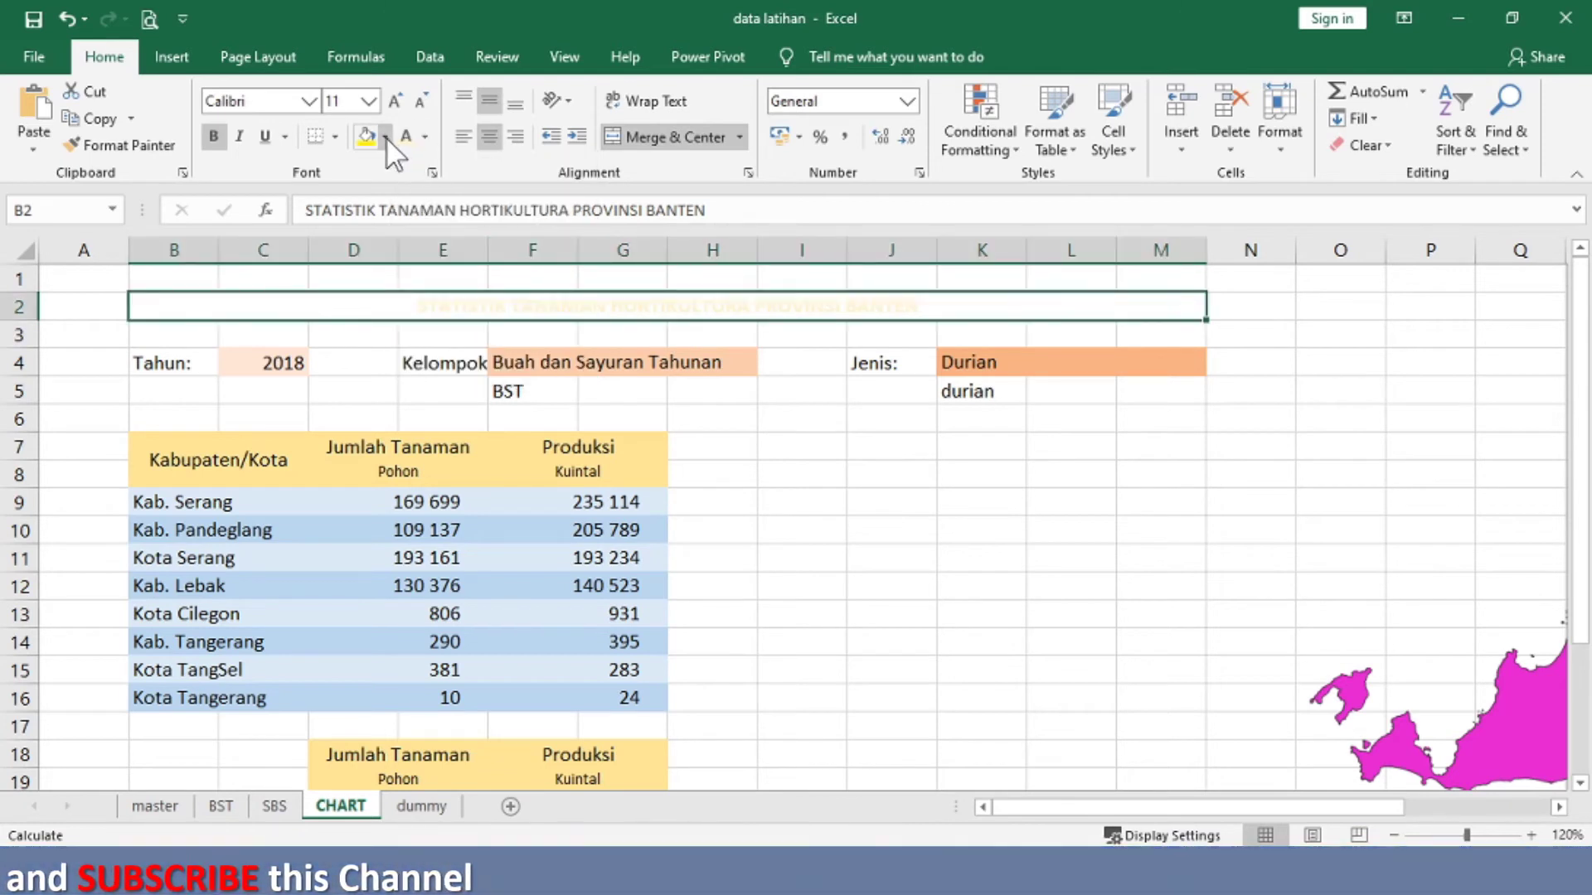
click(386, 138)
click(542, 269)
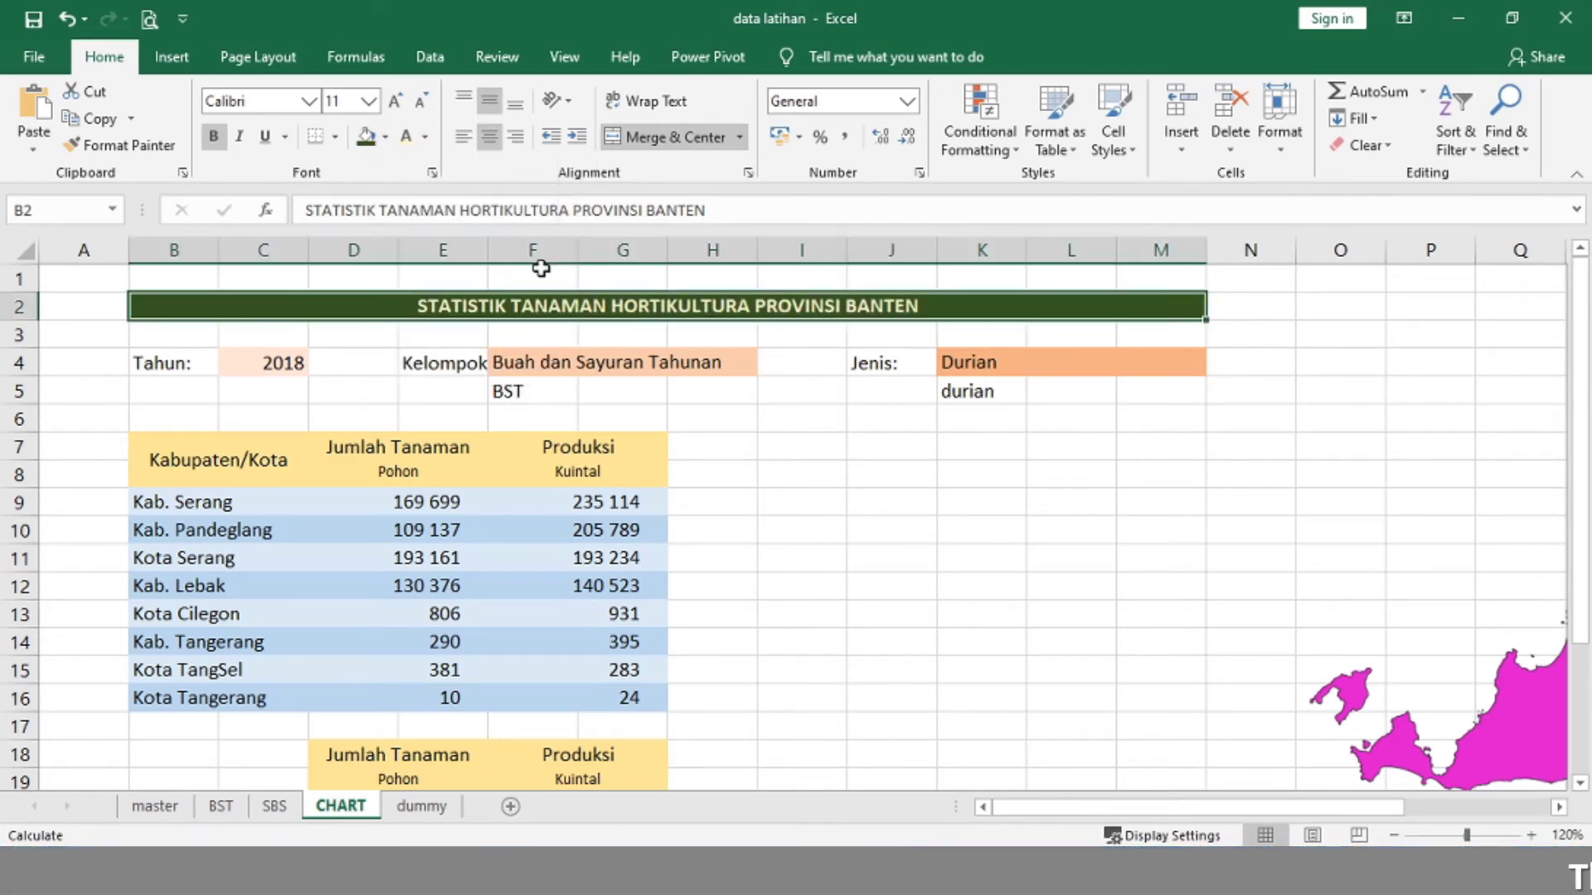
Step: Set the font size of the title in B2 to 16
click(395, 100)
click(394, 100)
click(394, 100)
click(395, 101)
click(395, 100)
click(395, 100)
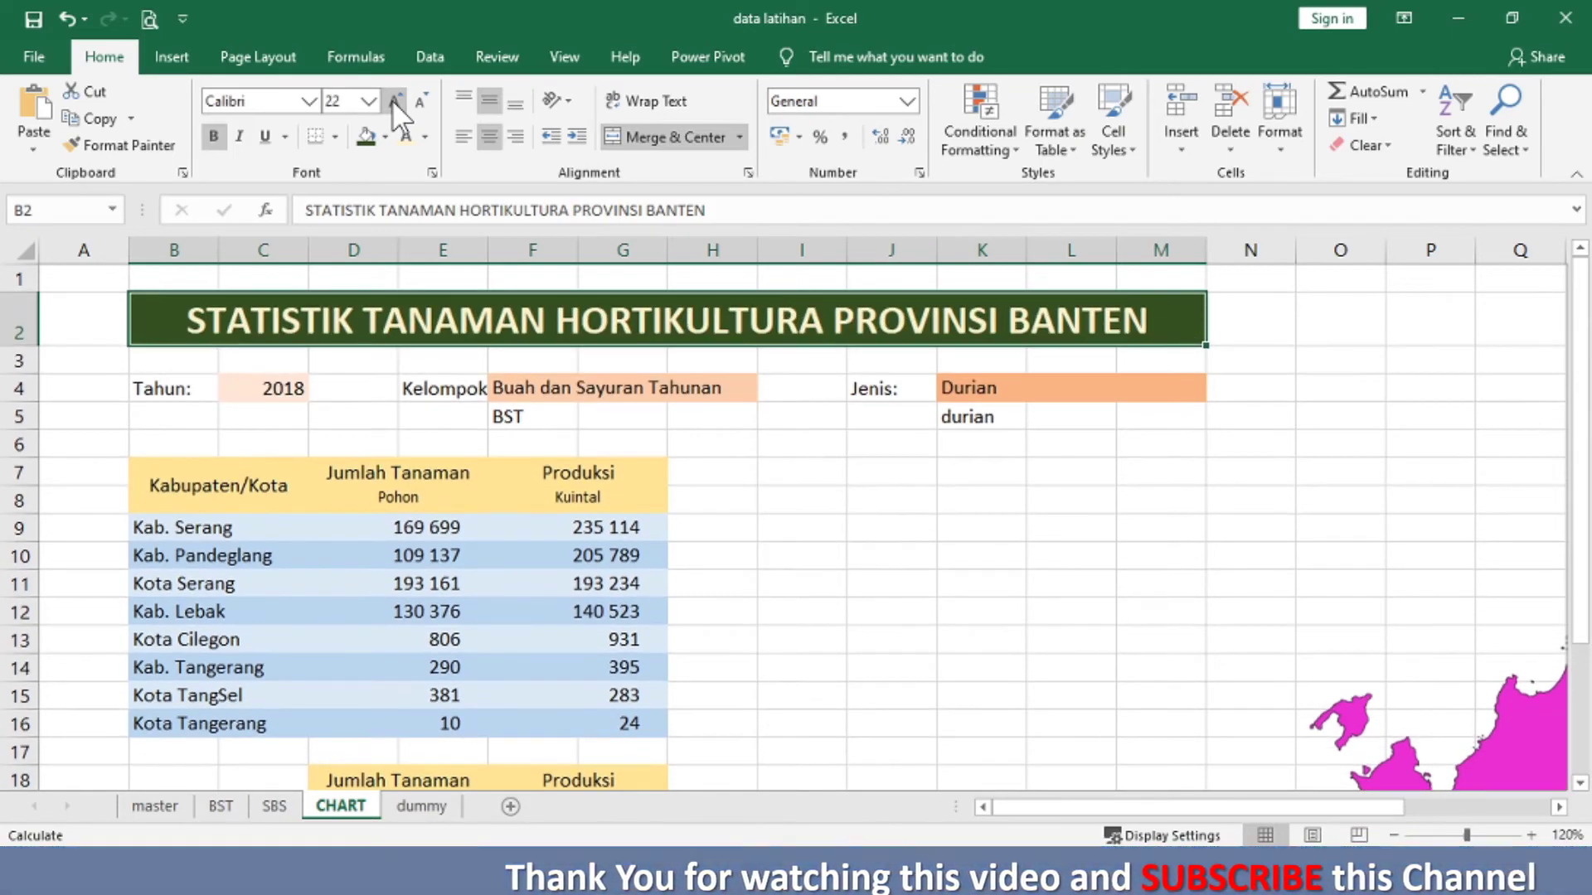
click(422, 101)
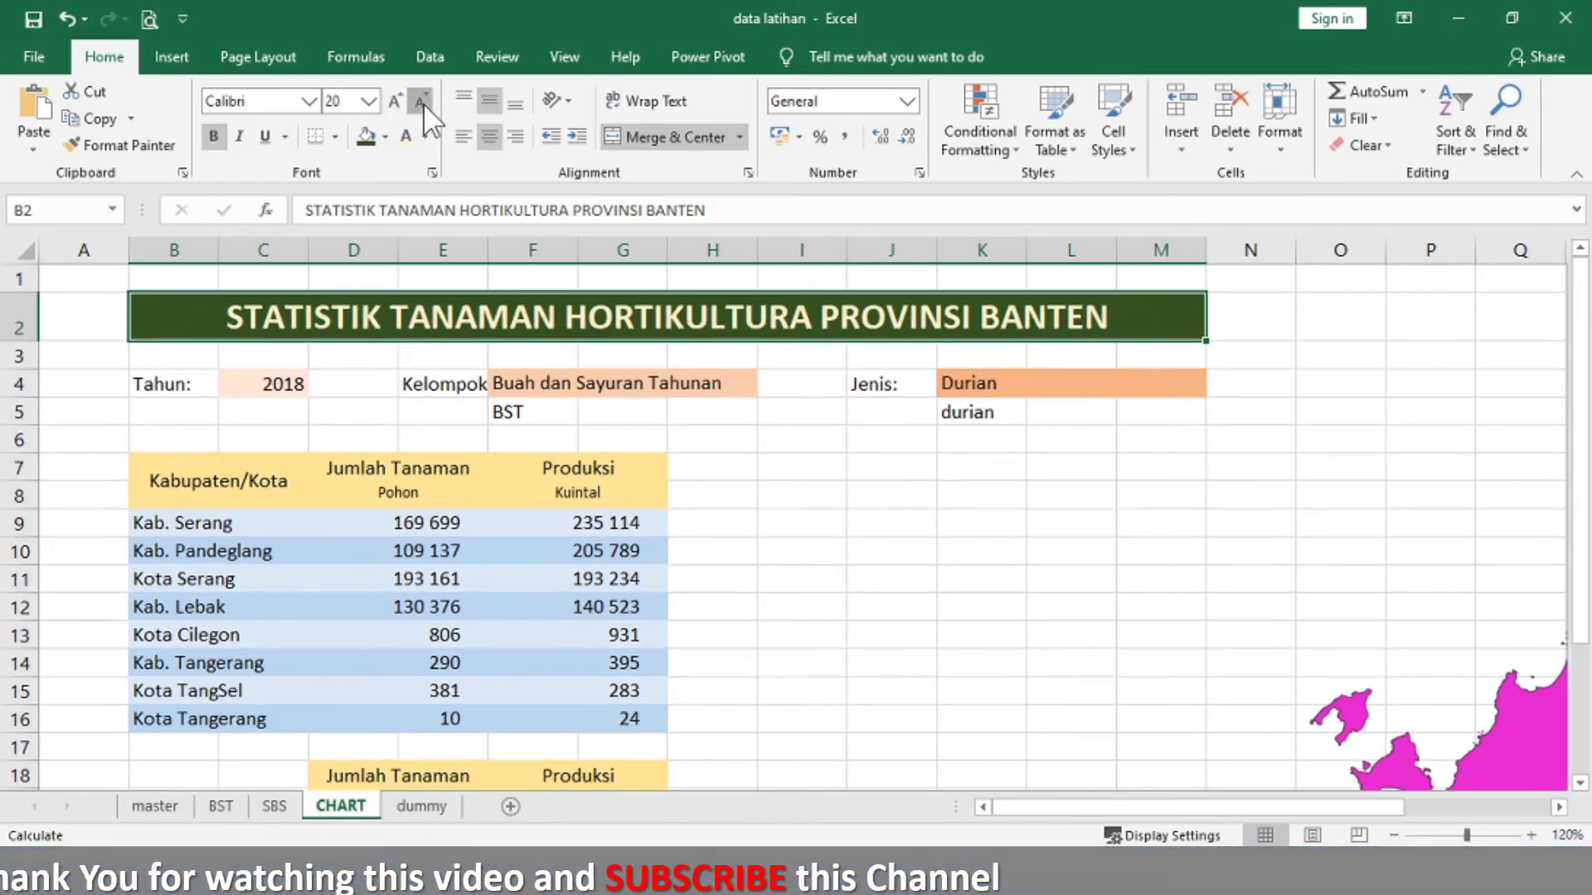
click(421, 101)
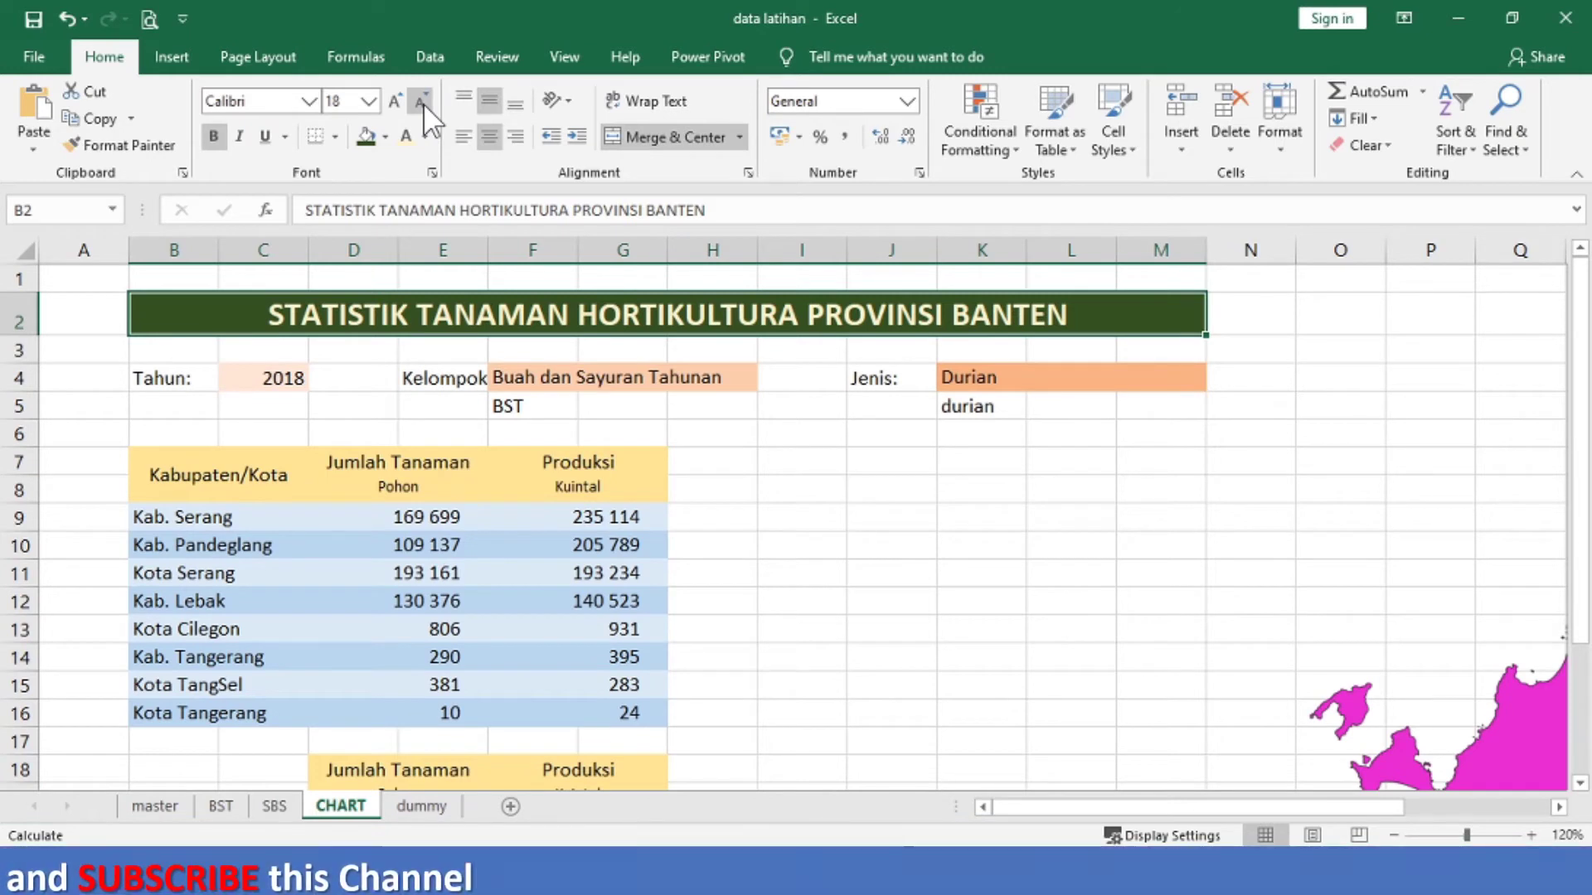
click(423, 103)
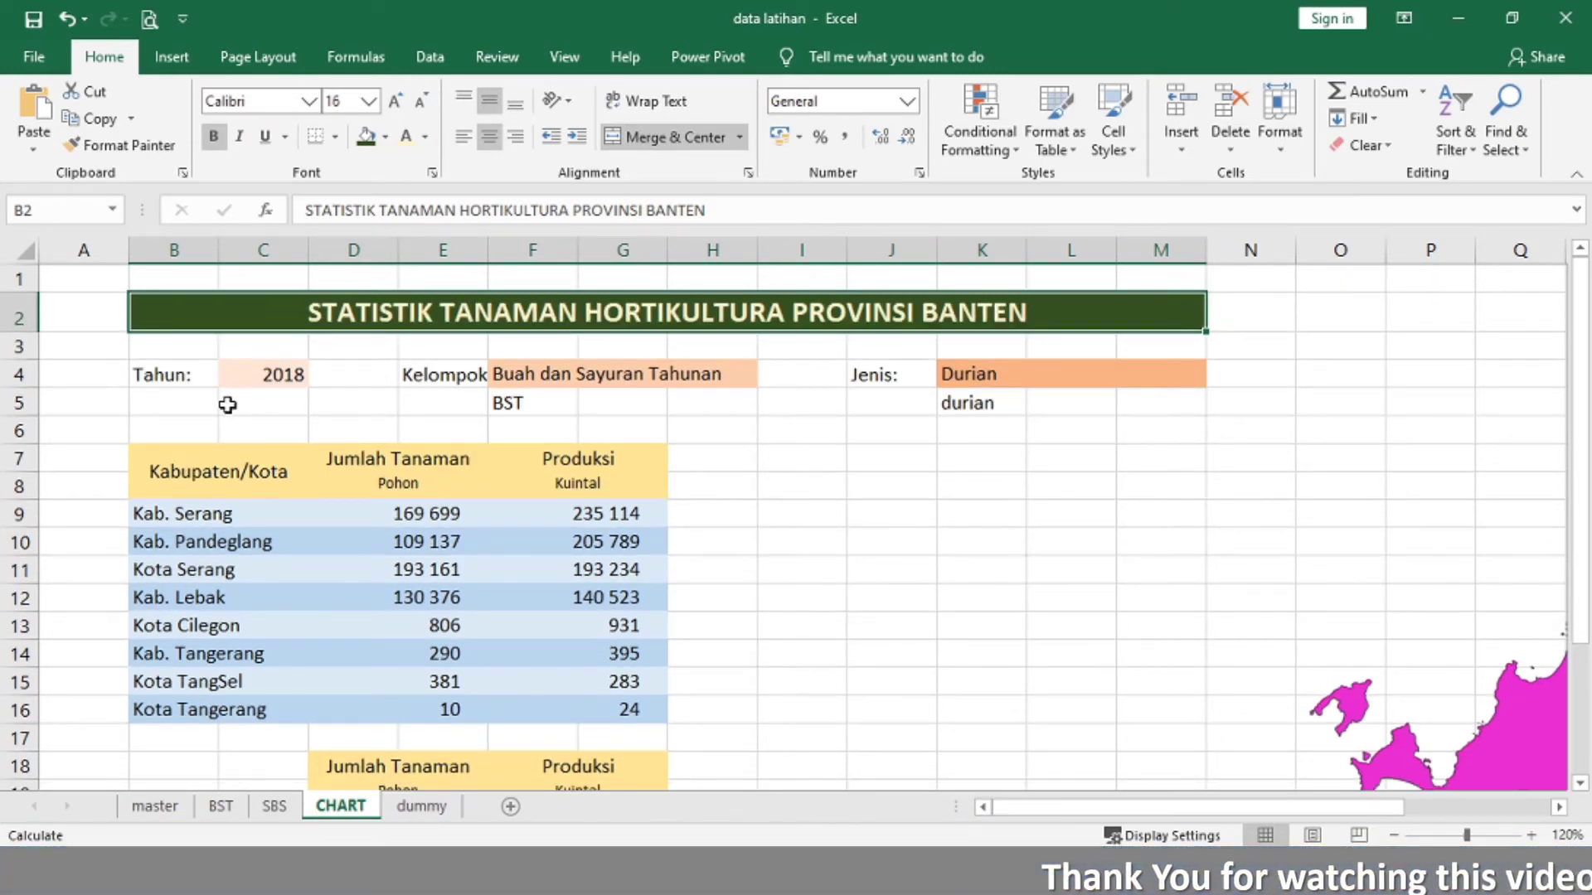
Step: Narrow column B to fit the Tahun label and set the width of column C to 8
drag(219, 252, 251, 250)
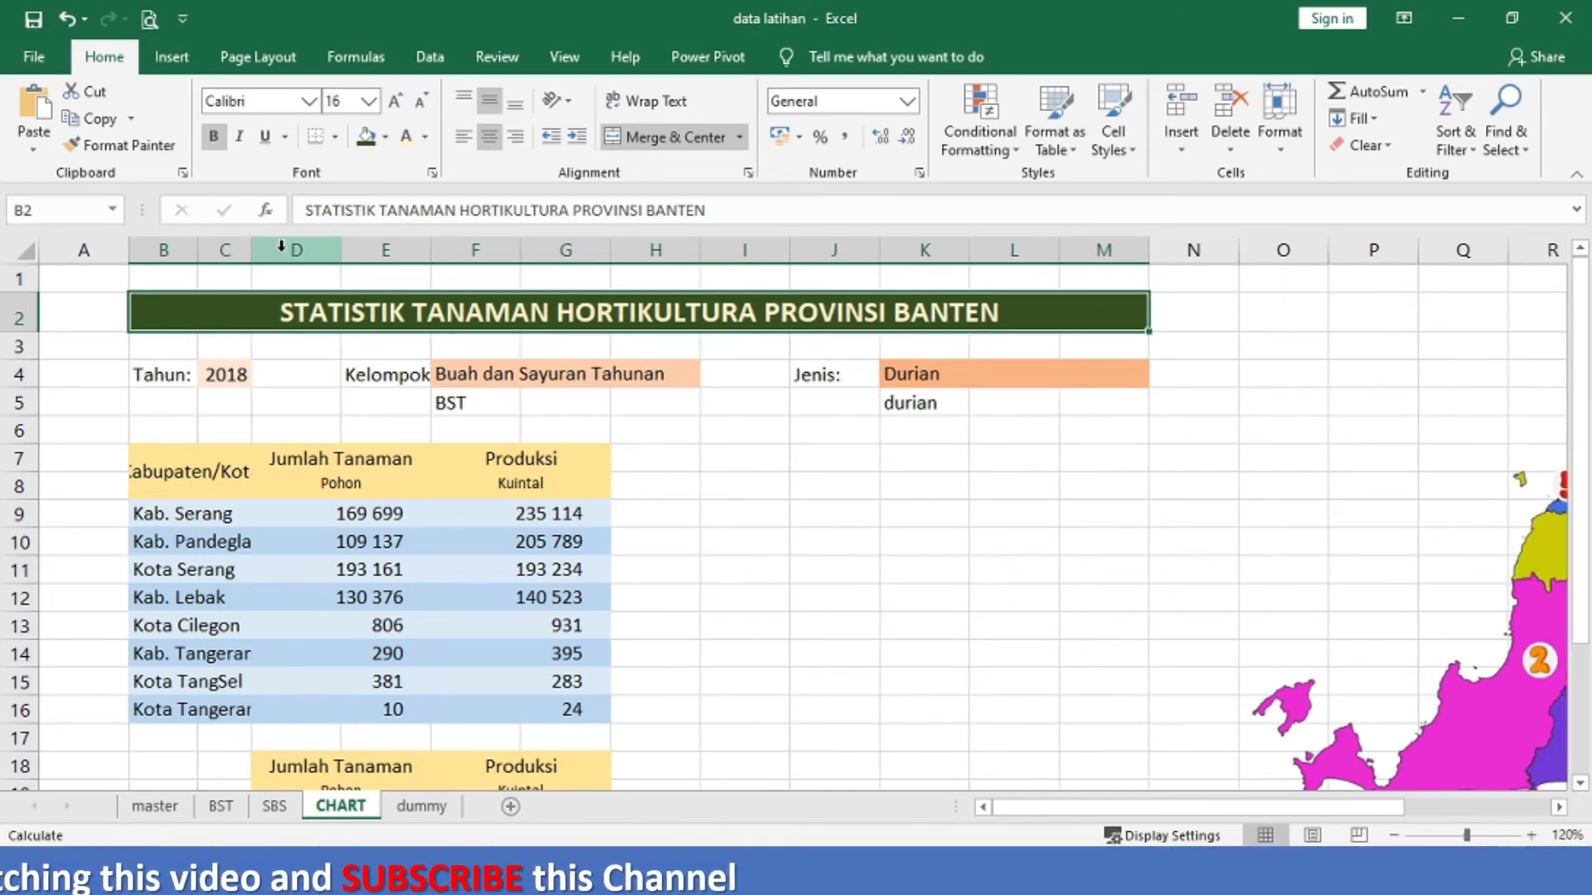
click(229, 249)
right_click(231, 250)
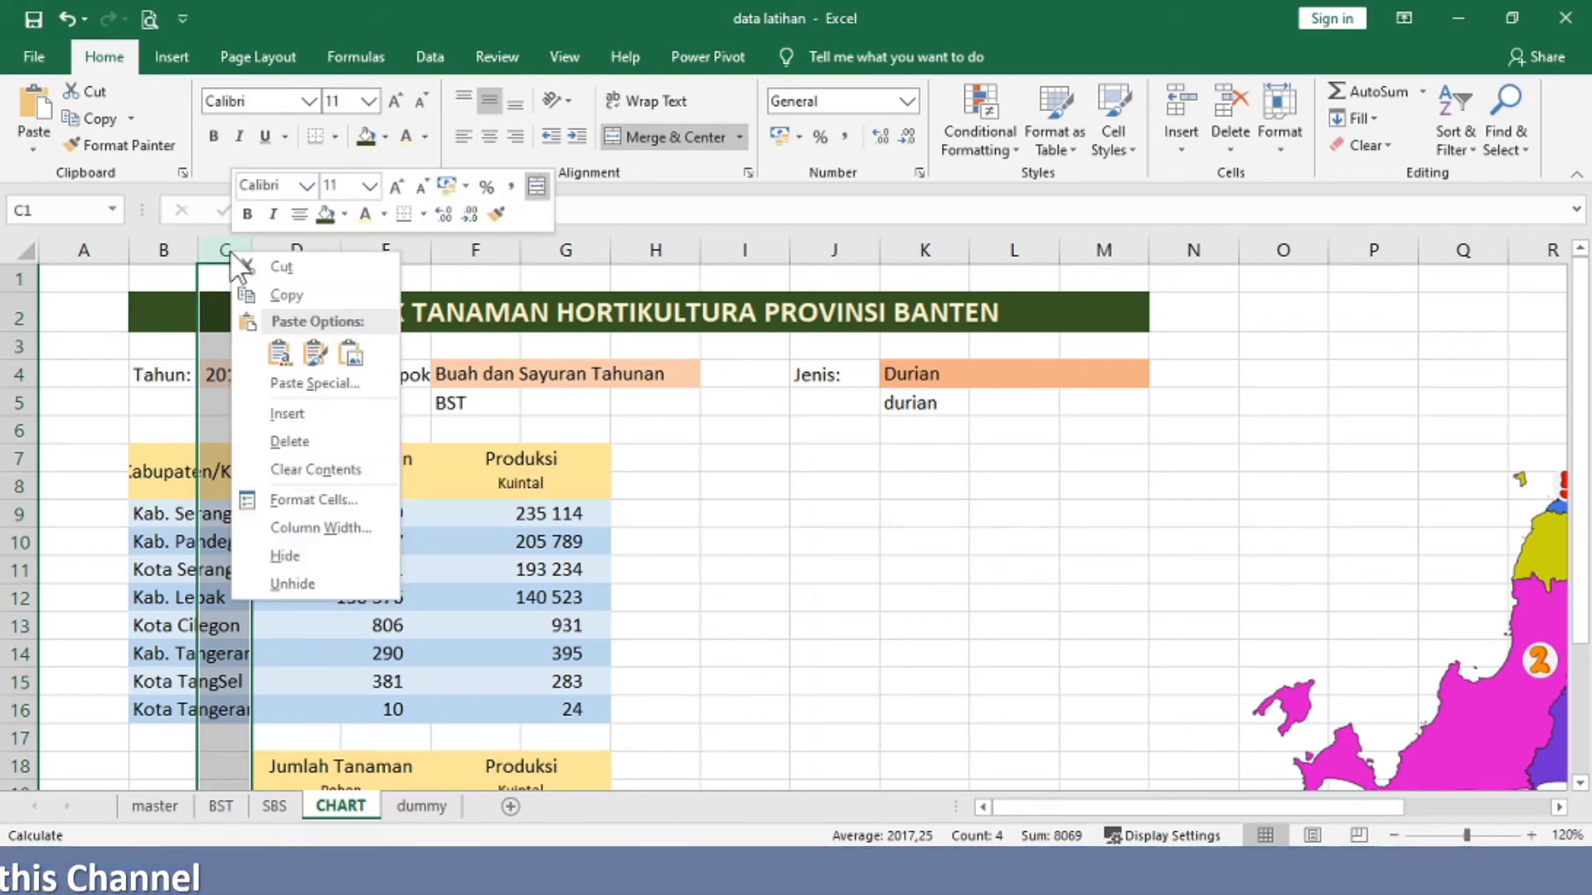
click(356, 528)
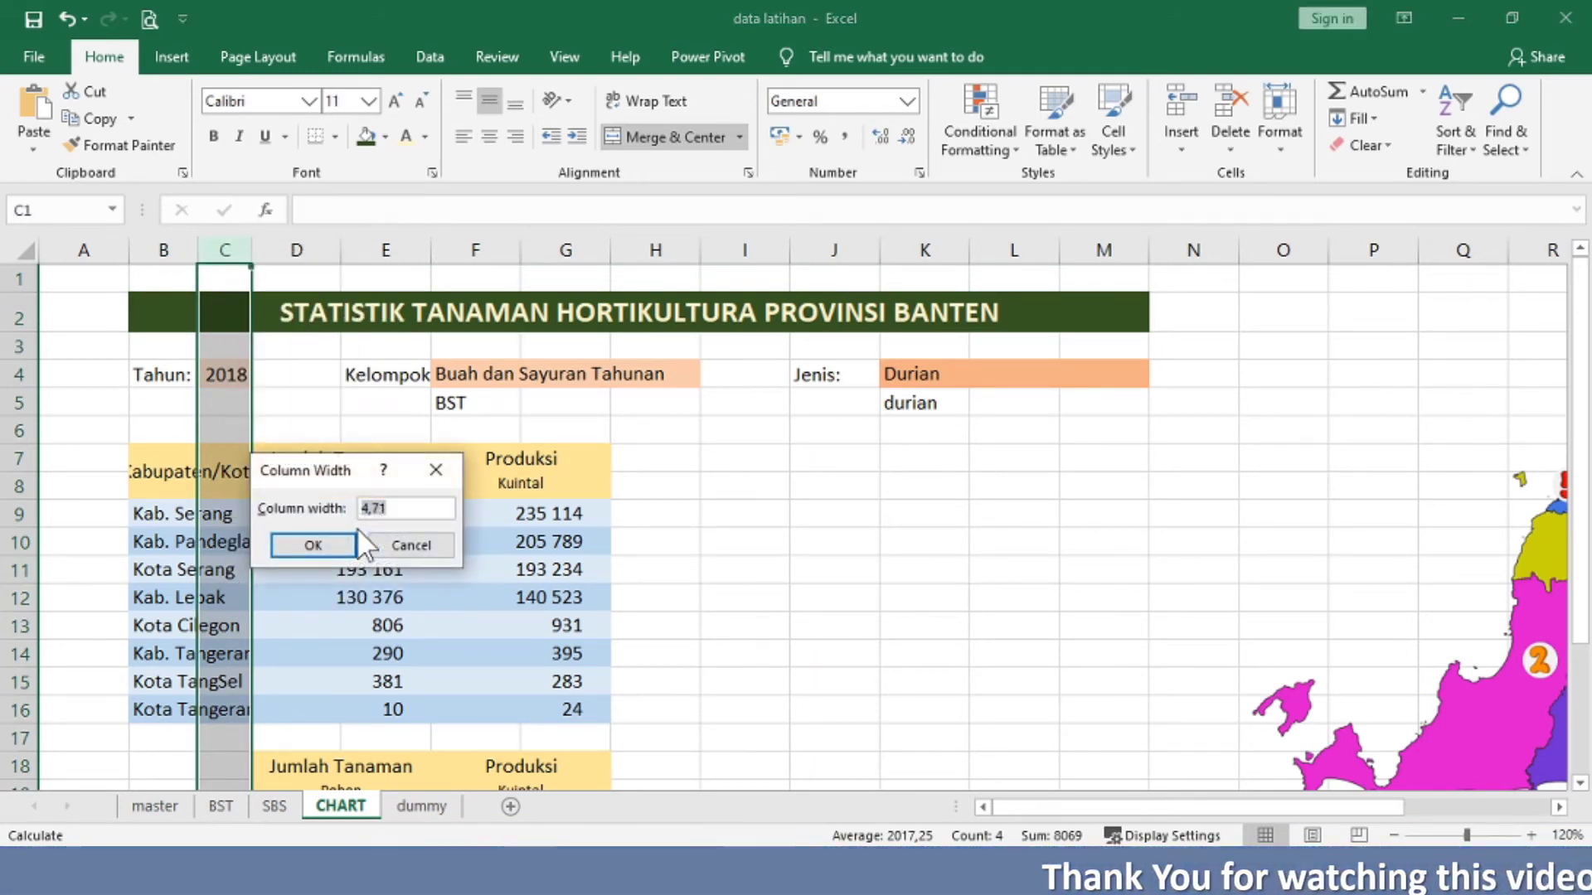
text(8)
key(Return)
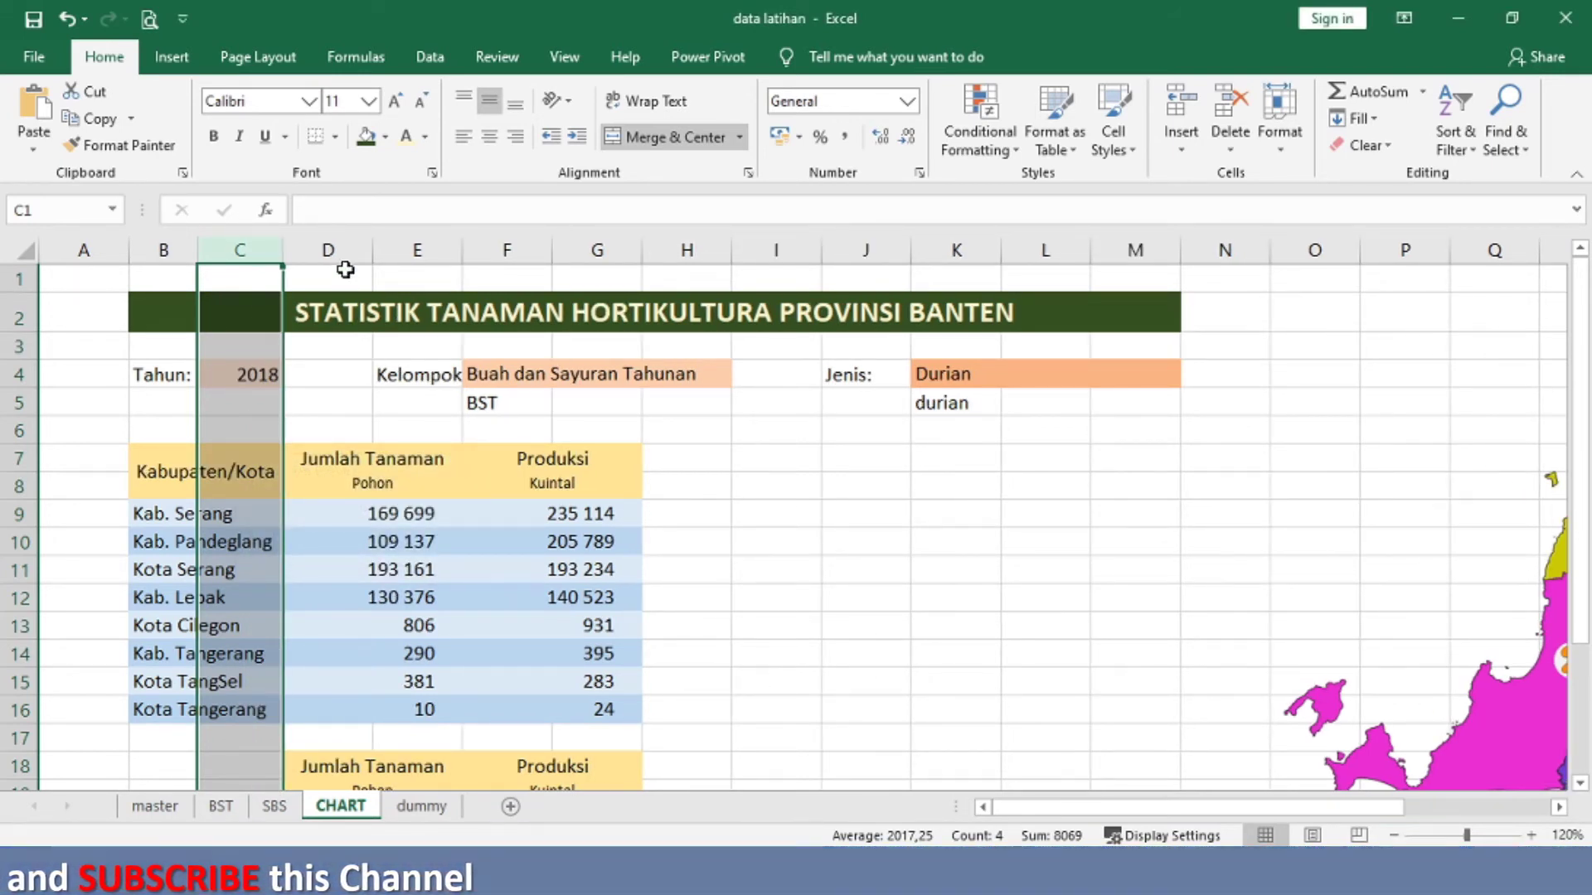
Step: Fit columns E and J to their labels, and right-align the Tahun, Kelompok and Jenis labels in row 4
drag(462, 253, 477, 253)
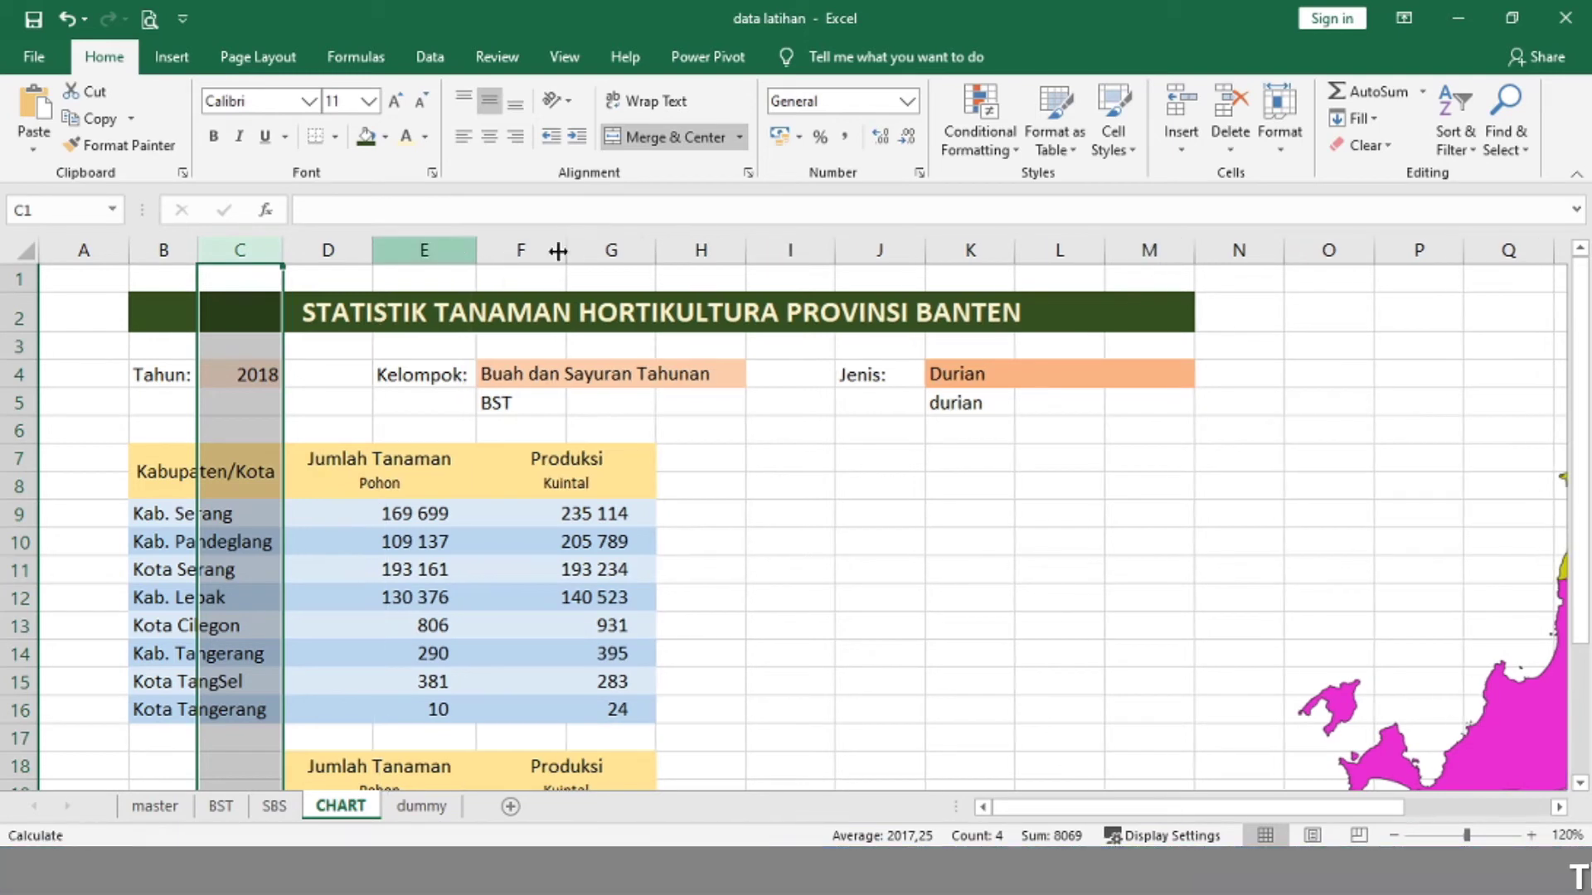
drag(925, 253, 894, 253)
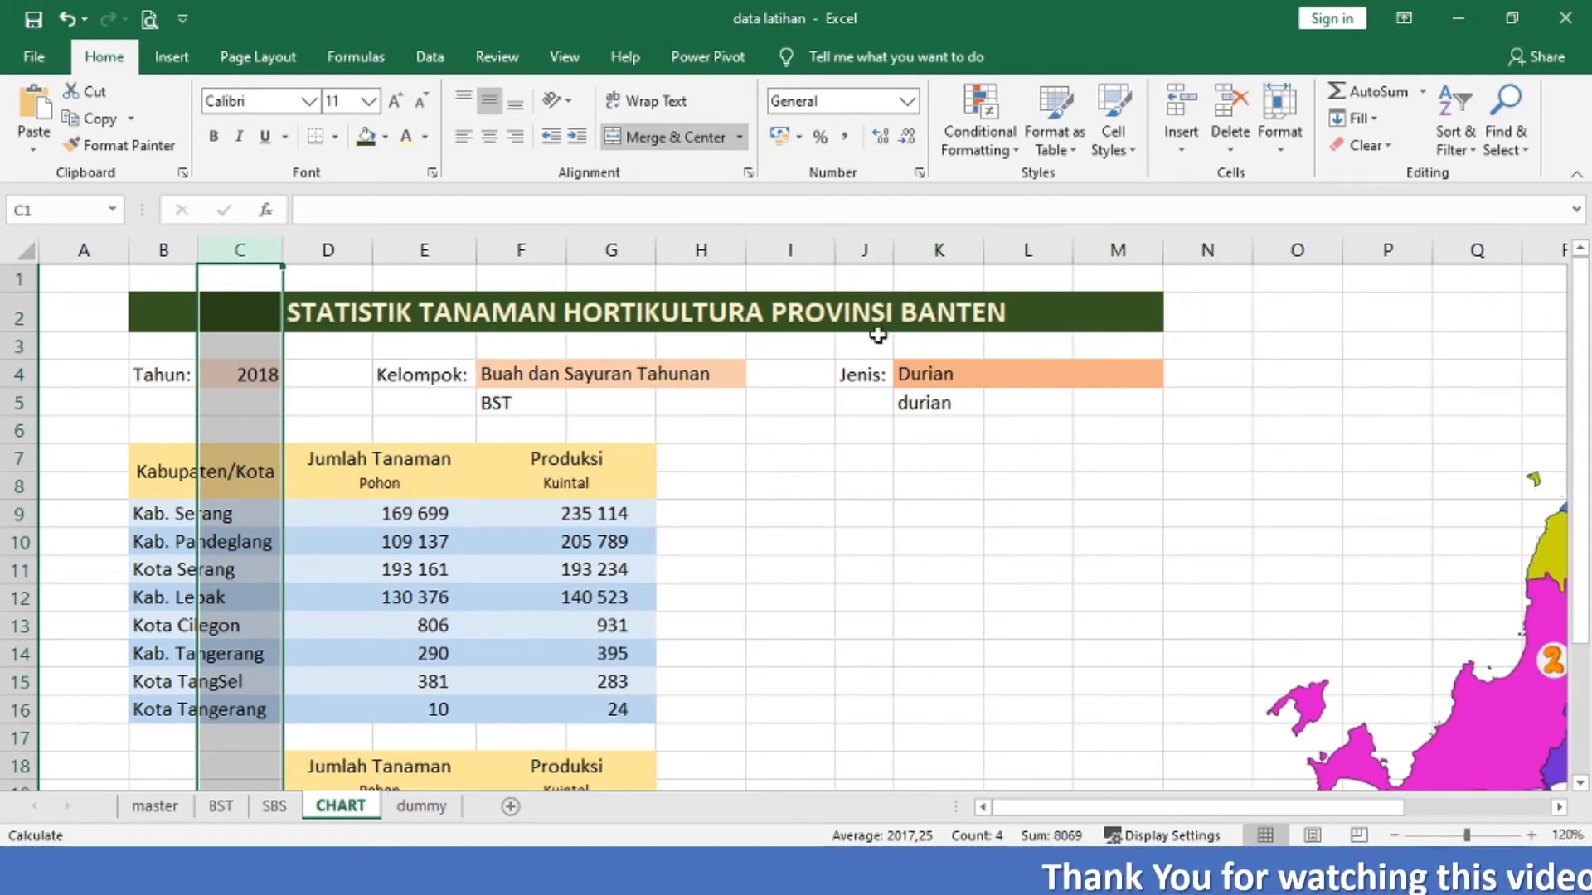
click(869, 376)
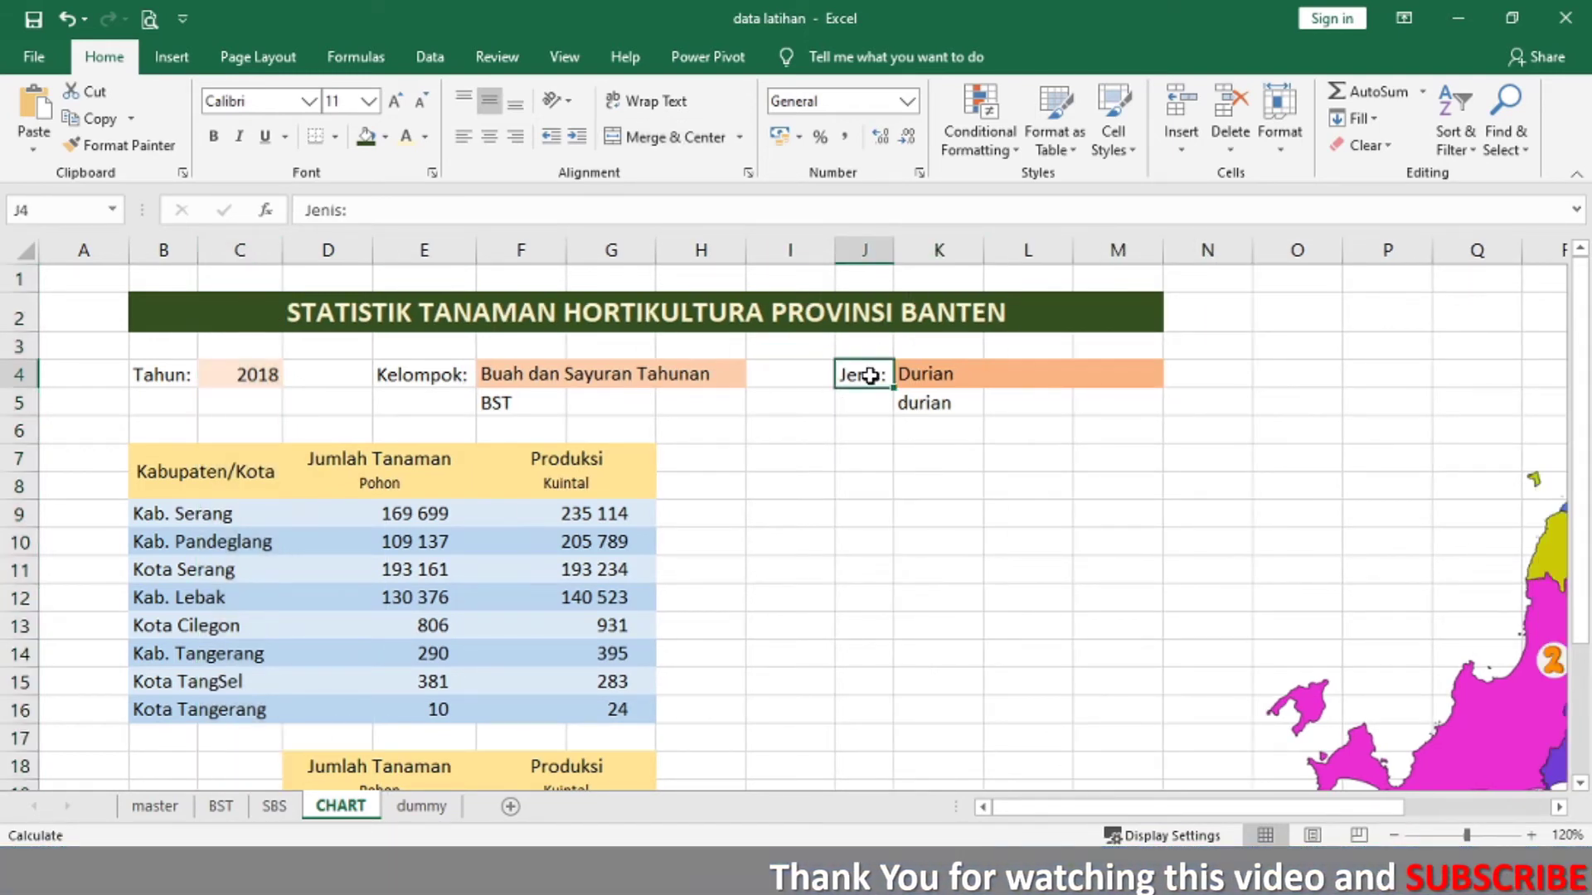
ctrl+click(426, 374)
ctrl+click(181, 376)
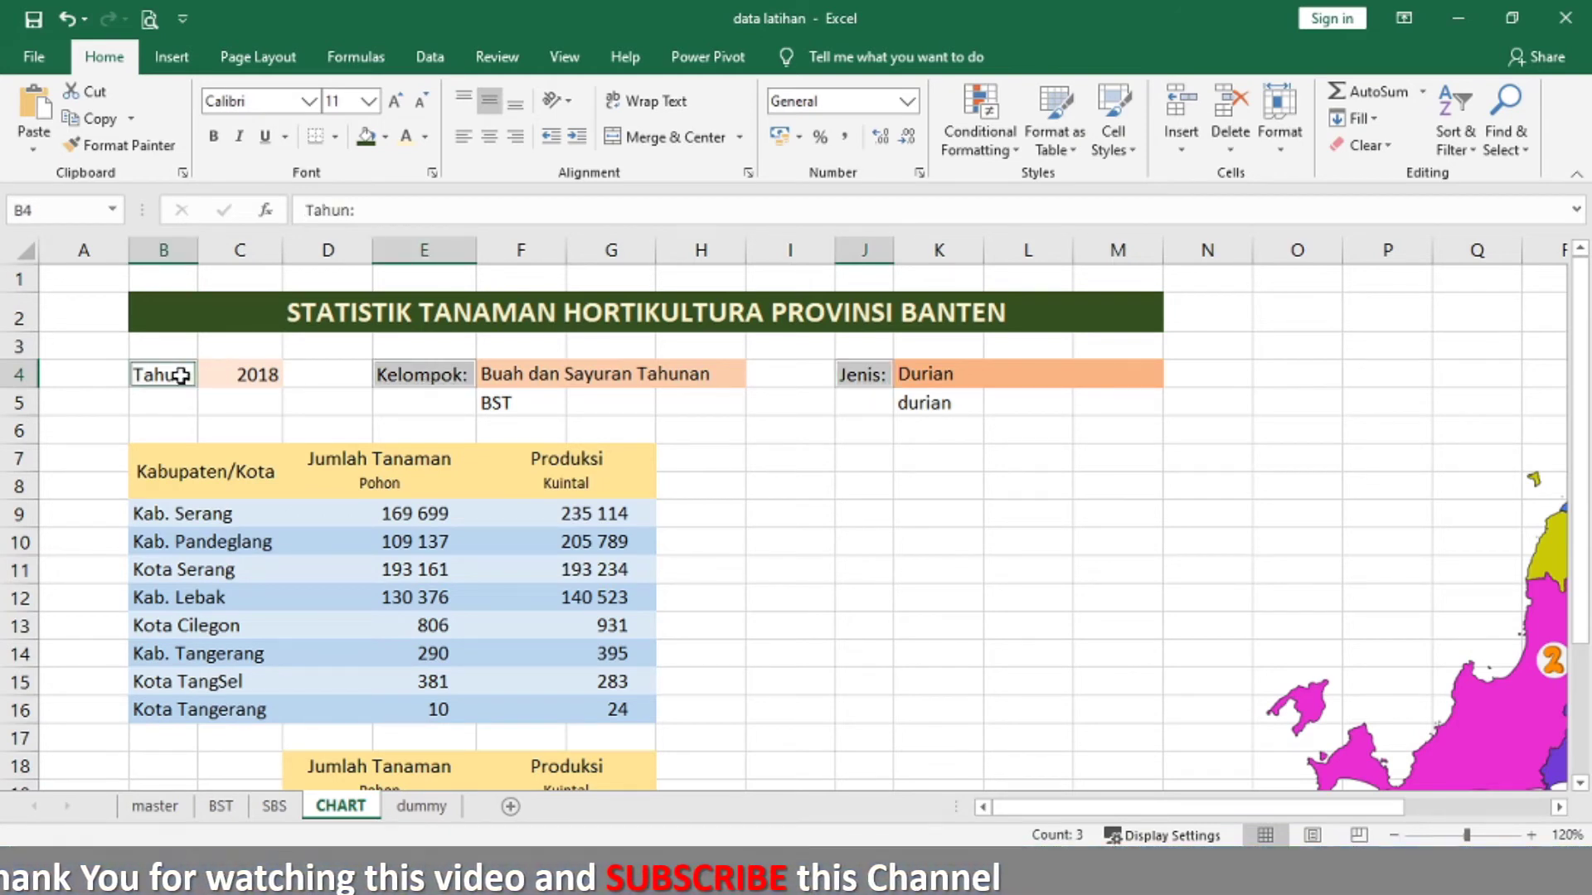
click(509, 136)
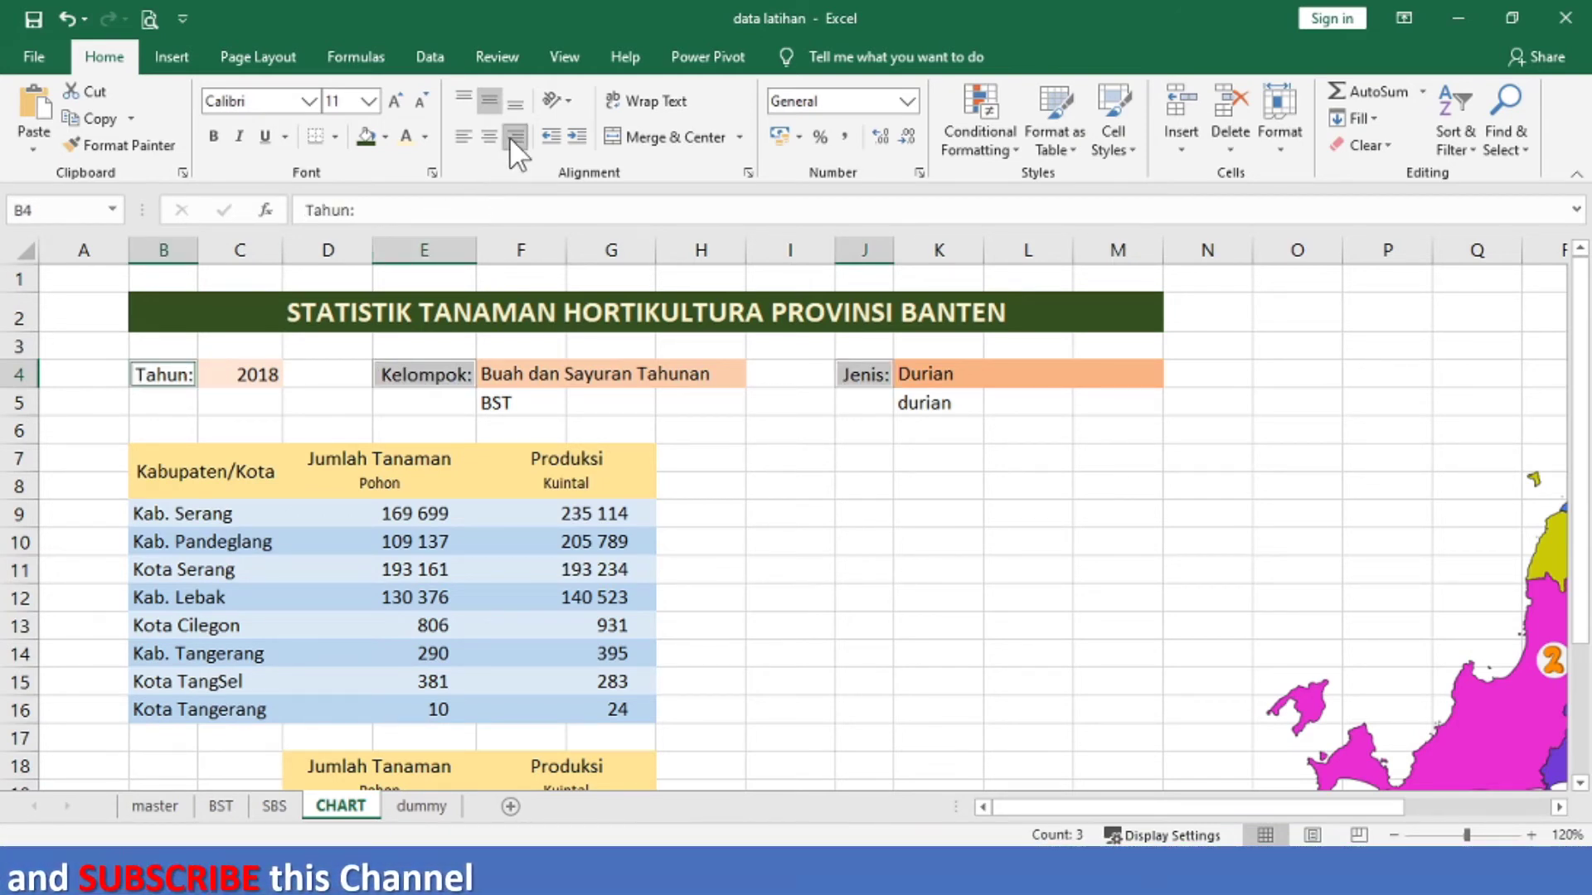
Step: Set the width of columns F to H to 8
click(615, 382)
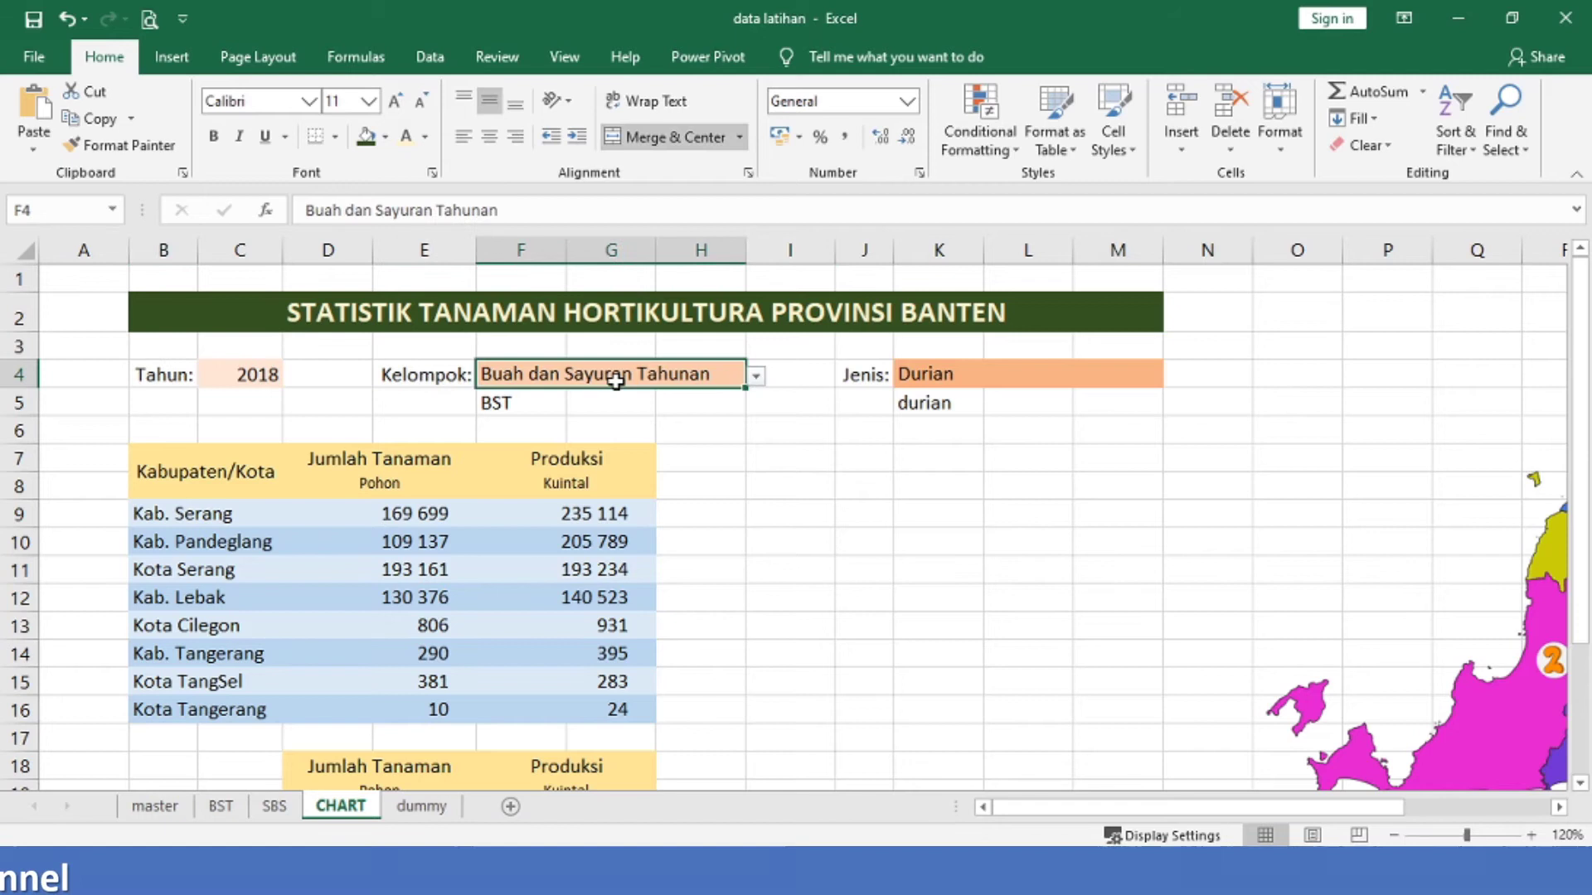
click(549, 249)
drag(717, 245, 714, 247)
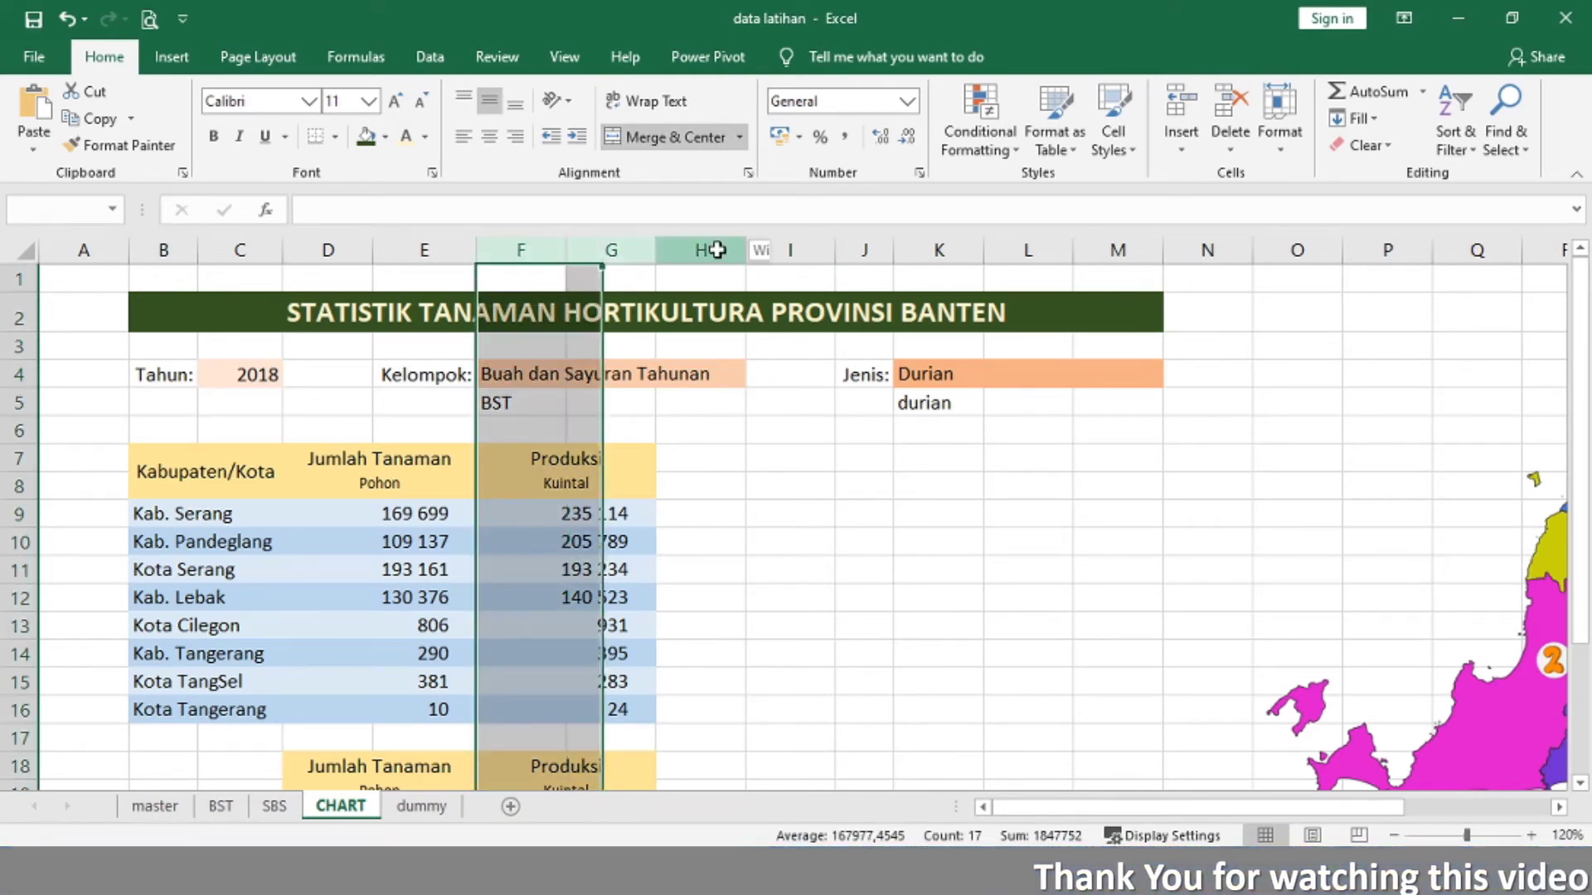
right_click(716, 249)
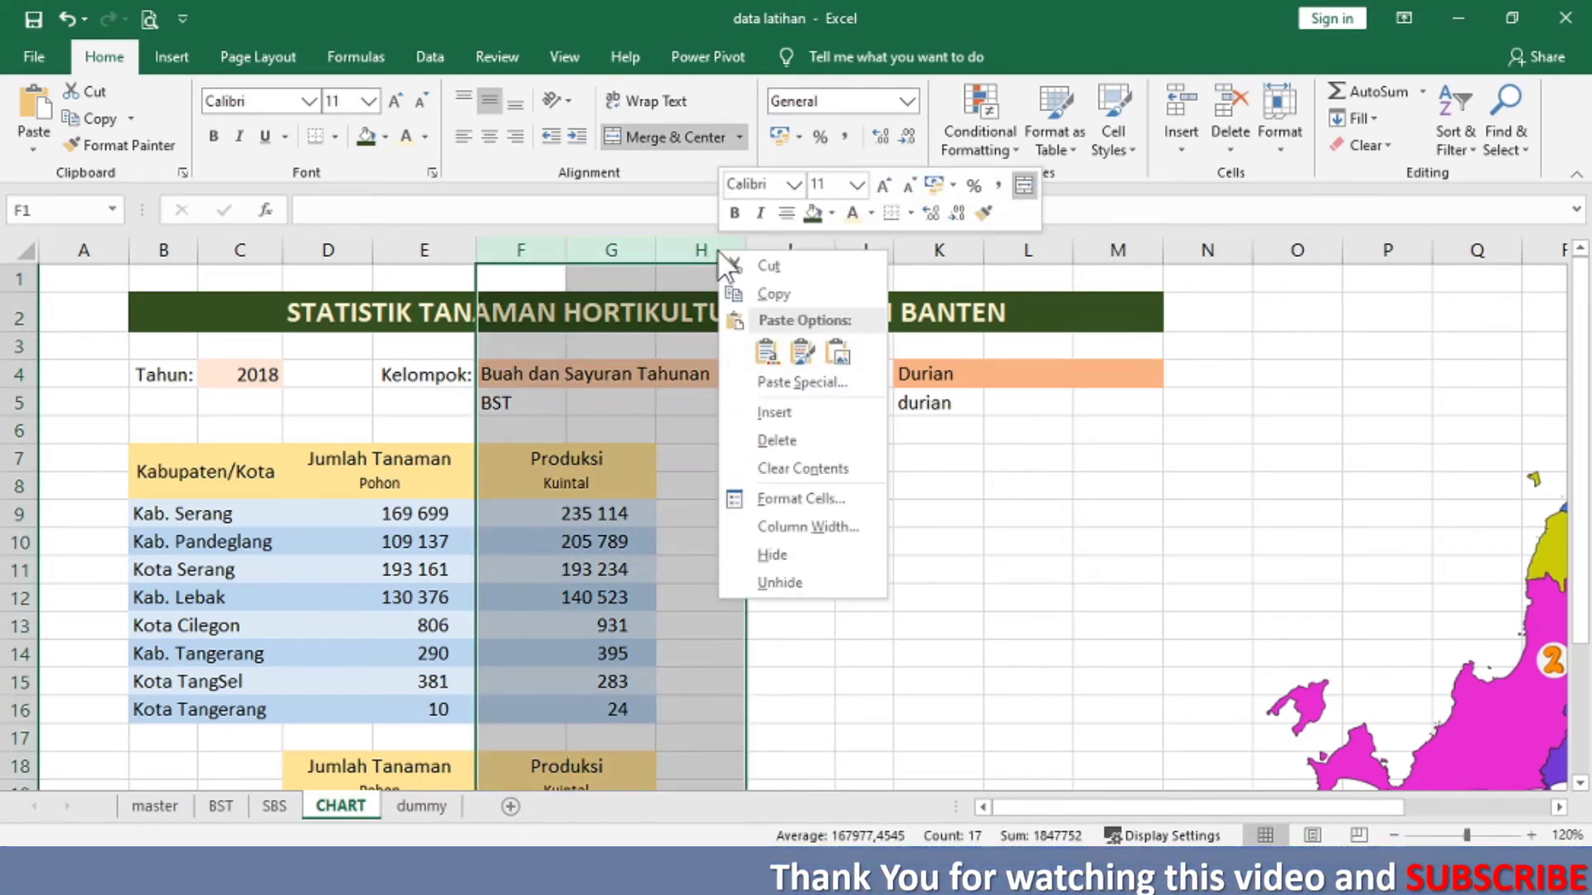
click(776, 519)
text(8)
key(Return)
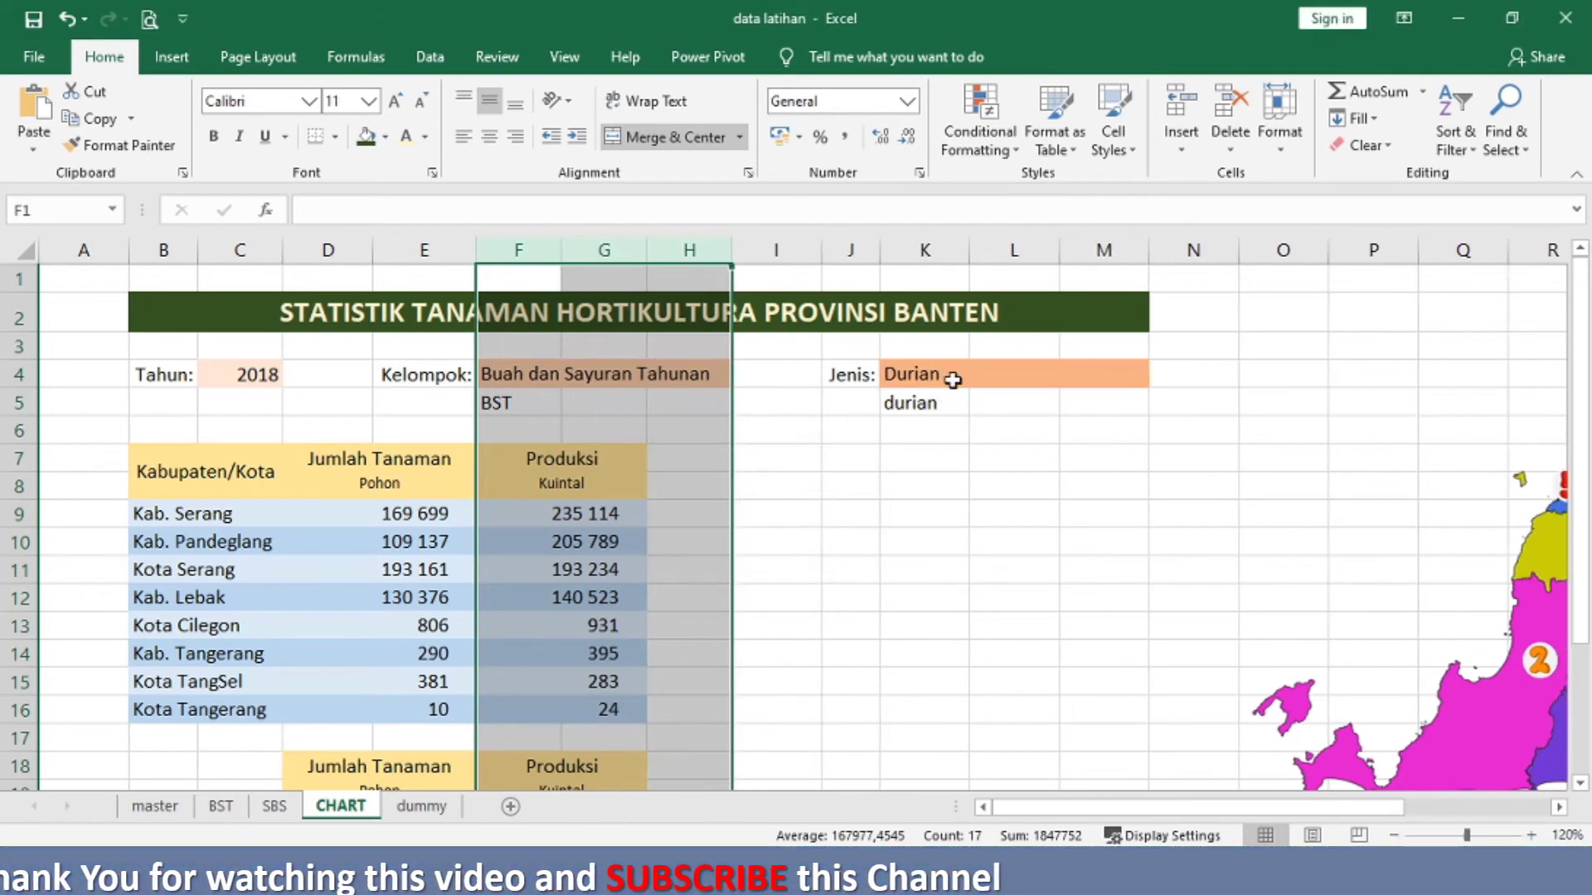
Step: Narrow columns K to M to the same width as columns F to H
drag(923, 247, 1086, 249)
right_click(1086, 247)
click(1178, 514)
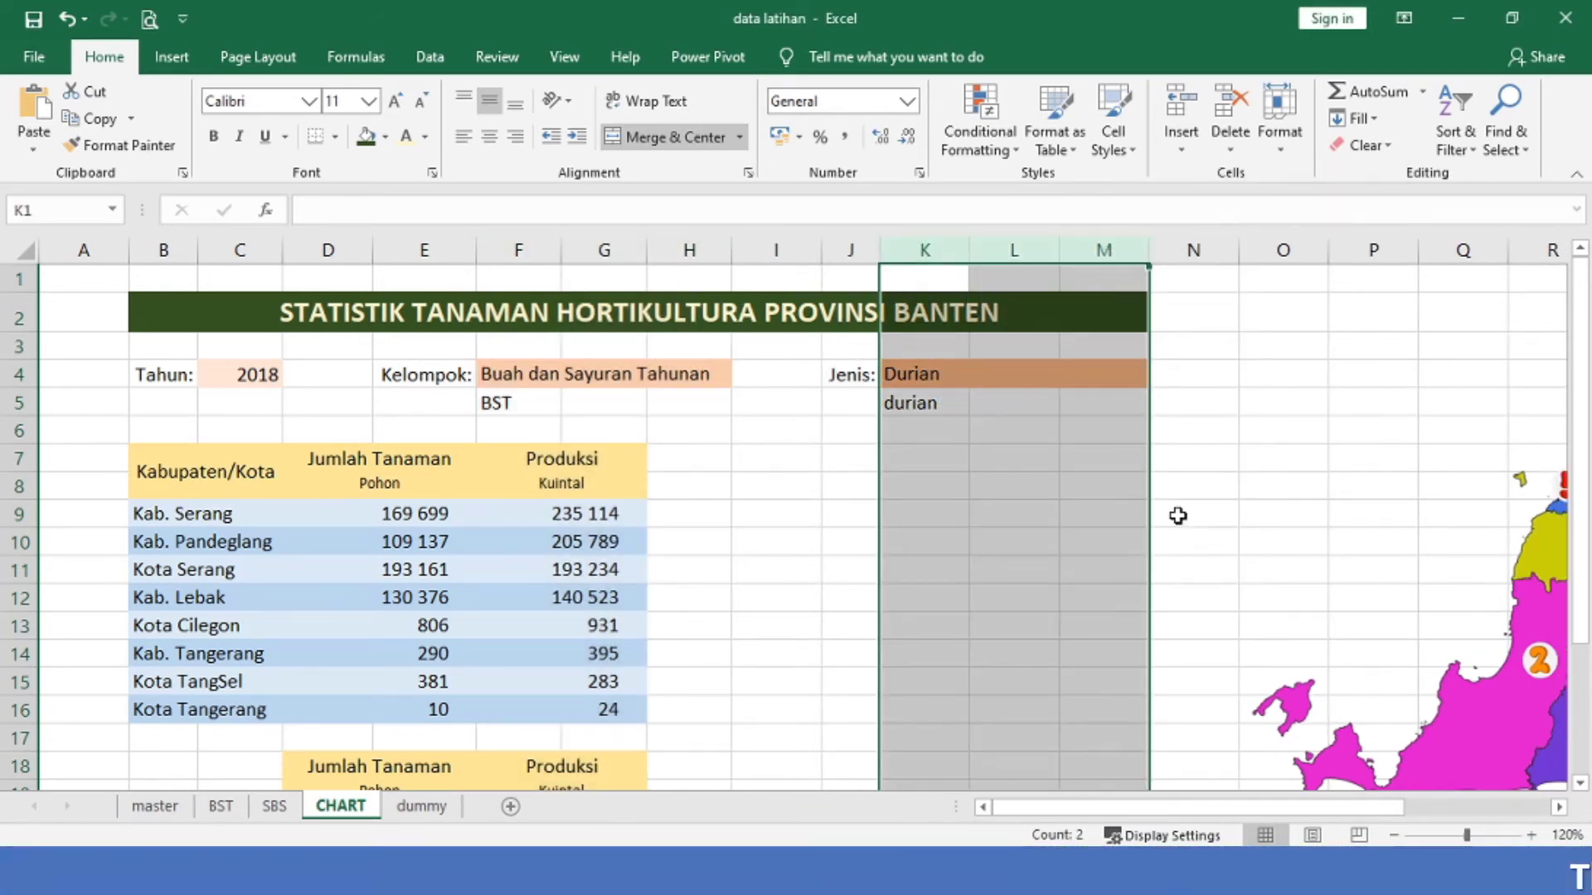
click(1176, 517)
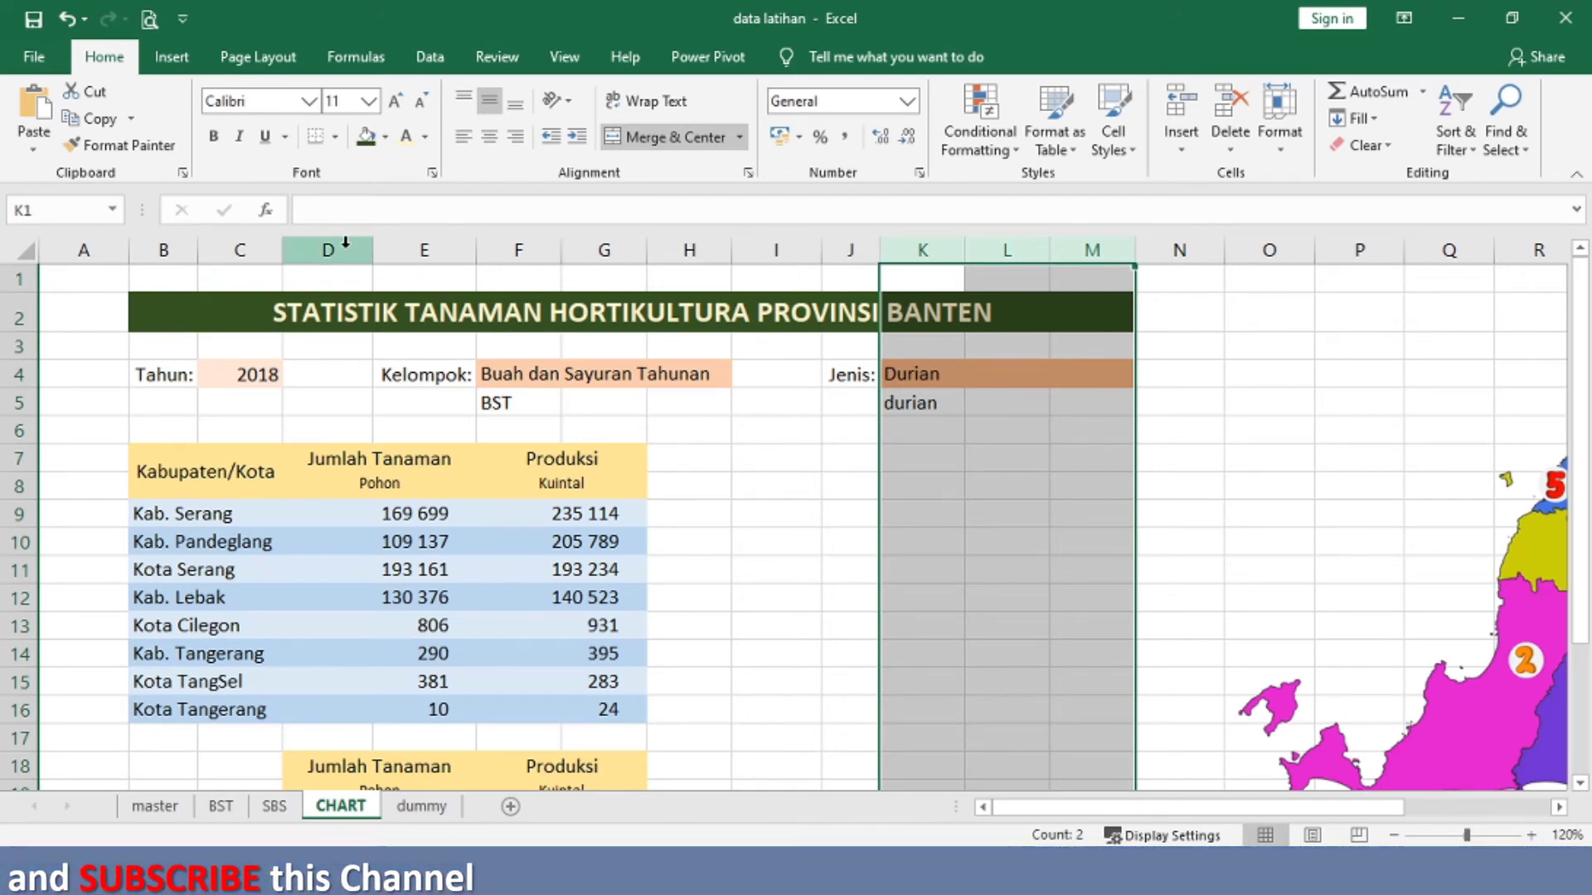
Step: Move the yearly summary table in C18:G22 down so that it starts at cell C28
click(782, 497)
key(Down)
key(Down)
key(Down)
key(Down)
key(Down)
key(Down)
key(Down)
key(Down)
key(Down)
key(Down)
key(Down)
key(Down)
key(Down)
key(Down)
key(Down)
key(Down)
key(Down)
key(Down)
key(Down)
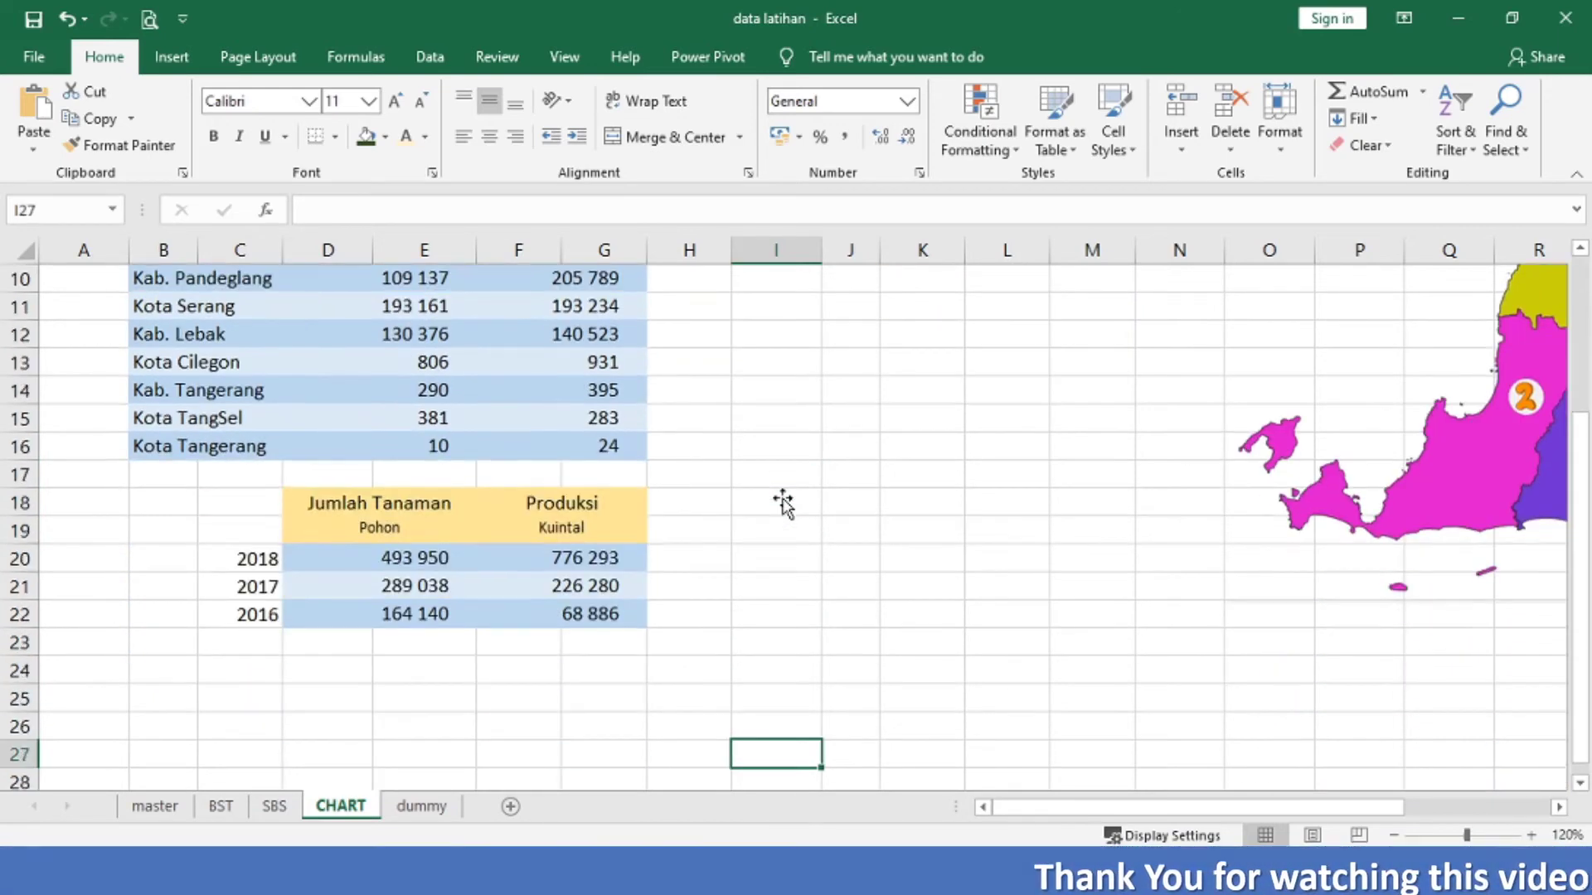
key(Down)
key(Down)
key(Down)
key(Down)
click(260, 385)
key(shift+Right)
key(shift+Right)
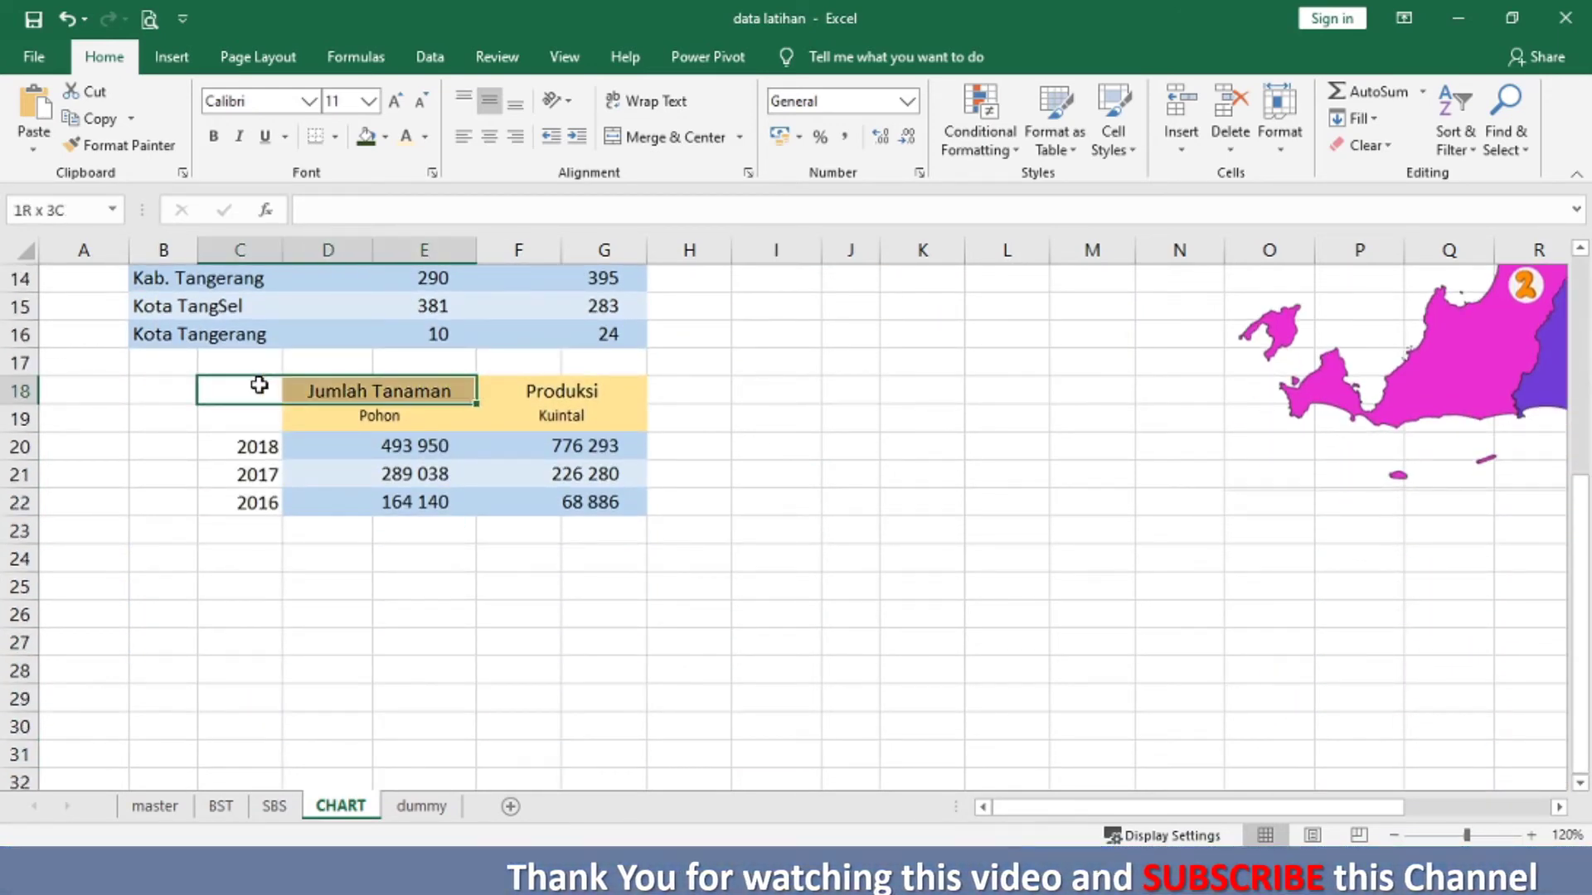
key(shift+Down)
key(shift+Down)
key(shift+Down)
key(shift+Down)
key(ctrl+c)
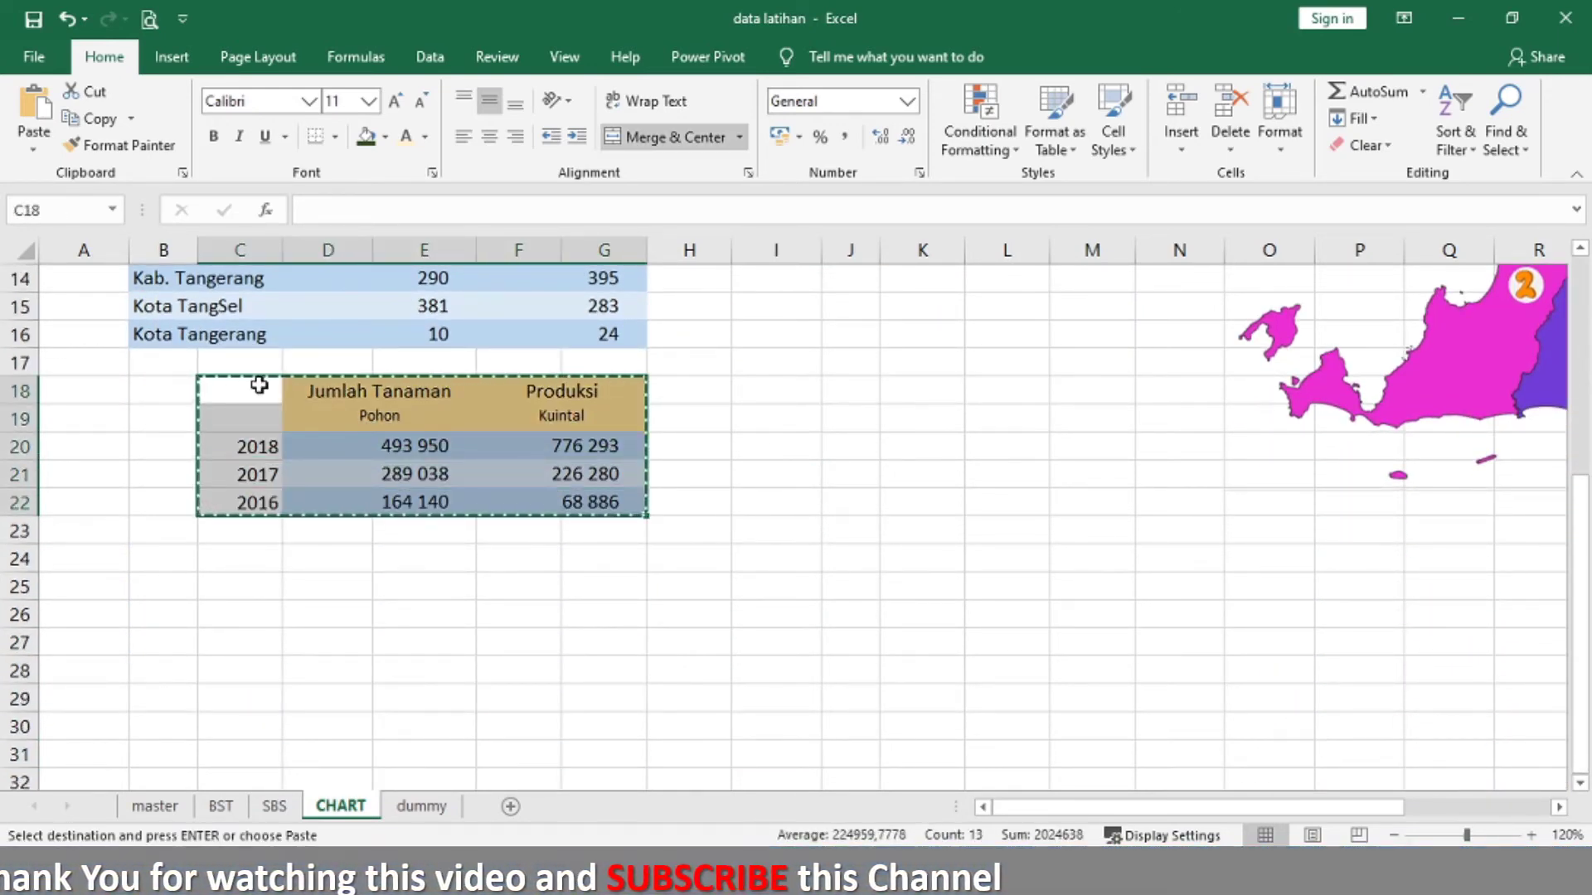
key(Down)
key(Down)
key(Down)
key(Down)
key(Down)
key(Down)
key(Down)
key(Down)
key(Down)
key(Down)
key(Down)
key(Down)
key(Up)
key(Up)
key(Up)
key(Up)
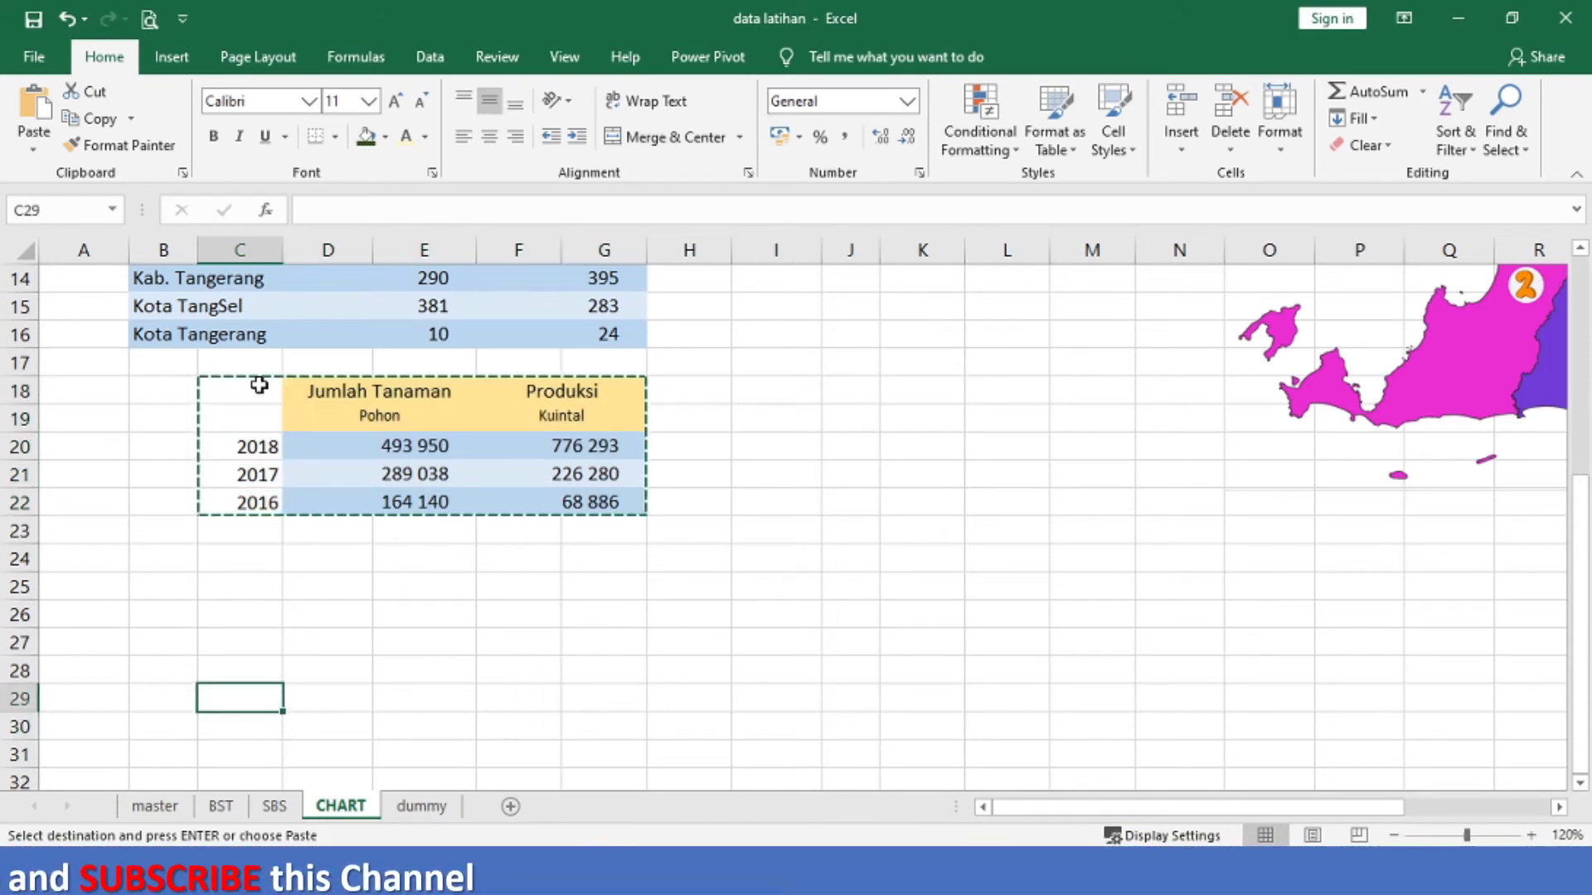
key(Down)
key(Down)
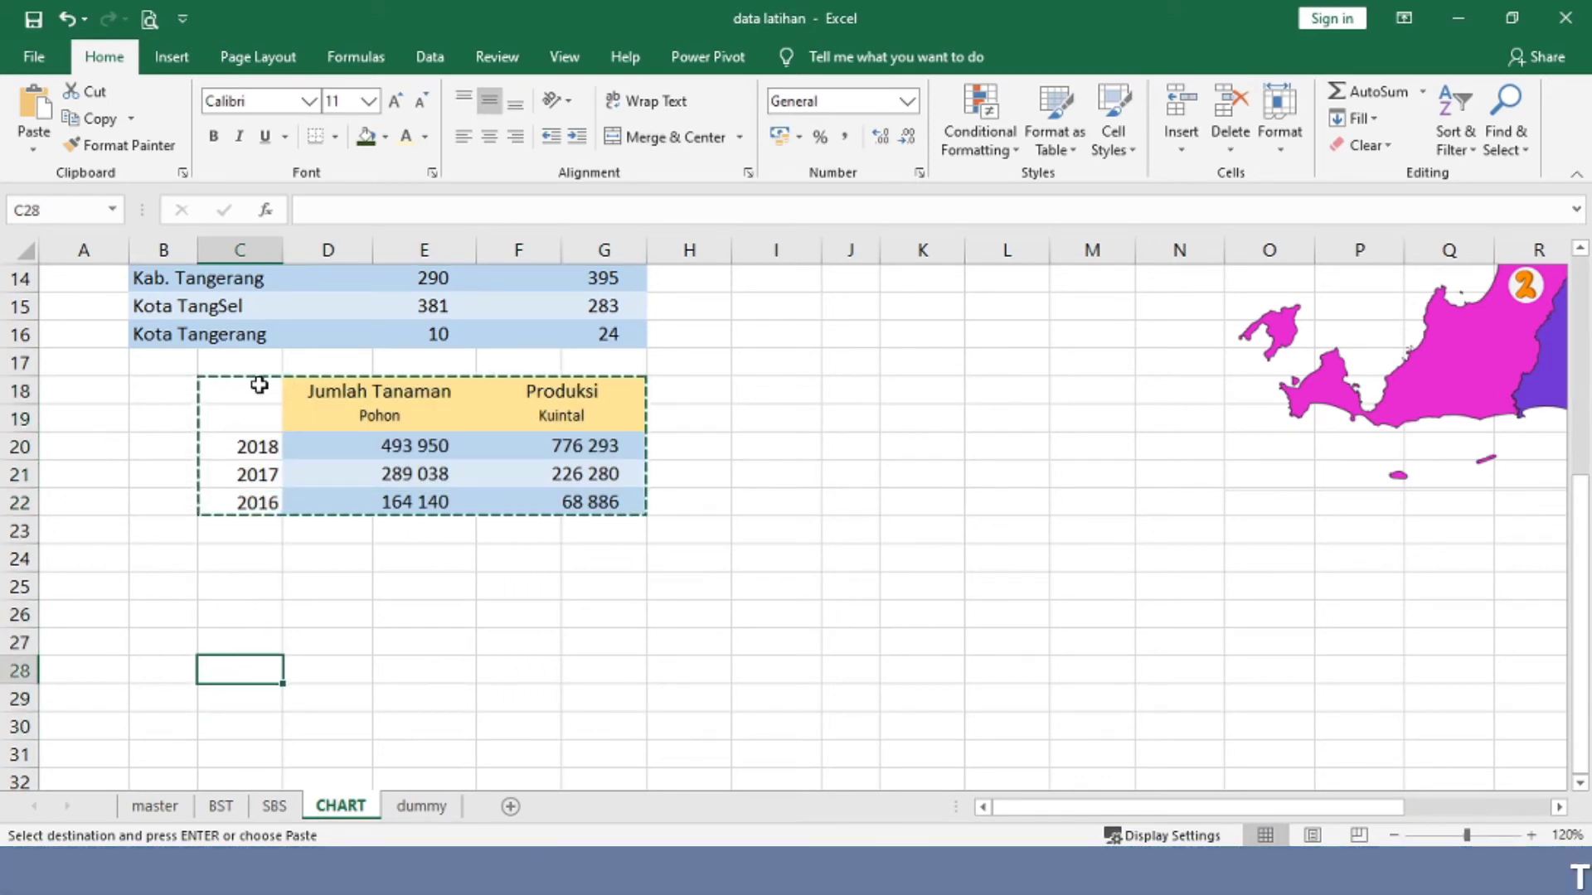
key(ctrl+v)
Step: Set the height of the blank rows 1 and 3 around the title to 5
key(Up)
key(Up)
key(Up)
key(Up)
key(Up)
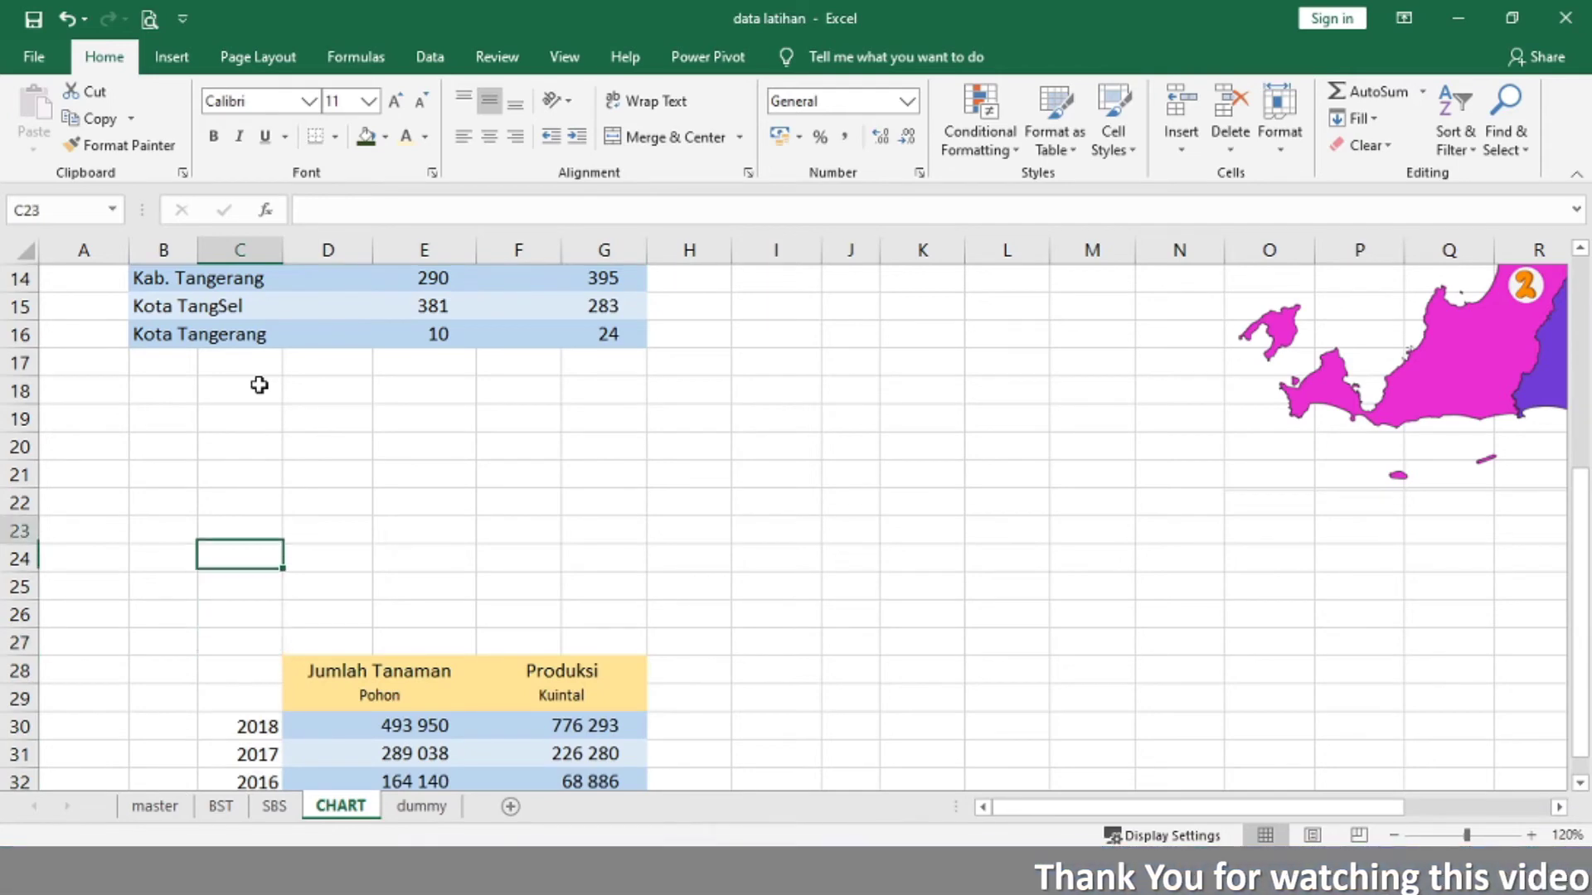
key(Left)
key(Up)
key(Up)
key(Up)
key(Up)
key(Up)
key(Up)
key(Up)
key(Up)
key(Up)
key(Up)
key(Up)
key(Up)
key(Up)
key(Up)
key(Up)
key(Up)
key(Up)
key(Up)
key(Up)
key(Up)
key(Down)
key(Down)
key(Down)
key(Down)
key(Down)
key(Down)
key(Down)
key(Down)
key(Down)
key(Down)
key(Down)
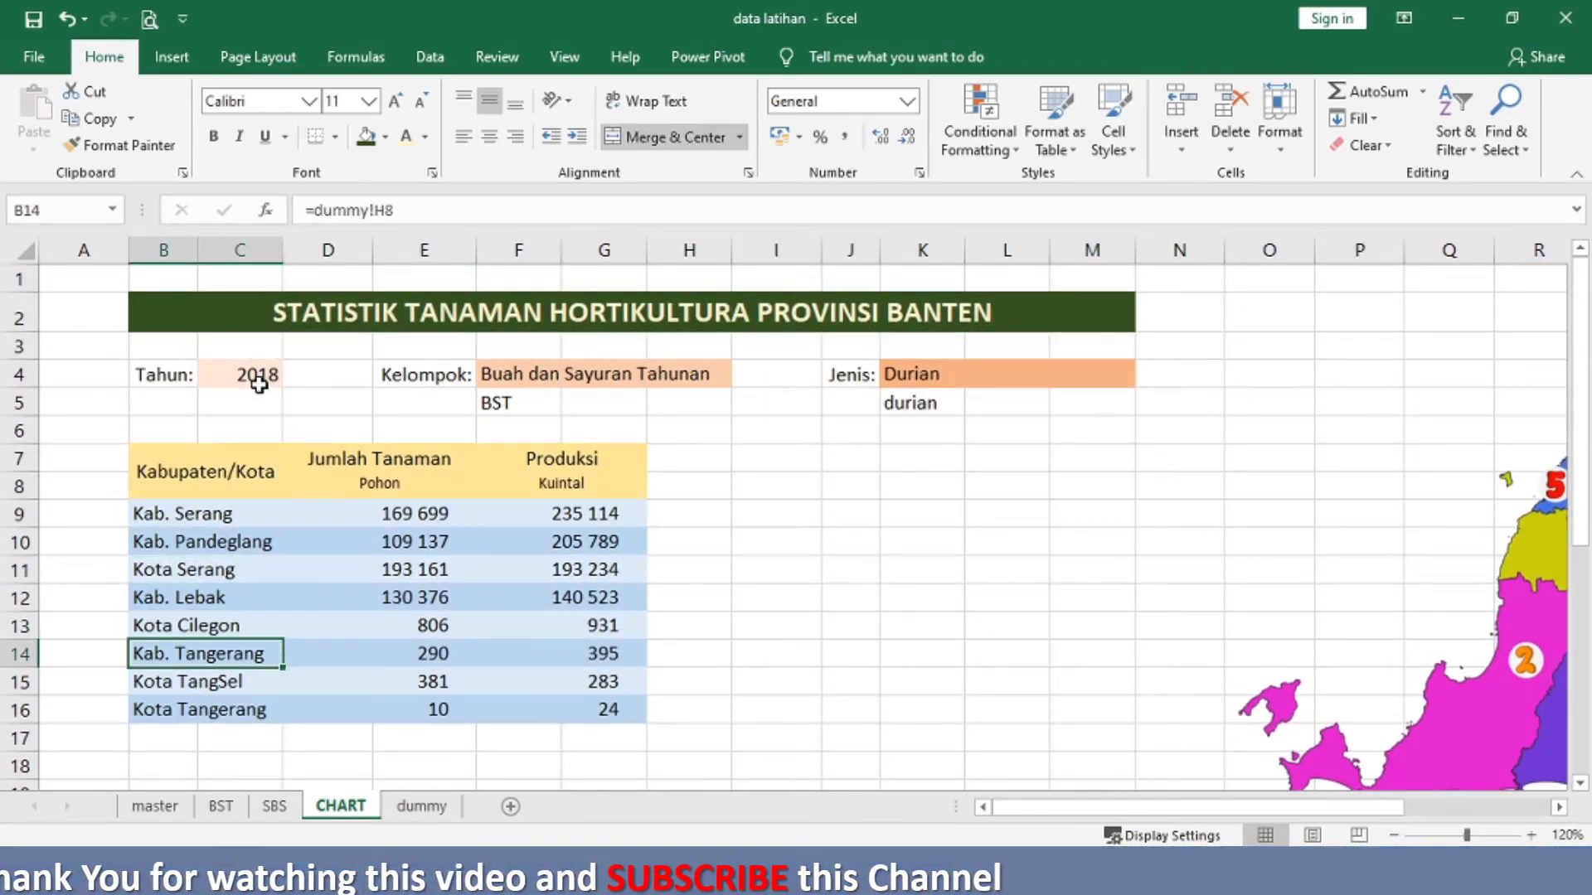
click(20, 279)
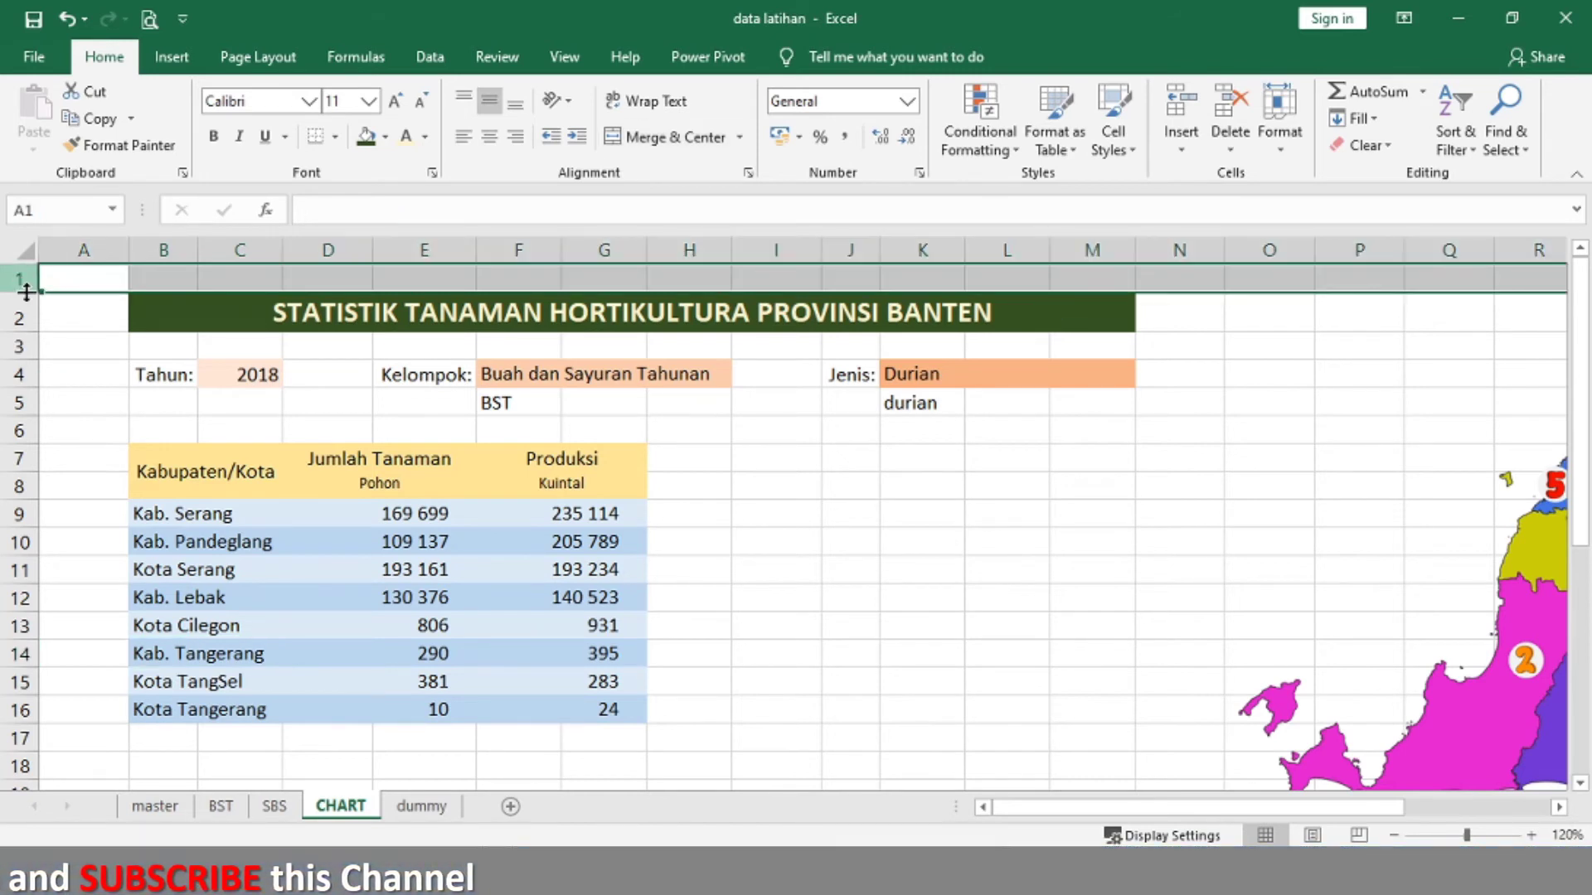
ctrl+click(20, 347)
right_click(23, 347)
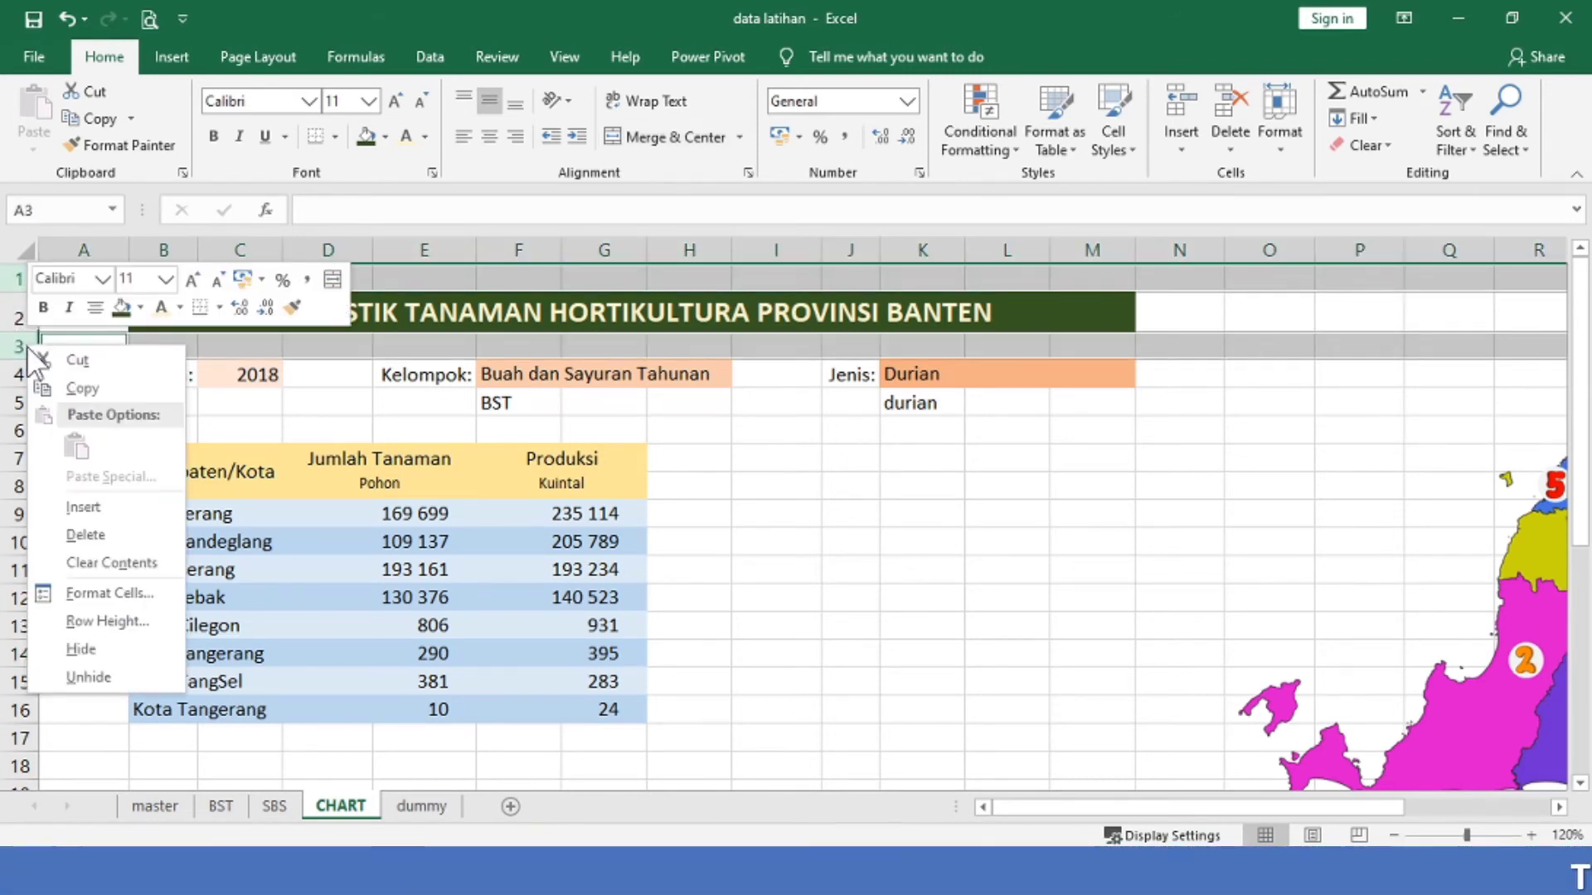
click(132, 628)
text(3)
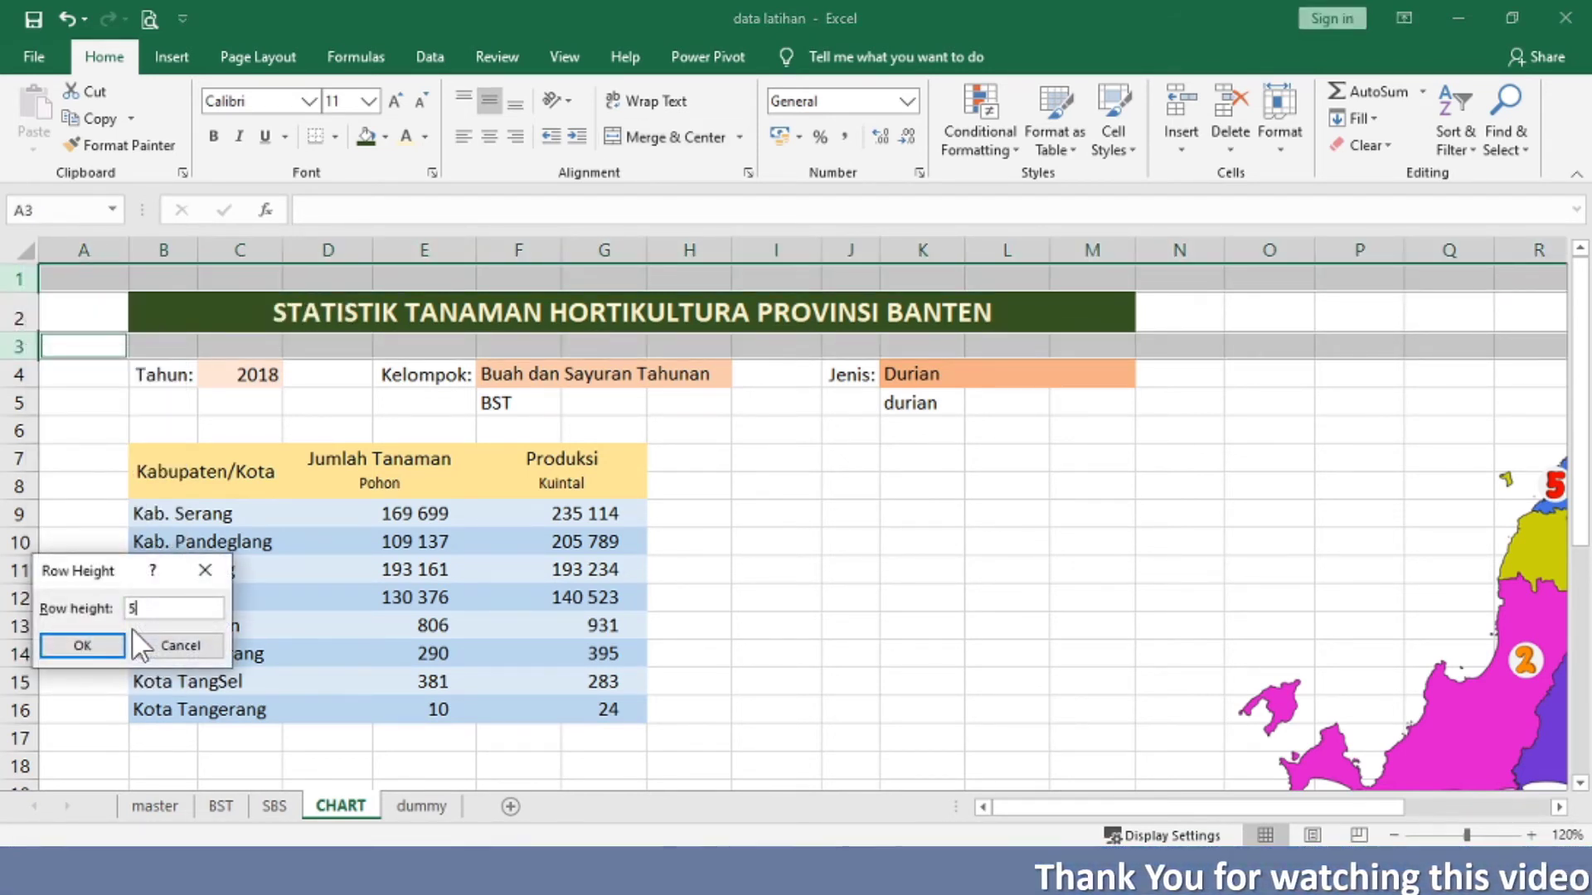
key(Return)
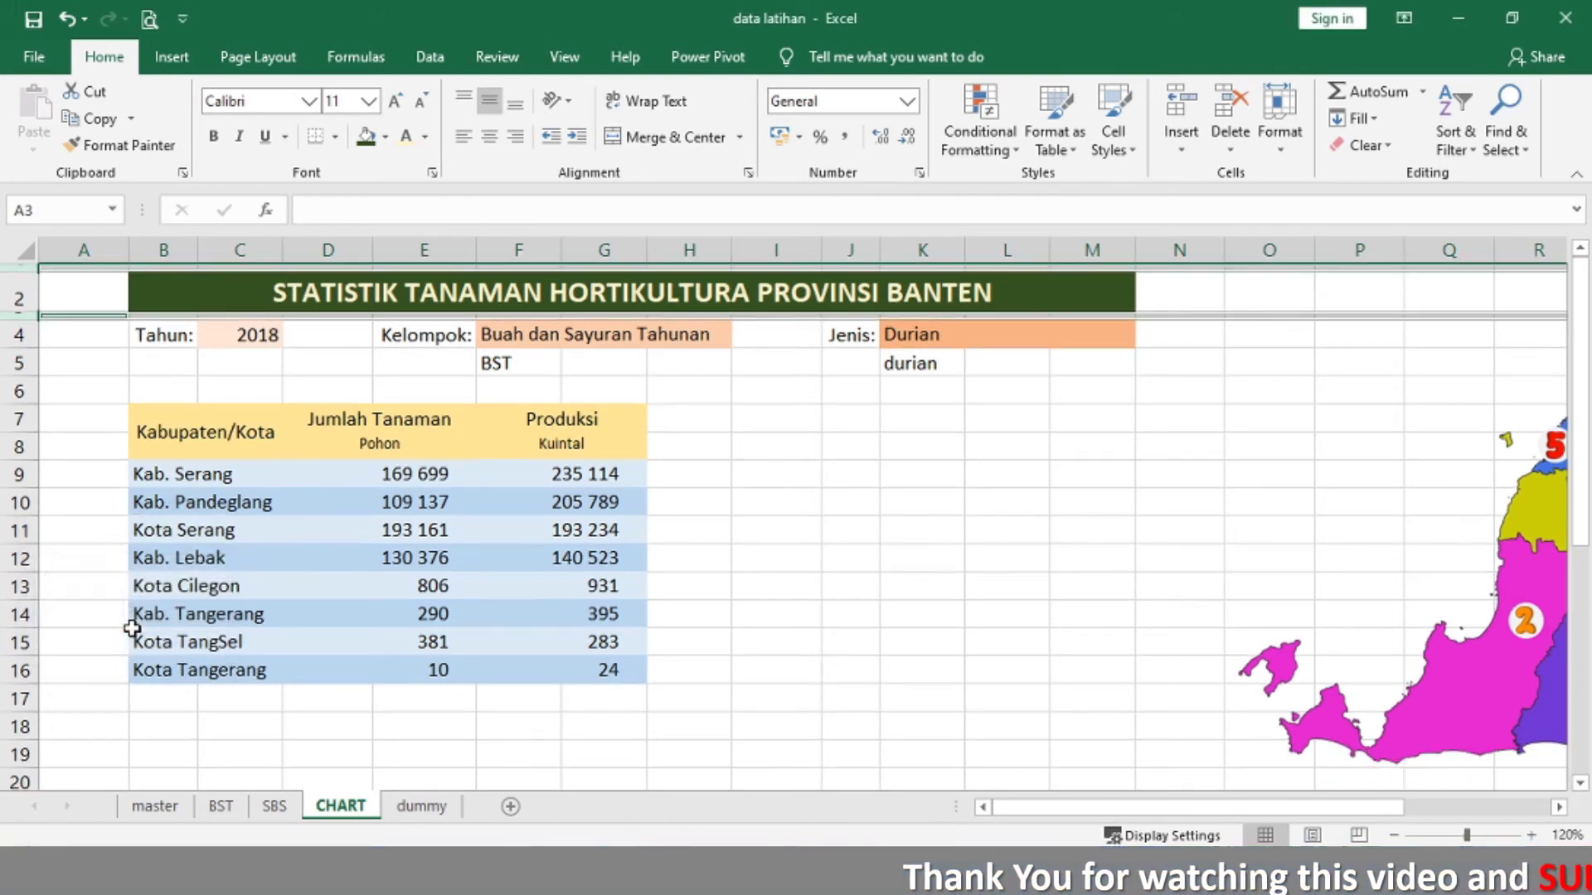
Step: Shrink the blank row 6 to a thin gap above the Kabupaten/Kota table
click(18, 390)
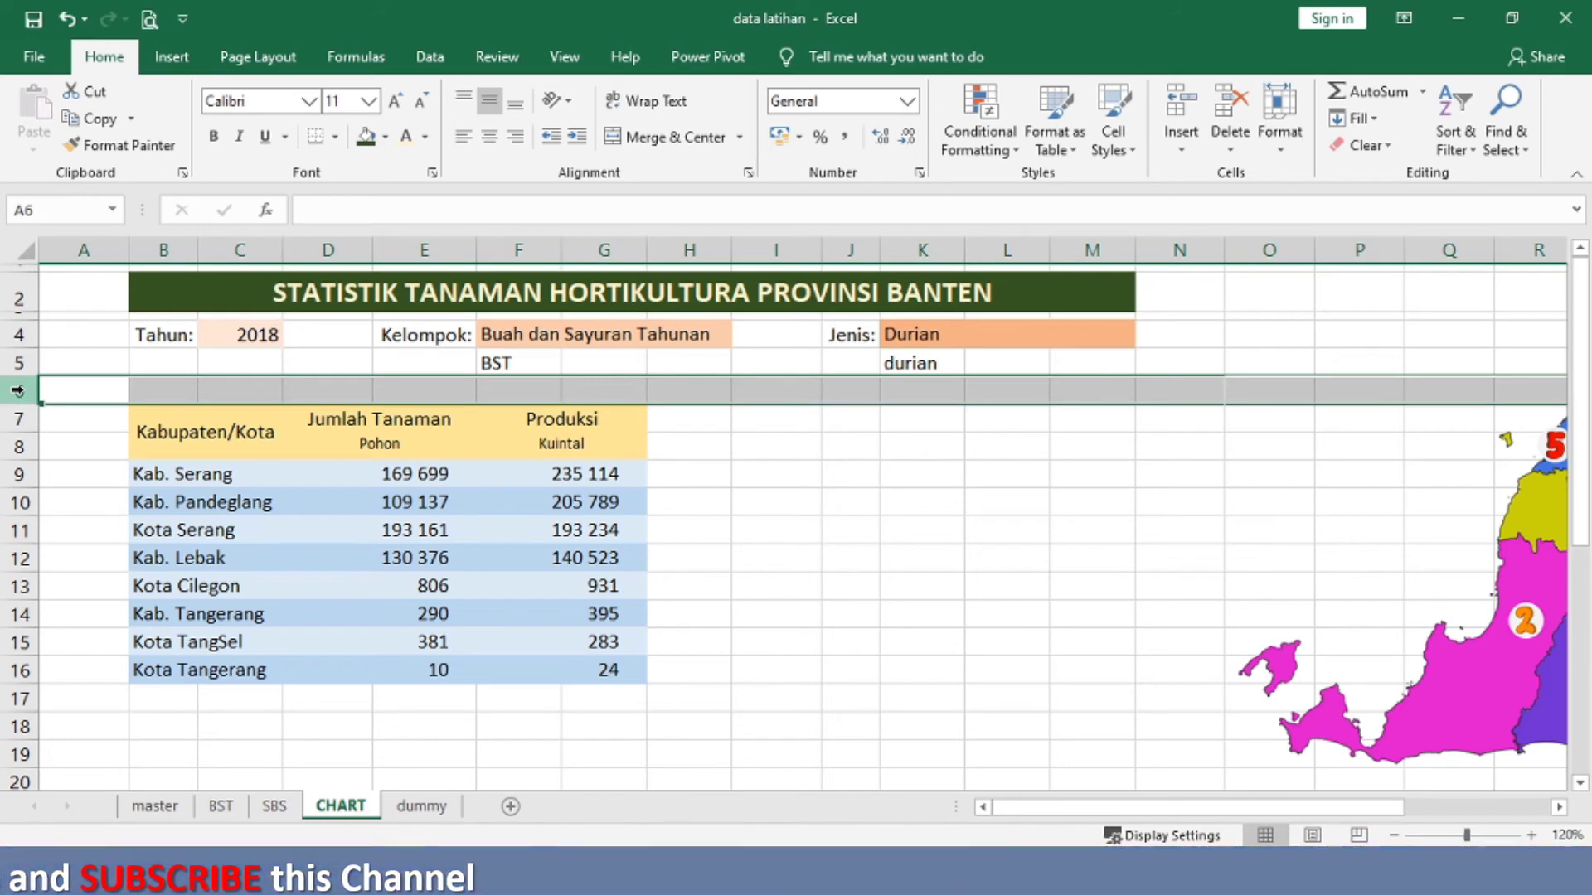
right_click(18, 390)
click(112, 665)
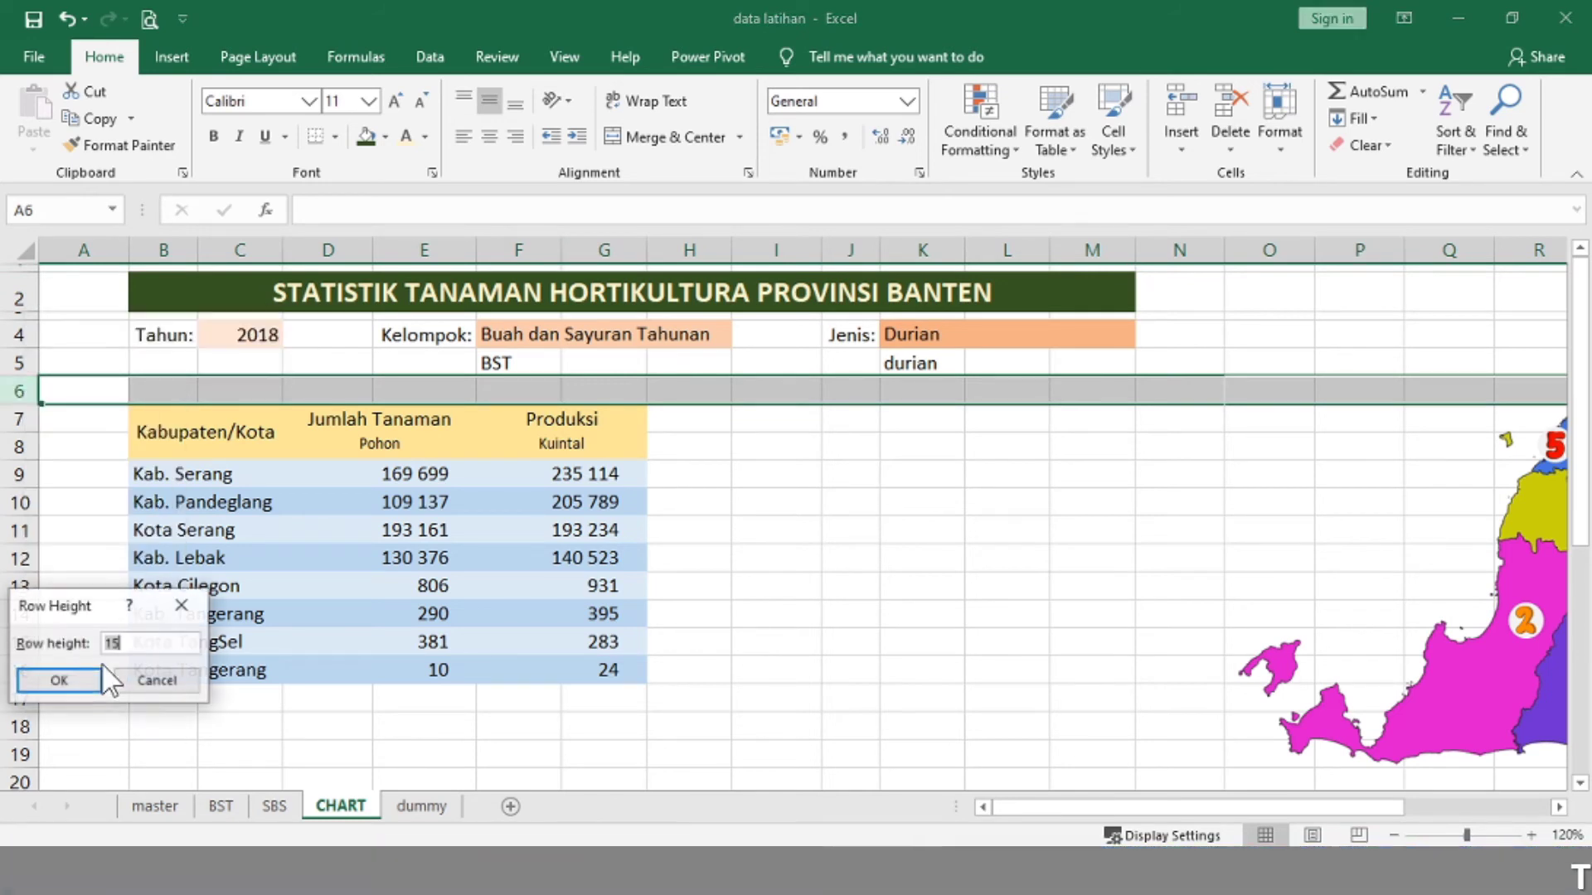
text(2)
key(Return)
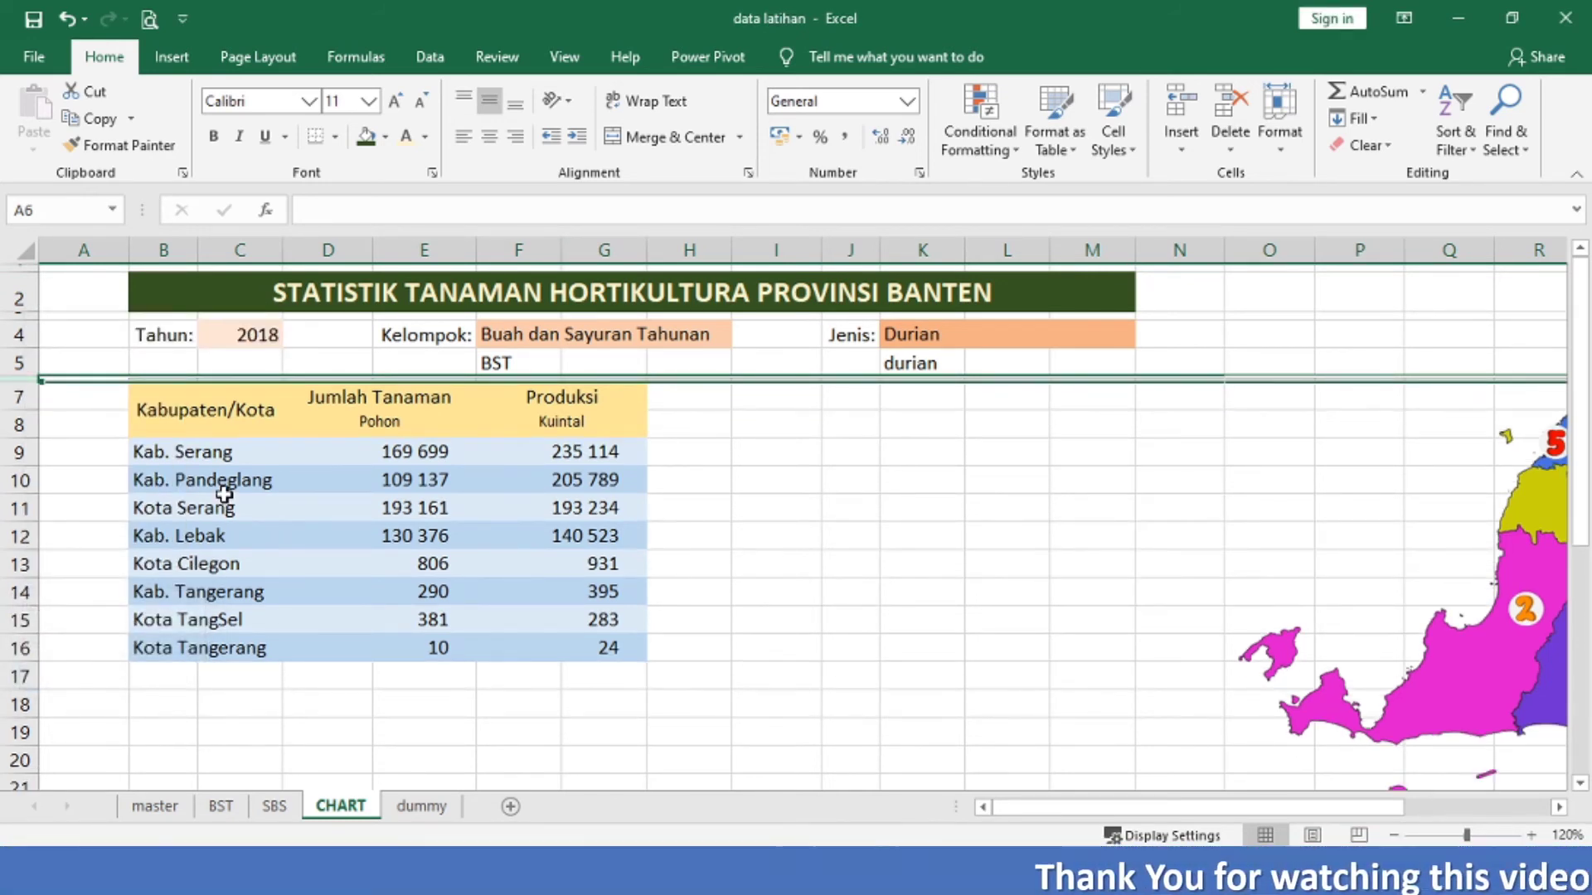
Step: Narrow columns A and N together to thin margins on both sides of the title block
click(84, 250)
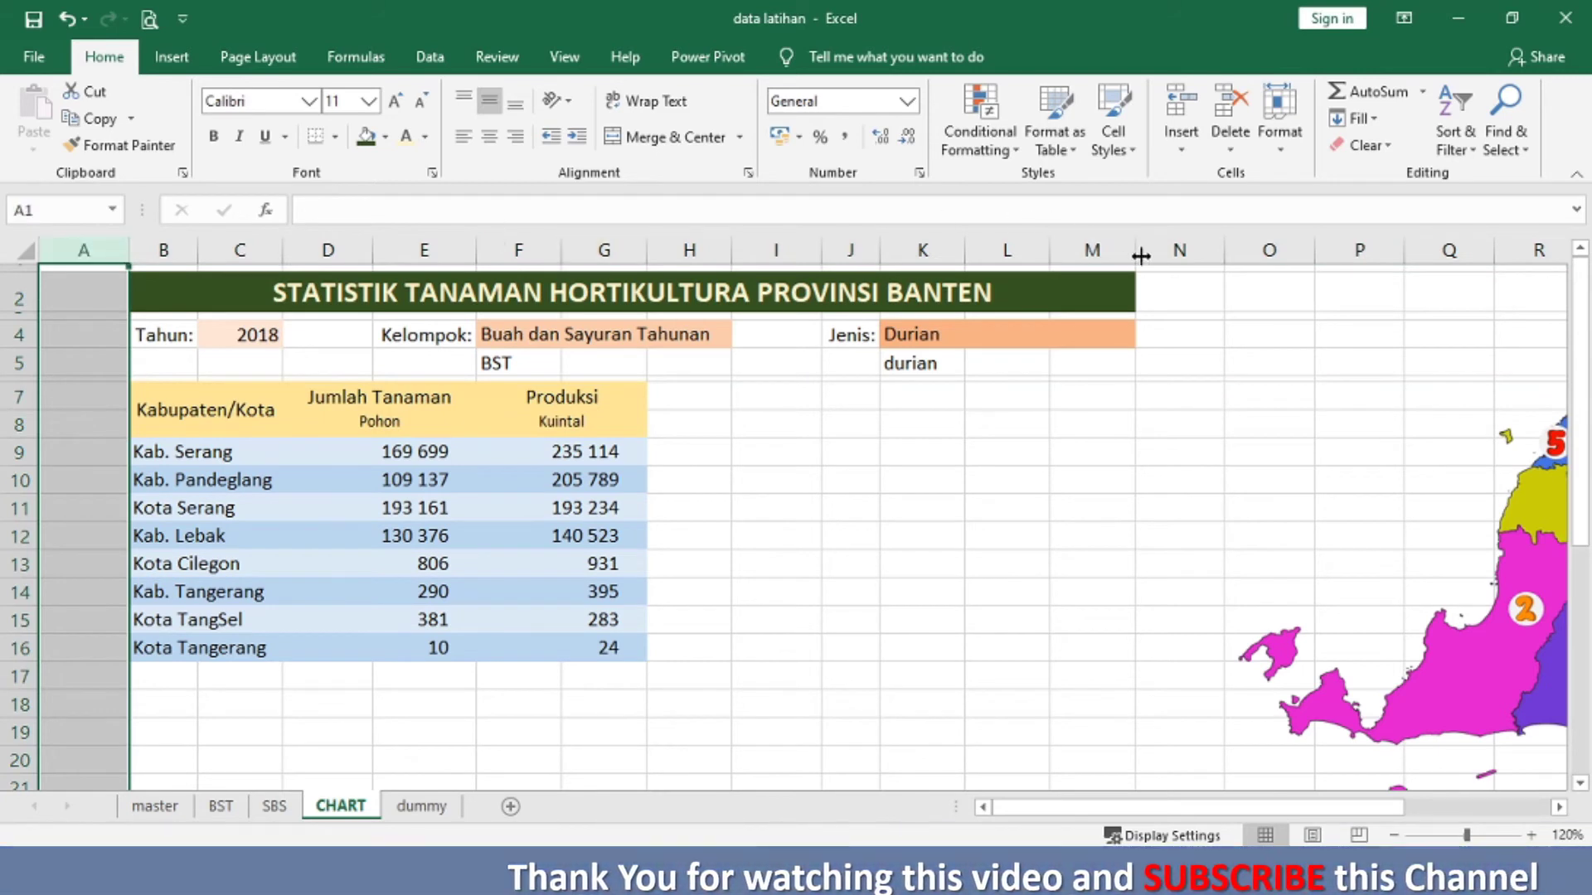
click(1276, 457)
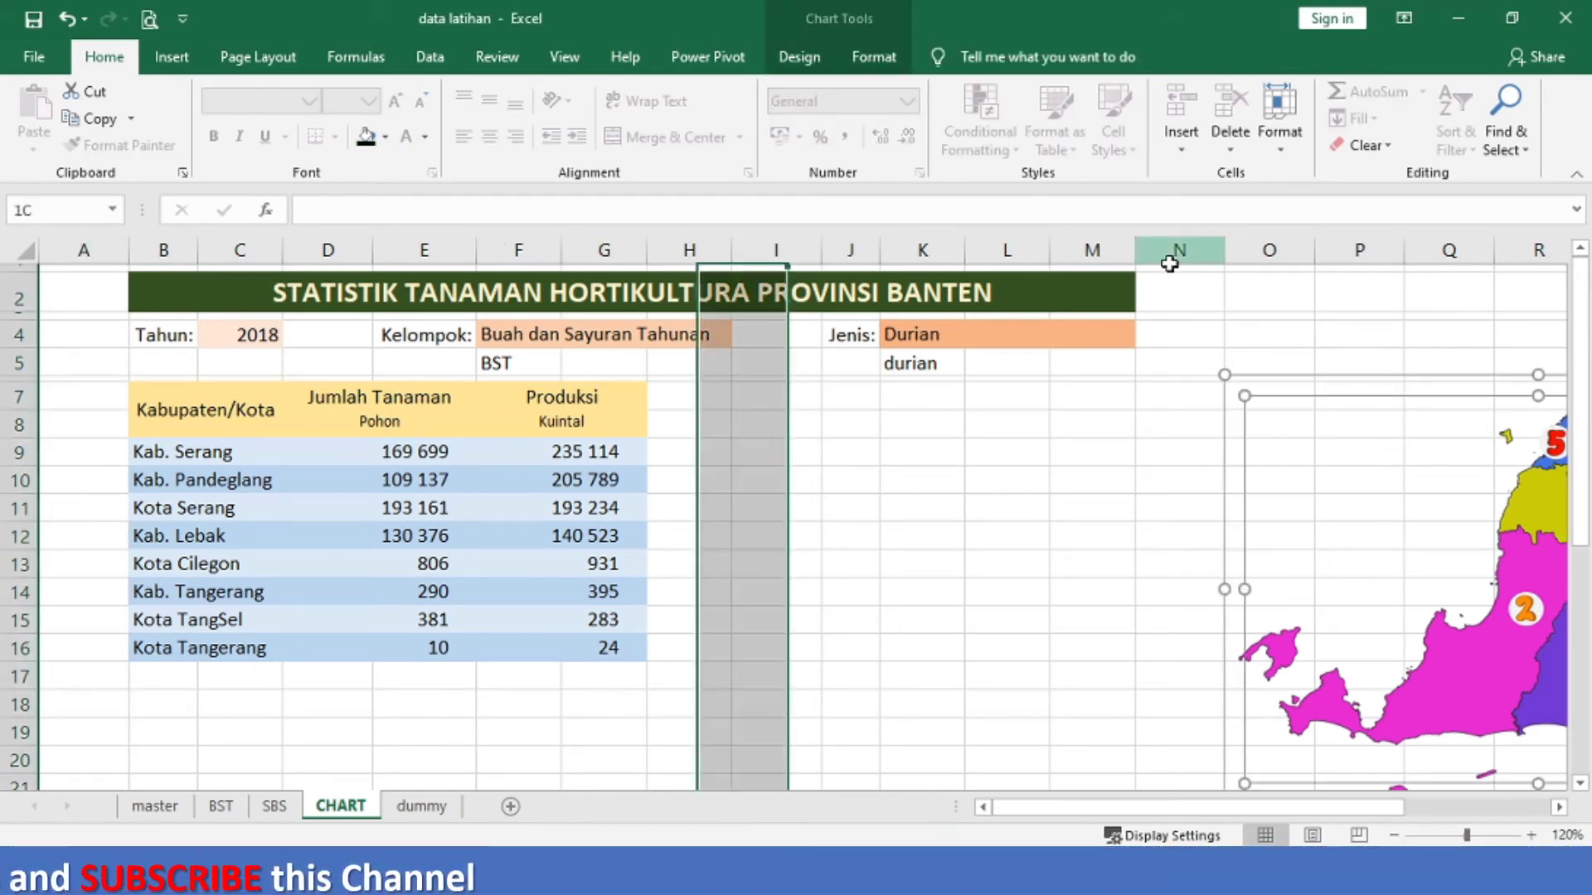
click(1169, 257)
right_click(103, 250)
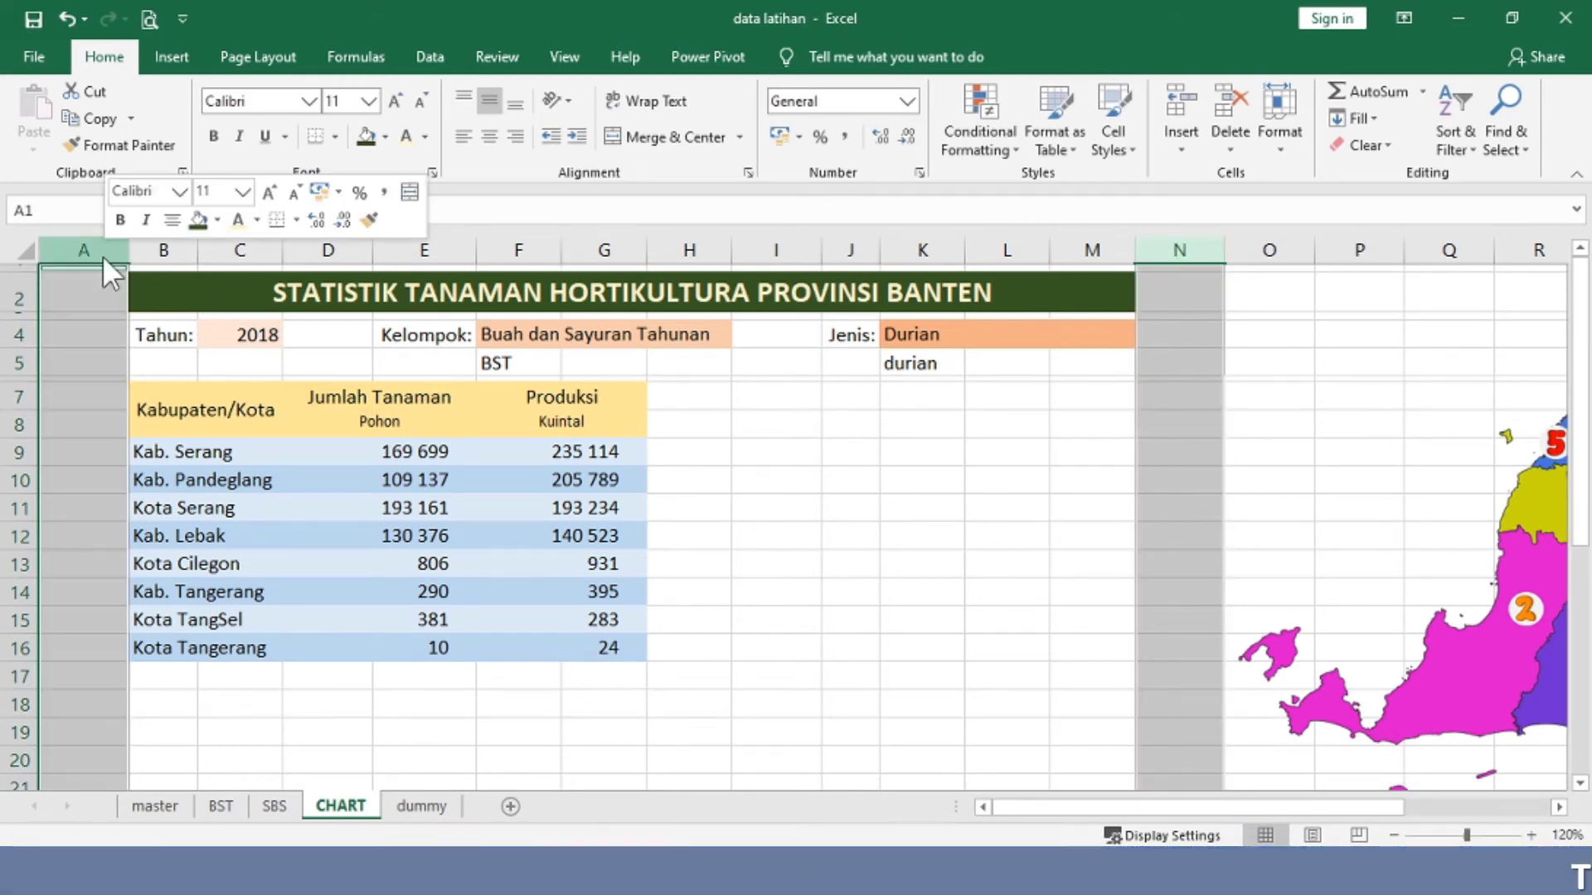
click(193, 534)
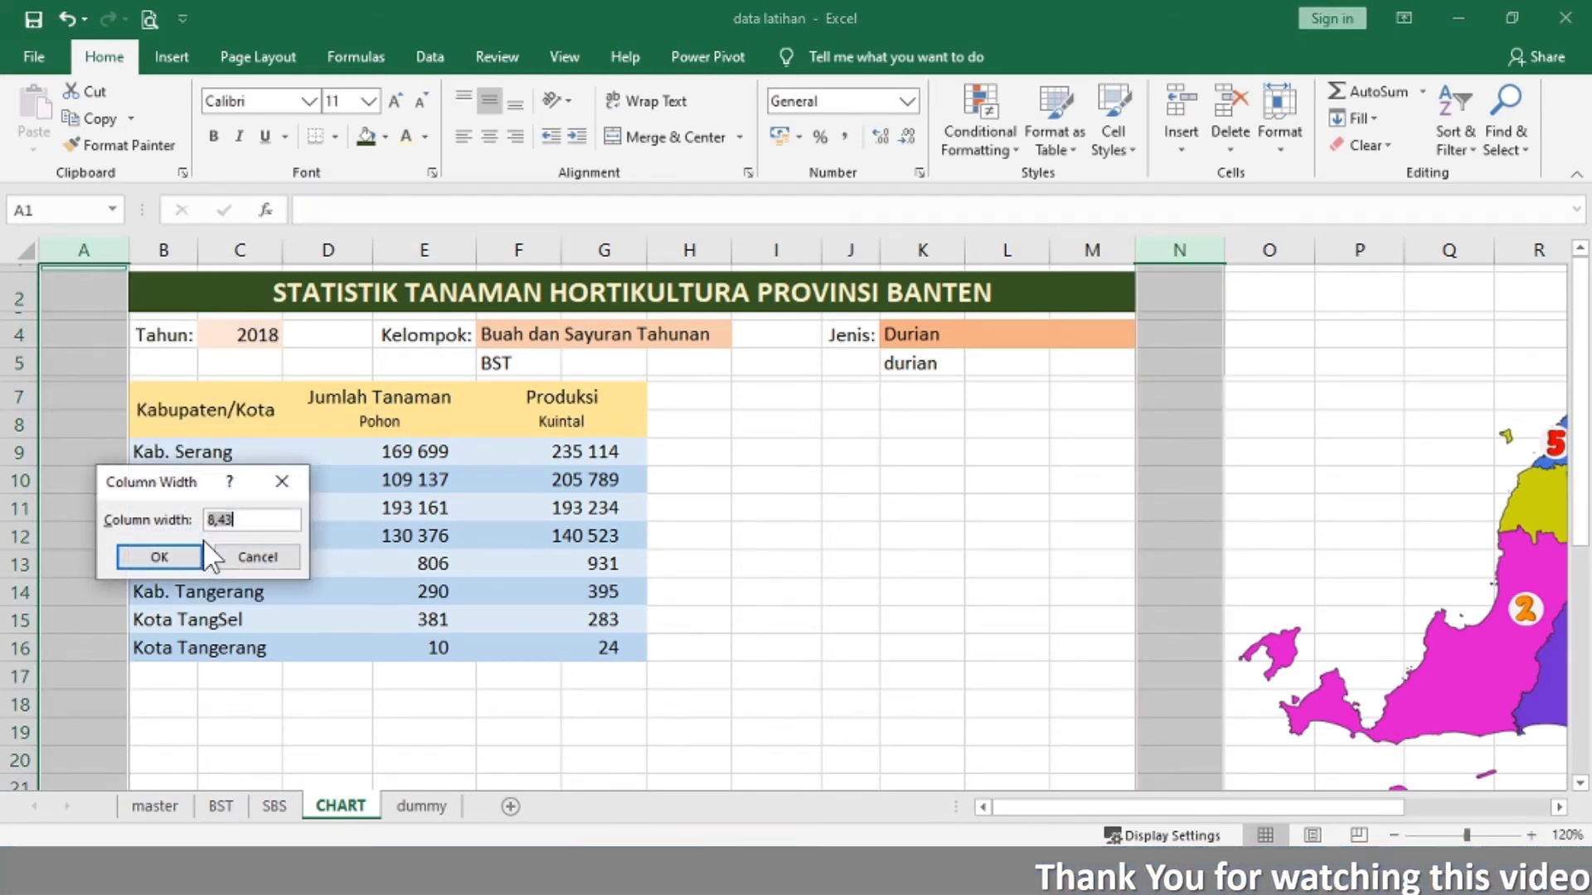
click(192, 556)
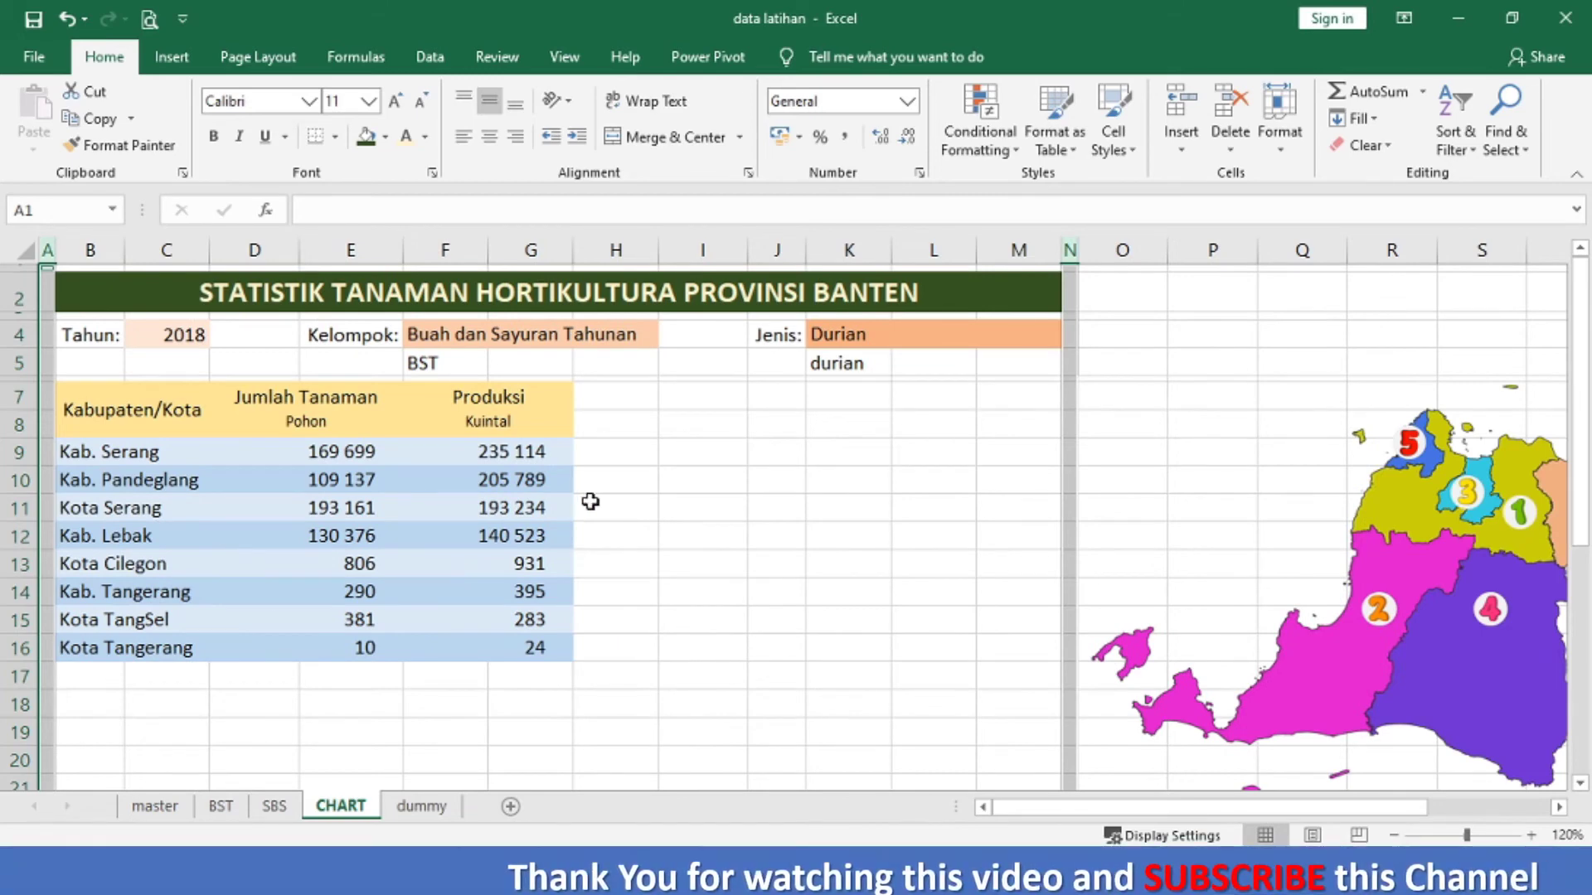
click(590, 502)
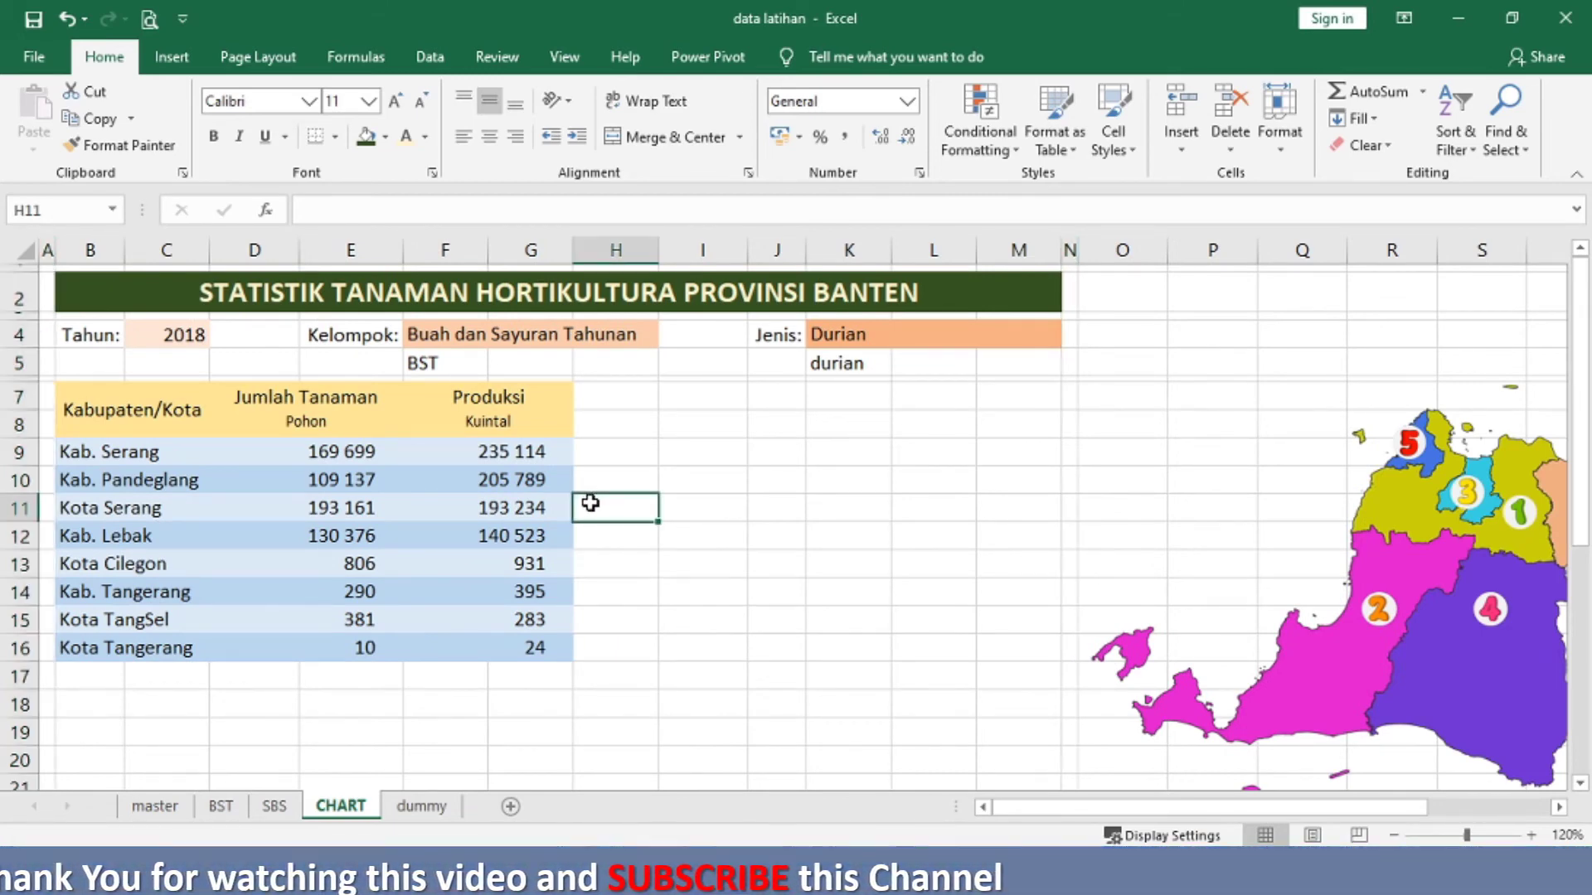
Step: Move the Banten bubble map chart from beside the dashboard so that its upper-left corner starts at cell D7
click(1580, 783)
click(1580, 782)
click(1581, 783)
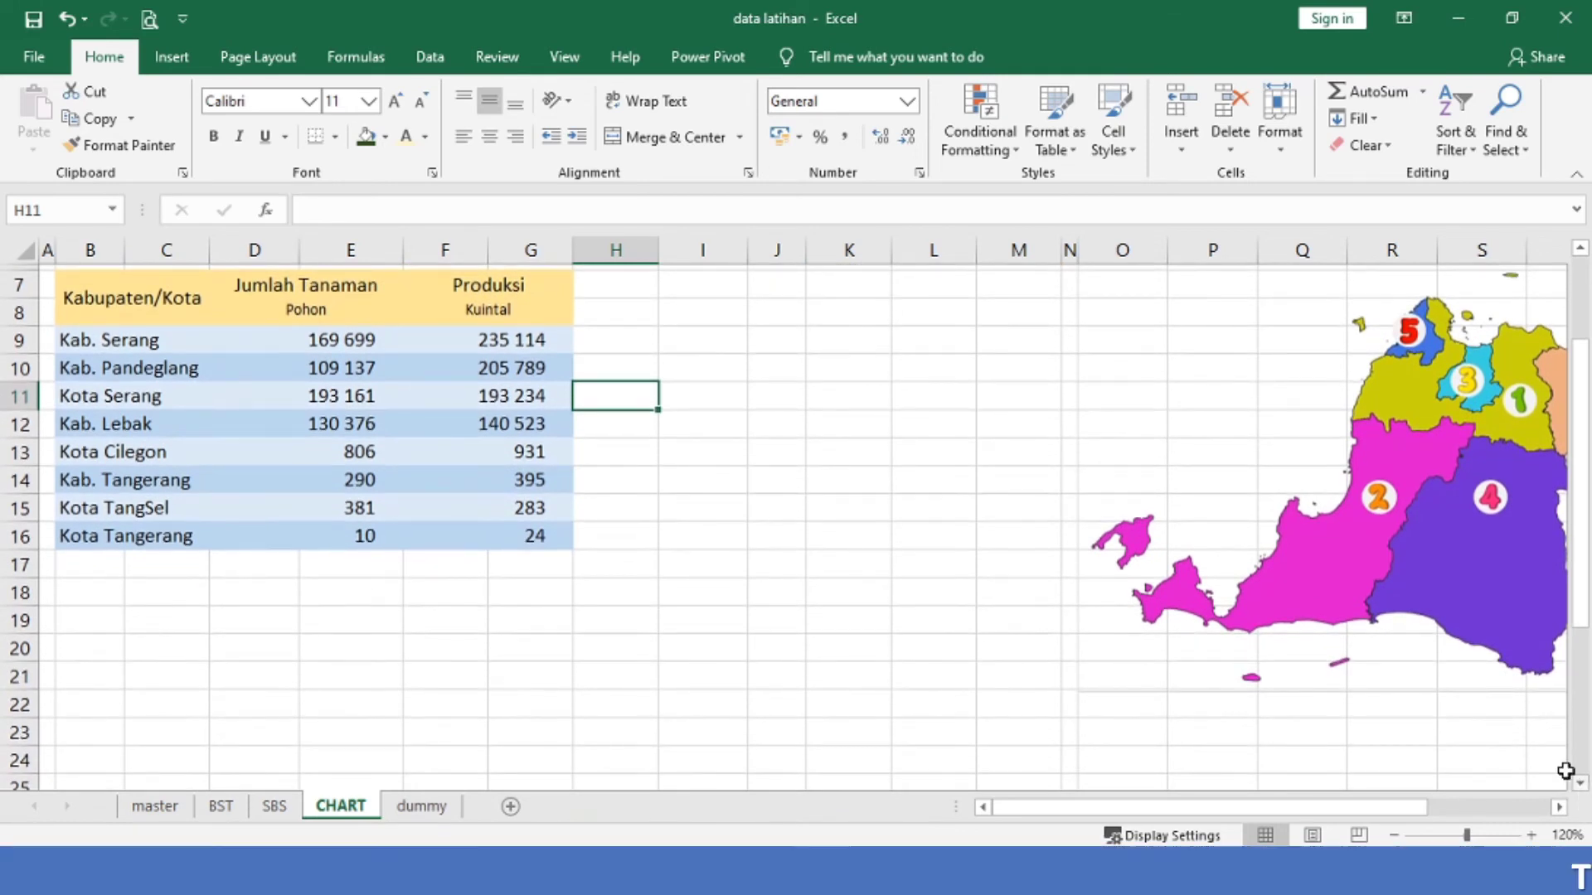
click(1079, 431)
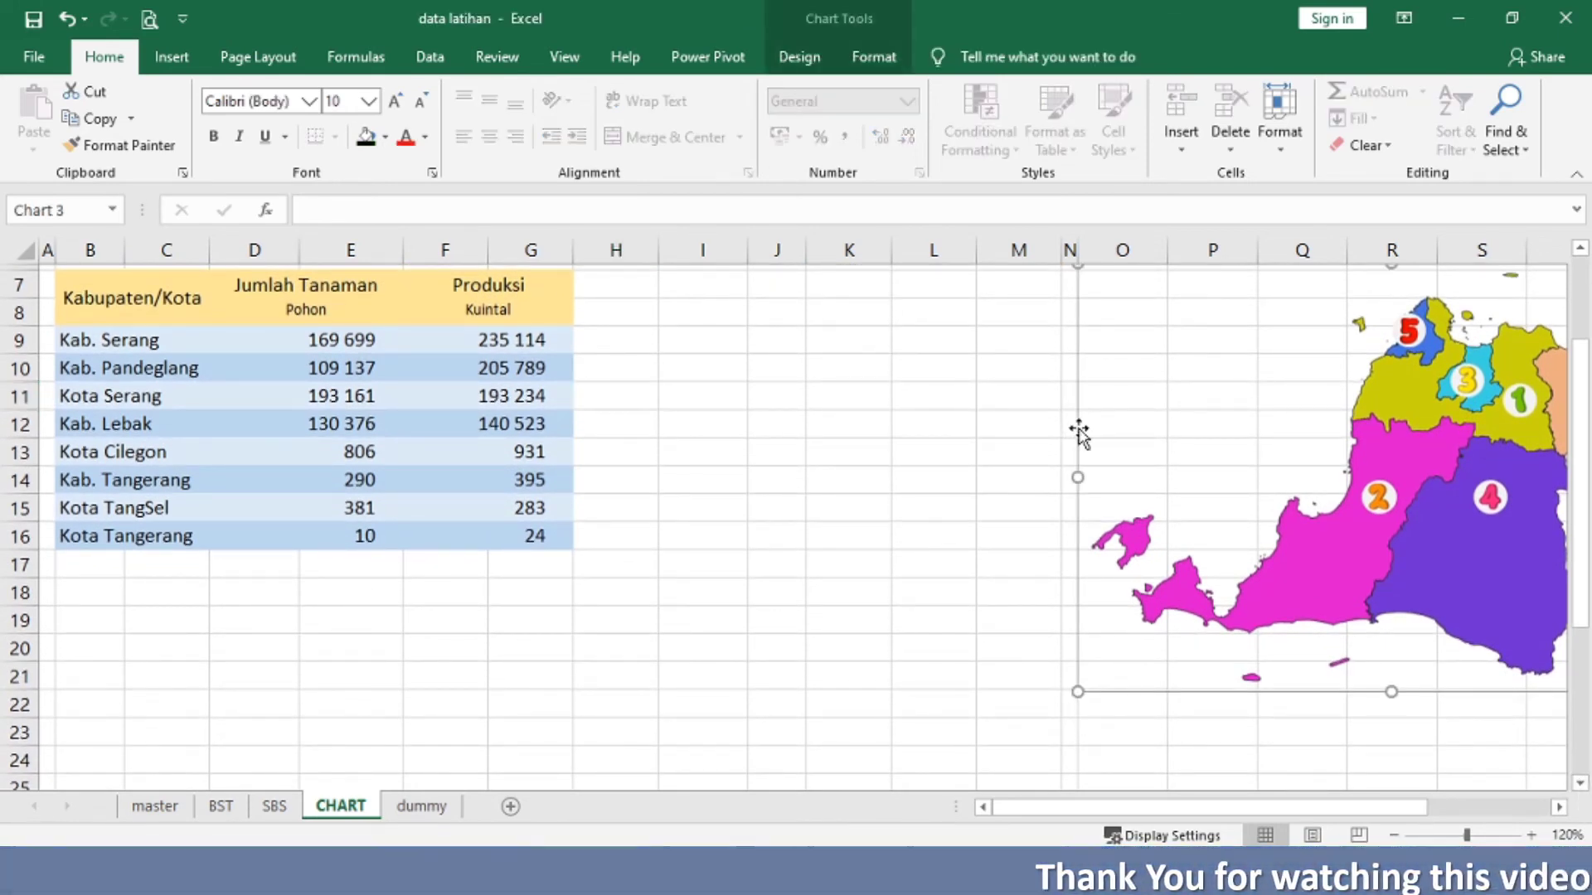
key(Delete)
key(Up)
key(Up)
key(Up)
key(Up)
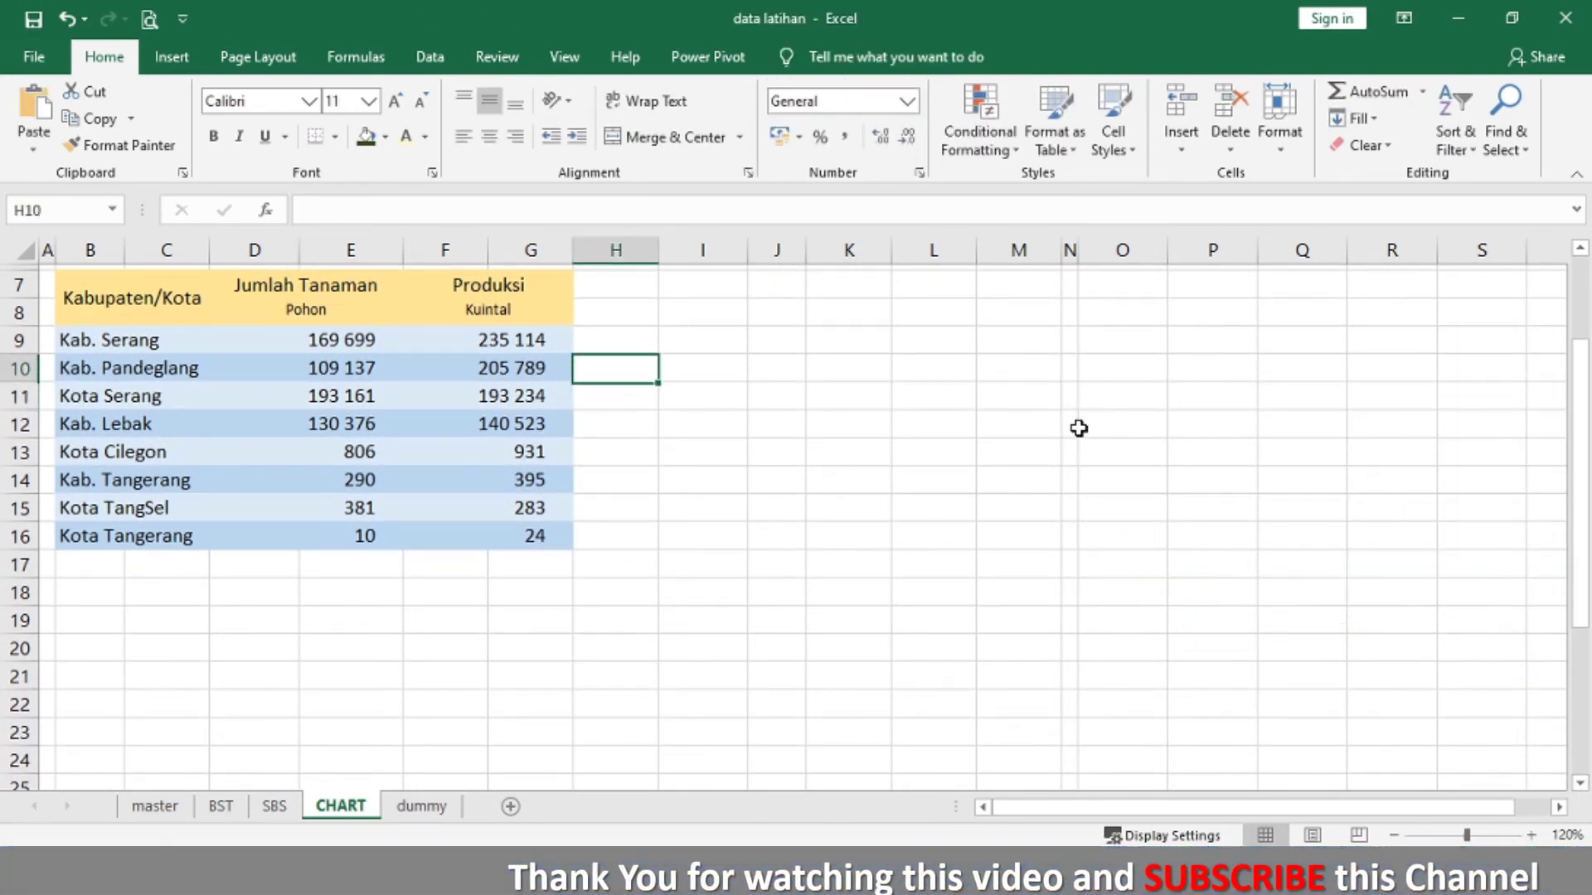
key(Left)
key(Left)
key(Left)
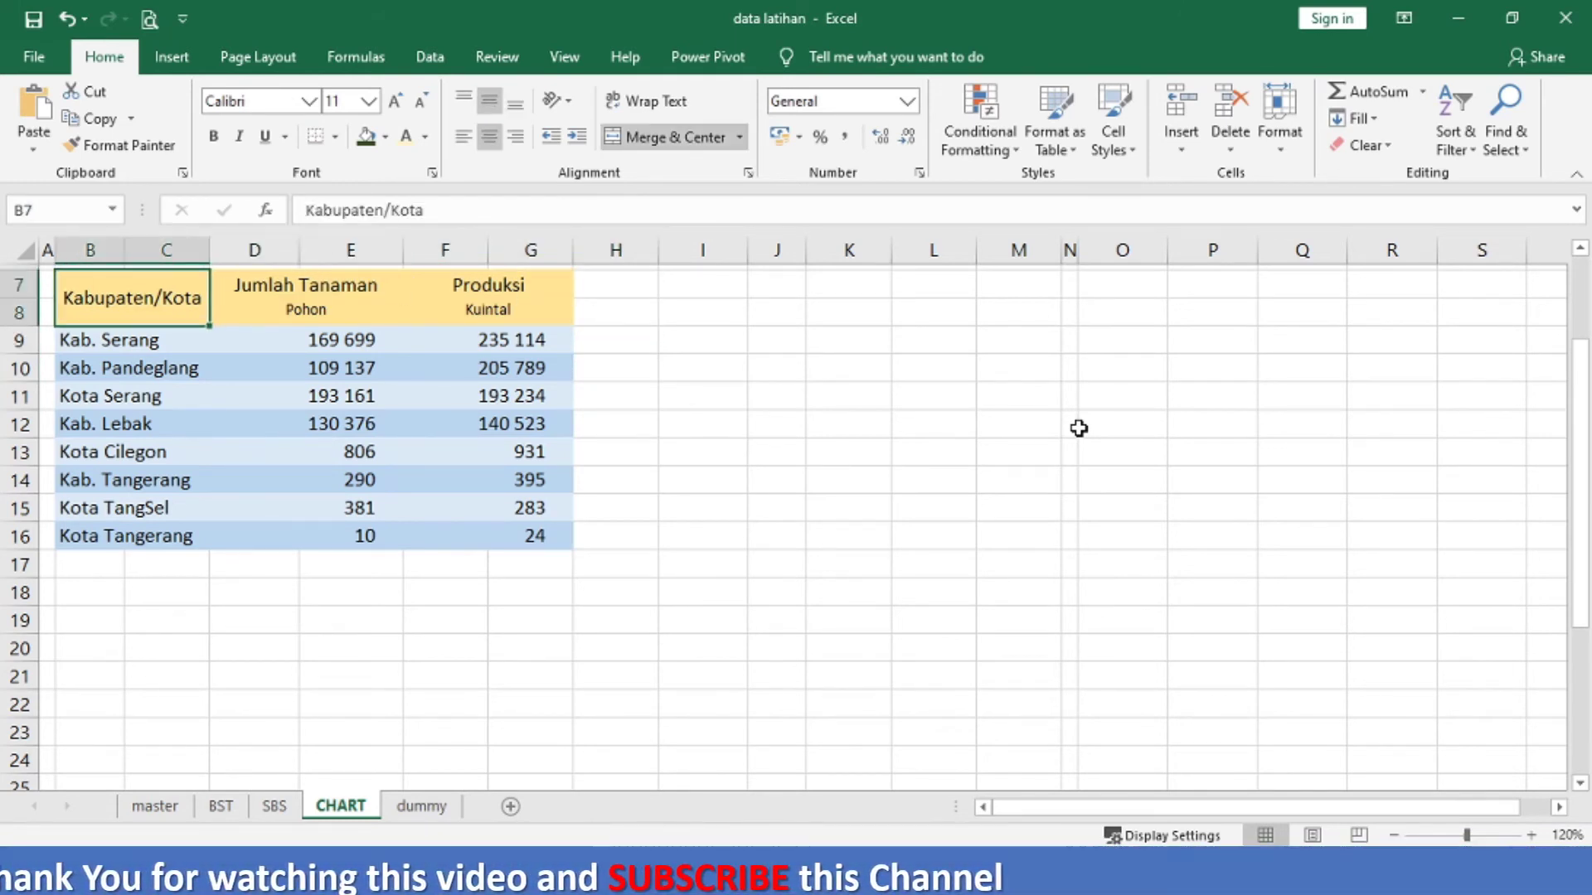
key(Right)
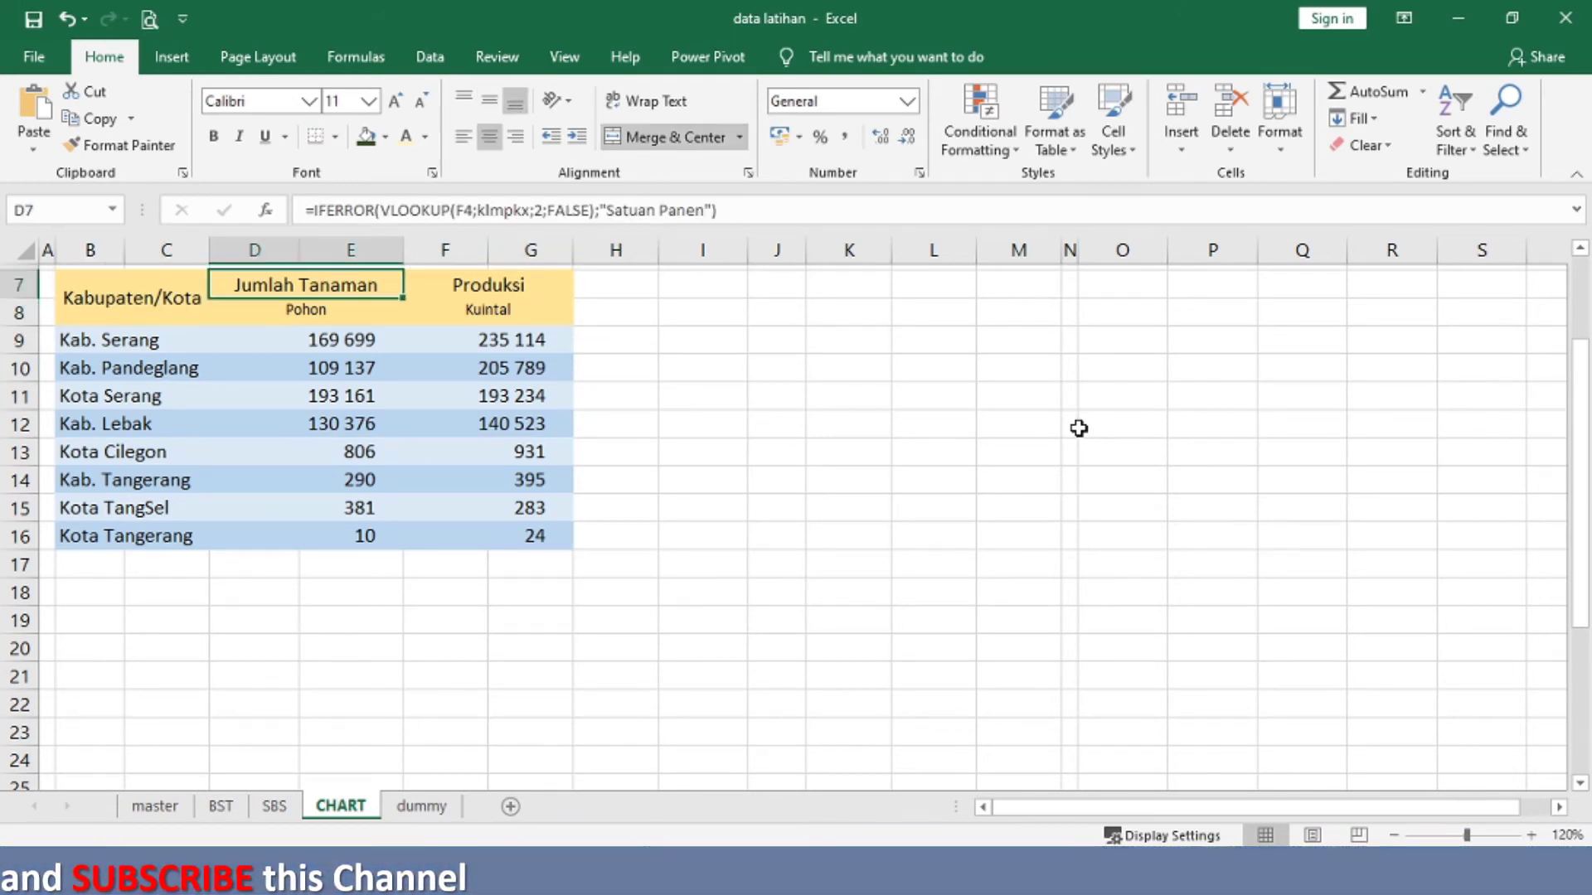
key(ctrl+v)
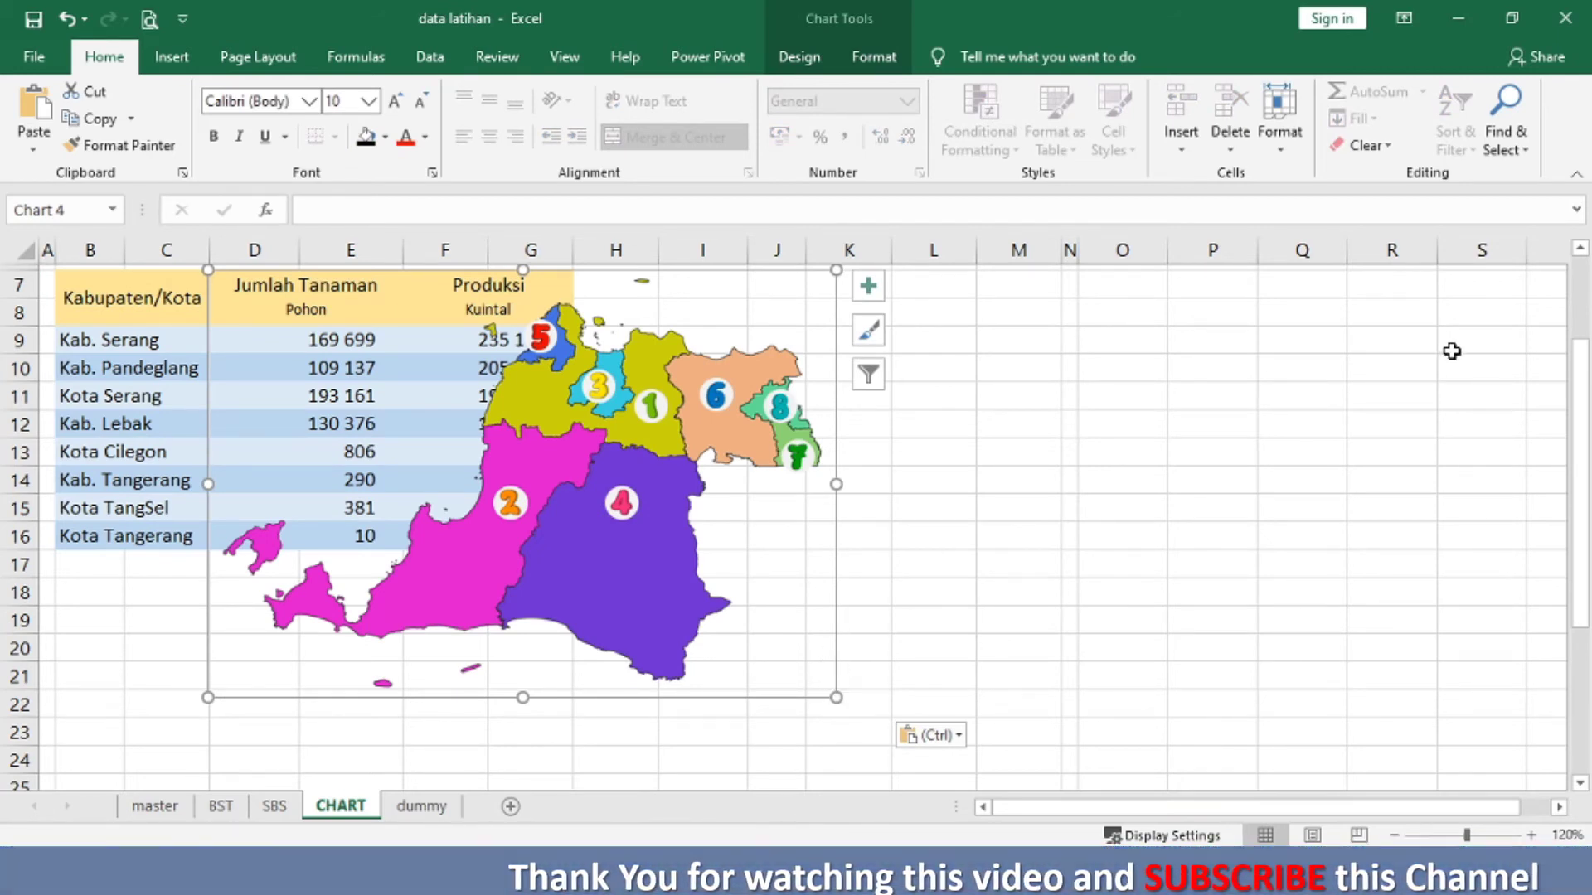
Step: Enlarge the map chart to about 9,06 cm high and 13,27 cm wide, undoing the resizes that do not fit
drag(835, 697, 249, 249)
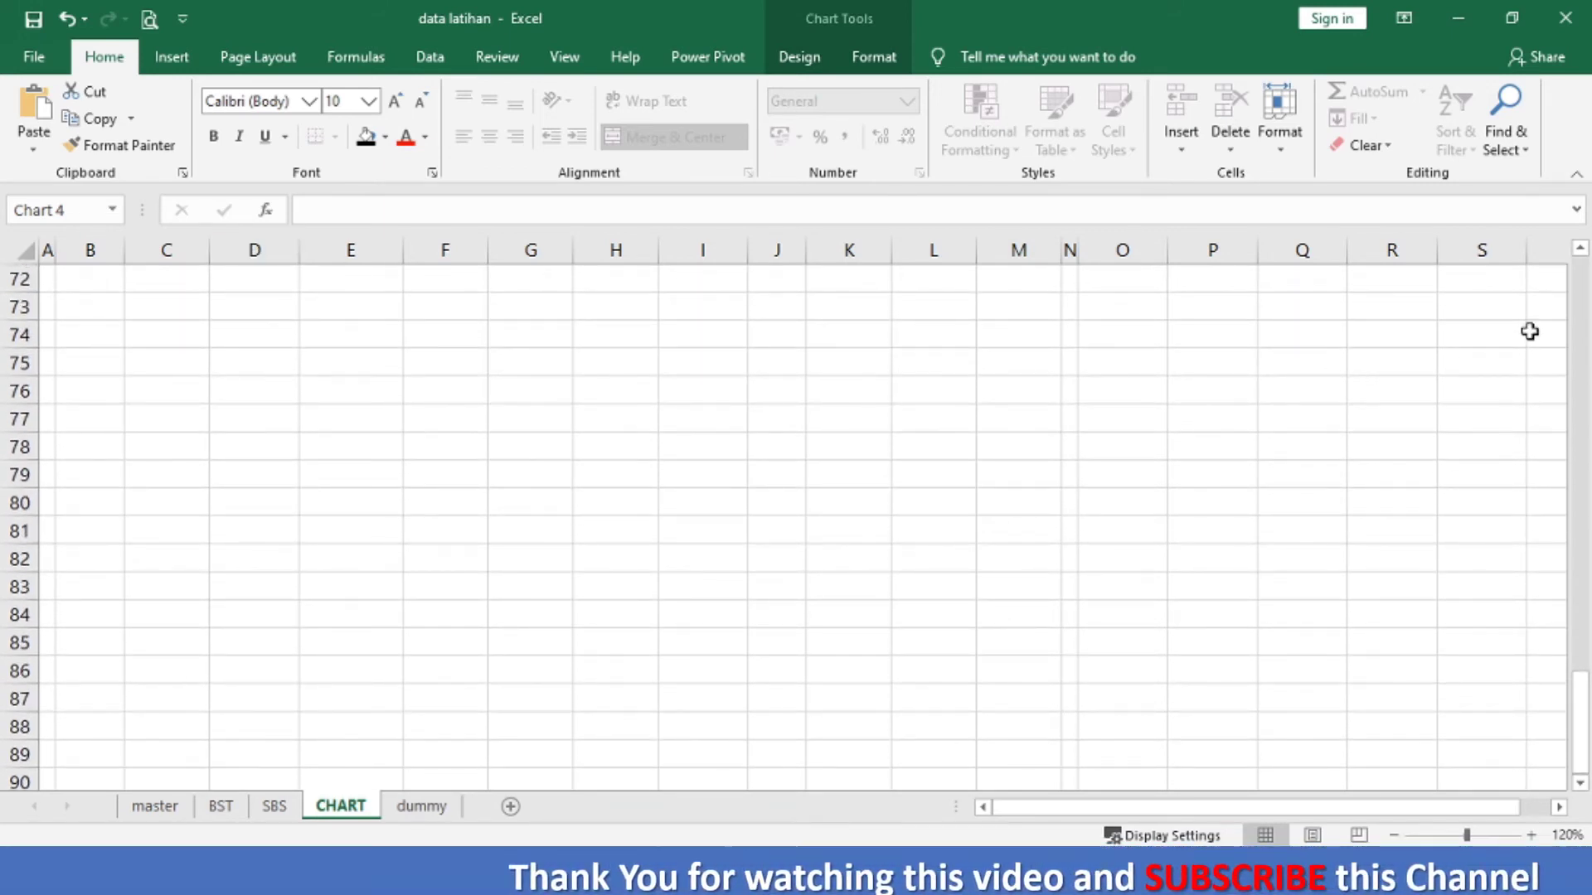
key(ctrl+z)
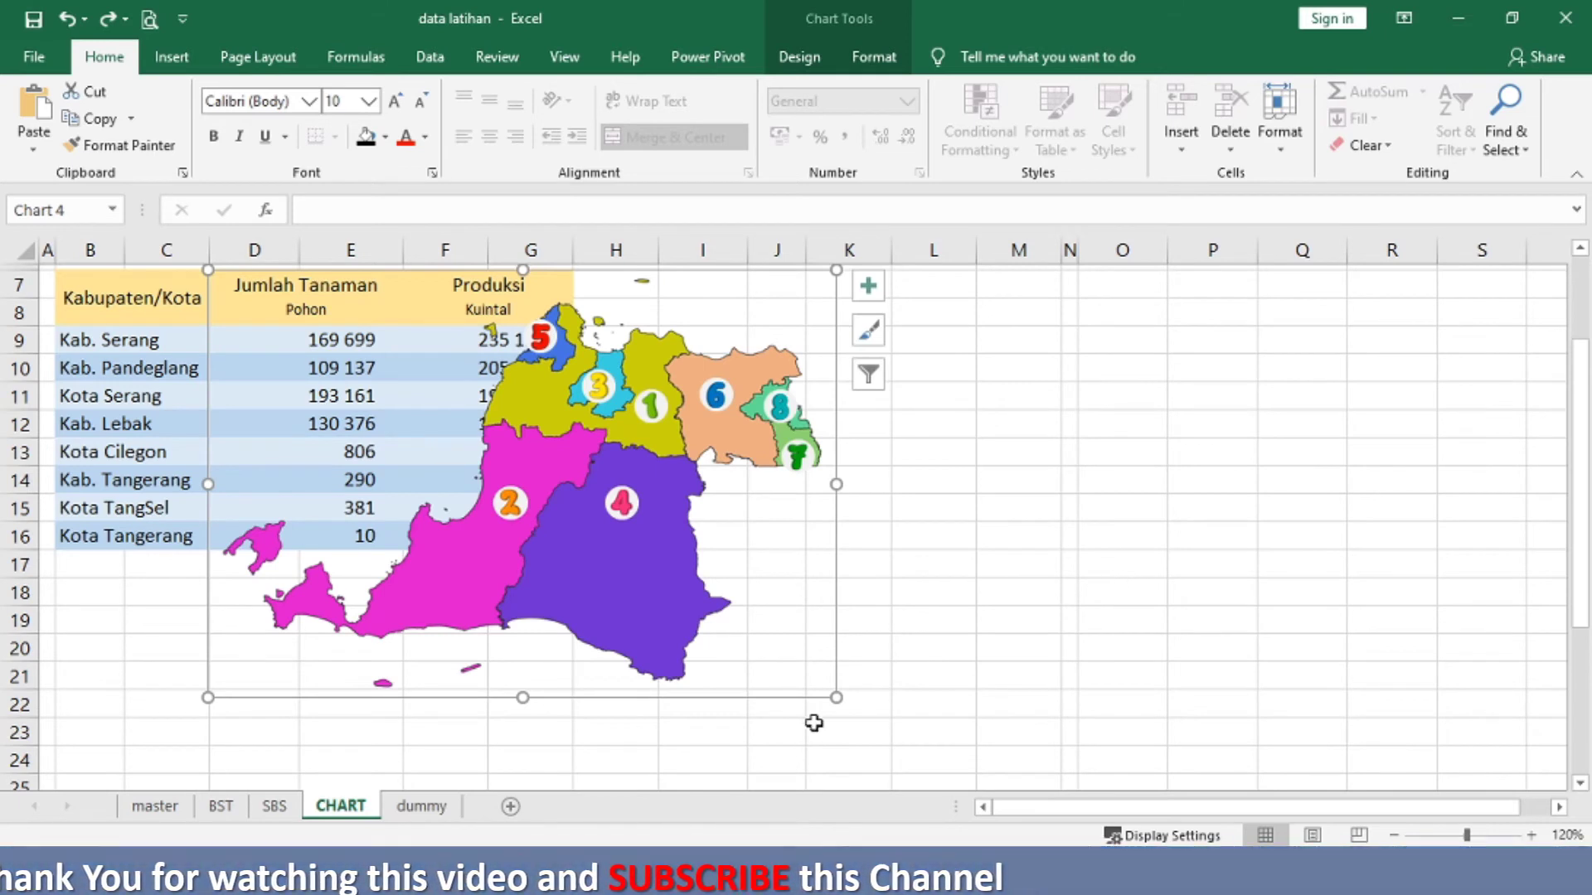
drag(839, 698, 910, 748)
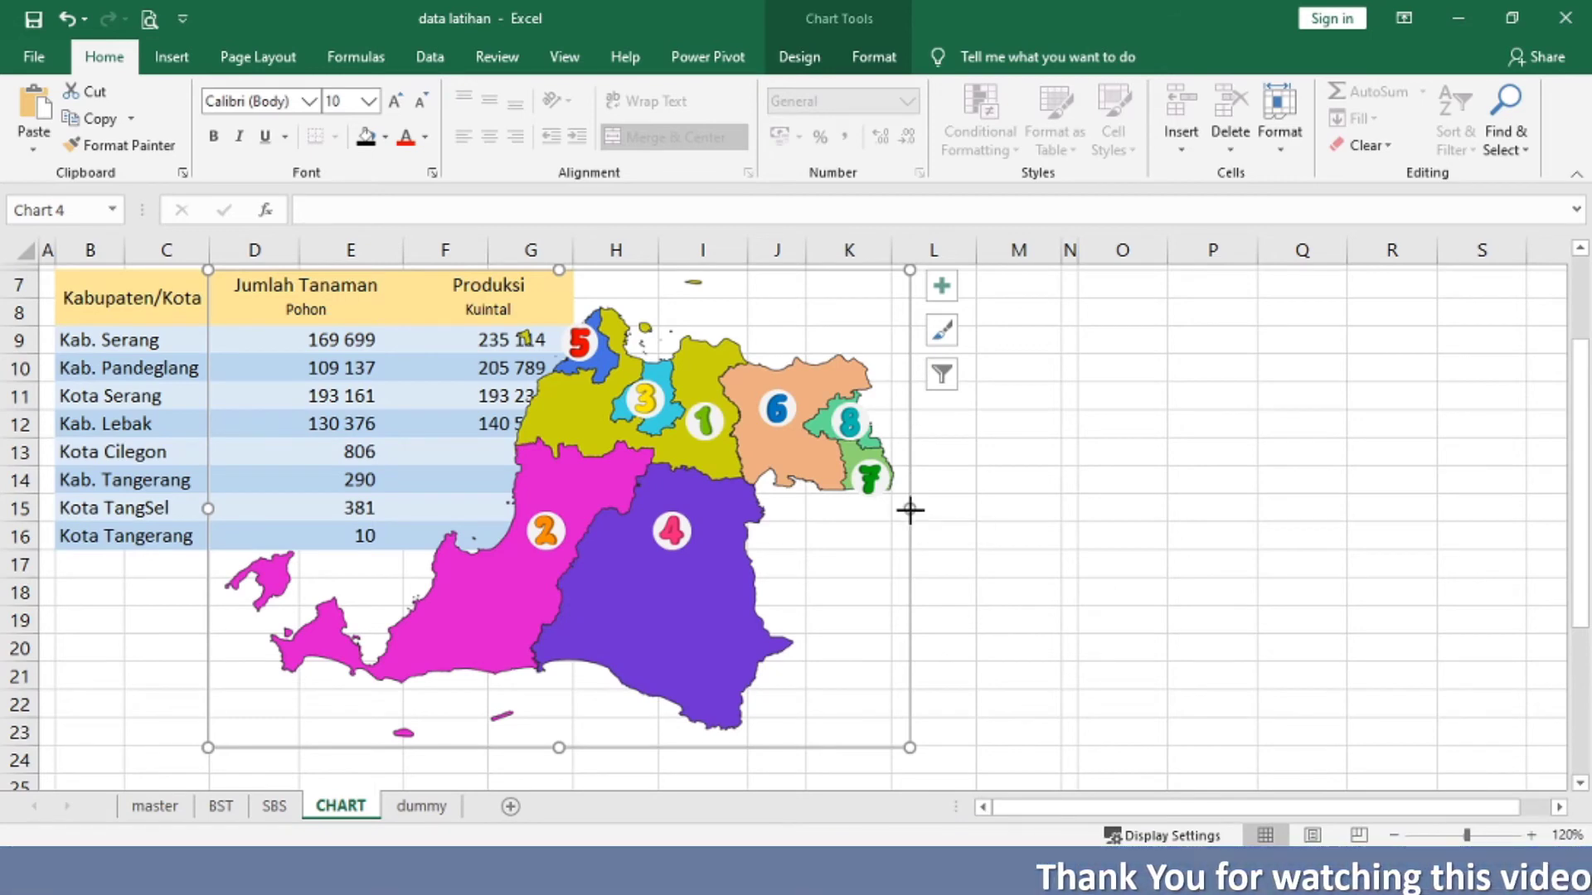
drag(911, 508, 963, 519)
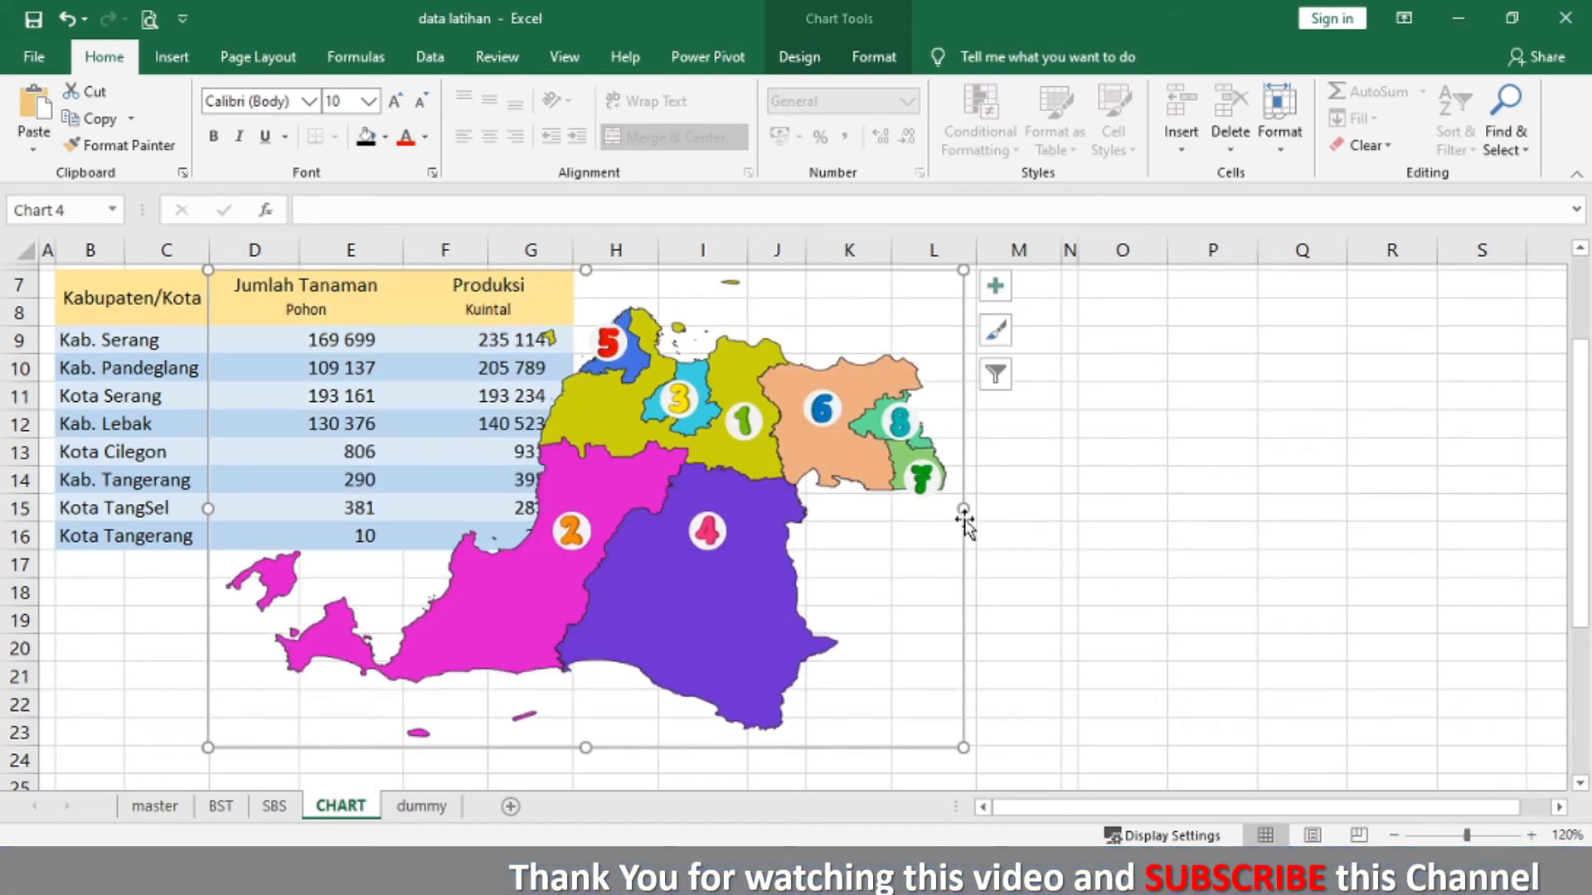
key(ctrl+z)
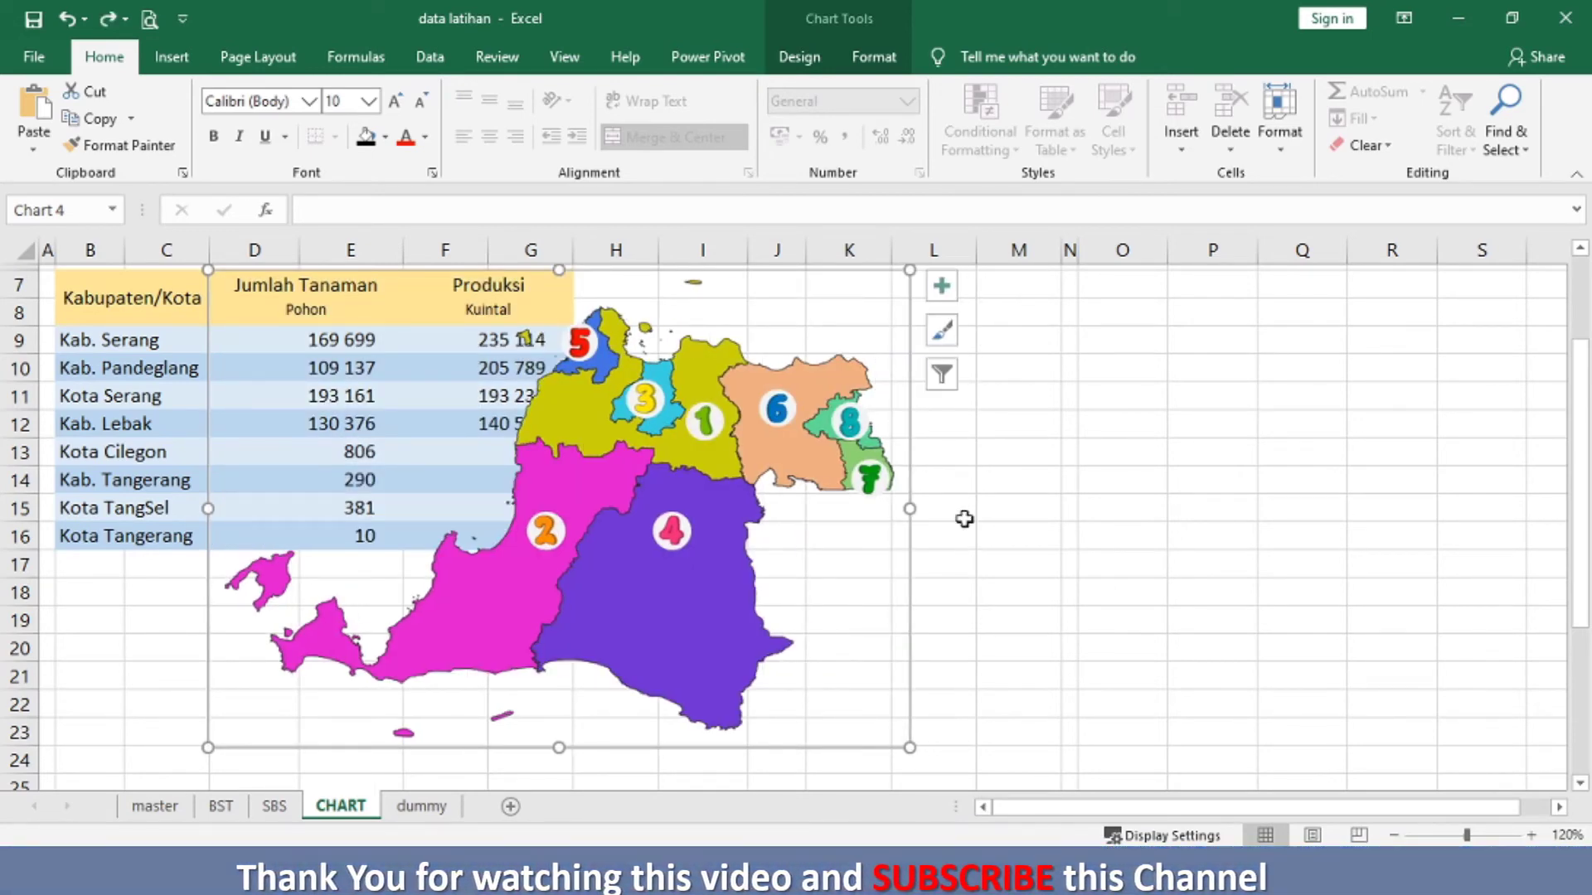
Step: Check the map chart's size settings, including its scale and aspect ratio lock
click(886, 47)
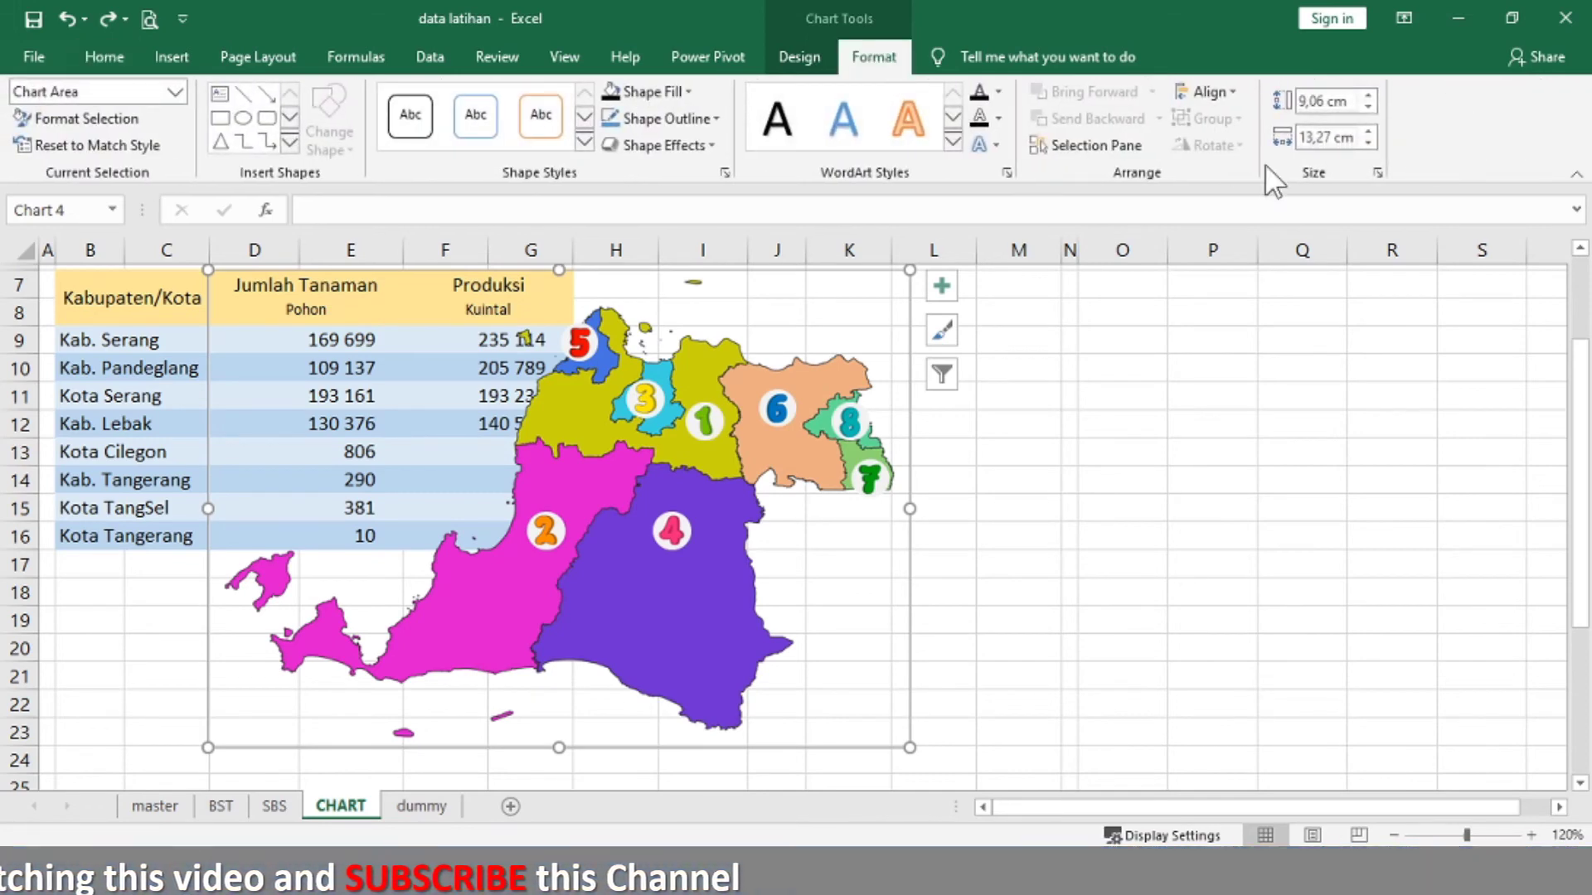
click(1378, 172)
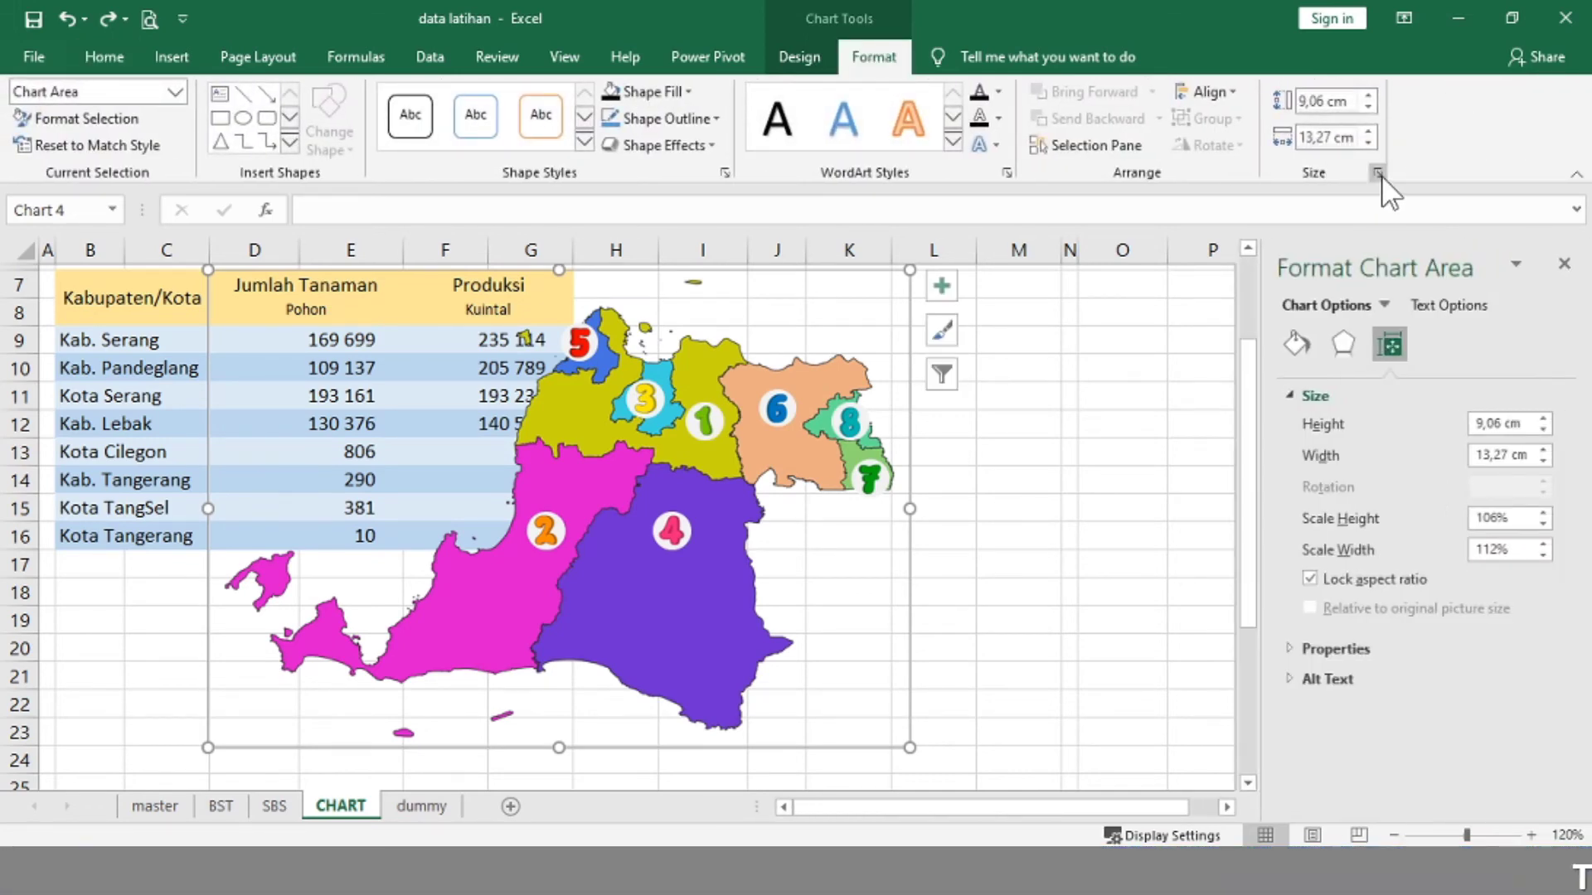
click(1115, 479)
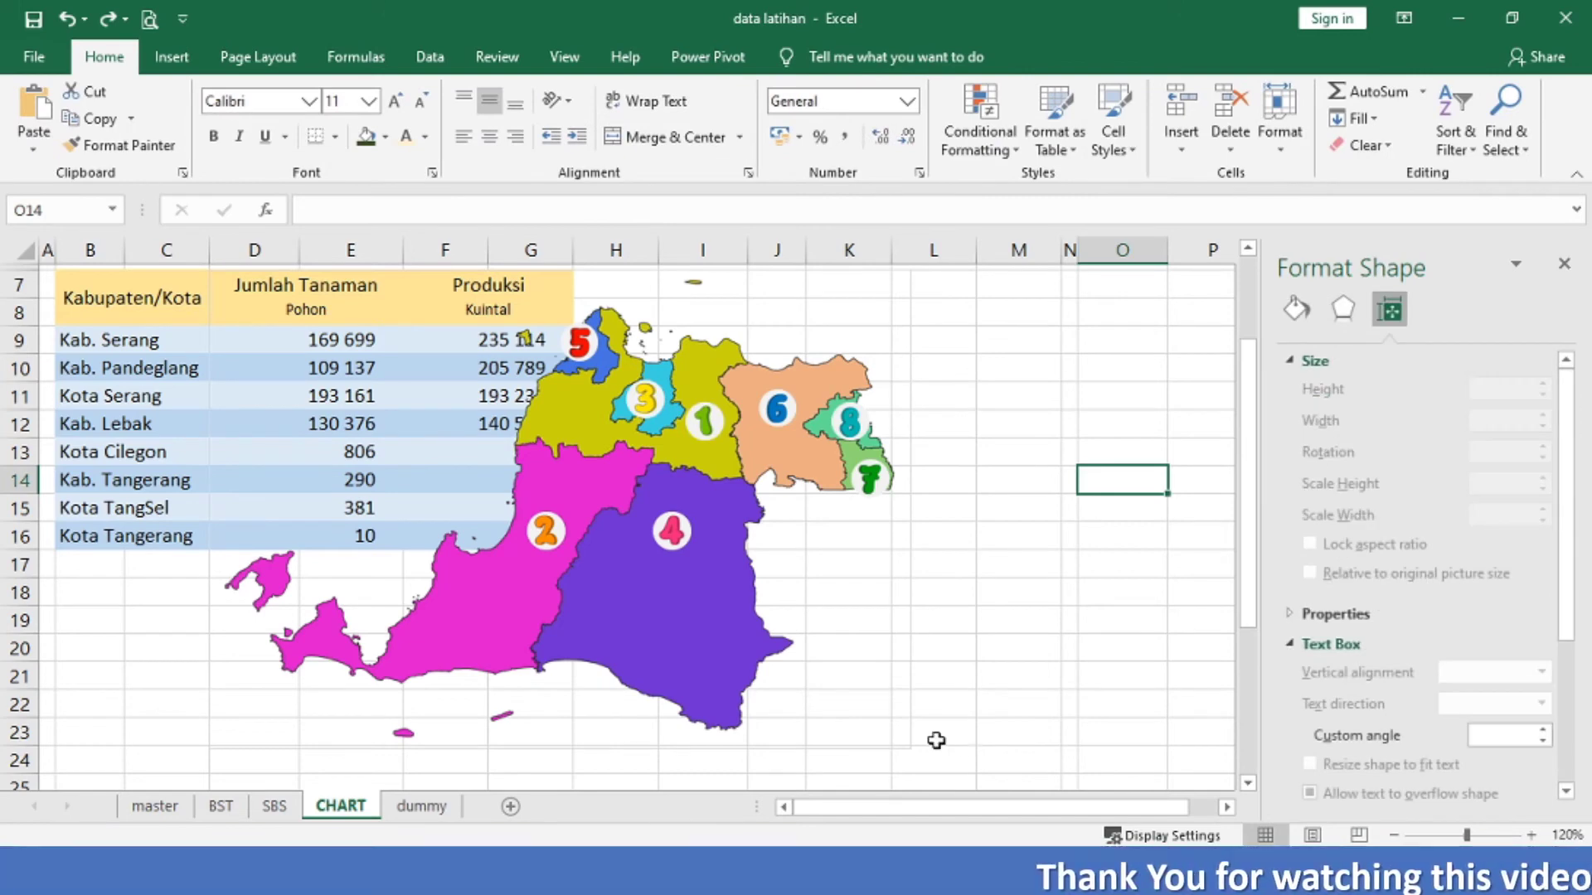
click(910, 731)
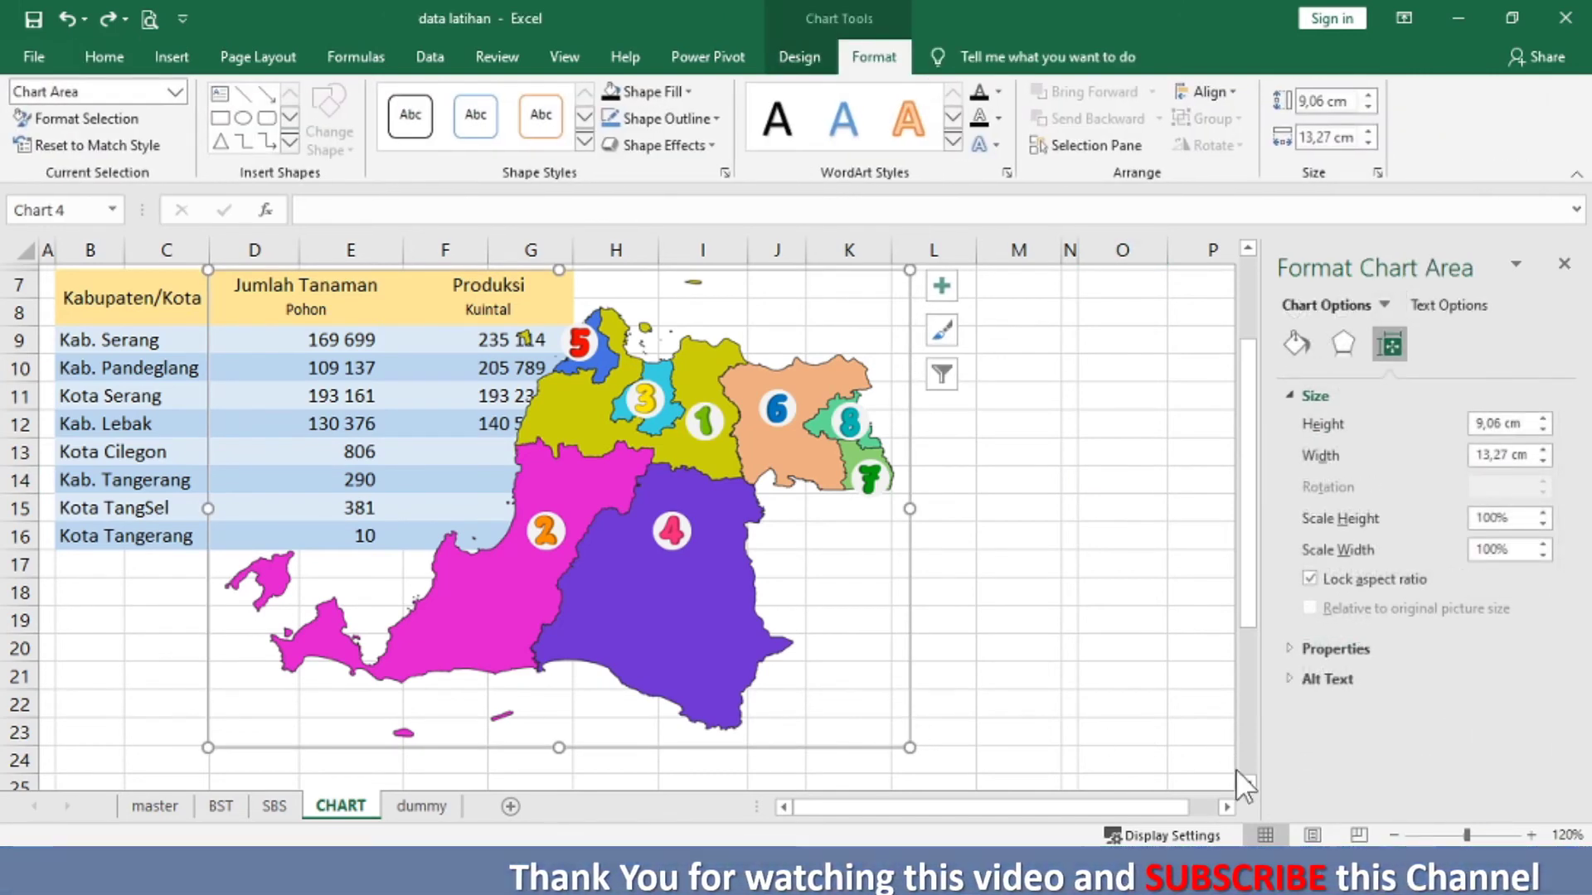
click(1247, 780)
click(1247, 779)
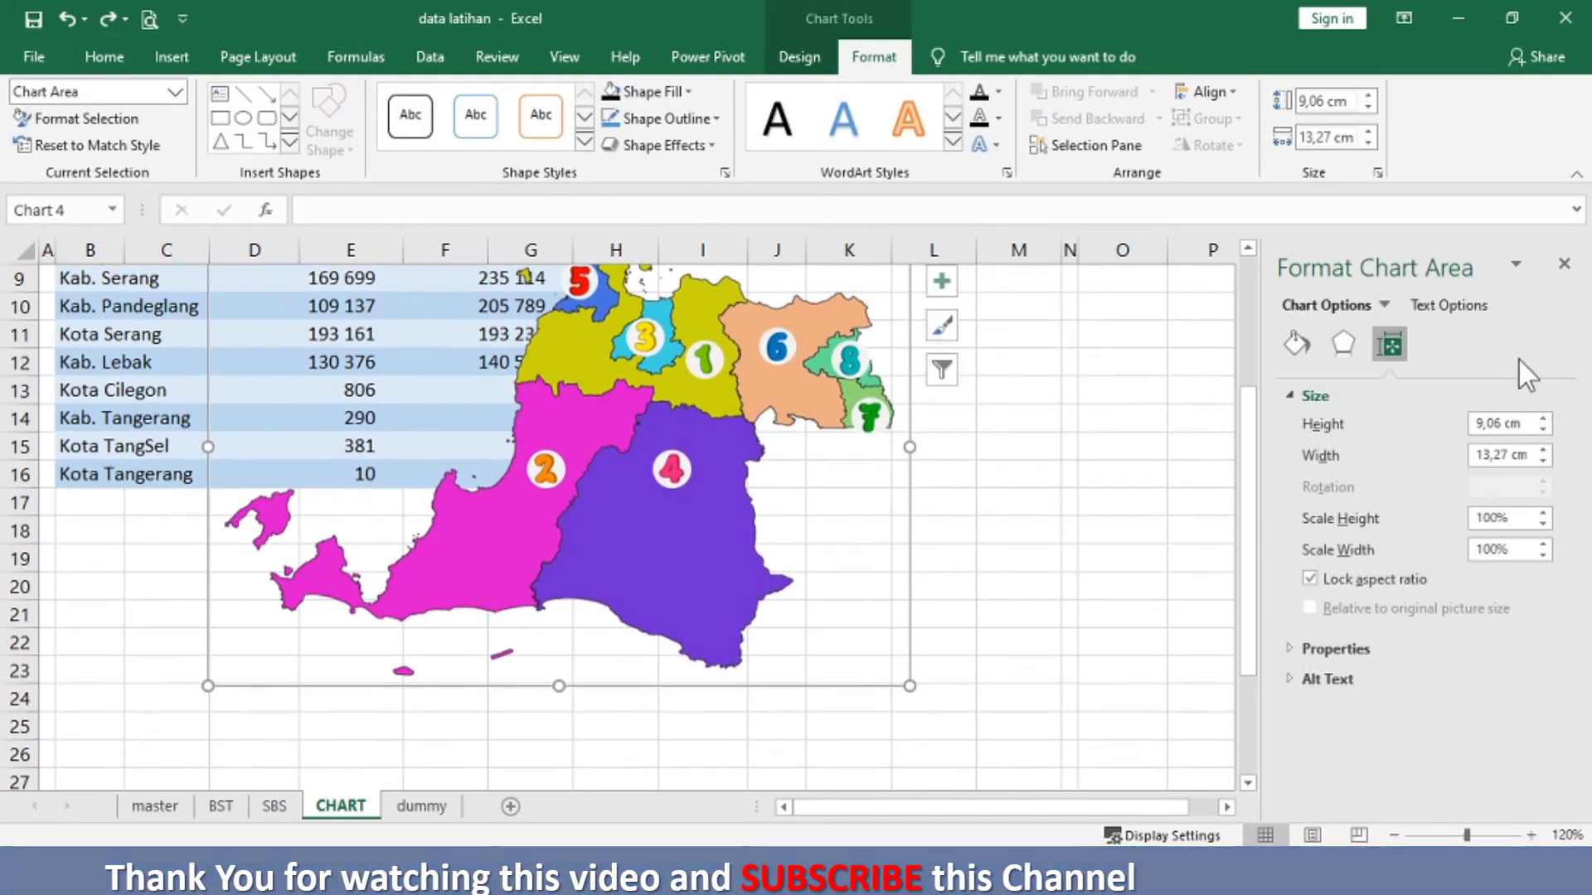
click(1565, 265)
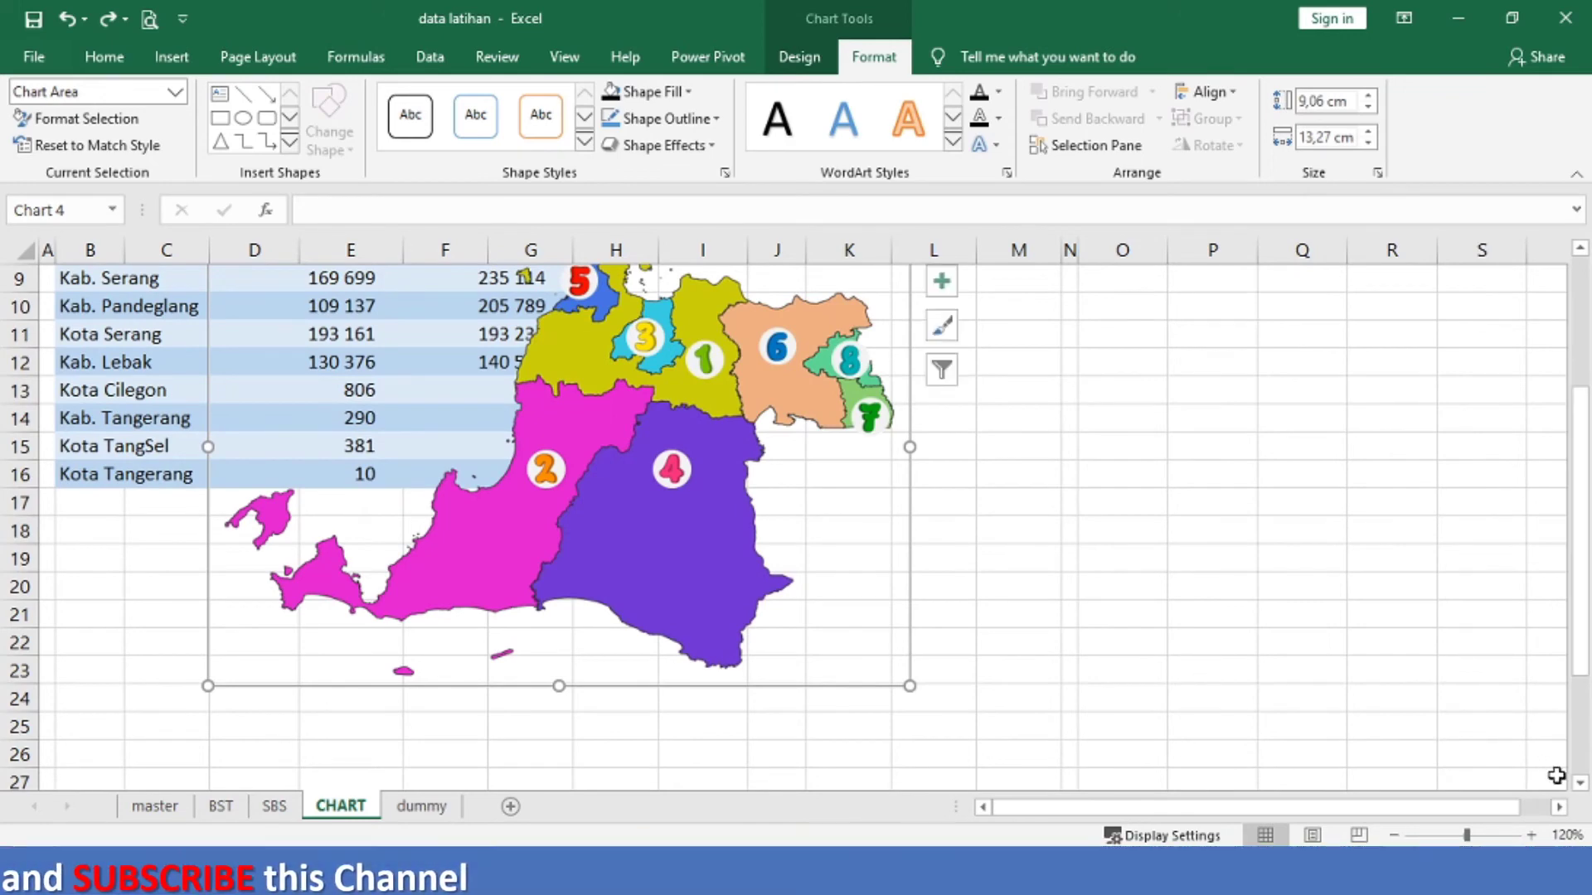
Step: Enlarge the map chart to about 11 cm high and 16,11 cm wide, reaching the end of column M and row 27
click(1579, 783)
click(1579, 783)
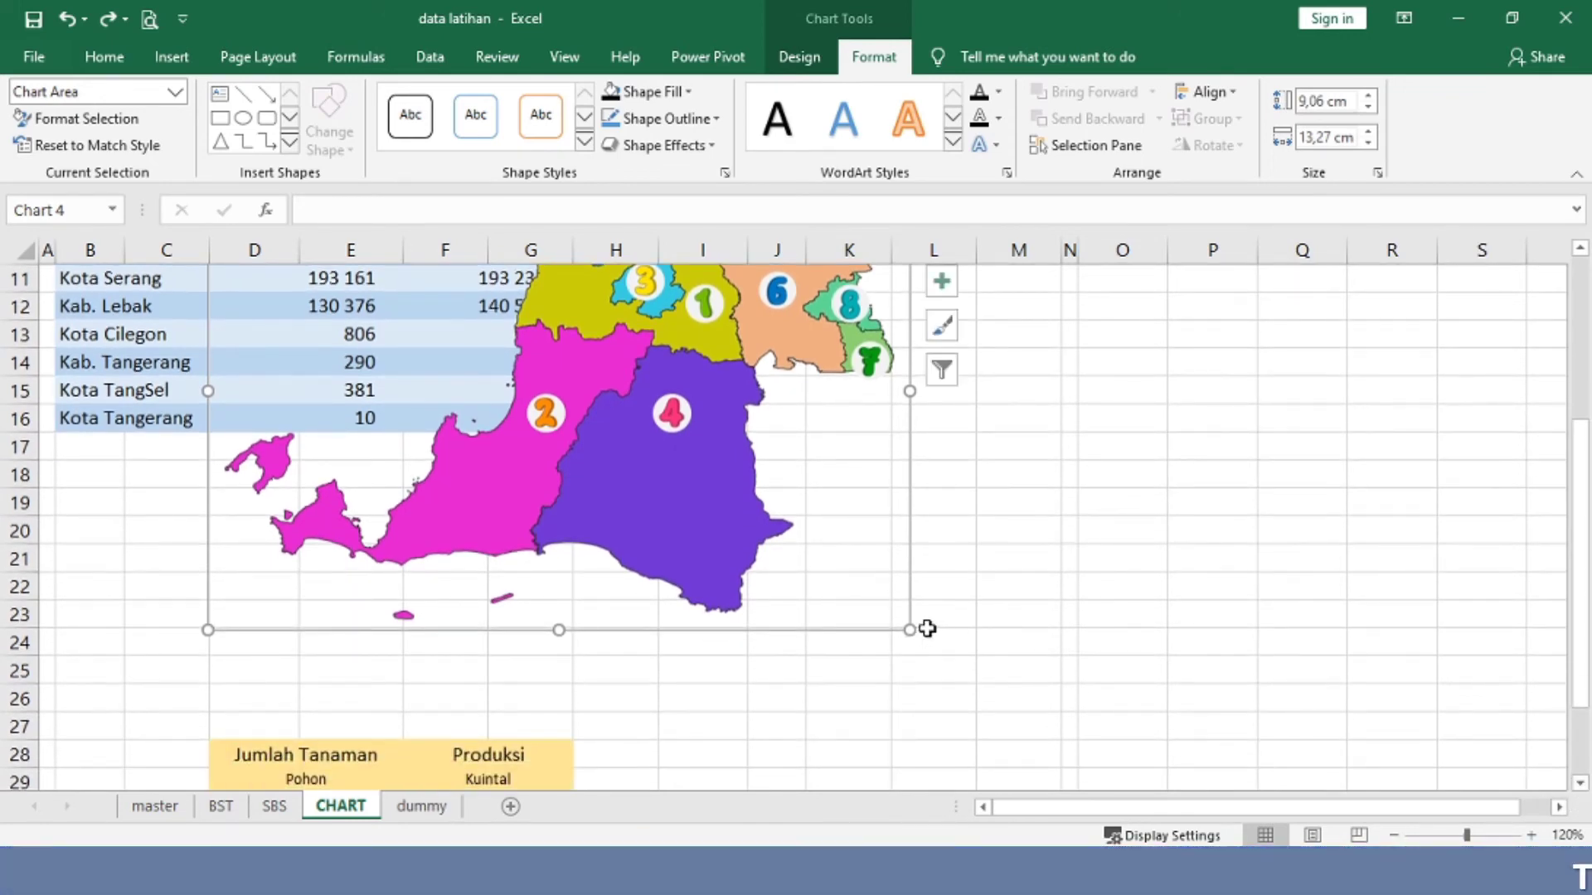
drag(909, 630, 984, 733)
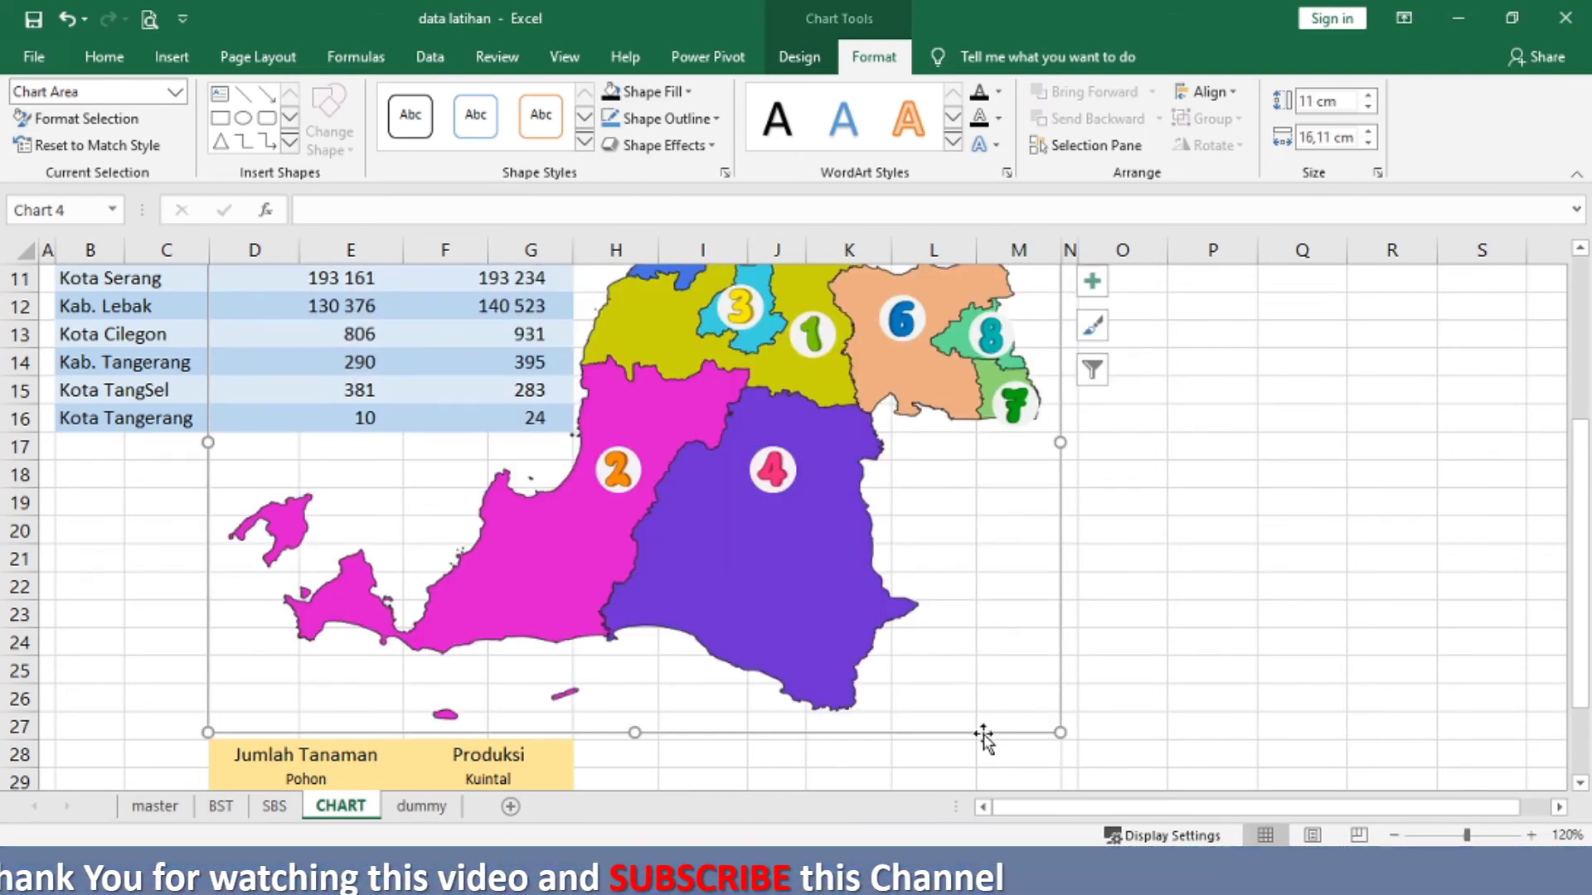
scroll(1584, 315, up, 3)
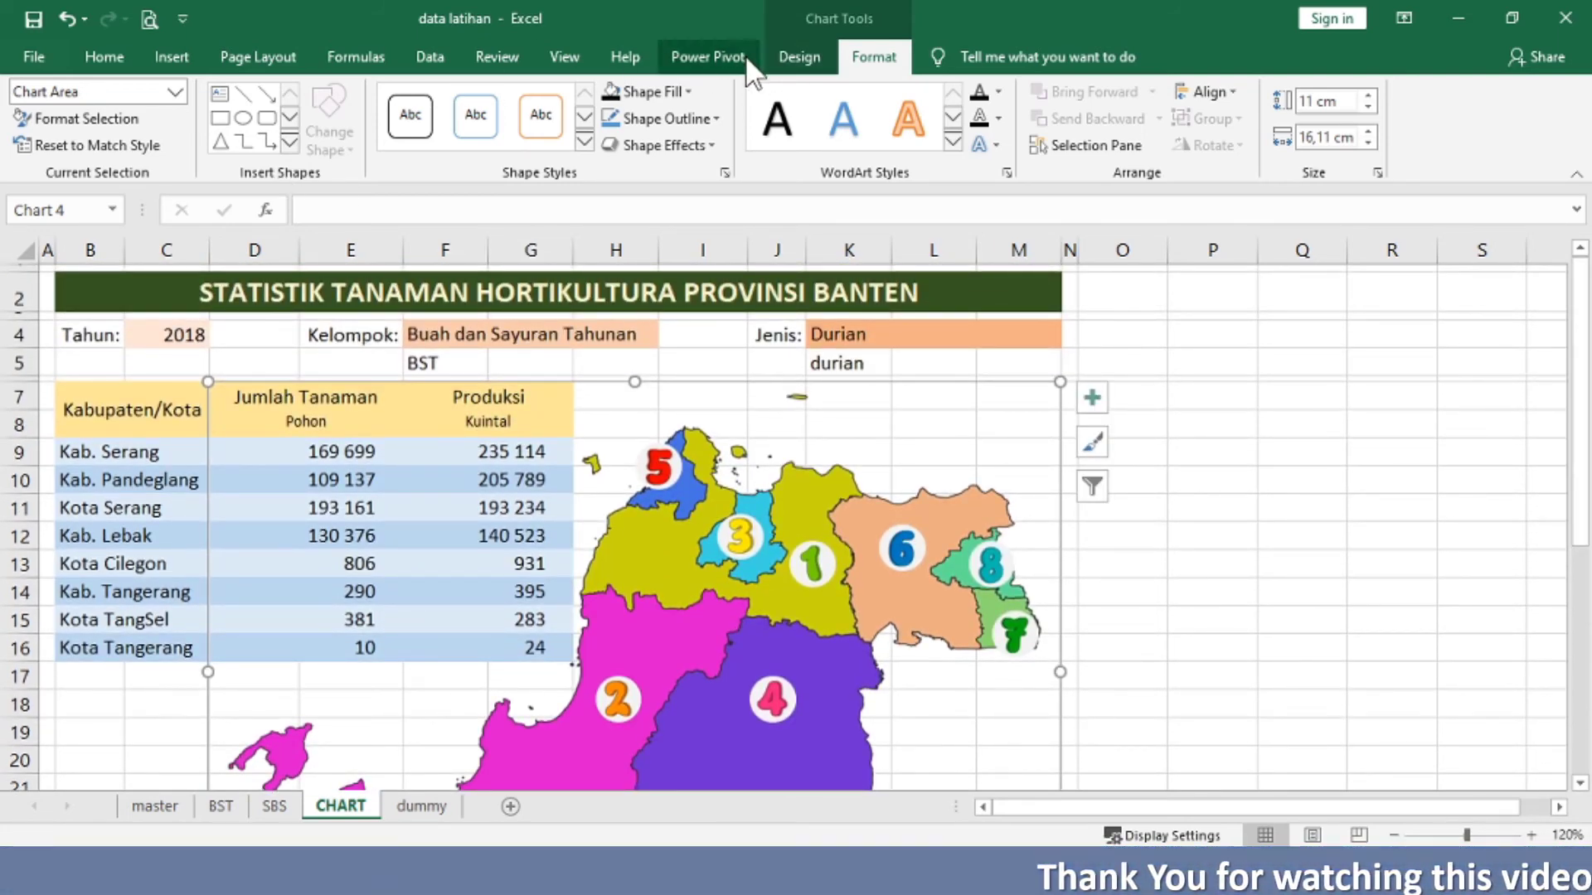
Step: Remove the outline from the map chart's chart area
click(197, 706)
click(209, 715)
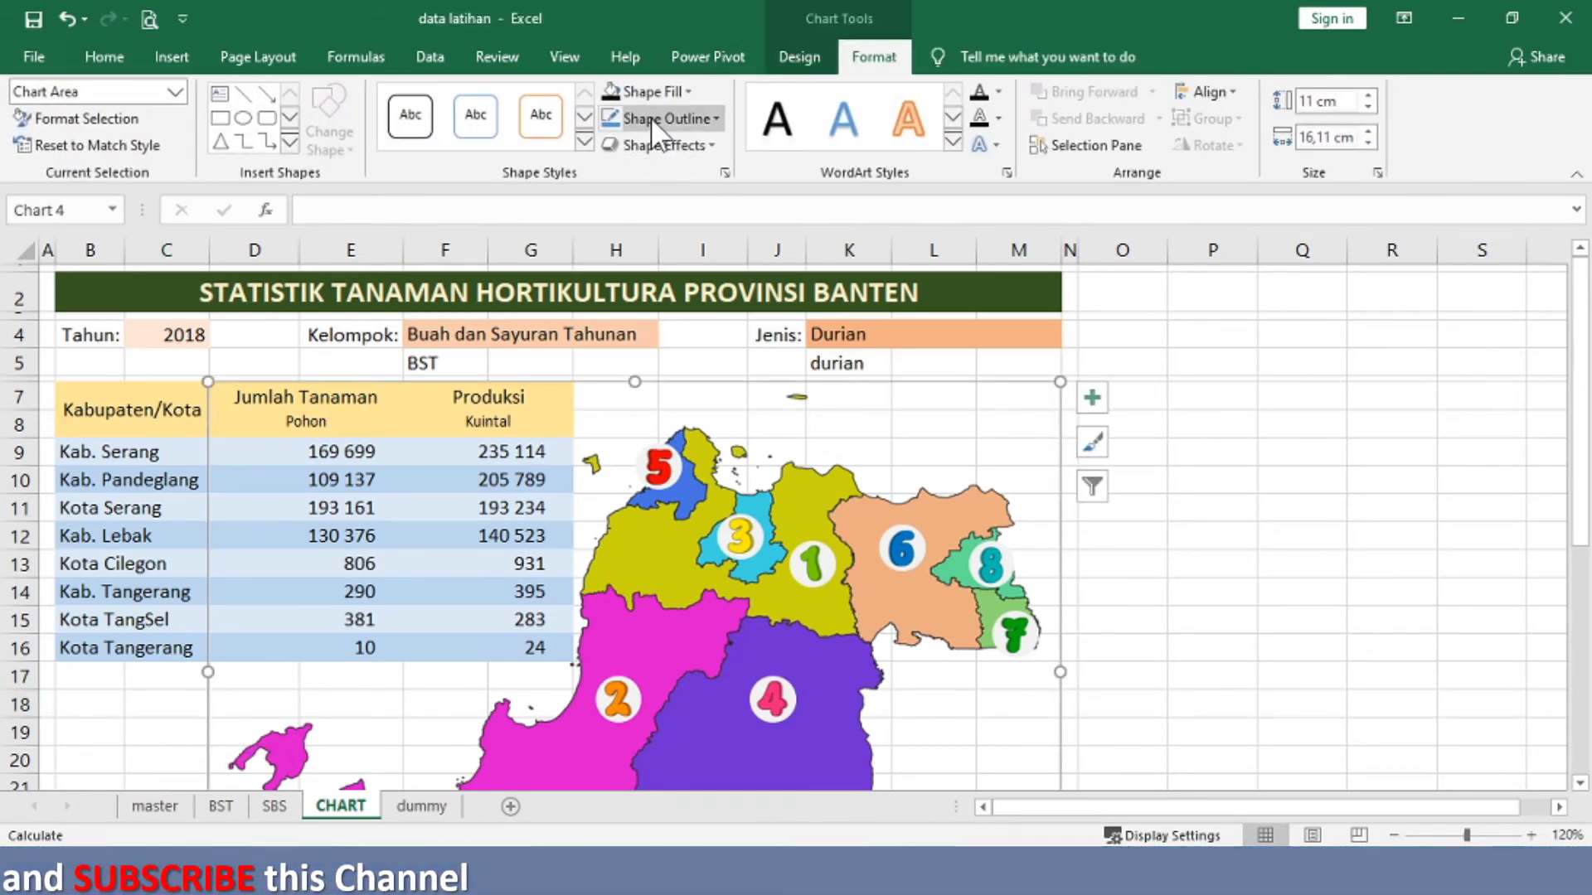
click(651, 118)
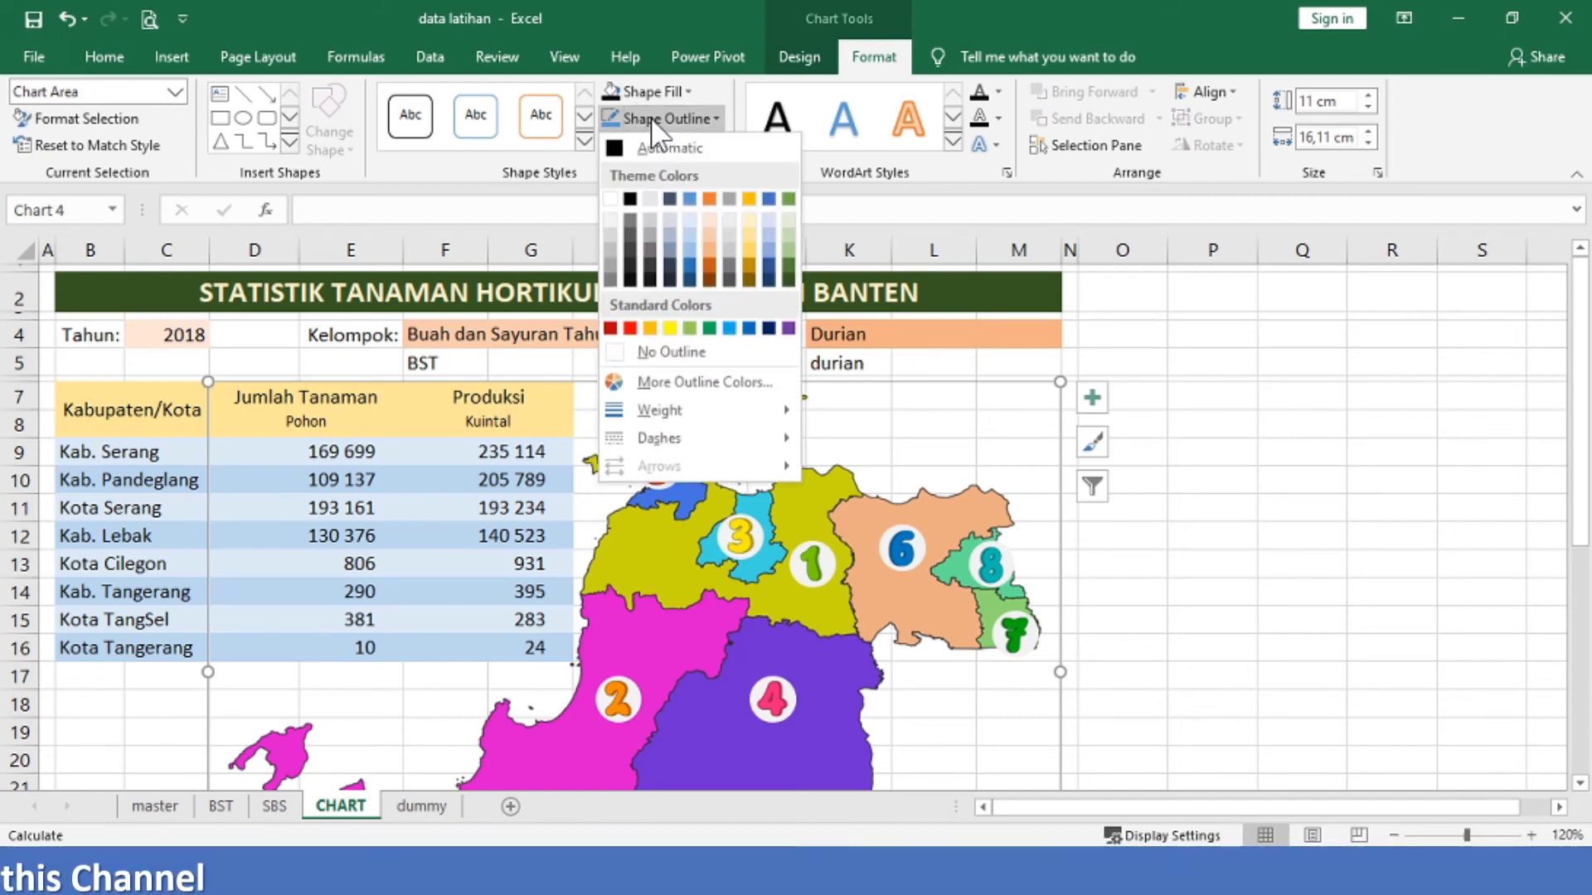
click(650, 348)
click(1187, 509)
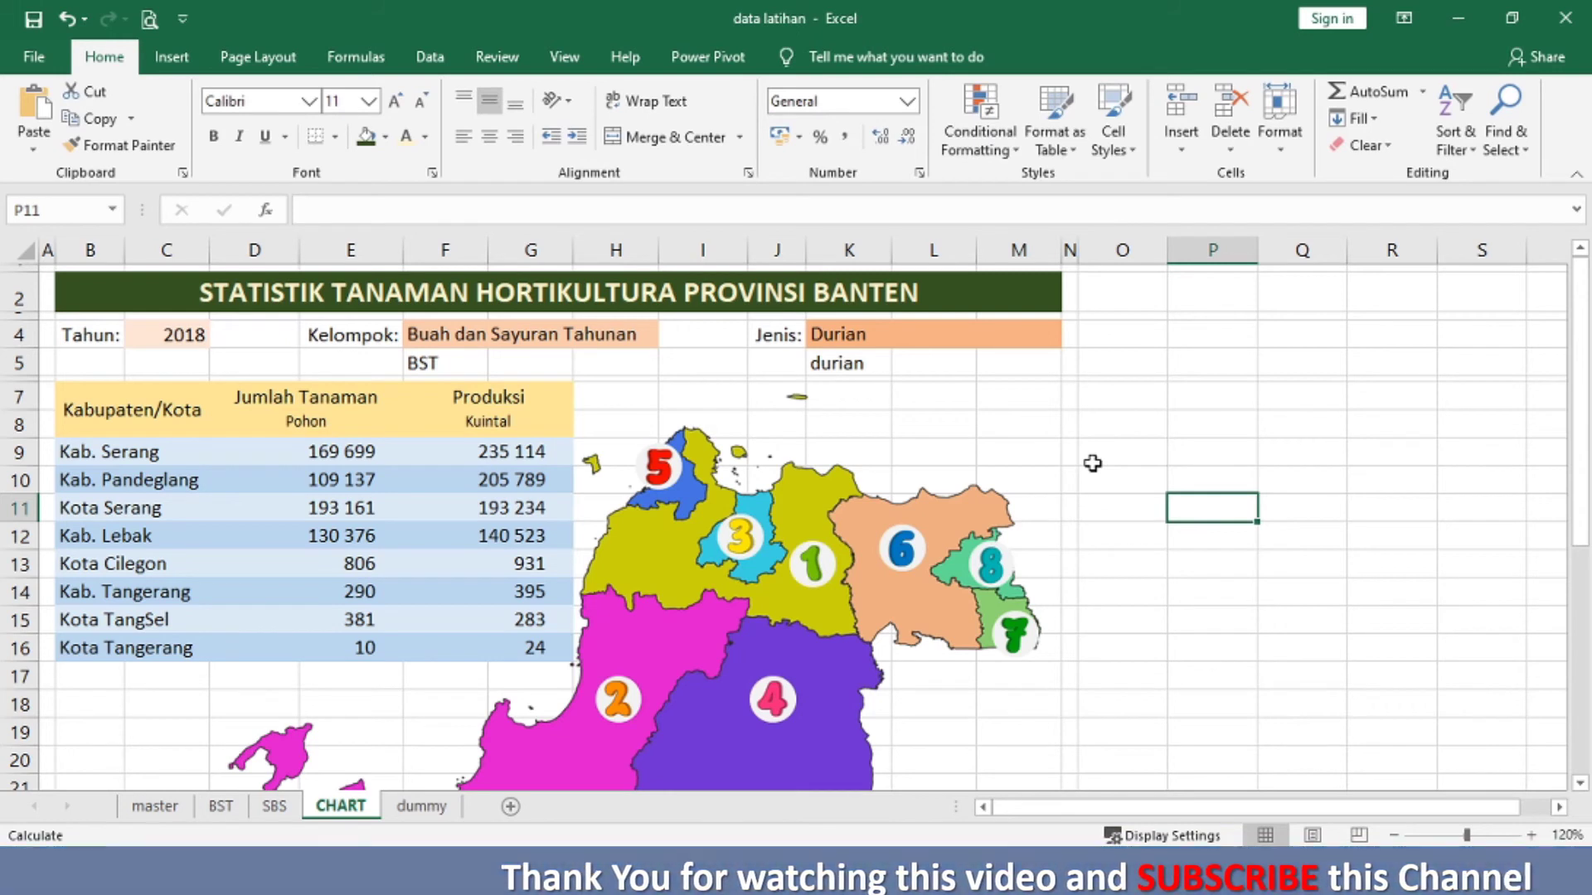
Step: Check the space behind the map by selecting the block from H7 to M27
click(1061, 404)
key(shift+Left)
key(shift+Left)
key(shift+Left)
key(shift+Left)
key(shift+Left)
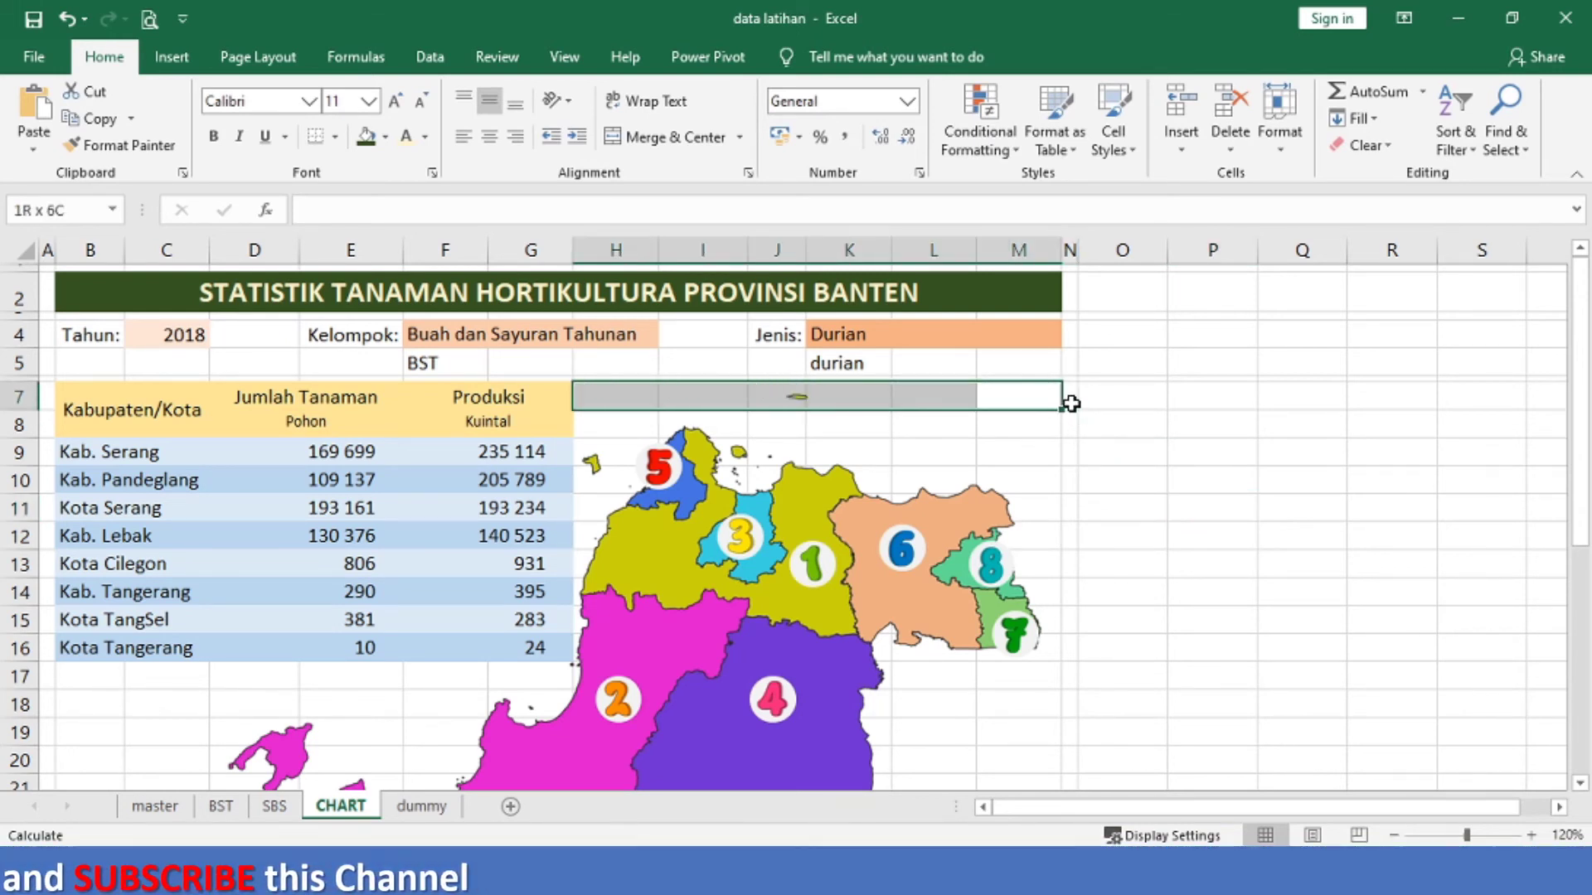
key(shift+Down)
key(shift+Down)
key(shift+Down)
key(shift+Down)
key(shift+Down)
key(shift+Down)
key(shift+Down)
key(shift+Down)
key(shift+Down)
key(shift+Down)
key(shift+Down)
key(shift+Down)
key(shift+Down)
key(shift+Down)
key(shift+Down)
key(shift+Down)
key(shift+Down)
key(shift+Down)
key(shift+Down)
key(shift+Down)
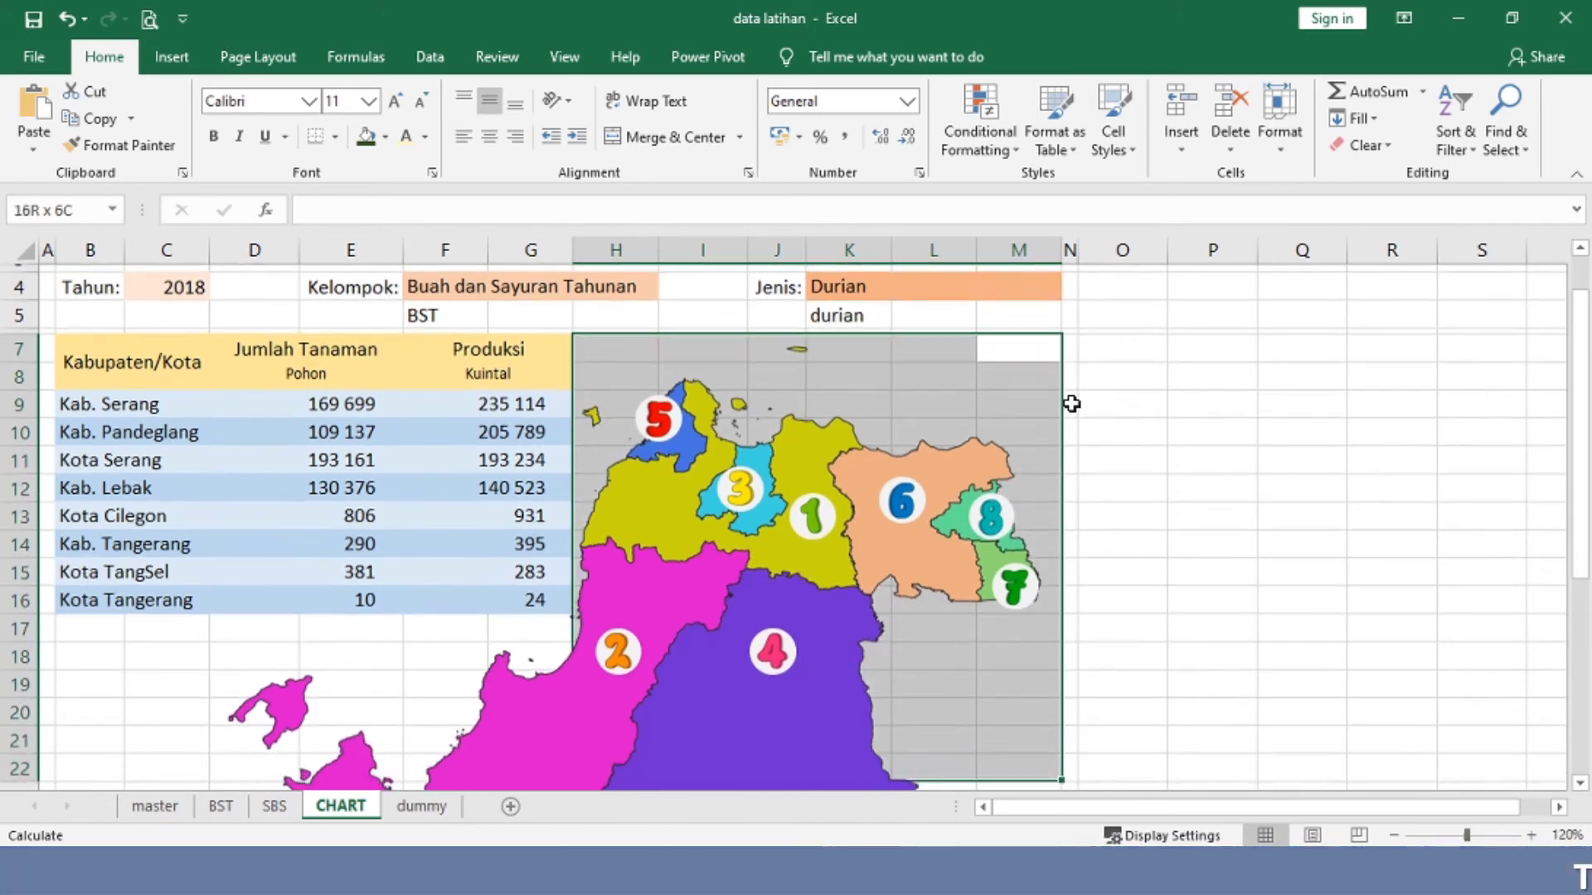
key(shift+Down)
key(shift+Up)
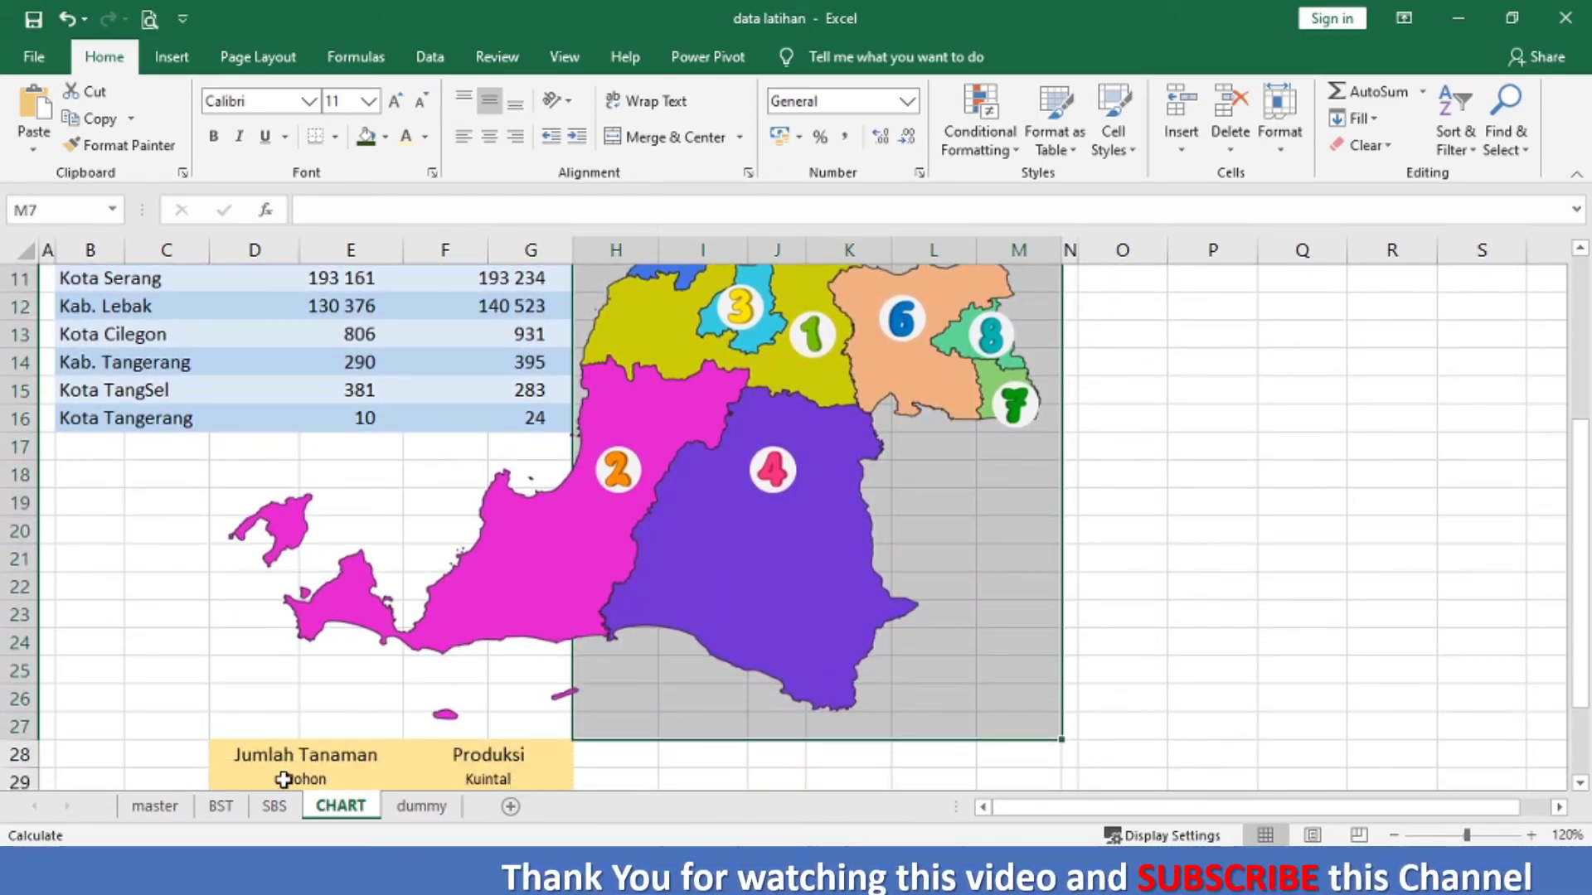
Step: Cut the yearly summary table in C28:G32 below the map
click(168, 760)
key(shift+Right)
key(shift+Right)
key(shift+Right)
key(shift+Right)
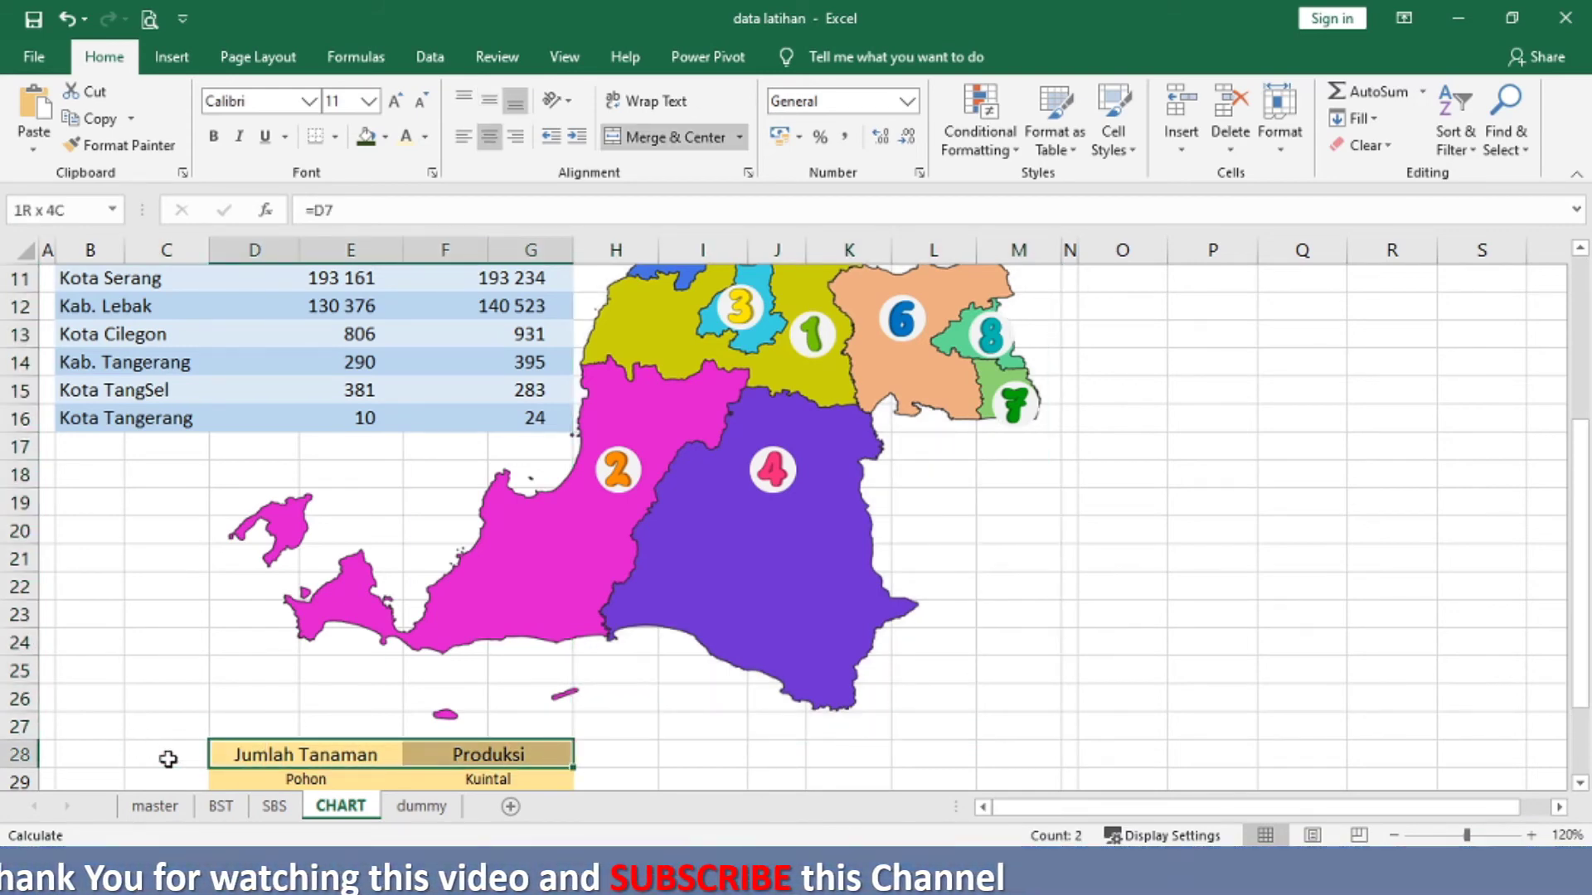
key(shift+Left)
key(shift+Left)
key(shift+Right)
key(shift+Right)
key(shift+Down)
key(shift+Down)
key(shift+Down)
key(shift+Down)
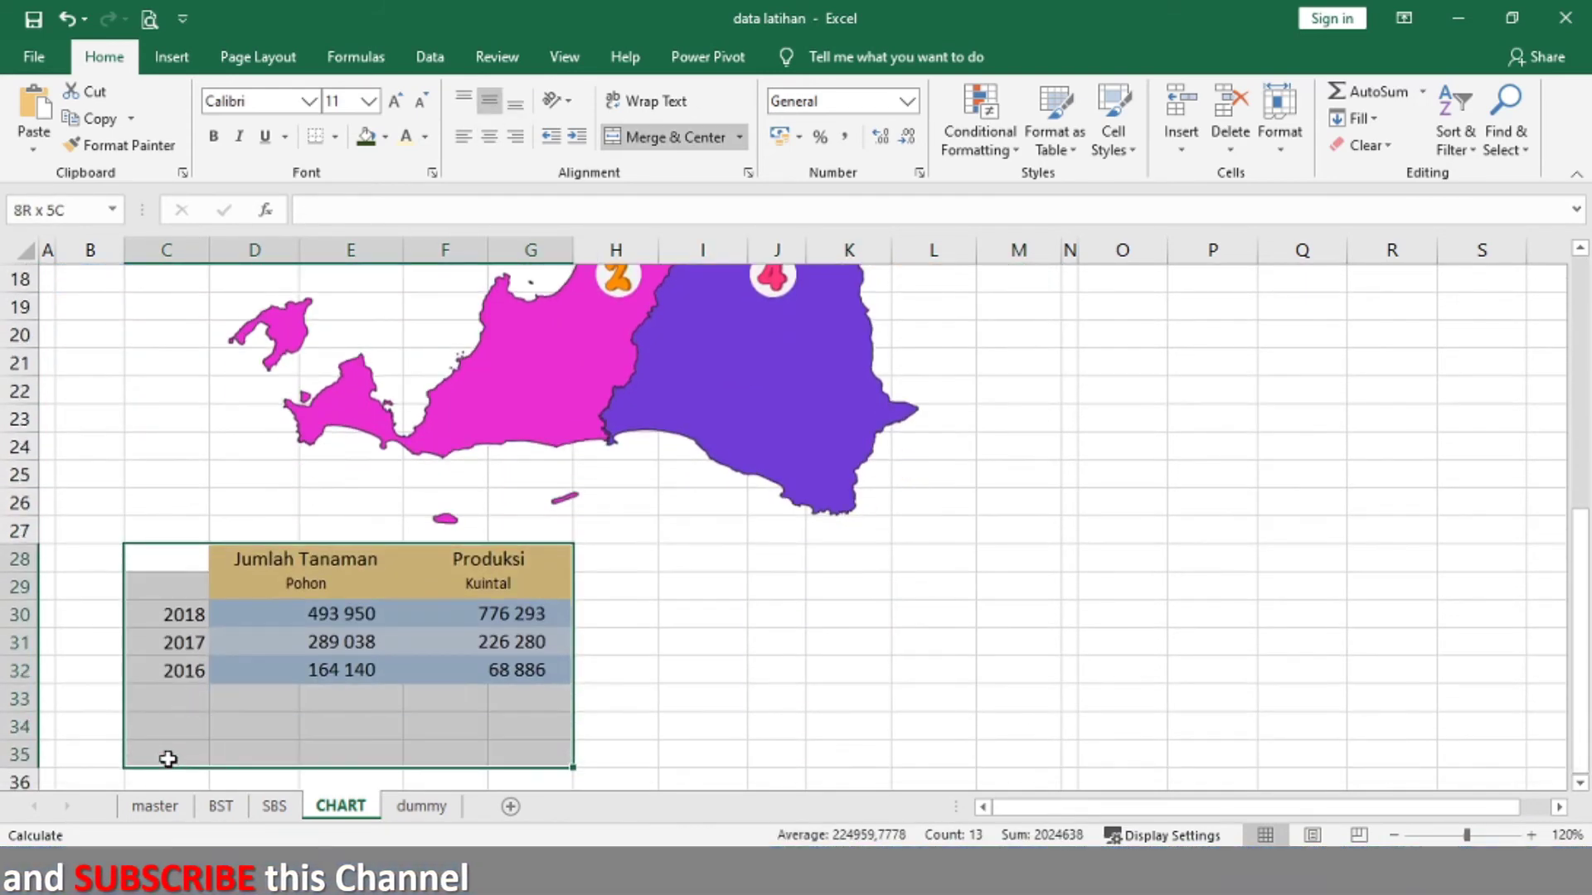
key(ctrl+c)
Step: Try to paste the cut yearly summary table one row lower, starting at cell C29
key(Down)
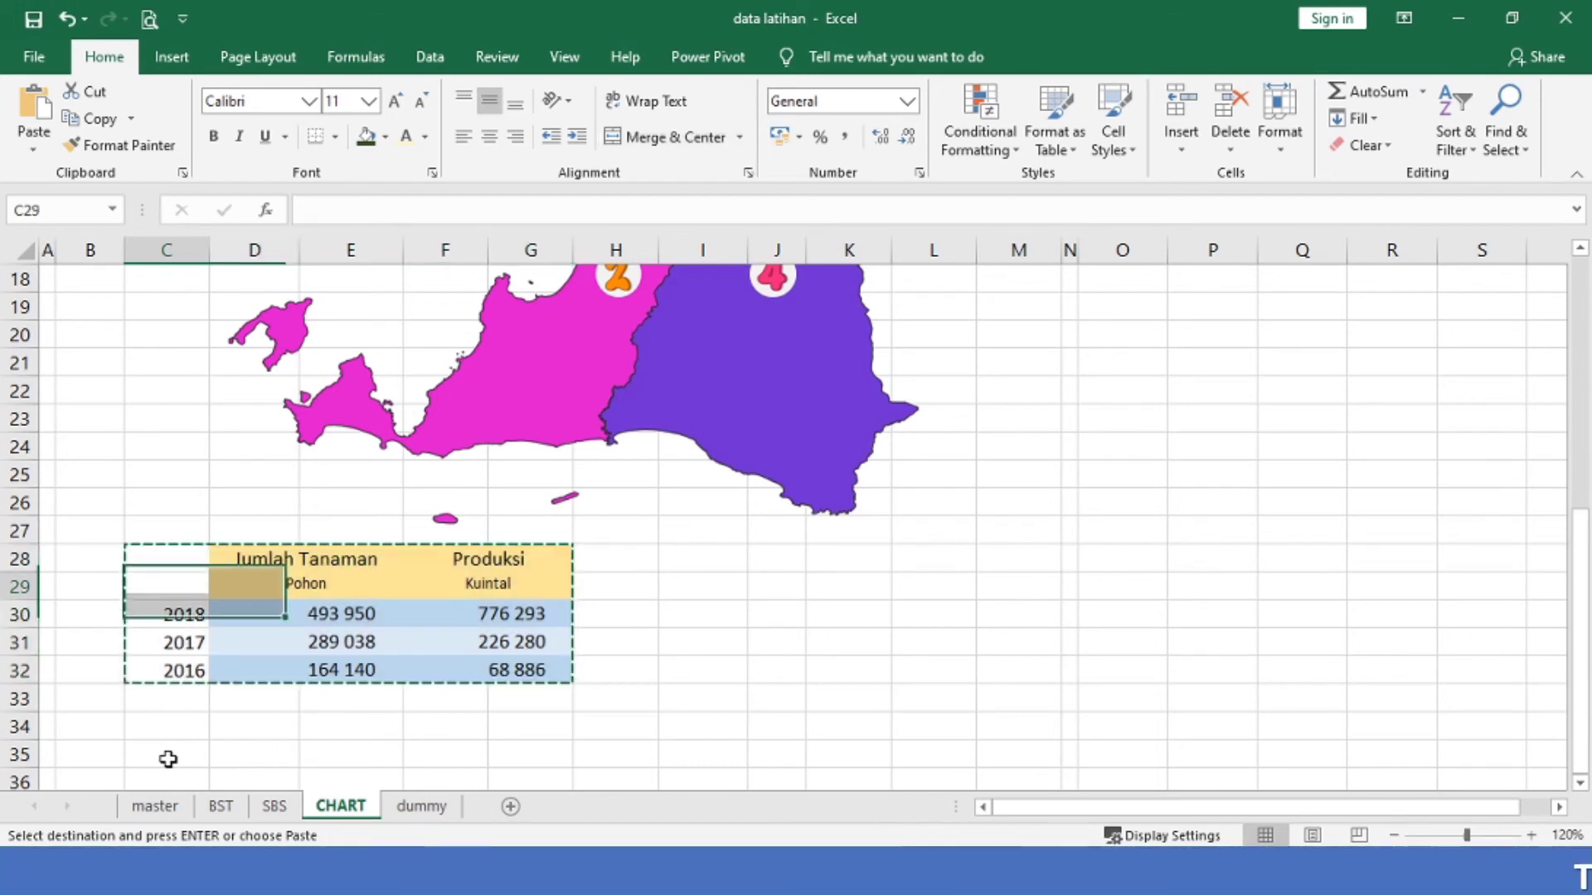
key(shift+Right)
key(shift+Right)
key(shift+Right)
key(shift+Right)
key(shift+Down)
key(shift+Down)
key(shift+Down)
key(shift+Down)
key(ctrl+v)
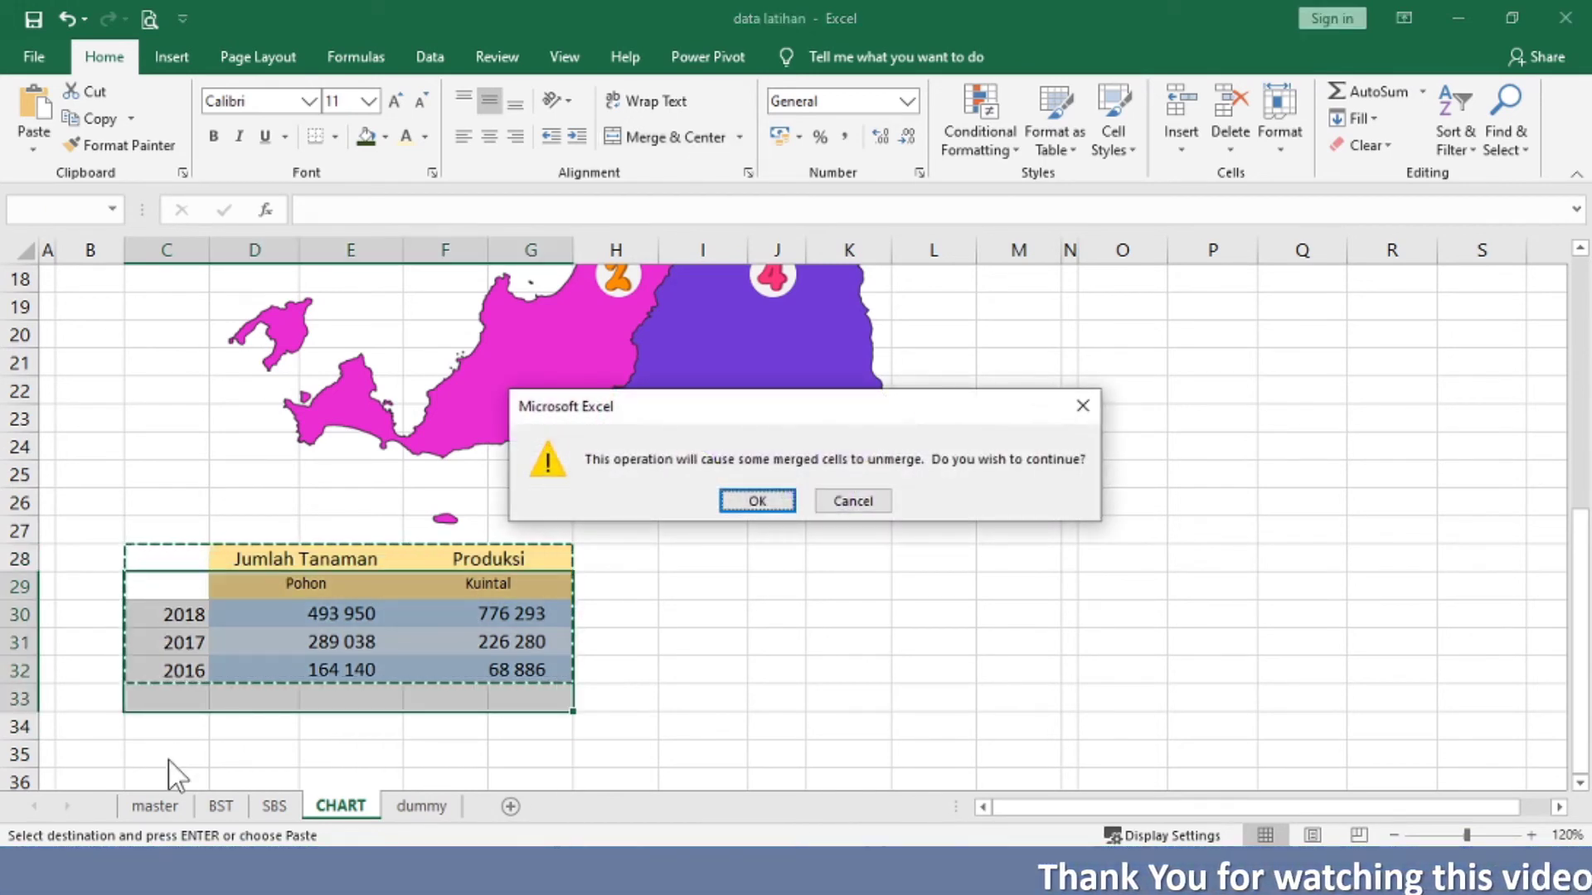
key(Return)
Step: Paste the cut yearly summary table aside so that it starts at cell I28
key(Right)
key(Right)
key(Right)
key(Right)
key(Up)
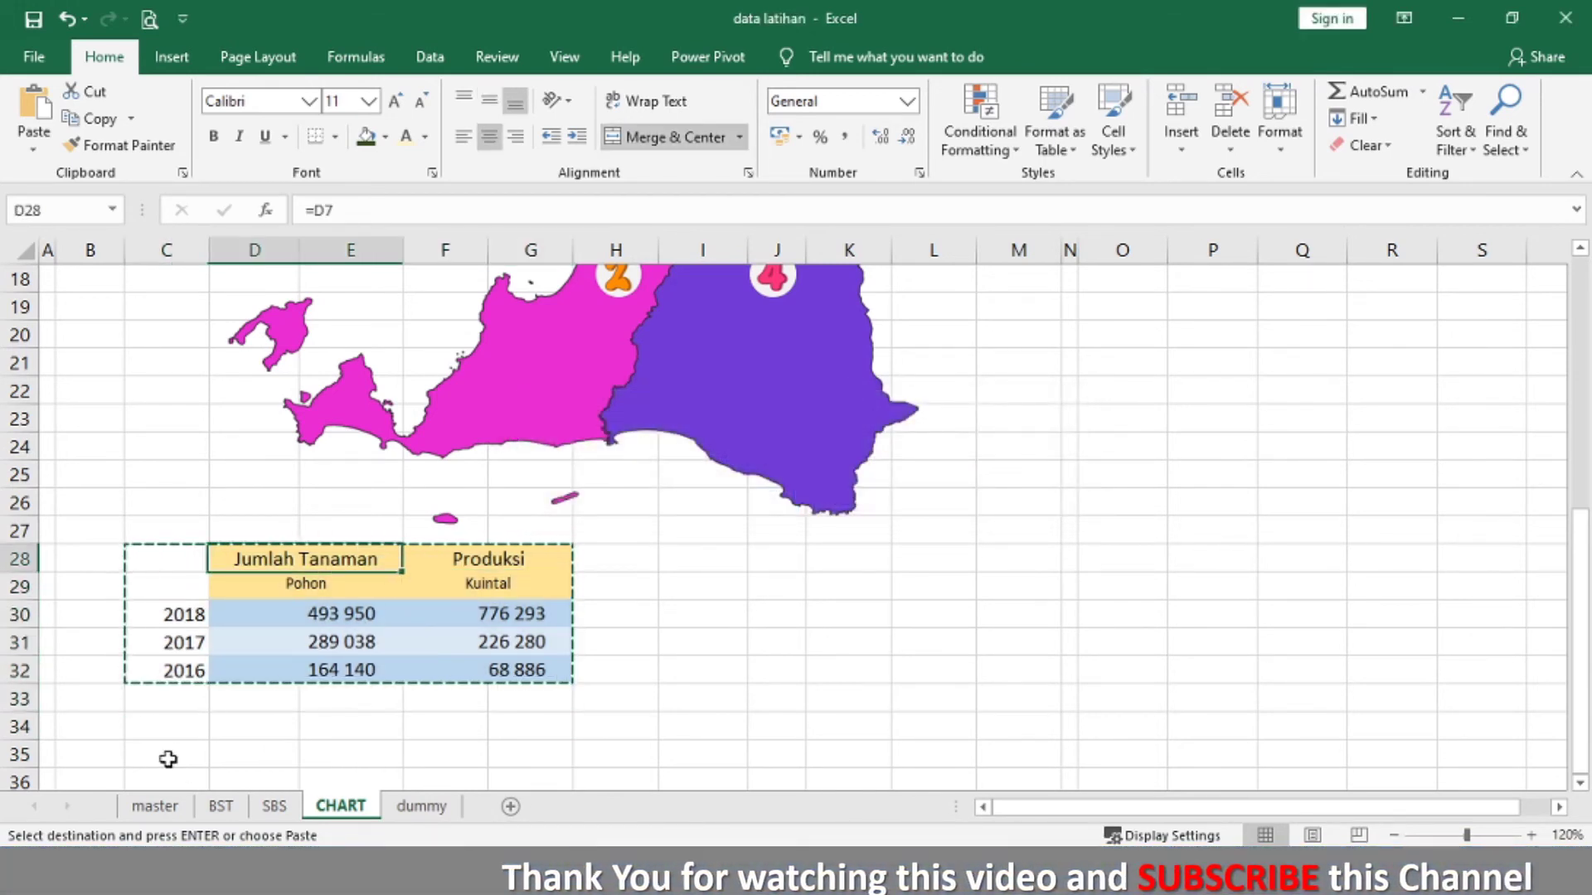
key(ctrl+v)
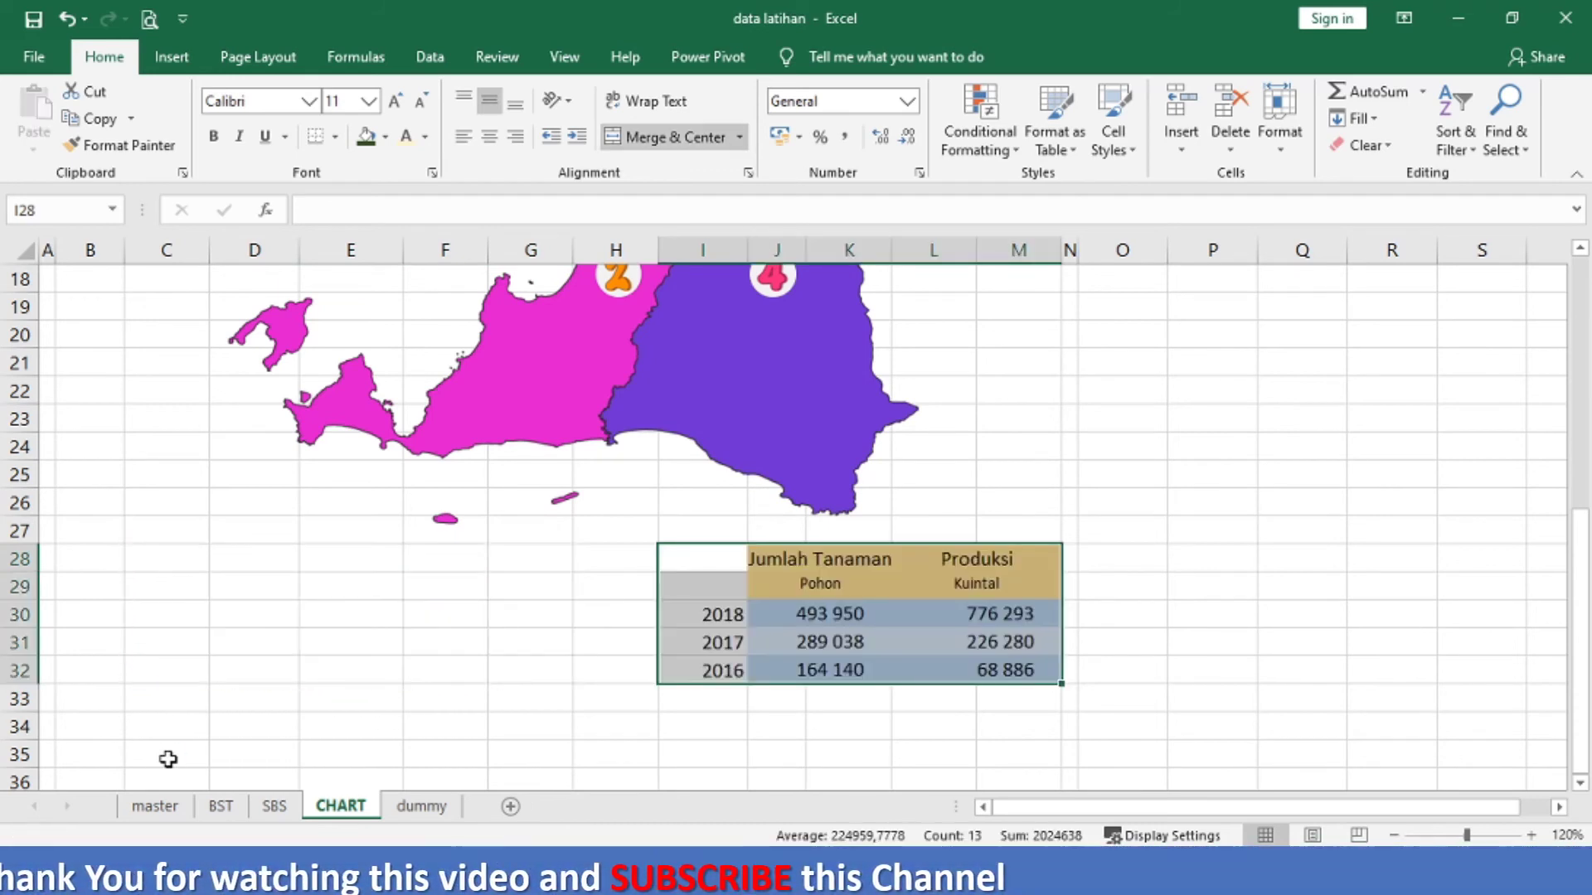
Step: Move the yearly summary table from I28:M32 so that it starts at cell C29
key(ctrl+c)
key(Left)
key(Left)
key(Left)
key(Left)
key(Left)
key(Left)
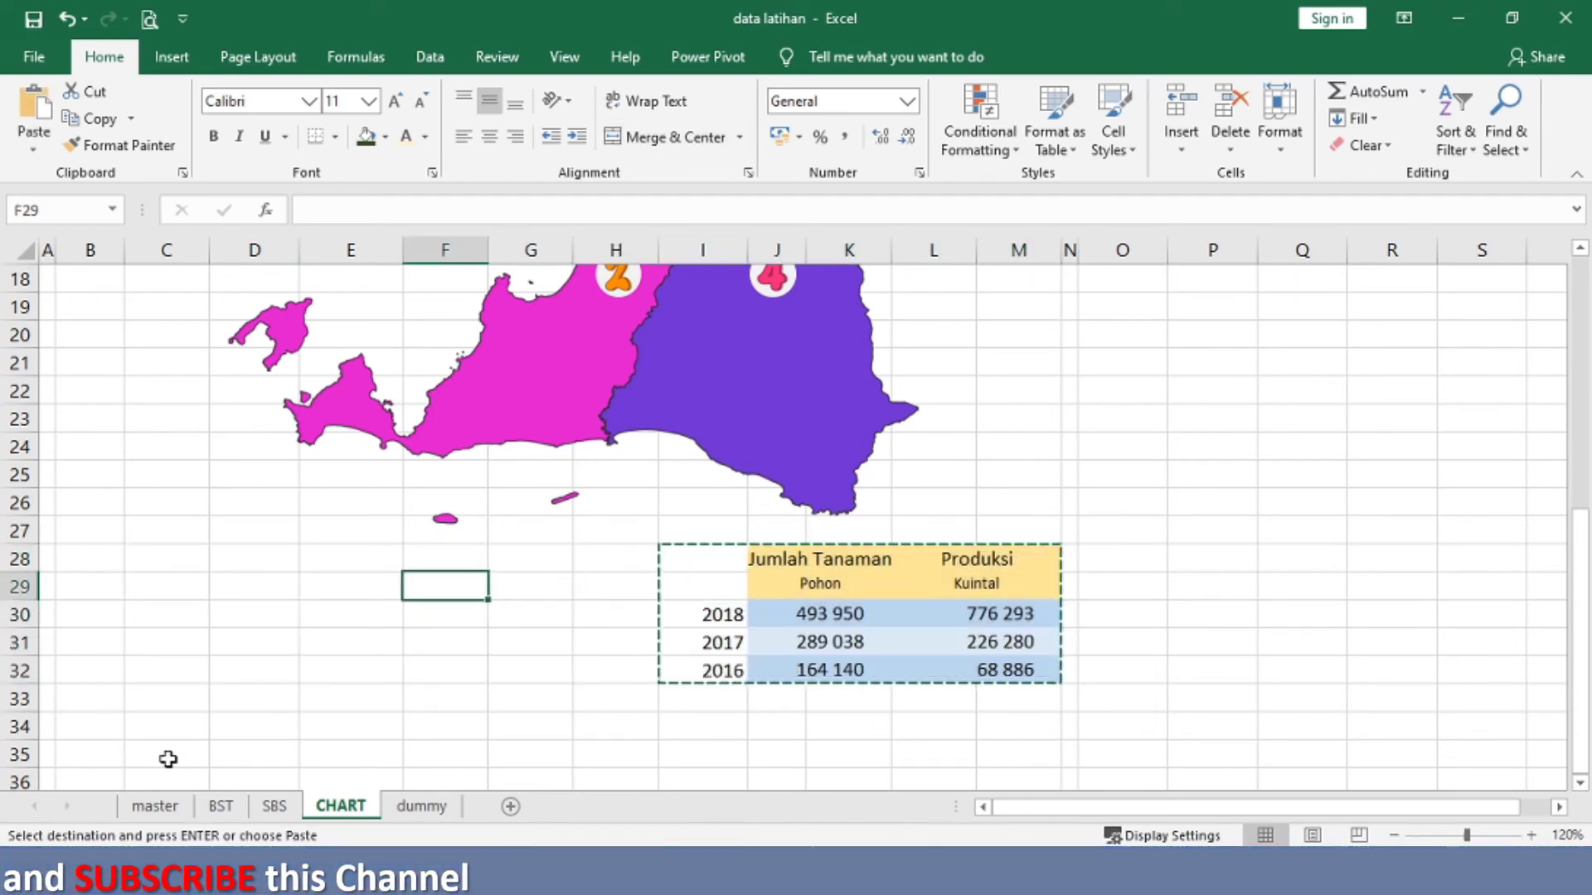
key(Return)
Step: Fill the map background range H7:M27 with a bright standard blue
key(Up)
key(Up)
key(Up)
key(Up)
key(Up)
key(Up)
key(Up)
key(Up)
key(Up)
key(Up)
key(Up)
key(Up)
key(Up)
key(Up)
key(Up)
key(Up)
key(Up)
key(Up)
key(Up)
key(Up)
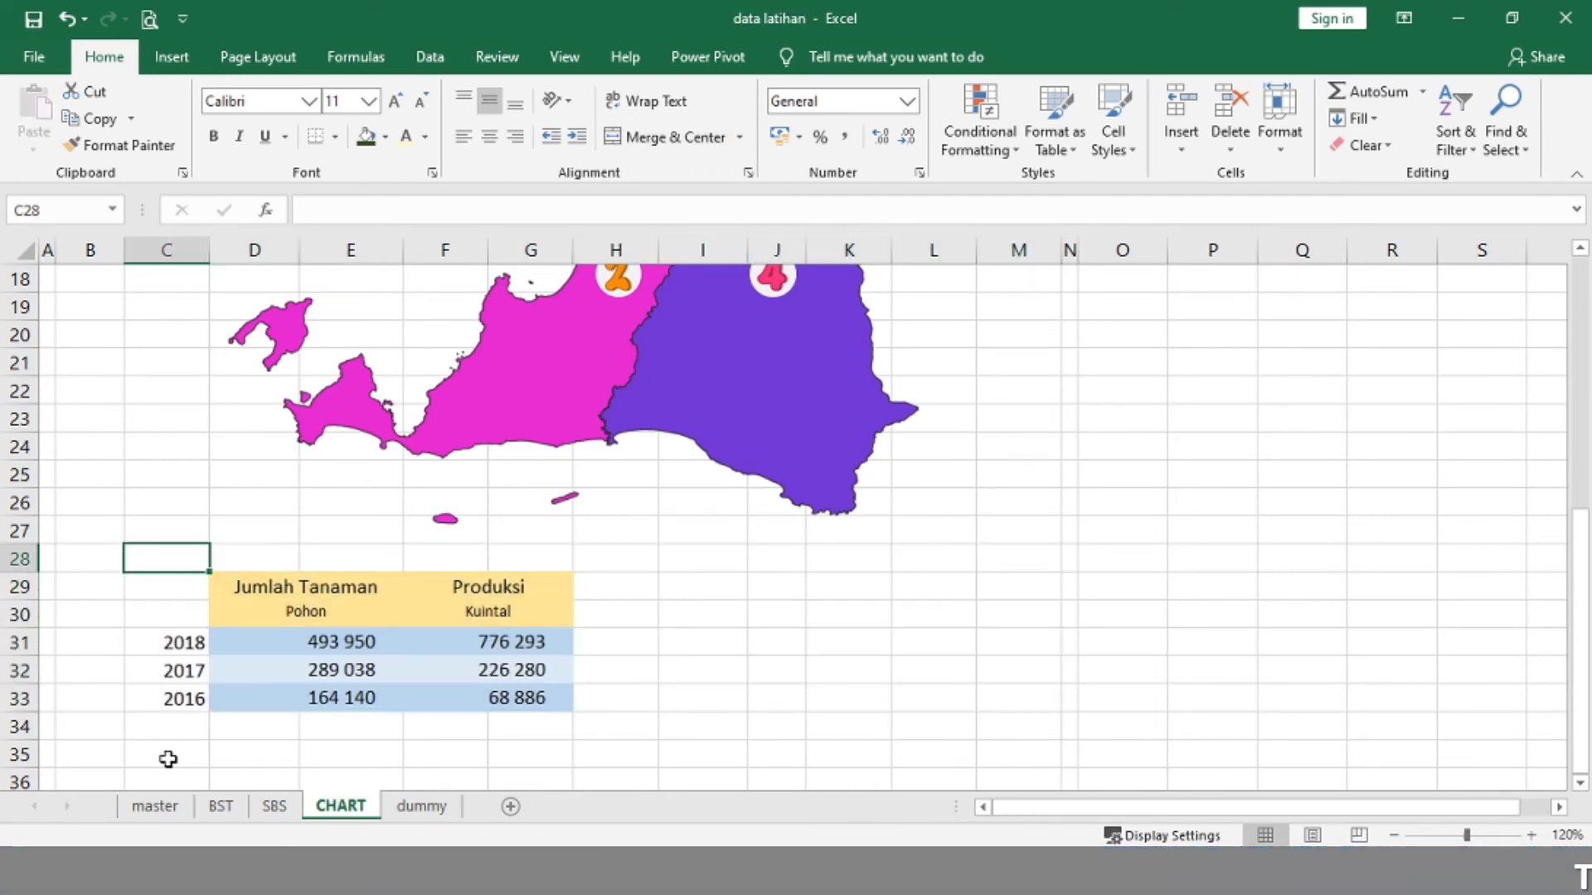
key(Right)
key(Right)
key(Right)
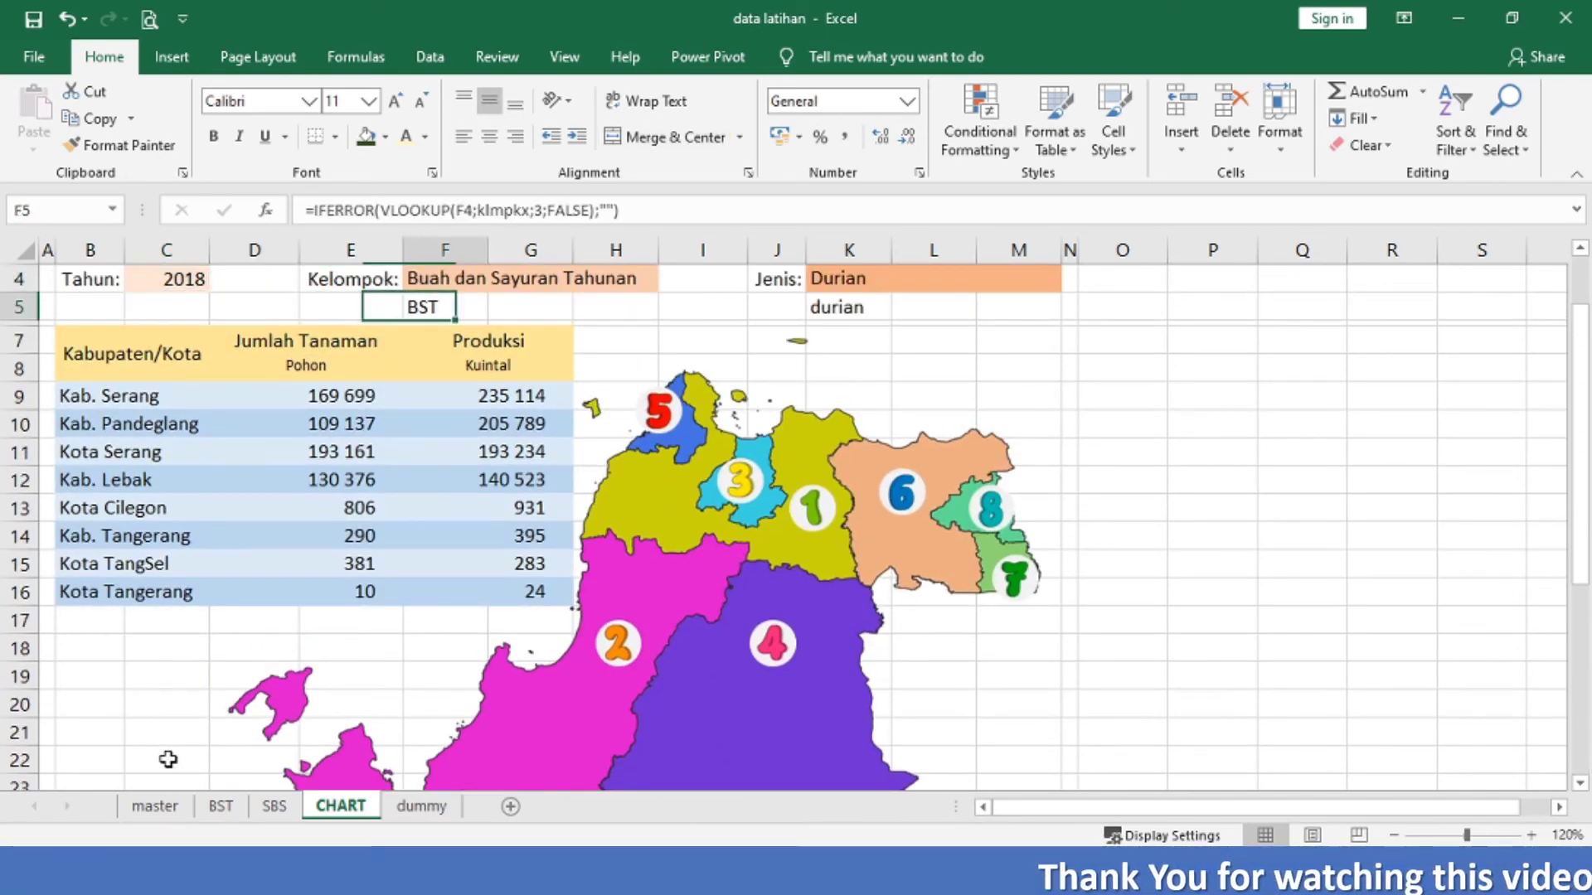
key(Right)
key(Right)
key(Down)
key(Down)
key(shift+Right)
key(shift+Right)
key(shift+Right)
key(shift+Right)
key(shift+Right)
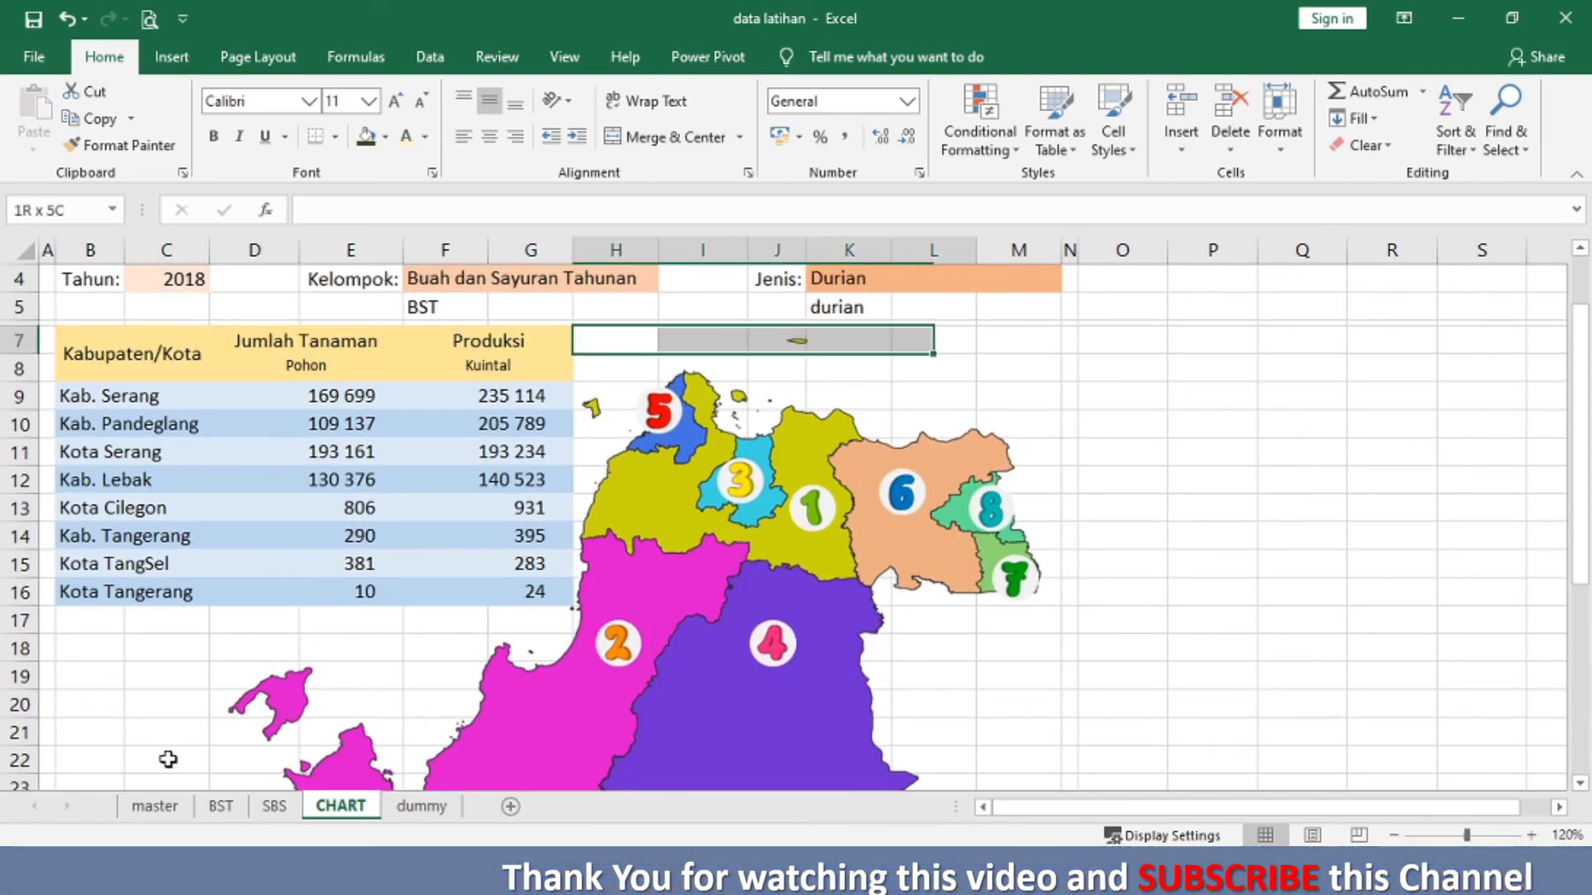
key(shift+Down)
key(shift+Down)
key(shift+Down)
key(shift+Down)
key(shift+Down)
key(shift+Down)
key(shift+Down)
key(shift+Down)
key(shift+Down)
key(shift+Down)
key(shift+Down)
key(shift+Down)
key(shift+Down)
key(shift+Down)
key(shift+Down)
key(shift+Down)
key(shift+Down)
key(shift+Down)
key(shift+Down)
key(shift+Down)
key(shift+Down)
key(shift+Down)
key(shift+Down)
key(shift+Down)
key(shift+Down)
key(shift+Down)
key(shift+Down)
key(shift+Down)
key(shift+Down)
key(shift+Down)
key(shift+Down)
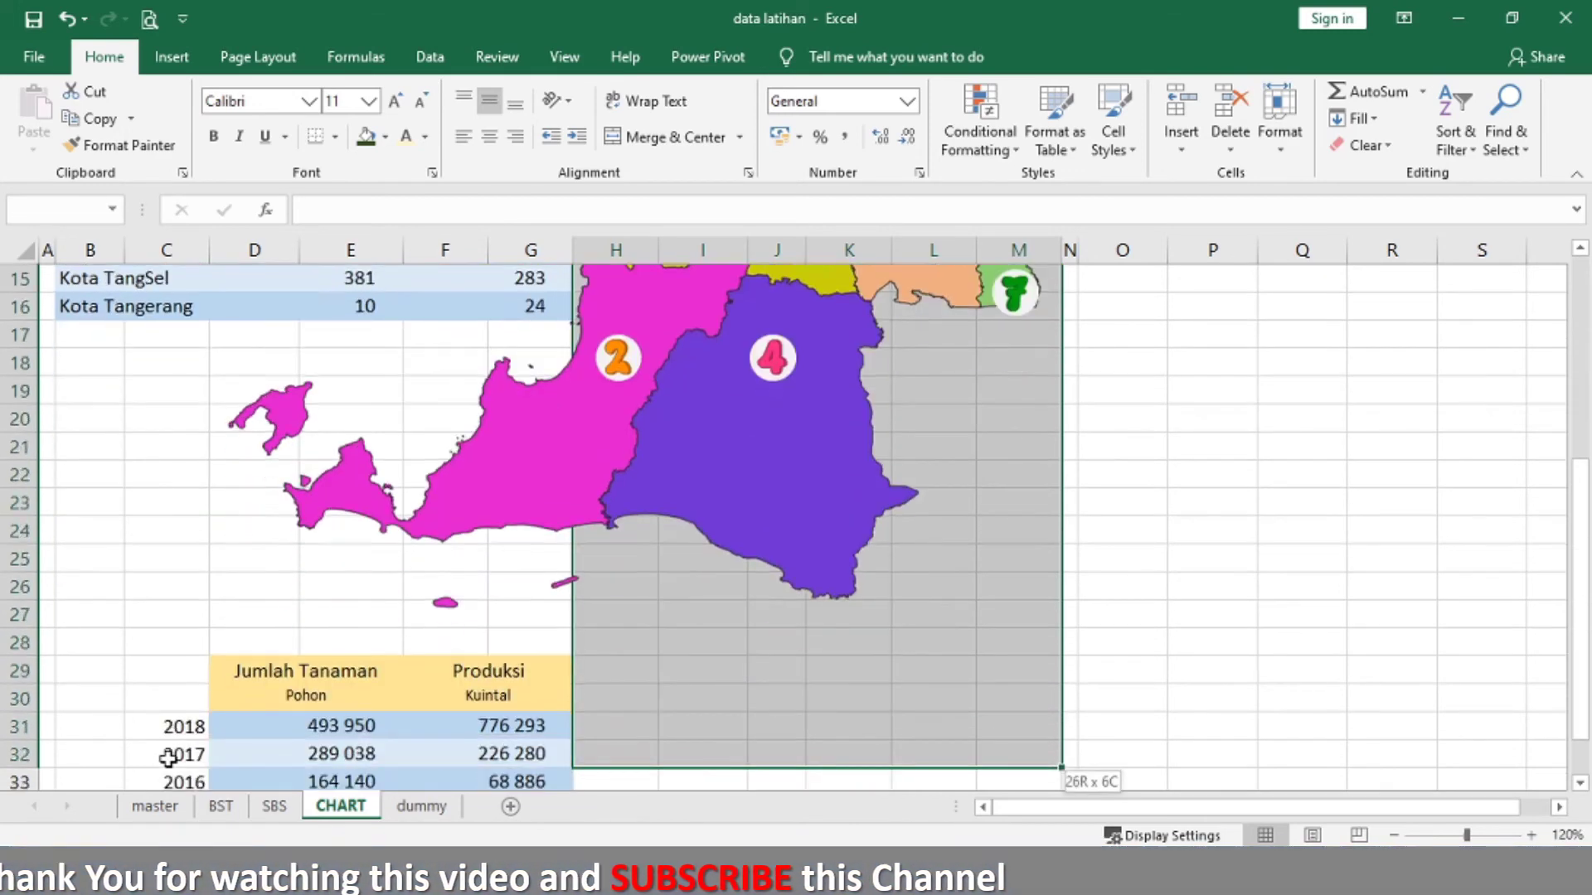
key(shift+Up)
key(shift+Up)
key(shift+Up)
key(shift+Up)
key(shift+Up)
key(shift+Up)
key(shift+Up)
key(shift+Up)
key(shift+Up)
key(shift+Up)
key(shift+Up)
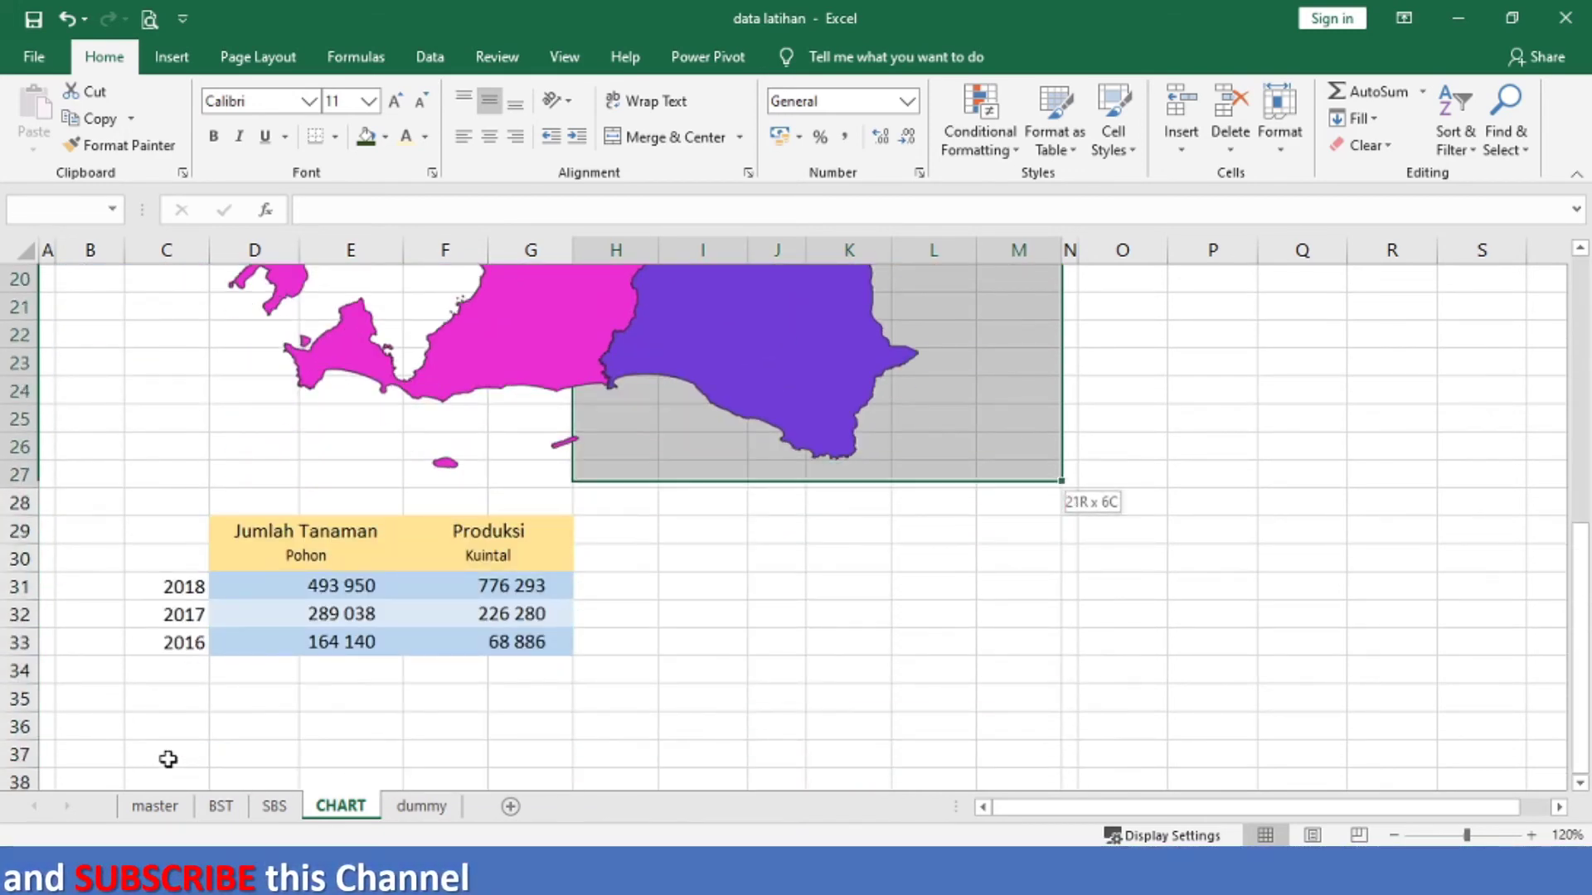
click(386, 135)
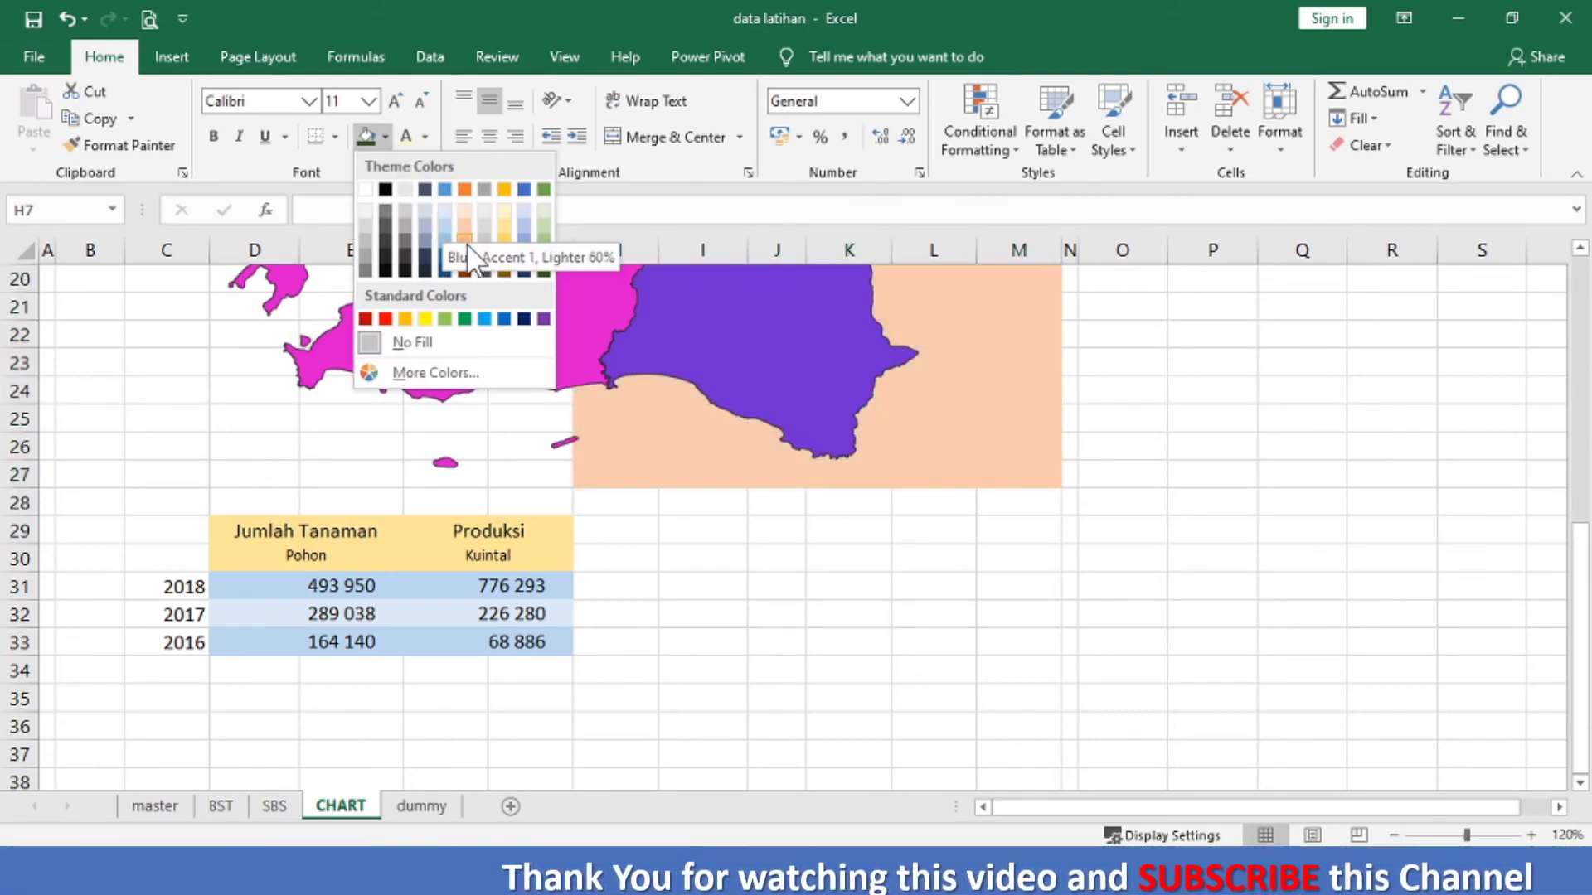
click(504, 318)
Step: Fill the remaining map background range B17:G27 with the same blue
scroll(1227, 293, up, 6)
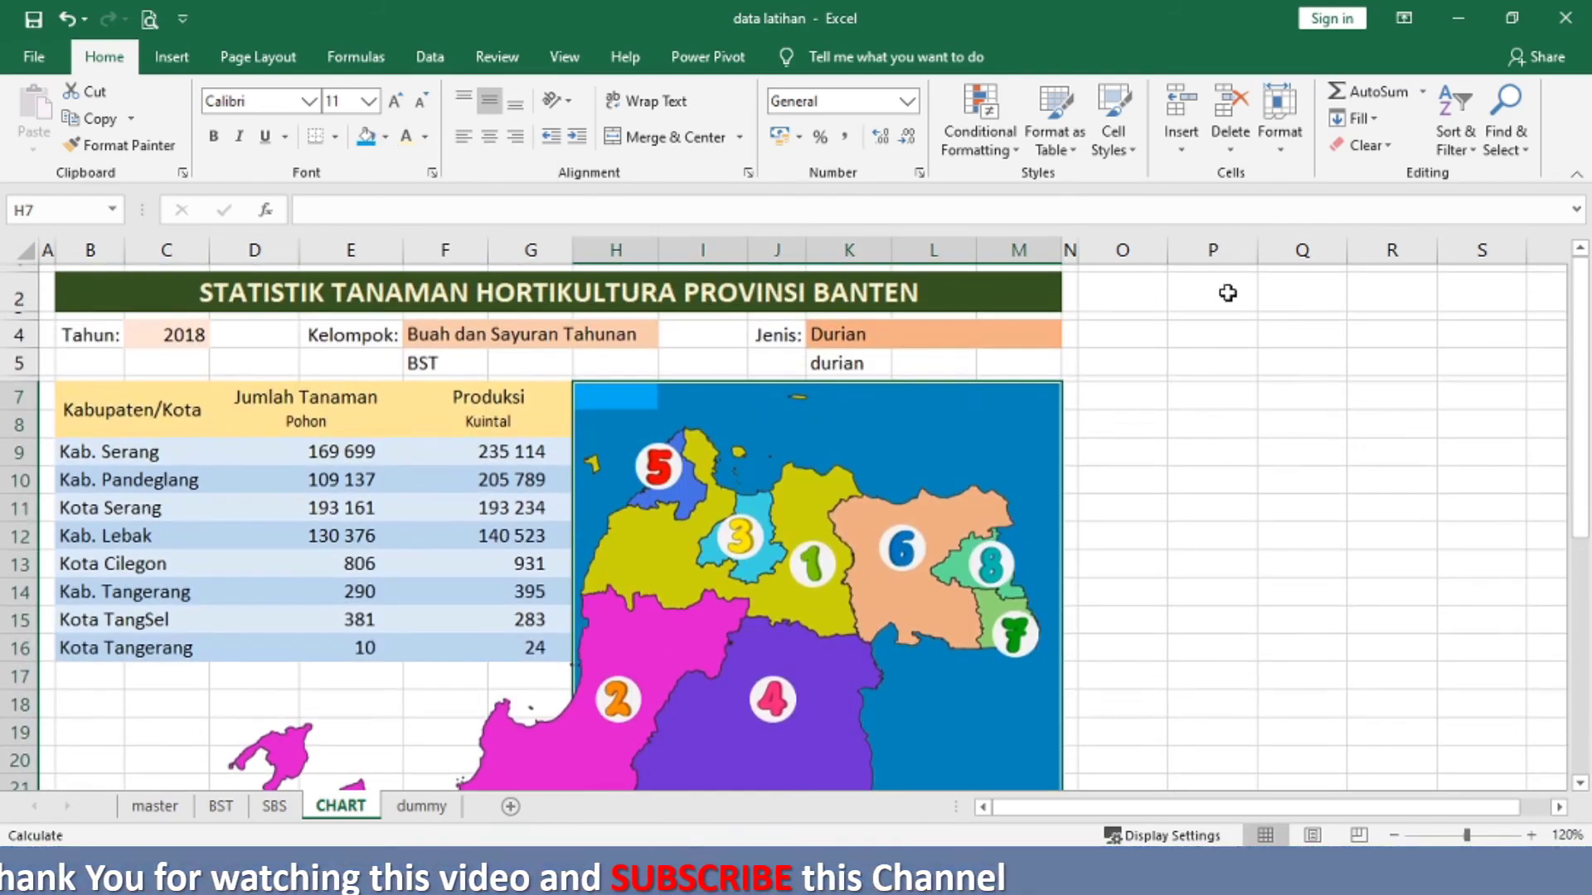
click(66, 673)
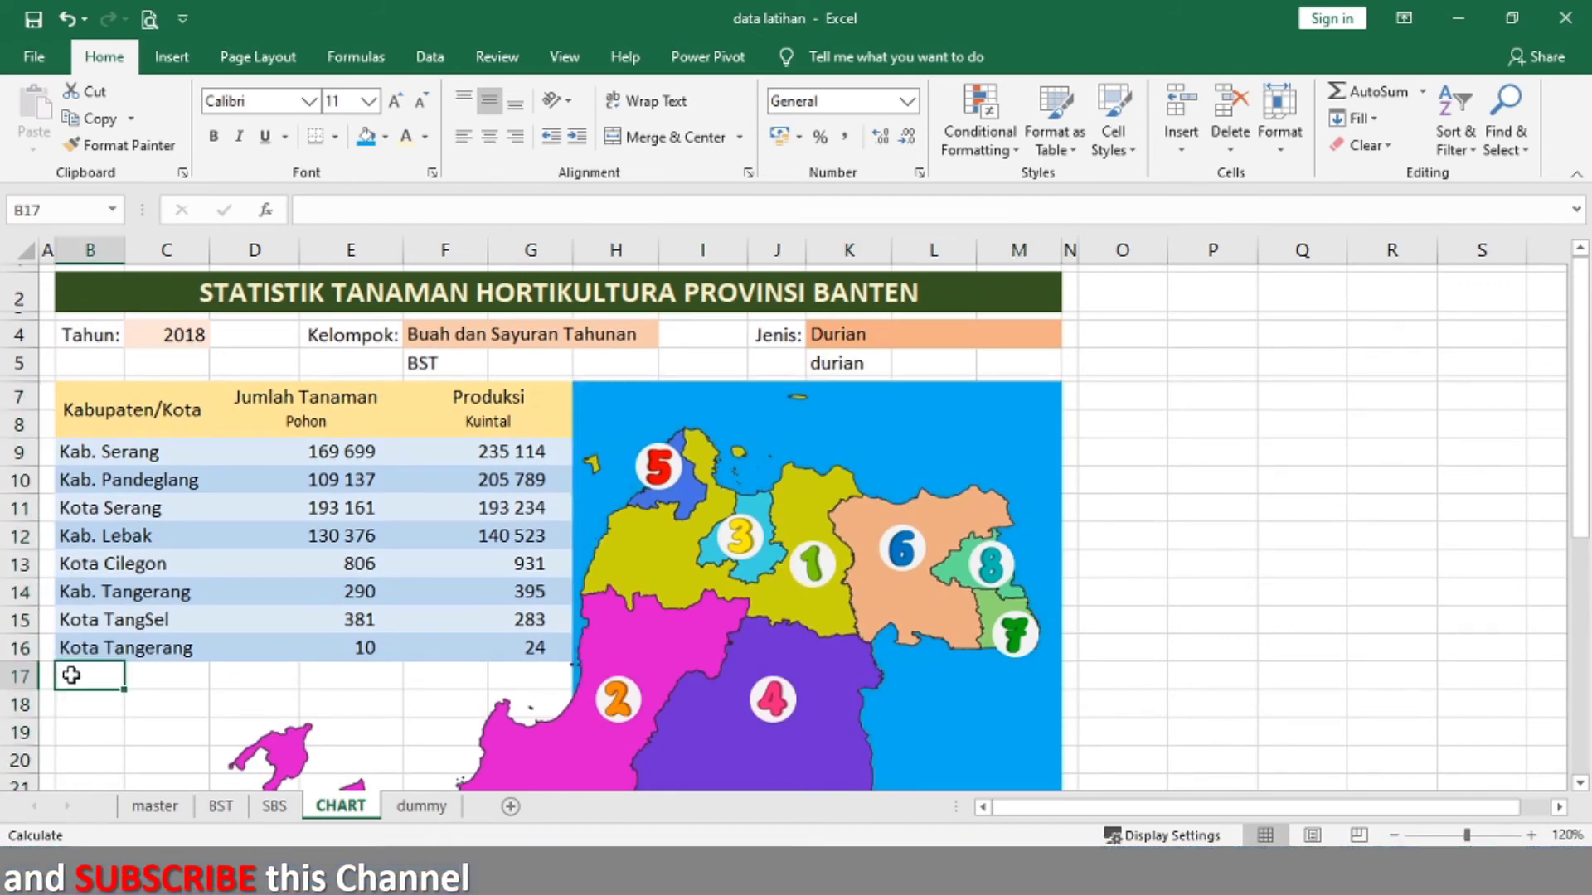
key(shift+Right)
key(shift+Right)
key(shift+Right)
key(shift+Right)
key(shift+Right)
key(shift+Down)
key(shift+Down)
key(shift+Down)
key(shift+Down)
key(shift+Down)
key(shift+Down)
key(shift+Down)
key(shift+Down)
key(shift+Down)
key(shift+Down)
key(shift+Down)
key(shift+Down)
key(shift+Down)
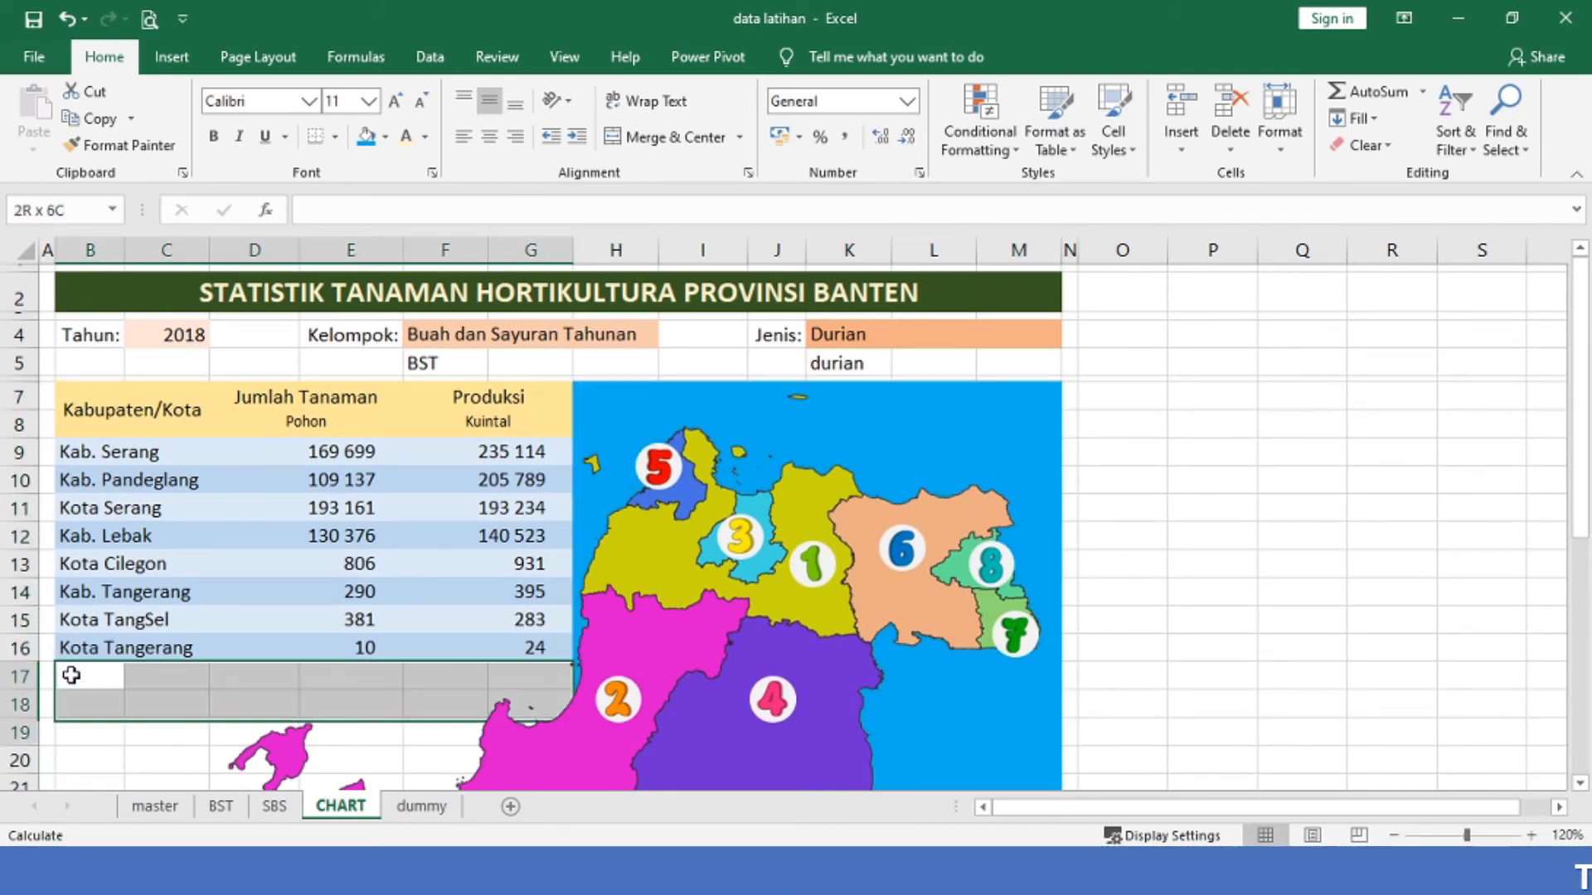
key(shift+Up)
key(shift+Up)
key(shift+Up)
key(shift+Up)
key(shift+Down)
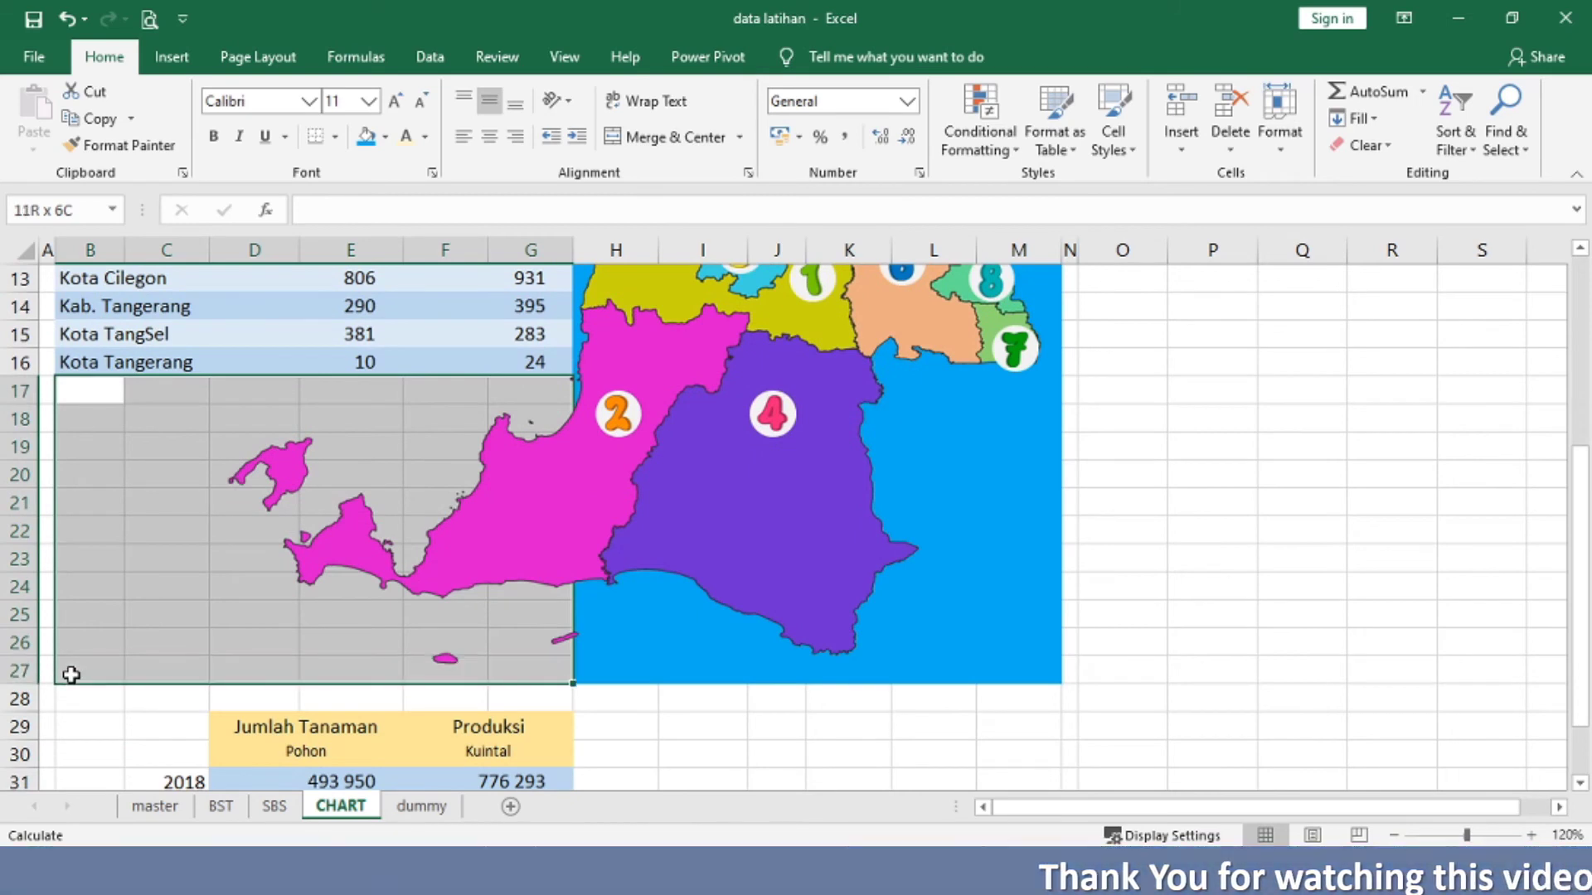
click(364, 146)
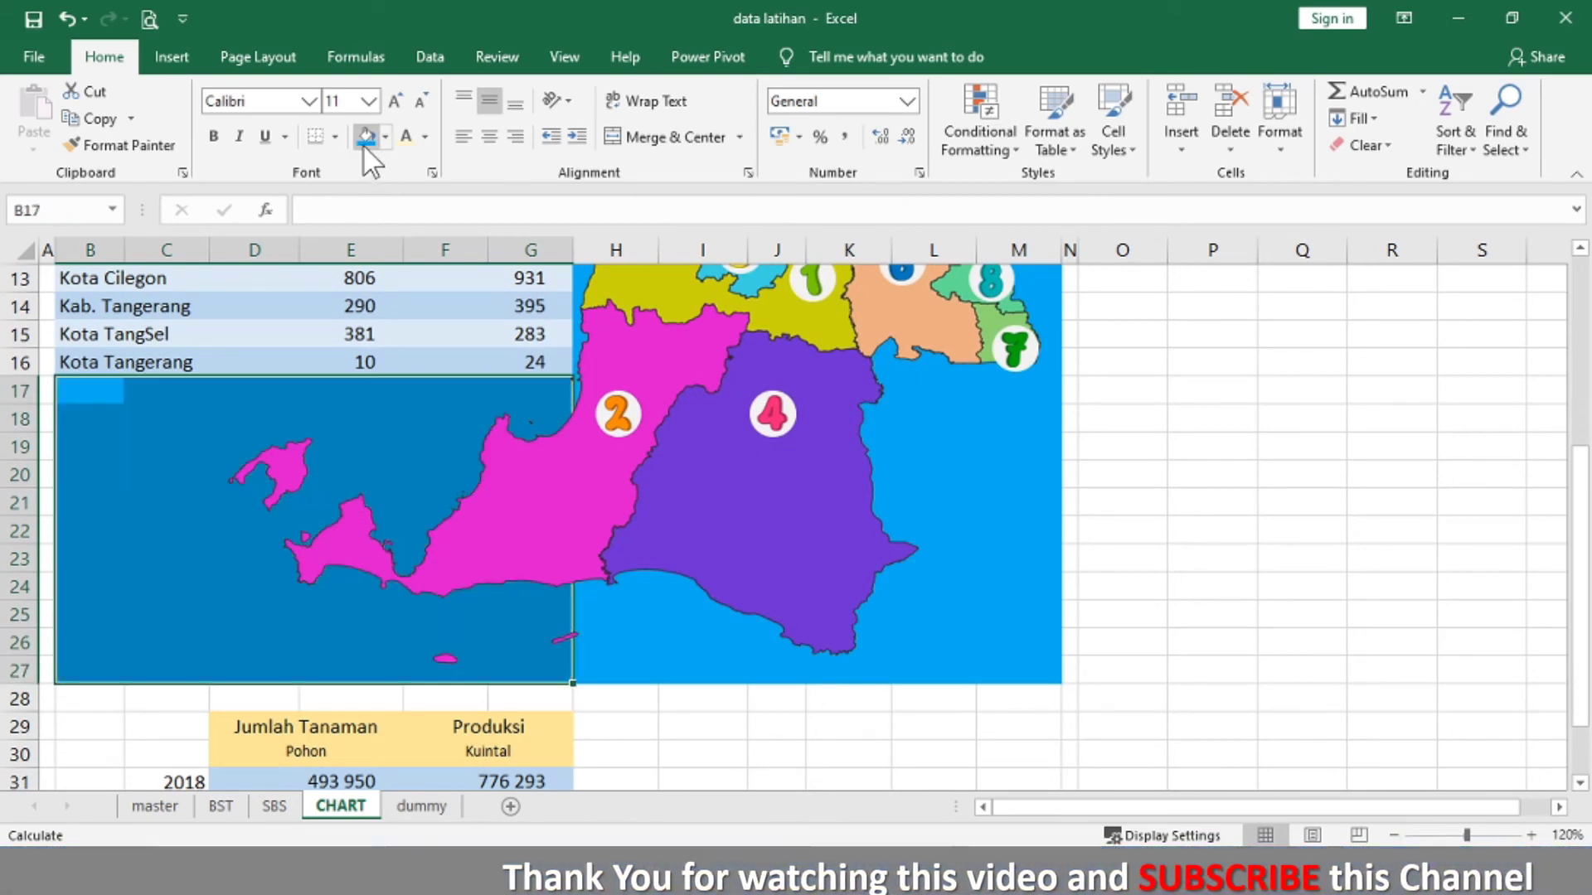
Step: Enter the heading "Produktifitas" in H29, beside the yearly summary table's Produksi header
click(577, 711)
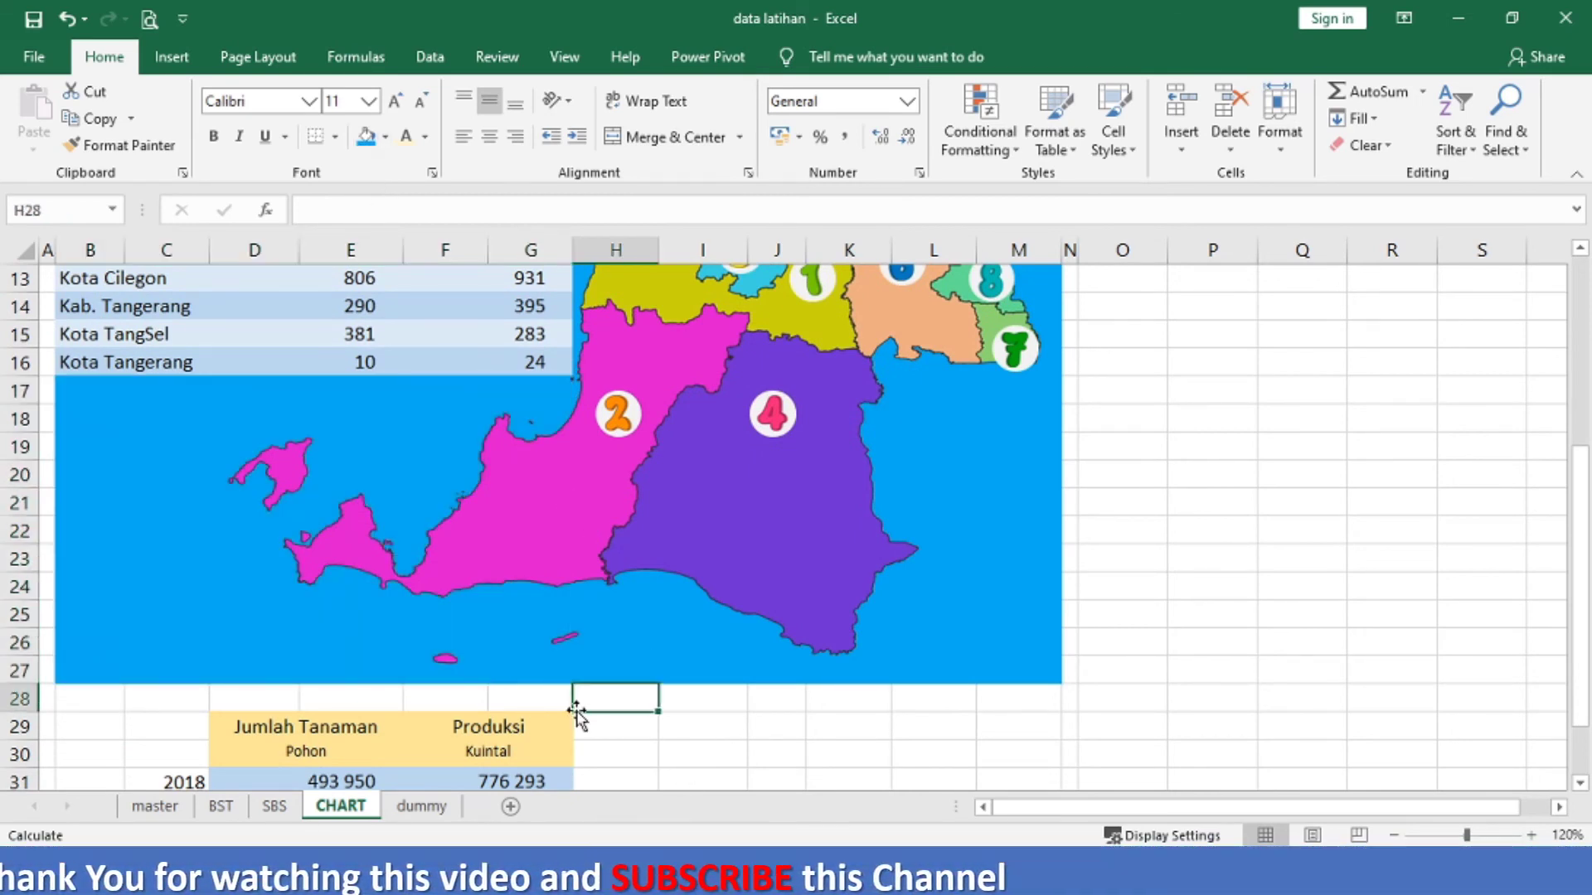
key(Down)
key(Down)
key(Down)
key(Down)
key(Down)
key(Down)
key(Down)
key(Down)
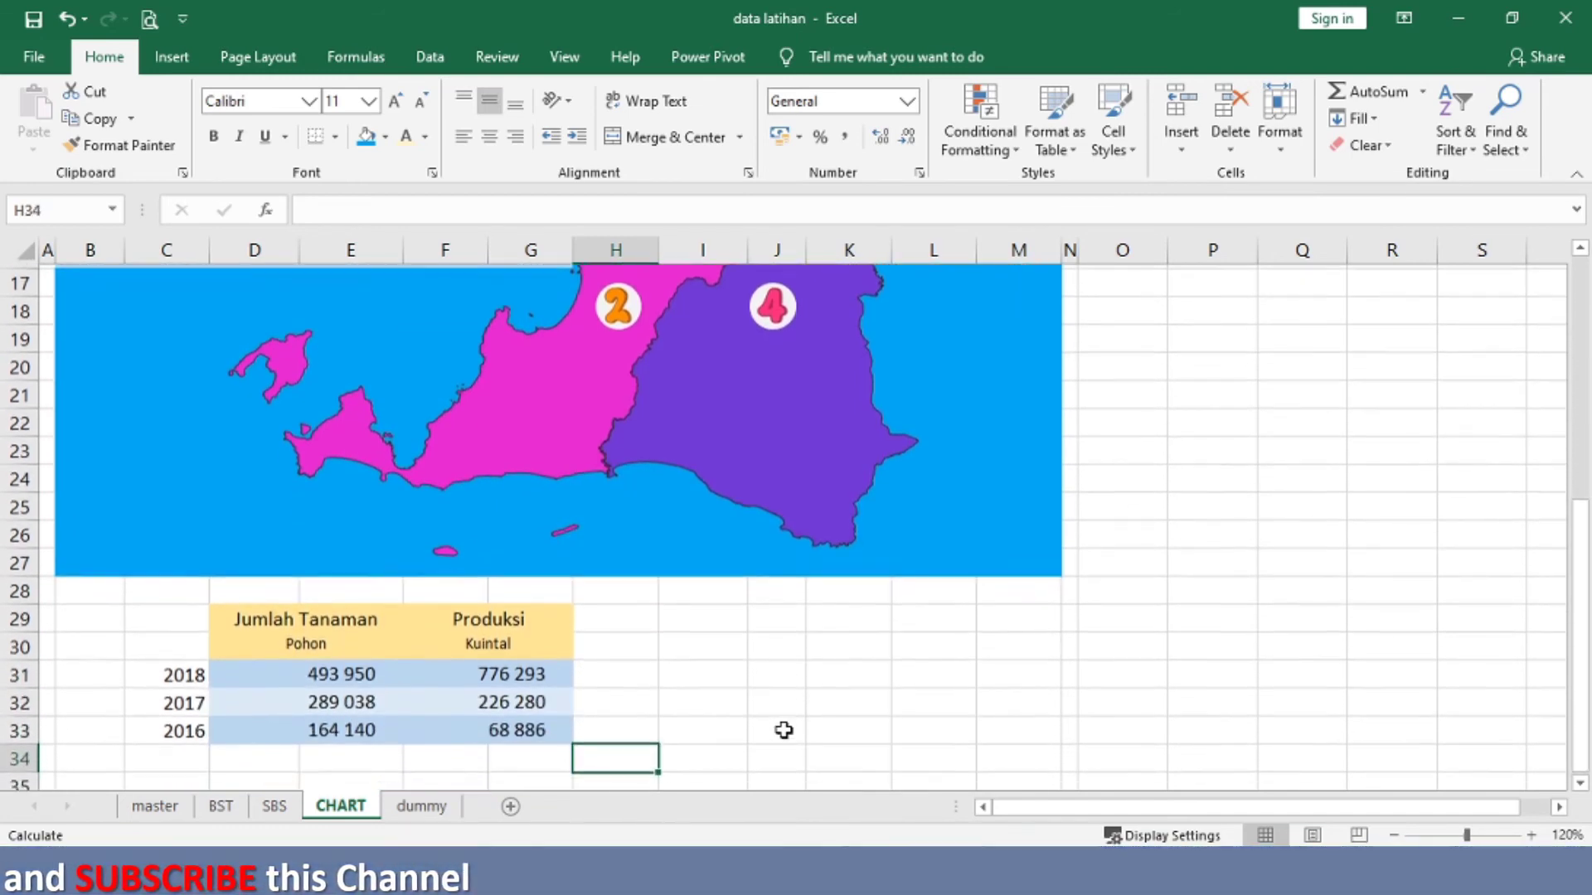
key(Up)
key(Up)
key(Up)
key(Up)
key(Up)
key(Up)
key(Up)
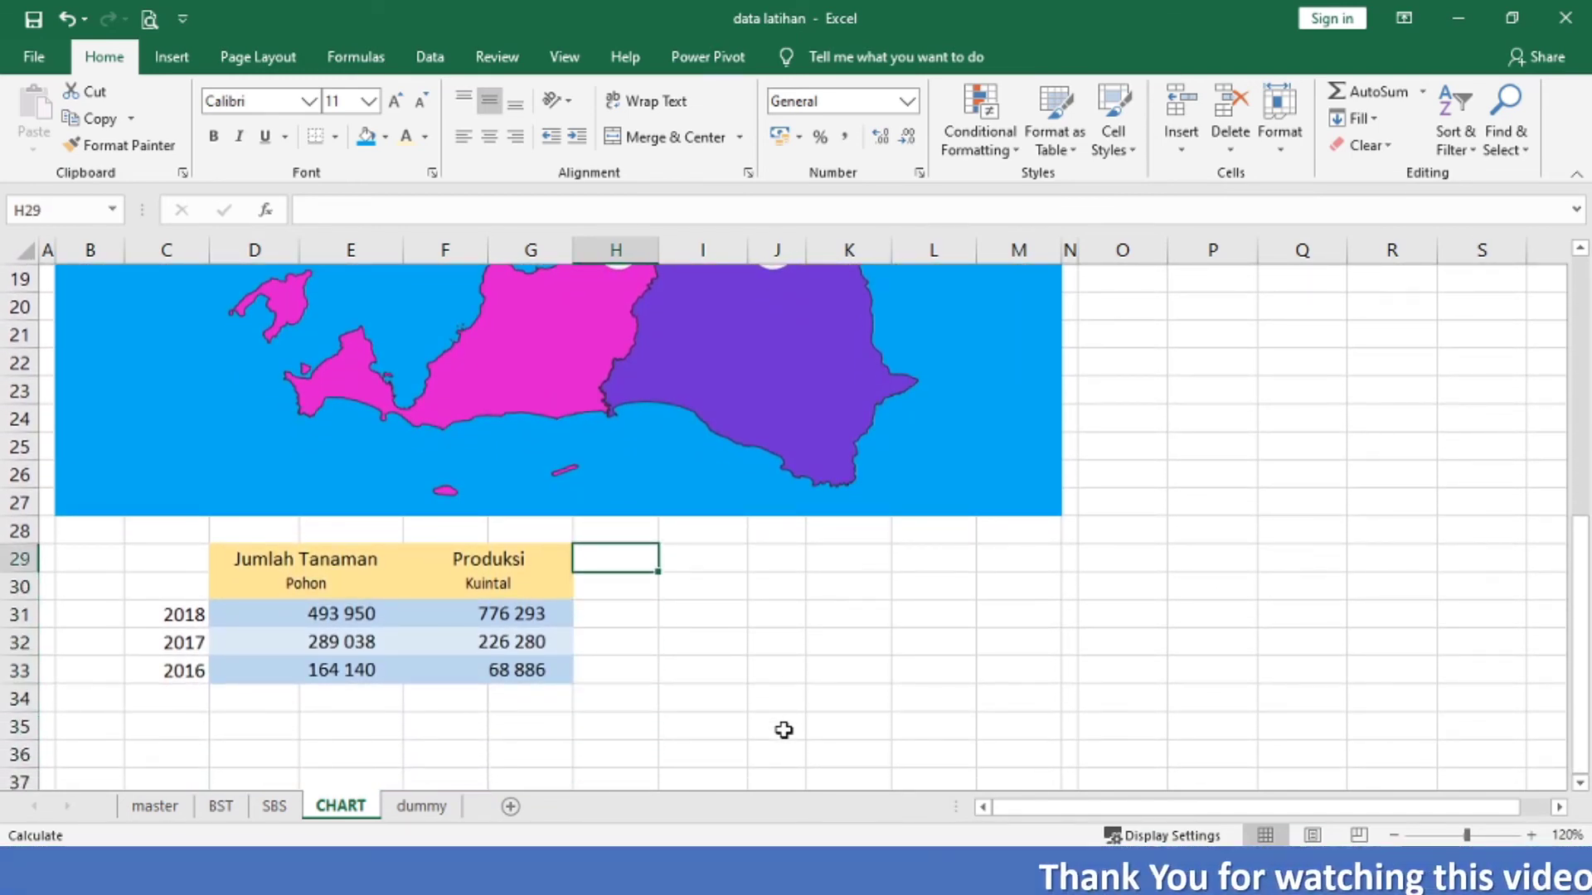
text(pRODUKTIFITAS)
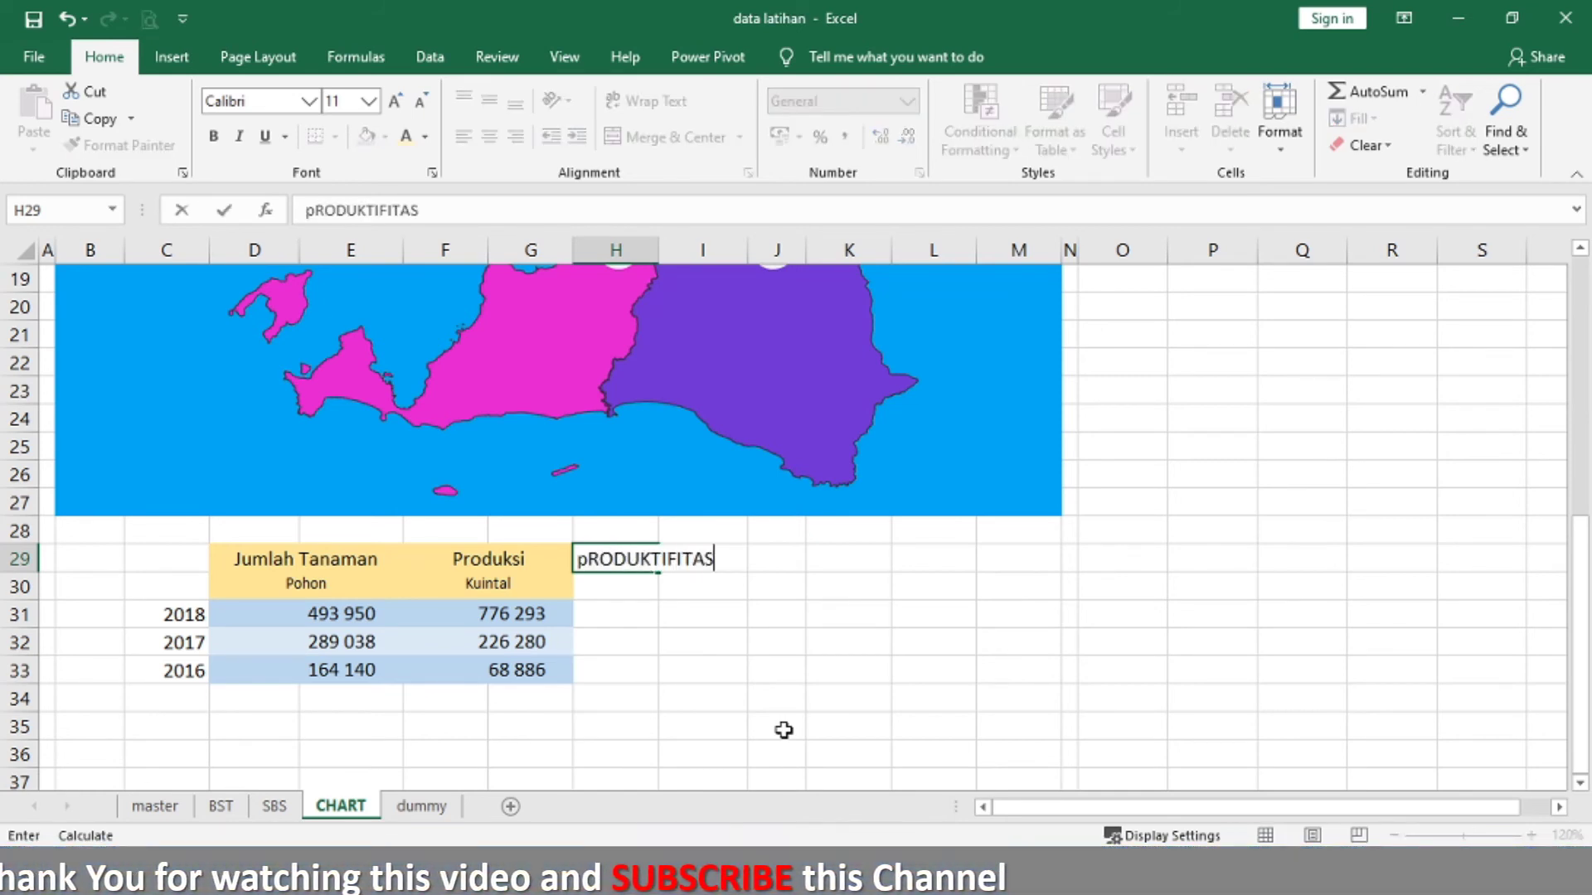
key(Return)
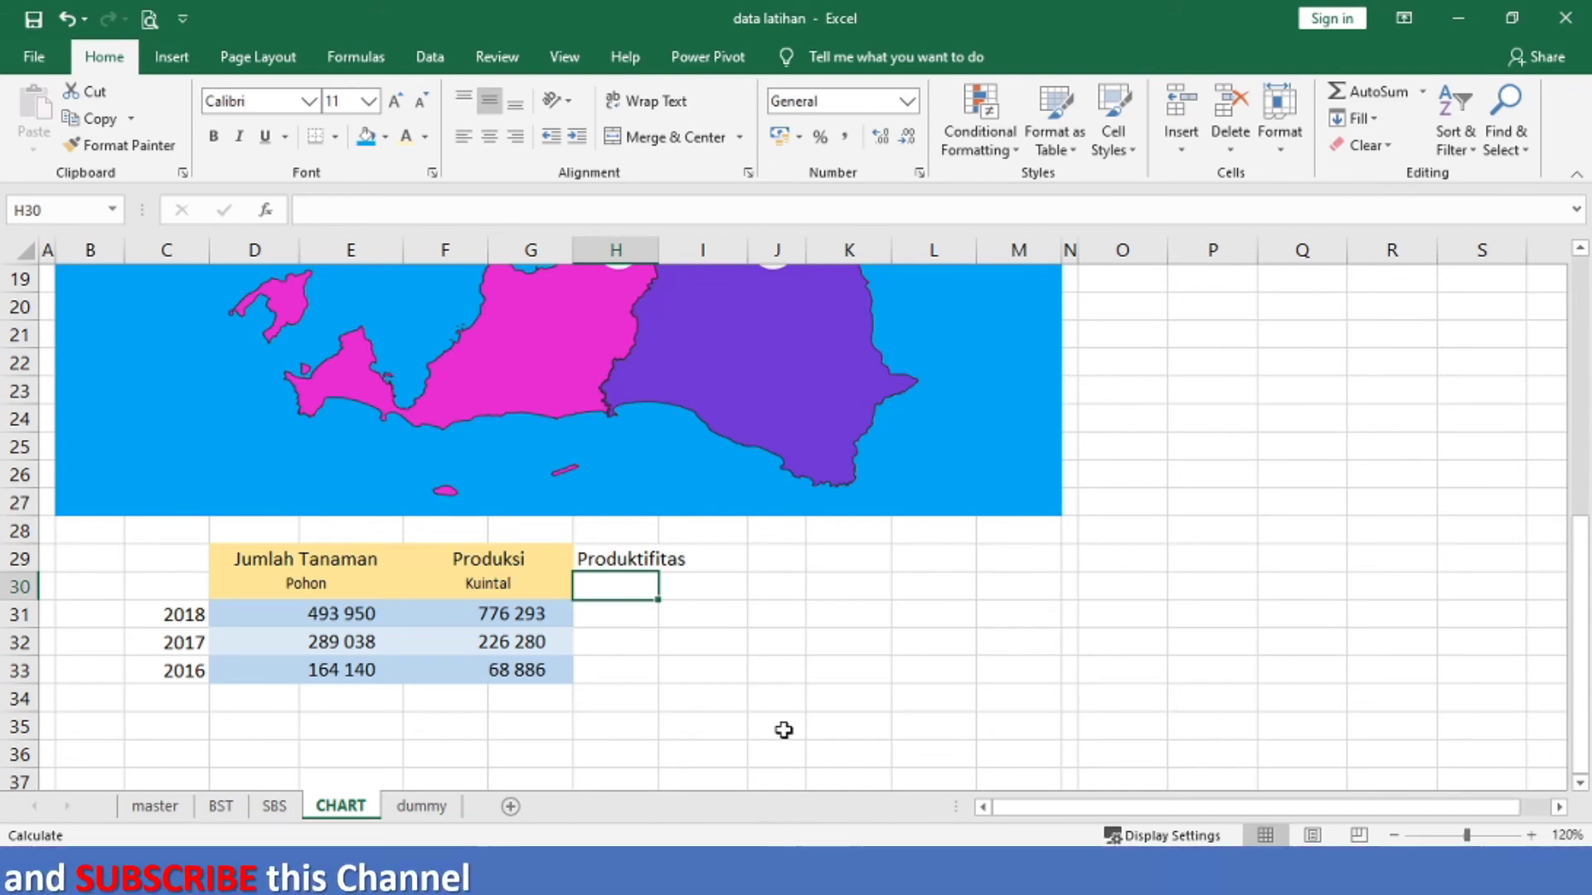
key(Up)
key(Left)
key(shift+Down)
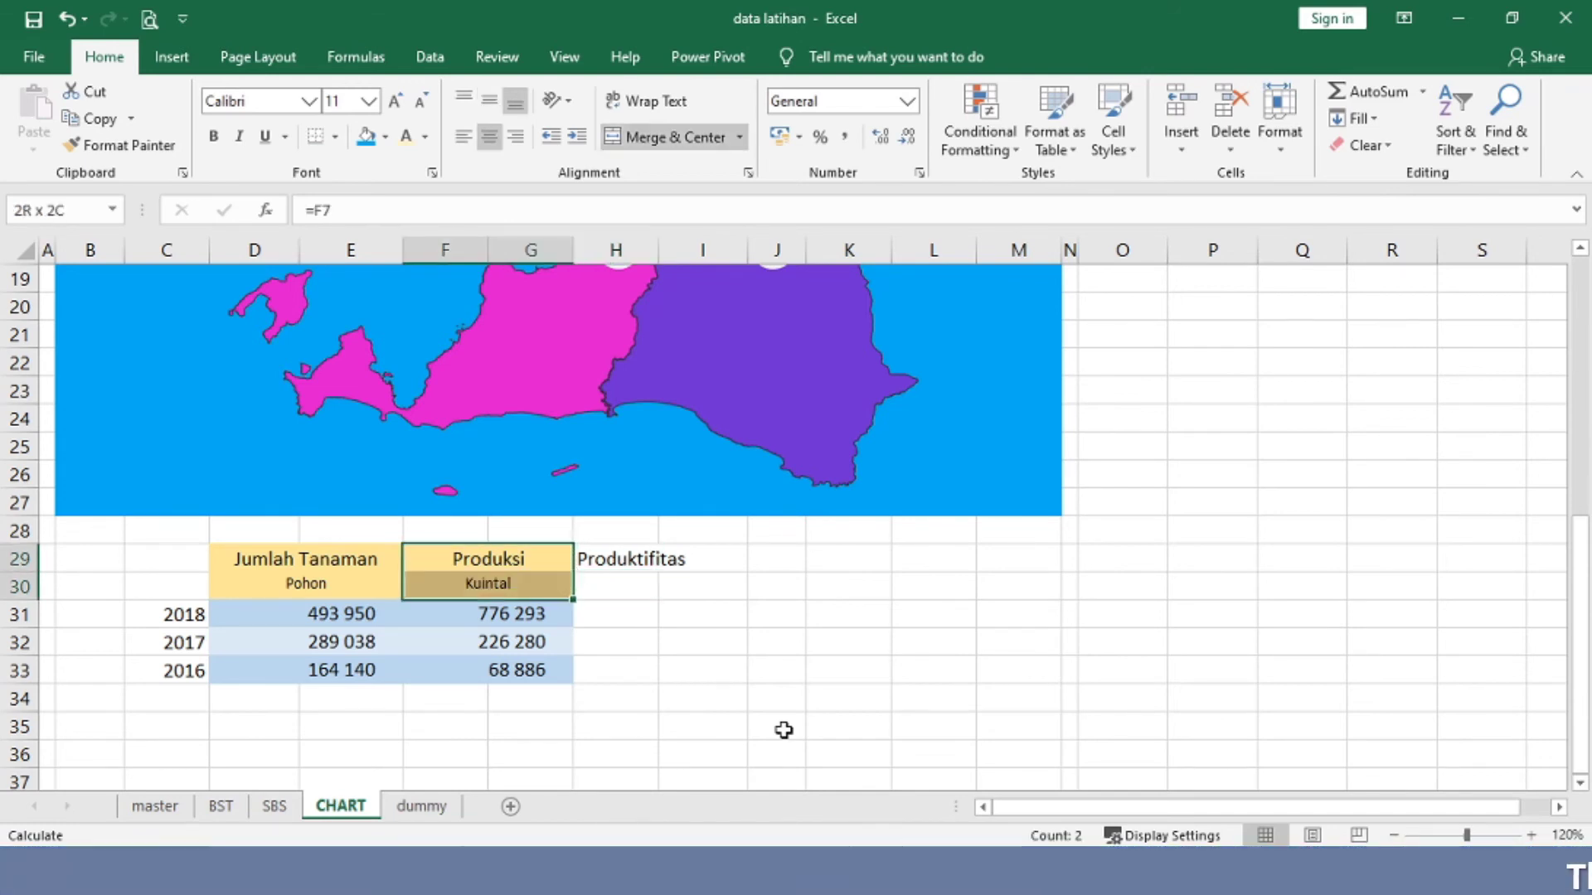
key(ctrl+c)
key(Right)
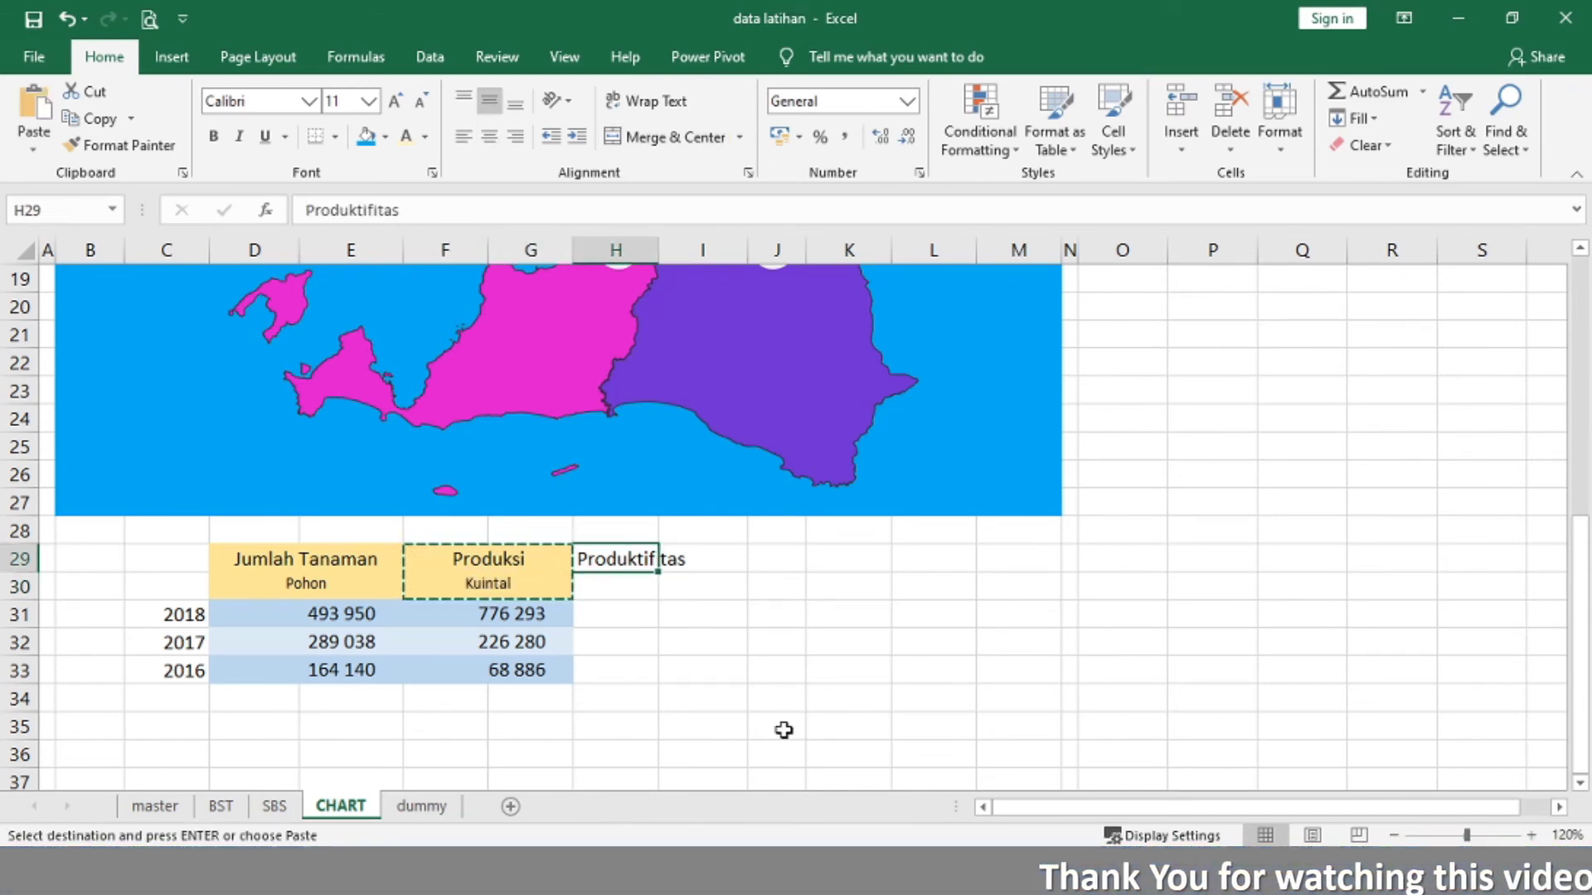
key(Escape)
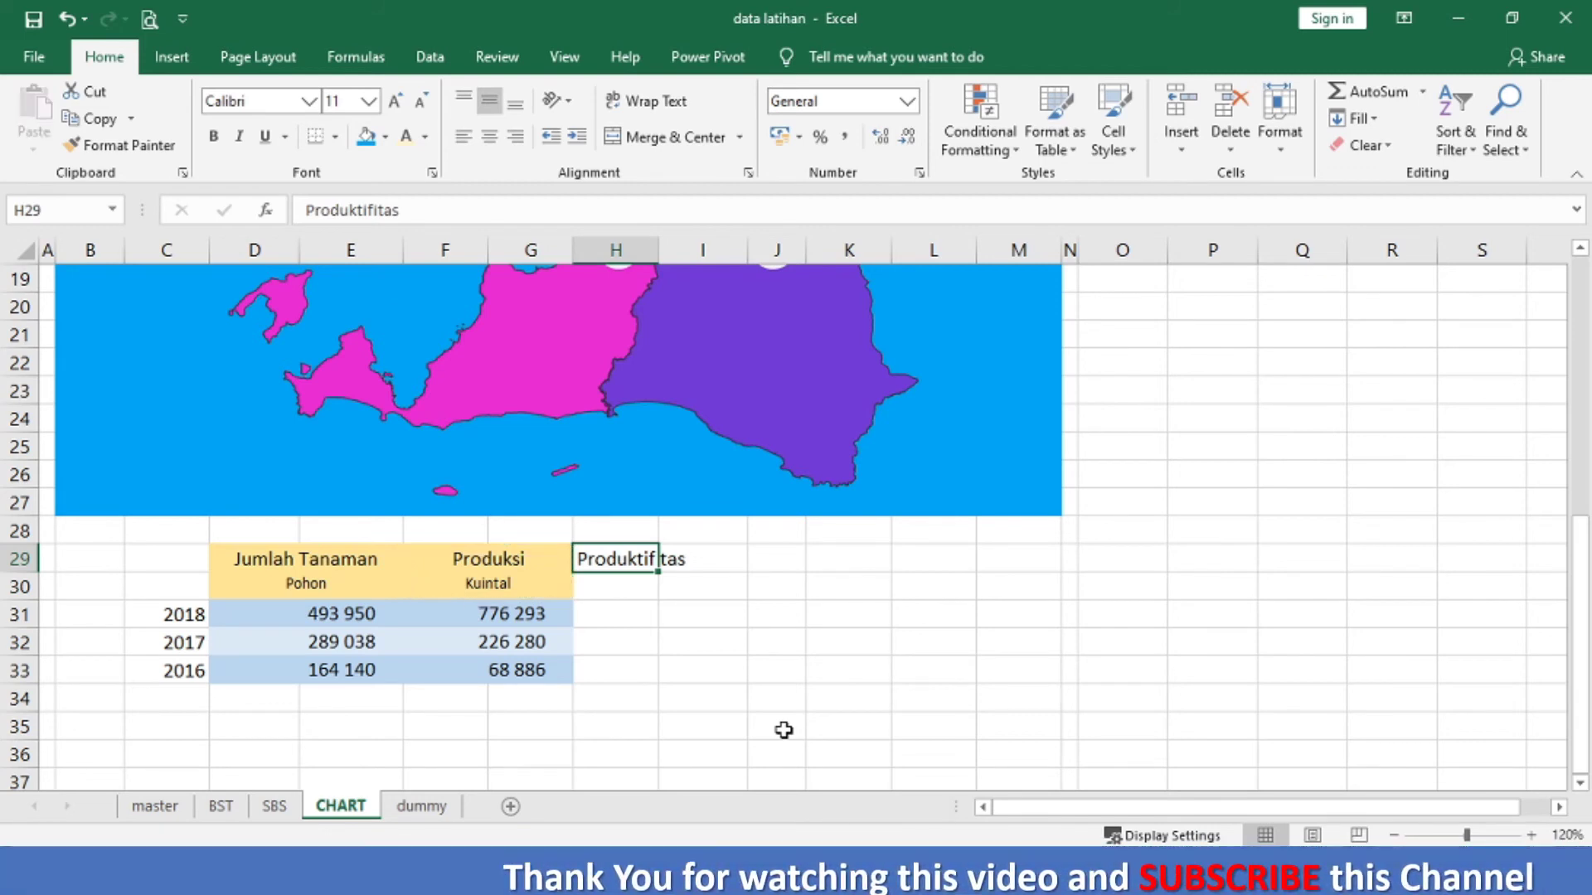
Step: Copy the formatting of the Produksi column F29:G33 onto H29:I33 with Format Painter
key(Left)
key(shift+Down)
key(shift+Down)
key(shift+Down)
key(shift+Down)
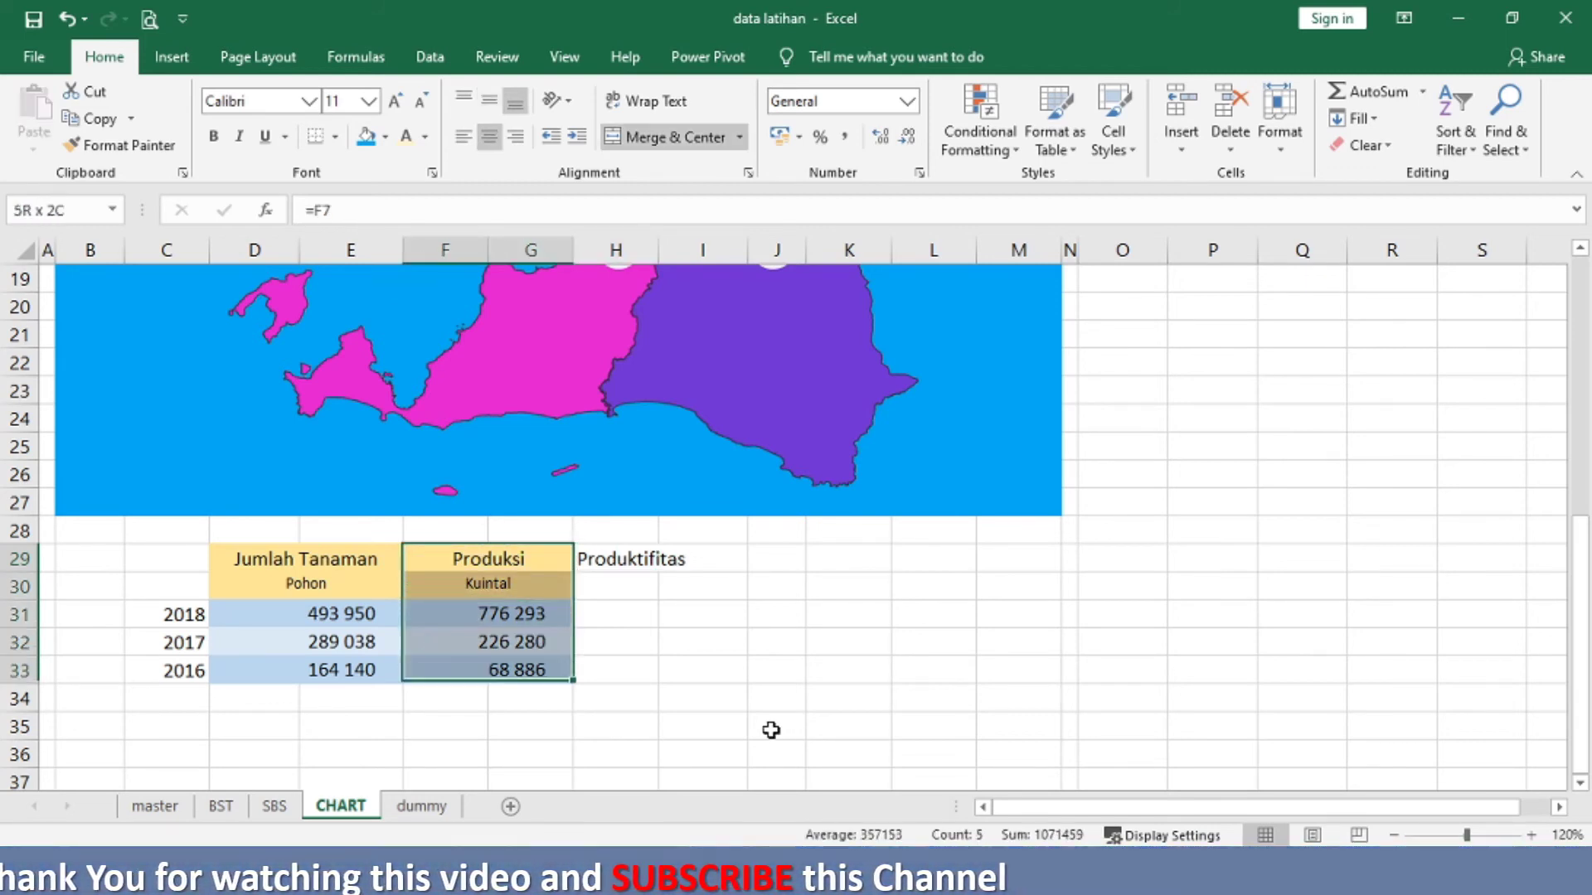
click(131, 147)
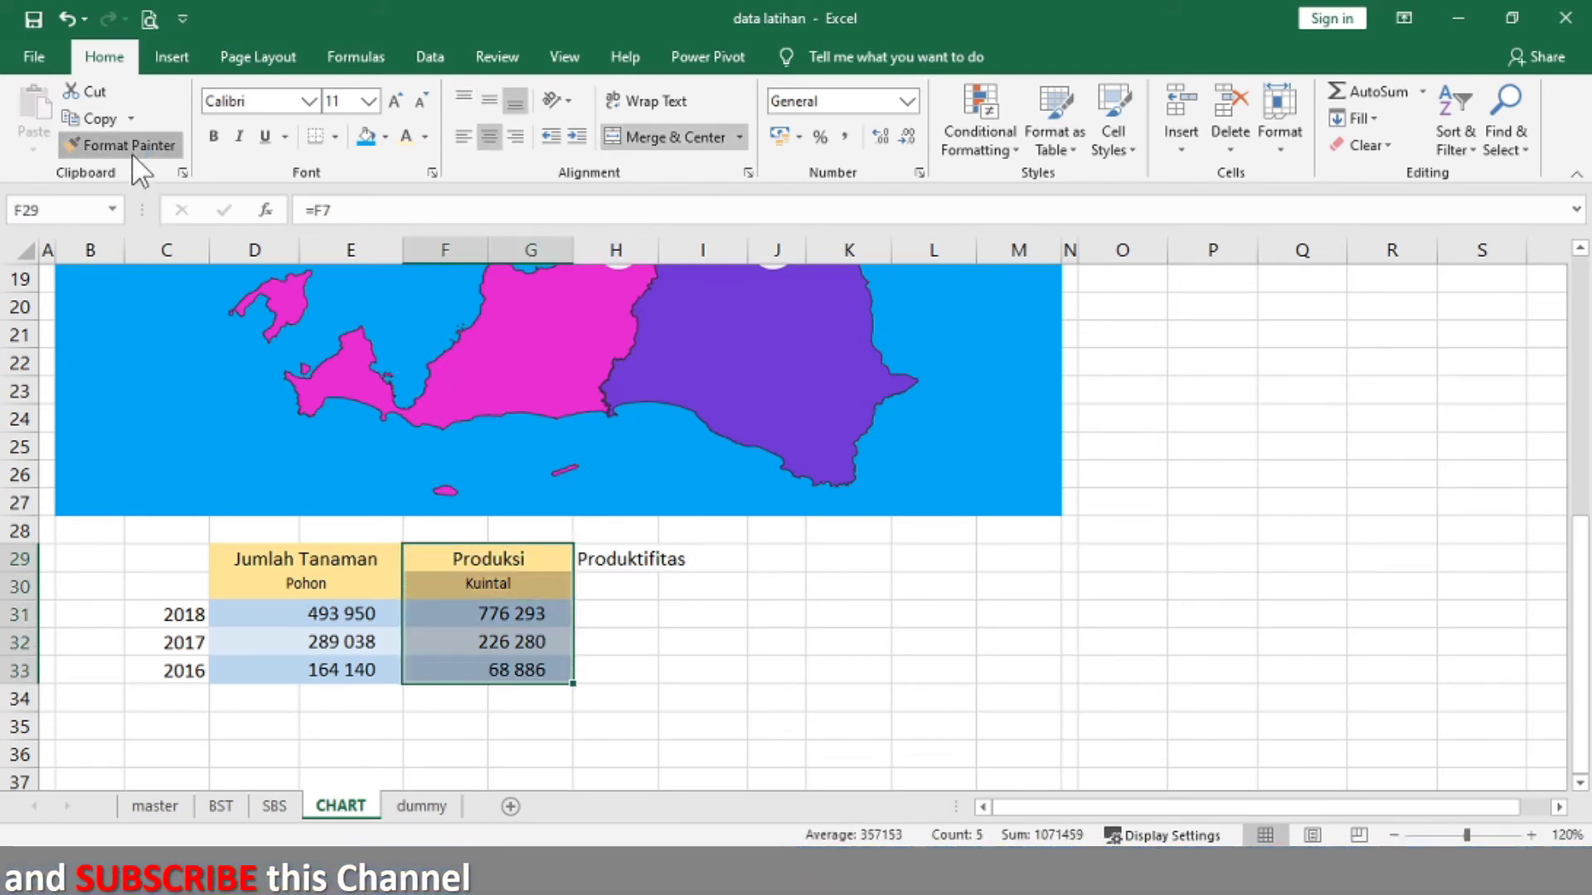
click(618, 560)
drag(618, 559, 680, 668)
Step: Enter the unit label formula =F30&"/"&D30 in H30, below the Produktifitas heading
click(637, 566)
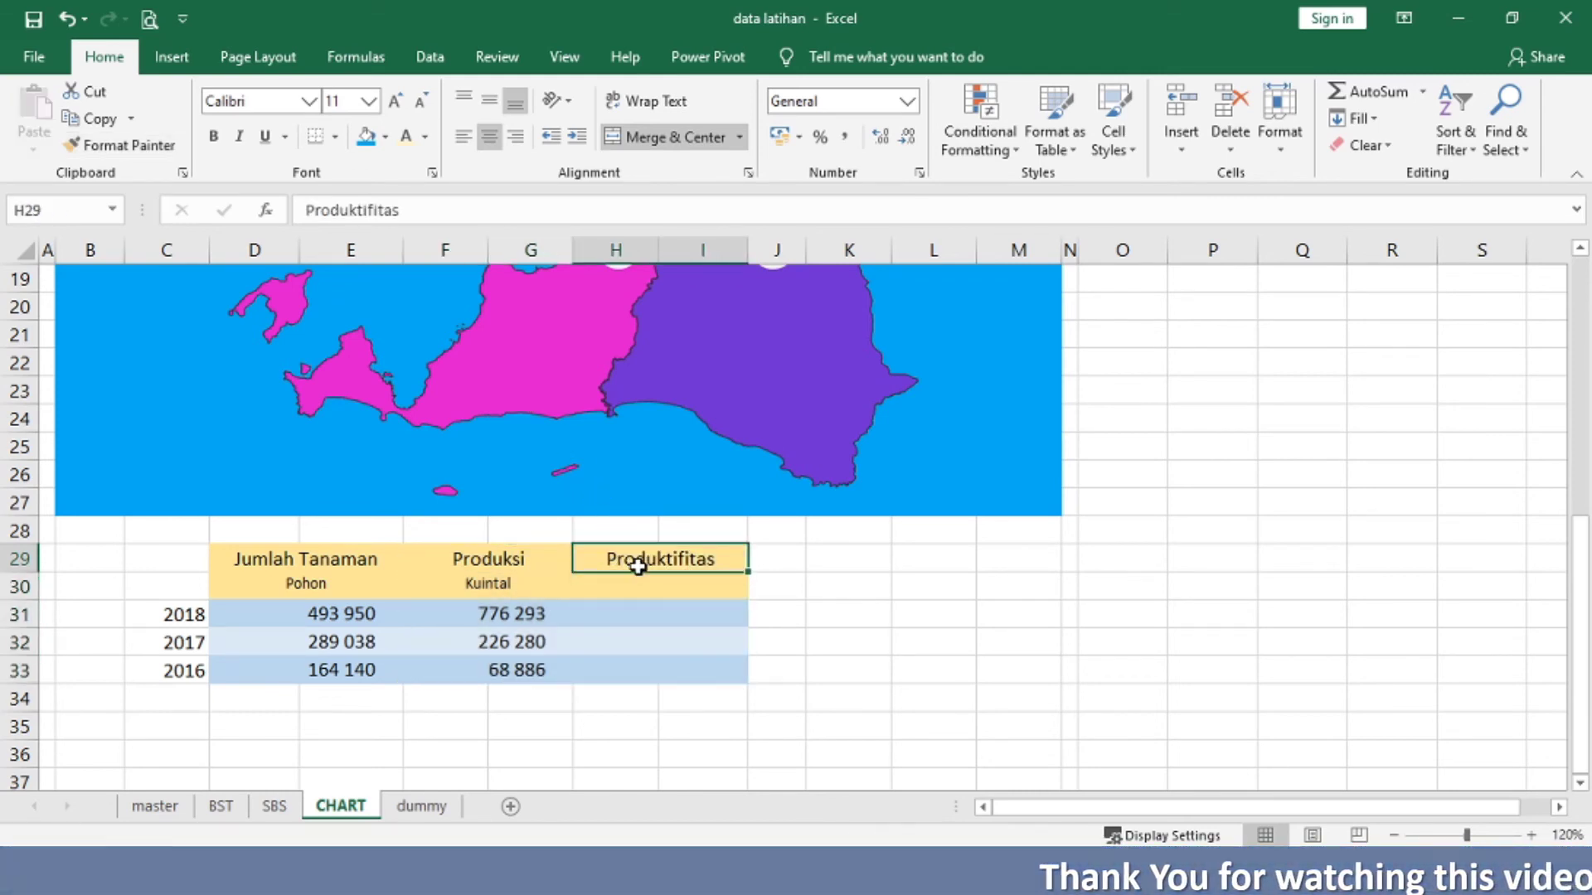
key(Down)
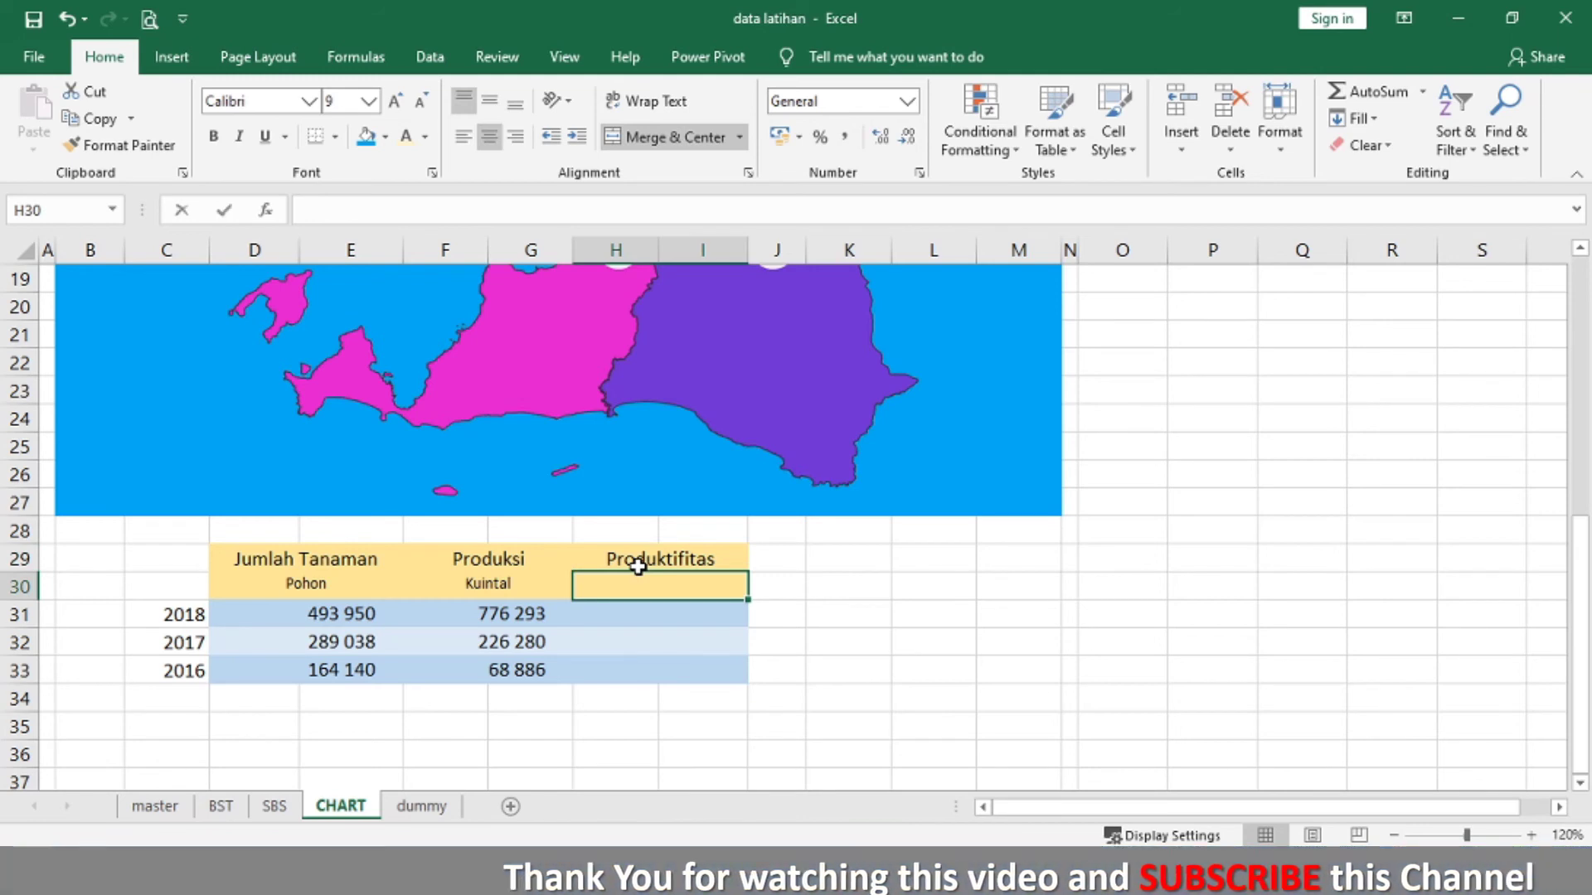
text(=)
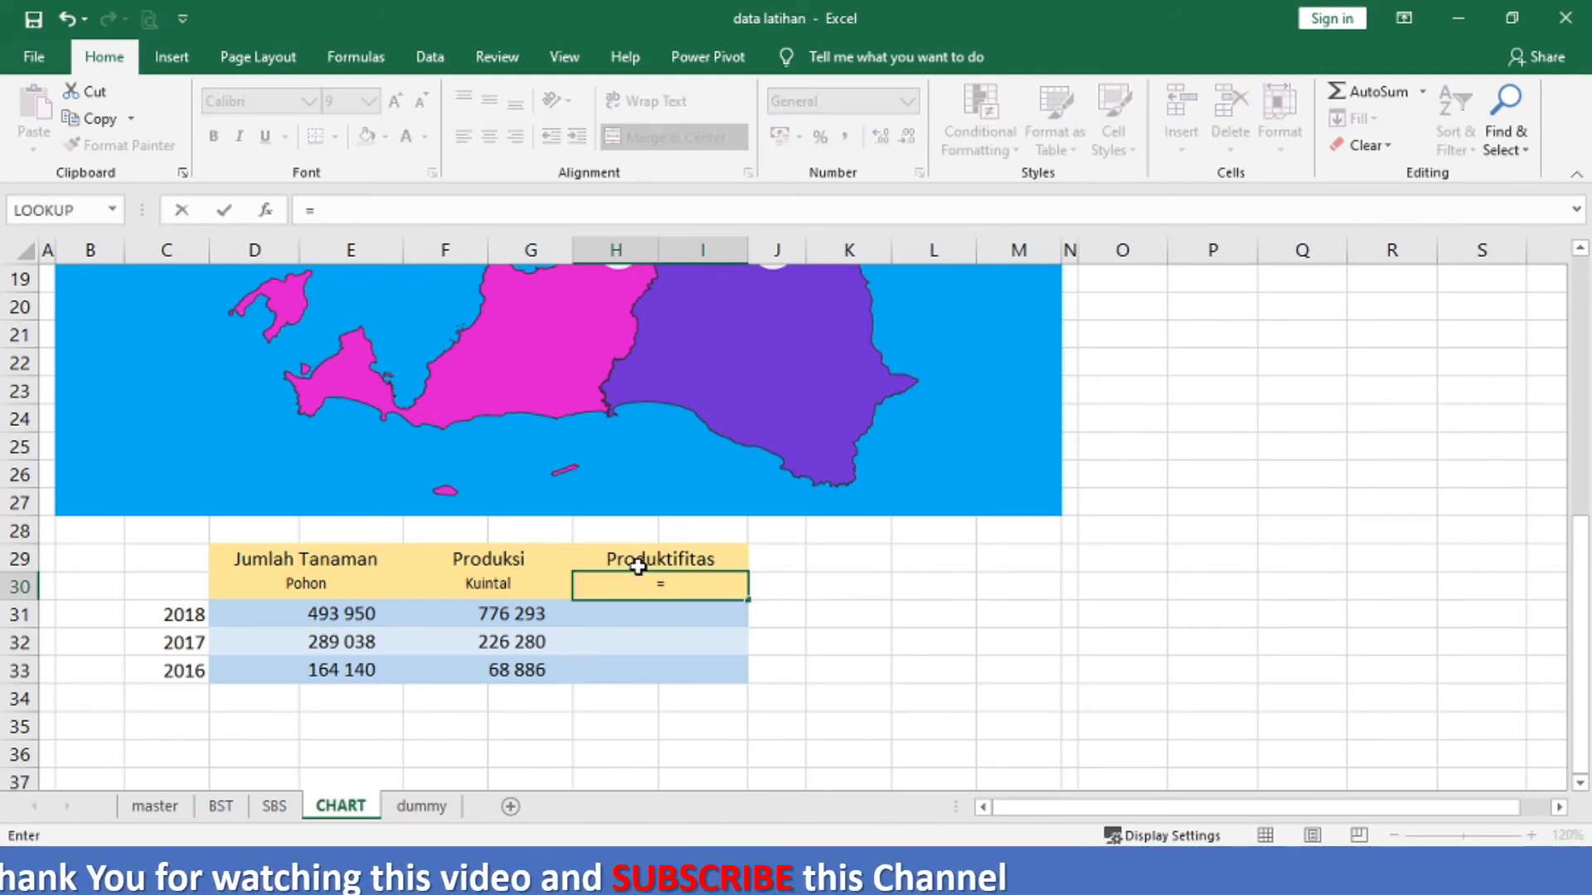
key(Left)
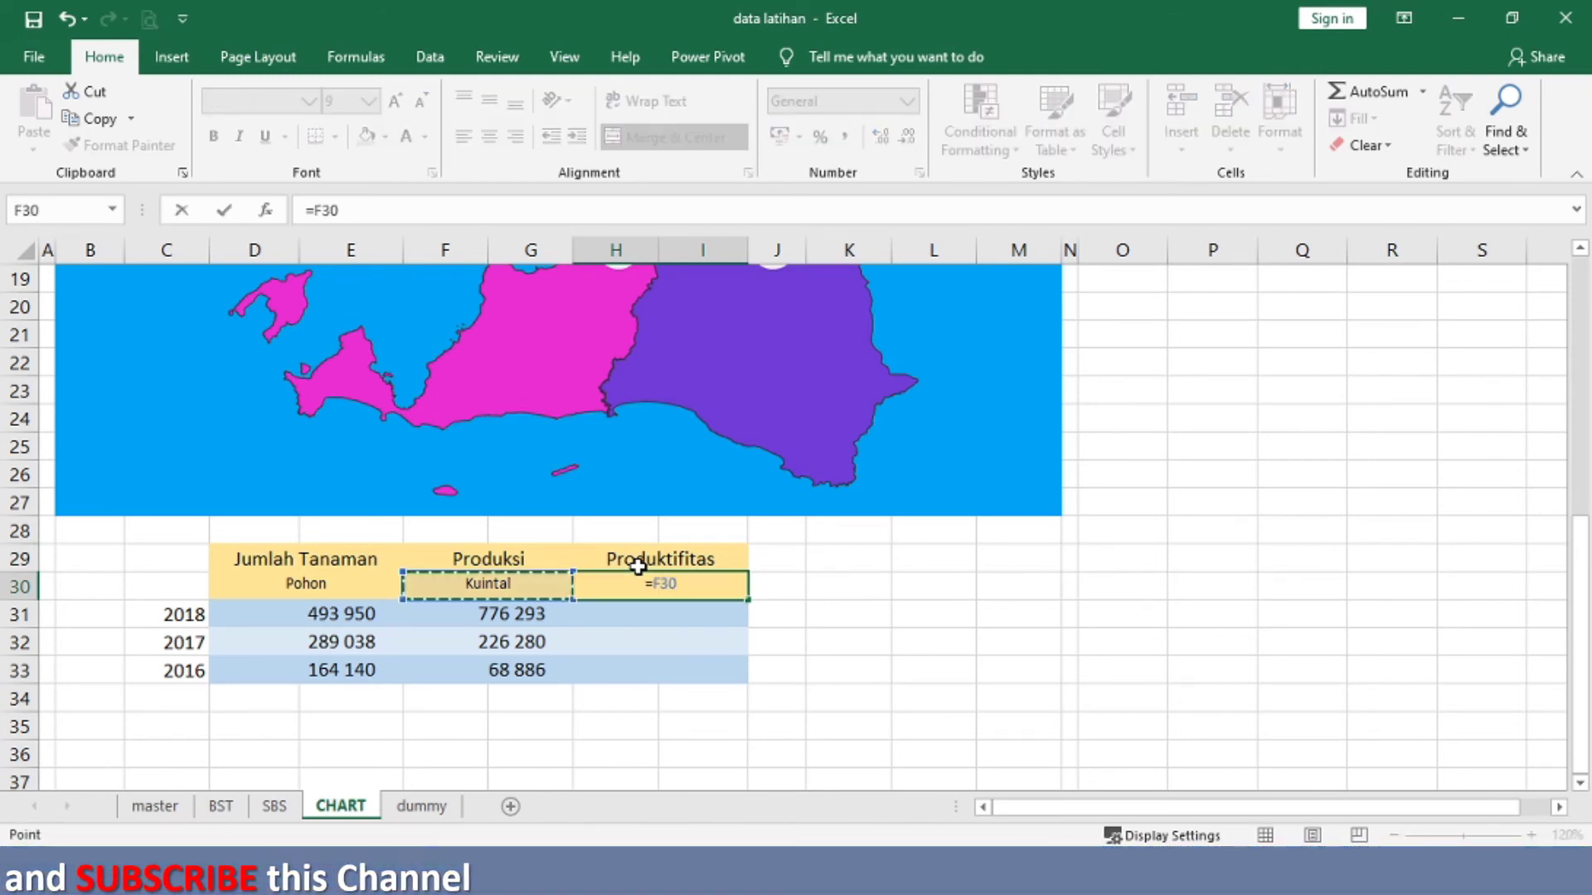
text(&)
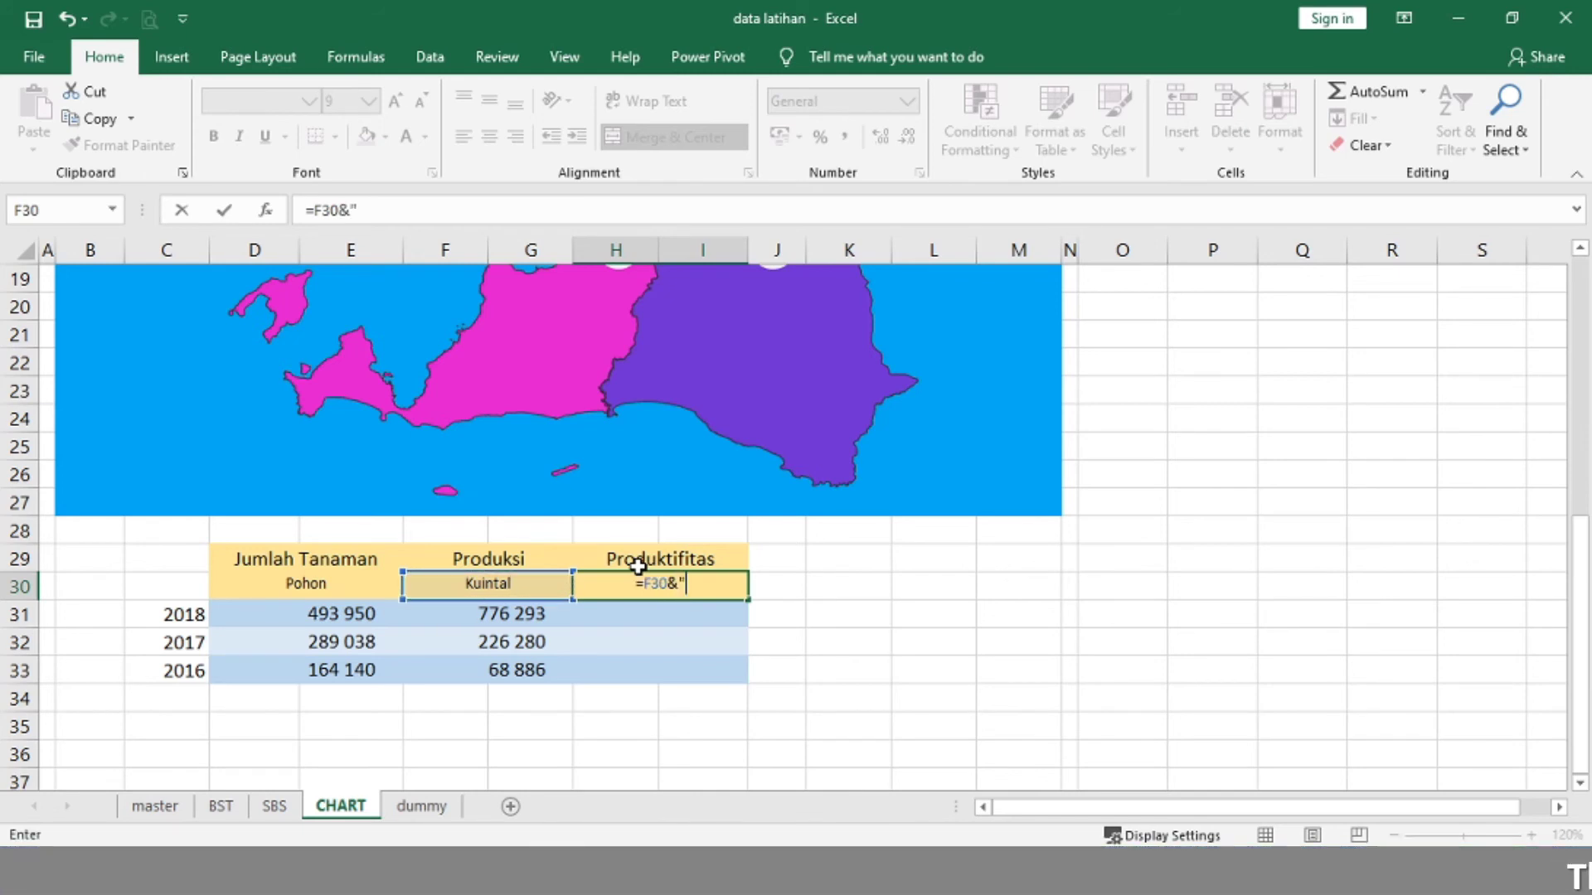
text("/")
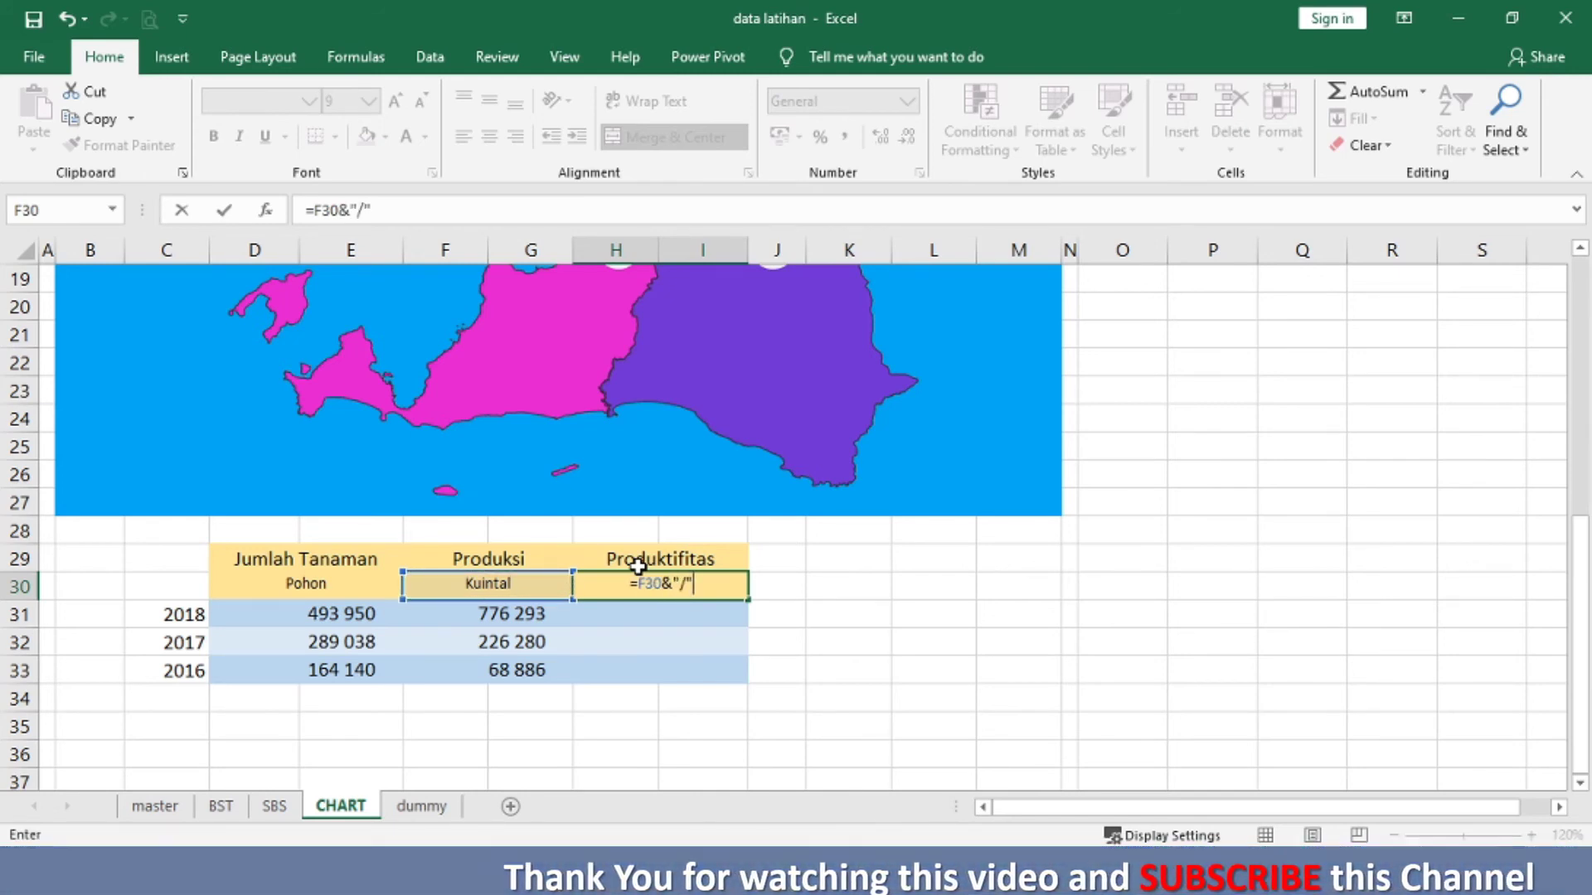
text(&)
key(Left)
key(Left)
key(Return)
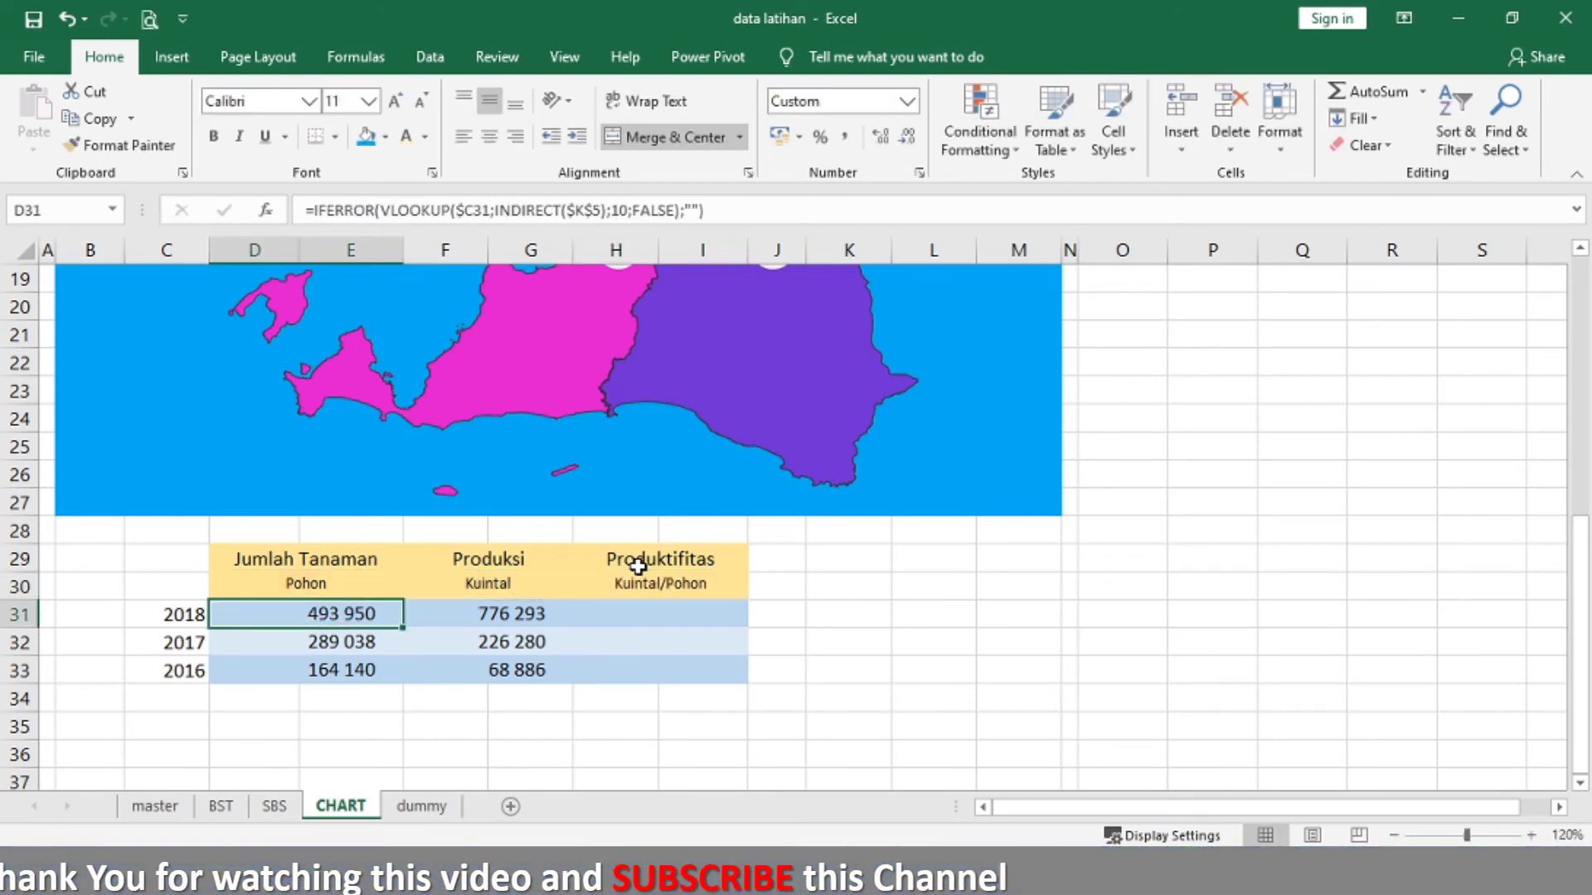
Step: Enter the 2018 productivity formula =F31/D31 in H31
key(Up)
key(Right)
key(Right)
key(Down)
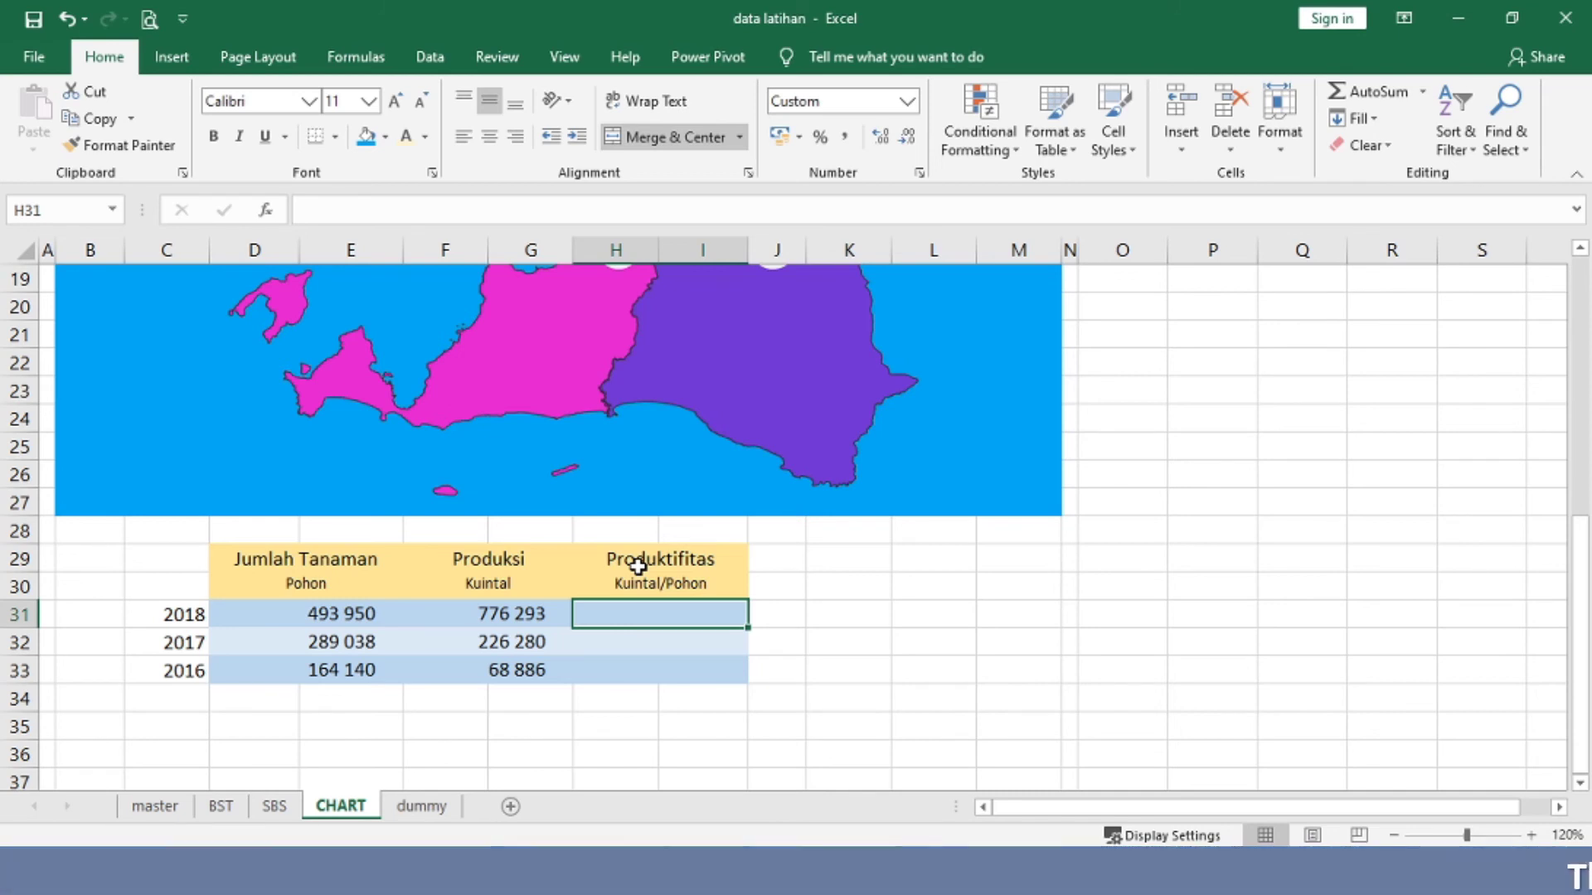
text(=)
key(Left)
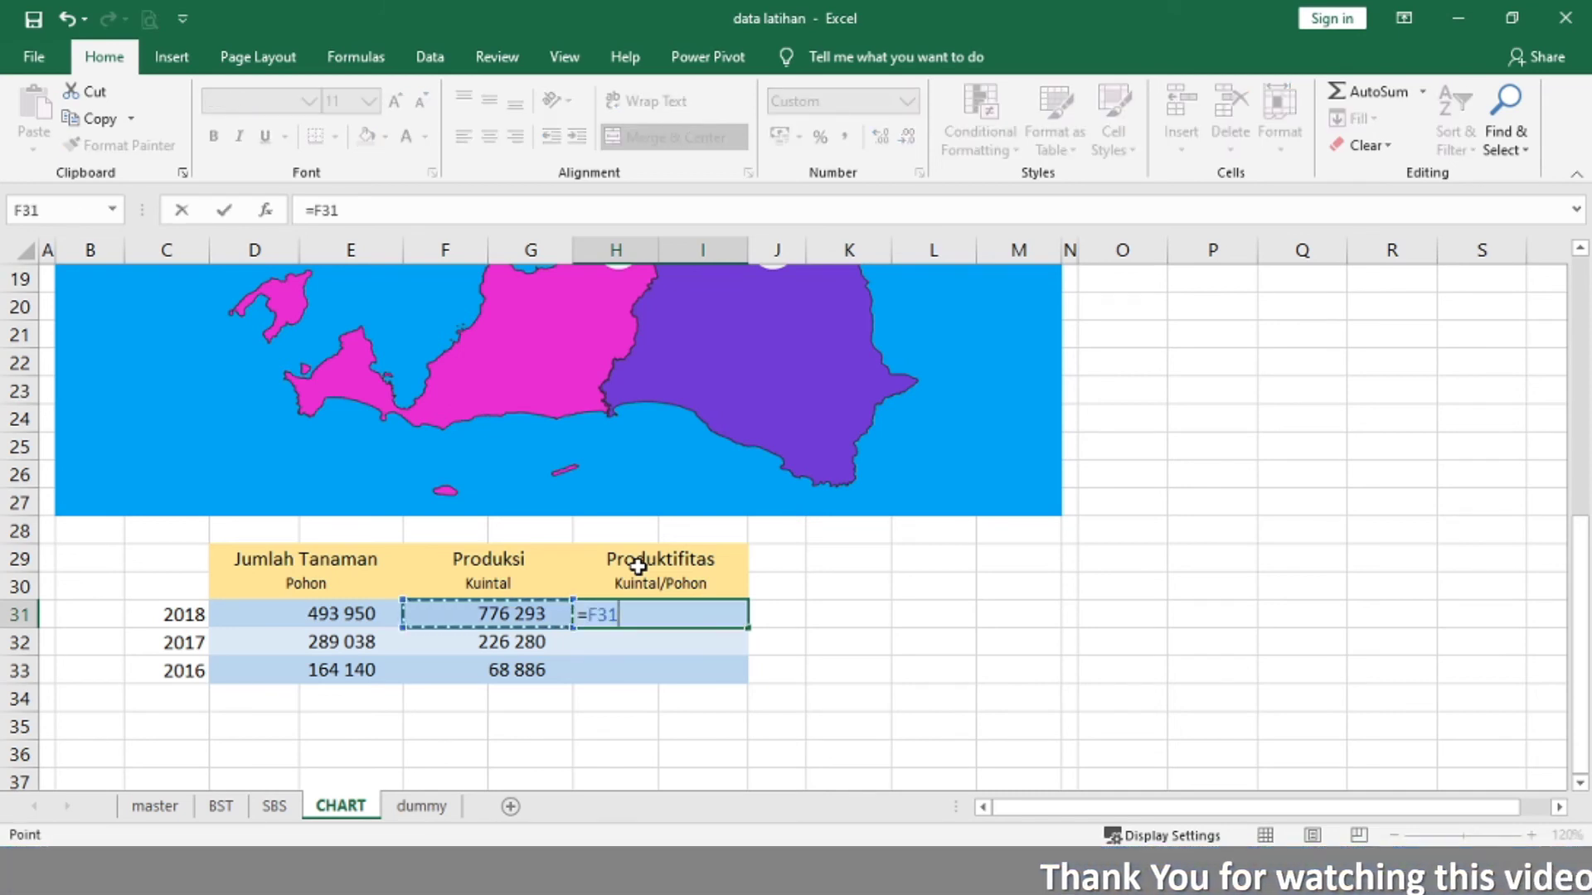
text(/)
key(Left)
key(Left)
key(Return)
Step: Copy the 2018 productivity formula from H31 into H32:H33 for 2017 and 2016, pasting only the formula
key(Right)
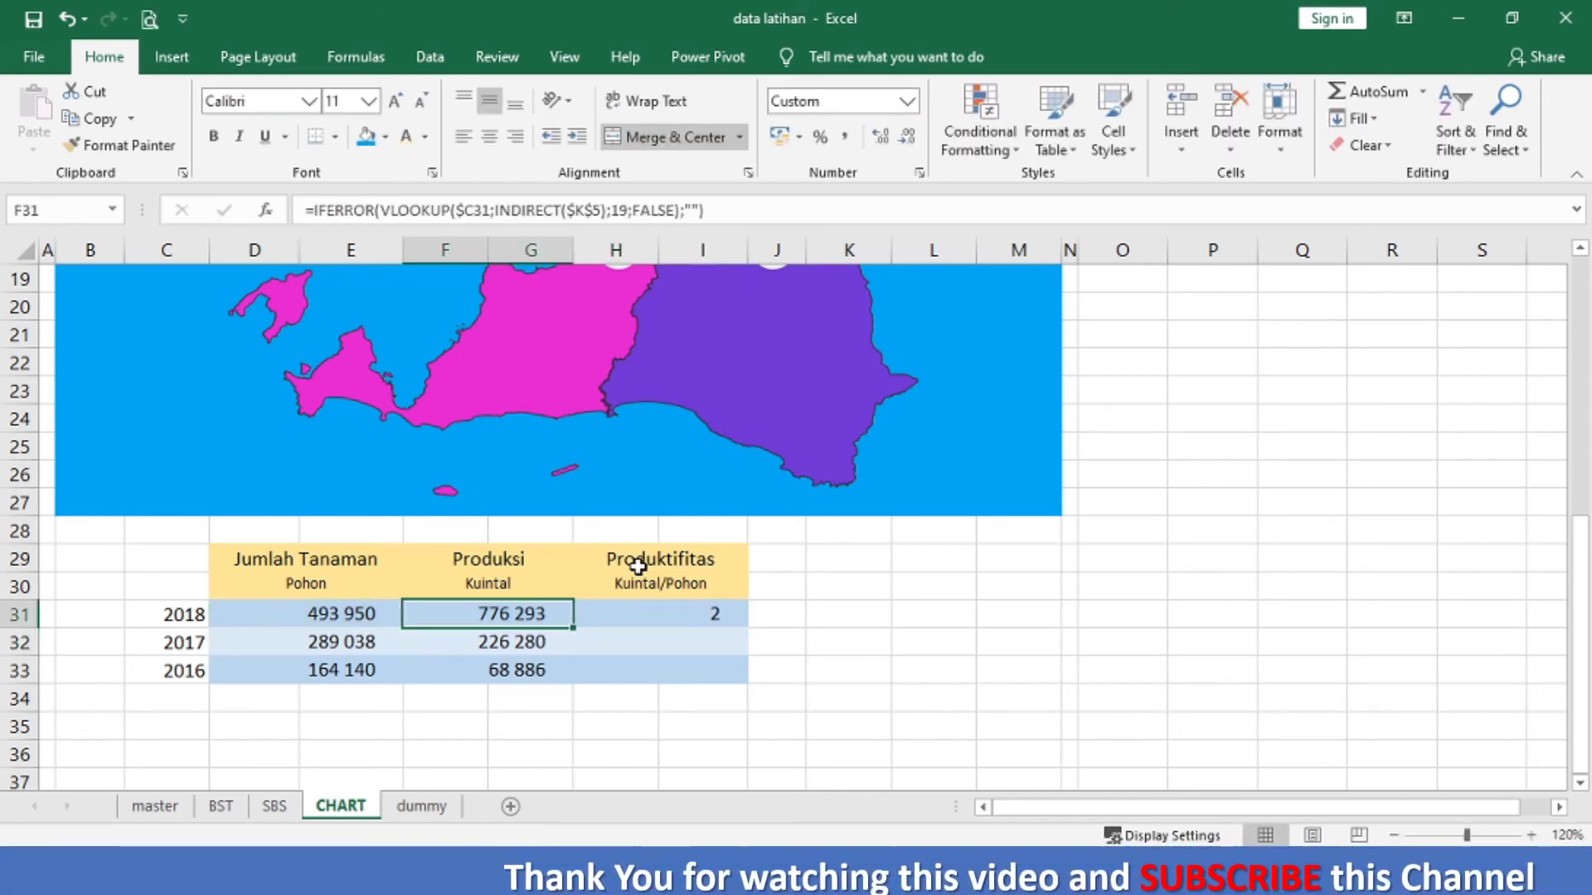
key(Right)
key(ctrl+c)
key(Down)
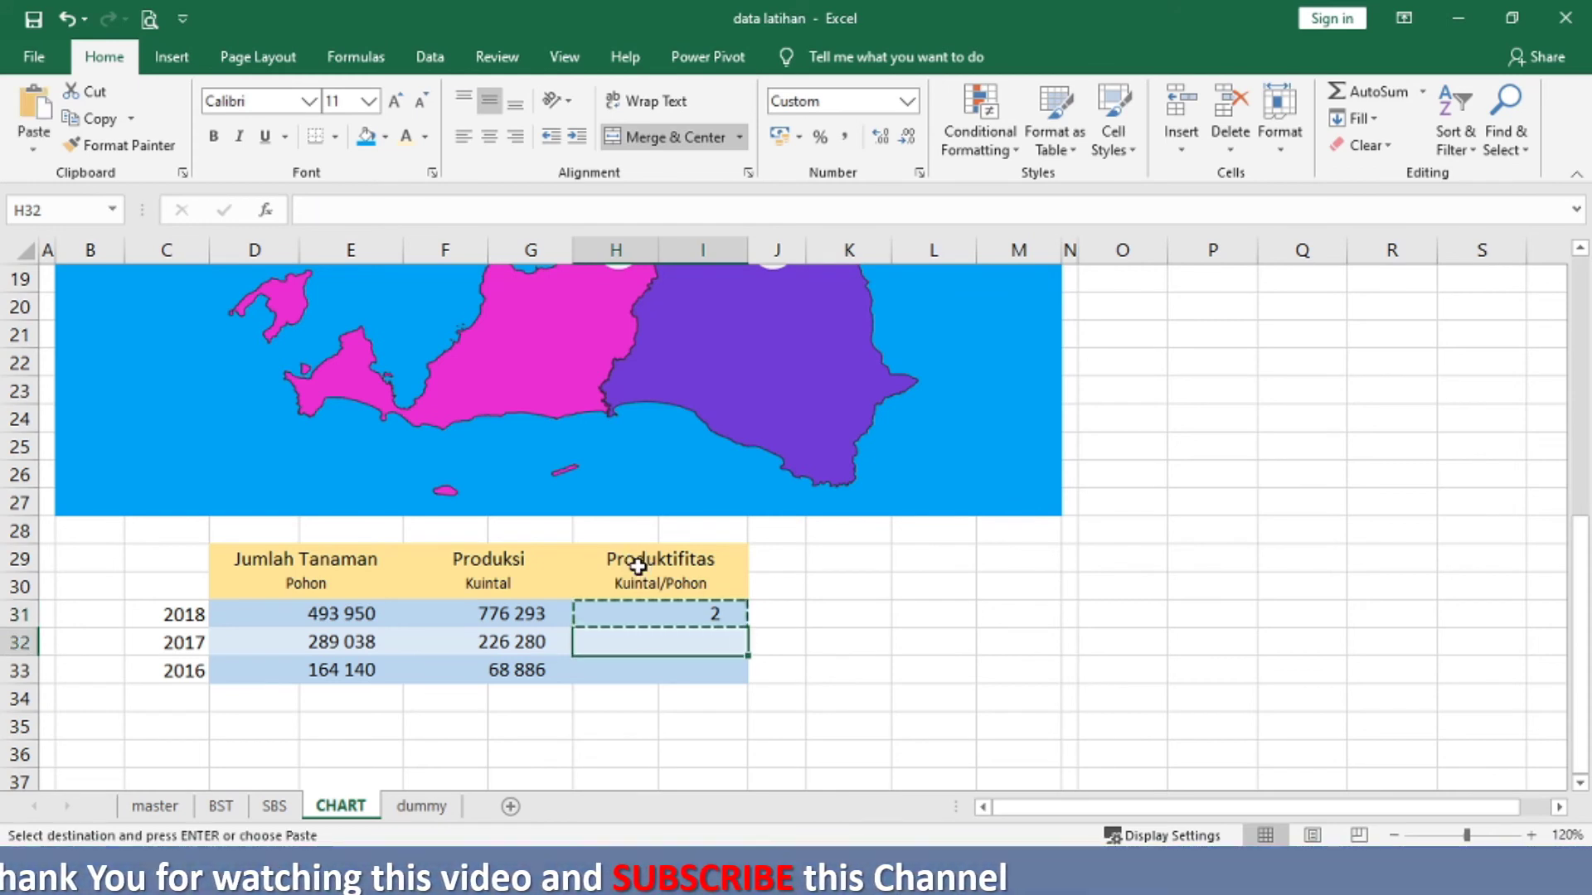
key(shift+Down)
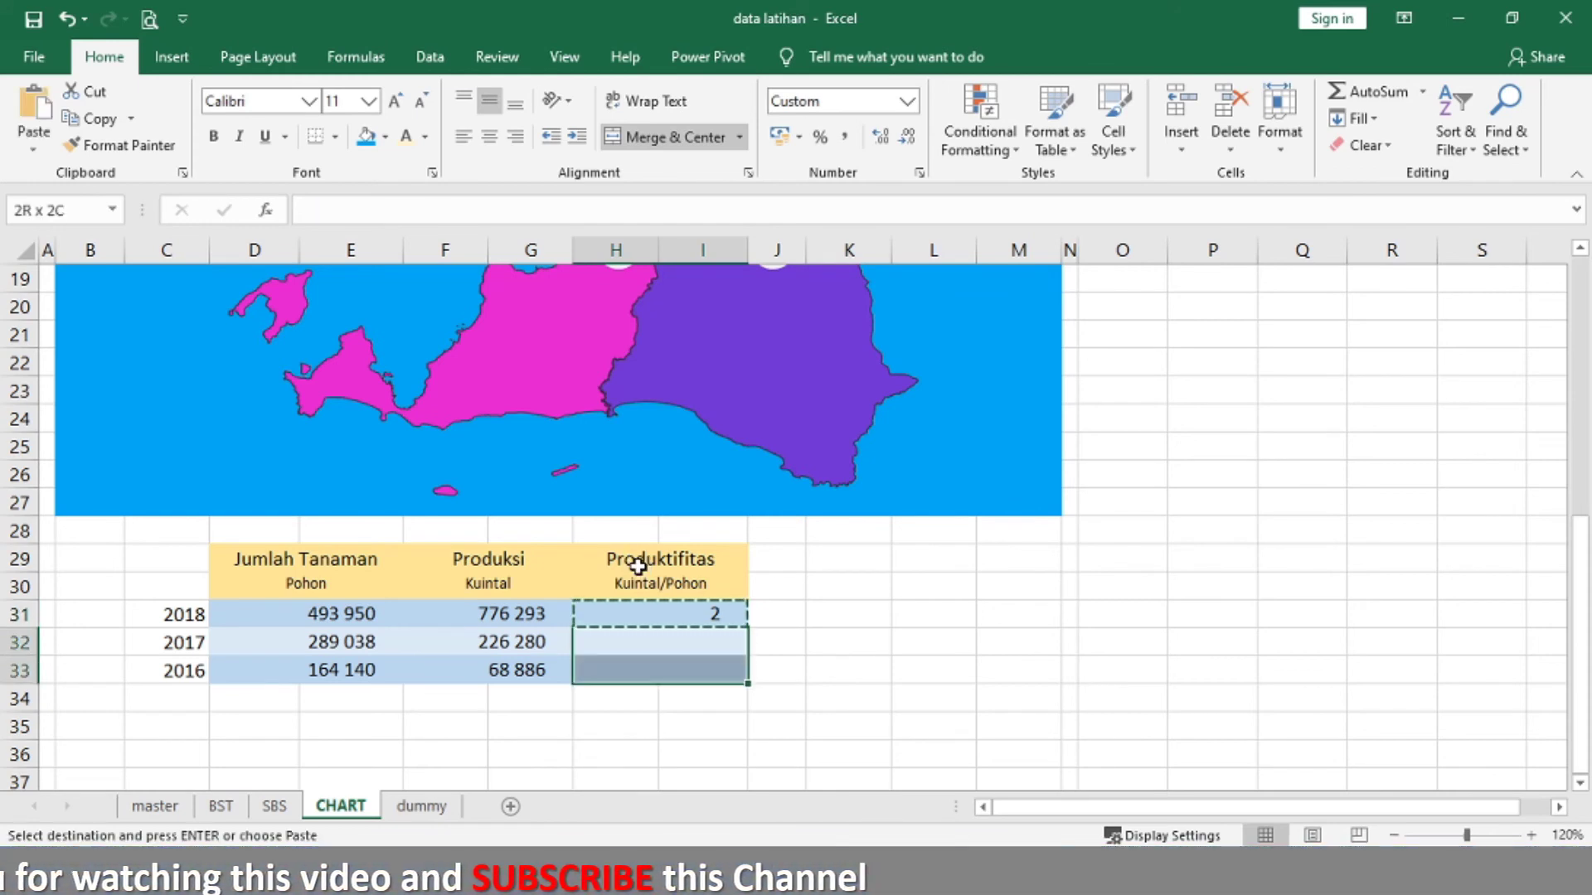
click(25, 145)
click(66, 207)
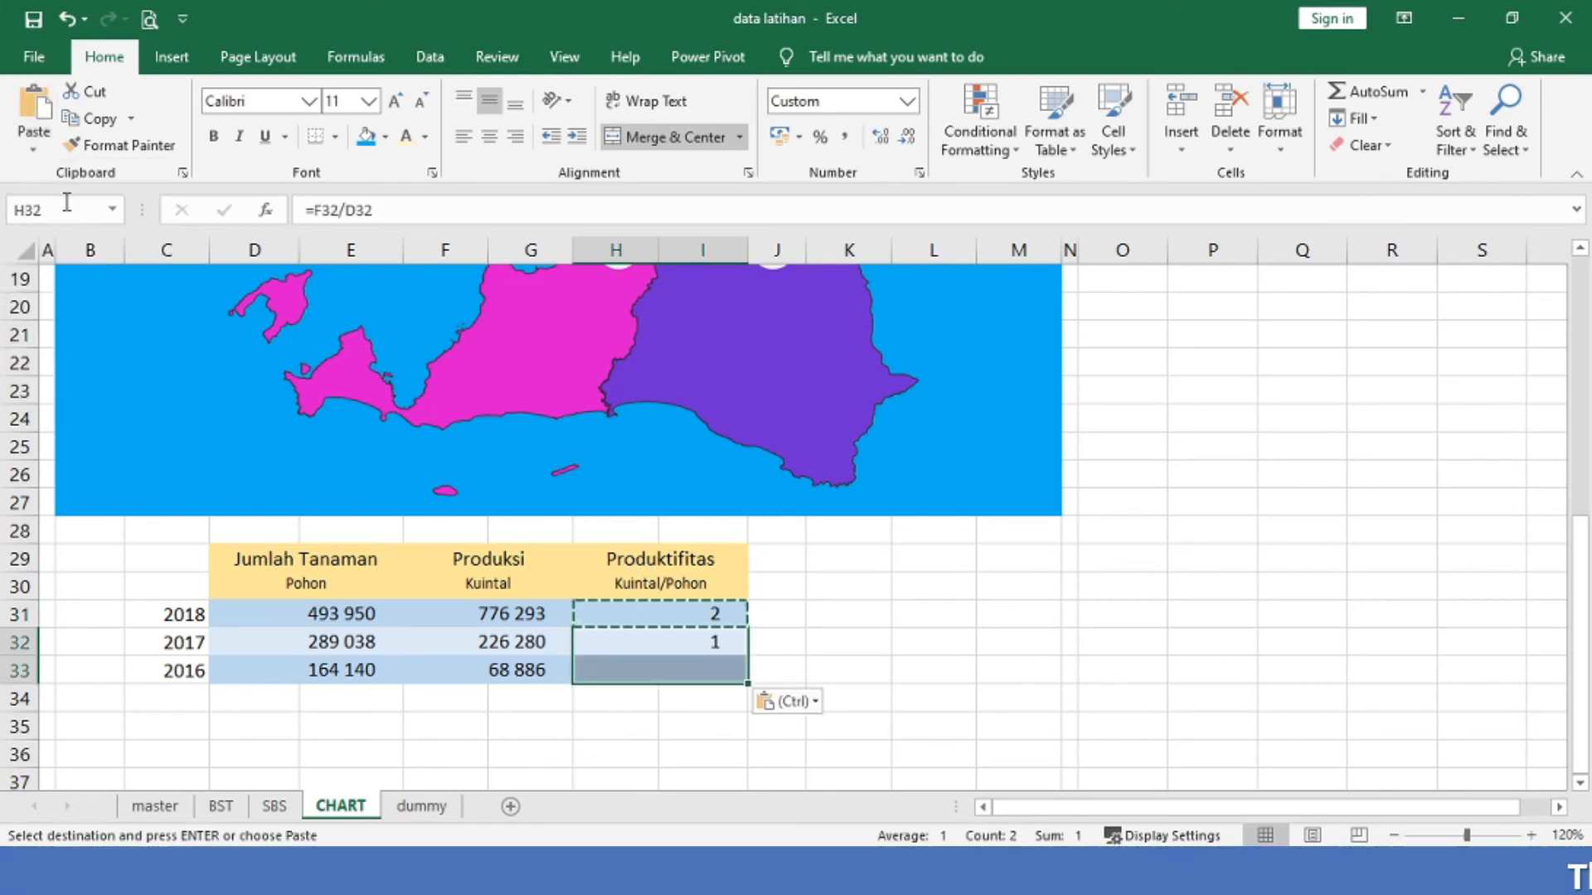
Step: Apply the custom number format "### ### ##0,00" to the productivity values H31:H33 and center them
key(Escape)
key(Up)
key(shift+Down)
key(shift+Down)
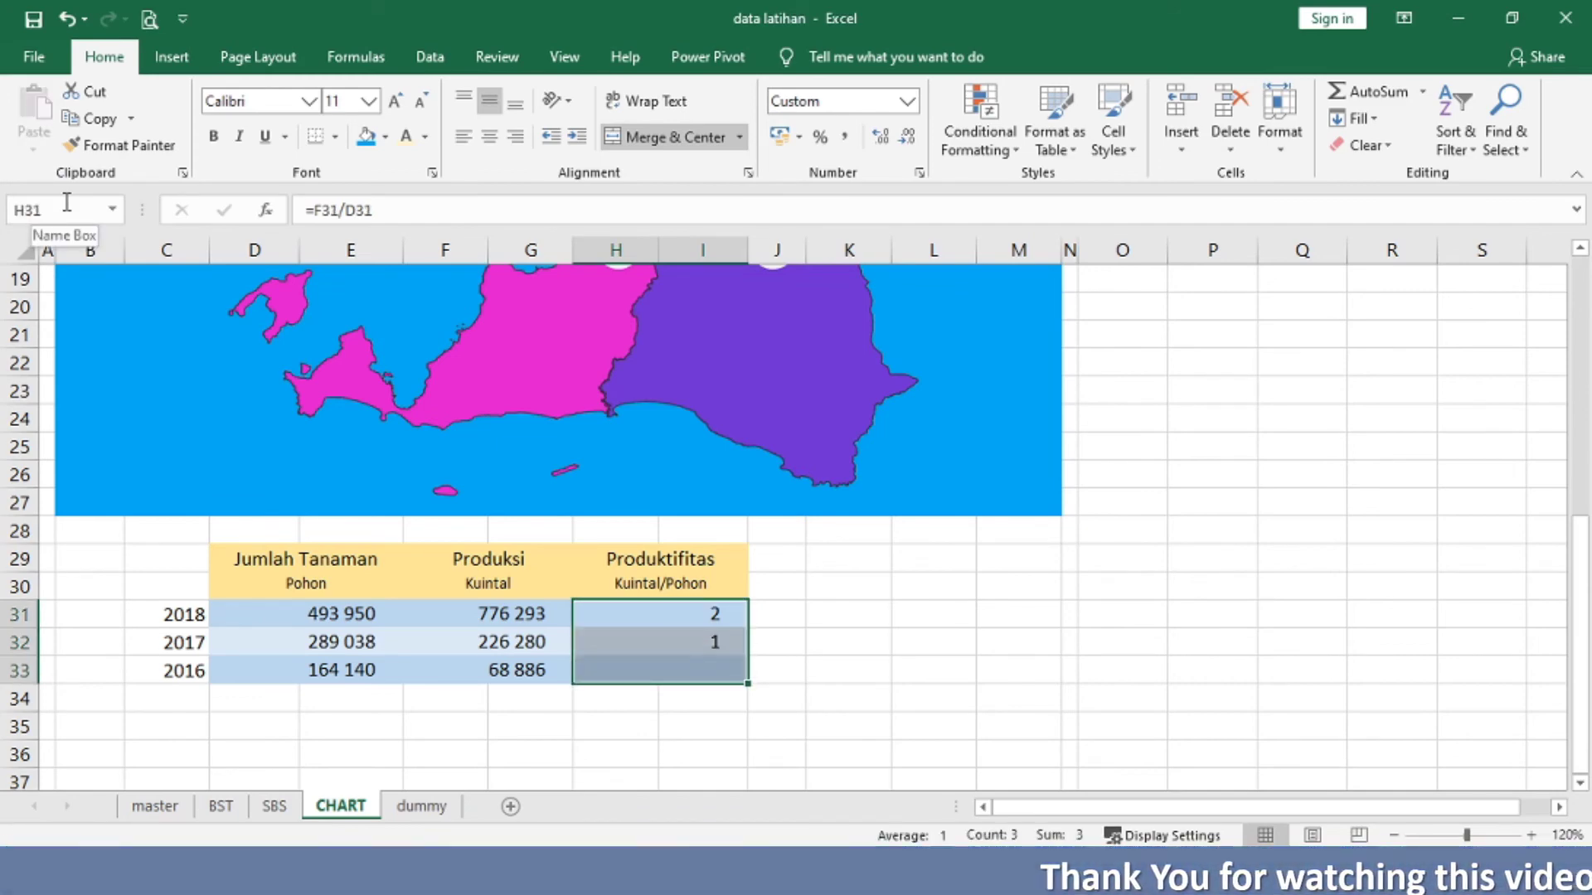
click(919, 173)
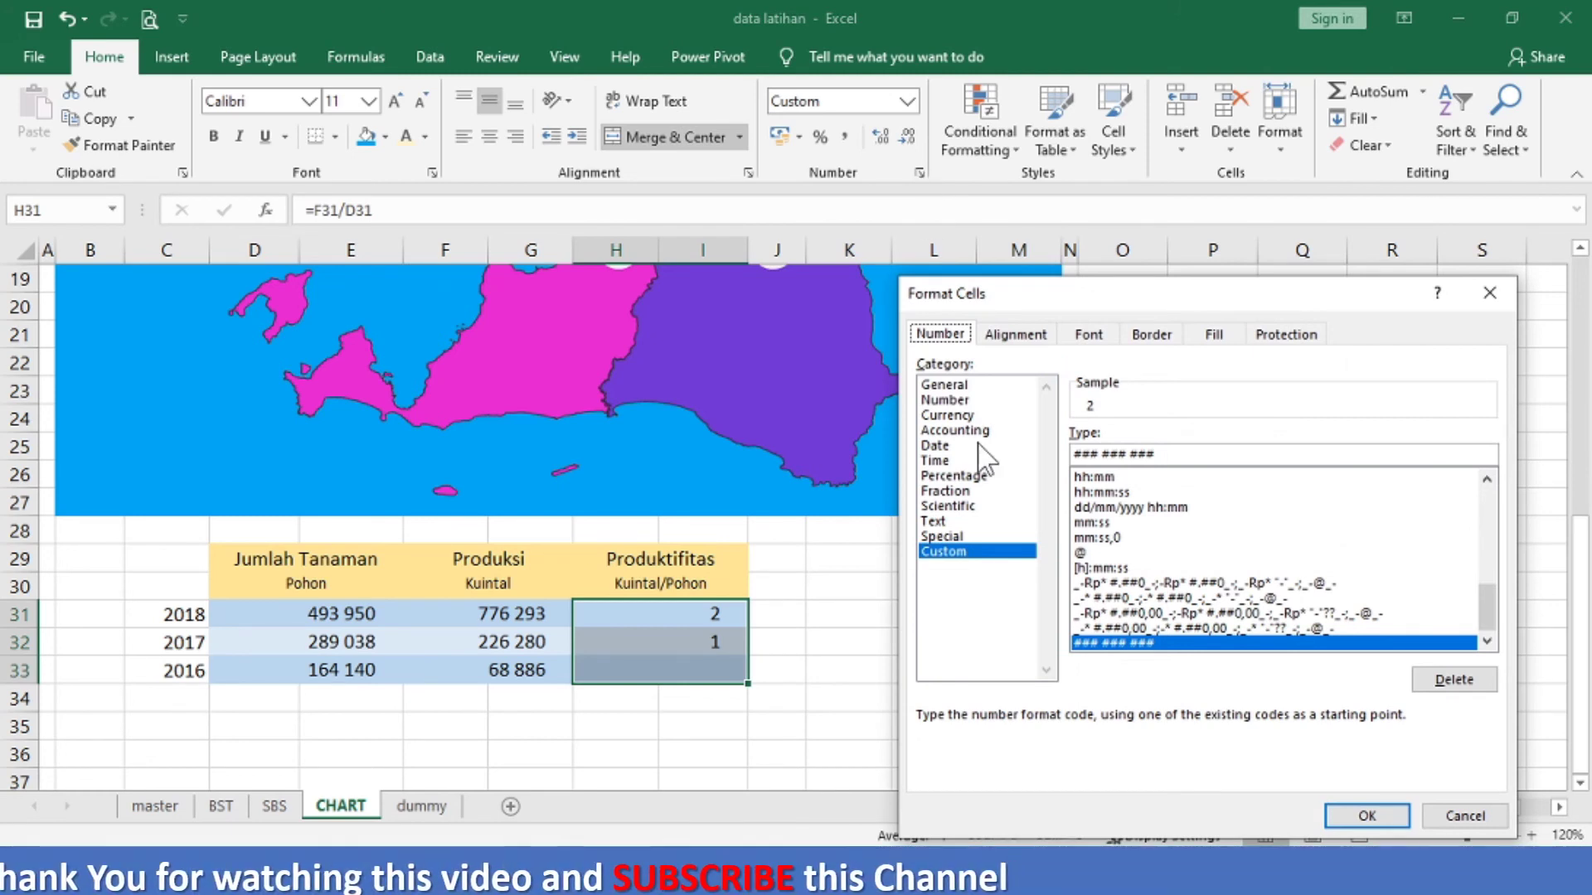
click(1176, 452)
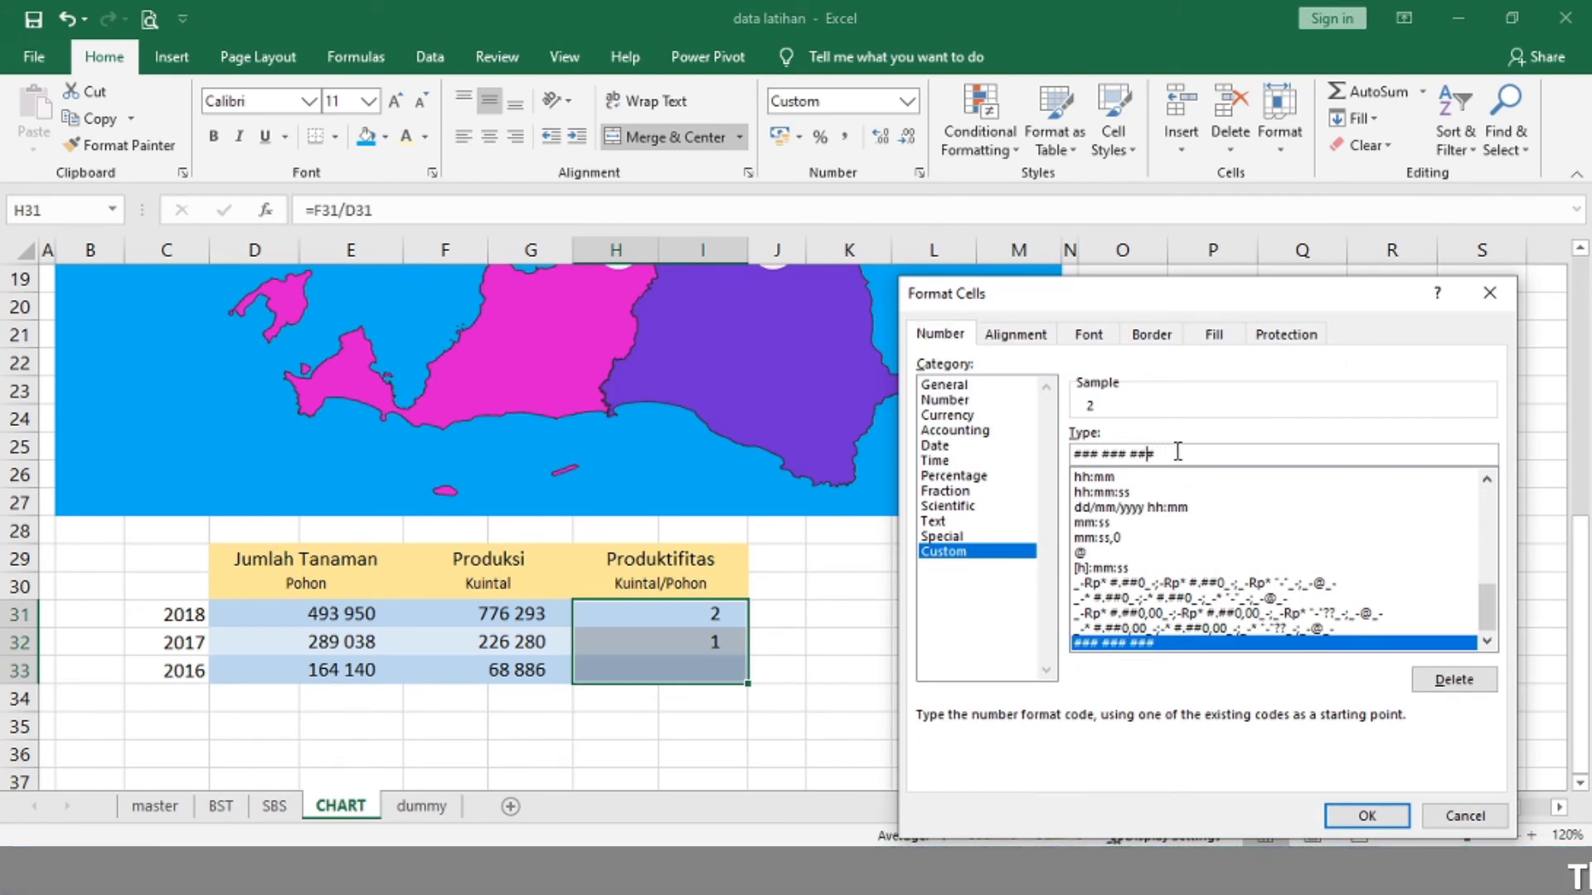
key(BackSpace)
text(0)
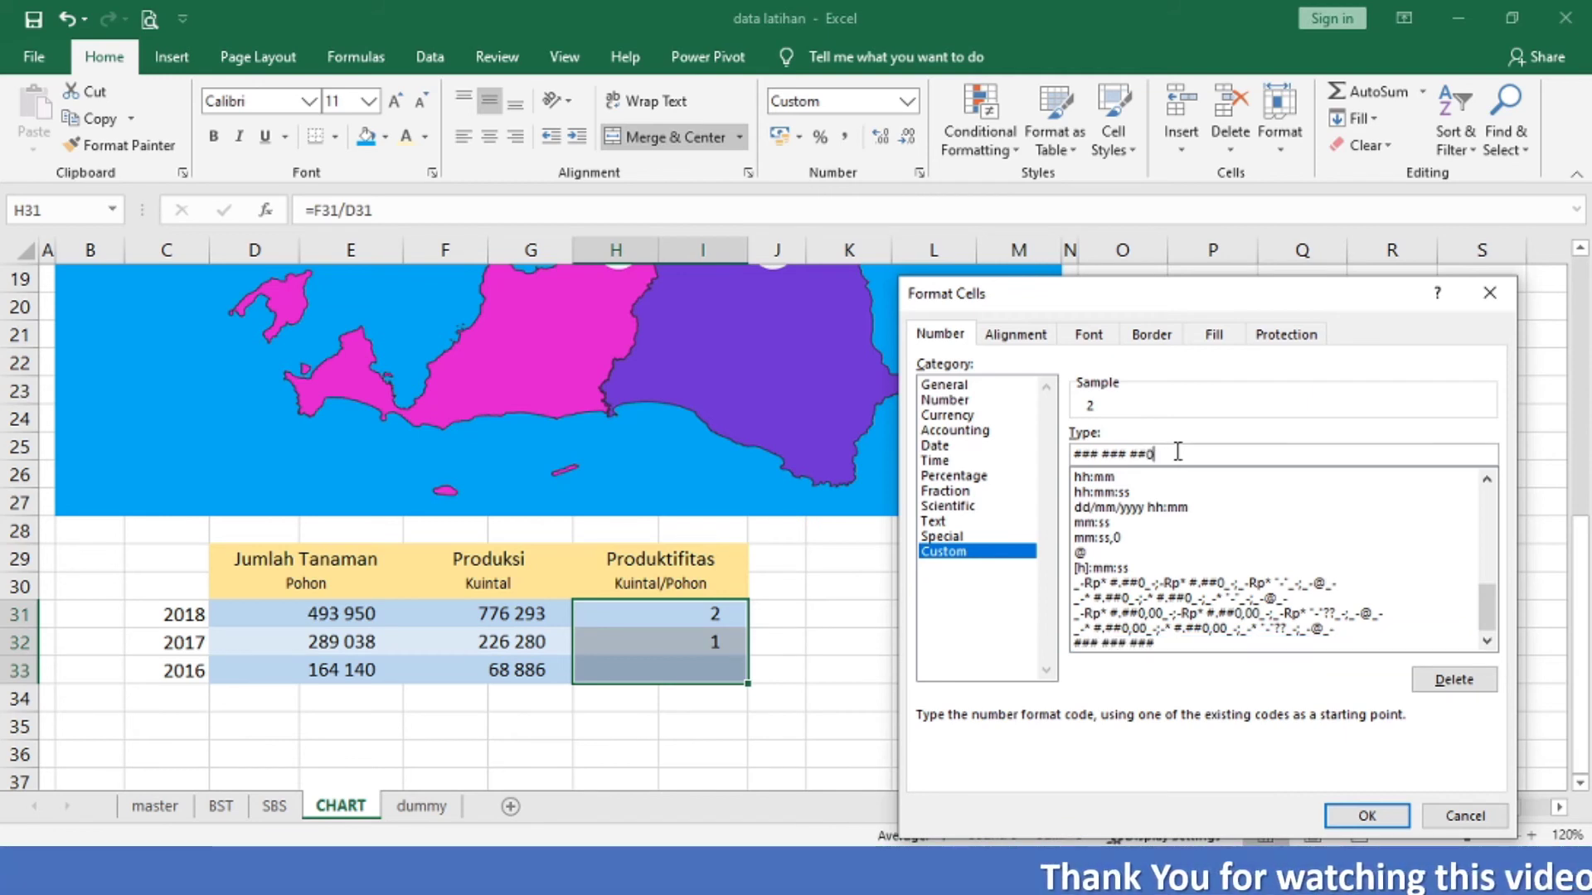
text(,00)
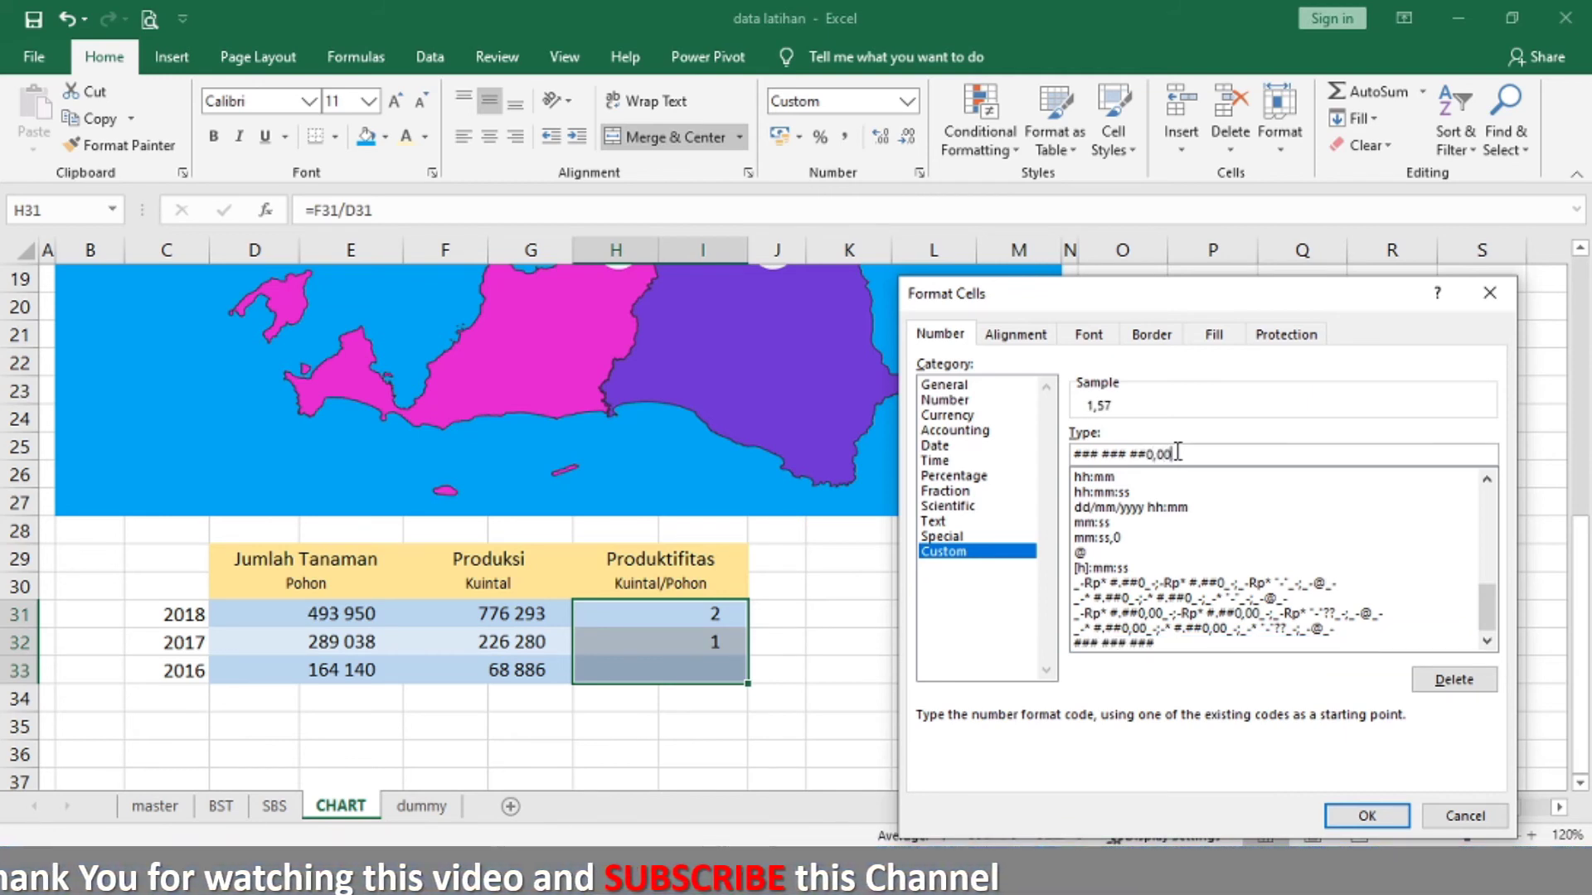
click(1364, 816)
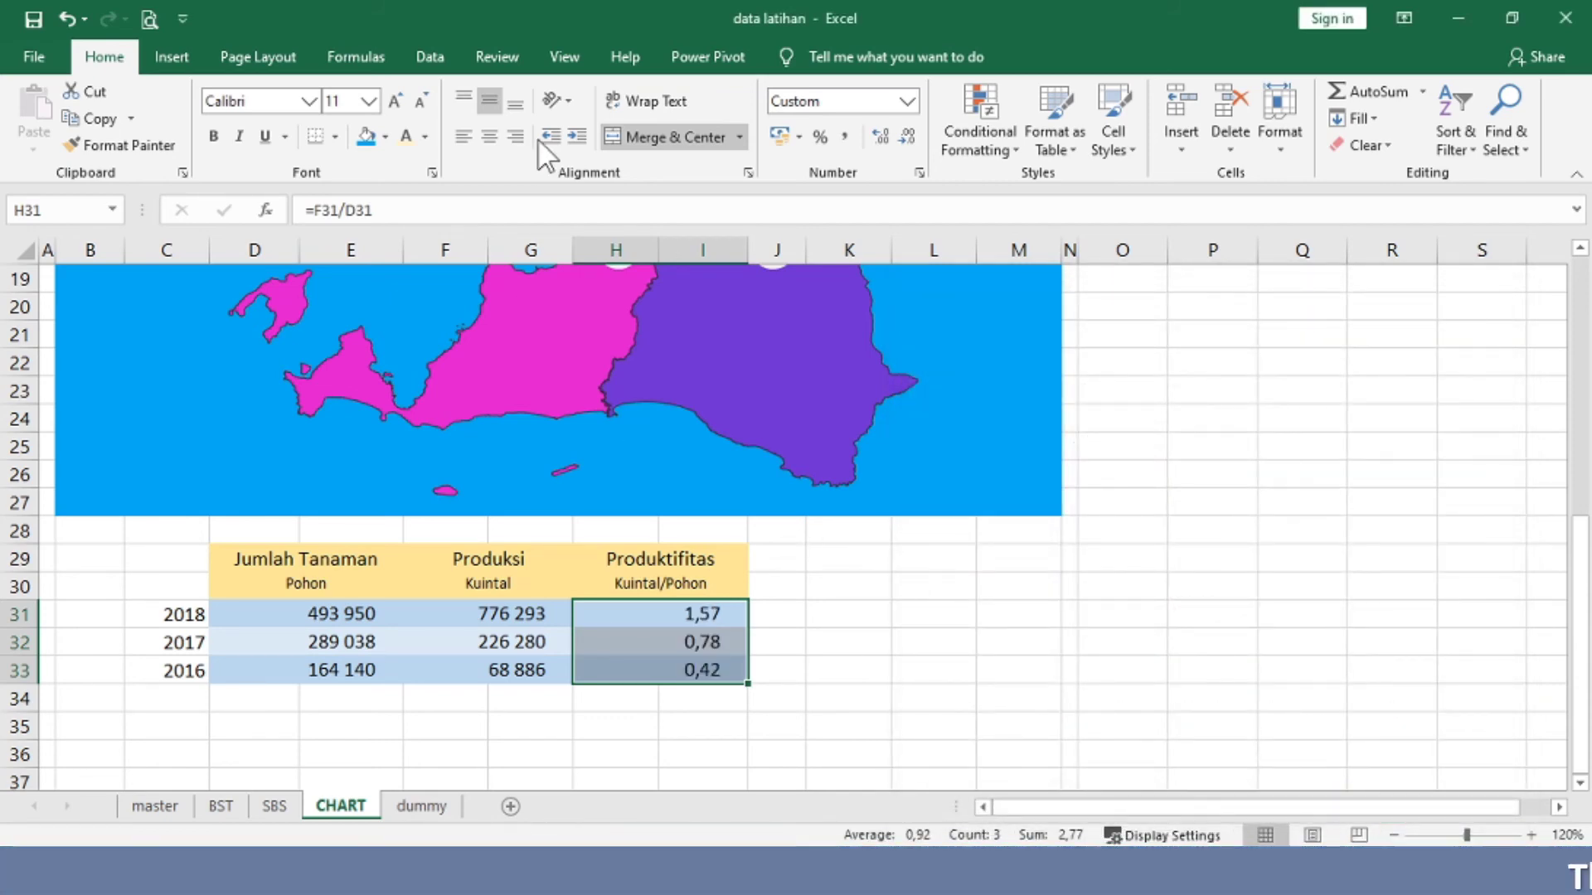
click(489, 139)
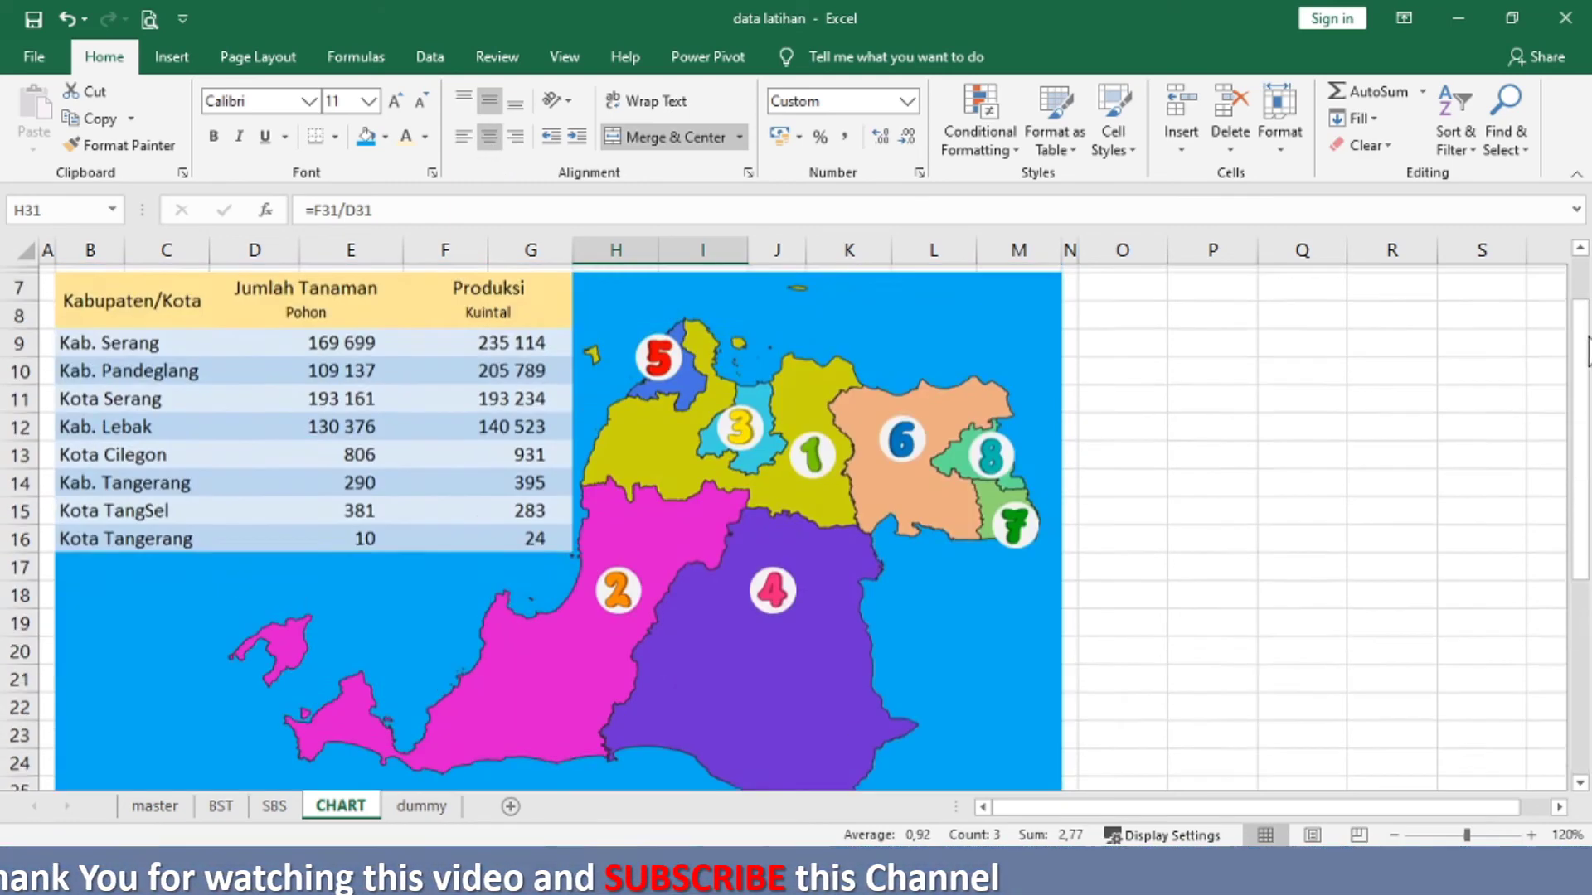
Step: Set the Jenis selector in K4 to Duku/Langsat/Kokosan
scroll(1291, 351, up, 6)
click(987, 338)
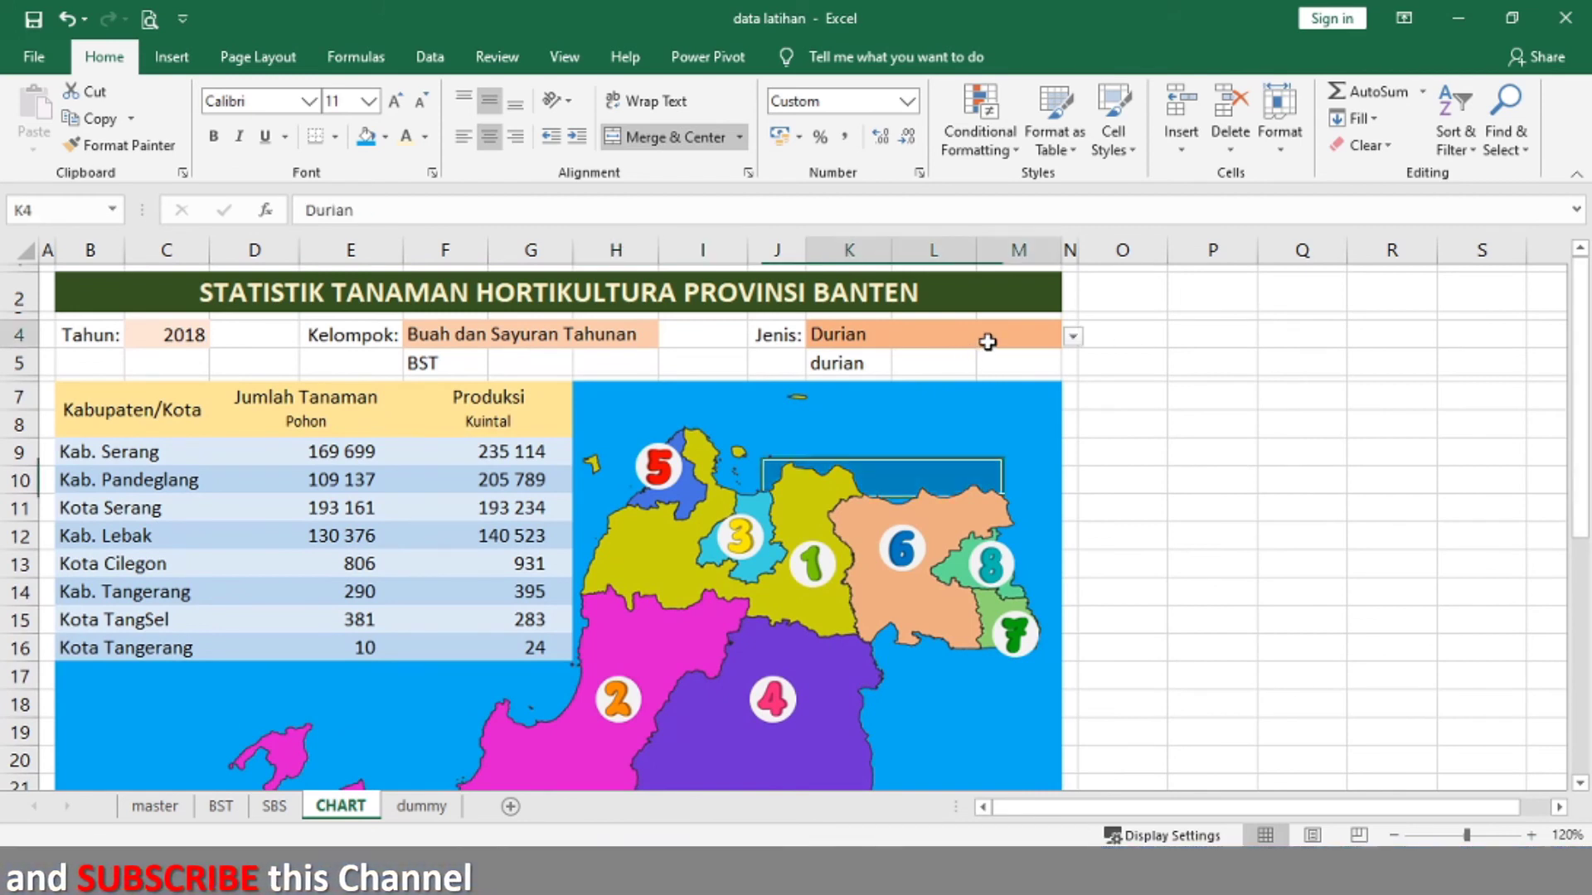
click(1074, 337)
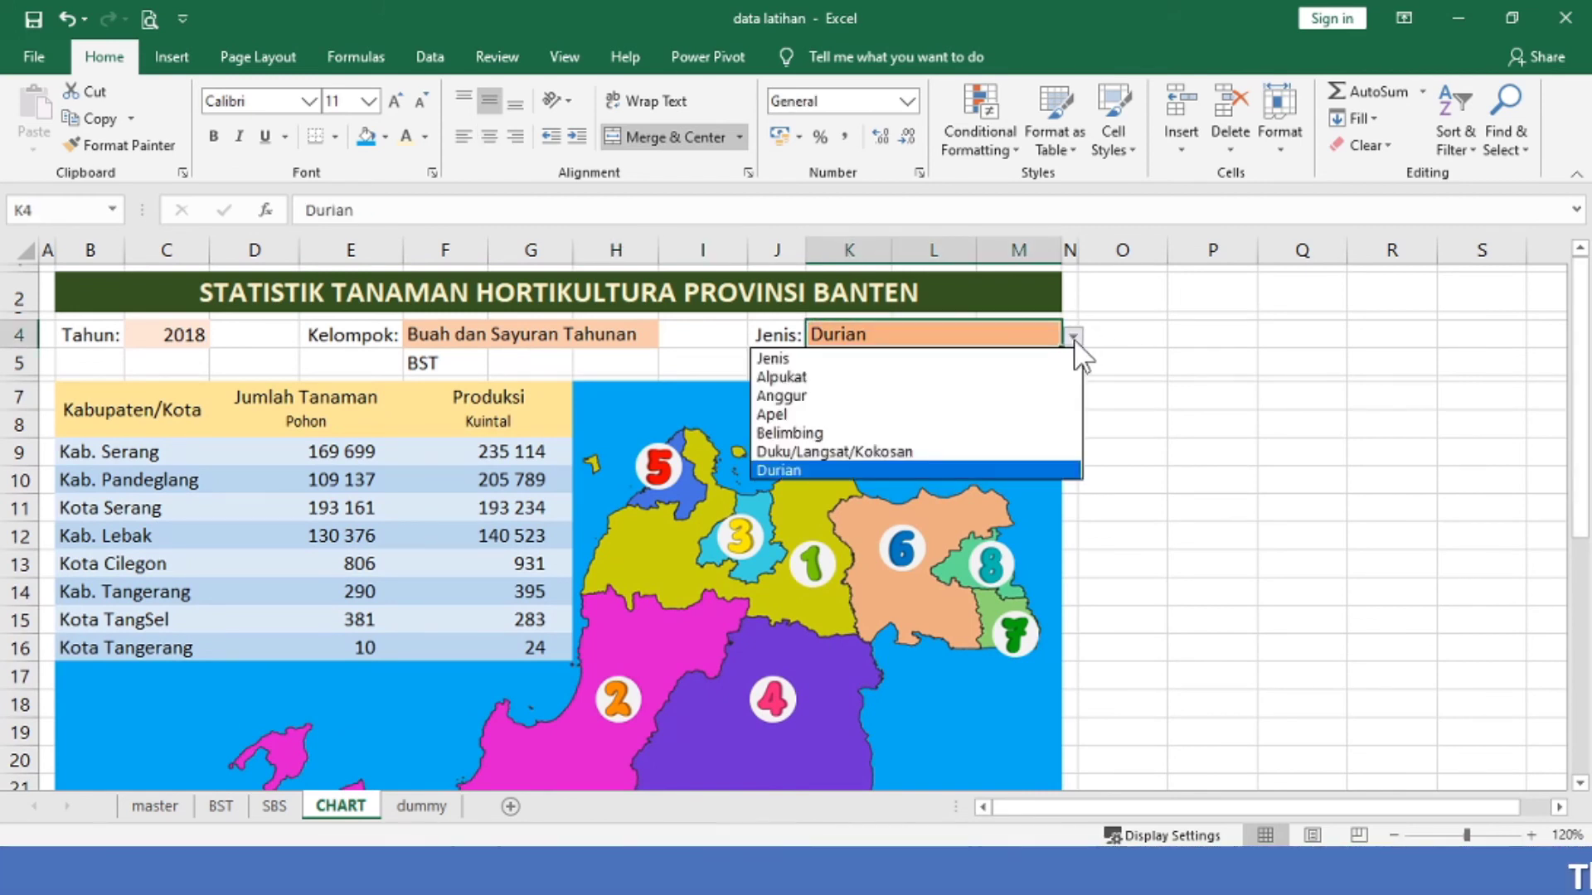
click(1073, 338)
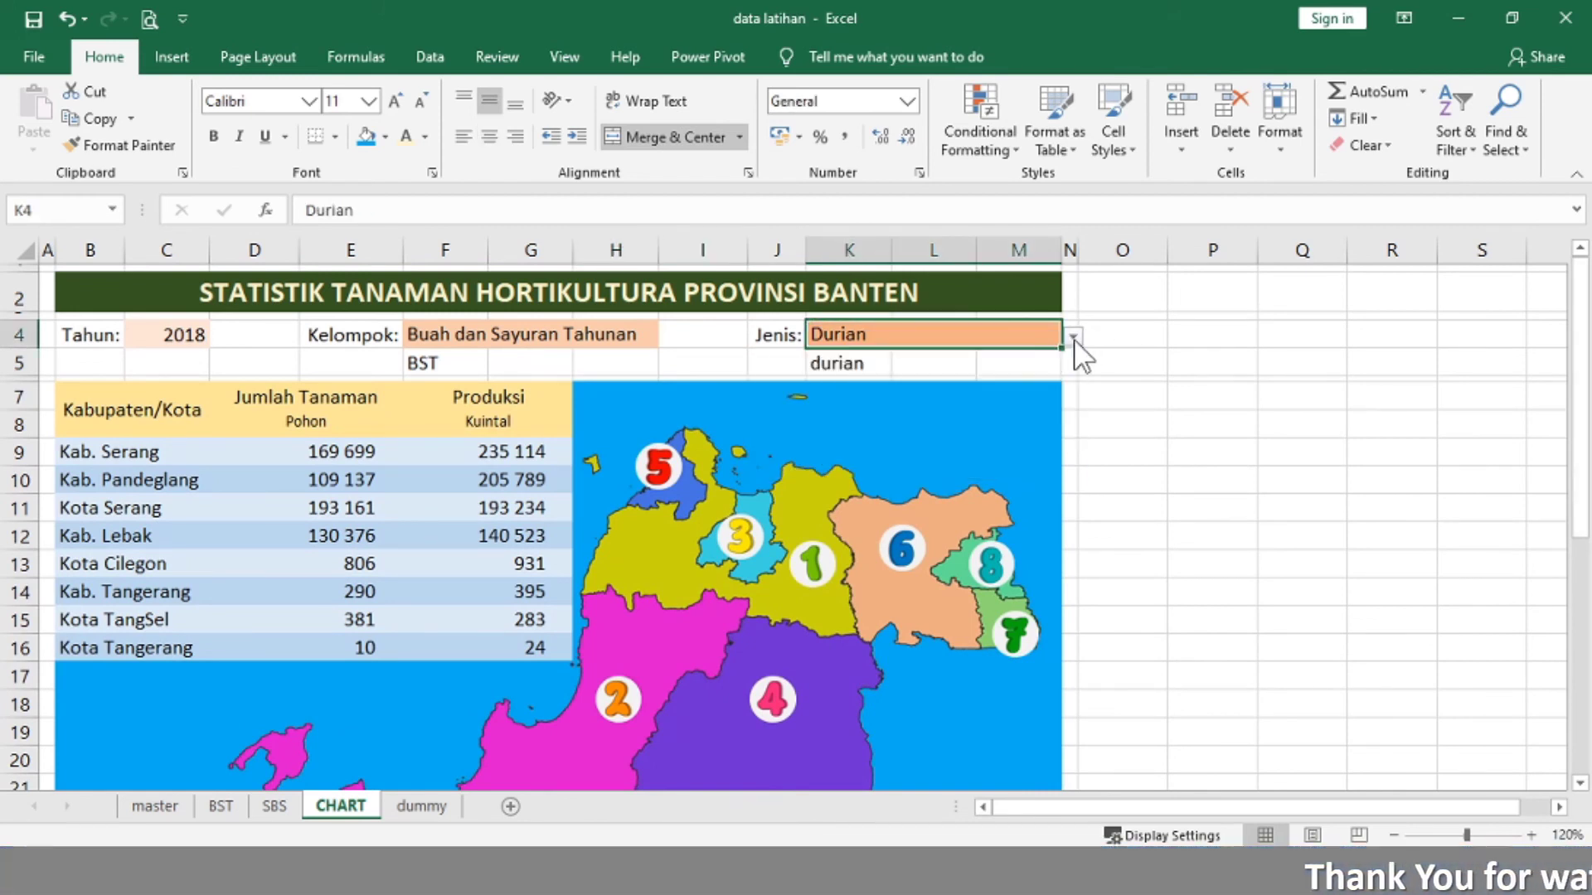
click(1580, 783)
click(1581, 783)
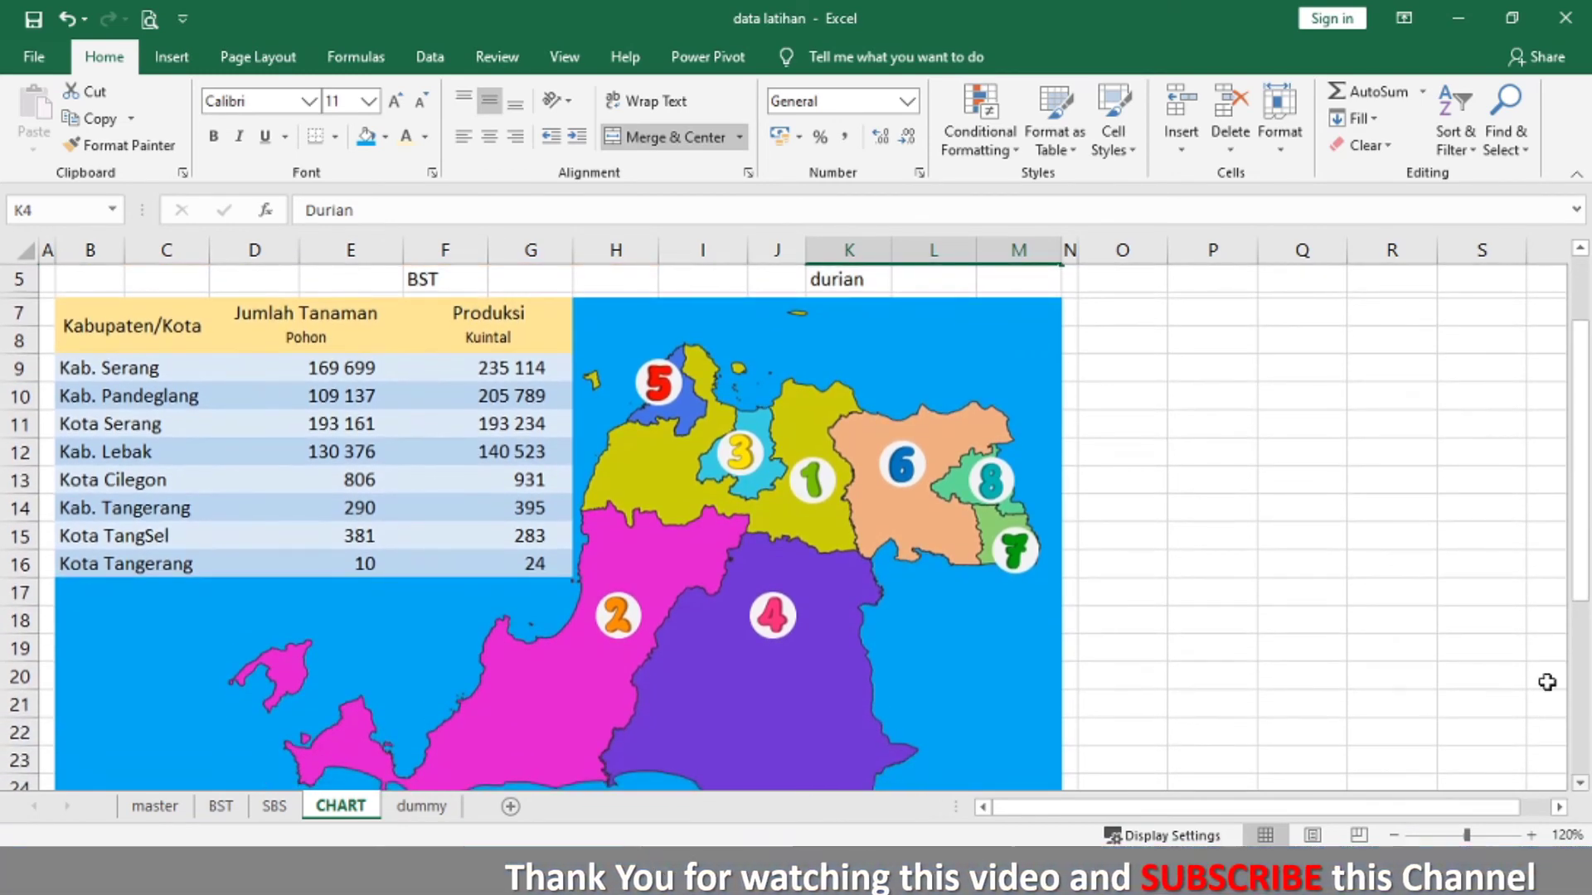
click(1581, 248)
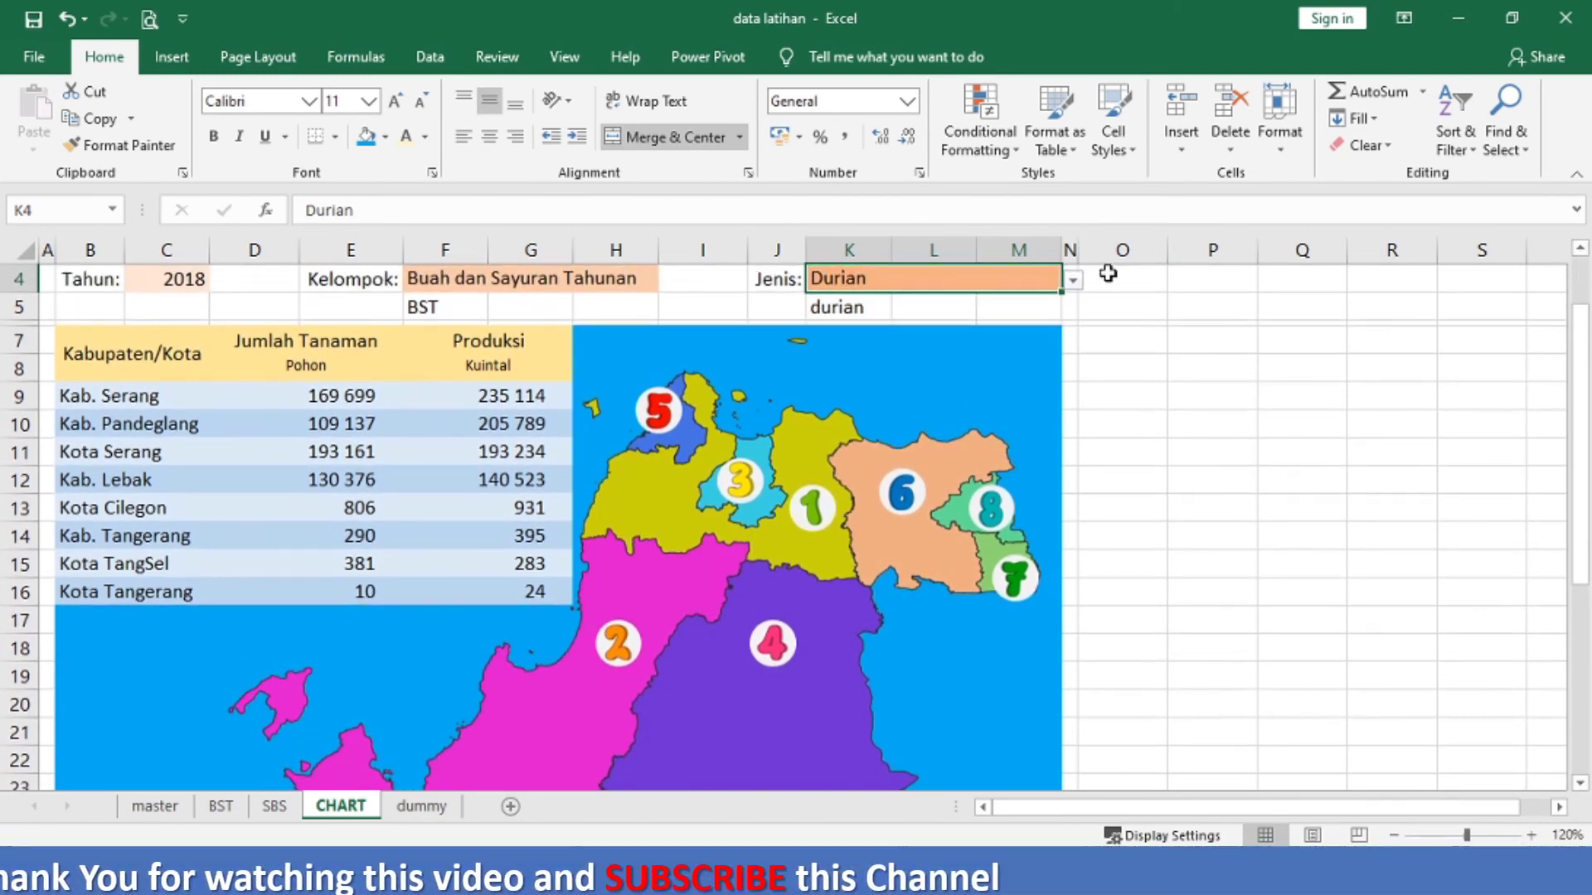
click(1074, 282)
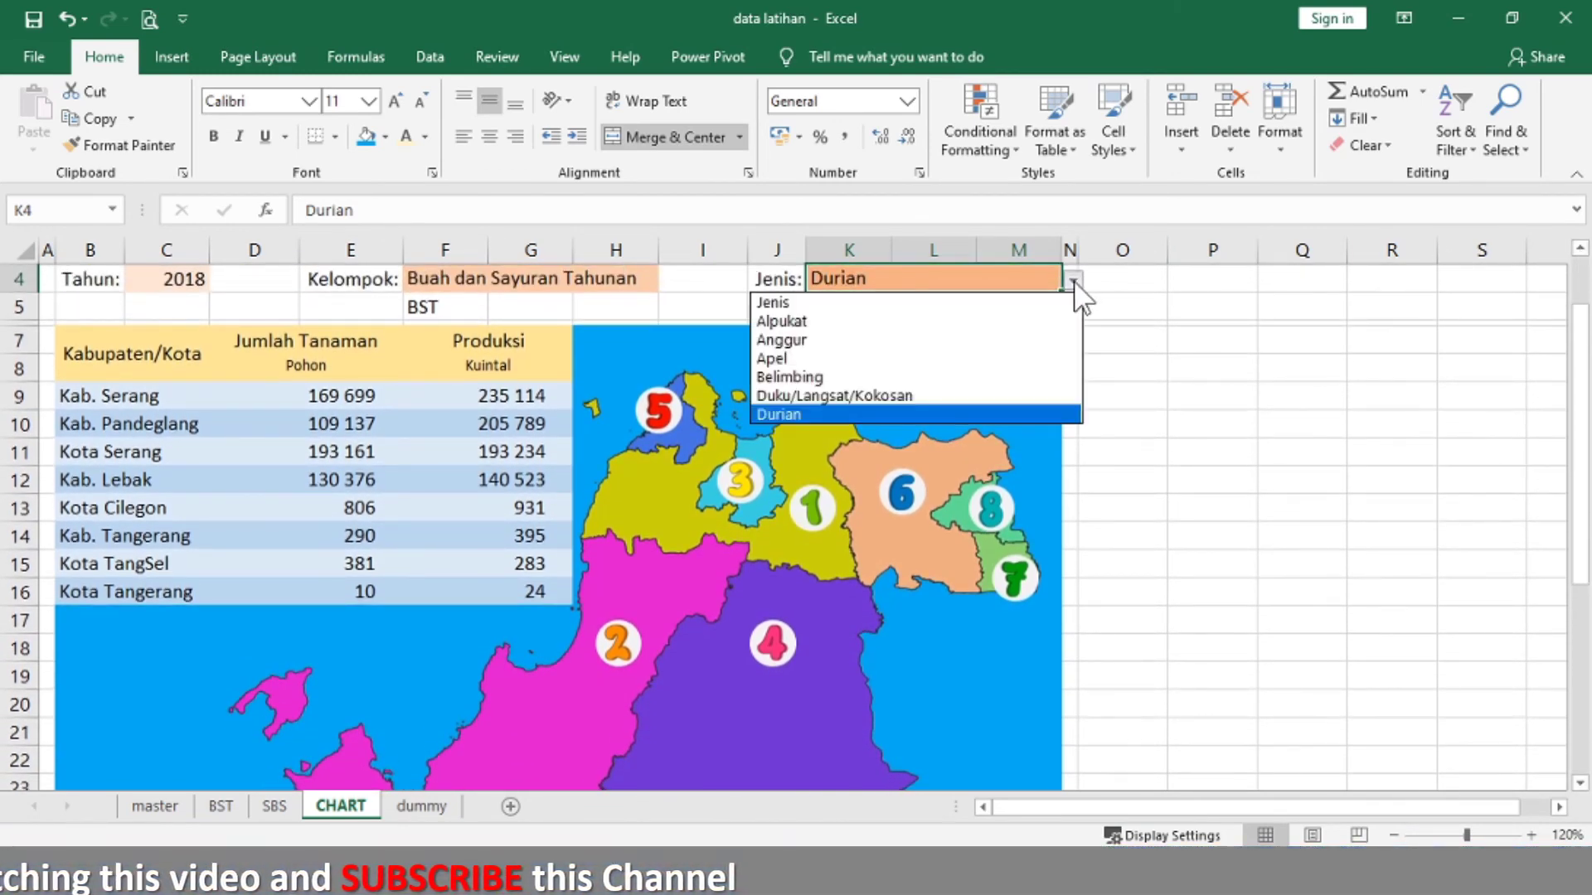
click(917, 396)
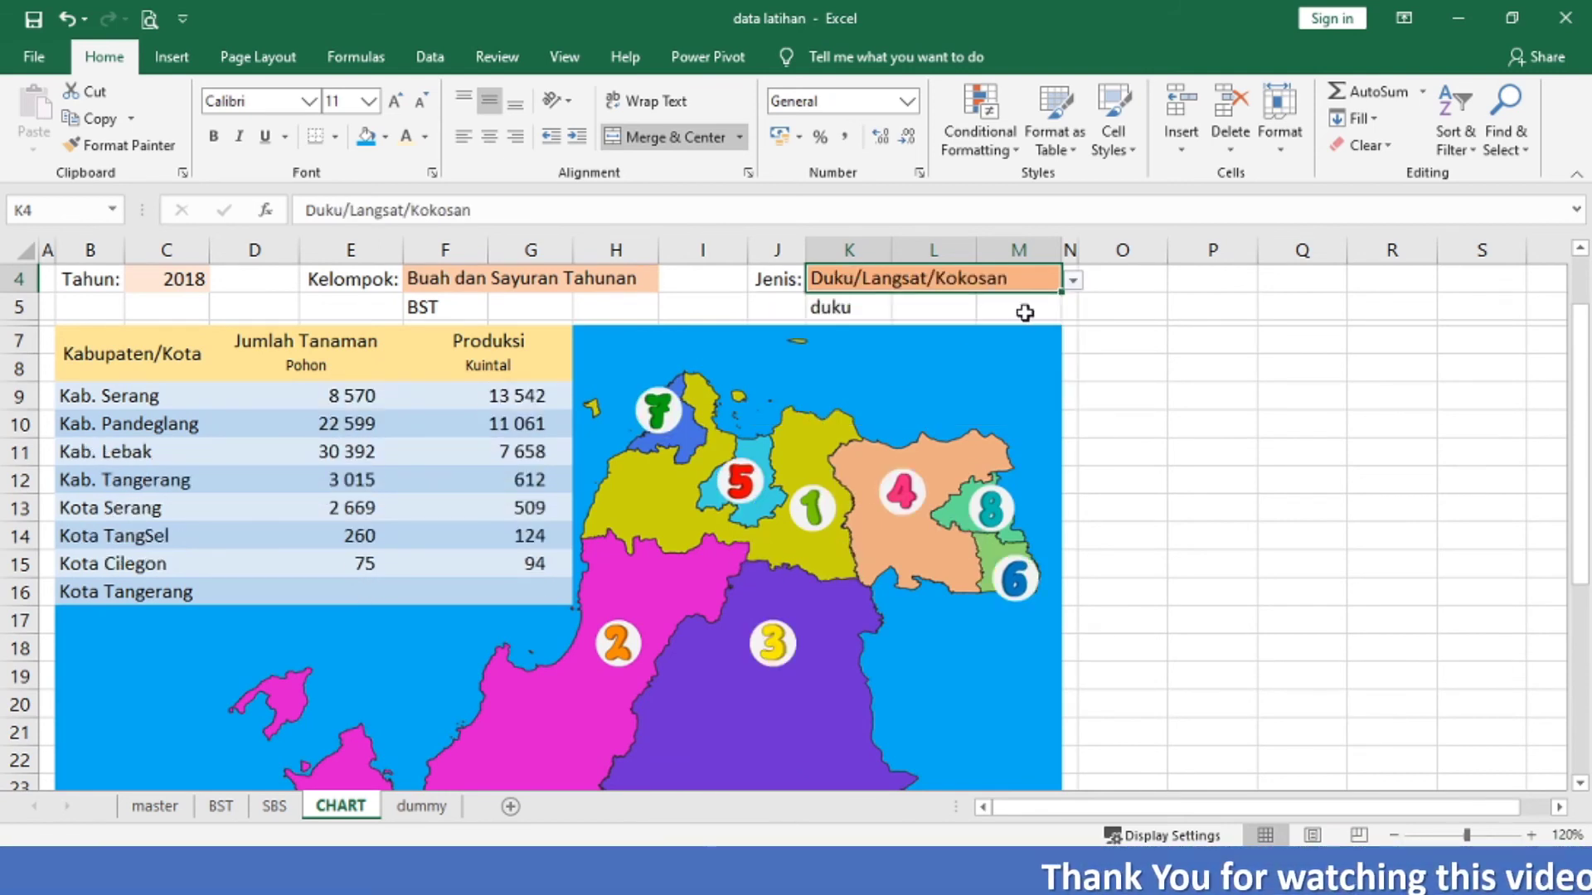
Step: Set the Kelompok selector in F4 to Buah dan Sayuran Semusim
click(642, 284)
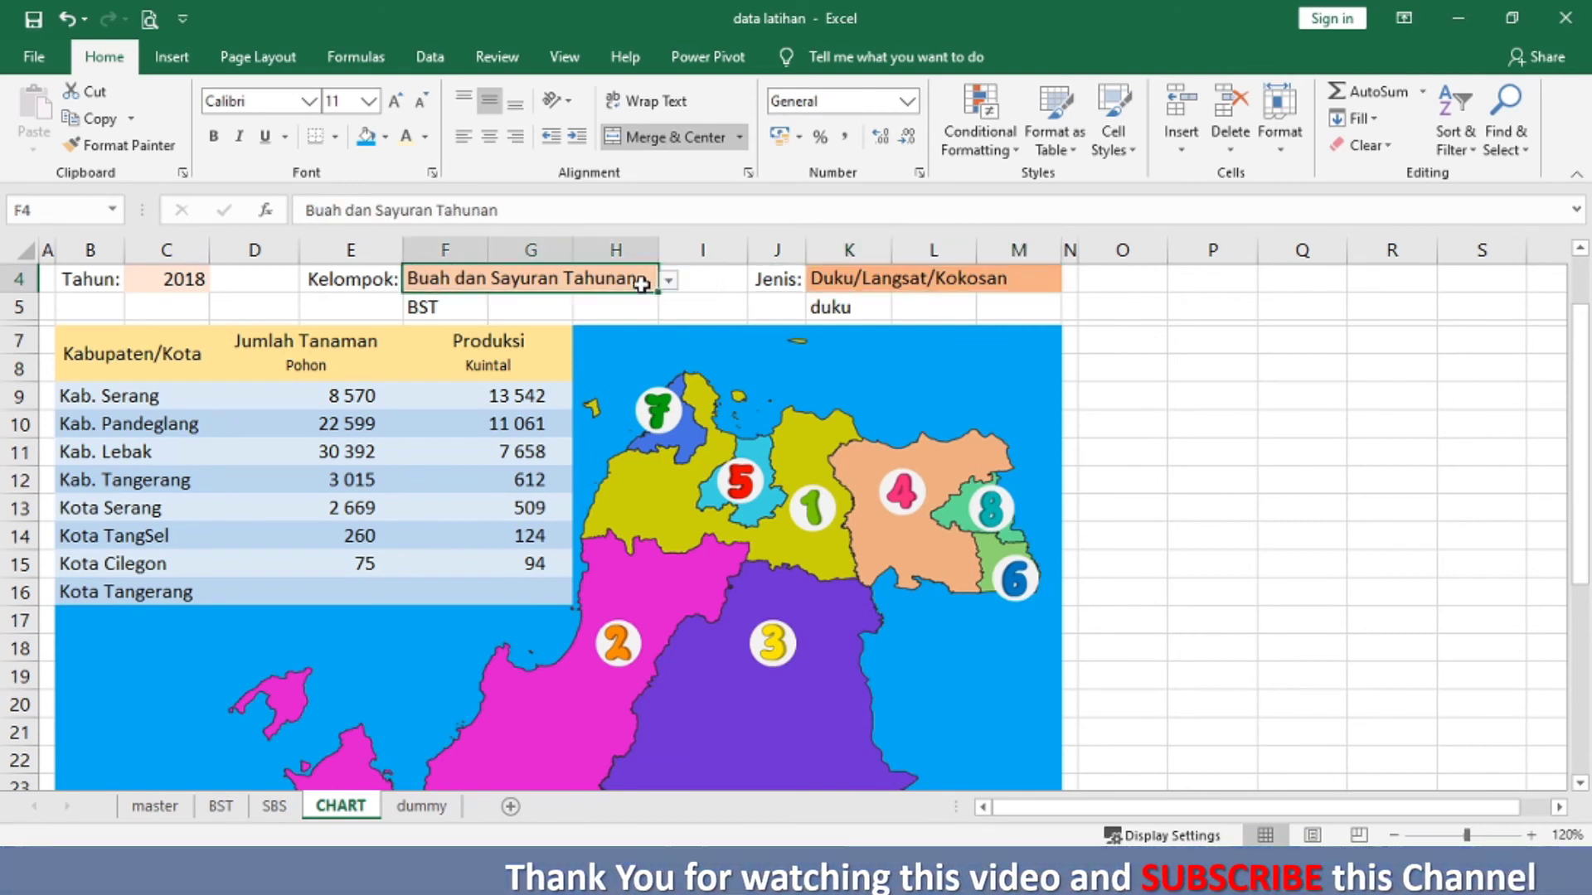
click(668, 282)
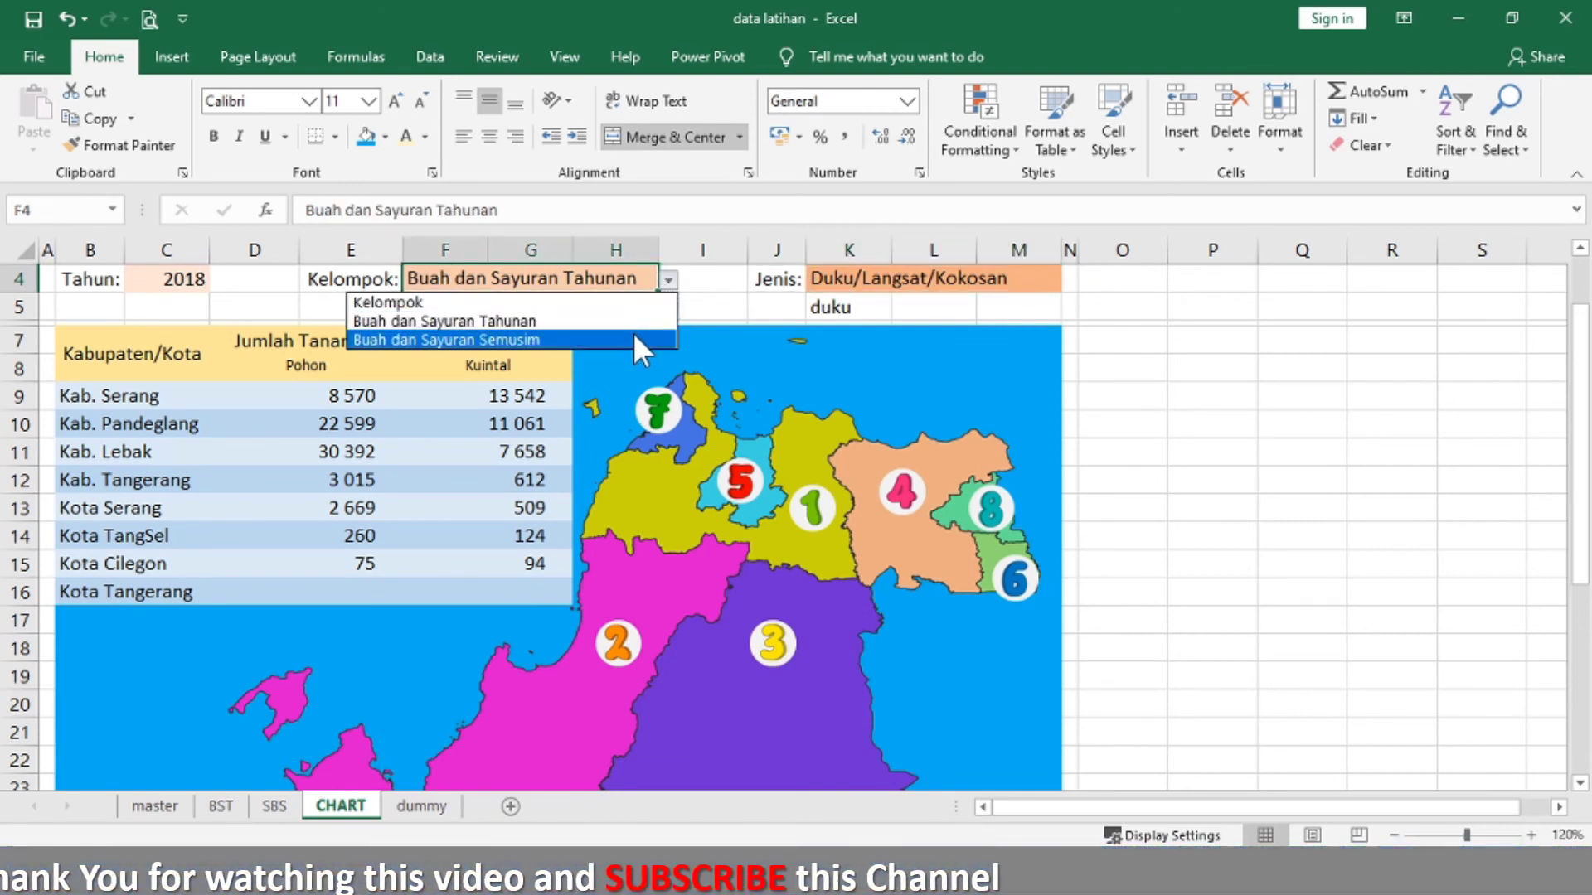
click(634, 335)
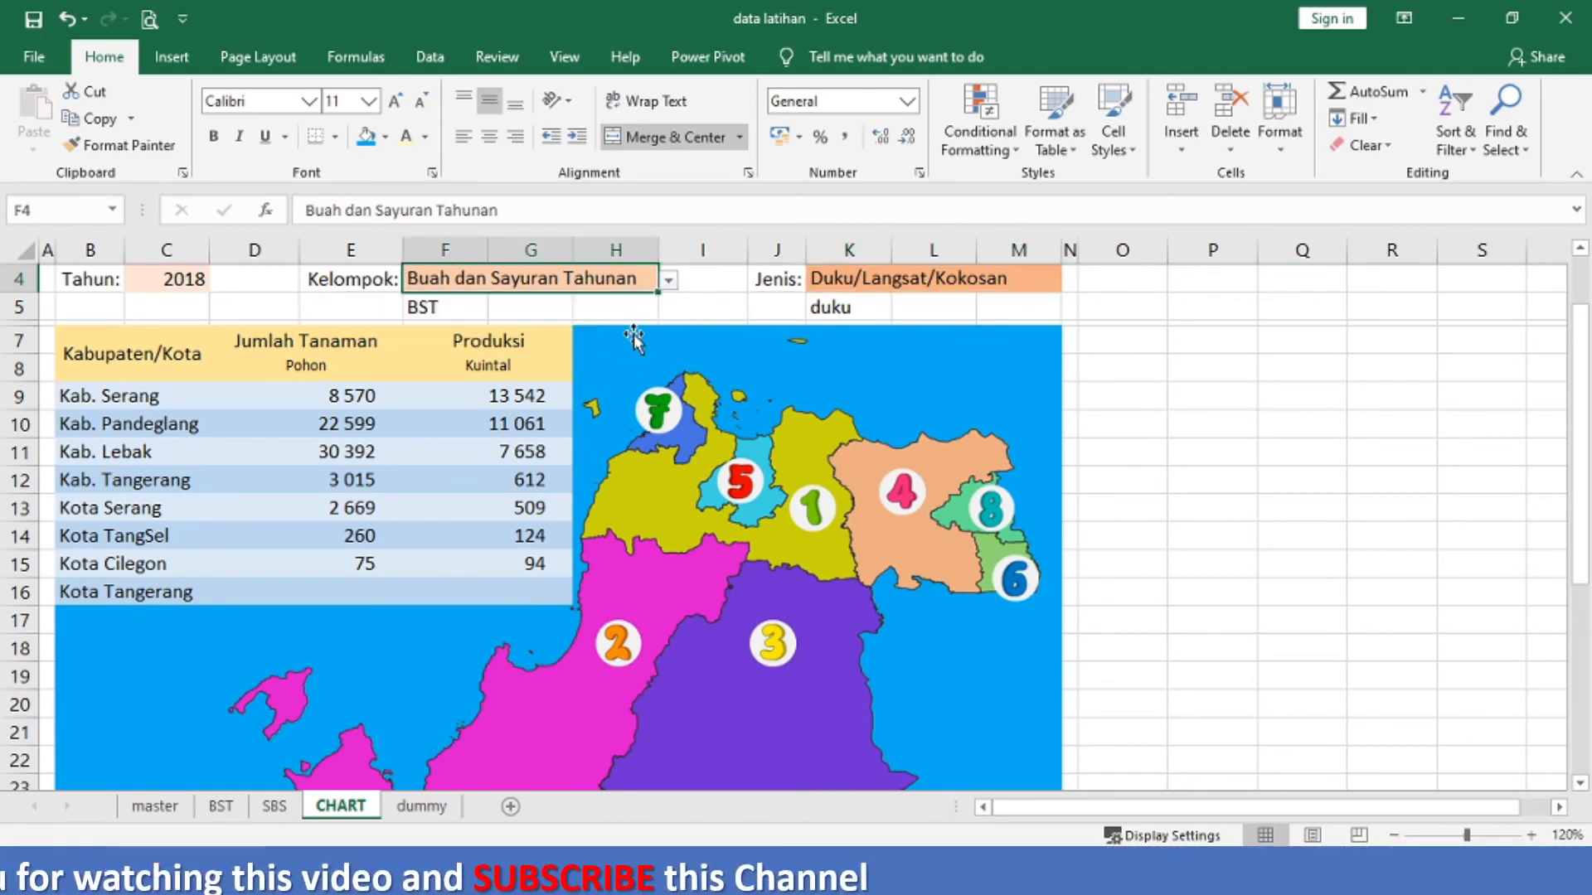
Step: Try Buncis in the Jenis selector, and change the selection to Bawang Merah
click(1045, 283)
click(1072, 282)
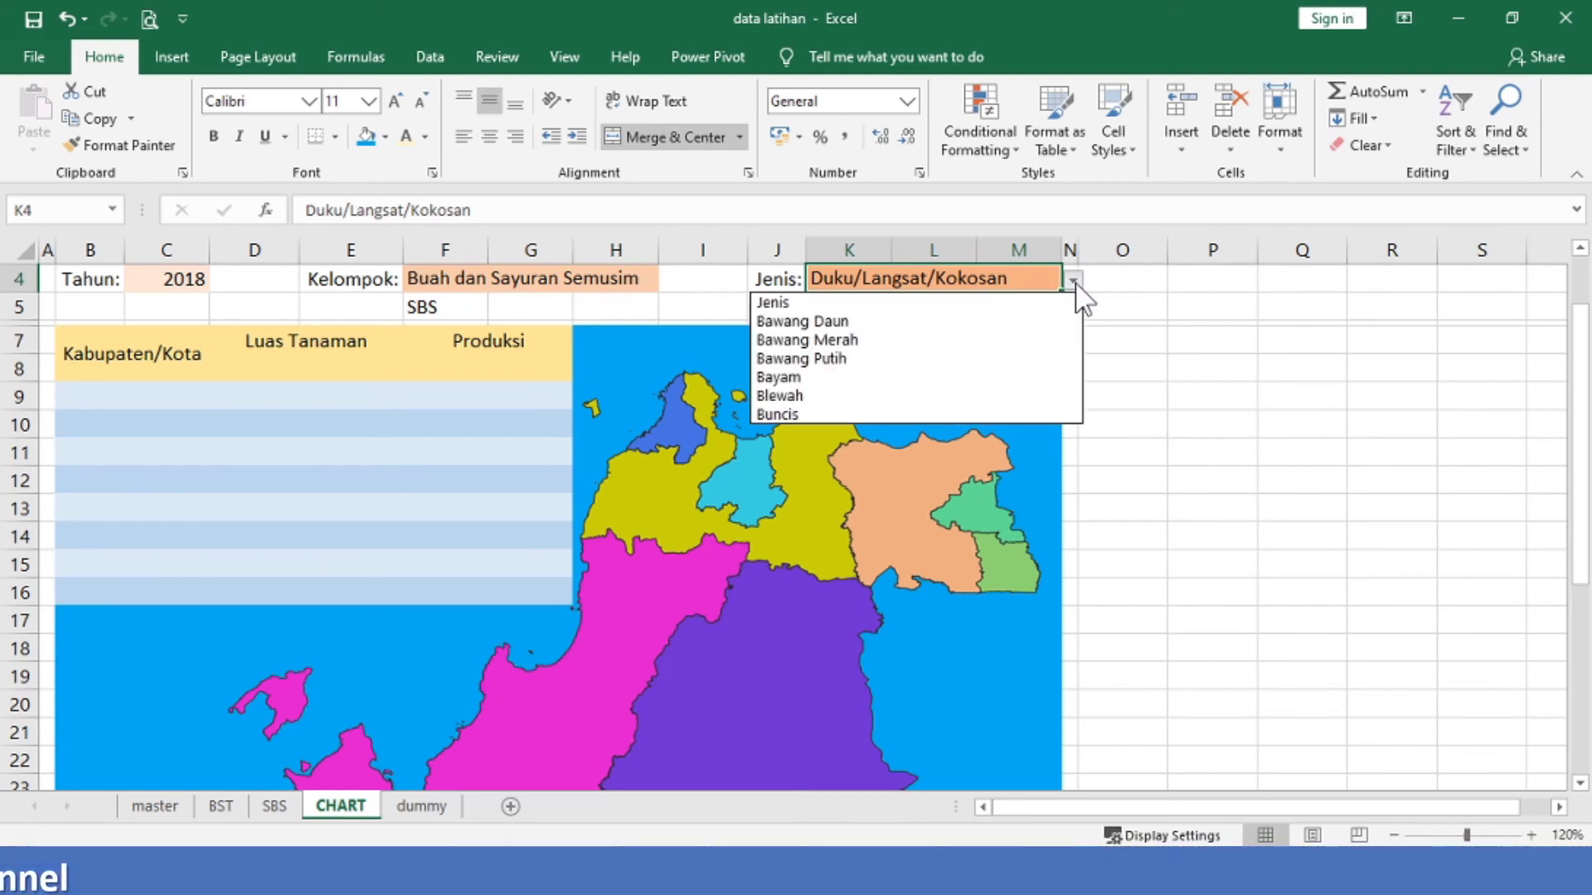
click(957, 412)
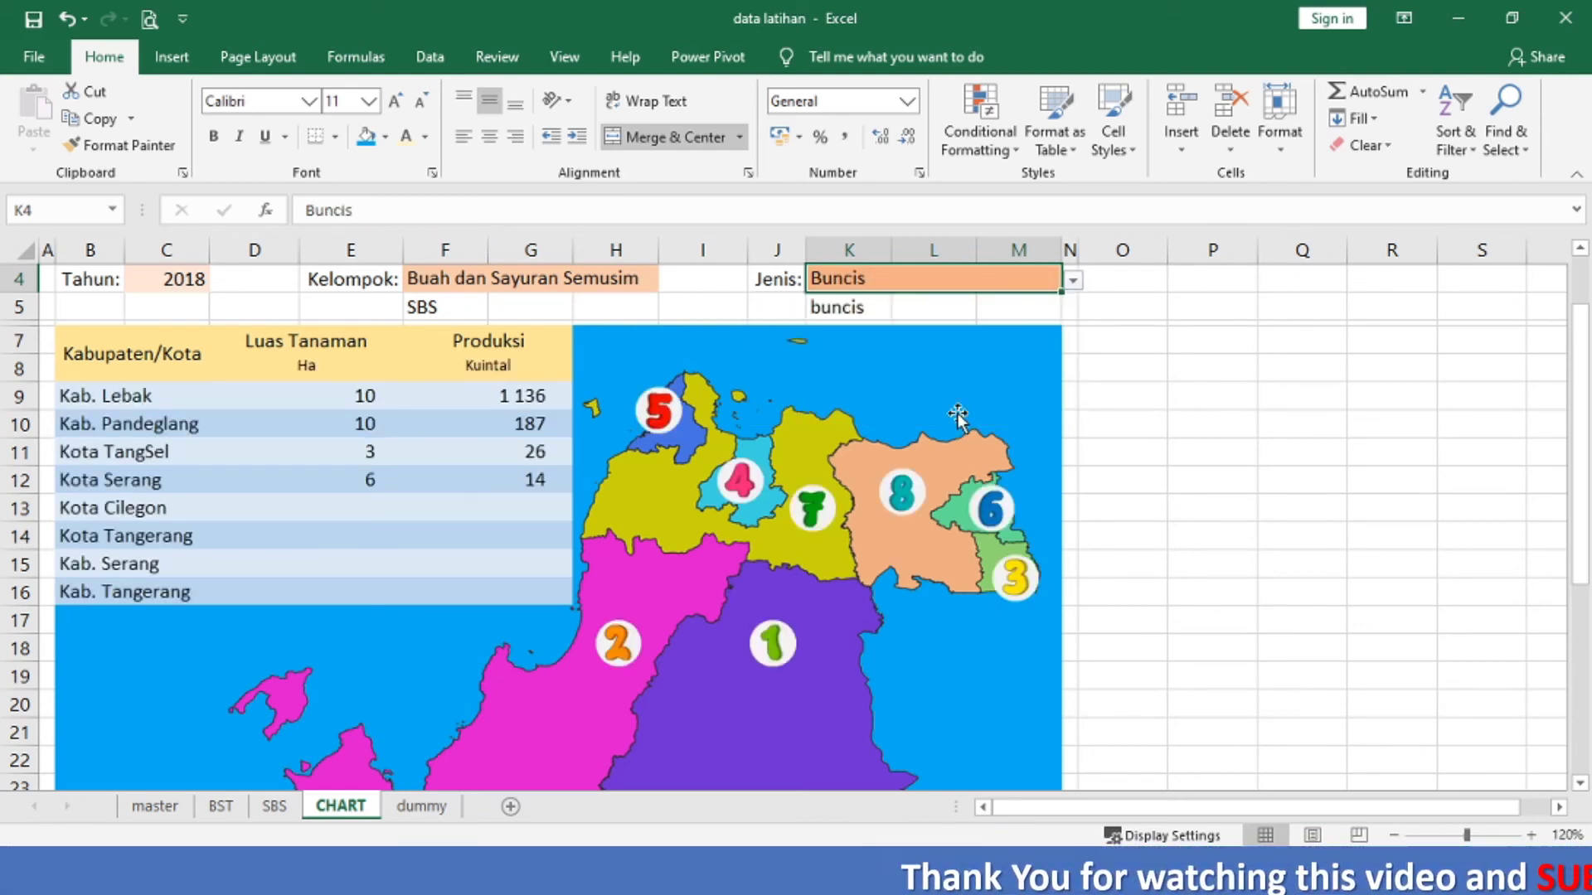
click(1072, 284)
click(997, 345)
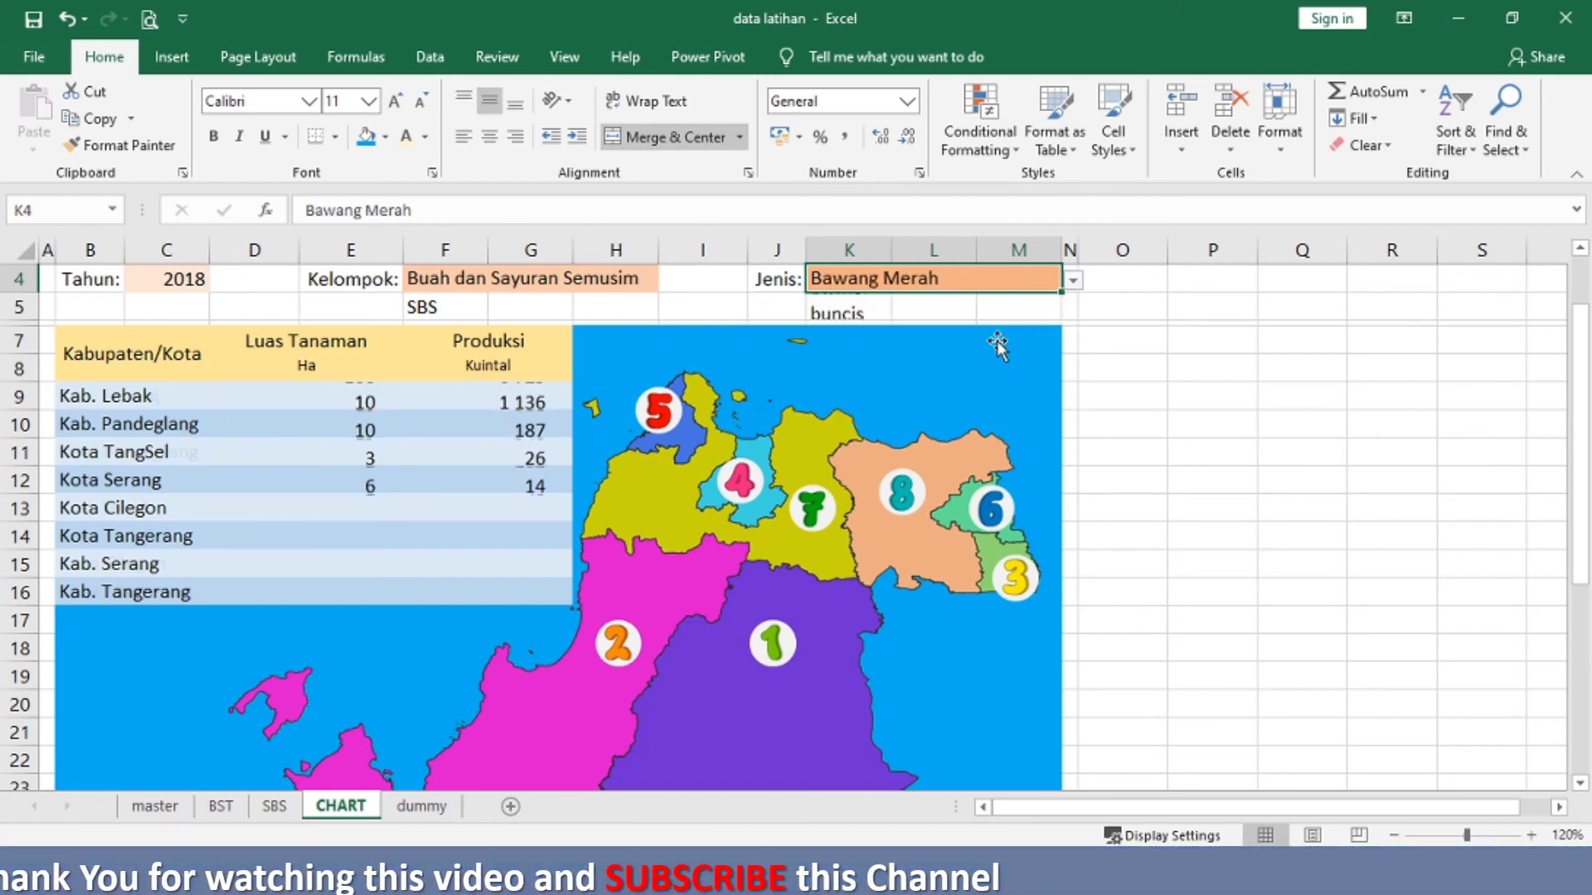
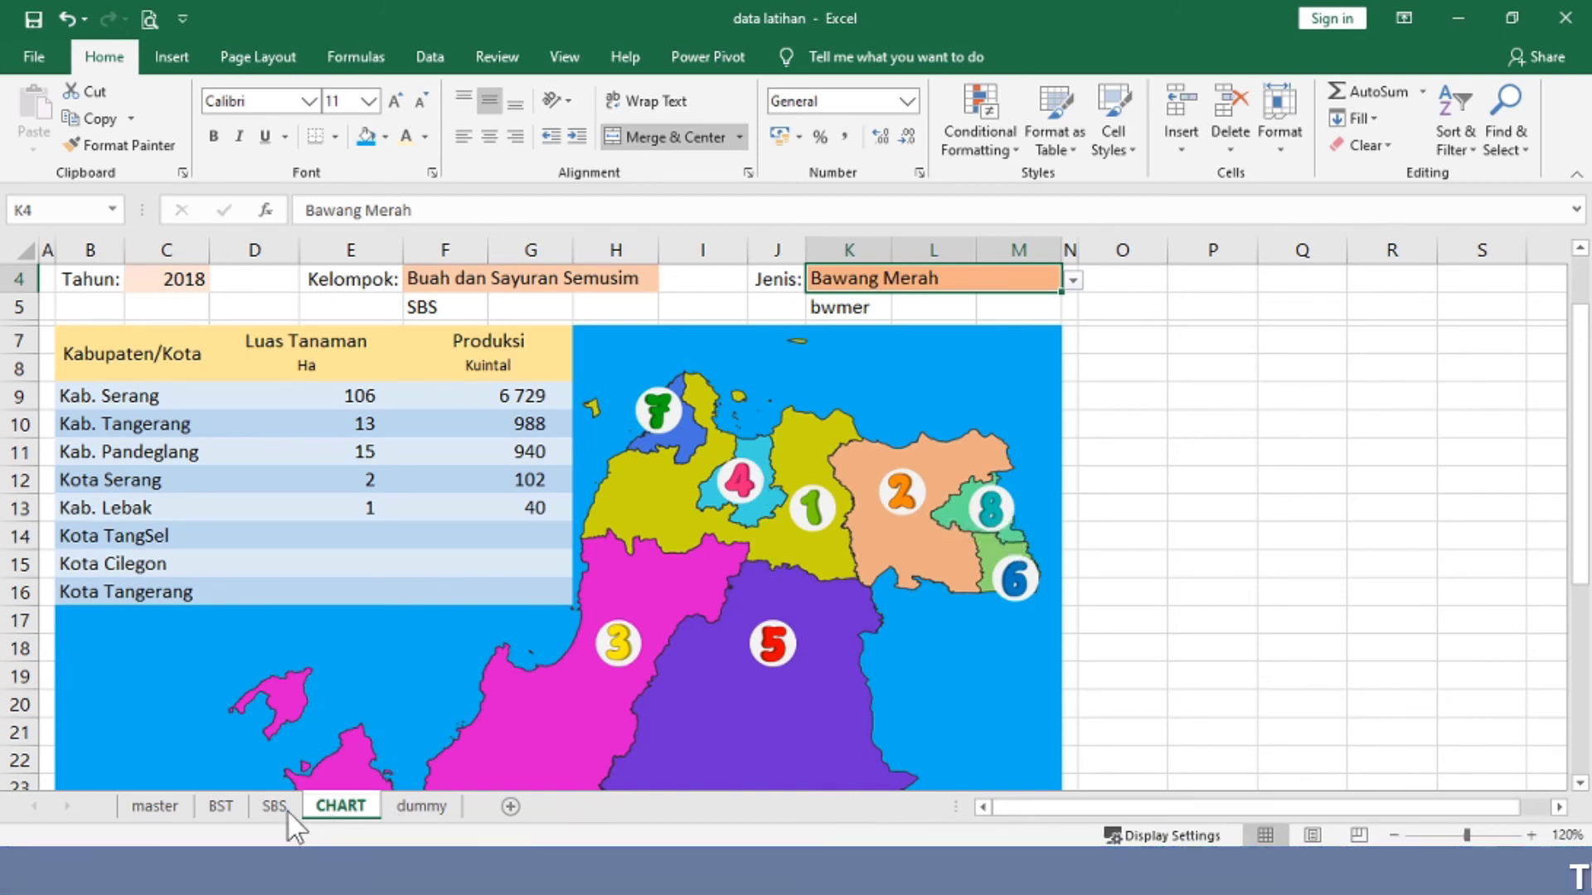
Step: On the dummy sheet, enter =IF(J3<>0;10;"") in N3 of the S column and fill it down to N10
click(421, 807)
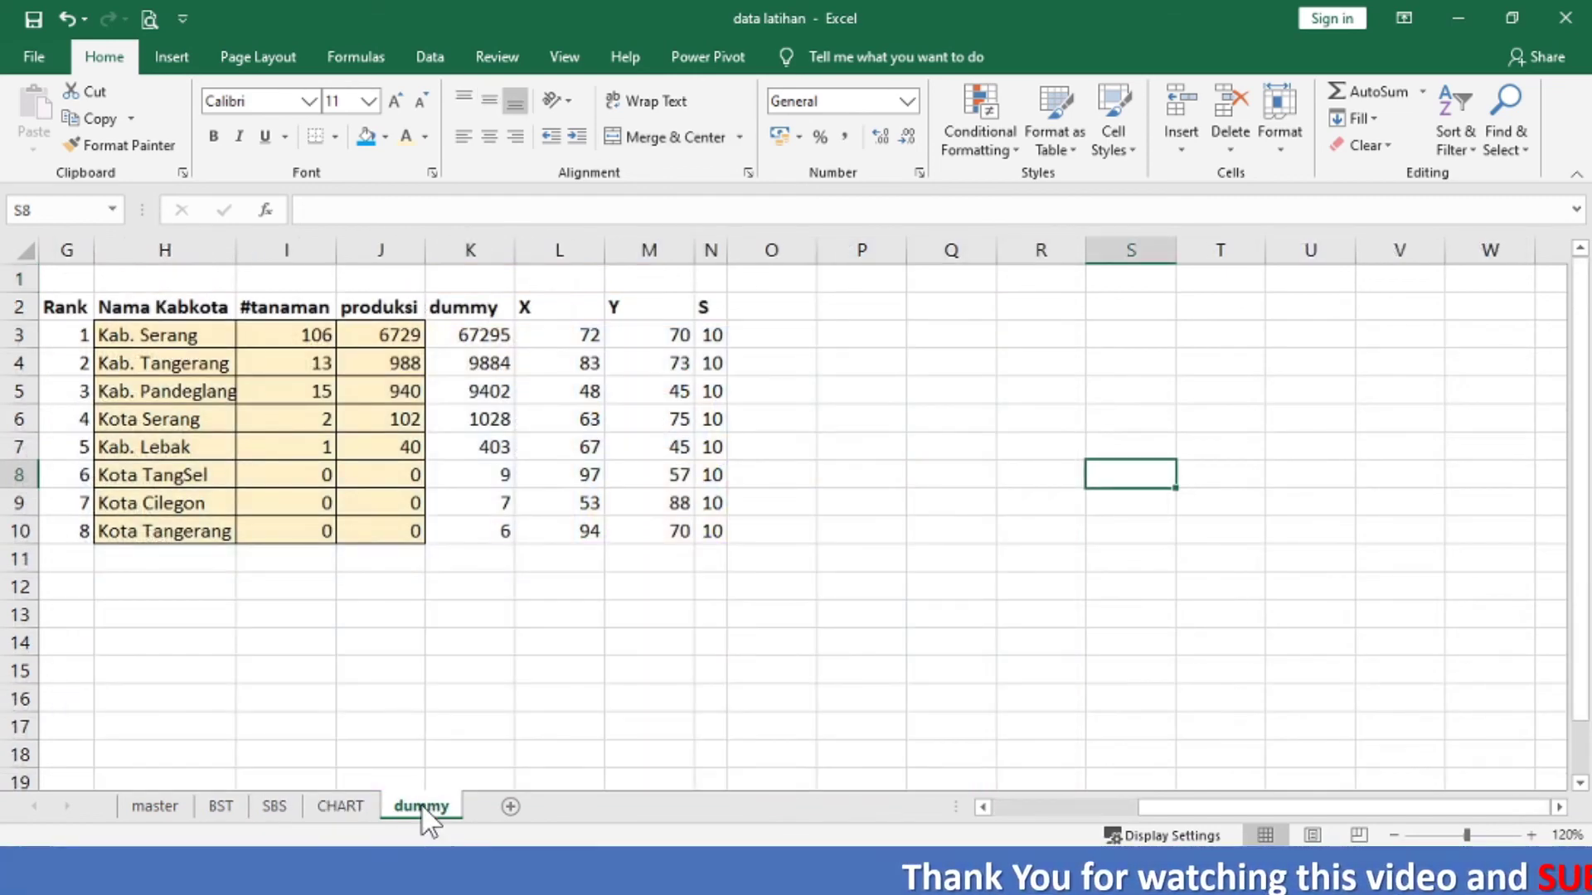
click(708, 521)
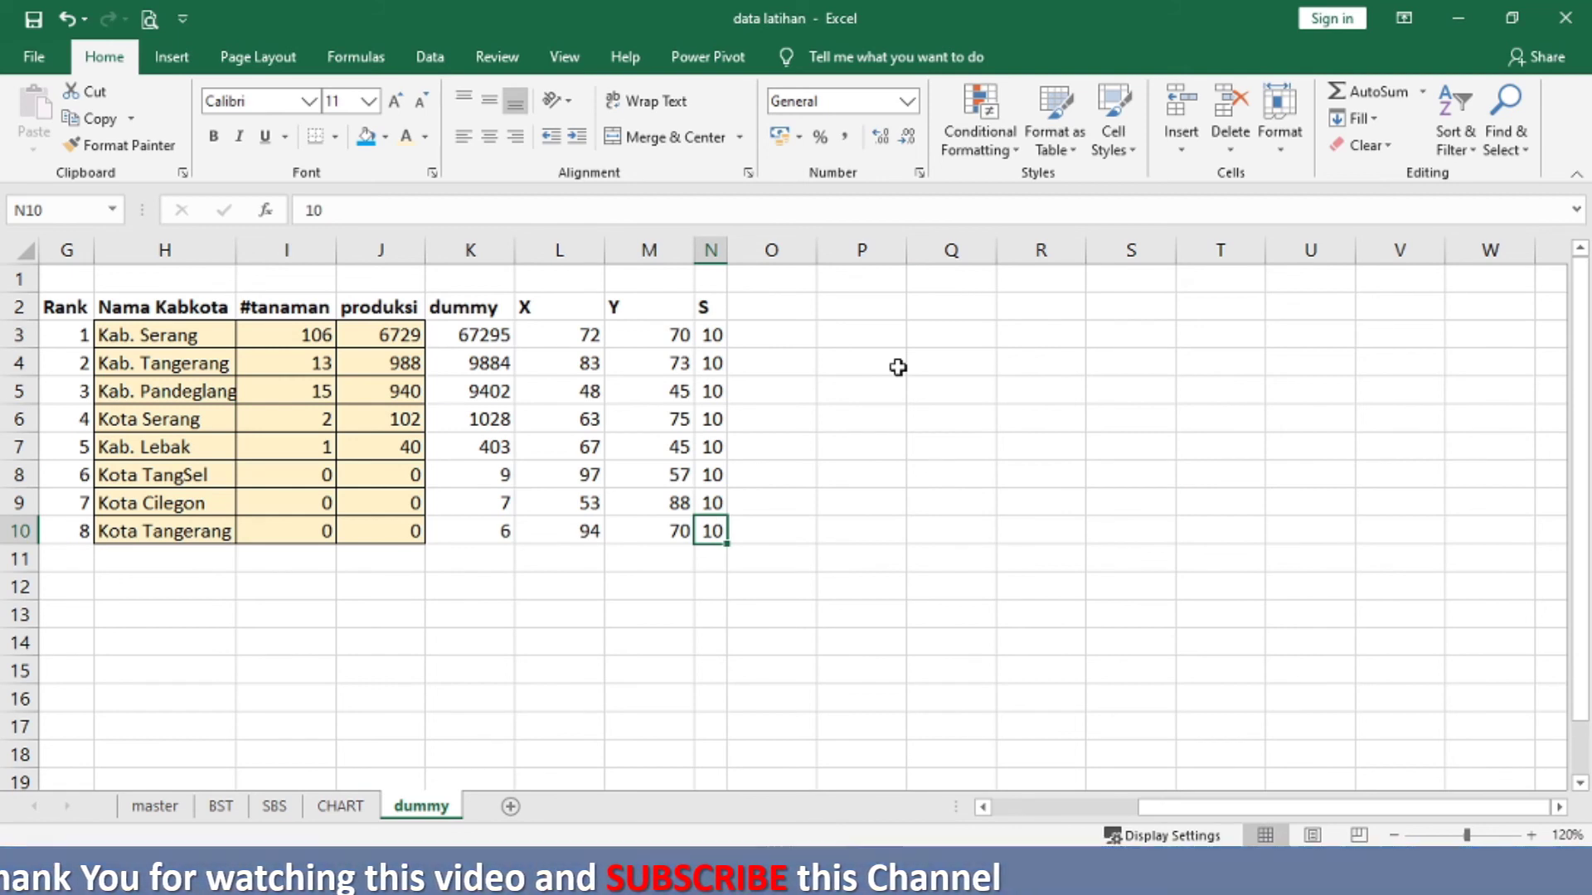
key(Up)
key(Up)
key(Up)
key(Up)
key(Up)
key(Up)
key(Up)
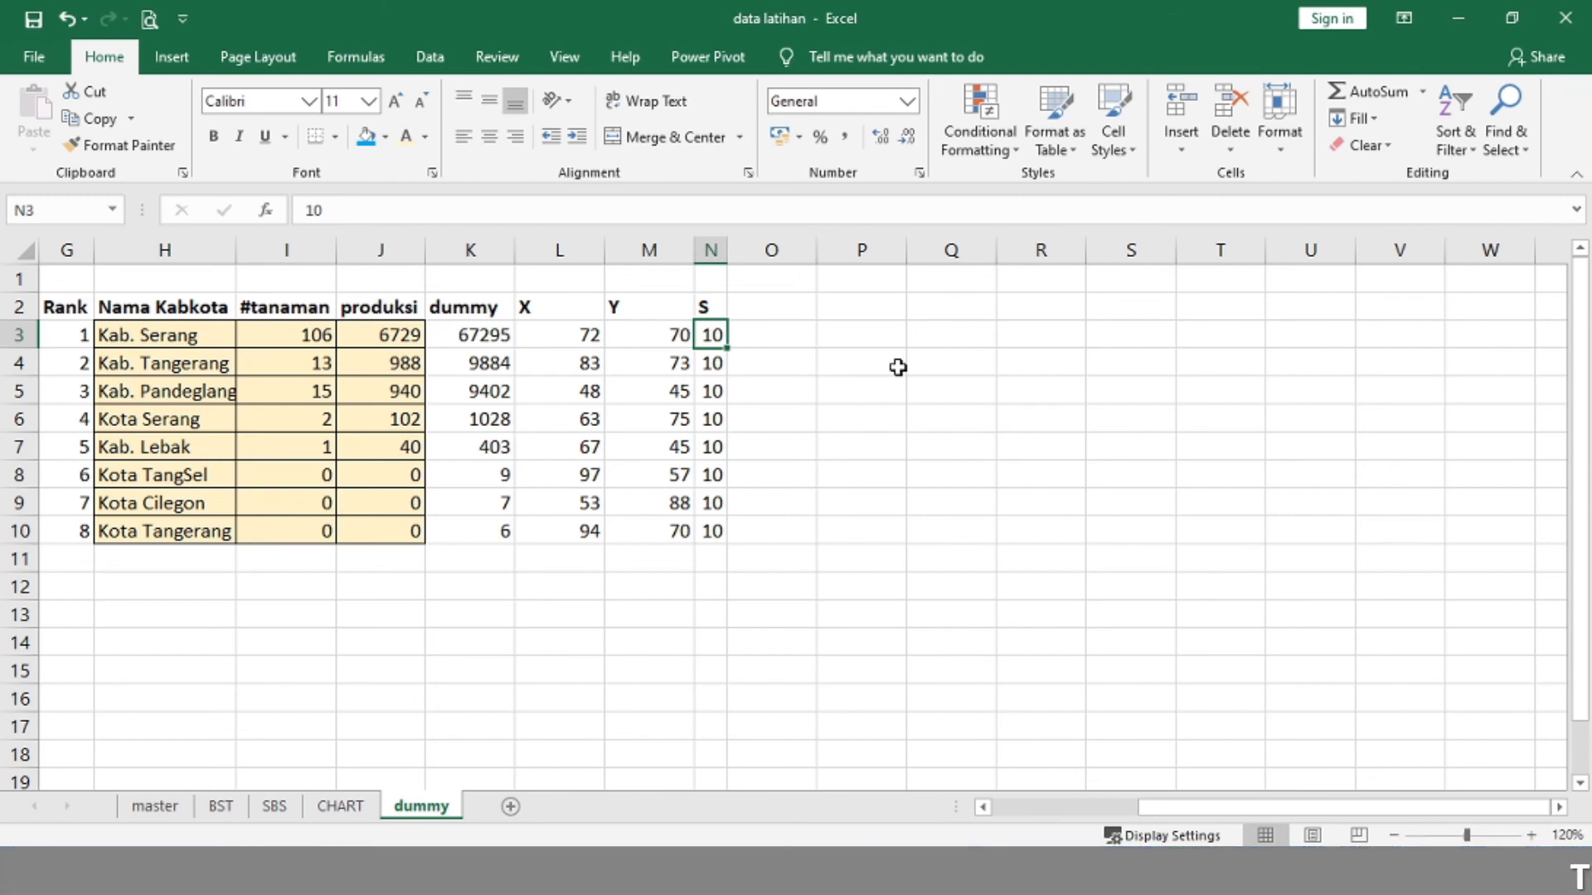
text(=if()
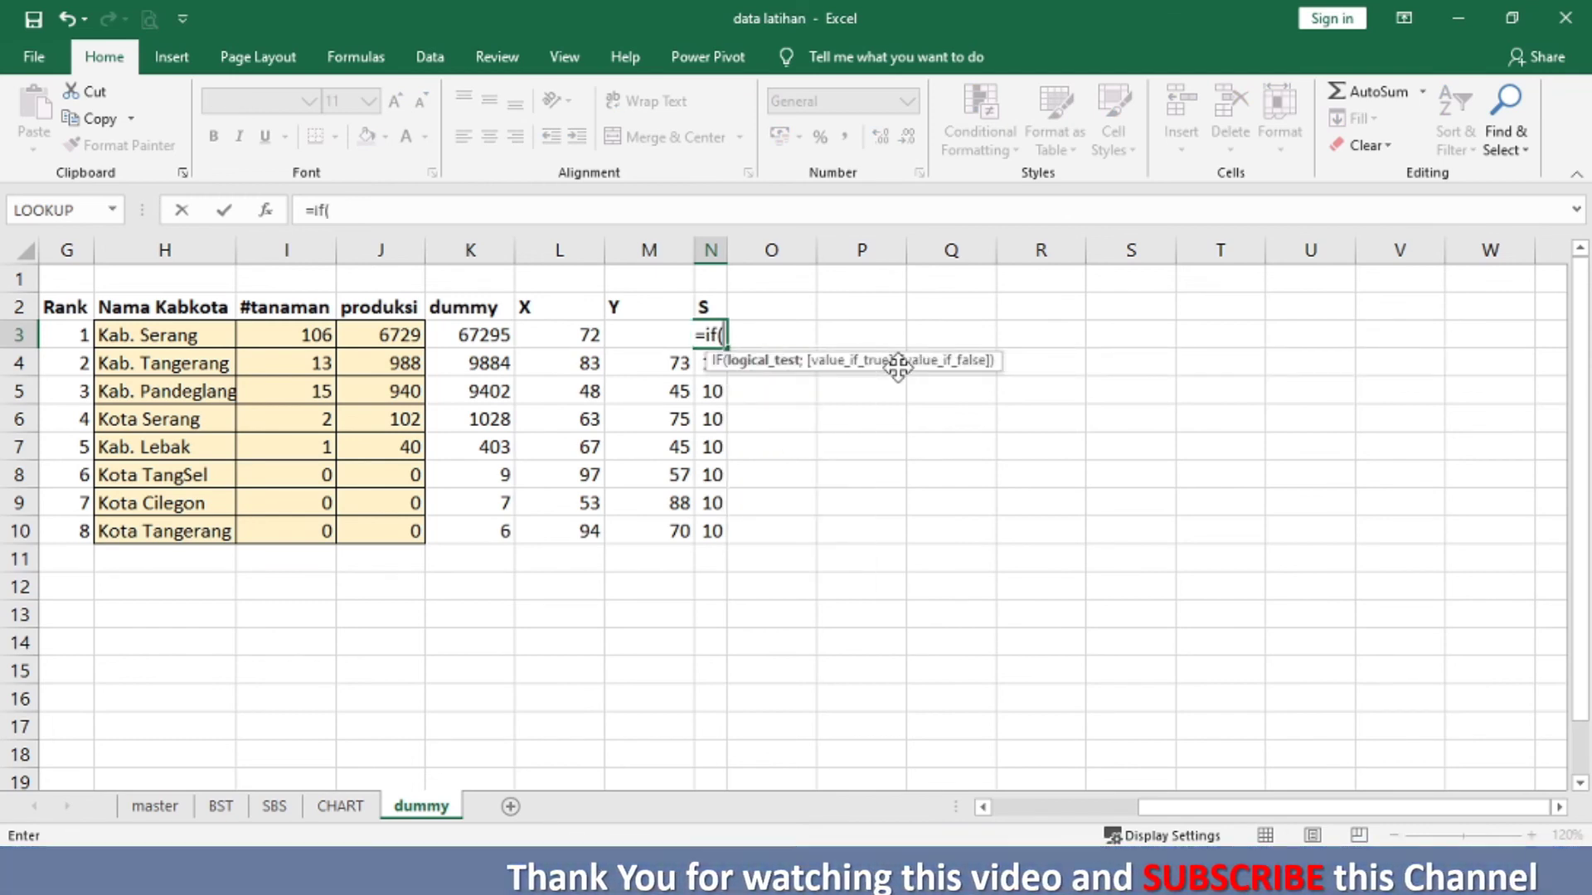
key(Left)
key(Left)
key(Left)
key(Left)
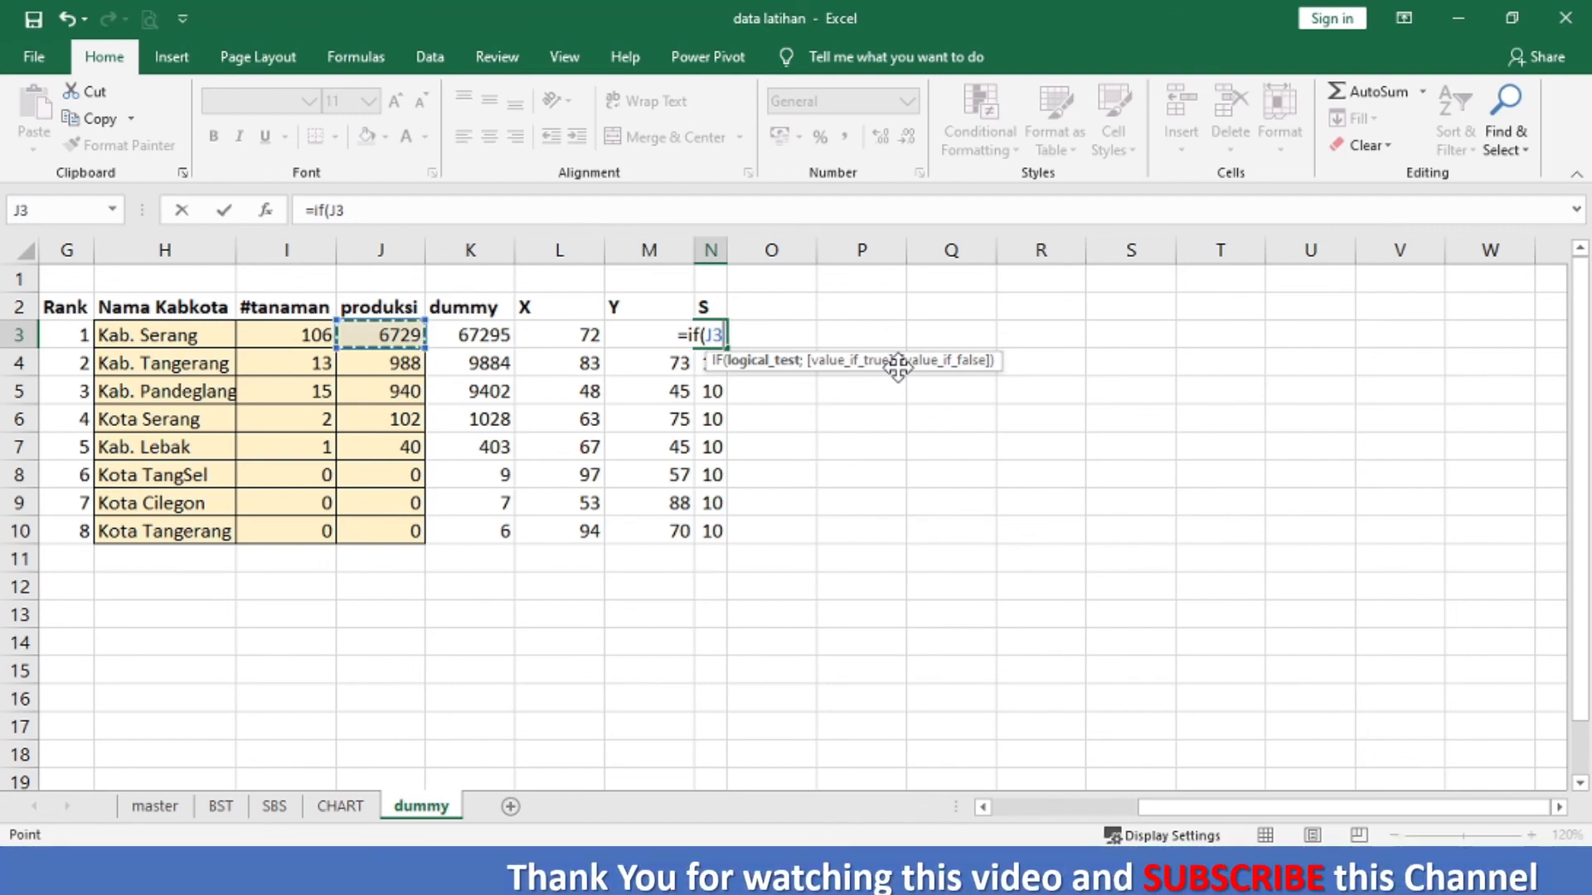
text(<>0)
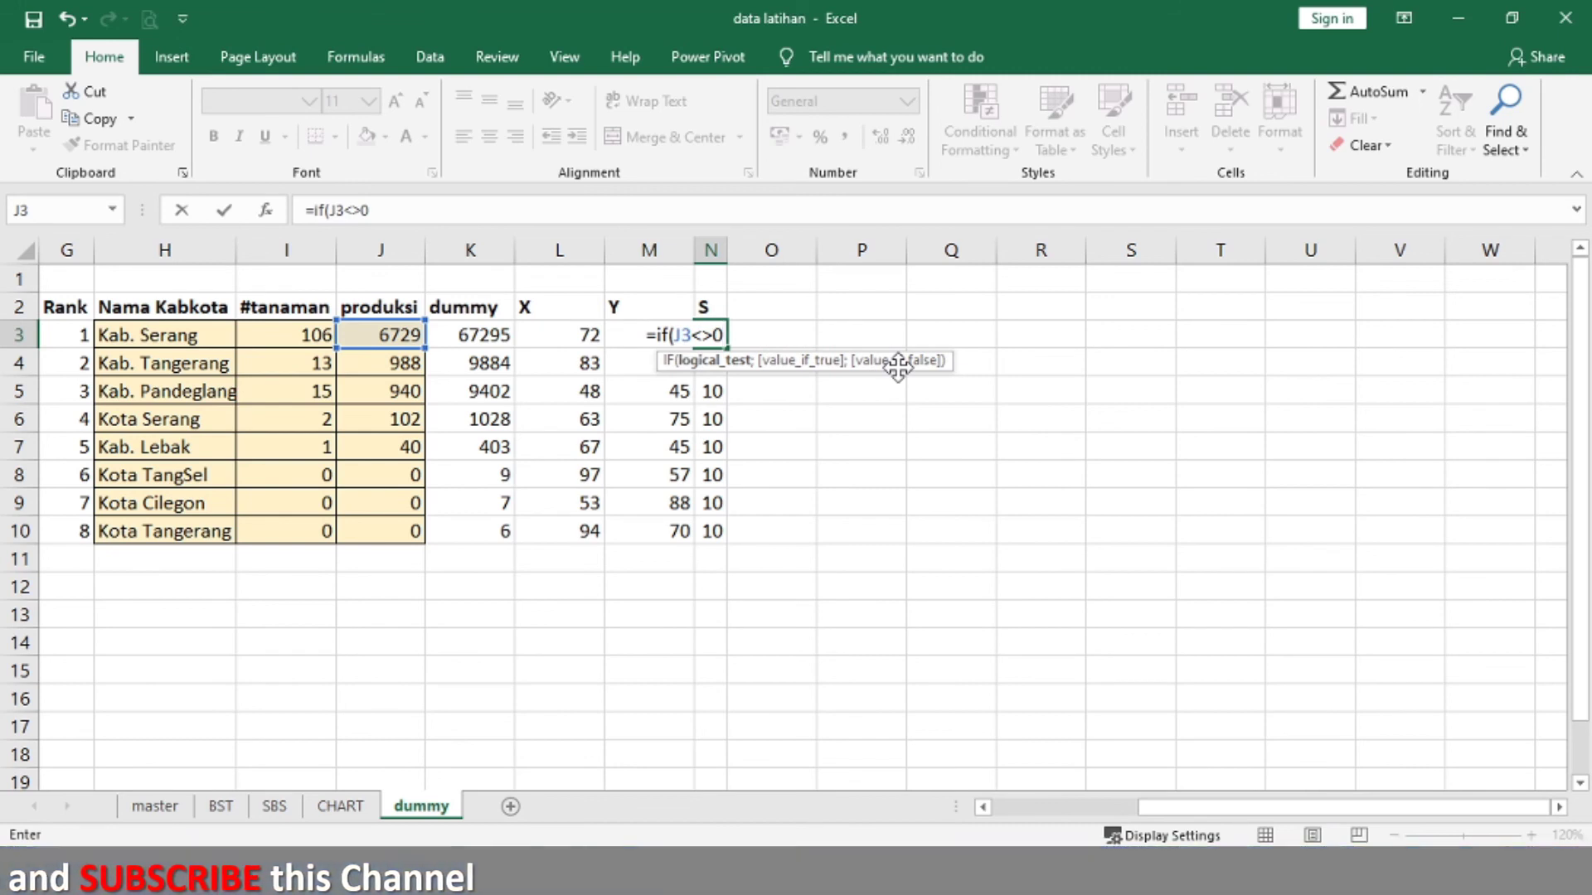
text(;10)
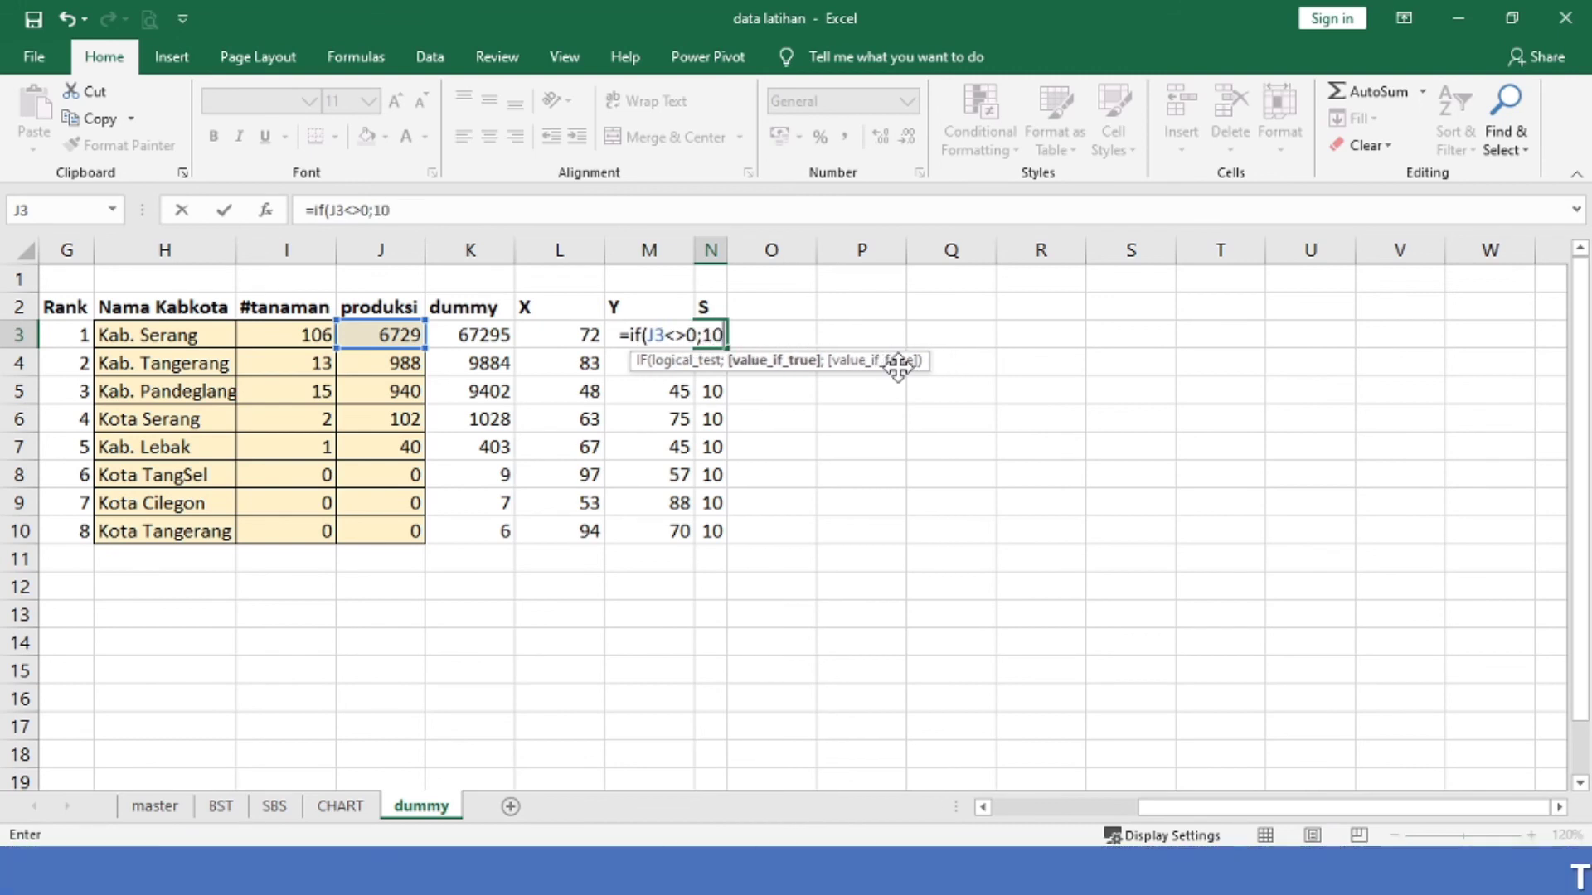
text(;)
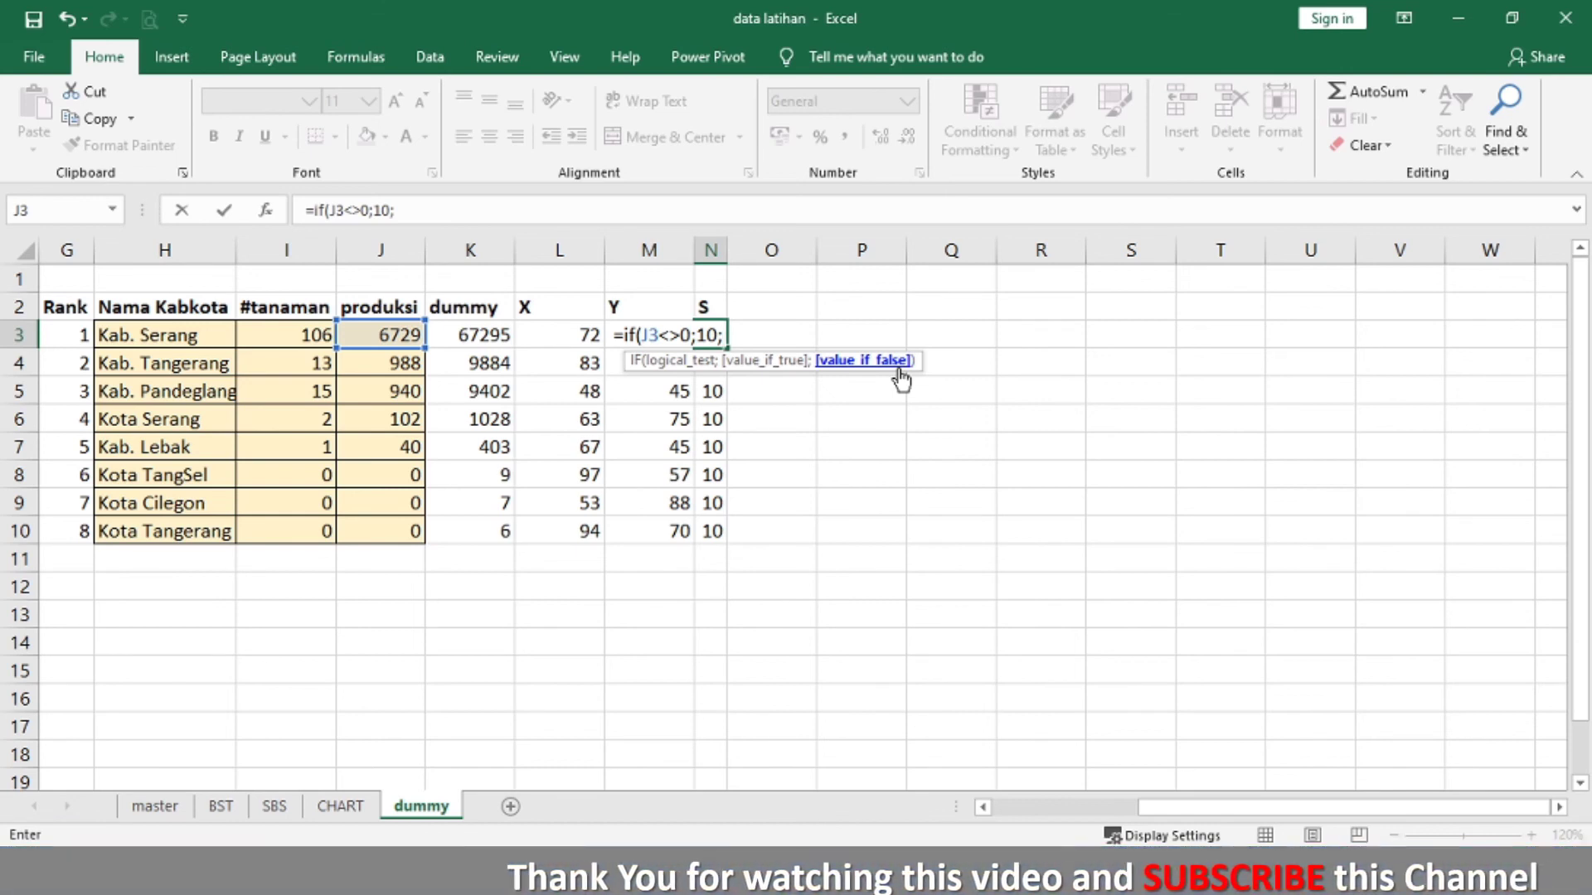
text("")
key(Return)
key(Up)
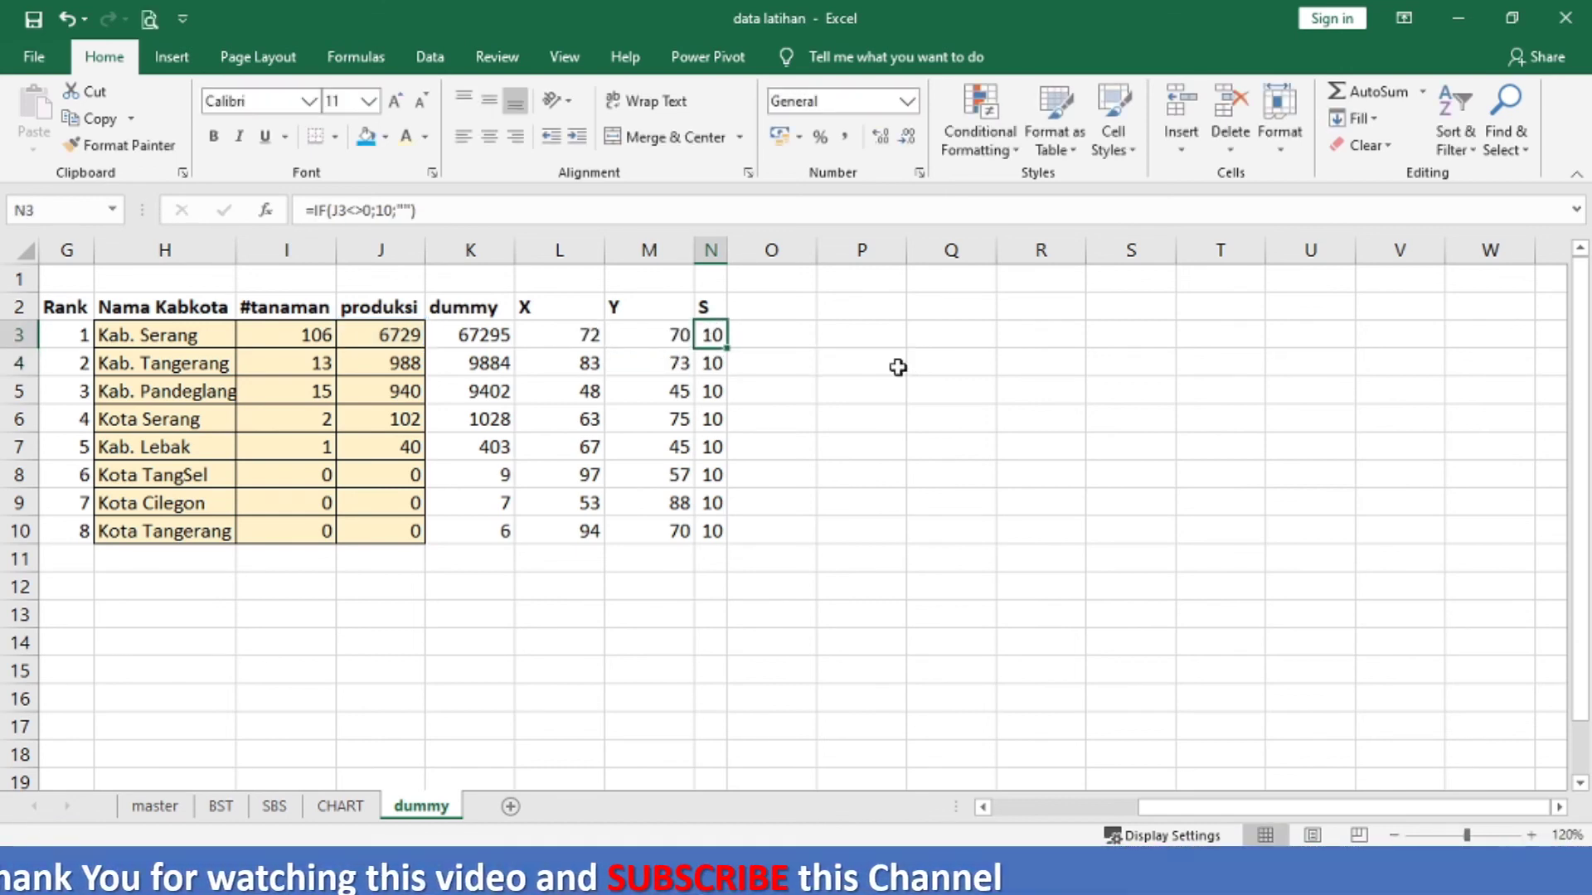
double_click(727, 350)
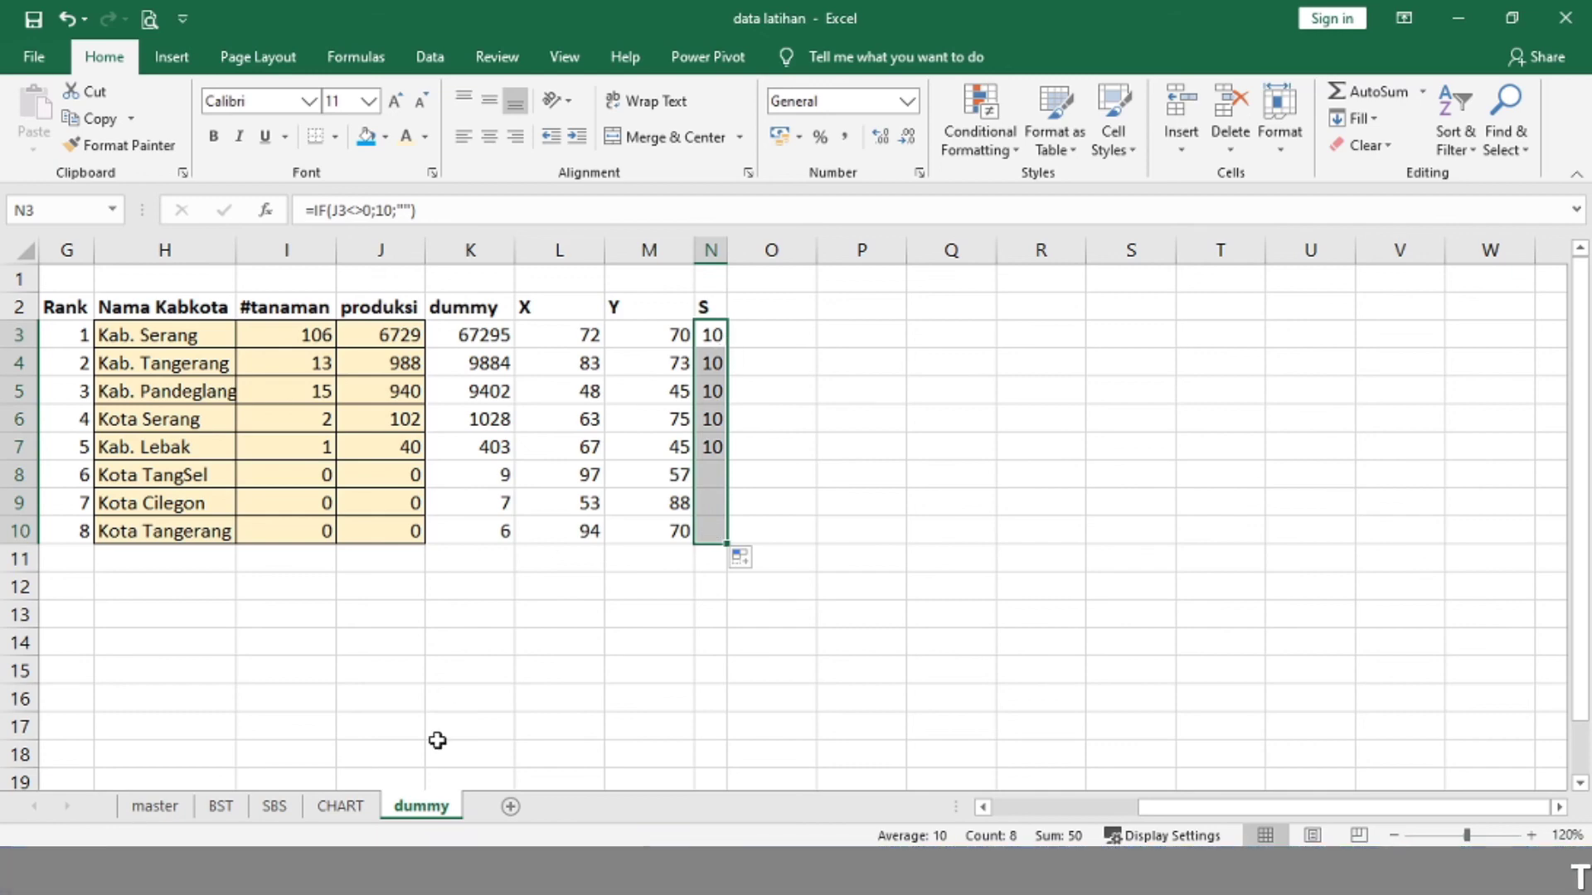
Step: On the CHART sheet, try Buncis and Bayam in the Jenis selector in K4 to check the rank bubbles
click(342, 805)
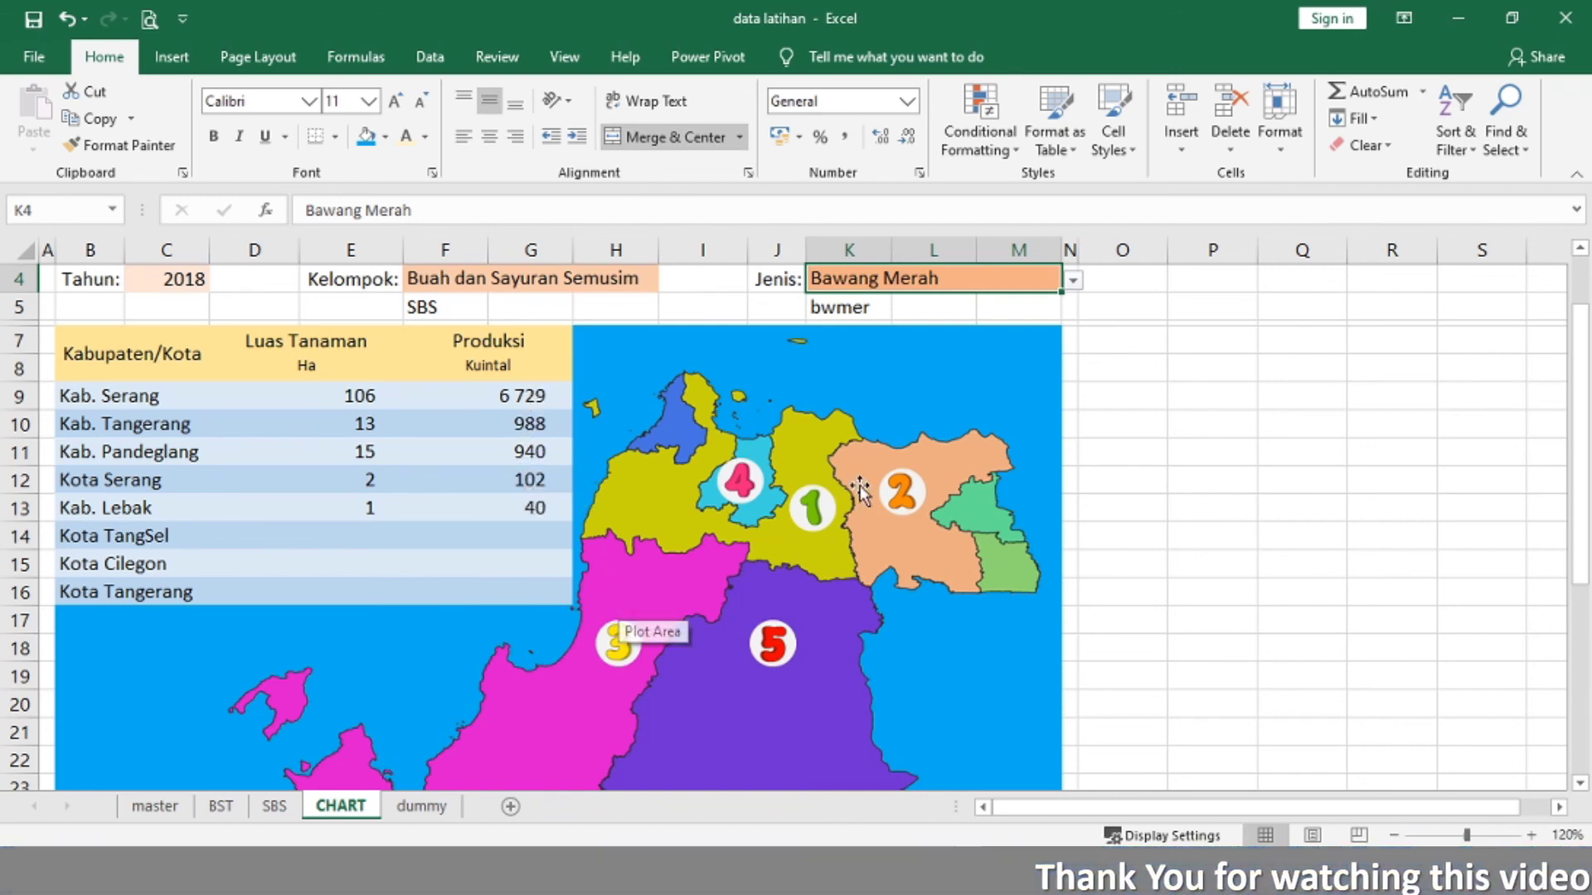
click(1074, 281)
key(Escape)
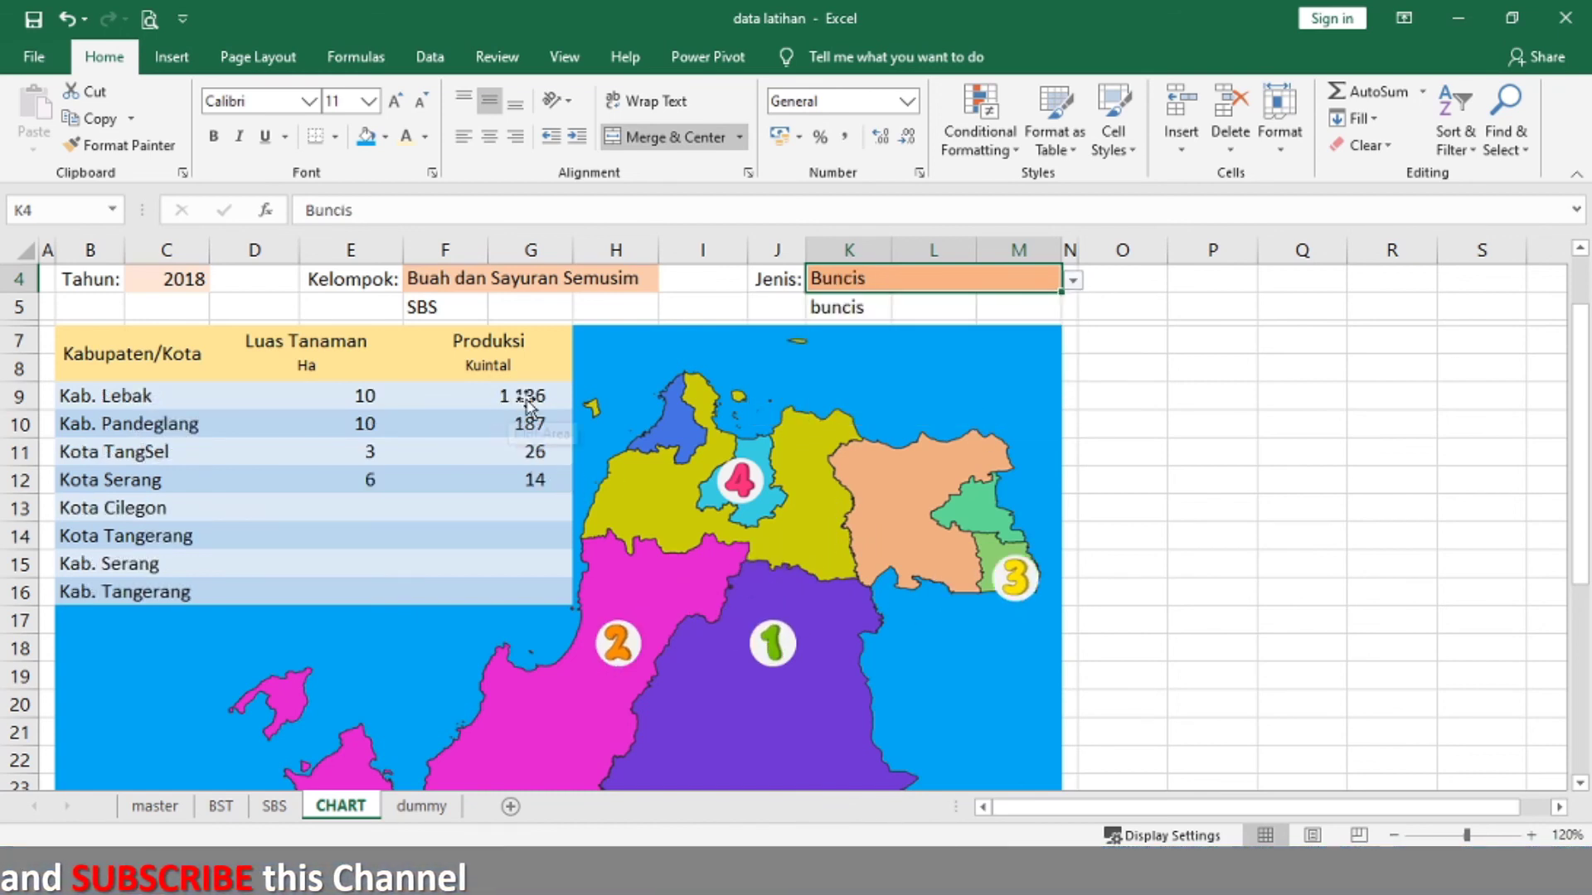
click(1073, 281)
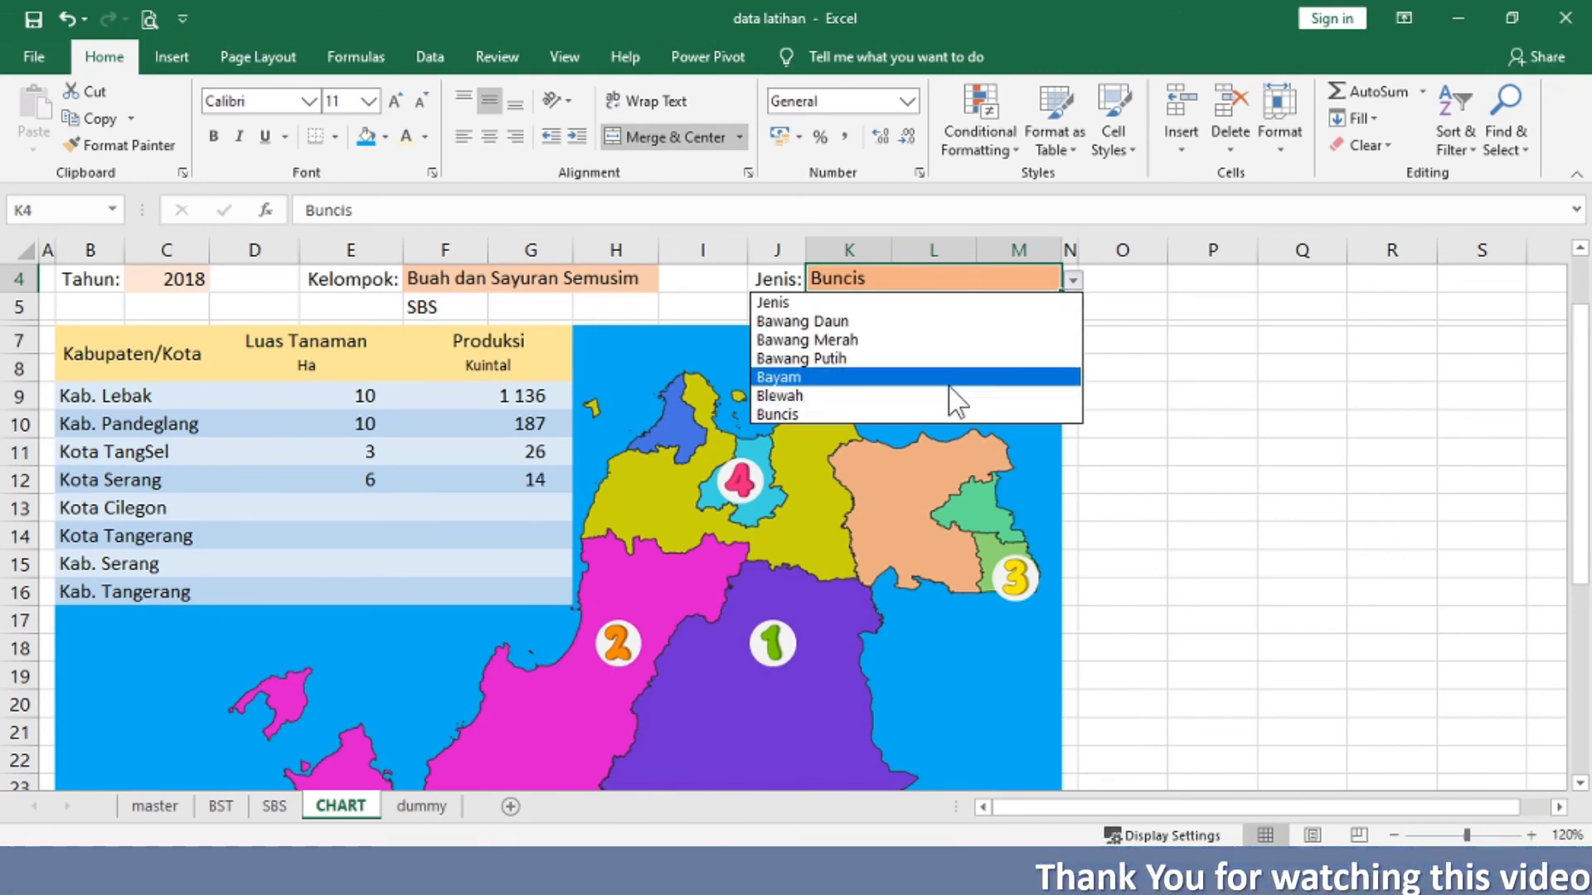
click(778, 378)
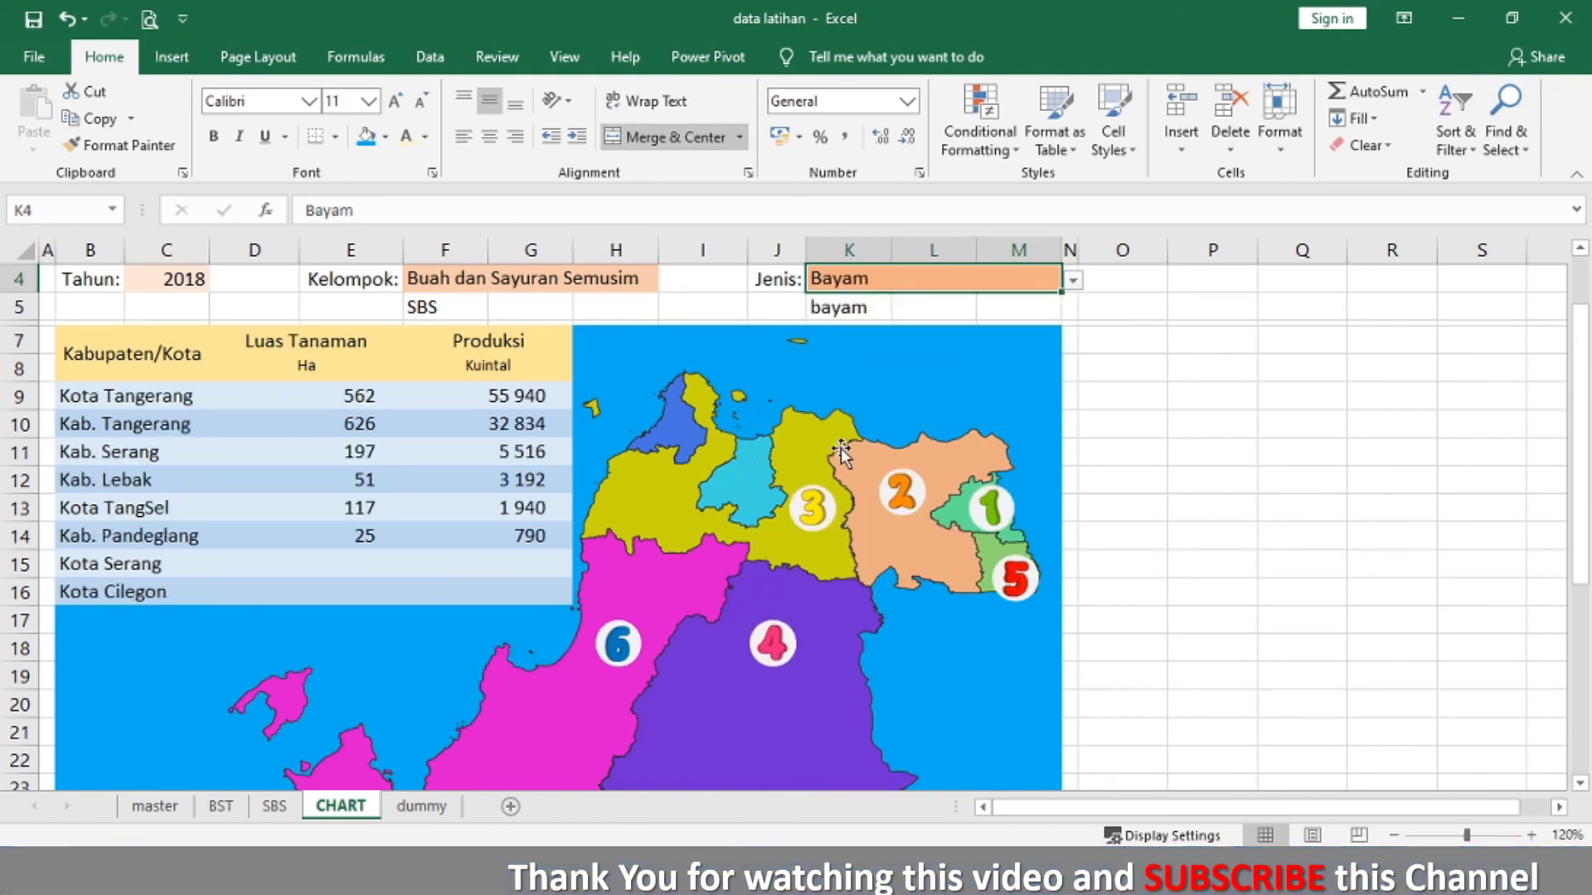
Step: Set the Kelompok selector in F4 to Buah dan Sayuran Tahunan
click(636, 282)
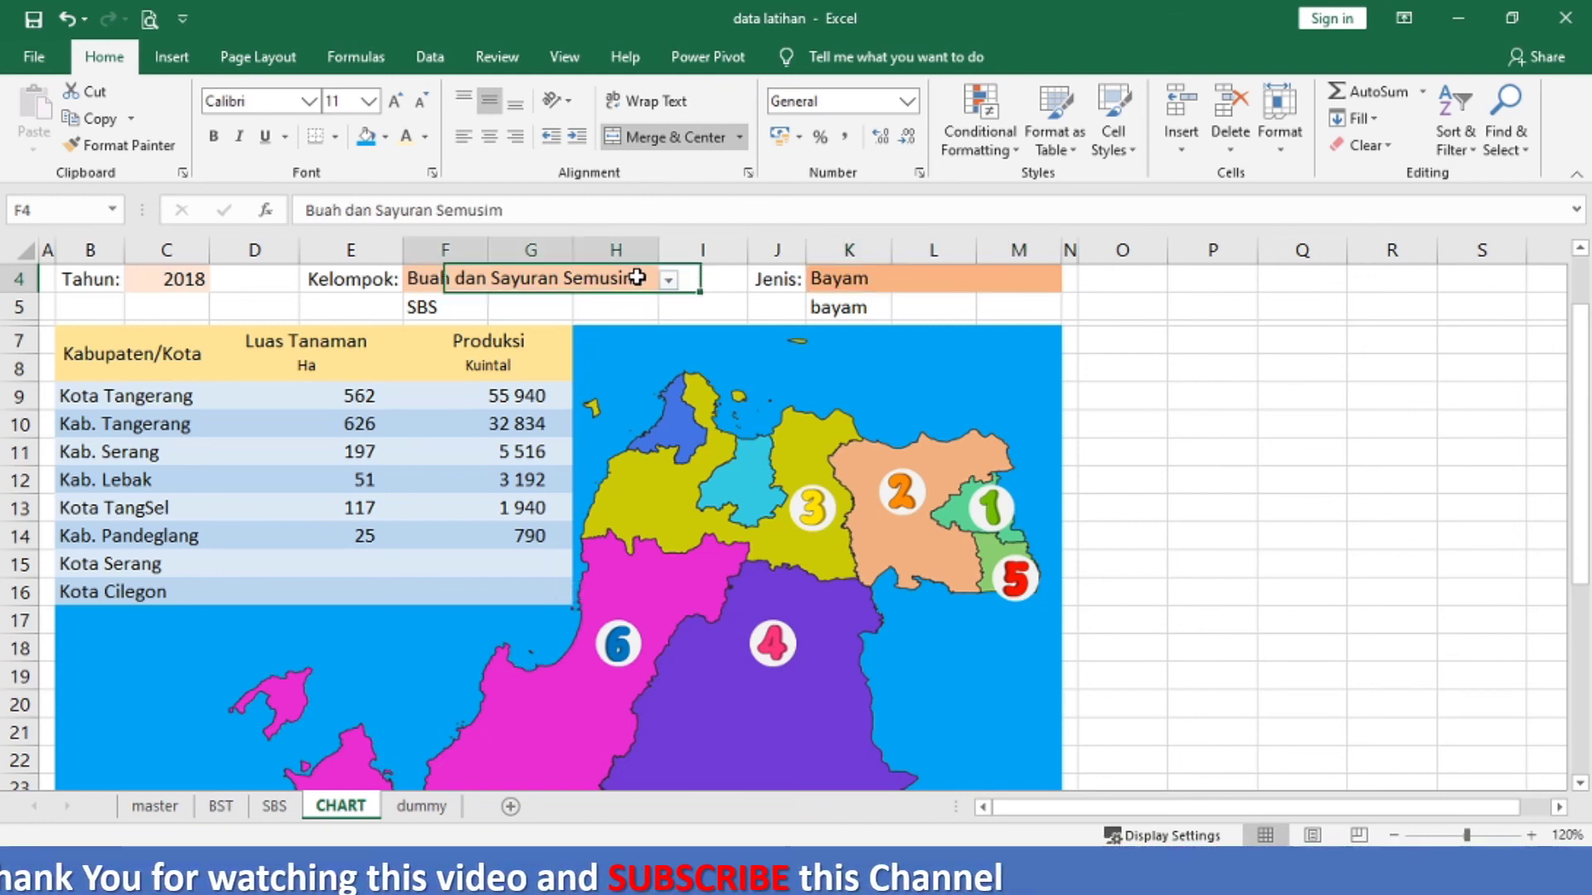
click(669, 281)
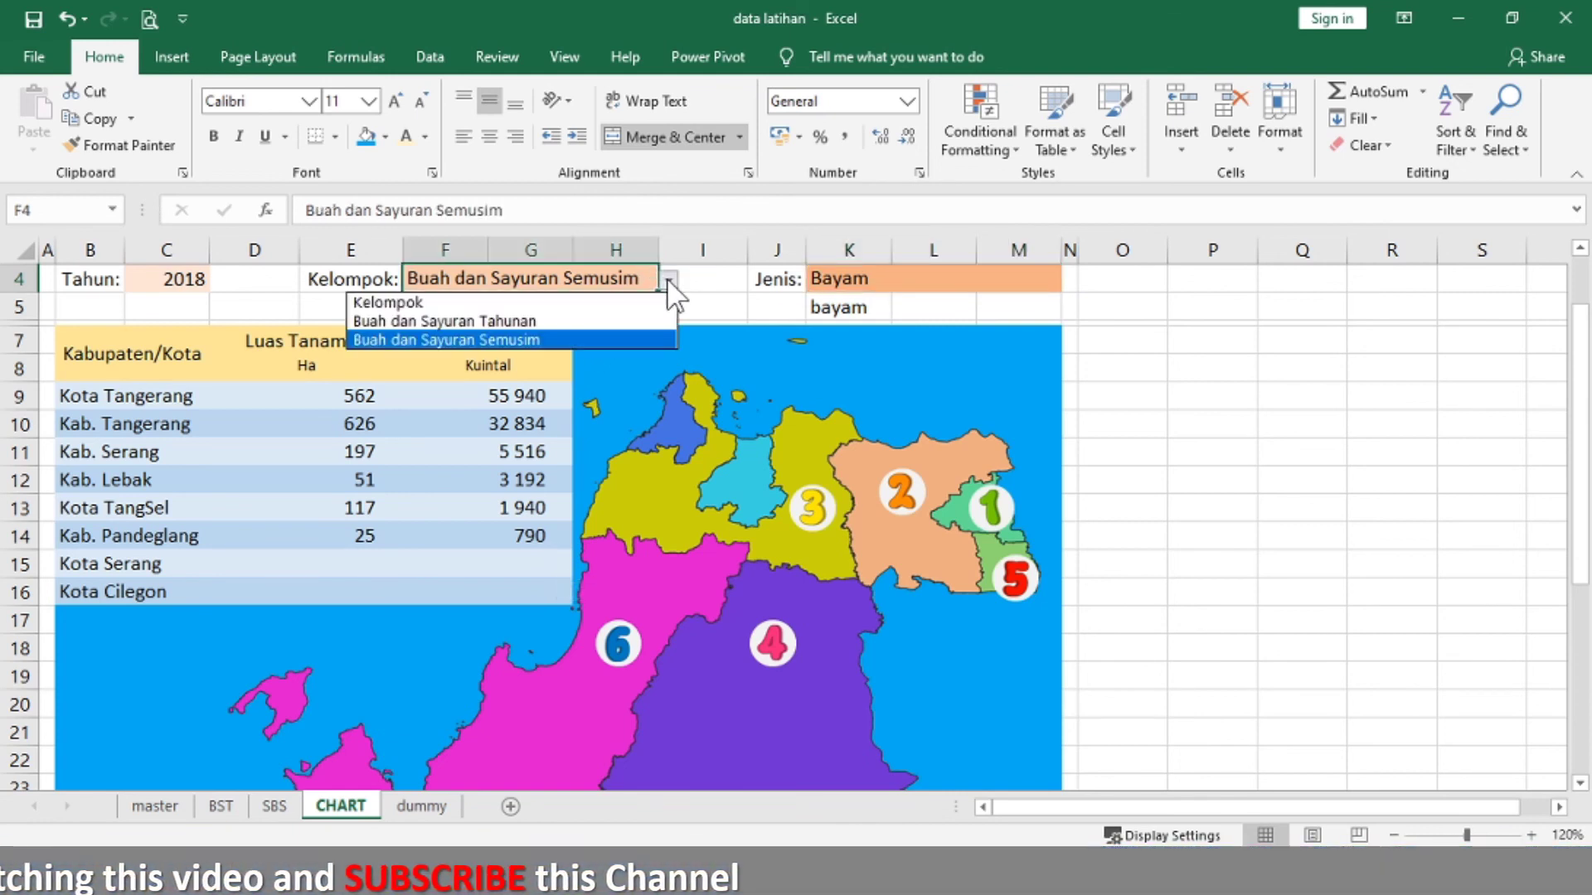
click(643, 322)
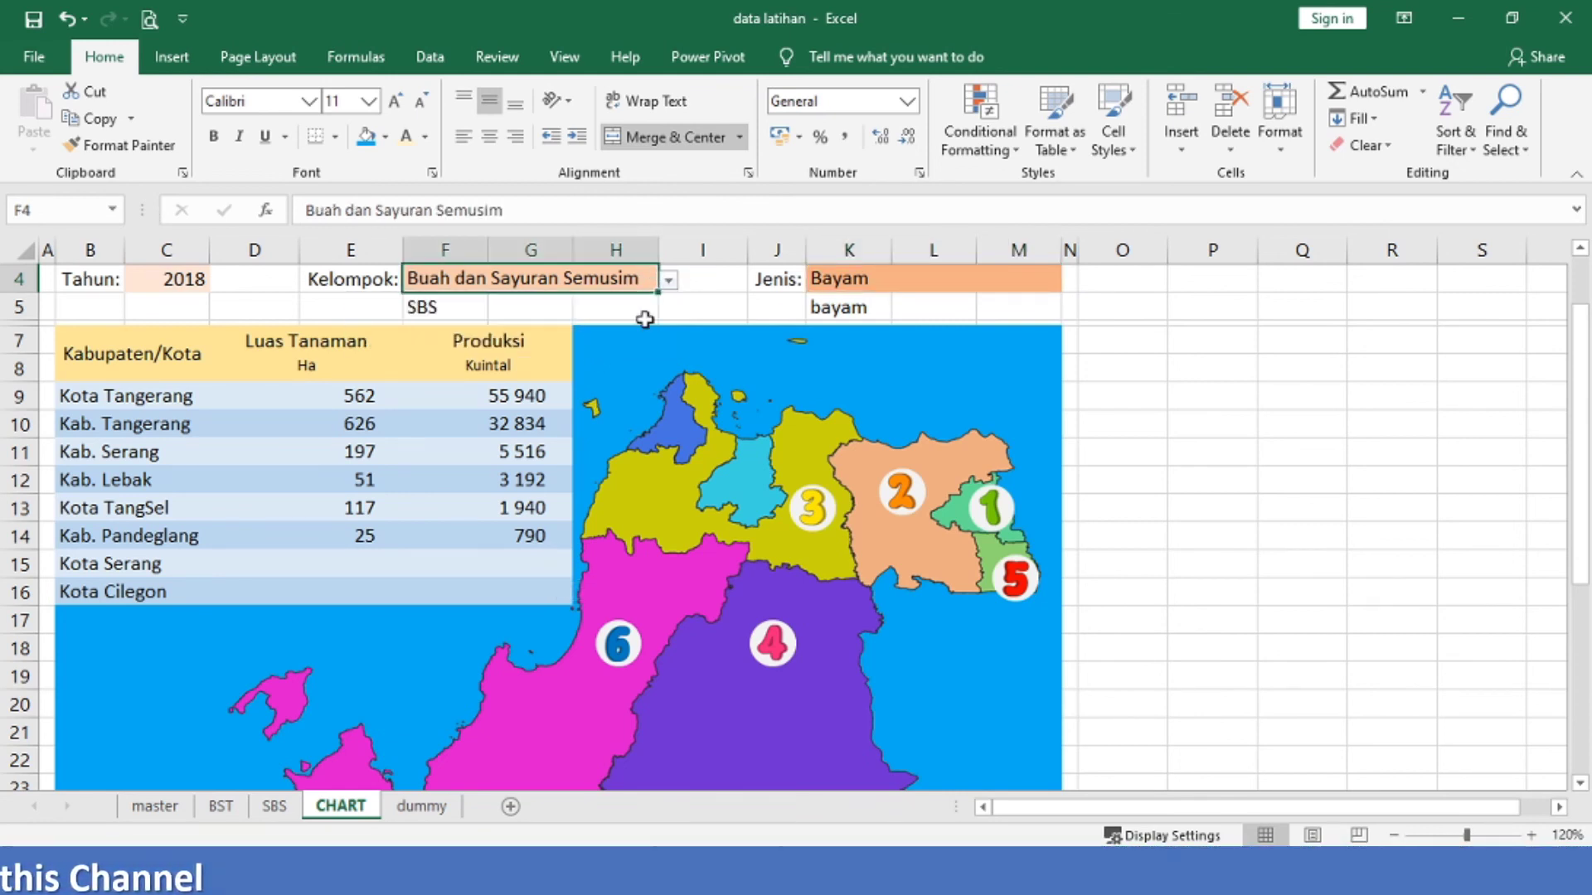
Step: Try Alpukat and Belimbing in the Jenis selector in K4, and change the selection to Duku/Langsat/Kokosan
click(942, 284)
click(1072, 280)
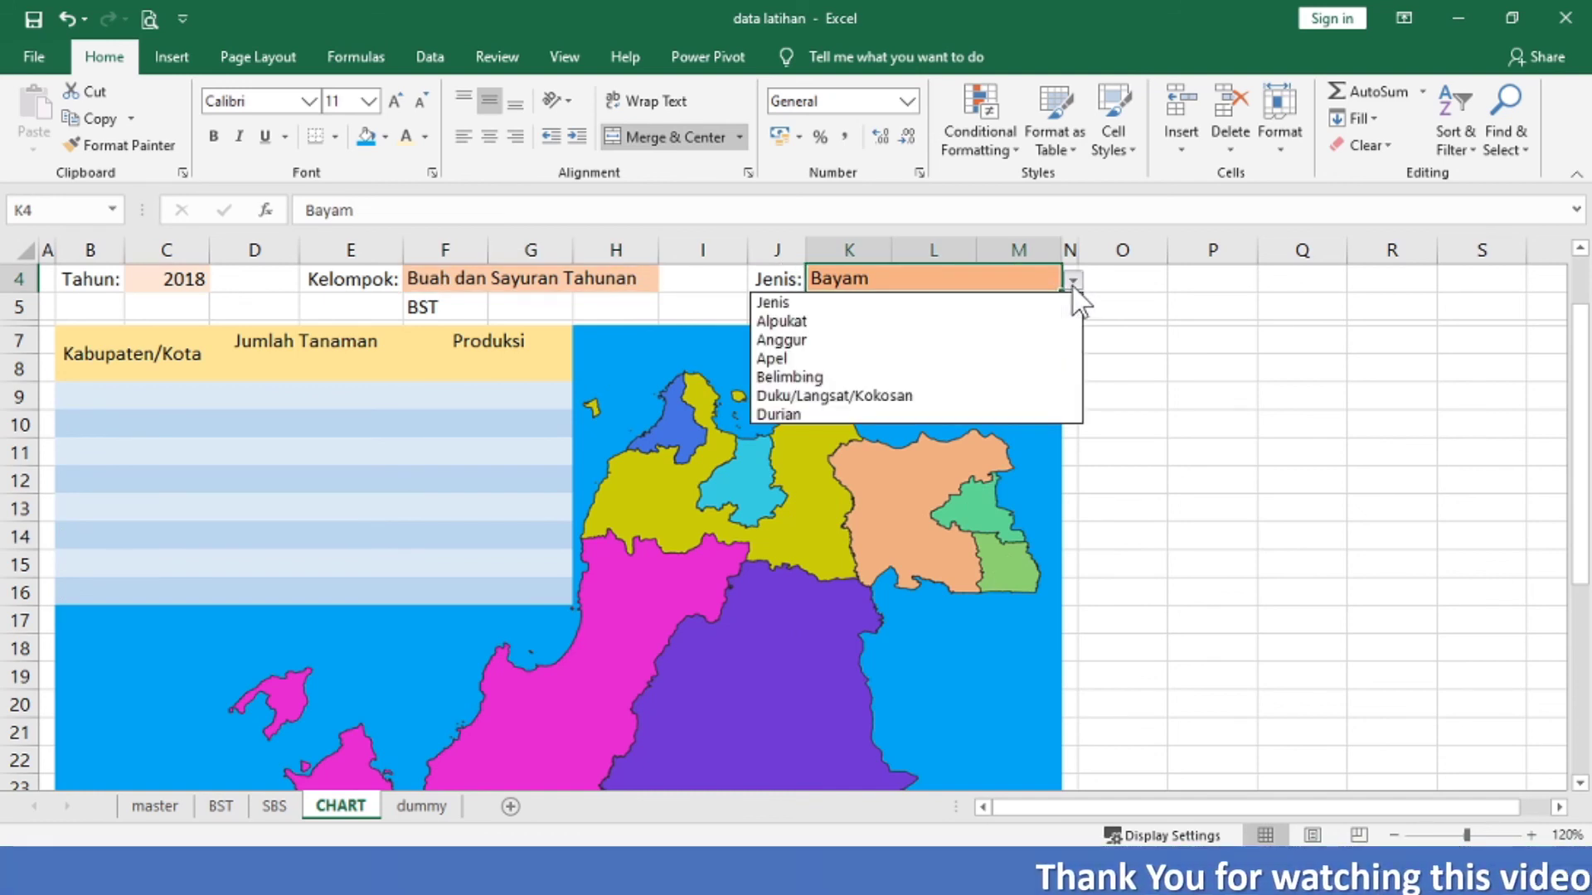
click(995, 323)
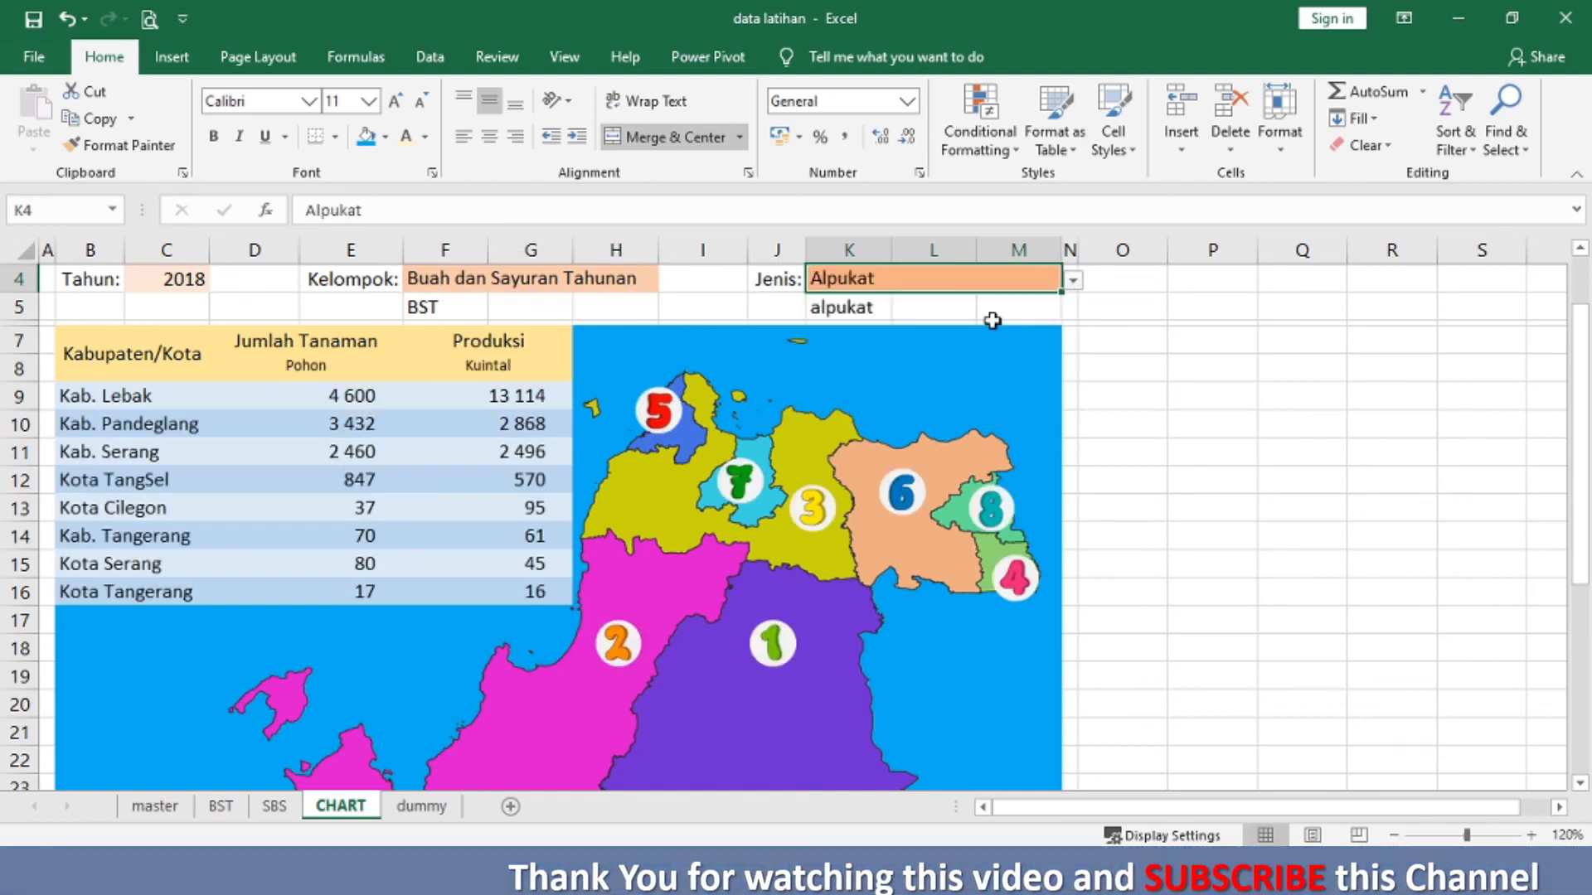
click(1073, 282)
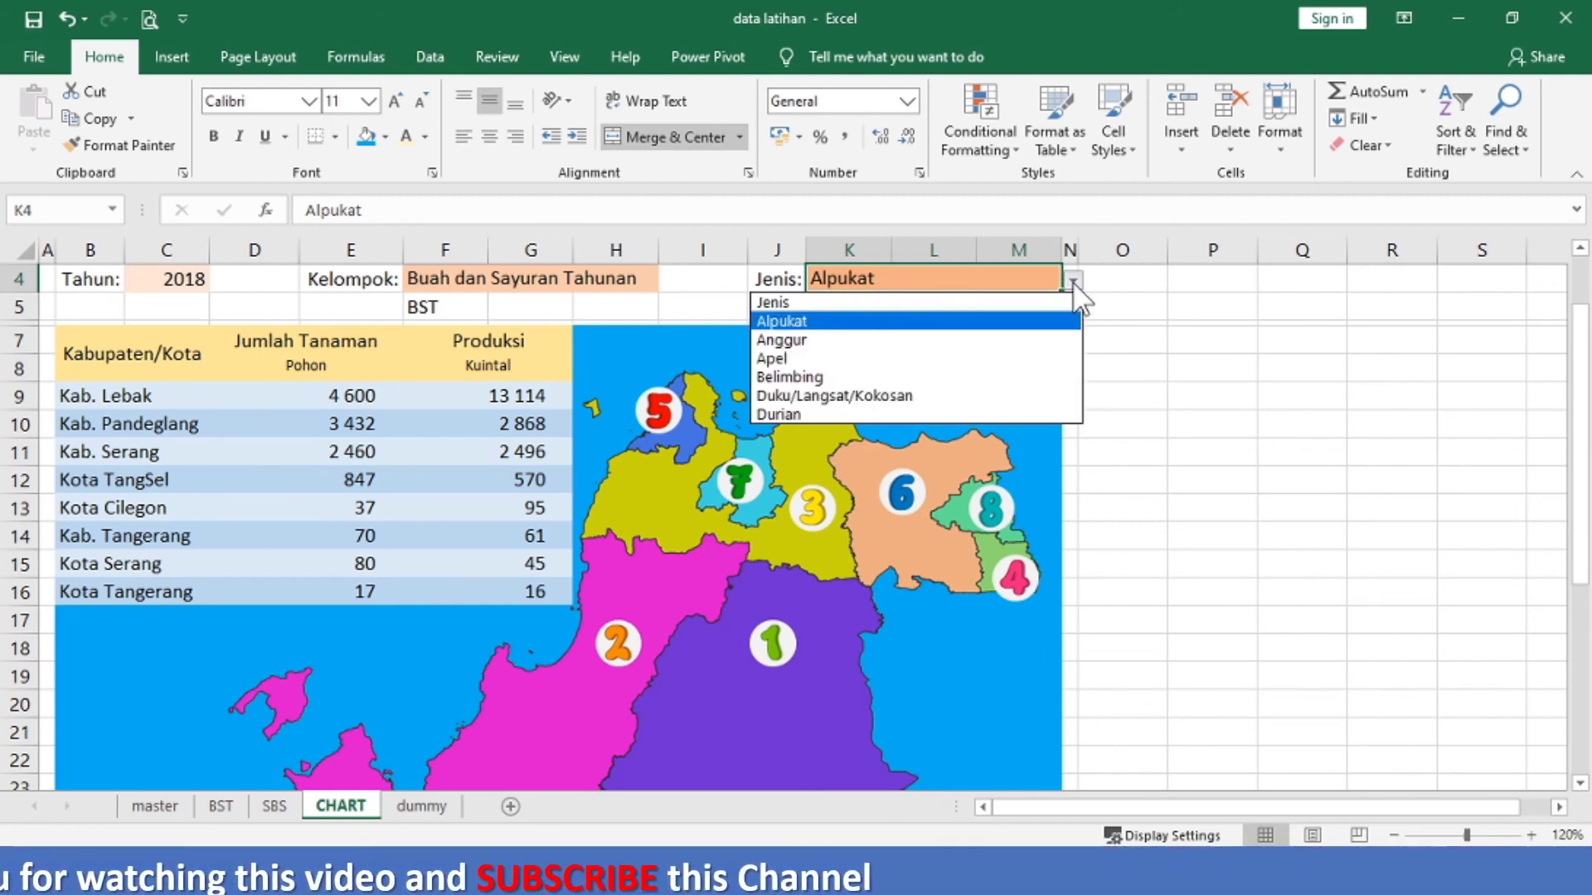
click(984, 377)
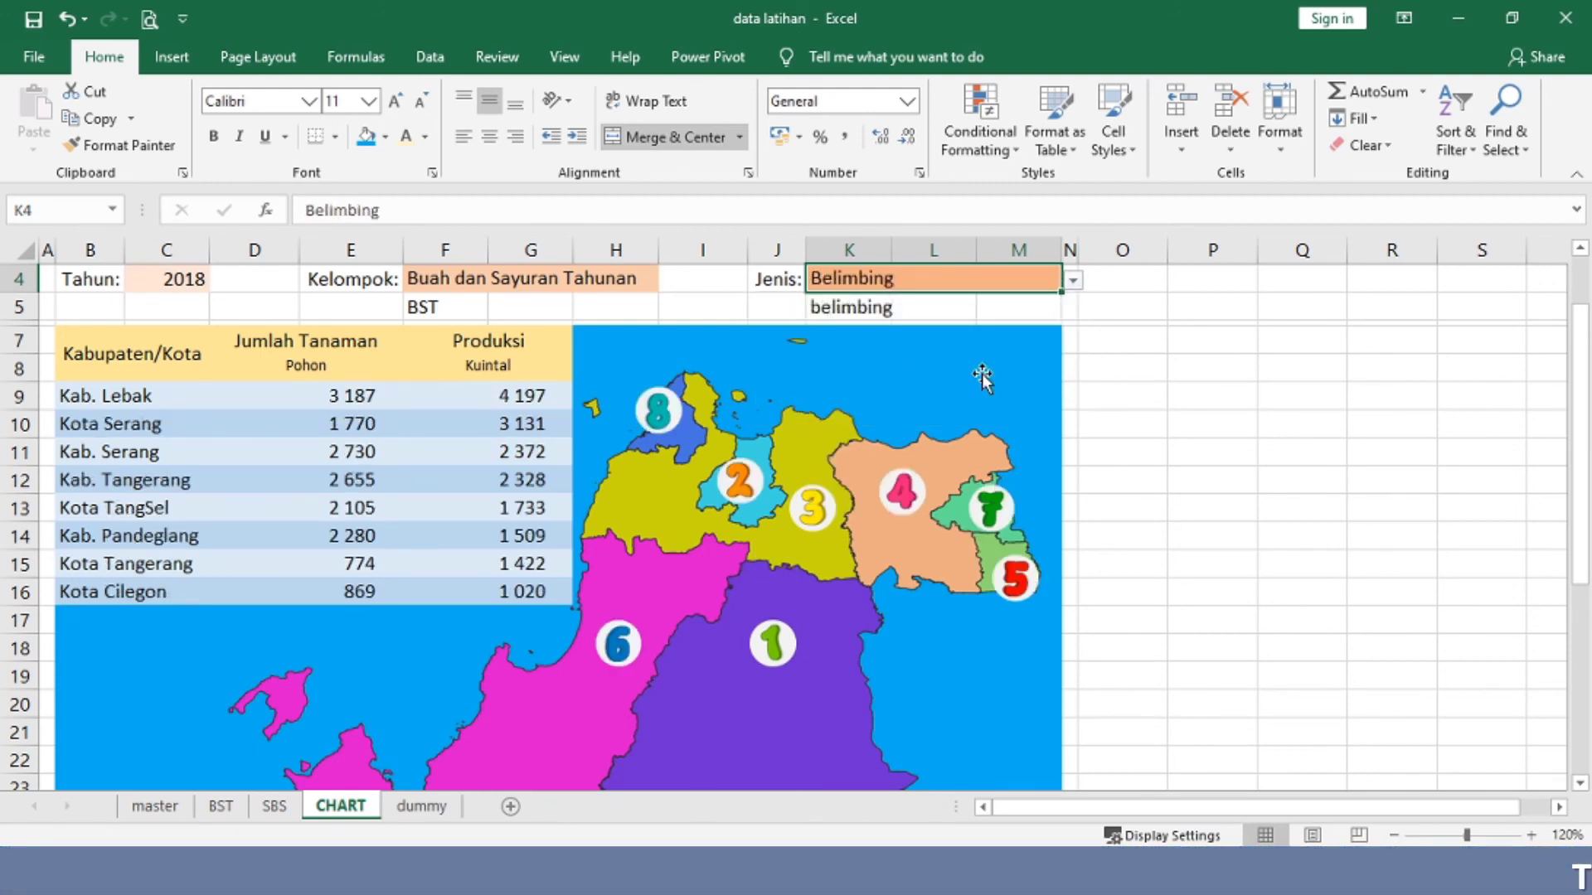
click(1074, 281)
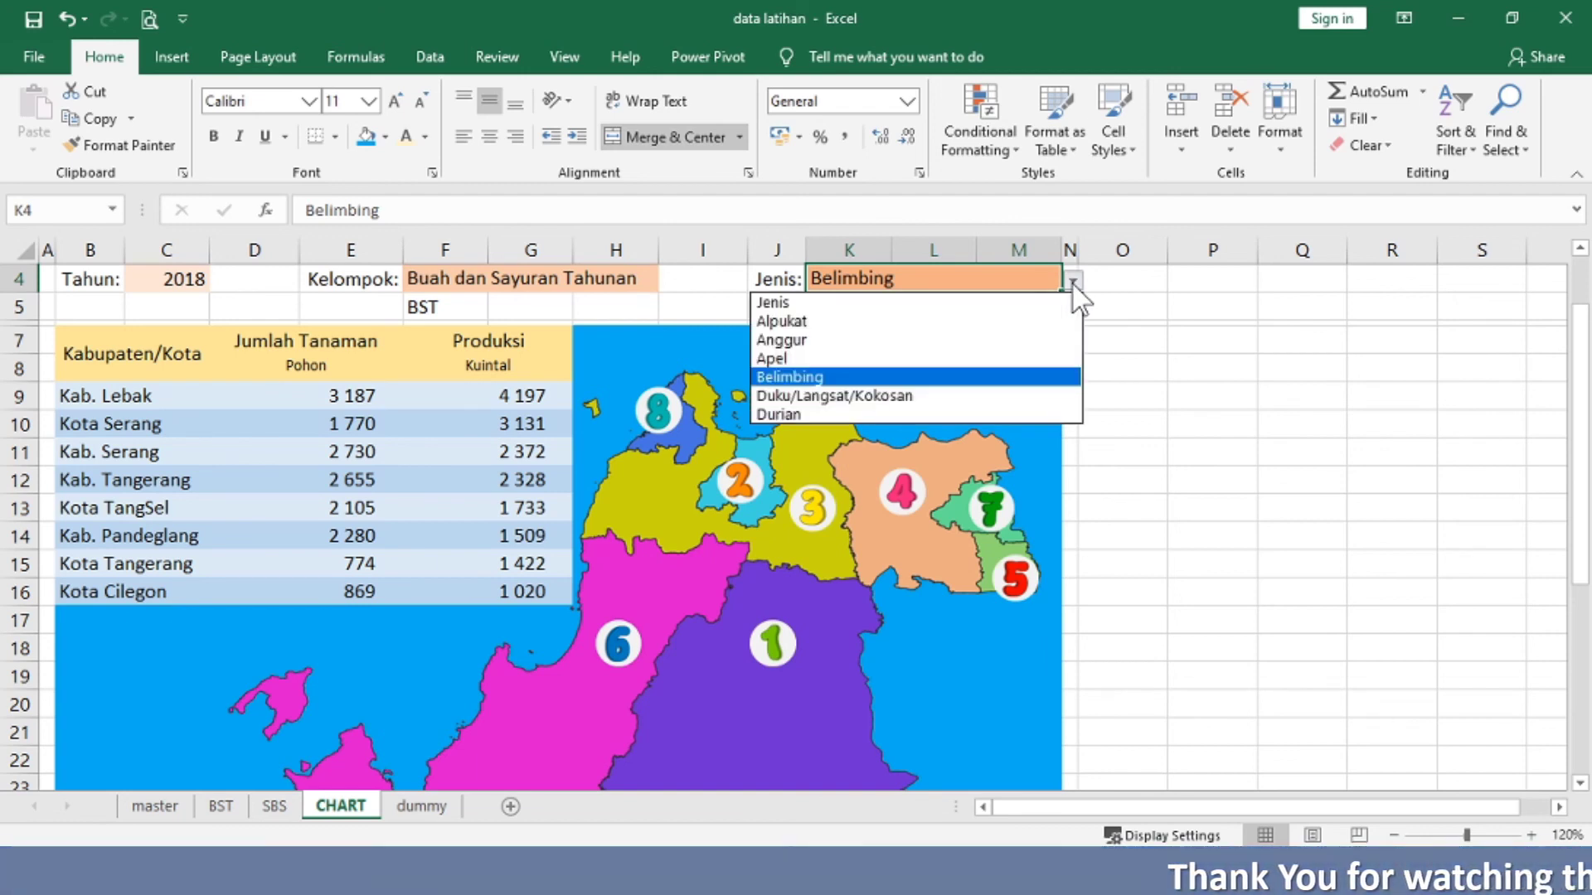
click(970, 395)
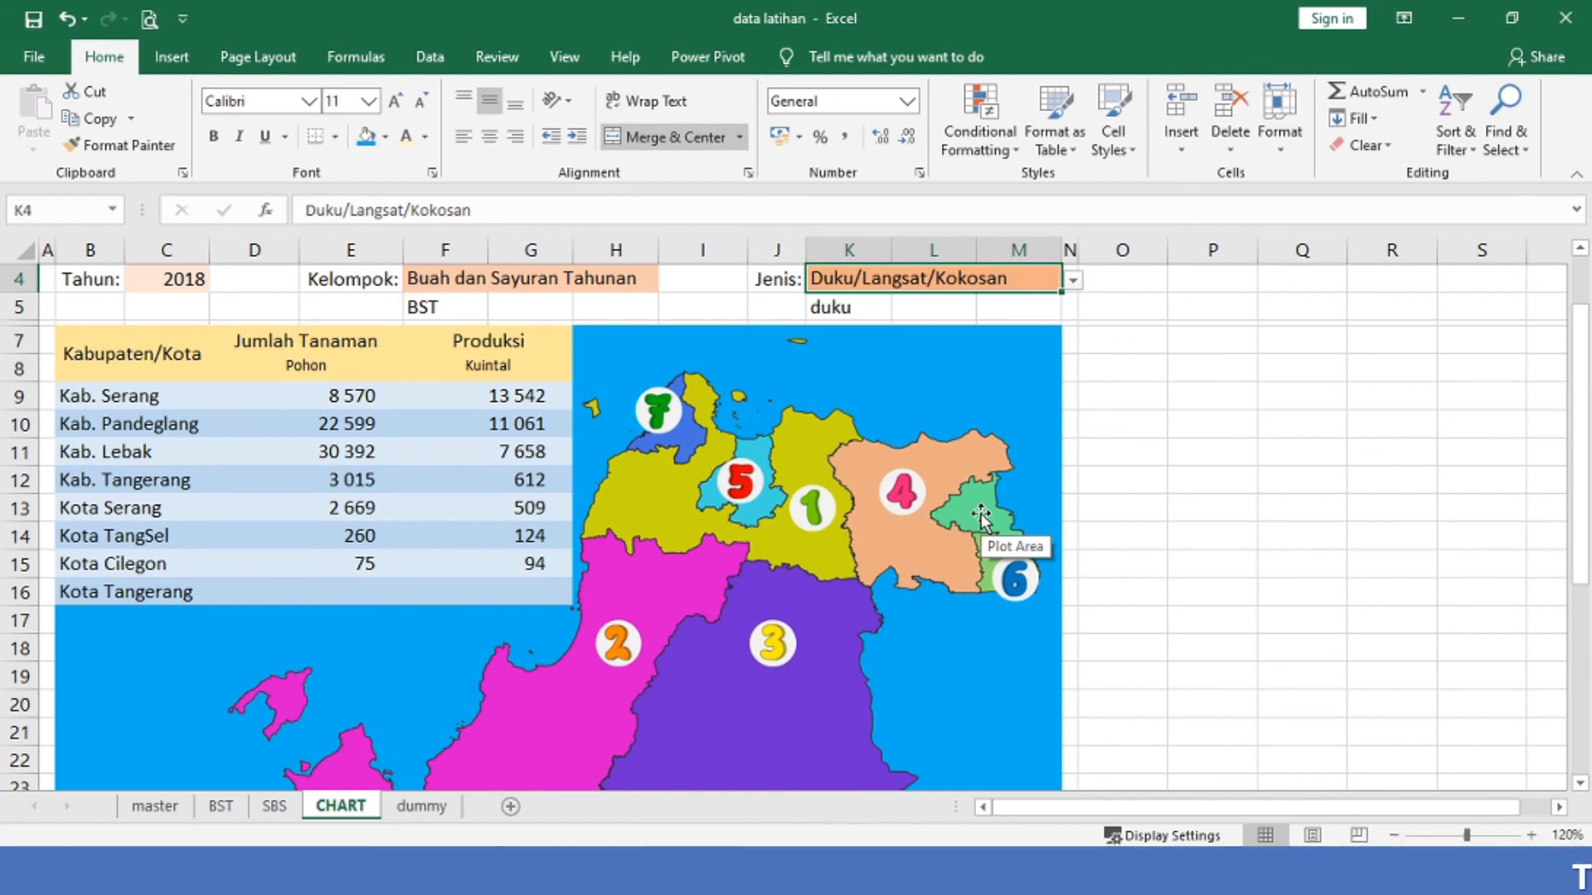
Step: Compare the S column formula and values on the dummy sheet with the bubbles on the CHART sheet's map
click(412, 805)
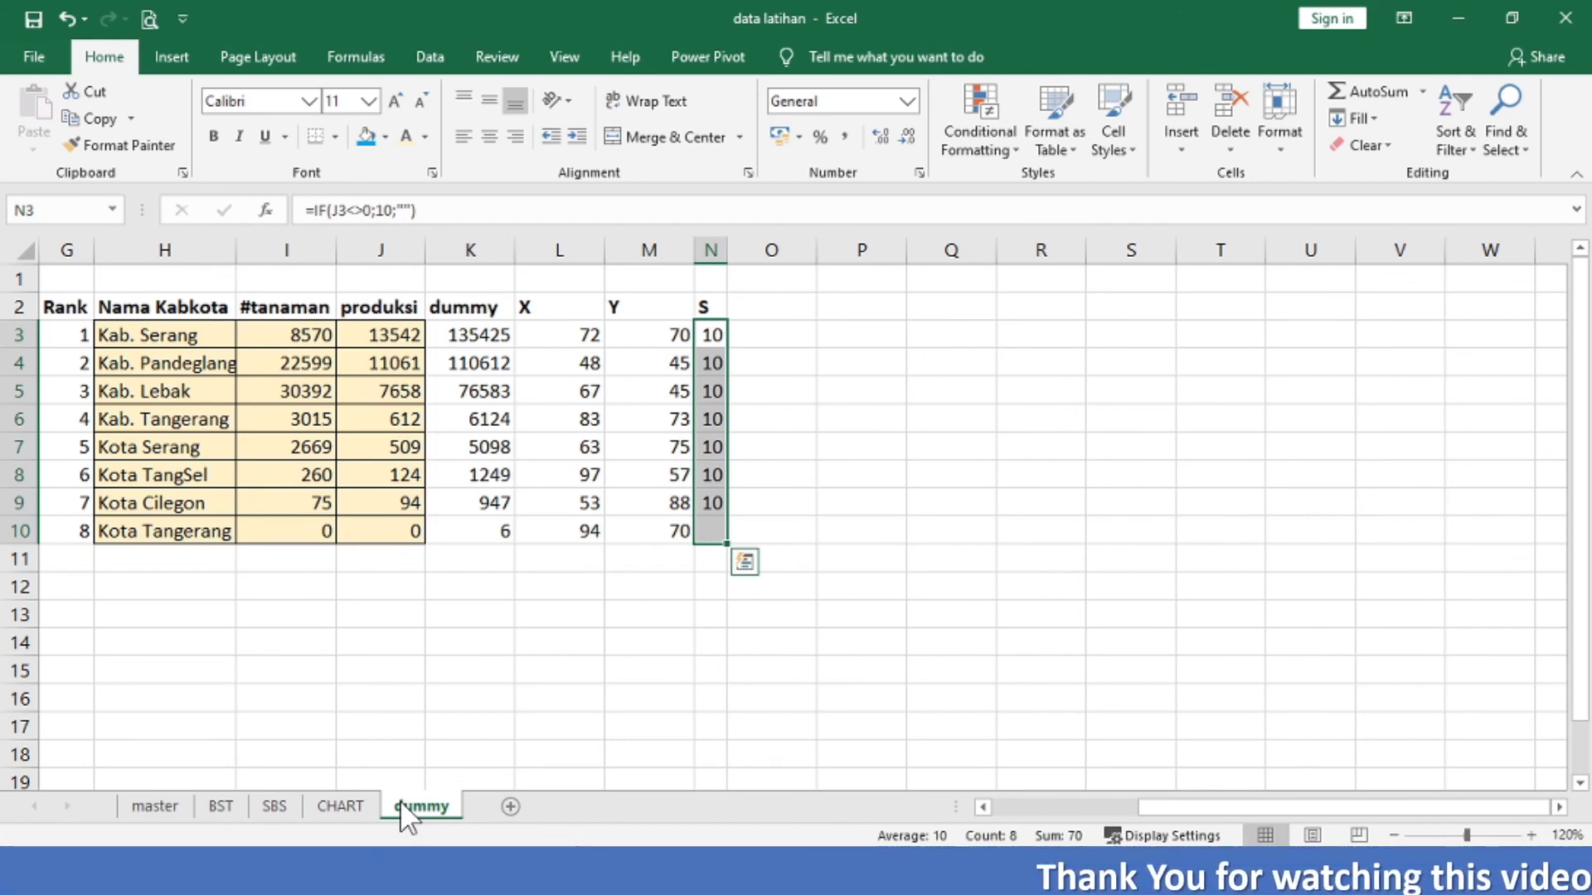
key(Right)
key(Left)
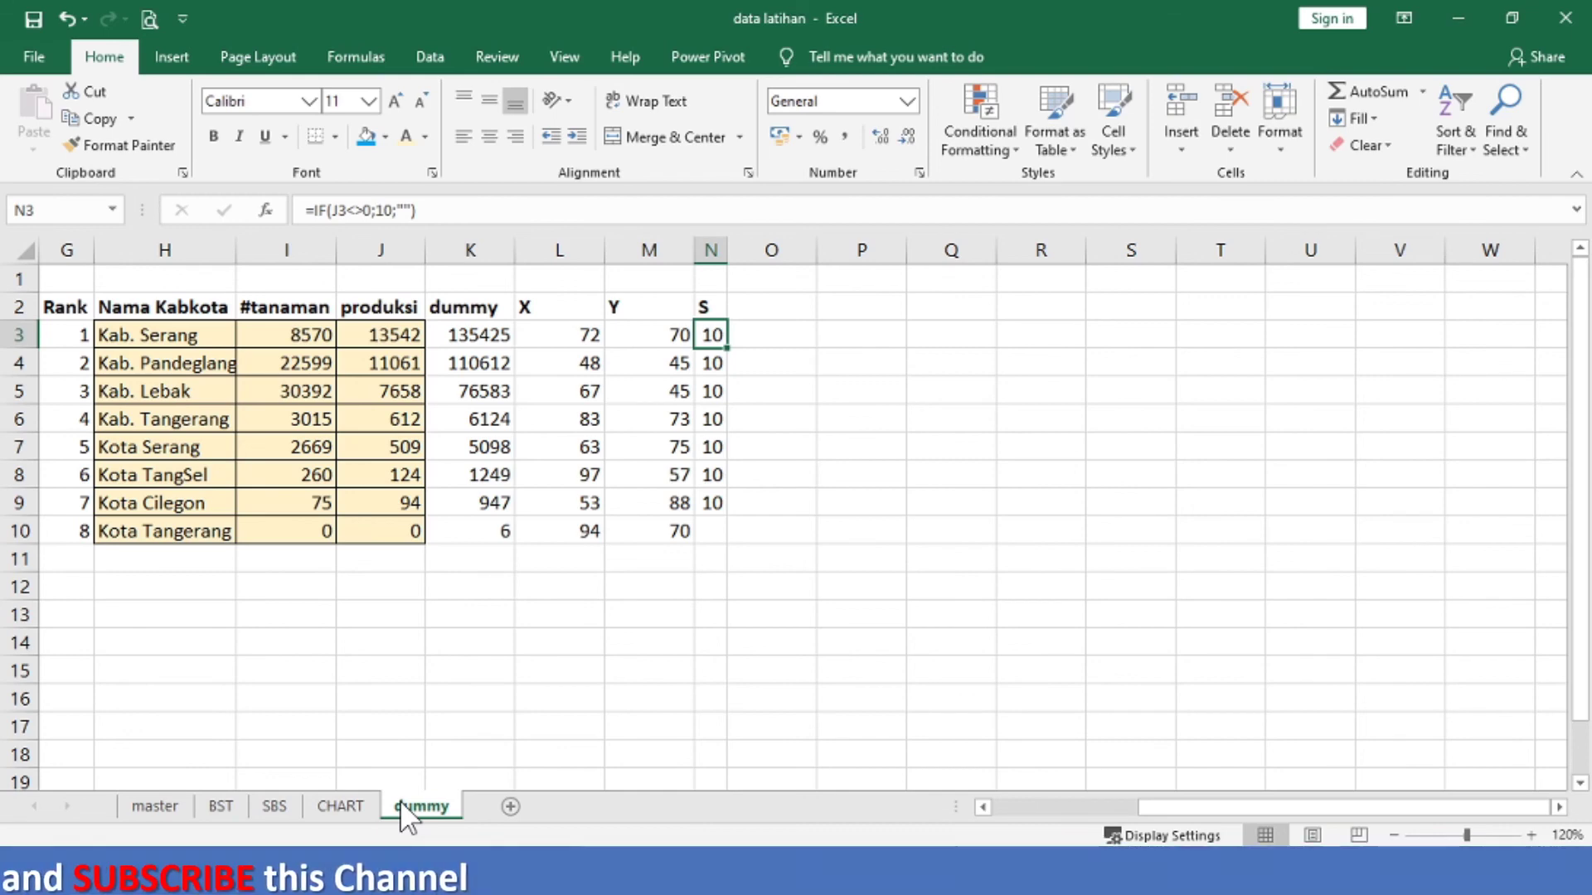
click(347, 808)
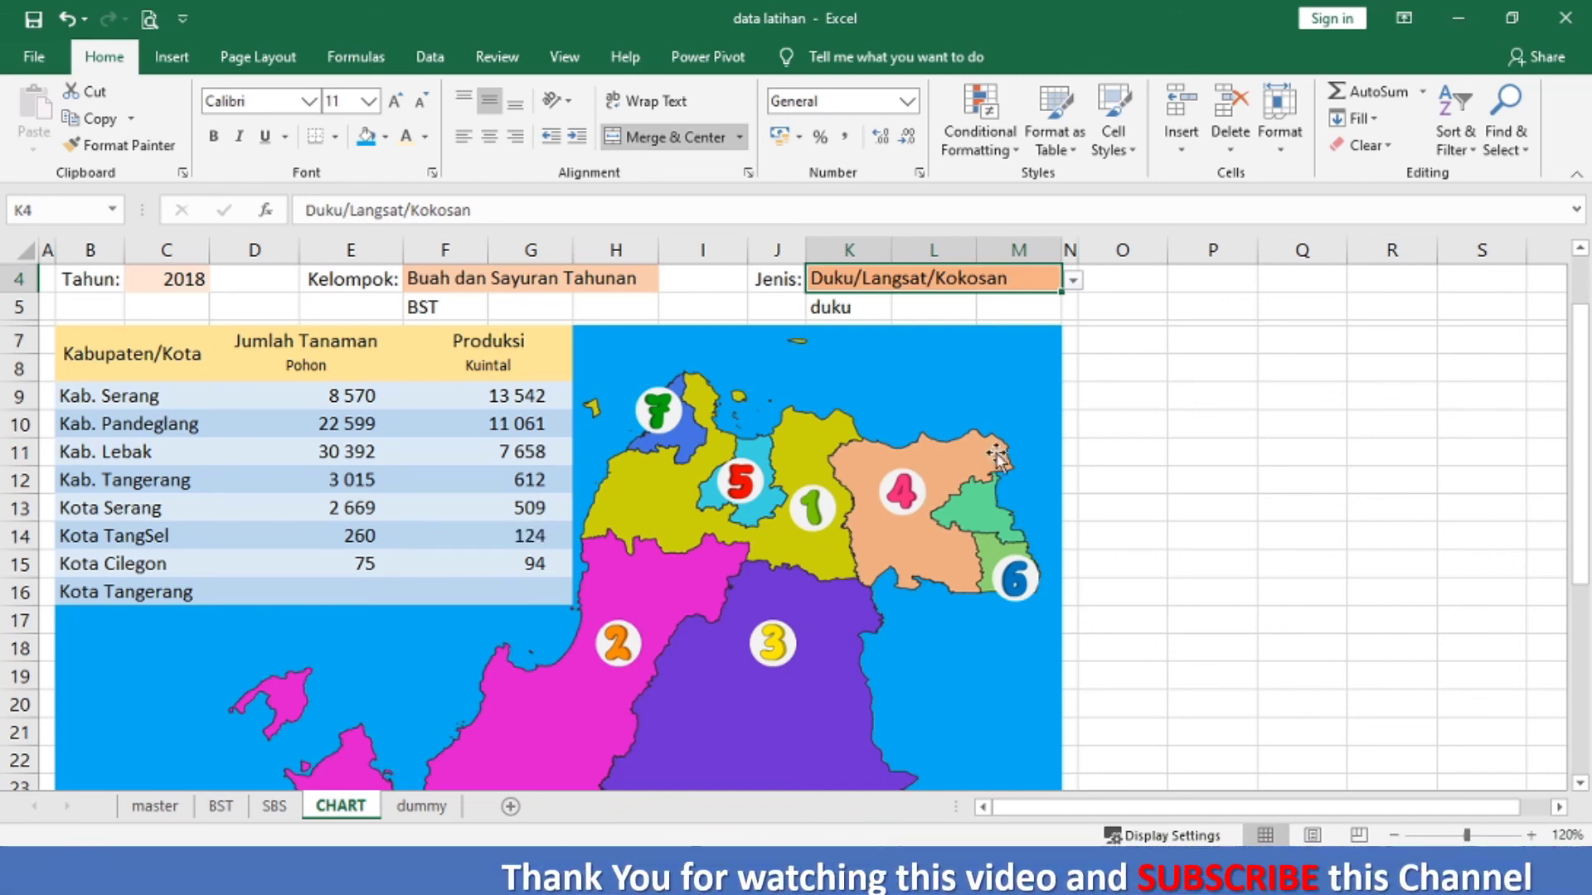
click(415, 809)
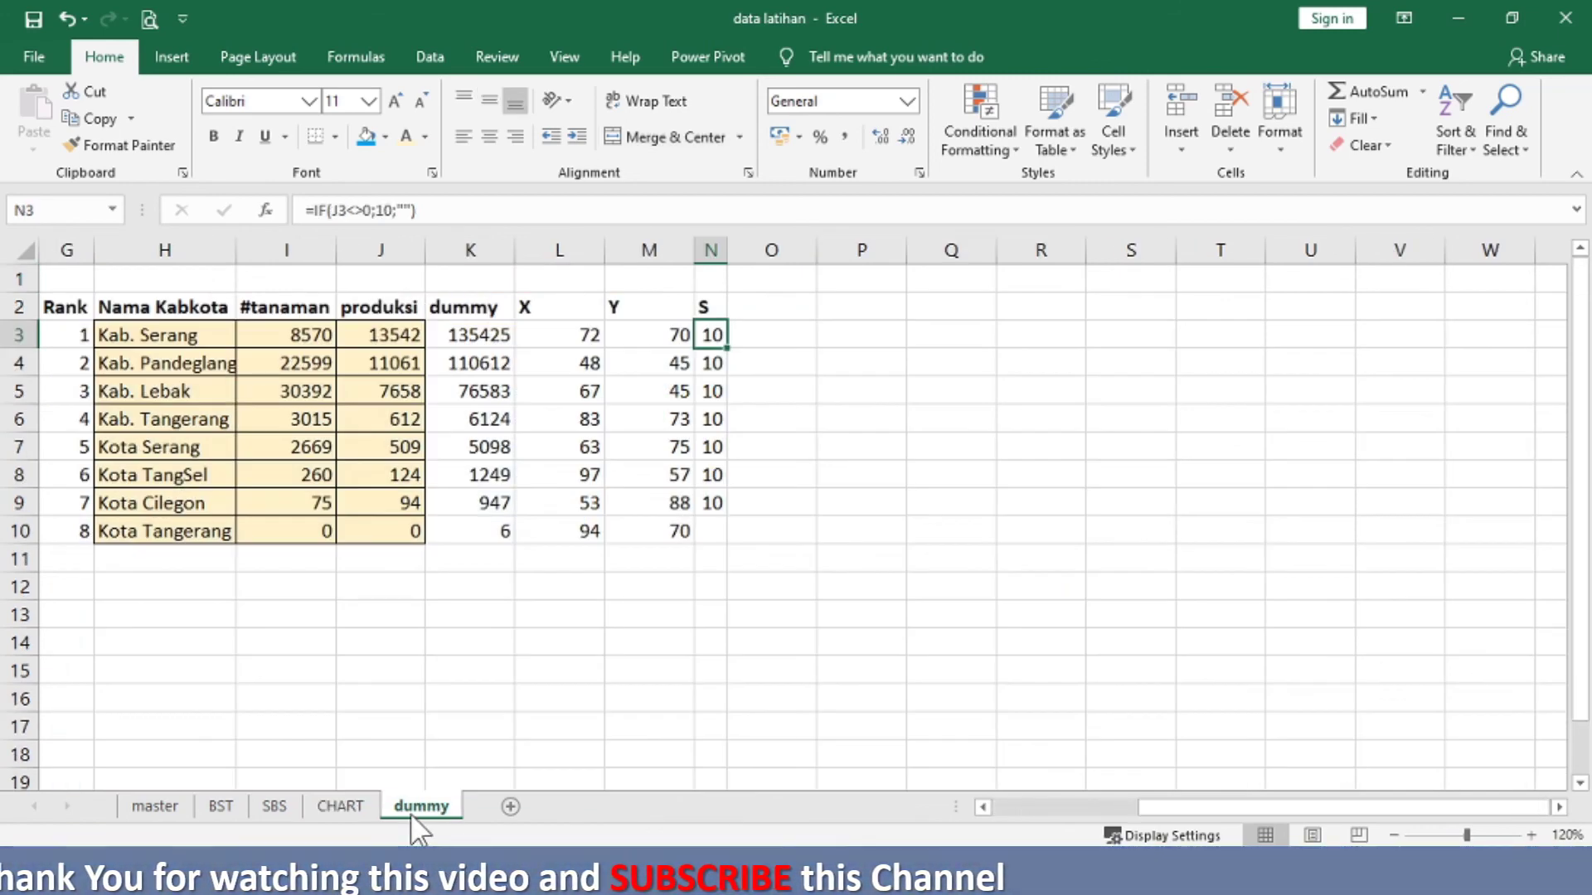
click(340, 805)
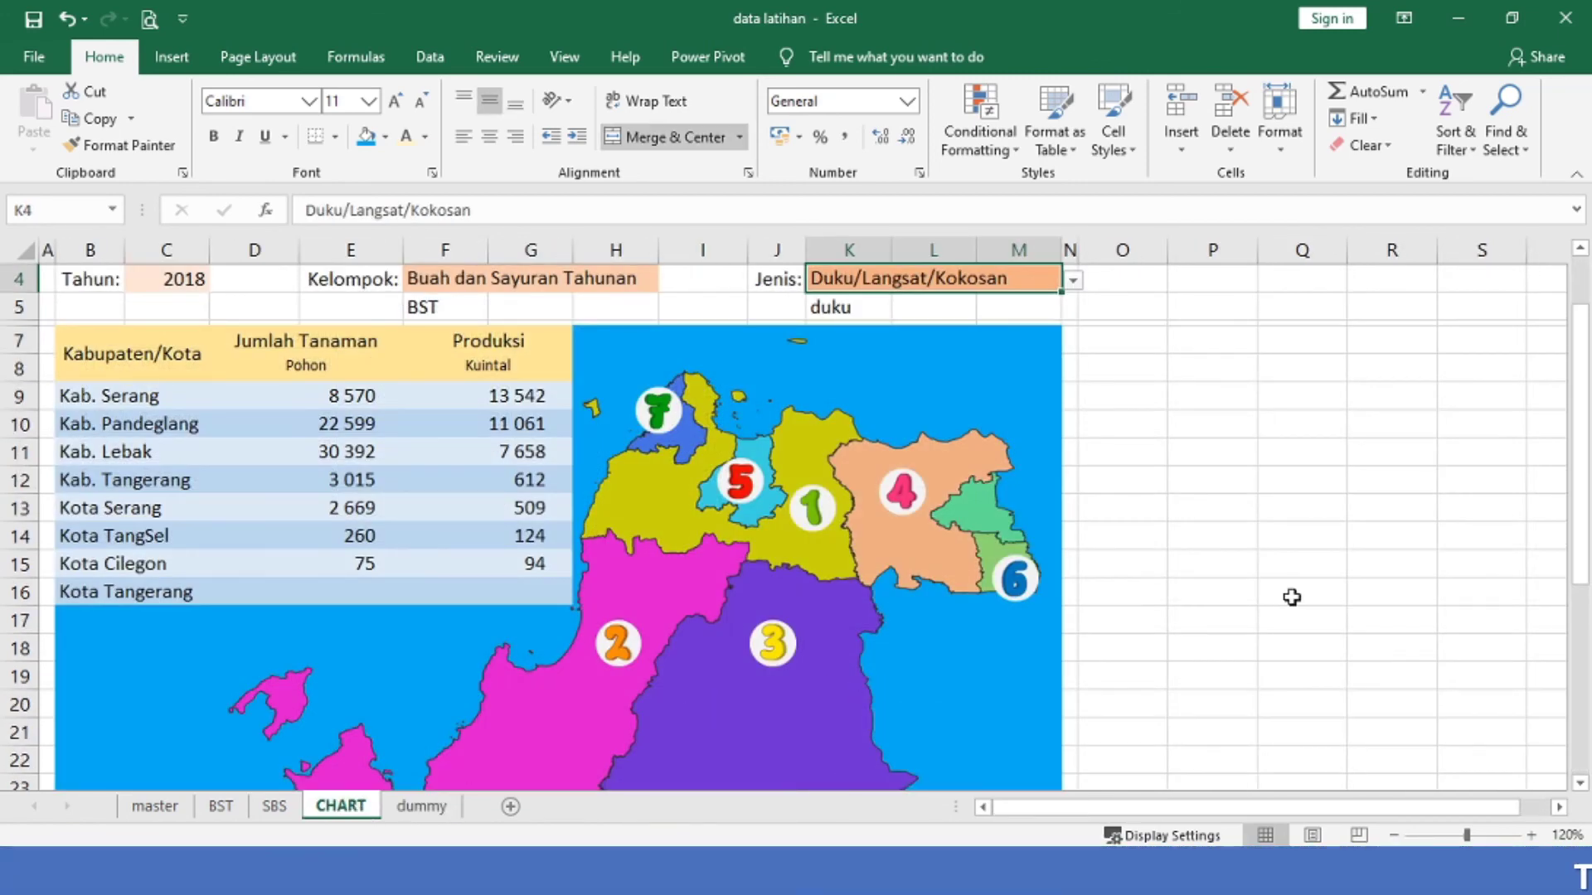